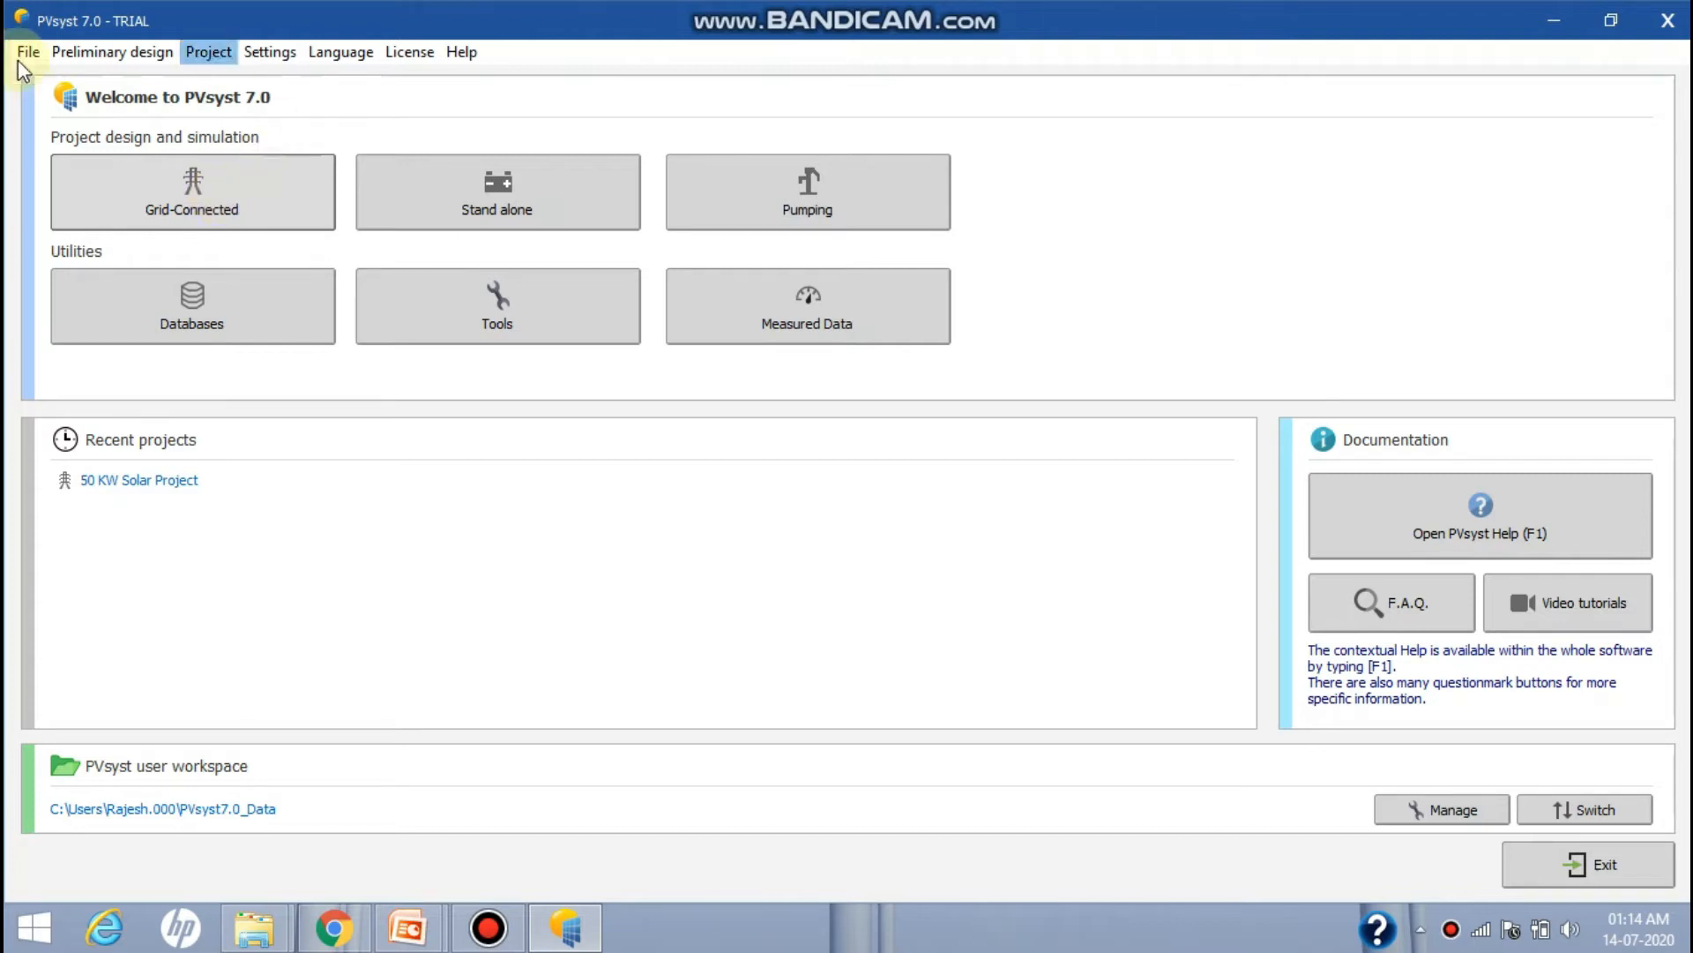
# Open the preliminary design window for grid system presizing to view its stages, and close it again
pyautogui.click(111, 54)
pyautogui.click(114, 79)
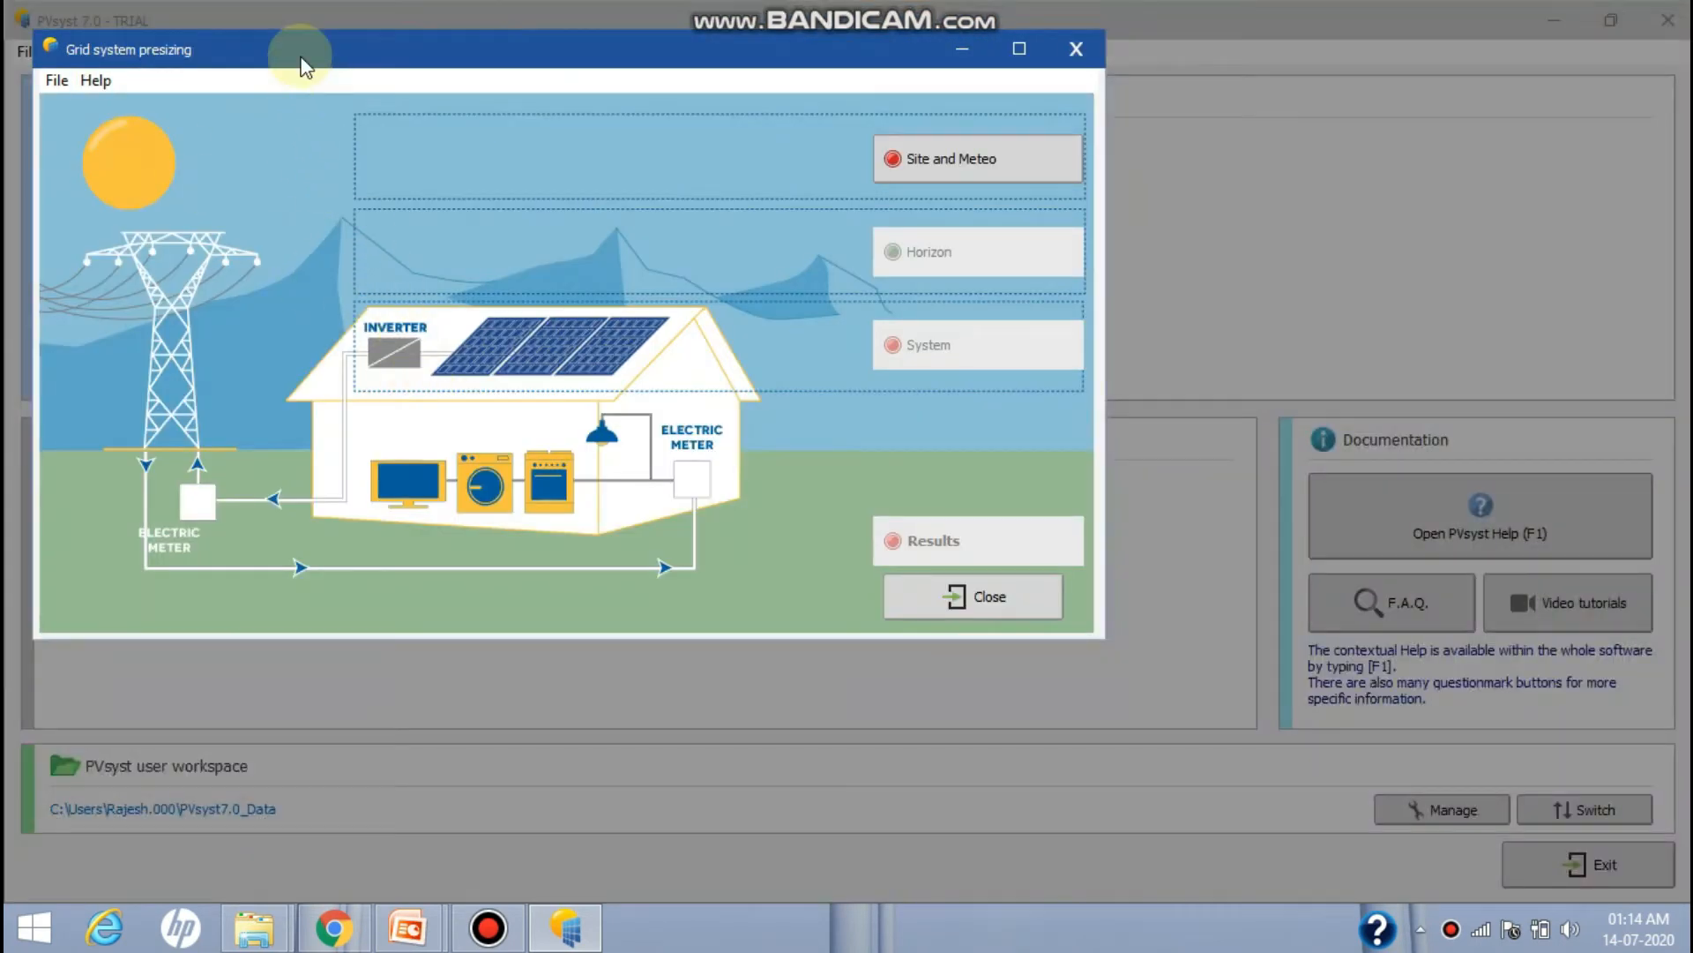
pyautogui.moveTo(303, 58)
pyautogui.mouseDown()
pyautogui.moveTo(280, 35)
pyautogui.moveTo(298, 69)
pyautogui.mouseUp()
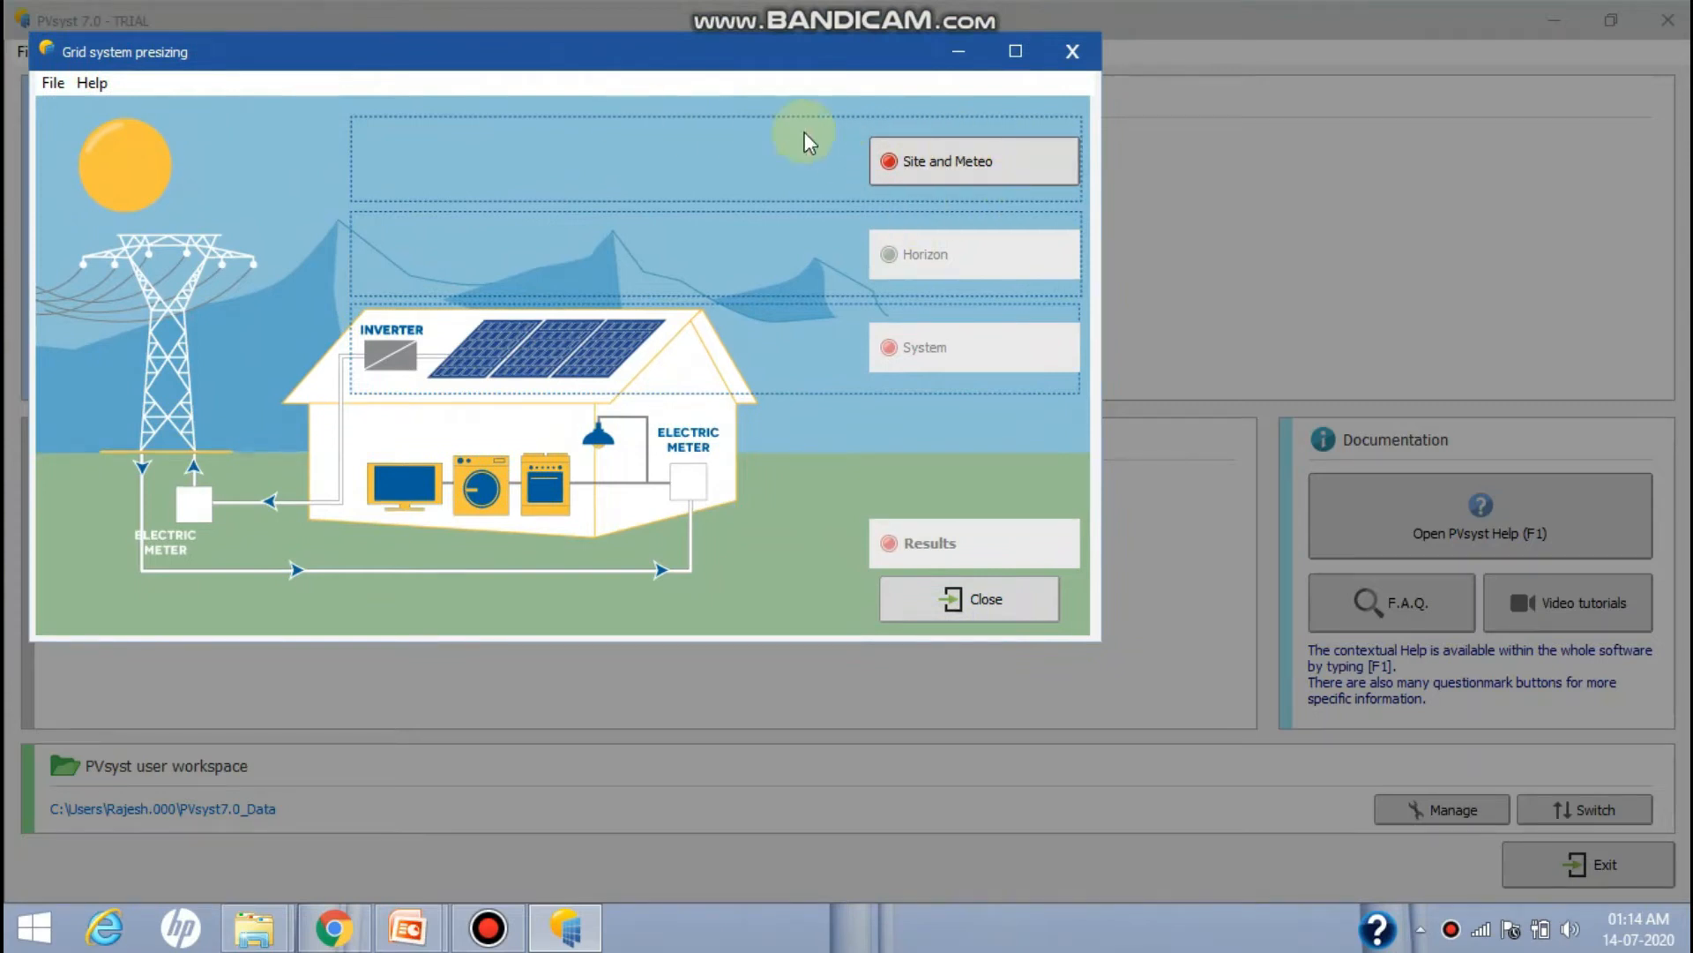
pyautogui.moveTo(730, 61); pyautogui.dragTo(730, 54)
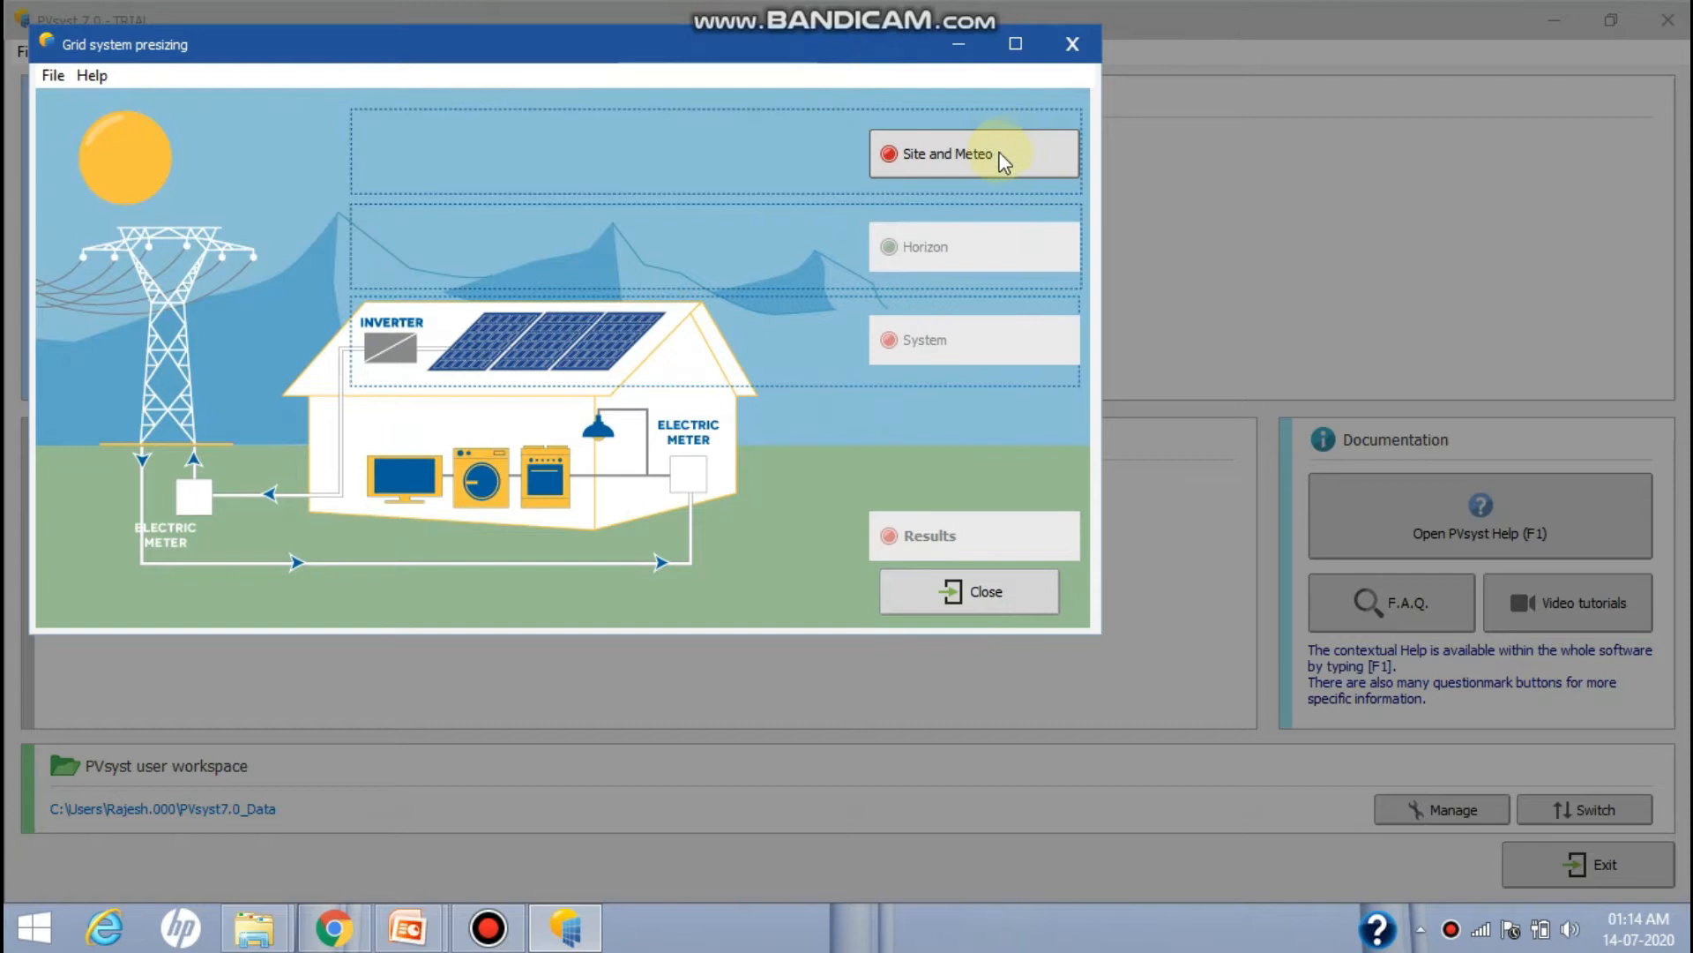
pyautogui.click(1073, 50)
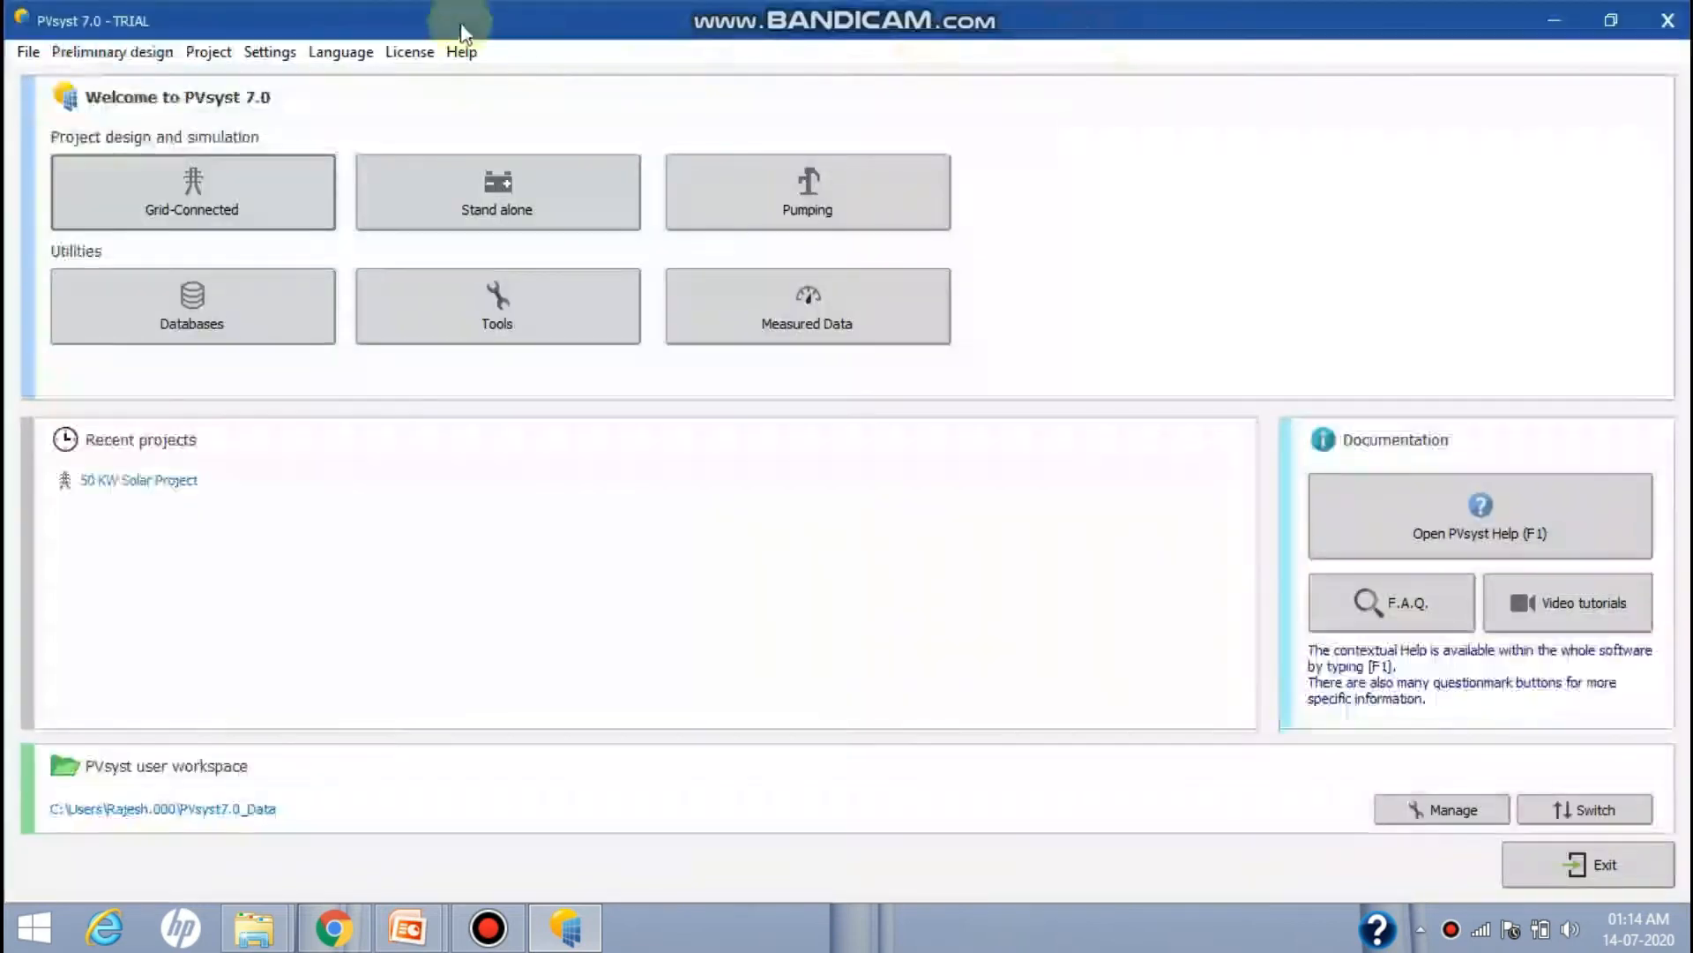
# Create a new grid-connected project in a maximized window and clear its default project name
pyautogui.click(206, 54)
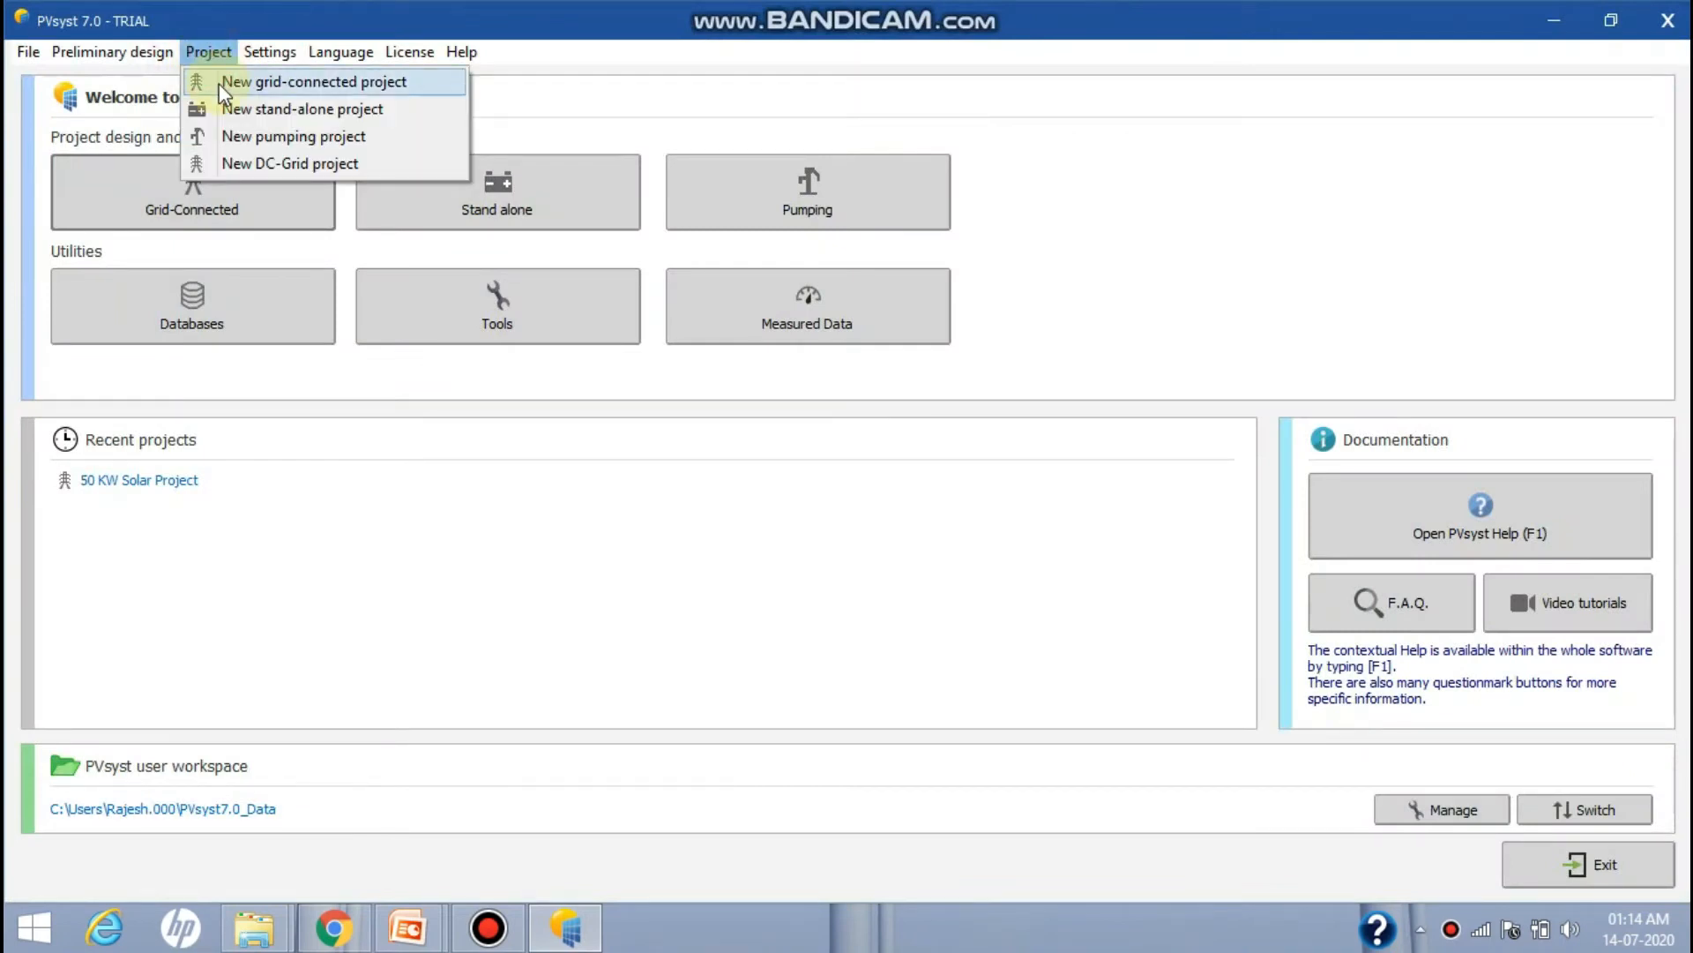
pyautogui.click(219, 83)
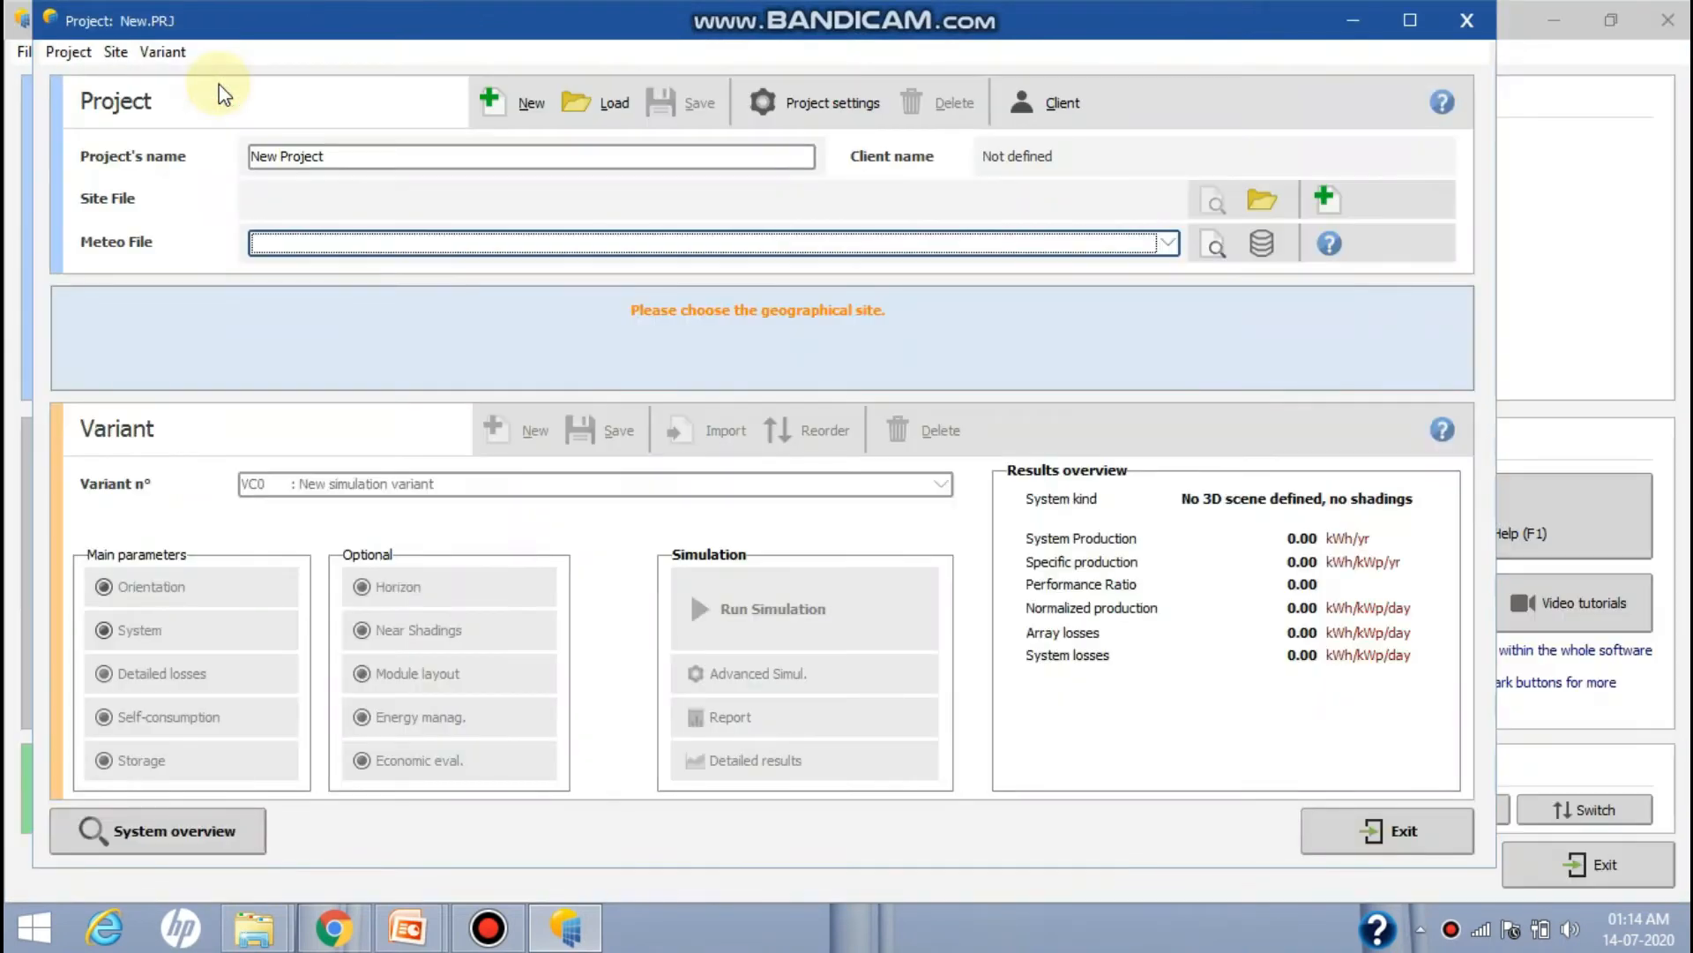
pyautogui.click(1411, 21)
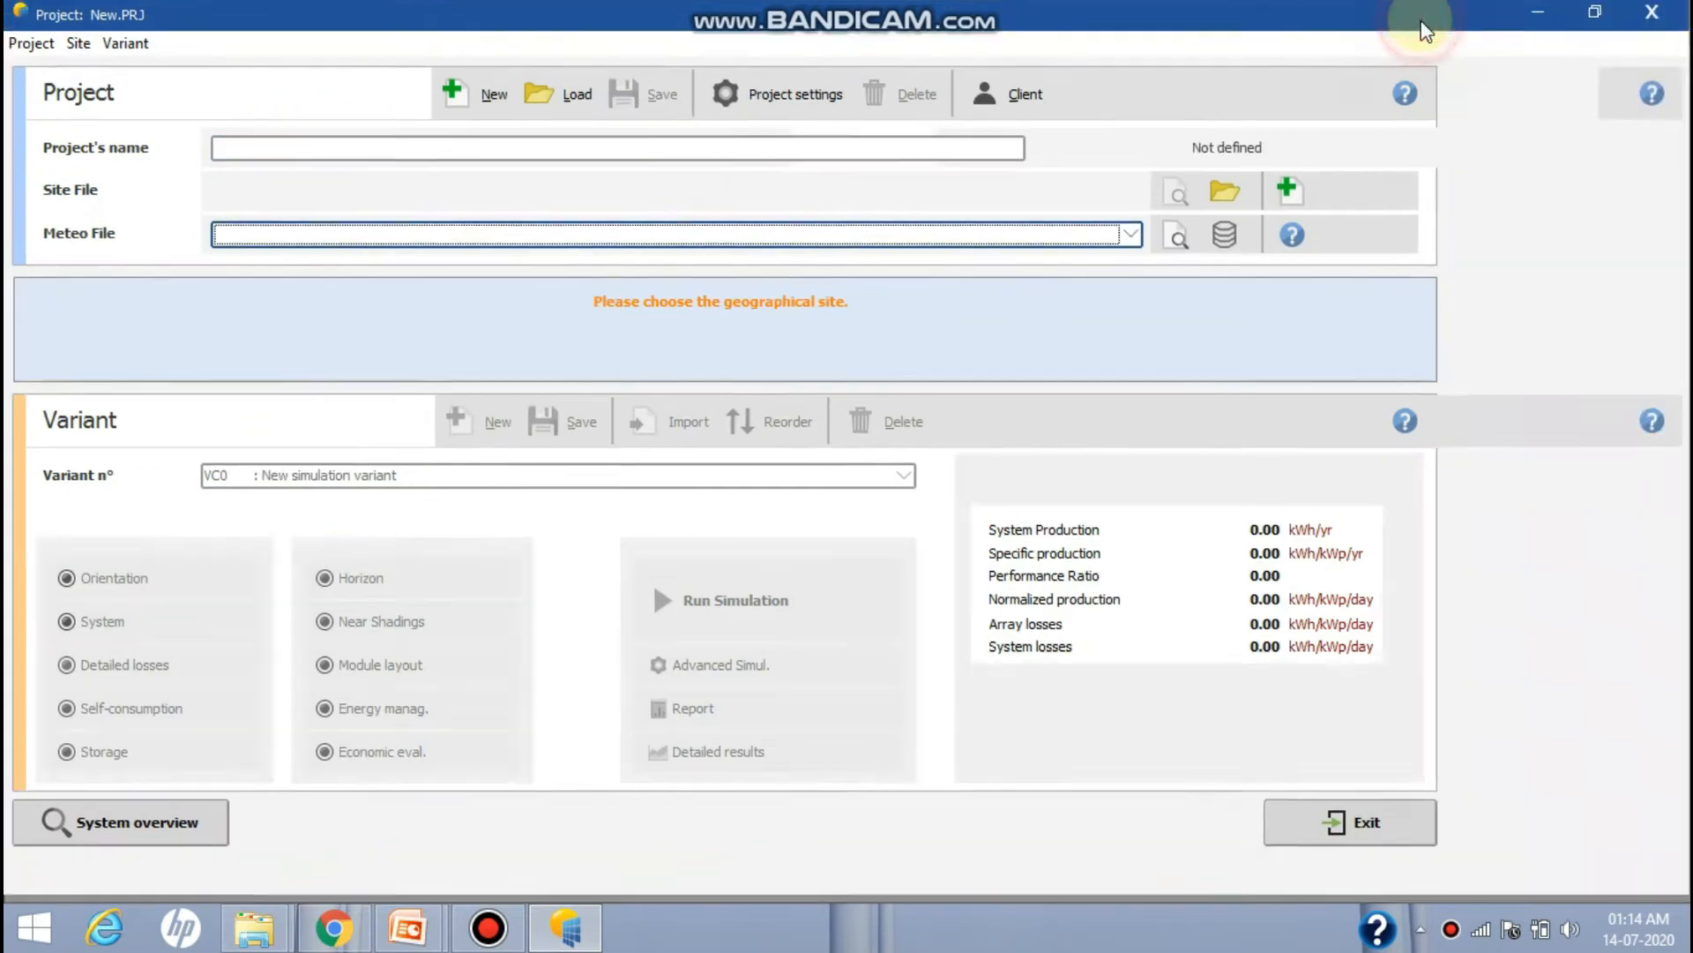
pyautogui.click(767, 160)
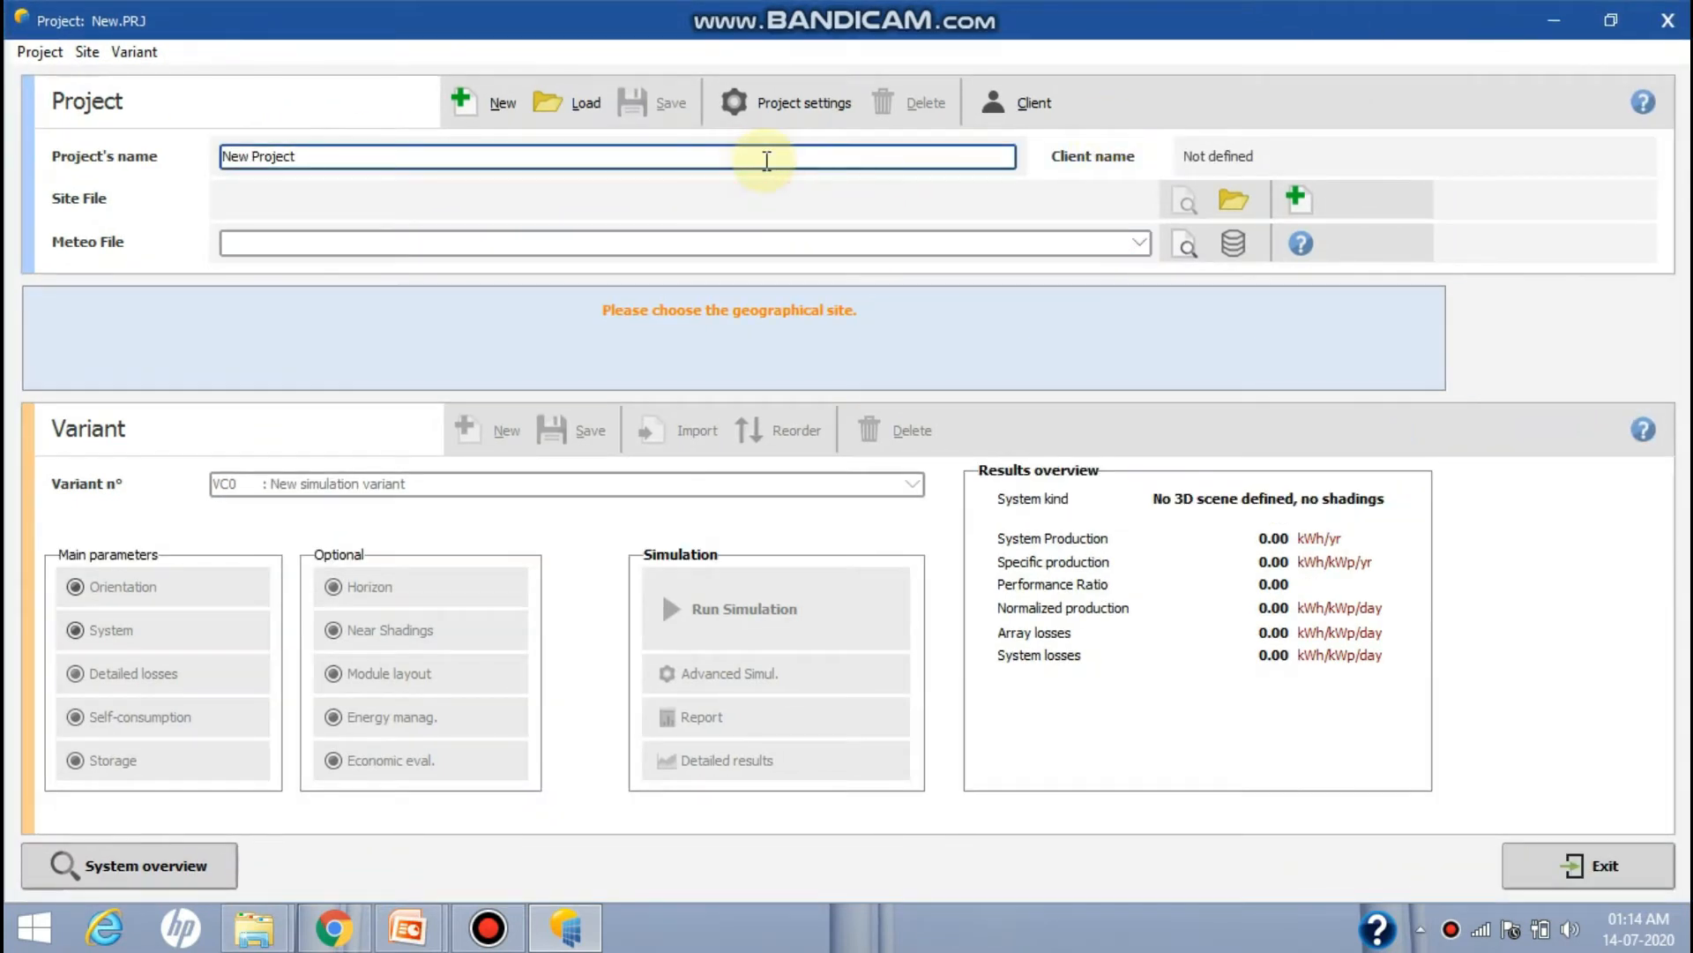
pyautogui.press('BackSpace')
pyautogui.press('BackSpace')
pyautogui.press('BackSpace')
pyautogui.press('BackSpace')
pyautogui.press('BackSpace')
pyautogui.press('BackSpace')
pyautogui.press('BackSpace')
pyautogui.press('BackSpace')
pyautogui.press('BackSpace')
pyautogui.press('BackSpace')
# Close and reopen the grid-connected project window, and name the project 50 KWp Solar Power Plant at Dehradun
pyautogui.click(1667, 19)
pyautogui.click(283, 189)
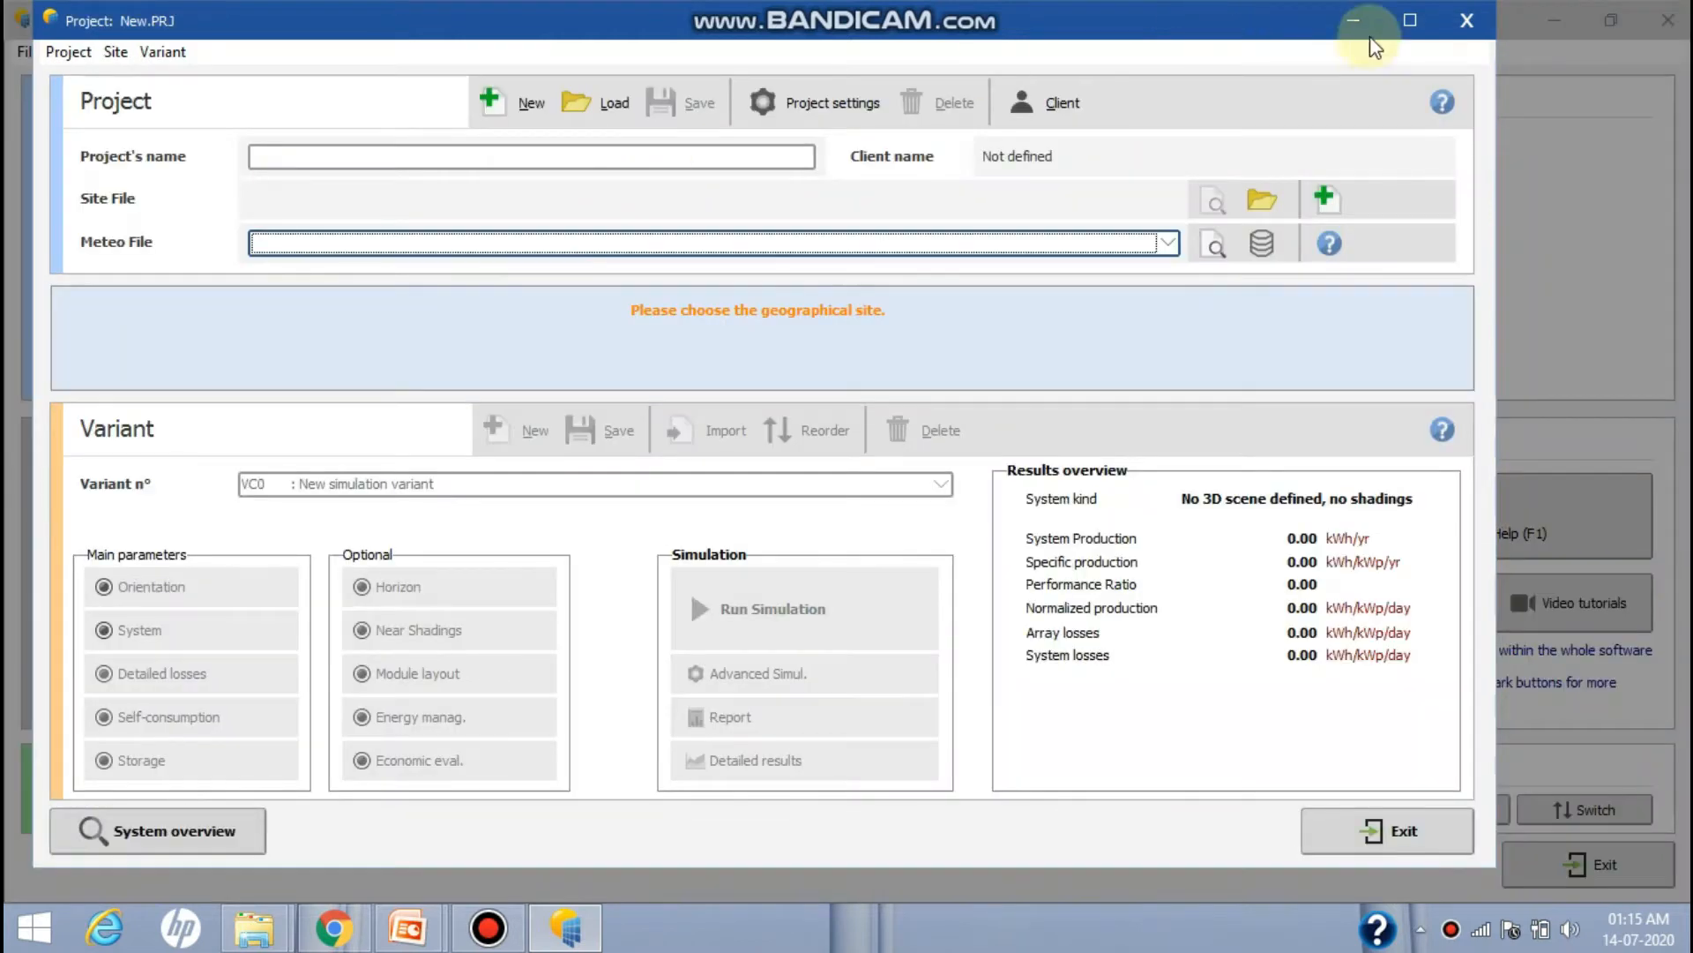
pyautogui.click(1411, 20)
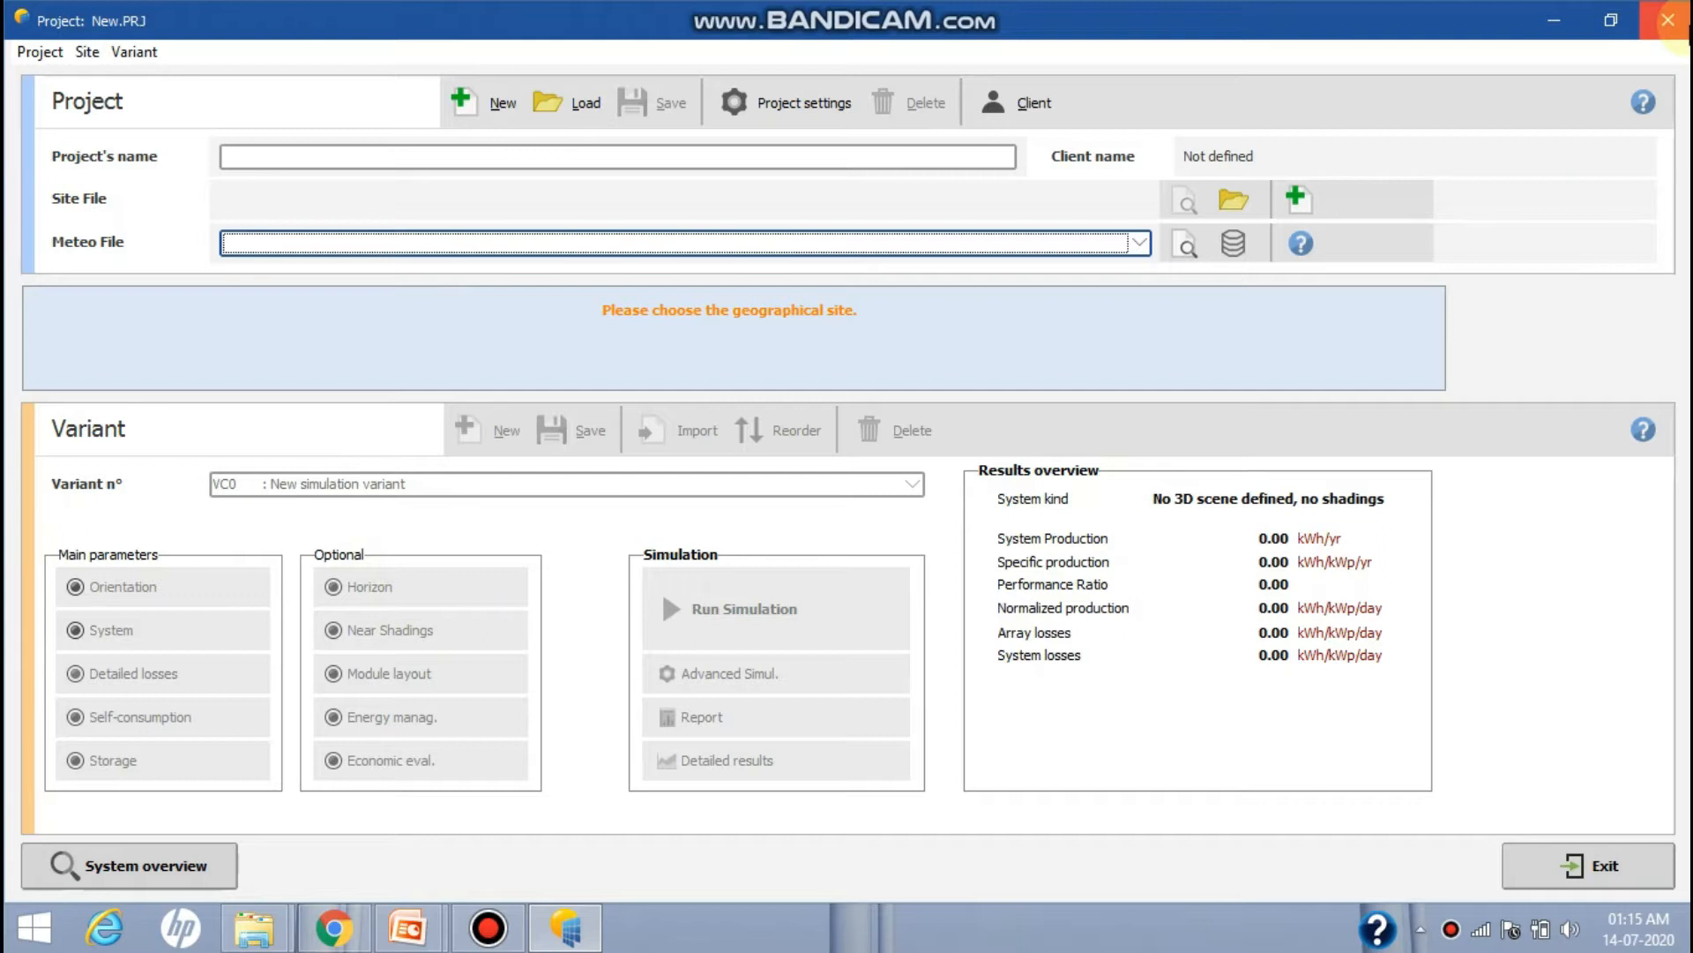
pyautogui.click(695, 156)
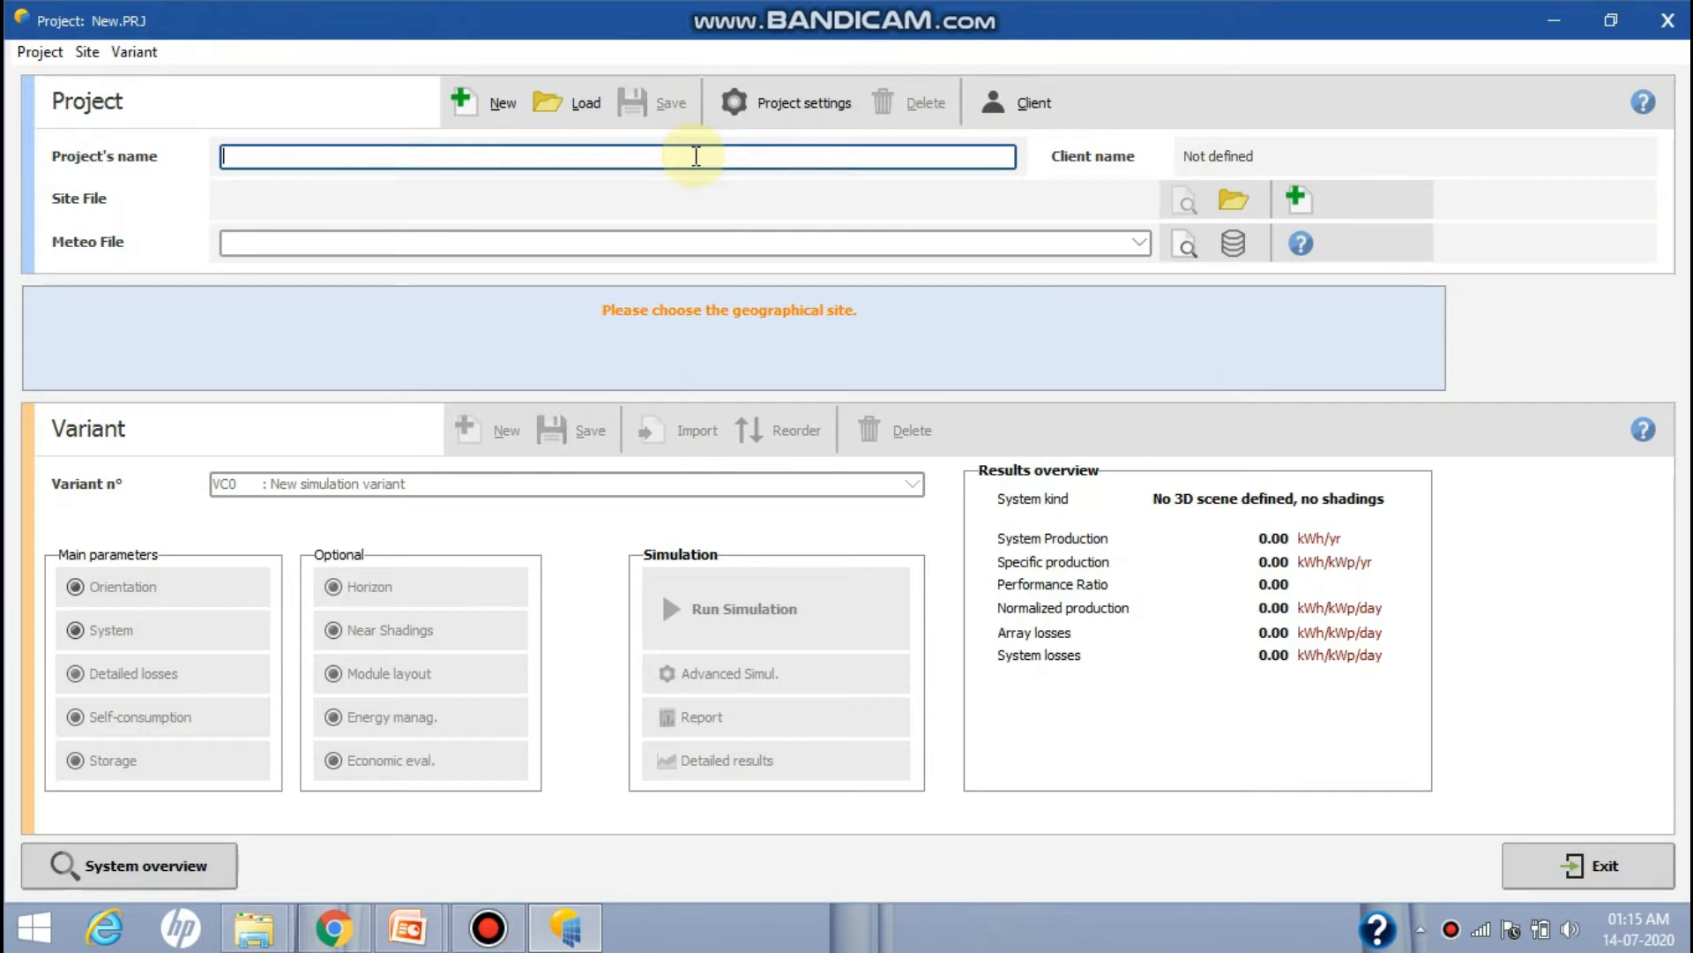
pyautogui.write('520')
pyautogui.press('BackSpace')
pyautogui.press('BackSpace')
pyautogui.write('0 KWp')
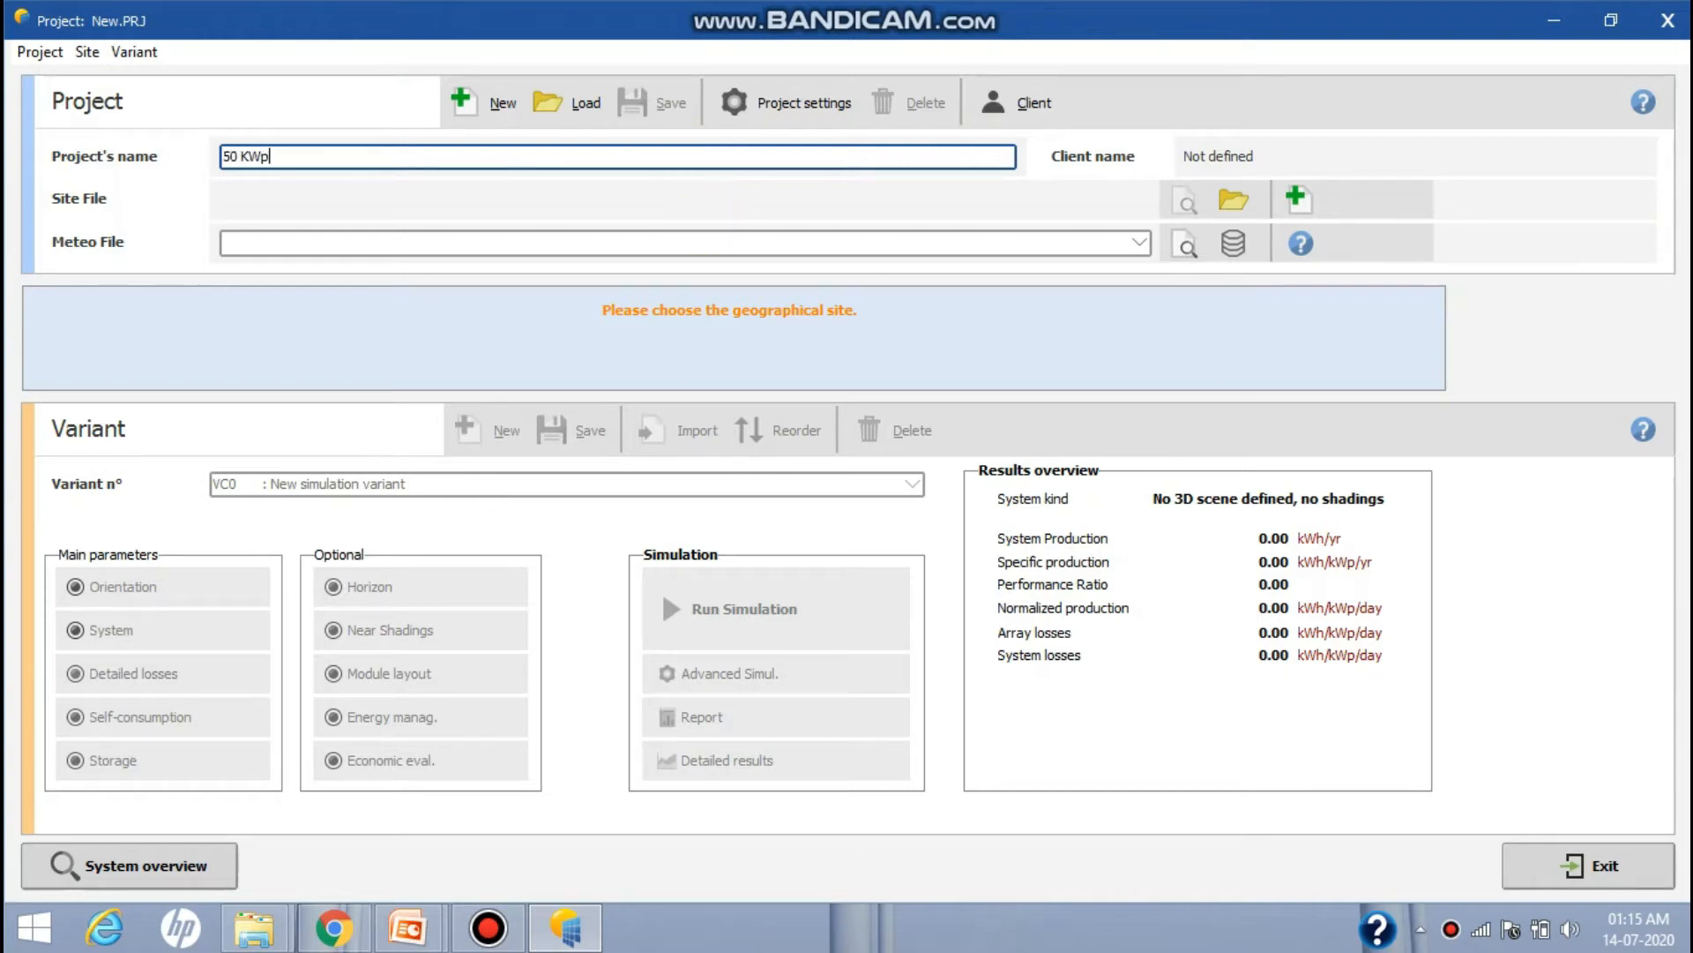
pyautogui.write(' So;')
pyautogui.write('ar Power Plant at Dehradun')
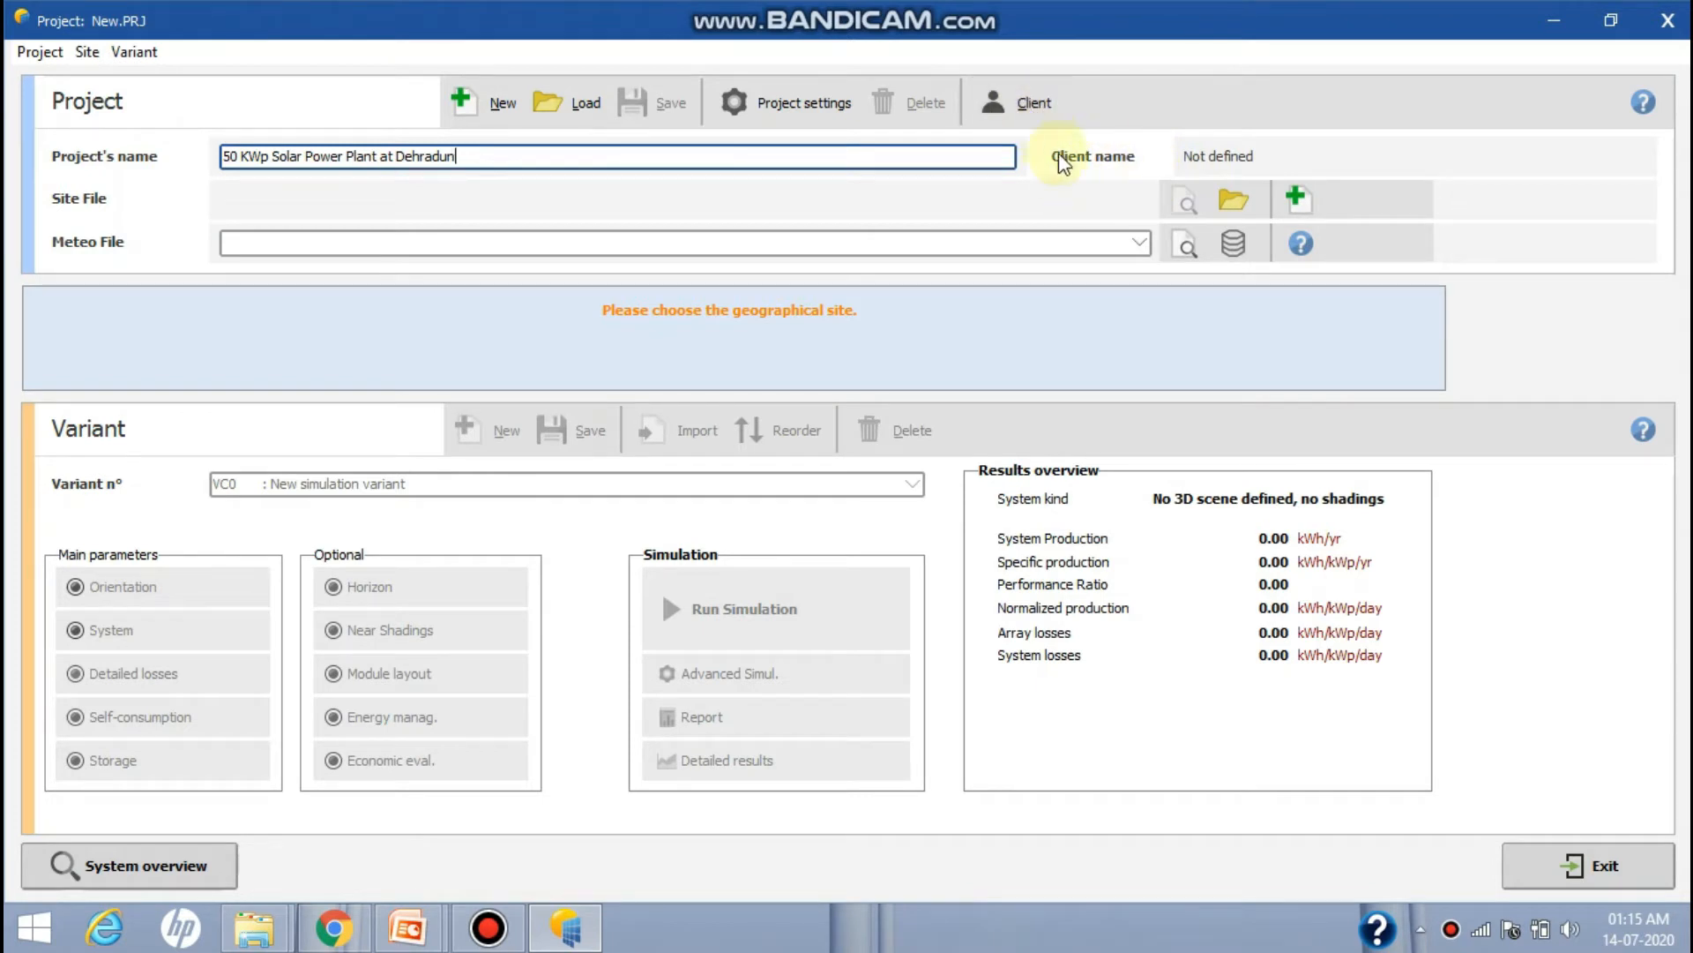
# Create a new client contact for the project with Client 1 as the company
pyautogui.click(1037, 108)
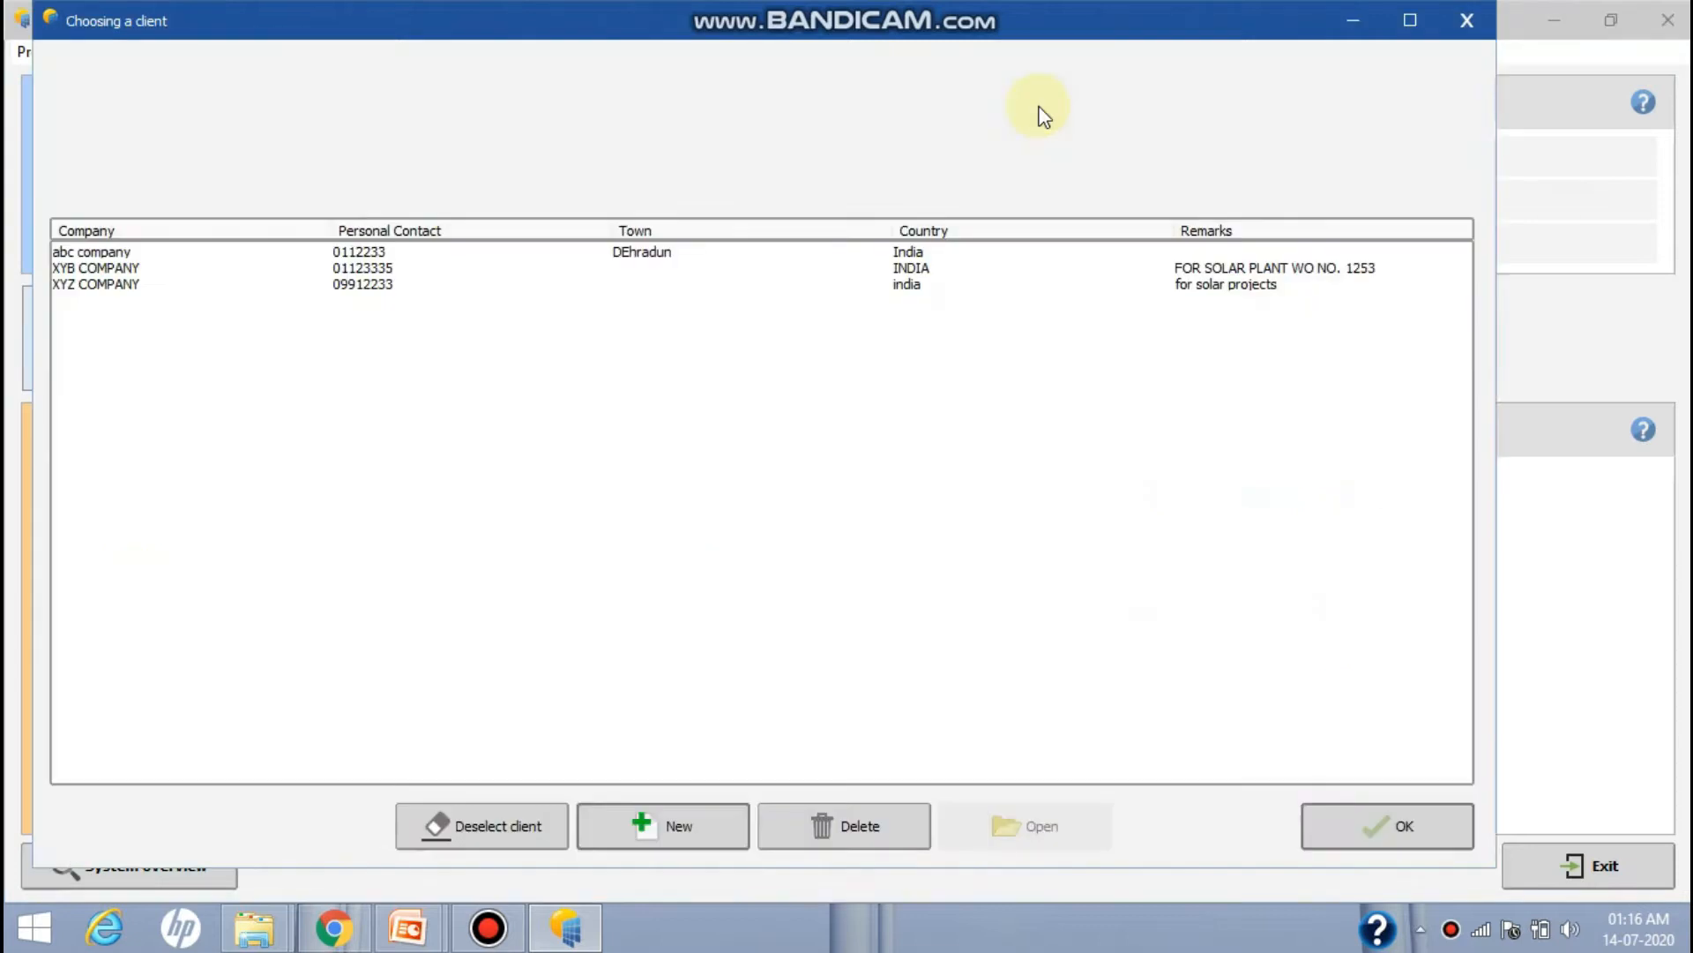
pyautogui.click(670, 827)
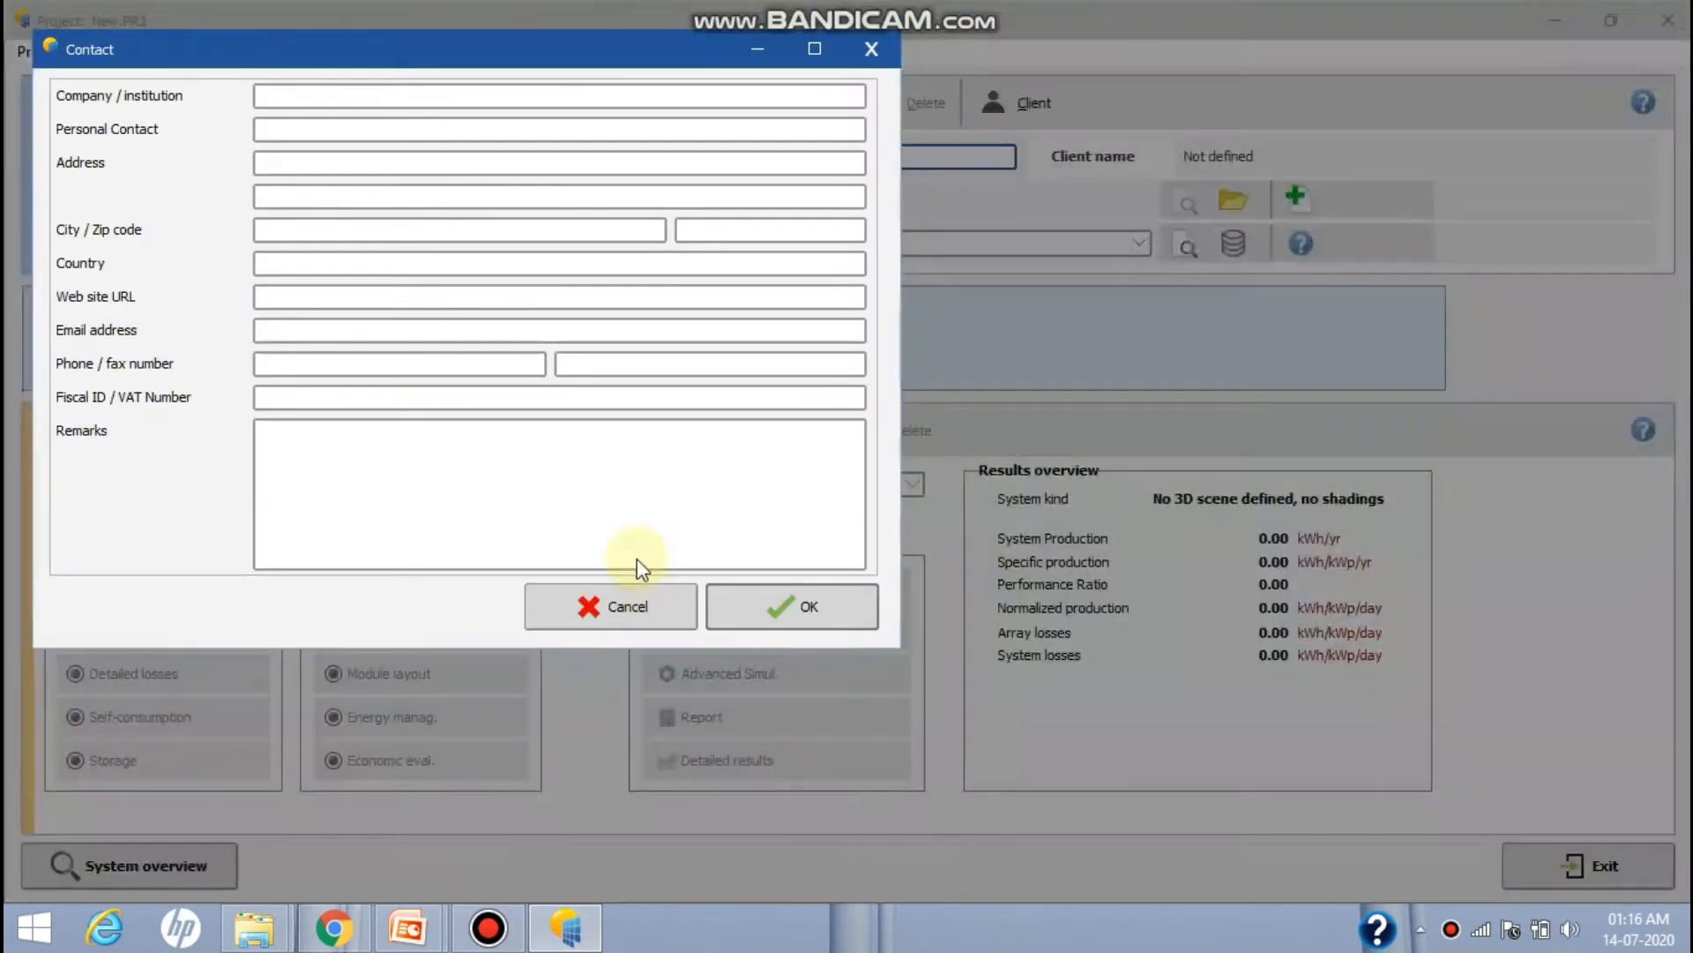
pyautogui.click(347, 97)
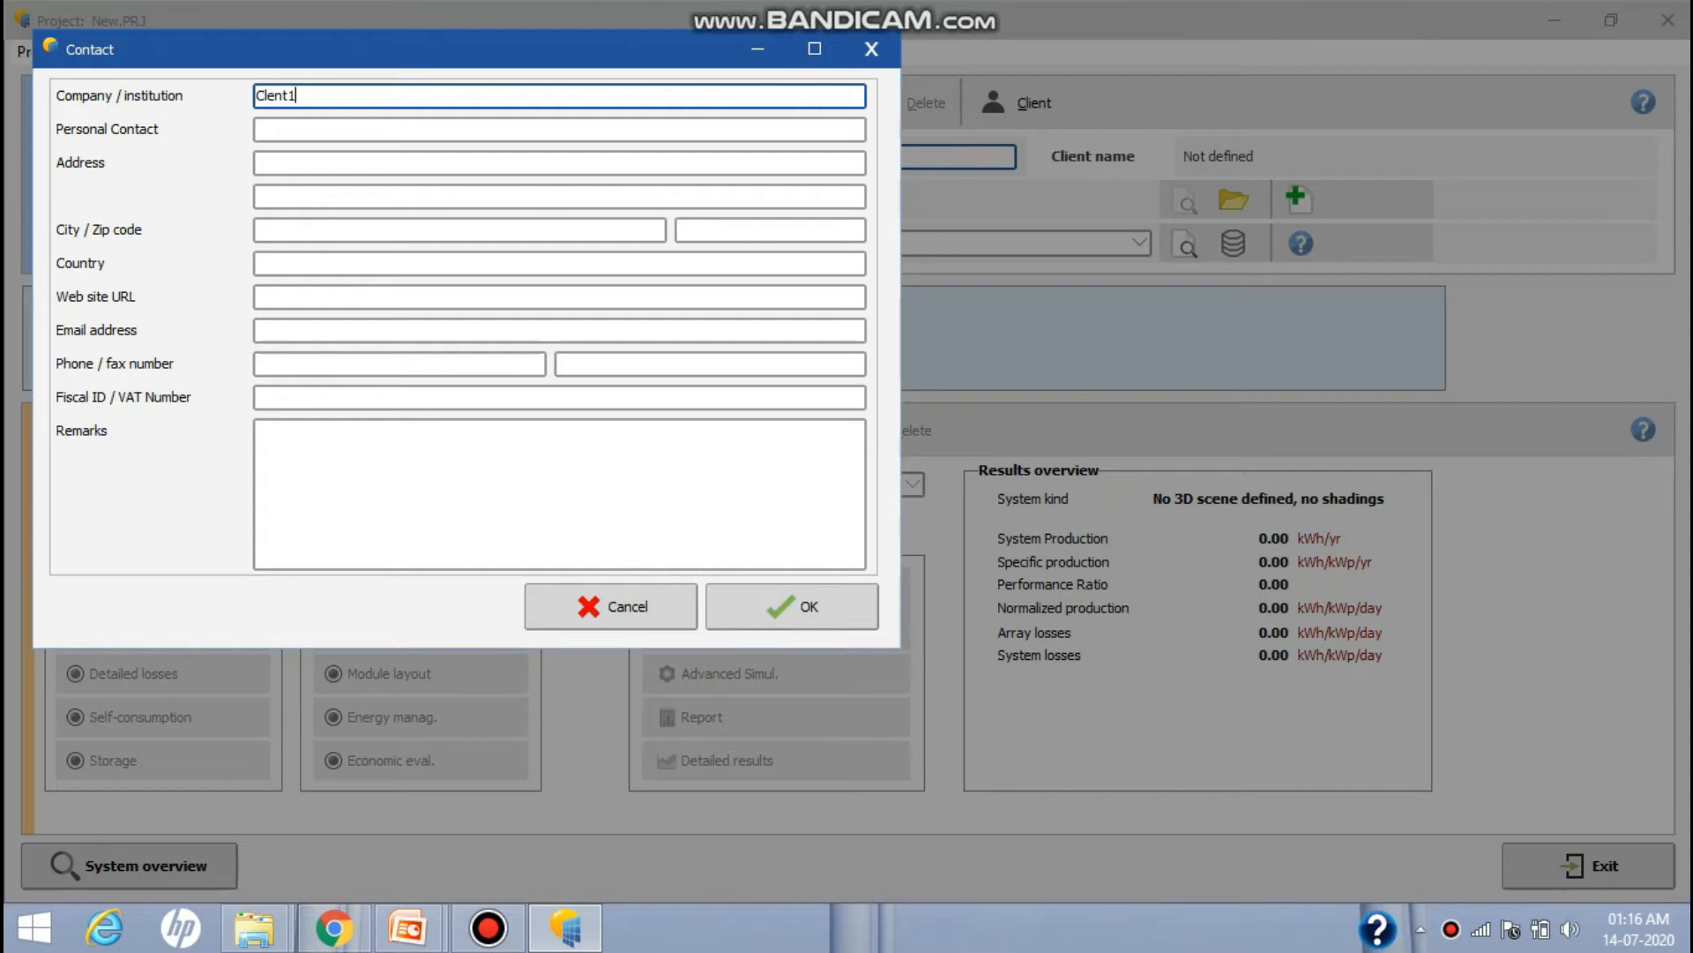
pyautogui.press('BackSpace')
pyautogui.press('BackSpace')
pyautogui.press('BackSpace')
pyautogui.write('en')
# Fill in the new client's personal contact, address and city
pyautogui.click(540, 129)
pyautogui.write('qw')
pyautogui.click(520, 168)
pyautogui.write('1255')
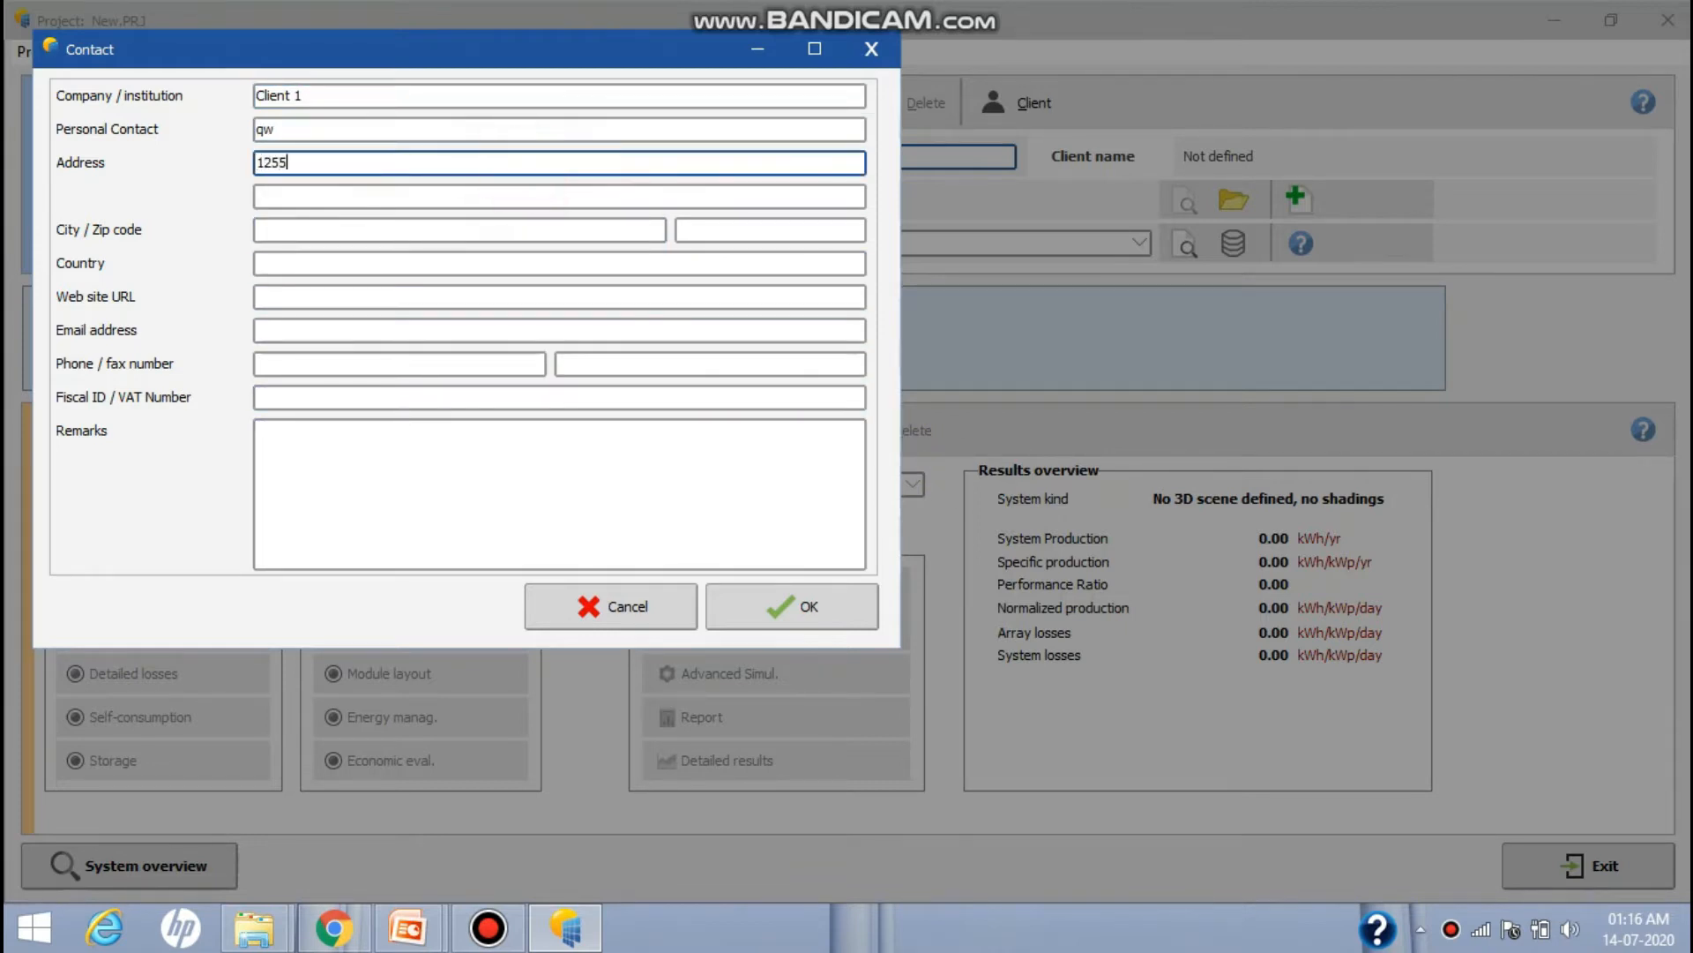
pyautogui.click(454, 230)
pyautogui.write('2')
pyautogui.press('BackSpace')
pyautogui.write('4850')
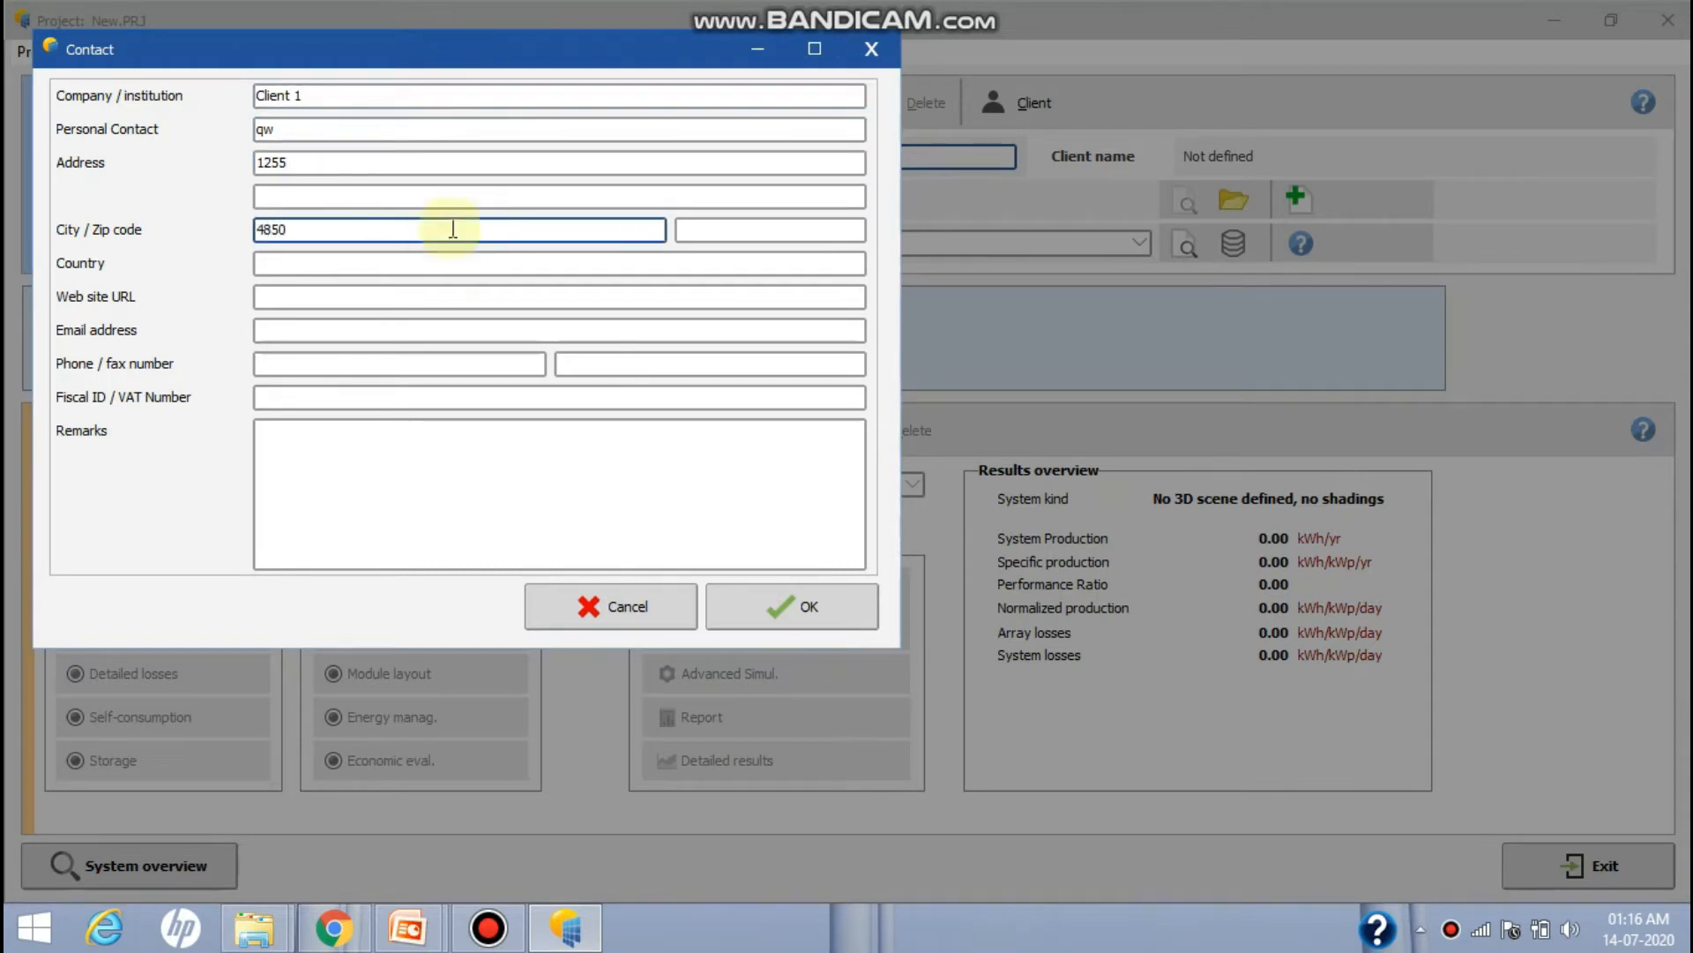
# Enter the client's remarks as "for solar power plant work order no. -"
pyautogui.click(410, 364)
pyautogui.click(415, 446)
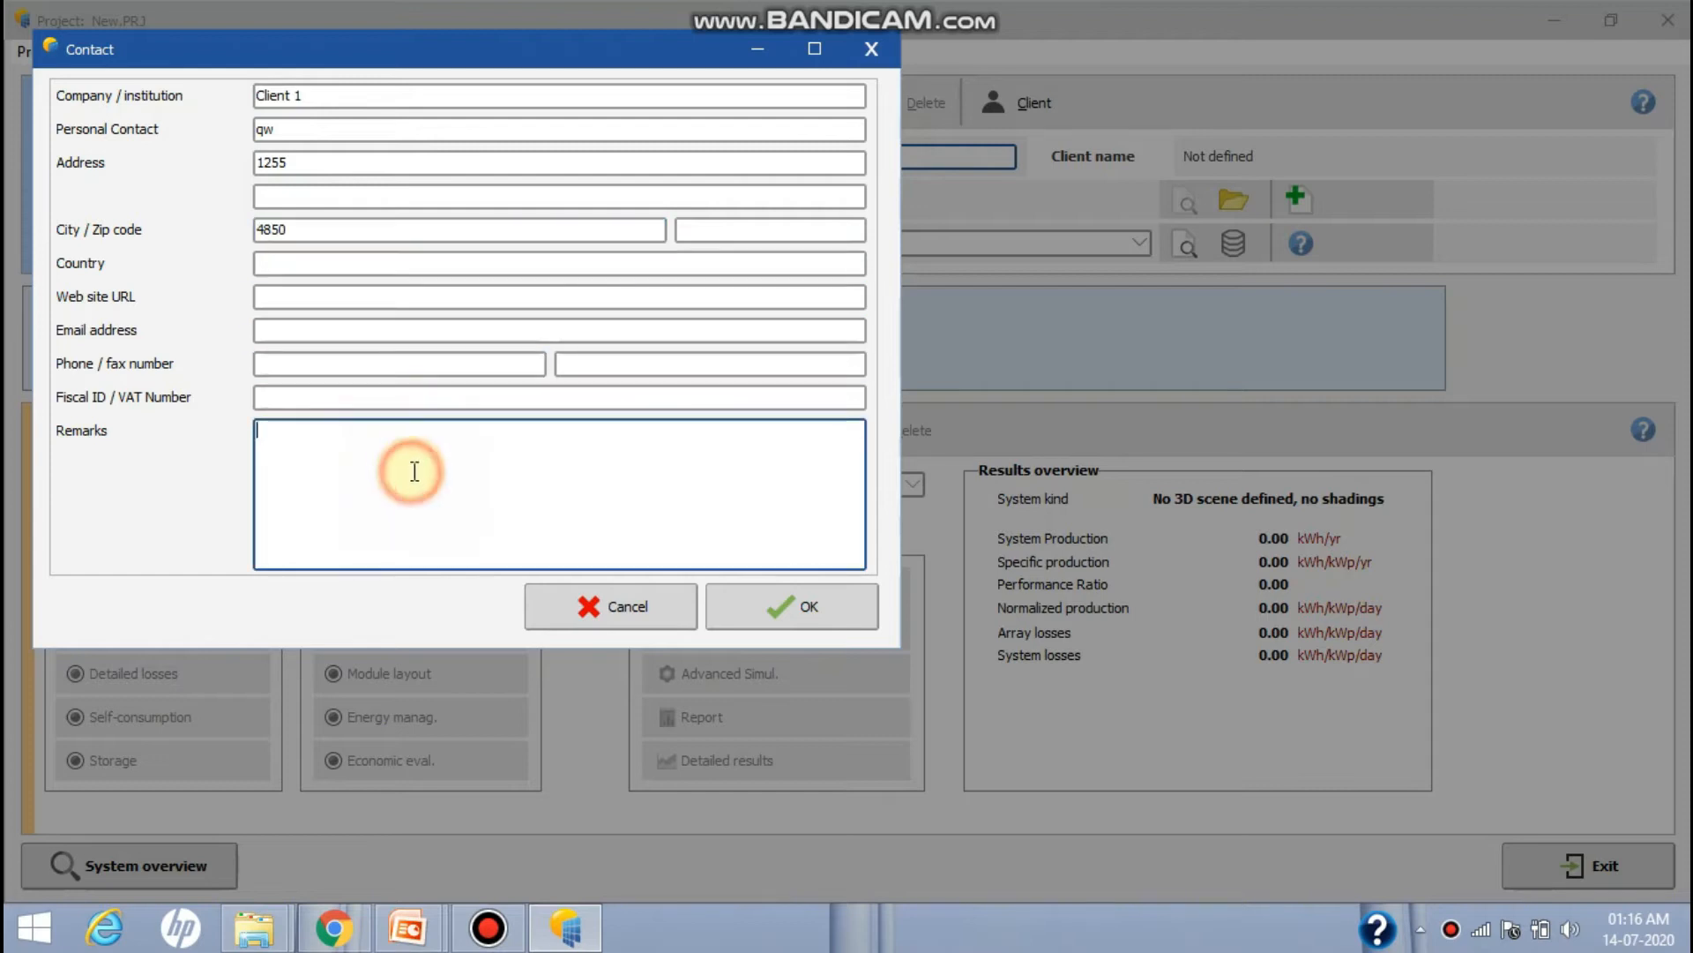
pyautogui.write('for so')
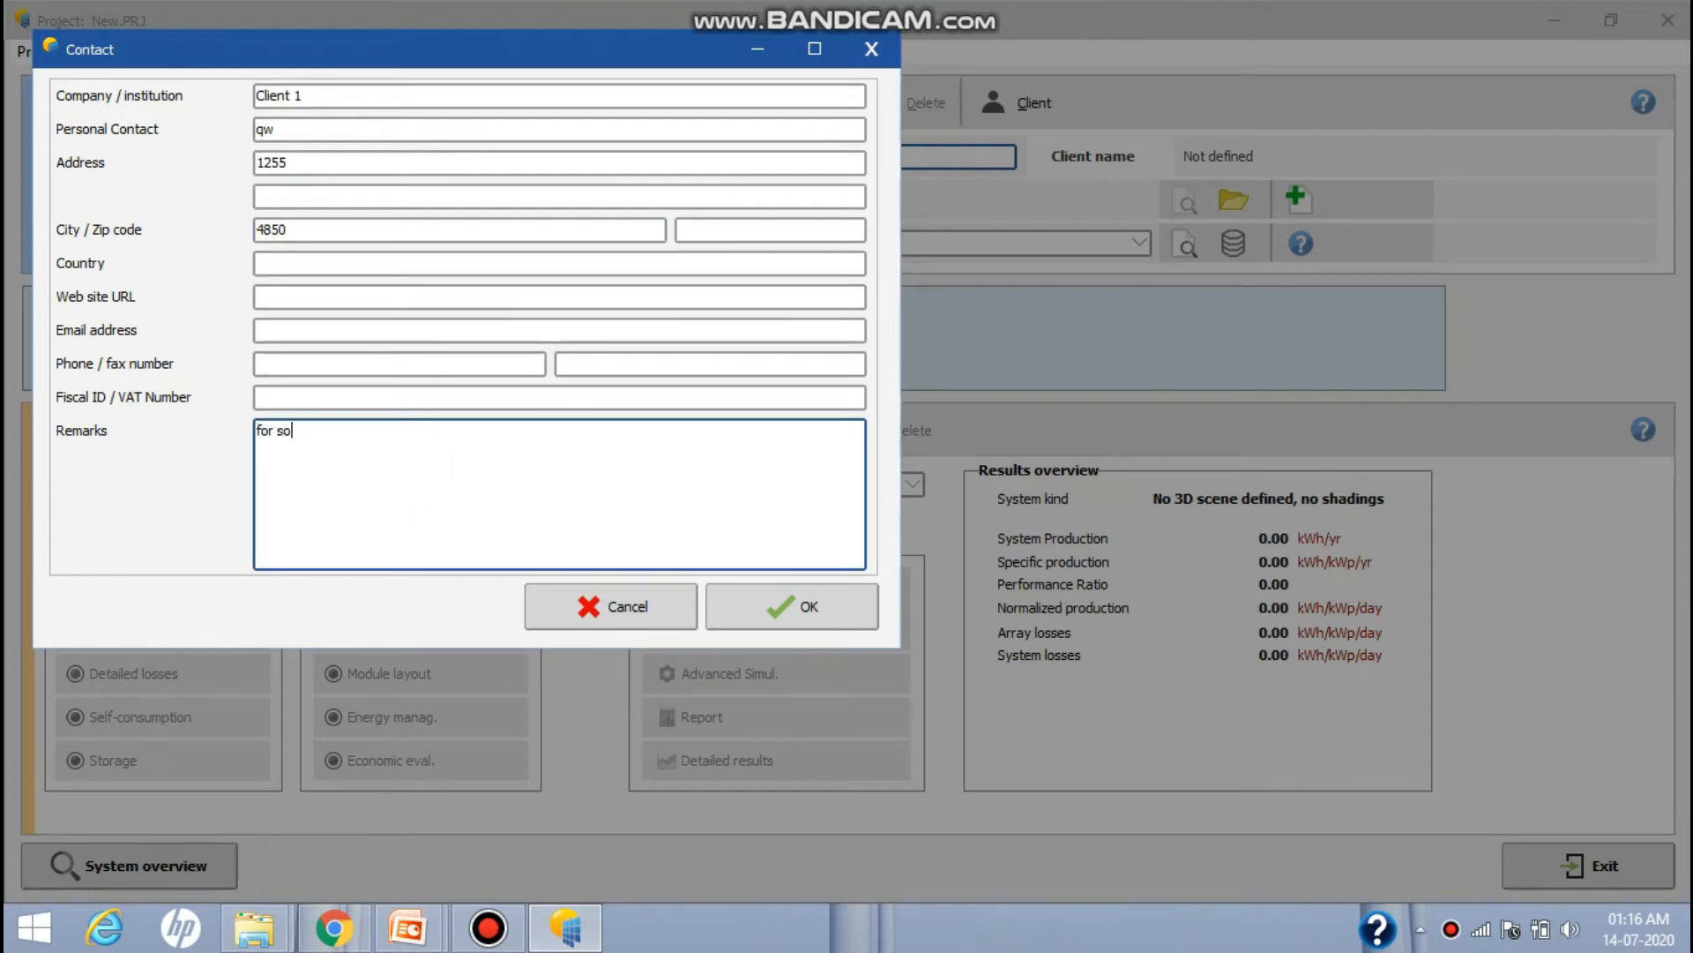
pyautogui.write('lar pwe')
pyautogui.press('BackSpace')
pyautogui.press('BackSpace')
pyautogui.press('BackSpace')
pyautogui.press('BackSpace')
pyautogui.press('BackSpace')
pyautogui.press('BackSpace')
pyautogui.press('BackSpace')
pyautogui.press('BackSpace')
pyautogui.press('BackSpace')
pyautogui.write('owe')
pyautogui.hotkey('ctrl', 'a')
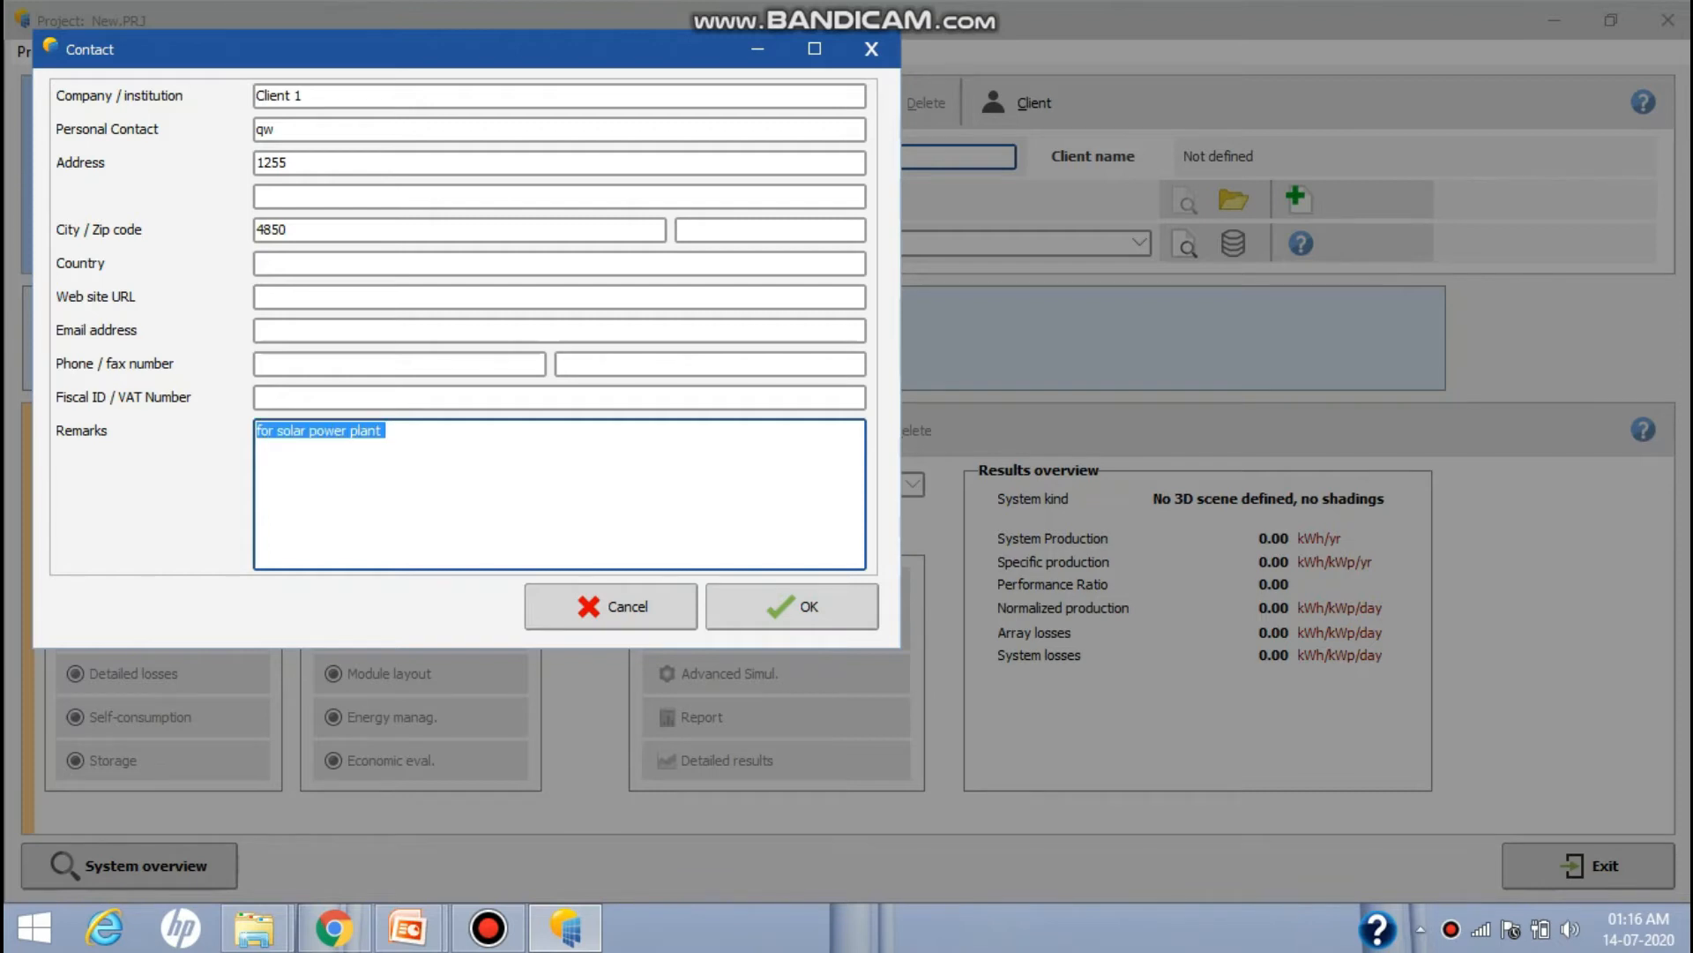
pyautogui.click(423, 458)
pyautogui.write('work order no. -')
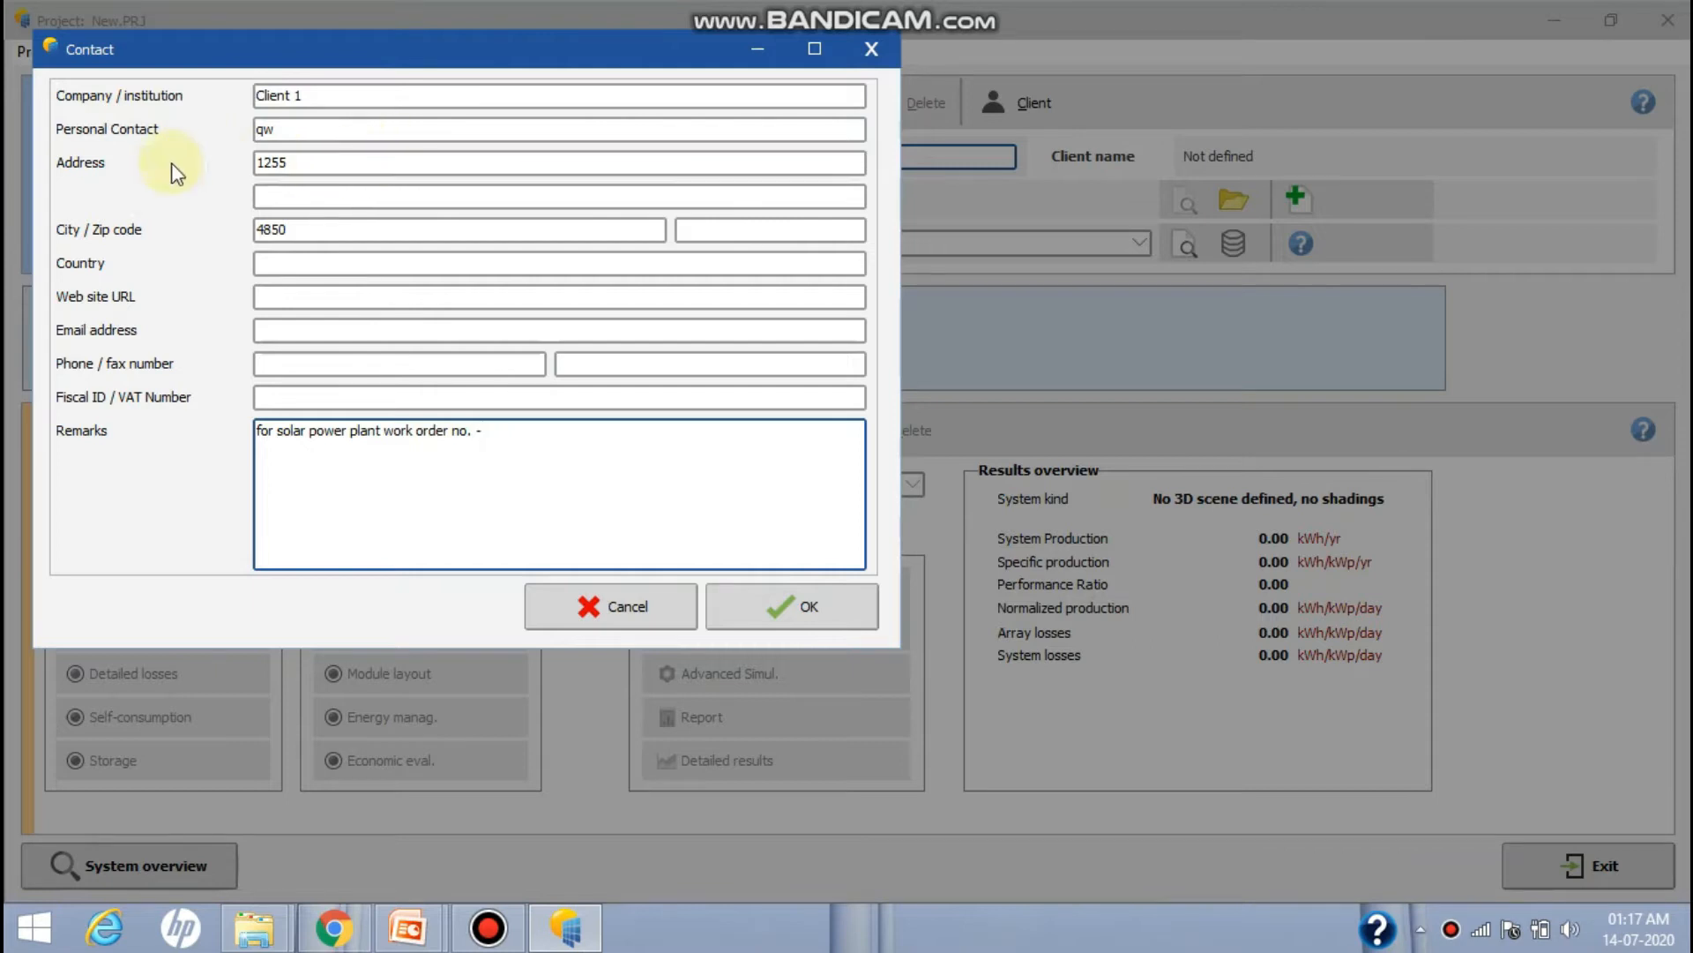
# Set the client's country to india and save the contact as Client 1.CLT
pyautogui.click(331, 239)
pyautogui.click(335, 264)
pyautogui.write('india')
pyautogui.click(764, 606)
pyautogui.click(966, 656)
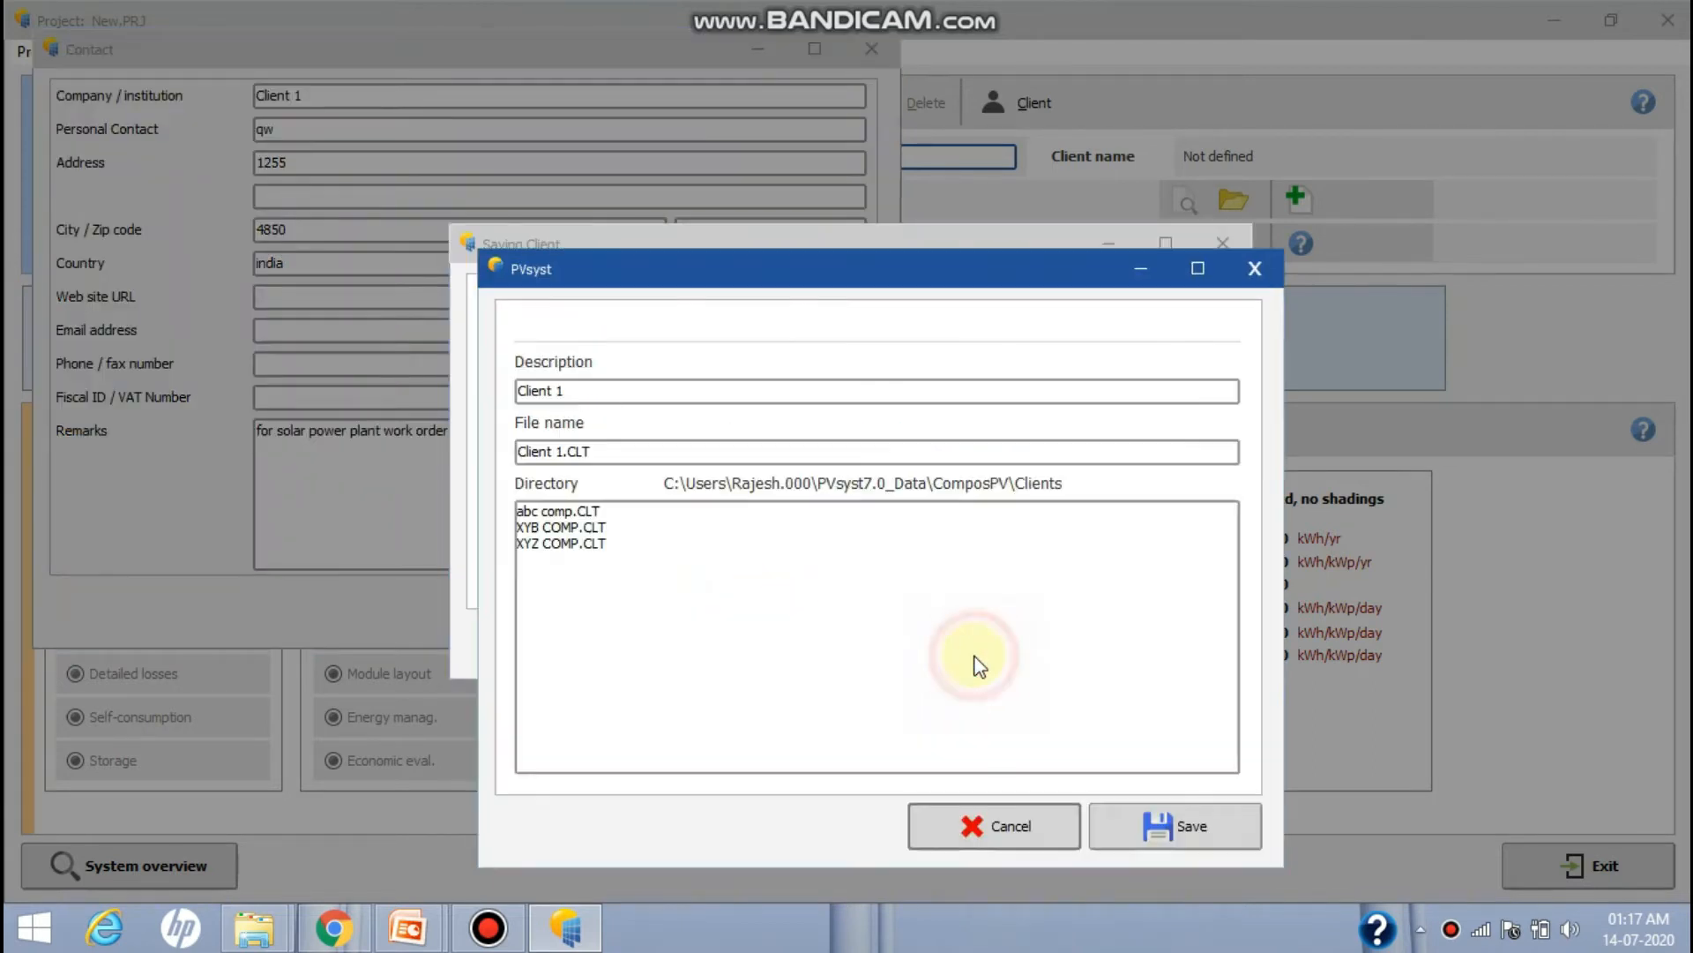
pyautogui.click(1147, 822)
pyautogui.write('50 kWp Solar Power Plant at Dehradun')
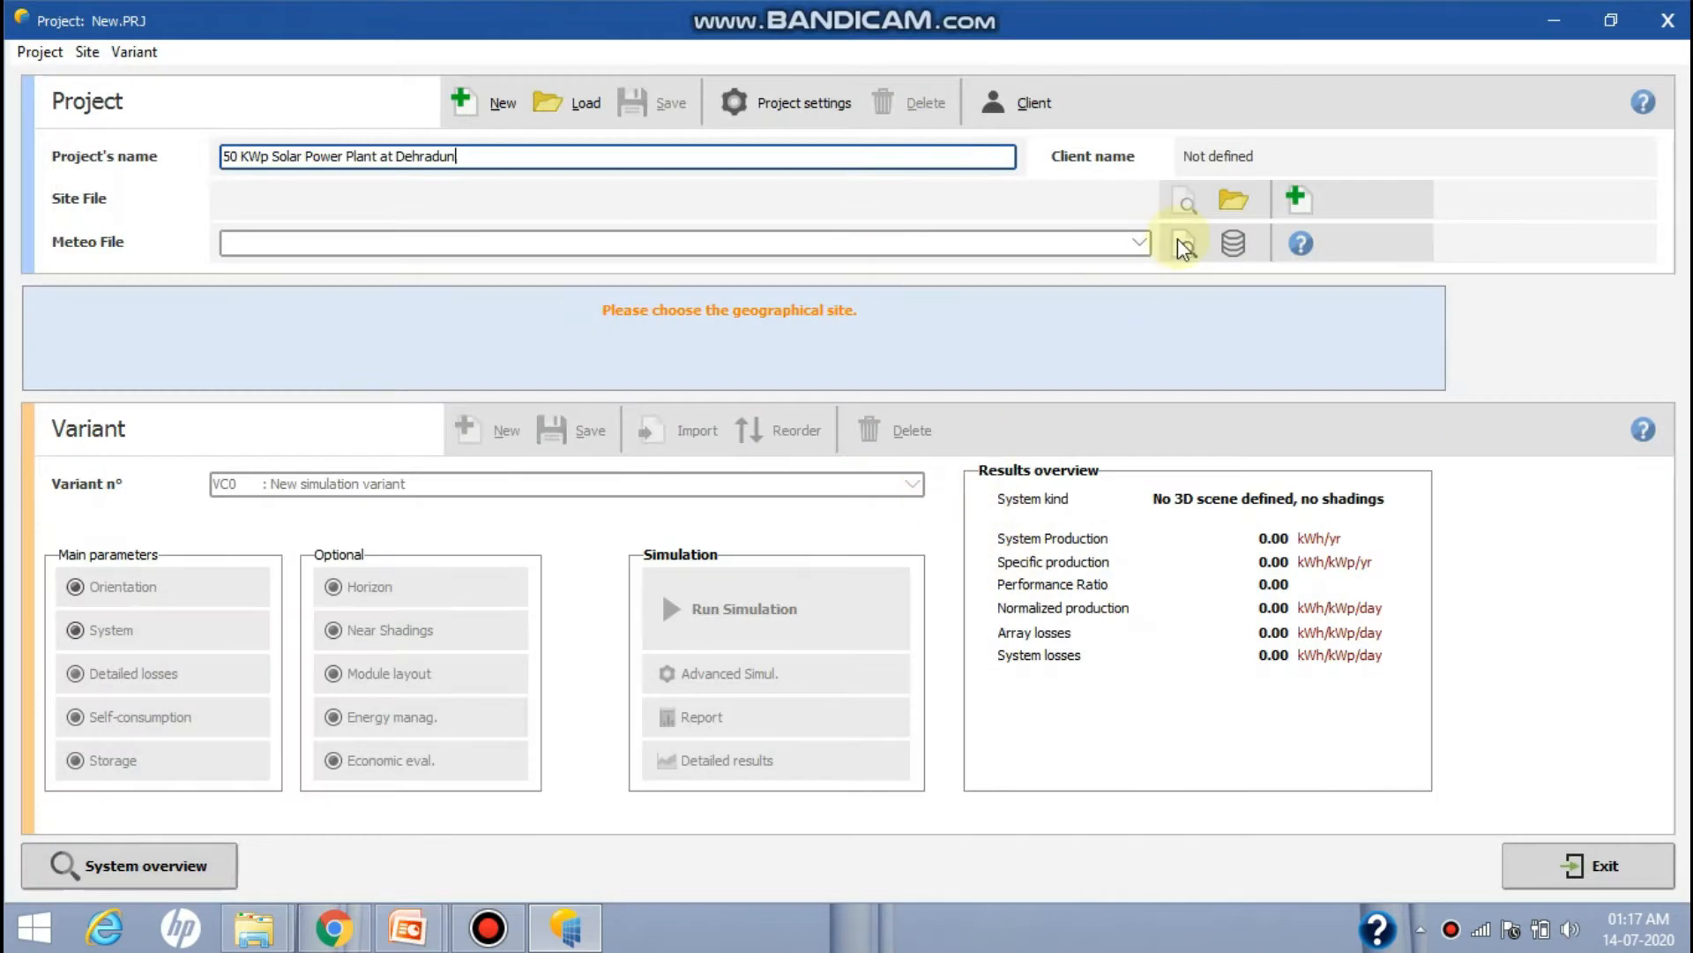
# Assign Client 1 from the client list to the project
pyautogui.click(1017, 103)
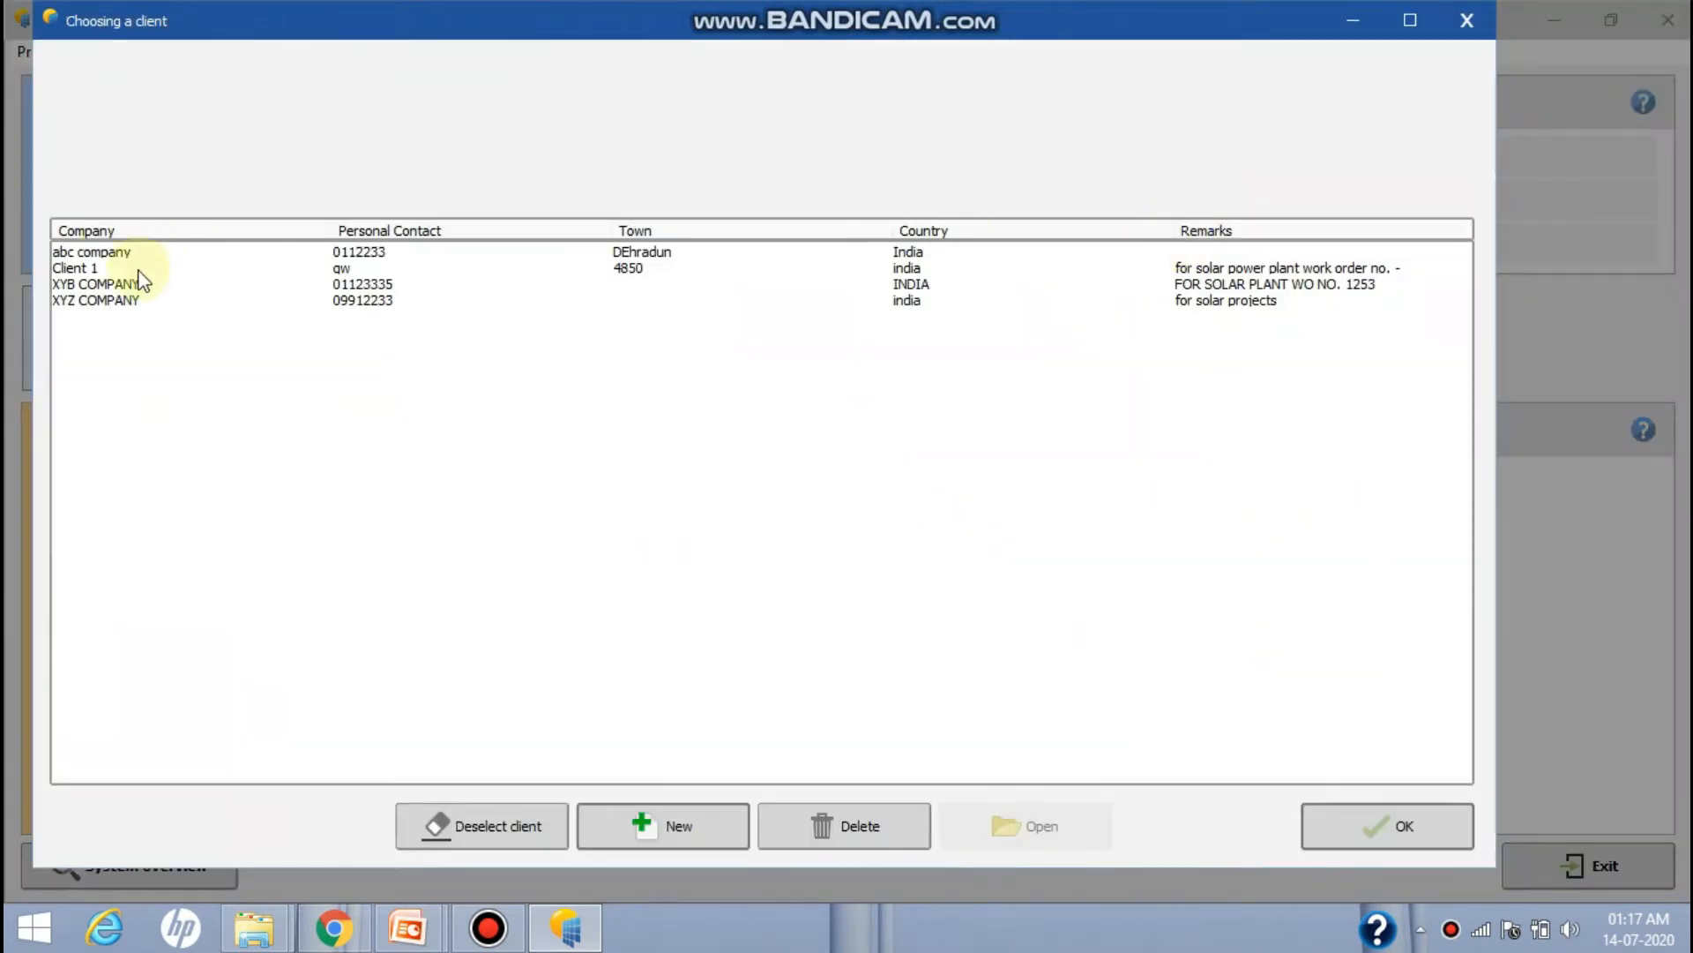
pyautogui.click(95, 267)
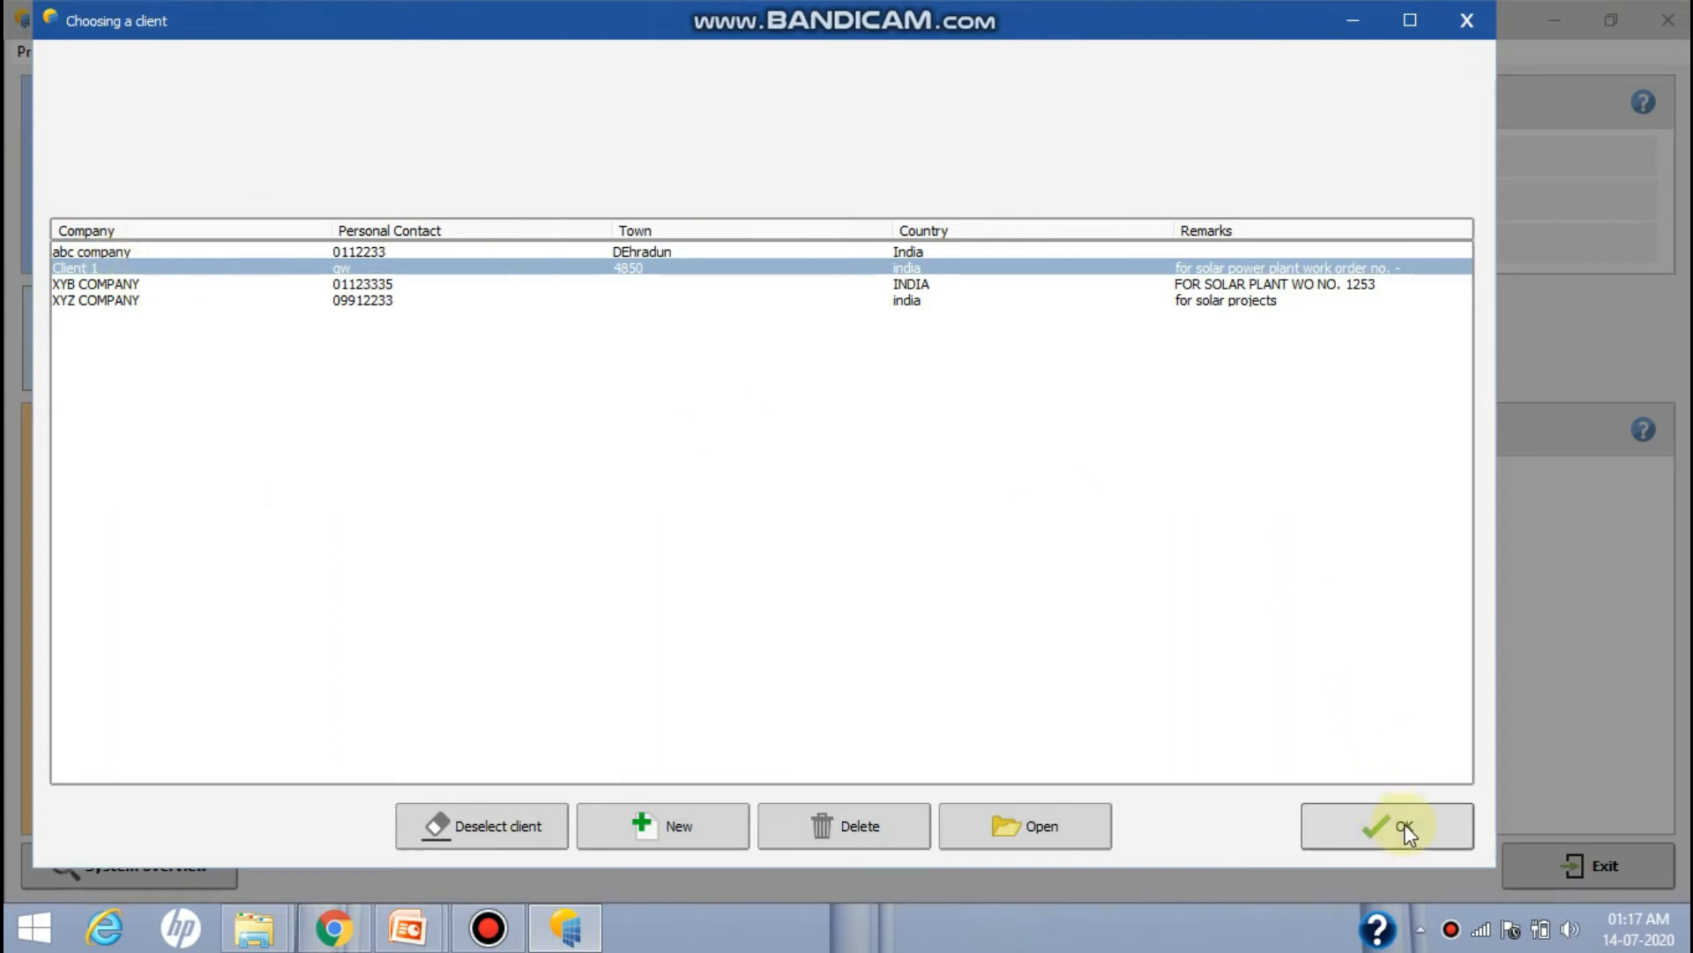
pyautogui.click(333, 283)
pyautogui.click(336, 269)
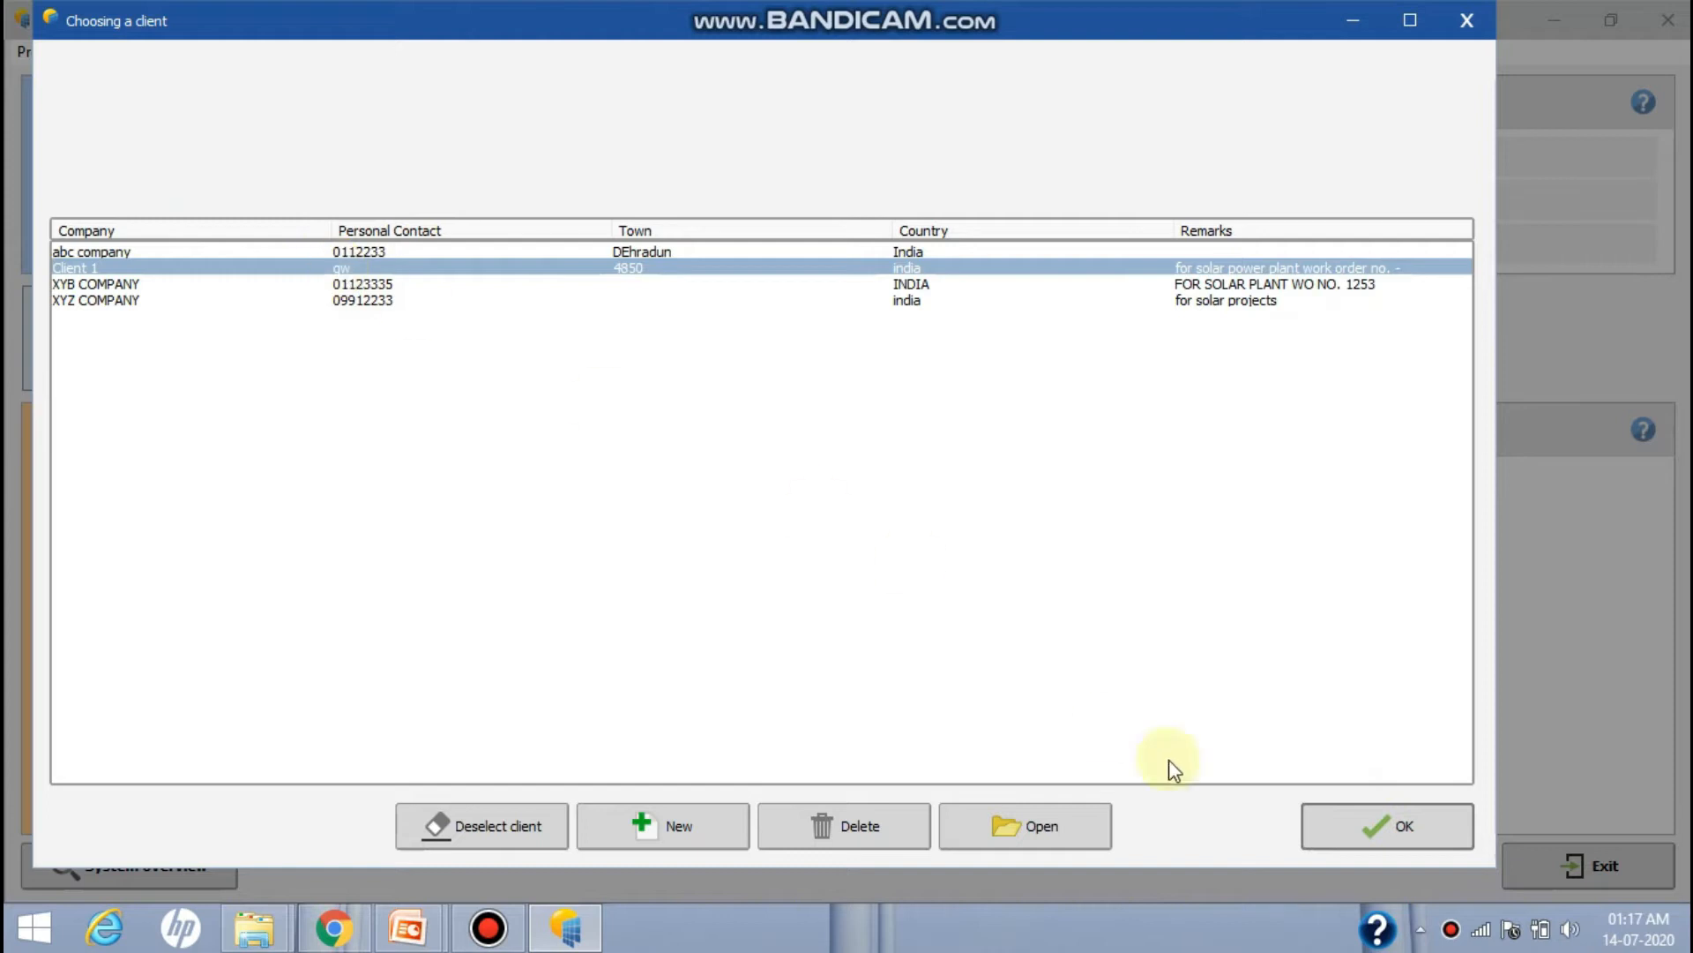
pyautogui.click(1355, 820)
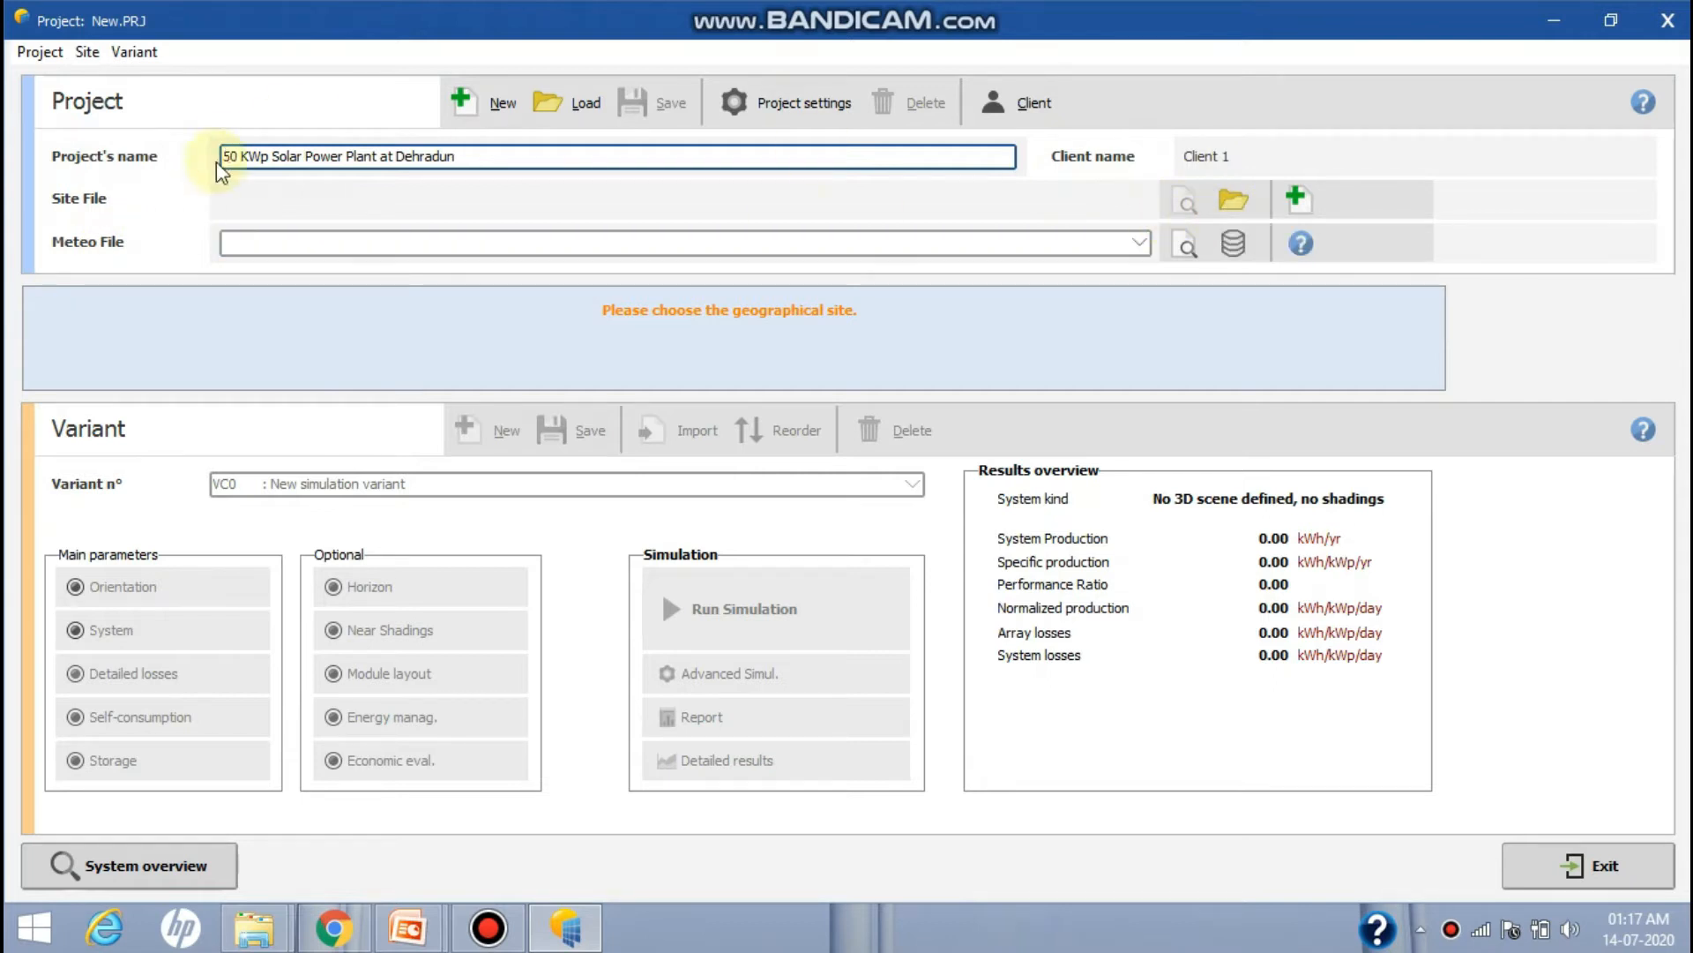
# Search the geographical sites of Asia for "dehr", clear the search and maximize the site list
pyautogui.click(1231, 208)
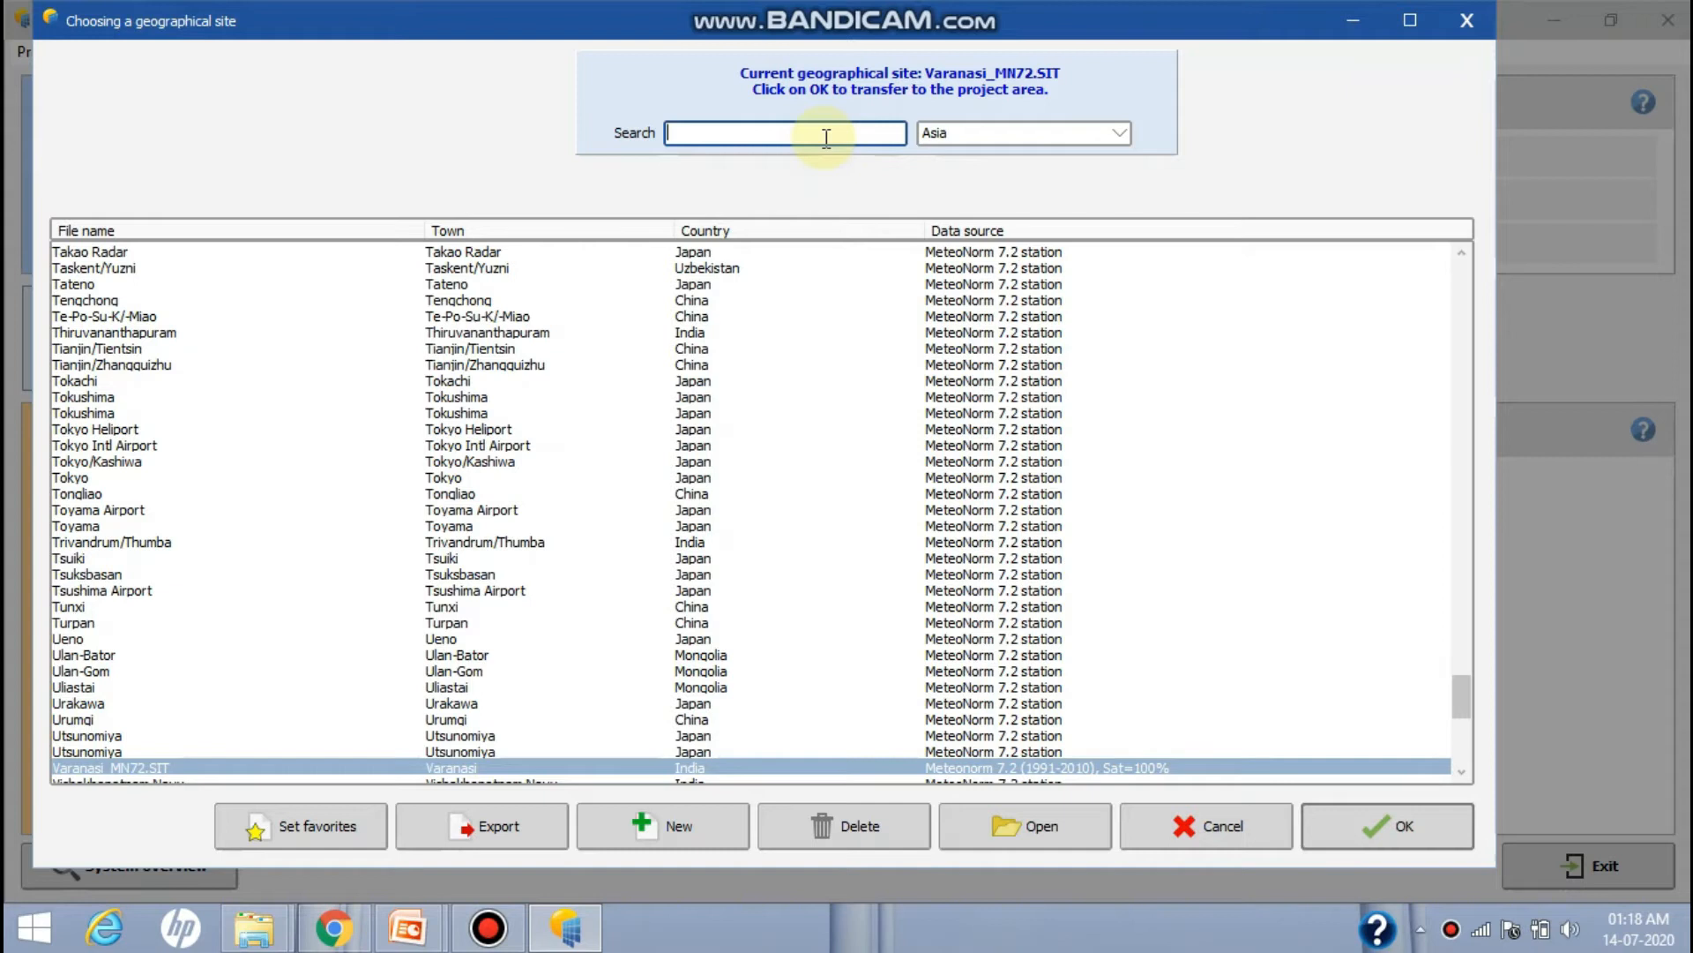
pyautogui.write('dehr')
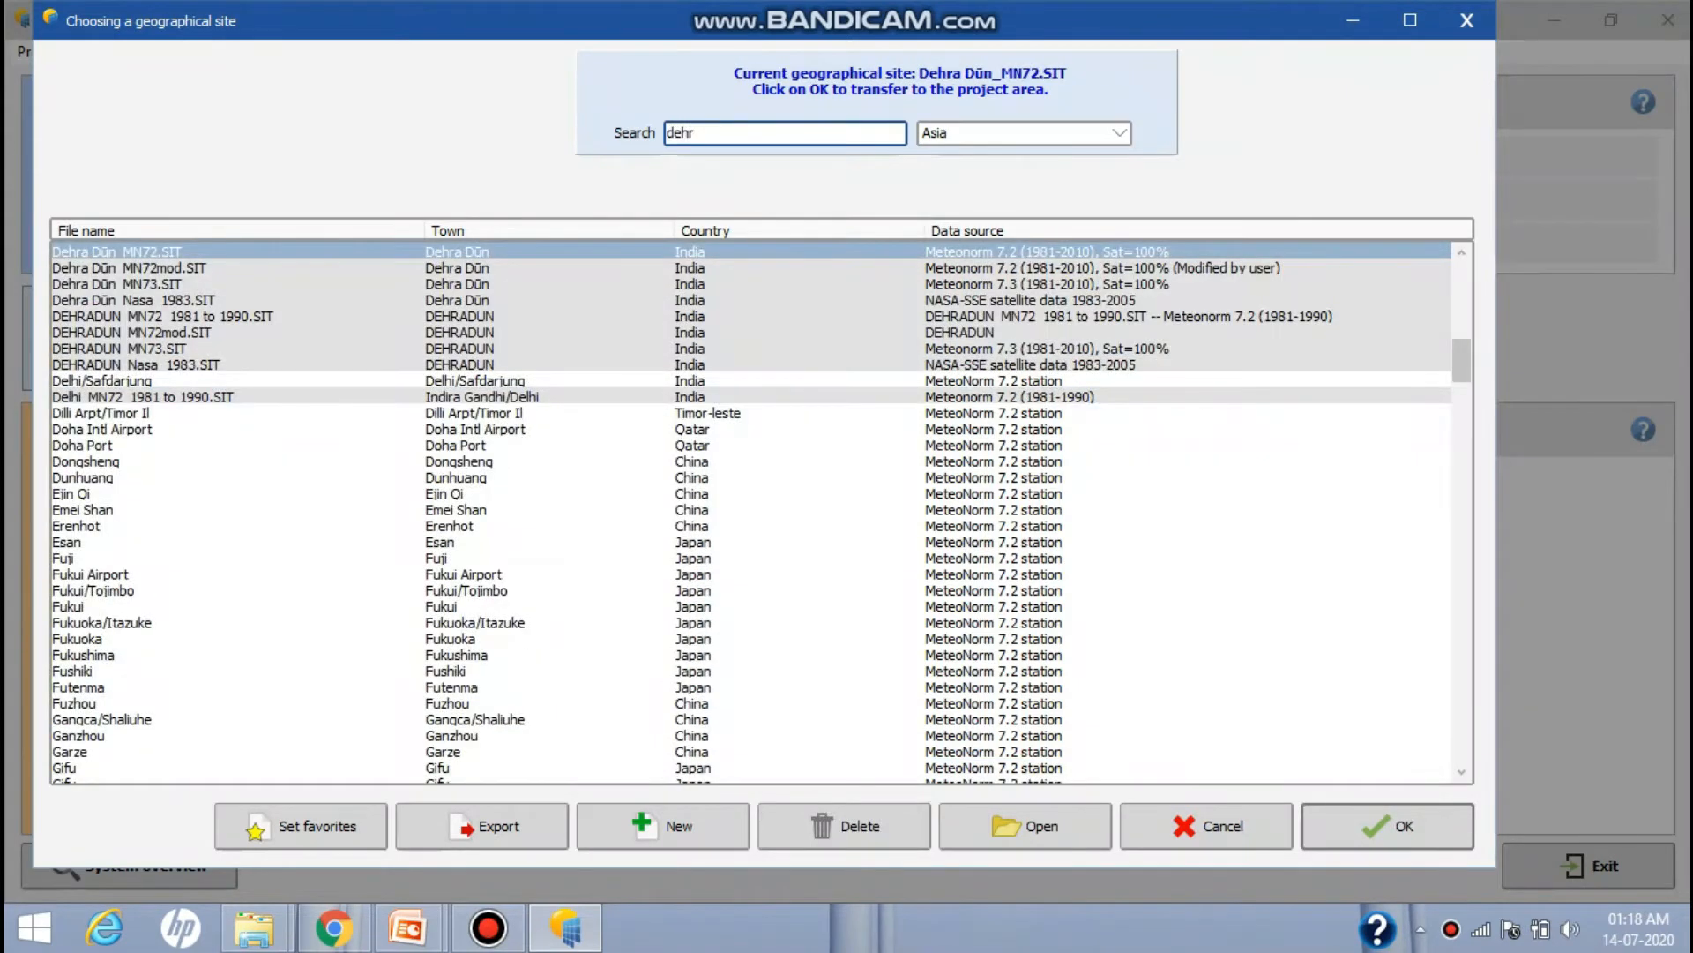
pyautogui.press('BackSpace')
pyautogui.press('BackSpace')
pyautogui.press('BackSpace')
pyautogui.press('BackSpace')
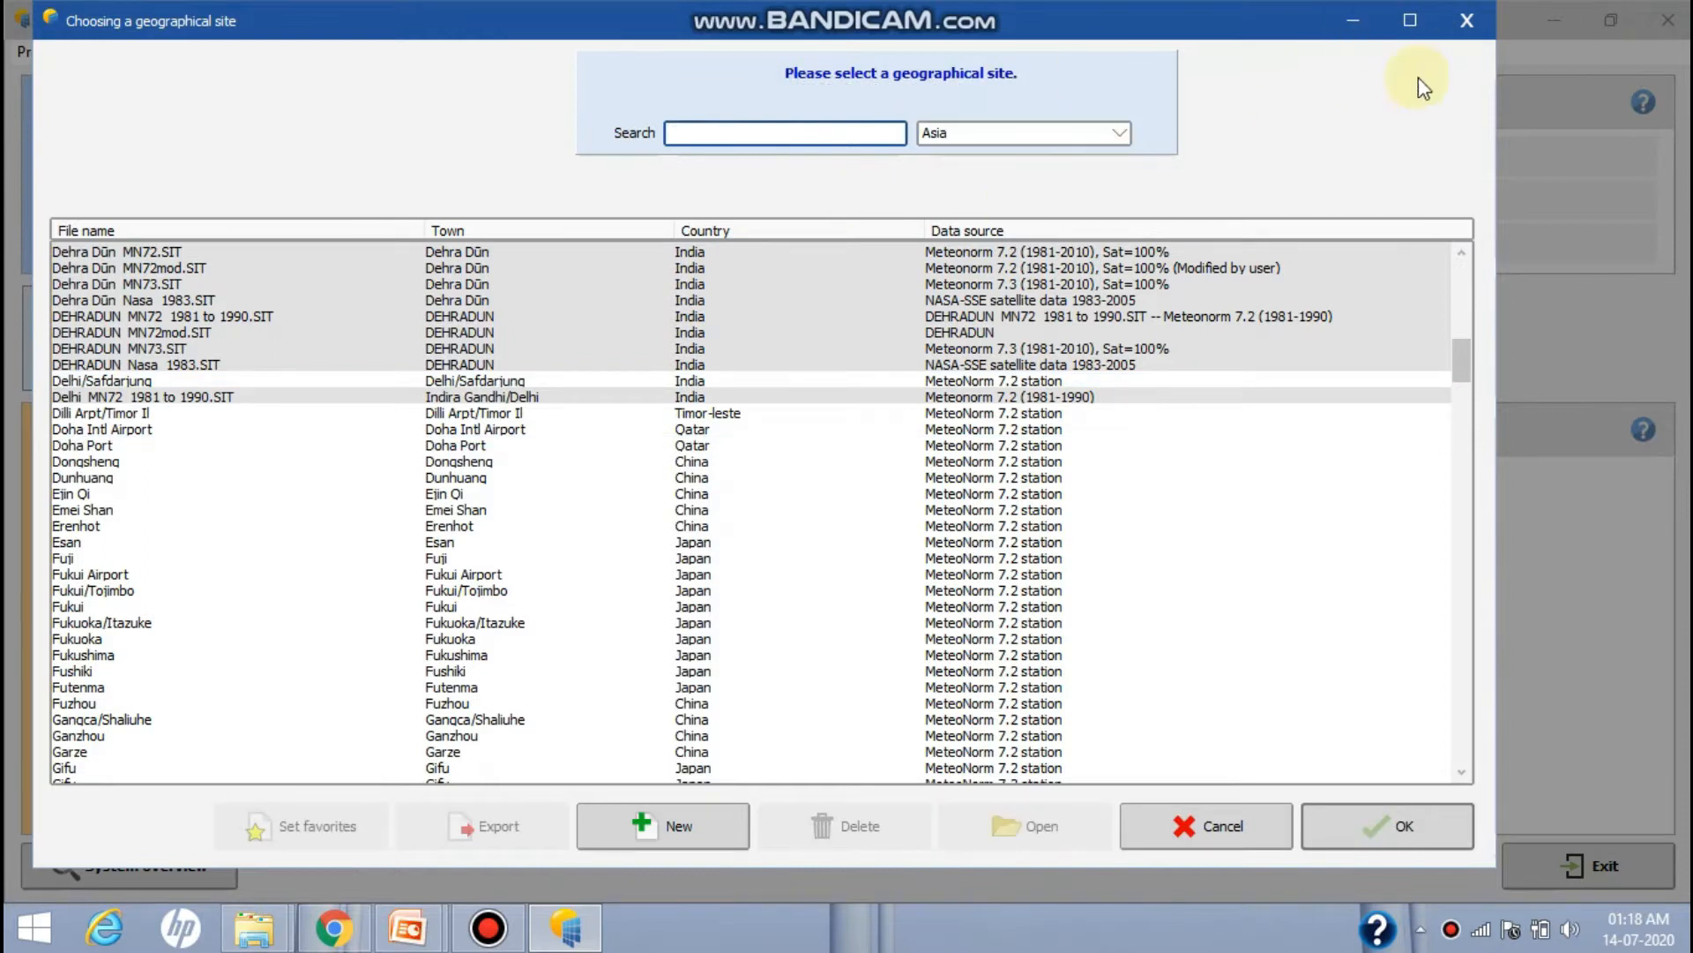
pyautogui.click(1411, 19)
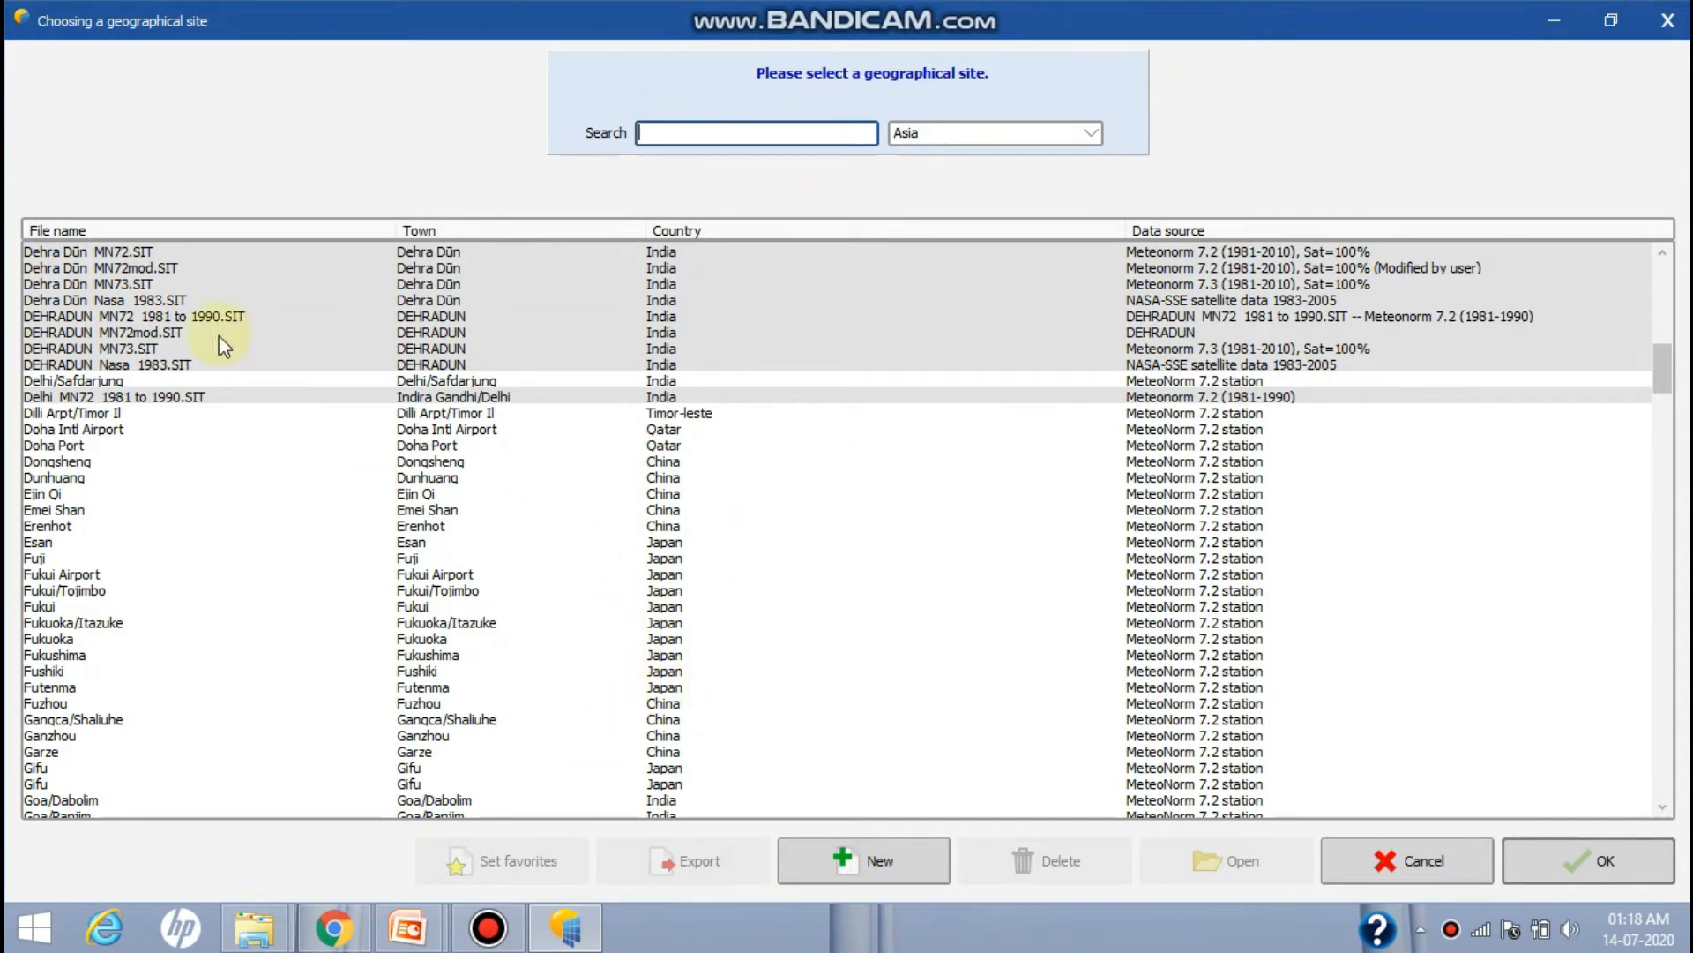
# Start a new geographical site and search for the locality dehradun on the interactive map
pyautogui.click(857, 875)
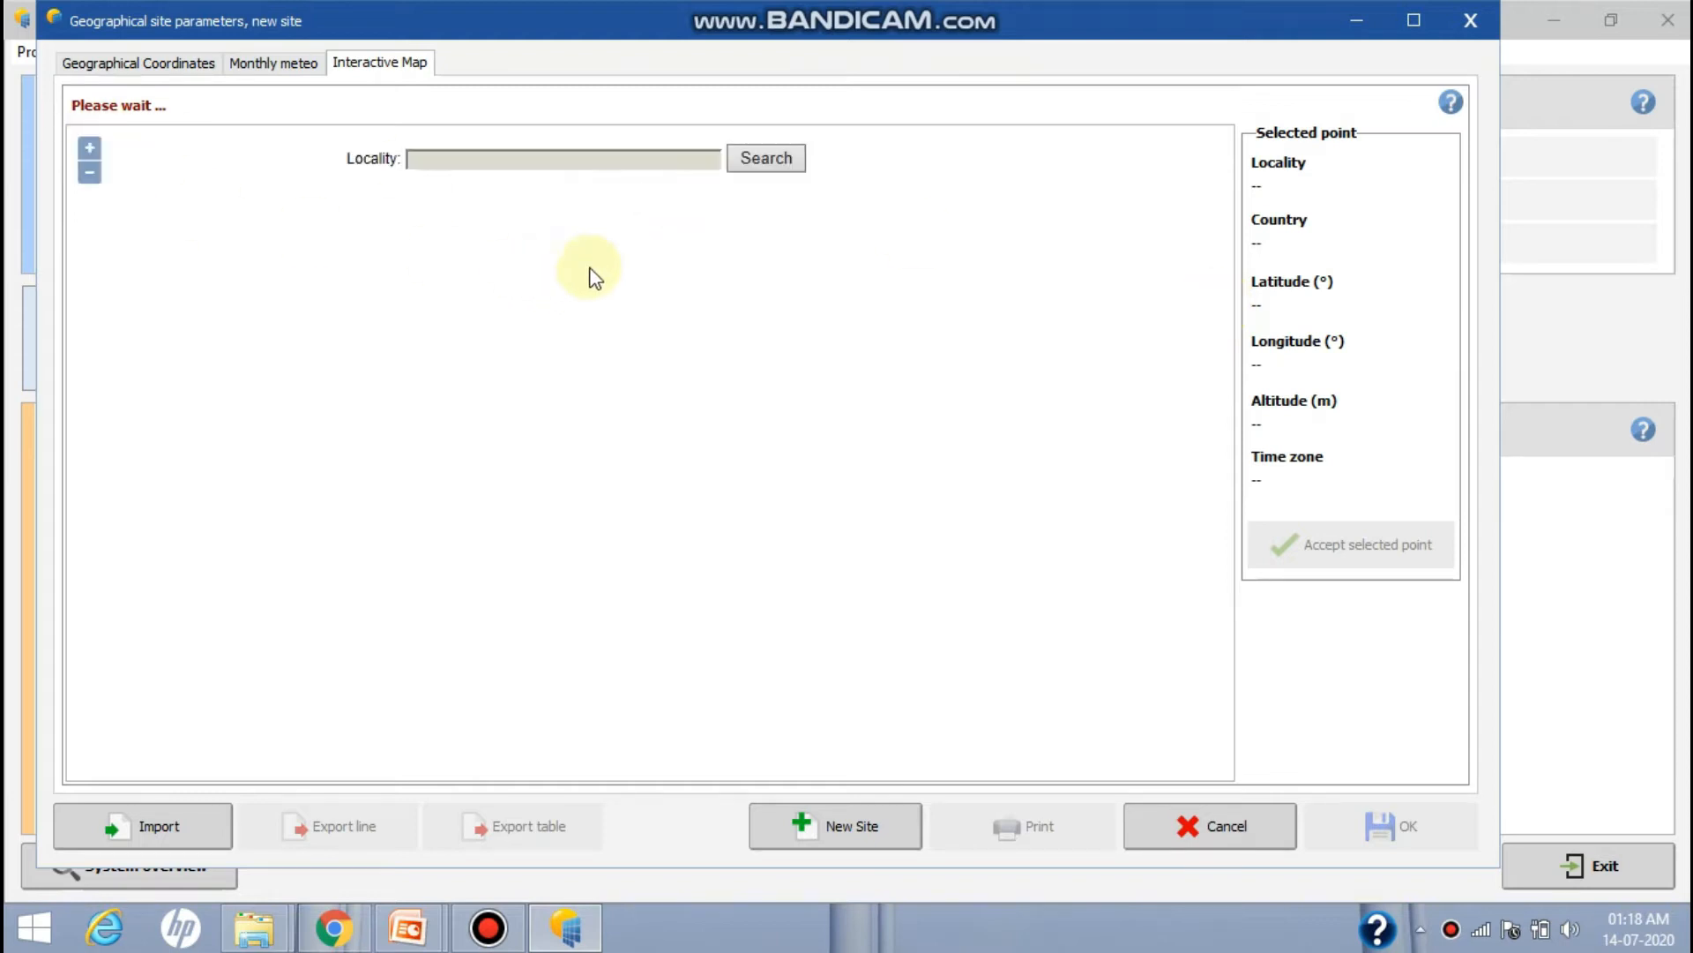
pyautogui.click(506, 159)
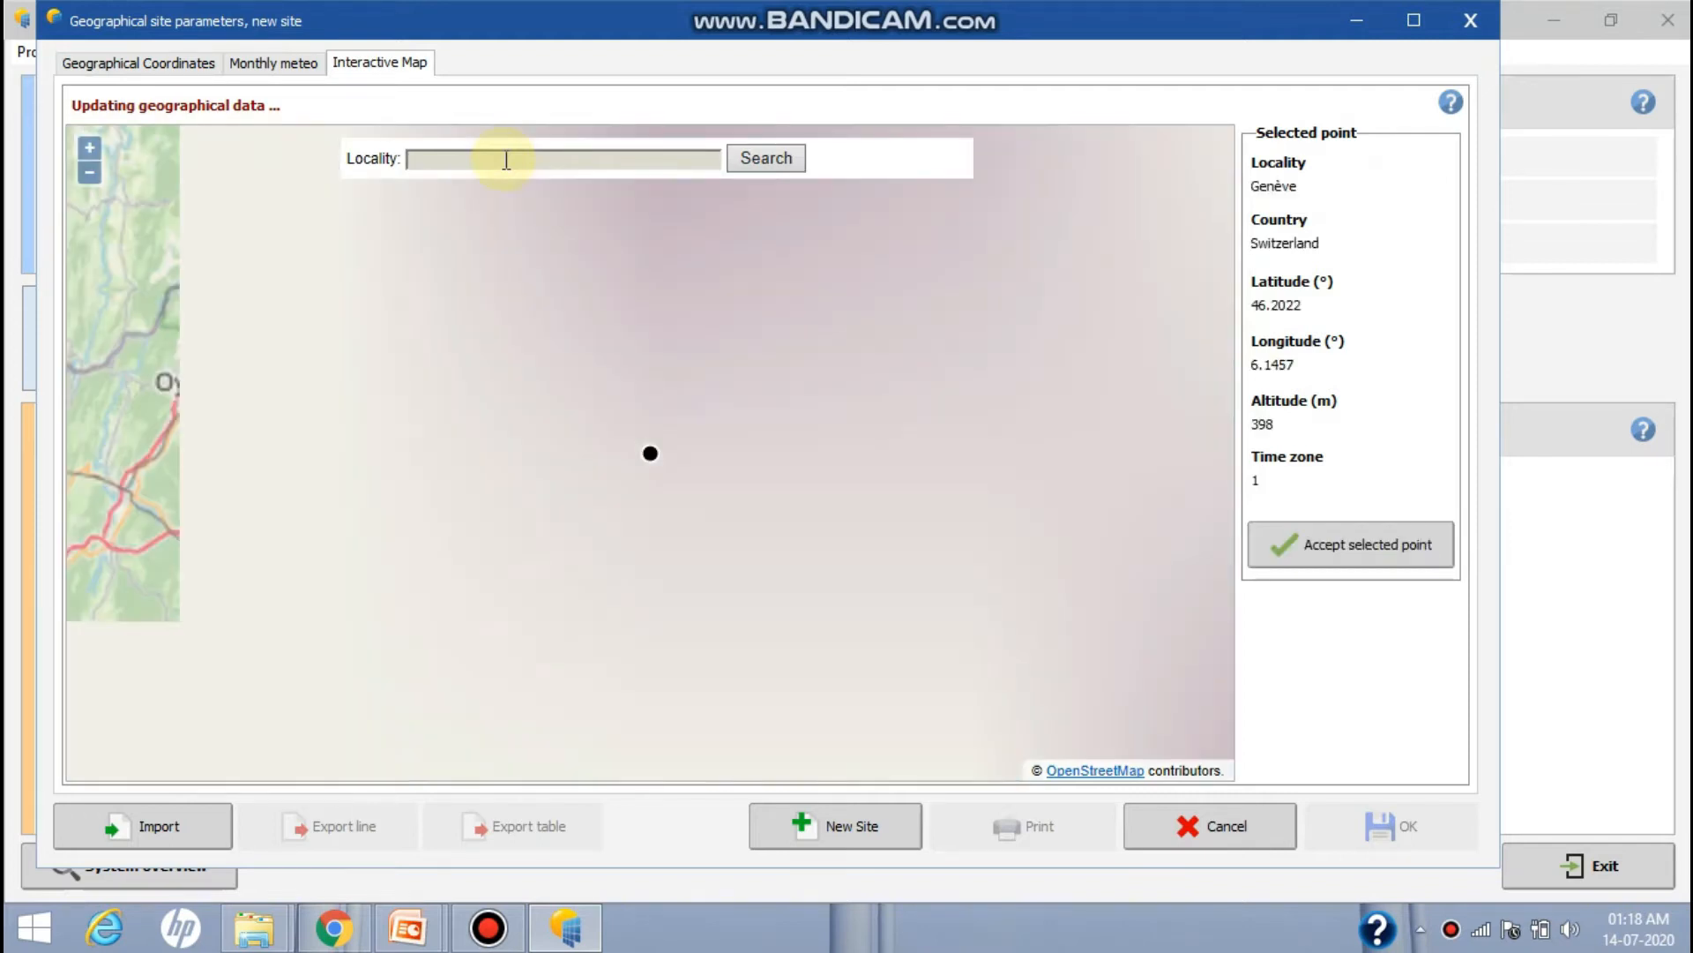
pyautogui.click(505, 160)
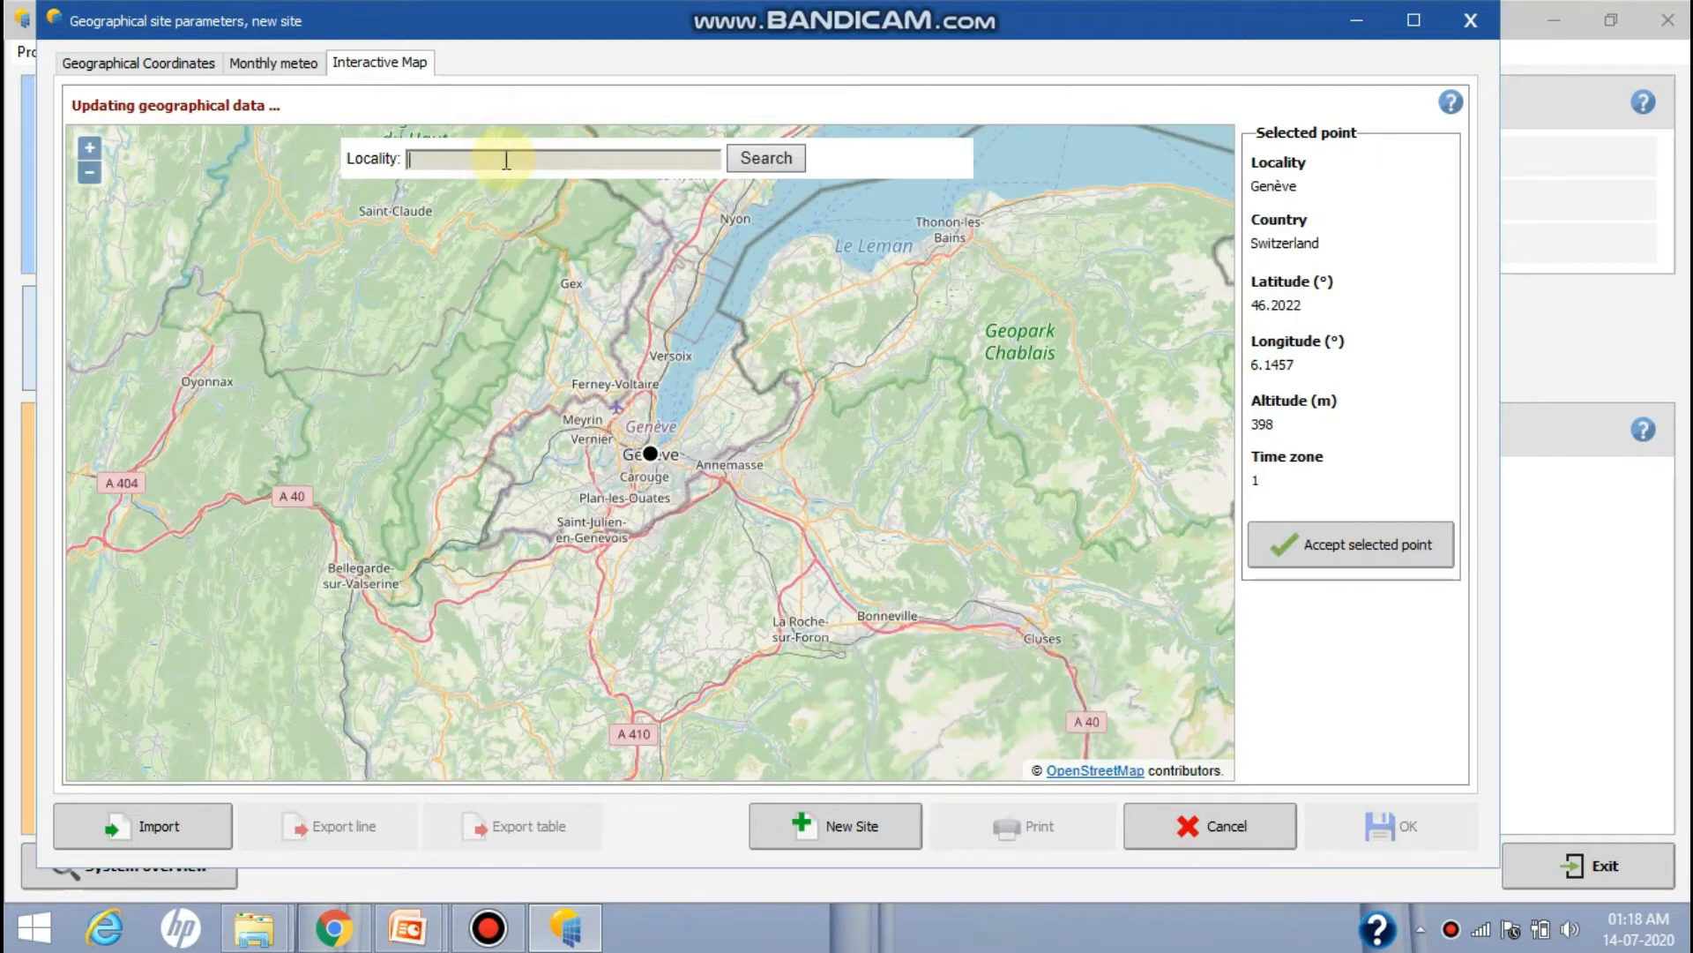
pyautogui.write('dehradun')
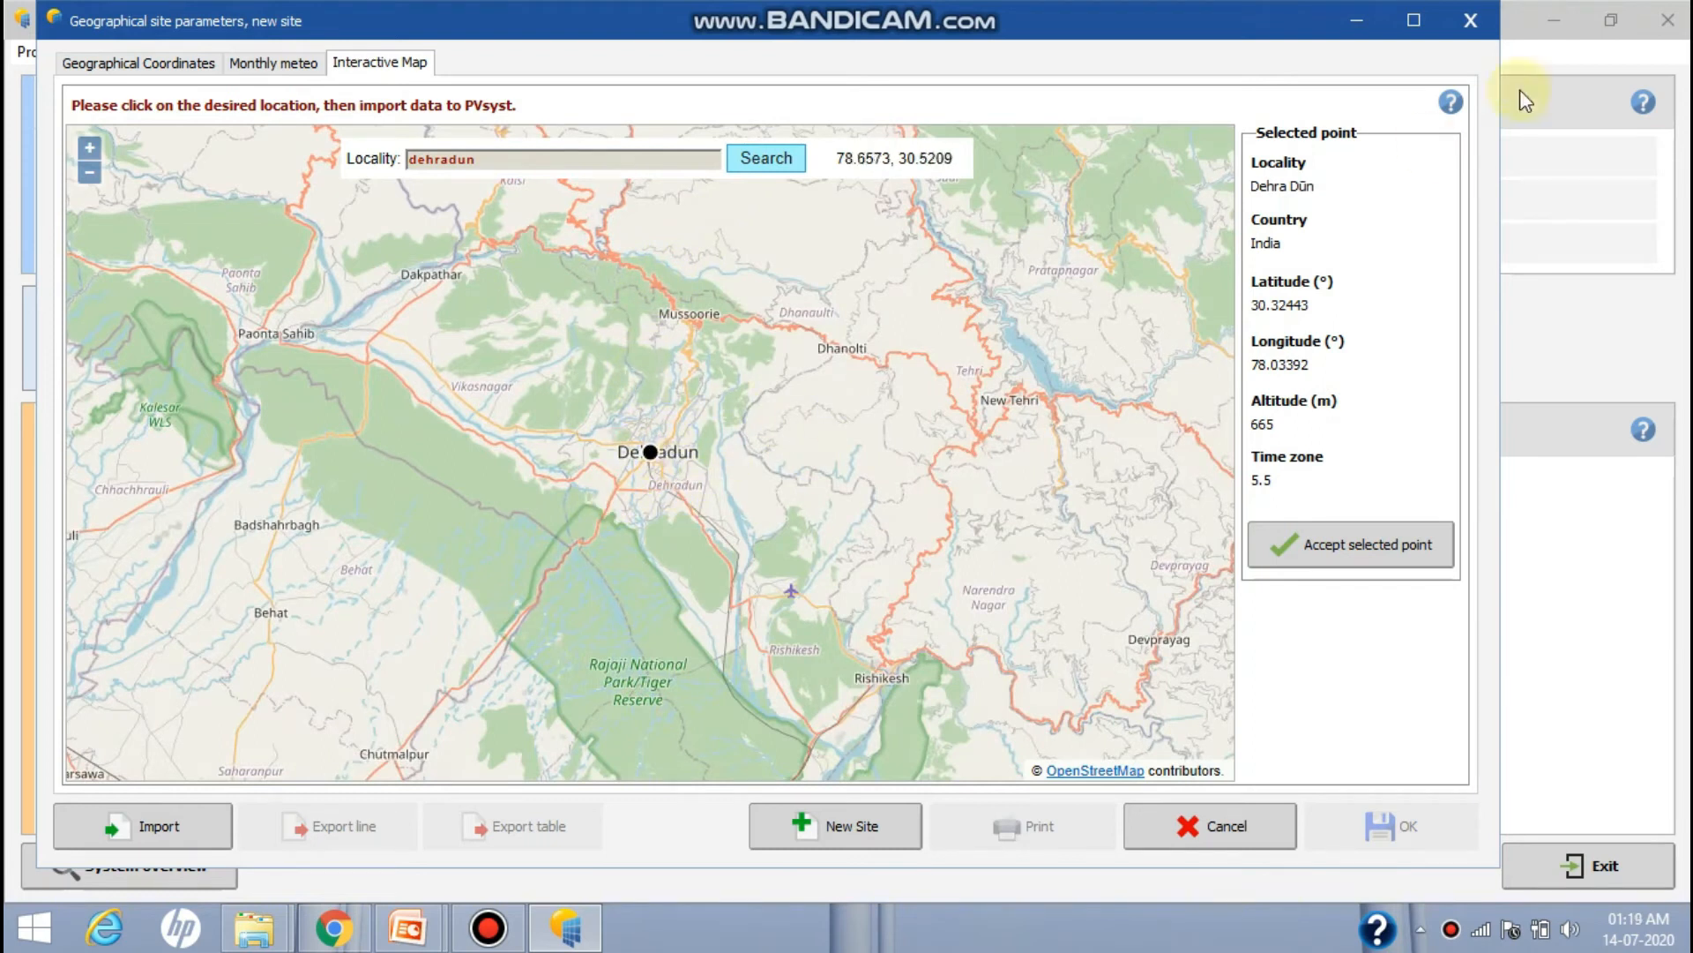
pyautogui.click(1426, 33)
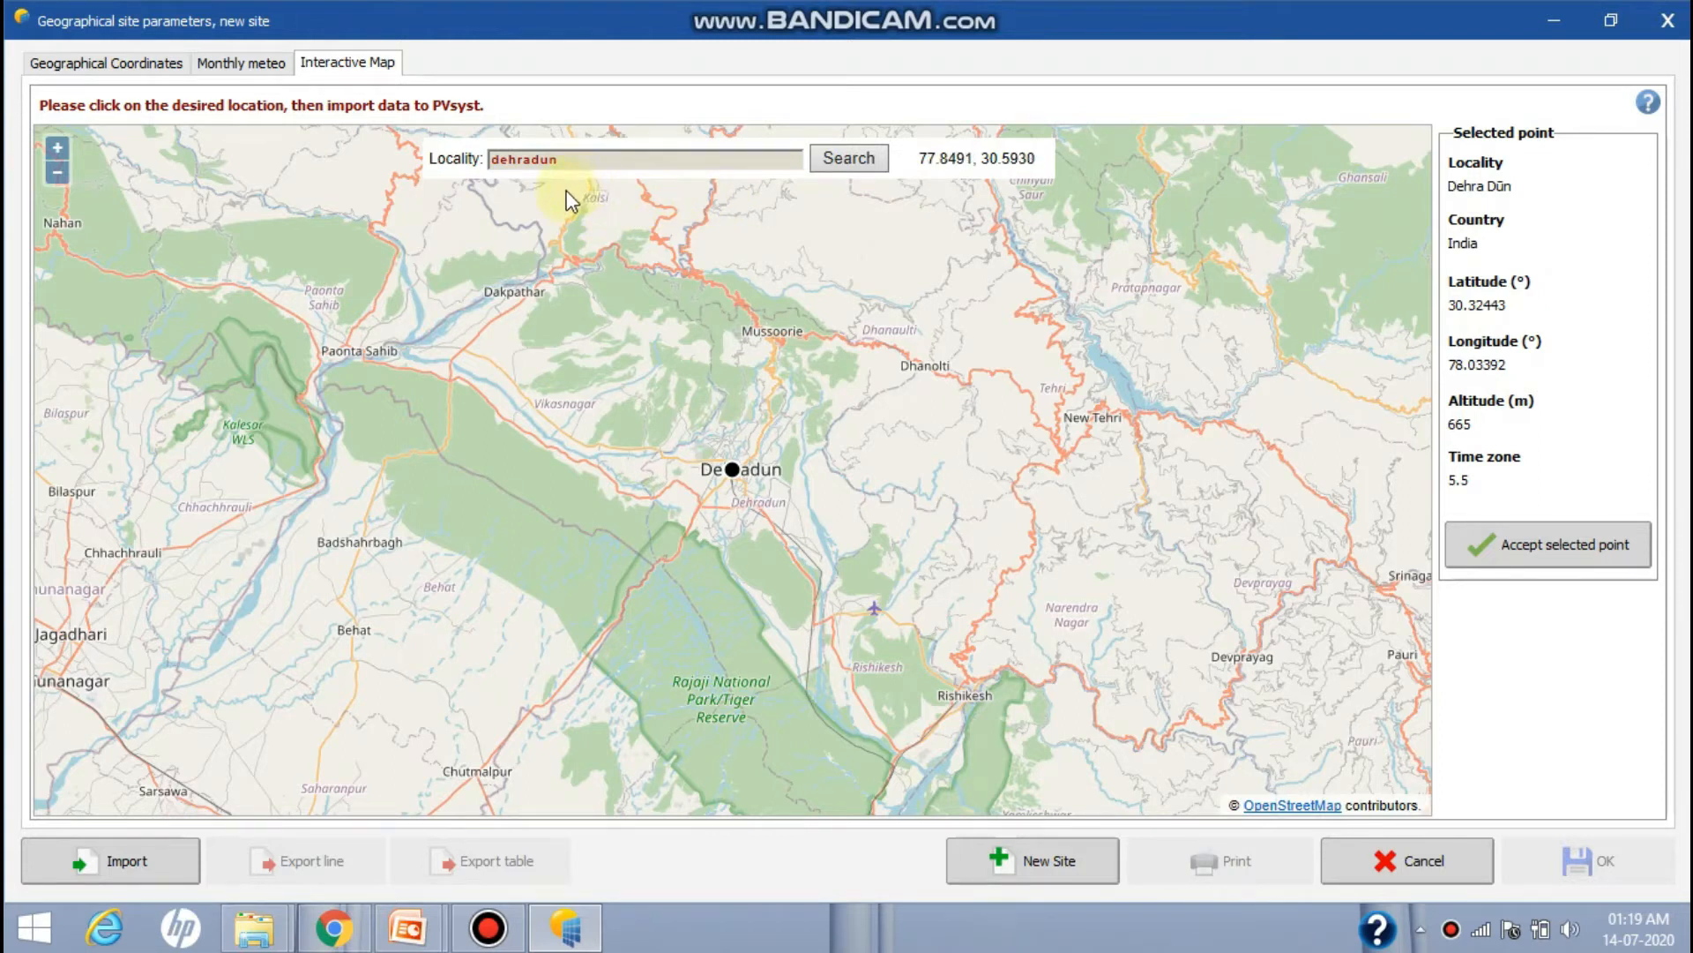
# Review the new site's coordinate and monthly meteo pages, then accept the Dehra Dūn point selected on the interactive map
pyautogui.click(254, 64)
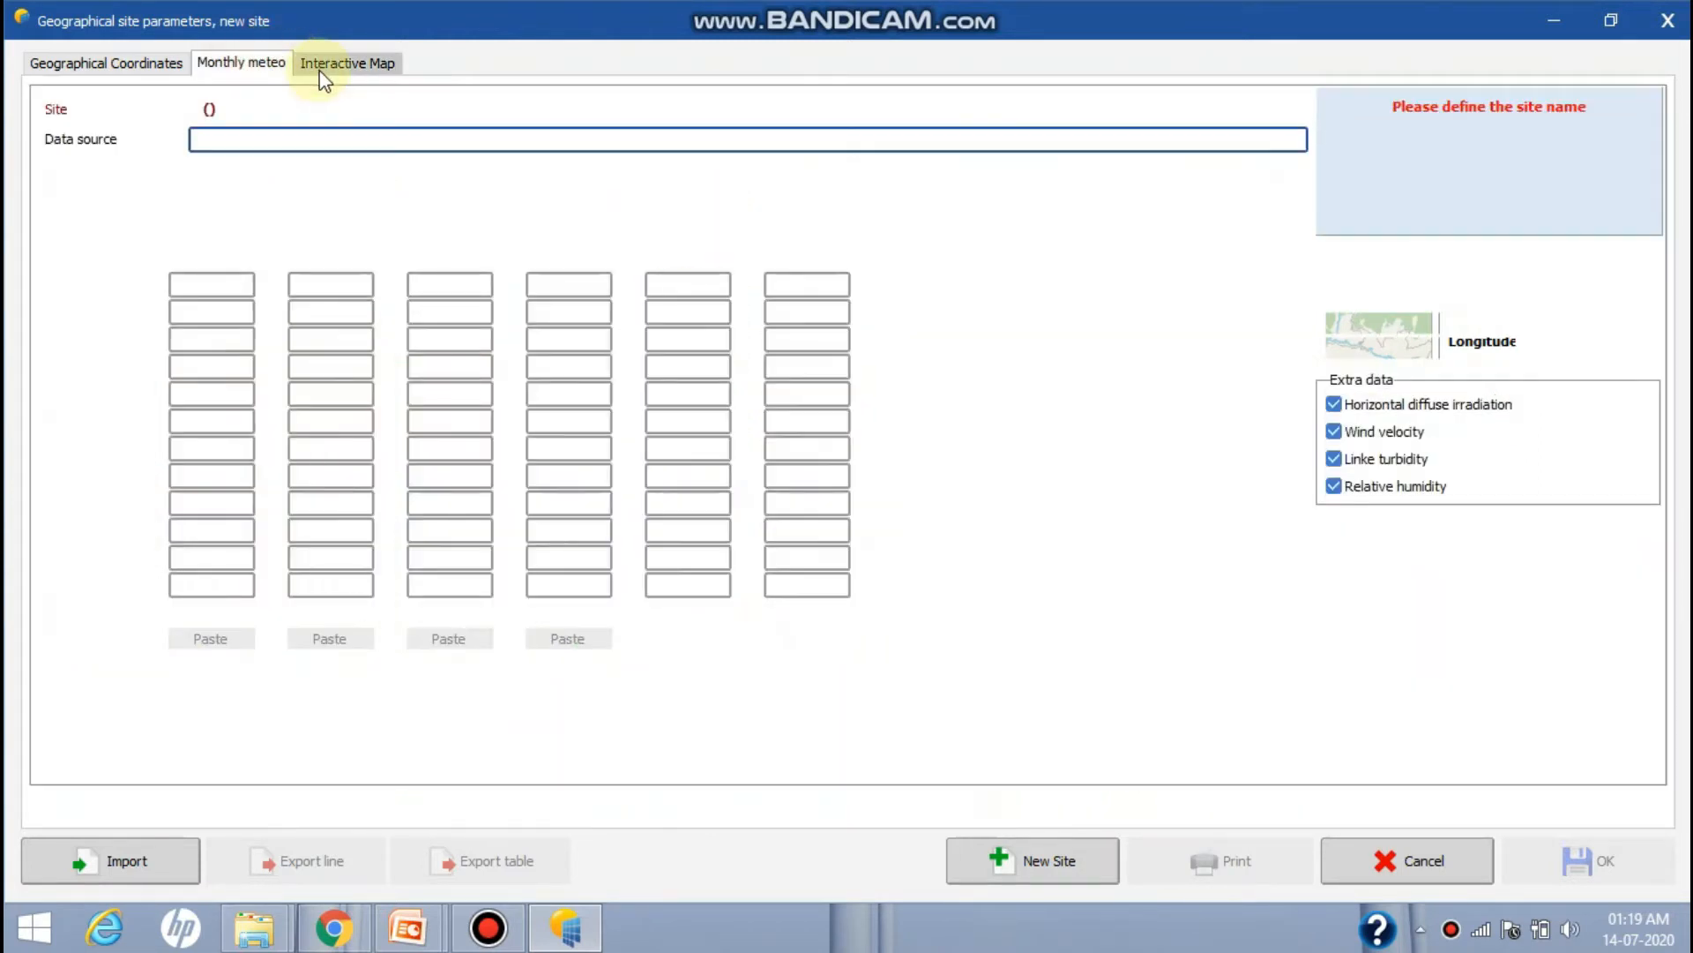
pyautogui.click(110, 63)
pyautogui.click(332, 67)
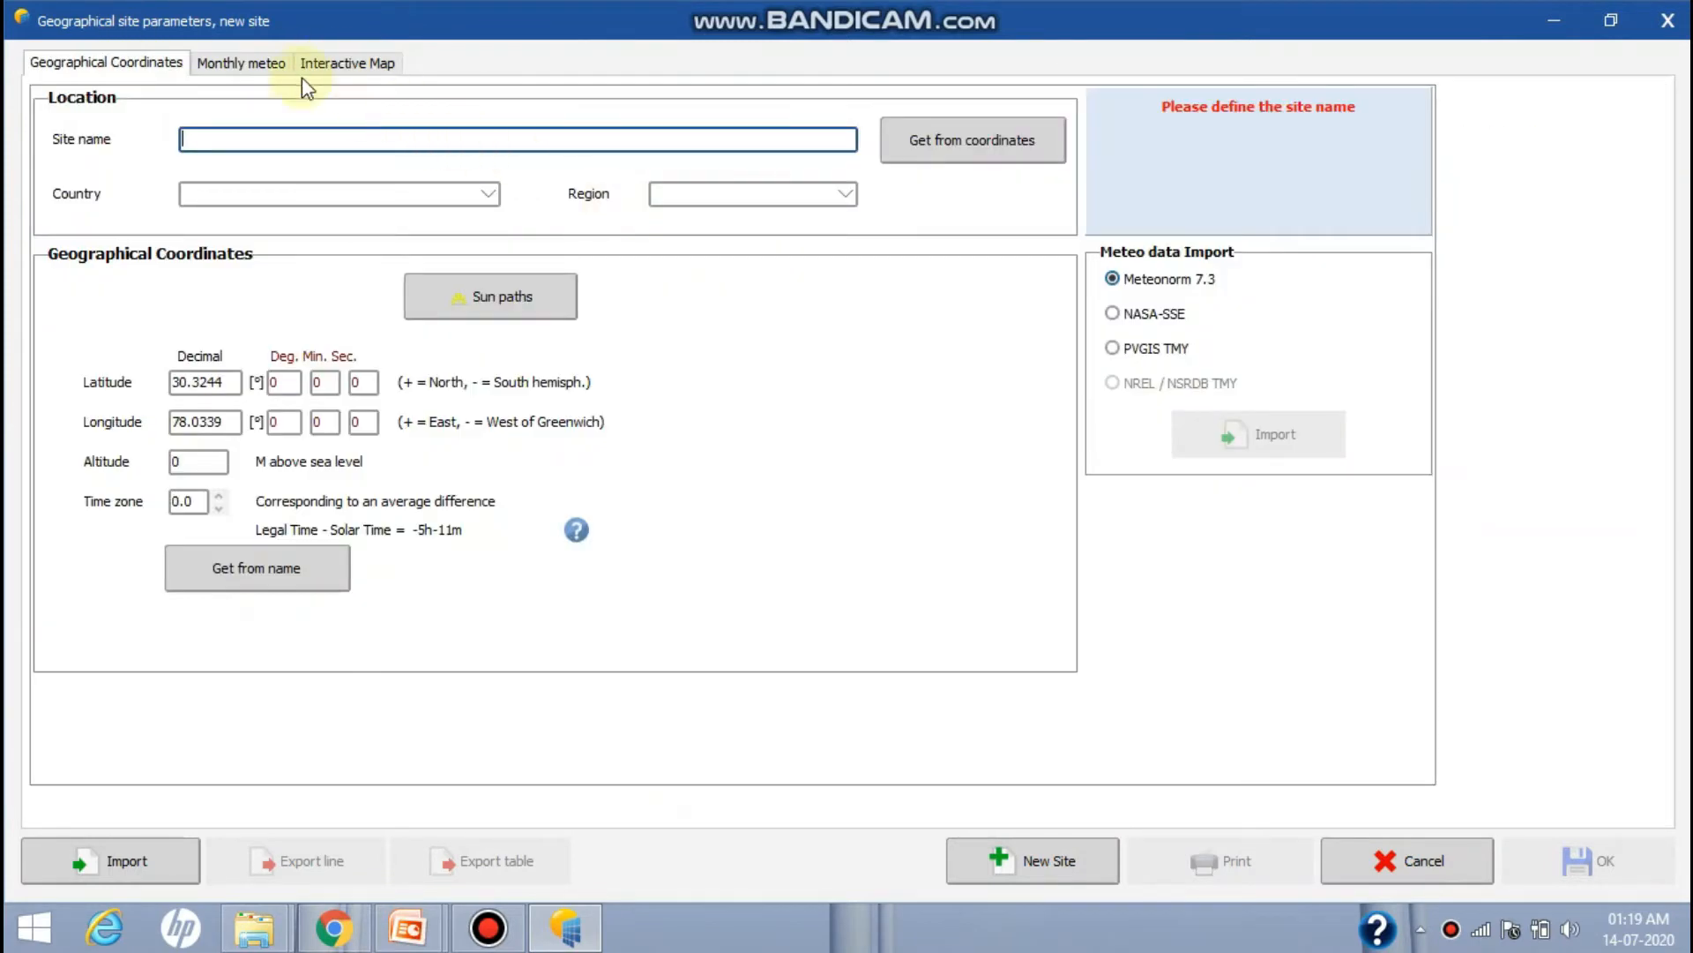
pyautogui.click(256, 64)
pyautogui.click(332, 62)
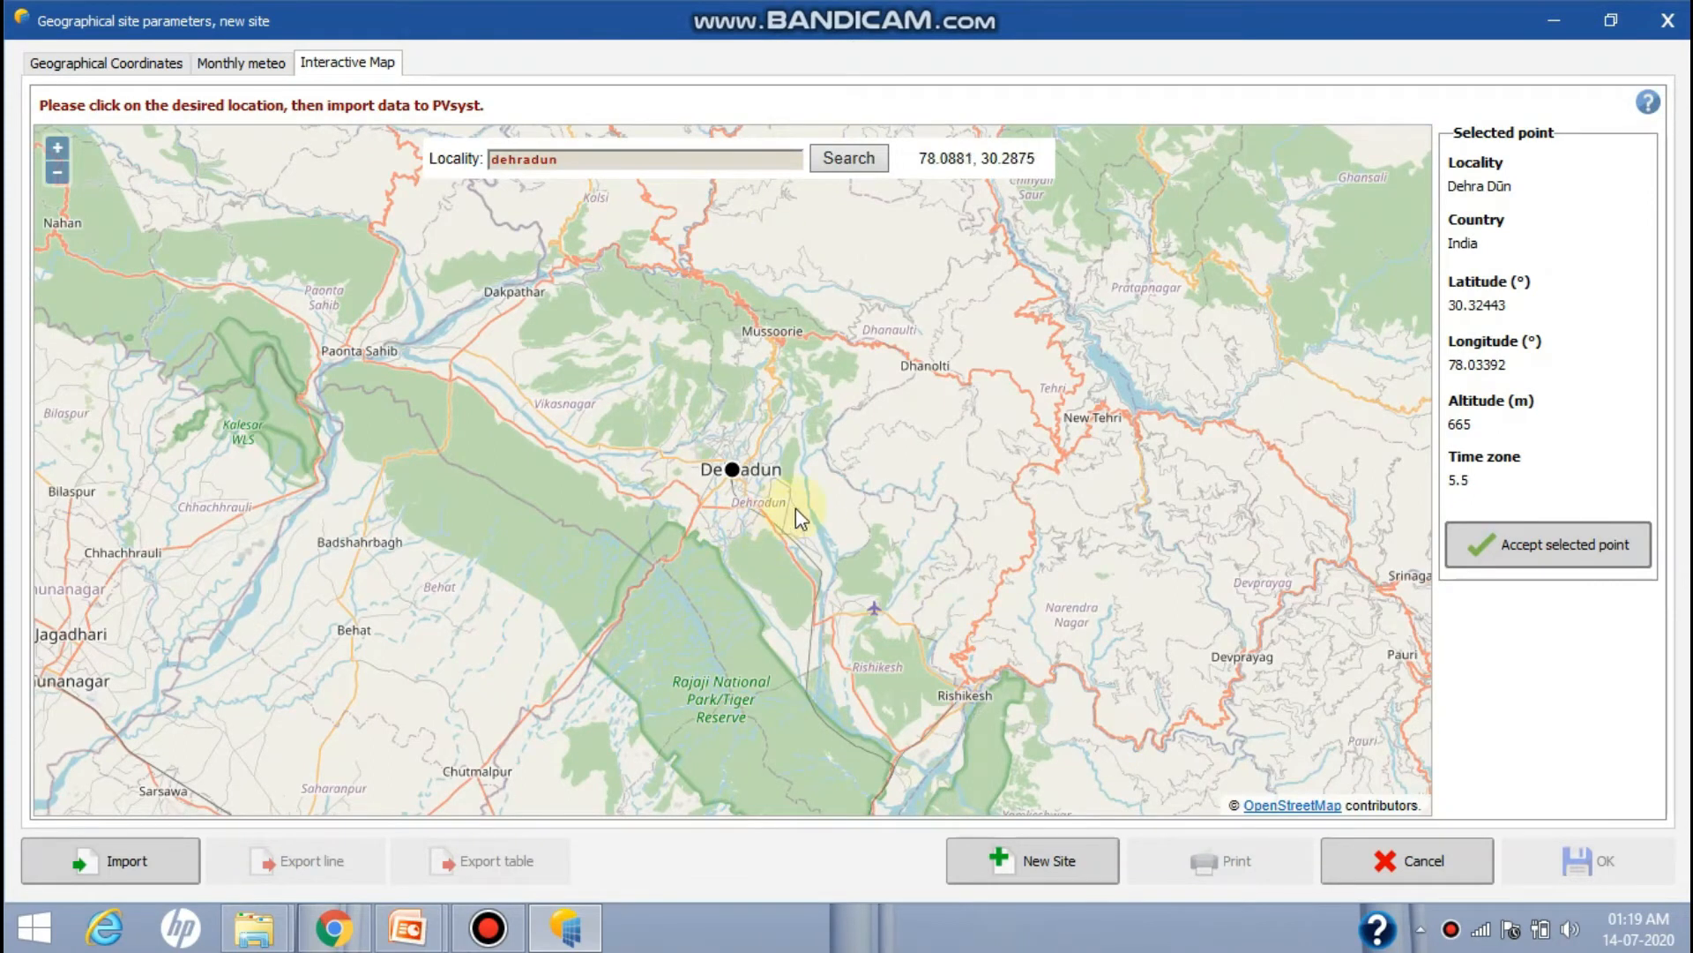
pyautogui.click(1495, 547)
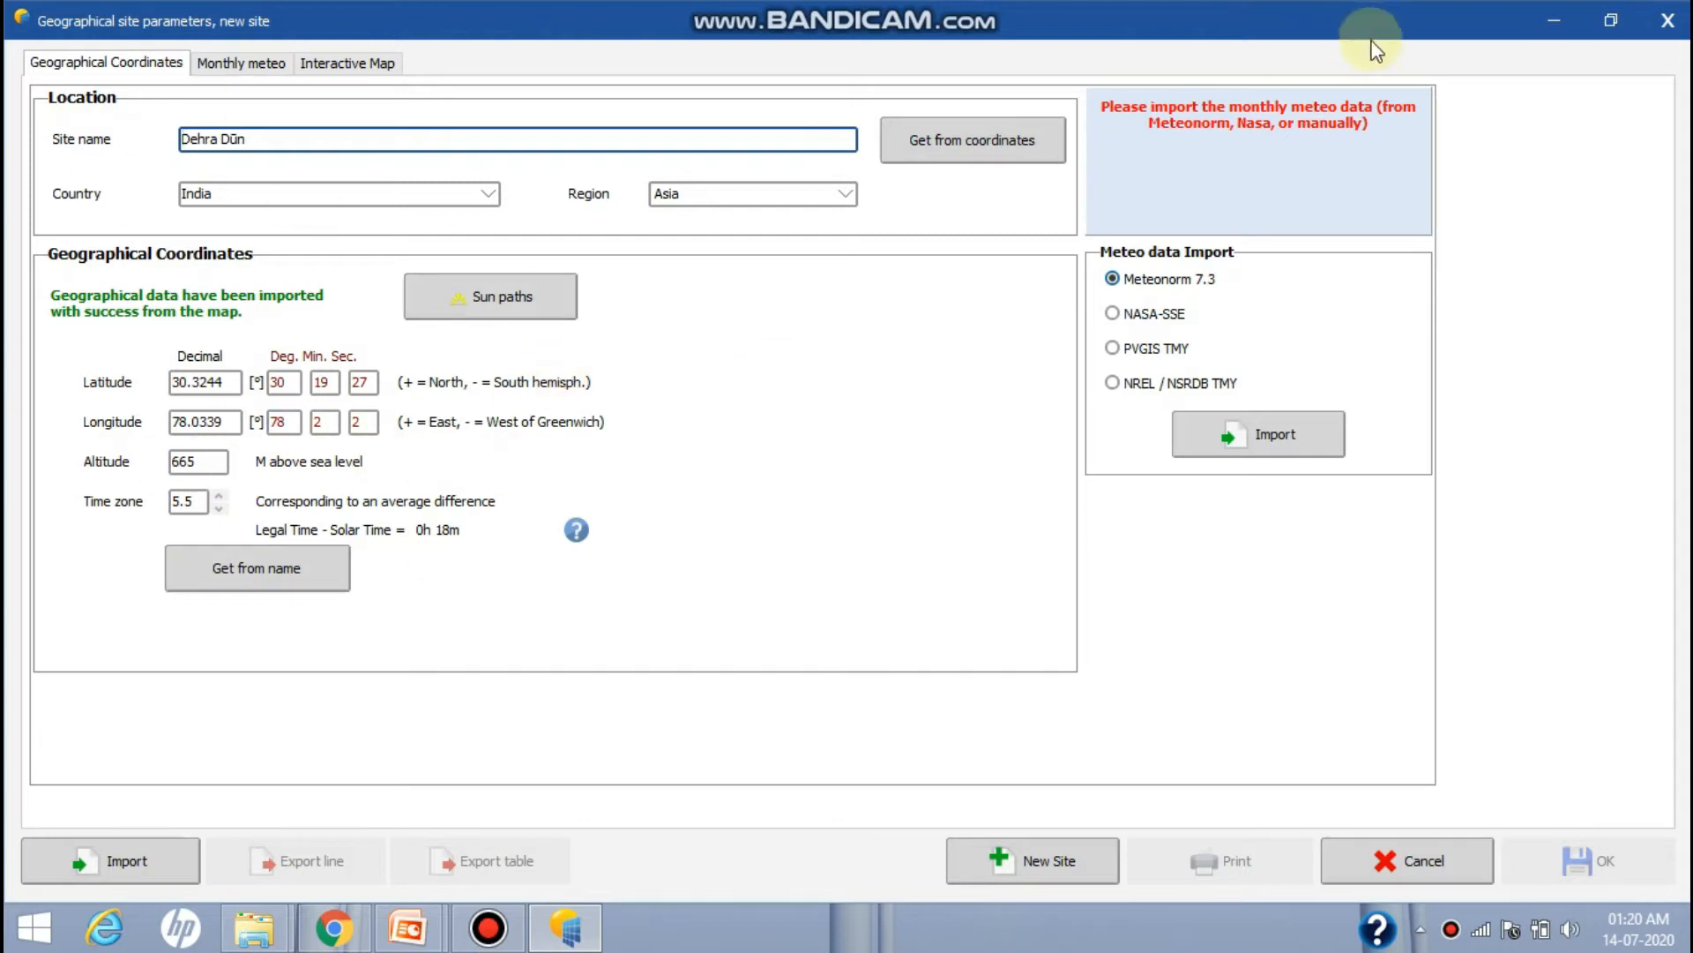
# Minimize the site parameters window, switch to Google Earth Pro and dismiss its start-up tips
pyautogui.click(1547, 13)
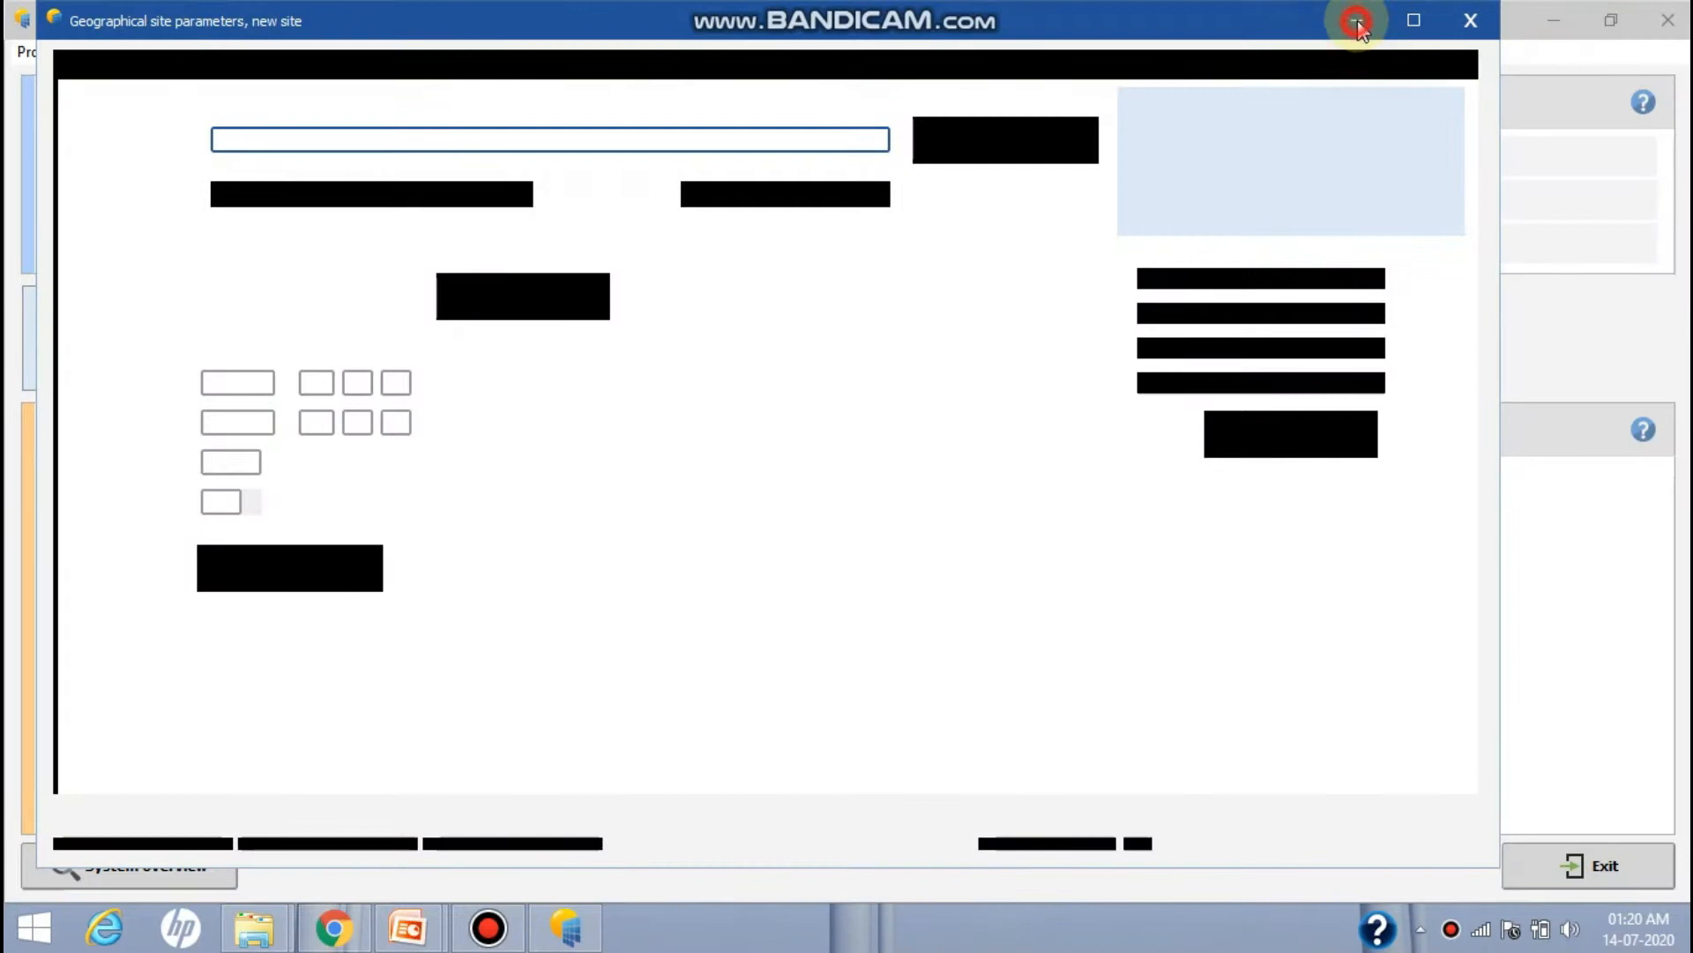
pyautogui.click(1358, 26)
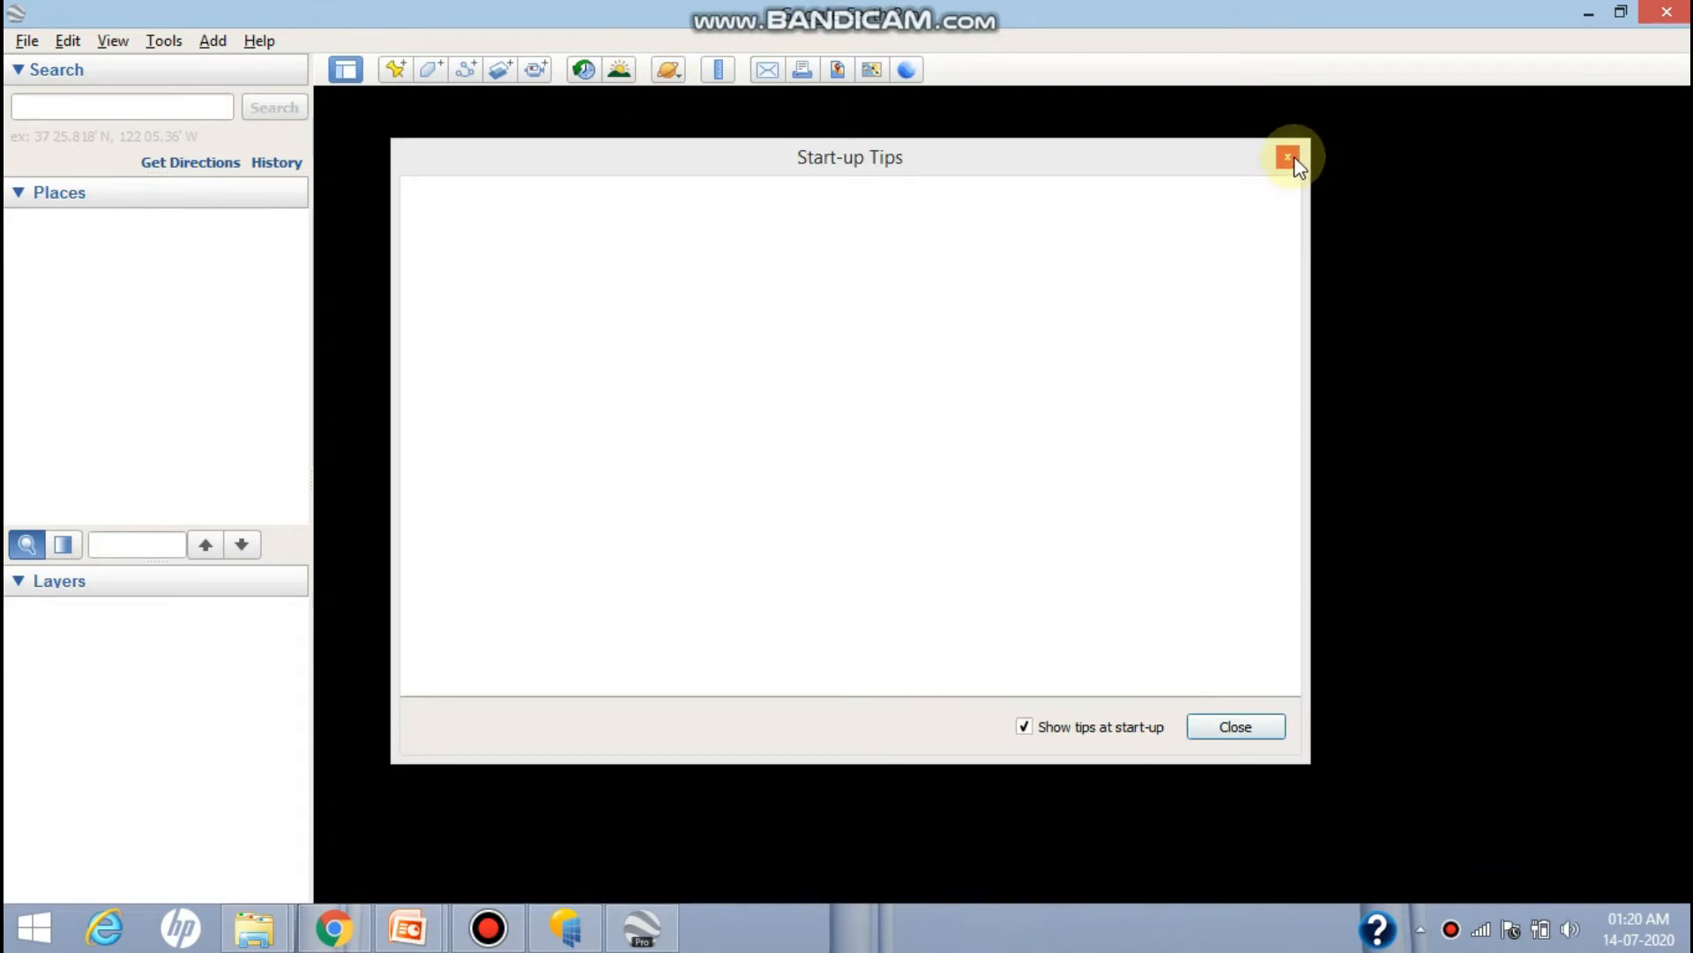
pyautogui.click(1290, 158)
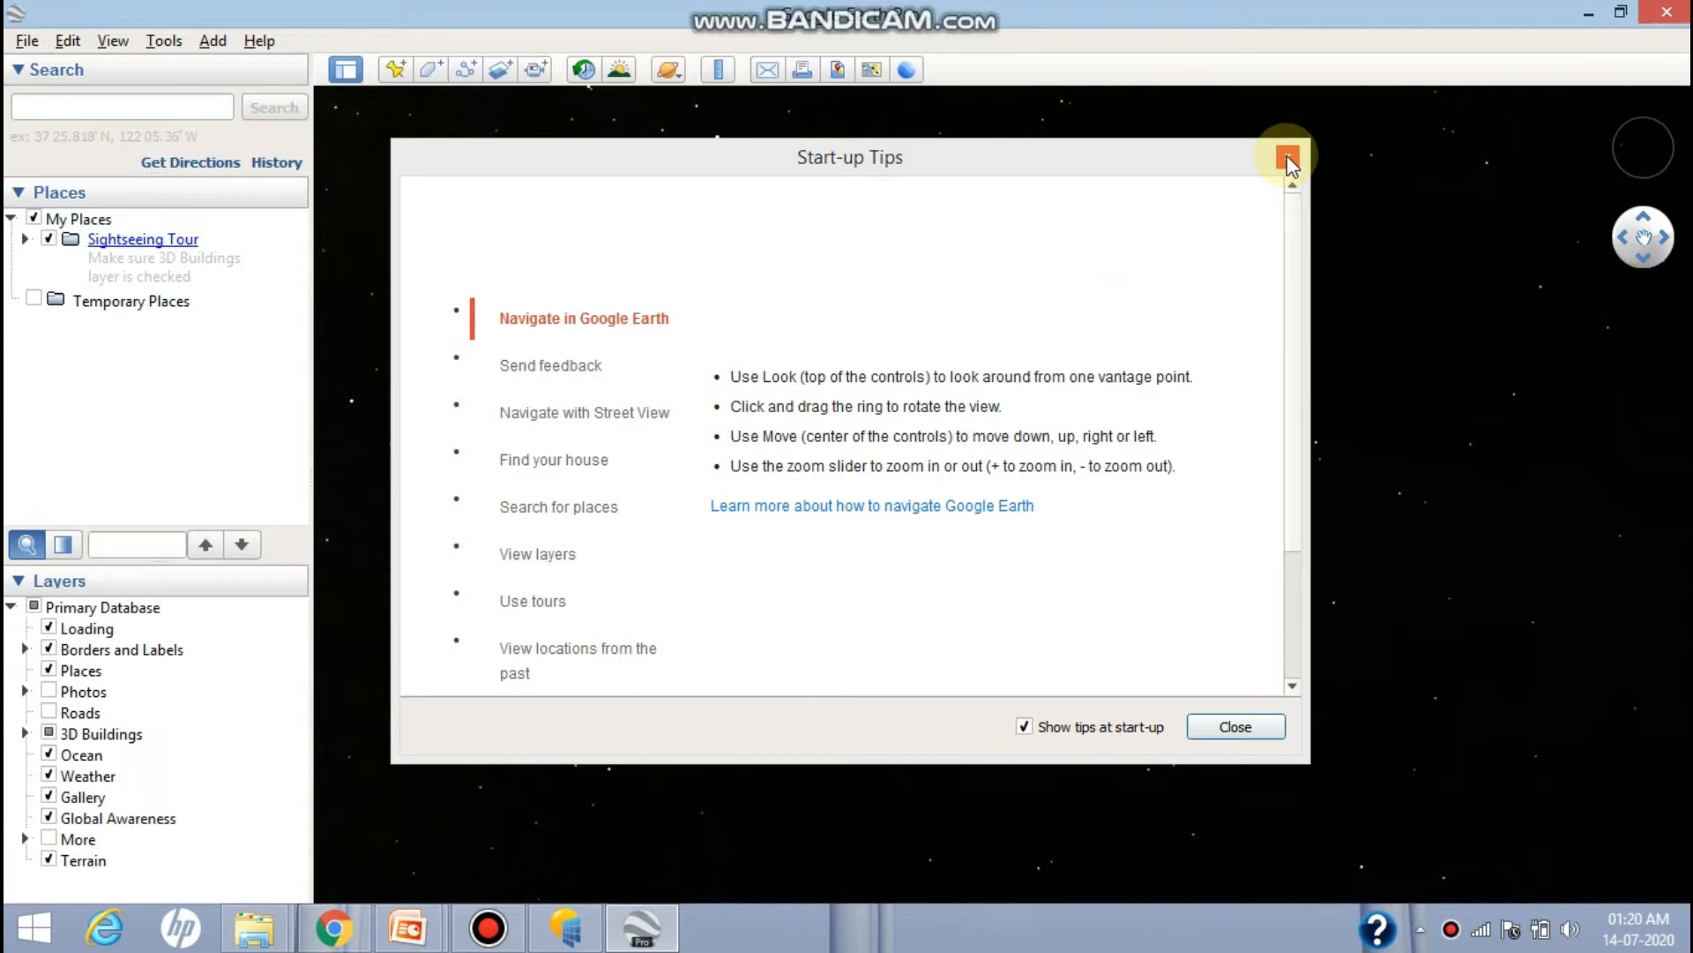
pyautogui.click(1288, 159)
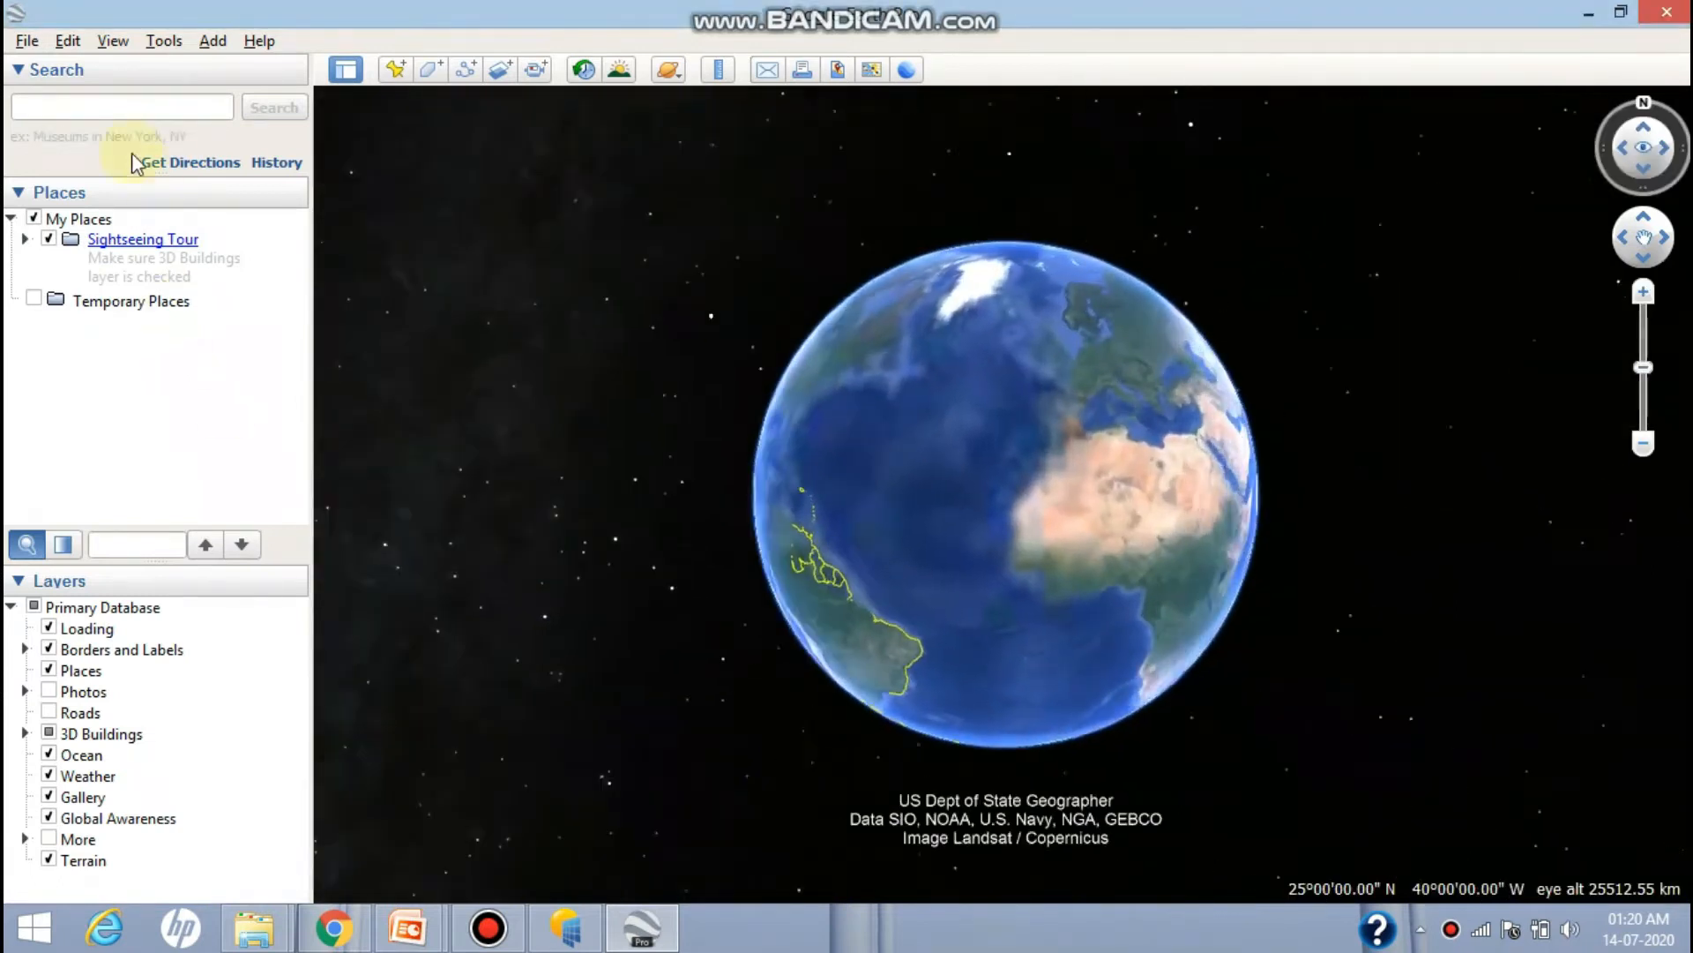
# Search for Dehradun, Uttarakhand and fly to it on the globe
pyautogui.click(116, 106)
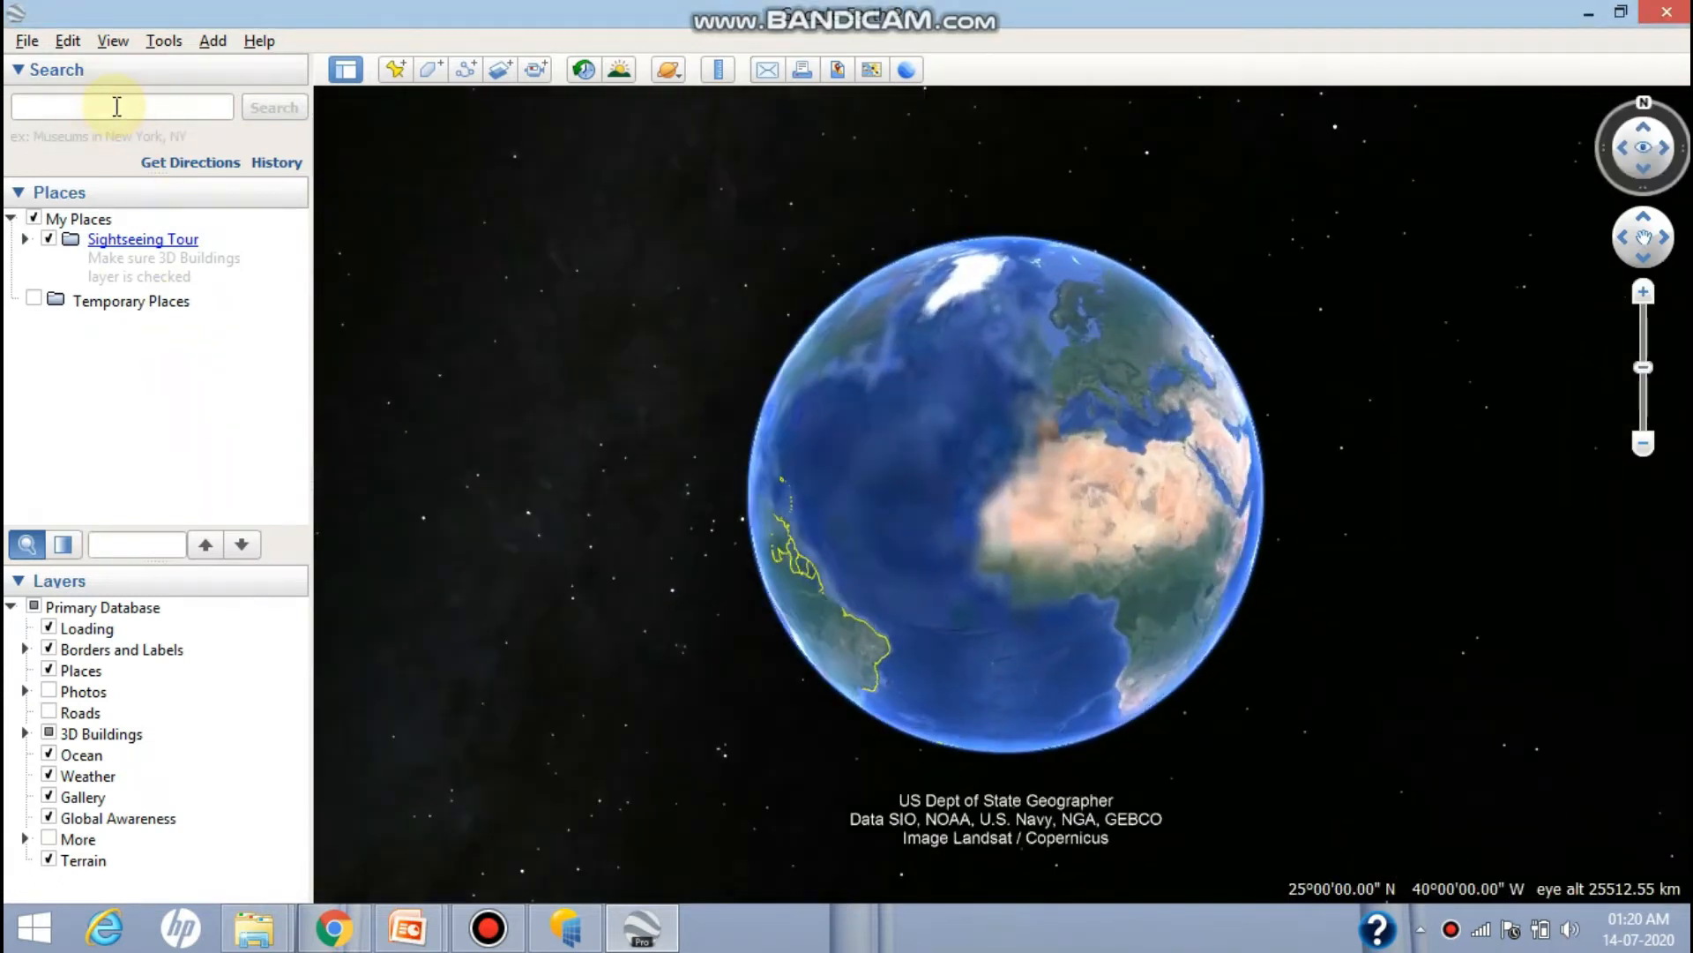
pyautogui.write('de')
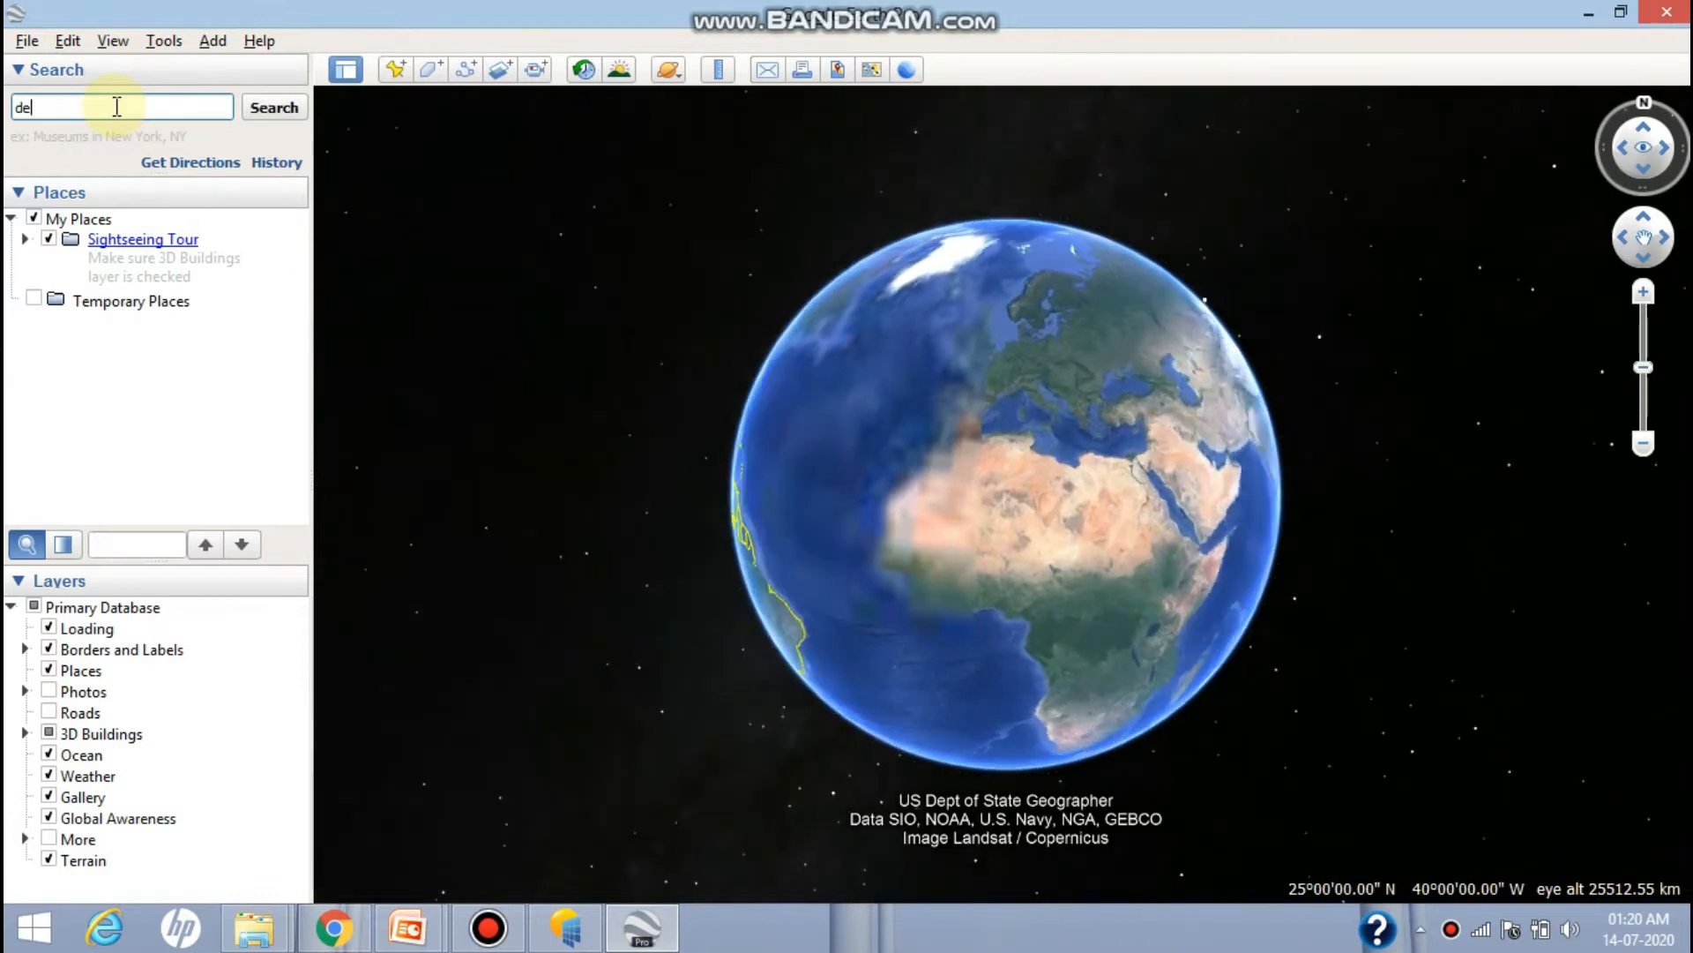
pyautogui.write('hradun')
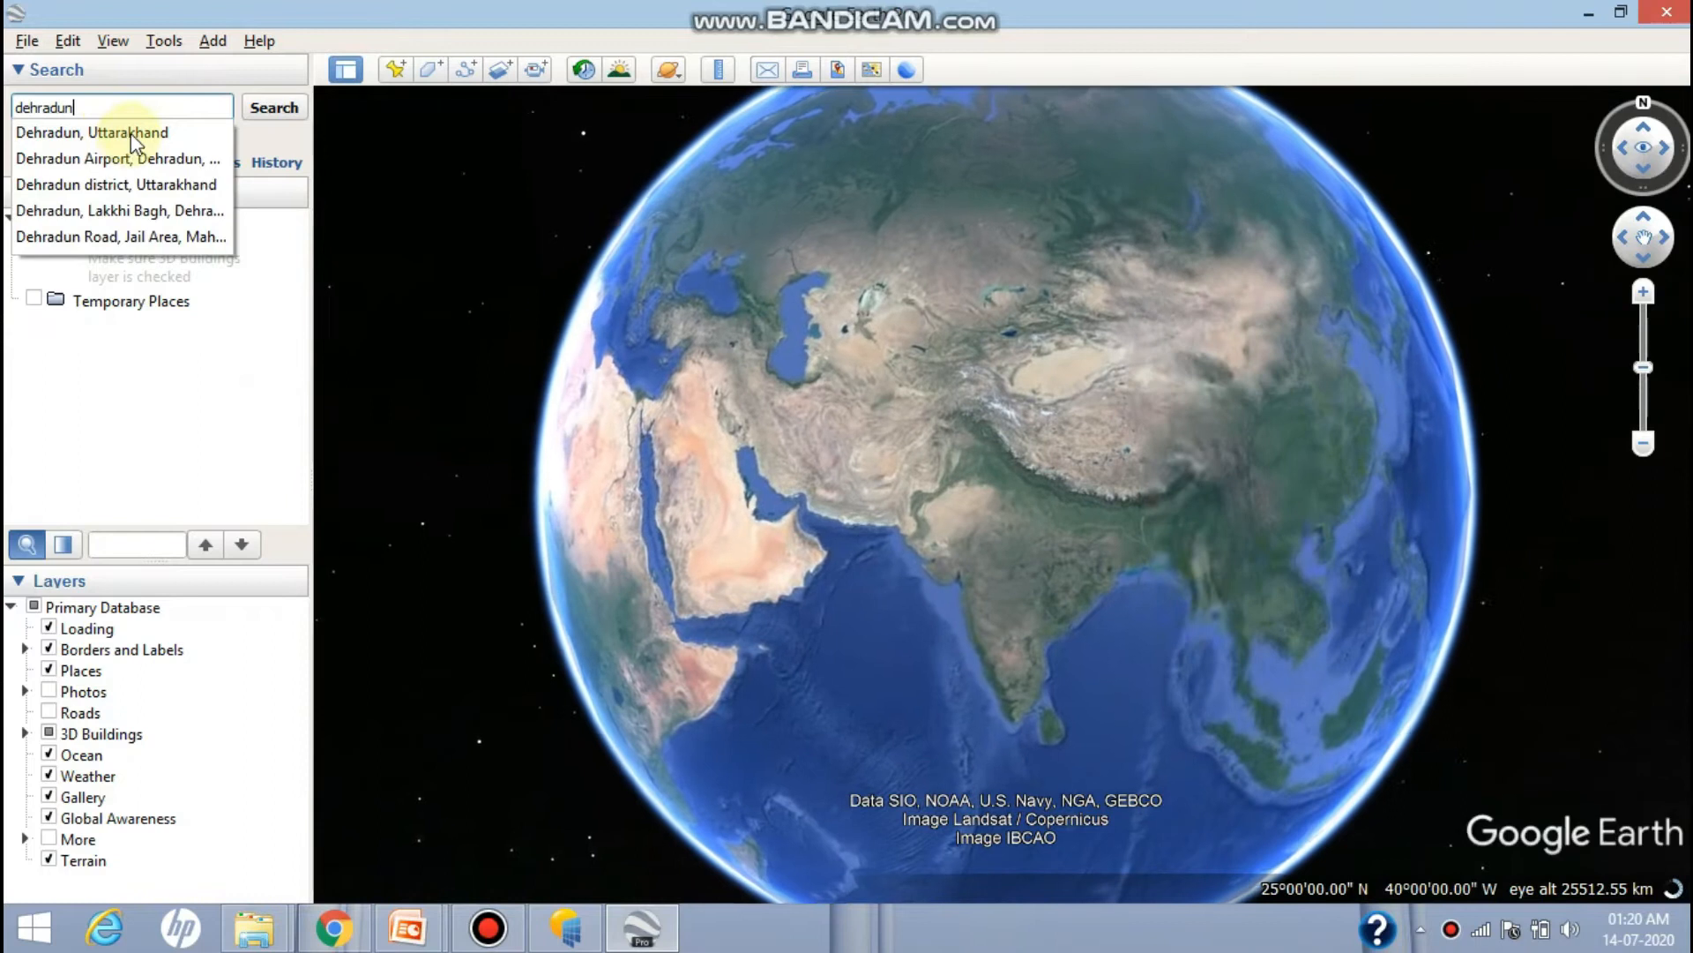
pyautogui.click(131, 133)
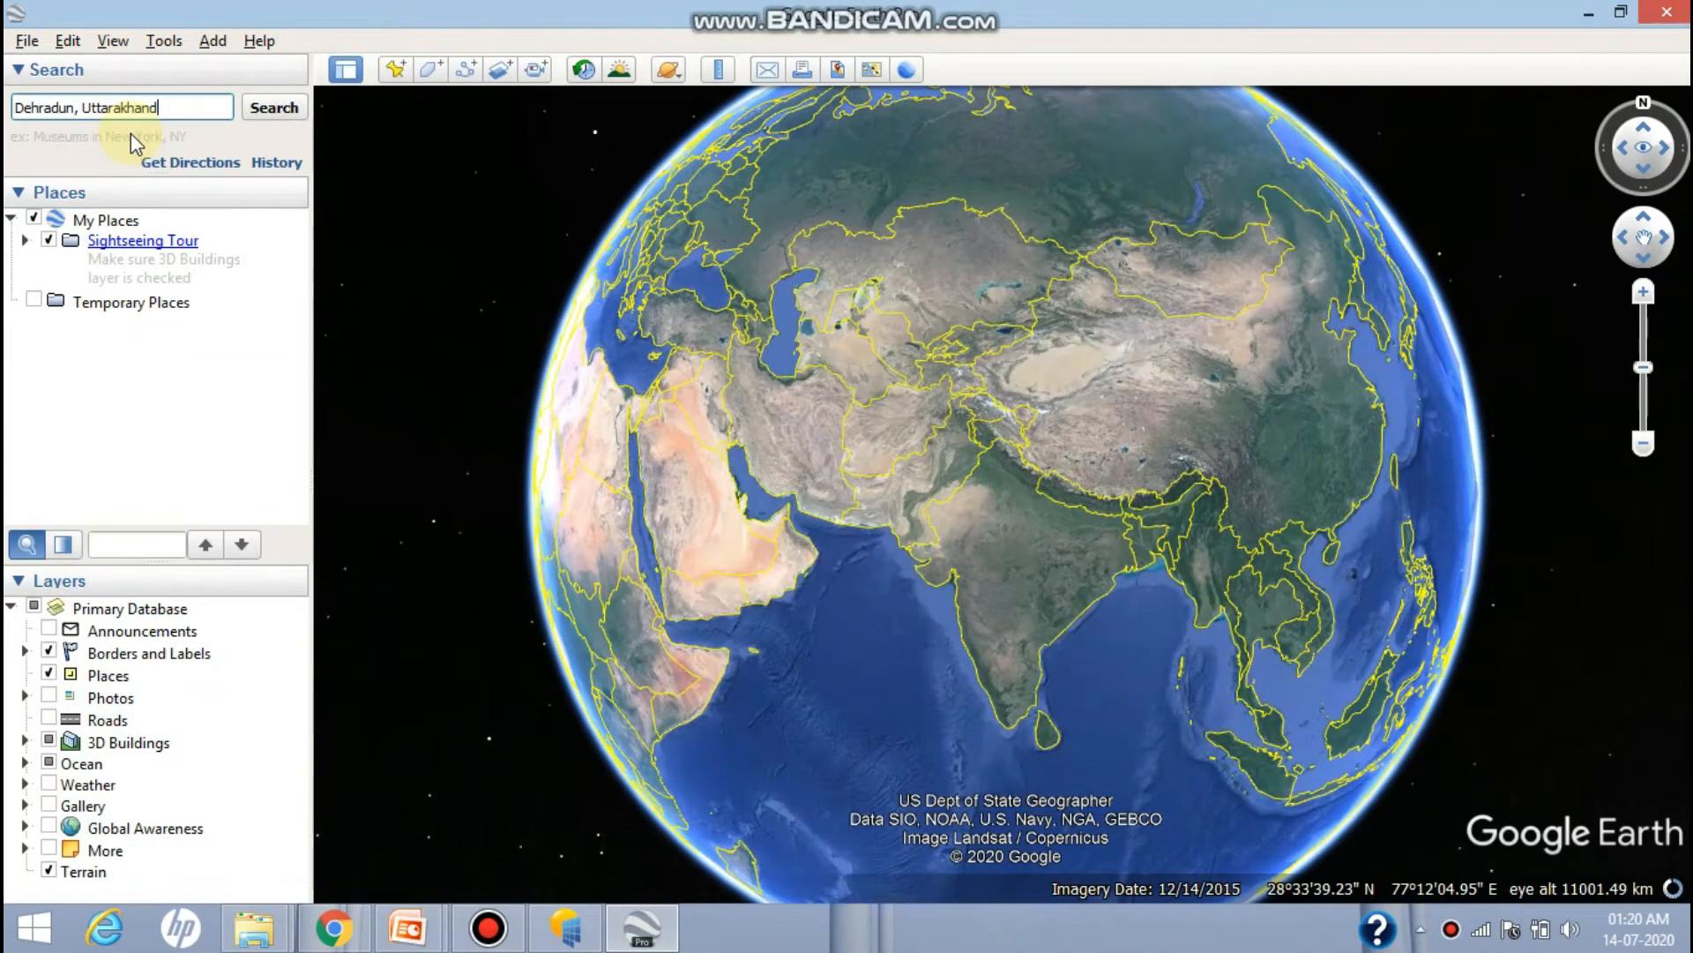
pyautogui.click(286, 105)
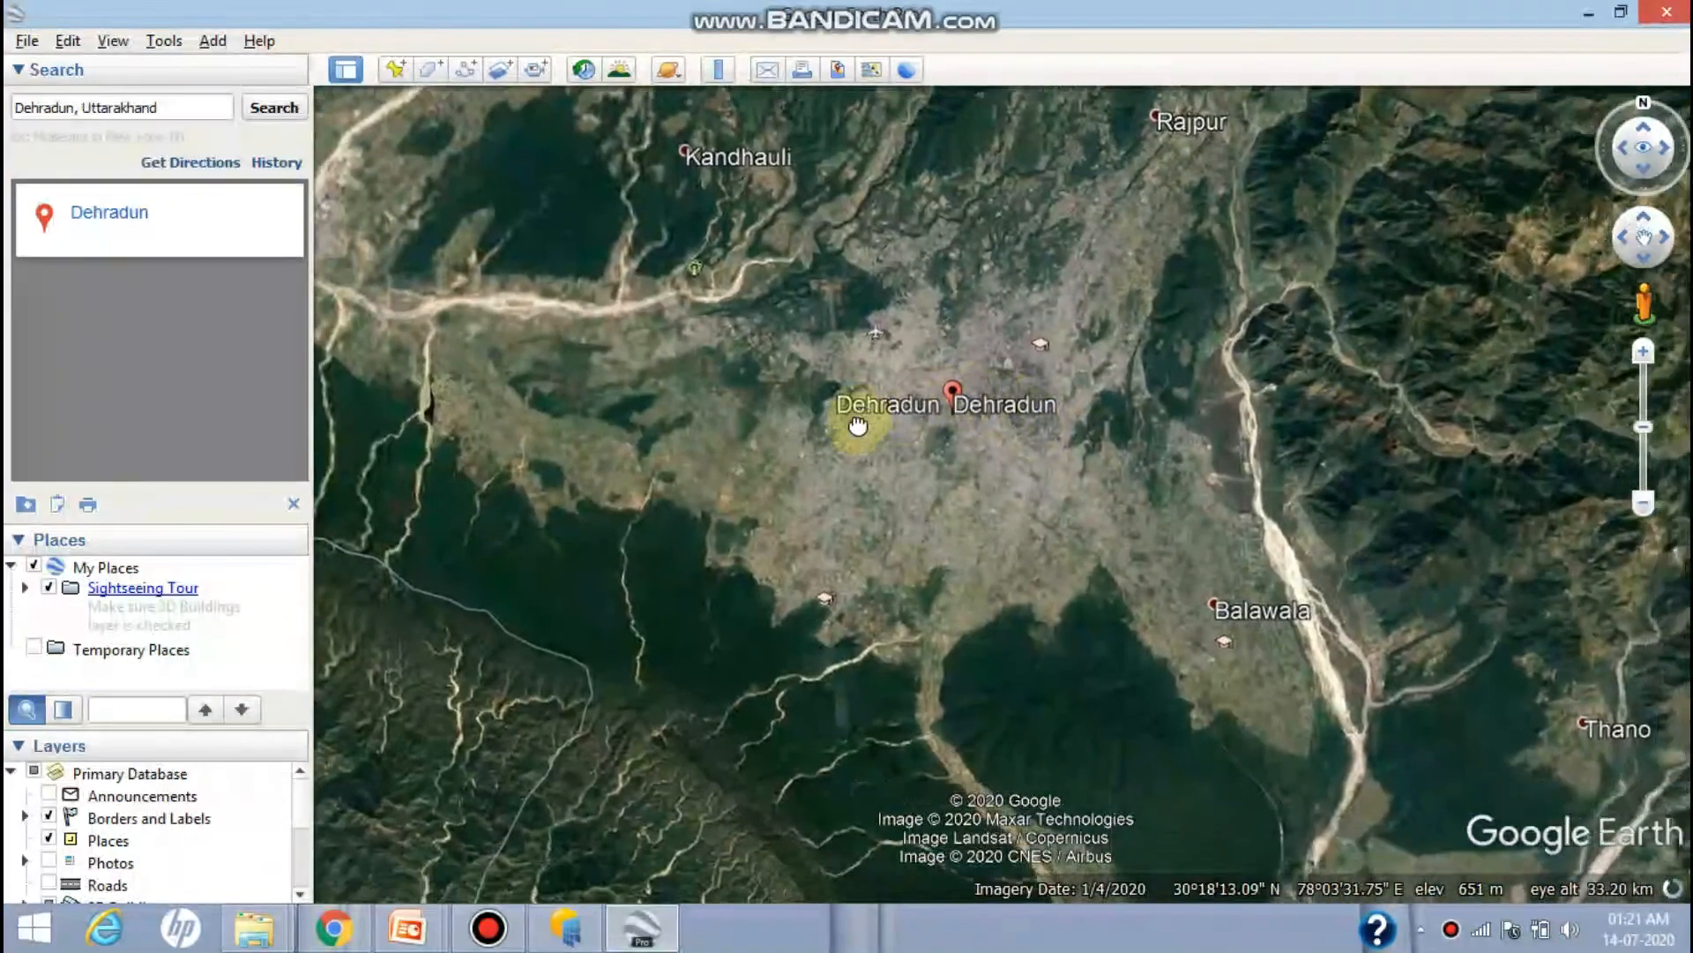
# Measure the edges of the grey-roofed building just west of Dehradun's railway tracks with the line ruler in metres
pyautogui.scroll(1, 764, 416)
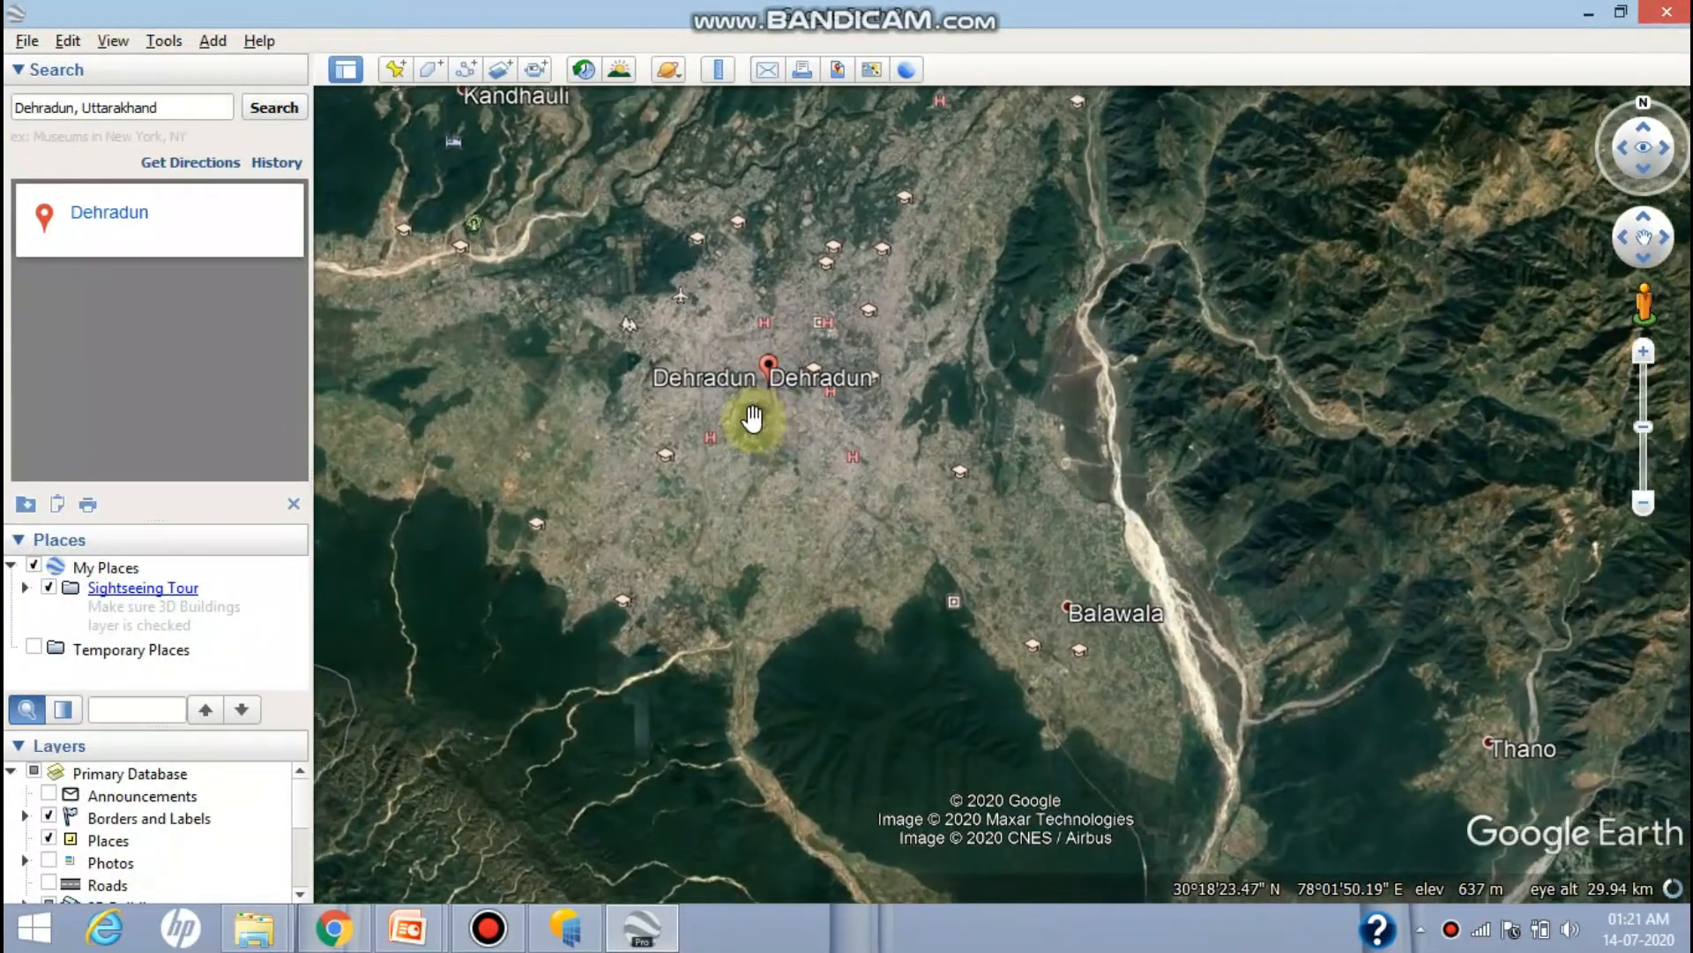
pyautogui.doubleClick(931, 384)
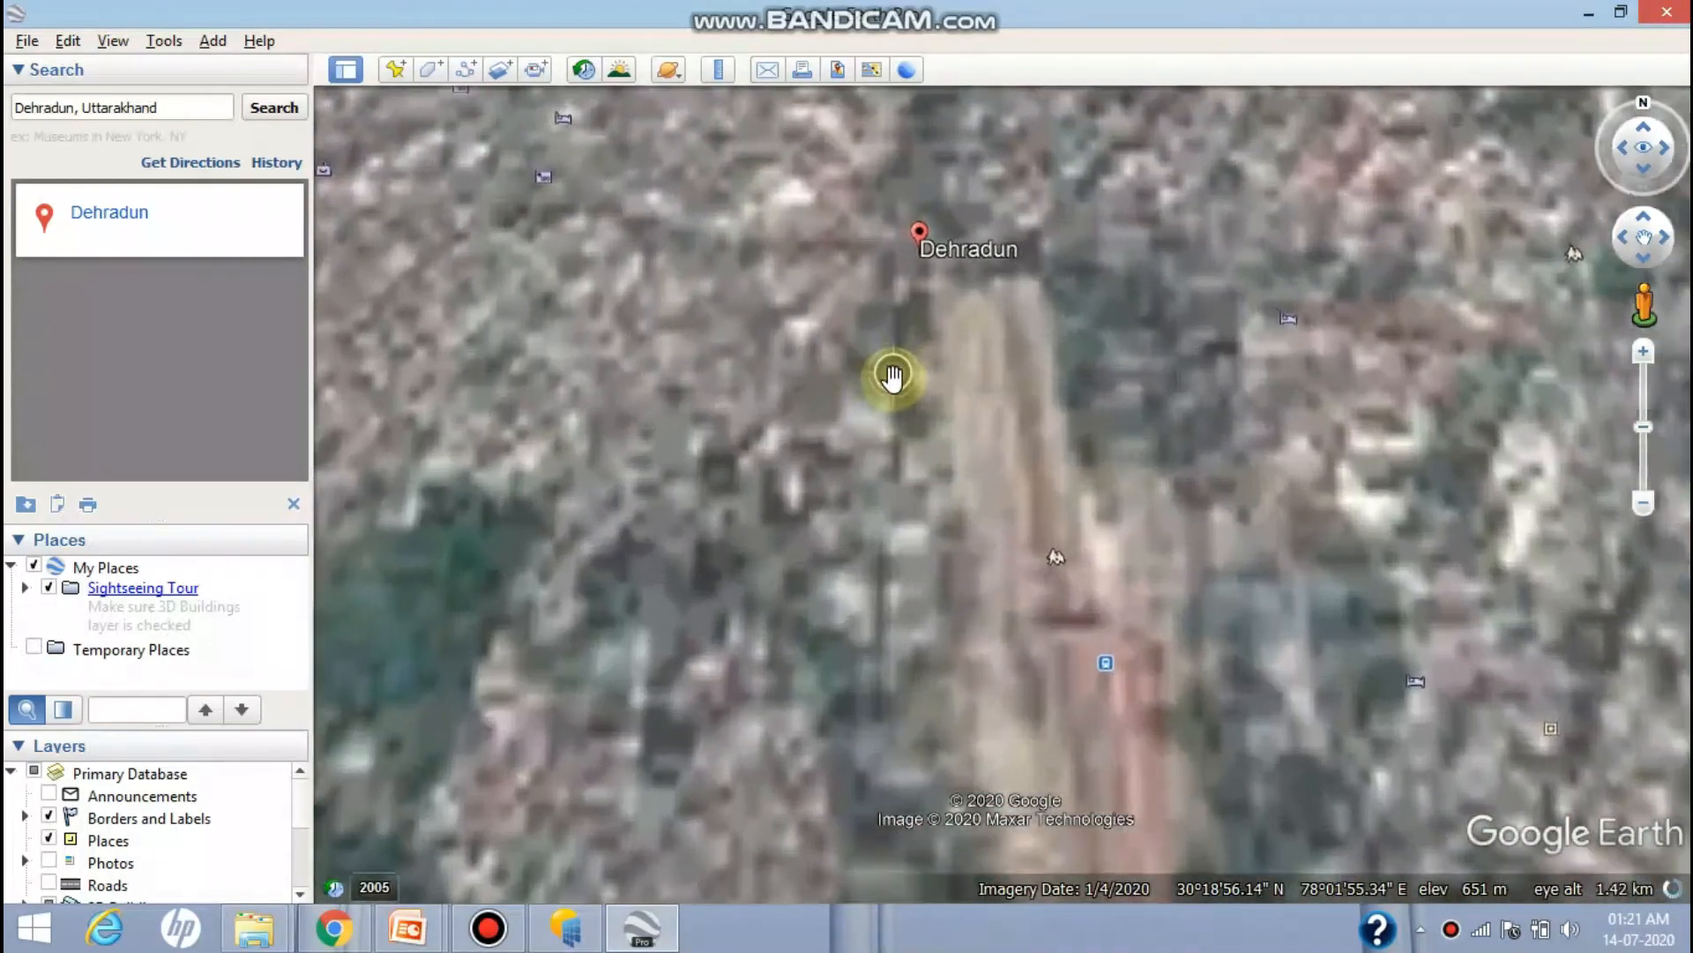
pyautogui.moveTo(834, 350)
pyautogui.mouseDown()
pyautogui.moveTo(805, 359)
pyautogui.moveTo(889, 461)
pyautogui.moveTo(826, 390)
pyautogui.mouseUp()
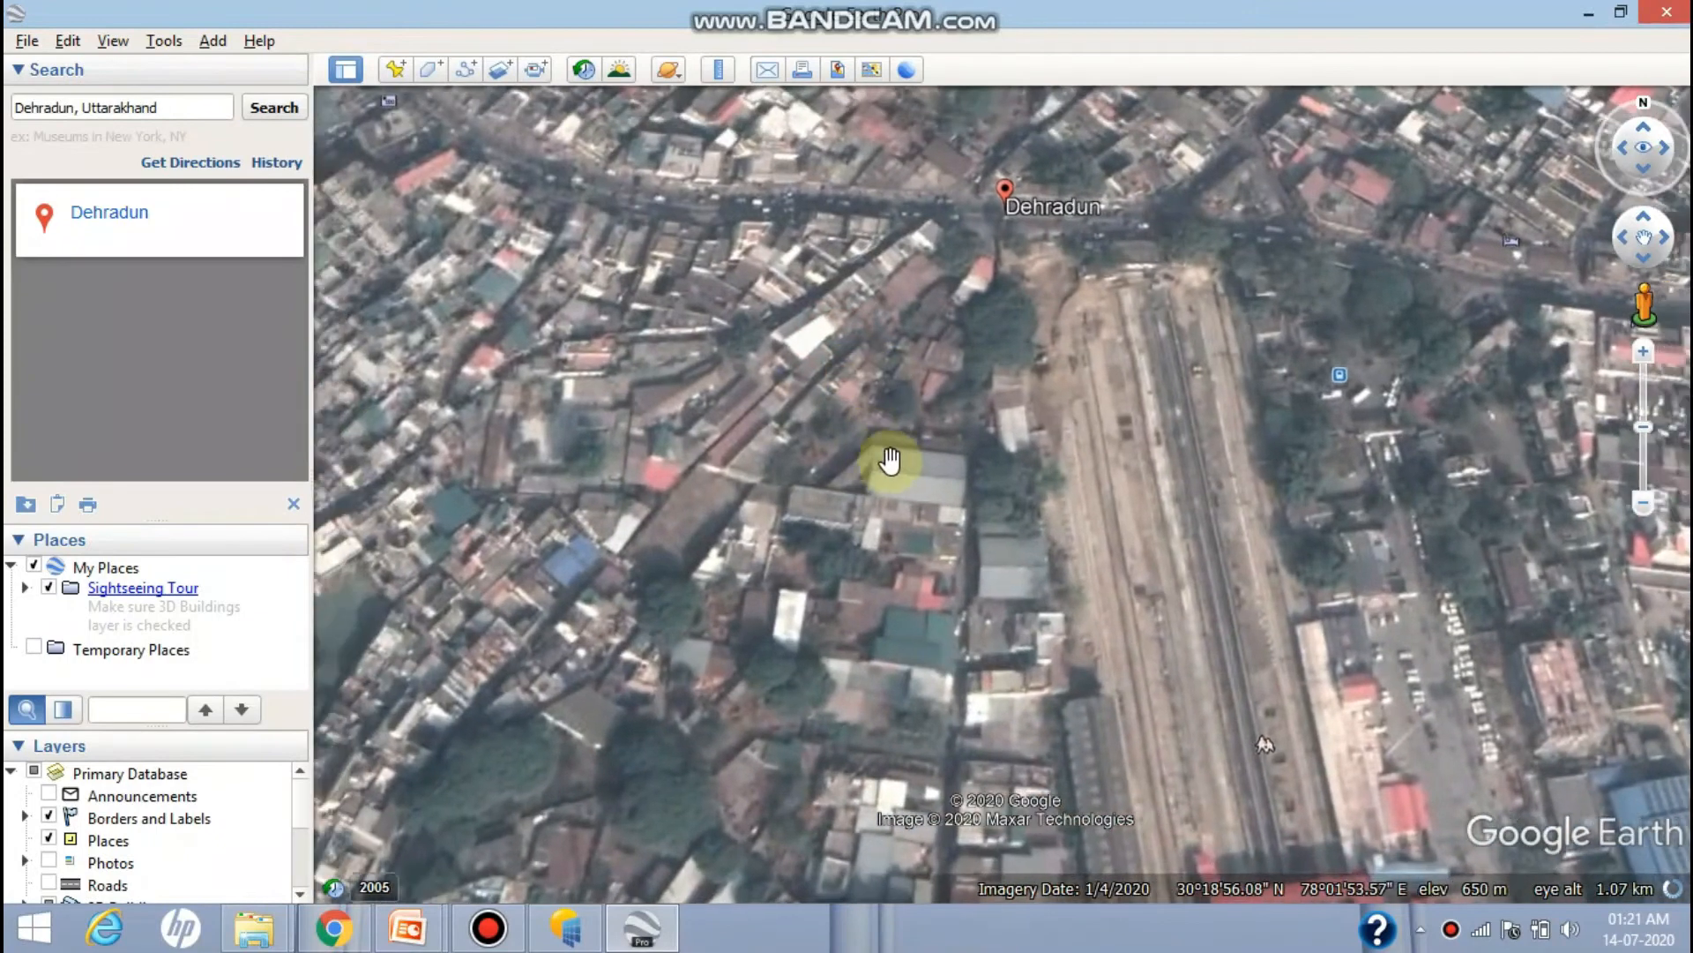
pyautogui.click(866, 395)
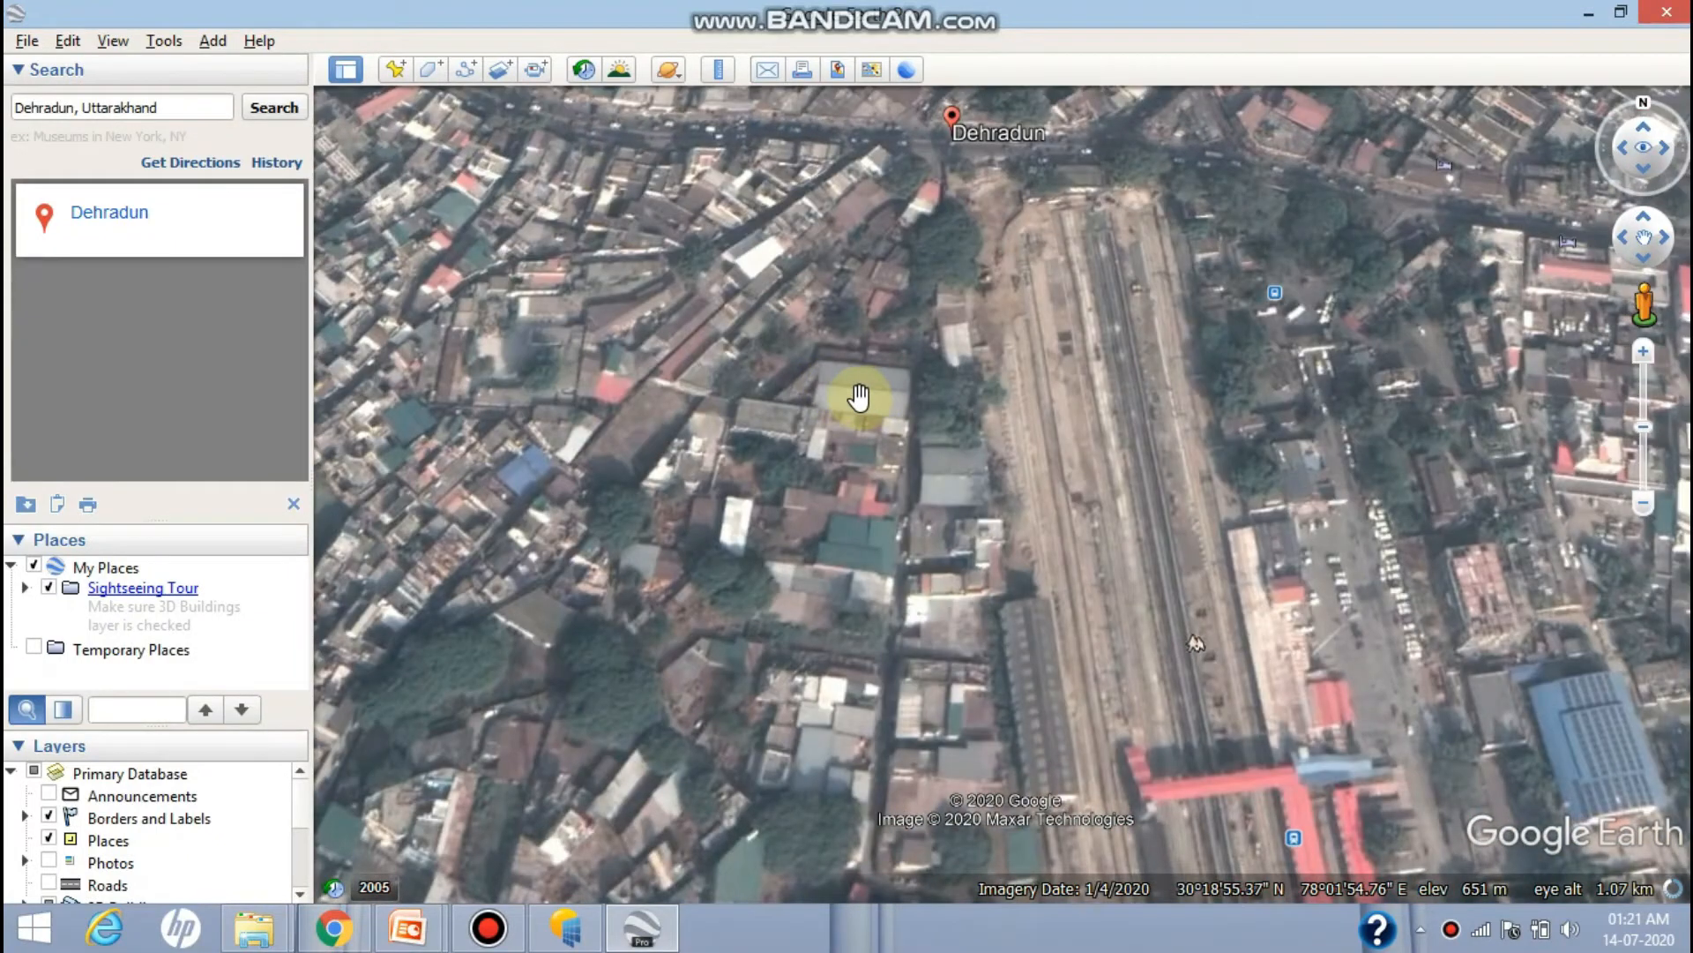
pyautogui.scroll(3, 871, 403)
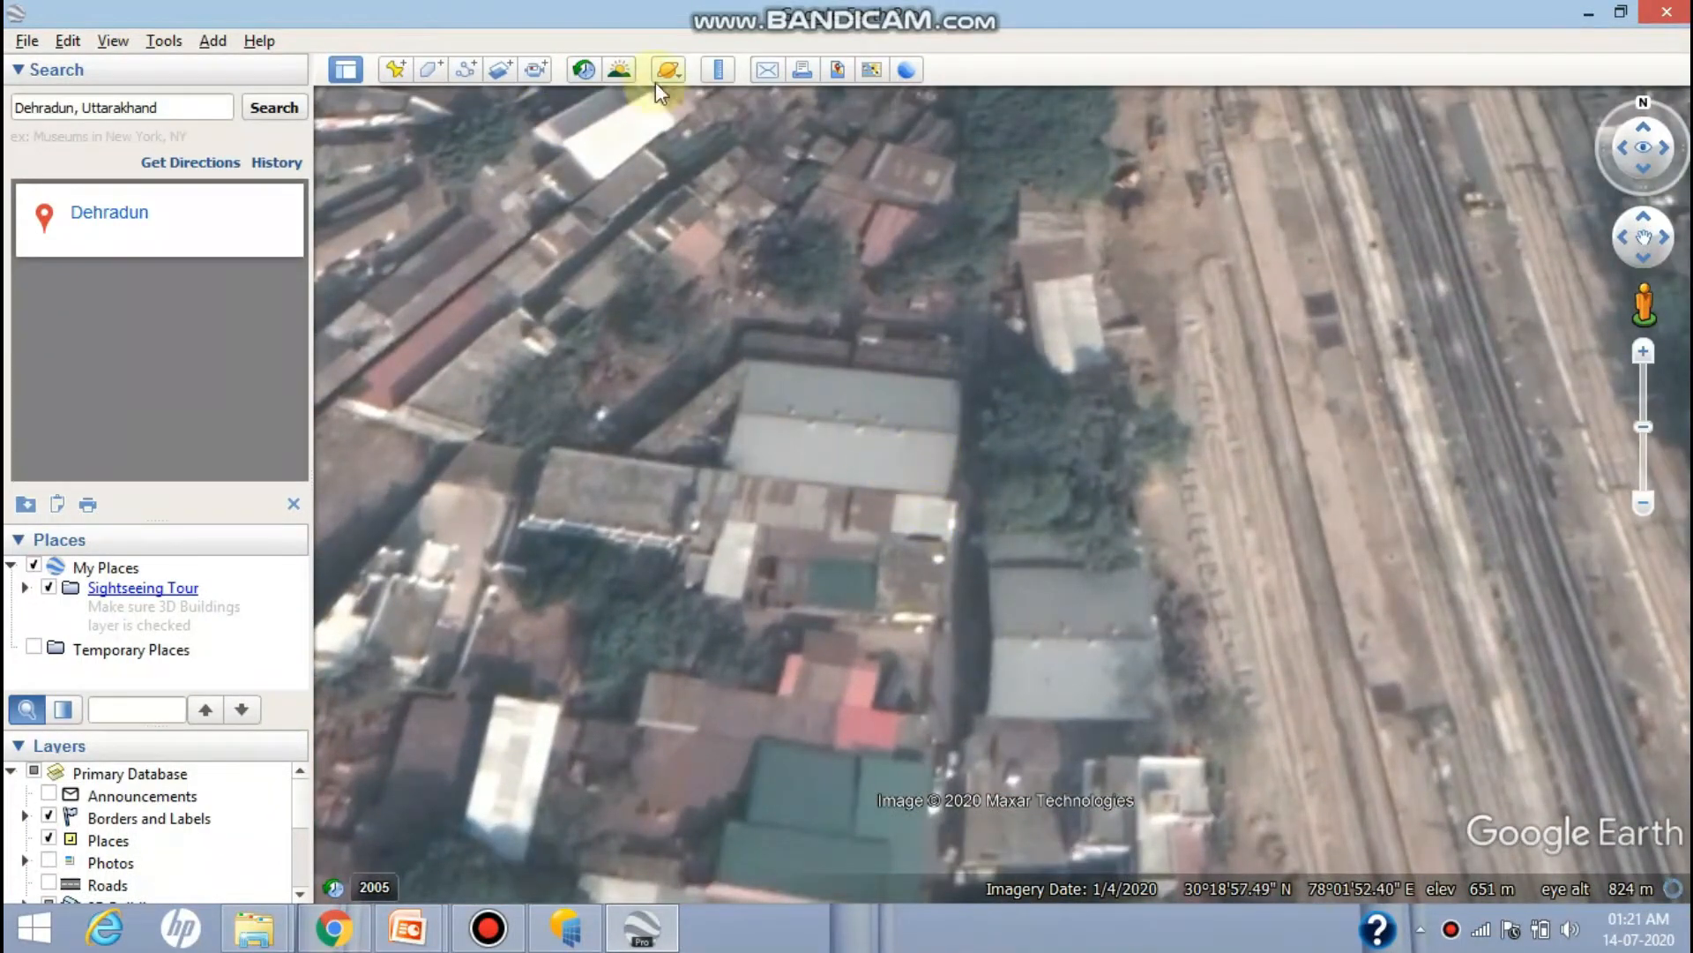
pyautogui.click(719, 69)
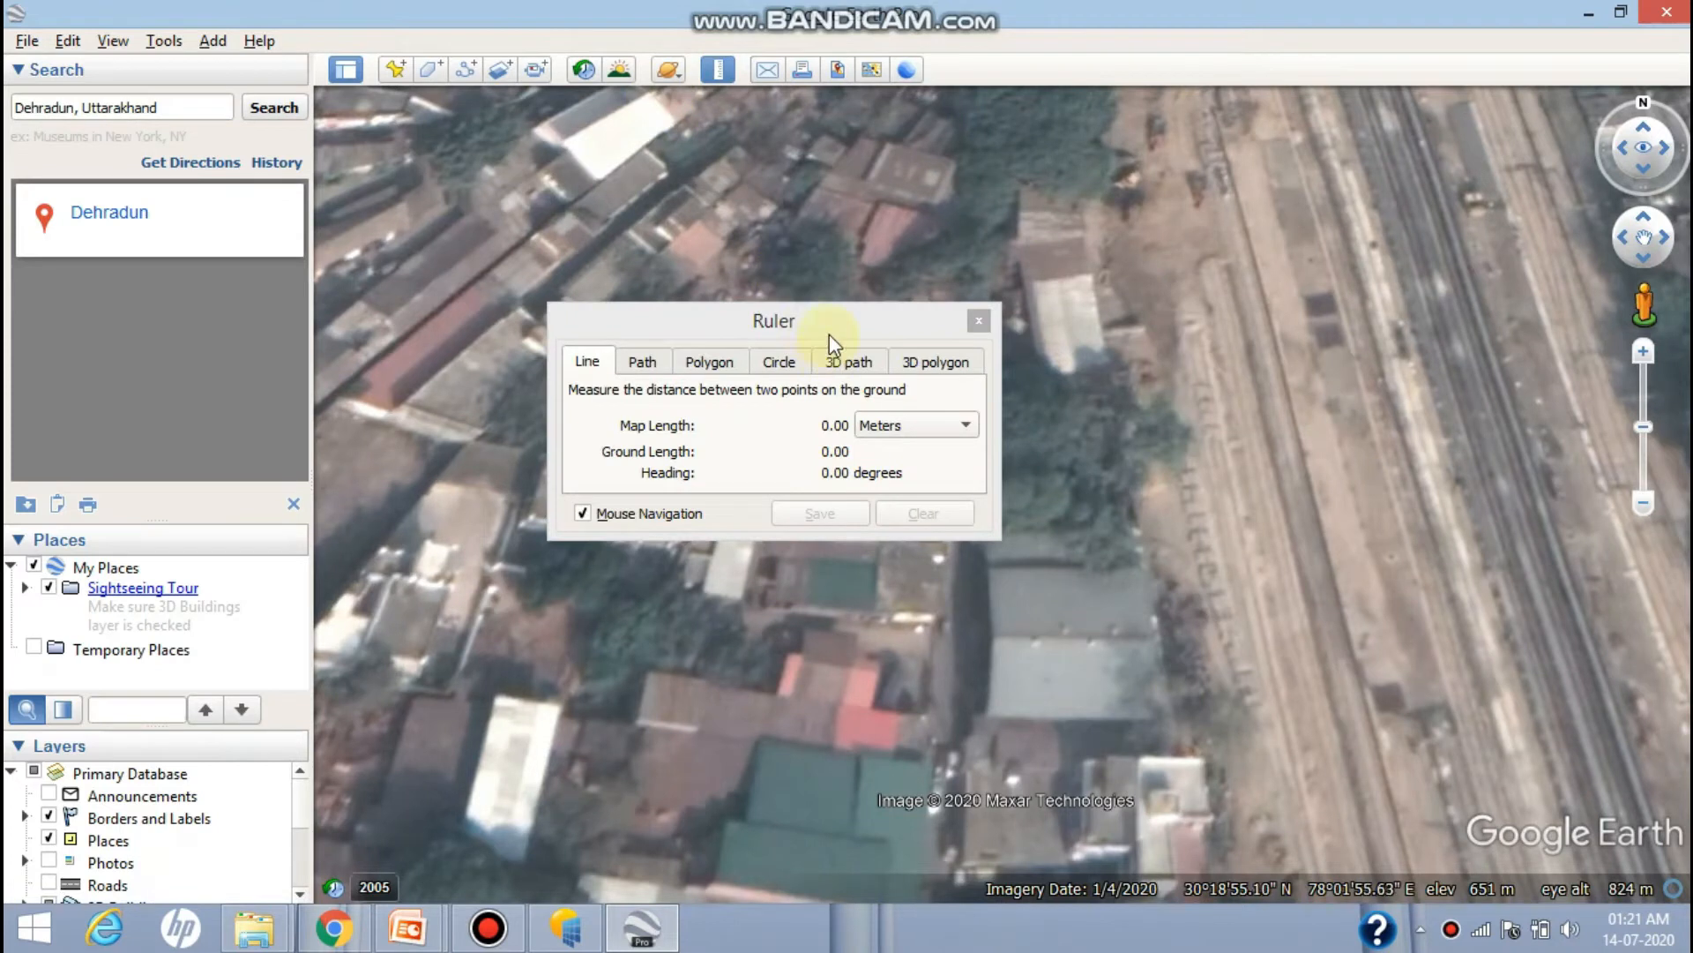
pyautogui.moveTo(828, 322); pyautogui.dragTo(815, 520)
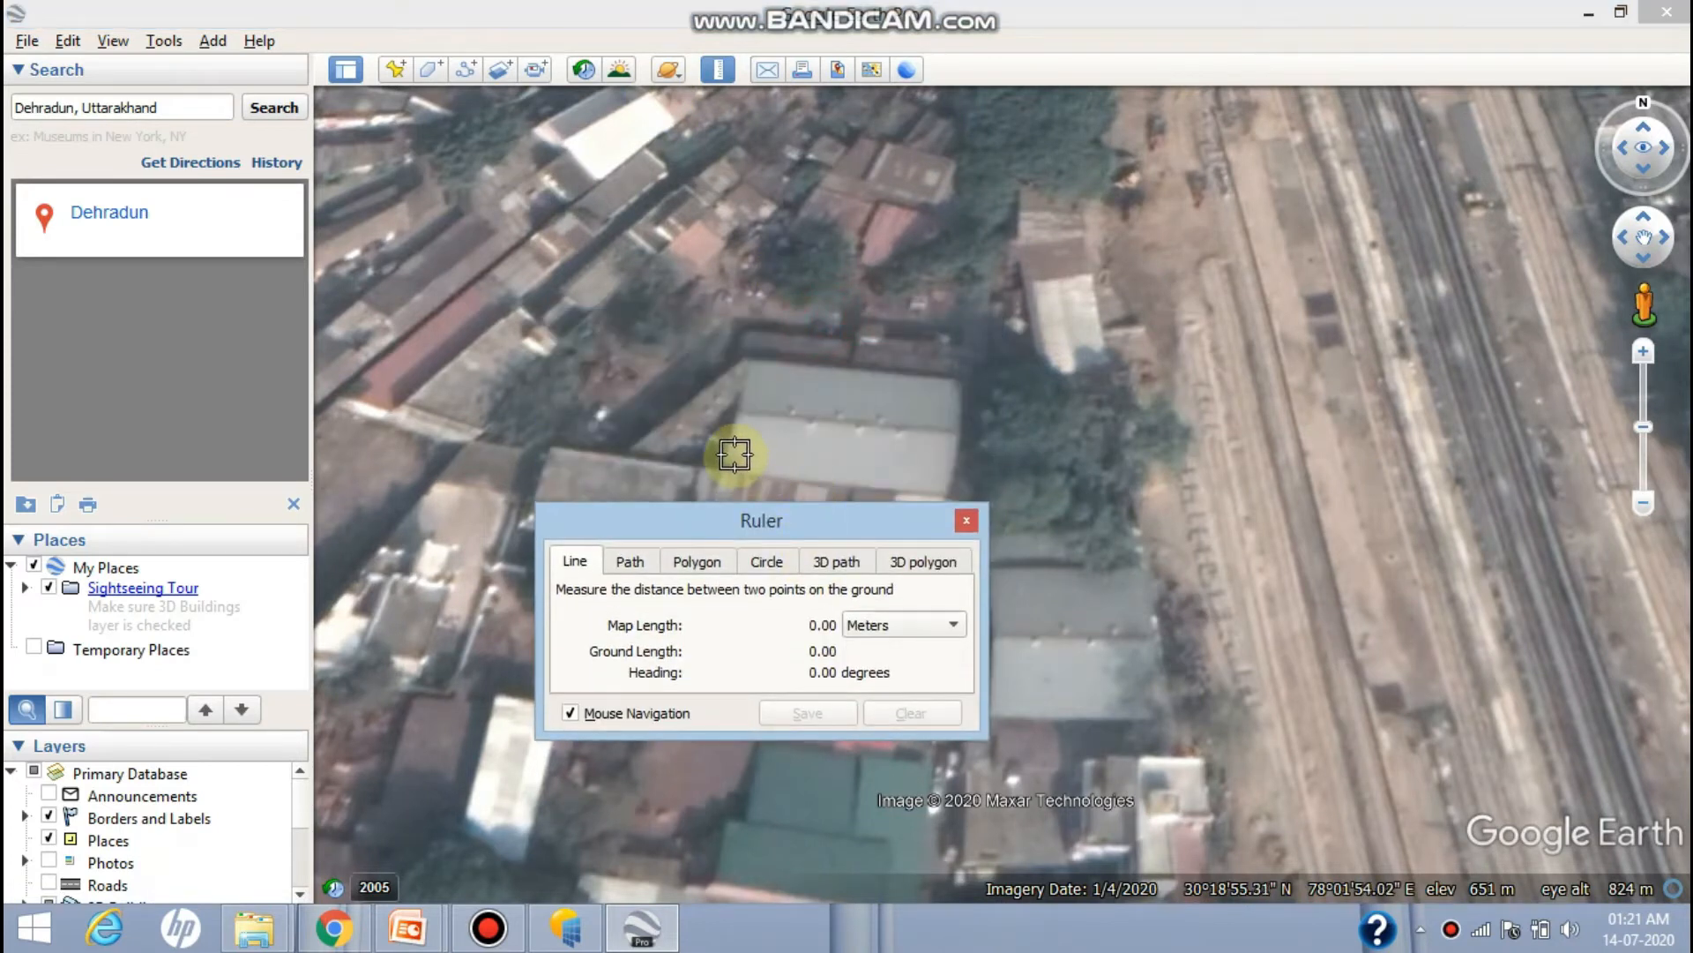
pyautogui.click(735, 455)
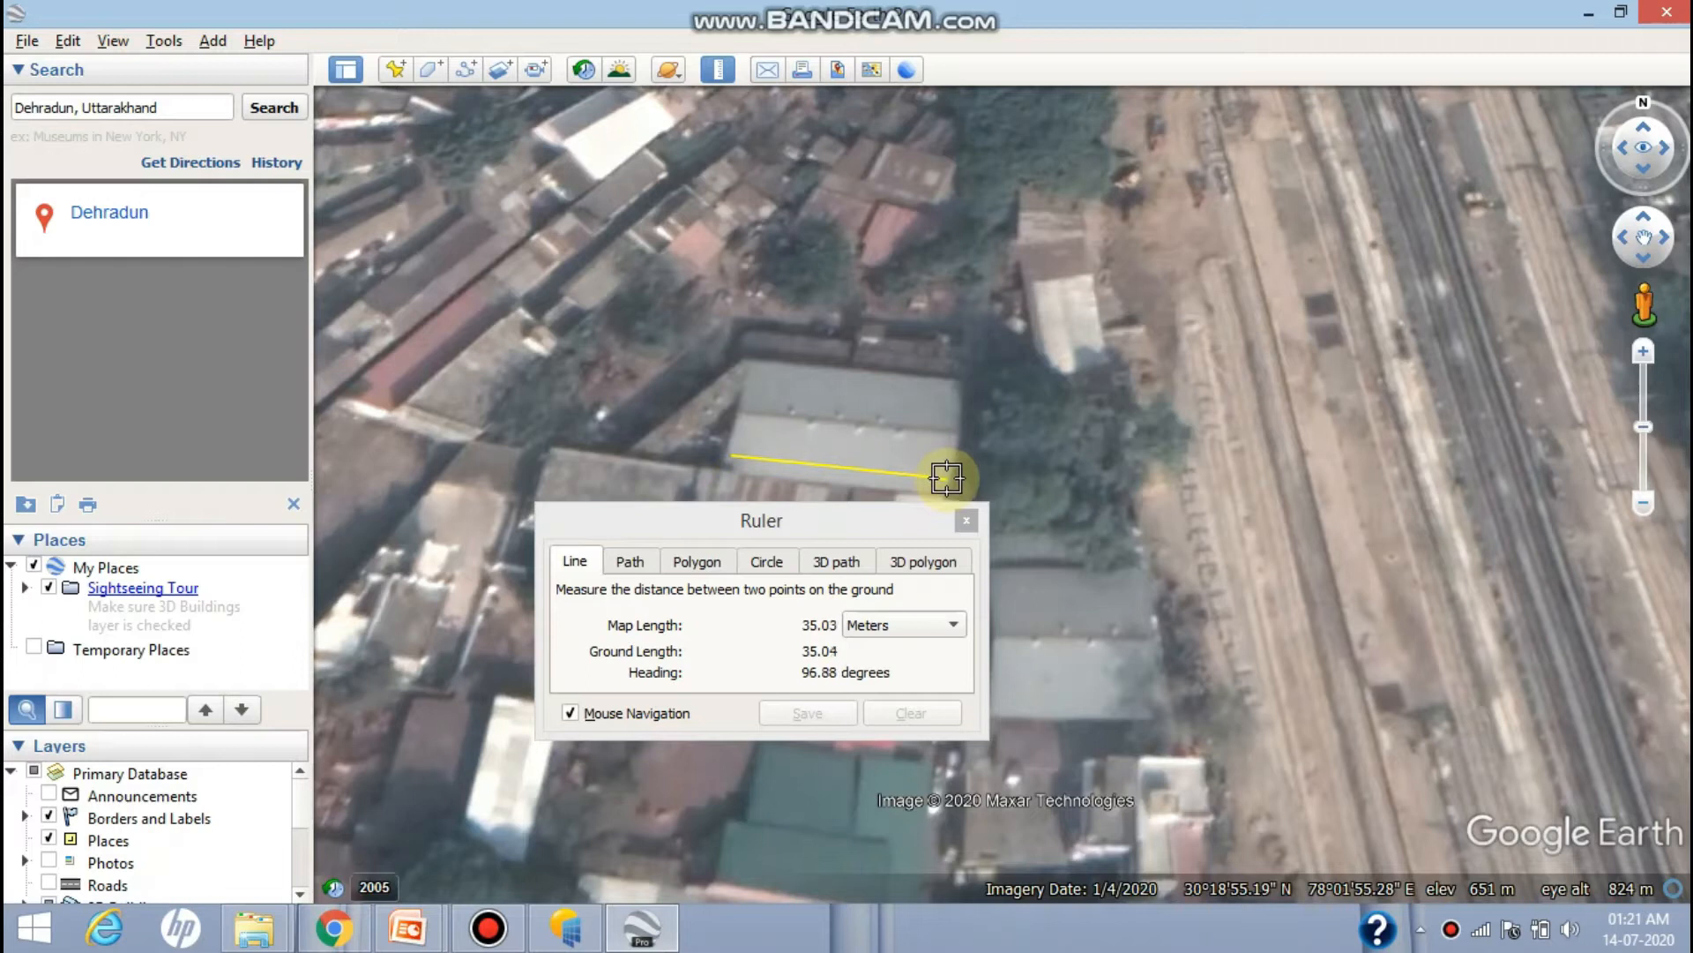
pyautogui.click(953, 388)
pyautogui.click(947, 487)
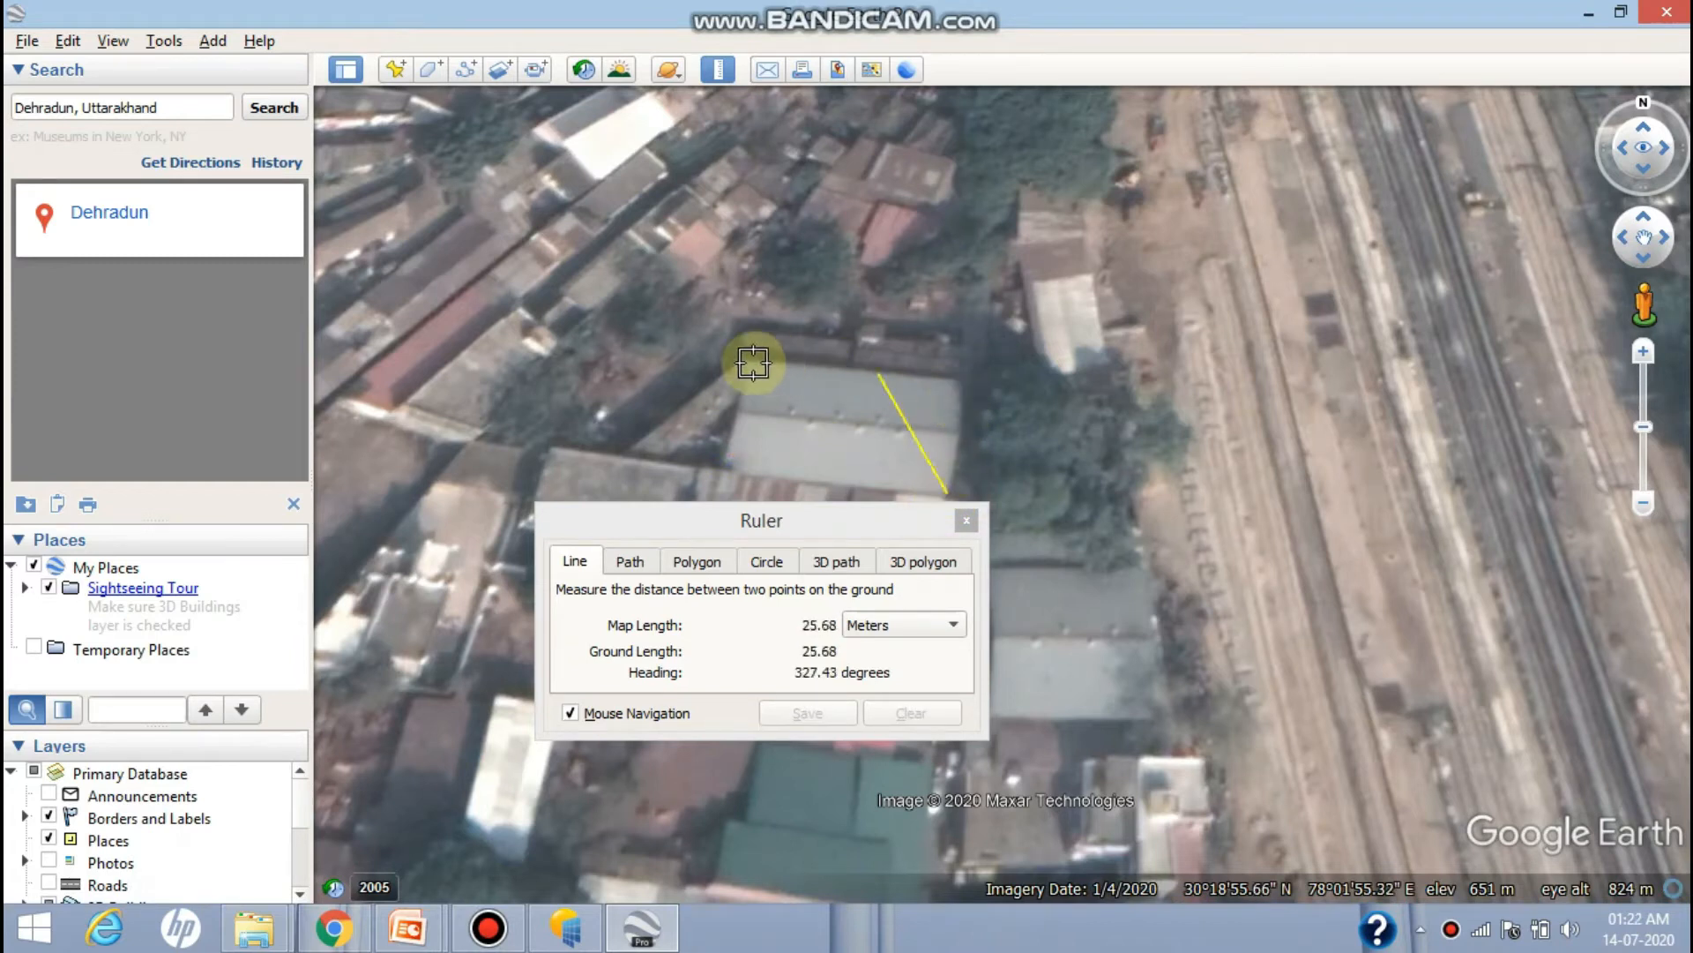
pyautogui.click(967, 524)
# Measure a short line eastward from the grey roof's south-east corner with the ruler, then close the ruler
pyautogui.moveTo(1039, 516); pyautogui.dragTo(1021, 371)
pyautogui.moveTo(833, 482); pyautogui.dragTo(934, 446)
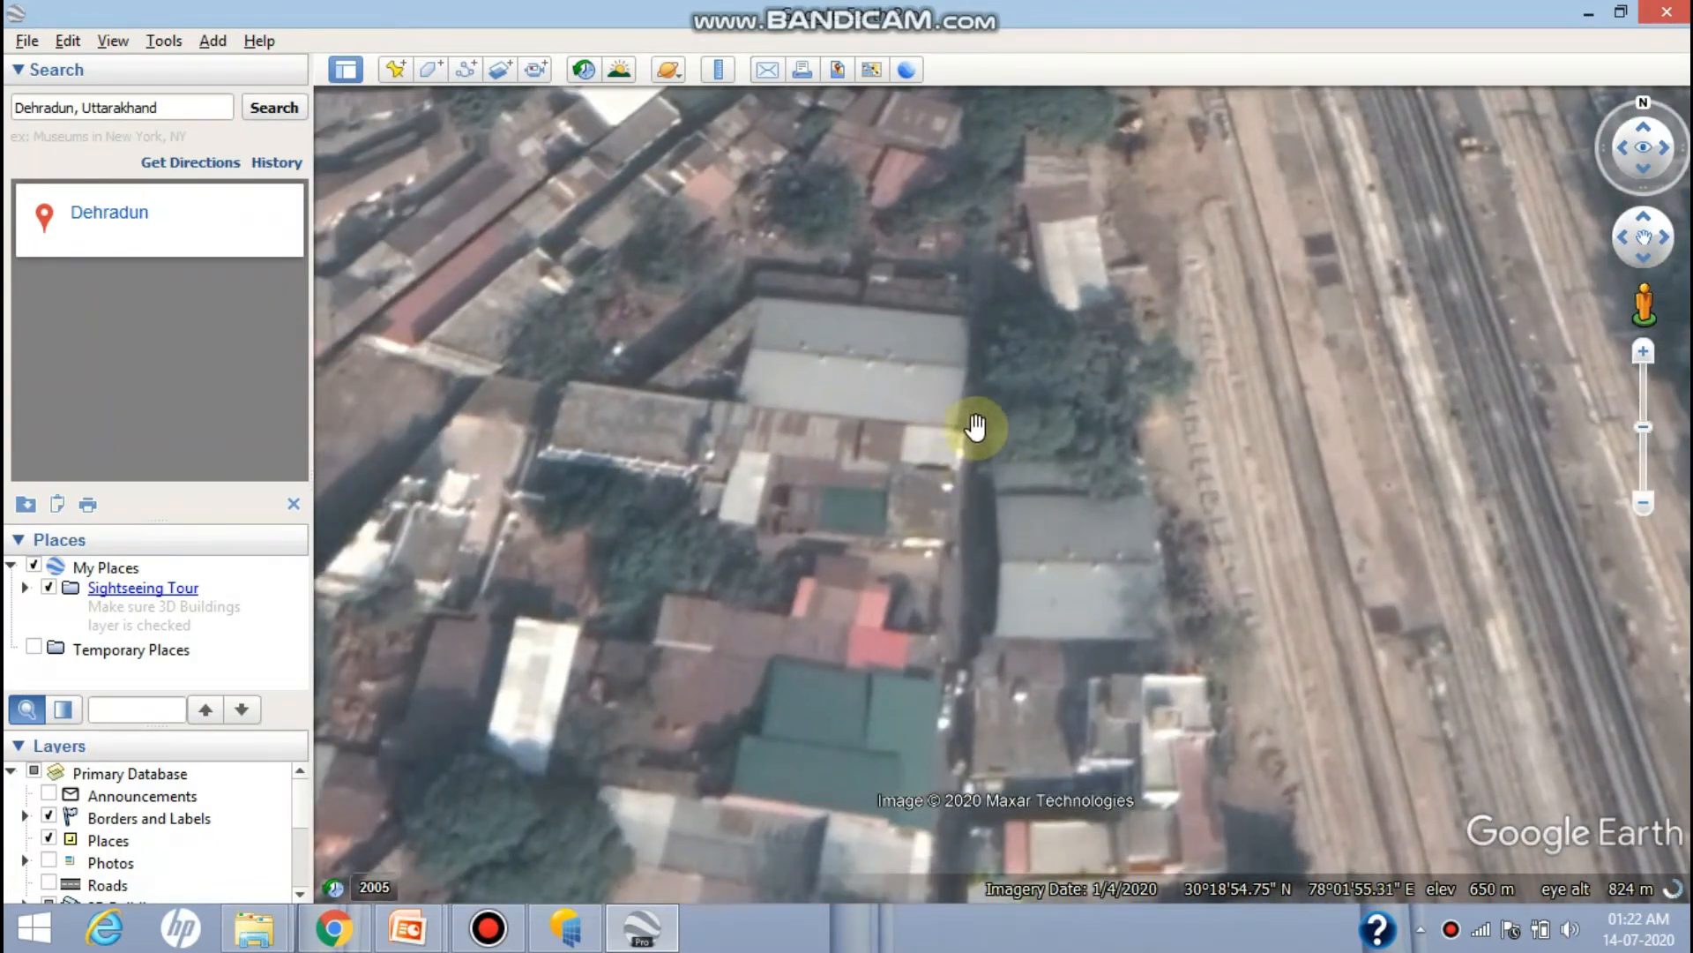
pyautogui.click(719, 70)
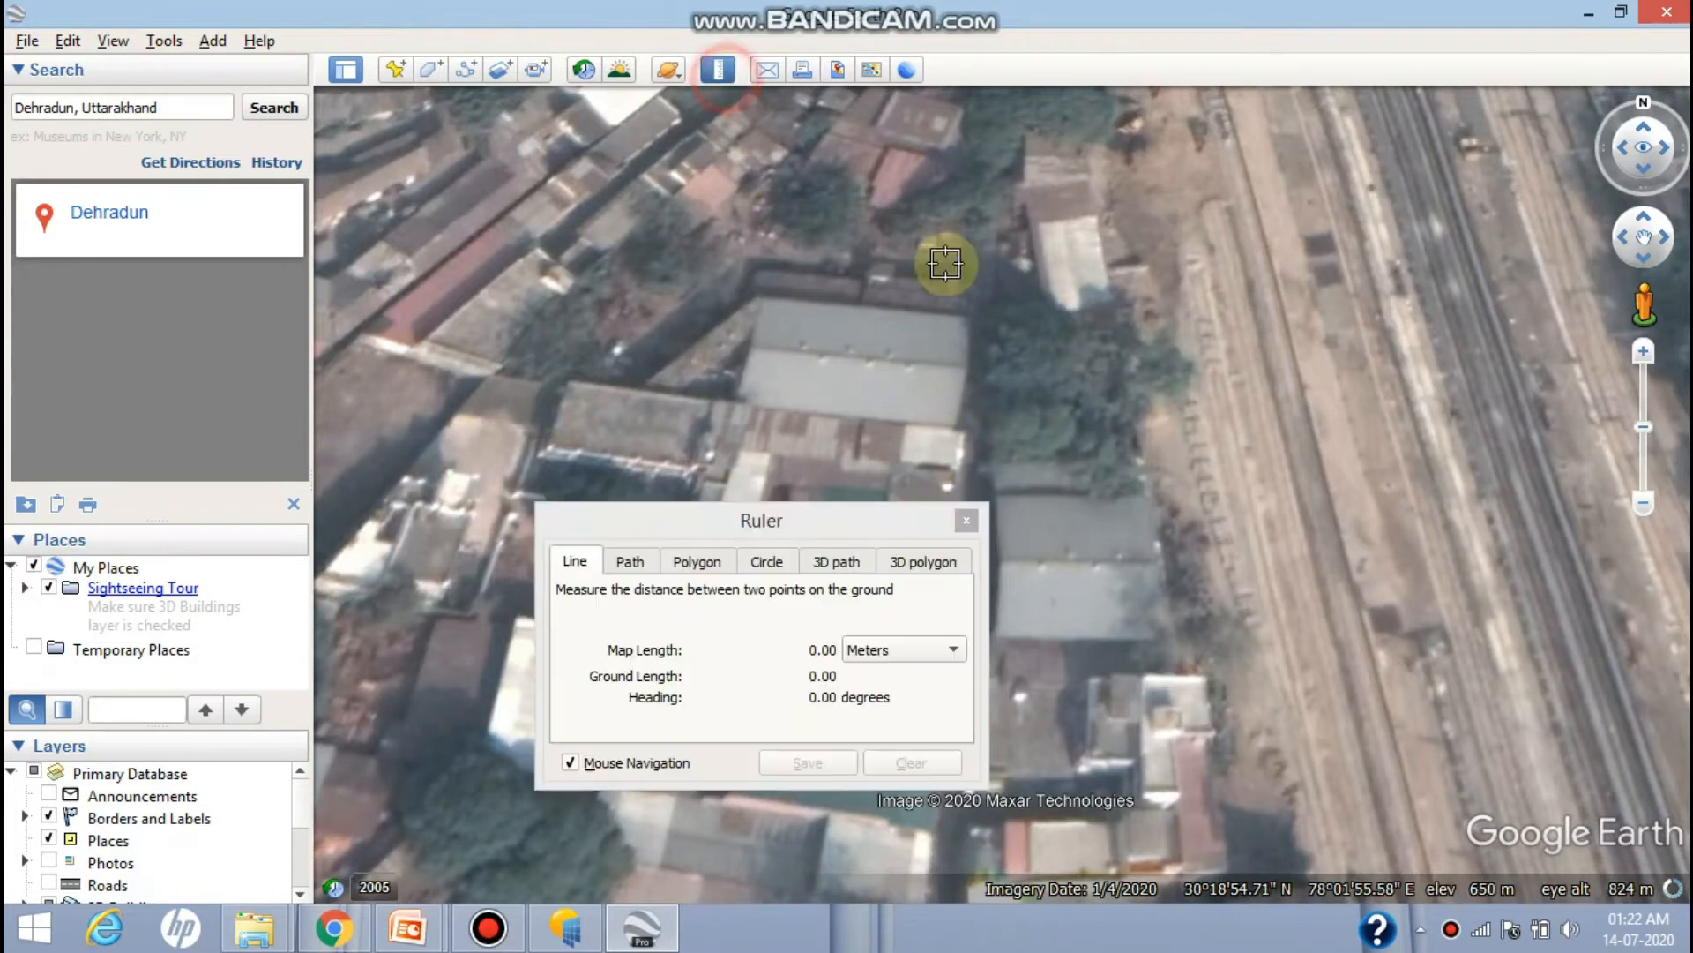
pyautogui.moveTo(911, 526); pyautogui.dragTo(864, 650)
pyautogui.click(969, 416)
pyautogui.click(944, 429)
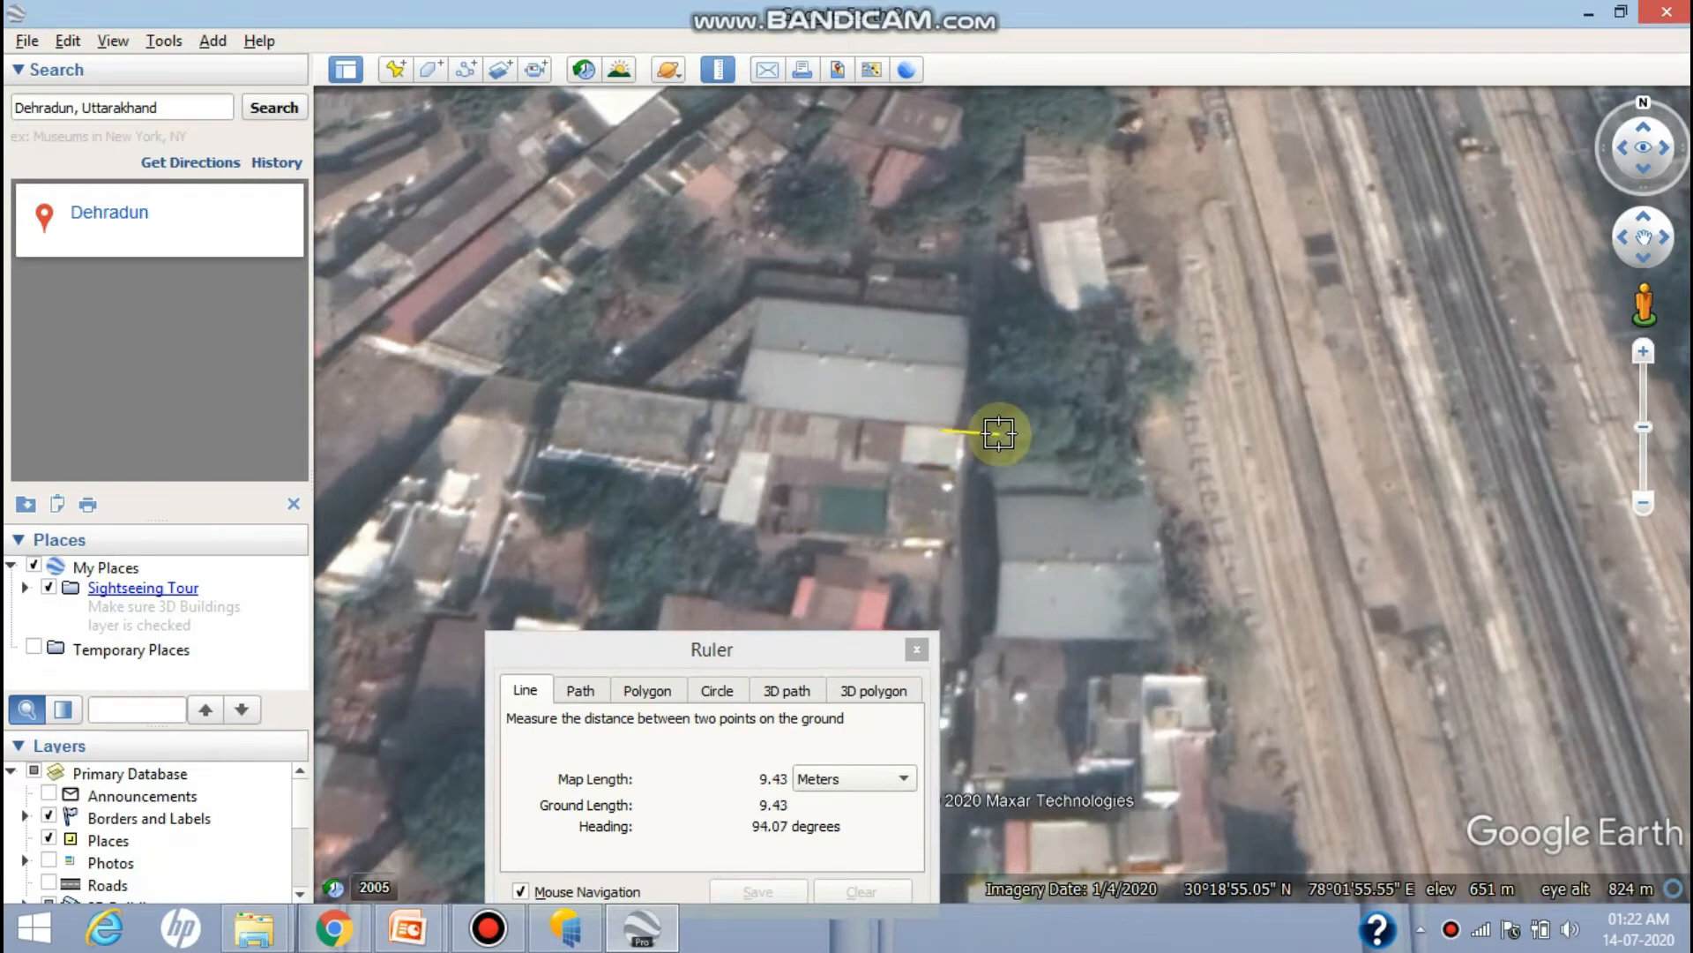
pyautogui.click(997, 433)
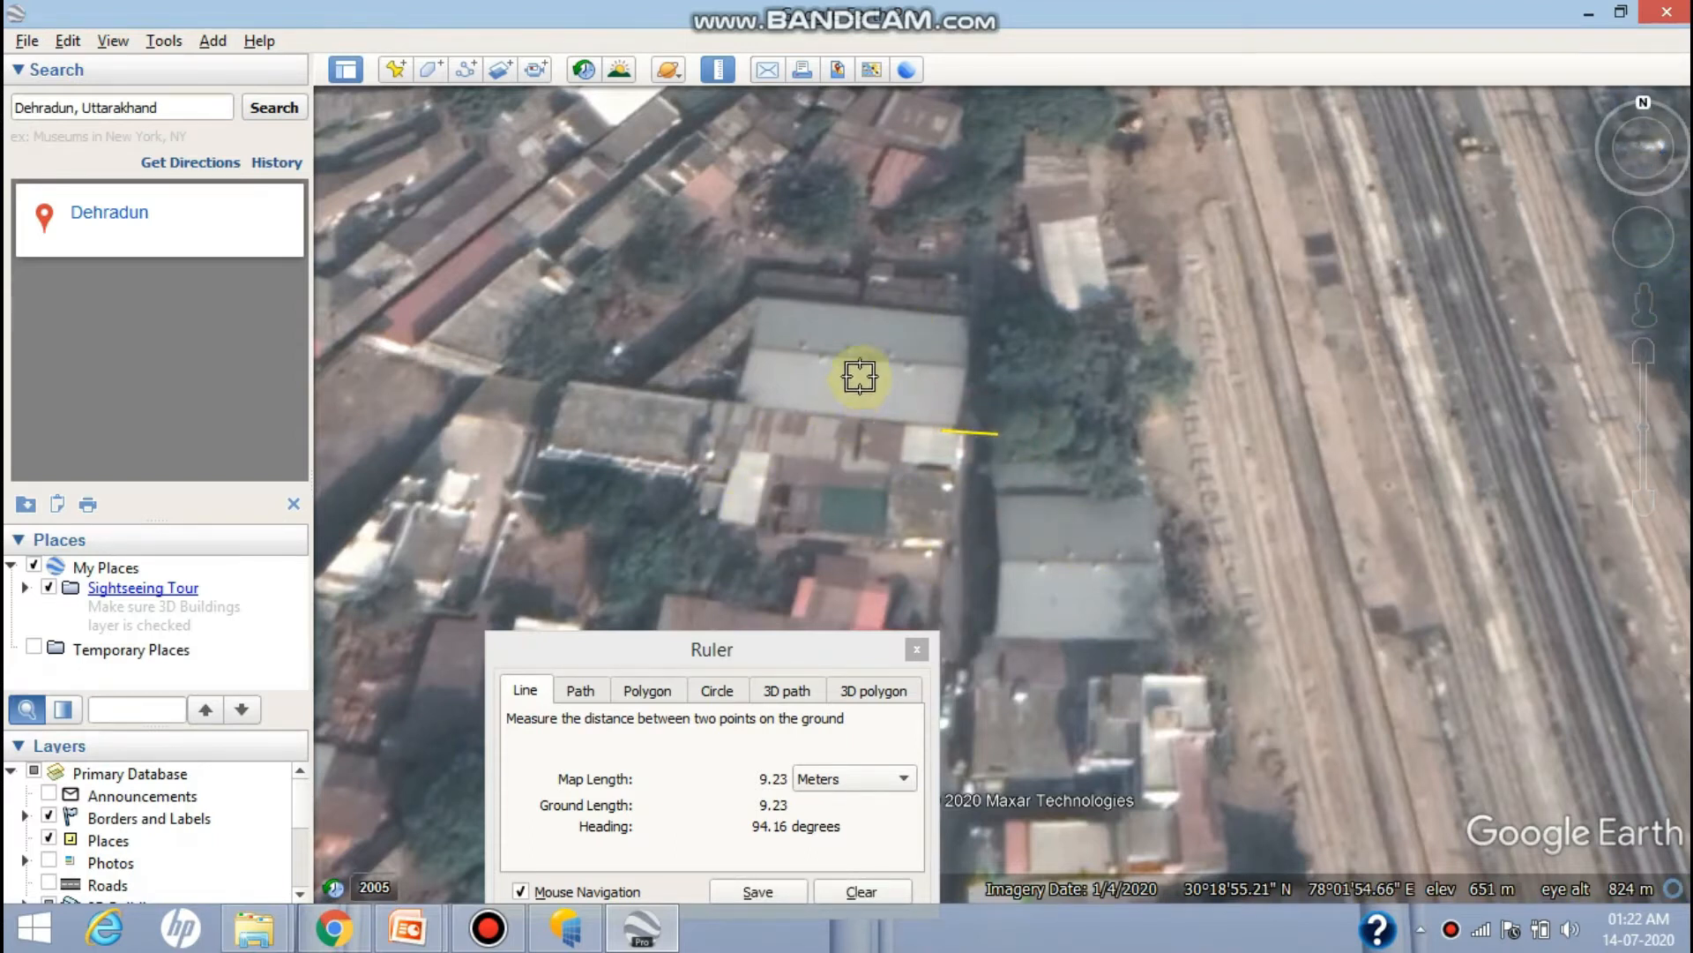
pyautogui.scroll(1, 874, 389)
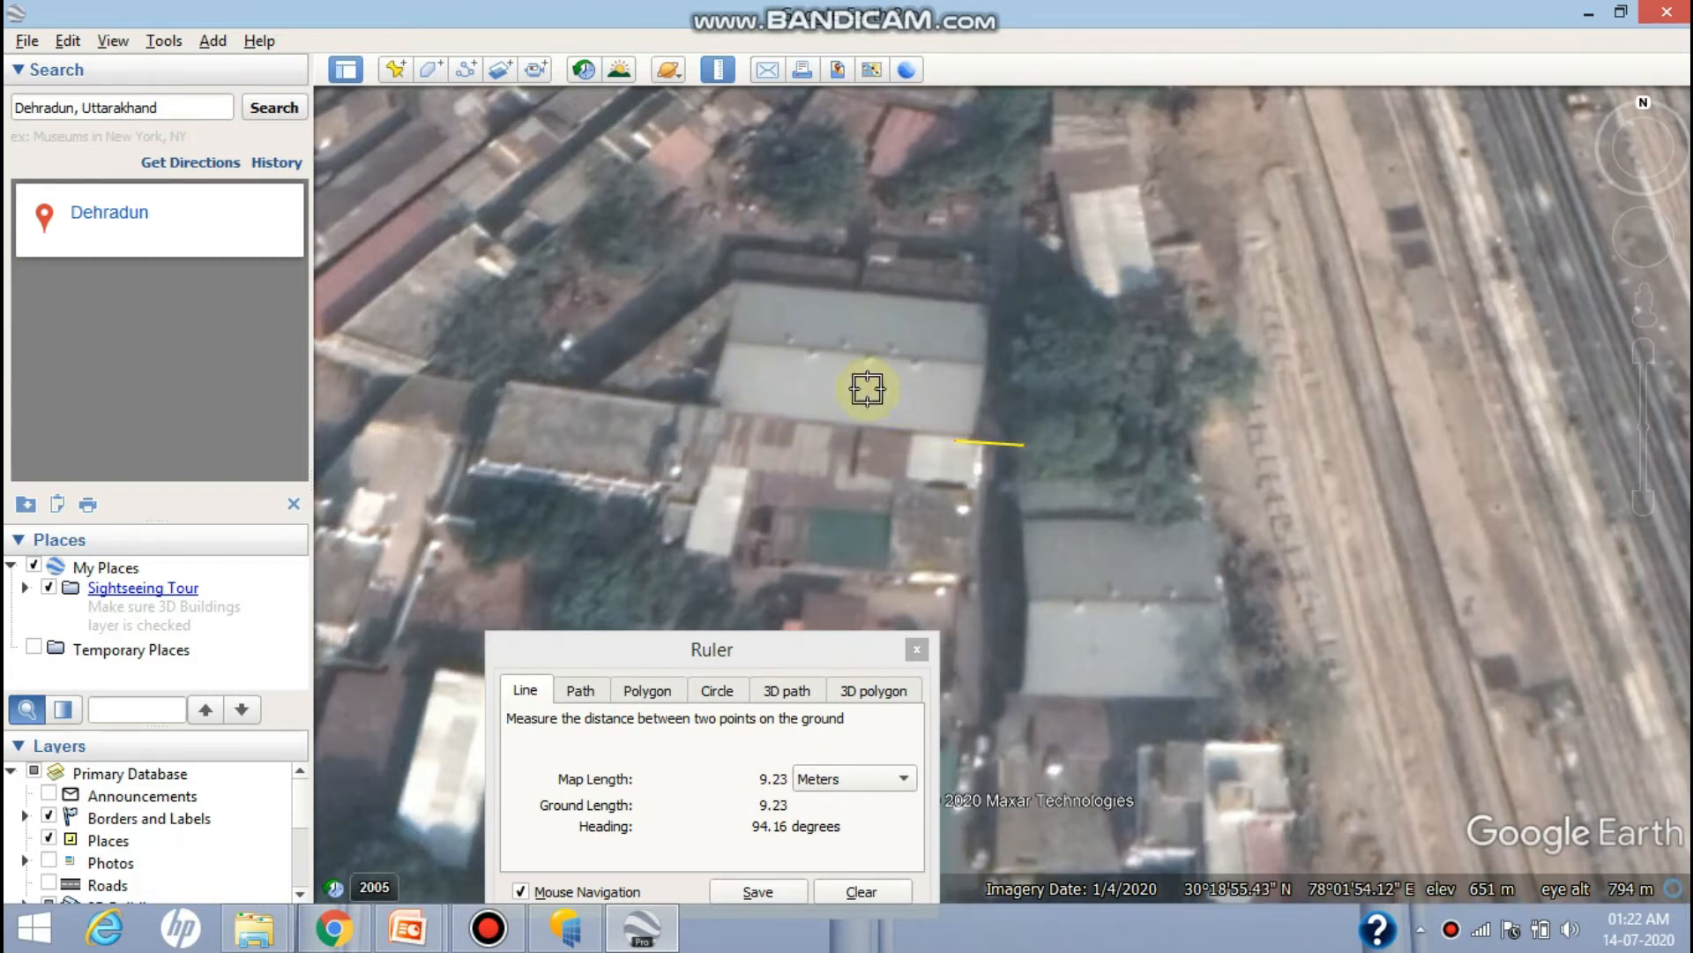
pyautogui.click(916, 649)
pyautogui.moveTo(658, 530); pyautogui.dragTo(615, 571)
pyautogui.moveTo(921, 548); pyautogui.dragTo(868, 557)
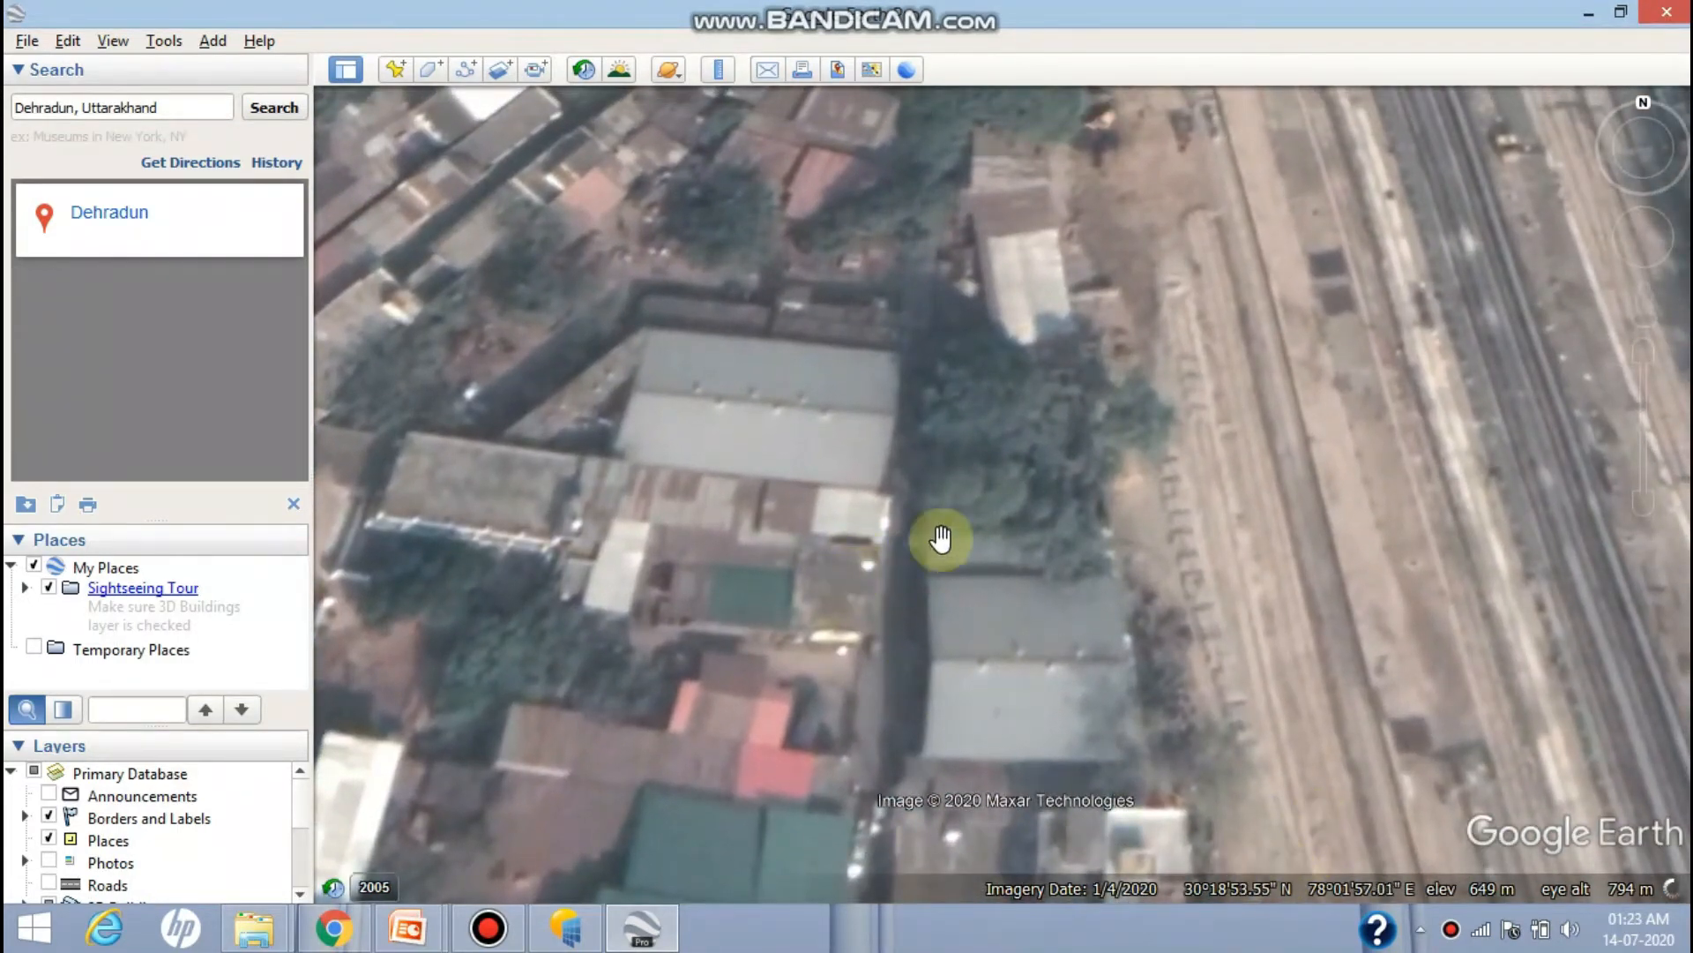
pyautogui.moveTo(869, 453); pyautogui.dragTo(960, 484)
pyautogui.moveTo(828, 446); pyautogui.dragTo(866, 440)
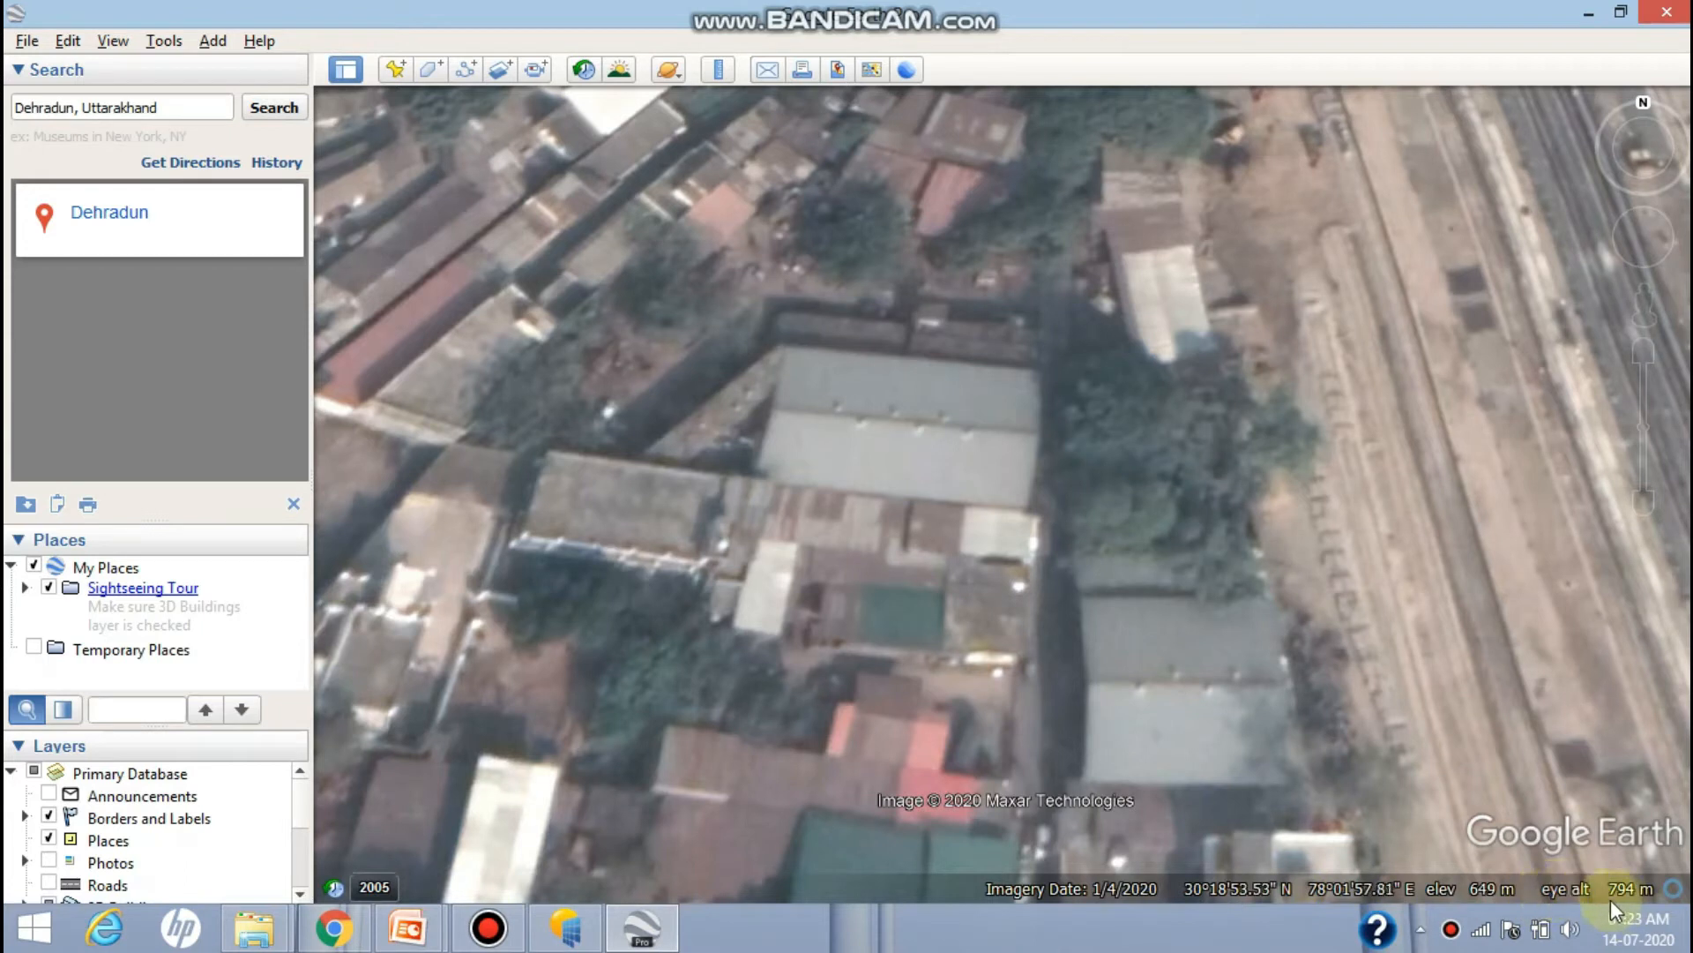
pyautogui.click(876, 501)
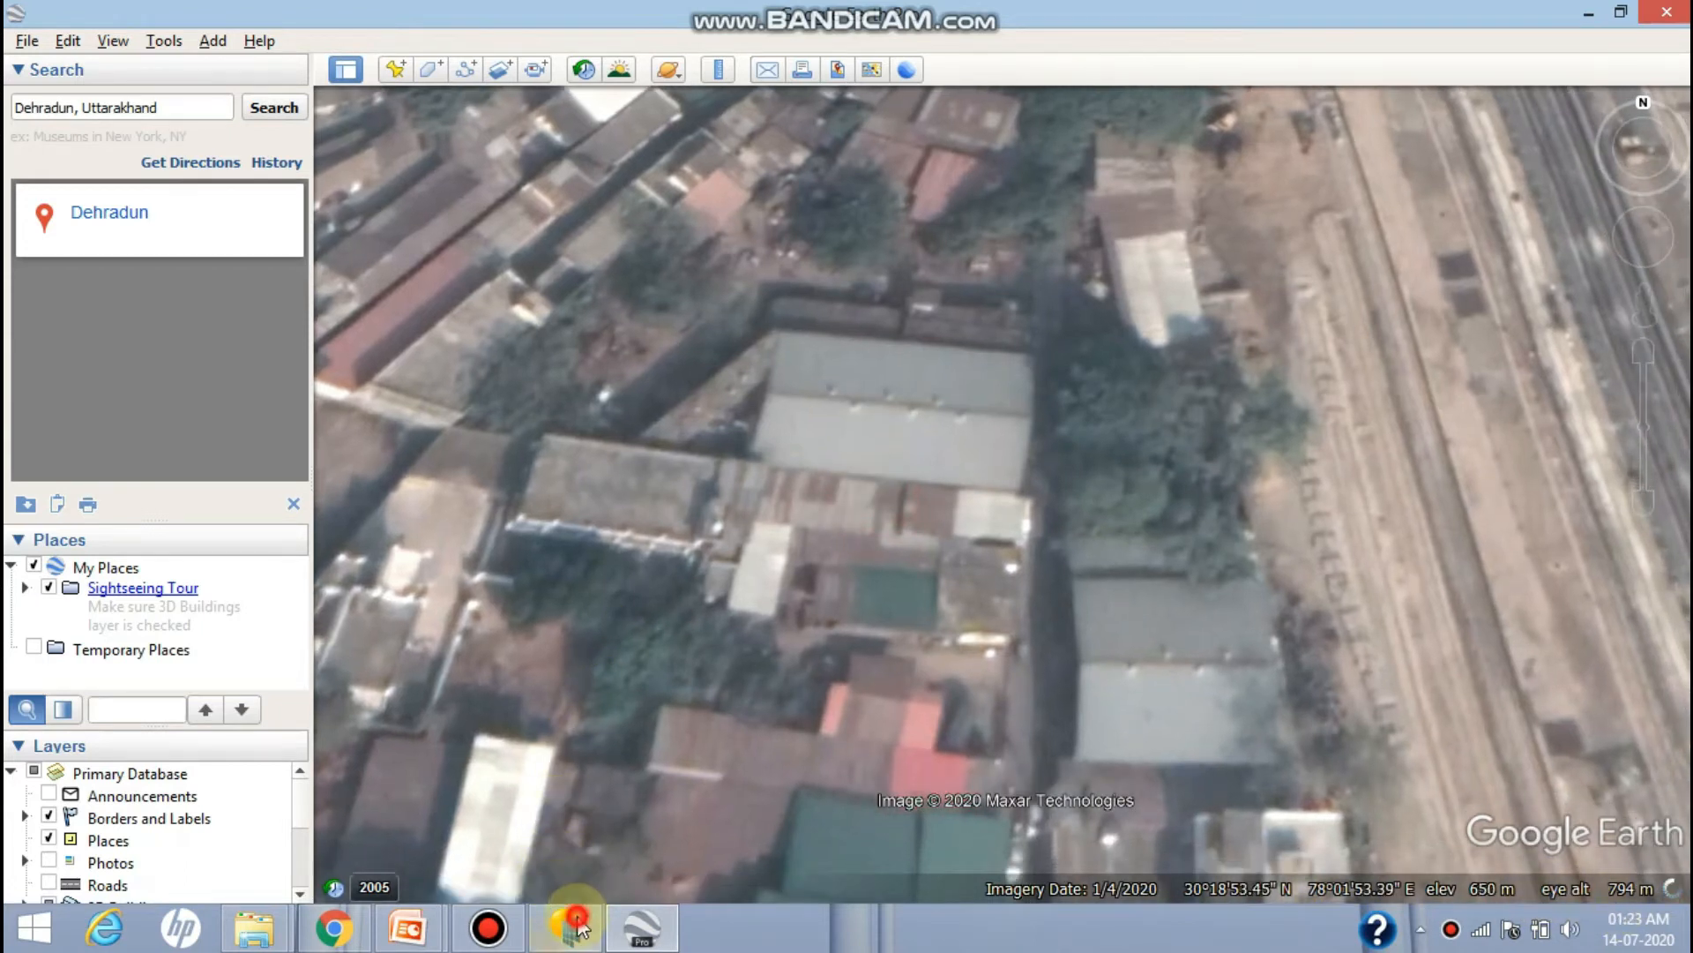
# Switch back to PVsyst, maximize the site parameters window and review the Dehra Dūn coordinates and monthly meteo values
pyautogui.click(568, 922)
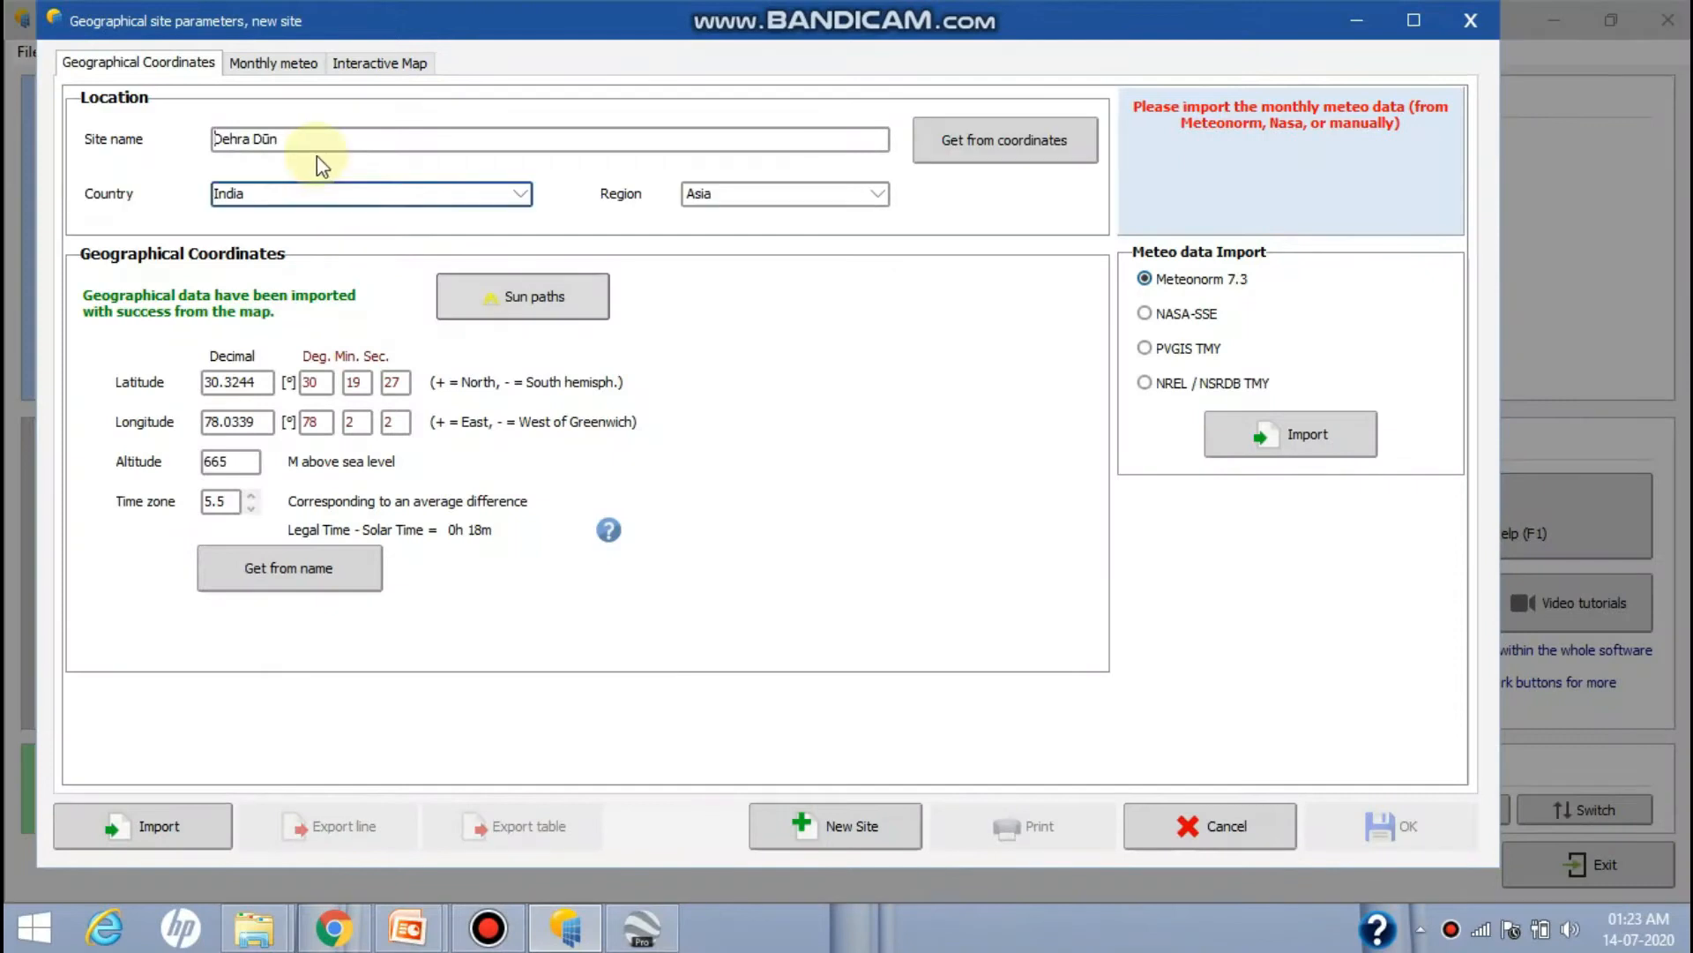
pyautogui.click(1414, 19)
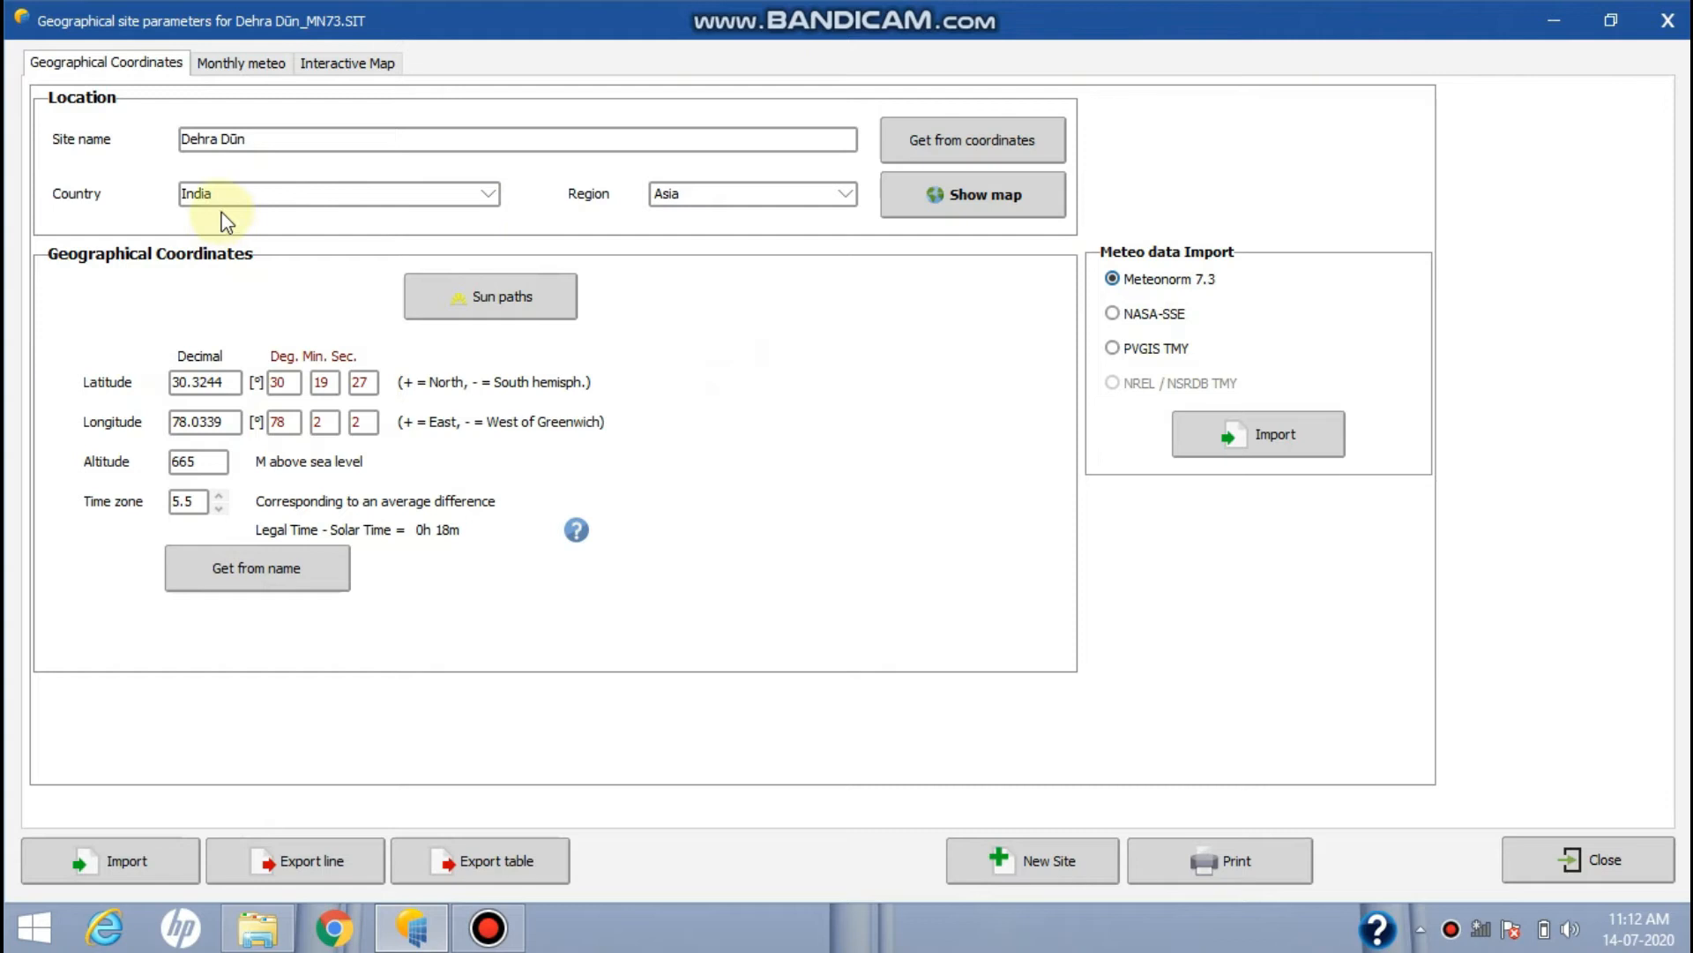
pyautogui.click(269, 62)
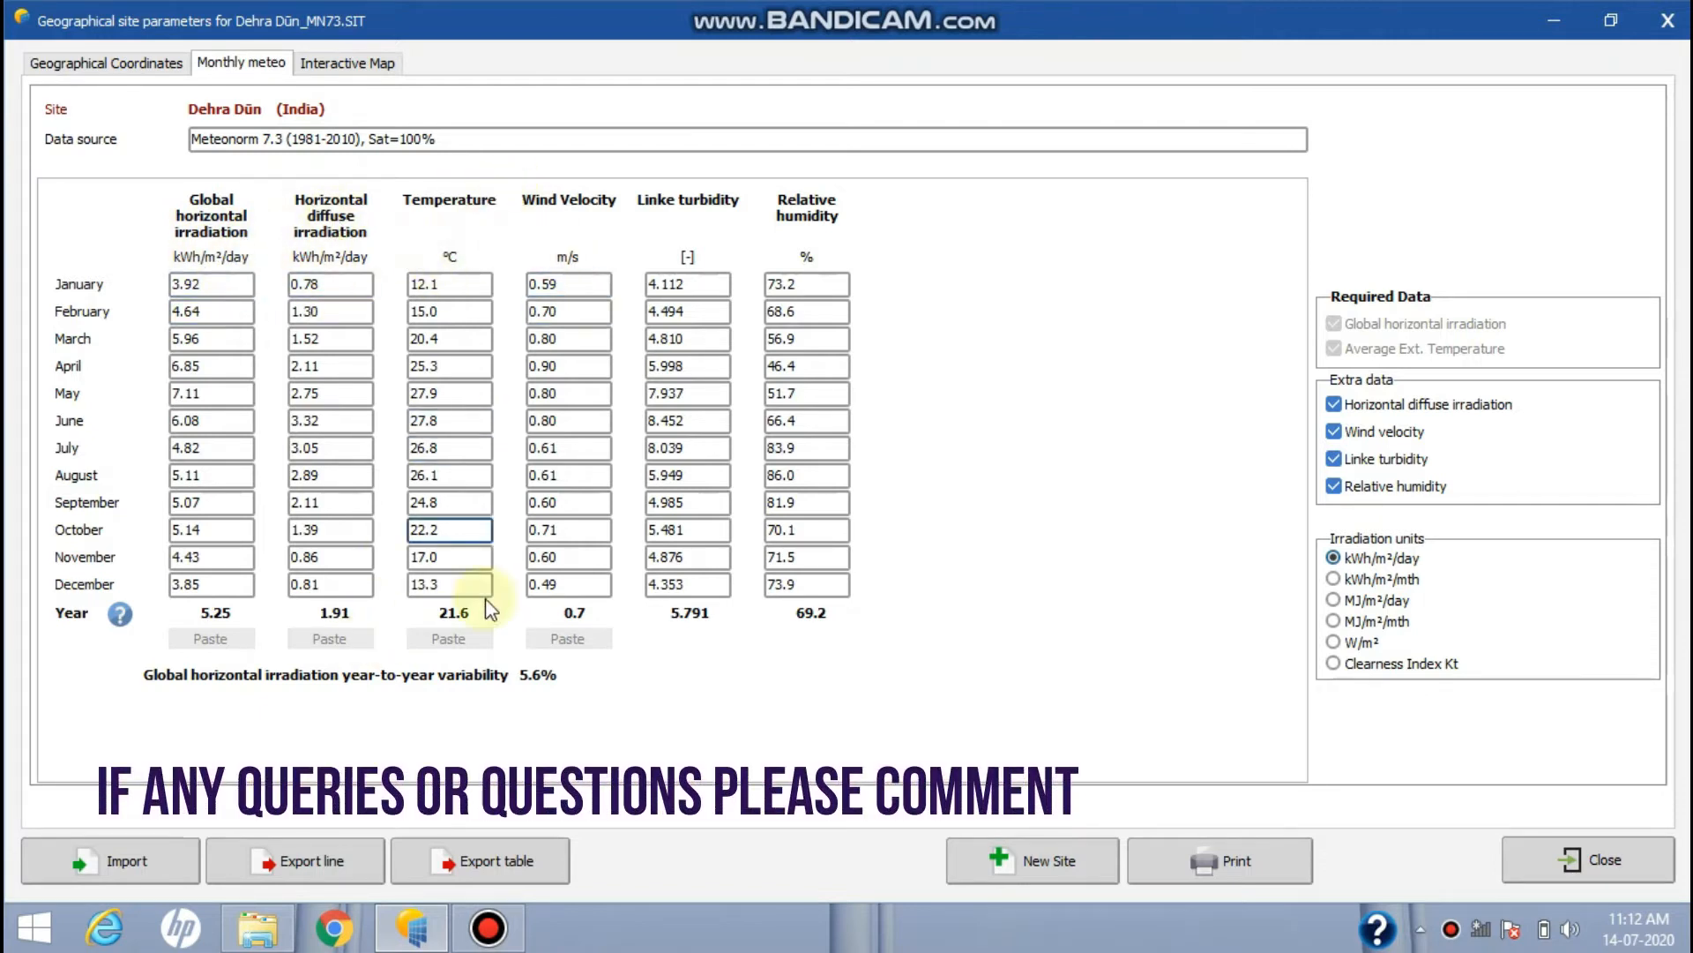
pyautogui.click(71, 65)
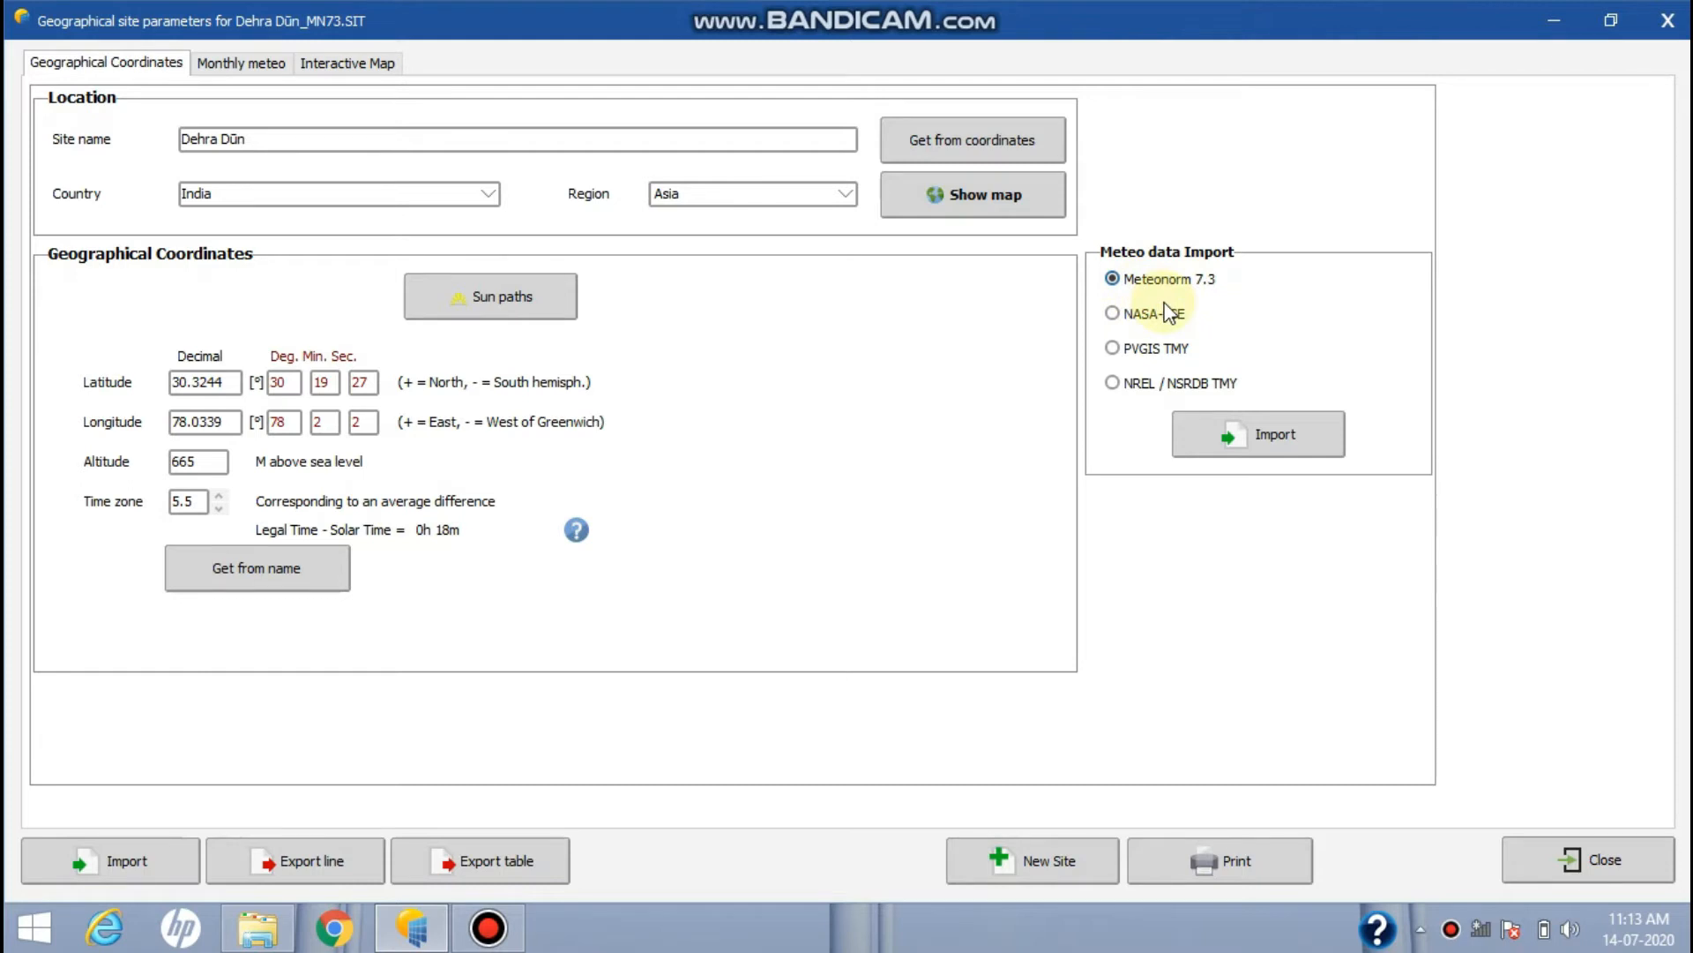
pyautogui.click(240, 67)
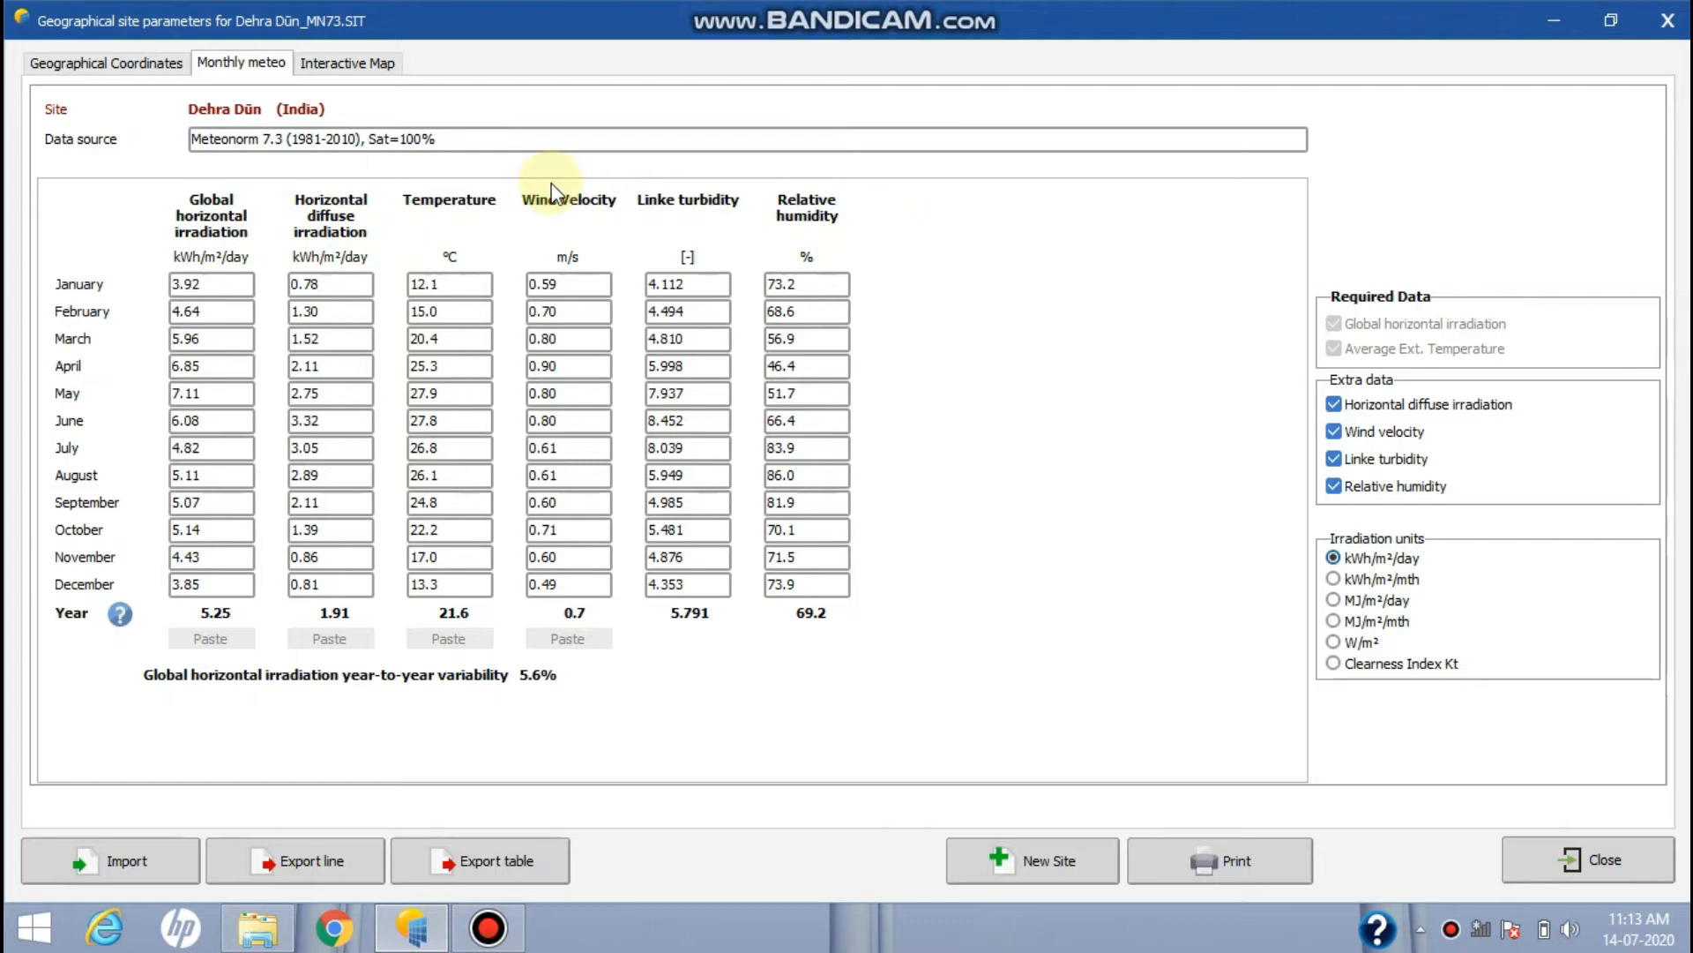
# Import the Meteonorm 7.3 irradiance and temperature data for the Dehra Dūn site, overwriting the present data
pyautogui.click(134, 62)
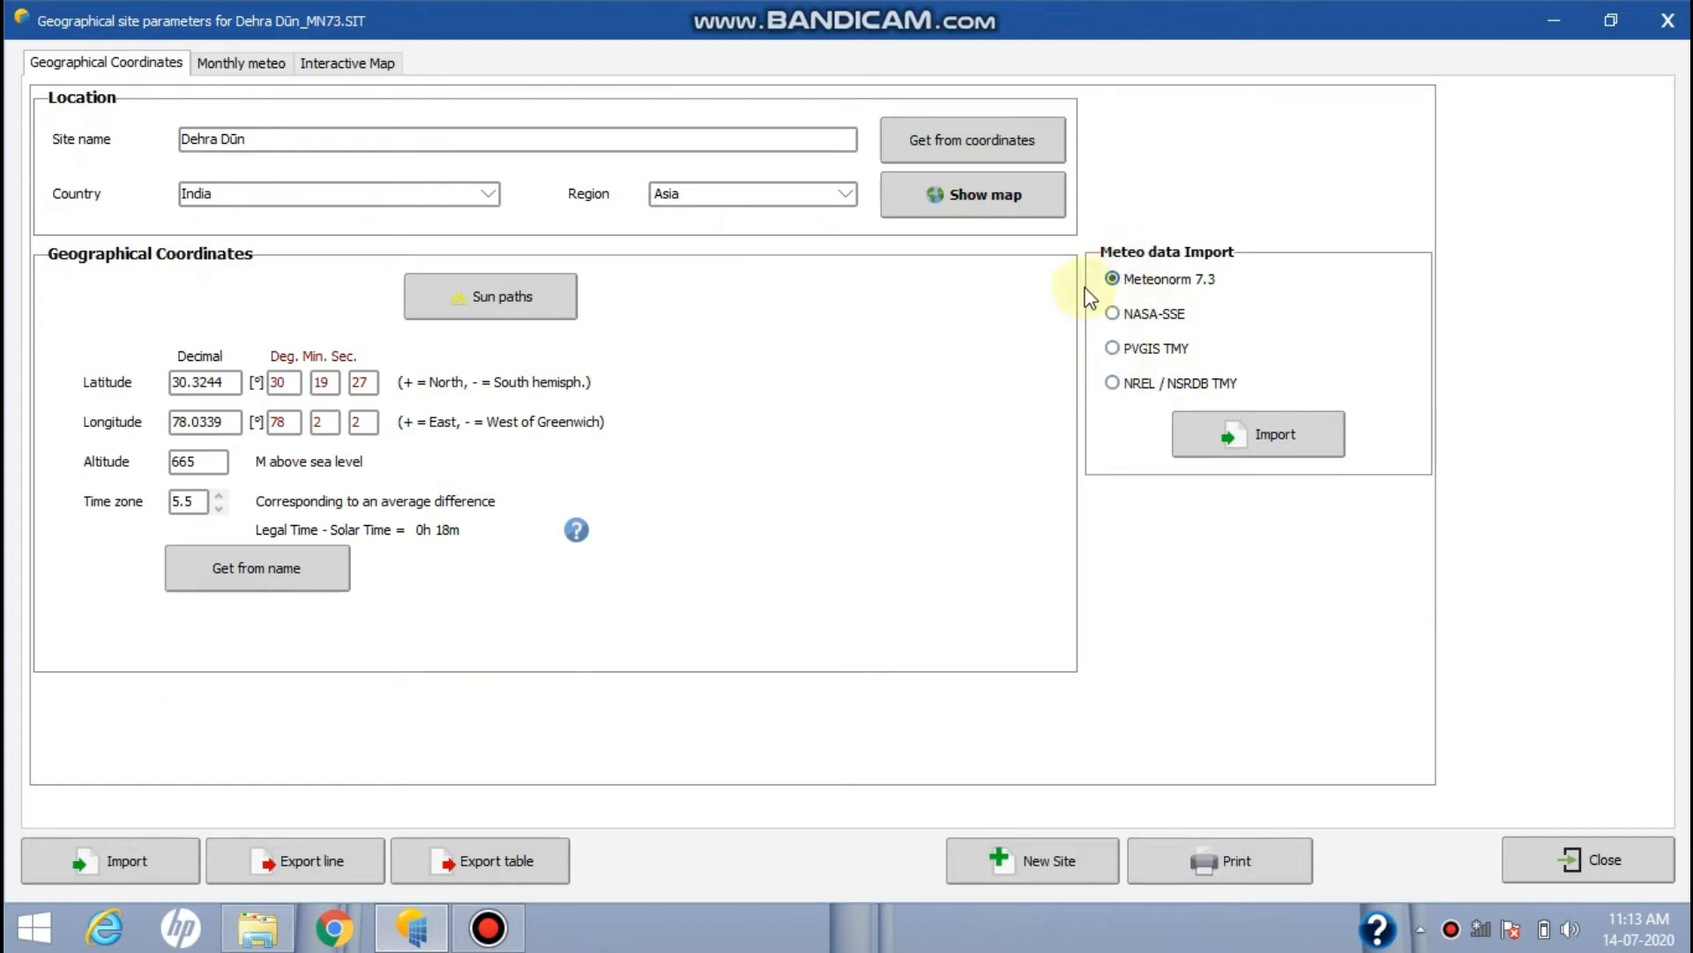
pyautogui.click(1271, 436)
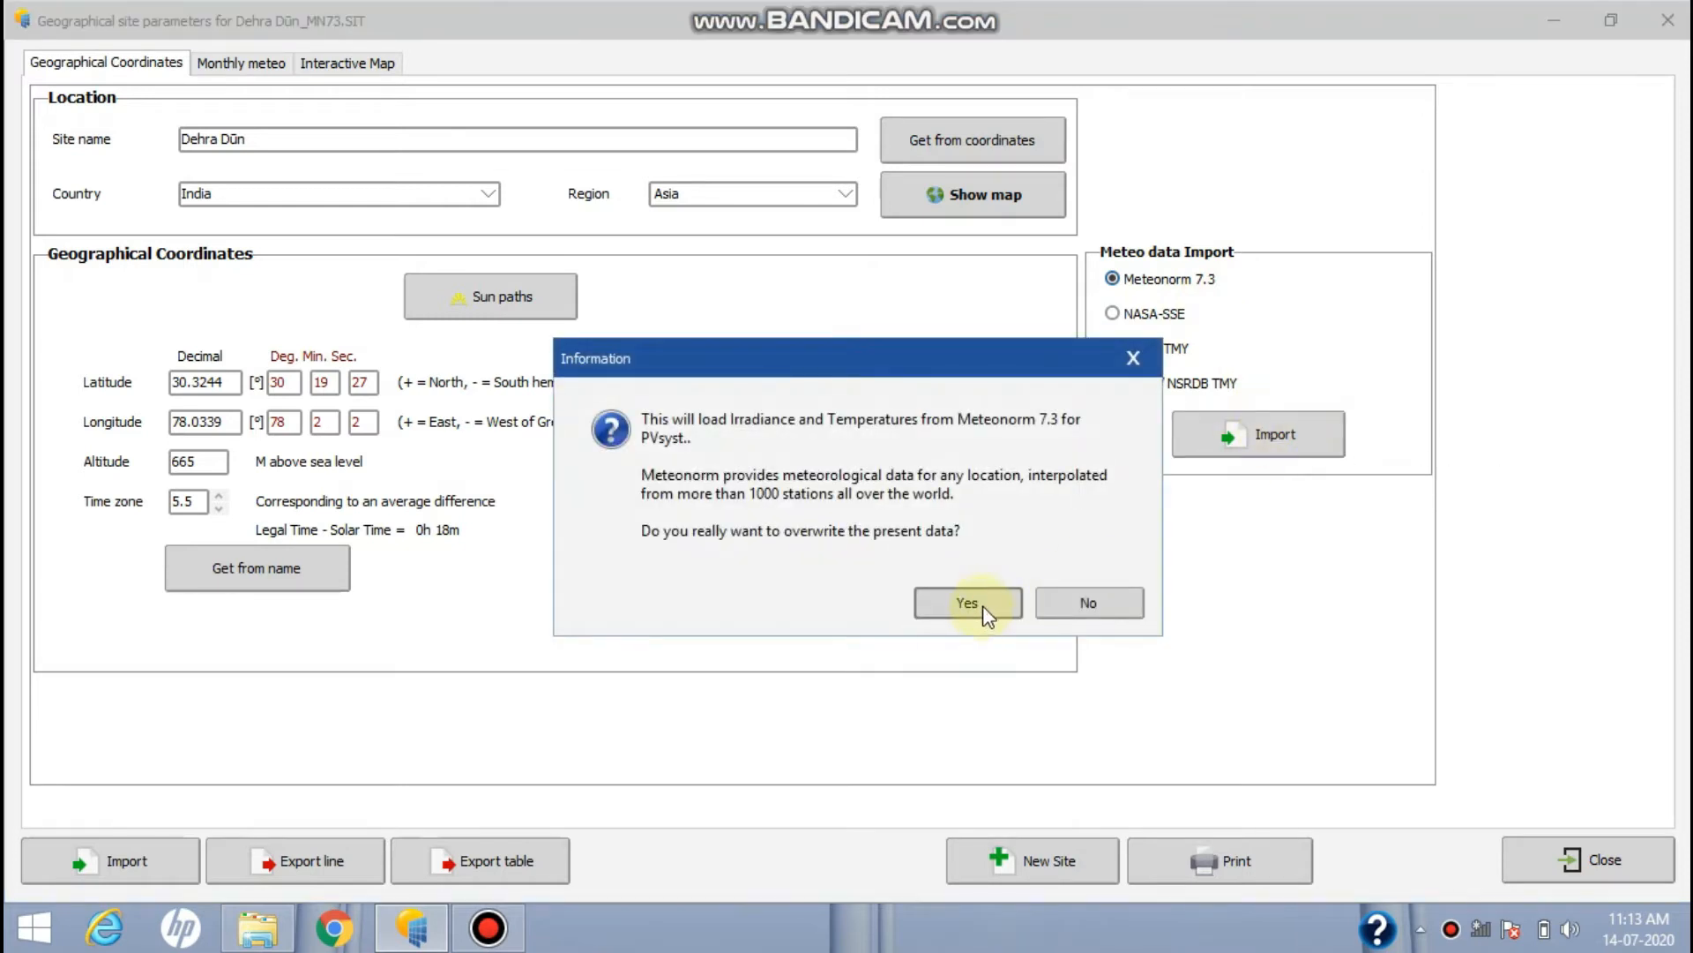
pyautogui.click(967, 603)
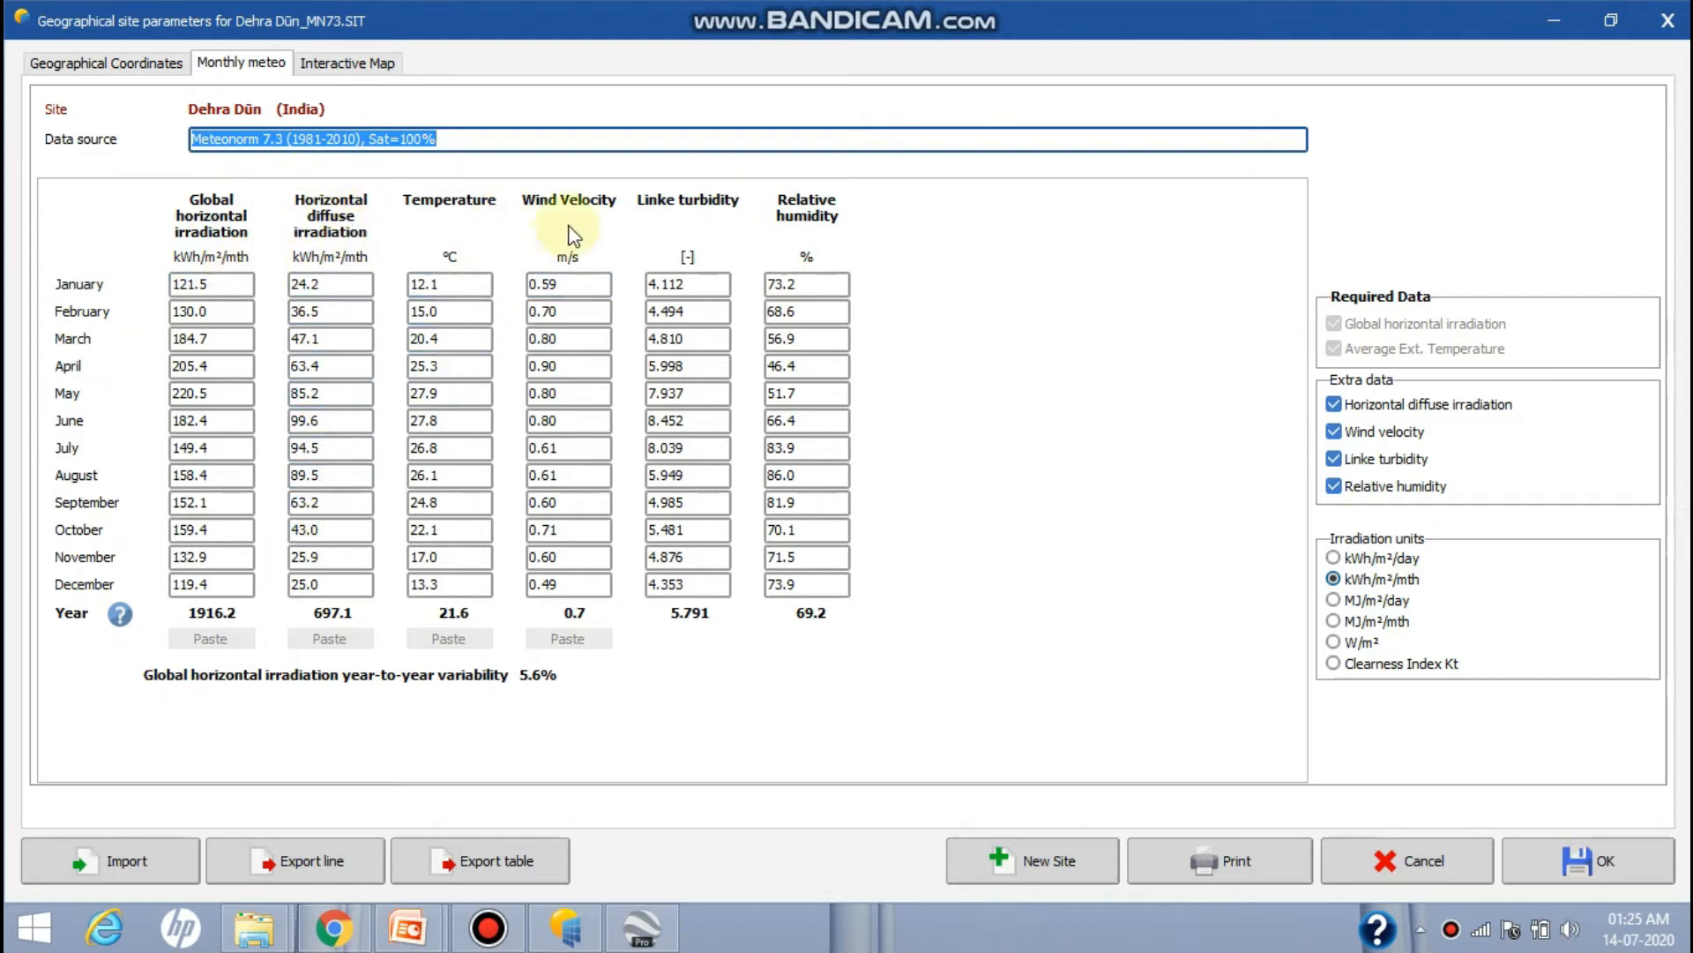
# Turn the four extra data columns off and back on: diffuse irradiation, wind velocity, Linke turbidity and relative humidity
pyautogui.click(1335, 486)
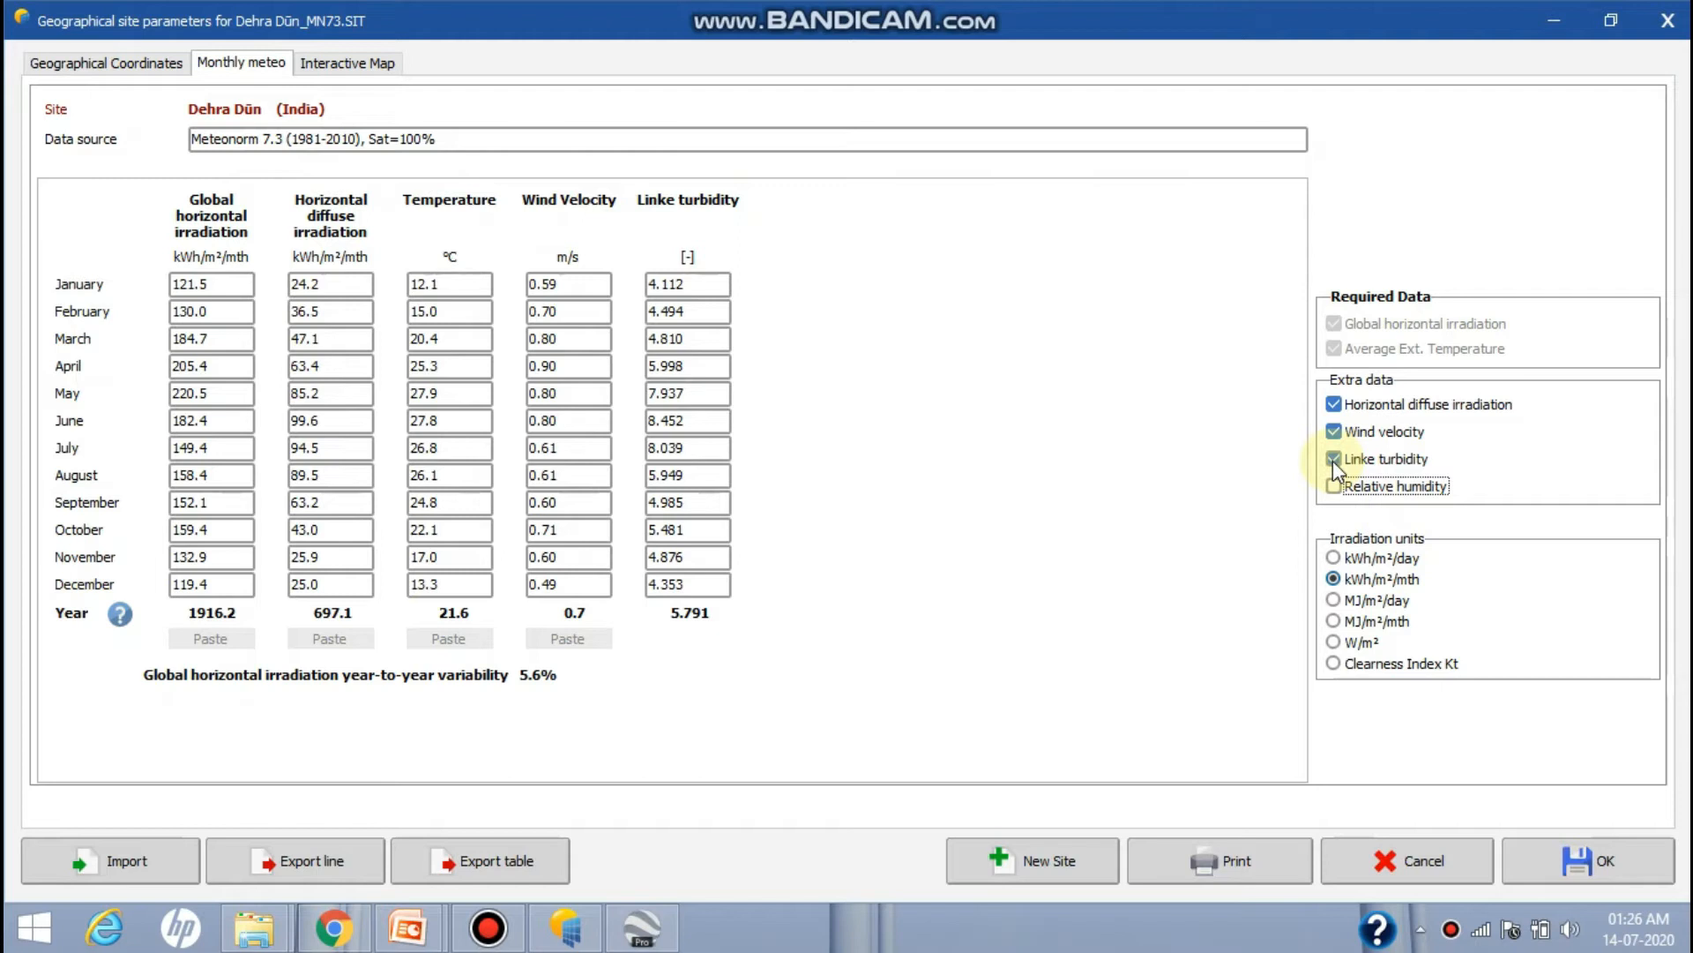
pyautogui.click(1332, 461)
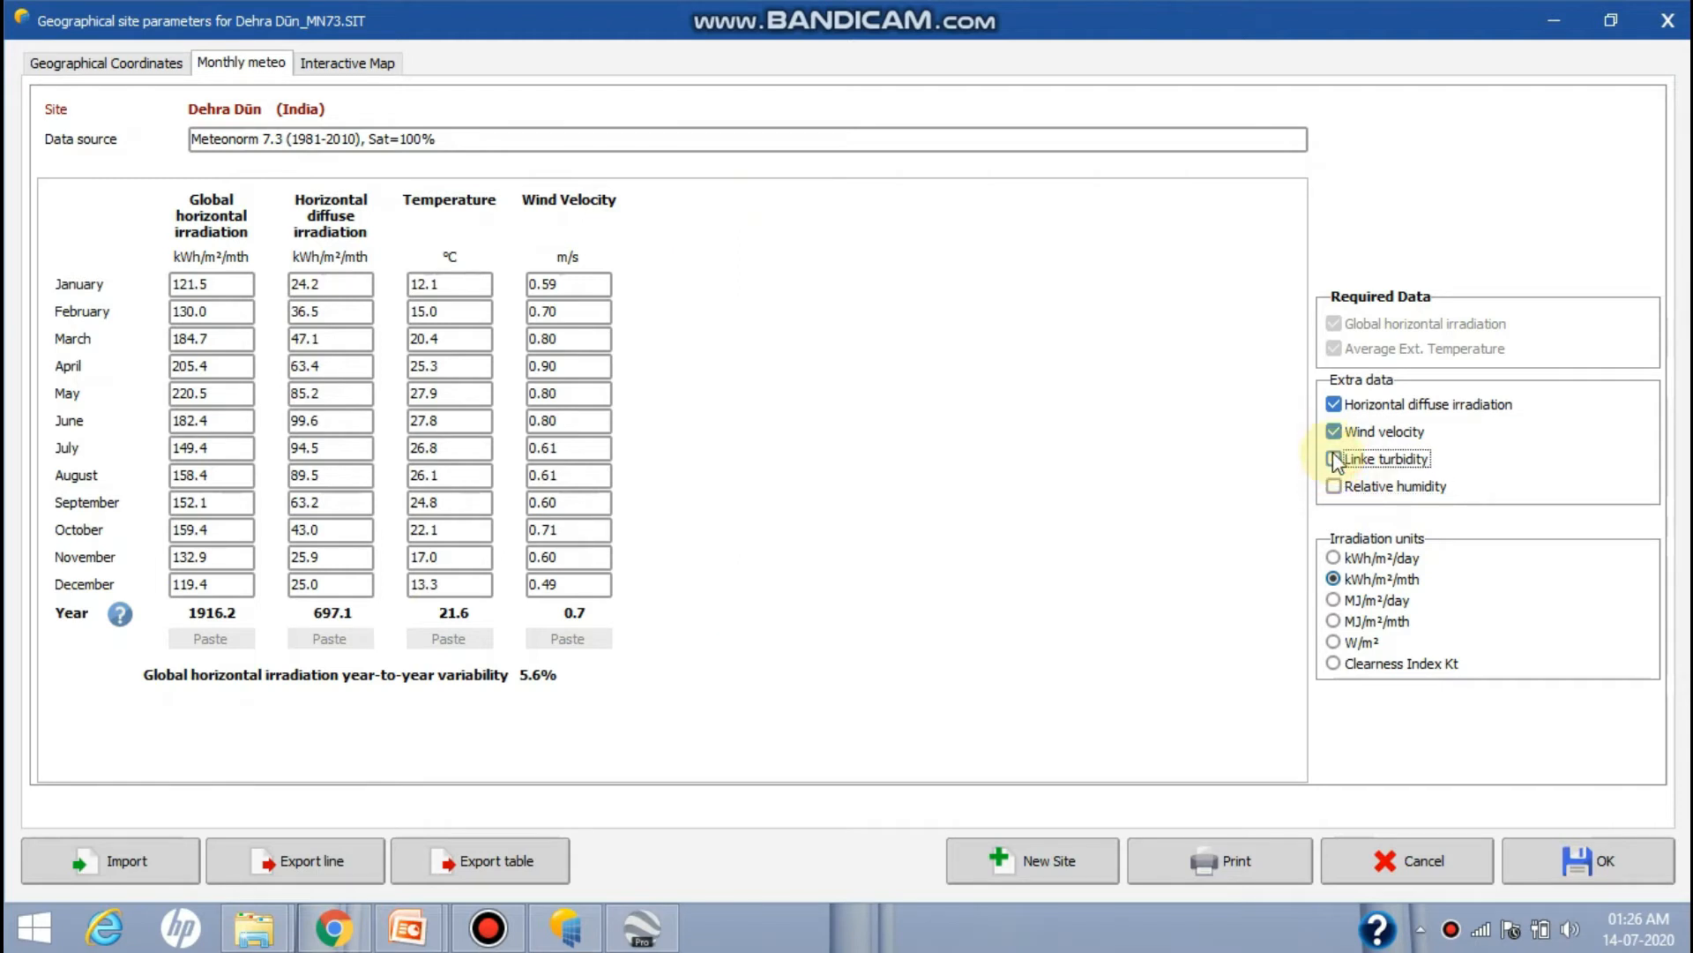
pyautogui.click(1334, 432)
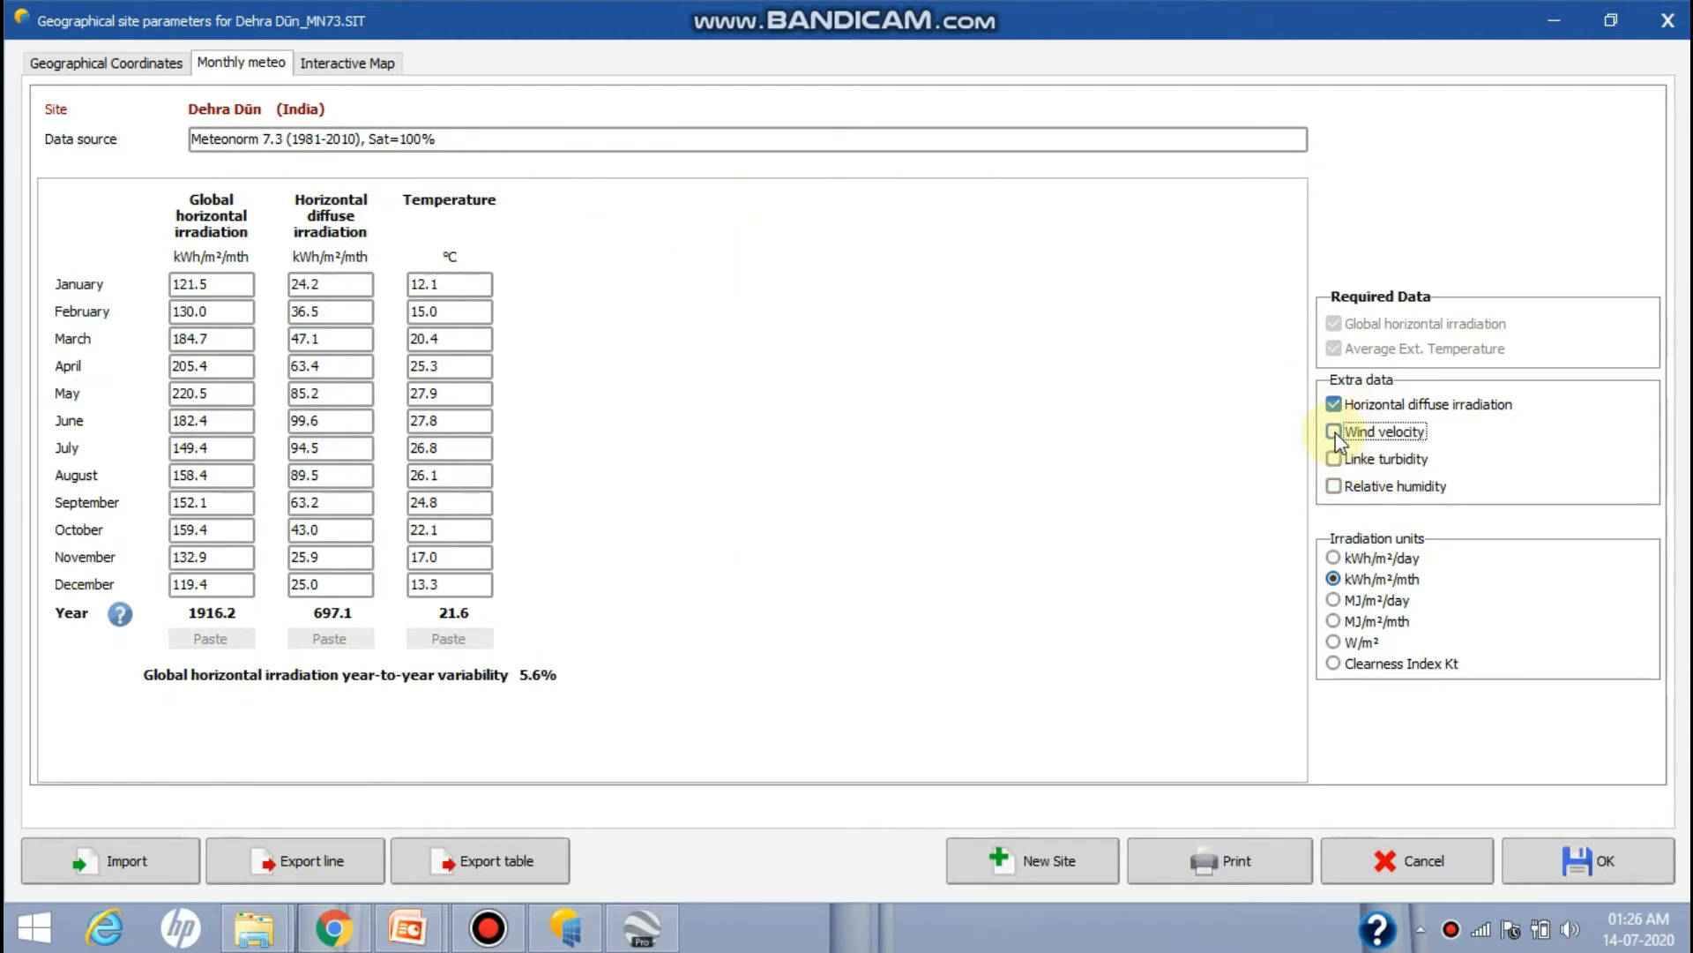
pyautogui.click(1334, 406)
pyautogui.click(1334, 405)
pyautogui.click(1334, 432)
pyautogui.click(1334, 459)
pyautogui.click(1336, 487)
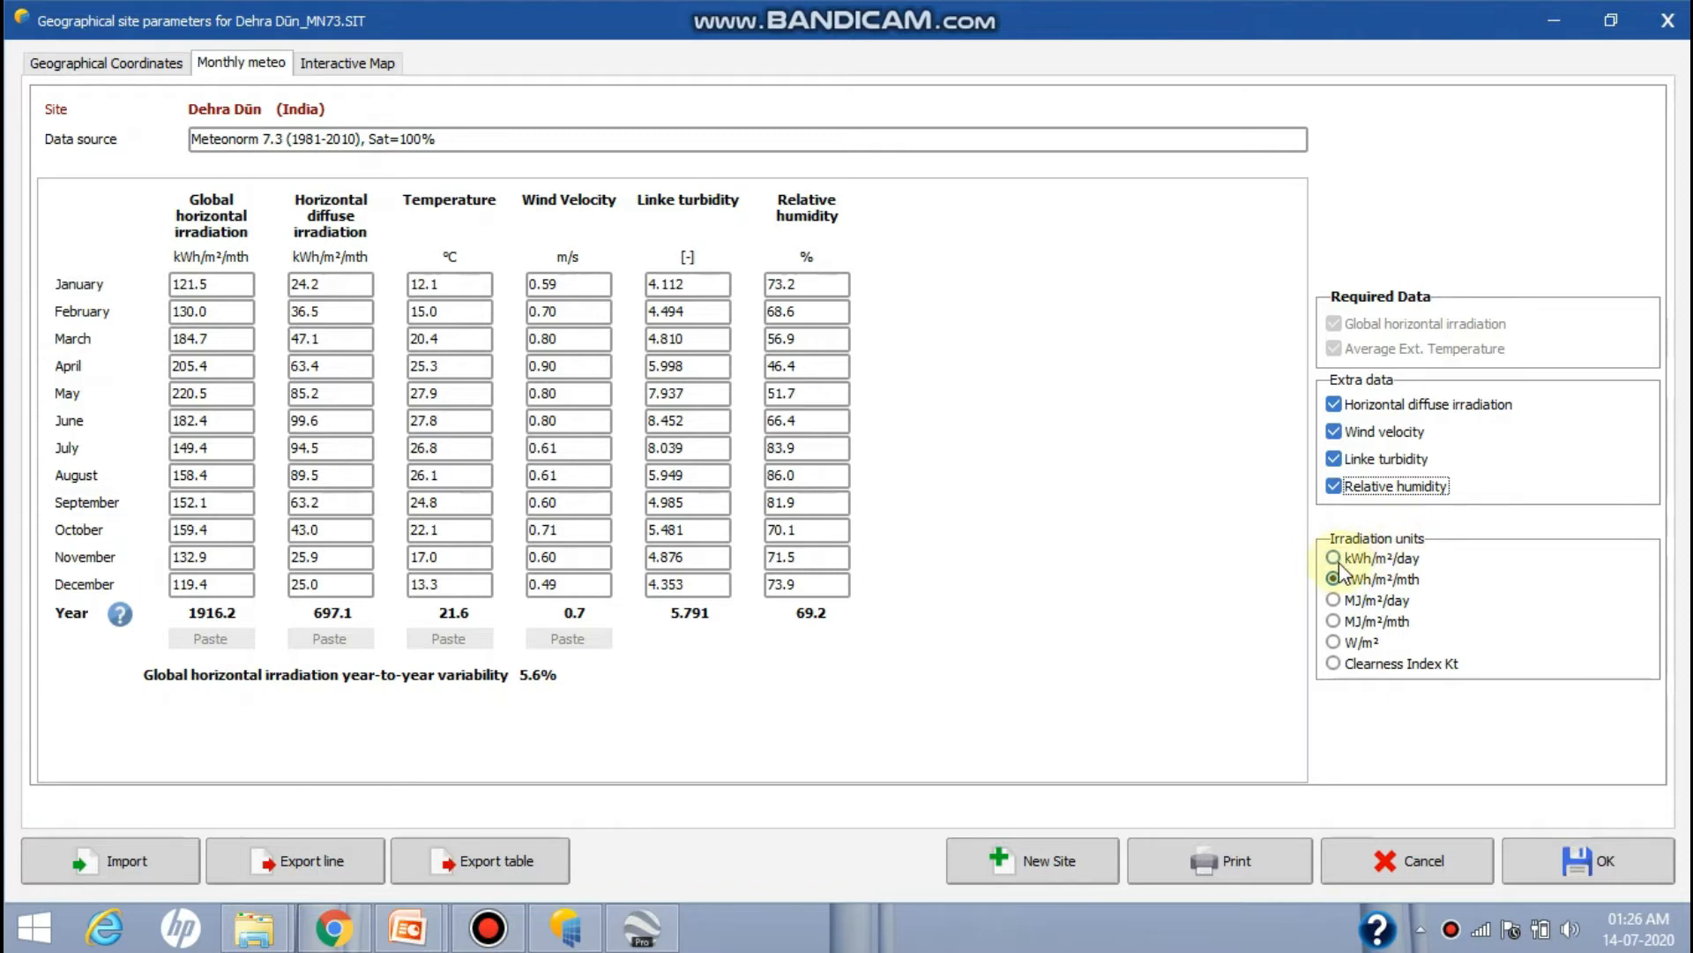
# Set the irradiation units to kWh/m²/day and check the site's coordinates and its location on the interactive map
pyautogui.click(1334, 565)
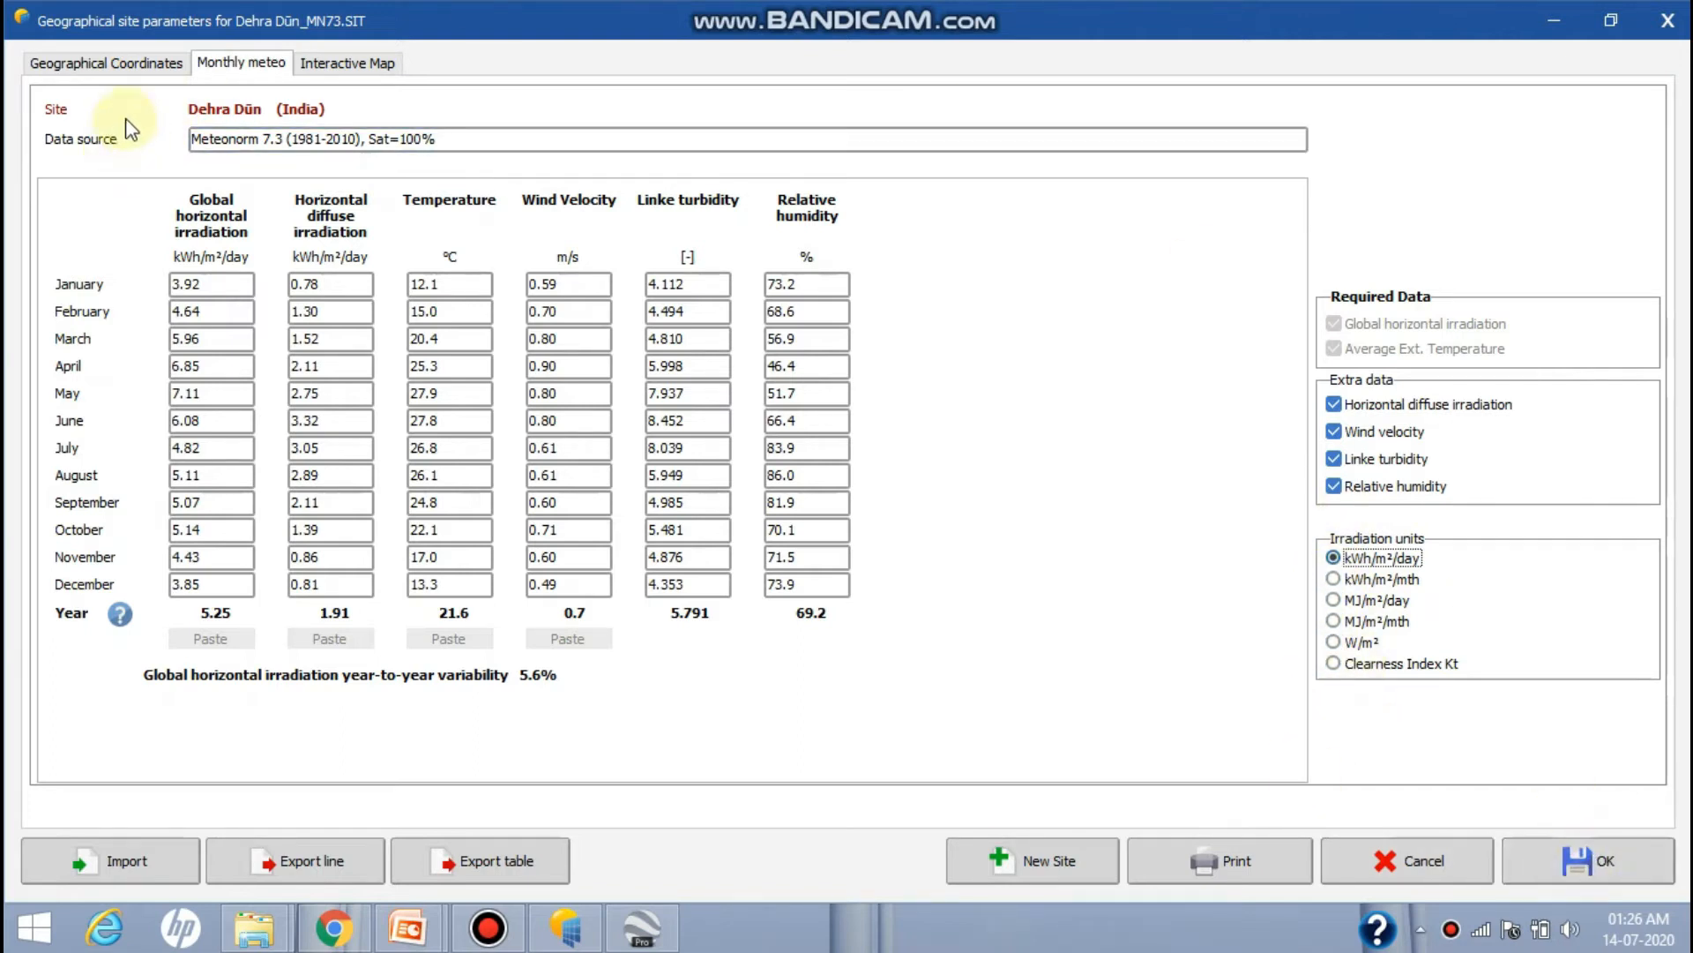
pyautogui.click(100, 71)
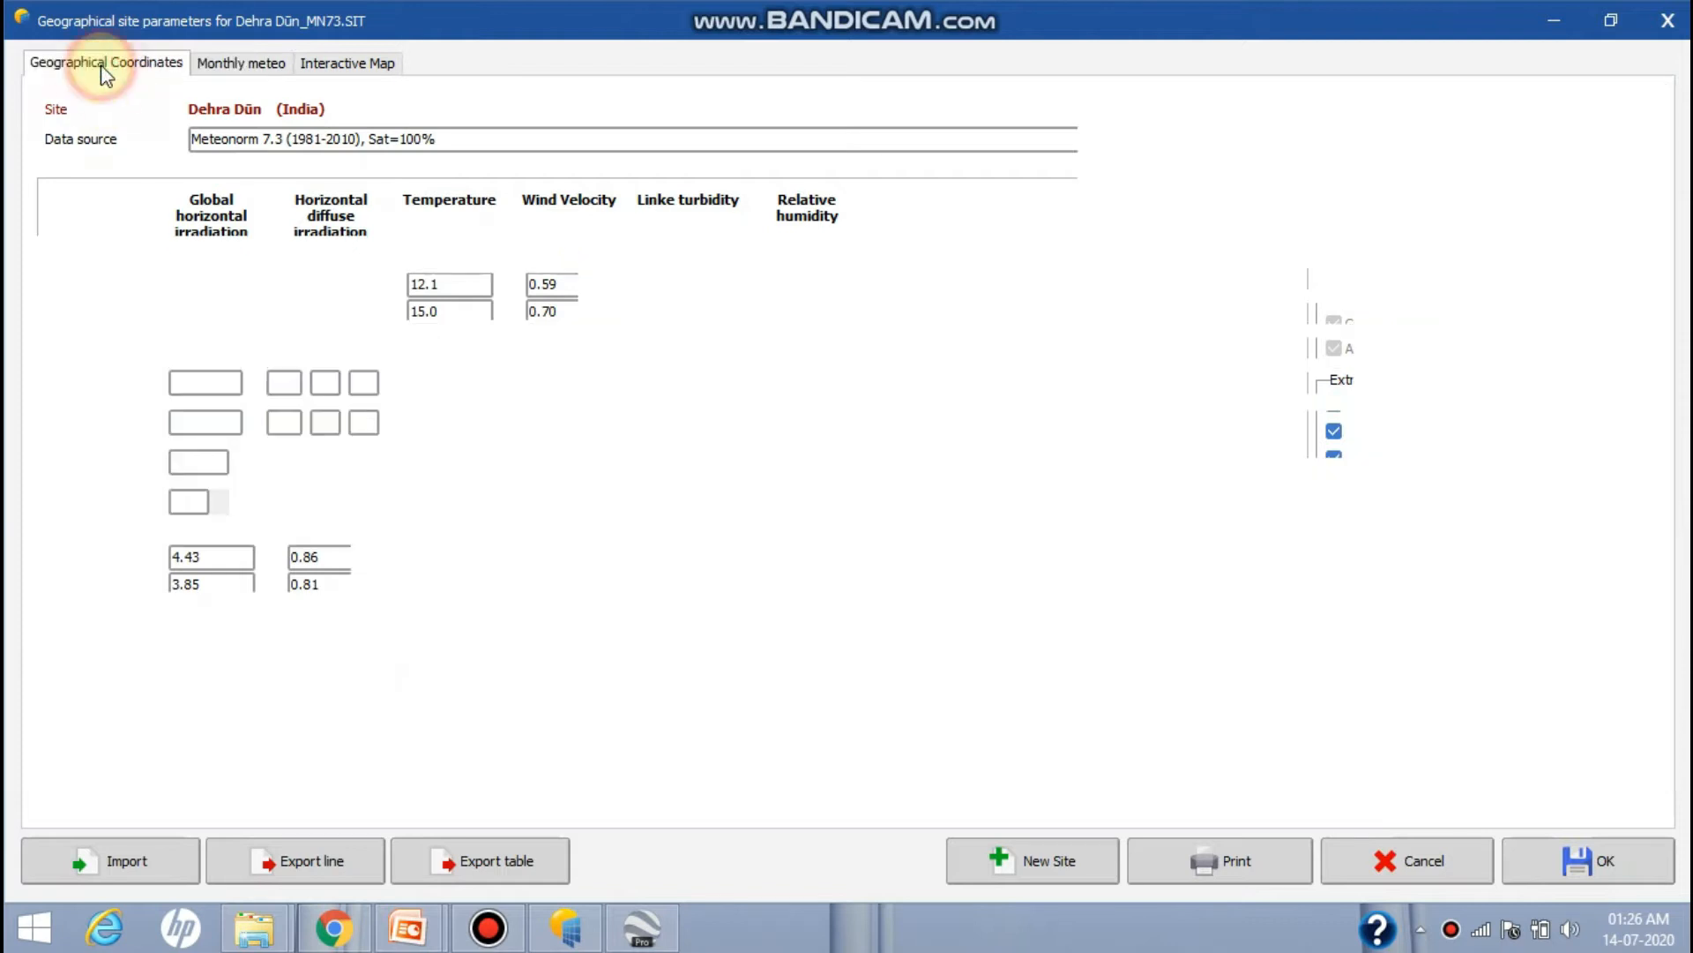
pyautogui.click(228, 63)
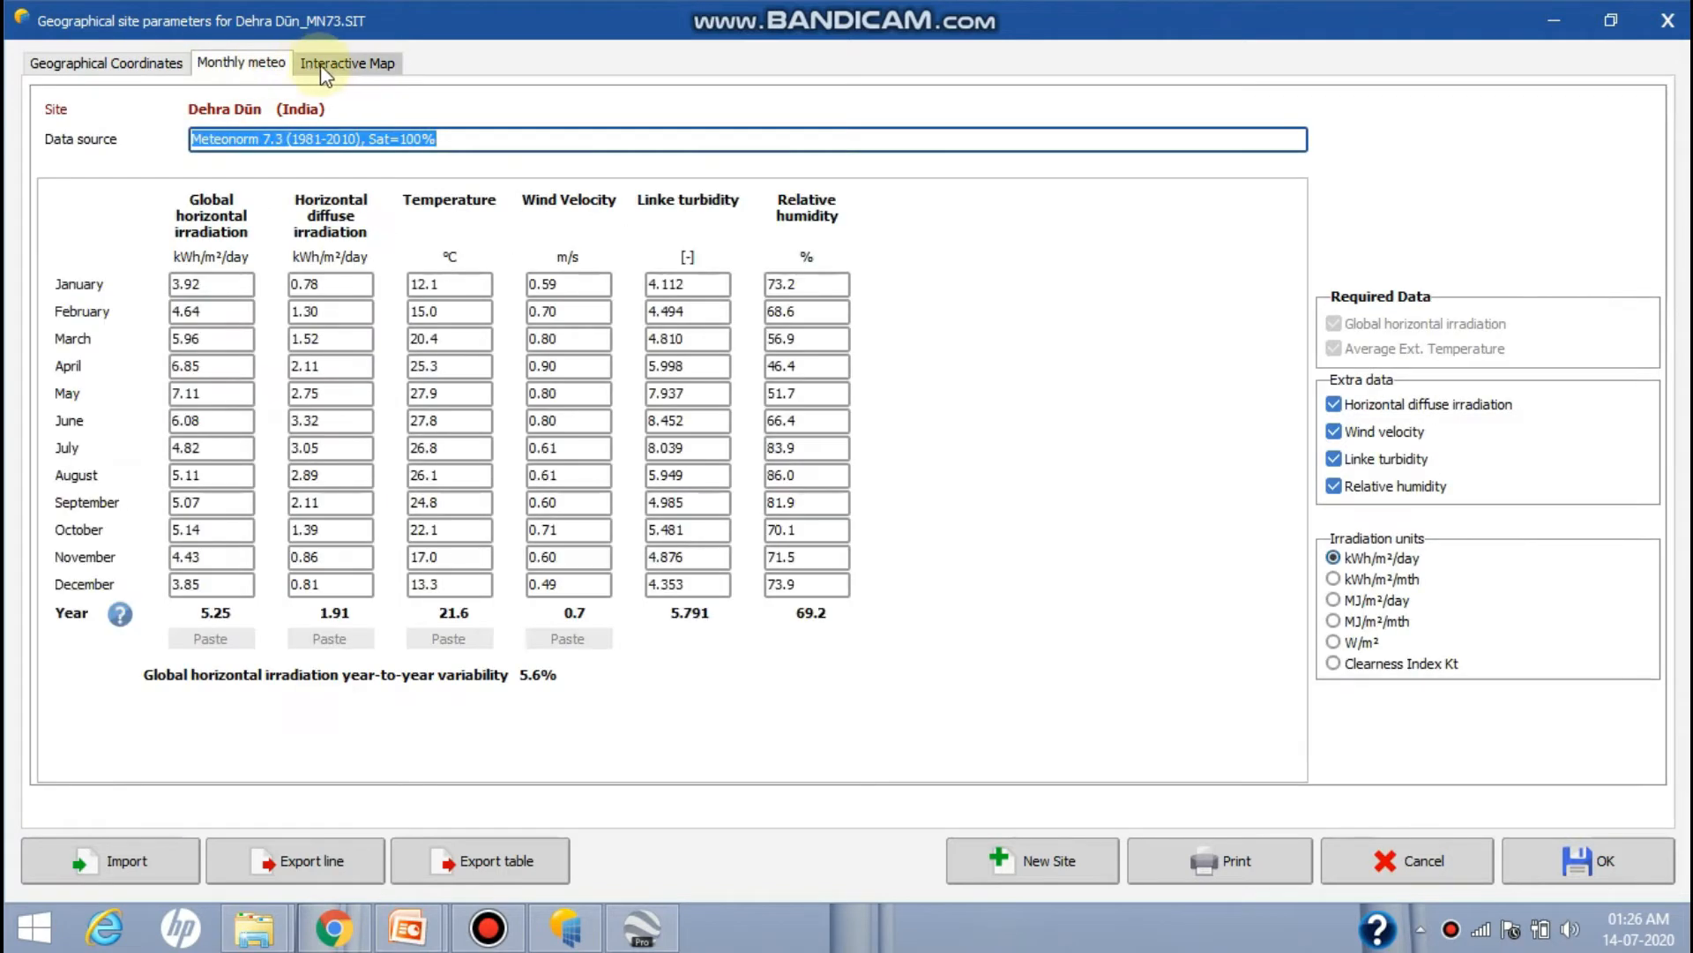
pyautogui.click(344, 65)
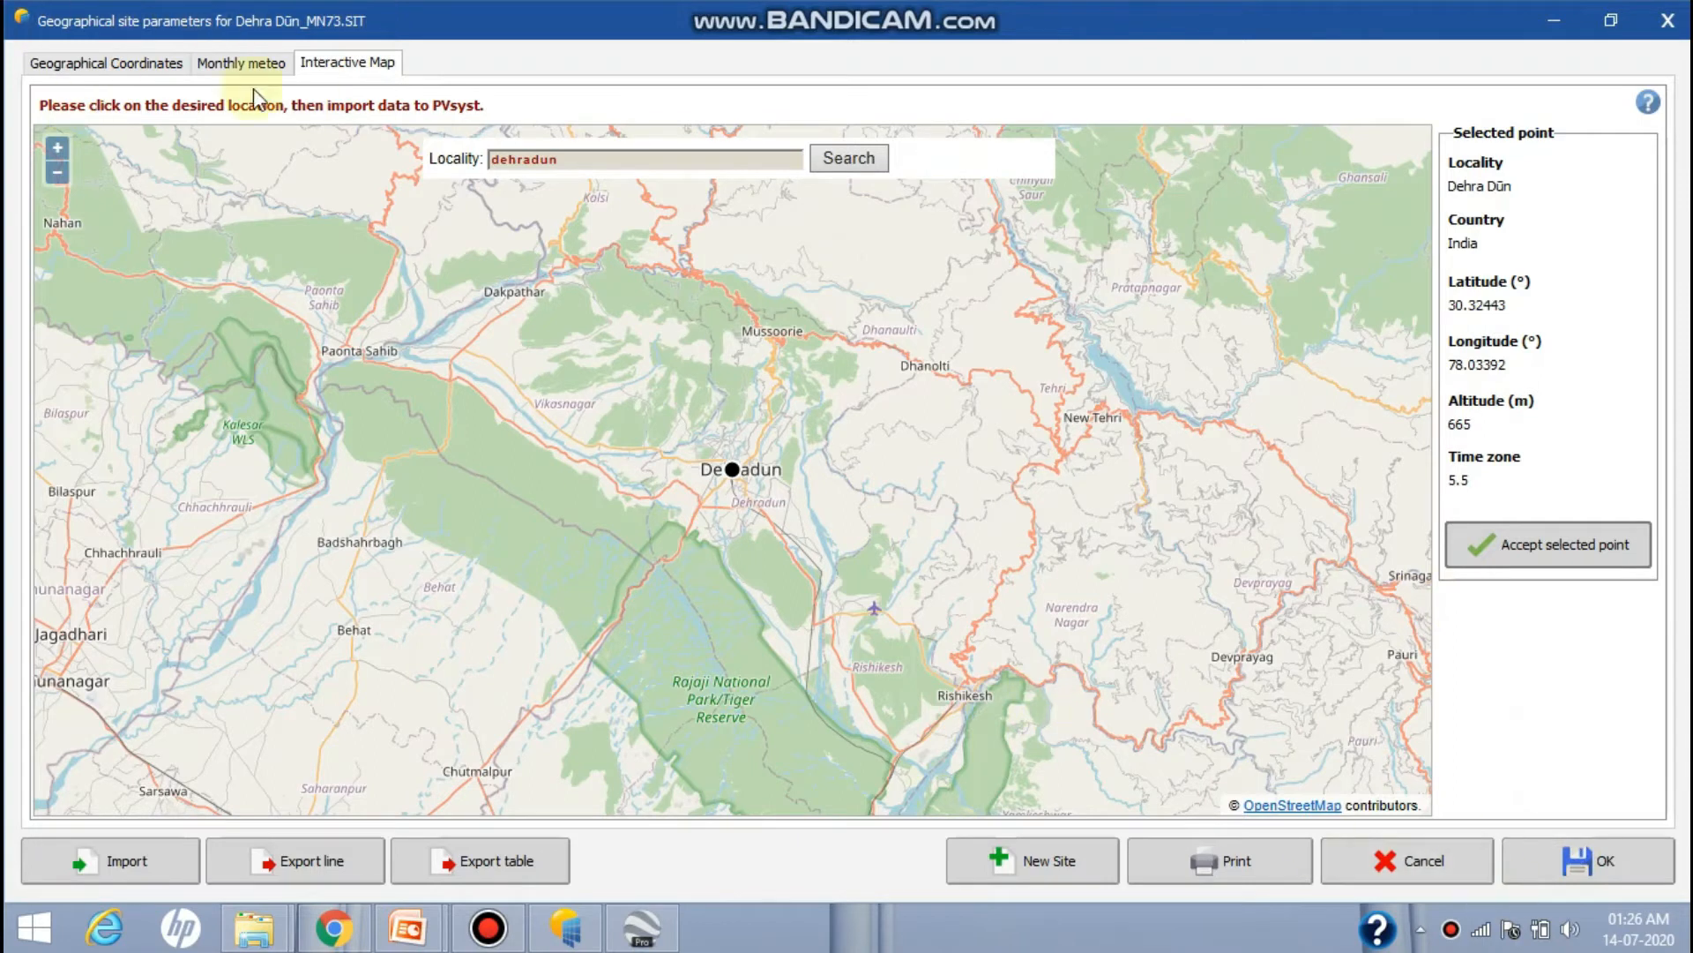
# Save the Dehra Dūn geographical site together with its imported meteo data
pyautogui.click(1581, 862)
pyautogui.click(953, 565)
pyautogui.click(1063, 559)
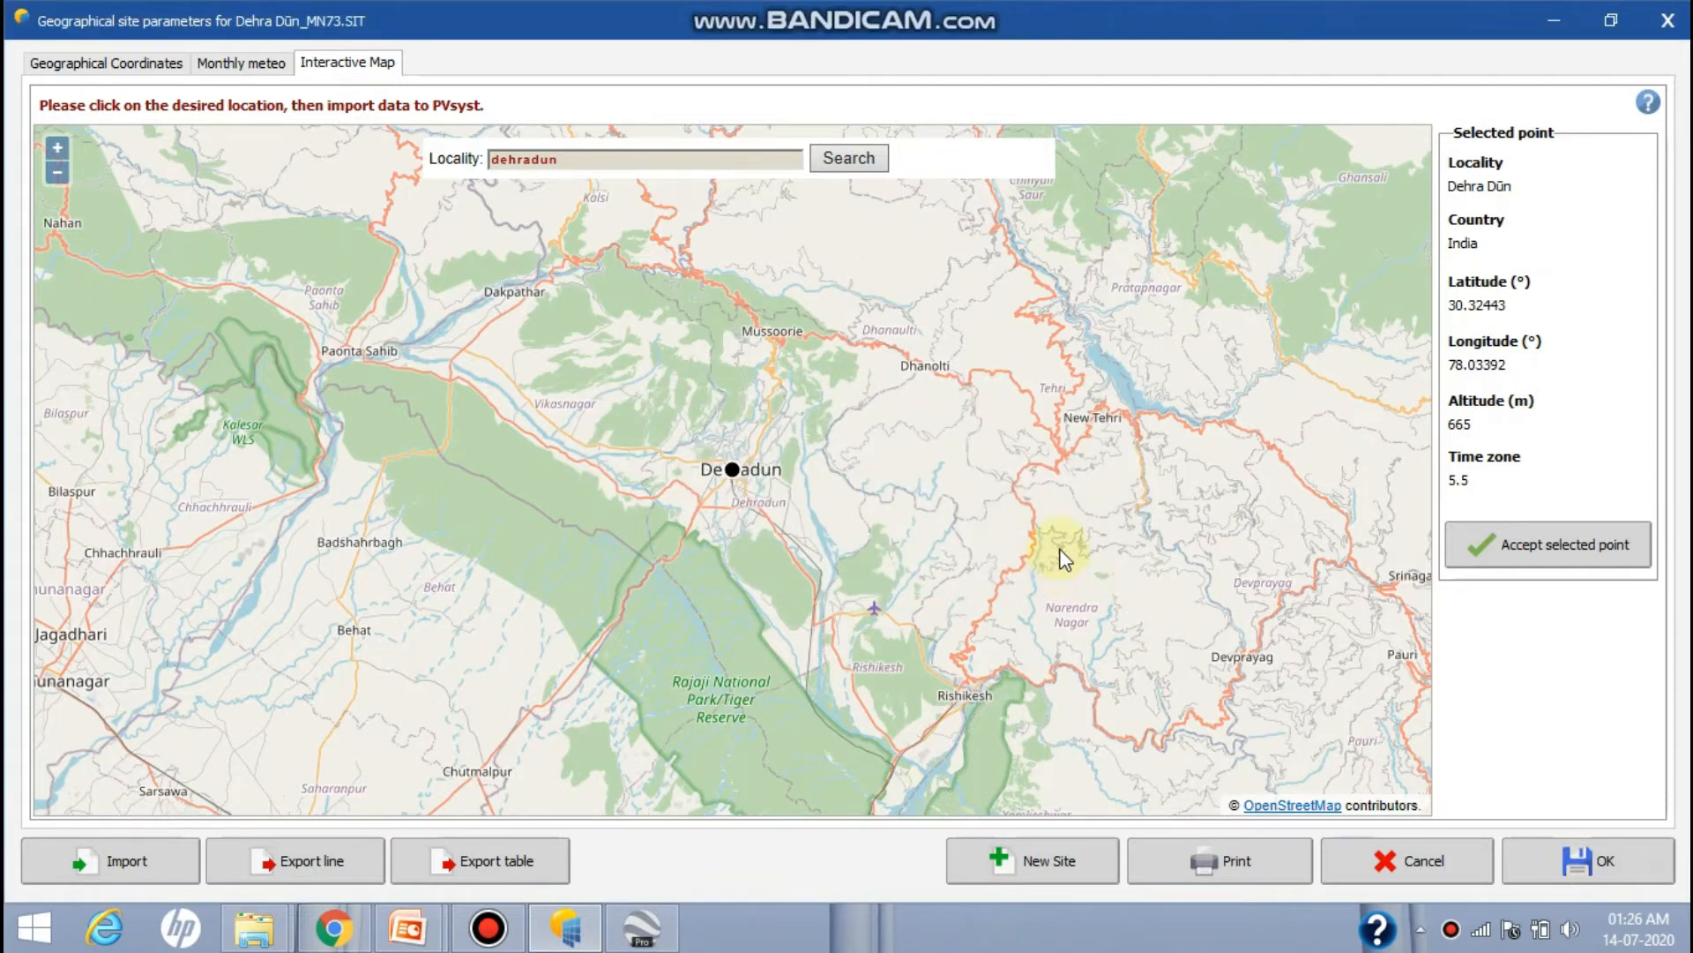
pyautogui.click(752, 594)
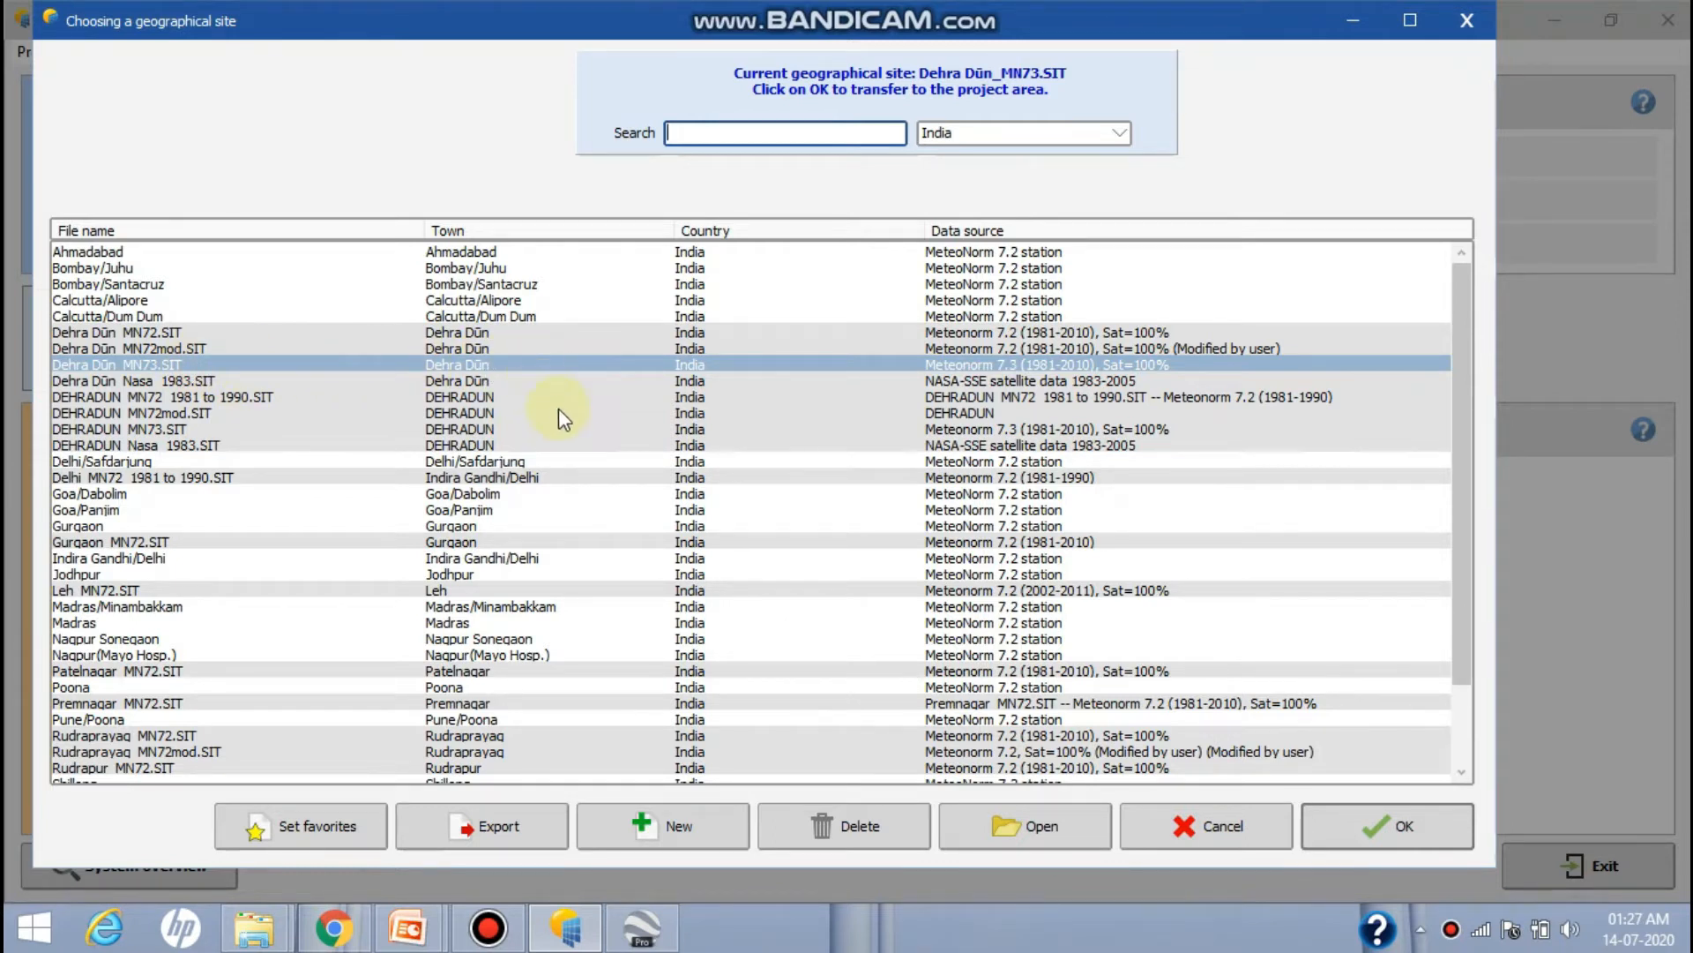
# Choose Dehra Dūn_MN73.SIT as the project's geographical site and save the project under the file name Dehra D_n_Project
pyautogui.click(507, 379)
pyautogui.click(507, 363)
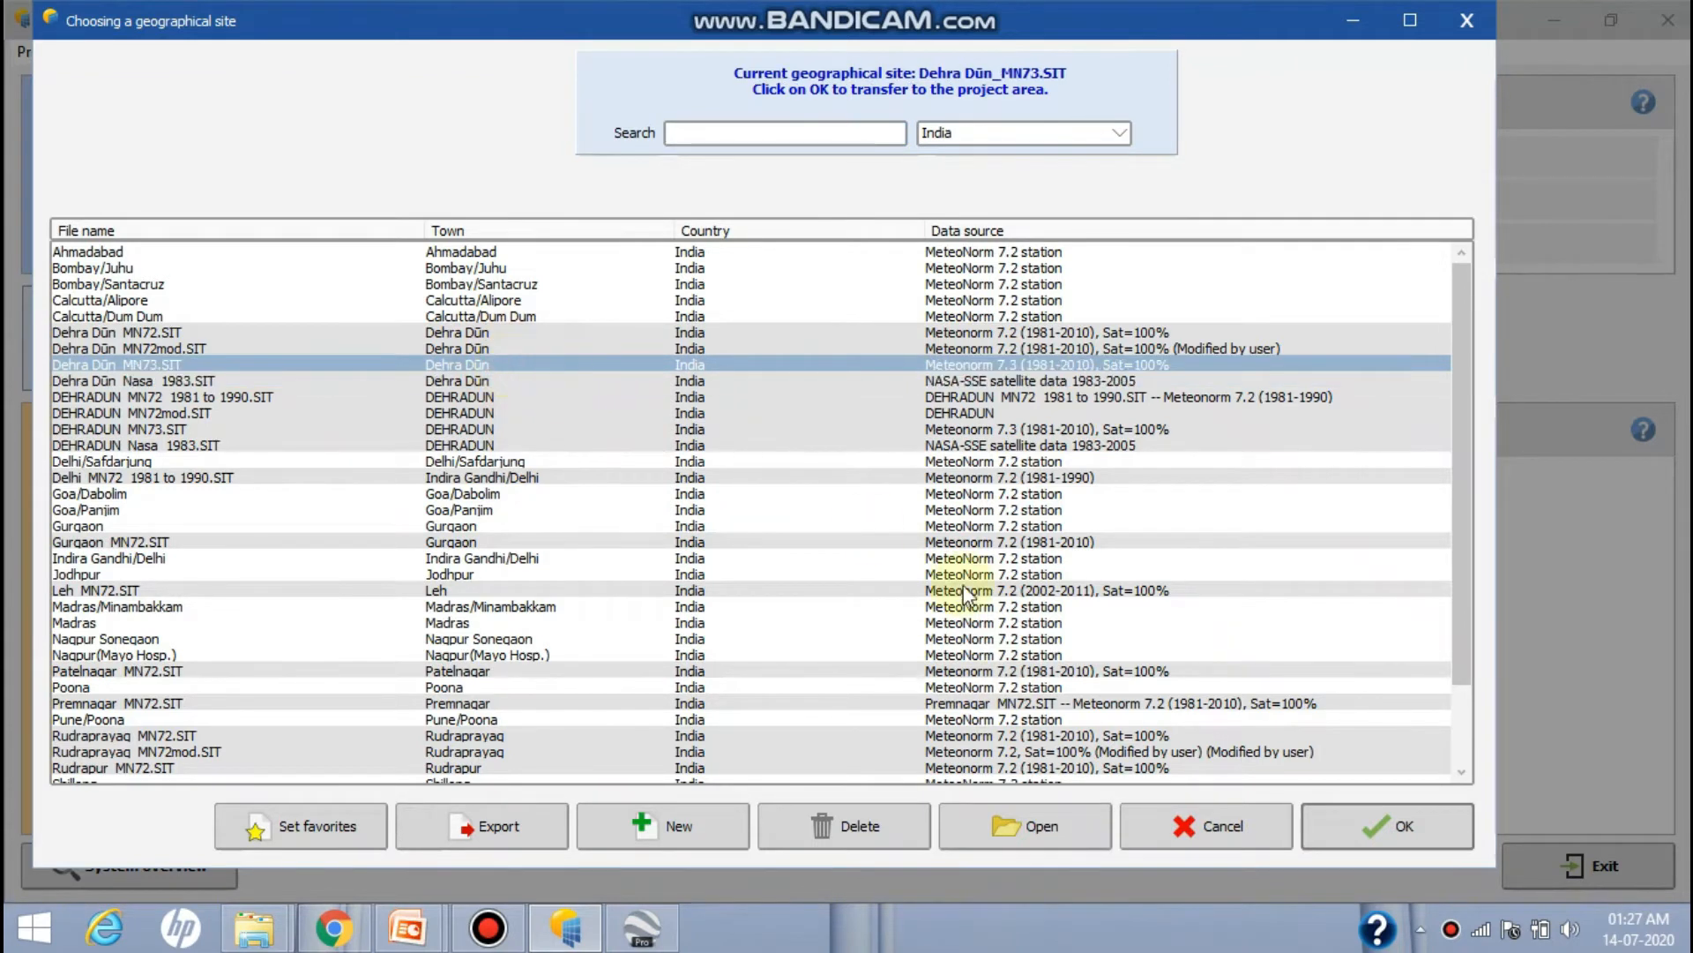
pyautogui.click(1410, 829)
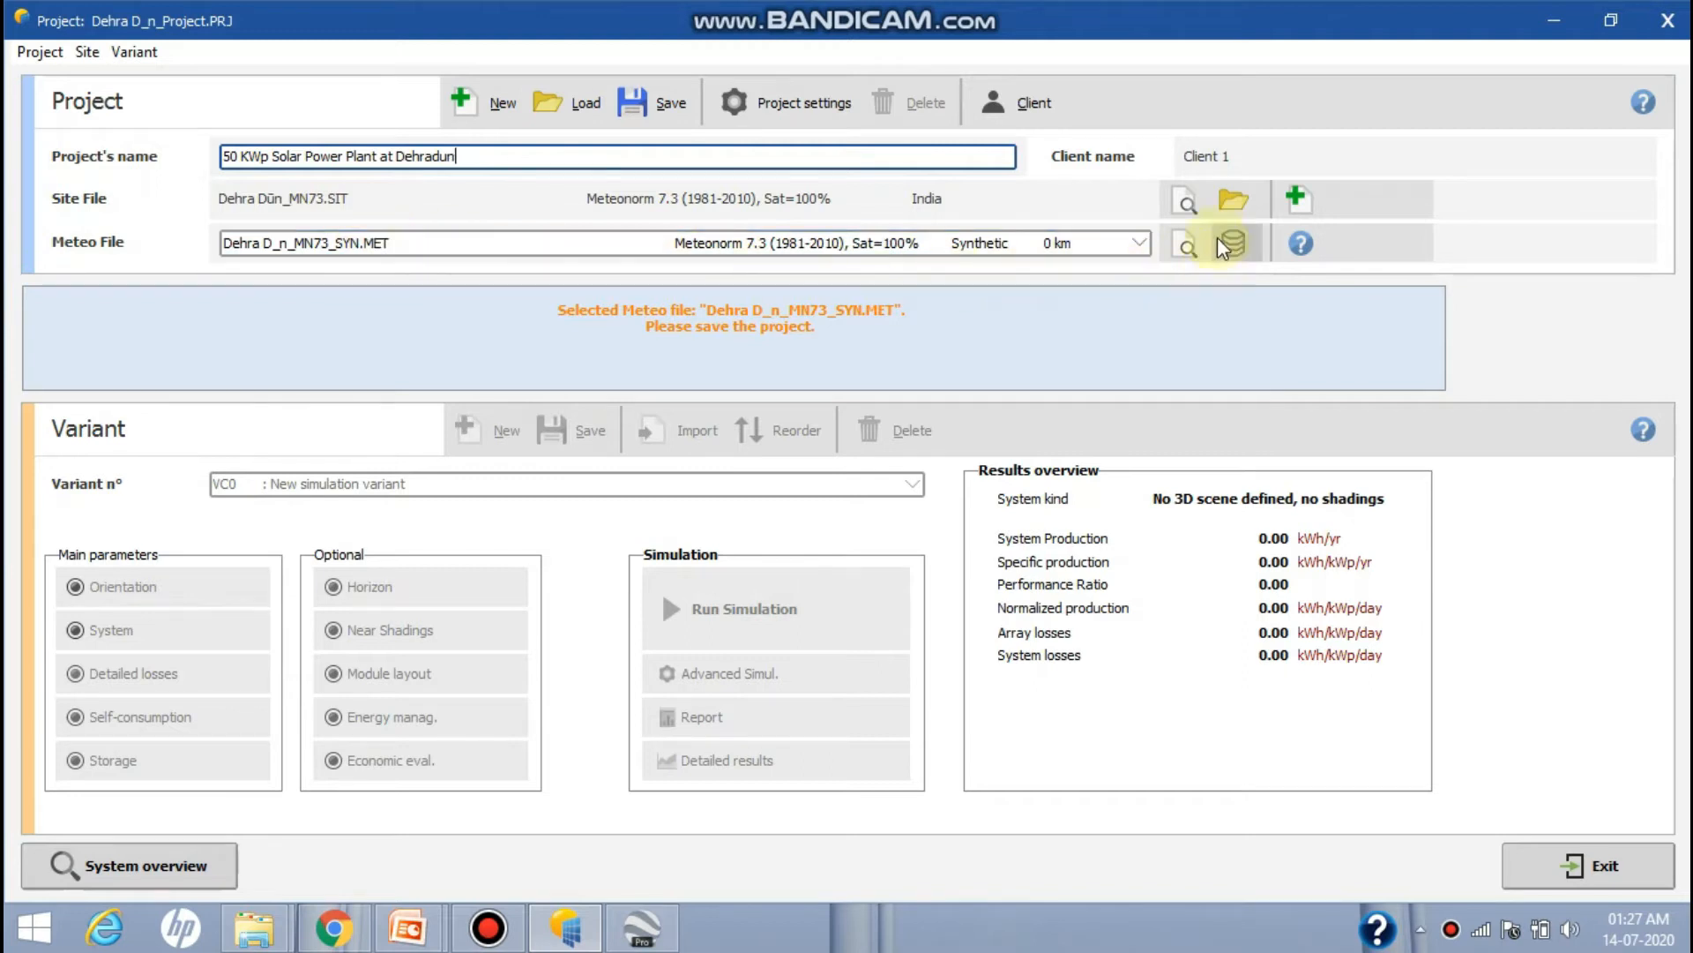
pyautogui.click(628, 105)
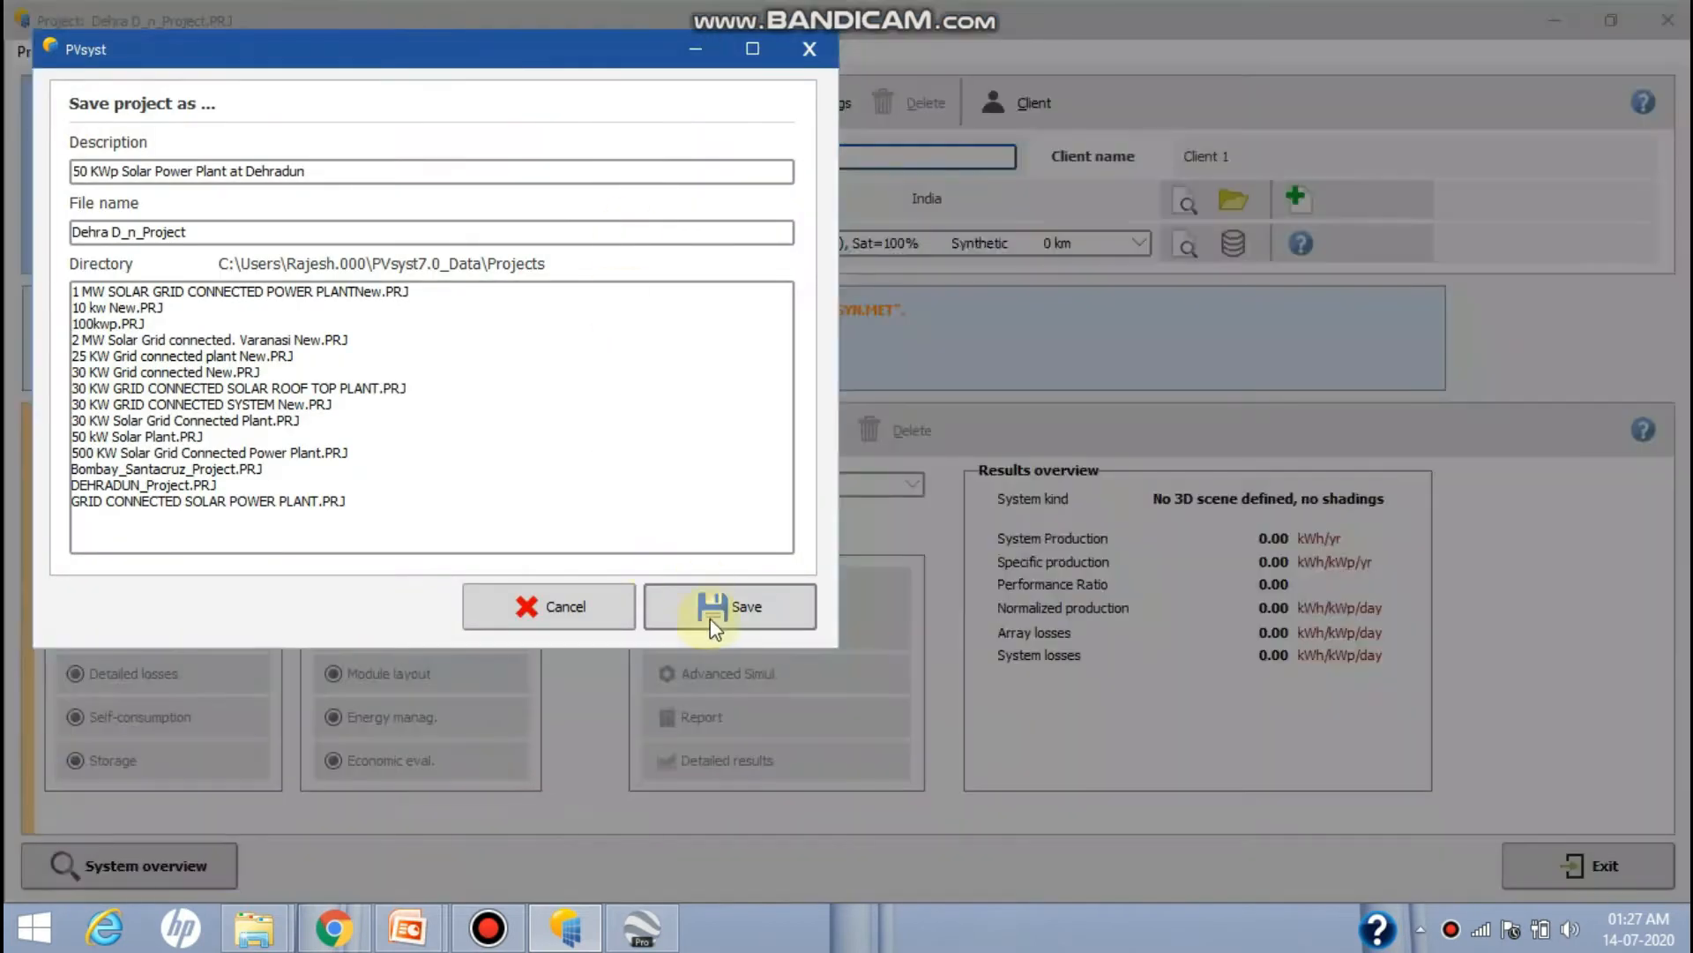
pyautogui.click(711, 622)
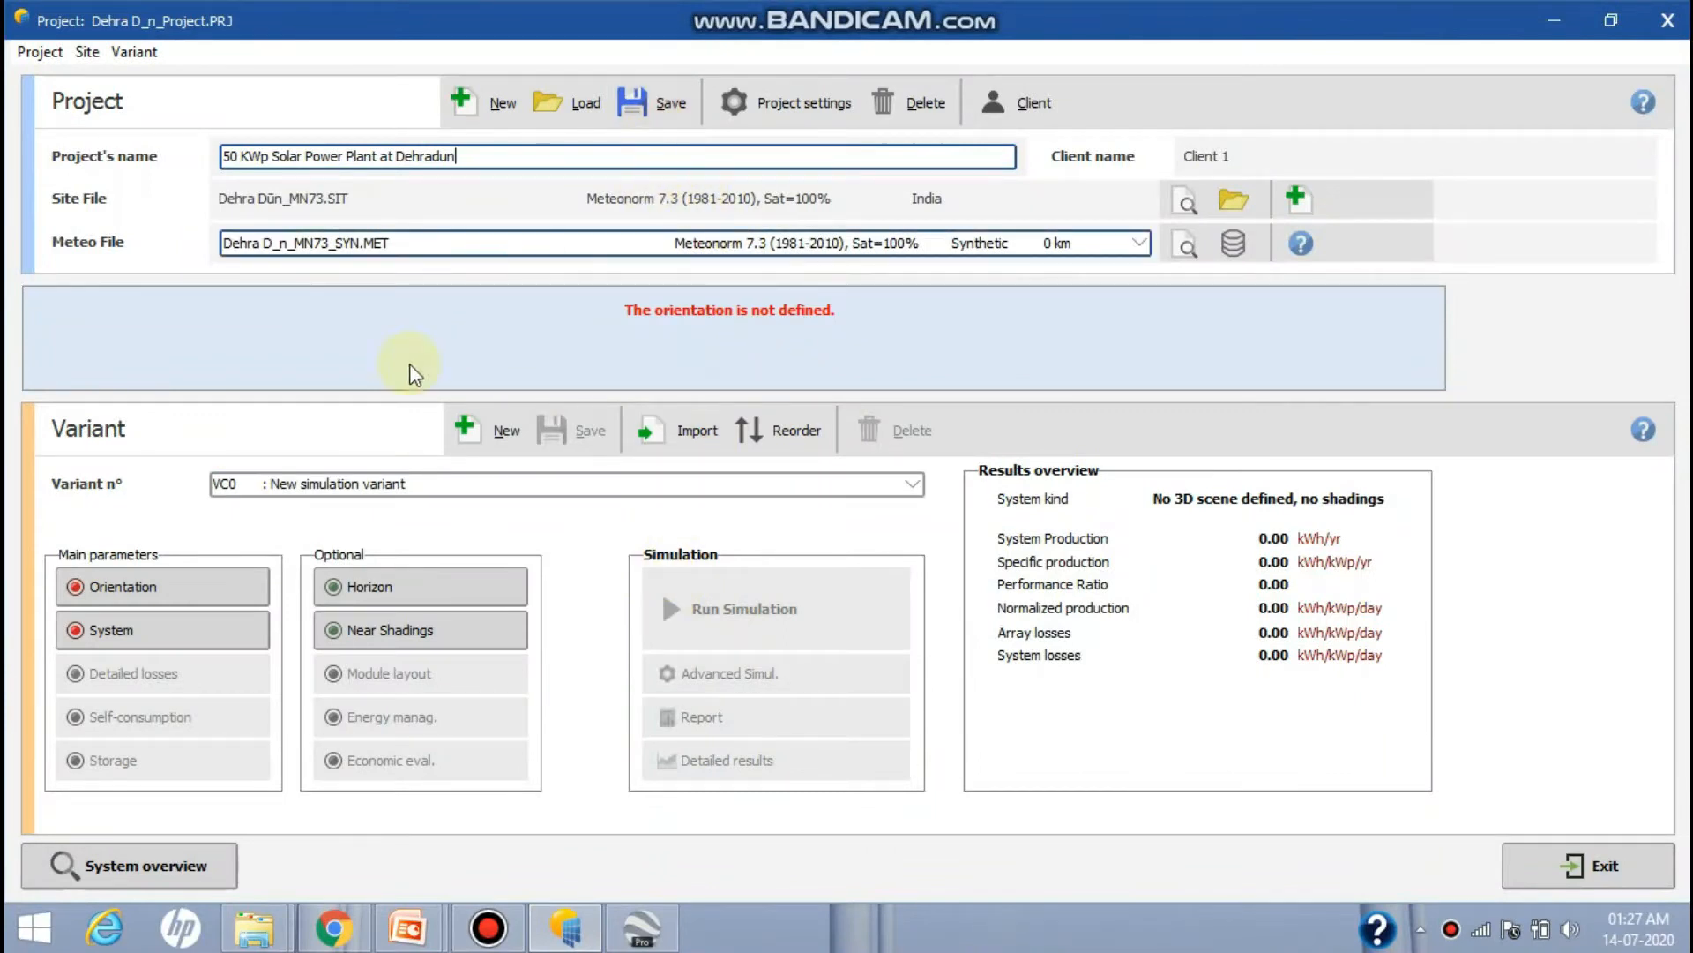
# Open and maximize the variant's orientation settings, and review the field types, keeping Fixed Tilted Plane
pyautogui.click(119, 596)
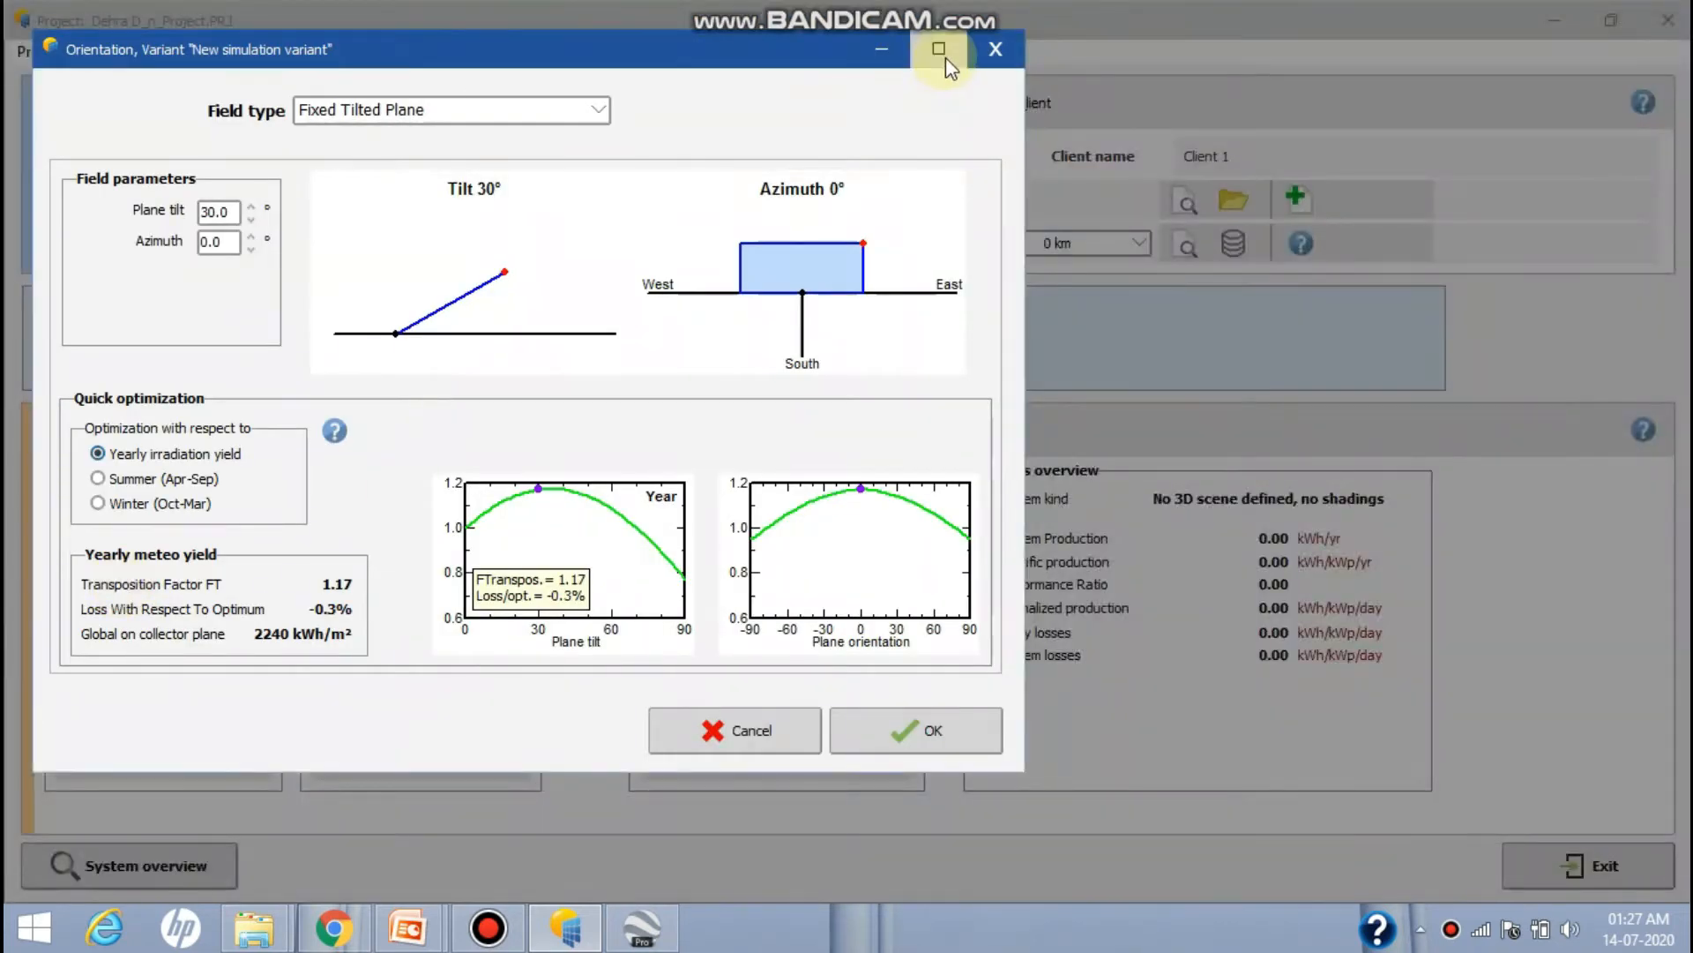
pyautogui.click(941, 51)
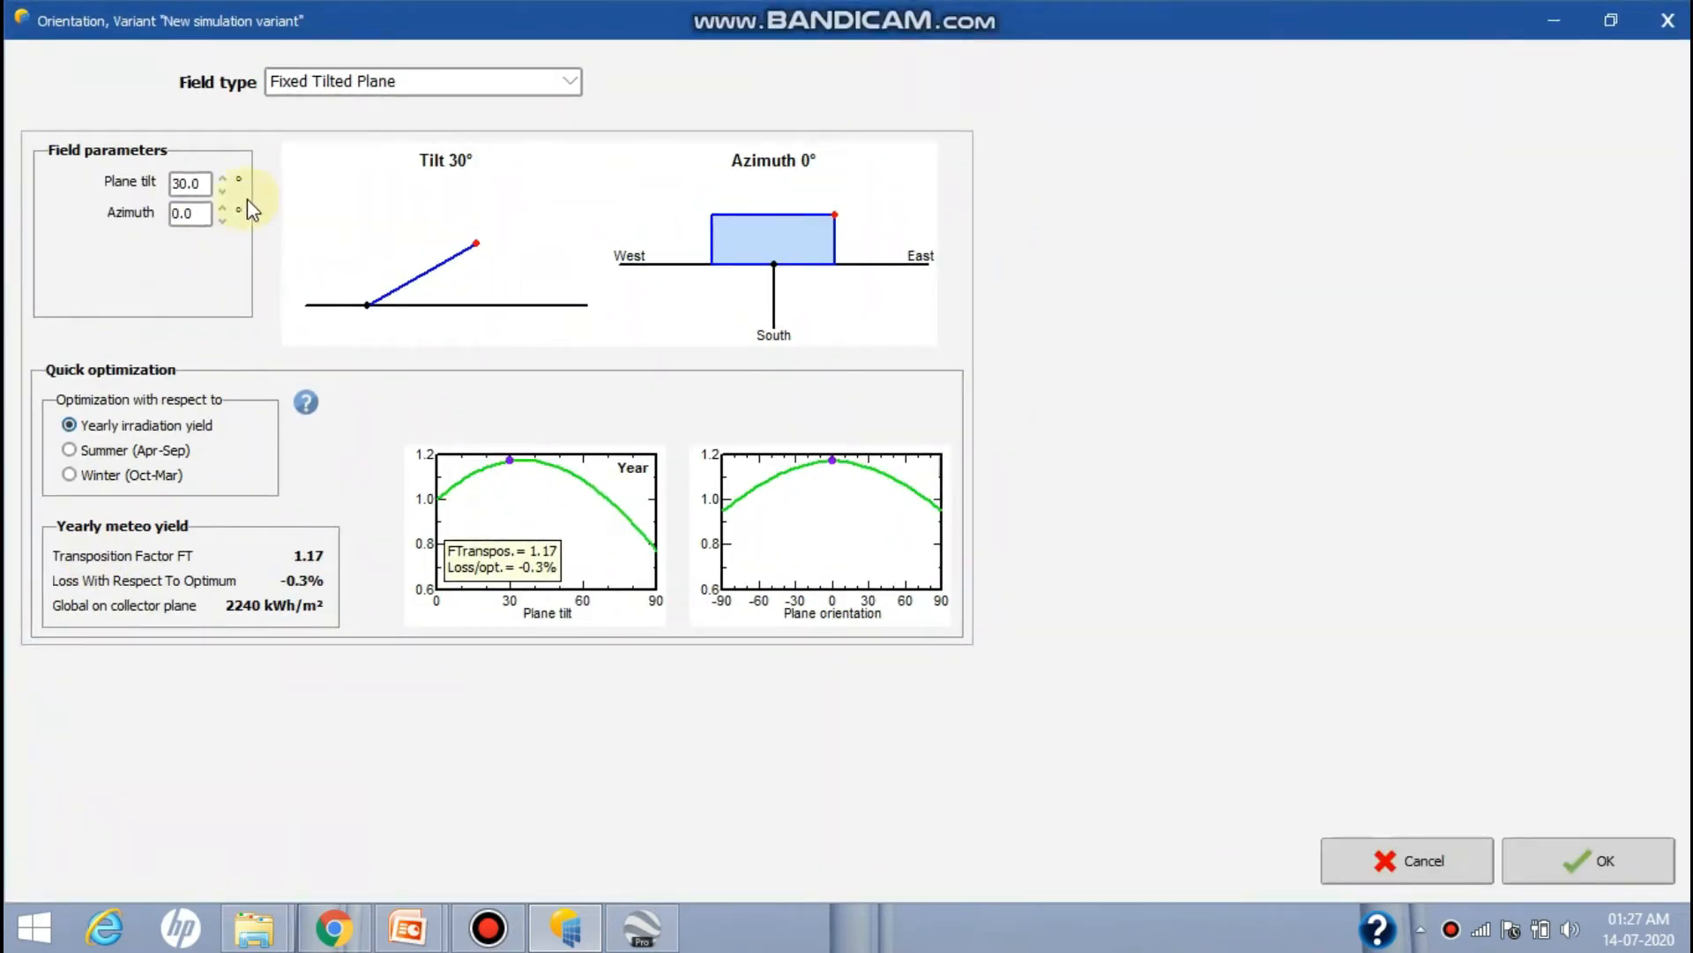
pyautogui.click(518, 82)
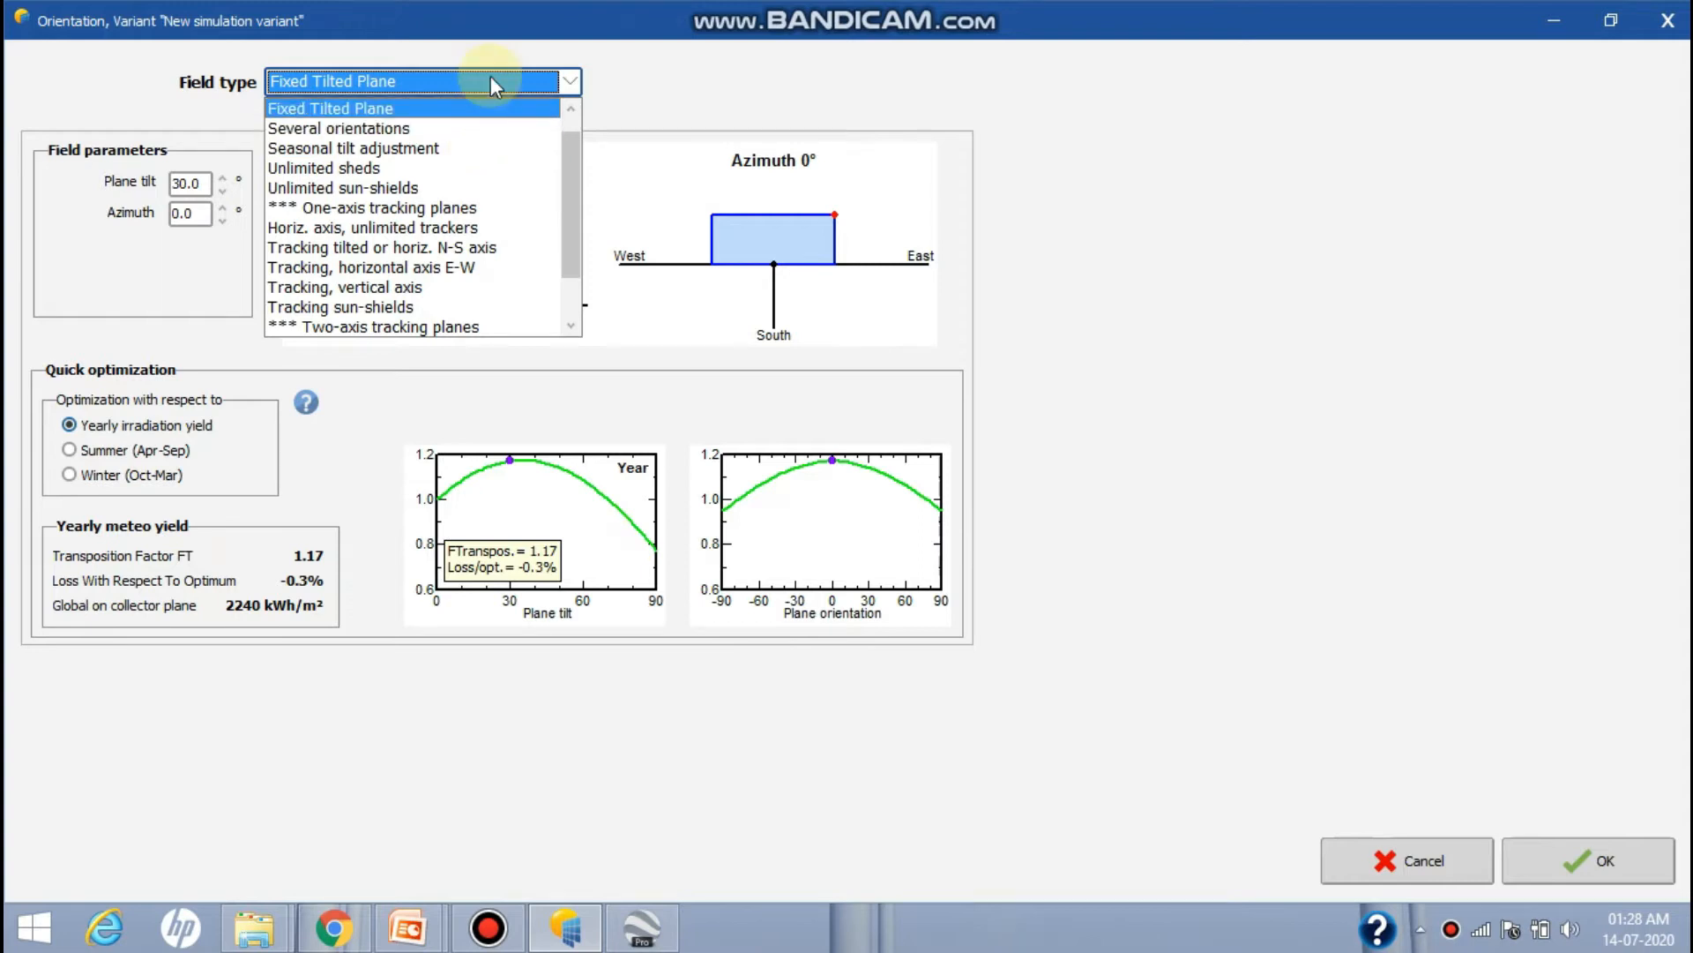
pyautogui.click(490, 80)
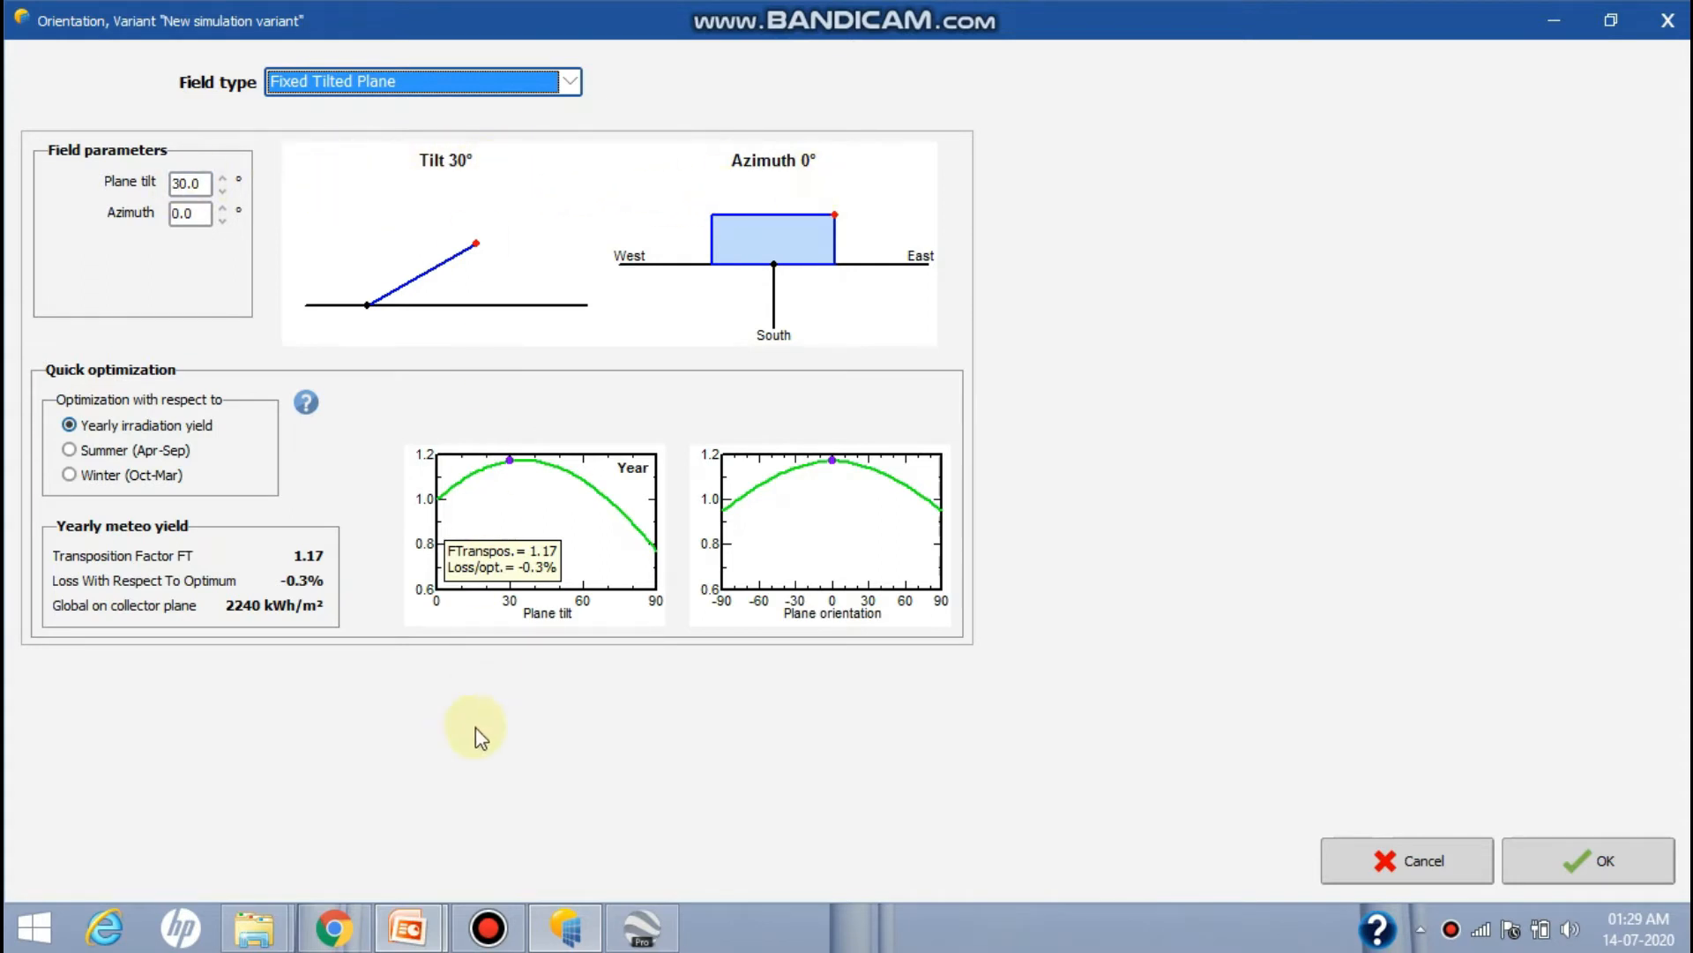
# Switch to the open PowerPoint presentation
pyautogui.moveTo(407, 926)
pyautogui.click(515, 785)
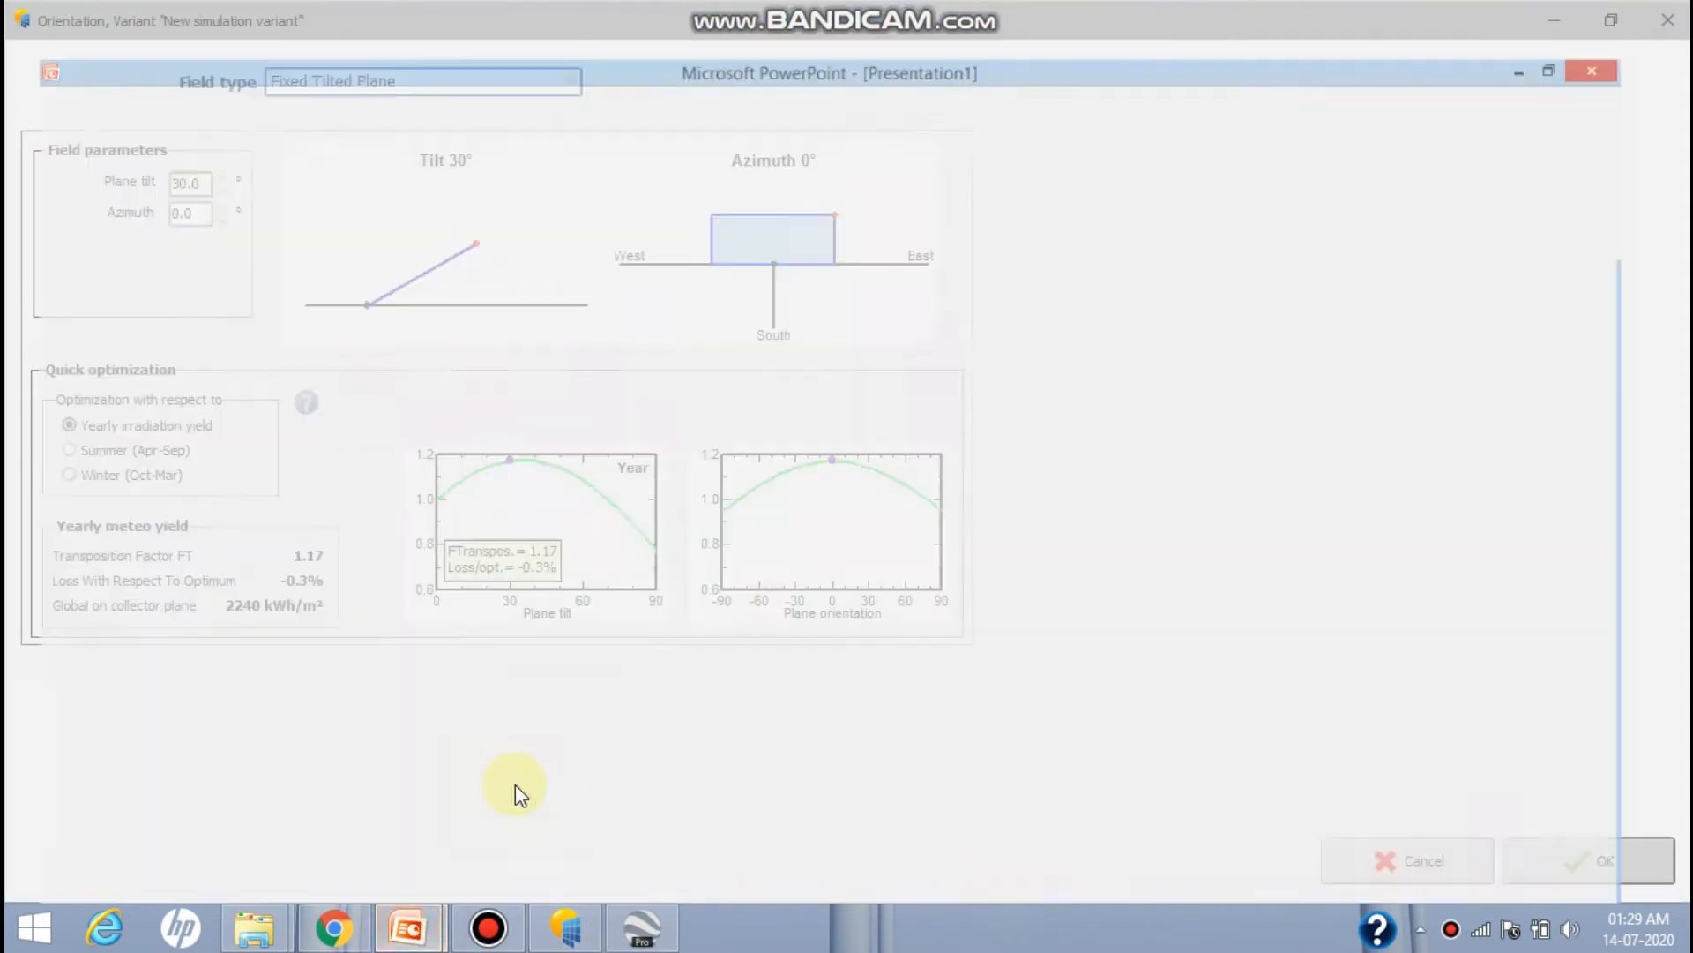
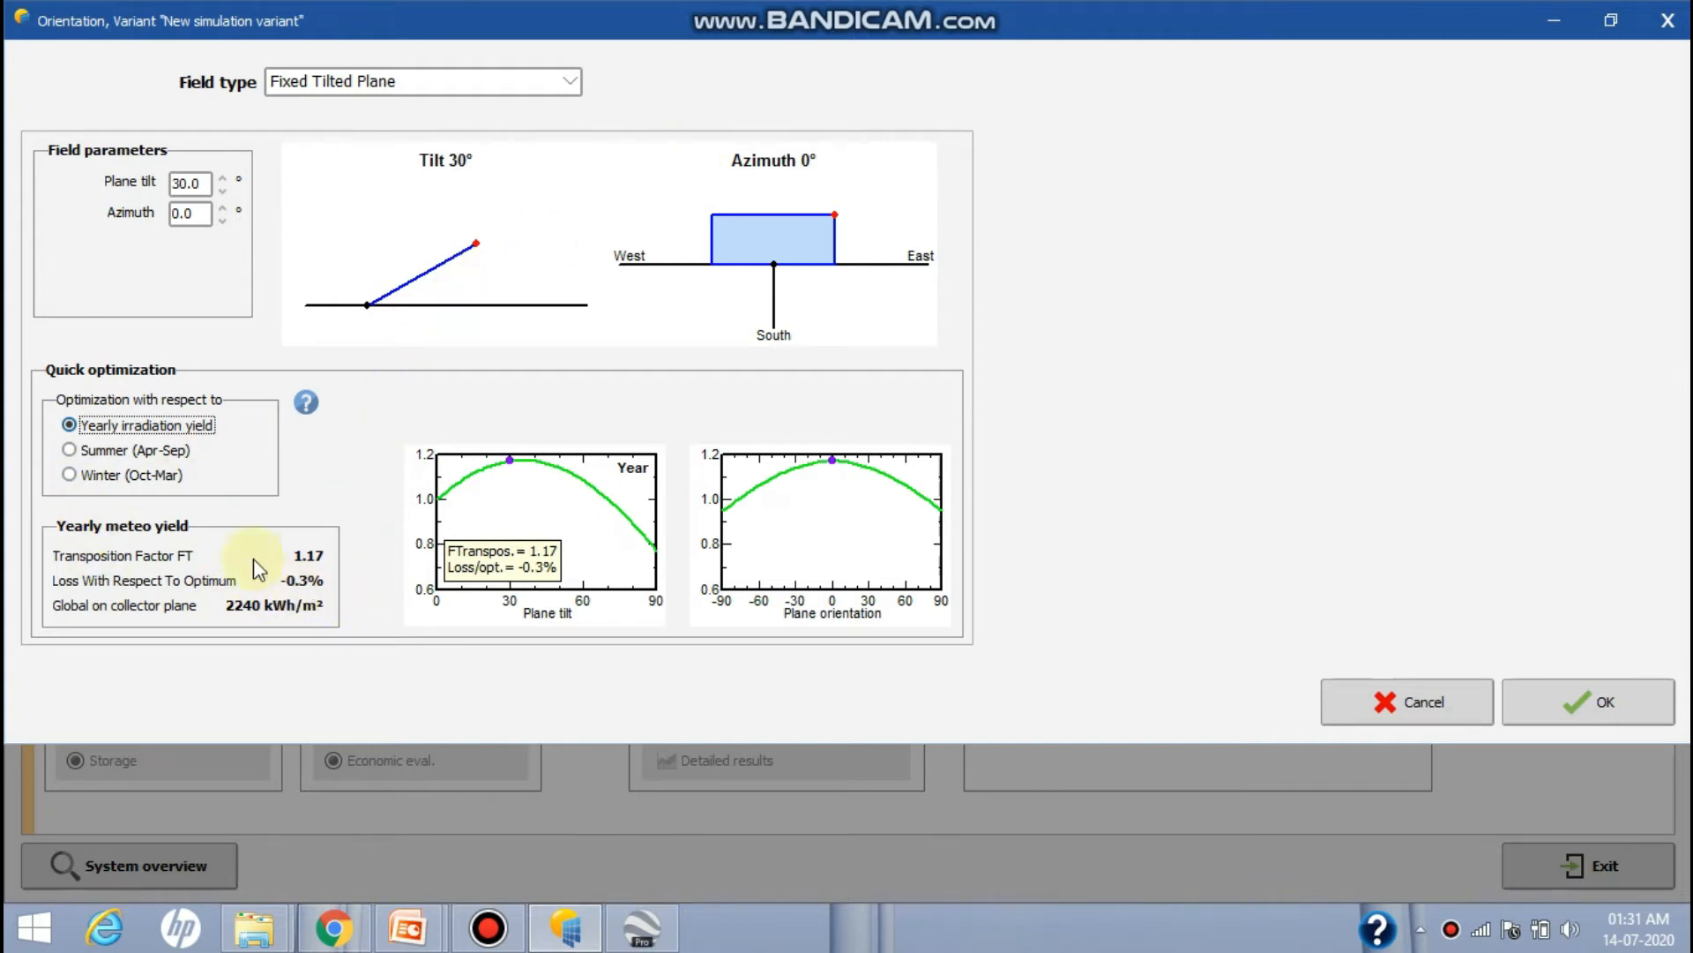
# Set the quick optimization to Summer (Apr-Sep) and lower the plane tilt to 19°
pyautogui.click(88, 451)
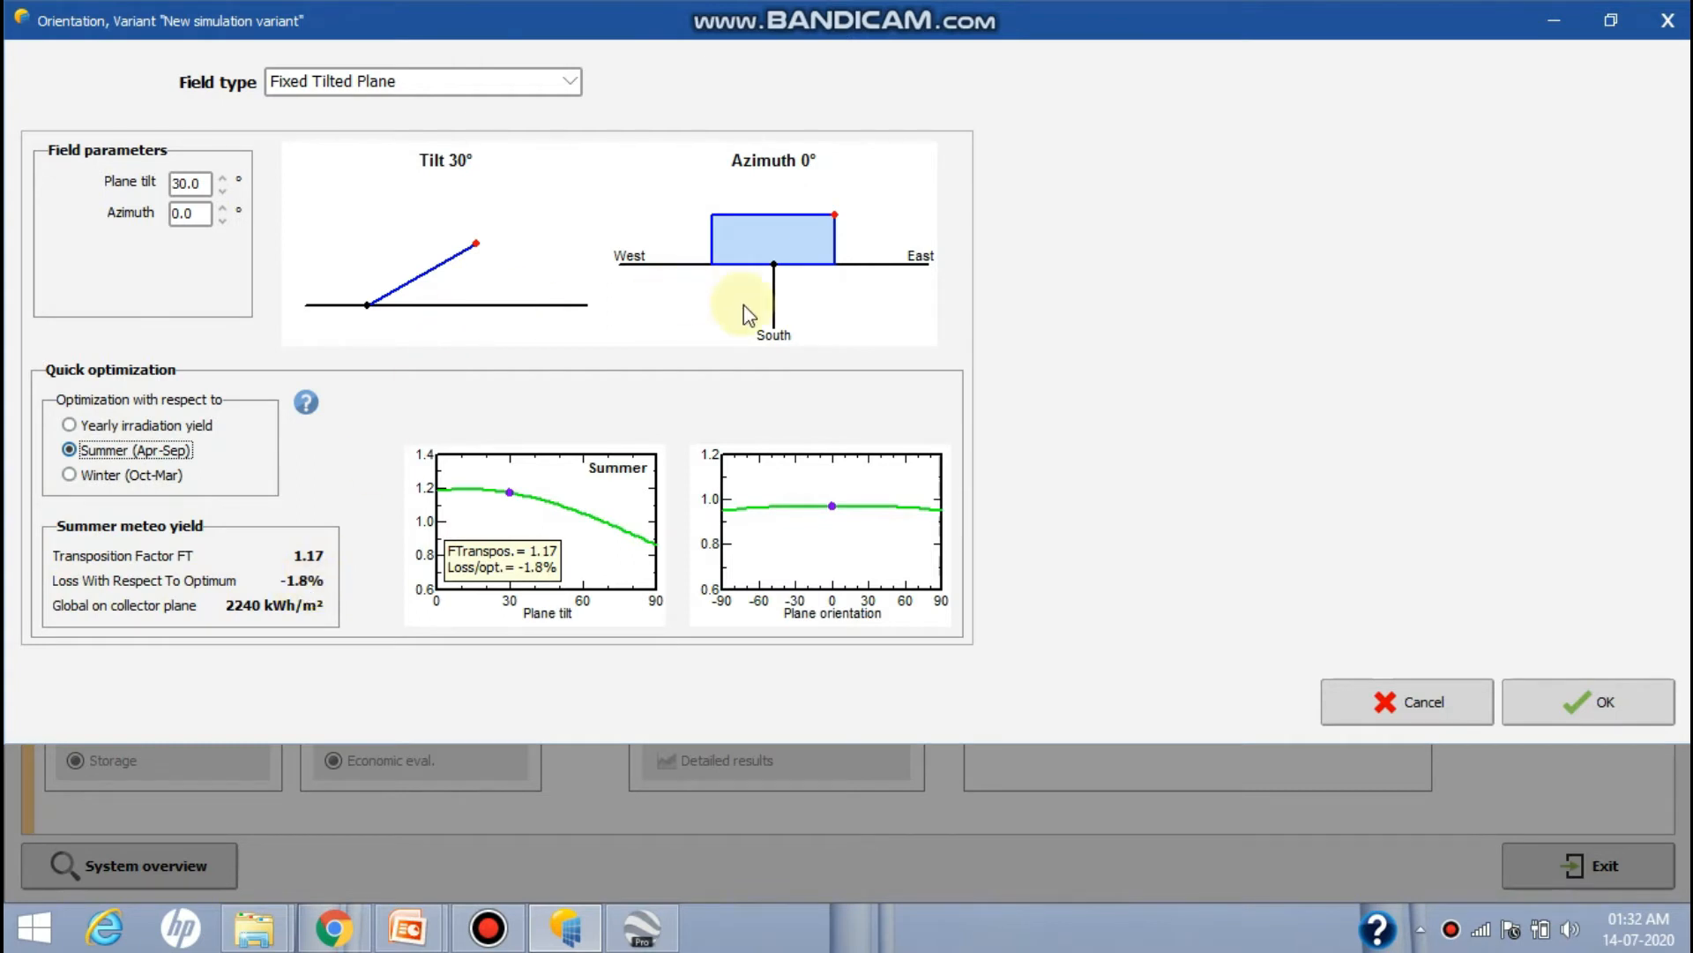
pyautogui.click(221, 191)
pyautogui.click(221, 191)
pyautogui.click(221, 191)
pyautogui.click(222, 191)
pyautogui.click(221, 191)
pyautogui.click(221, 191)
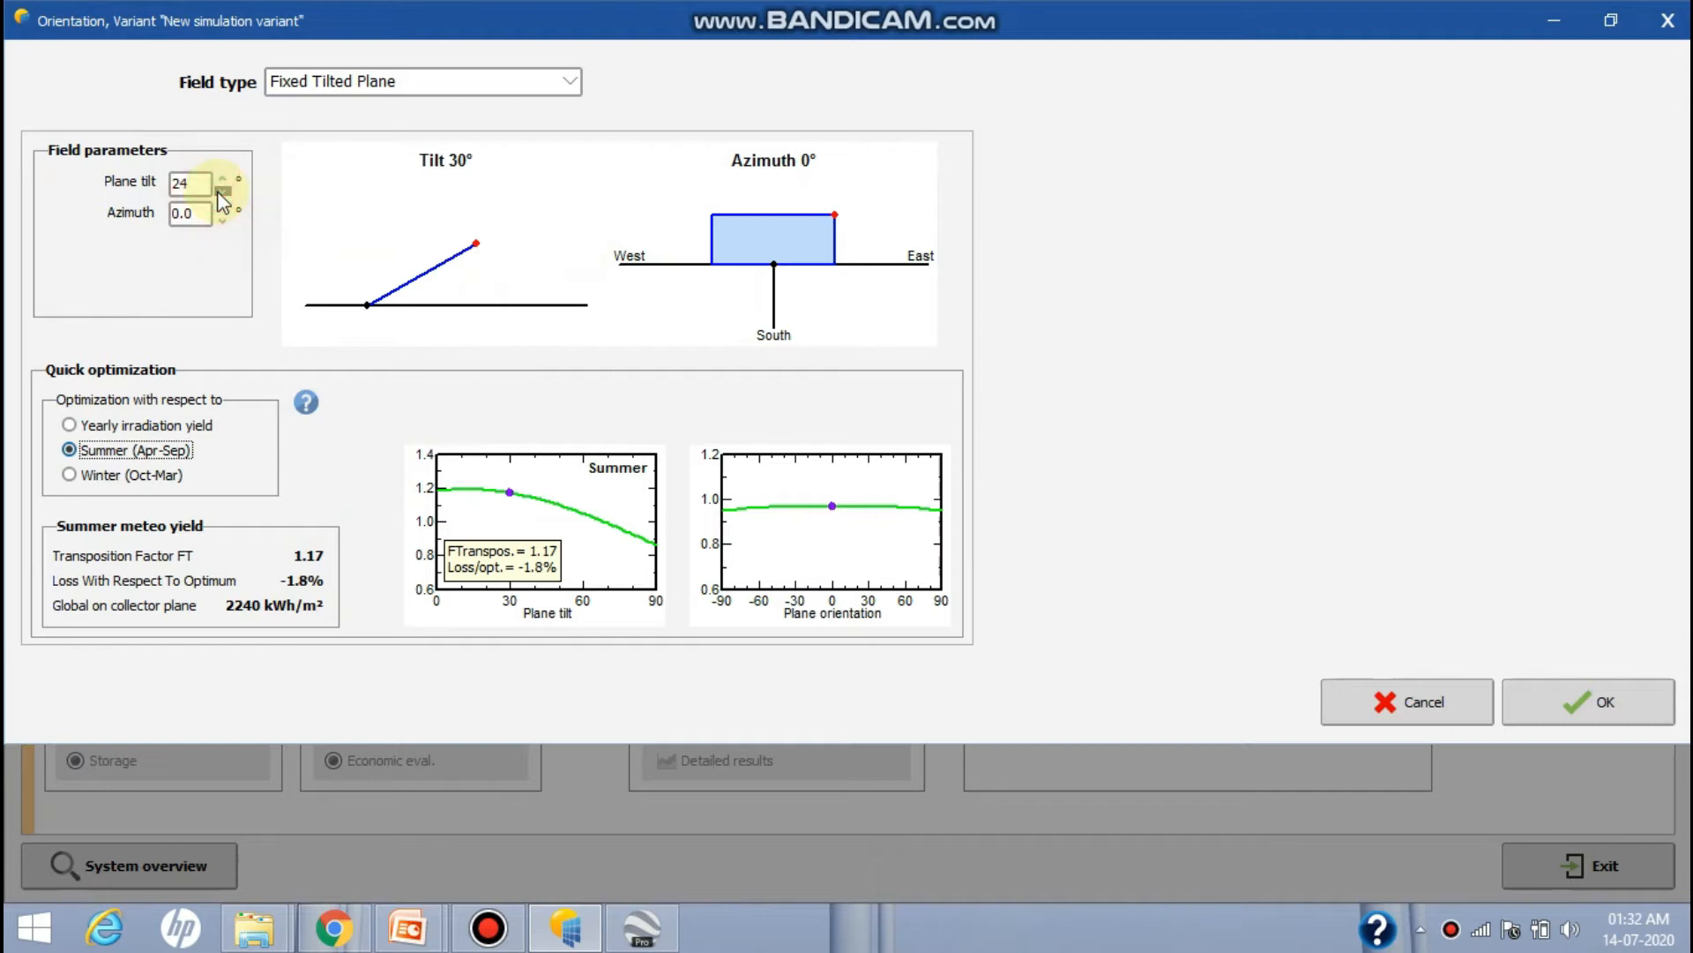
pyautogui.click(221, 191)
pyautogui.click(222, 190)
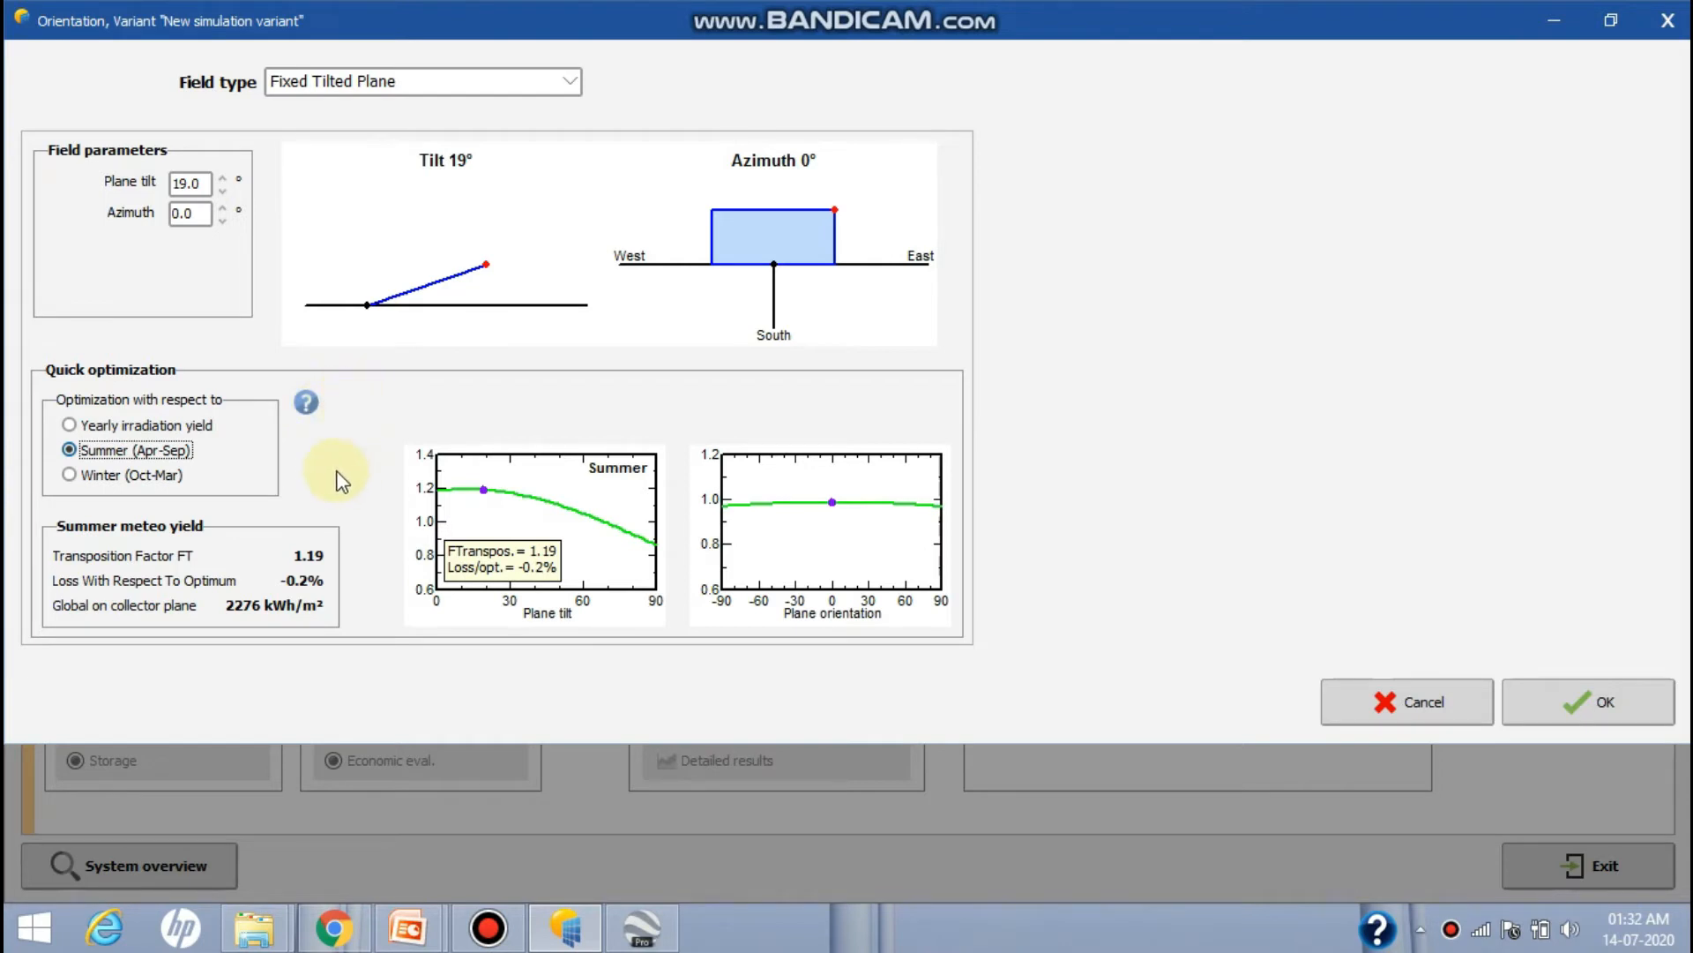
# Set the quick optimization to Winter (Oct-Mar) and raise the plane tilt to 49°
pyautogui.click(157, 477)
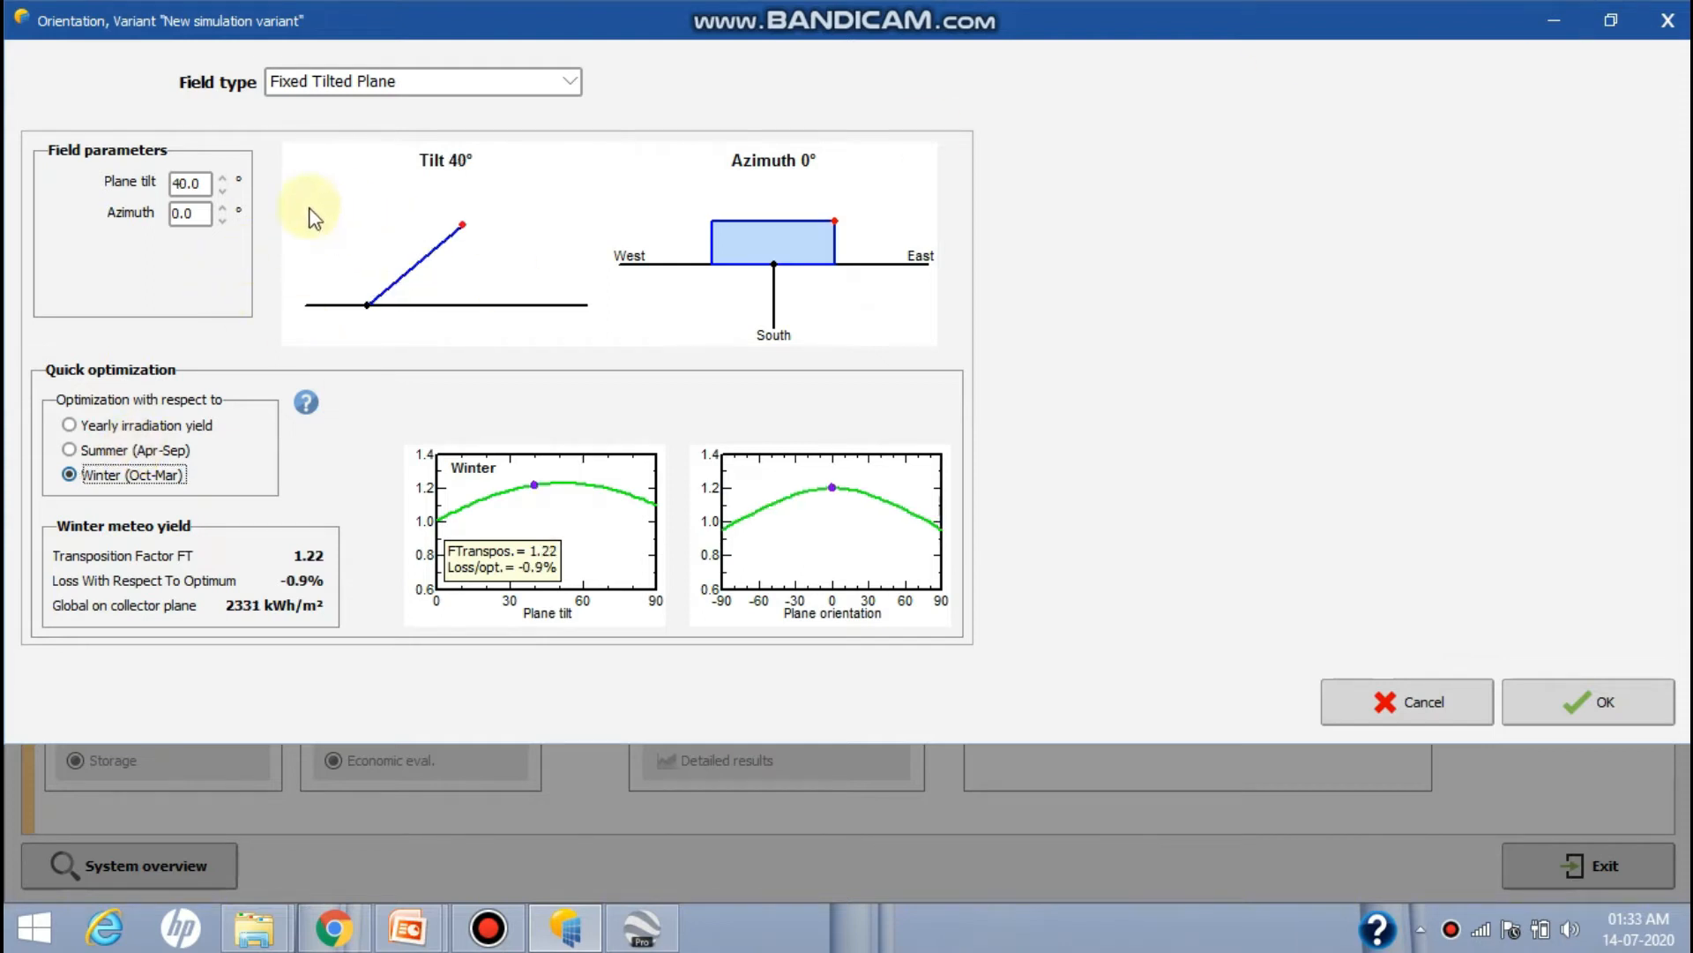
pyautogui.click(224, 191)
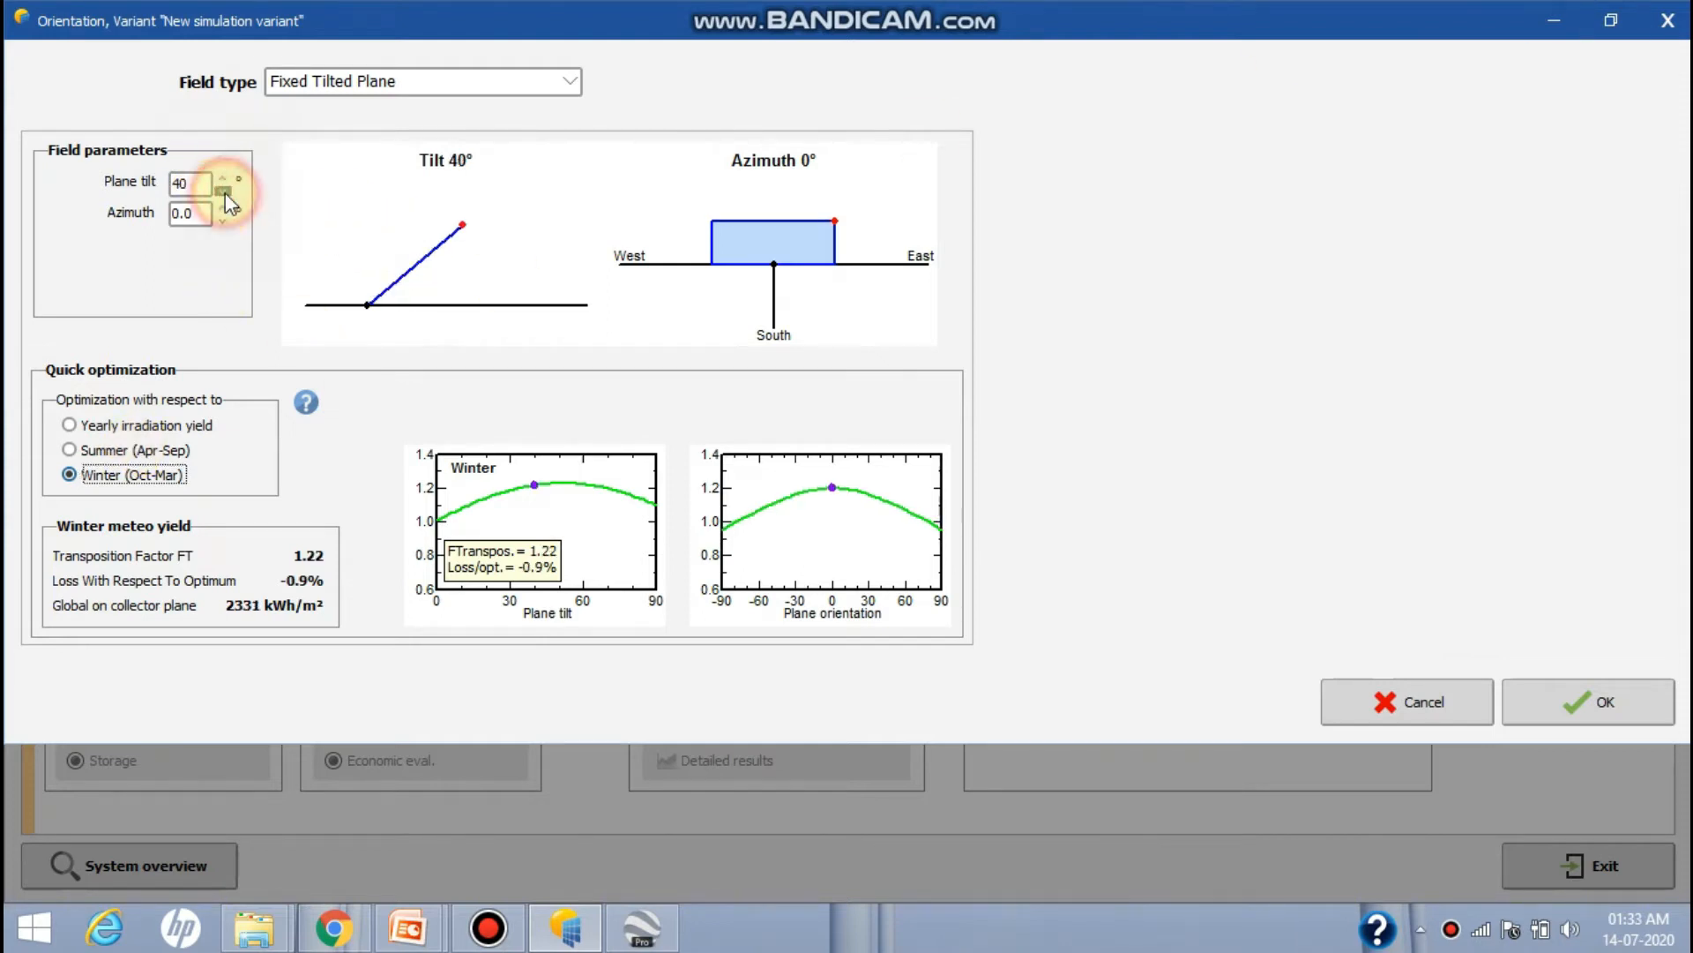
pyautogui.click(223, 178)
pyautogui.click(223, 179)
pyautogui.click(223, 178)
pyautogui.click(224, 178)
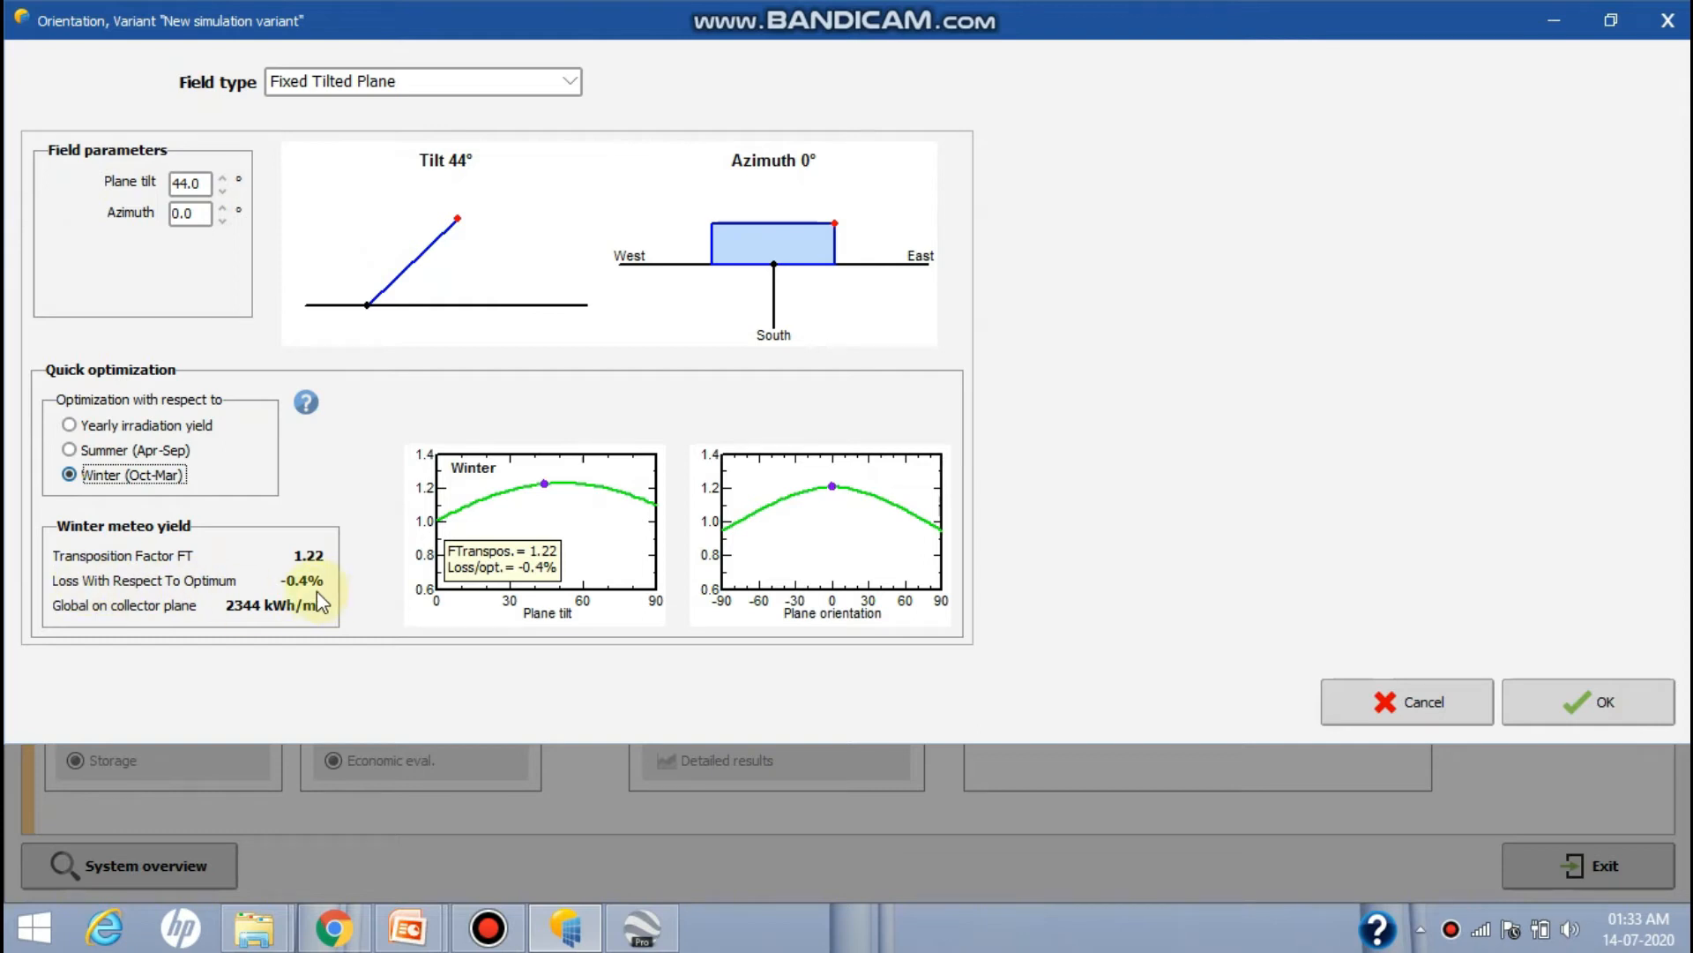
pyautogui.click(223, 179)
pyautogui.click(224, 179)
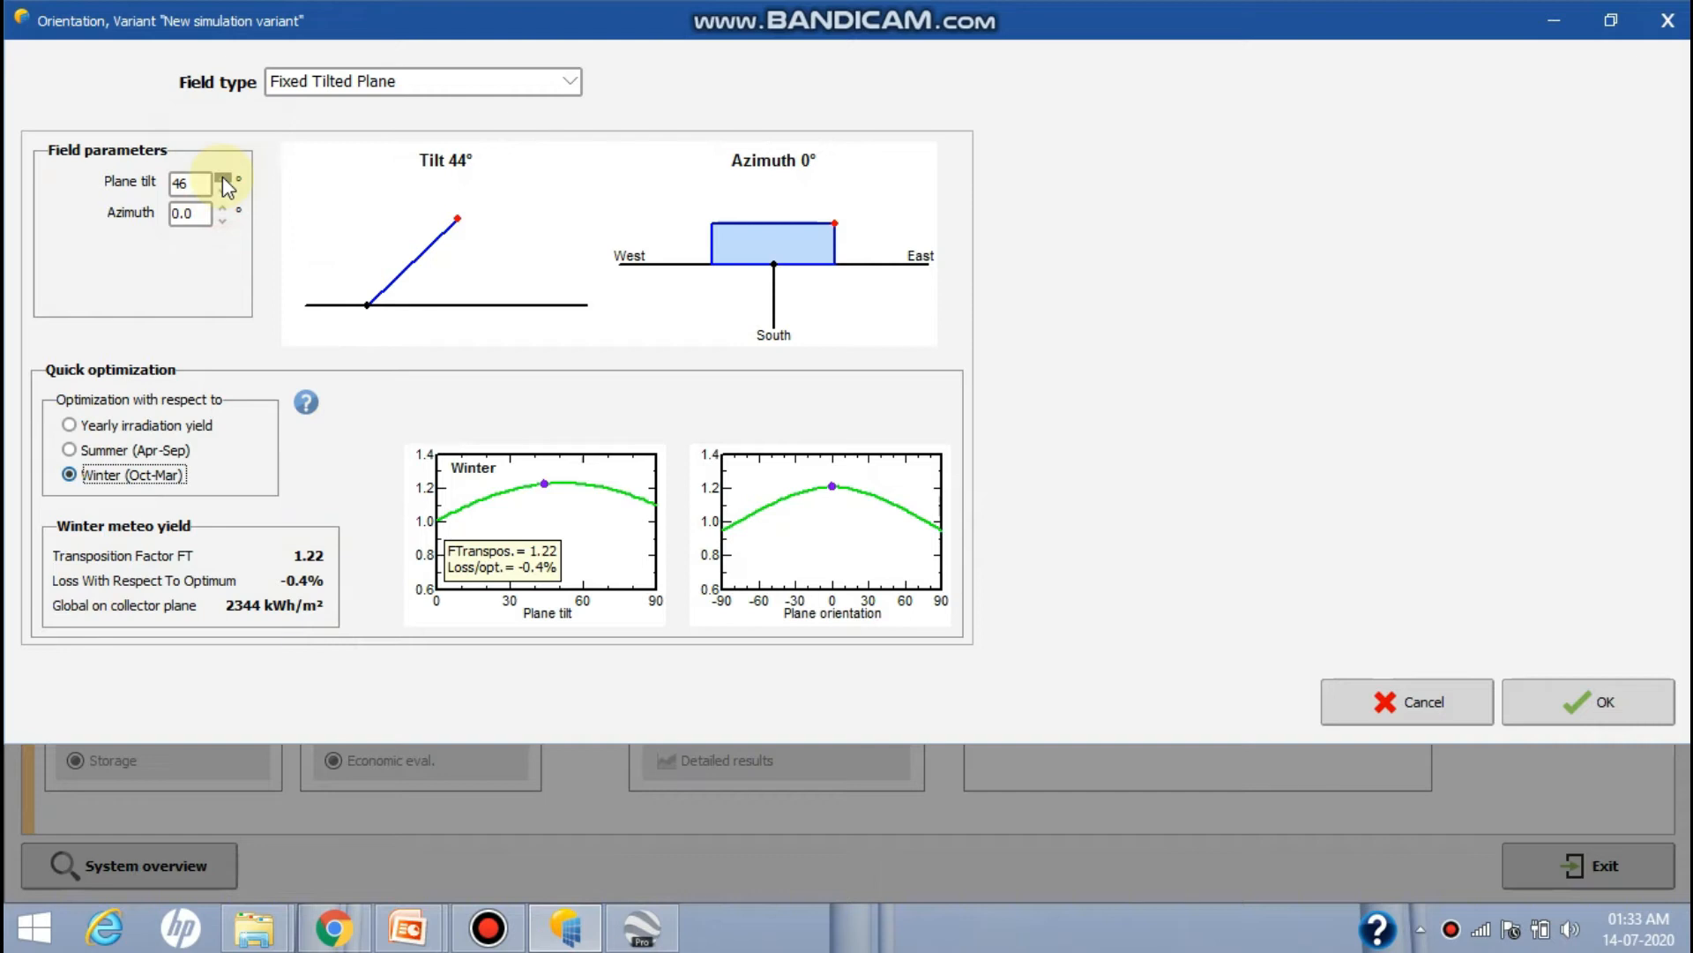
pyautogui.click(224, 179)
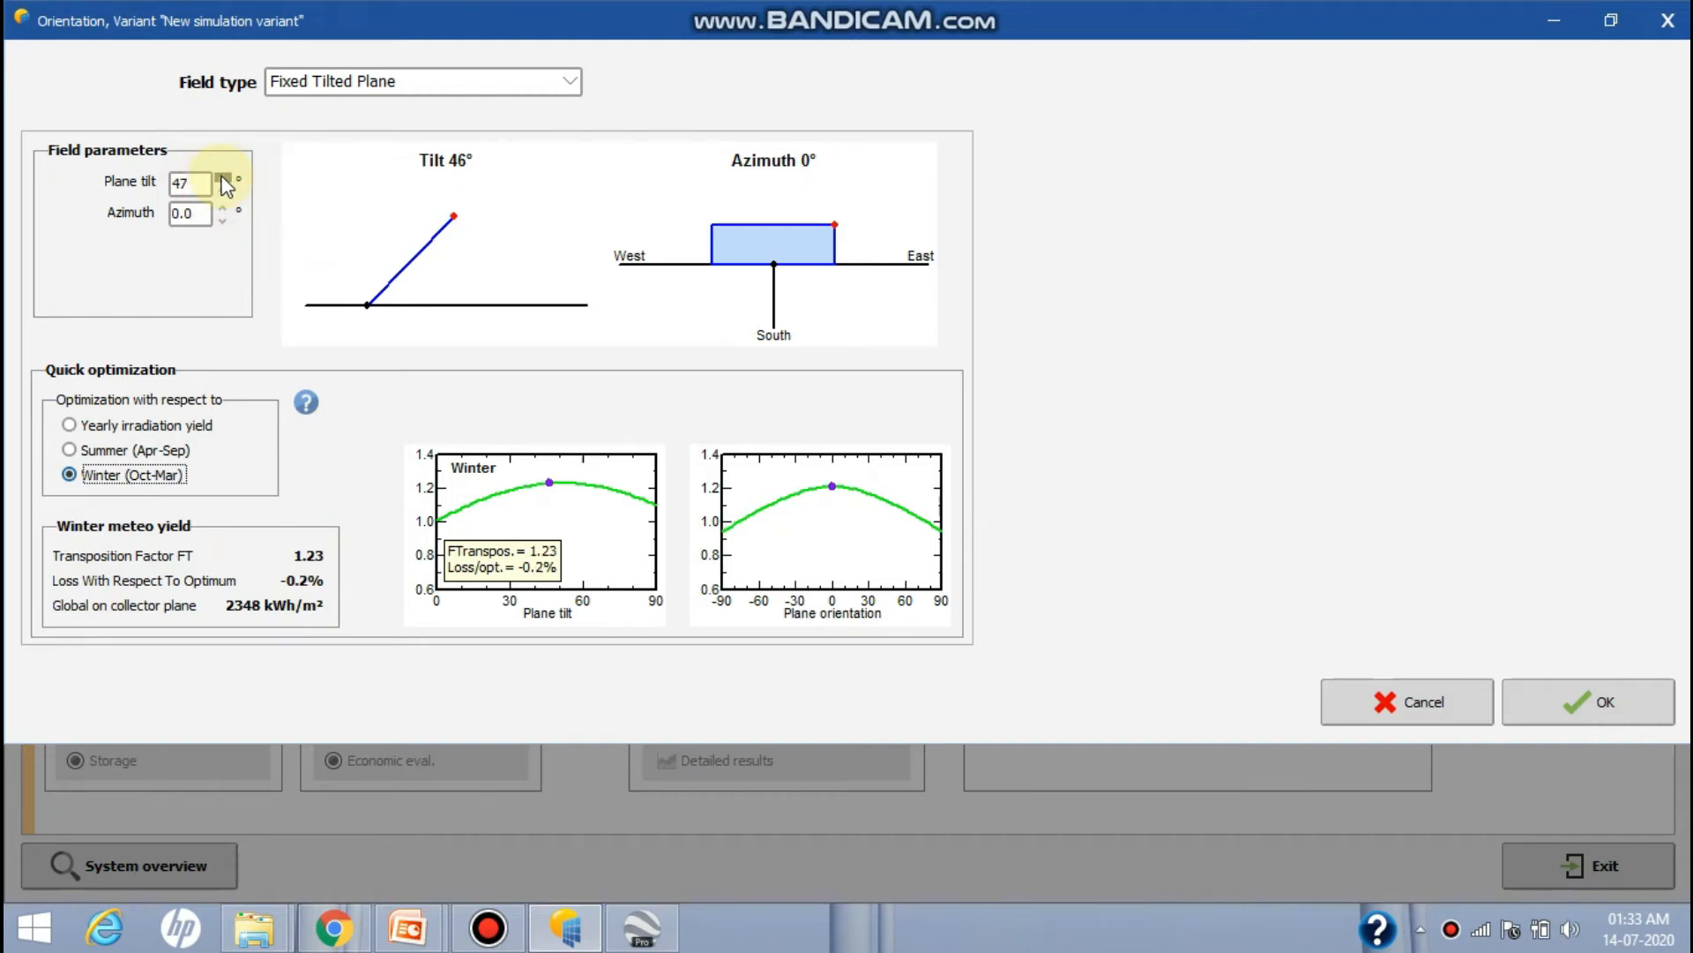
pyautogui.click(223, 179)
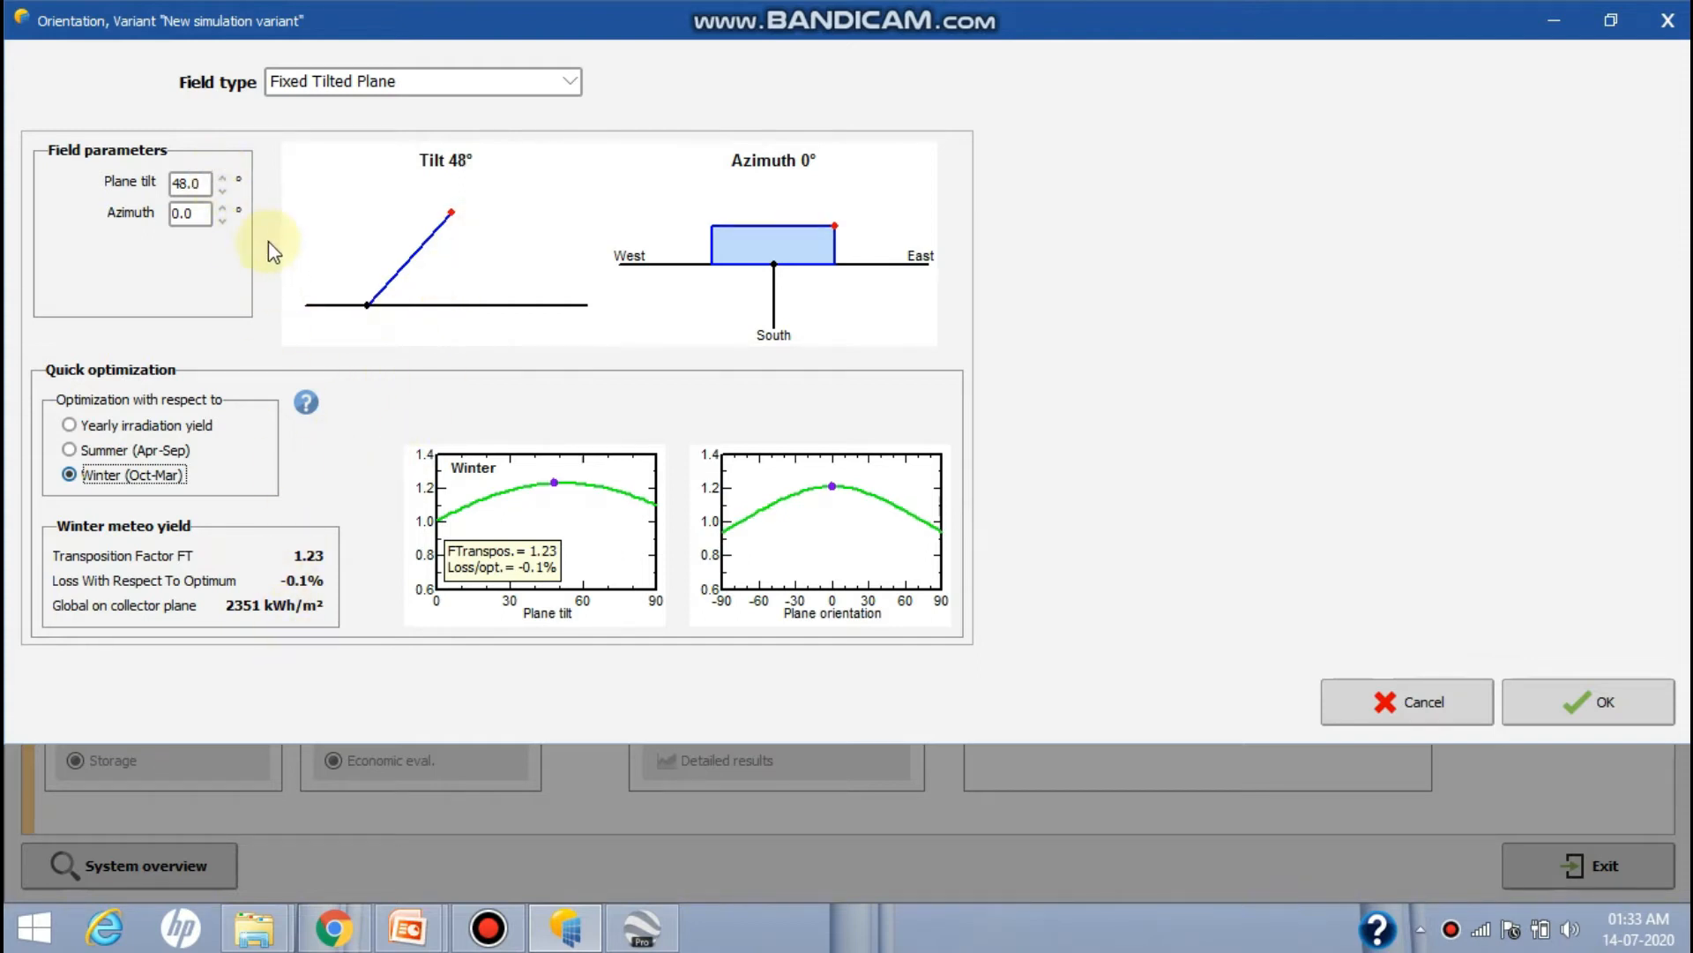
pyautogui.click(223, 179)
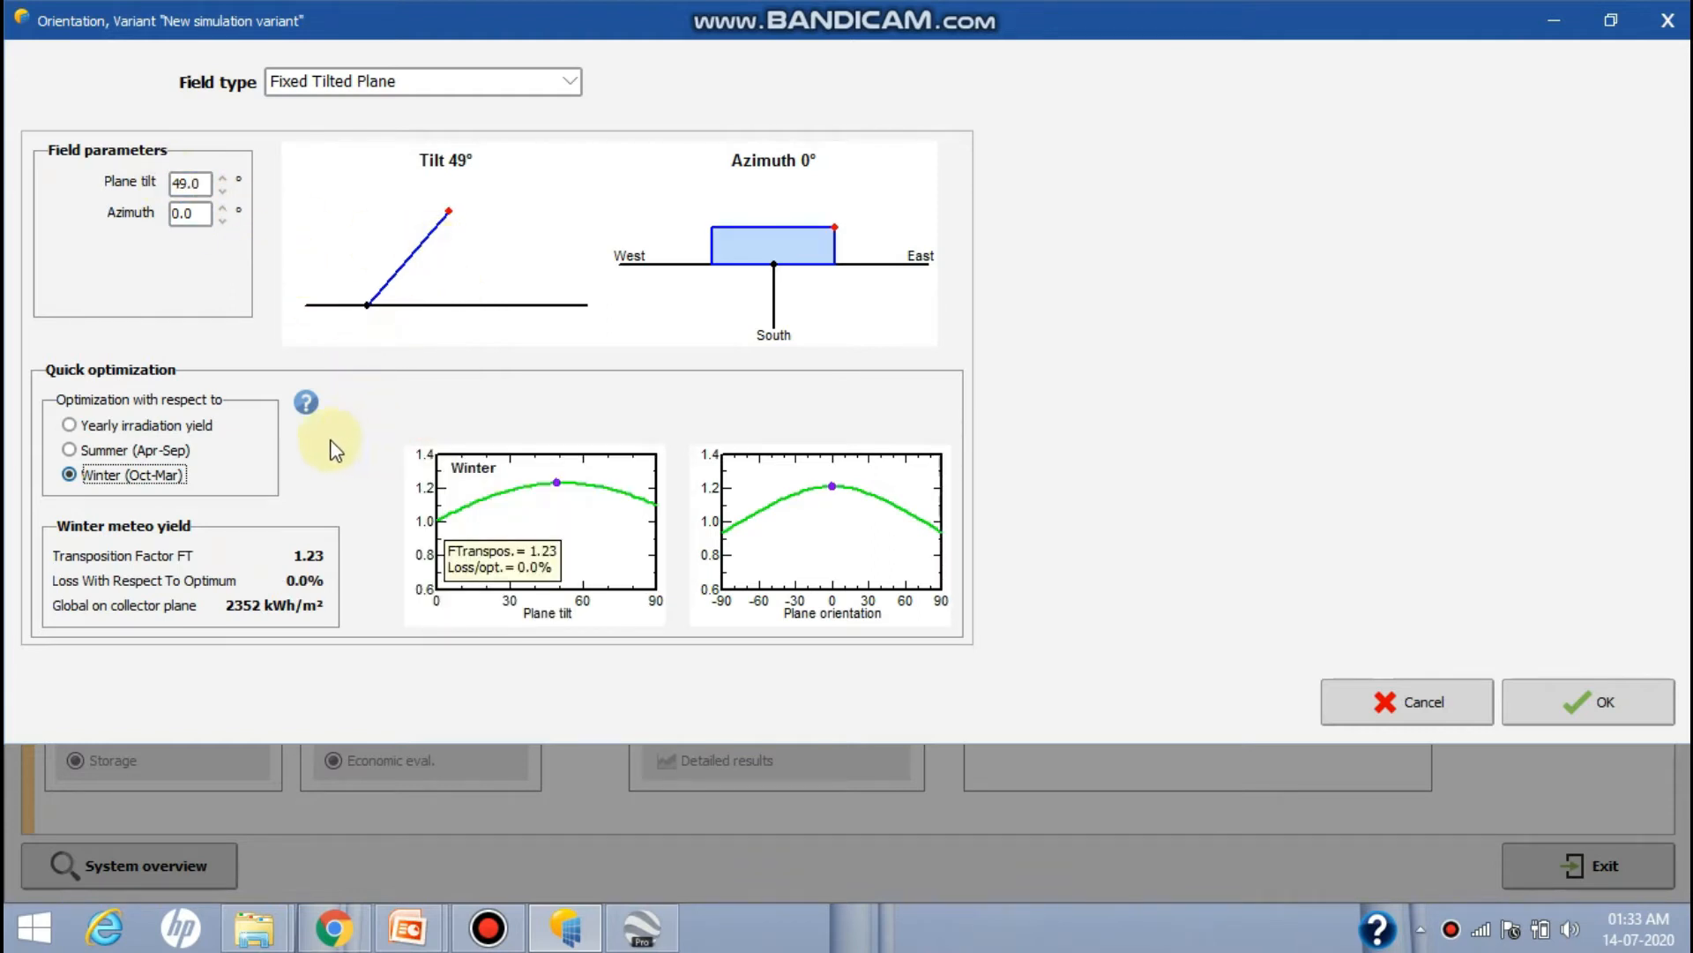
# Set the quick optimization to yearly irradiation yield, set the plane tilt to 30°, and accept the orientation
pyautogui.click(135, 452)
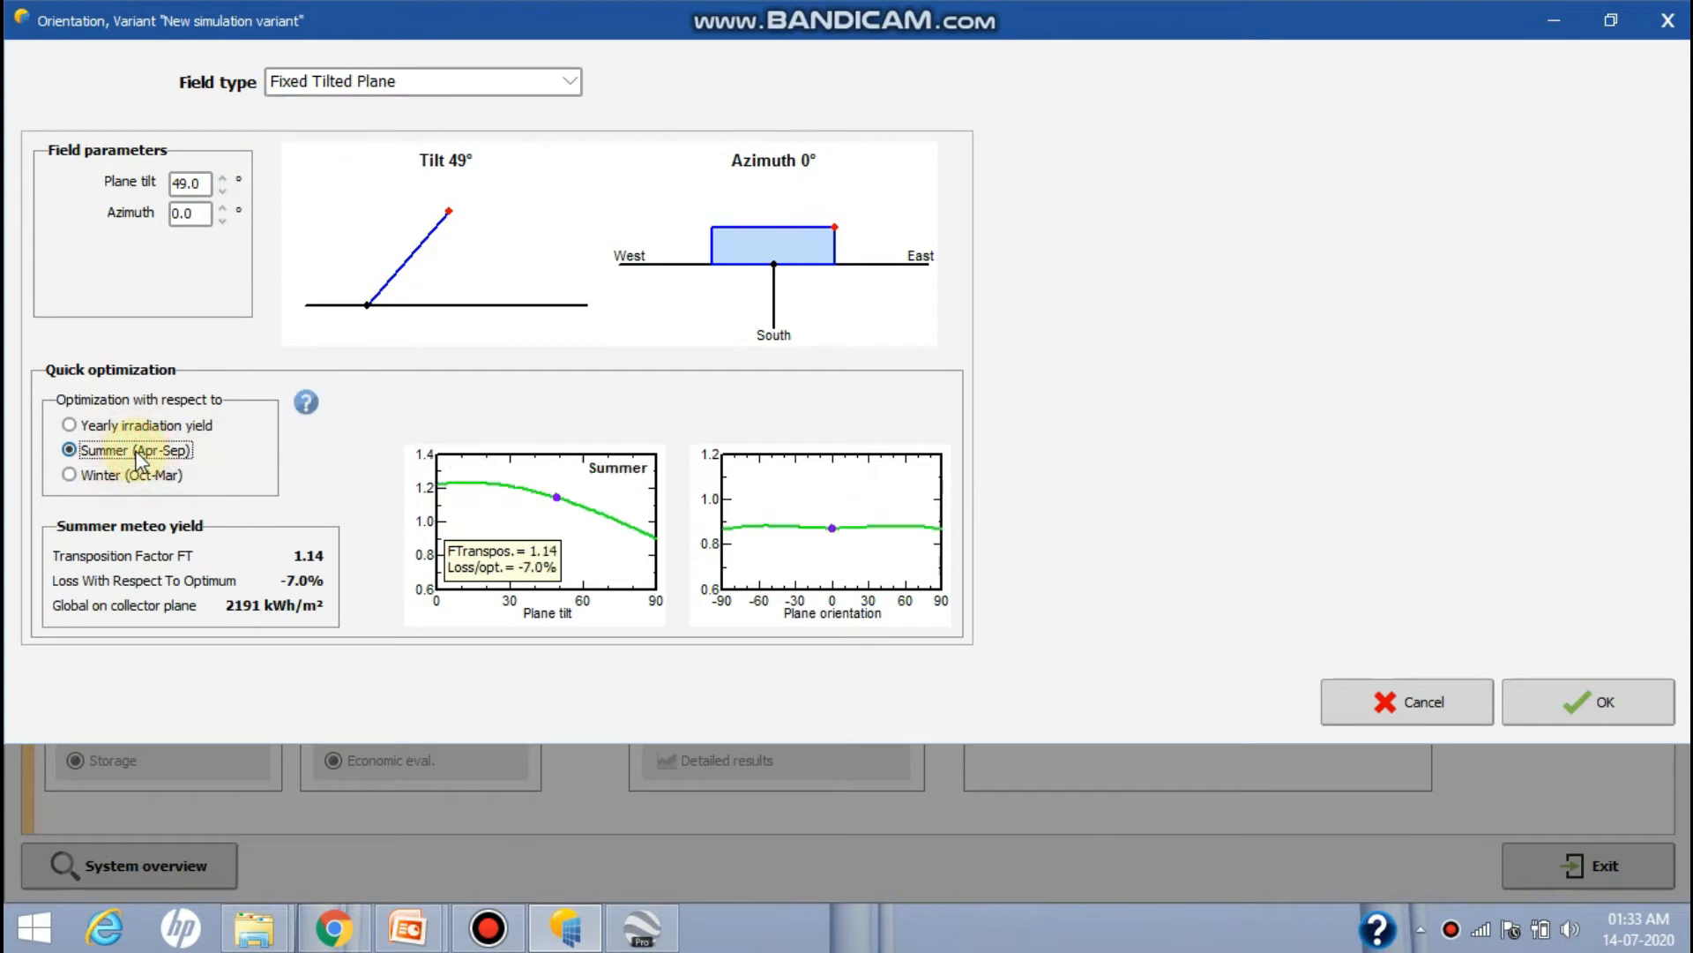
pyautogui.click(115, 426)
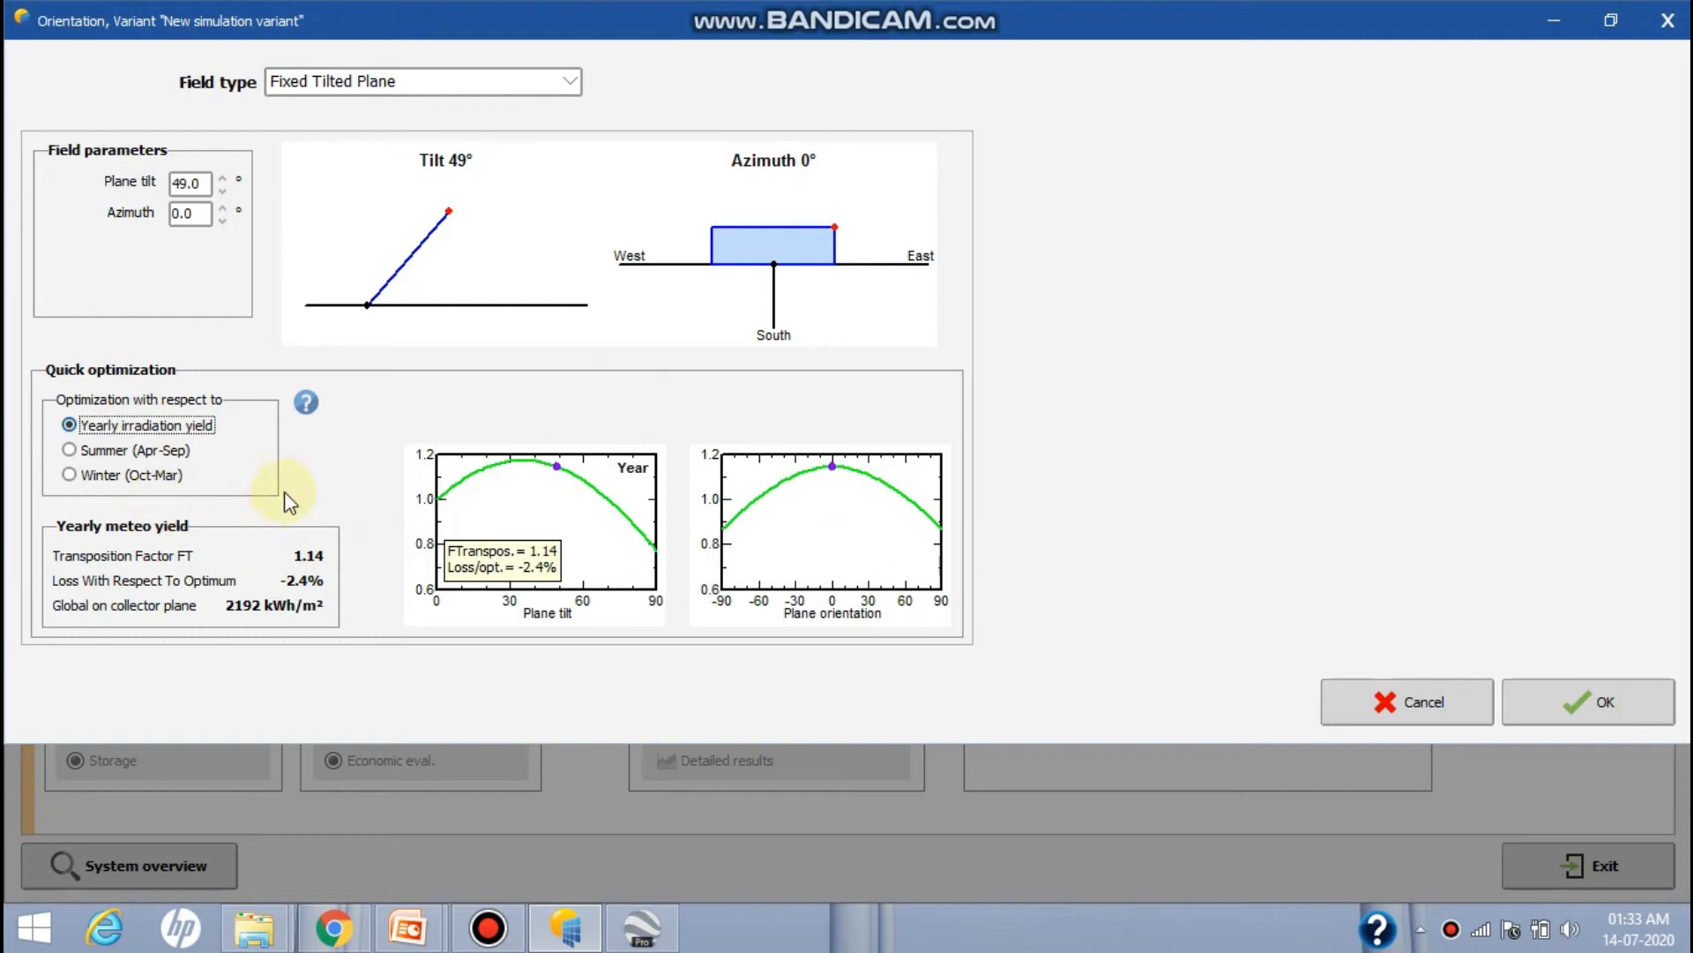
pyautogui.moveTo(450, 209); pyautogui.dragTo(460, 221)
pyautogui.doubleClick(187, 183)
pyautogui.write('30')
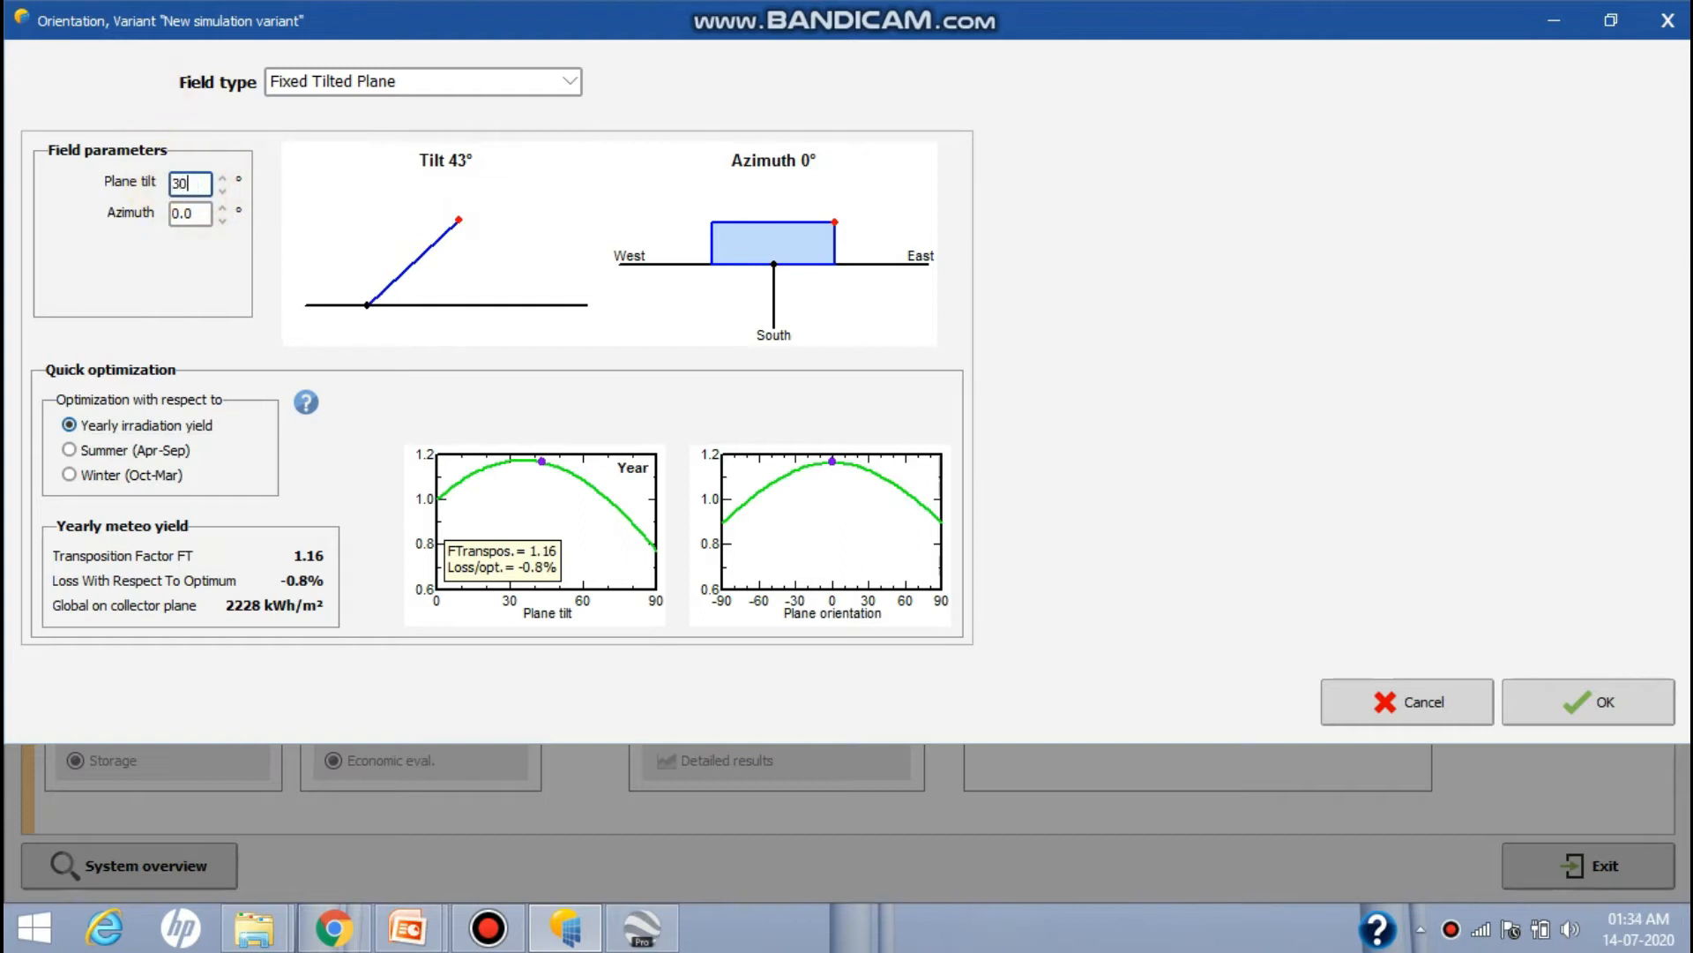
pyautogui.press('Return')
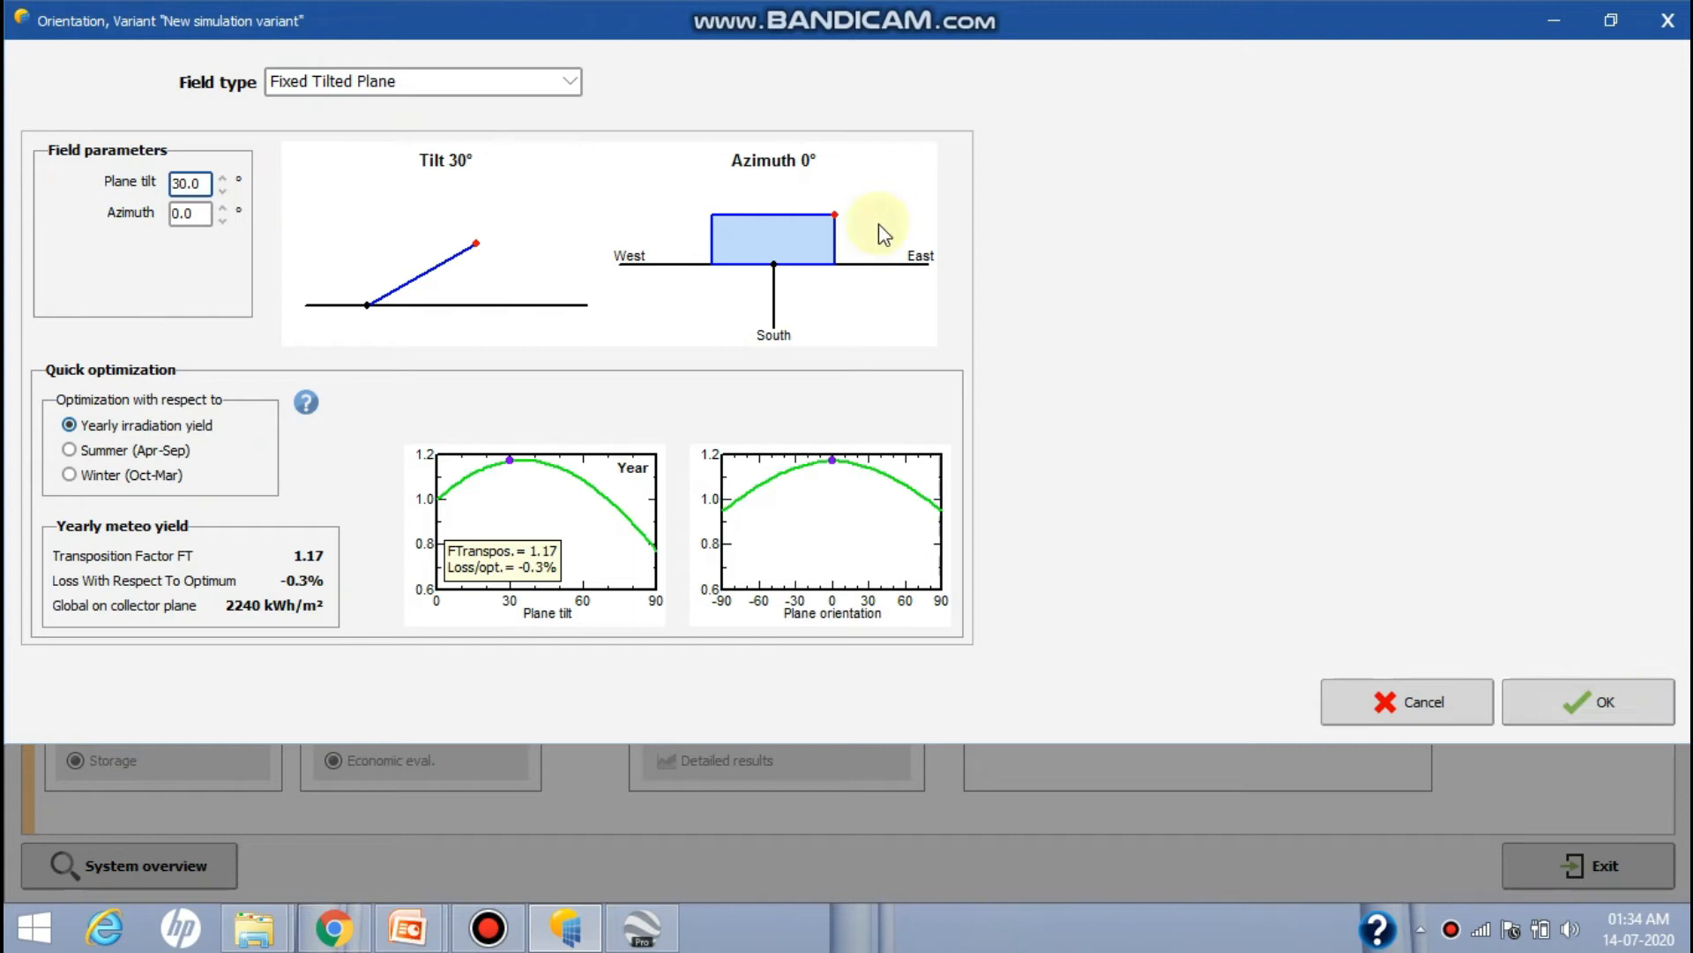
pyautogui.click(1544, 708)
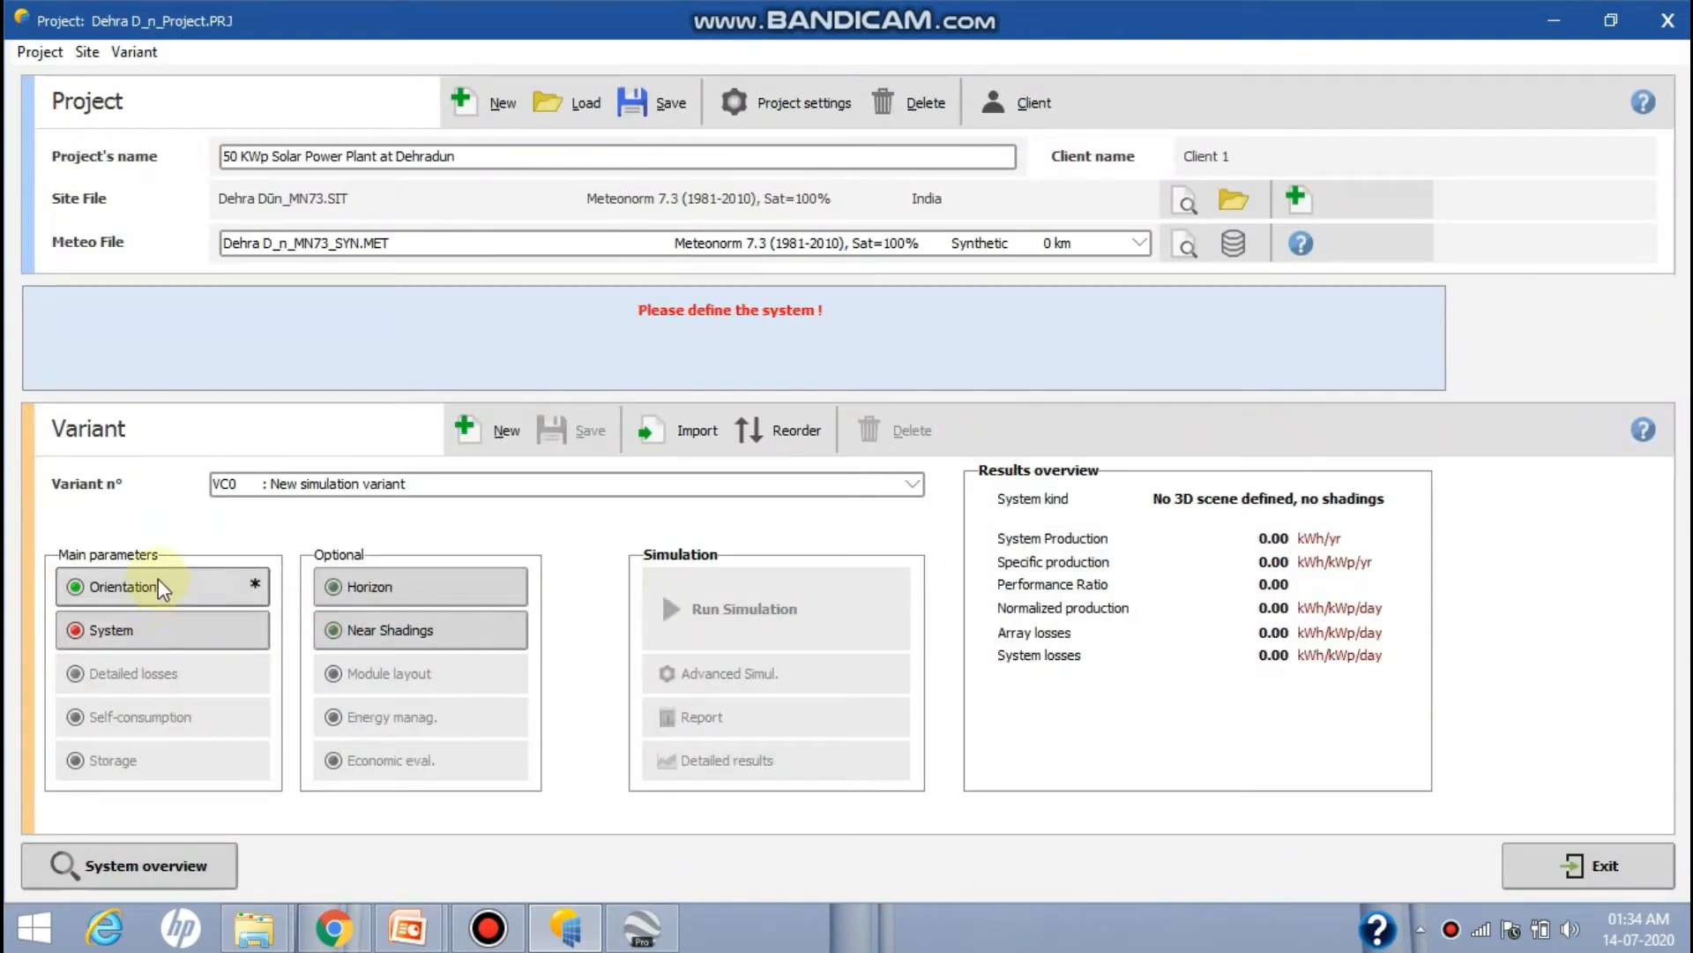
# Open and maximize the variant's grid system definition, and set the sub-array's planned power to 50 kWp
pyautogui.click(172, 628)
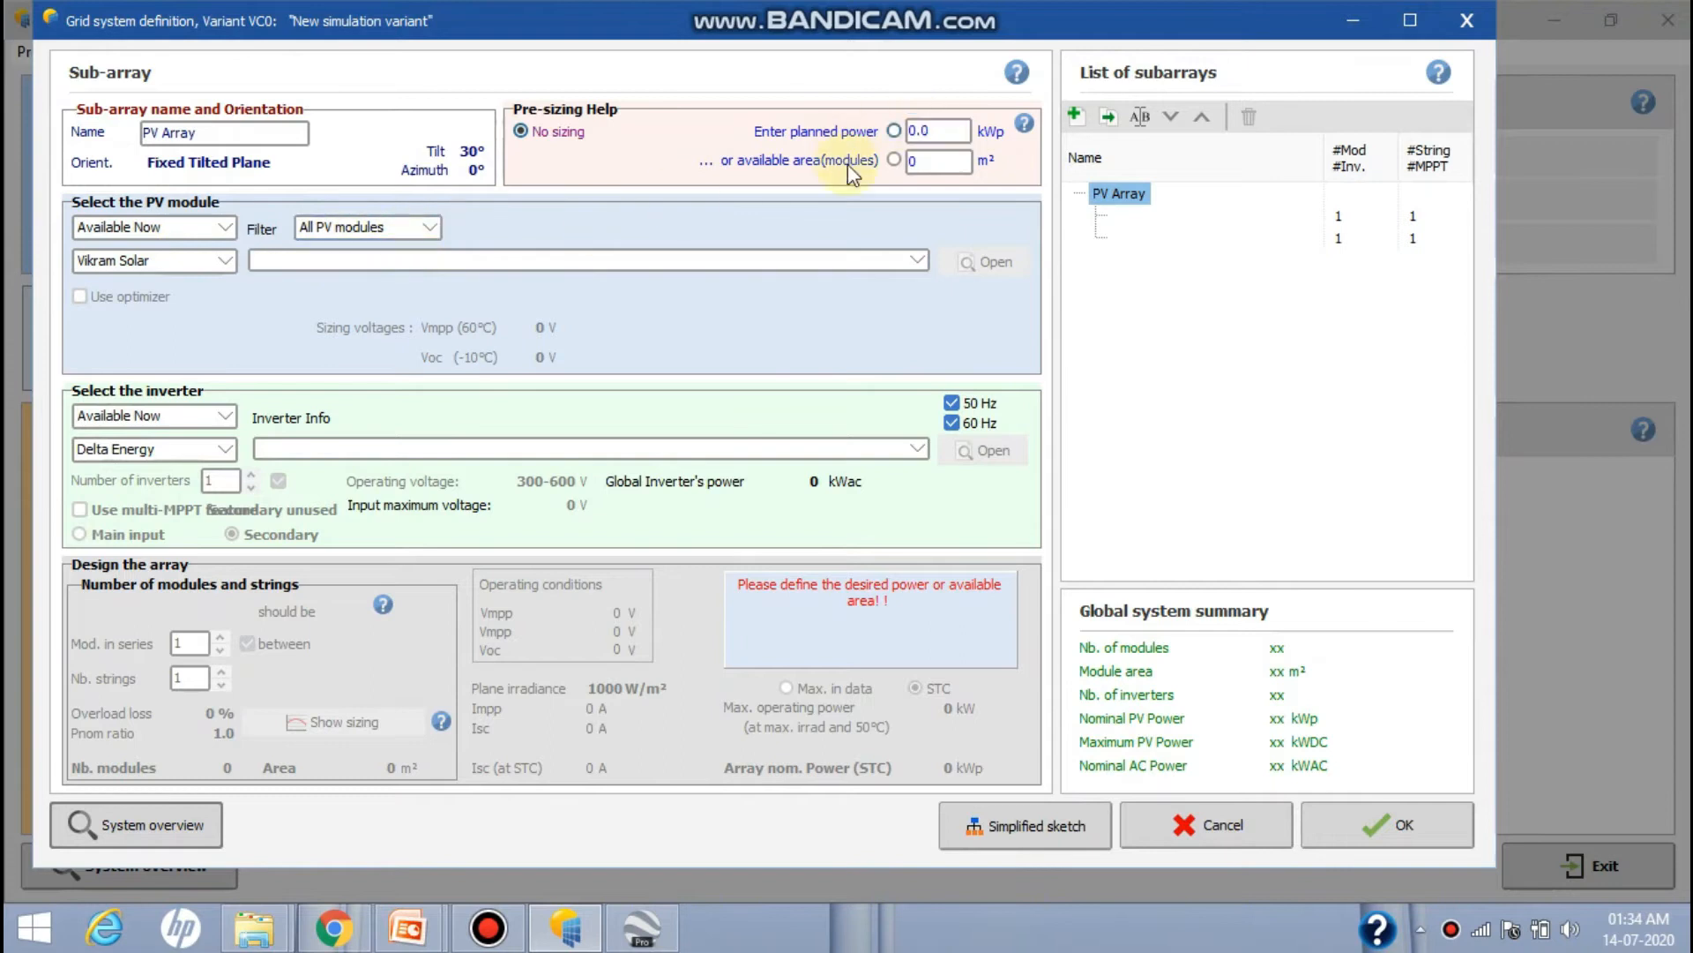
pyautogui.doubleClick(950, 137)
pyautogui.write('50')
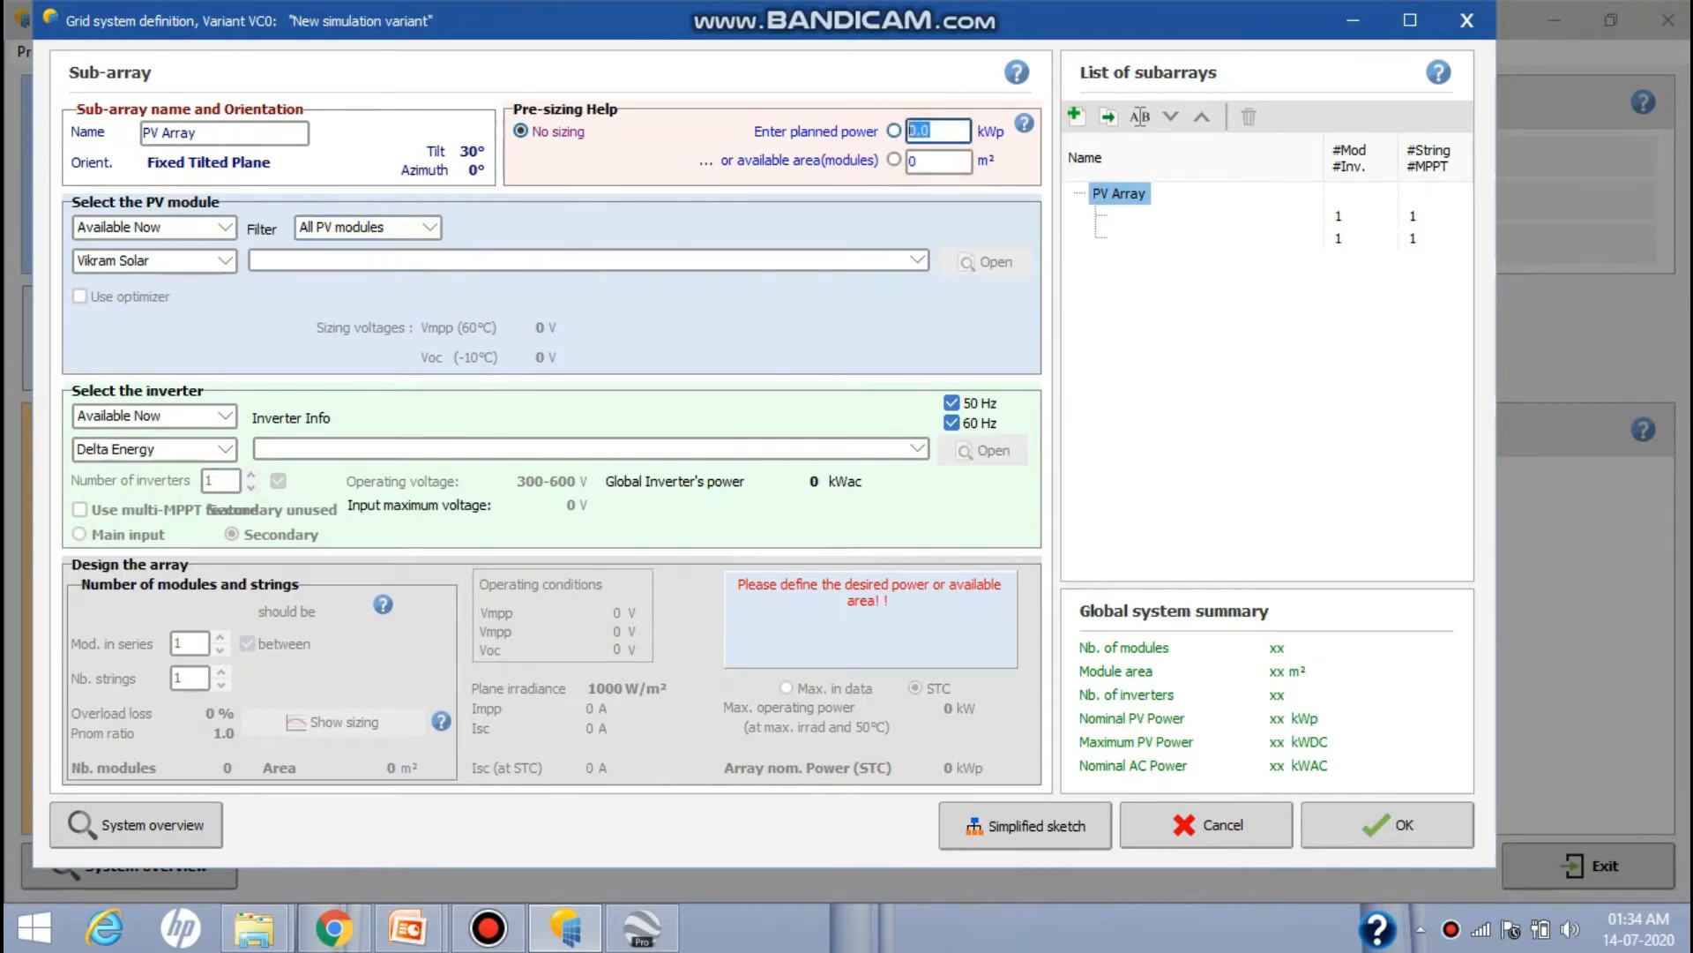
pyautogui.click(893, 131)
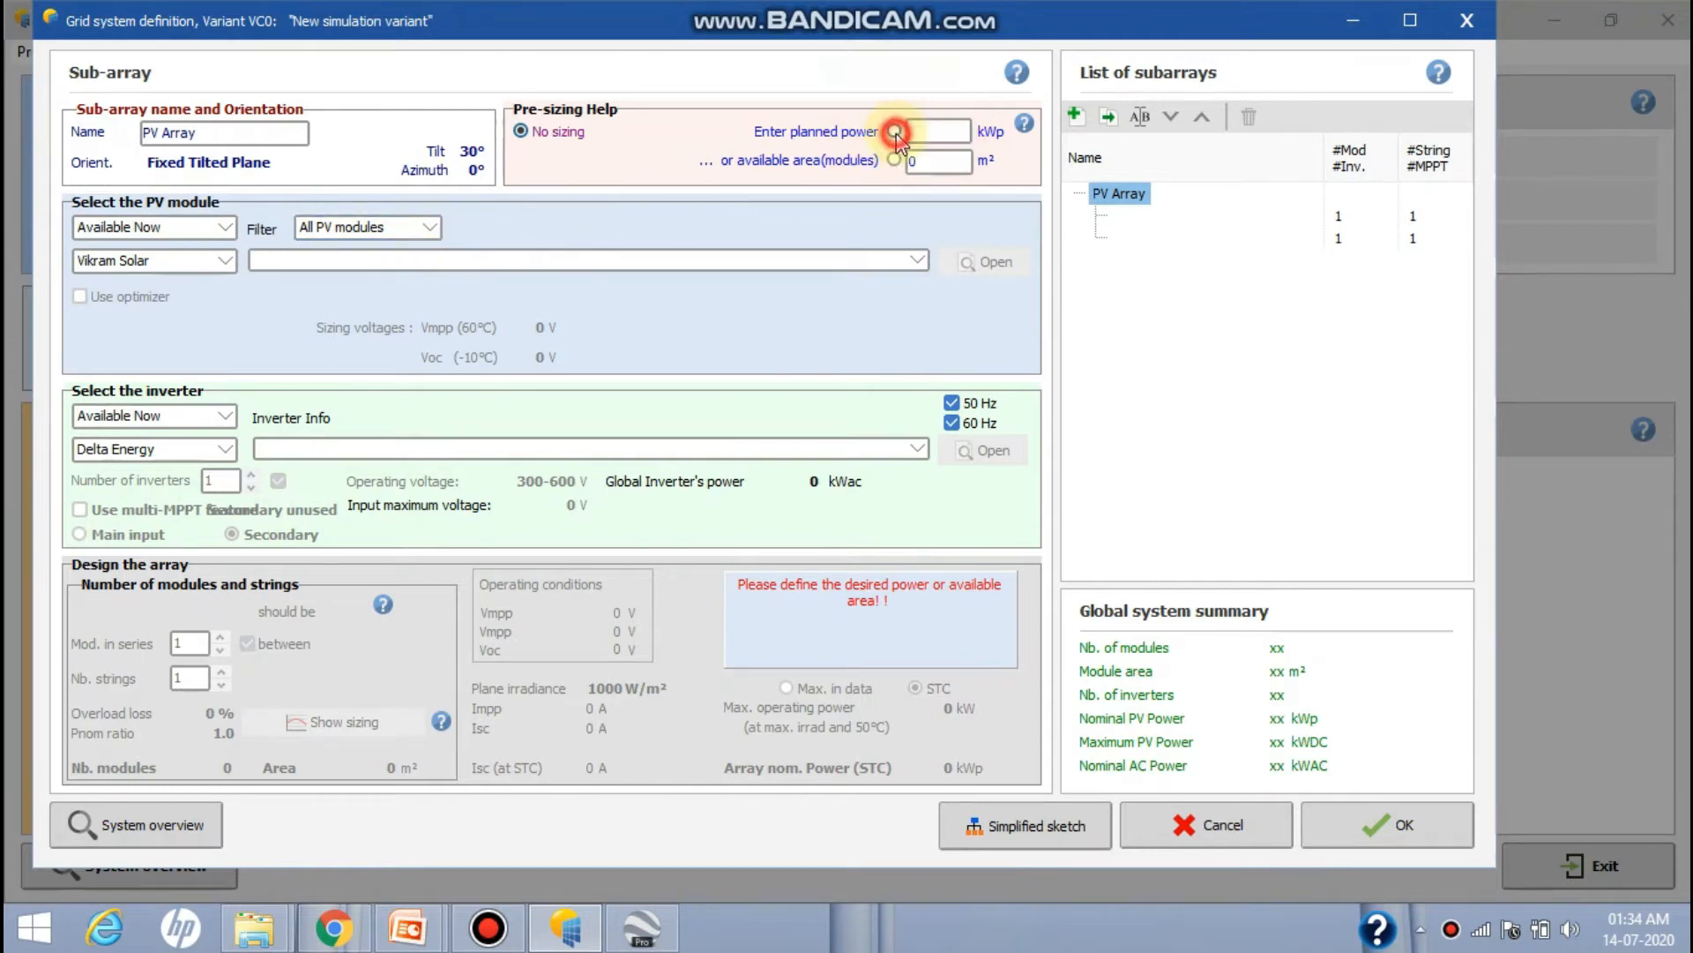
pyautogui.click(1408, 22)
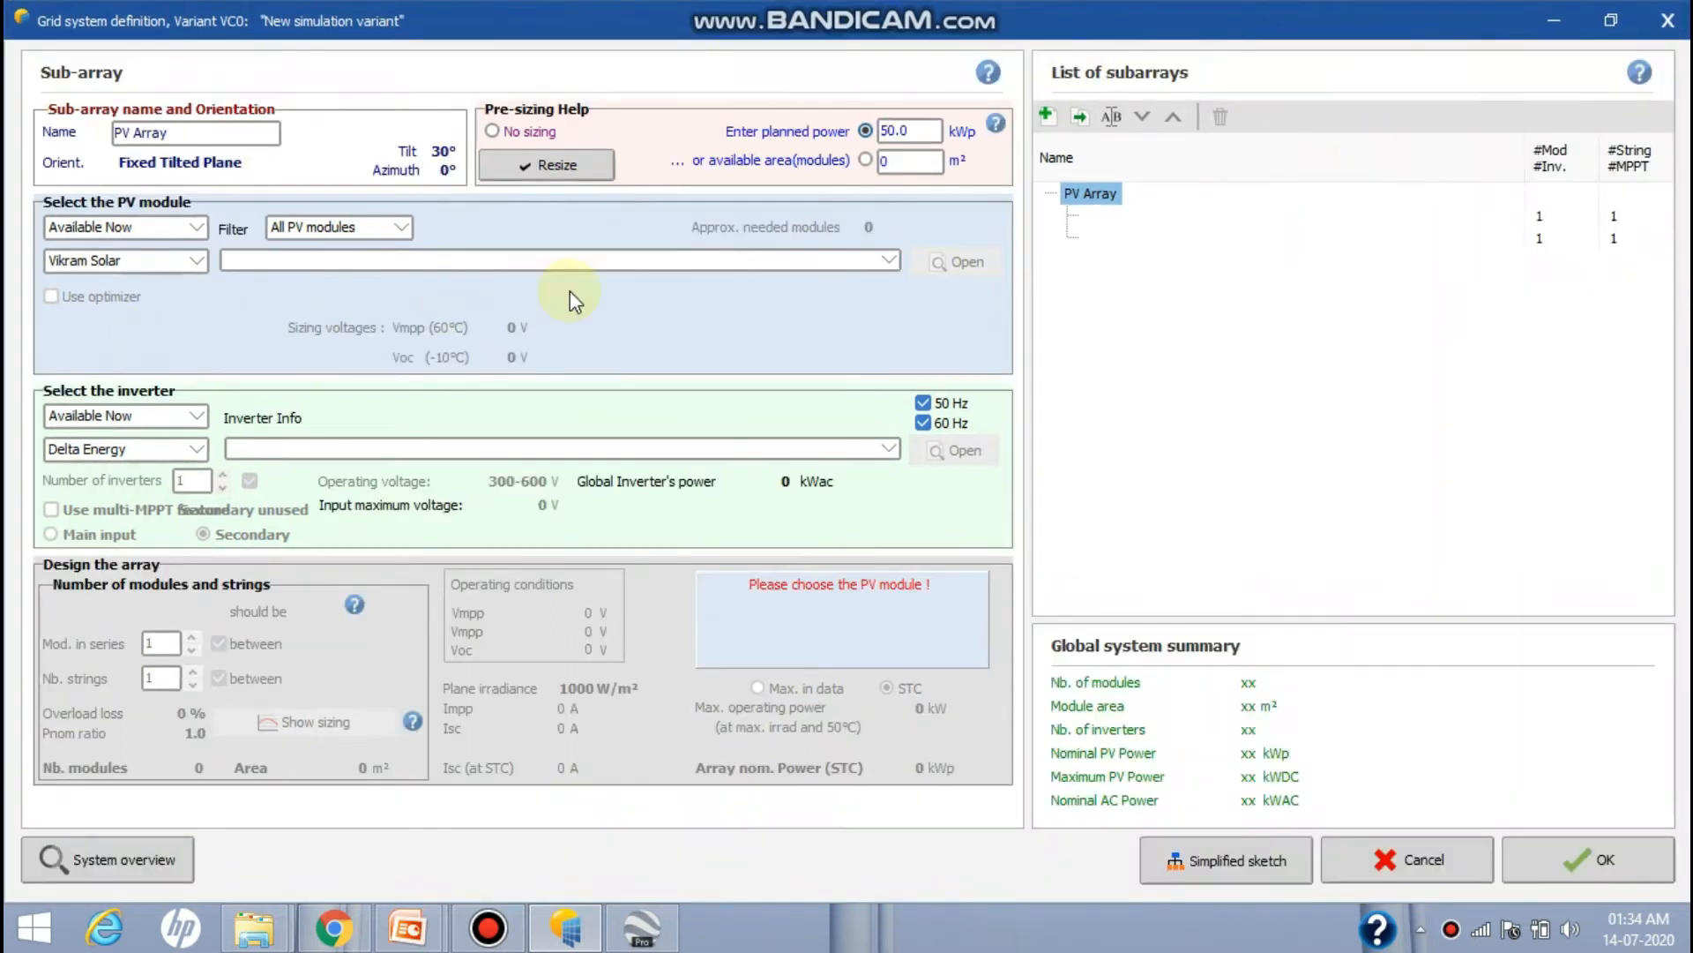
# Choose Vikram Solar's 335 Wp 32V Si-poly Eldora VSP.72.335.05 as the sub-array's PV module
pyautogui.click(156, 257)
pyautogui.click(156, 257)
pyautogui.click(302, 259)
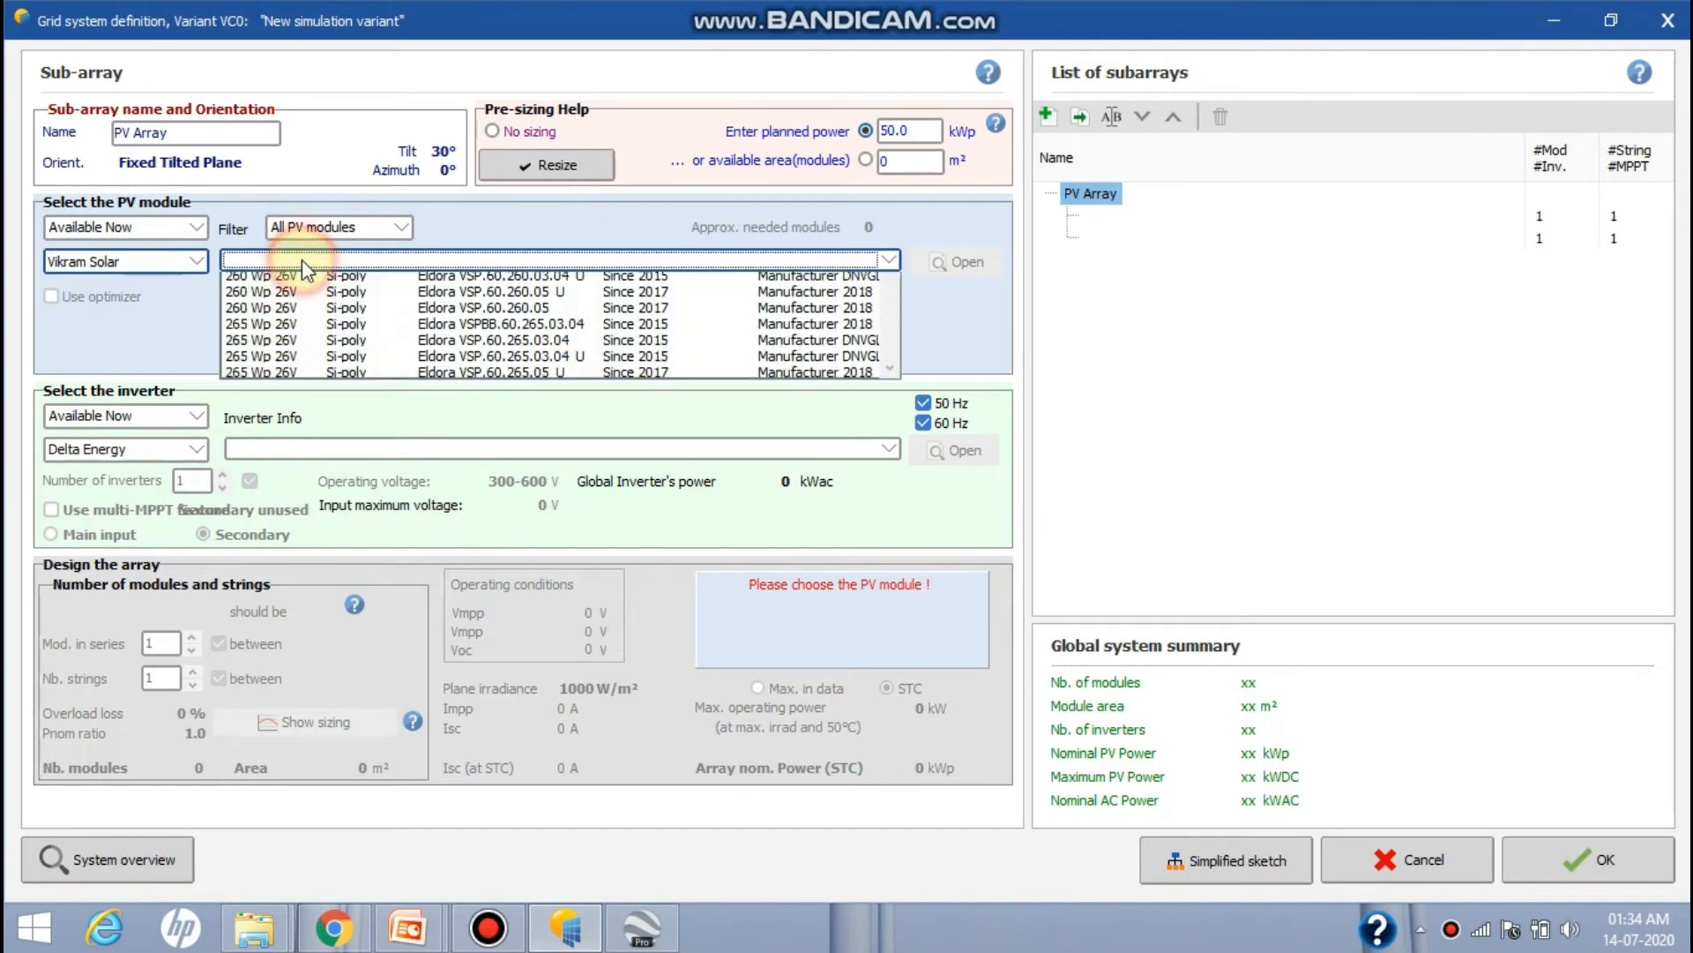
pyautogui.scroll(-8, 350, 379)
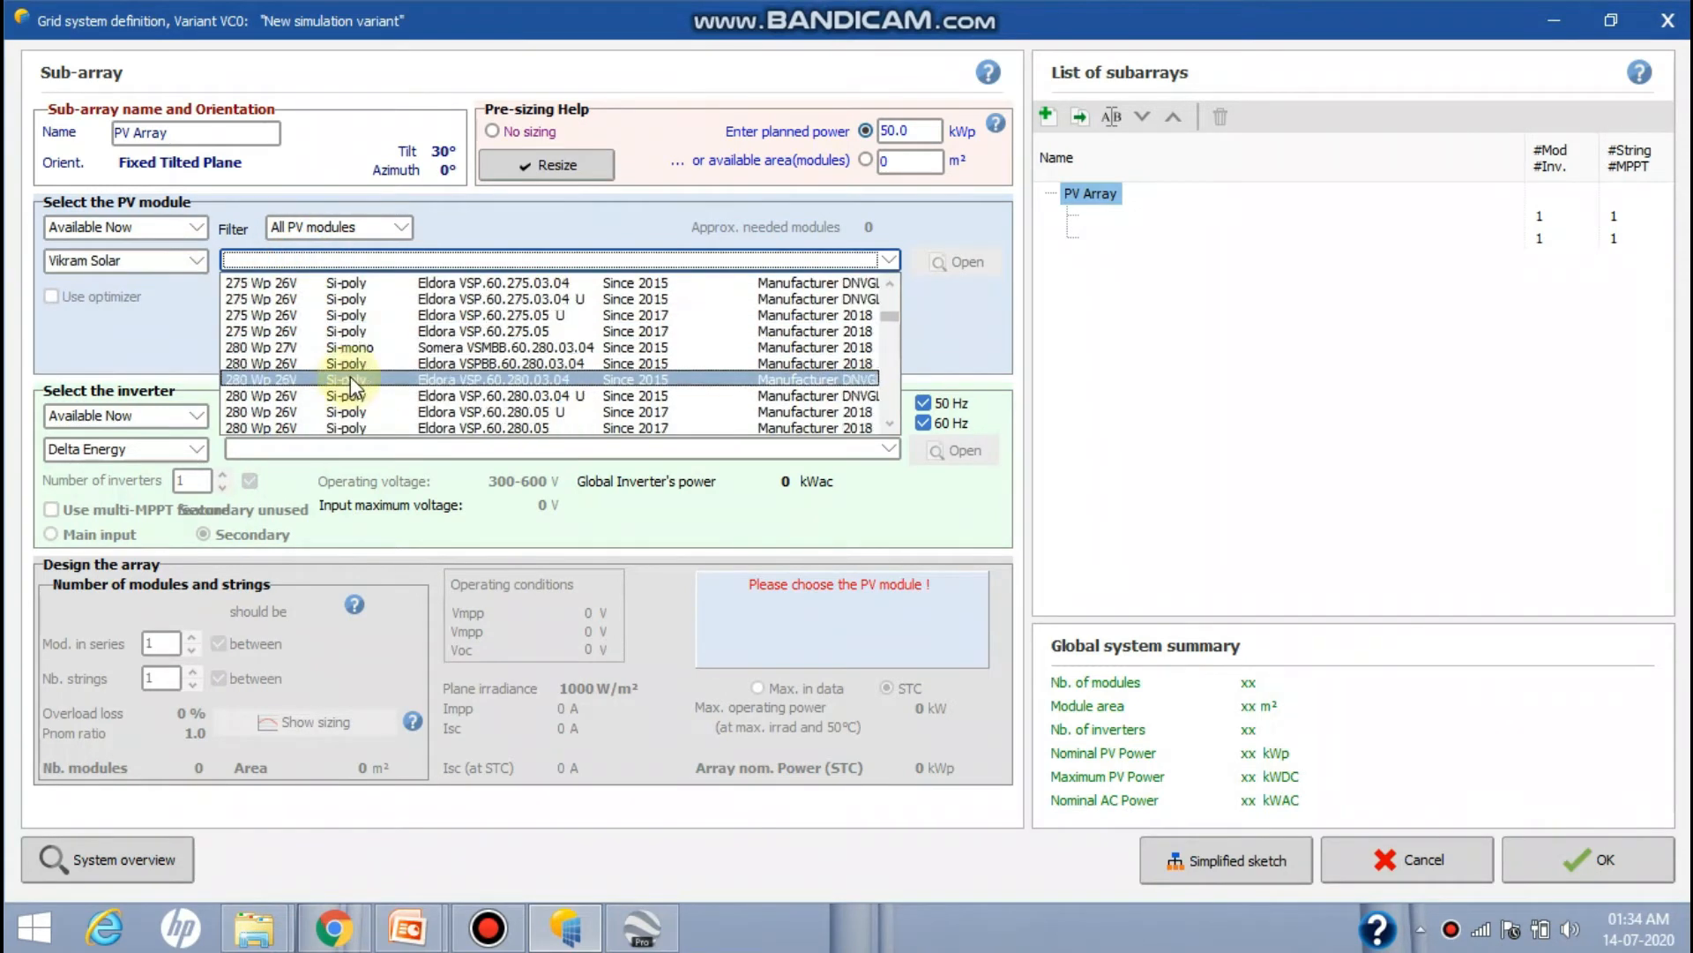
pyautogui.scroll(-3, 351, 379)
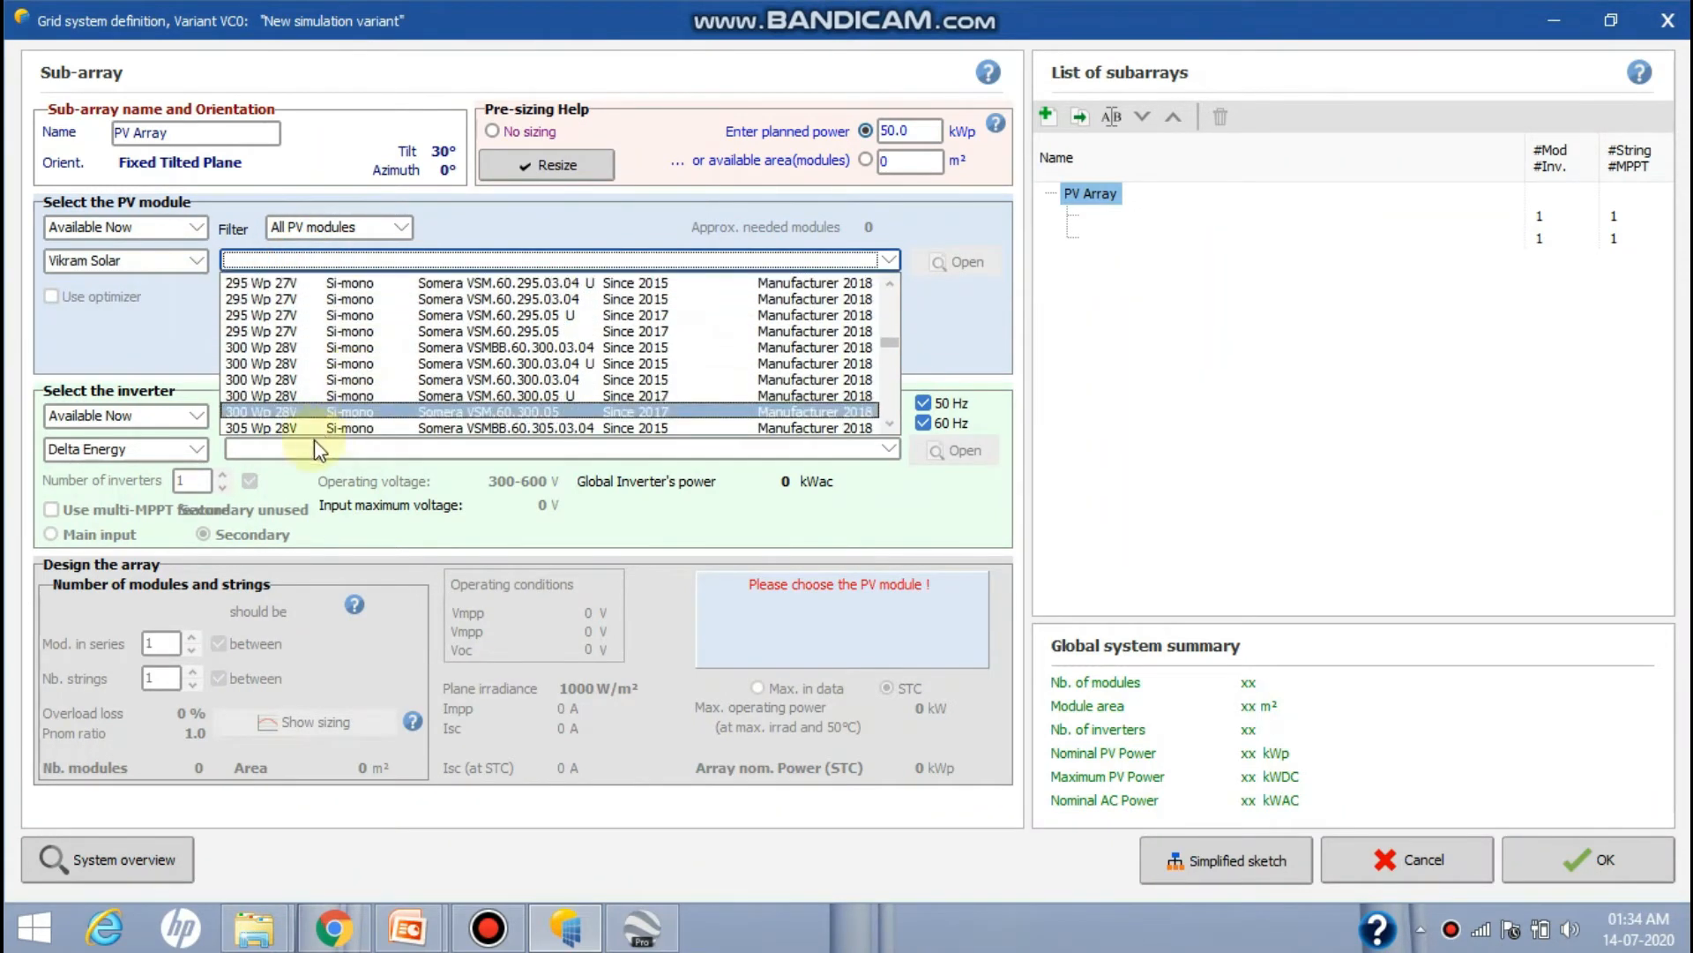
pyautogui.scroll(-6, 316, 404)
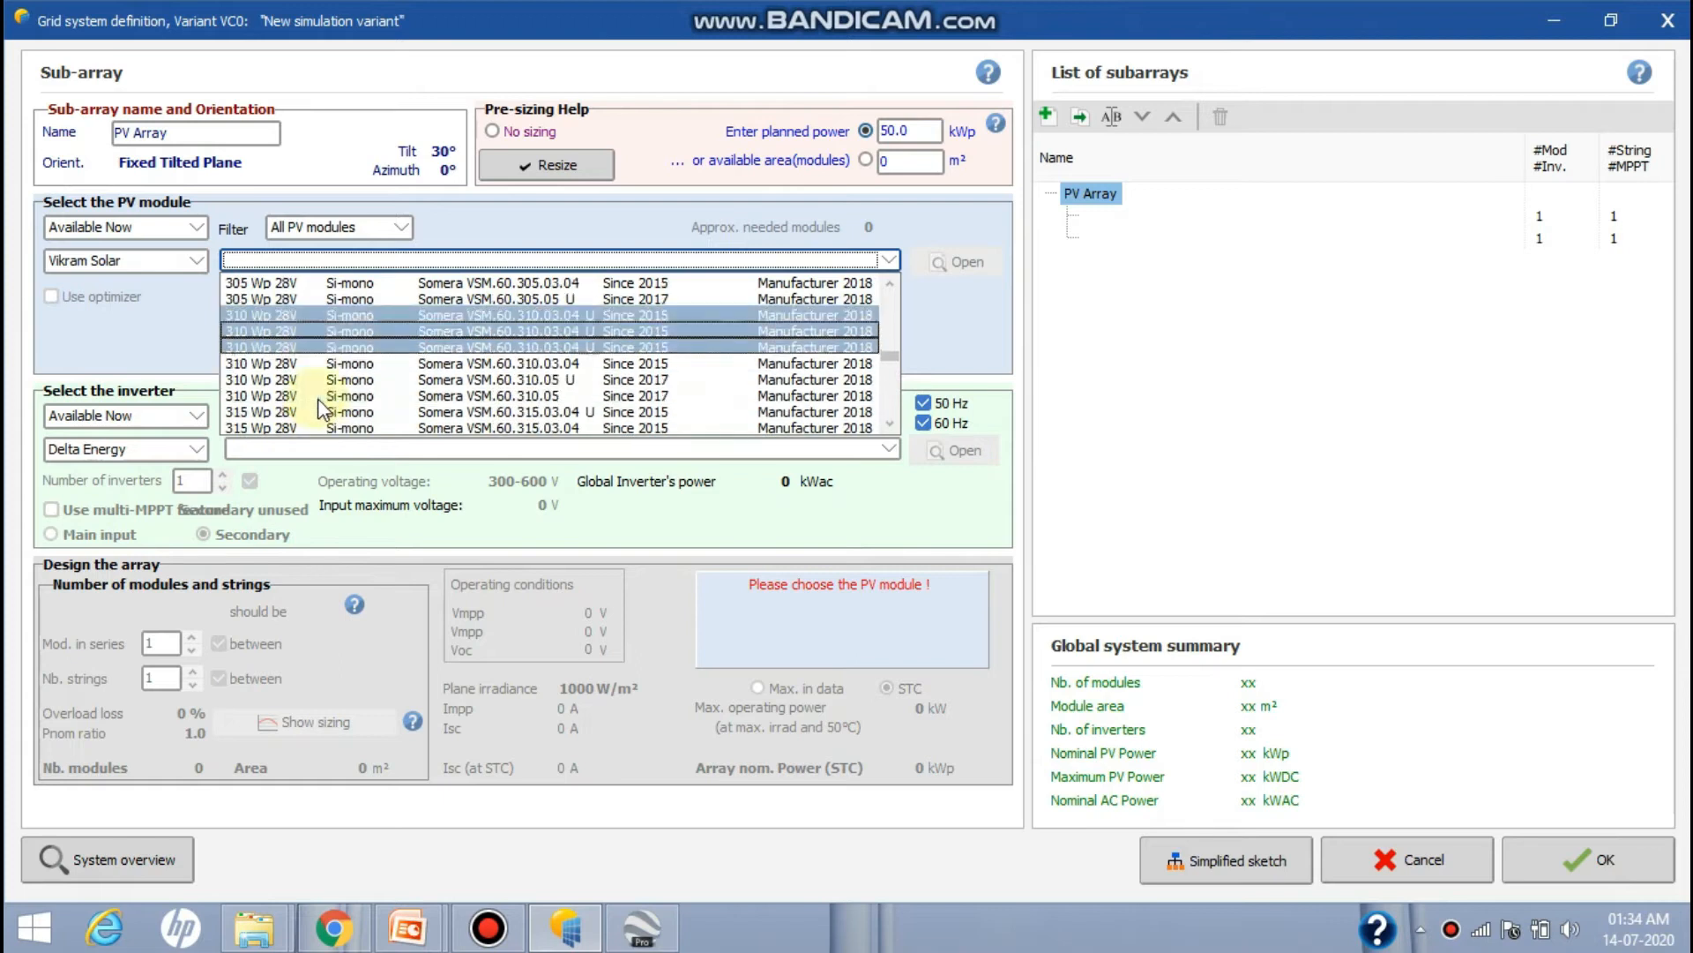
pyautogui.scroll(-5, 320, 369)
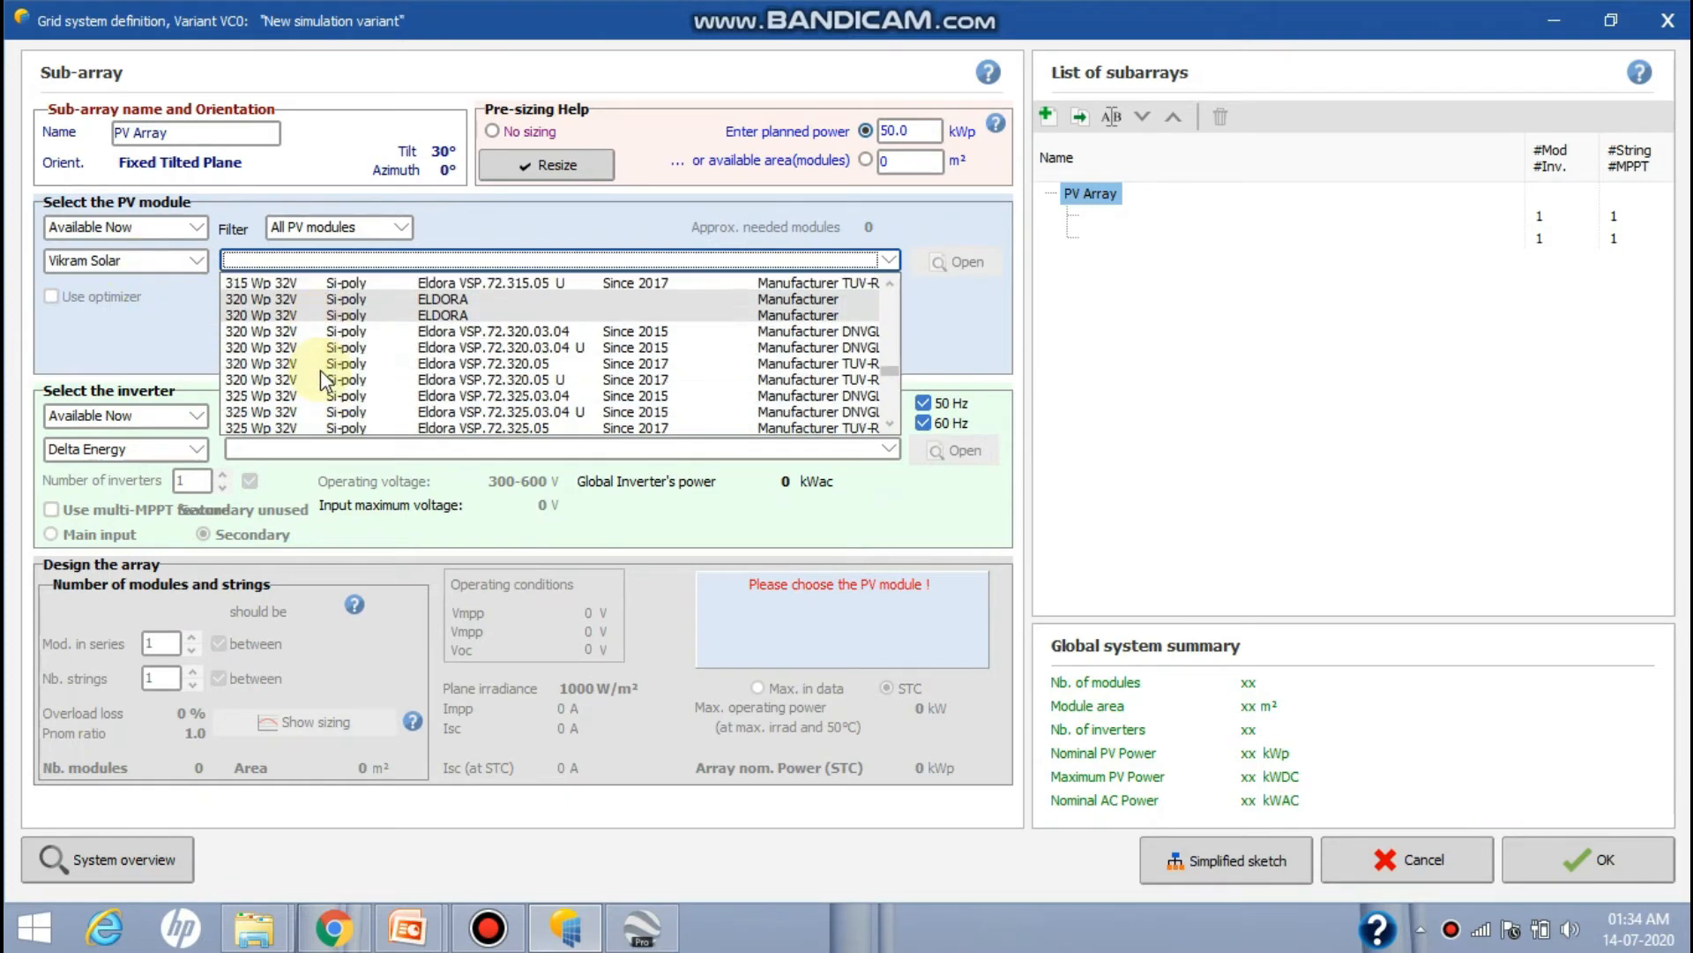
pyautogui.scroll(-3, 328, 388)
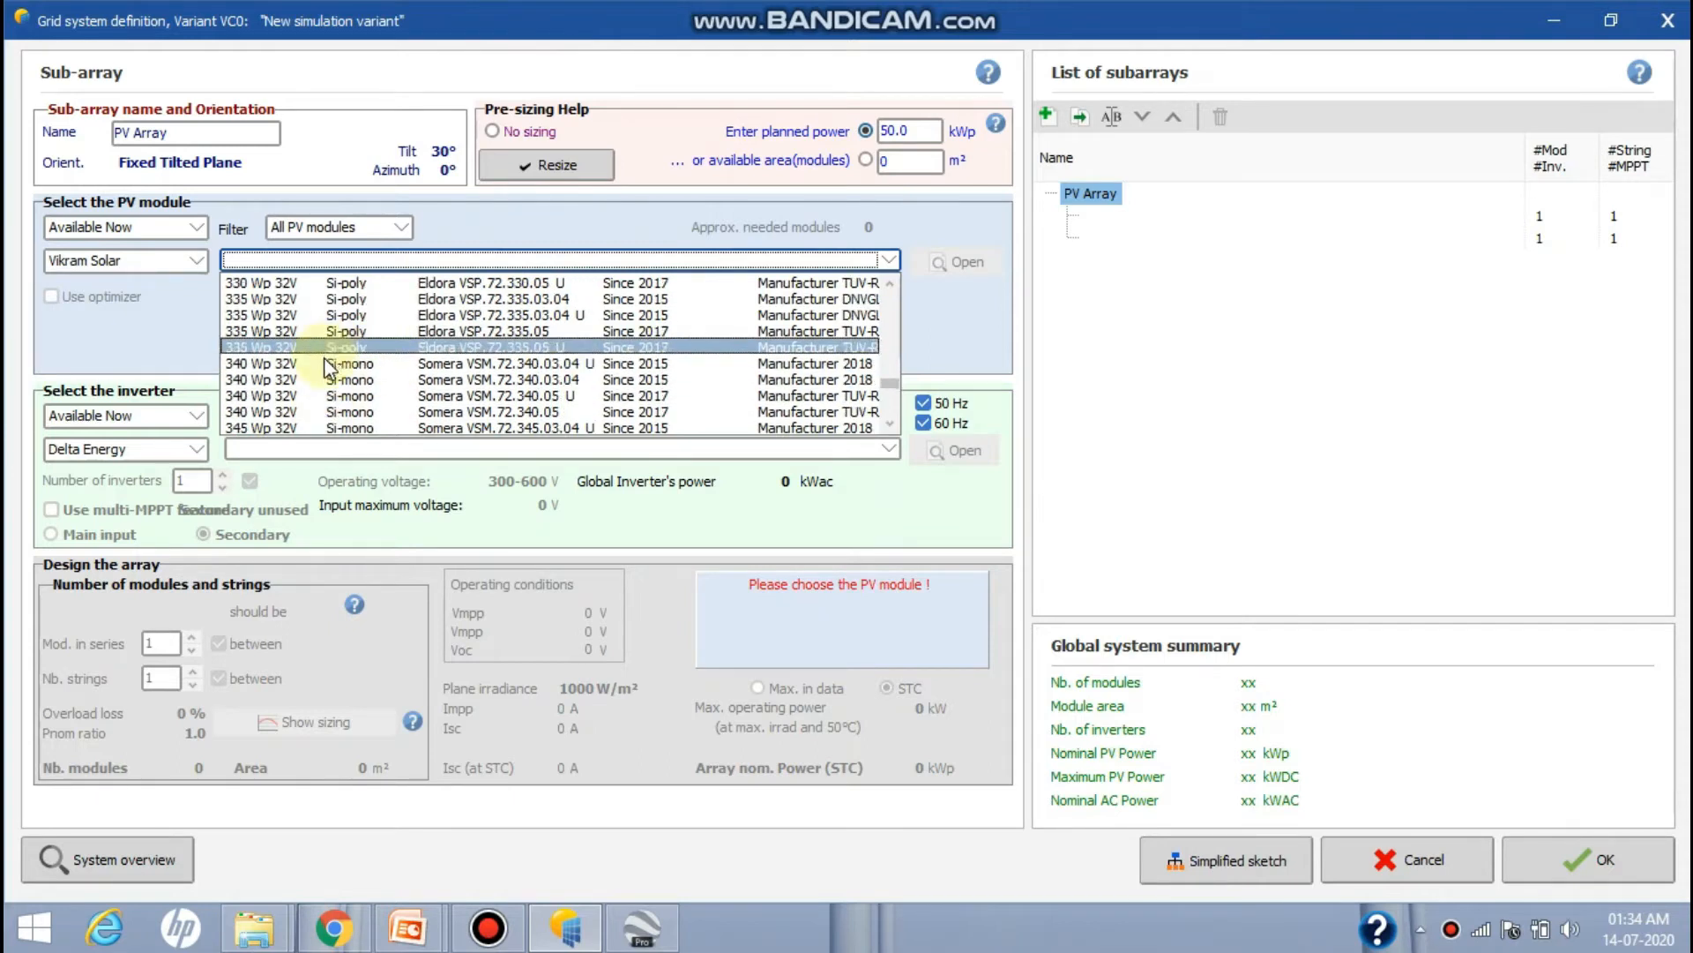
pyautogui.click(337, 328)
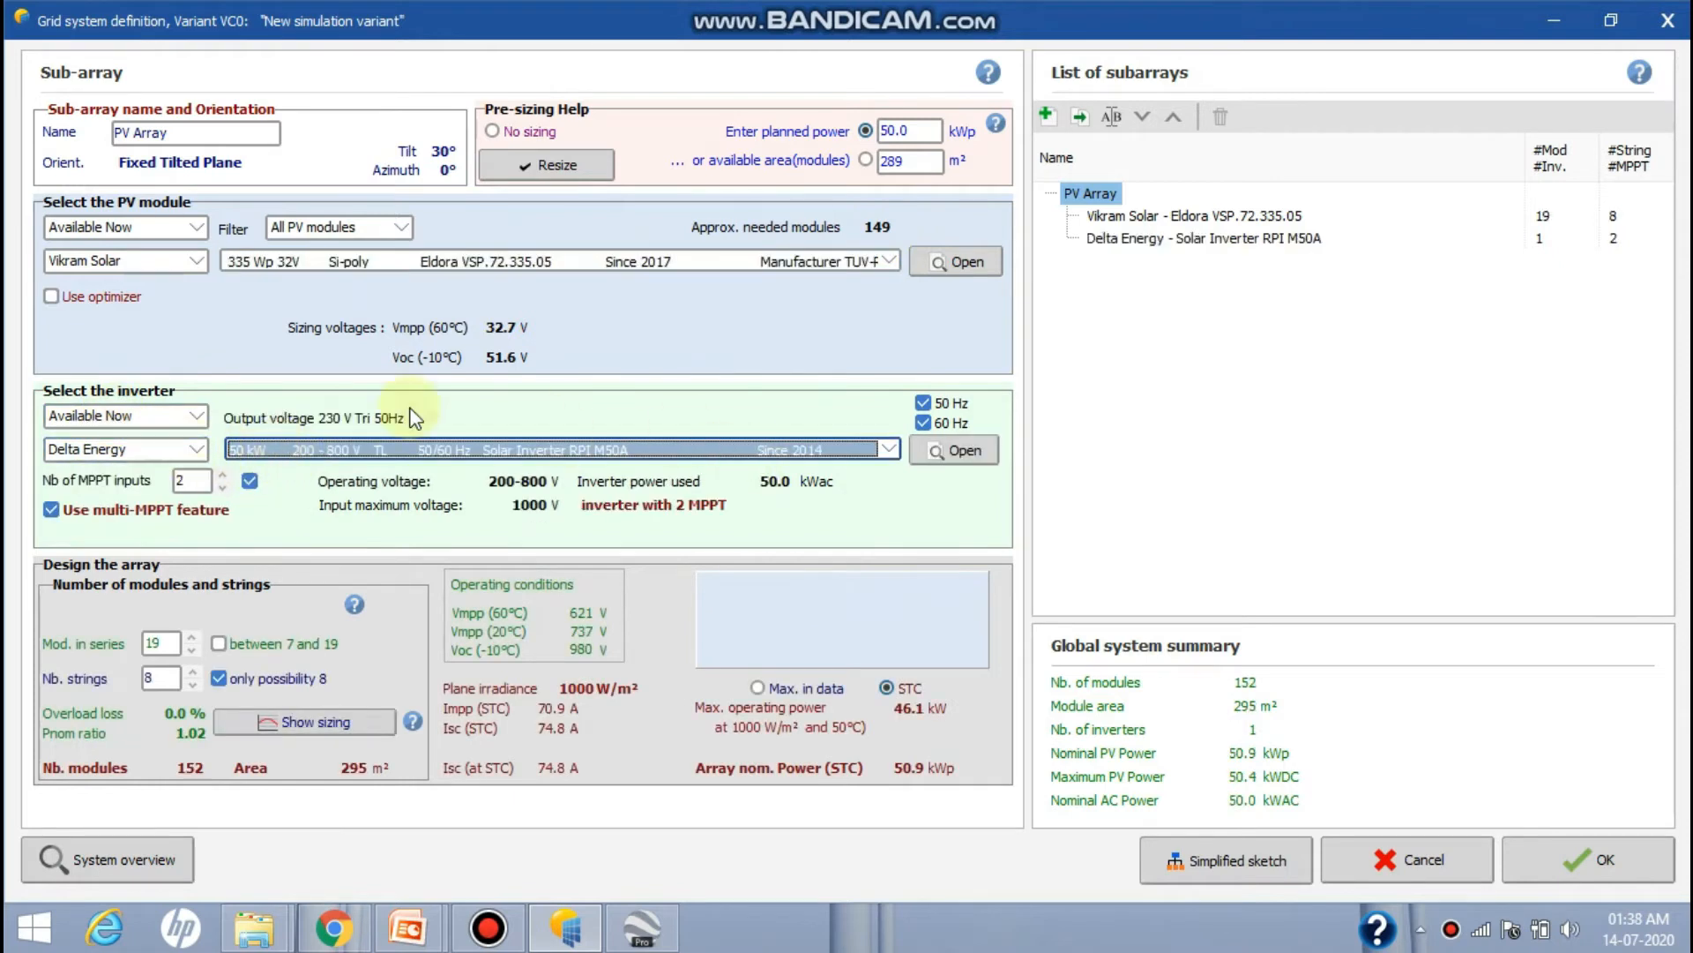
# Choose Delta Energy's 50 kW Solar Inverter RPI M50A, 200-800 V, as the sub-array's inverter
pyautogui.click(180, 446)
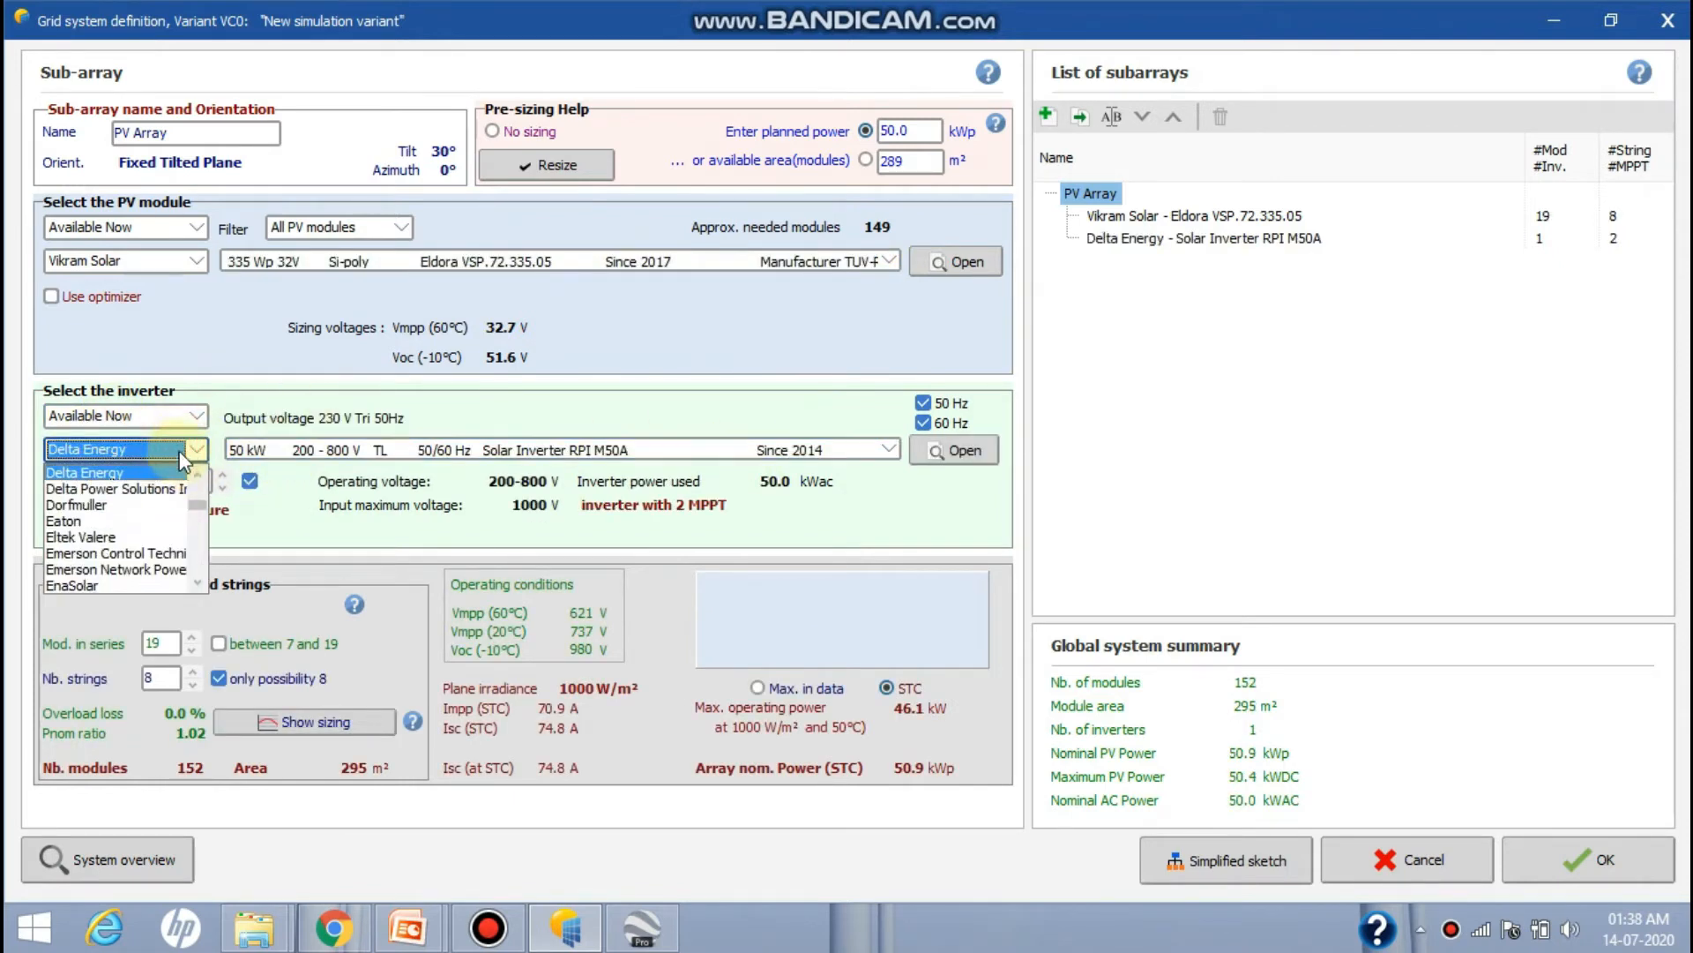
pyautogui.click(182, 448)
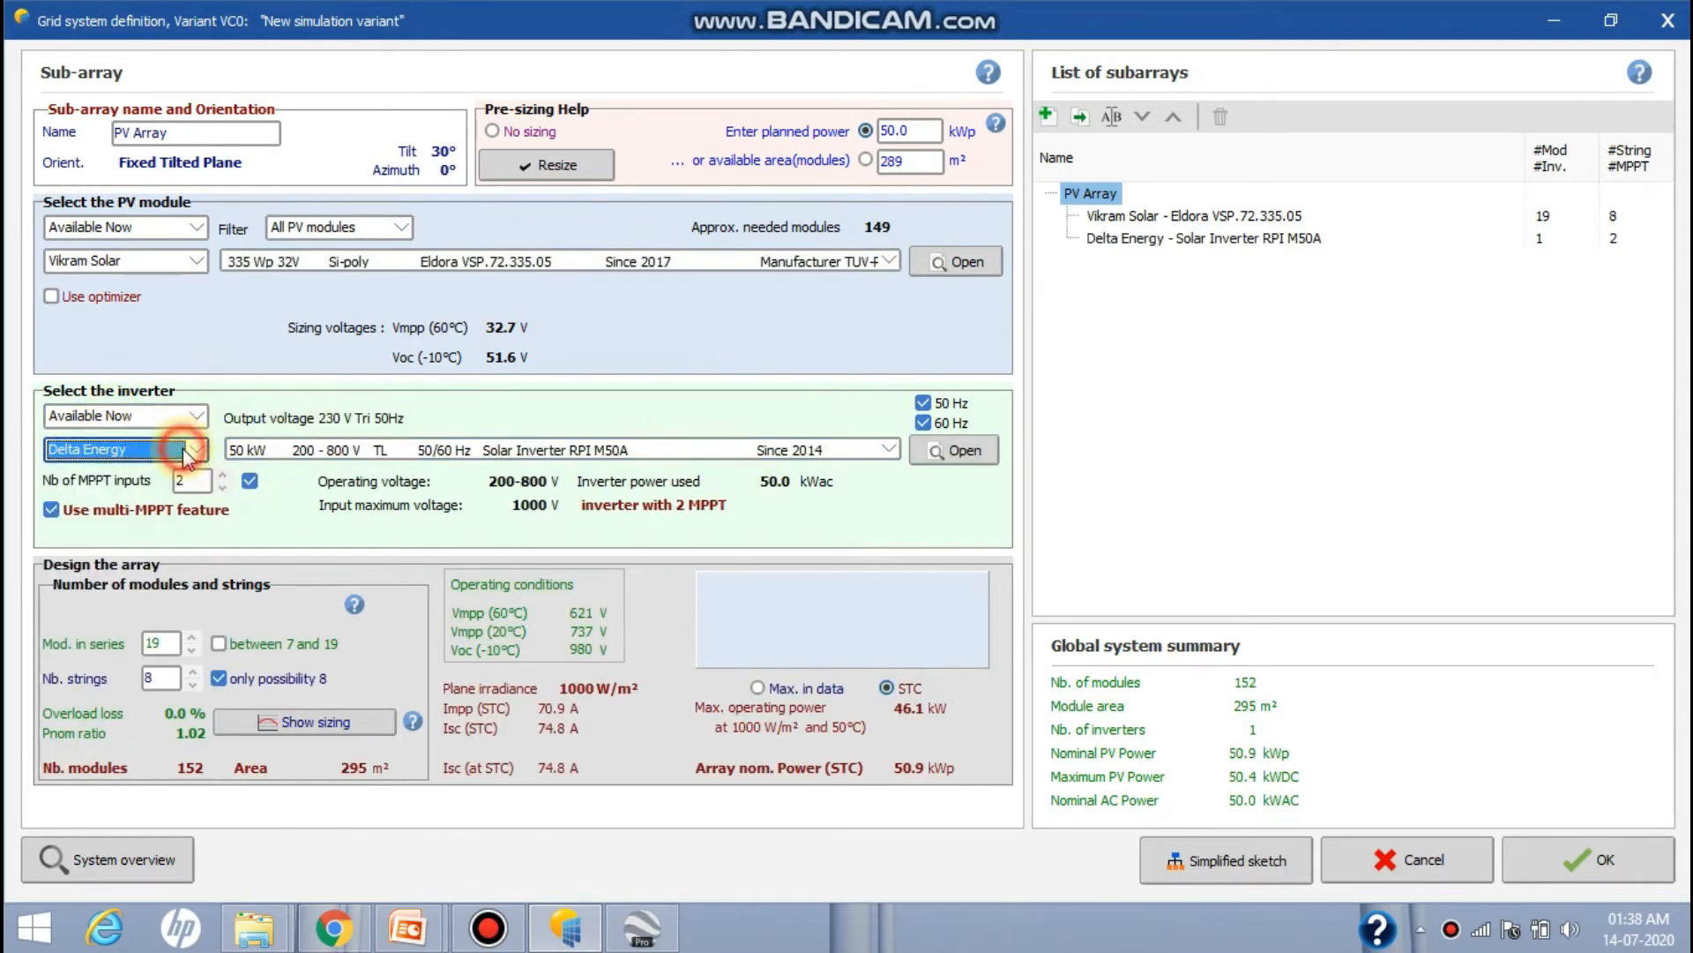
pyautogui.click(378, 451)
pyautogui.scroll(2, 388, 494)
pyautogui.scroll(2, 384, 493)
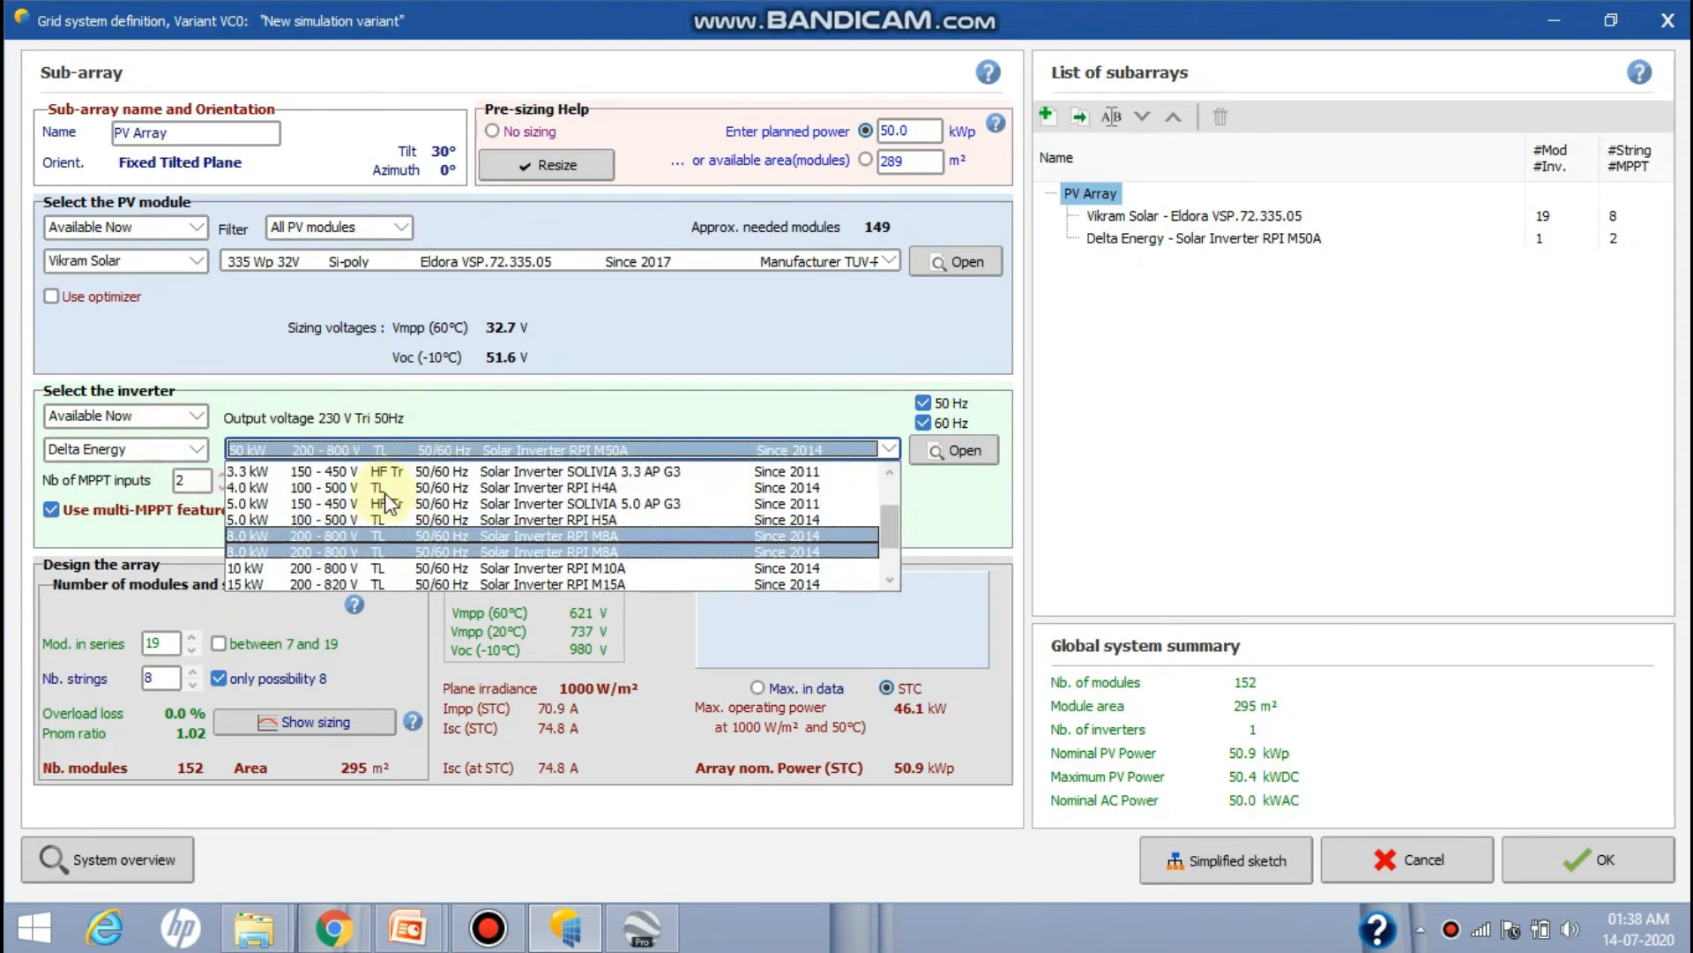
pyautogui.scroll(-2, 385, 494)
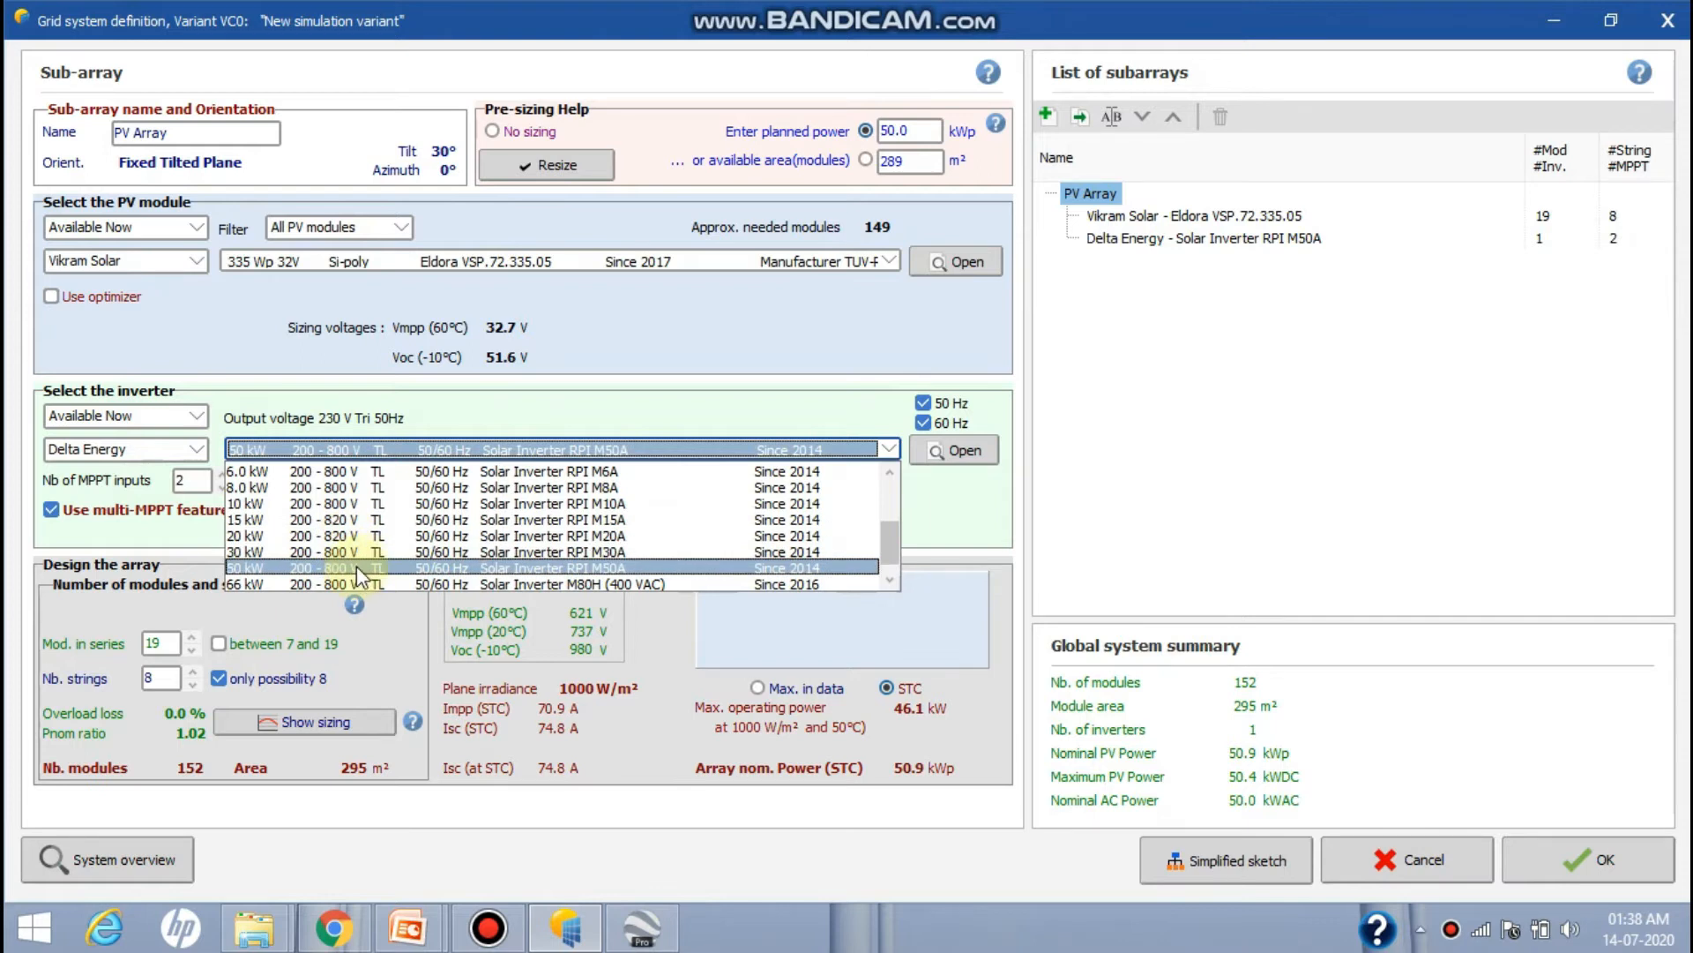
pyautogui.click(356, 569)
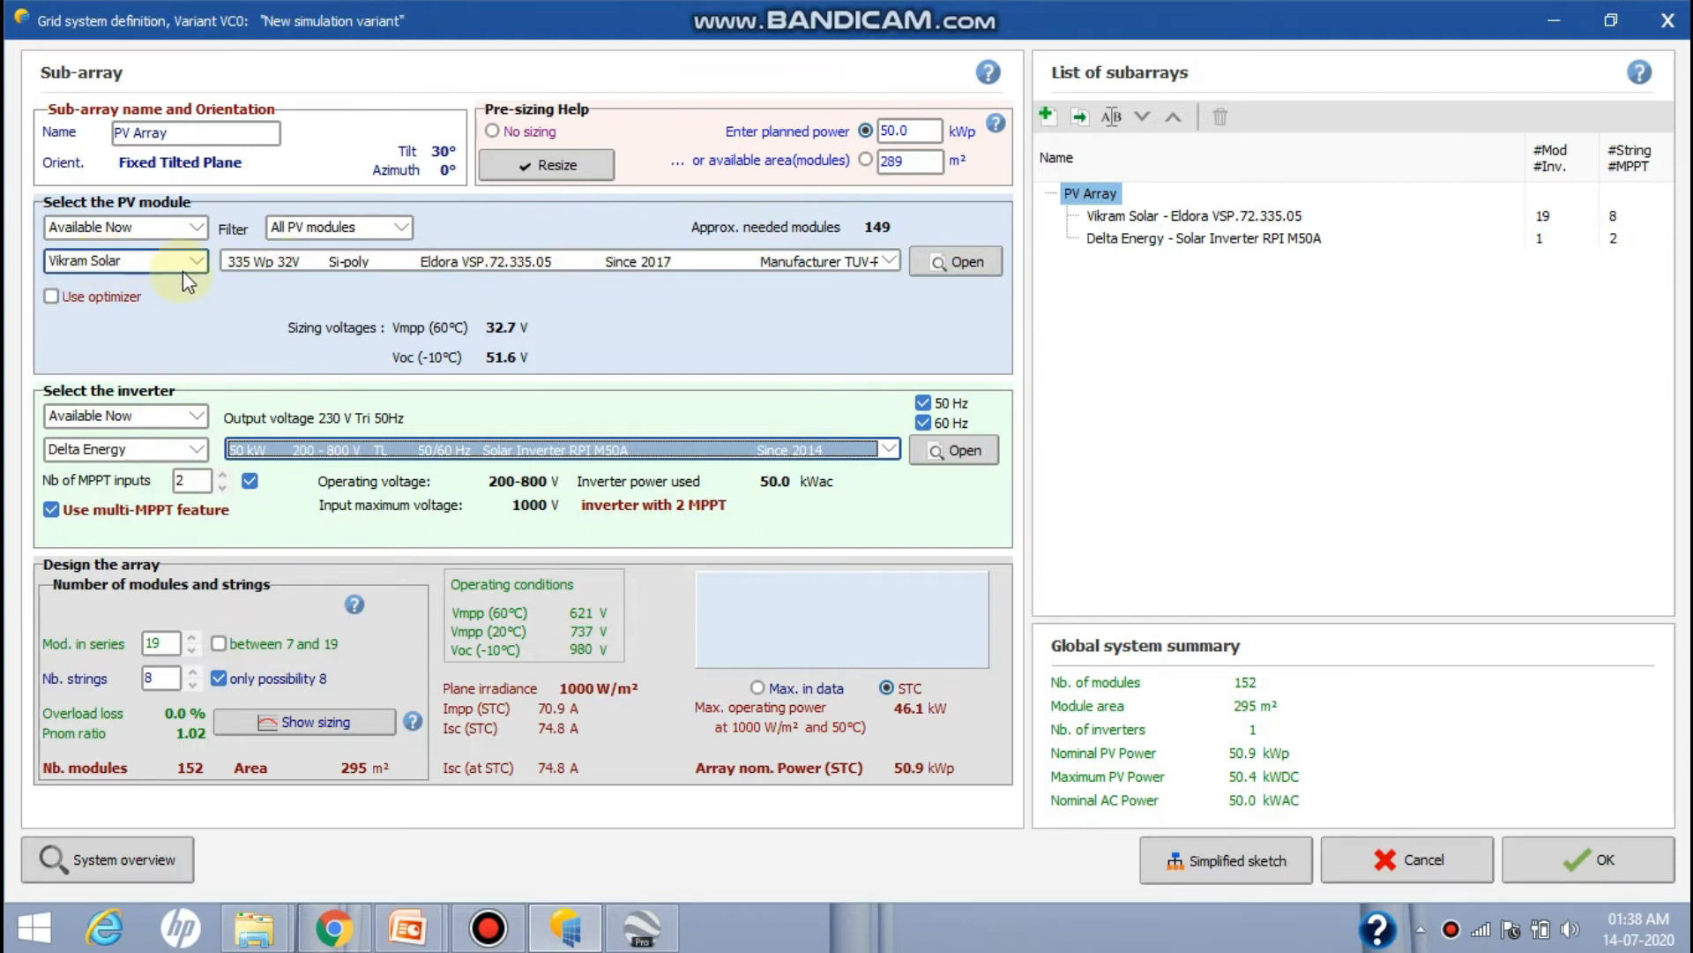
# Examine the chosen PV module's definition, including basic data, sizes and technology, model parameters, additional data, commercial data and graphs, and accept it
pyautogui.click(968, 265)
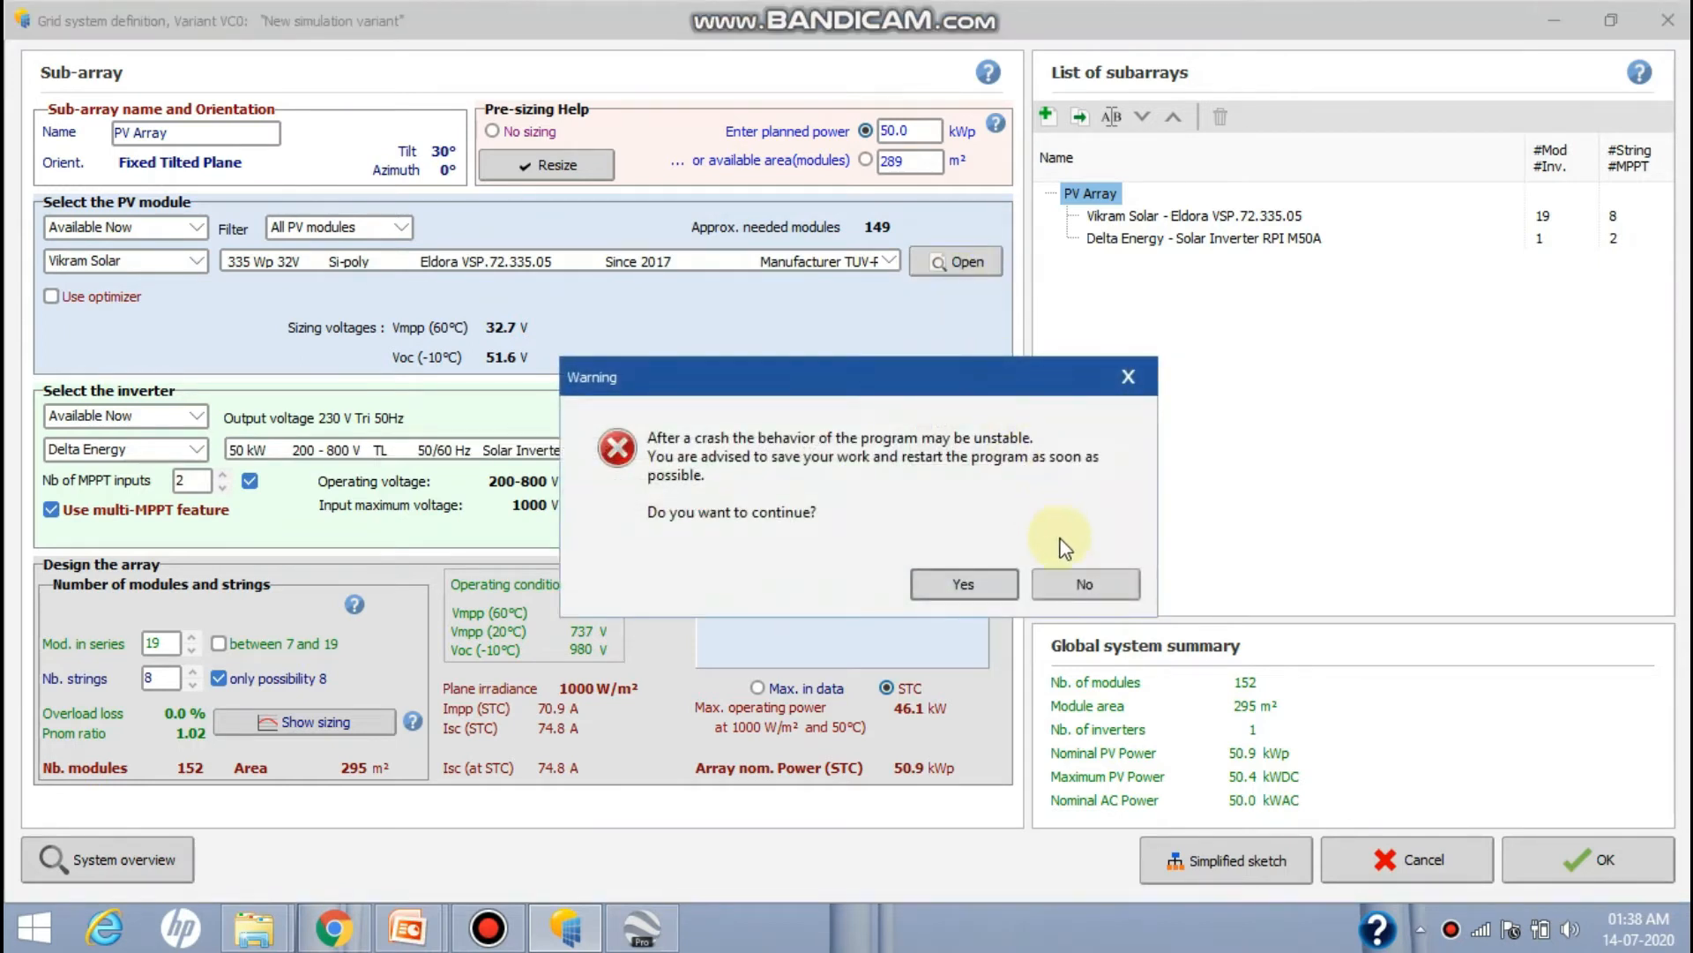
pyautogui.click(960, 585)
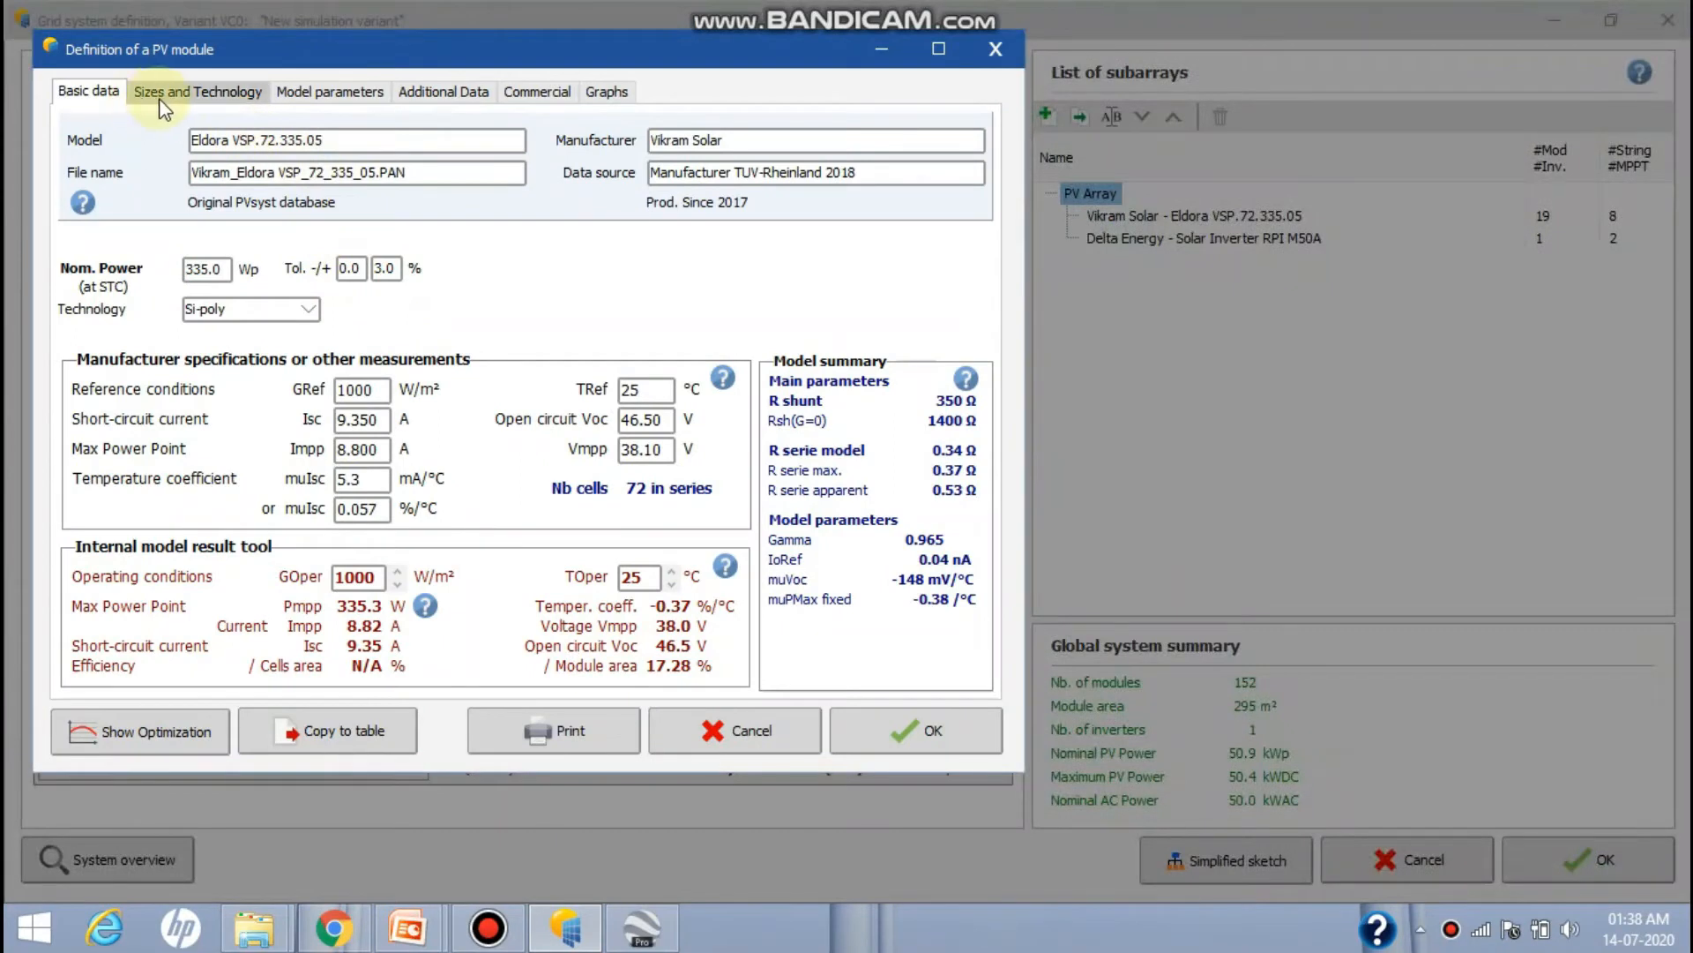
pyautogui.click(167, 99)
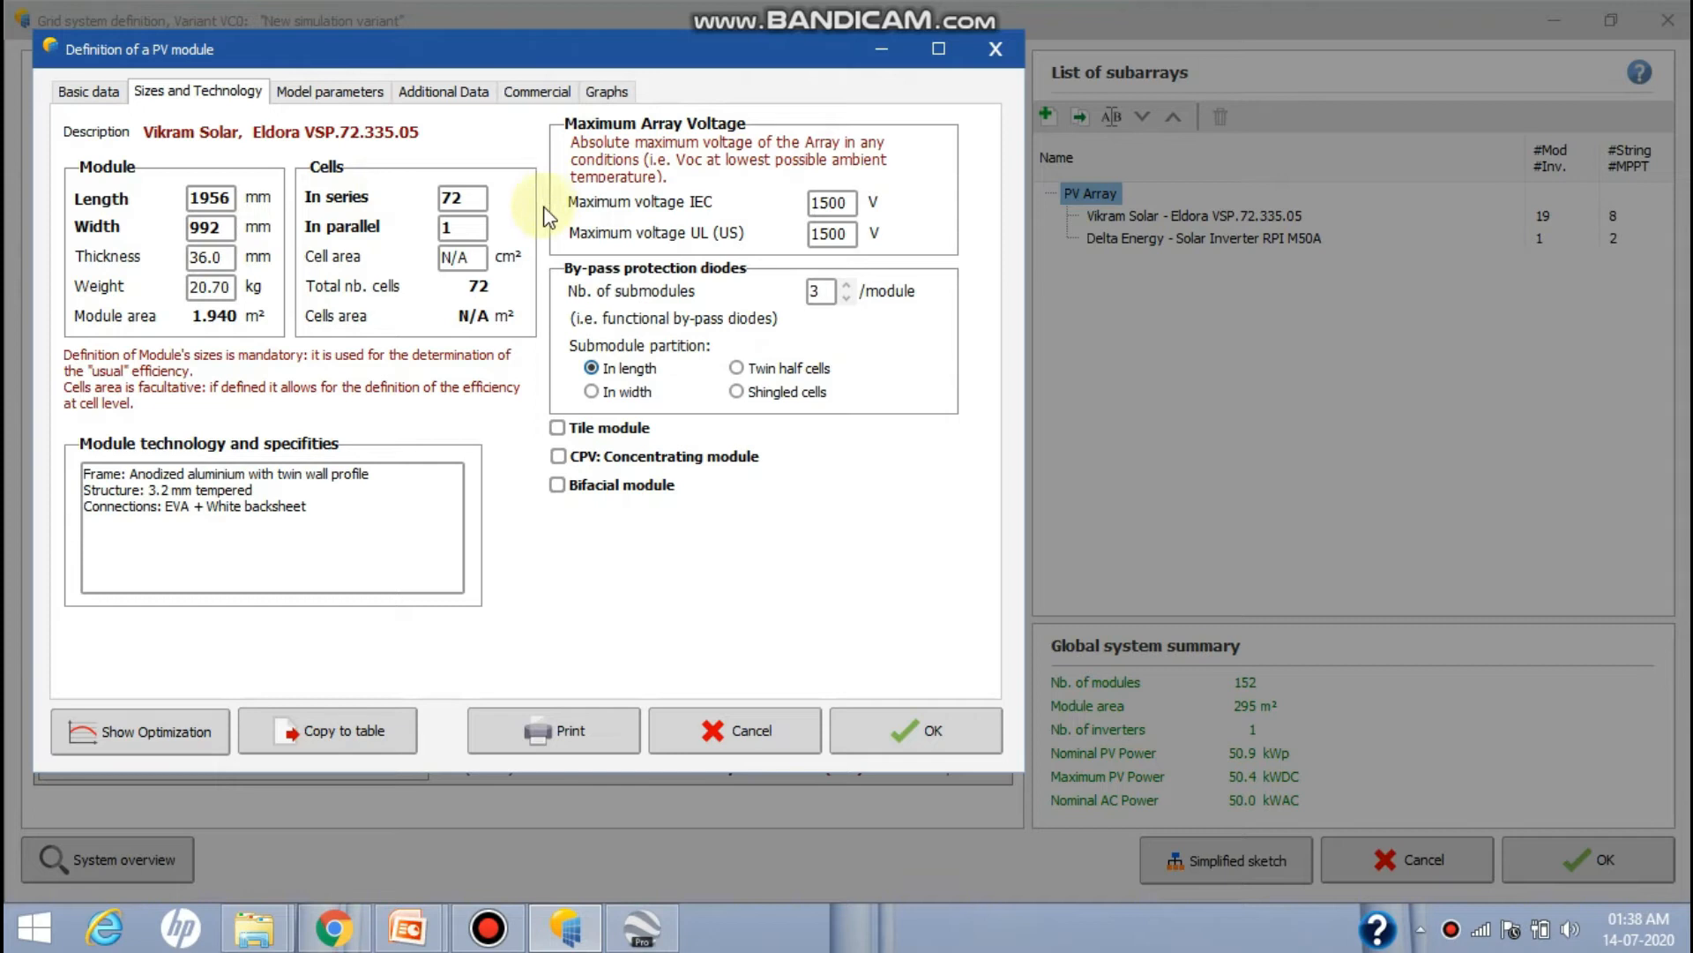
pyautogui.click(327, 98)
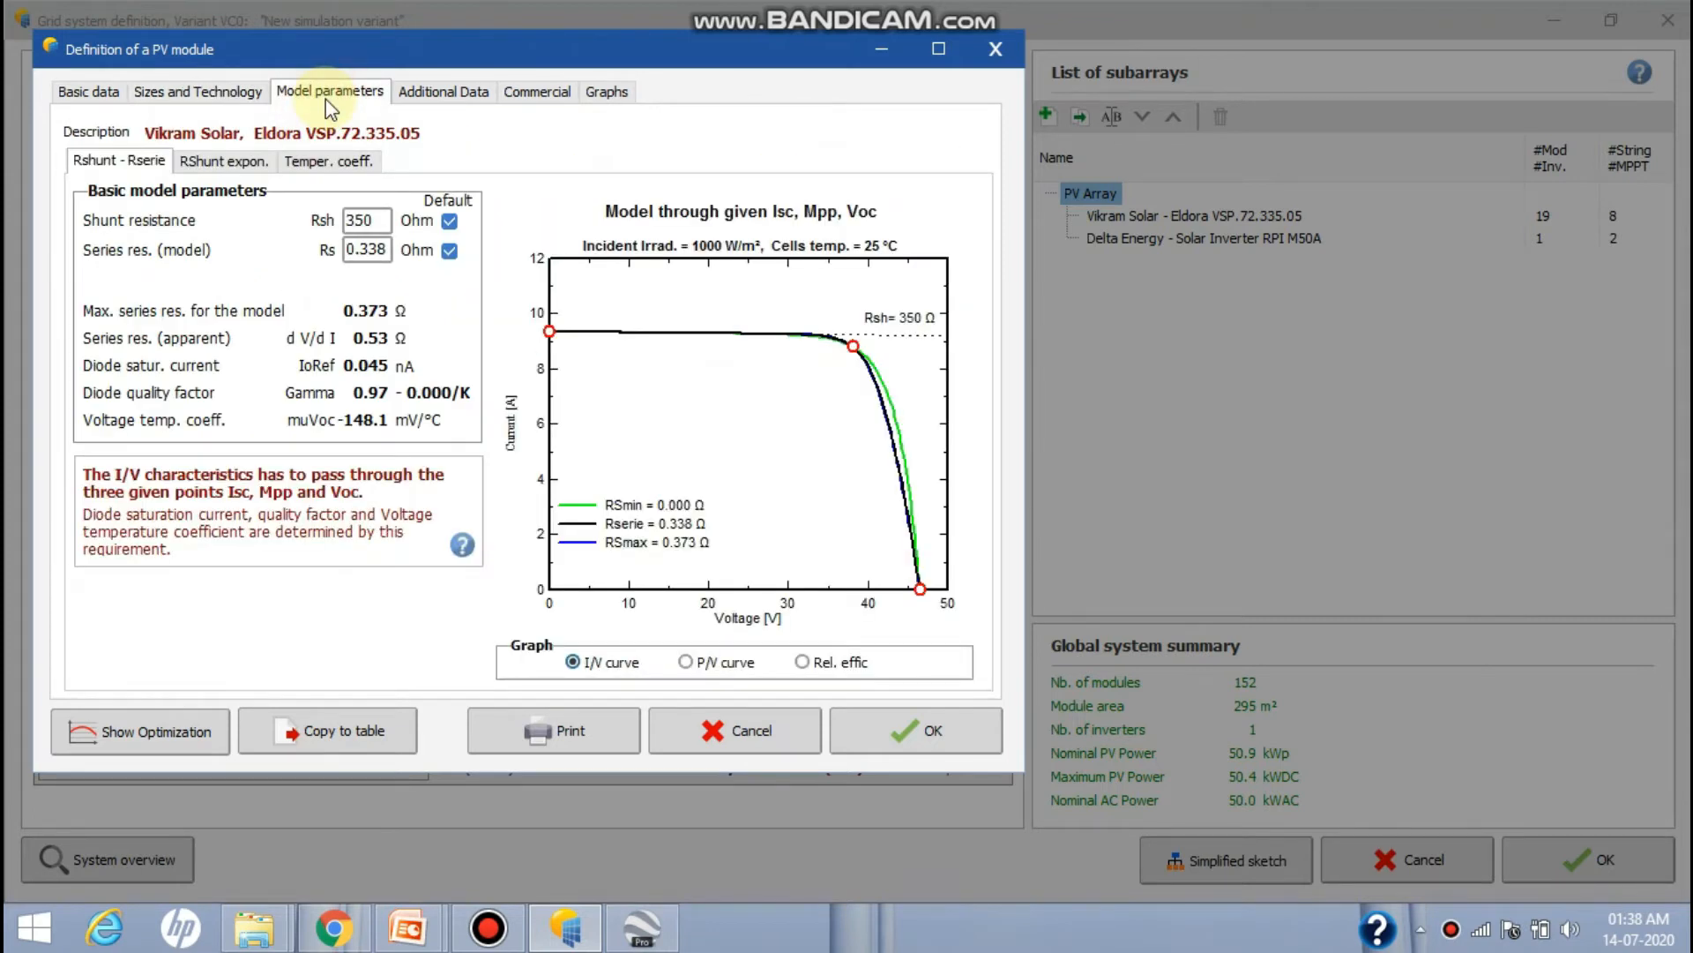
pyautogui.click(421, 95)
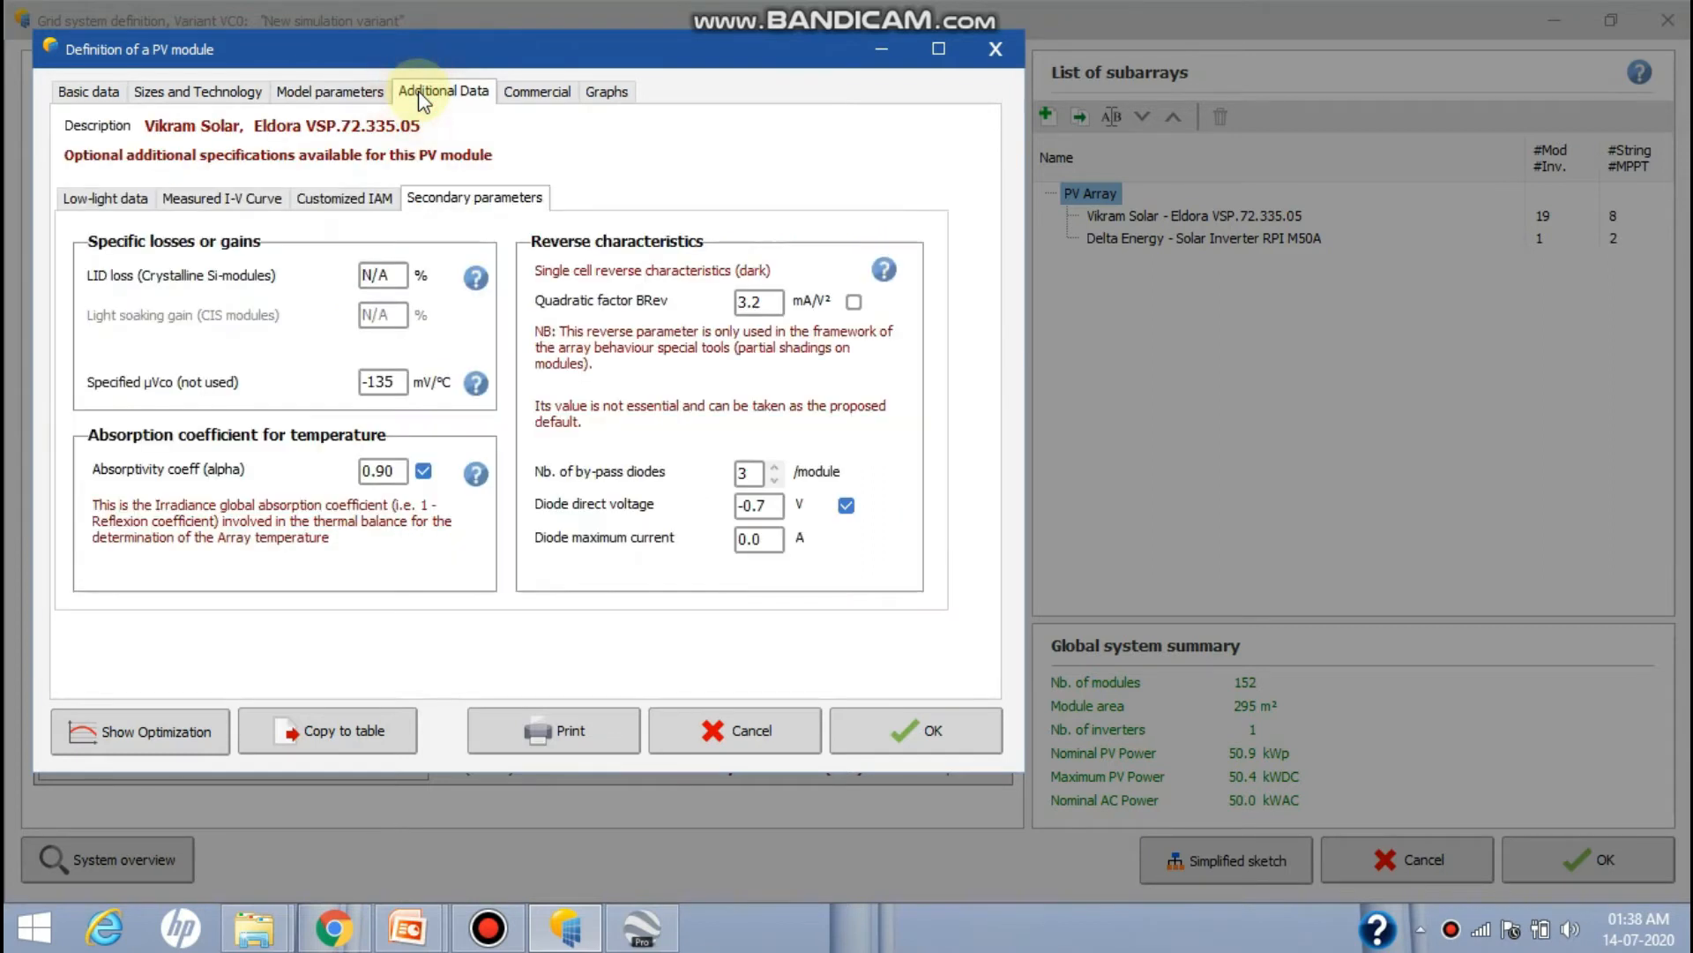
pyautogui.click(137, 91)
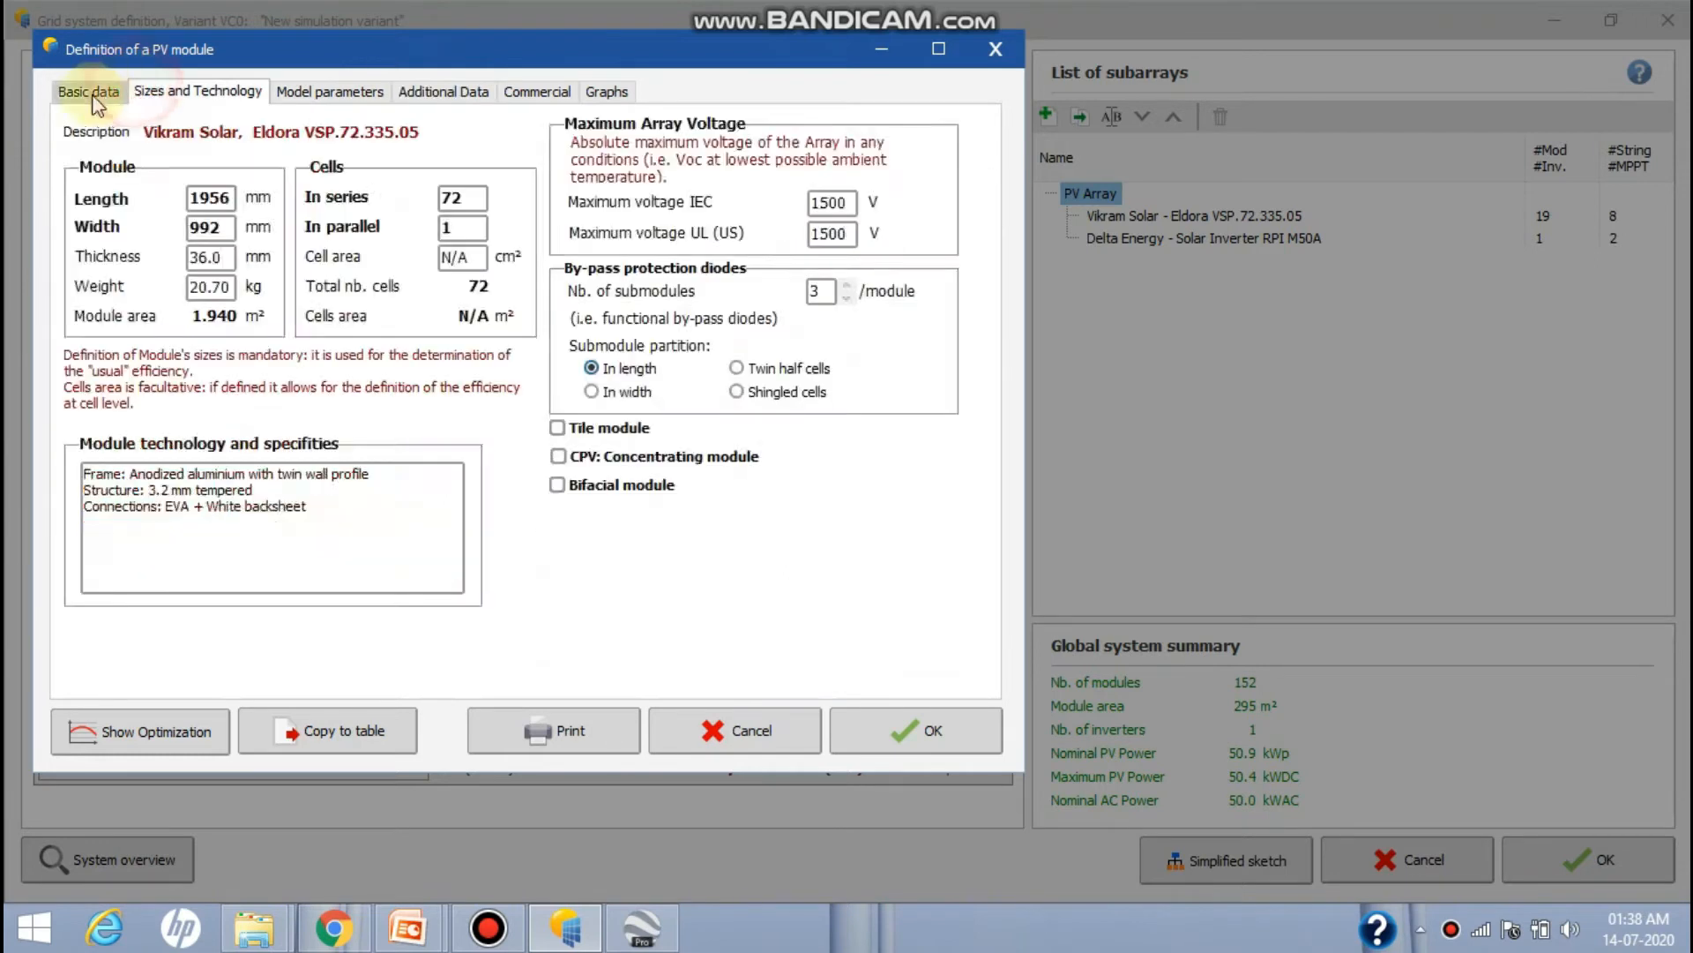
pyautogui.click(84, 92)
pyautogui.click(297, 91)
pyautogui.click(445, 92)
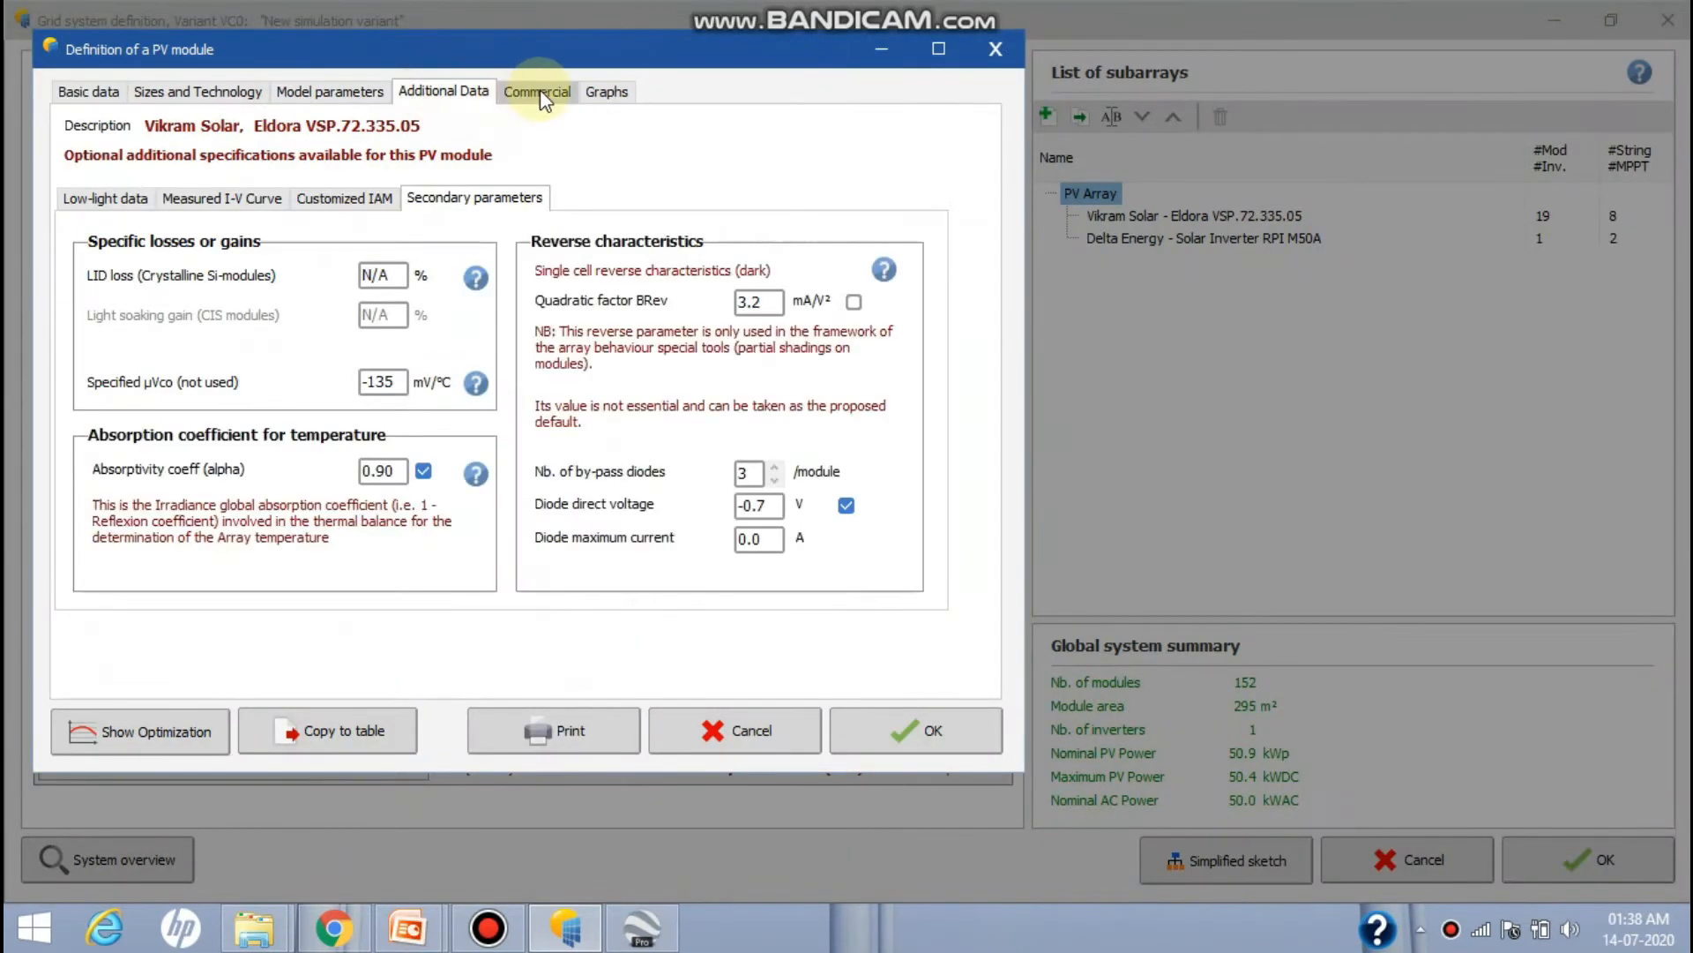
pyautogui.click(539, 90)
pyautogui.click(616, 92)
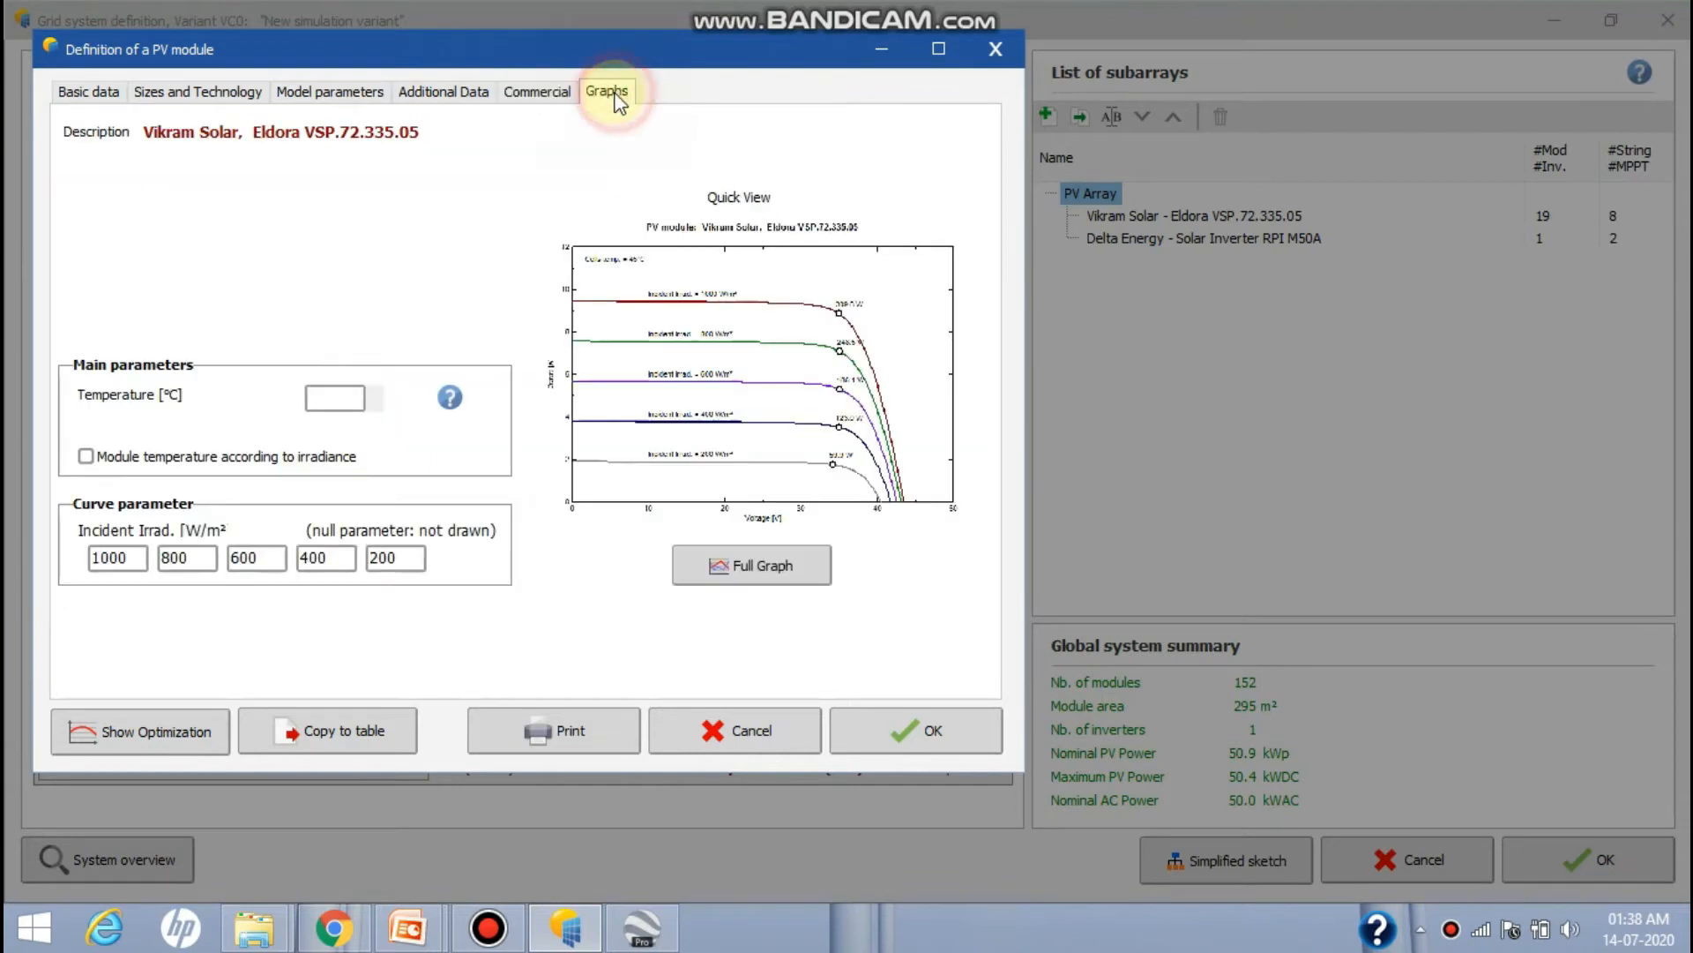
pyautogui.click(445, 93)
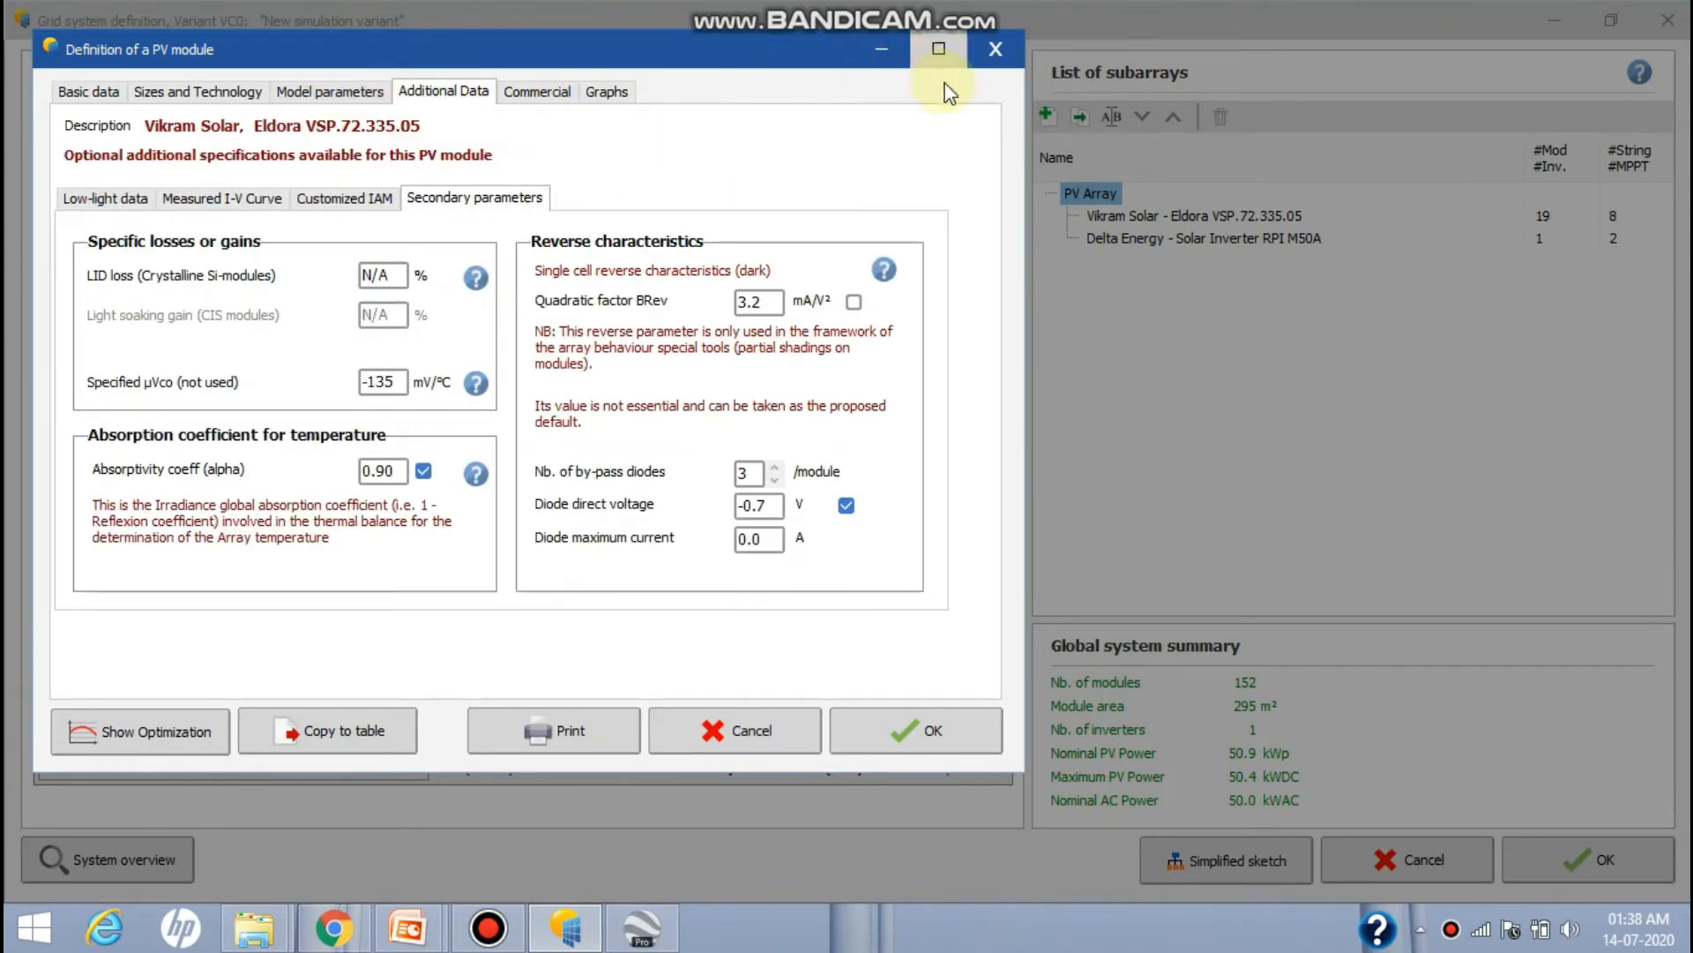
pyautogui.click(890, 728)
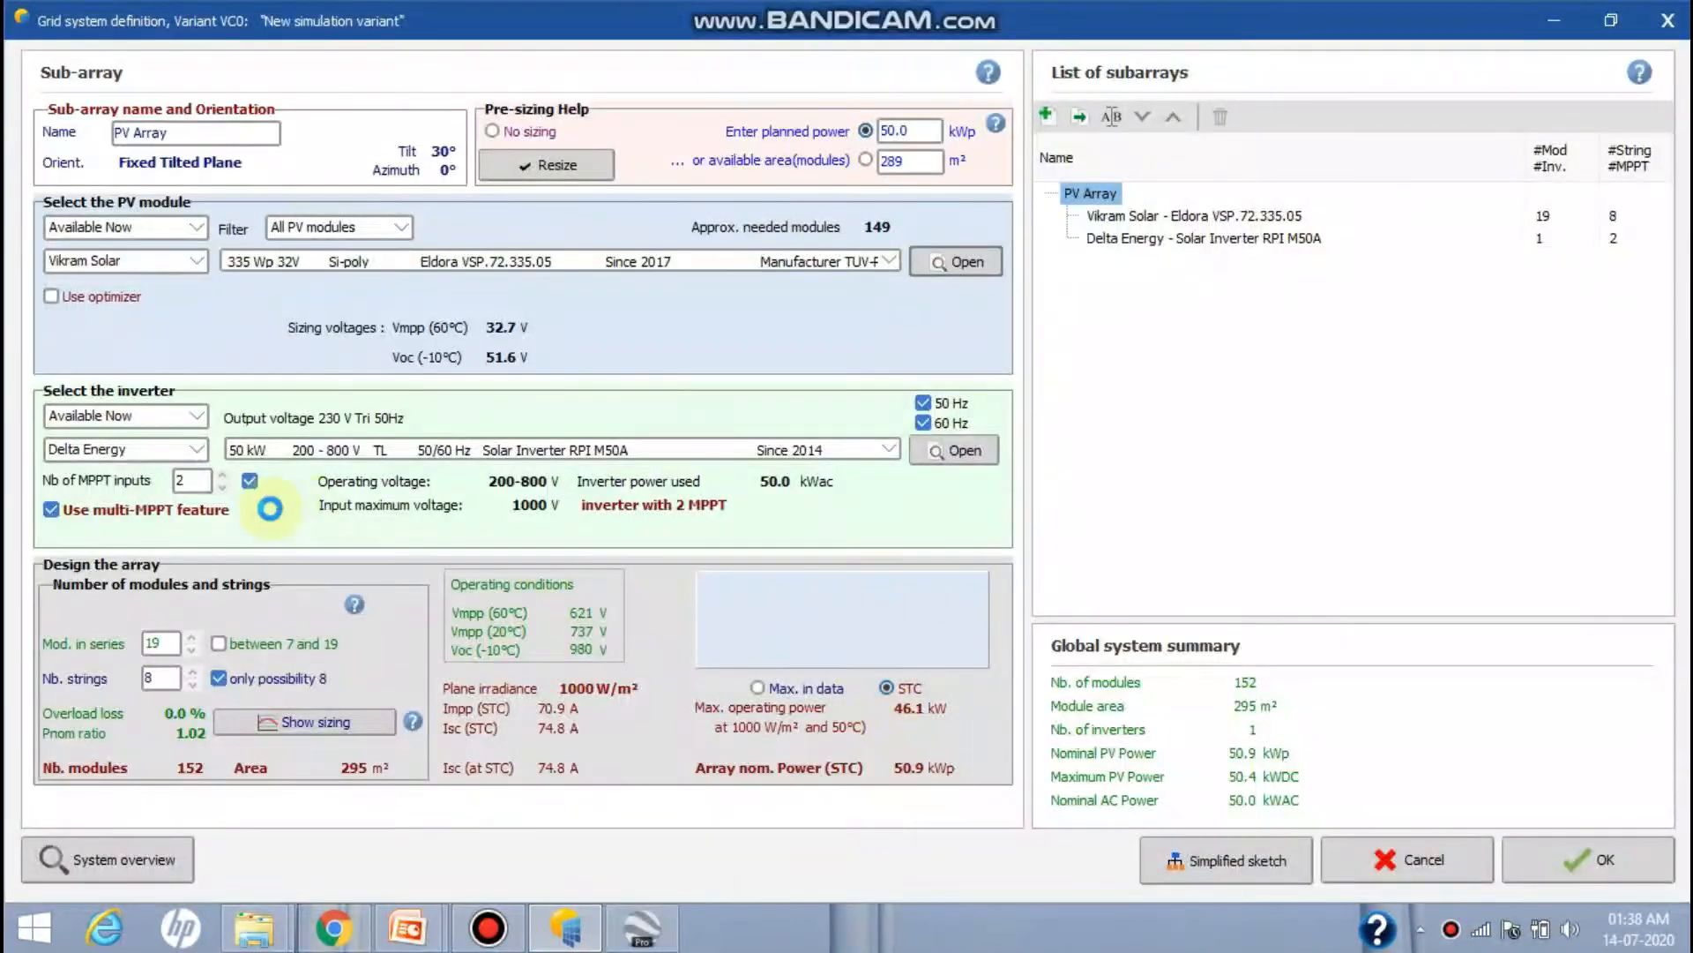
# Examine the chosen inverter's definition, including main parameters, additional and output parameters, and sizes and technology, and close it
pyautogui.click(967, 453)
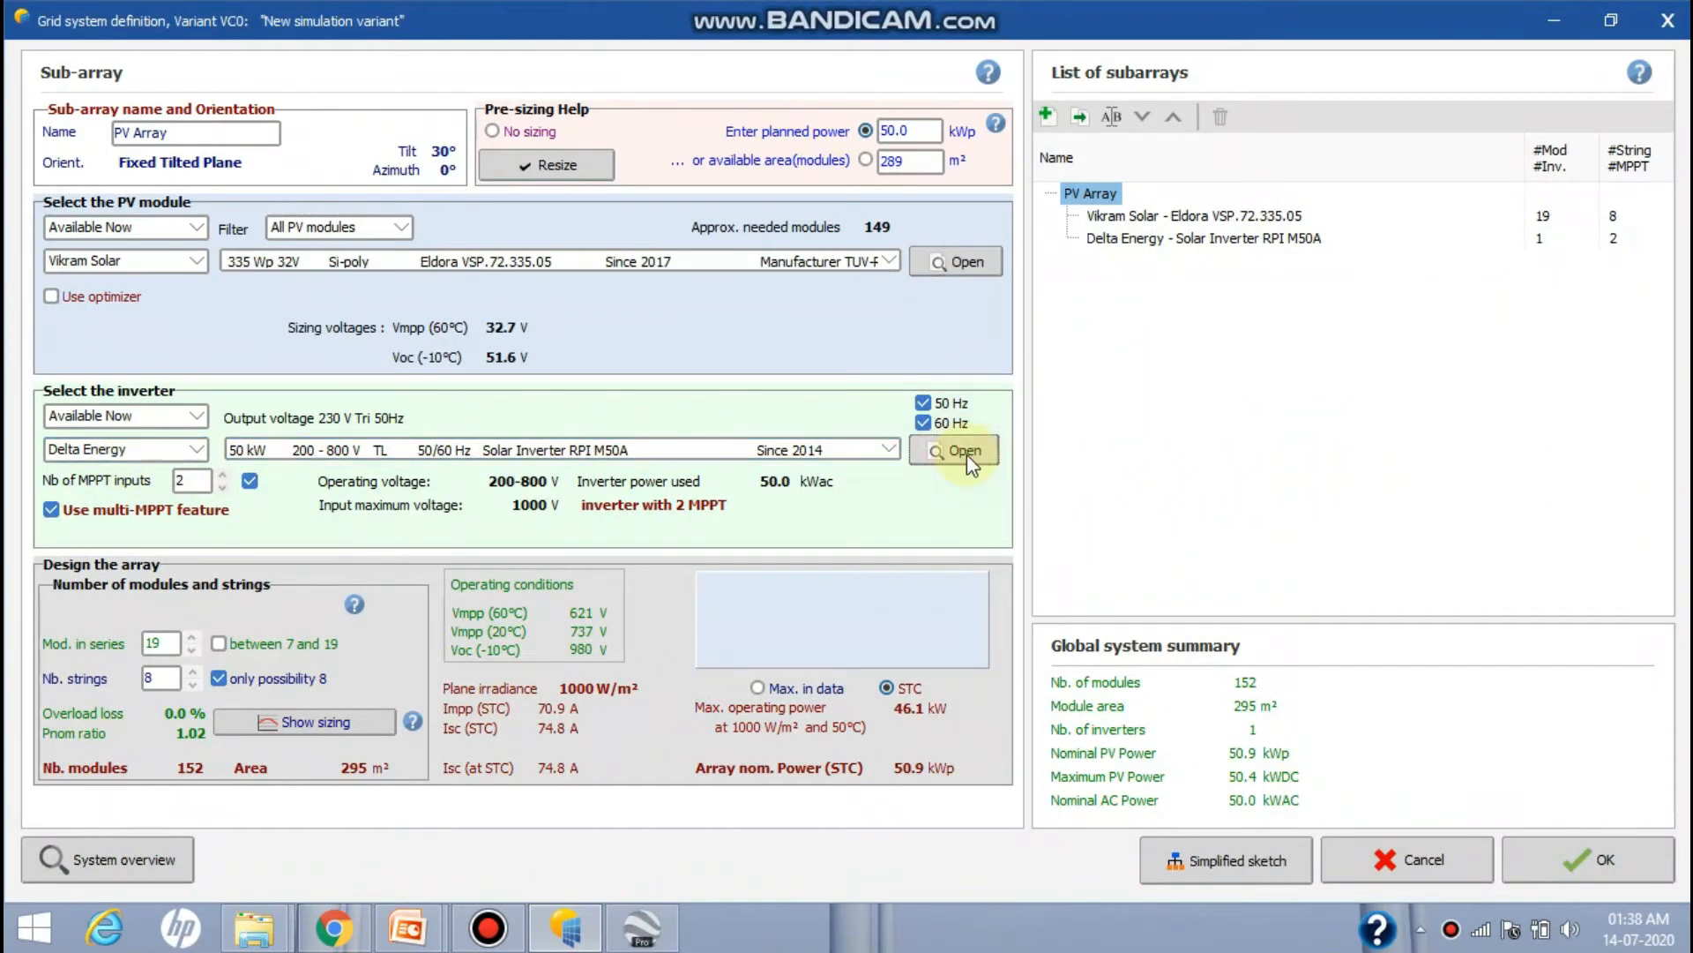
pyautogui.click(961, 583)
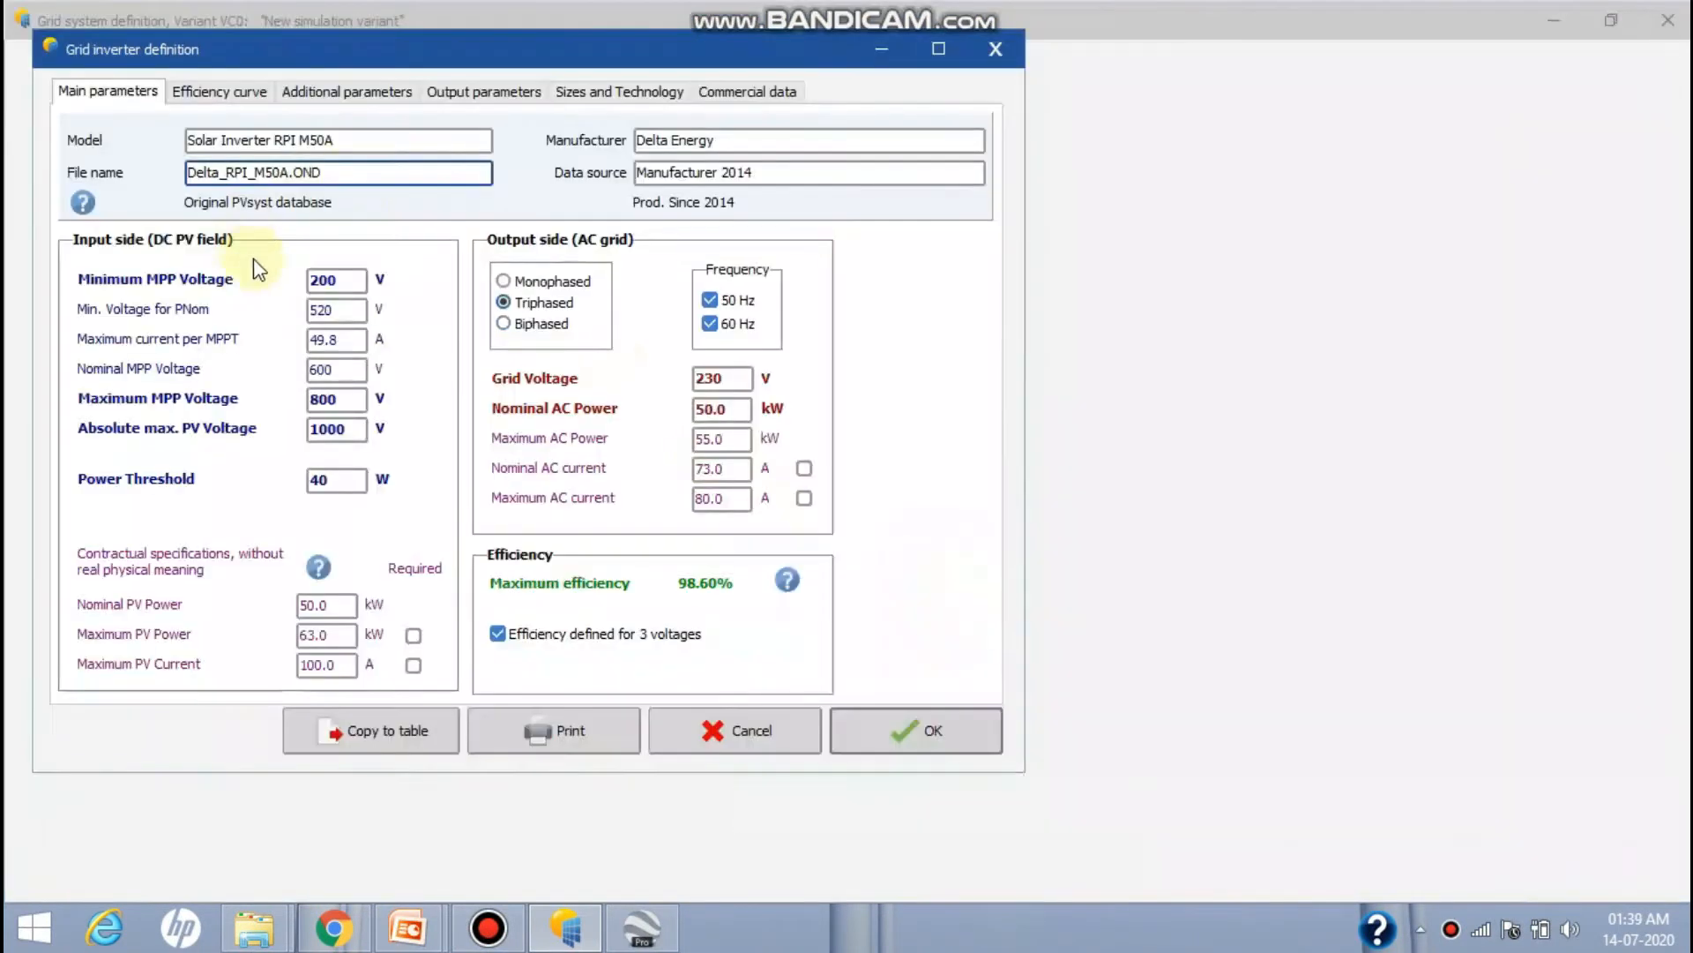
pyautogui.click(234, 102)
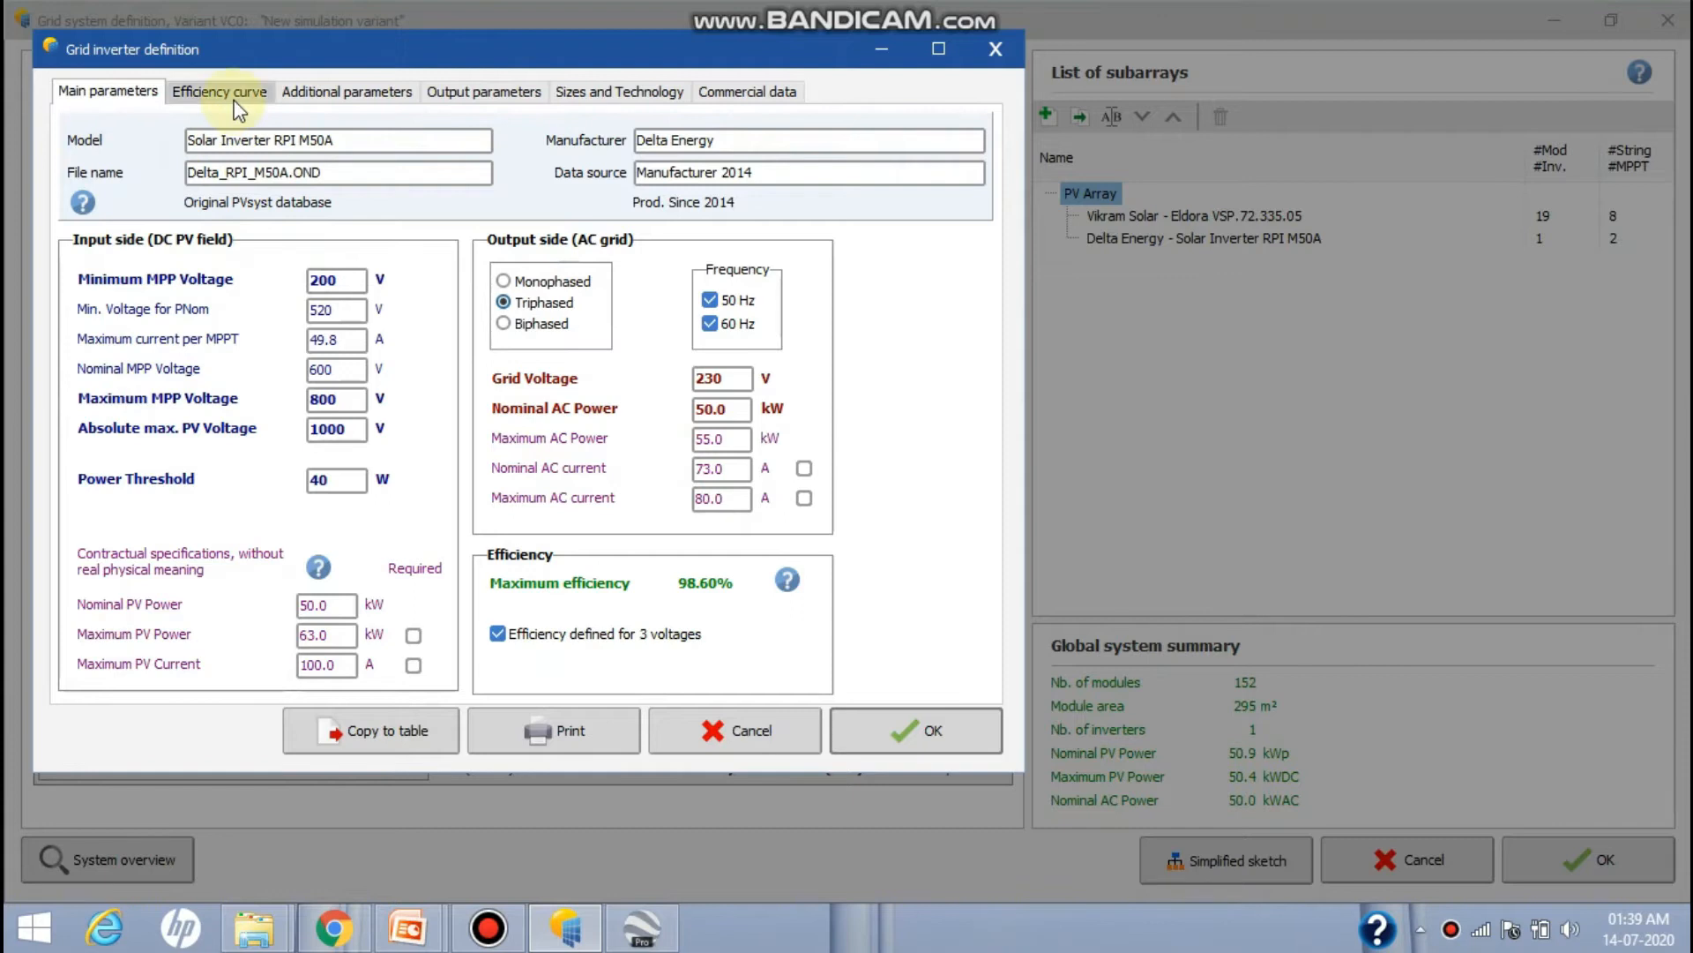
pyautogui.click(340, 91)
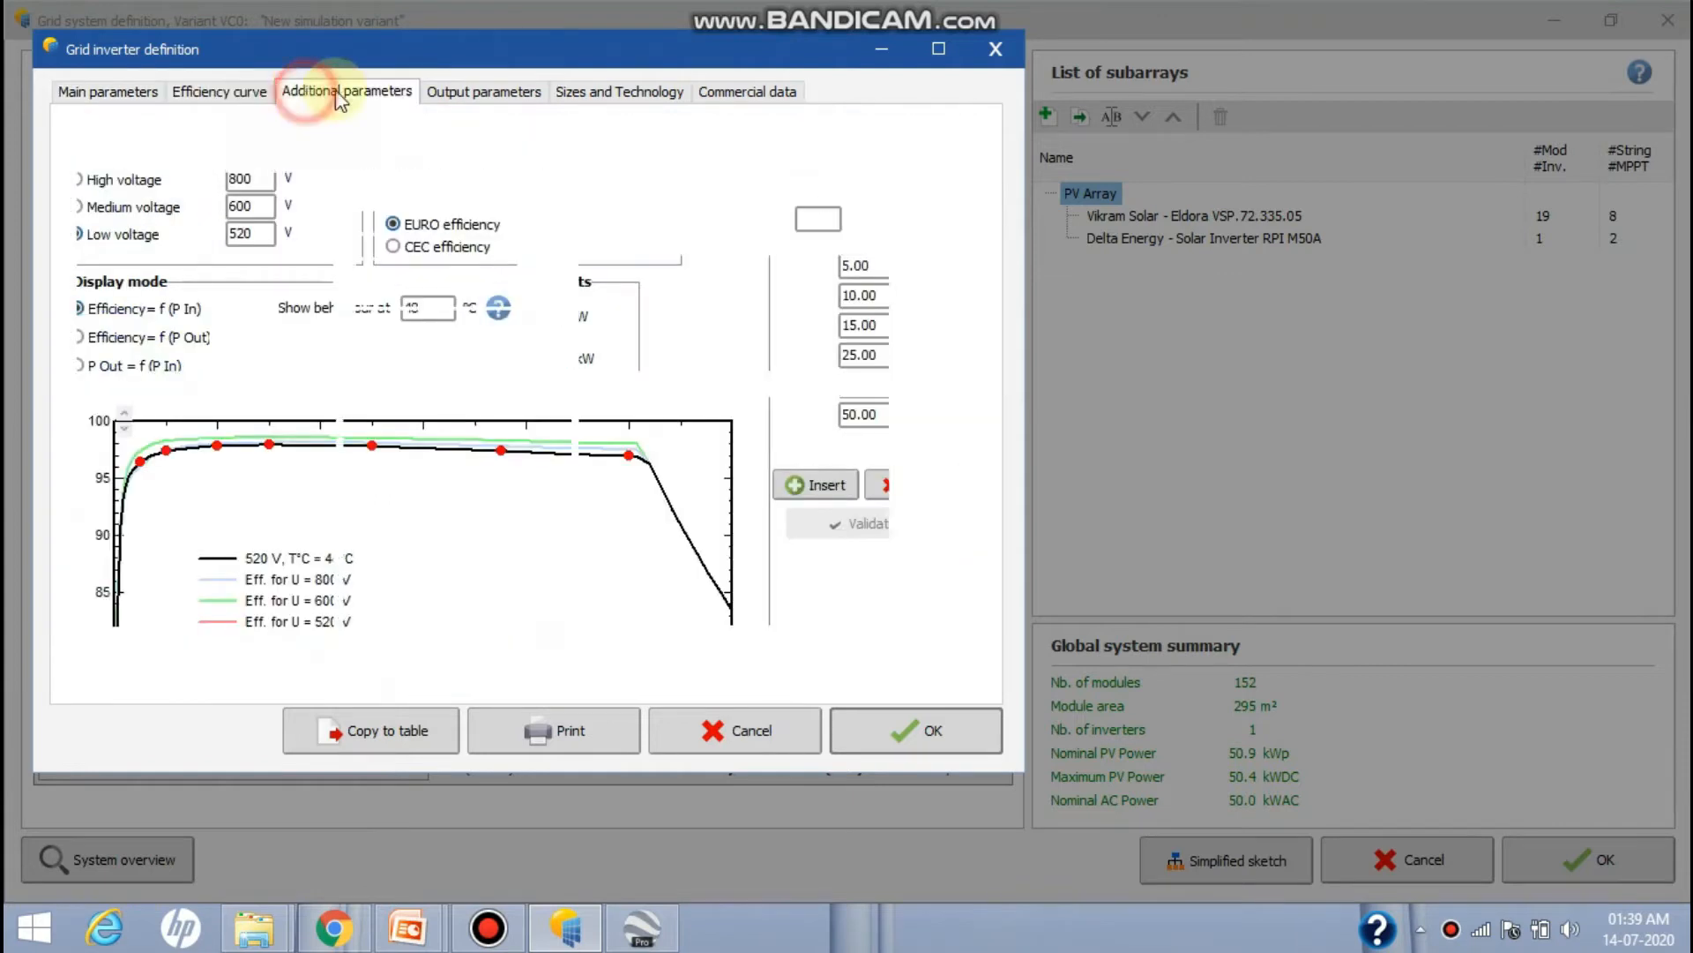
pyautogui.click(484, 93)
pyautogui.click(614, 99)
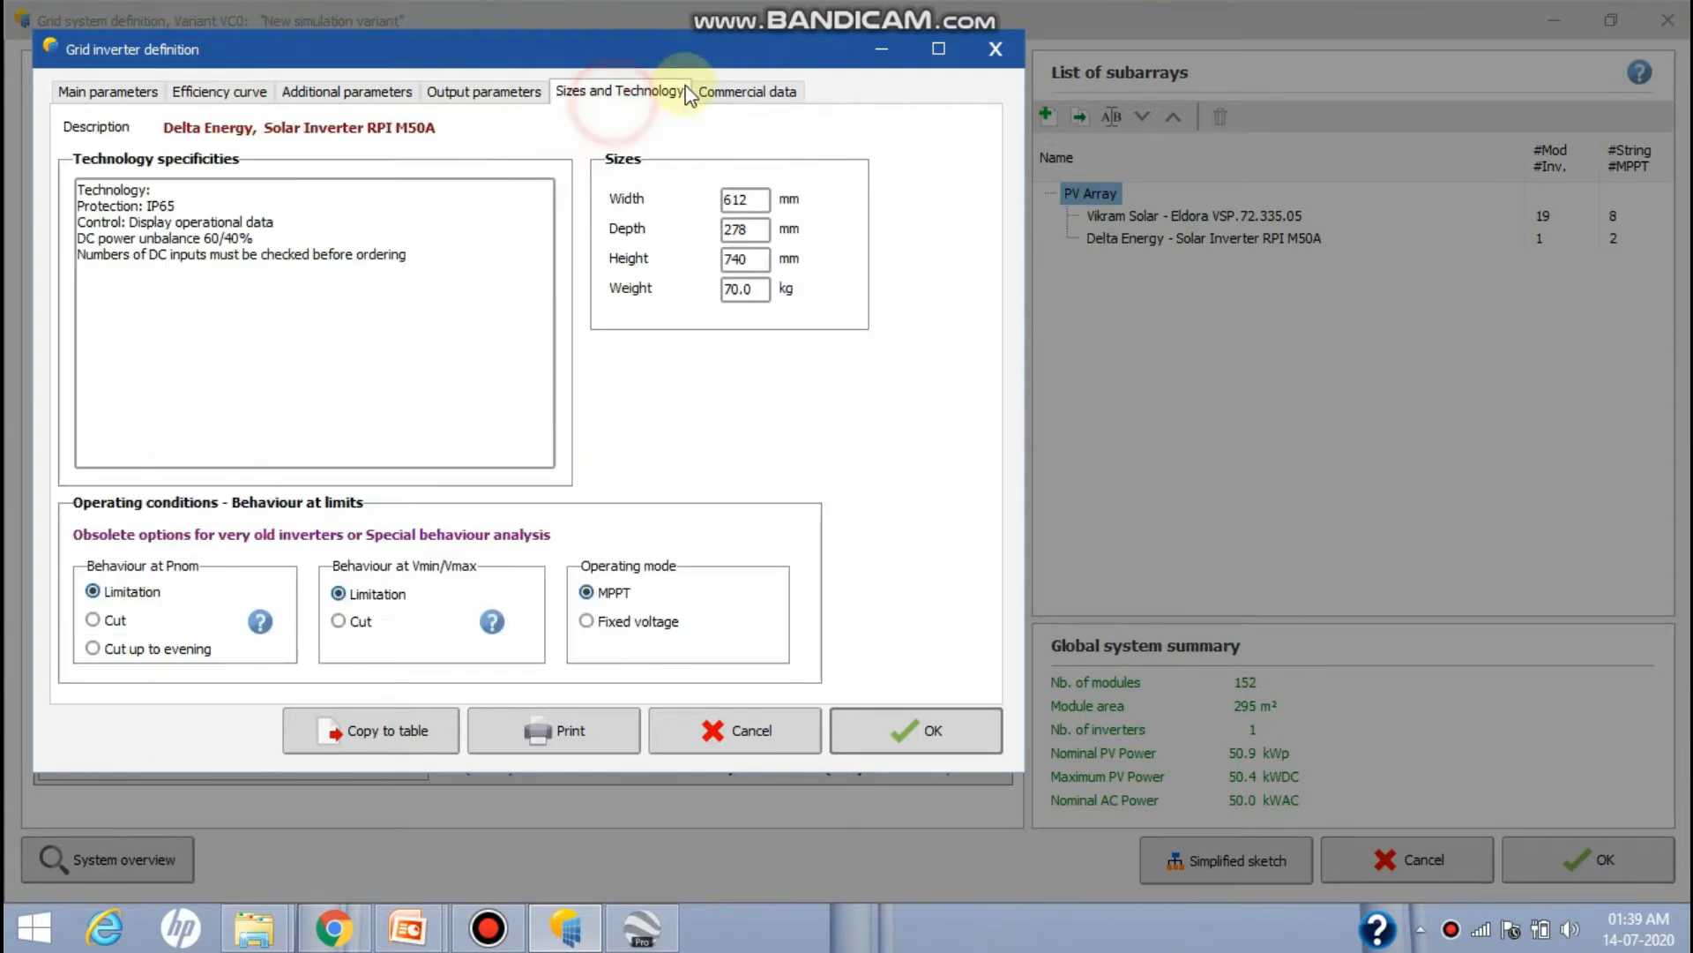
pyautogui.click(993, 55)
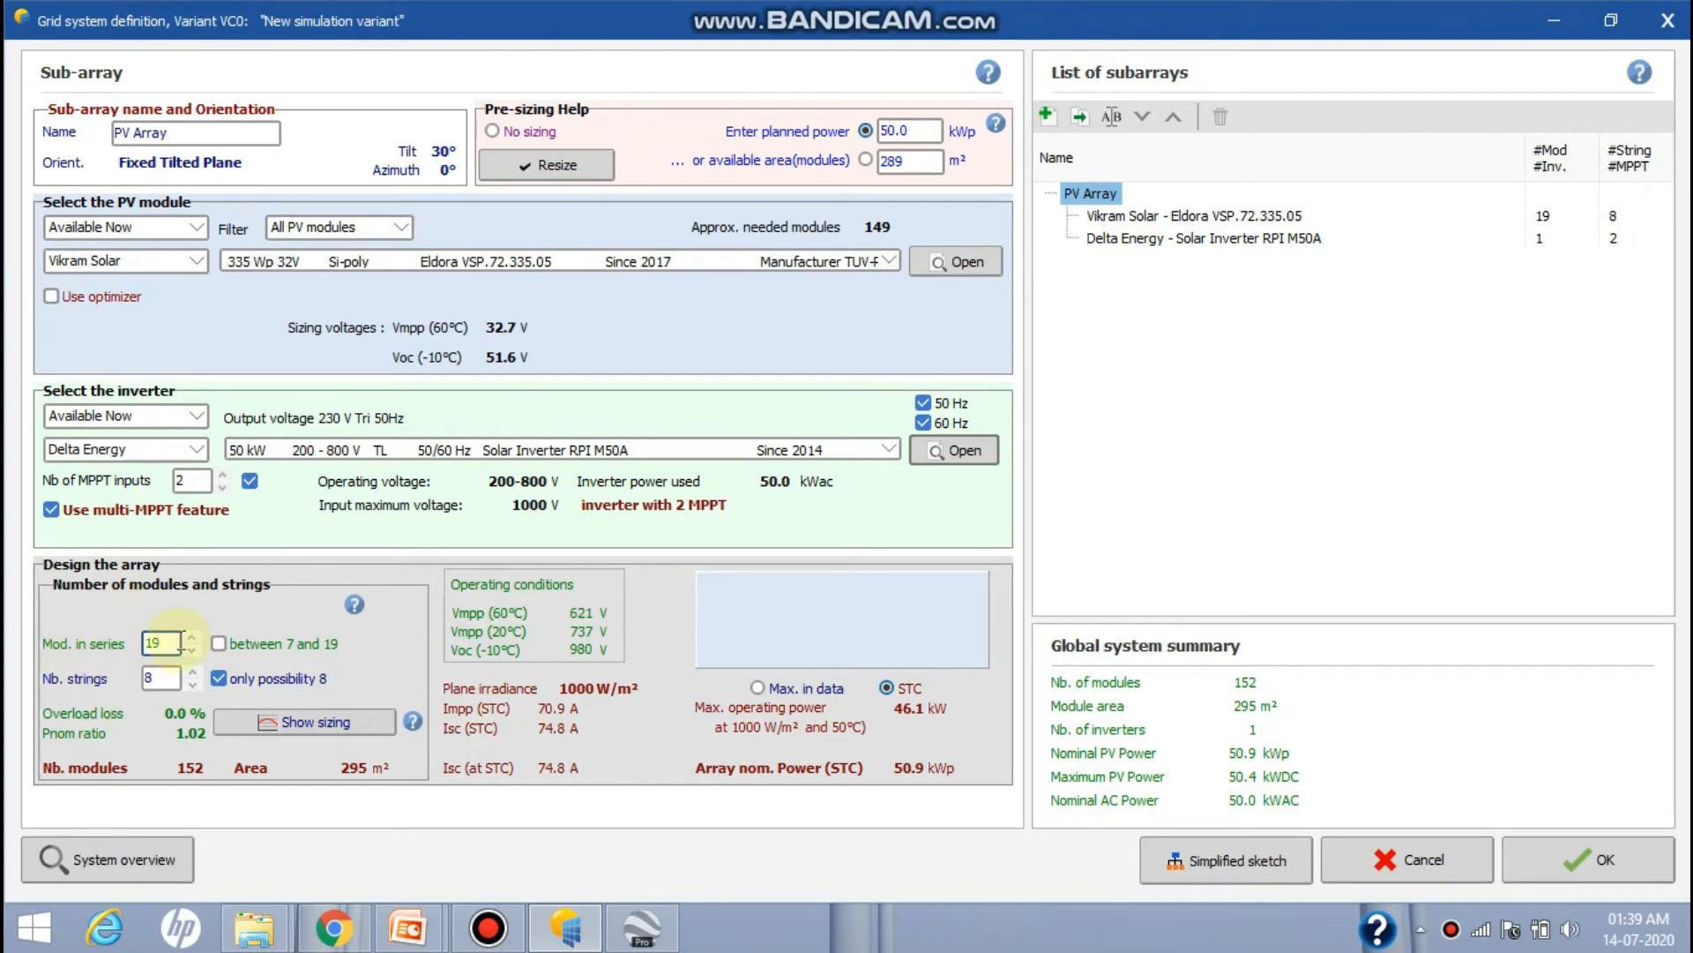
# Check the array's string count and modules in series, and compute 152 * 335 divided by 1000 in the Calculator app, closing it when done
pyautogui.click(174, 684)
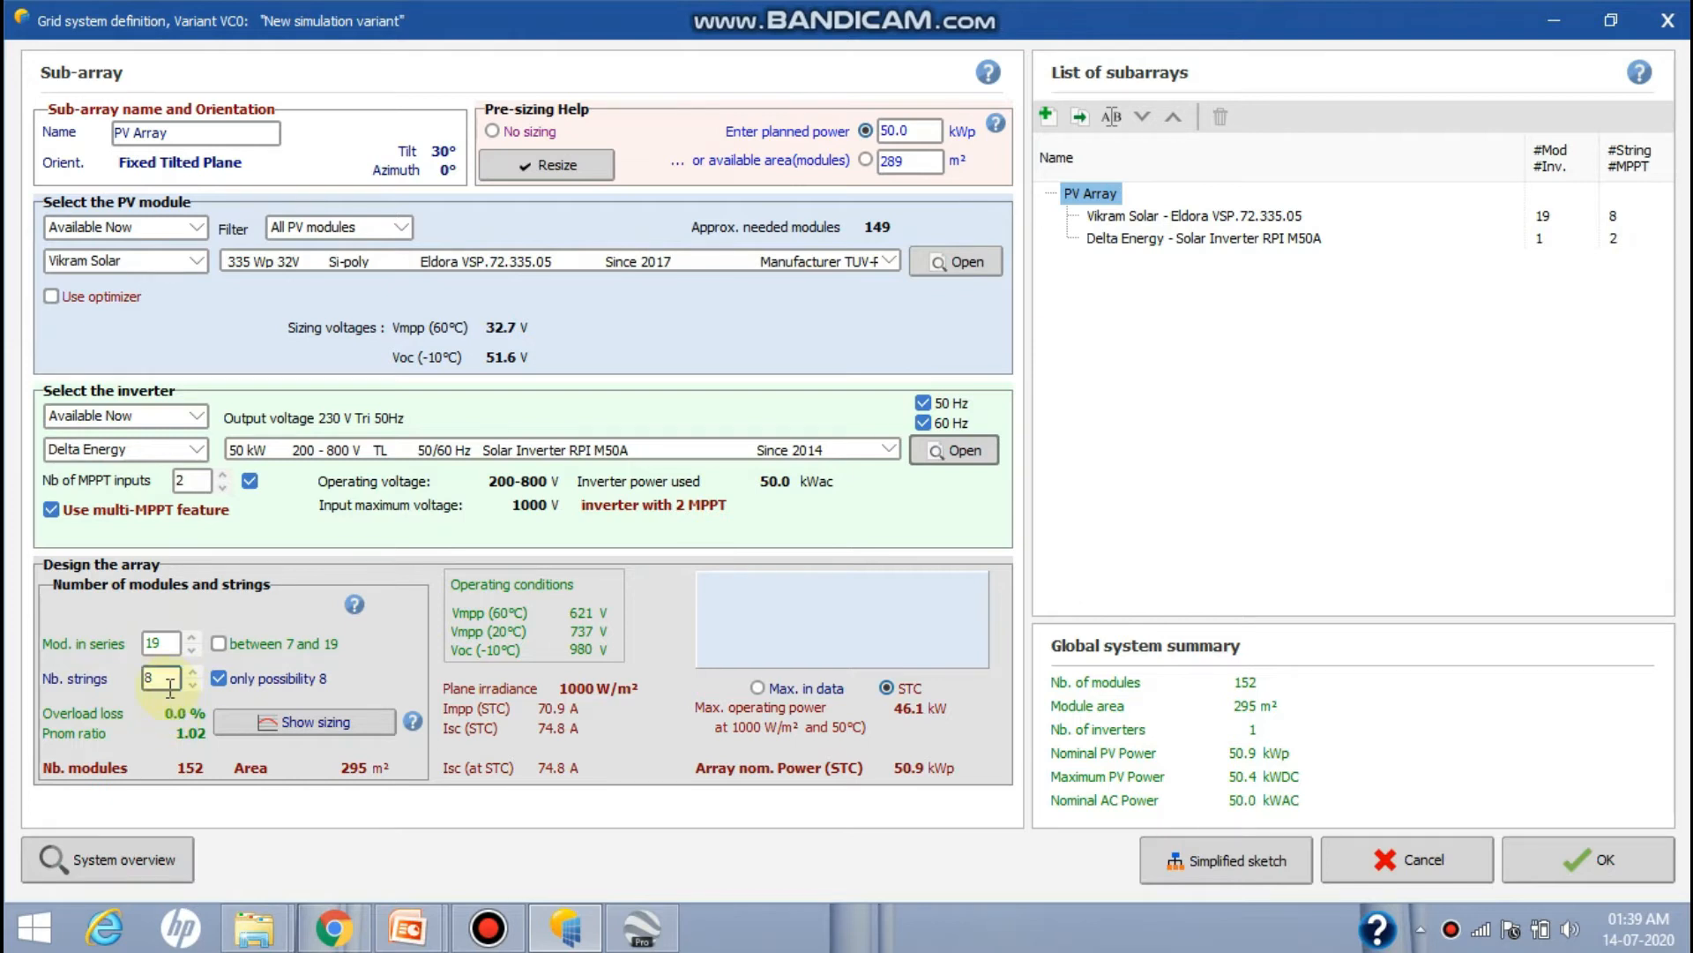
pyautogui.click(168, 645)
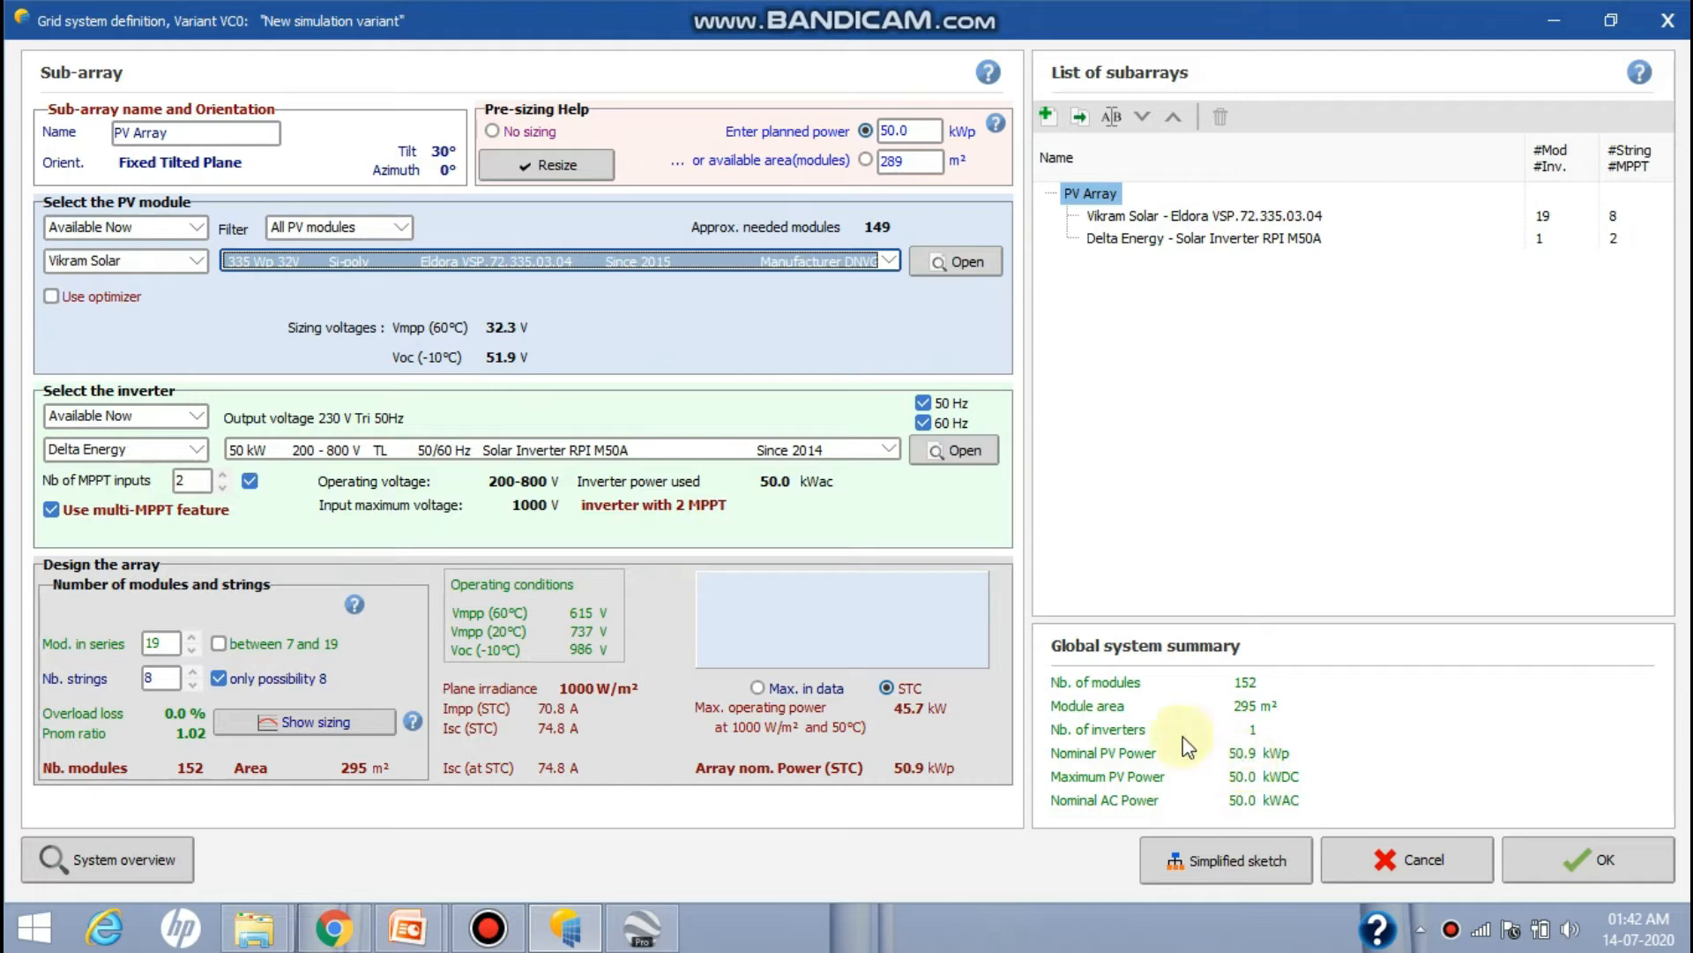
pyautogui.click(34, 926)
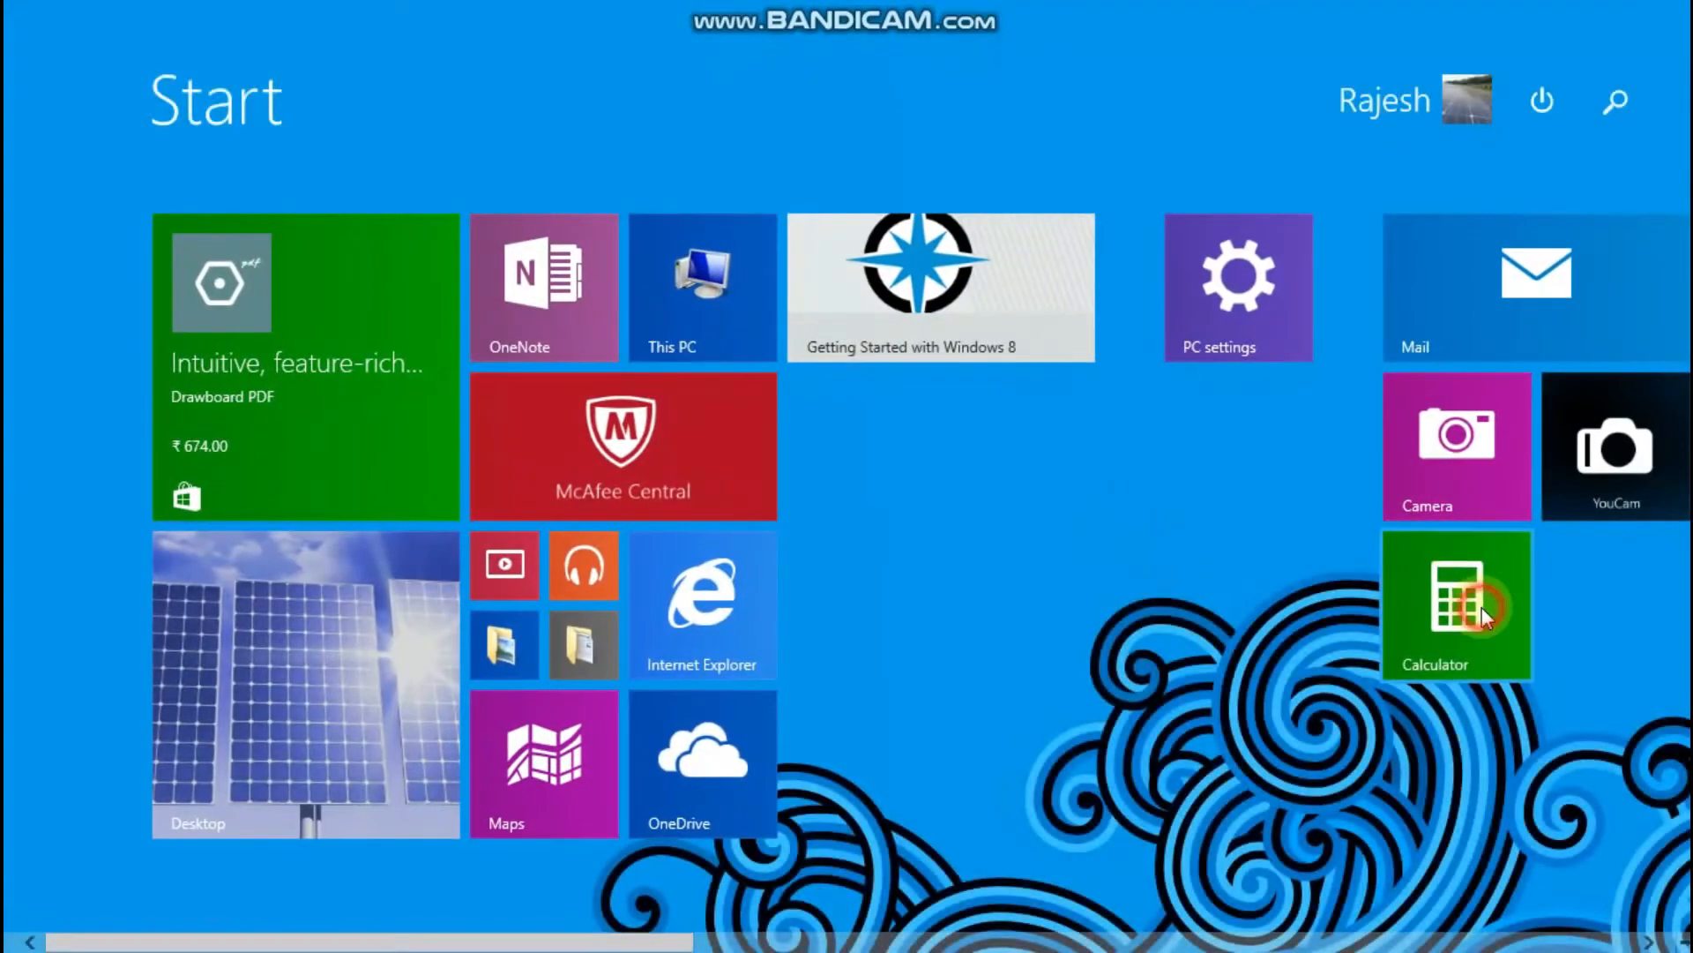
pyautogui.click(1481, 607)
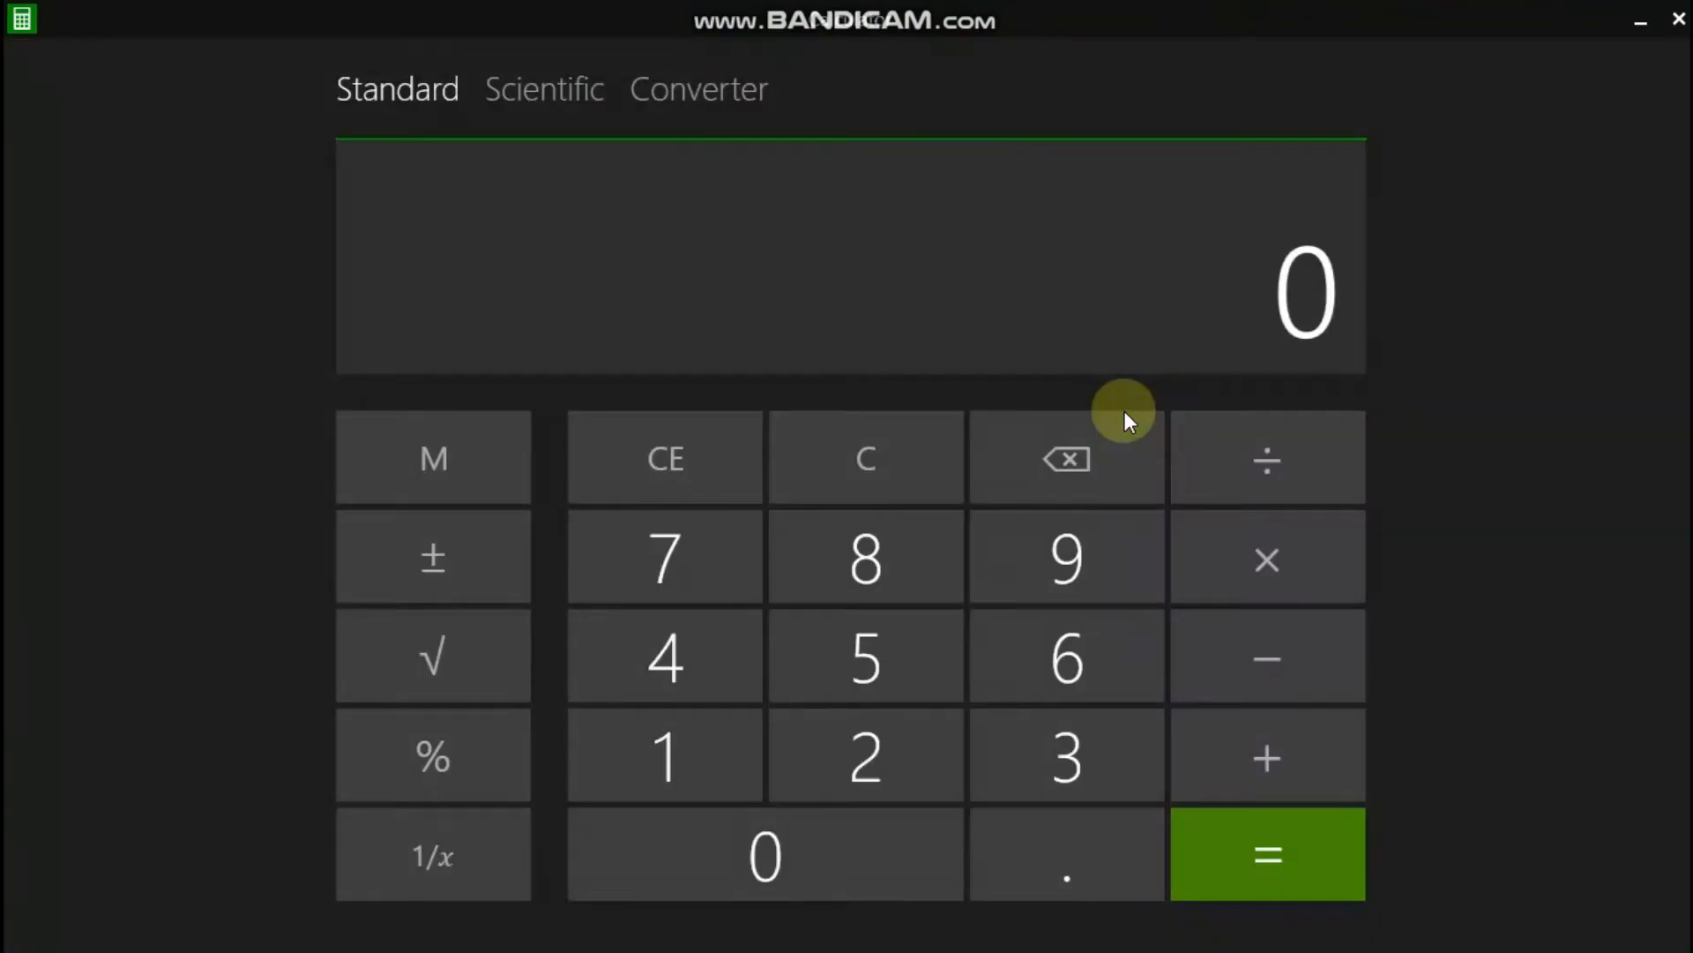
pyautogui.write('152 * 335')
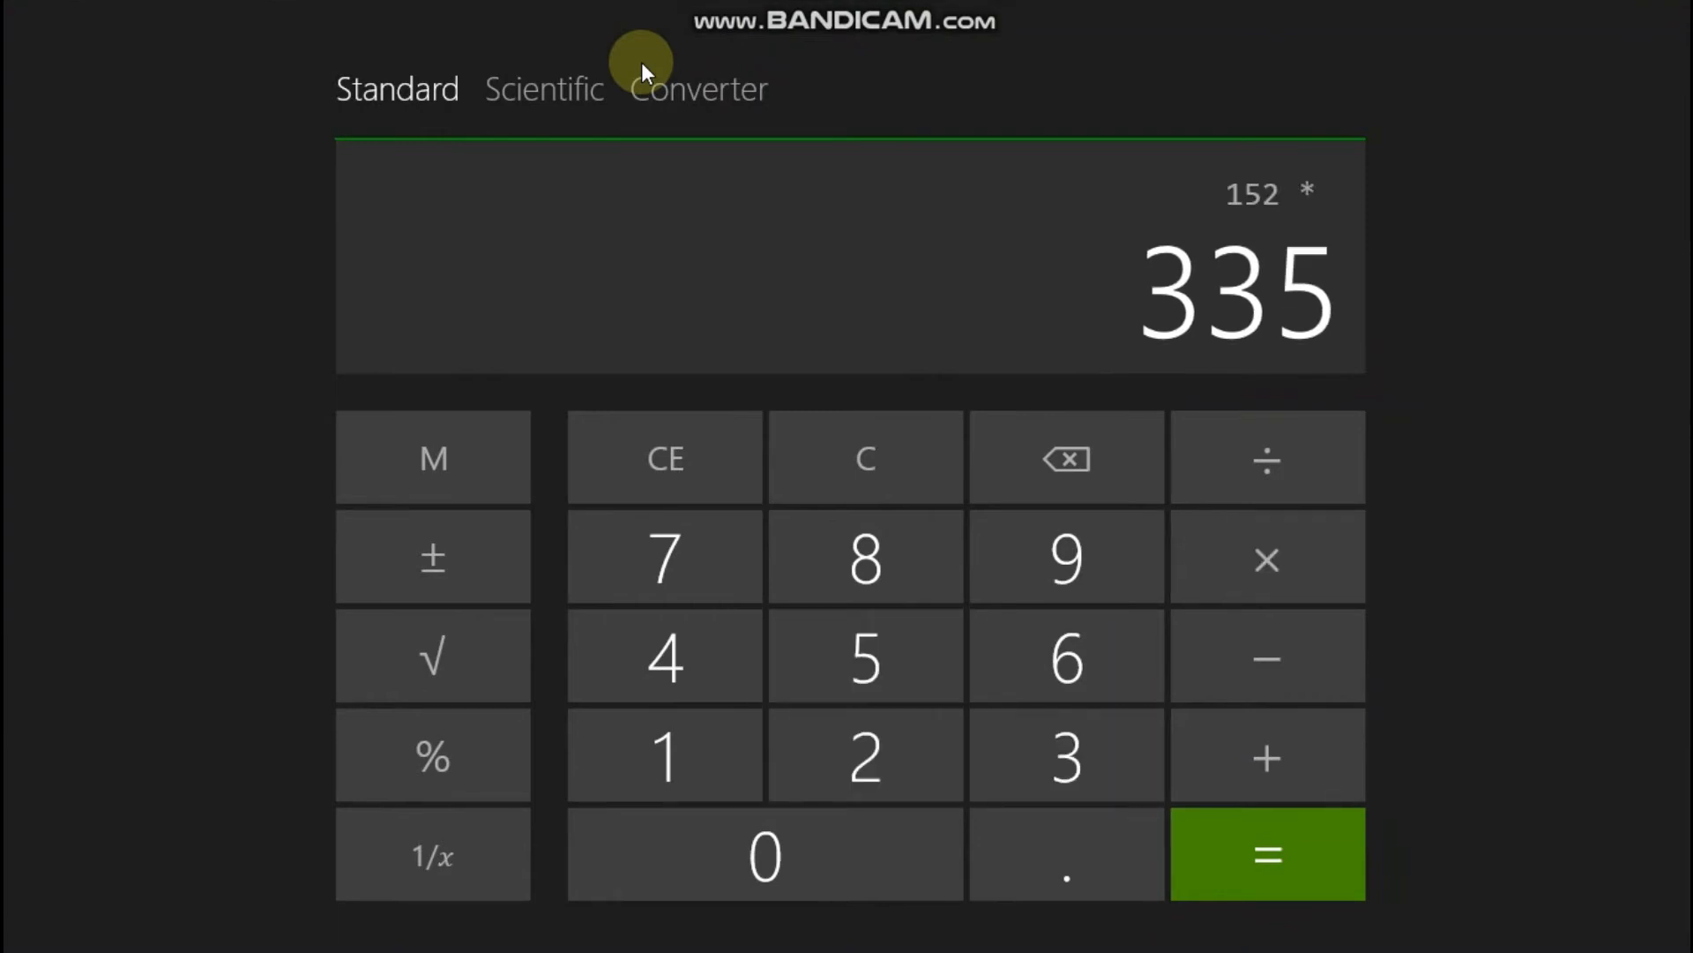
pyautogui.press('Return')
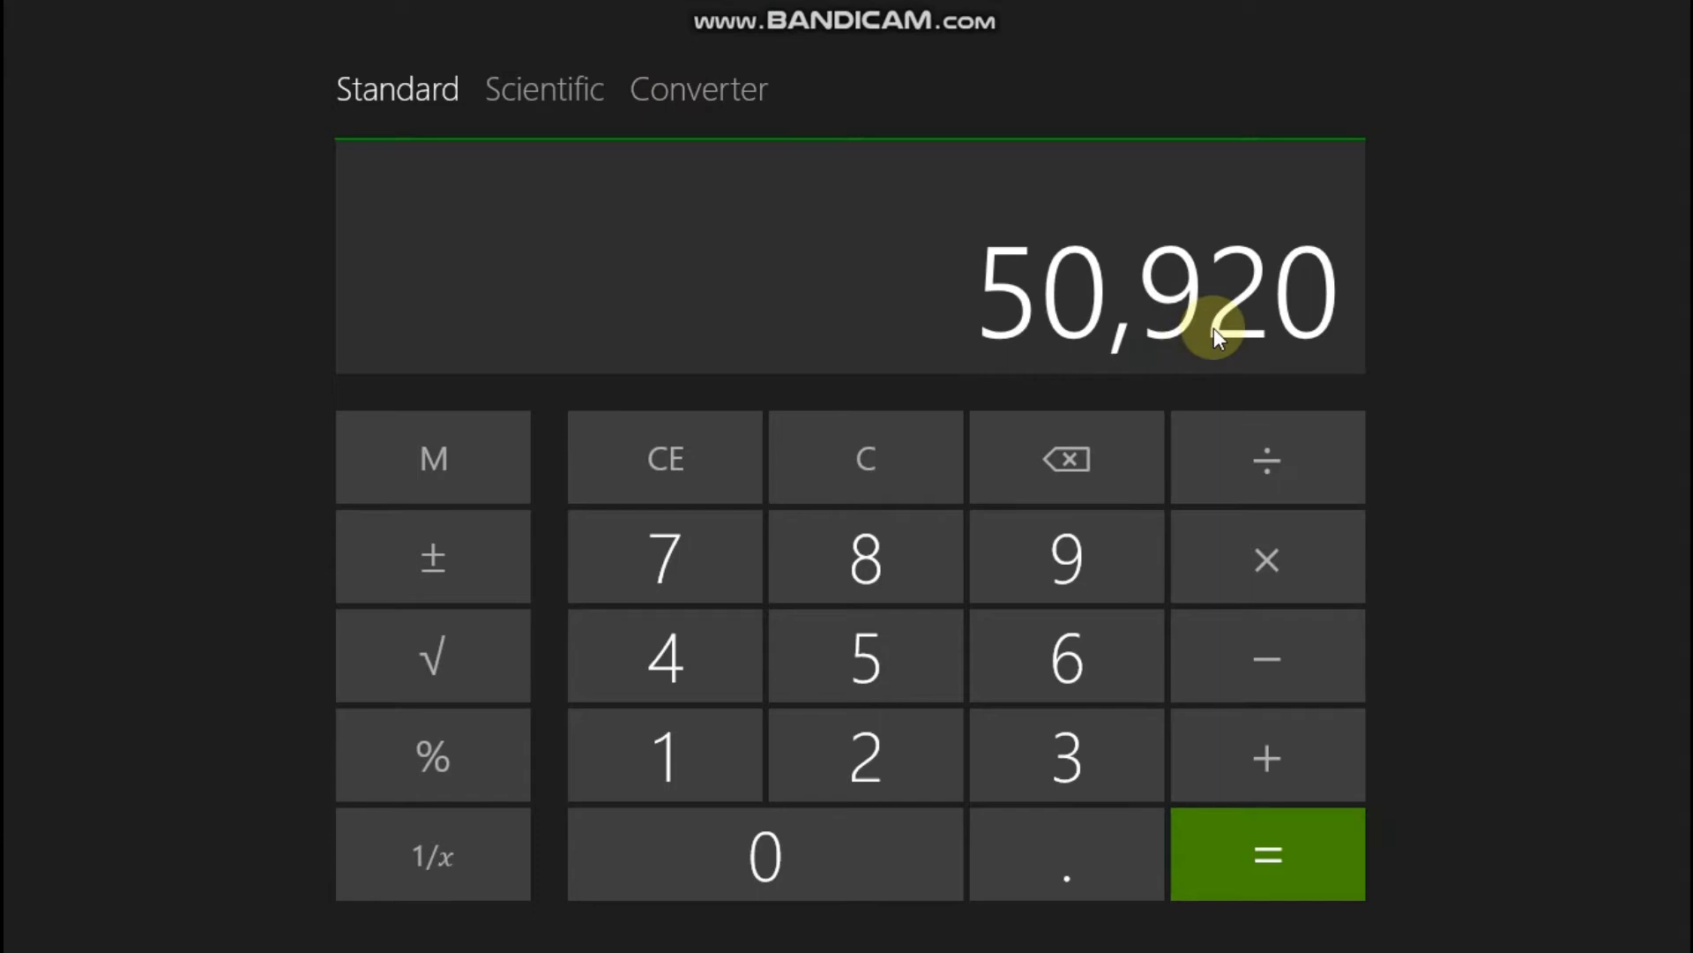
pyautogui.write('/1000')
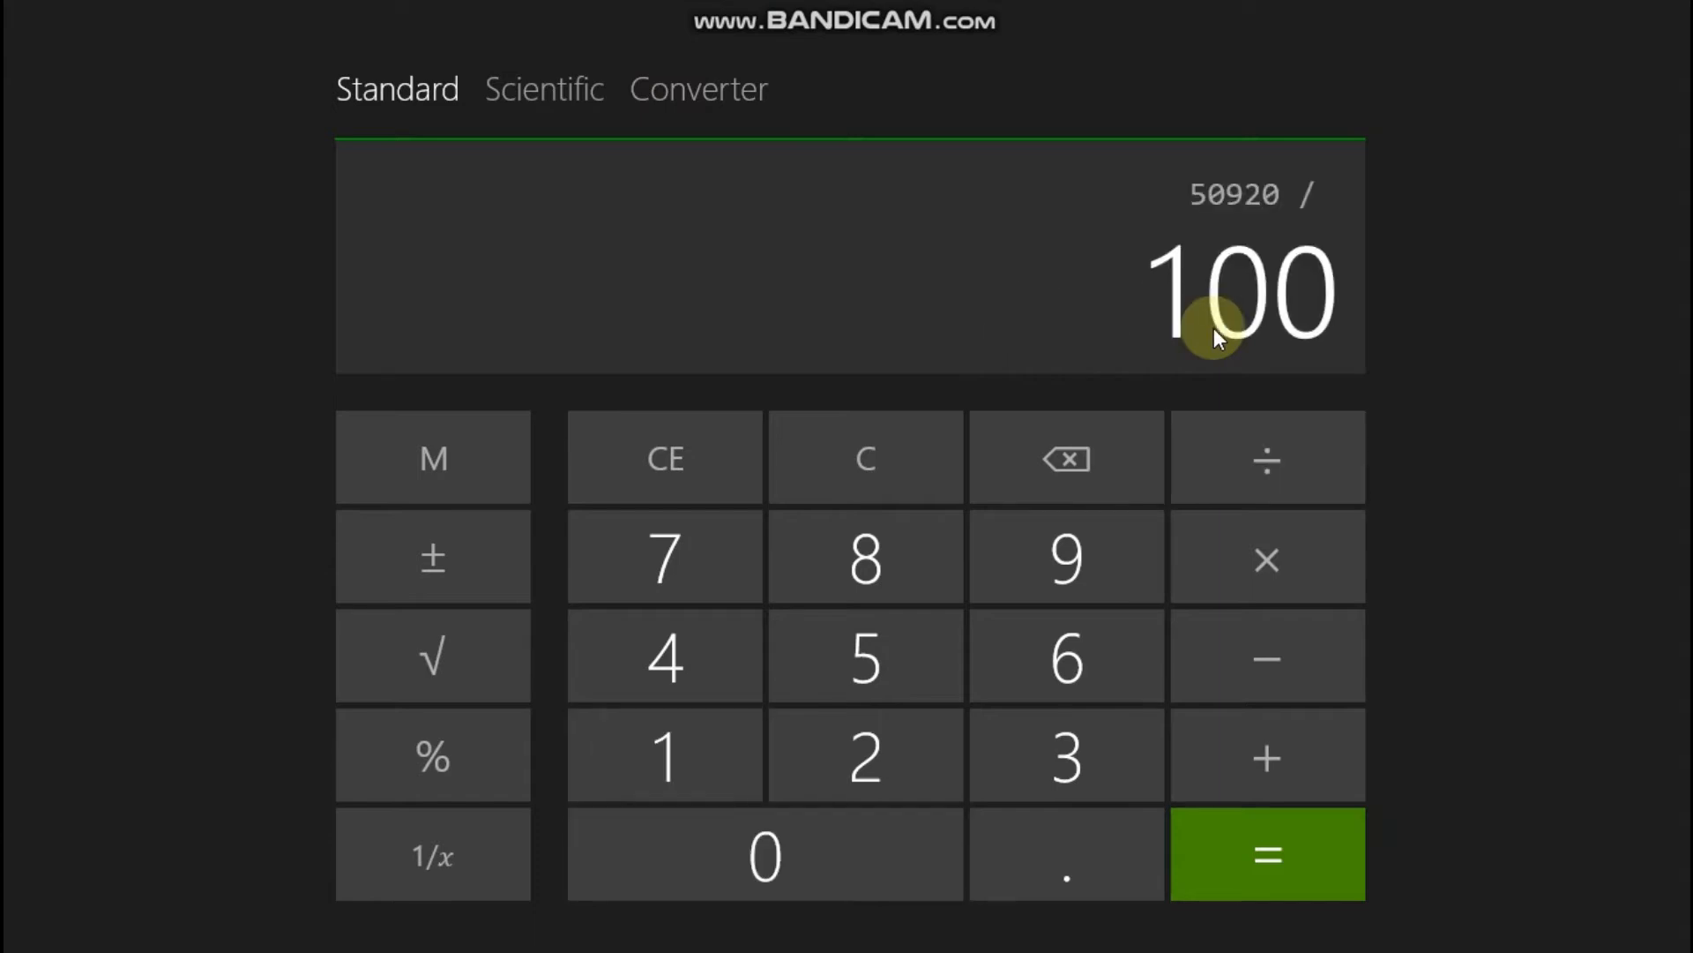
pyautogui.press('Return')
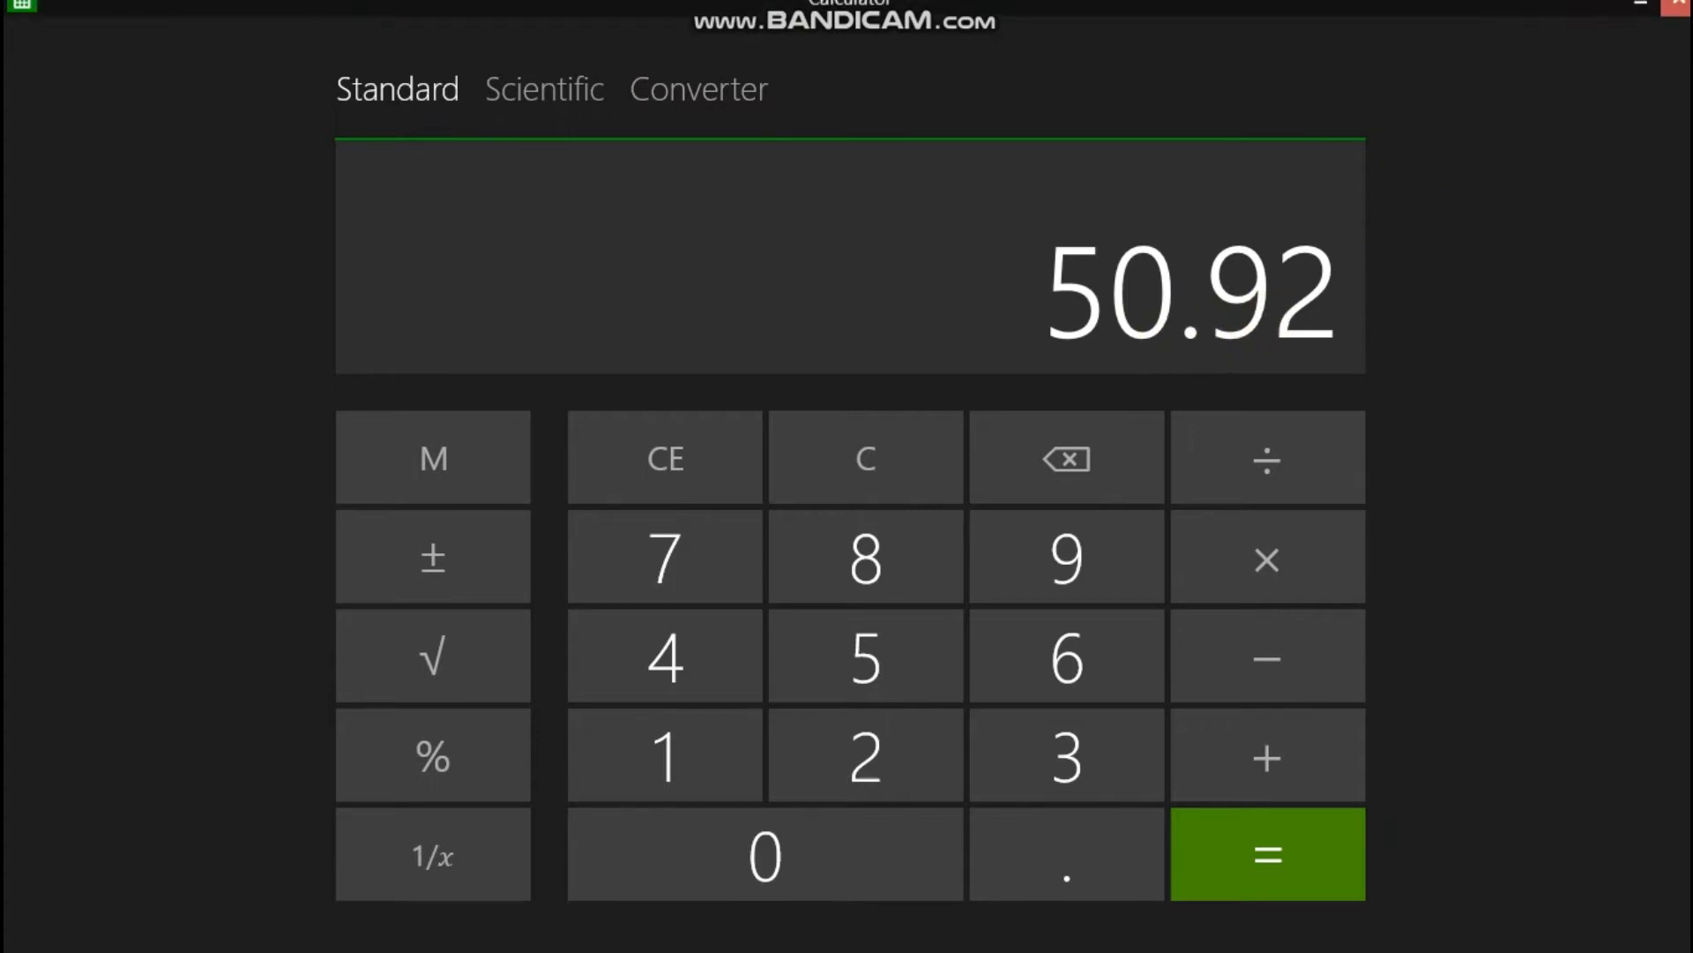
pyautogui.click(1675, 8)
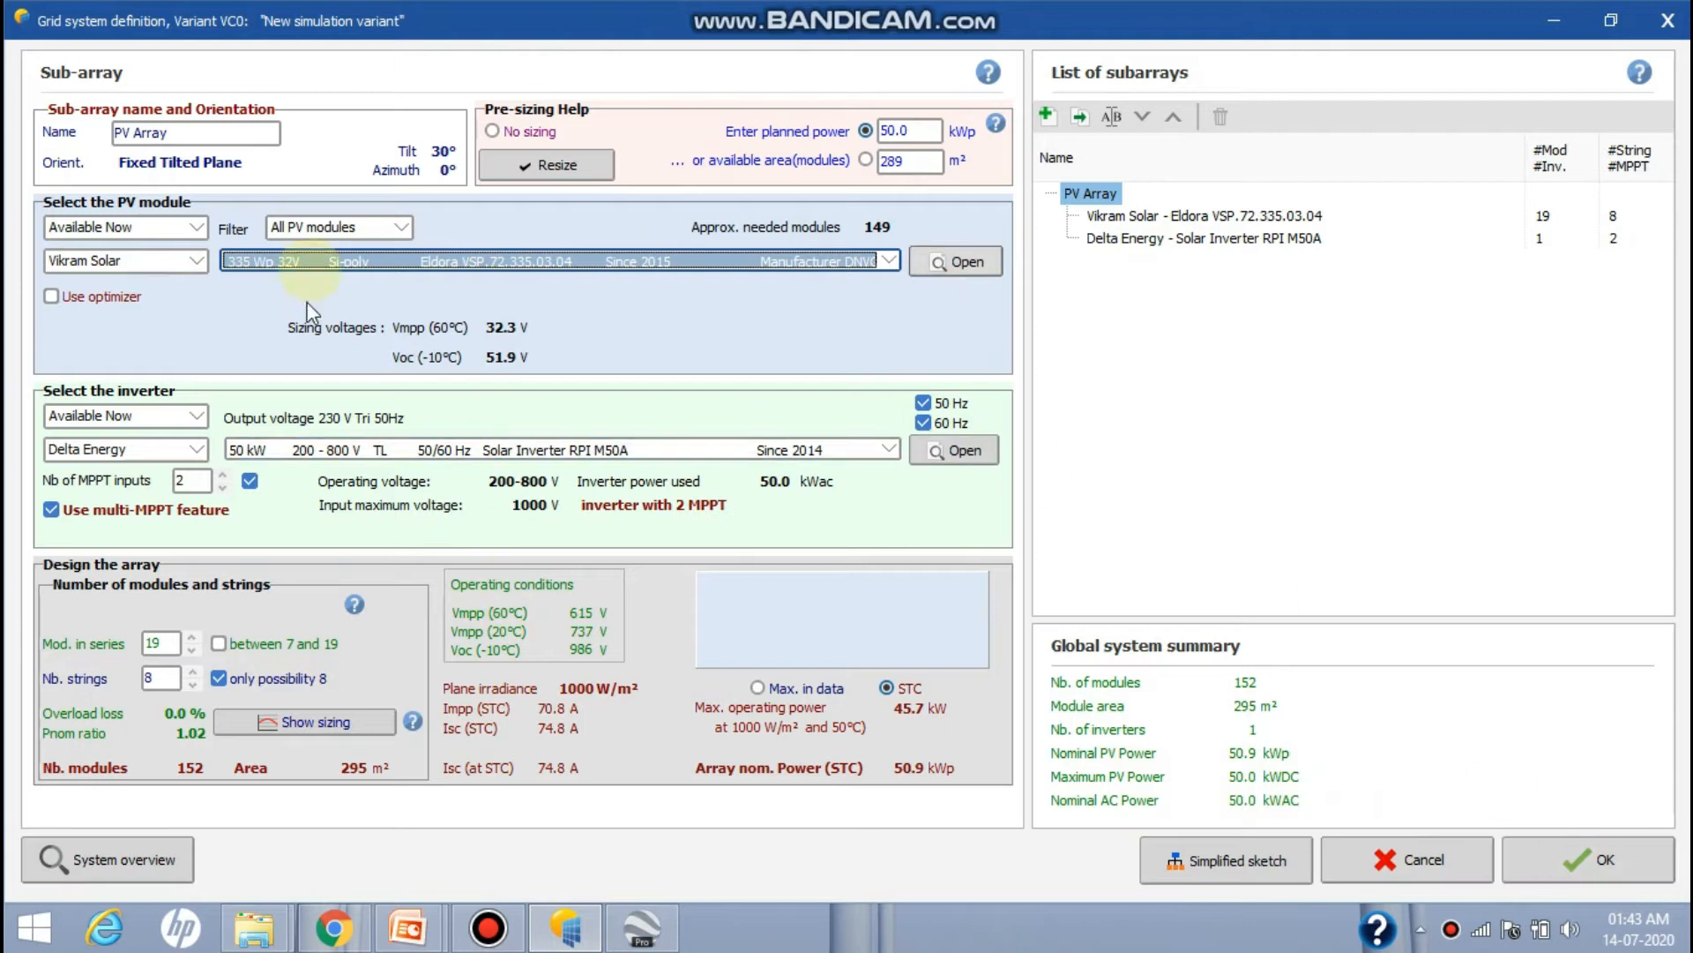
# Accept the grid system definition, and open and maximize the variant's detailed losses
pyautogui.click(1573, 849)
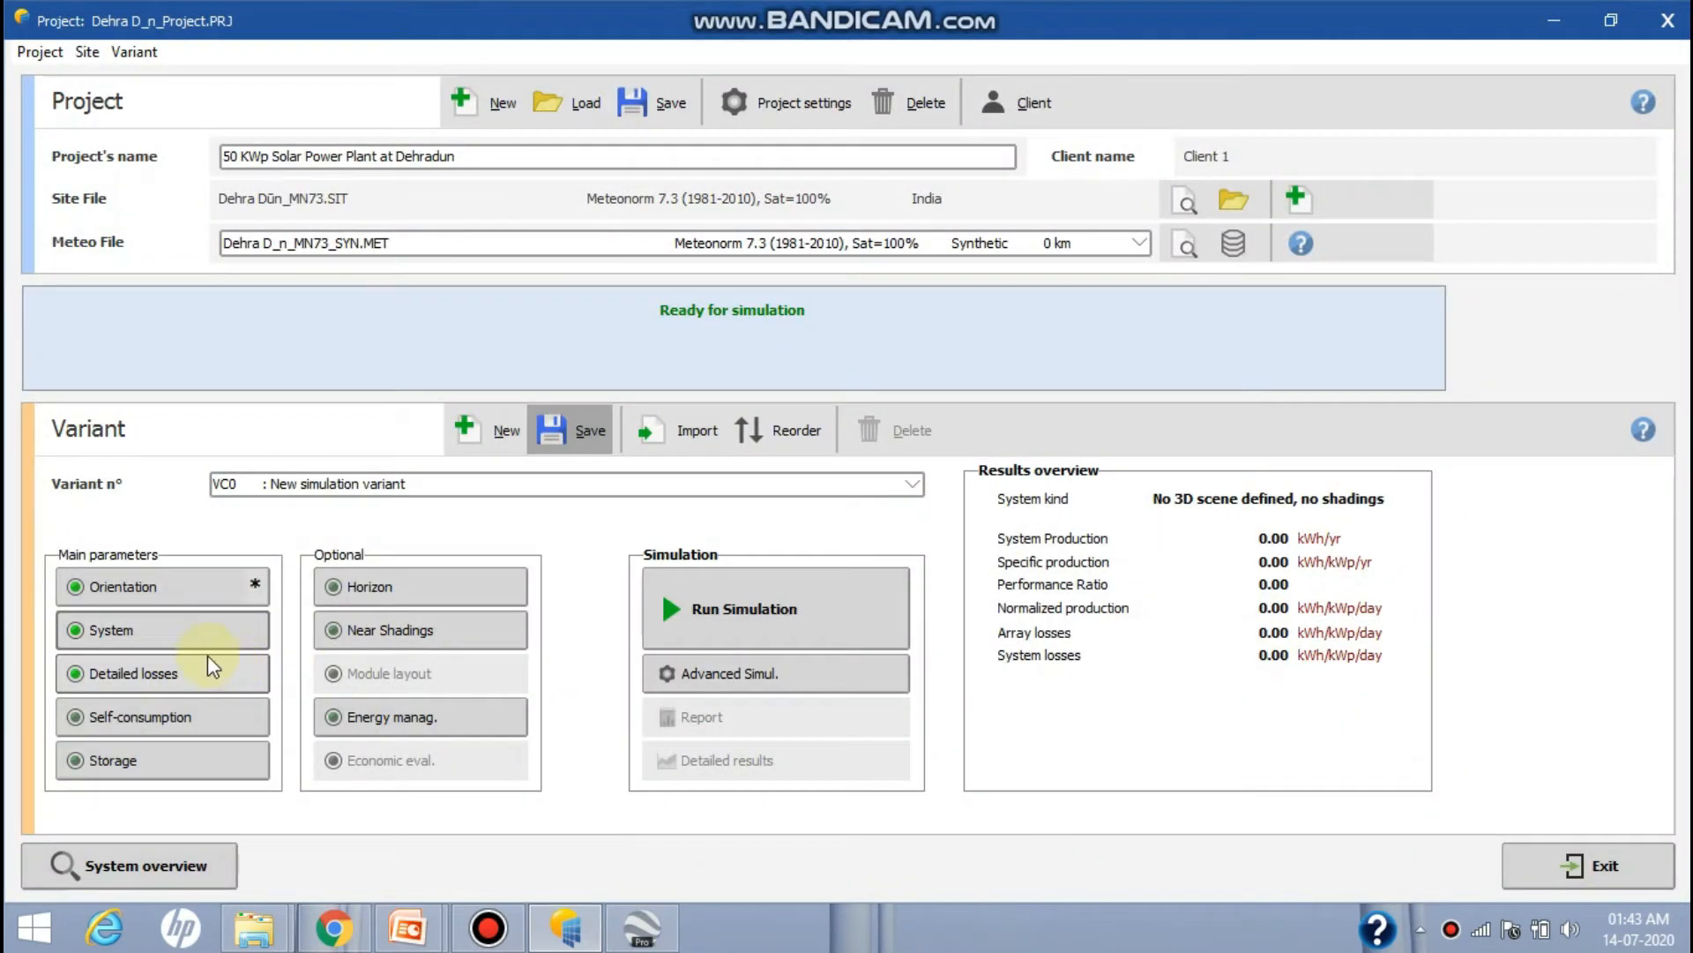
pyautogui.click(188, 673)
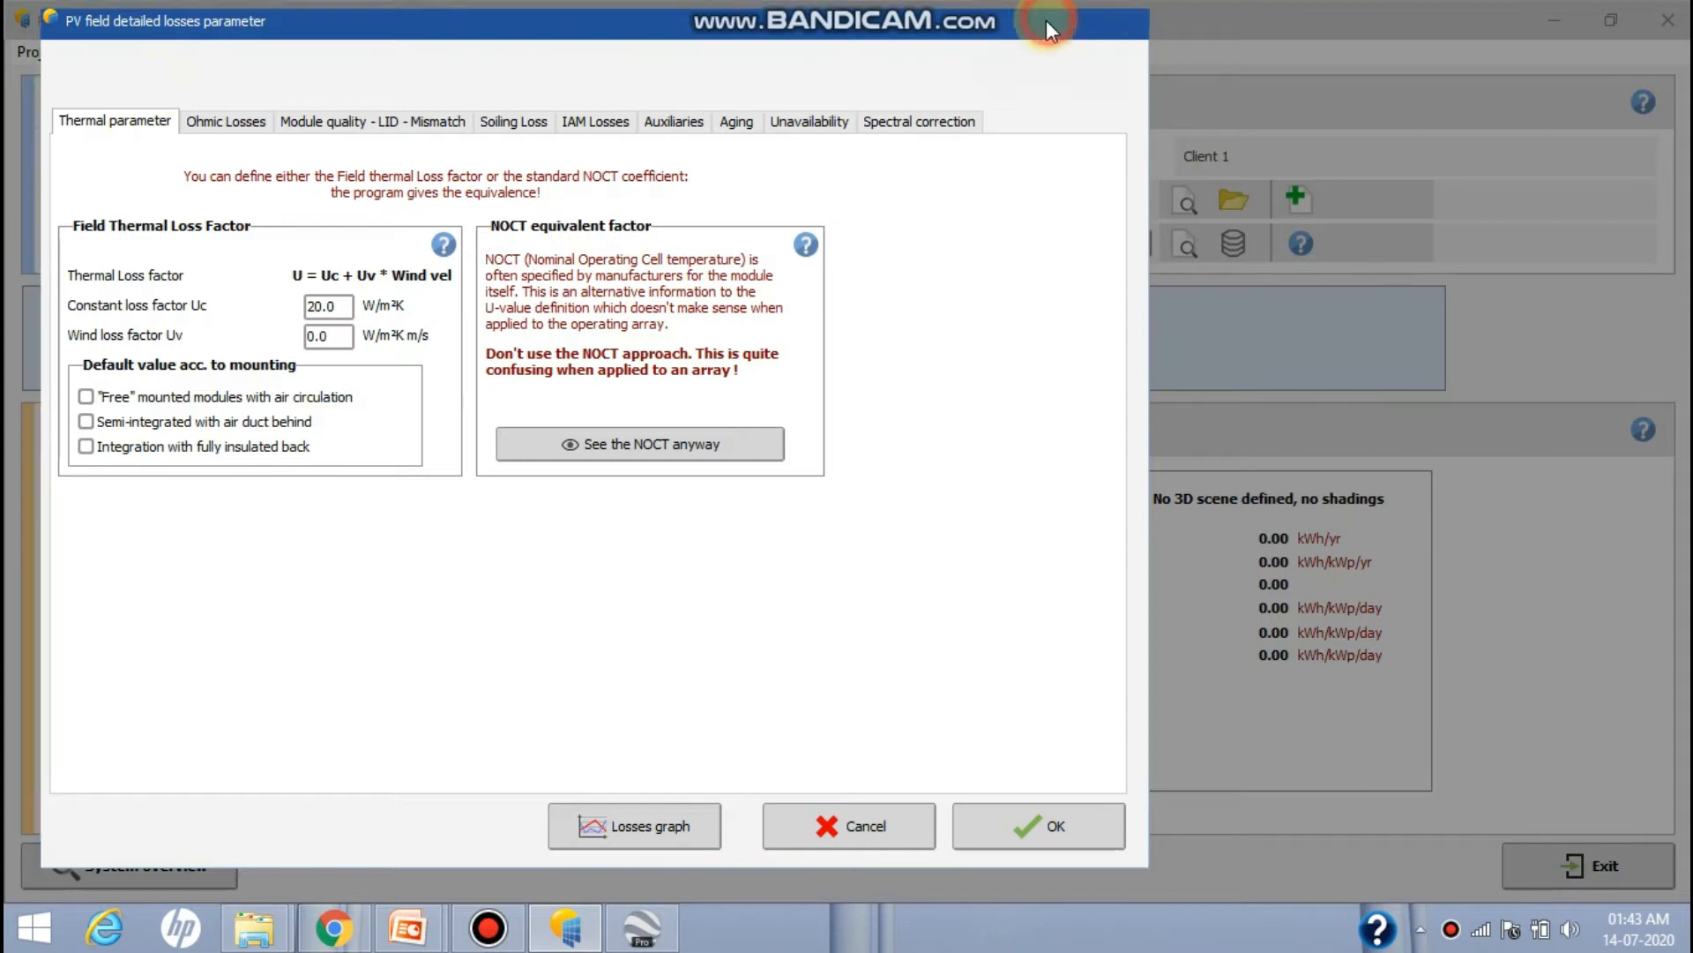
pyautogui.click(1049, 19)
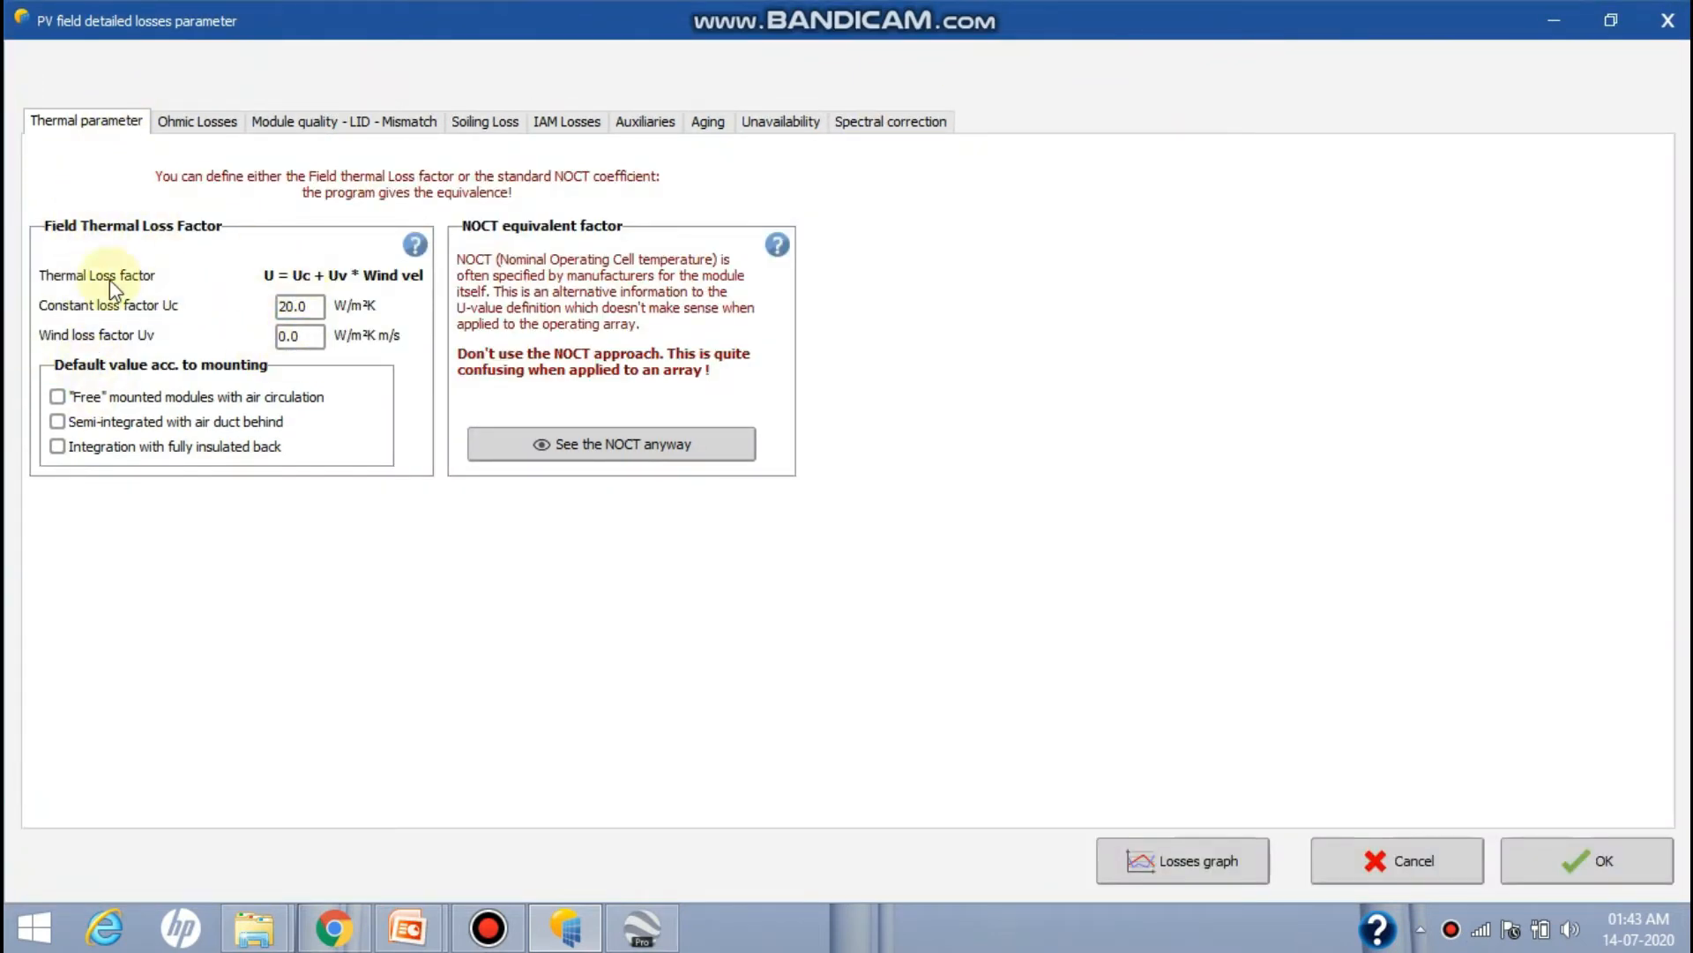
# Review the ohmic and module quality losses, and switch the yearly soiling loss factor to its default value
pyautogui.click(208, 123)
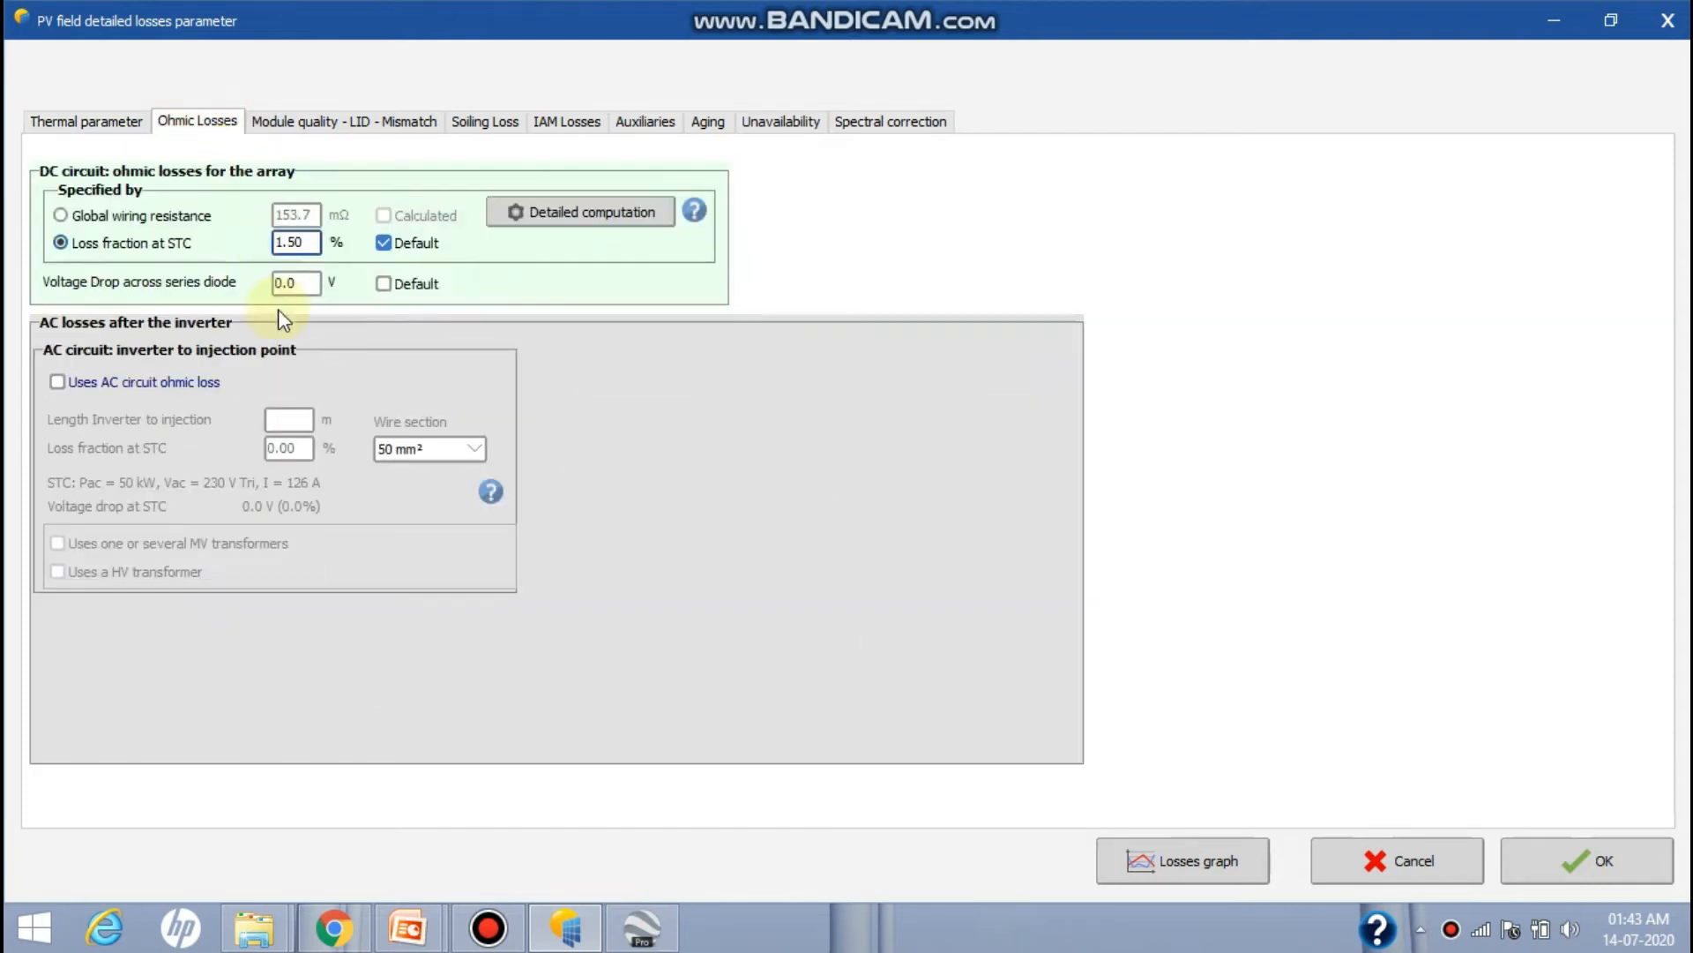
pyautogui.click(318, 122)
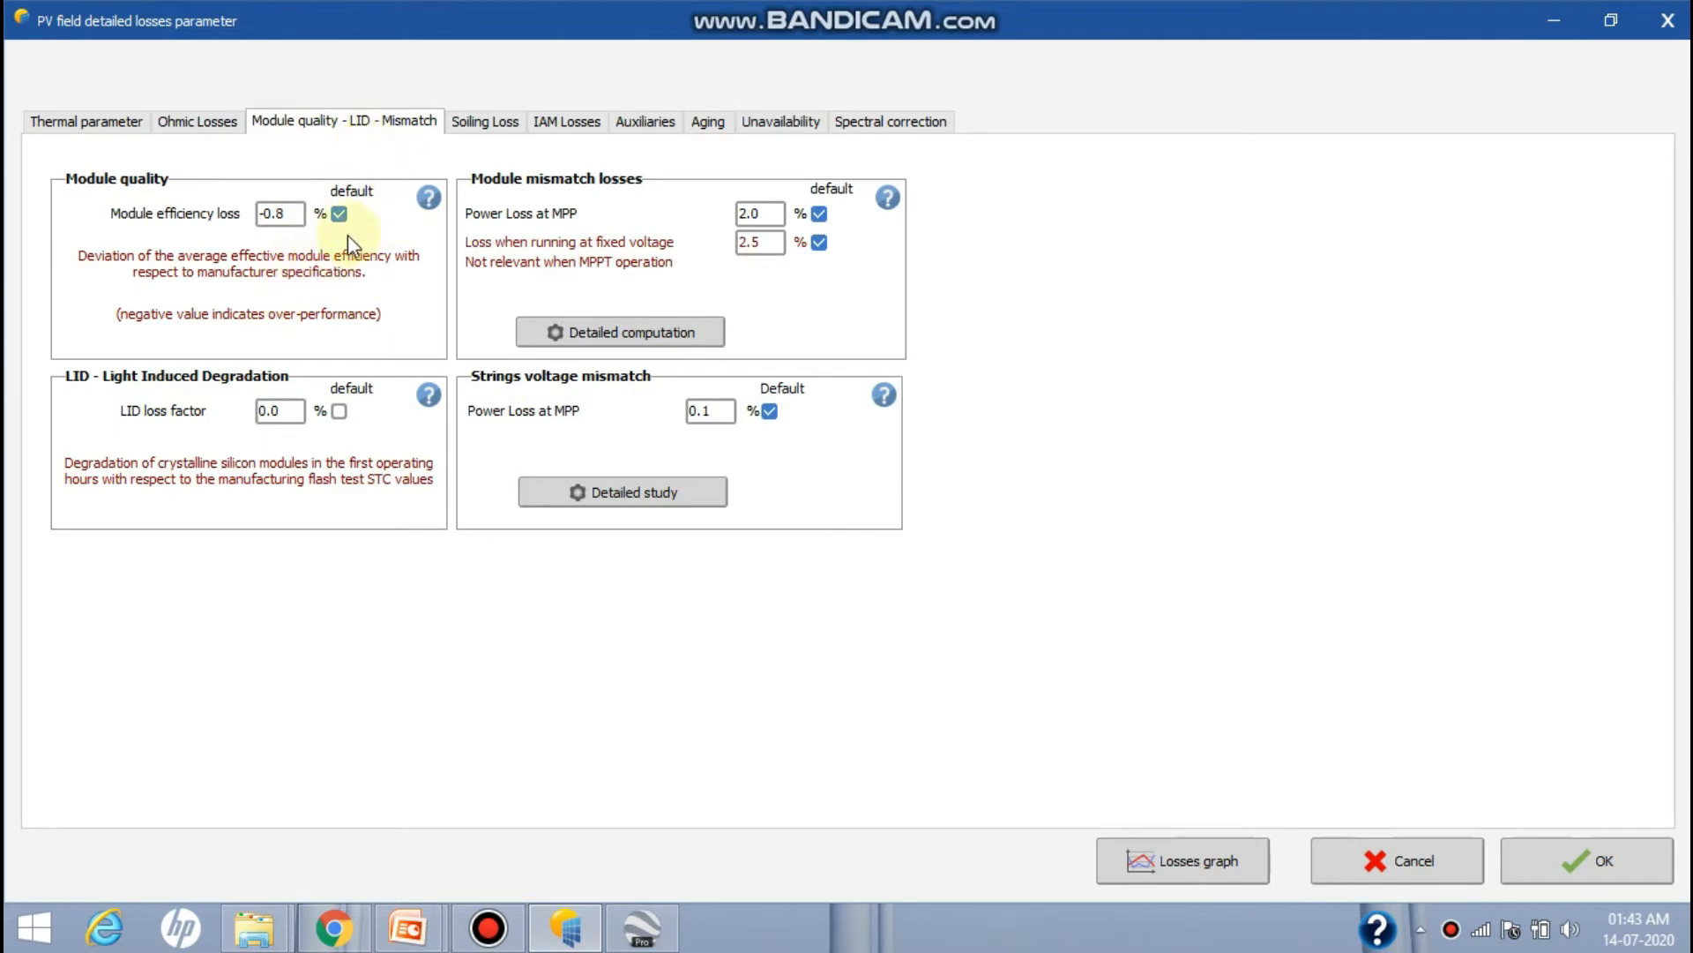
pyautogui.click(481, 122)
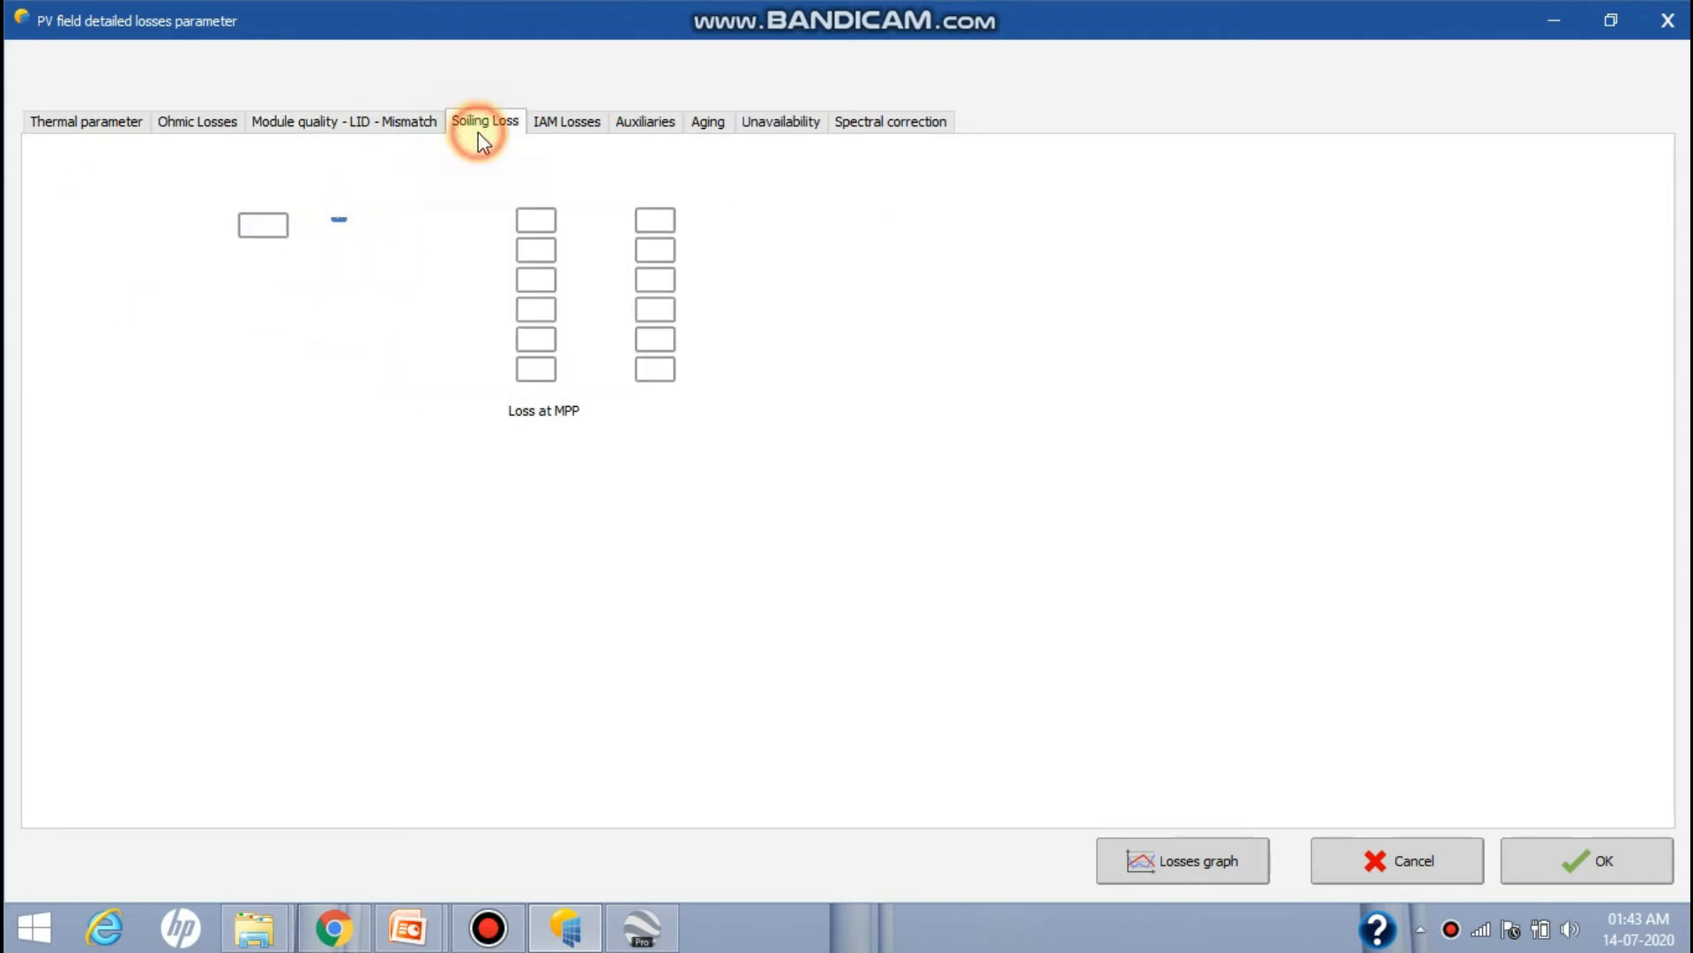
pyautogui.click(335, 229)
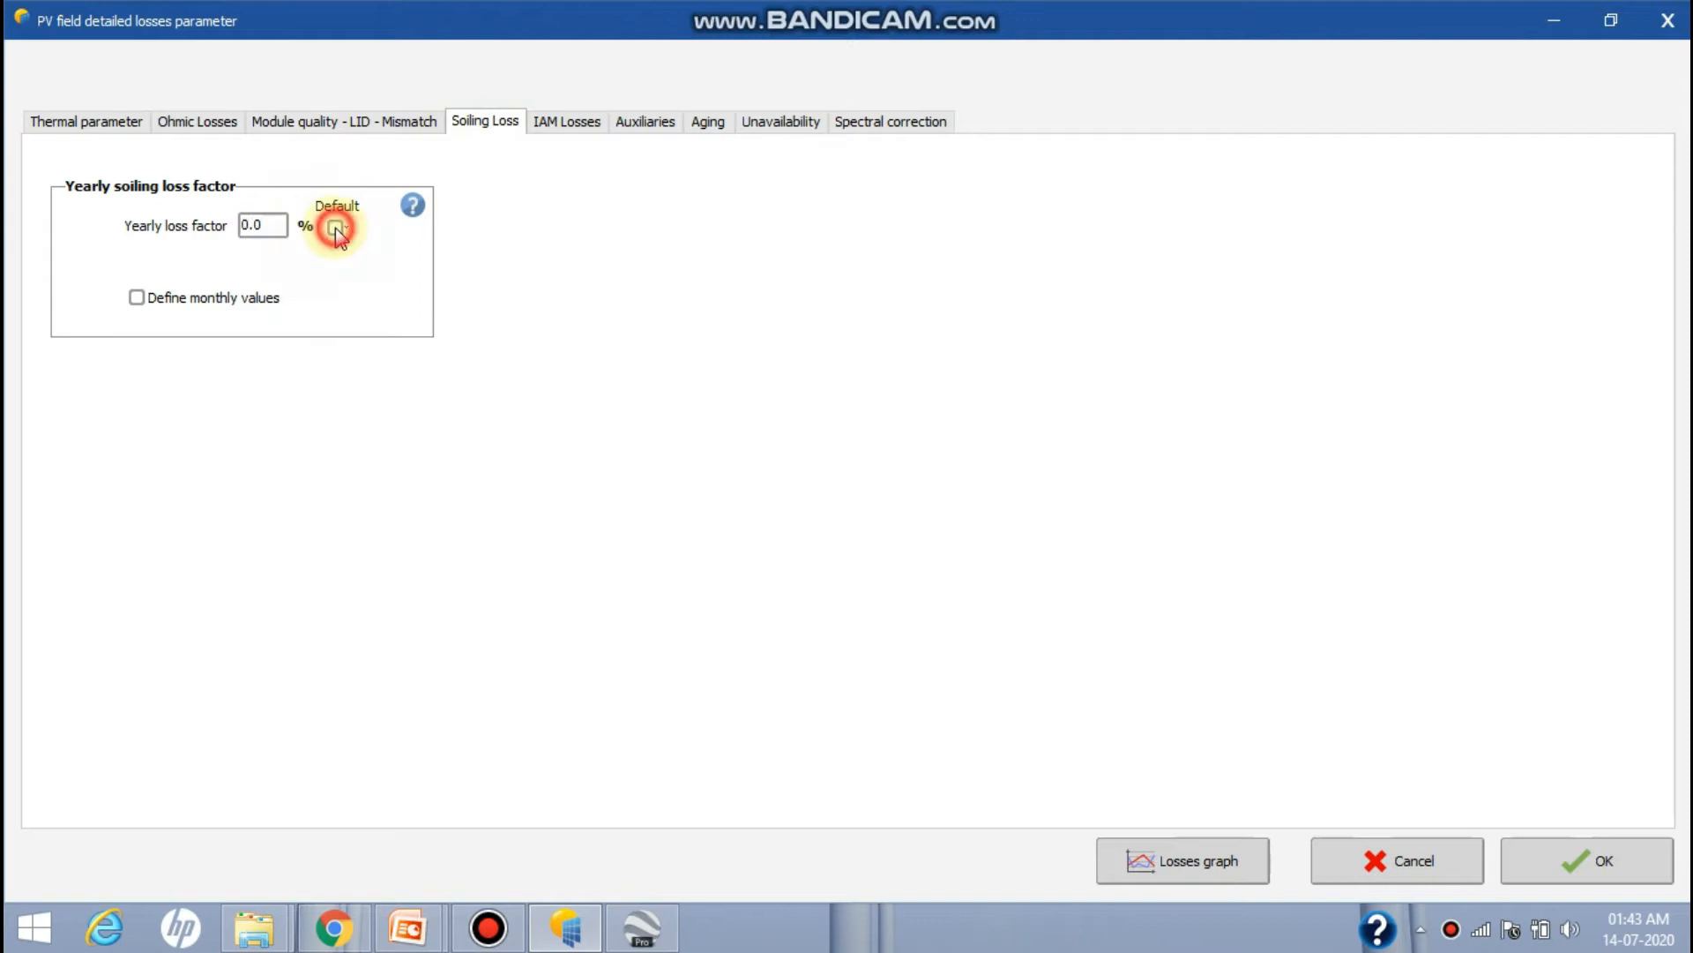
# Review the incidence angle modifier losses, and enable the definition of auxiliaries consumption for the auxiliaries energy losses
pyautogui.click(542, 123)
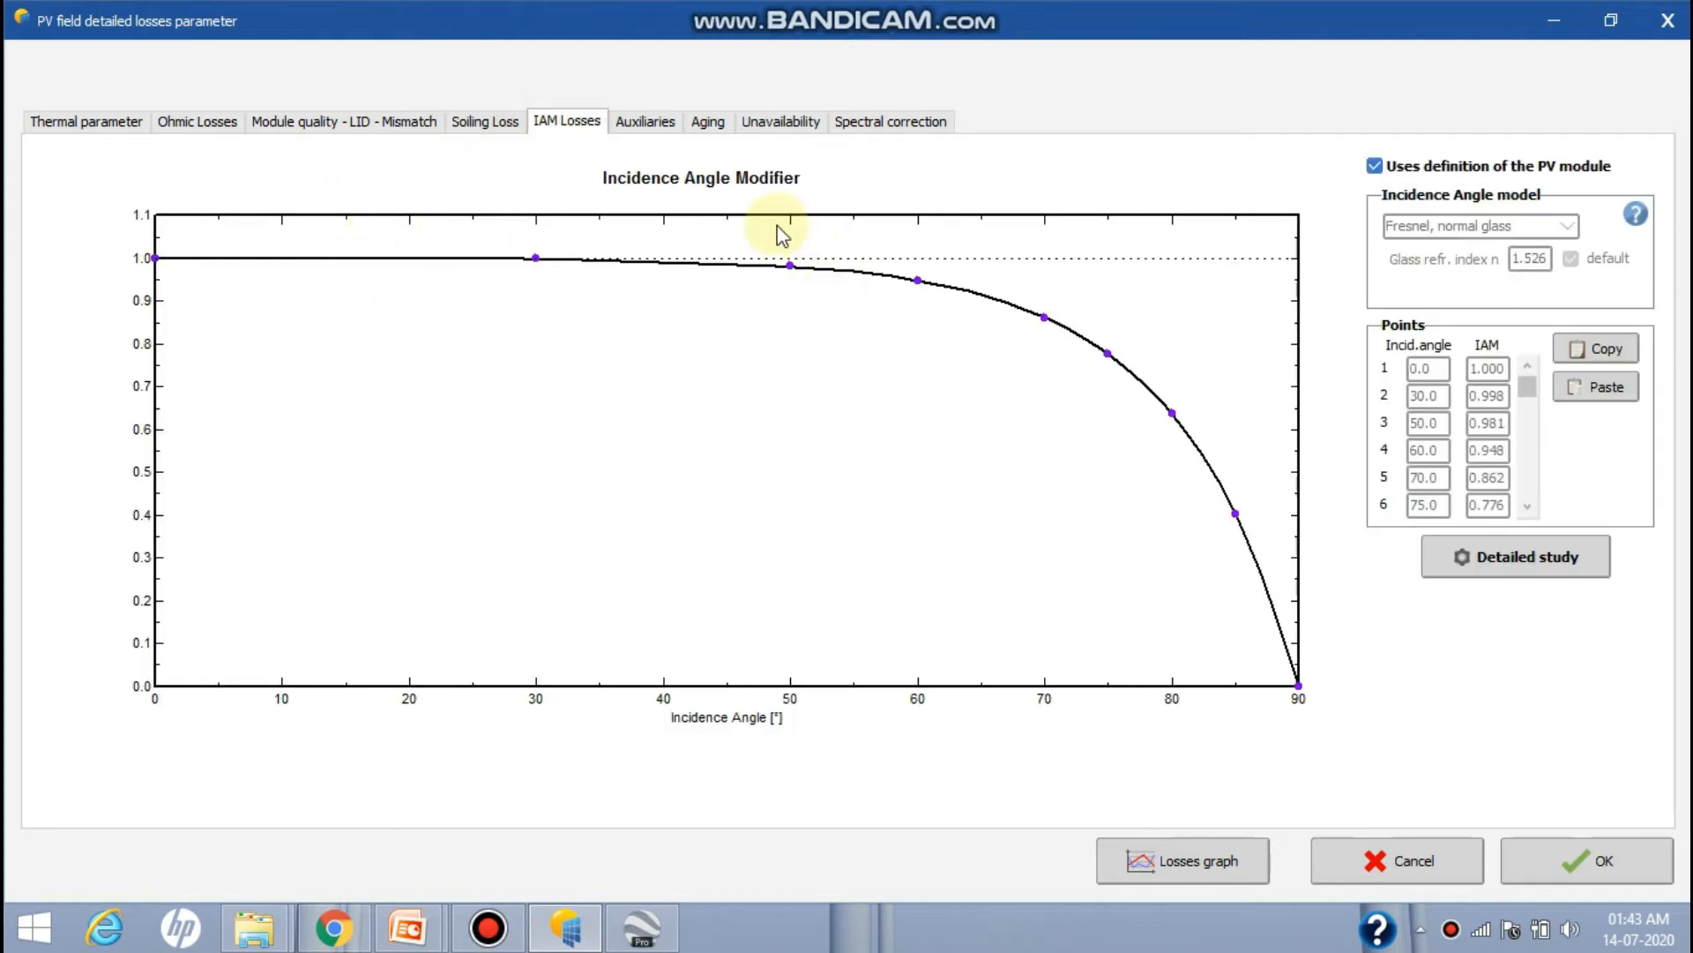
pyautogui.click(644, 122)
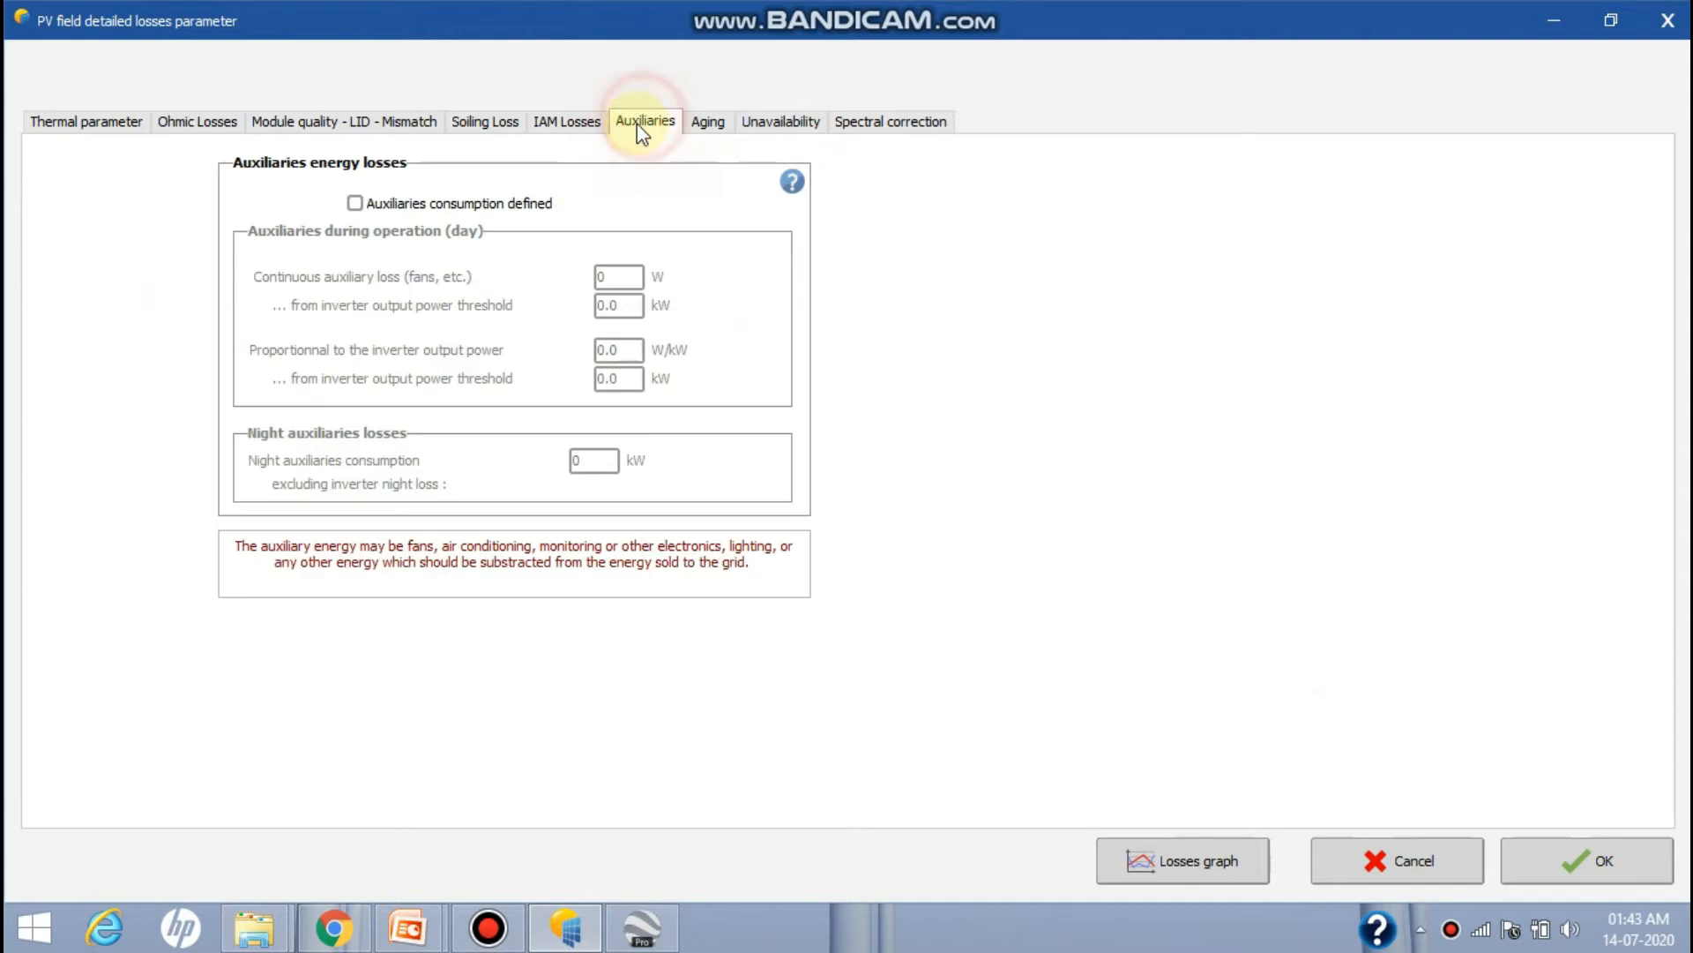
pyautogui.click(353, 203)
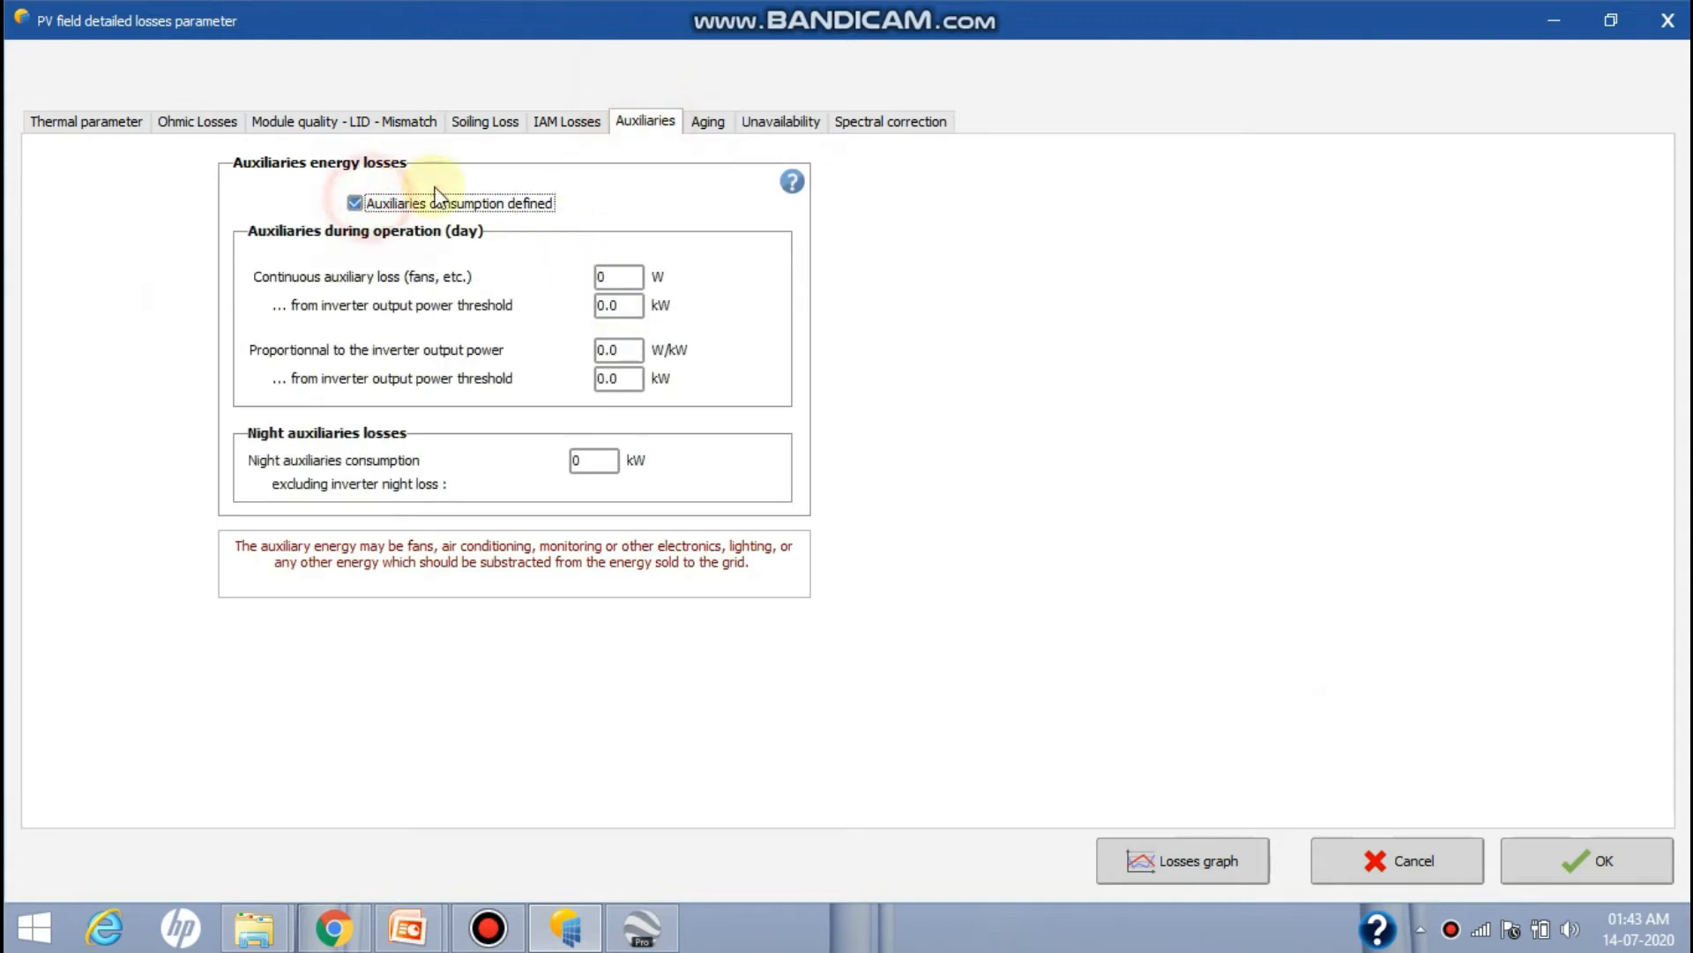
# Review the aging losses, and set the system's unavailability time fraction to its default of 2.0 %
pyautogui.click(710, 123)
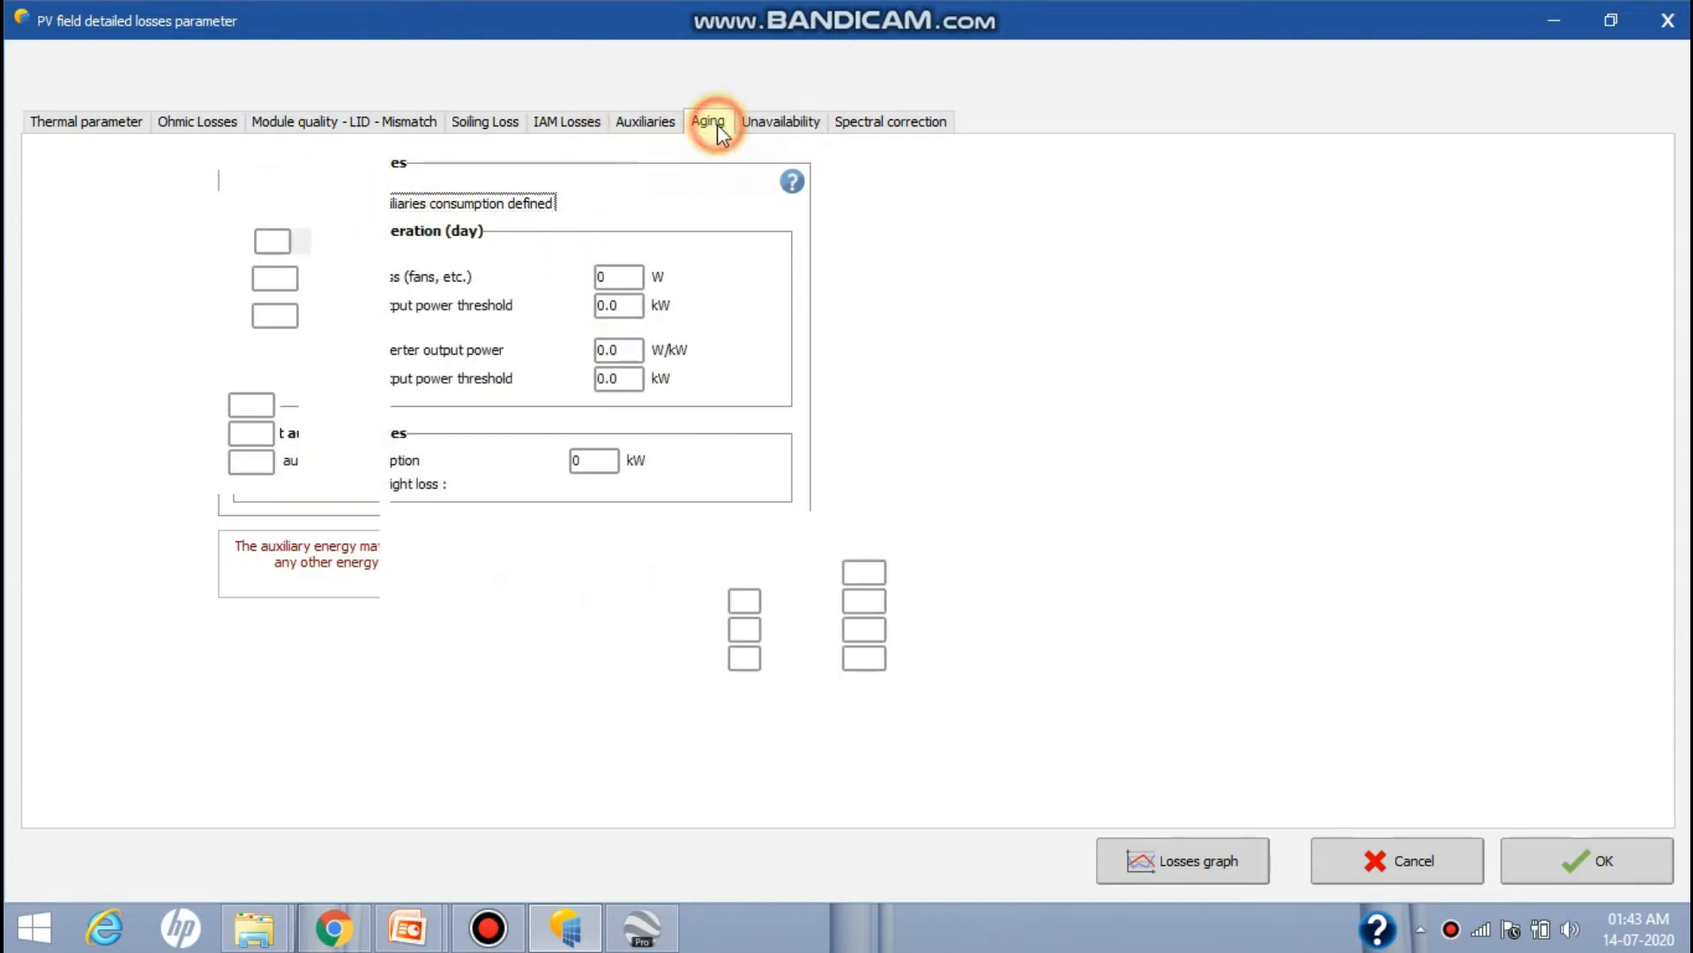
pyautogui.click(815, 124)
pyautogui.click(421, 226)
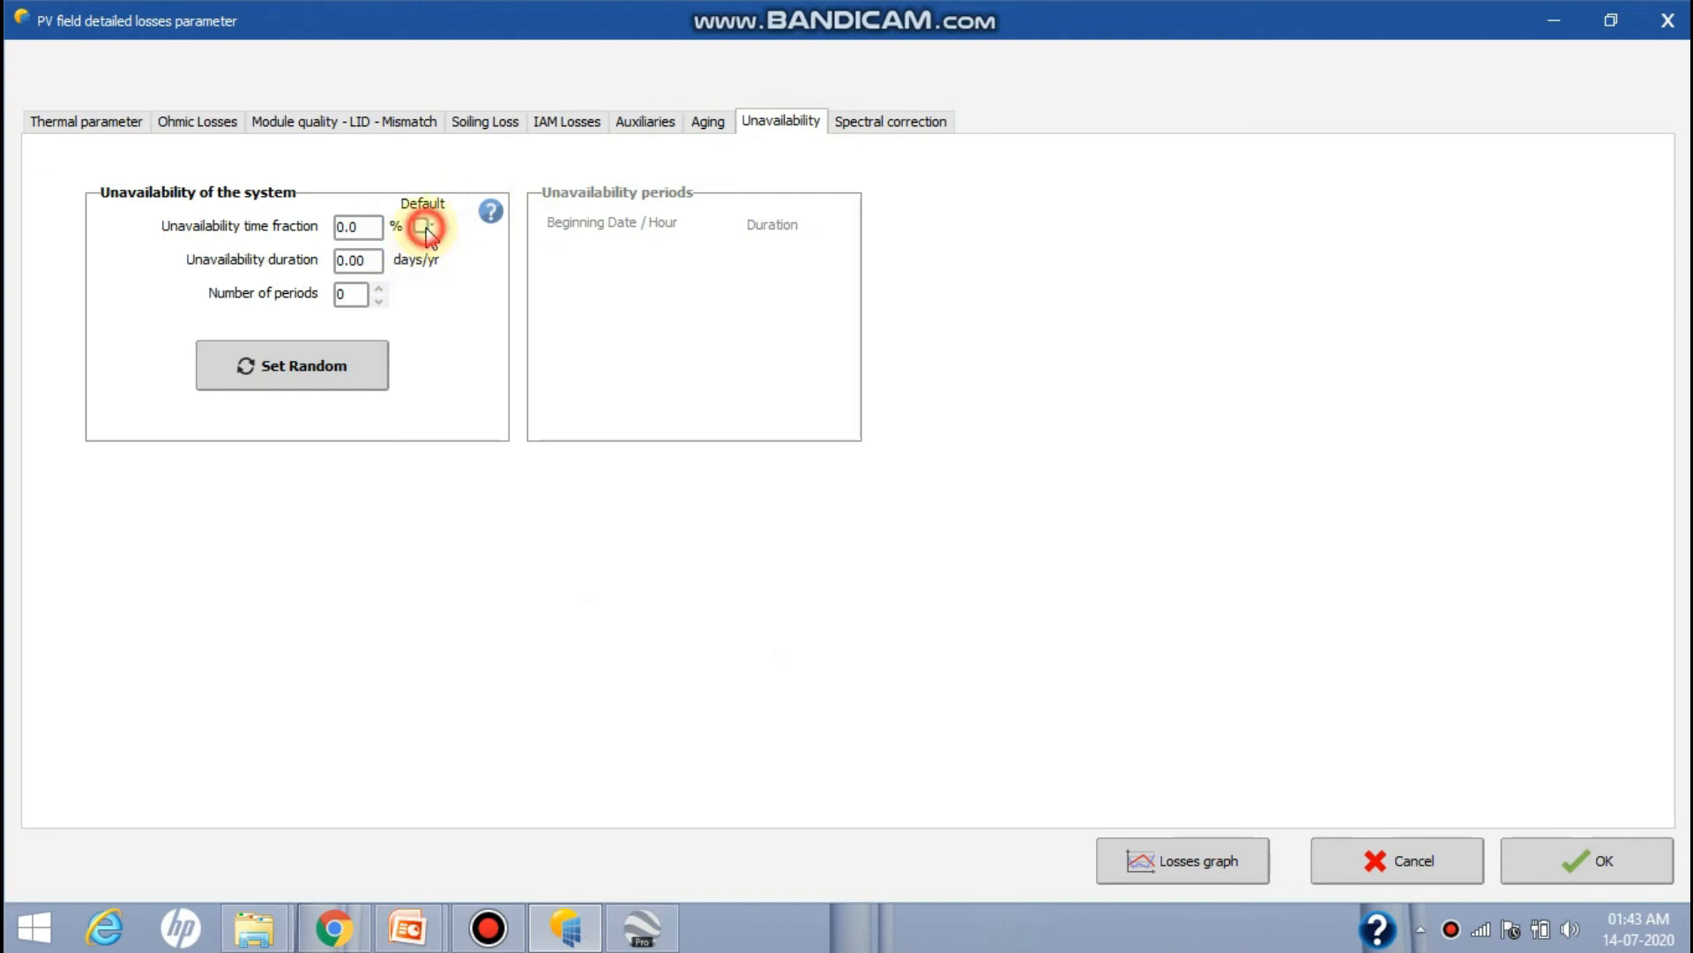
pyautogui.click(795, 313)
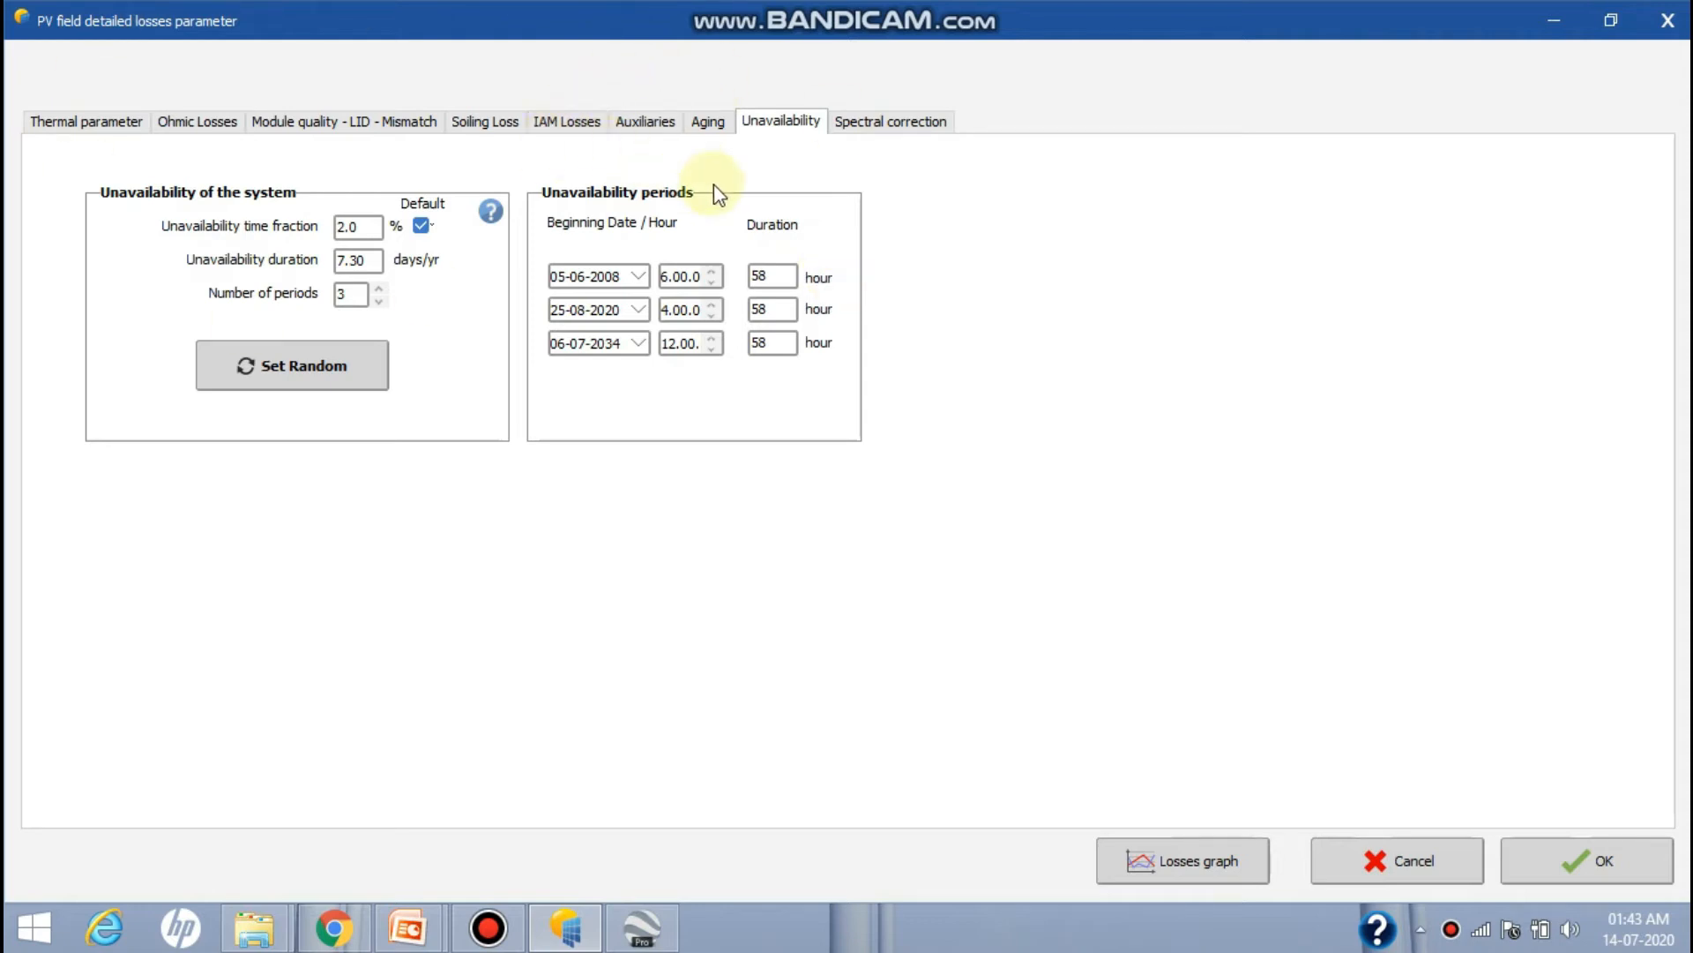
# Check the spectral correction and thermal parameters, set the series diode voltage drop to its default, and accept the detailed losses
pyautogui.click(877, 128)
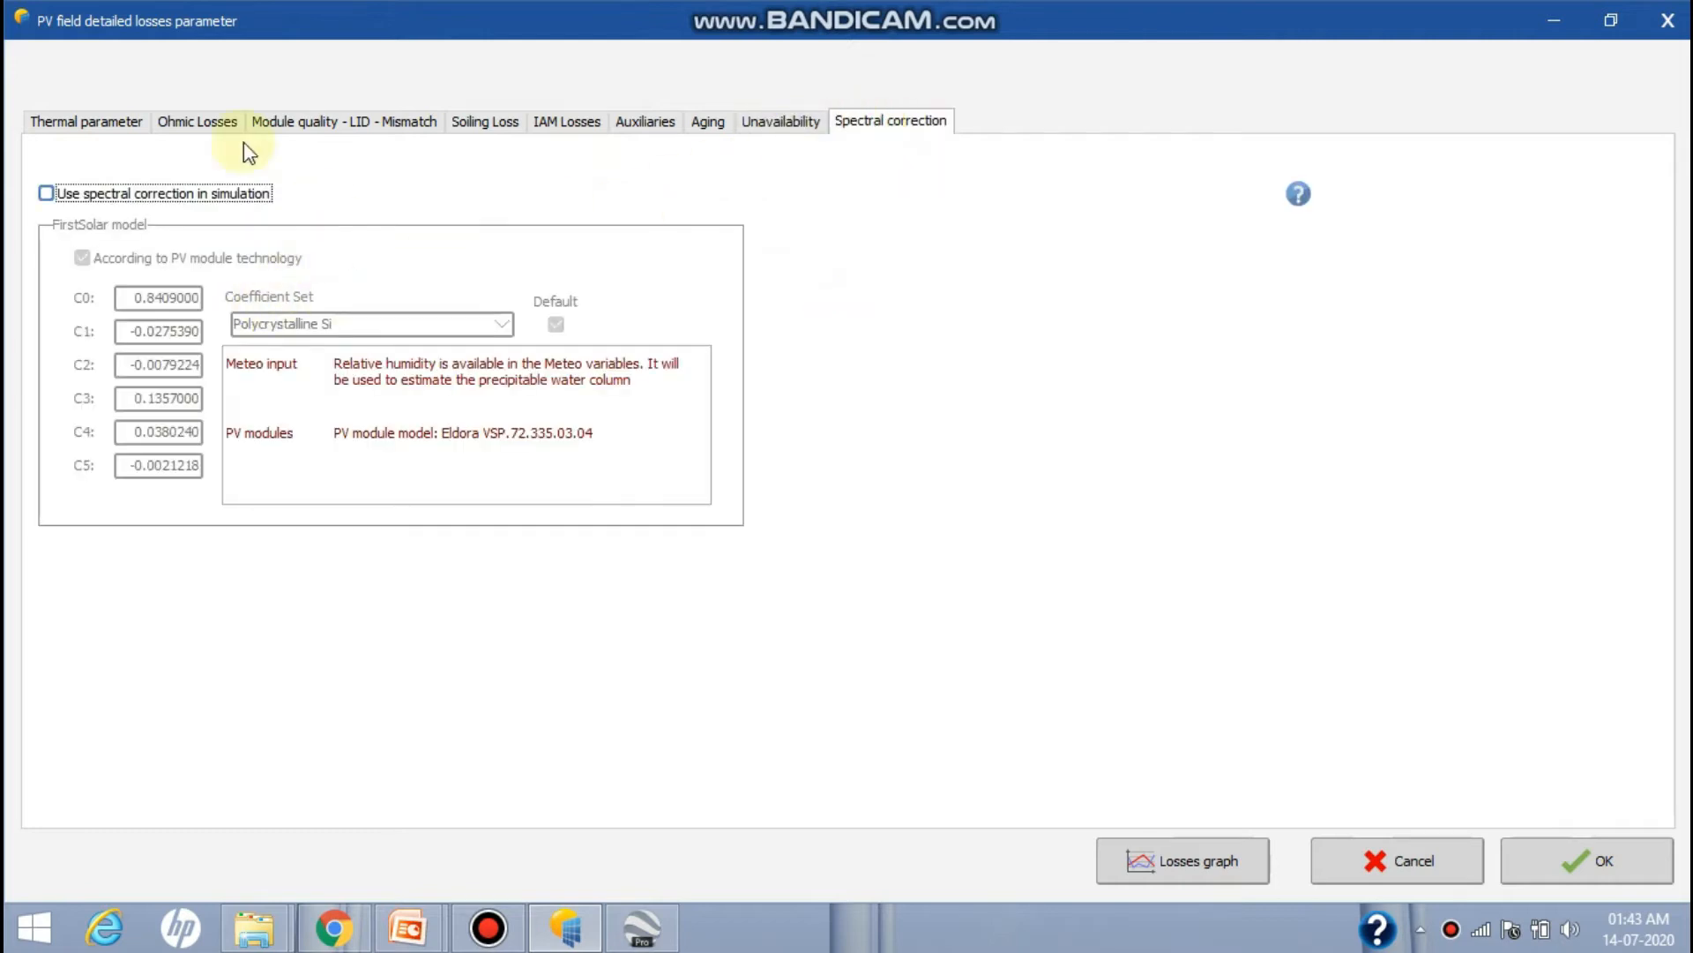
pyautogui.click(116, 125)
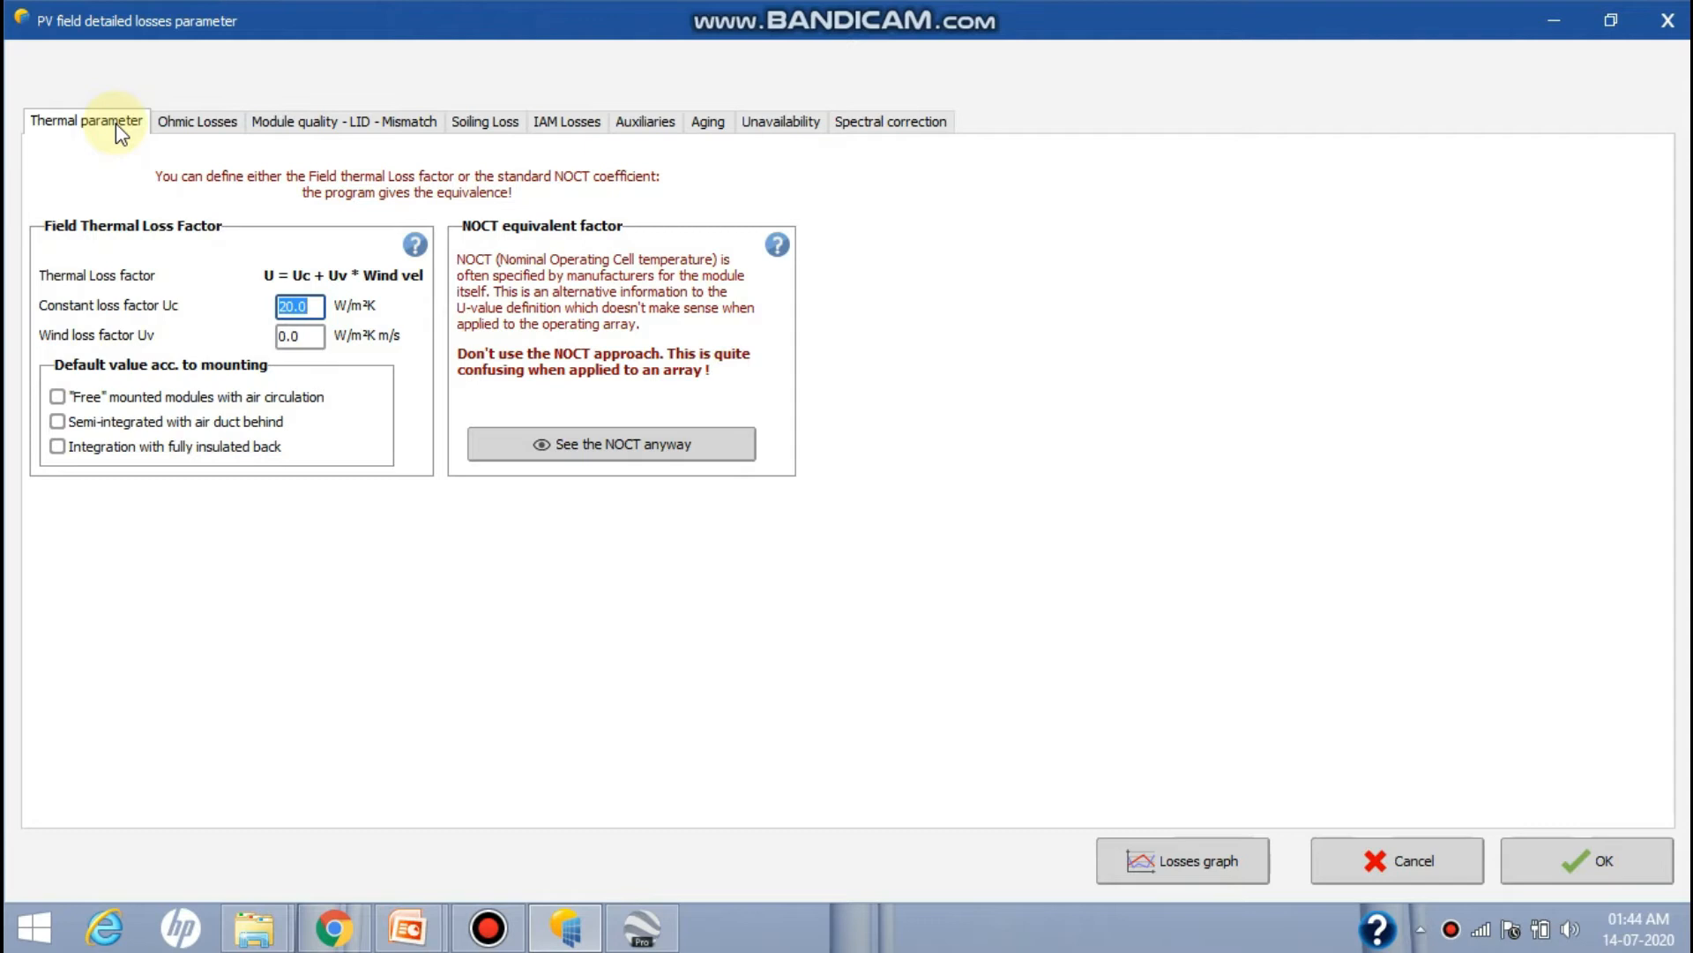
pyautogui.click(204, 130)
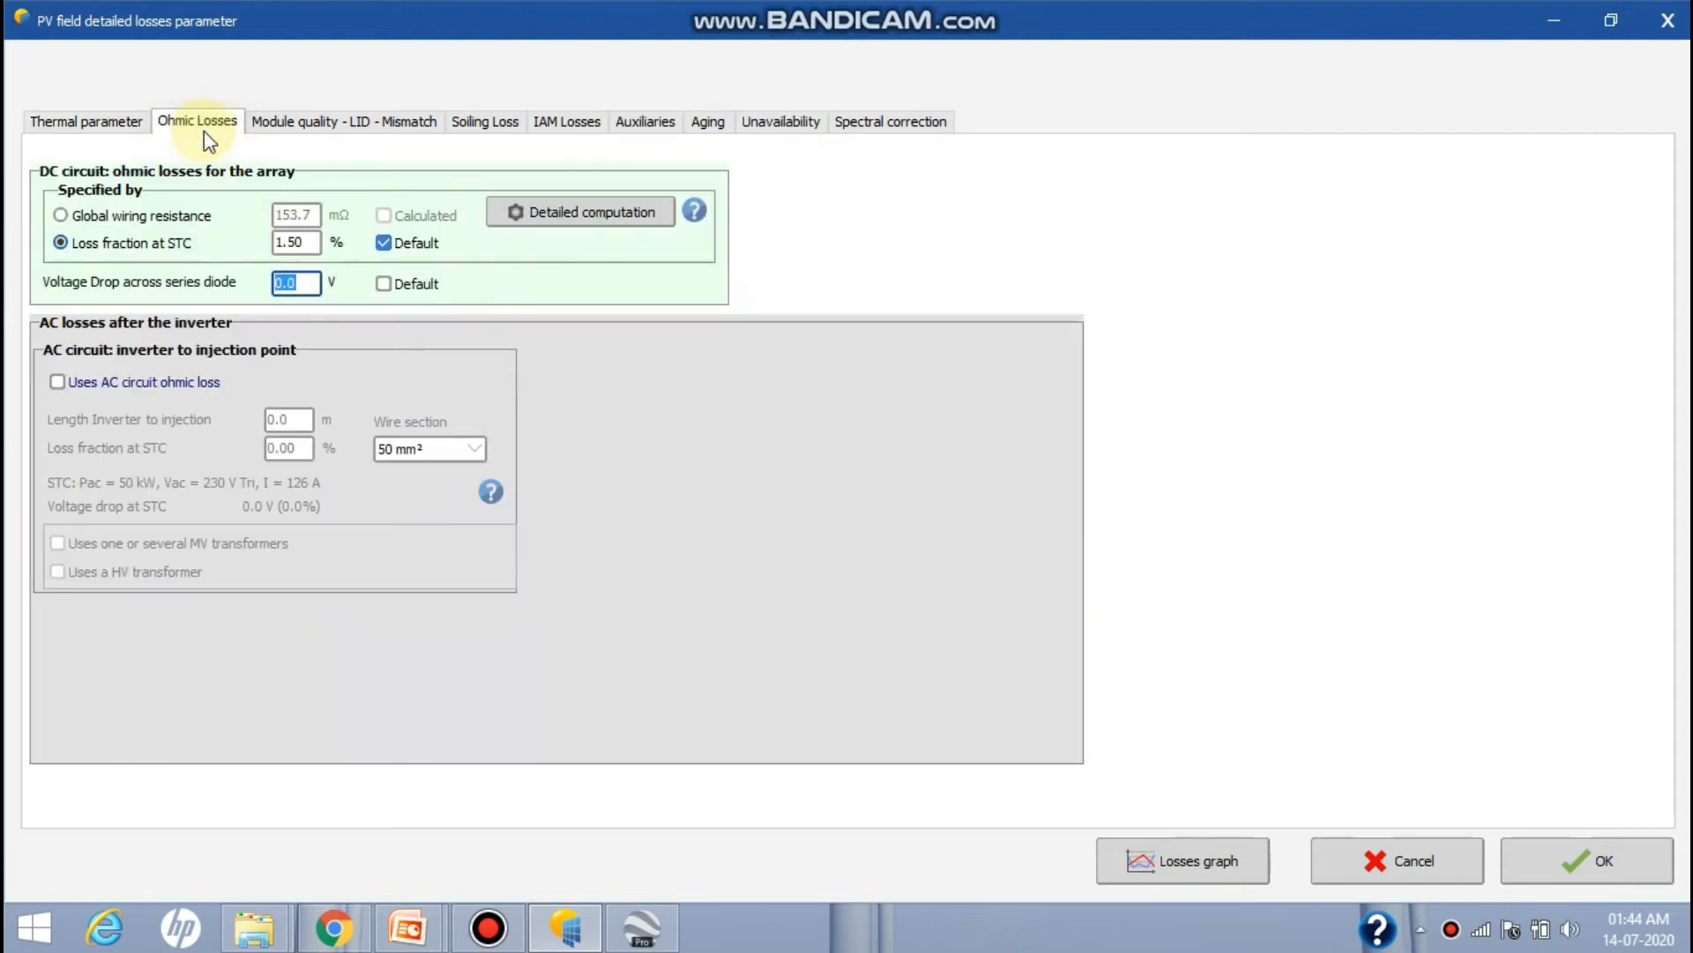
pyautogui.click(384, 284)
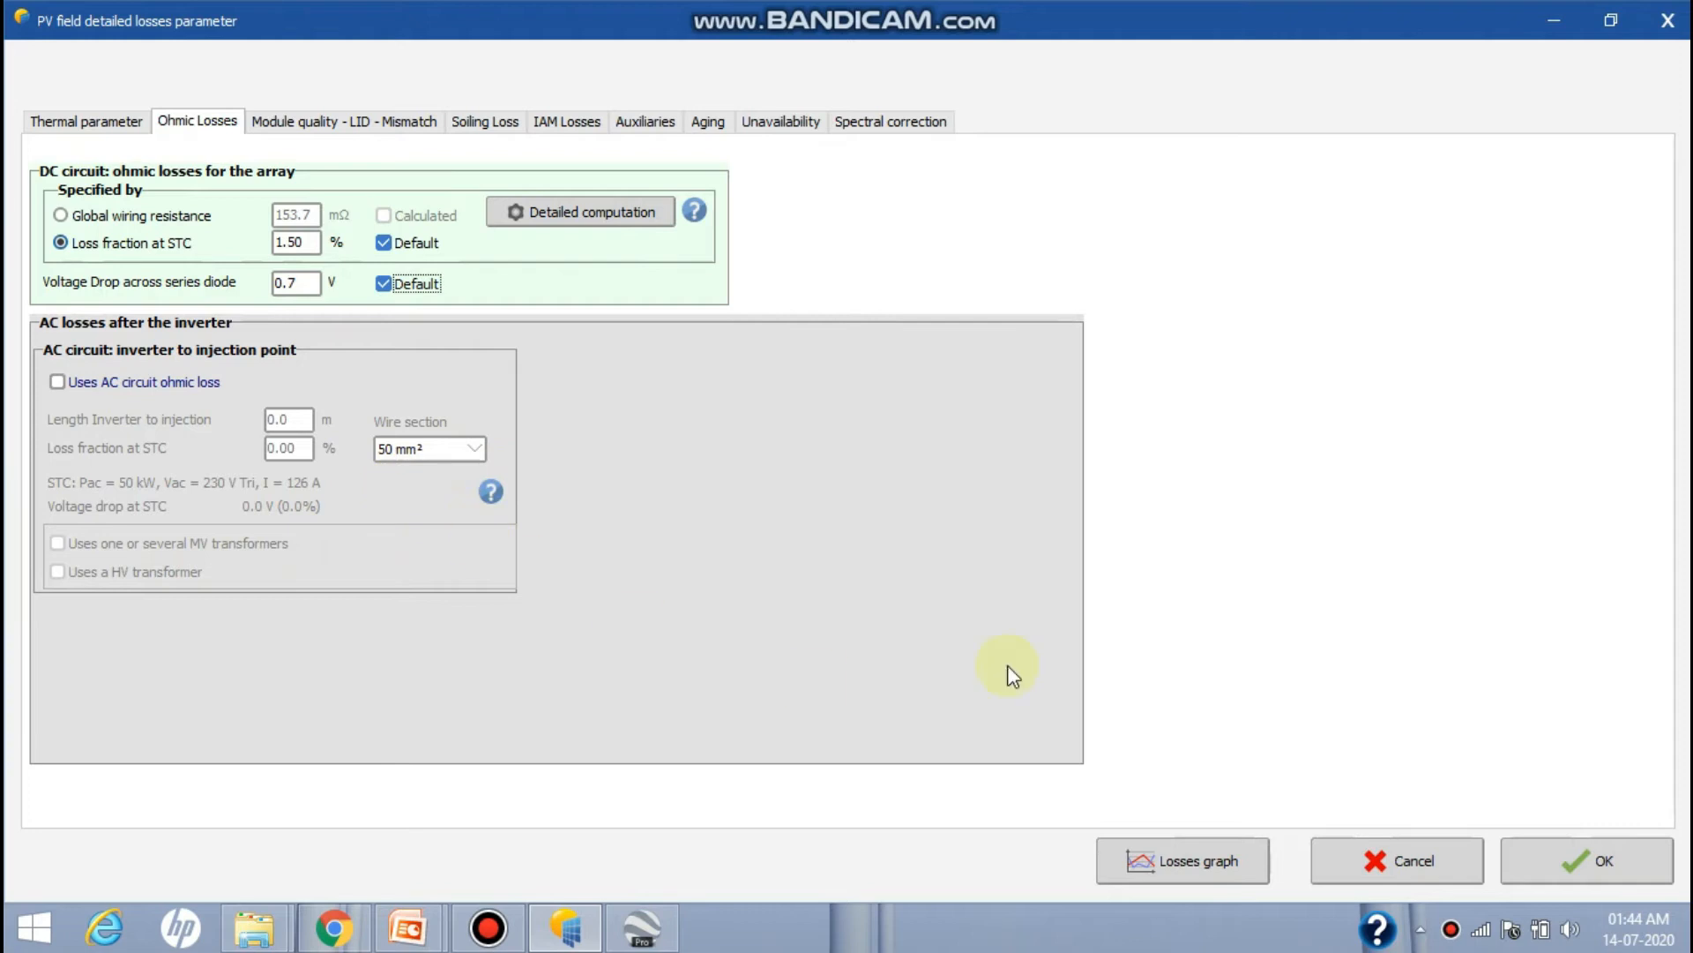
pyautogui.click(1575, 864)
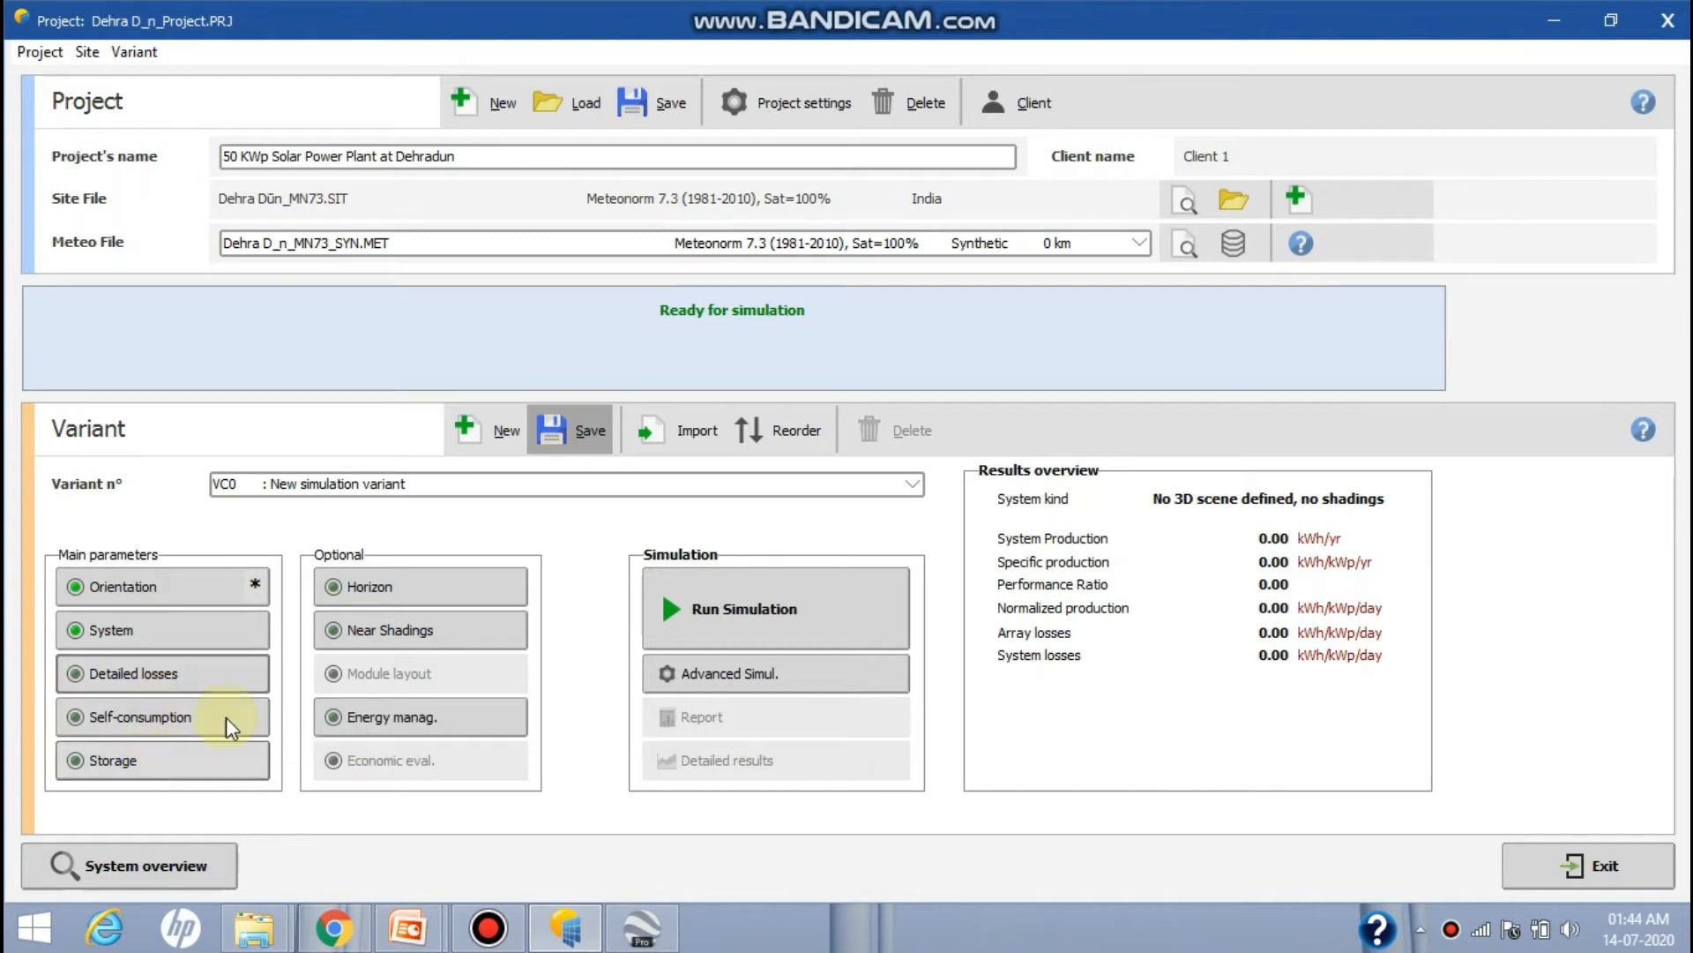
# Open the horizon definition, continuing past the crash warning, and examine the sun-path drawing, horizon points and diffuse factor
pyautogui.click(382, 592)
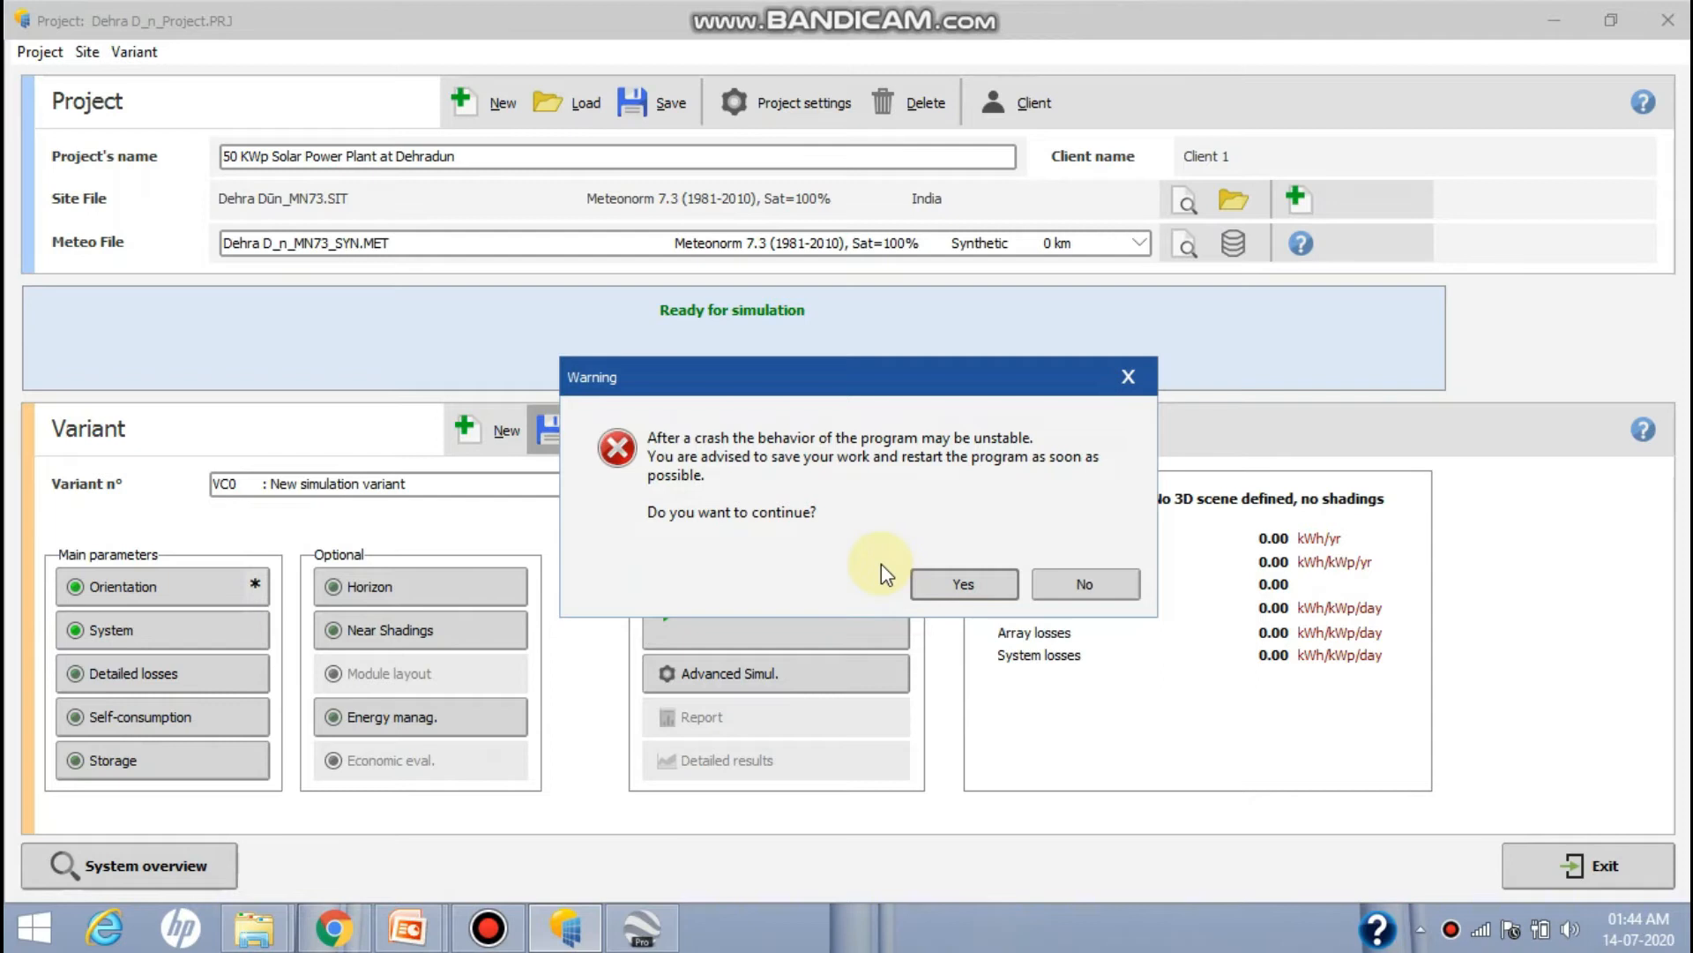
pyautogui.click(930, 584)
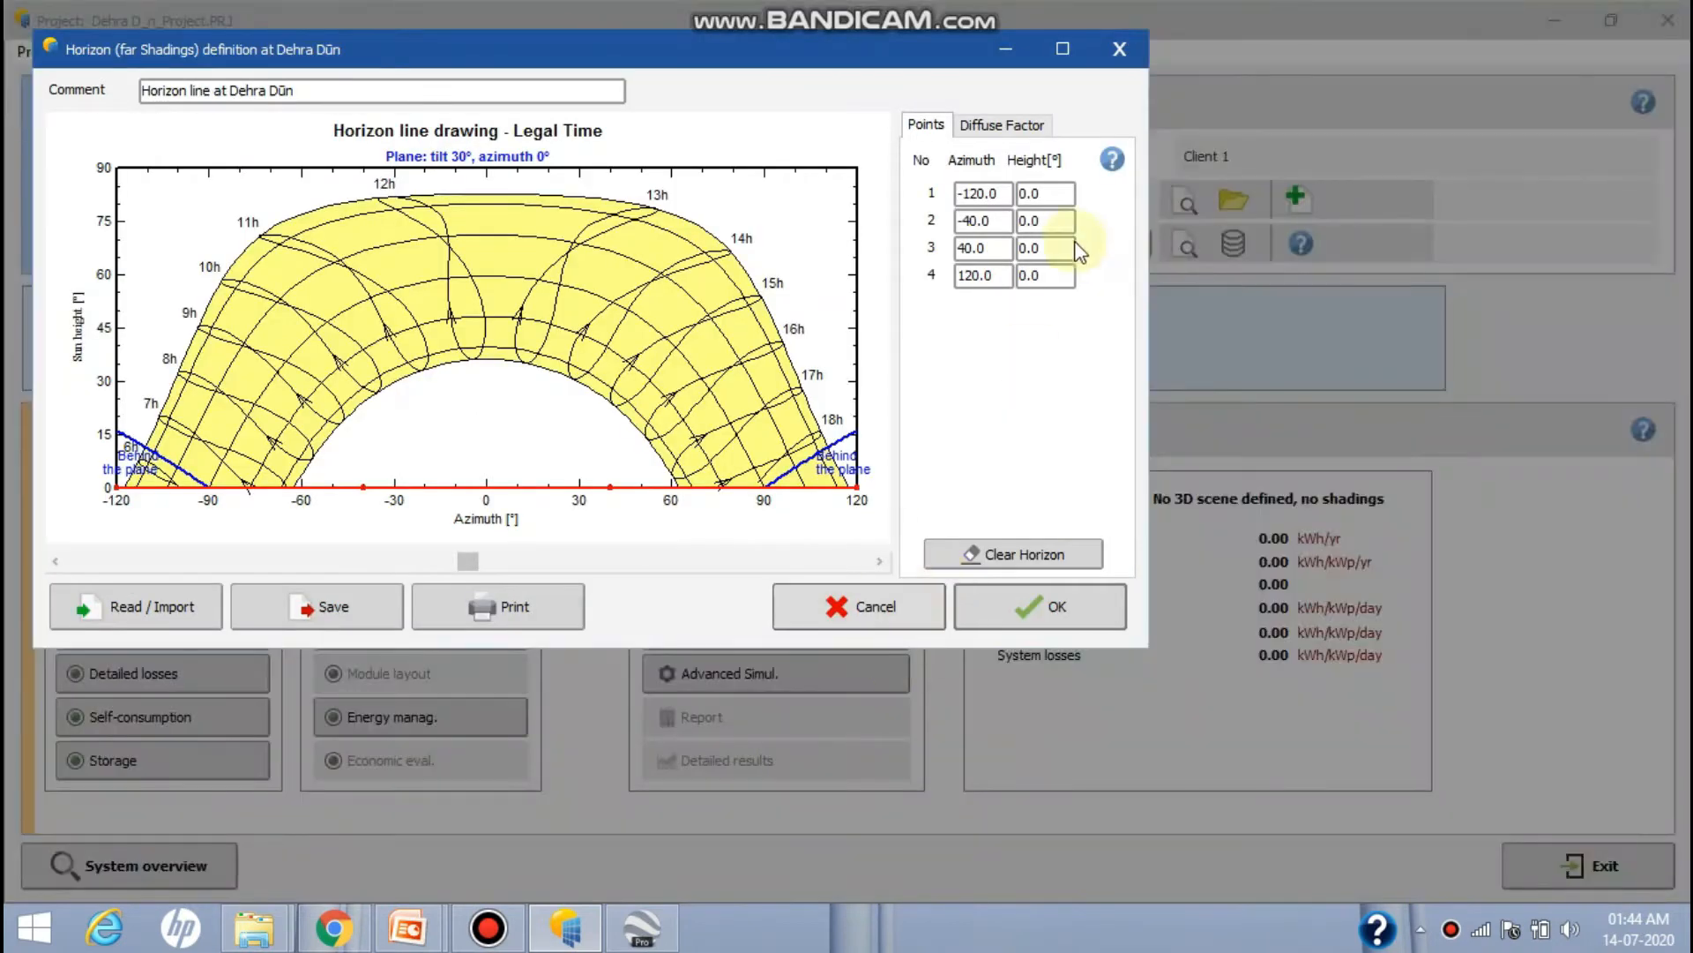
pyautogui.click(1057, 53)
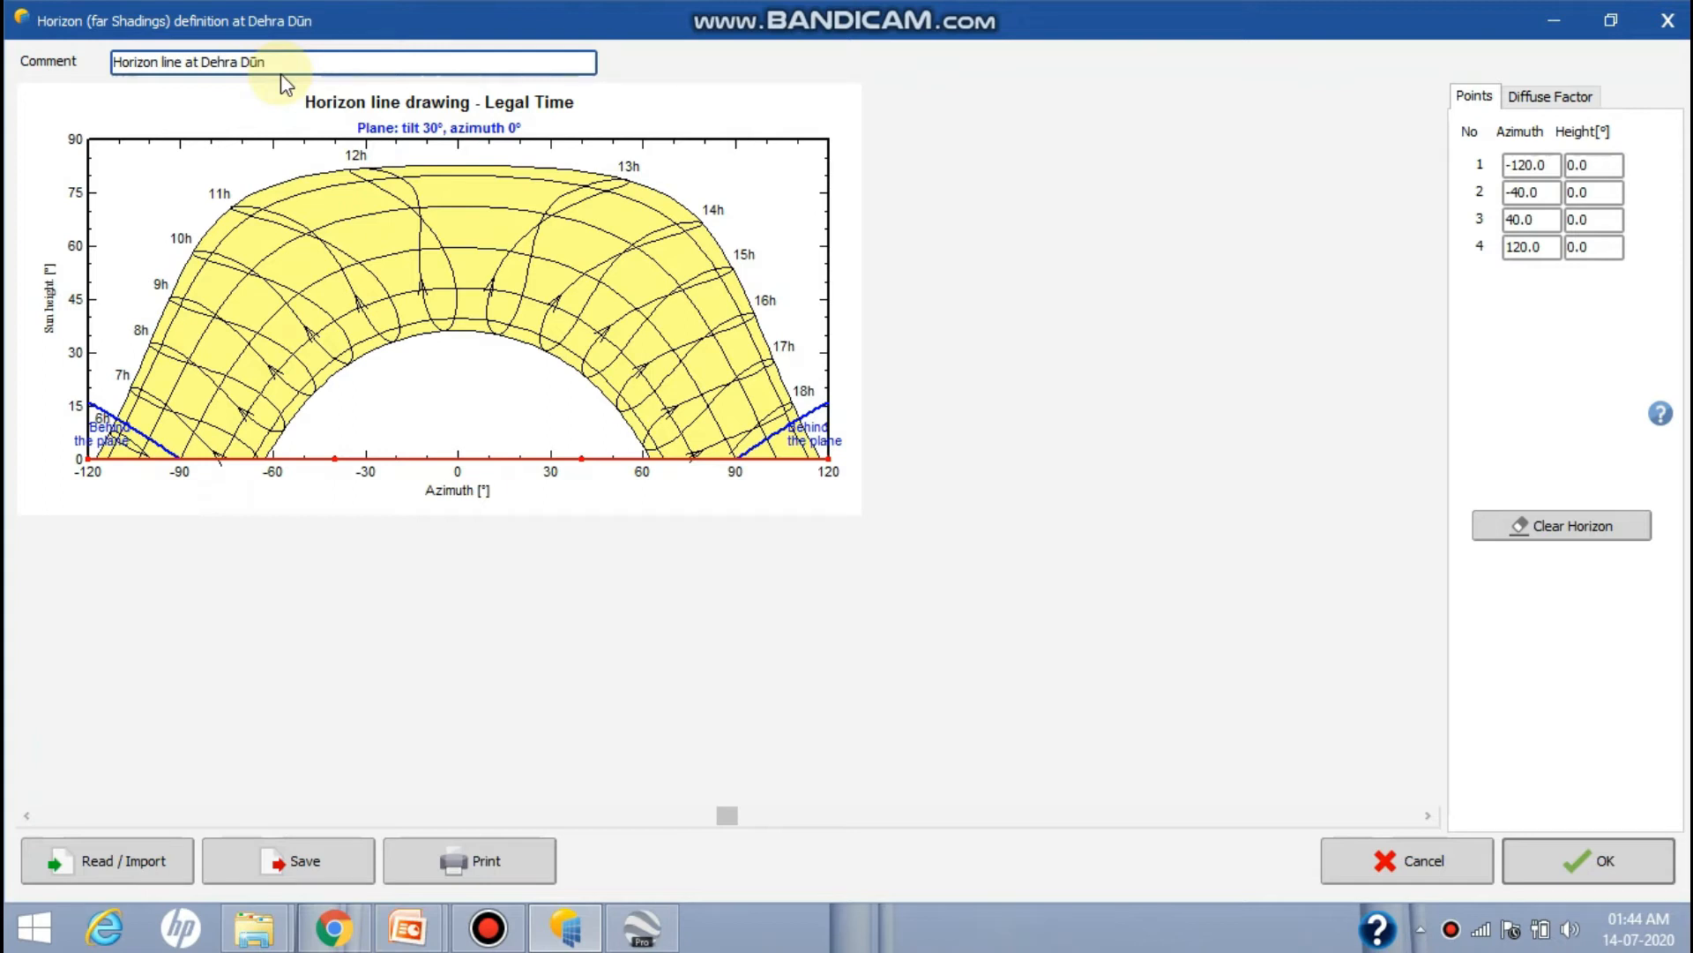
pyautogui.moveTo(538, 11); pyautogui.dragTo(565, 25)
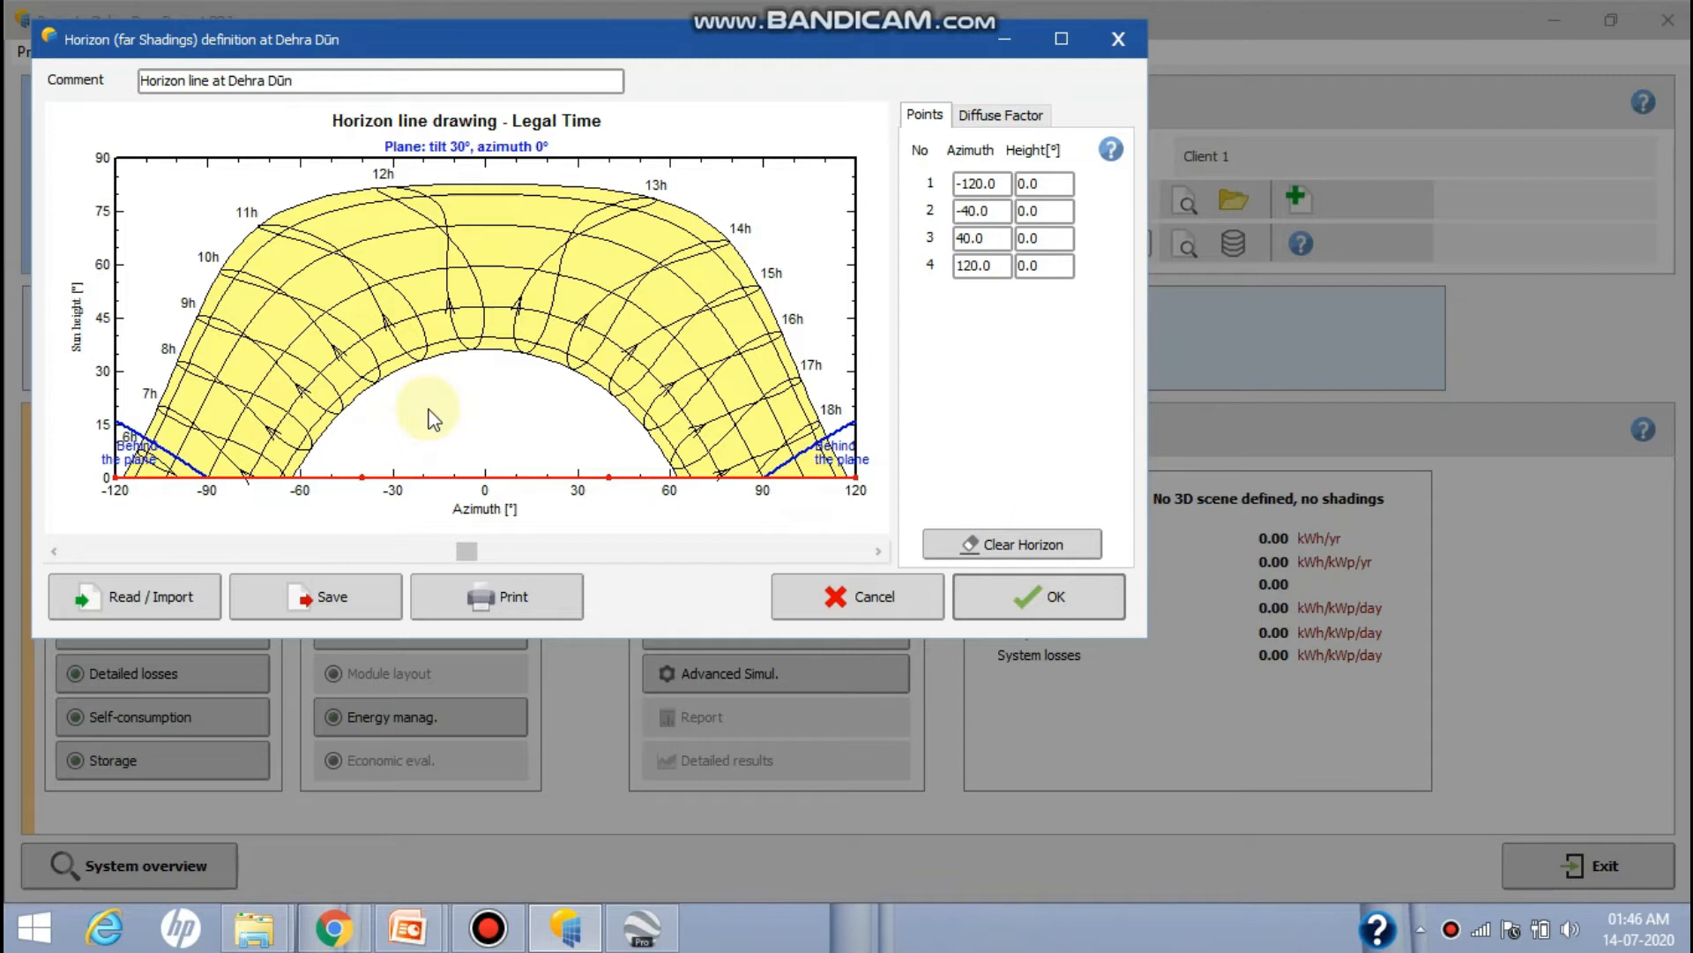
pyautogui.click(173, 83)
pyautogui.click(922, 130)
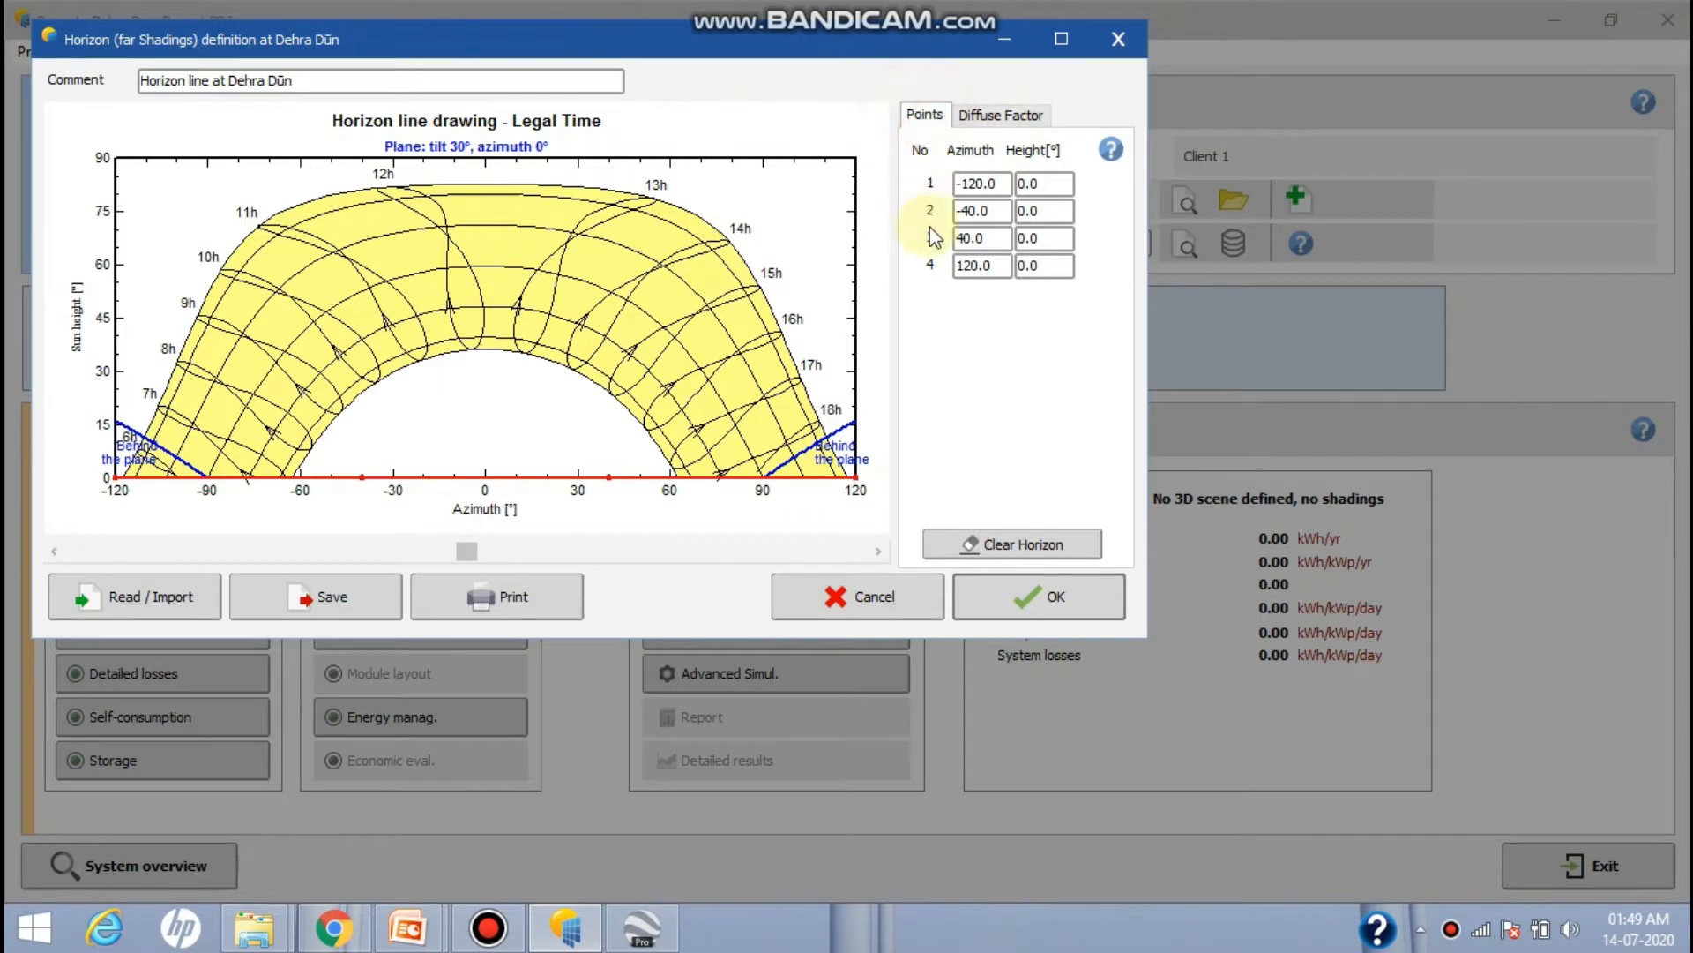
pyautogui.click(997, 113)
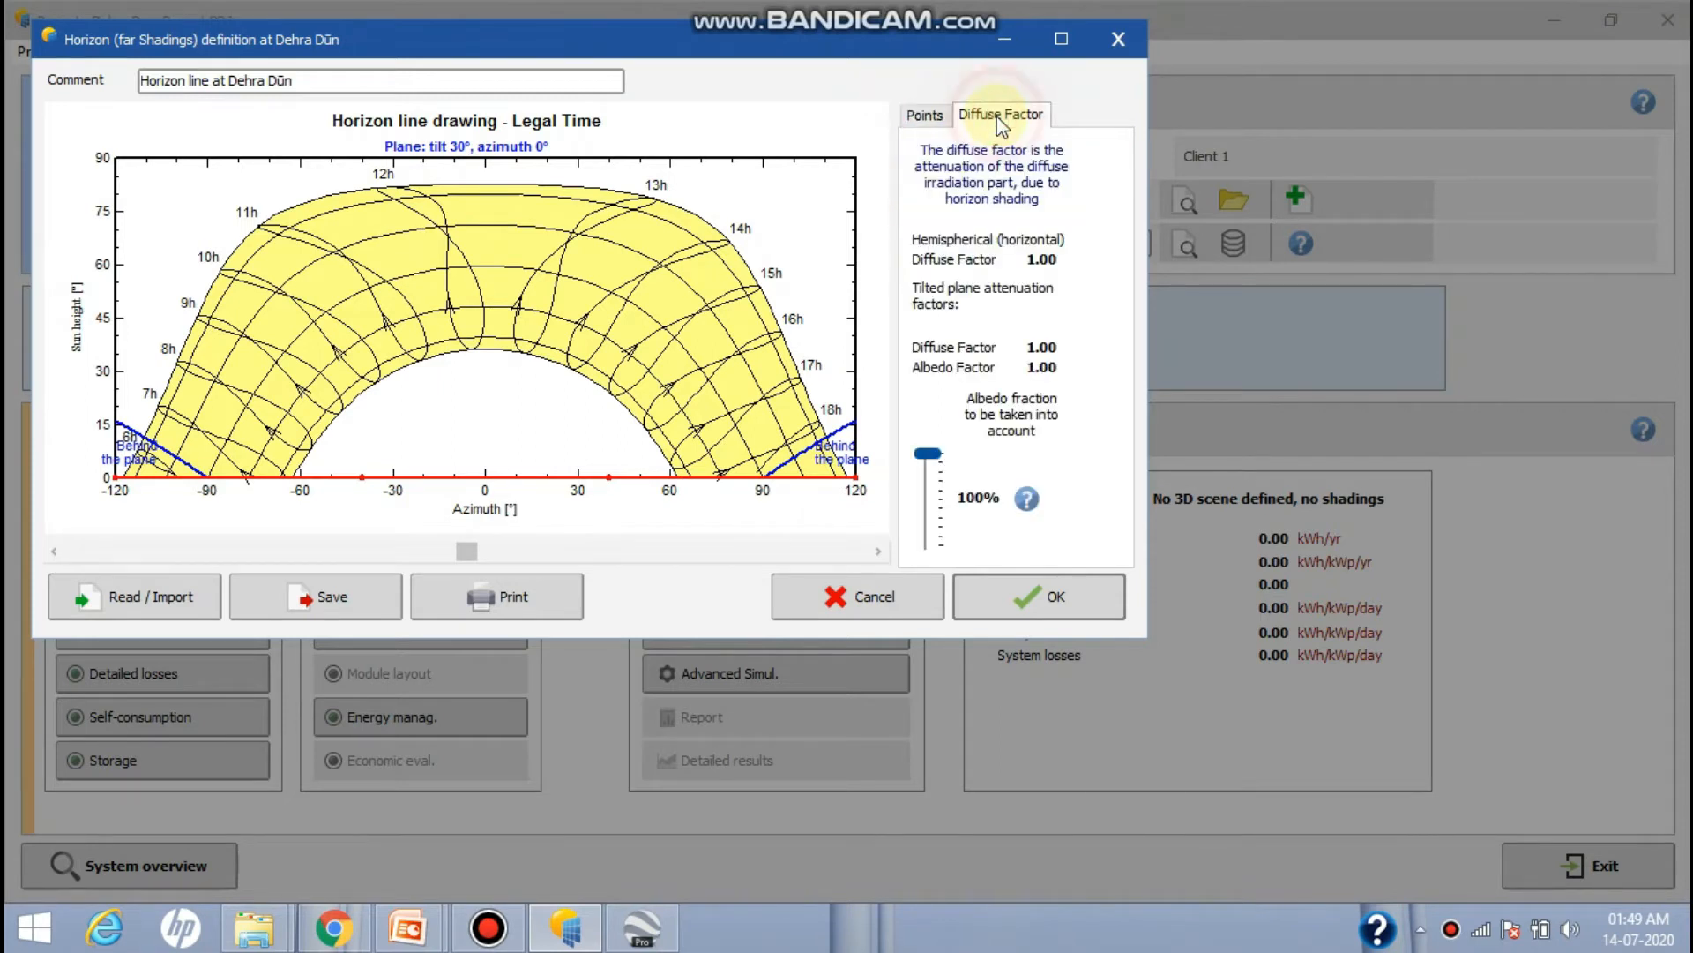
pyautogui.click(922, 116)
pyautogui.click(995, 236)
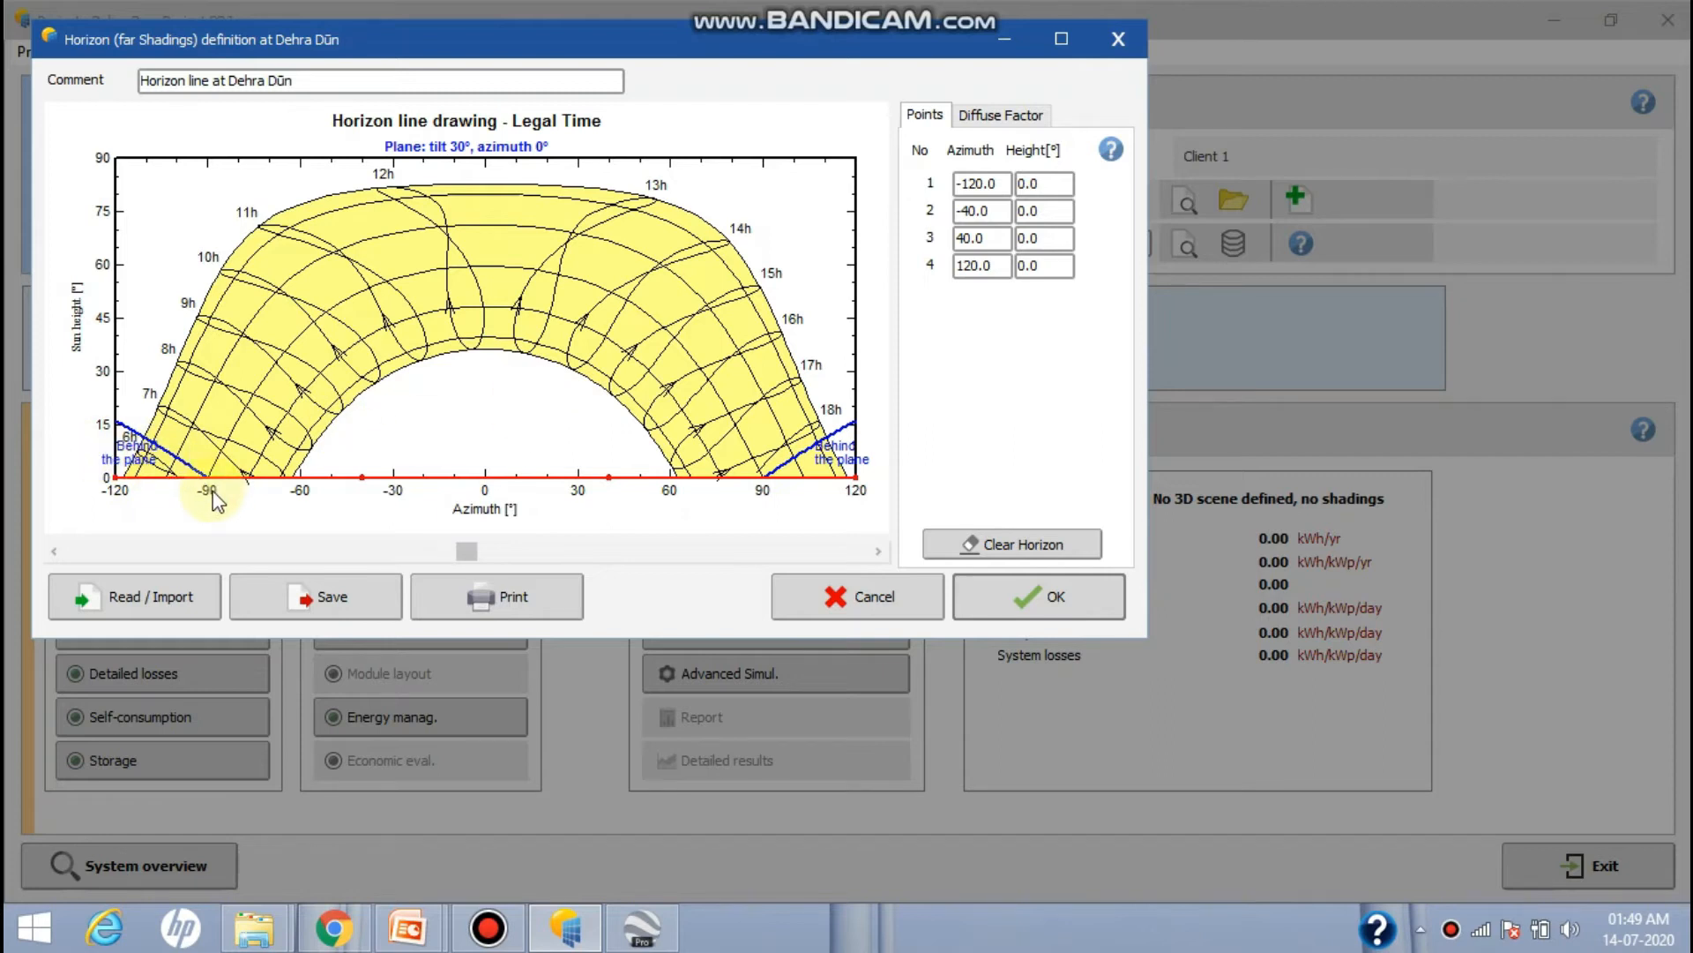
pyautogui.click(1044, 240)
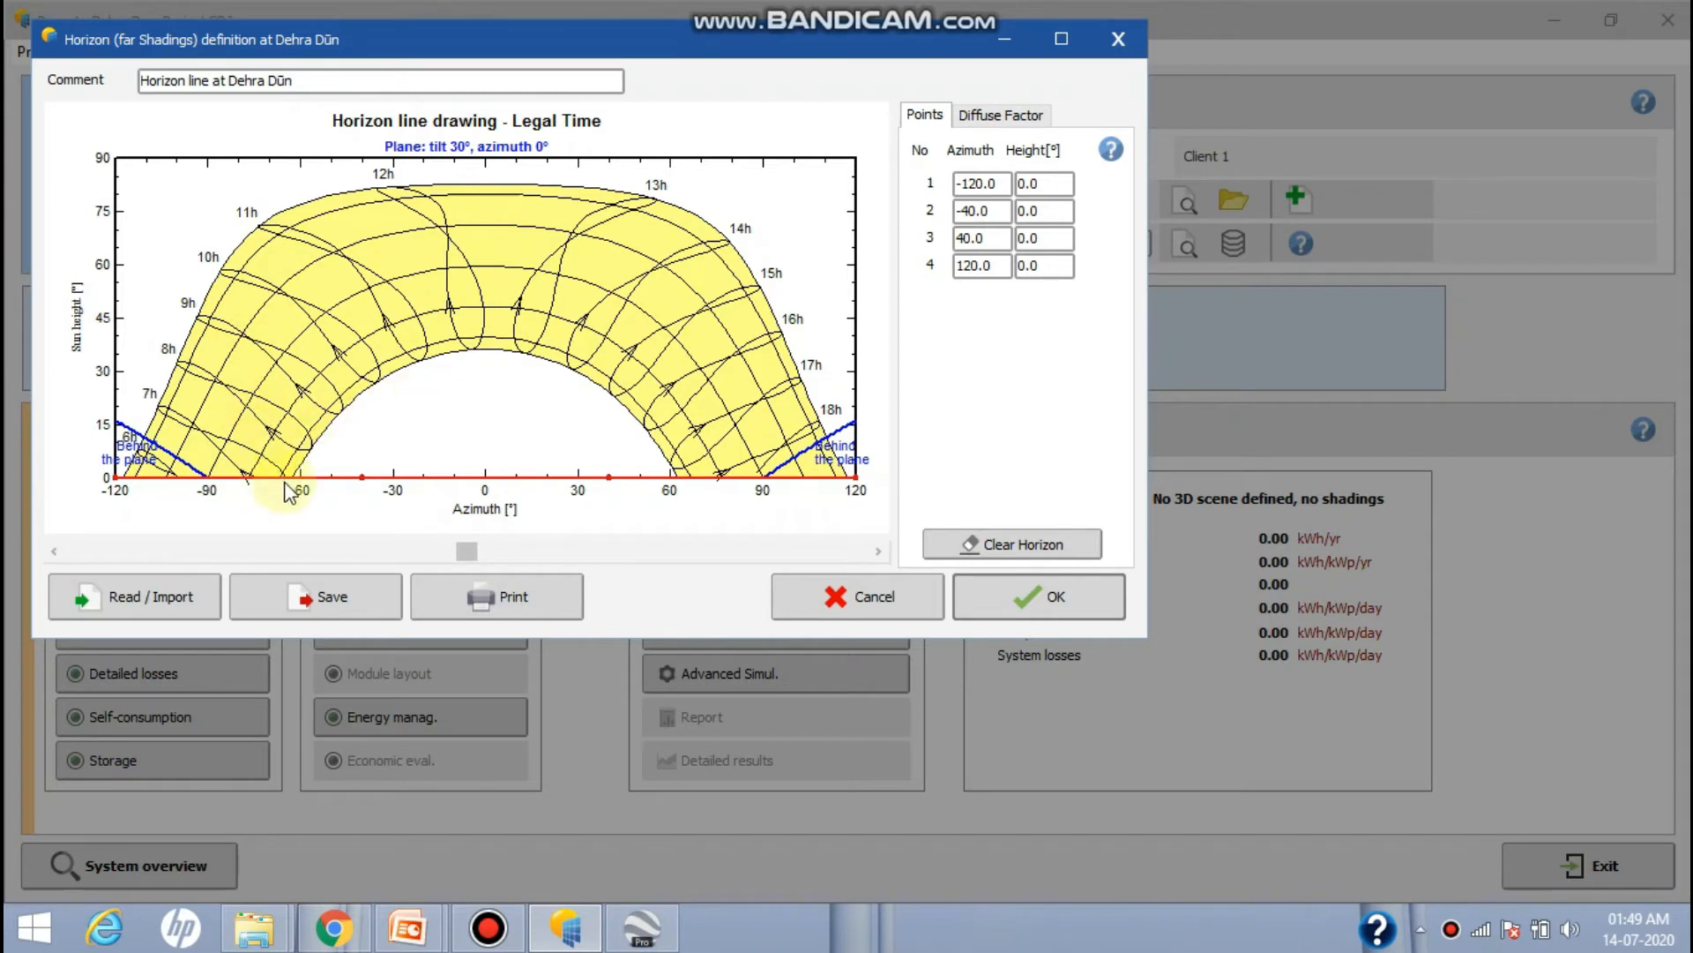
# Try raising the horizon line's two middle points to a height of about 16°, and leave the horizon definition
pyautogui.moveTo(362, 479); pyautogui.dragTo(292, 422)
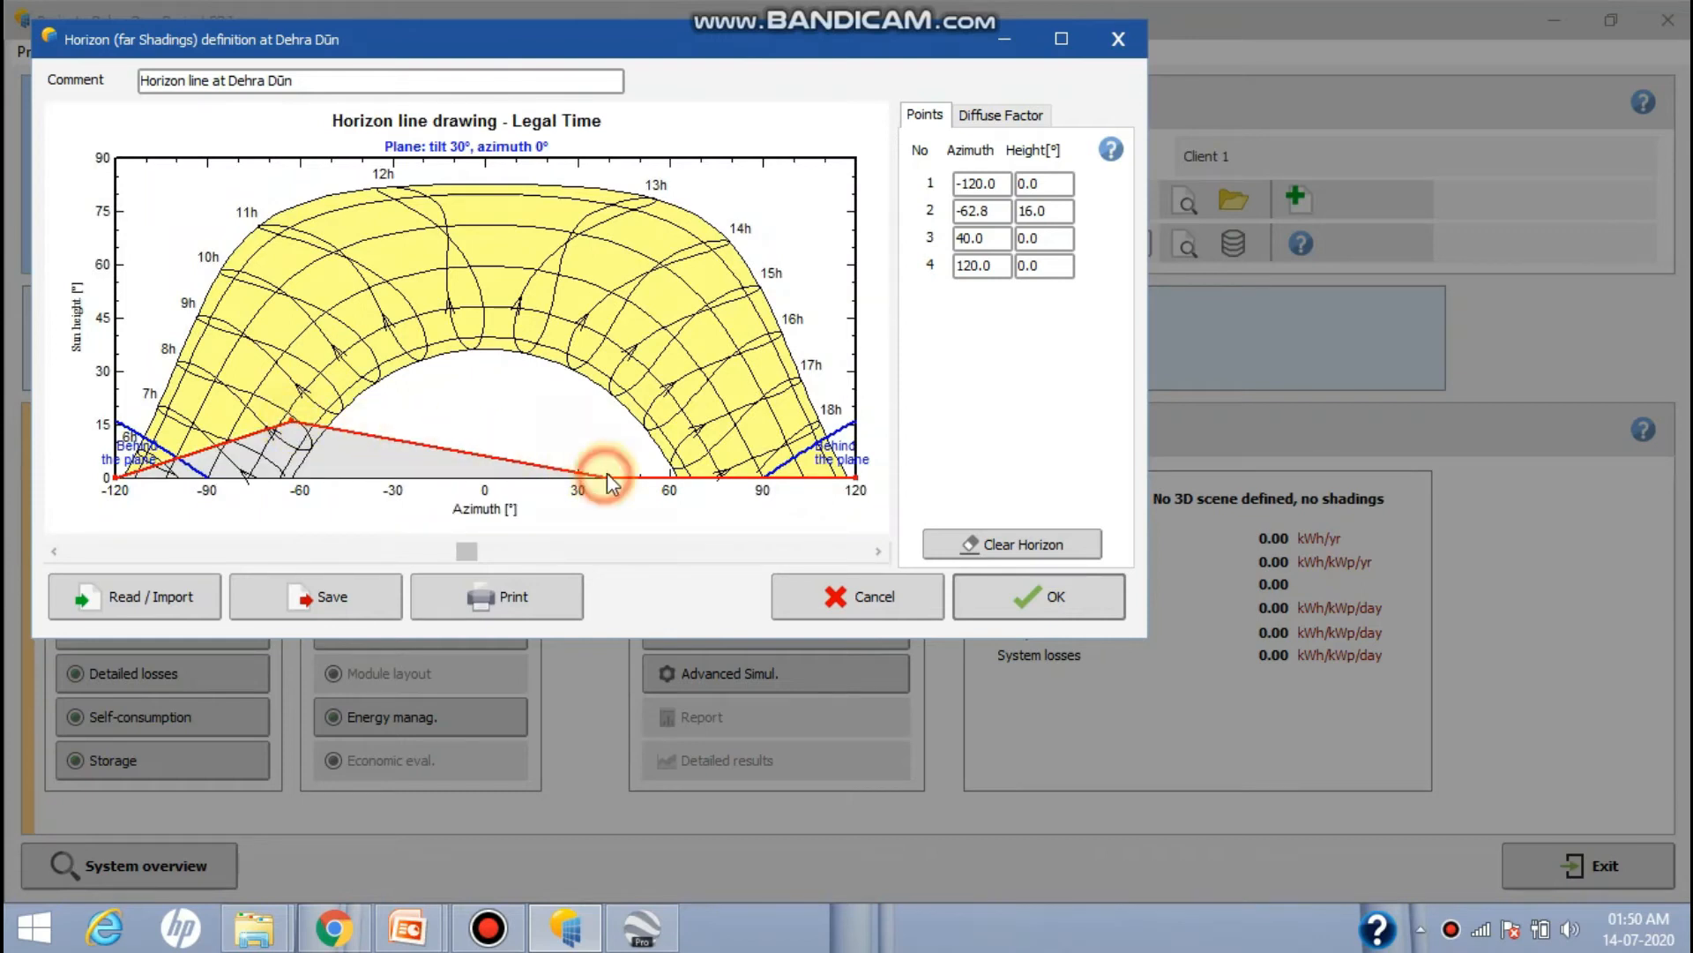
pyautogui.moveTo(607, 477); pyautogui.dragTo(618, 420)
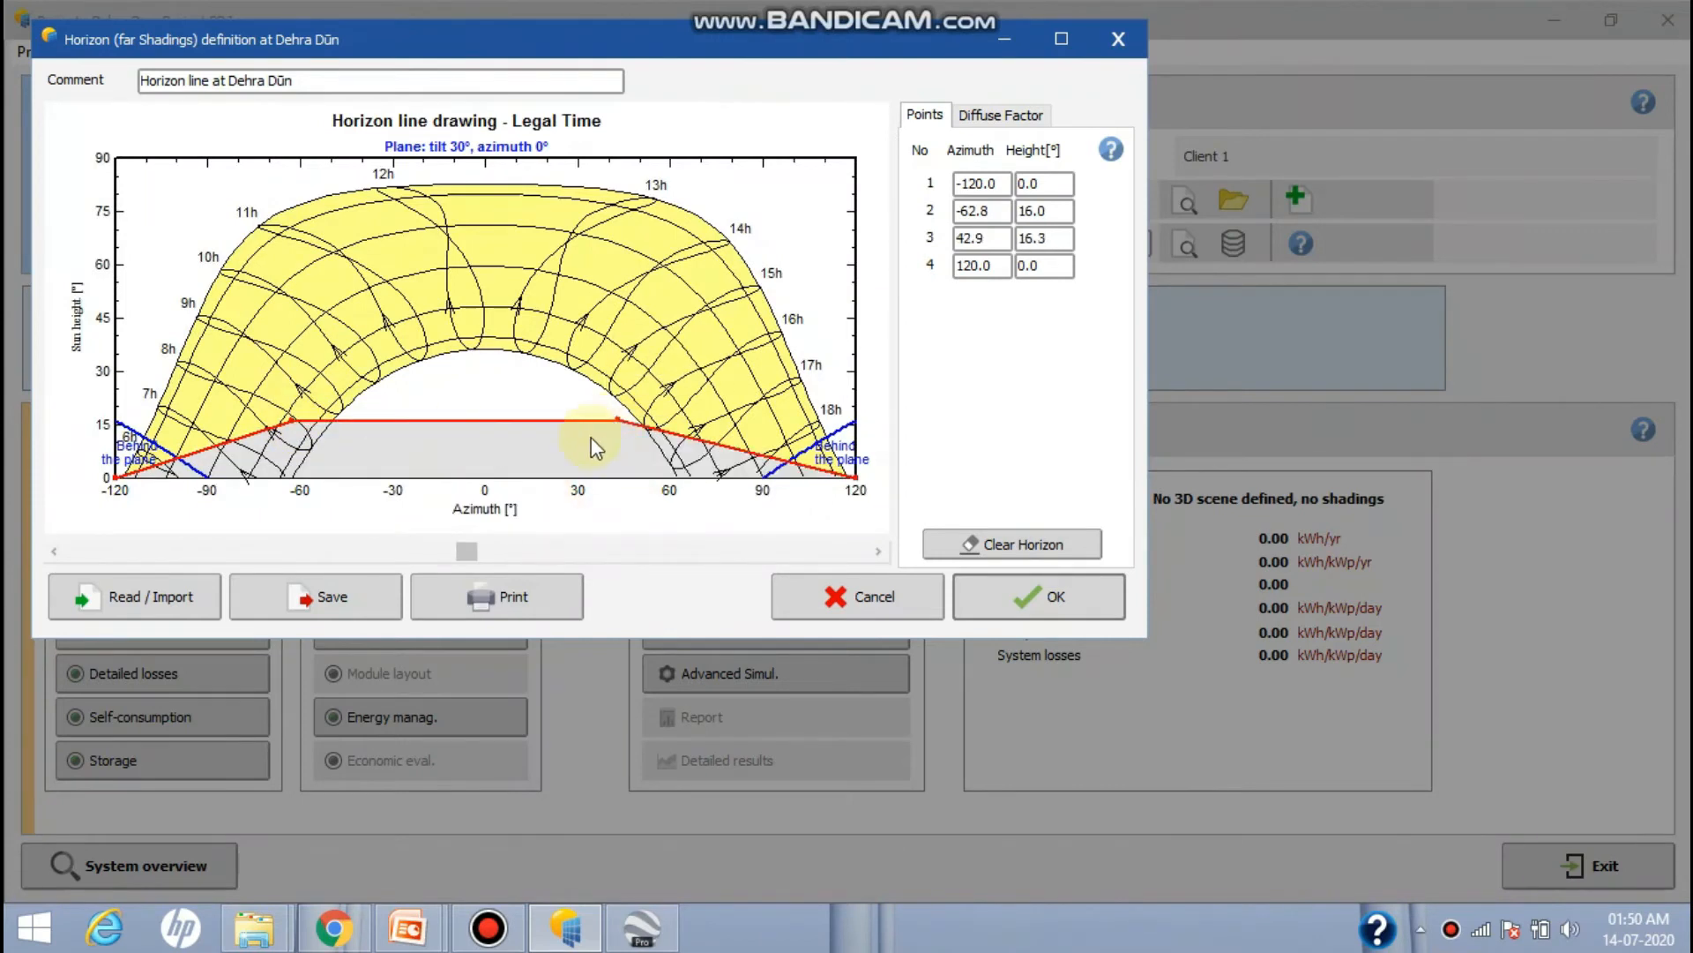
pyautogui.moveTo(293, 430); pyautogui.dragTo(294, 427)
pyautogui.rightClick(289, 417)
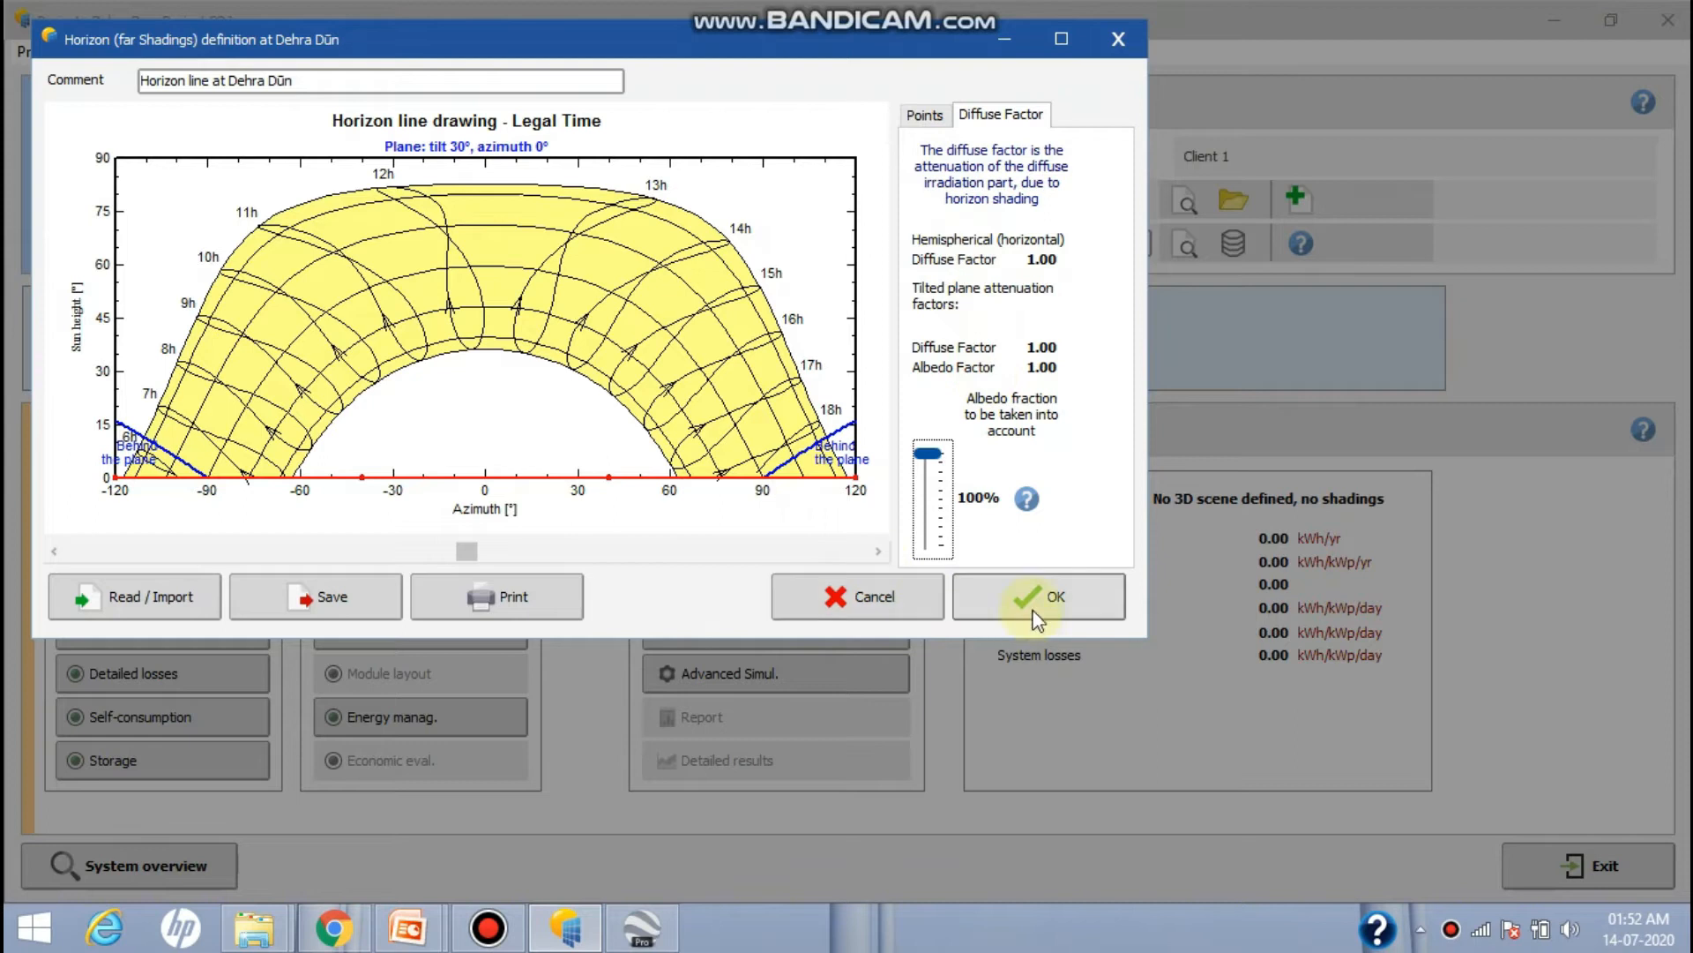
pyautogui.click(1076, 615)
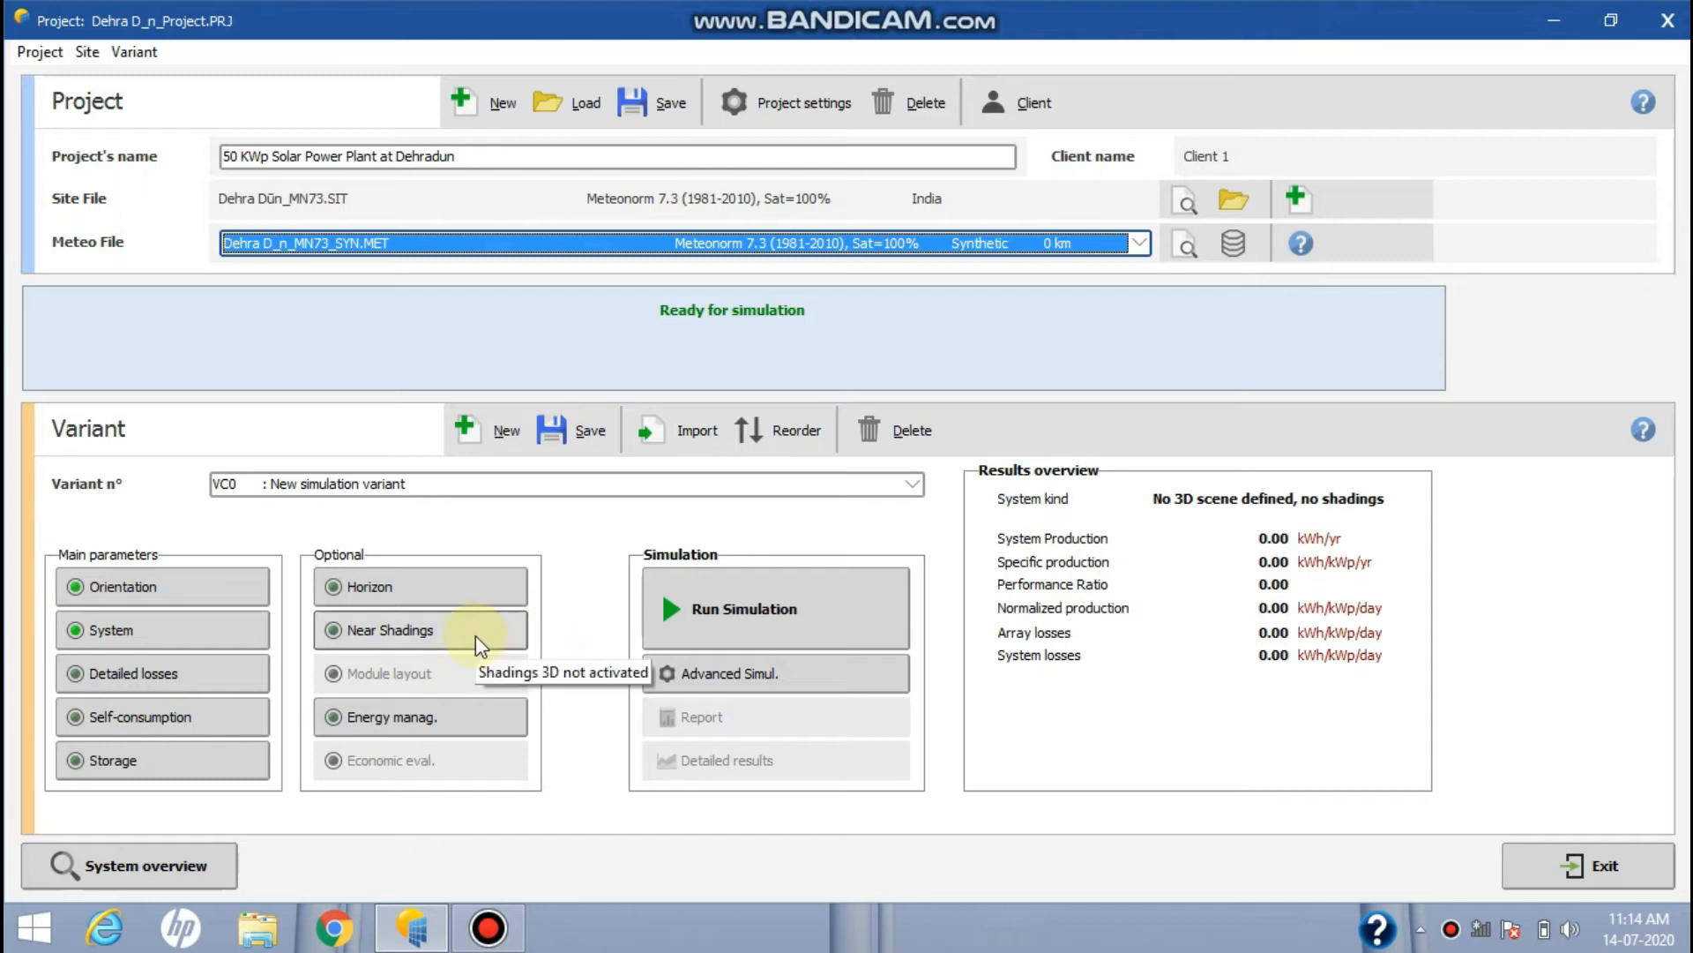
pyautogui.click(416, 590)
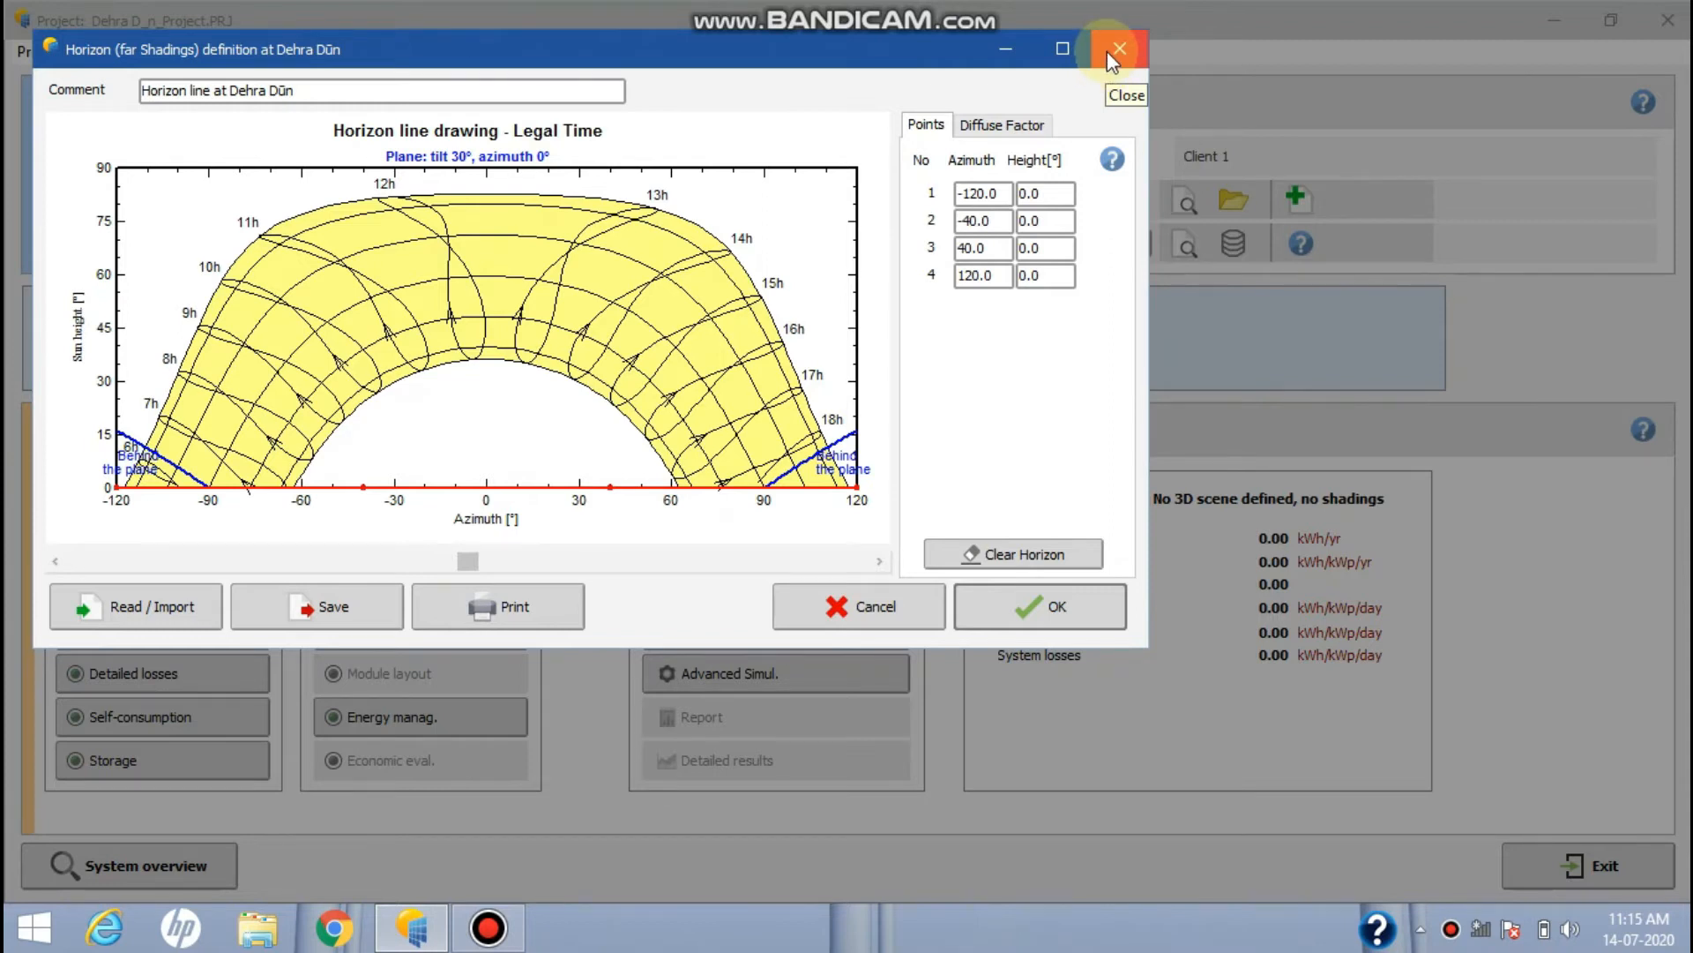
pyautogui.click(1108, 51)
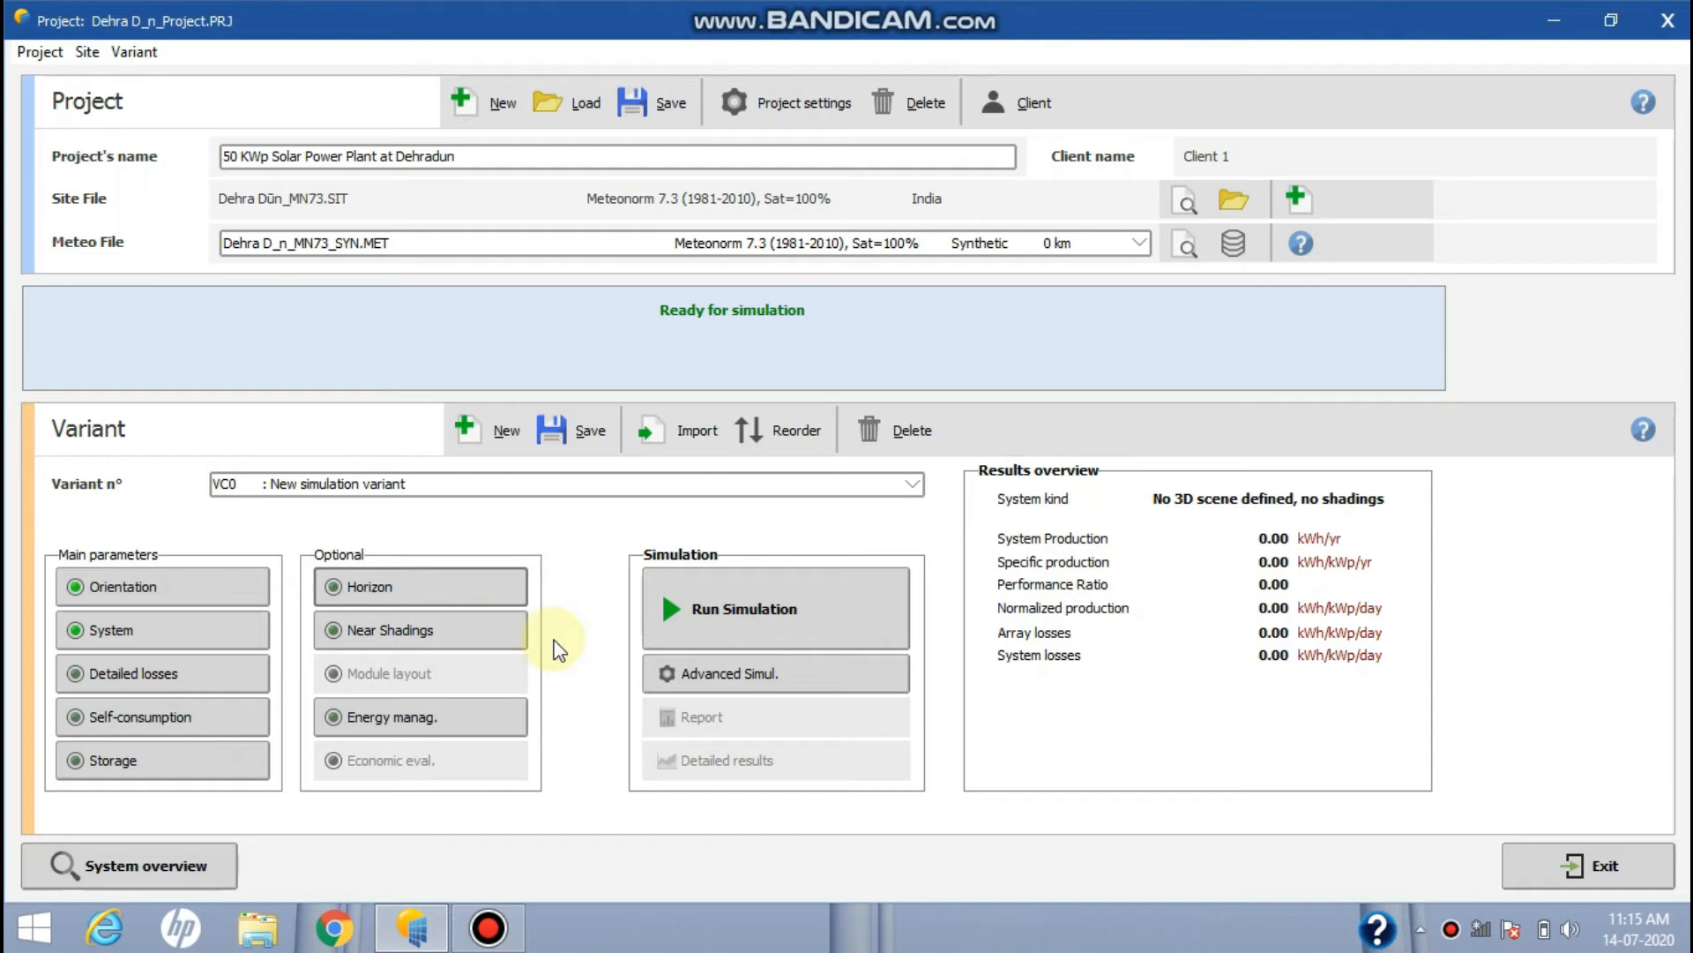
# Open the near shadings definition's 3D construction scene and check its scene objects list
pyautogui.click(448, 632)
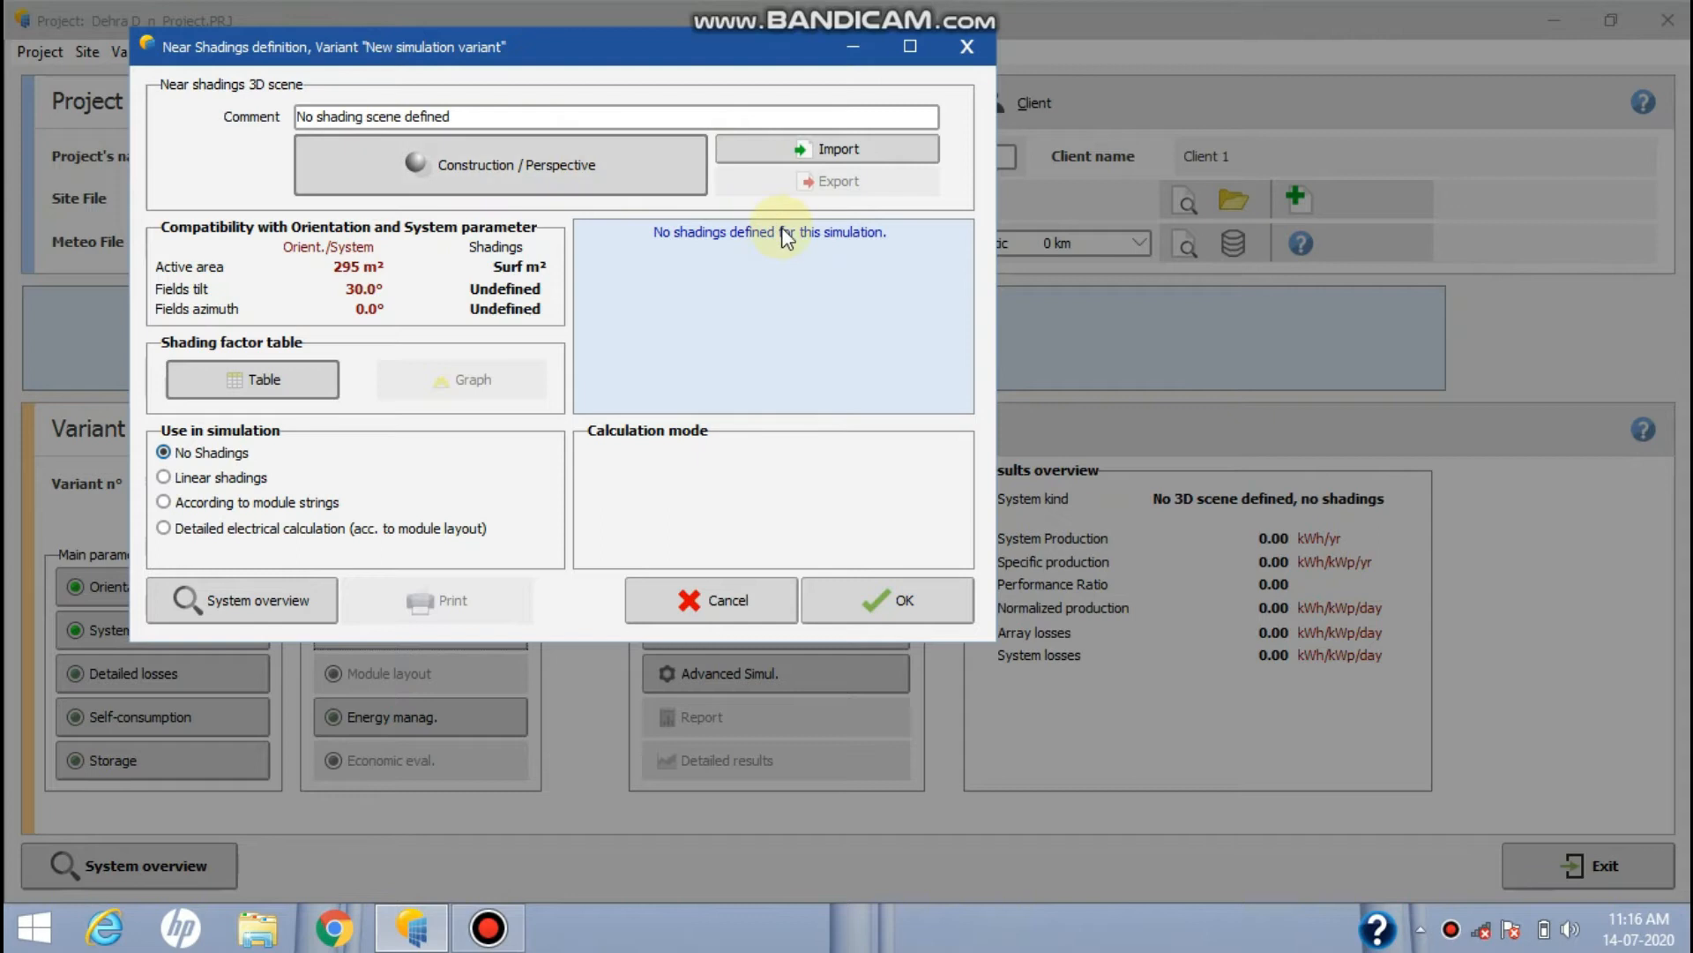
pyautogui.click(549, 166)
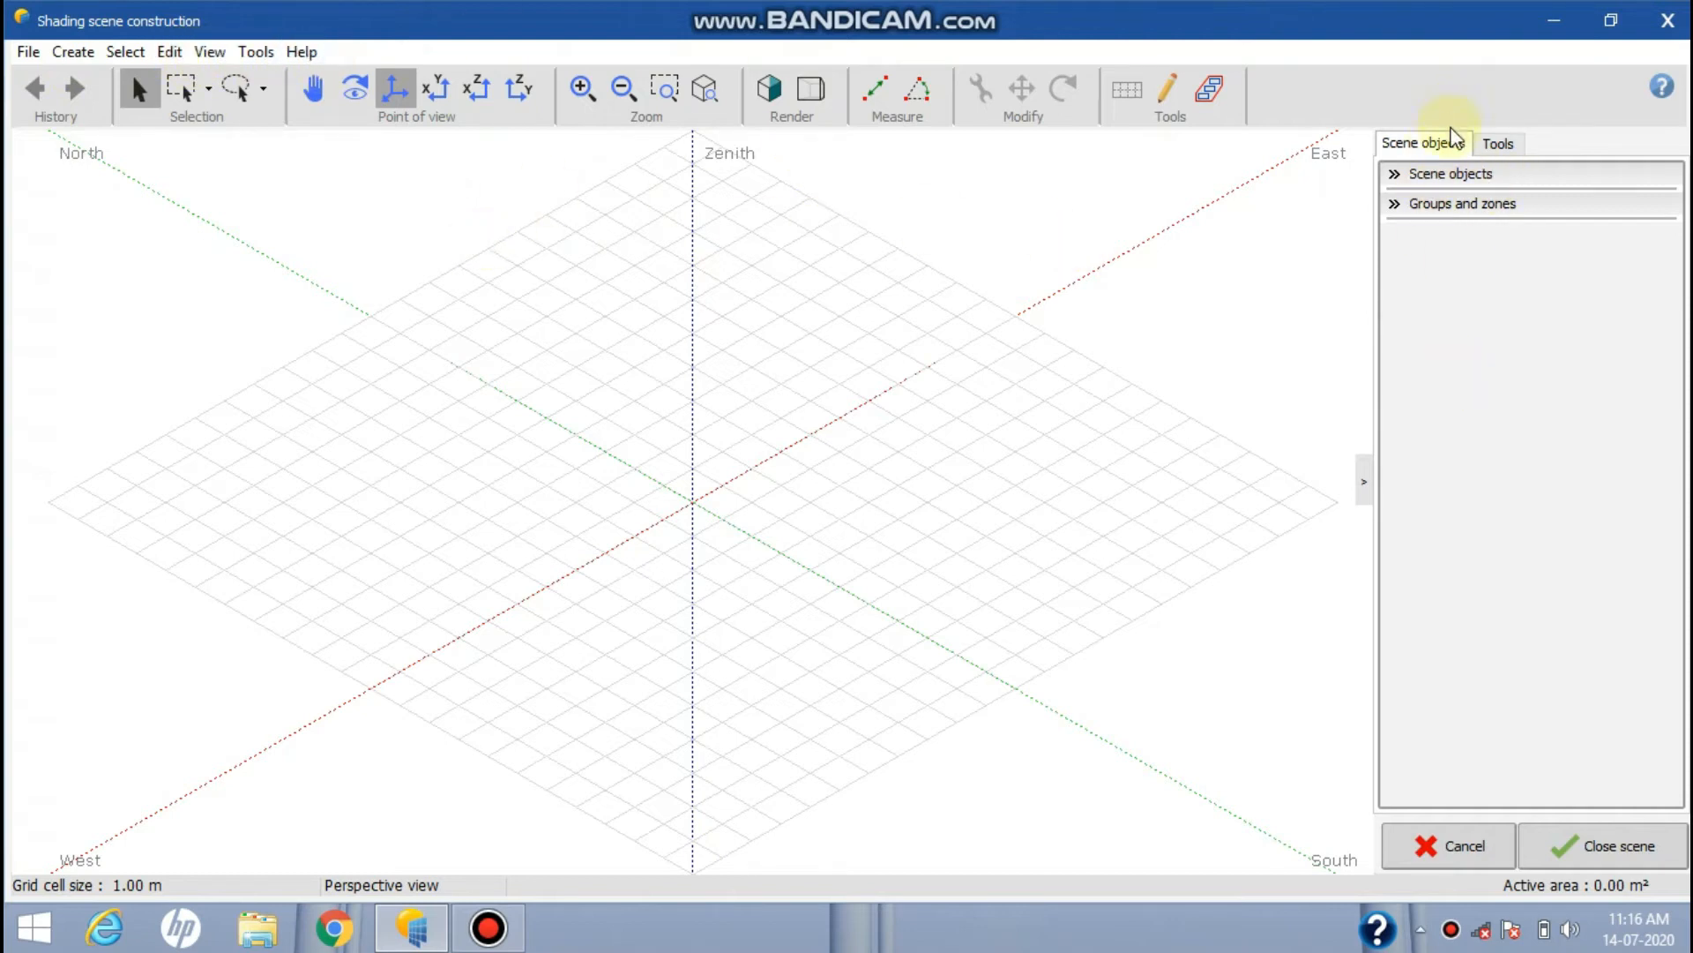
pyautogui.click(1441, 175)
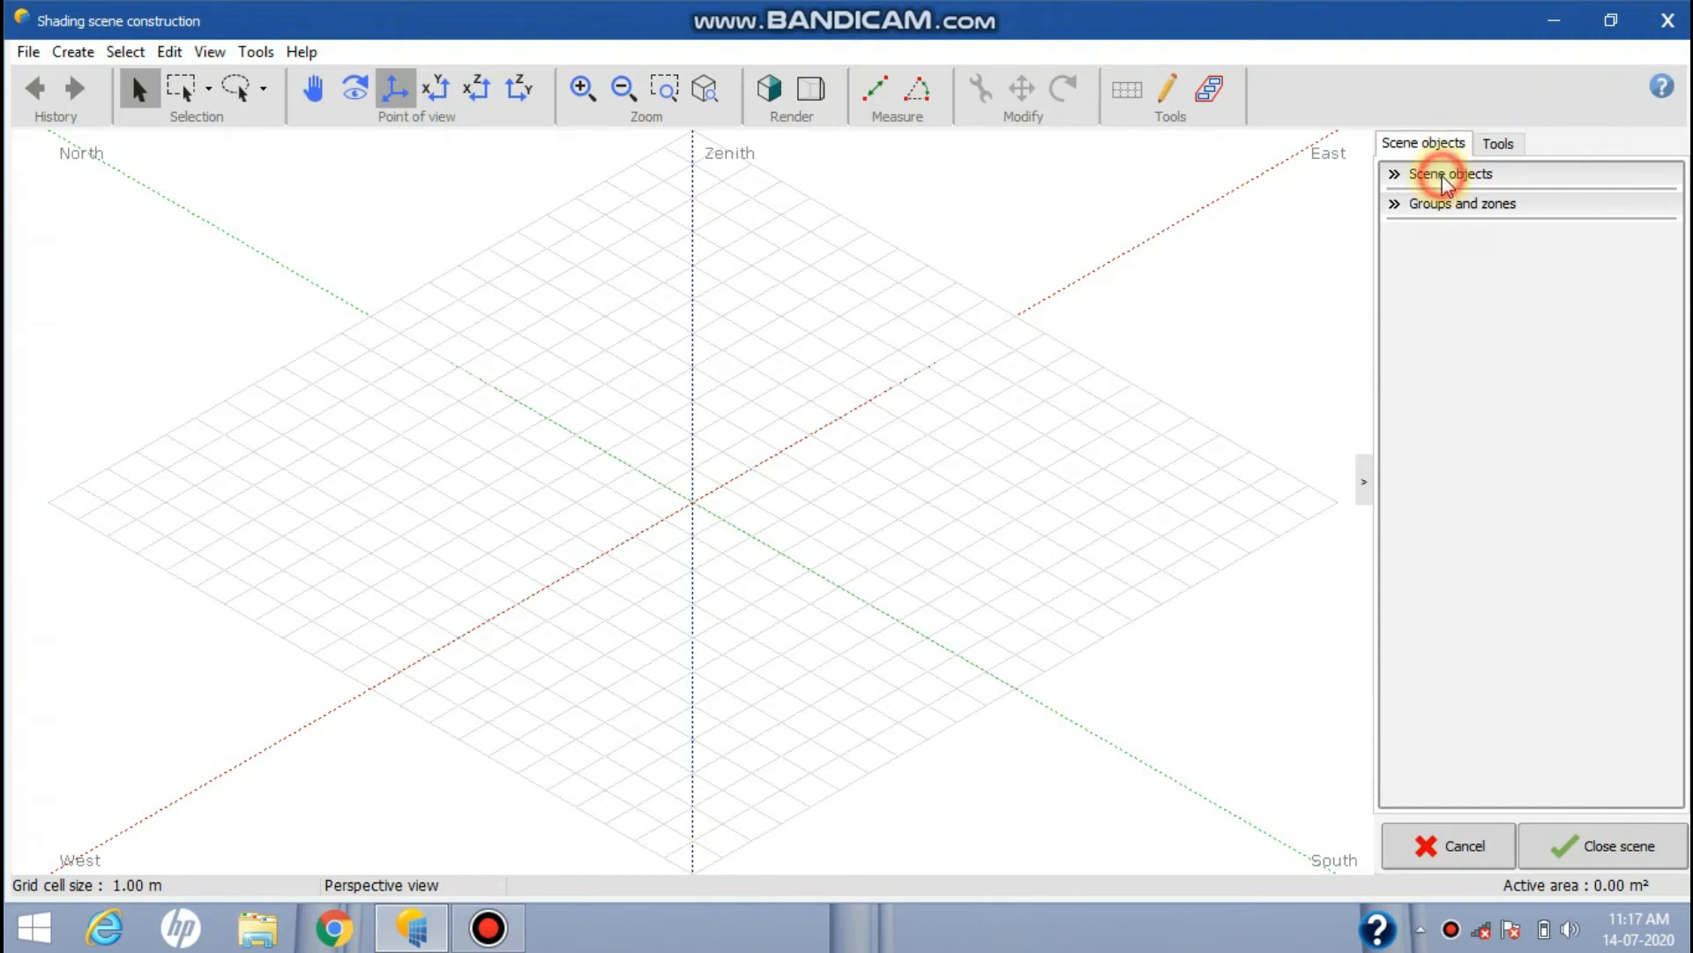
pyautogui.click(1443, 176)
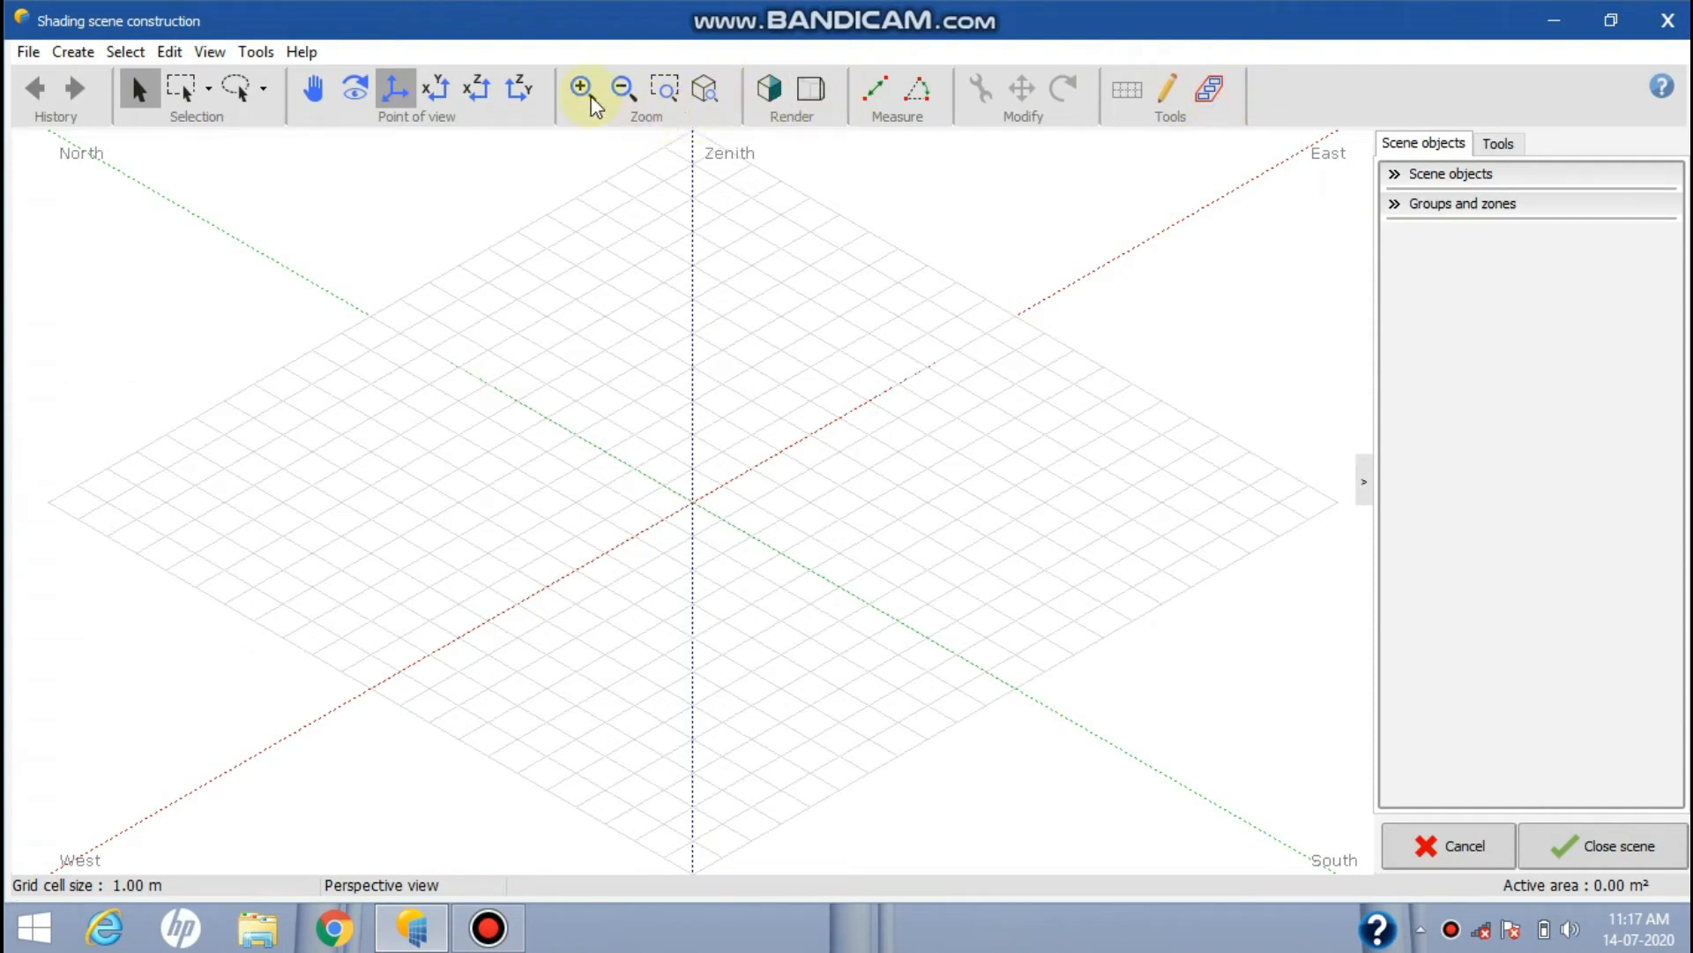
# Examine the empty shading scene from the top, front, side and perspective views
pyautogui.click(438, 91)
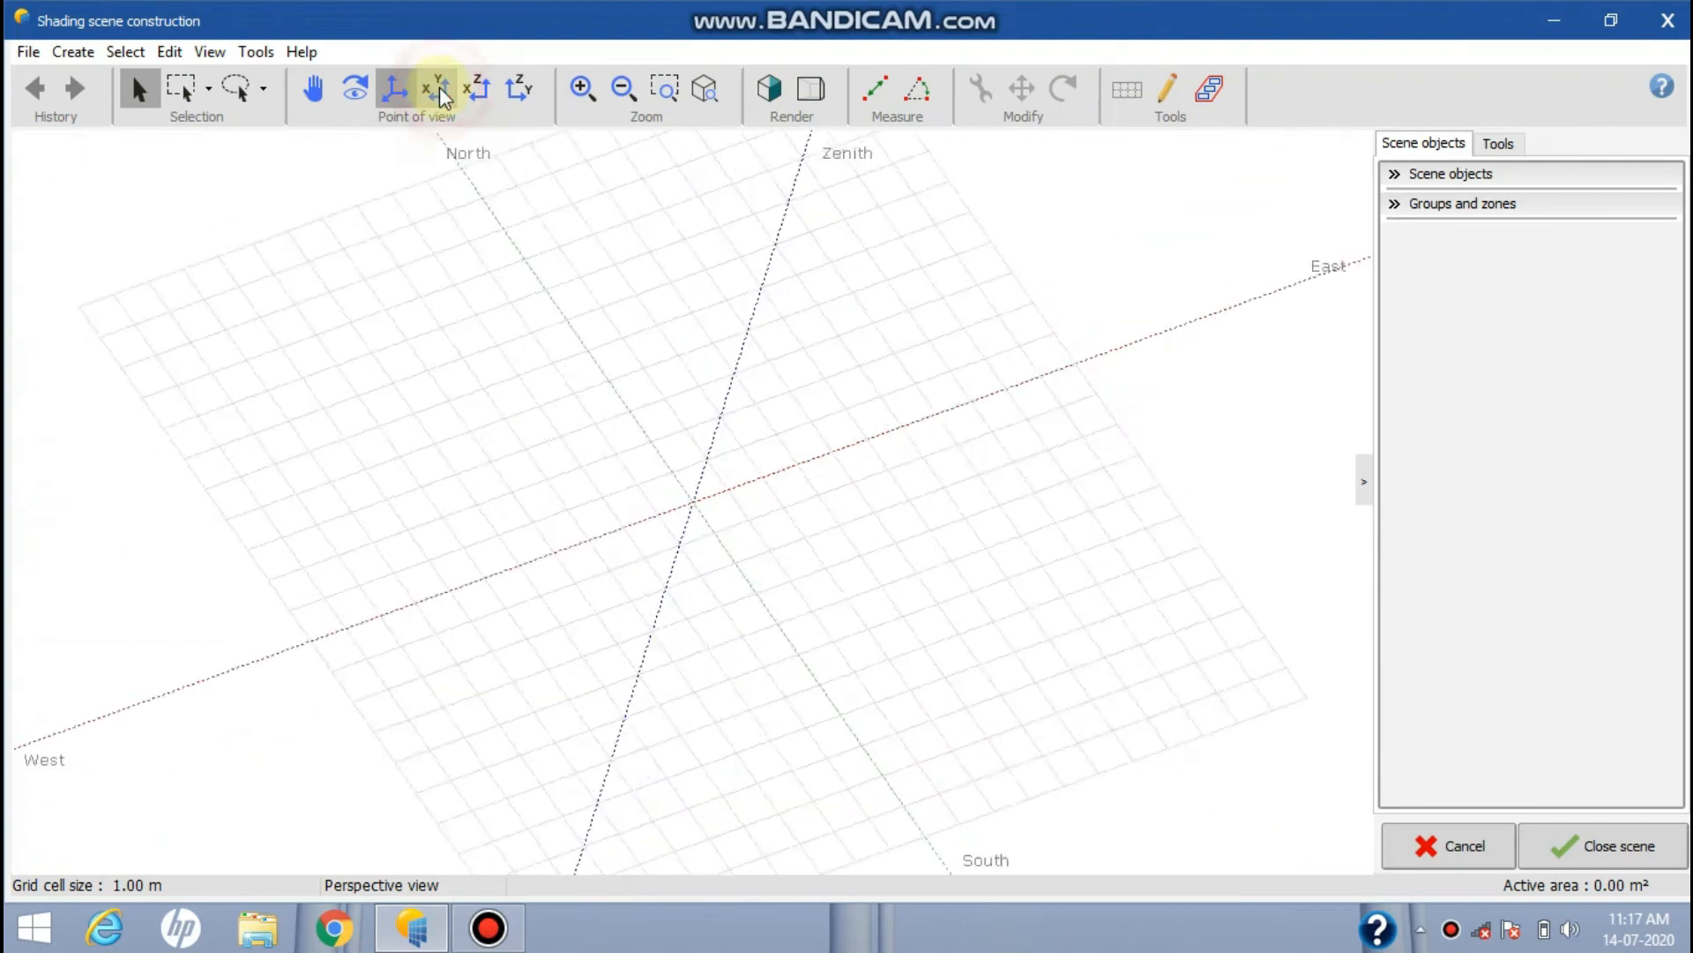
pyautogui.click(404, 94)
pyautogui.click(440, 91)
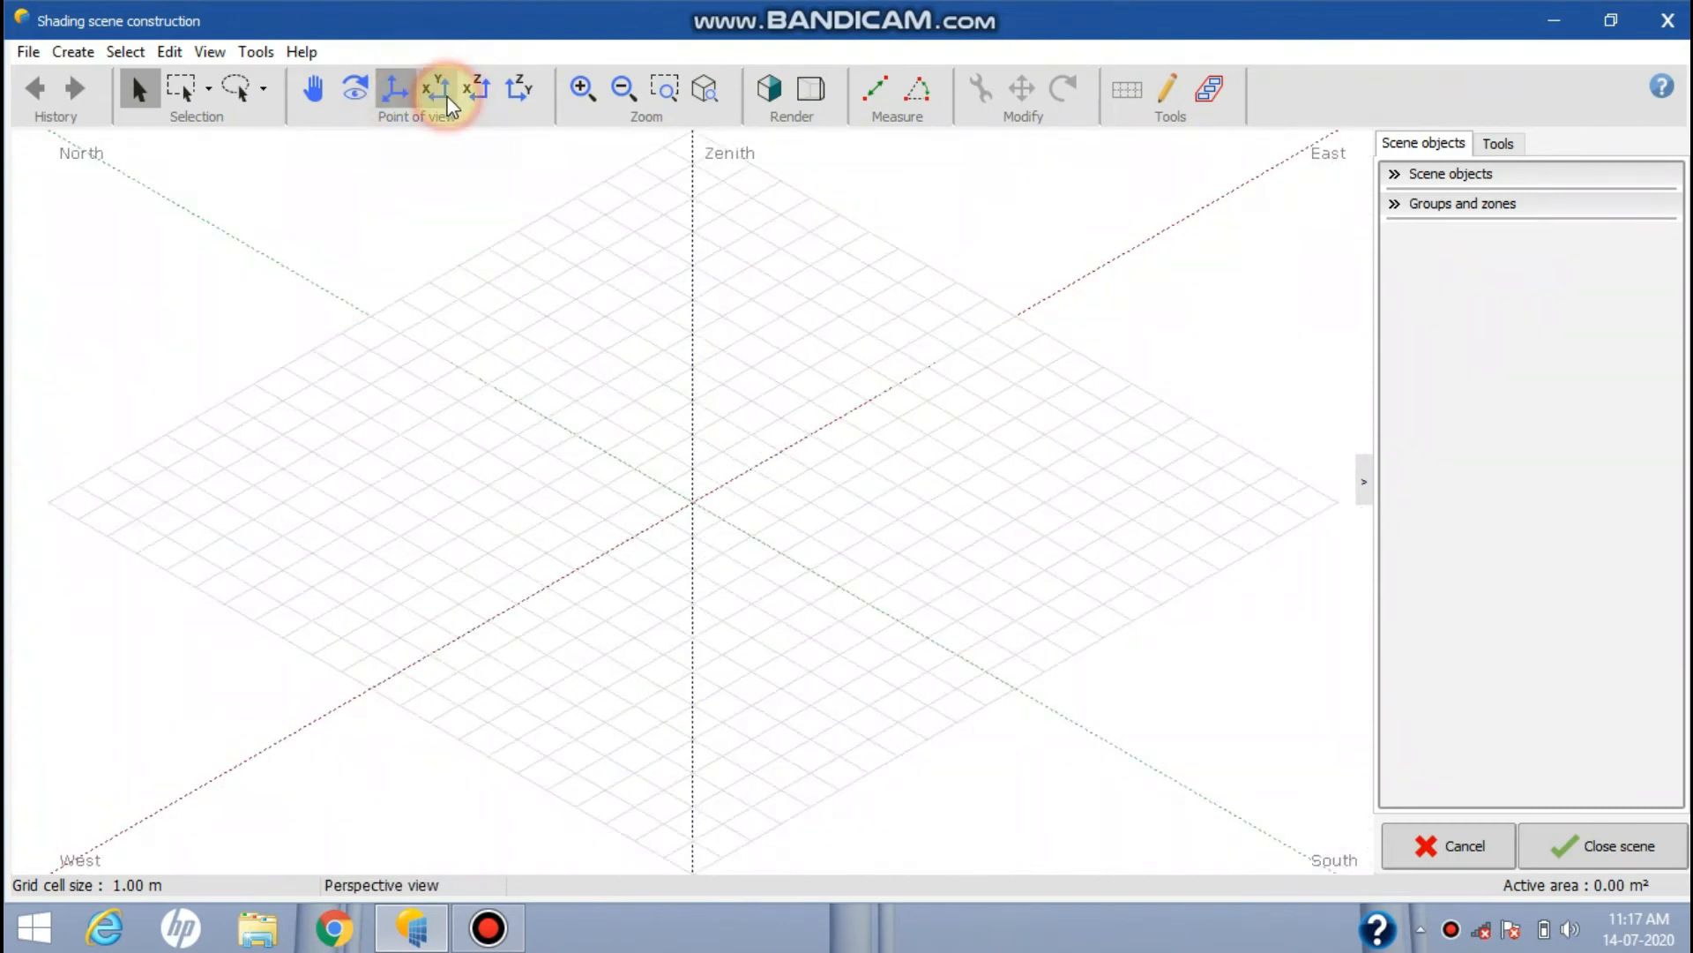
pyautogui.click(476, 93)
pyautogui.click(517, 93)
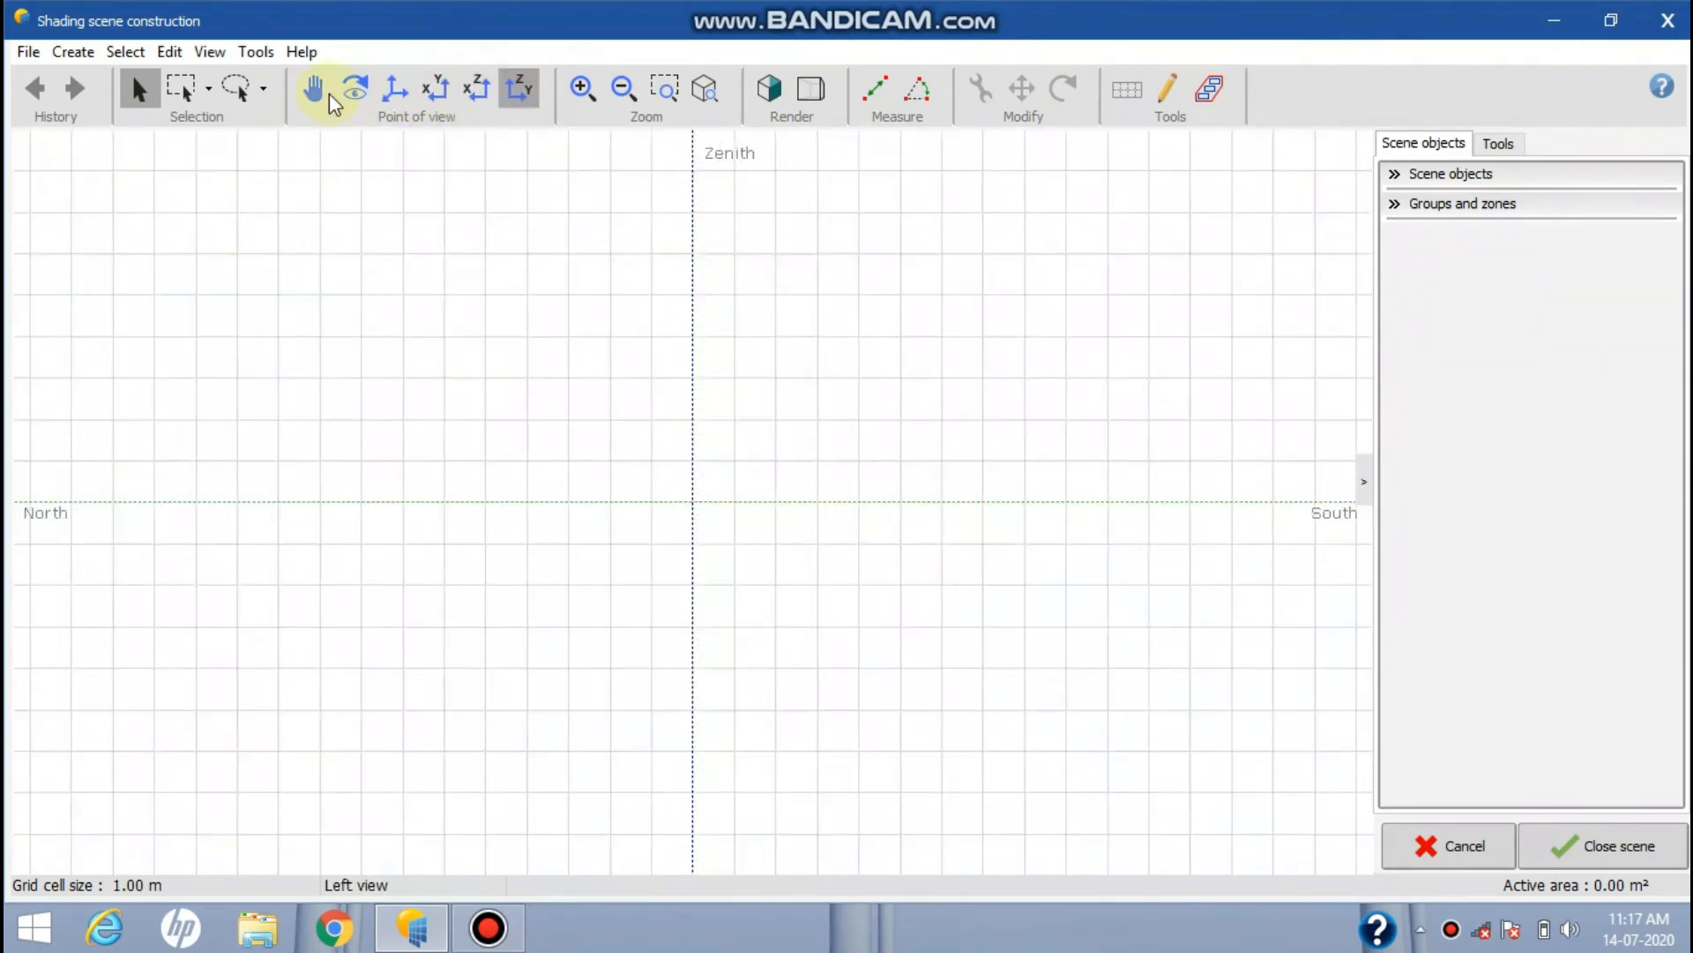
pyautogui.click(392, 97)
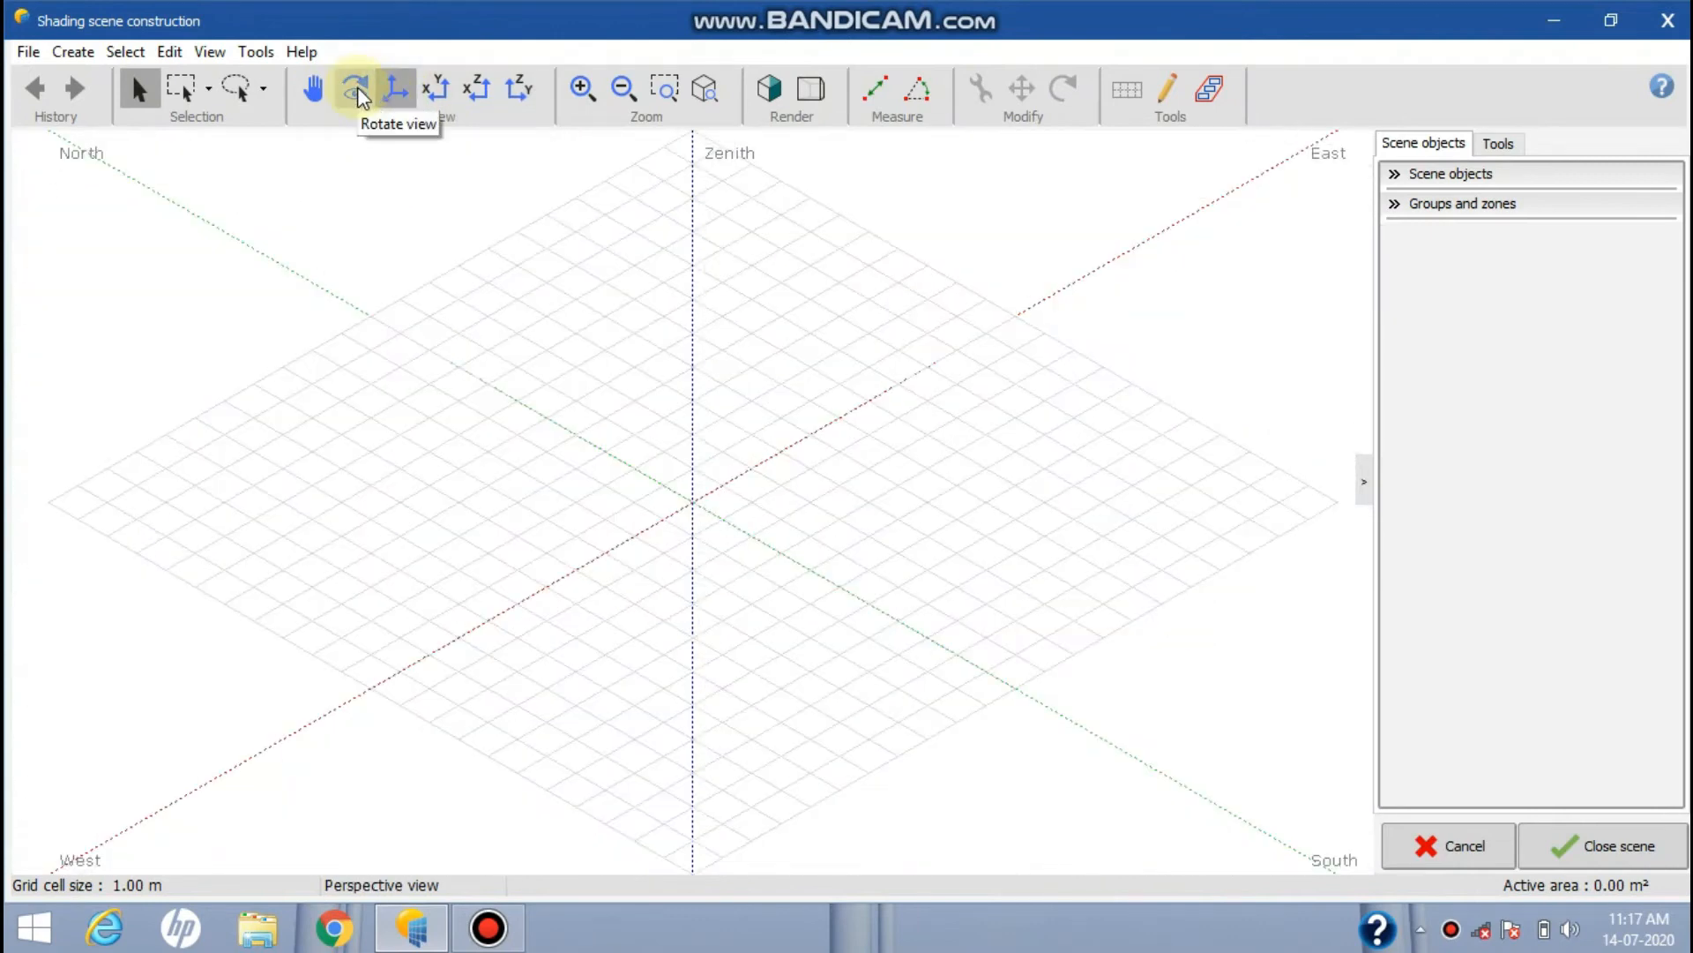
# Define an elementary parallelepiped shading object with a width of 40 m, length of 20 m and height of 5 m
pyautogui.click(73, 51)
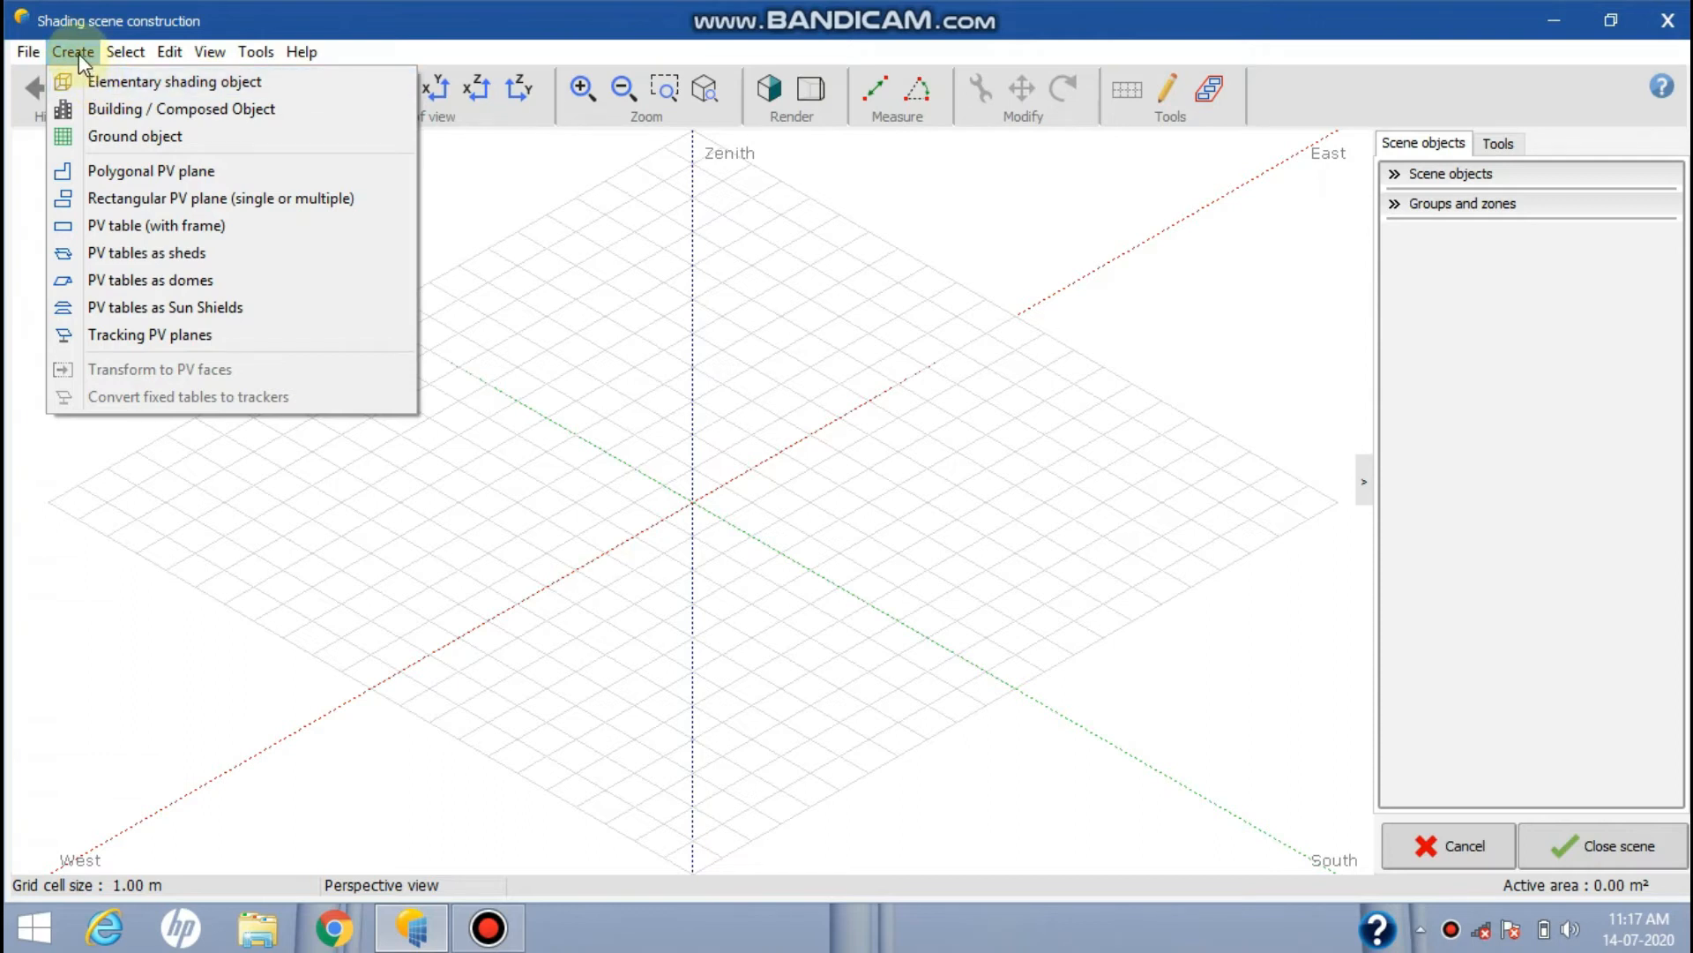
pyautogui.click(170, 83)
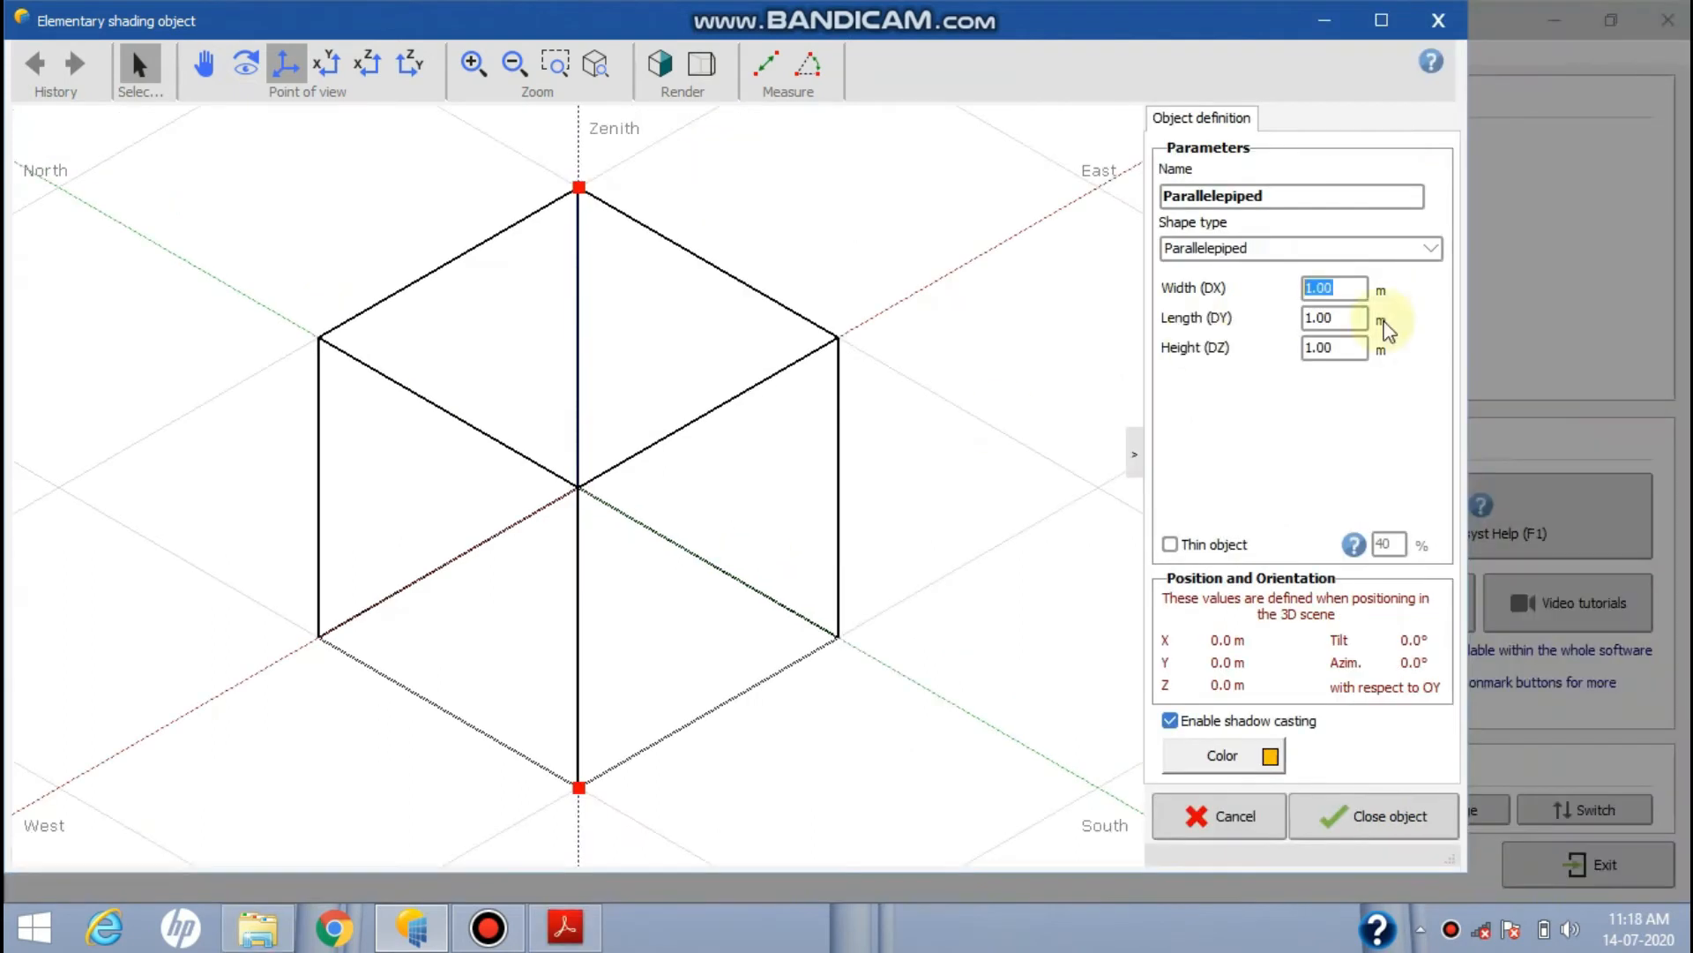
pyautogui.click(1372, 37)
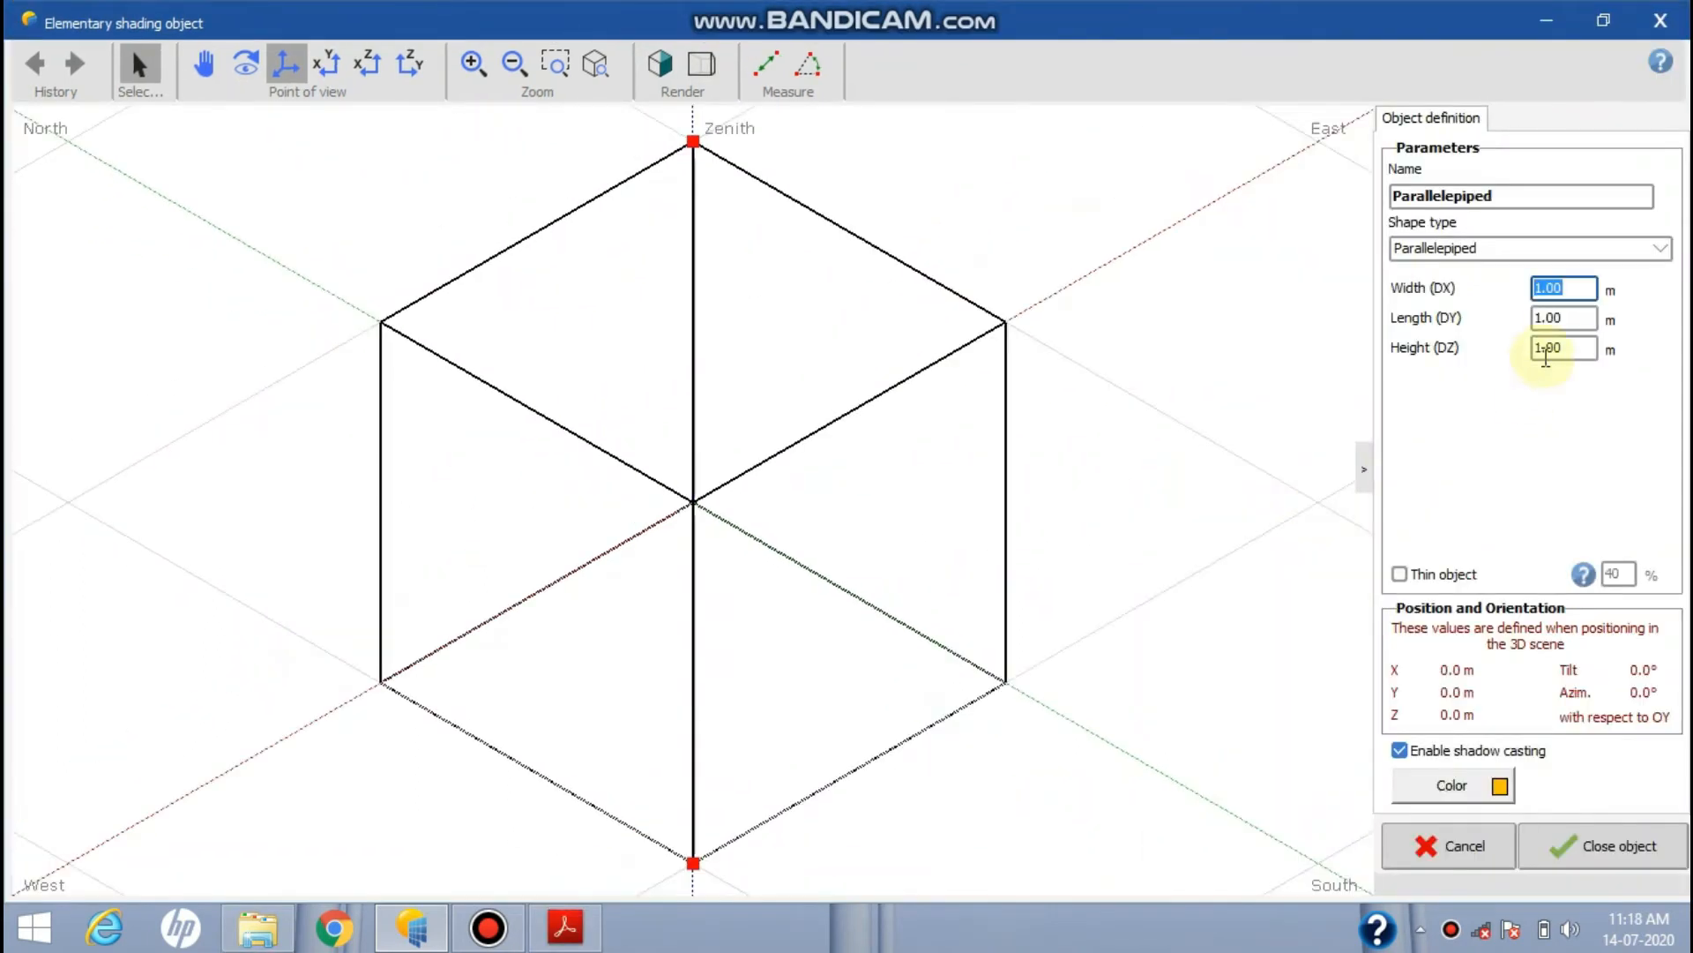
pyautogui.write('40')
pyautogui.click(1565, 319)
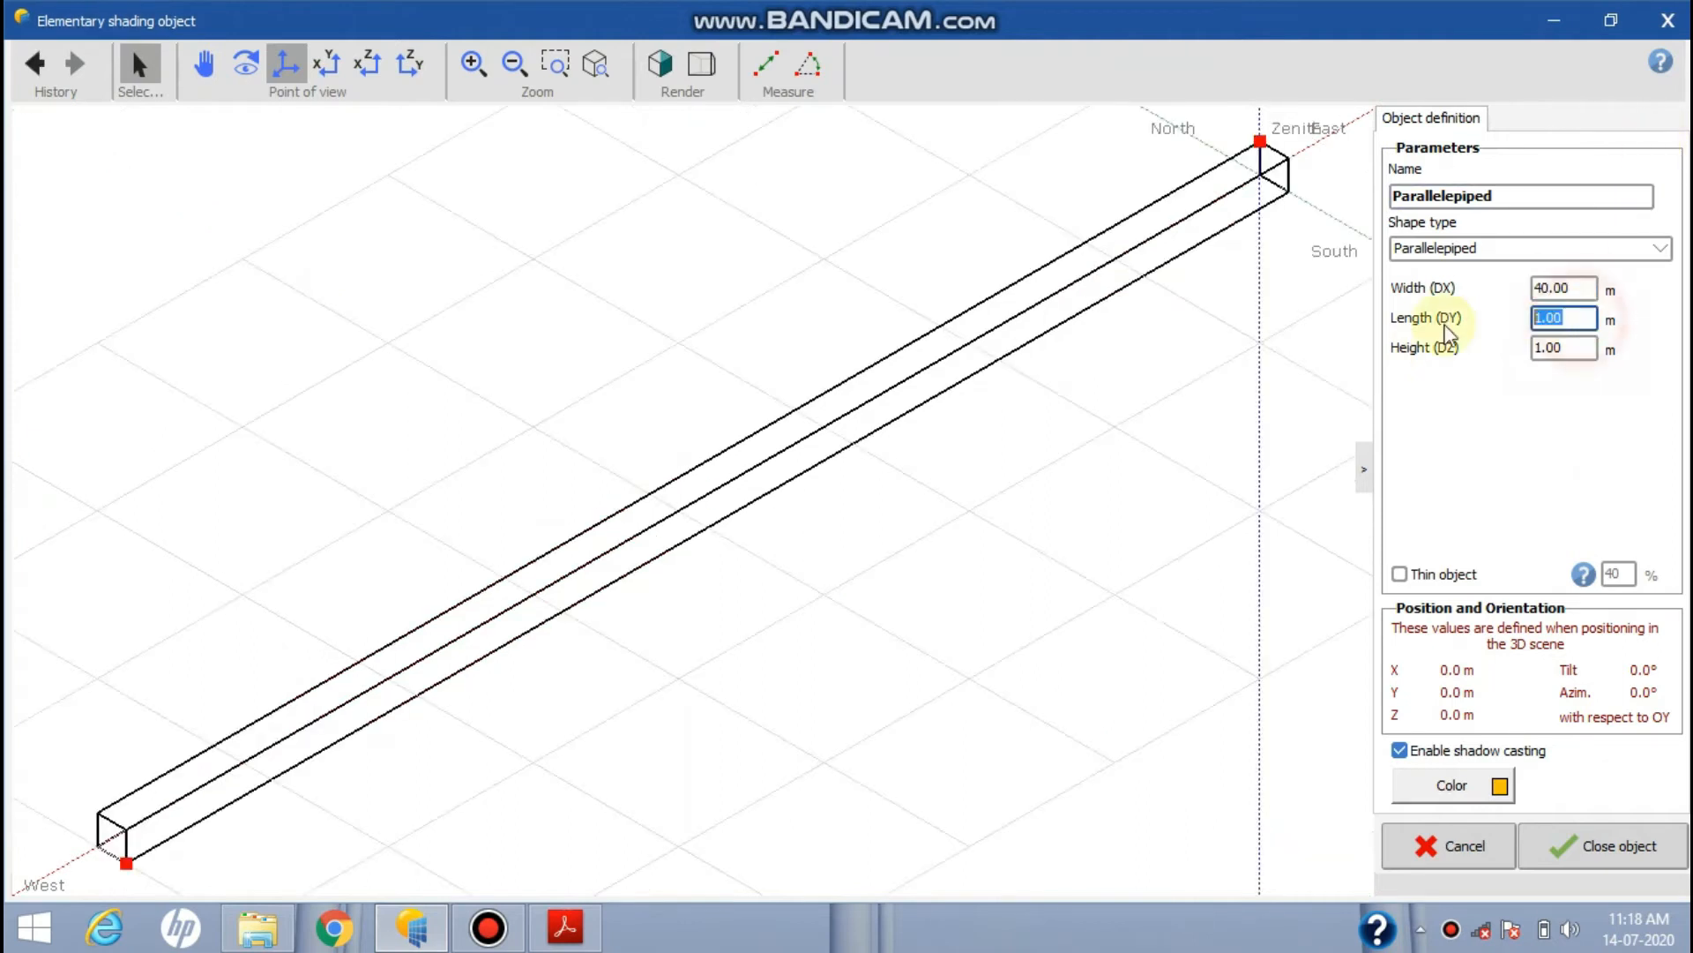
pyautogui.write('20')
pyautogui.click(1554, 348)
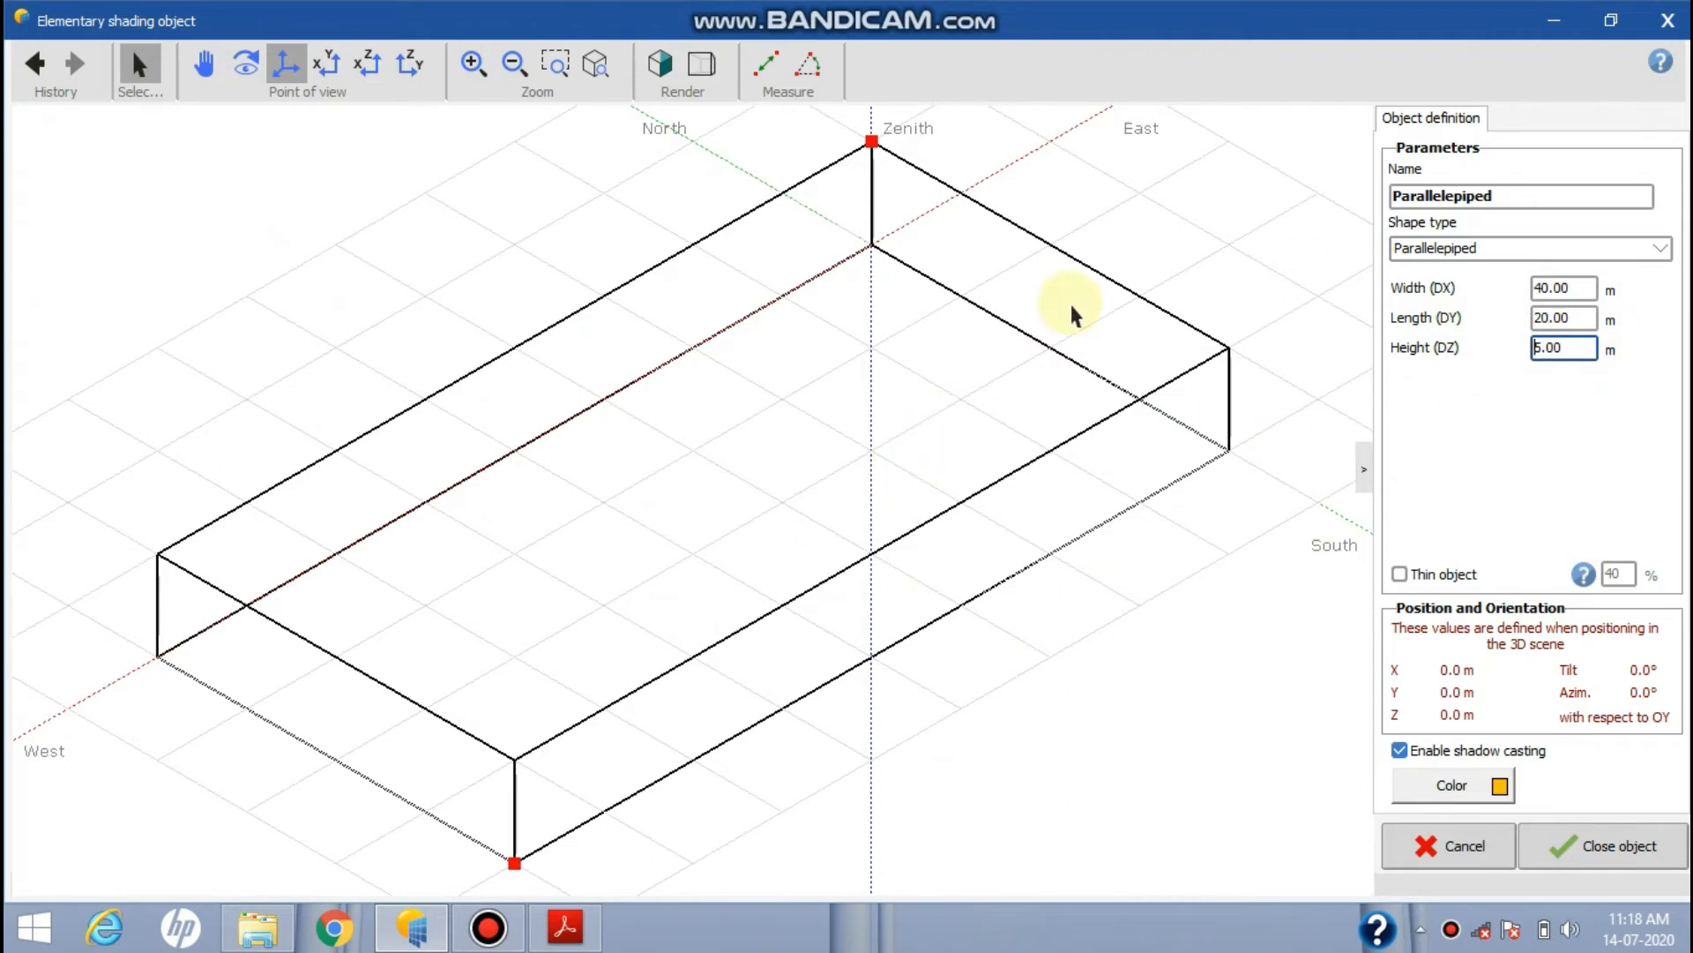
# Review the parallelepiped's name, size fields and the list of available shape types
pyautogui.click(974, 313)
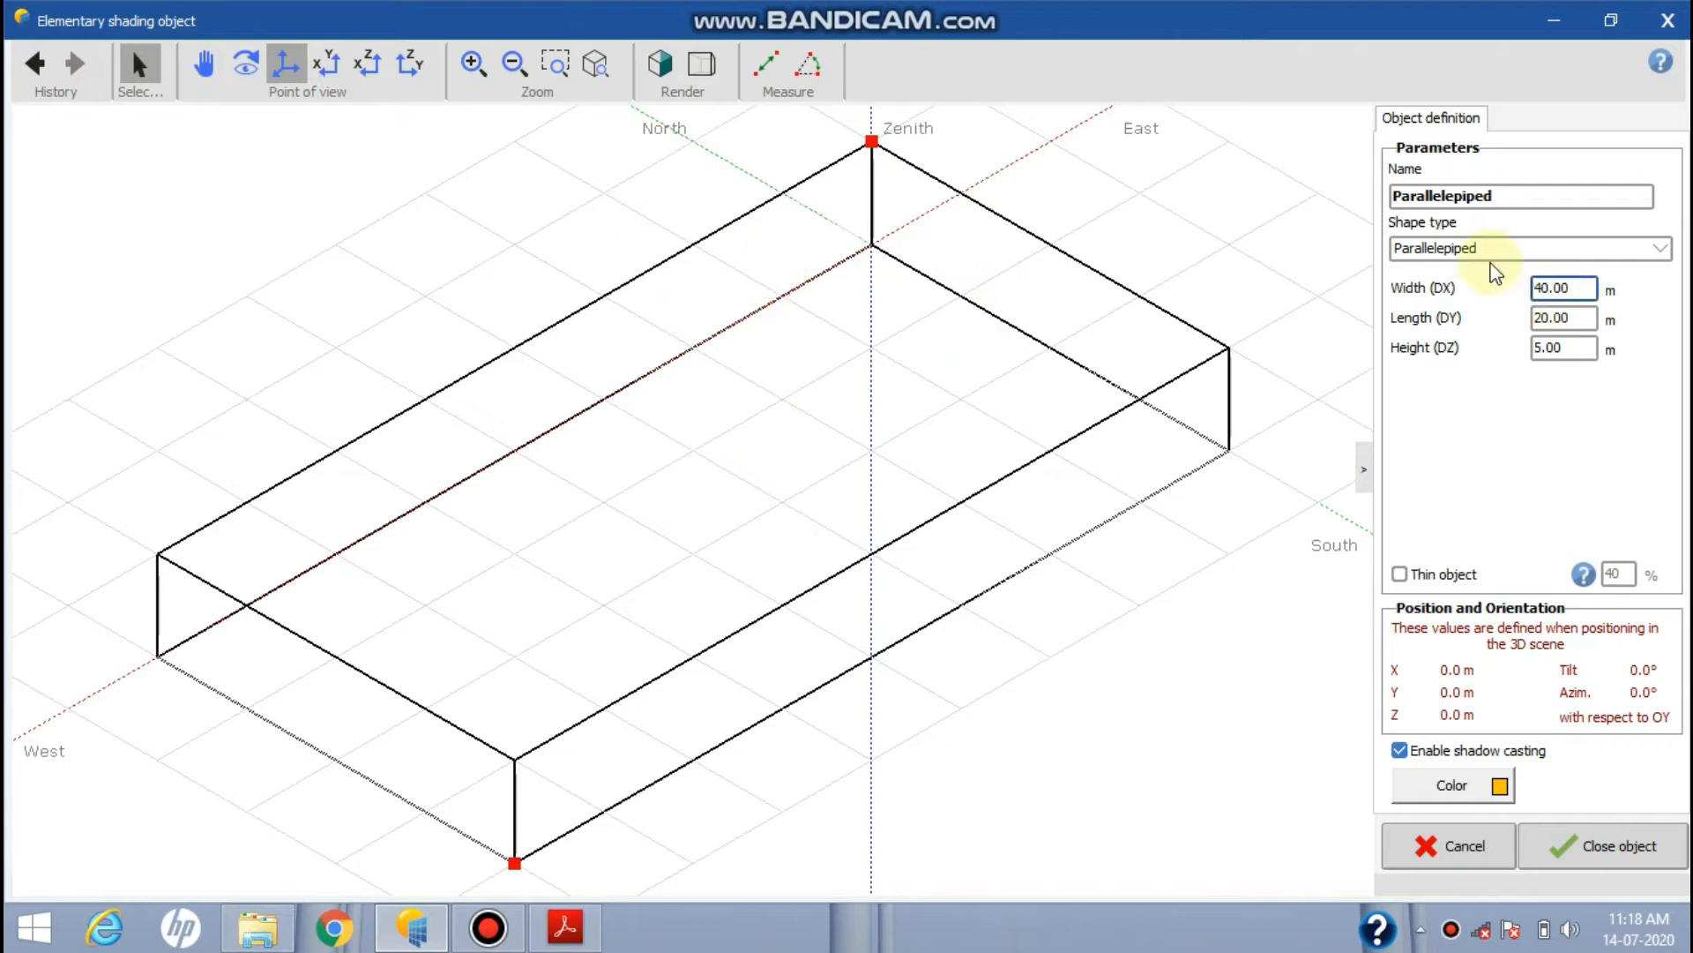
pyautogui.click(1502, 195)
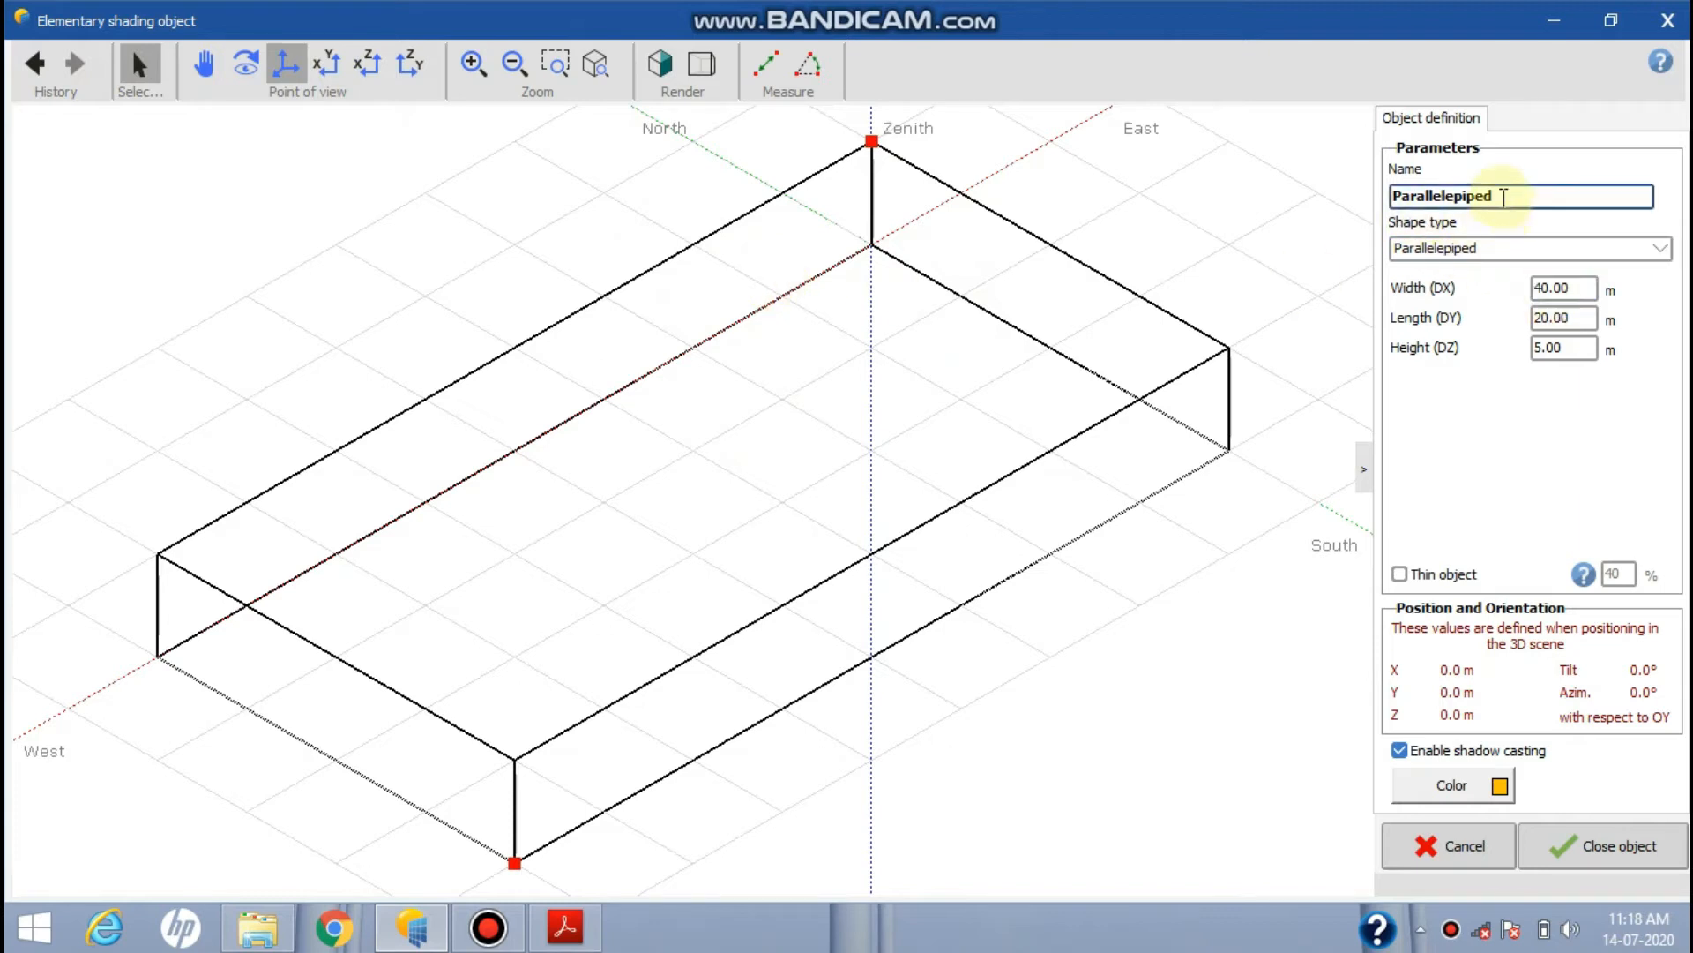
pyautogui.click(1504, 248)
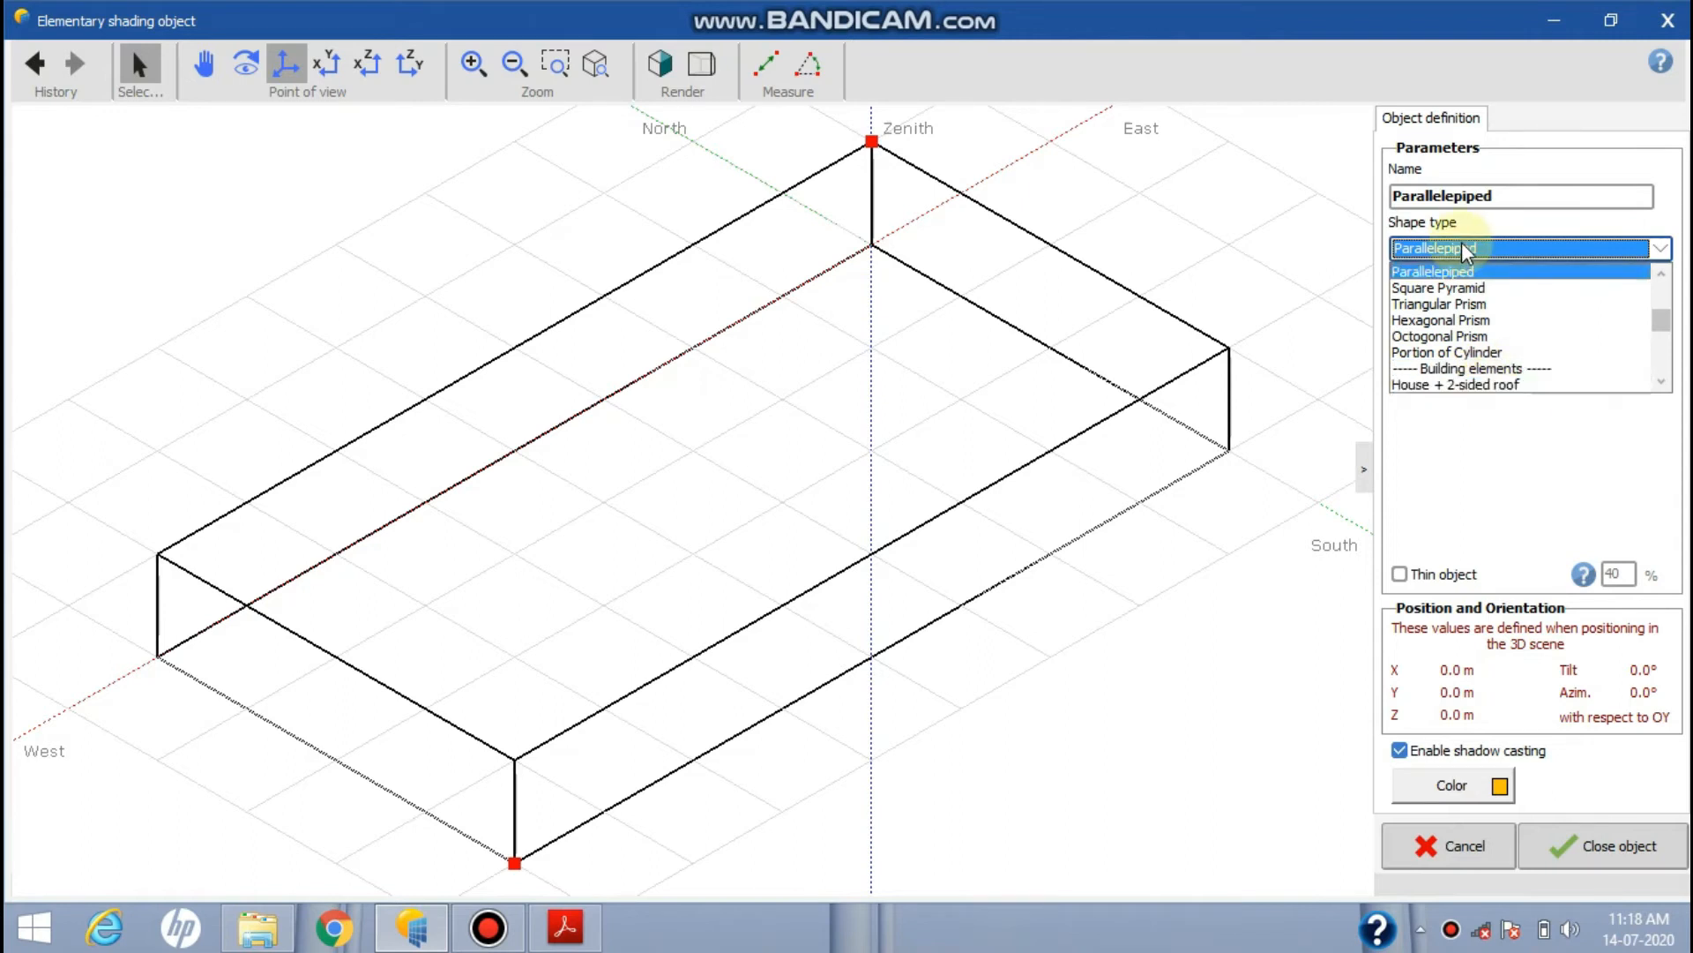
pyautogui.moveTo(1663, 323); pyautogui.dragTo(1663, 265)
pyautogui.click(1593, 240)
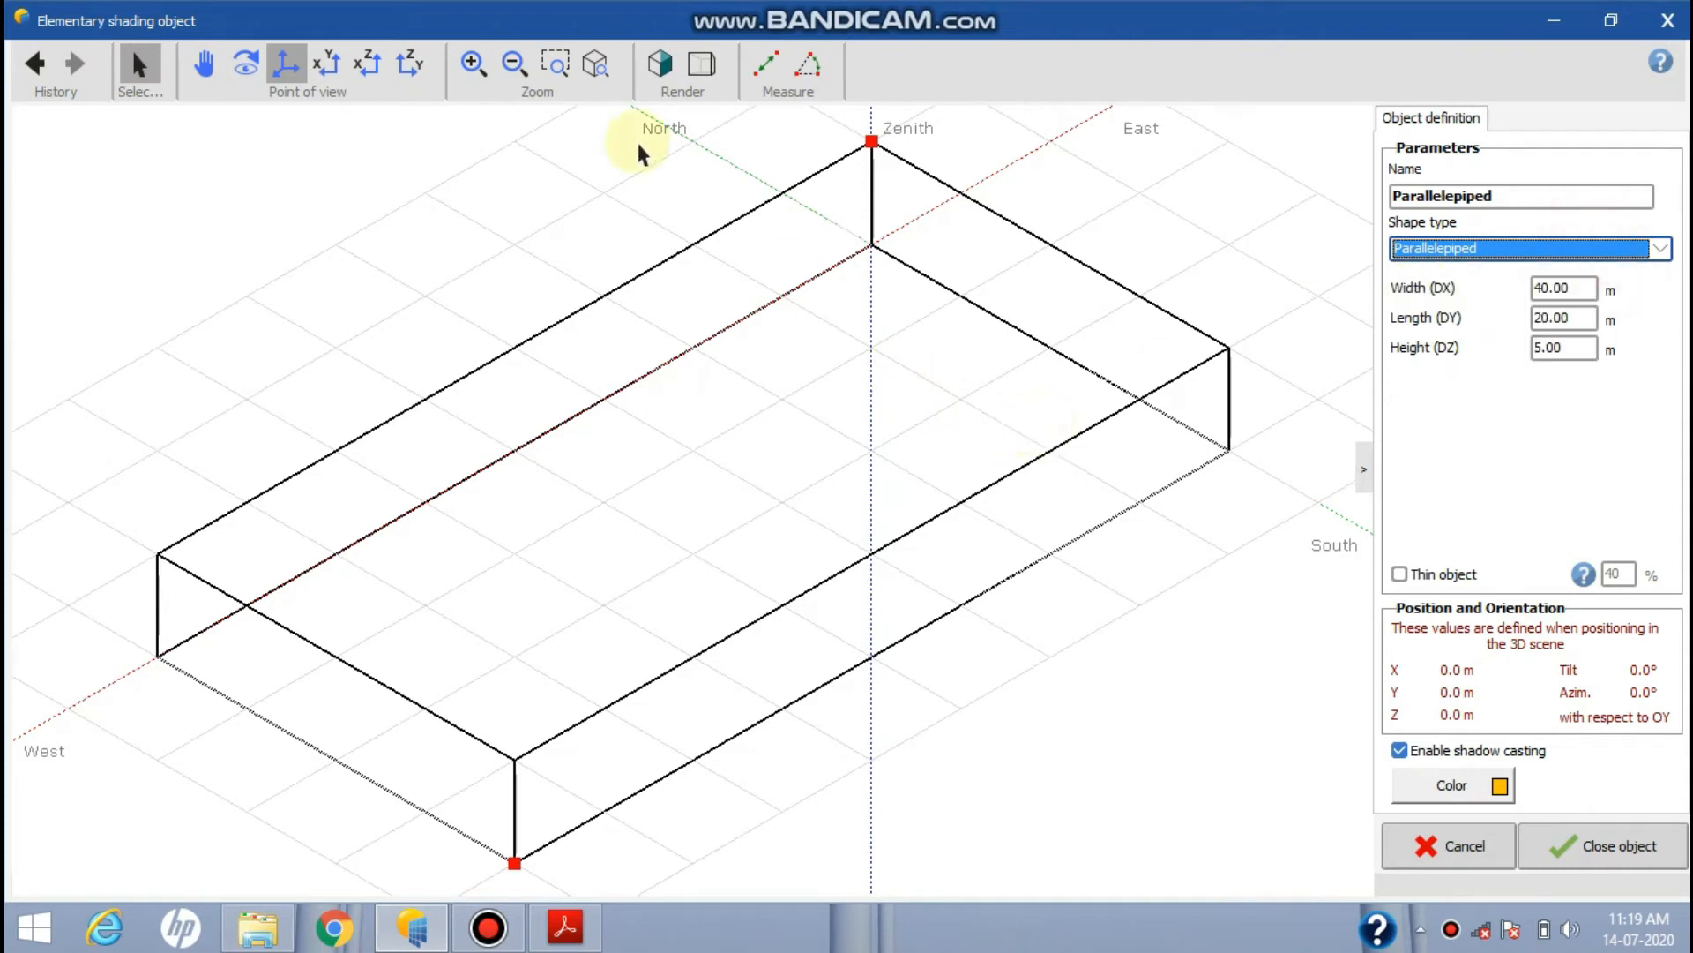
# Examine the parallelepiped in realistic, technical and perspective rendering, from the top, front and side, and from a freely rotated viewpoint
pyautogui.click(659, 69)
pyautogui.click(655, 75)
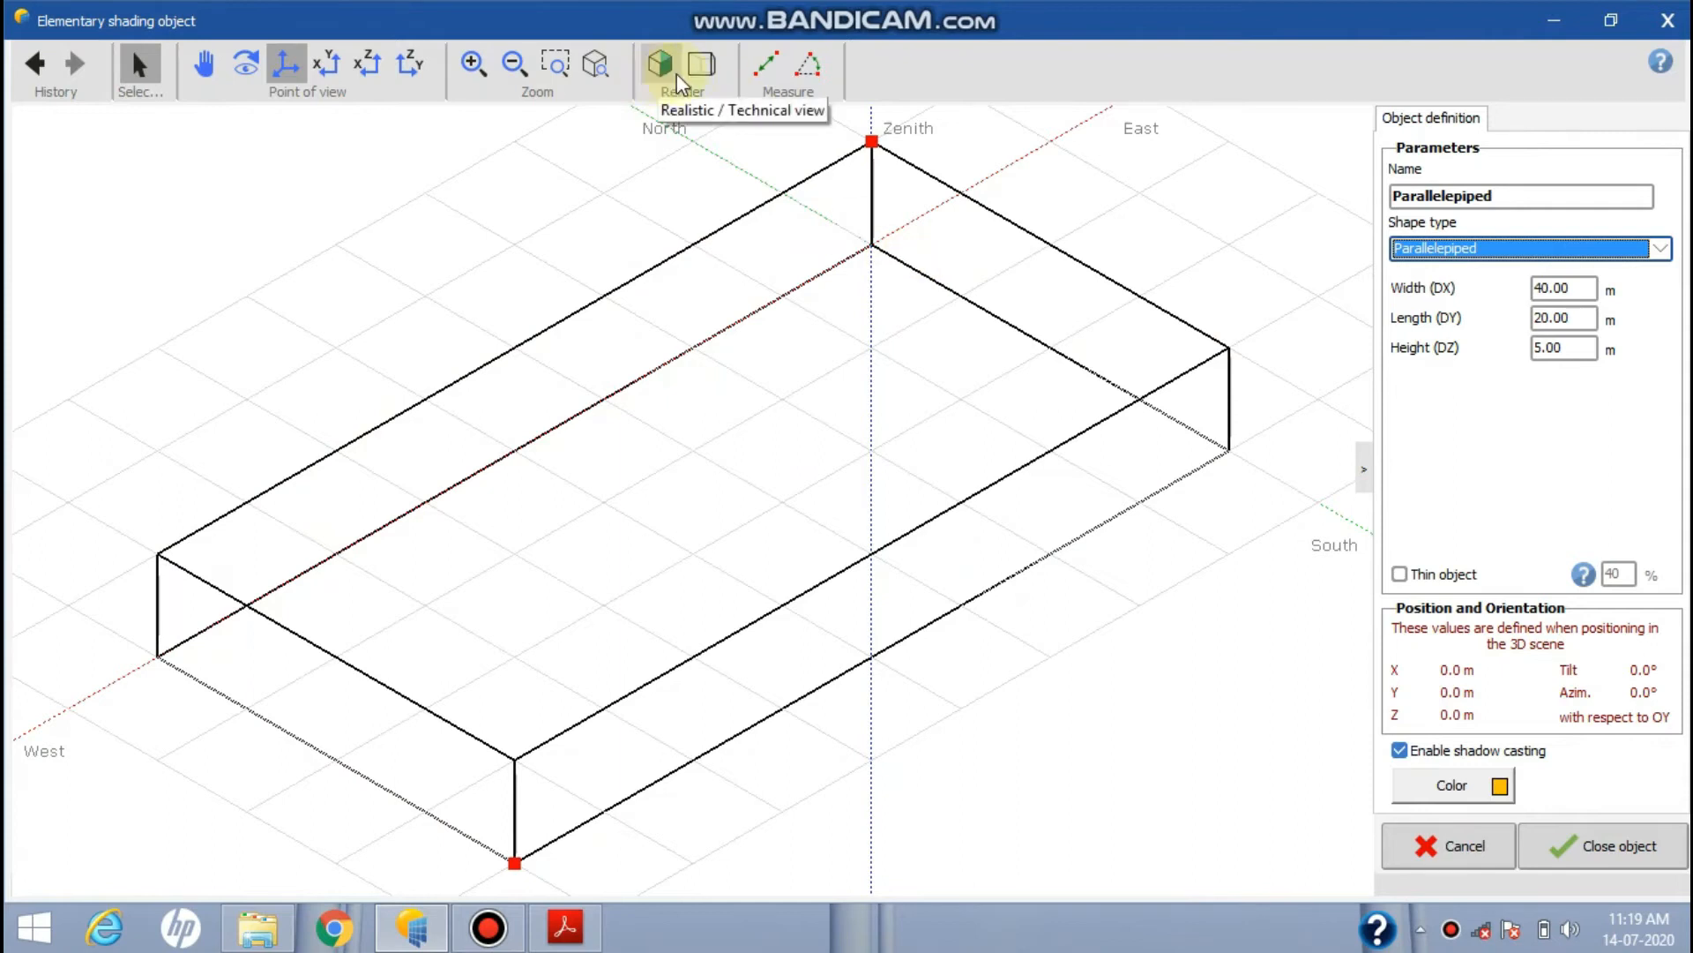
pyautogui.click(691, 72)
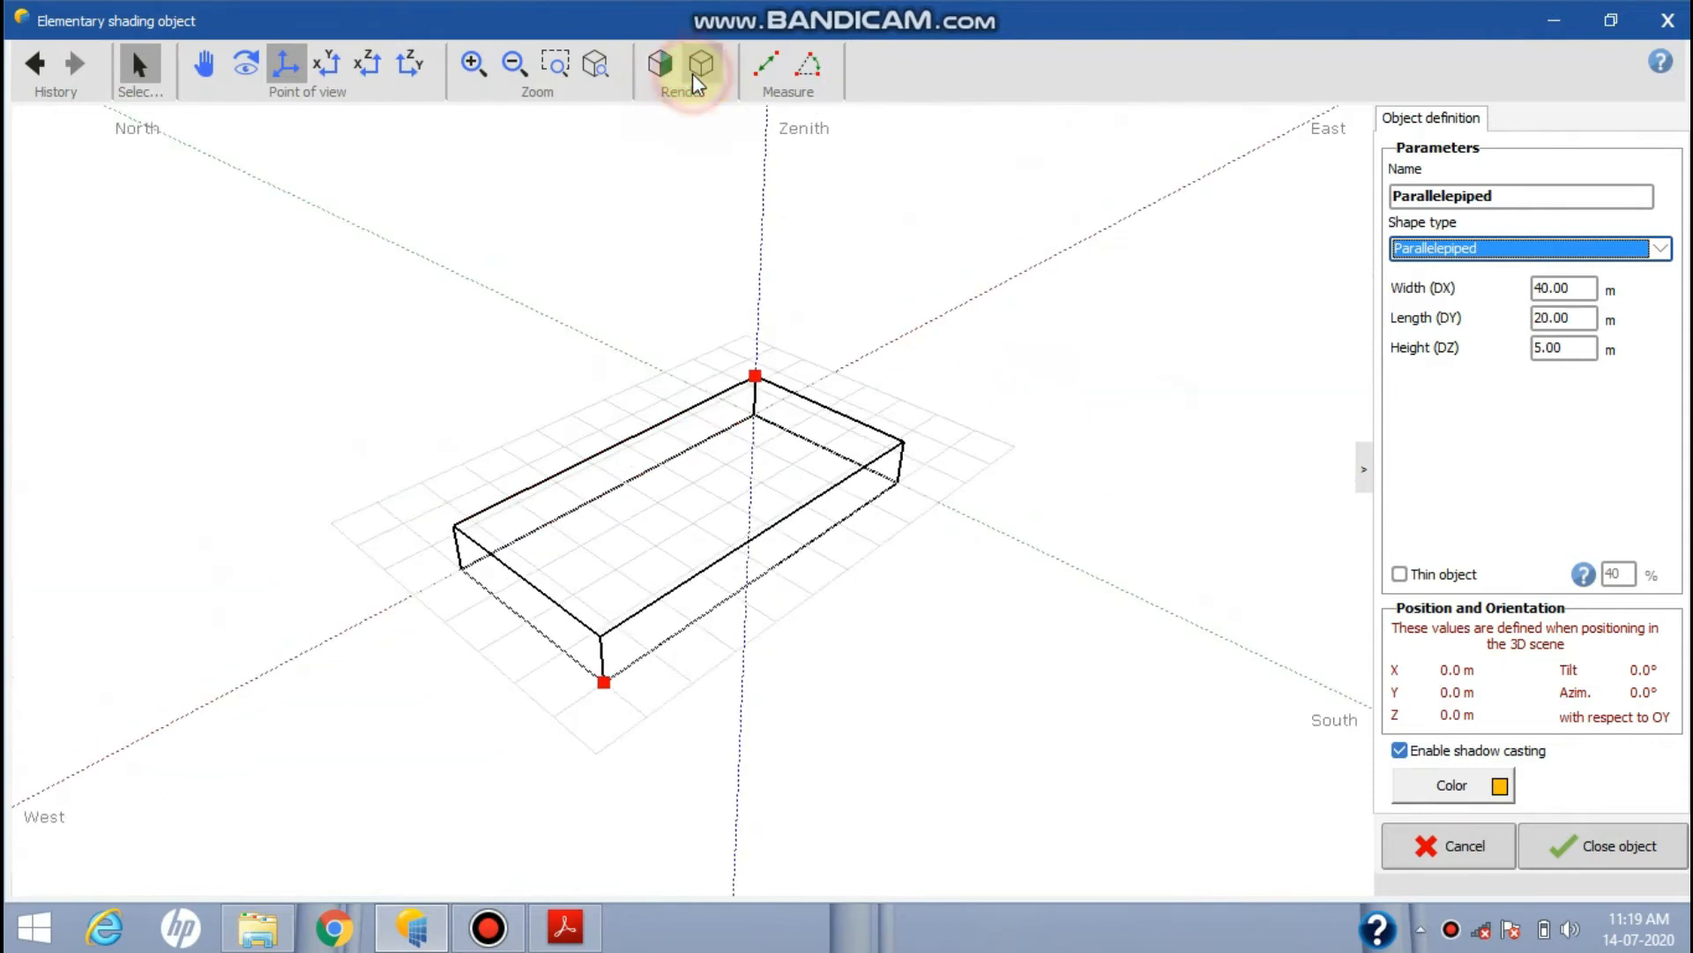
pyautogui.click(325, 78)
pyautogui.click(369, 71)
pyautogui.click(408, 67)
pyautogui.click(366, 71)
pyautogui.click(333, 69)
pyautogui.click(281, 74)
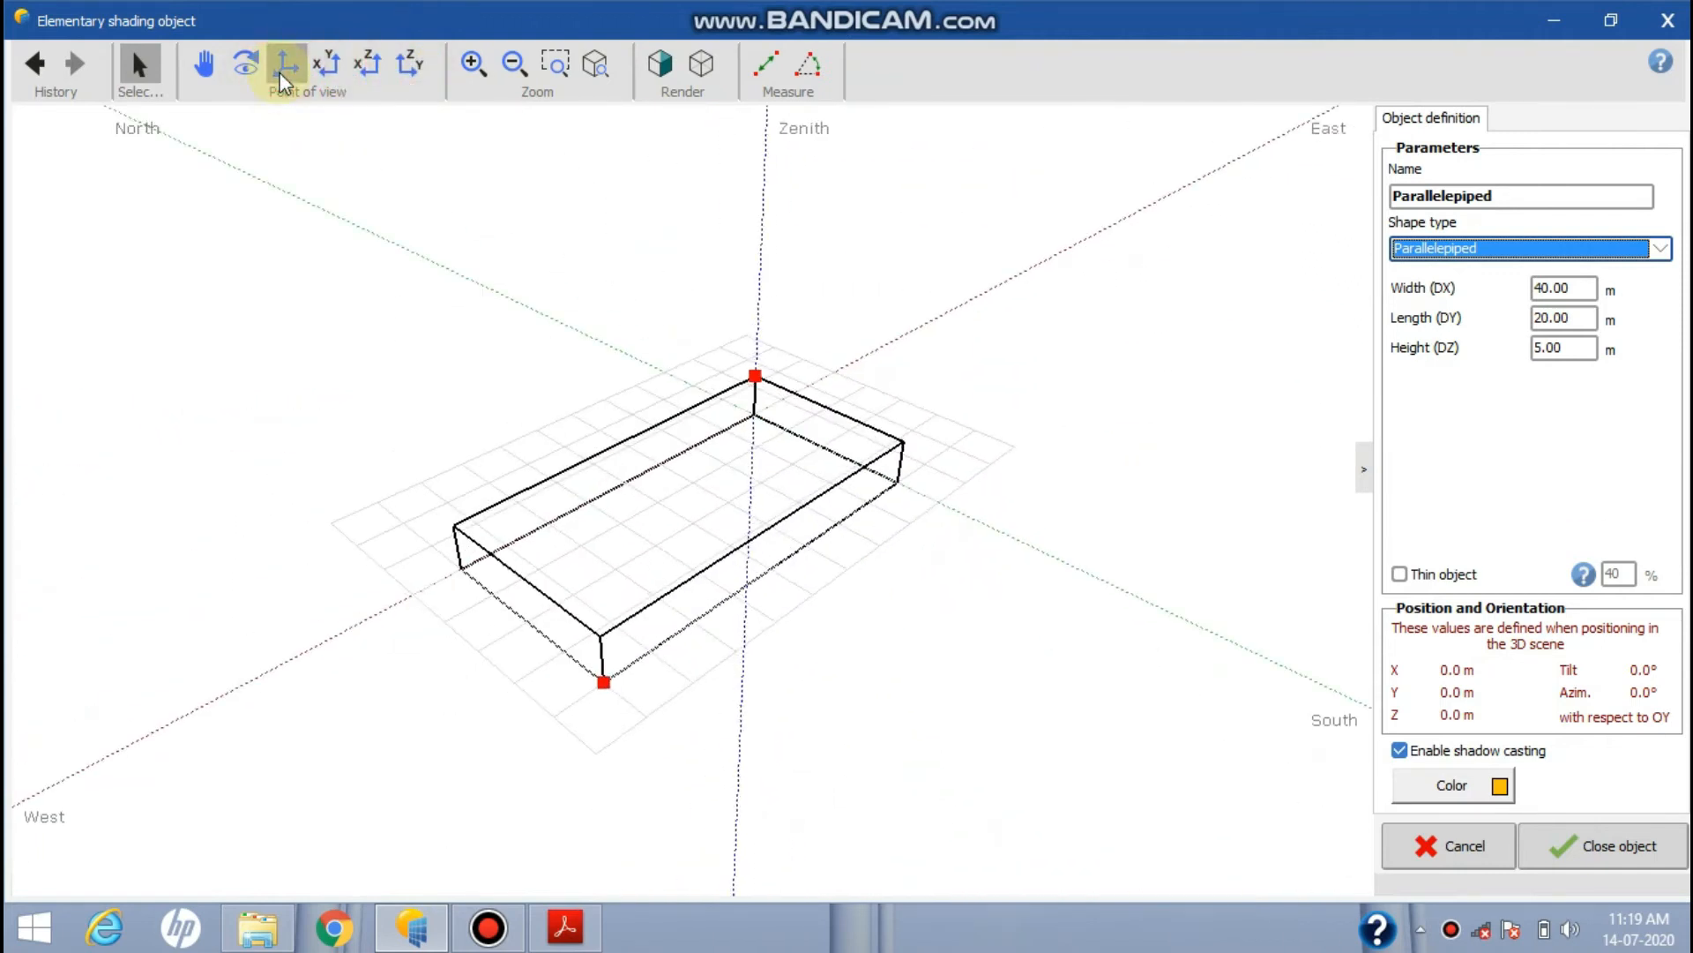
pyautogui.click(248, 67)
pyautogui.moveTo(775, 446); pyautogui.dragTo(642, 411)
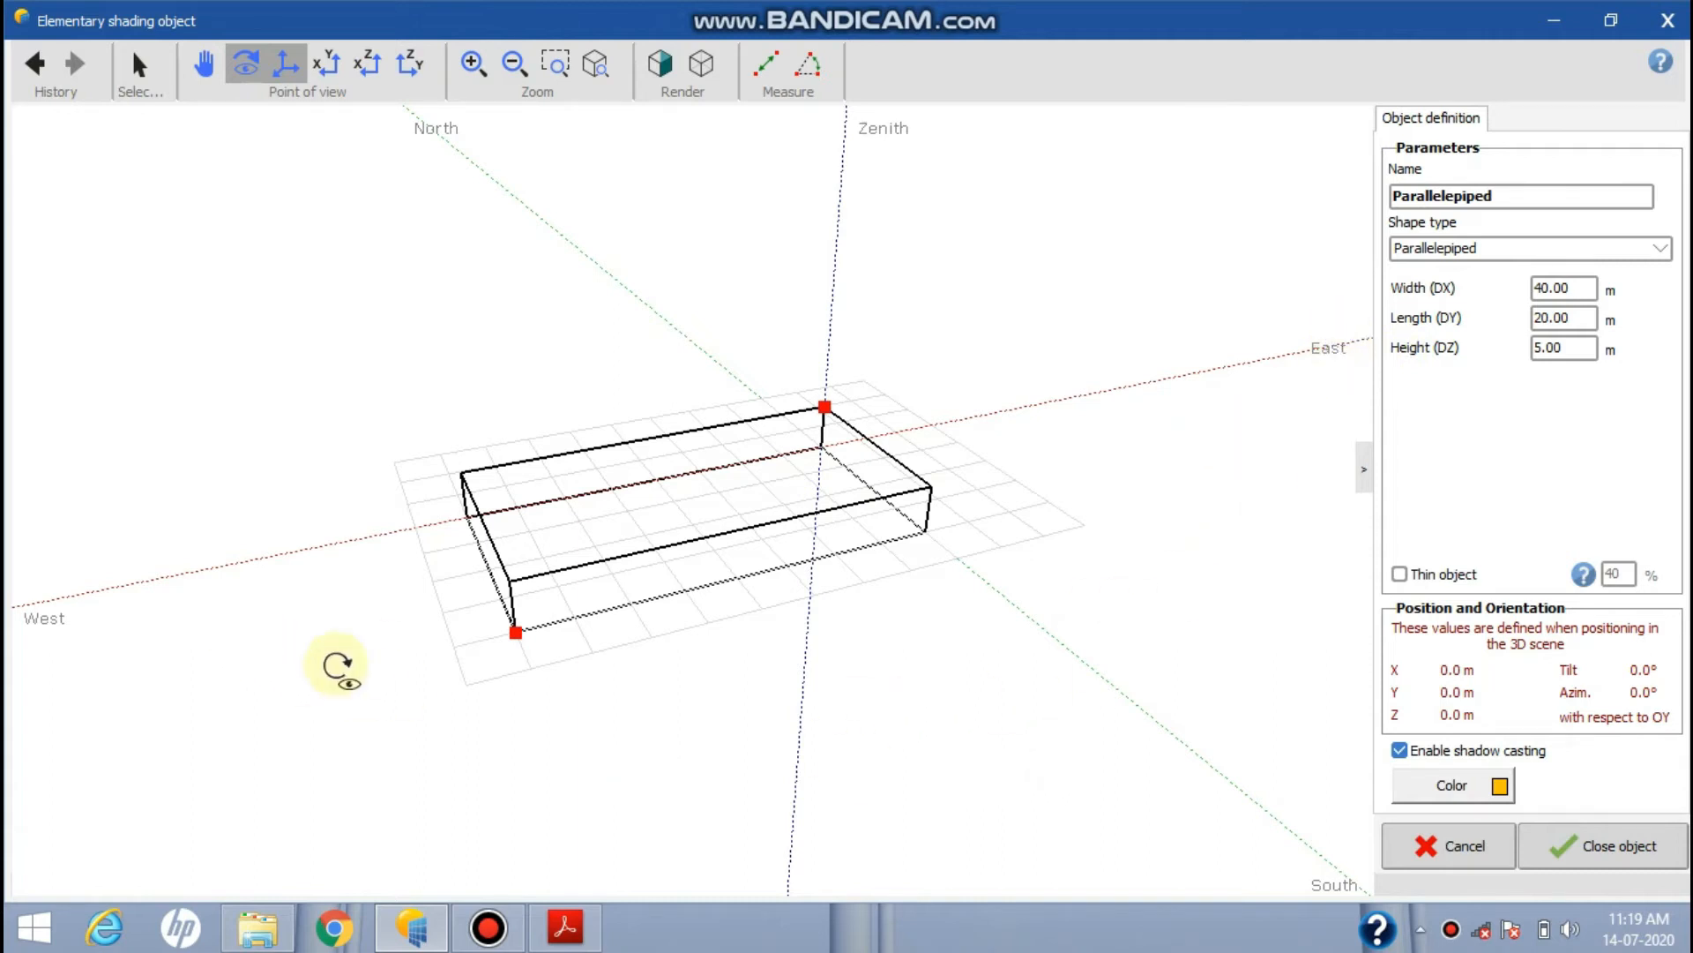
pyautogui.click(206, 78)
pyautogui.moveTo(699, 382); pyautogui.dragTo(782, 416)
# Try a distance measurement starting from the parallelepiped's near upper corner
pyautogui.click(759, 76)
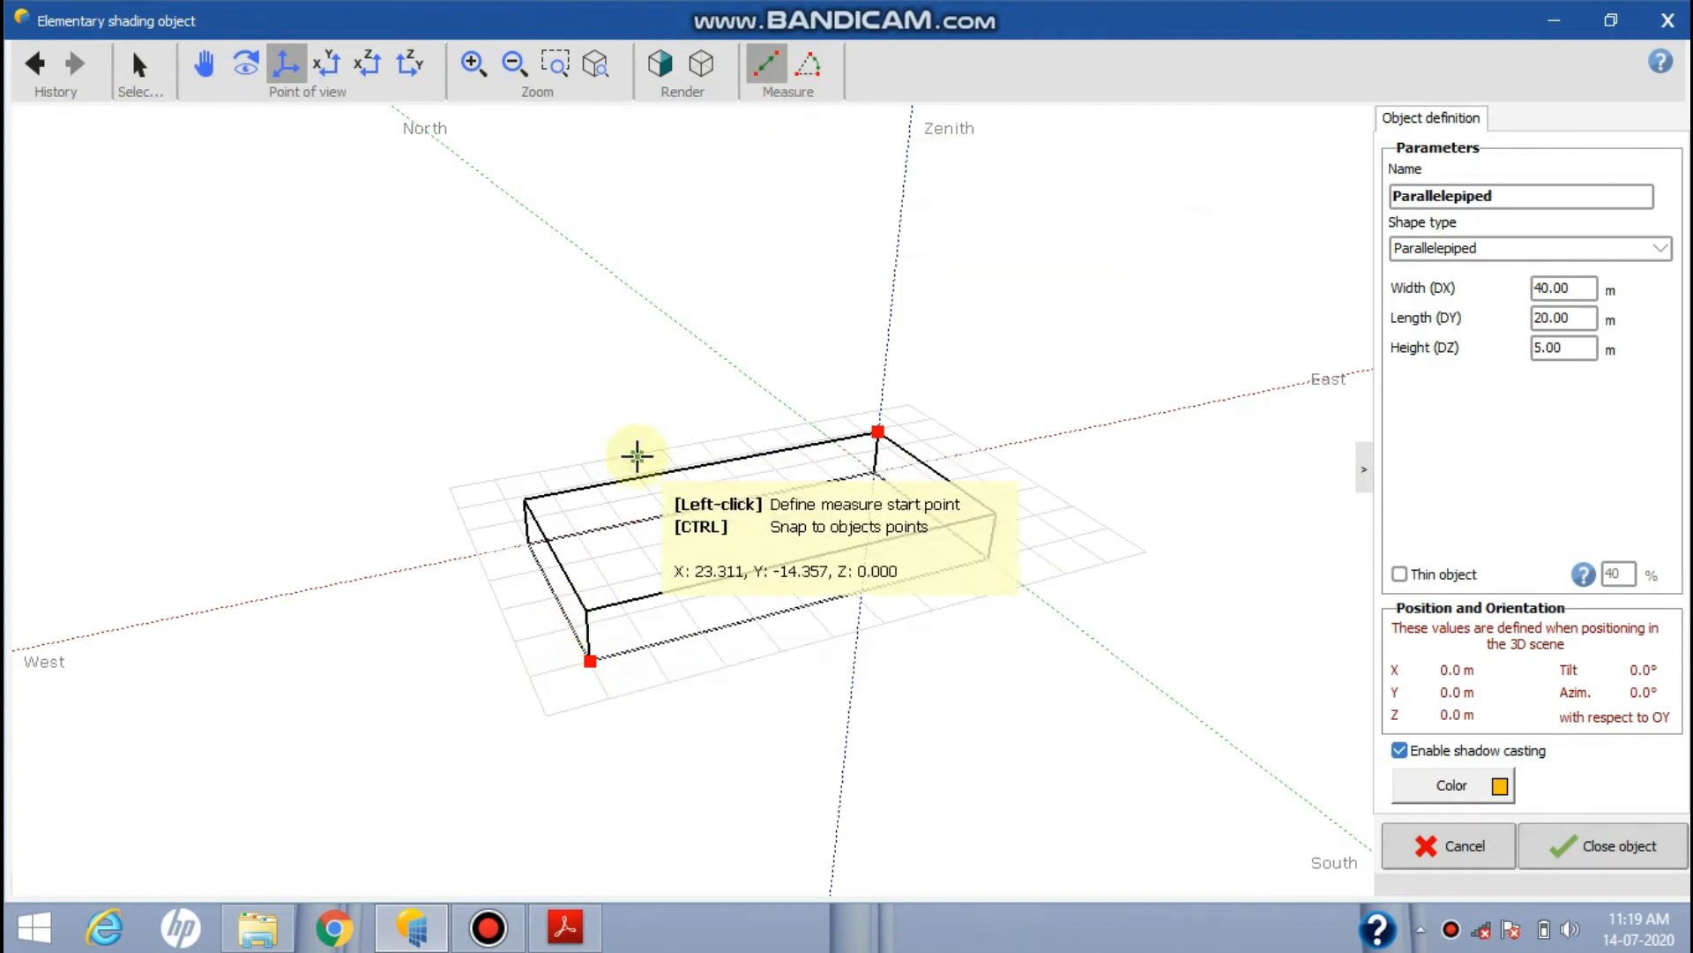
pyautogui.click(587, 612)
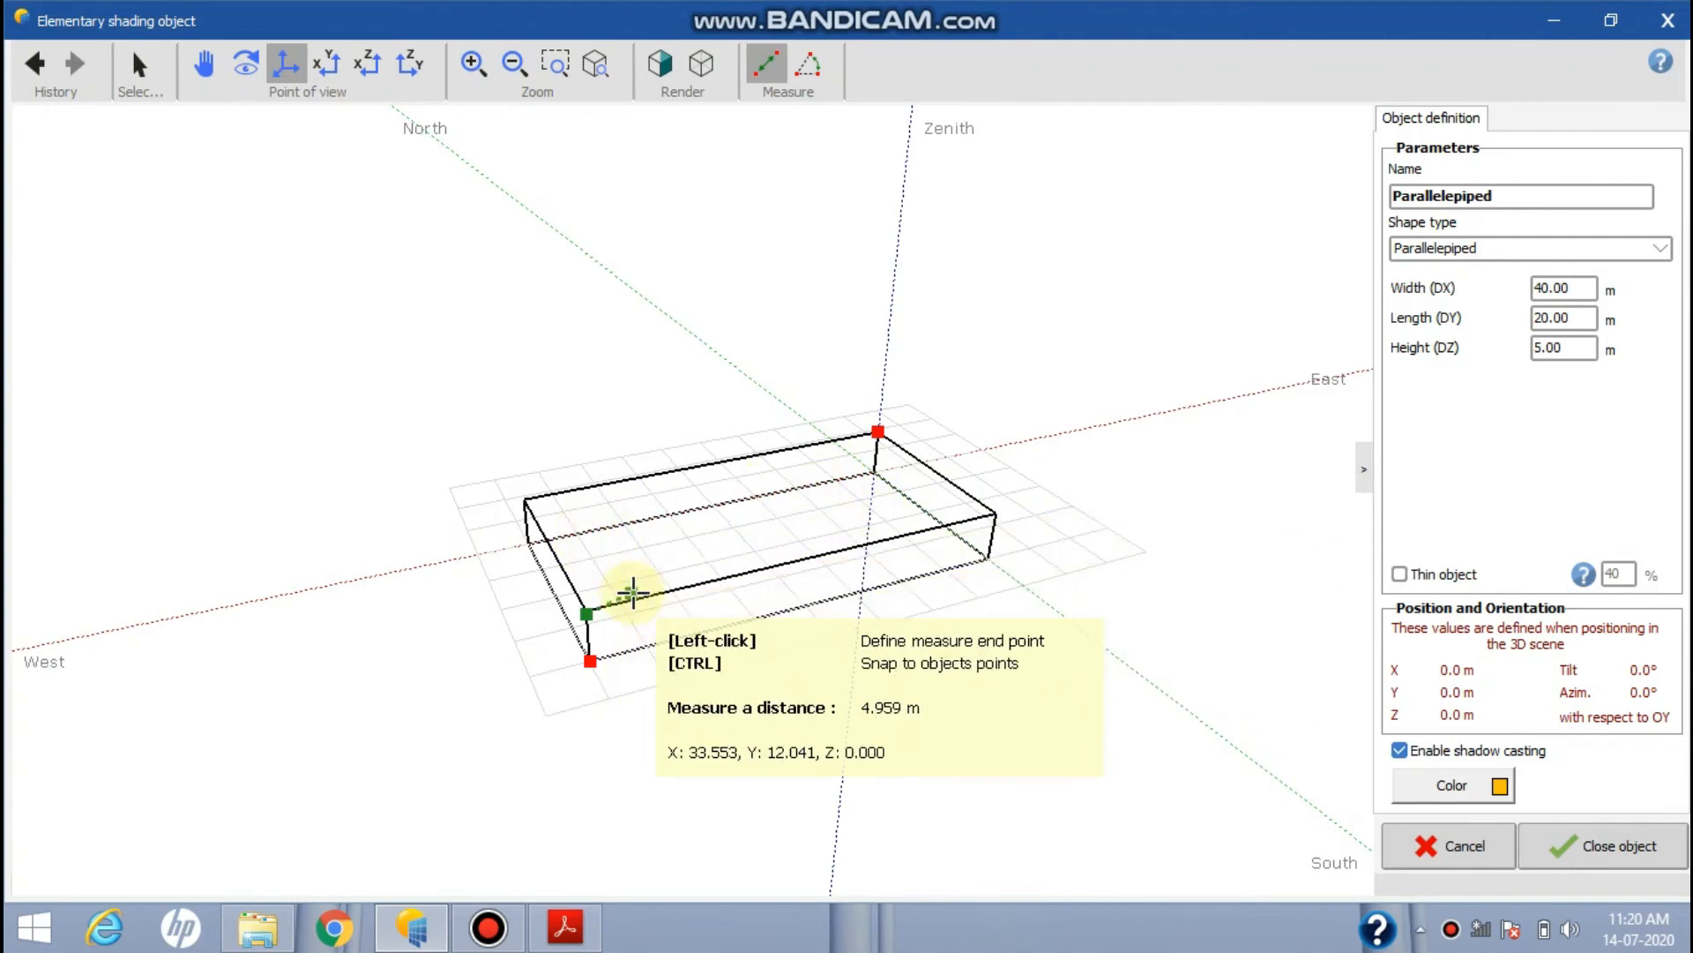
pyautogui.press('Escape')
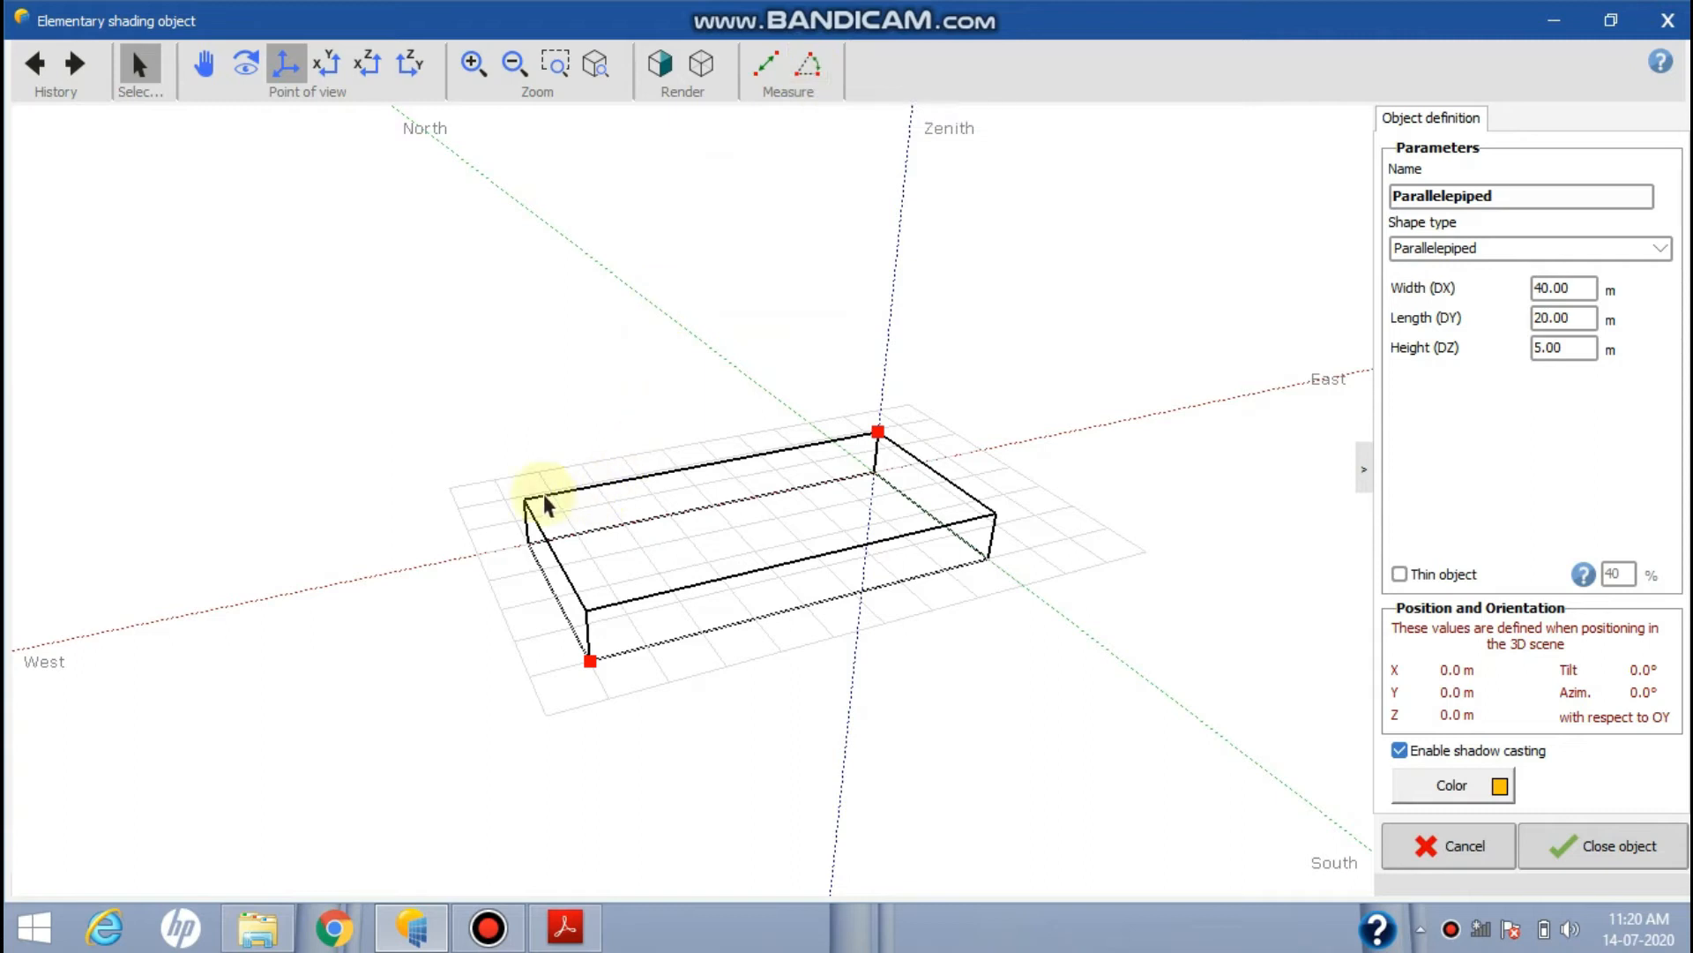
# Measure the angle at the parallelepiped's western upper corner, using two of its other upper corners
pyautogui.click(812, 62)
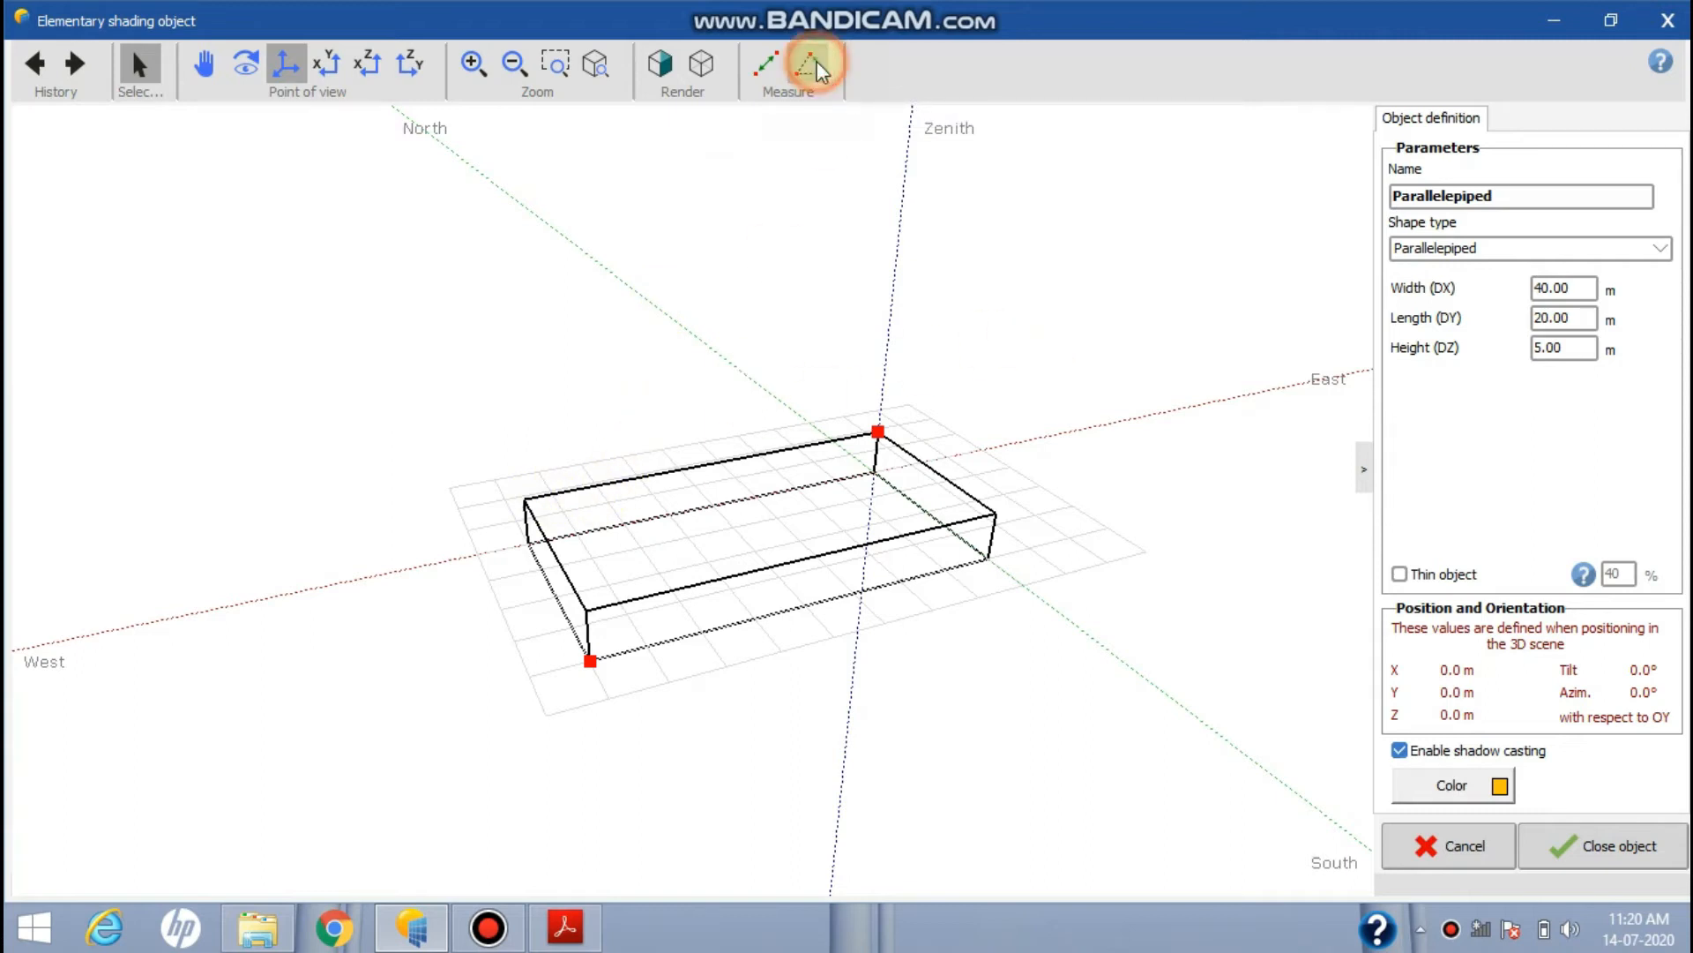
pyautogui.click(530, 501)
pyautogui.click(878, 432)
pyautogui.click(976, 519)
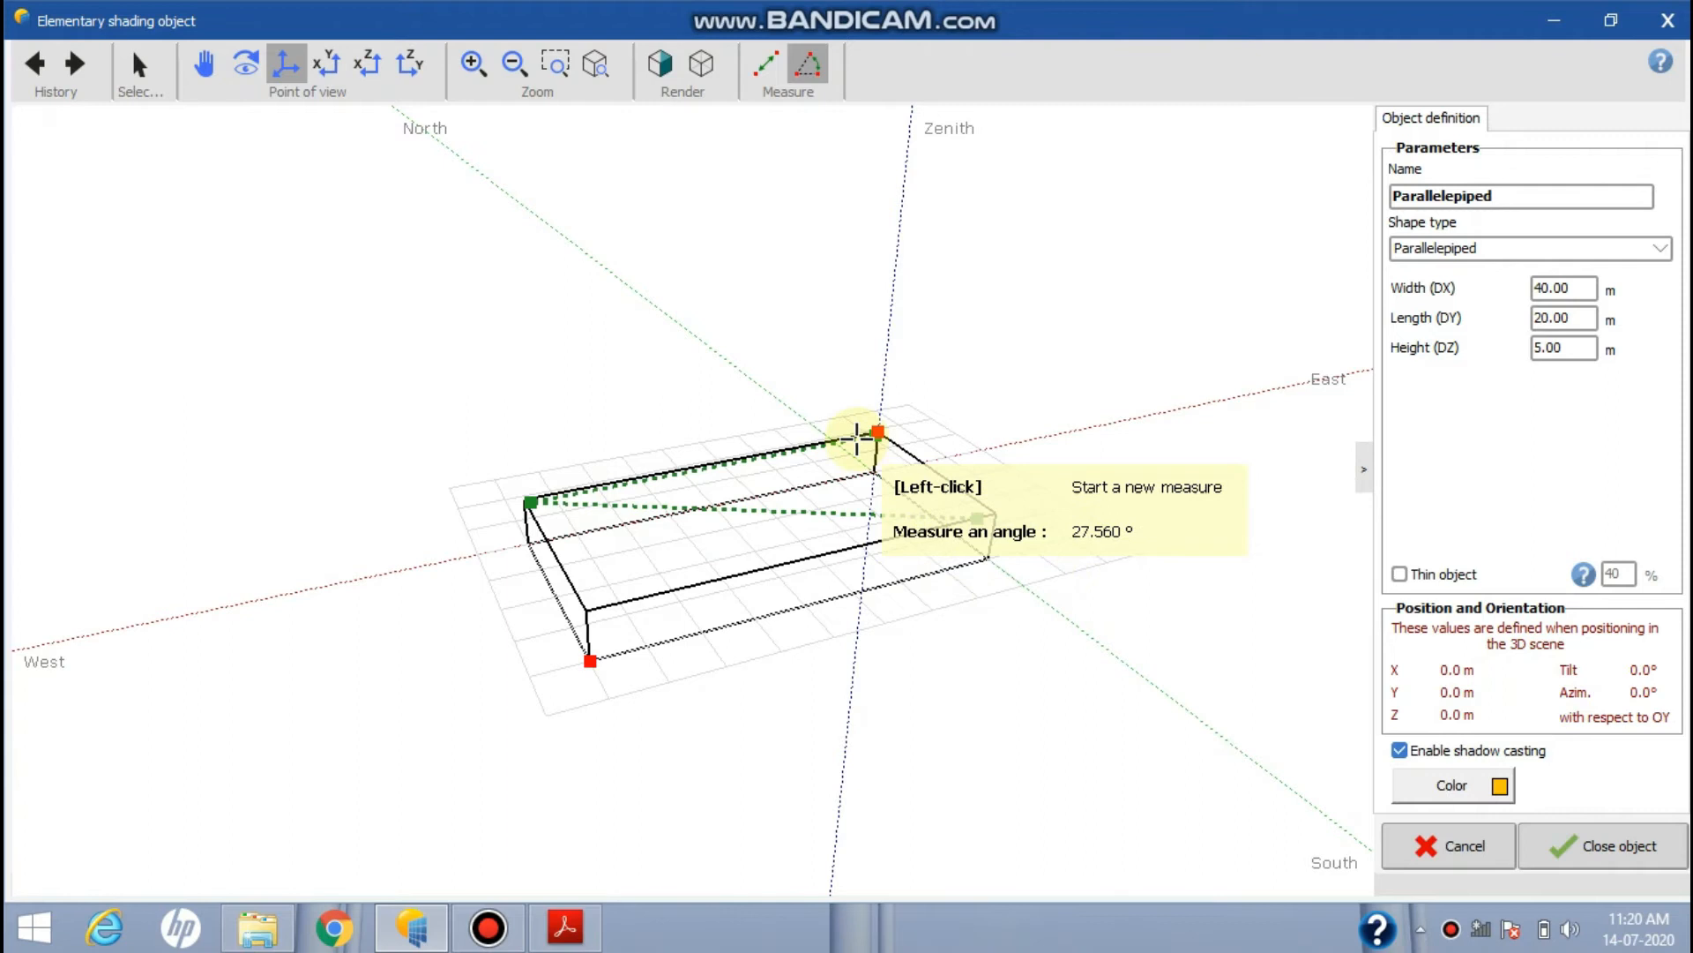
pyautogui.click(843, 485)
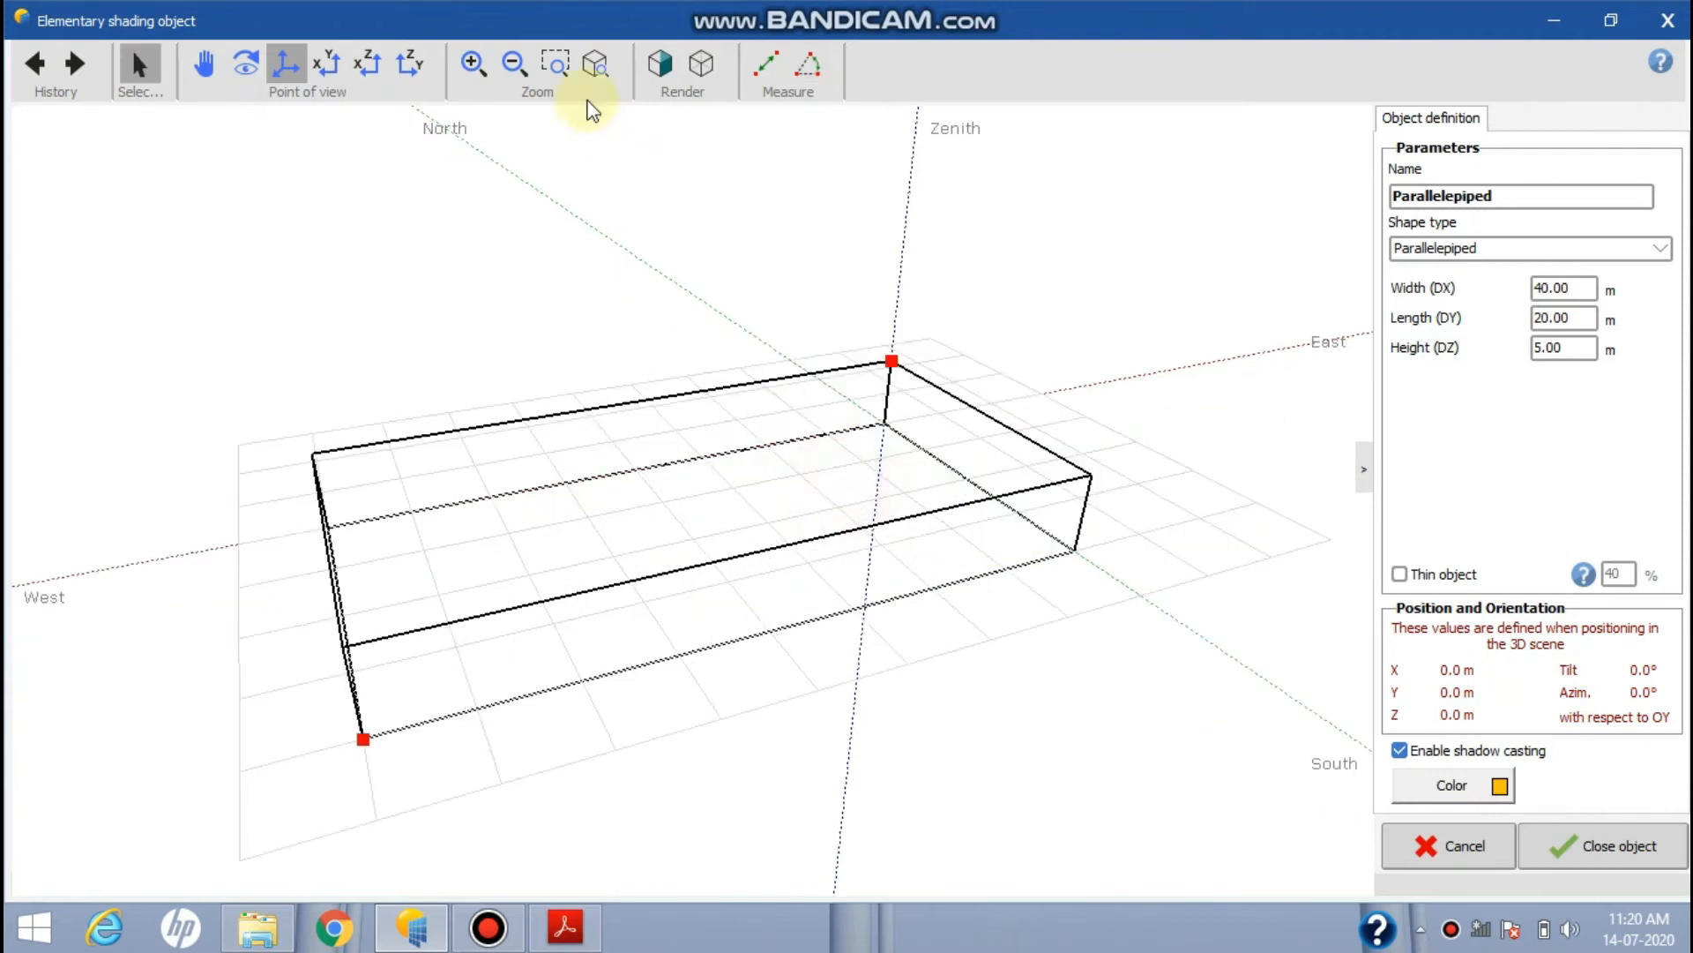
# Inspect the parallelepiped's corner at the origin with a zoom window
pyautogui.click(552, 65)
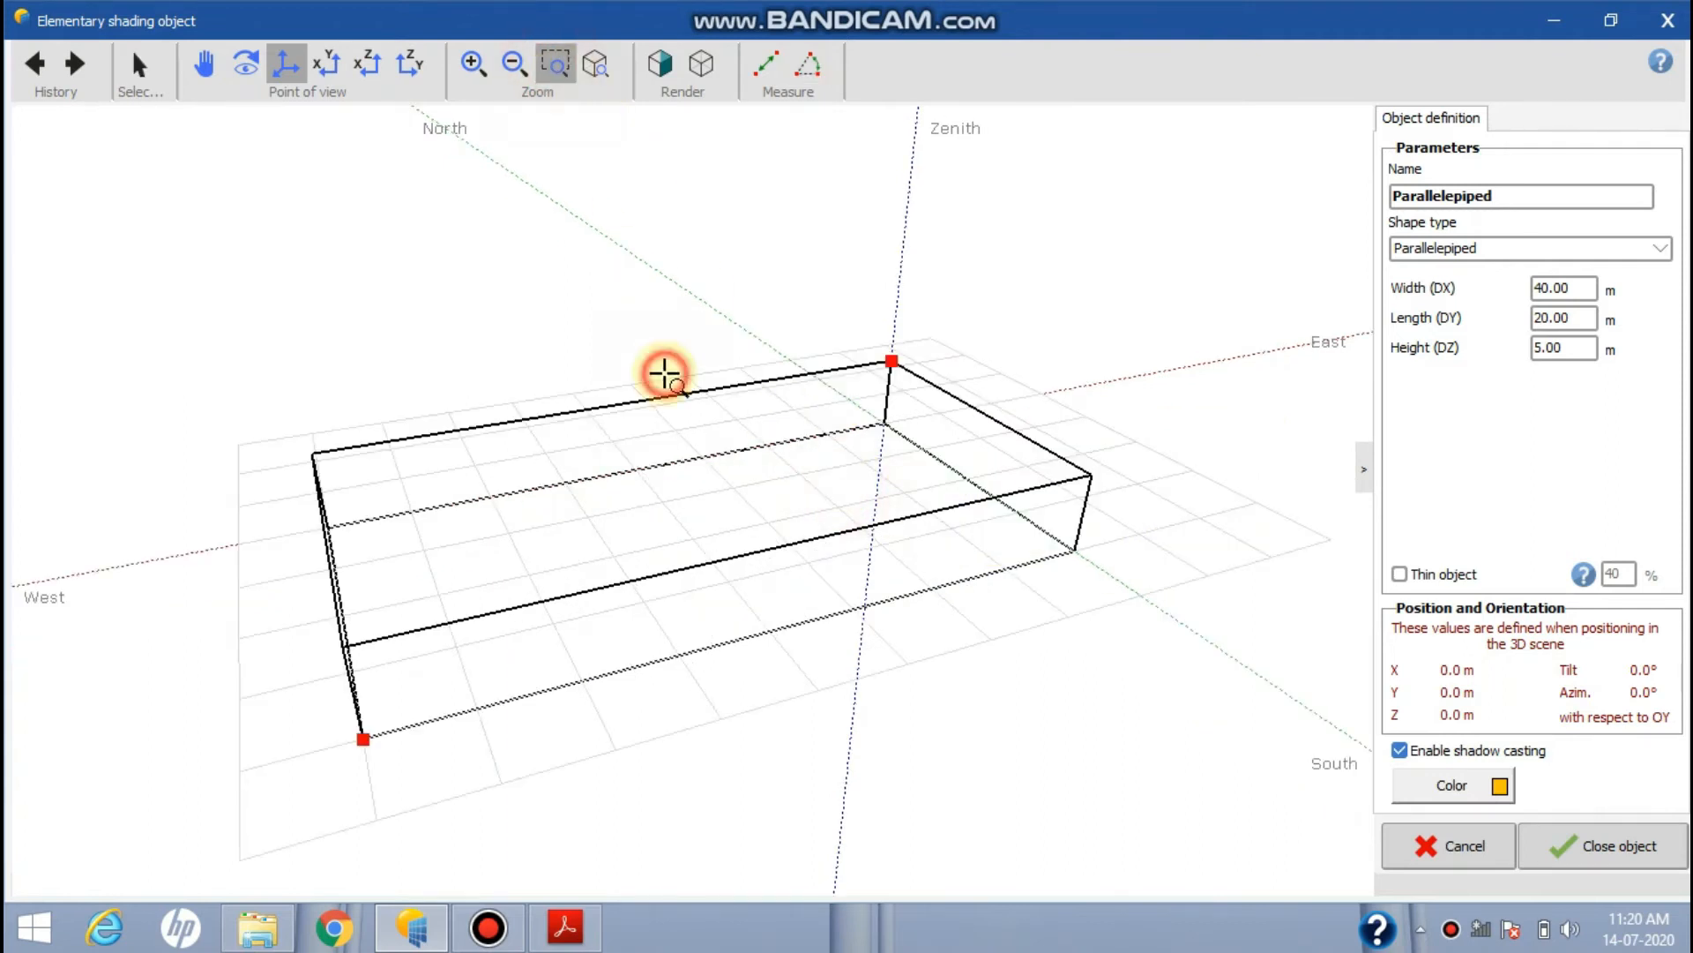
pyautogui.click(509, 64)
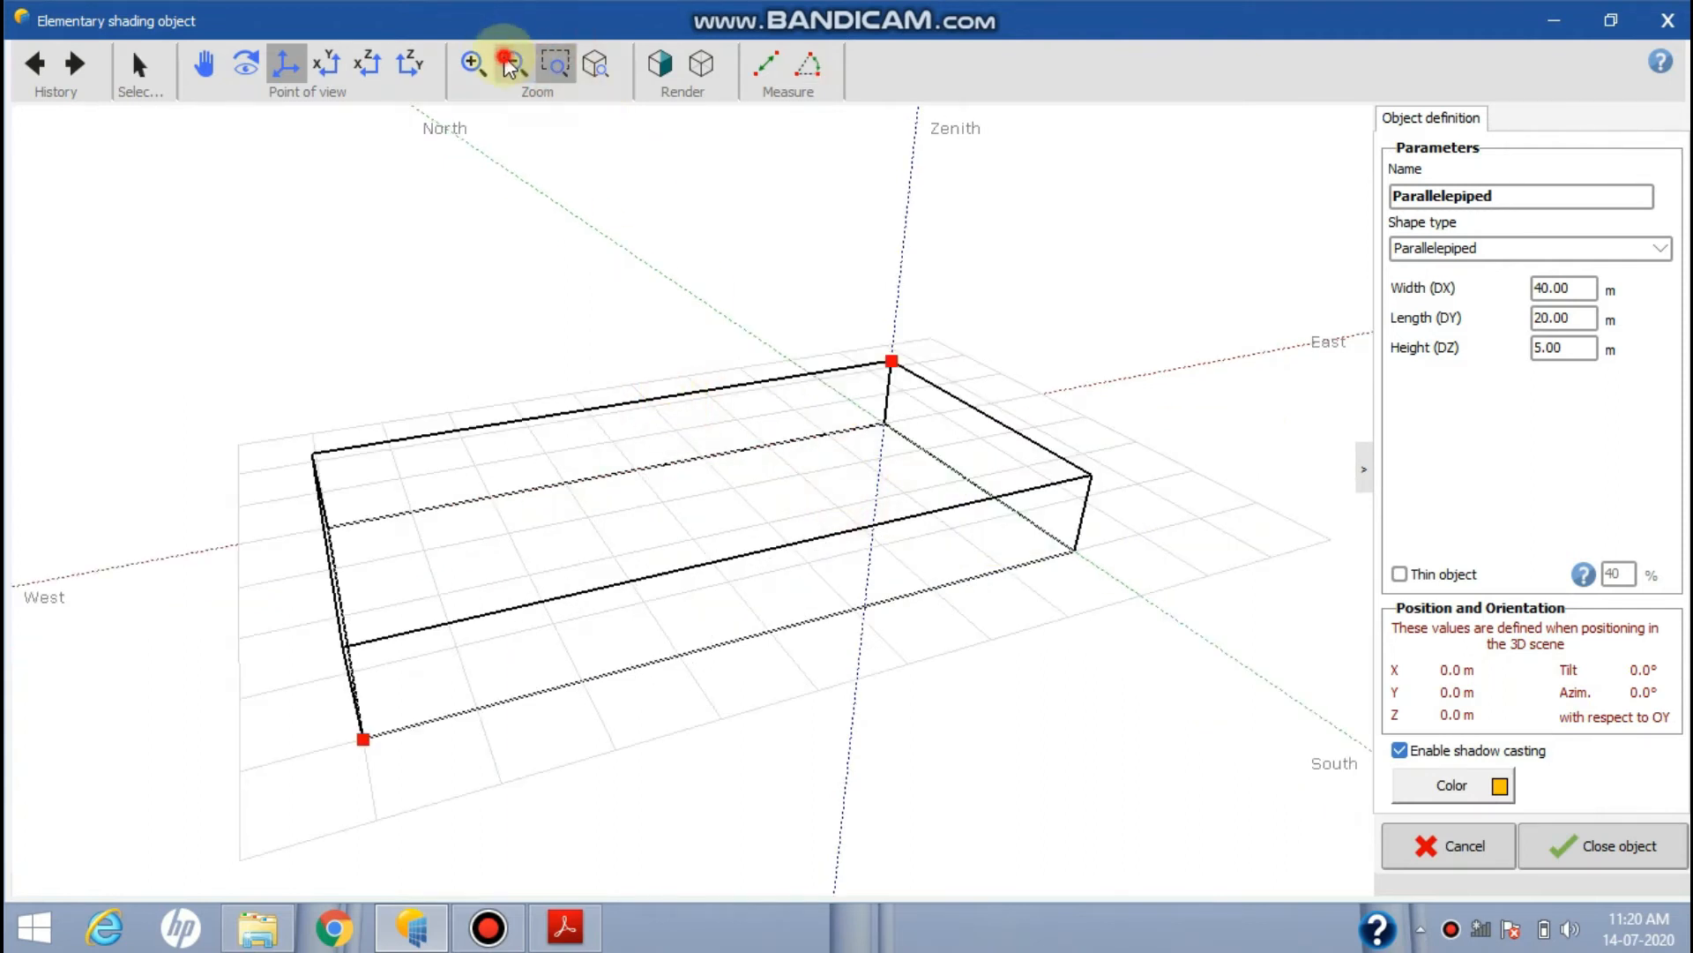
pyautogui.click(584, 70)
pyautogui.click(802, 347)
pyautogui.moveTo(835, 386); pyautogui.dragTo(968, 461)
pyautogui.moveTo(1050, 278); pyautogui.dragTo(1183, 421)
pyautogui.moveTo(1027, 327); pyautogui.dragTo(1164, 427)
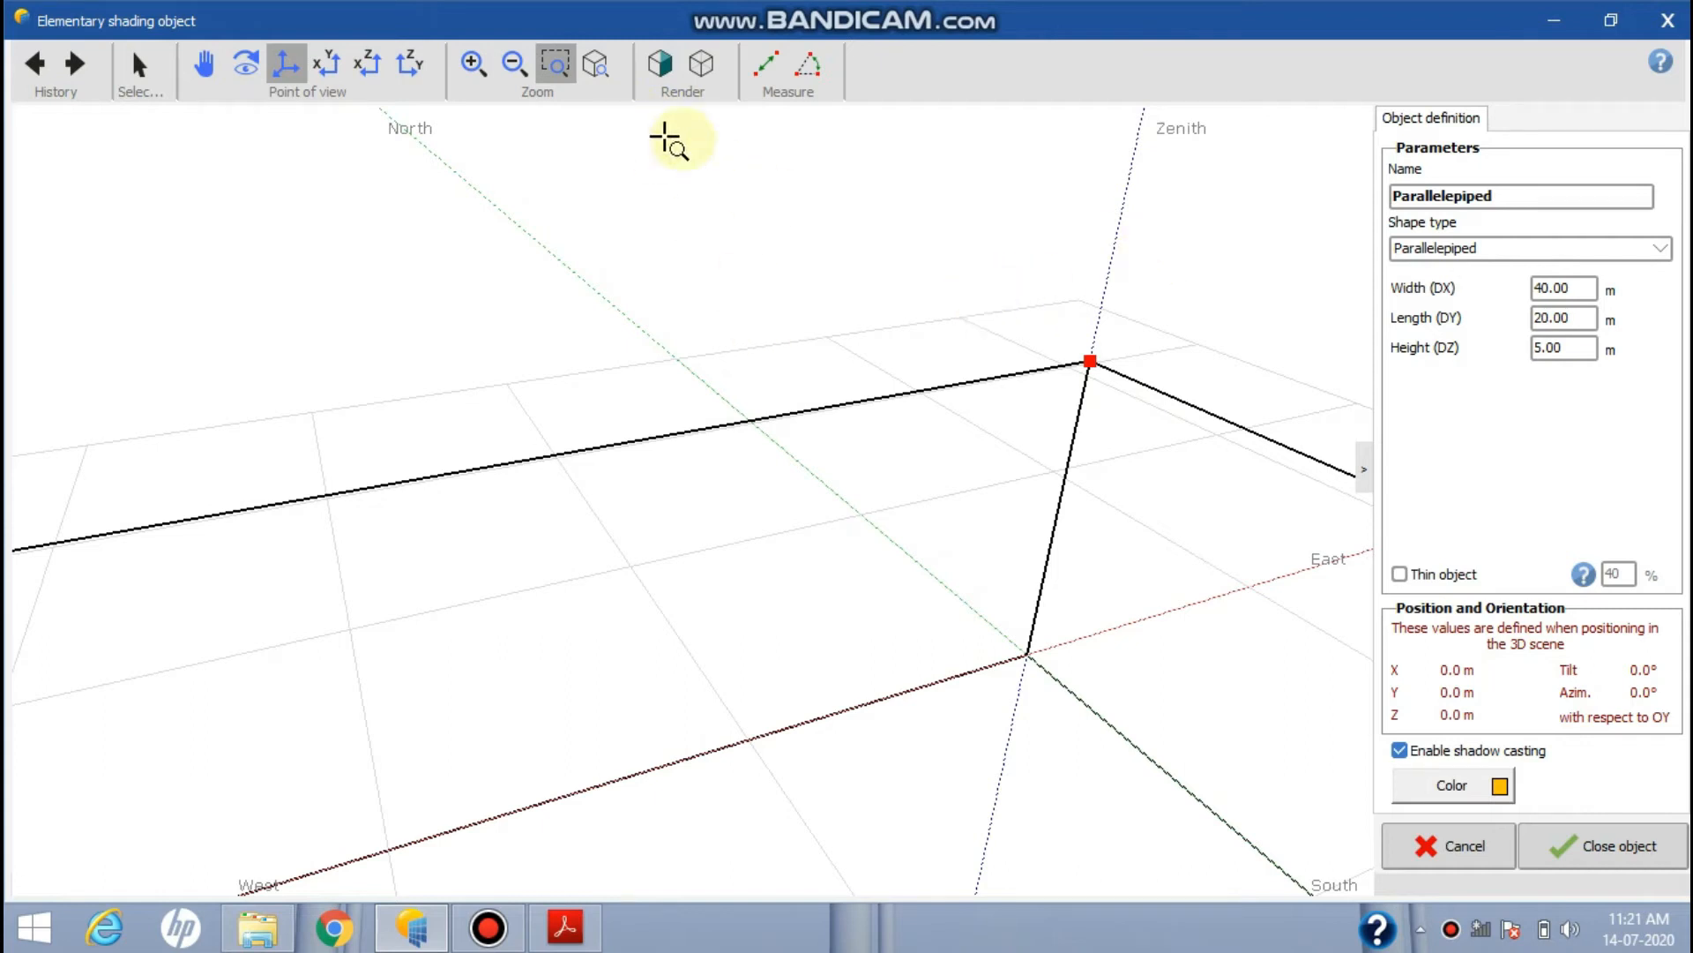
# Compare the parallelepiped's realistic and technical rendering, and its orthographic and perspective projections
pyautogui.click(702, 64)
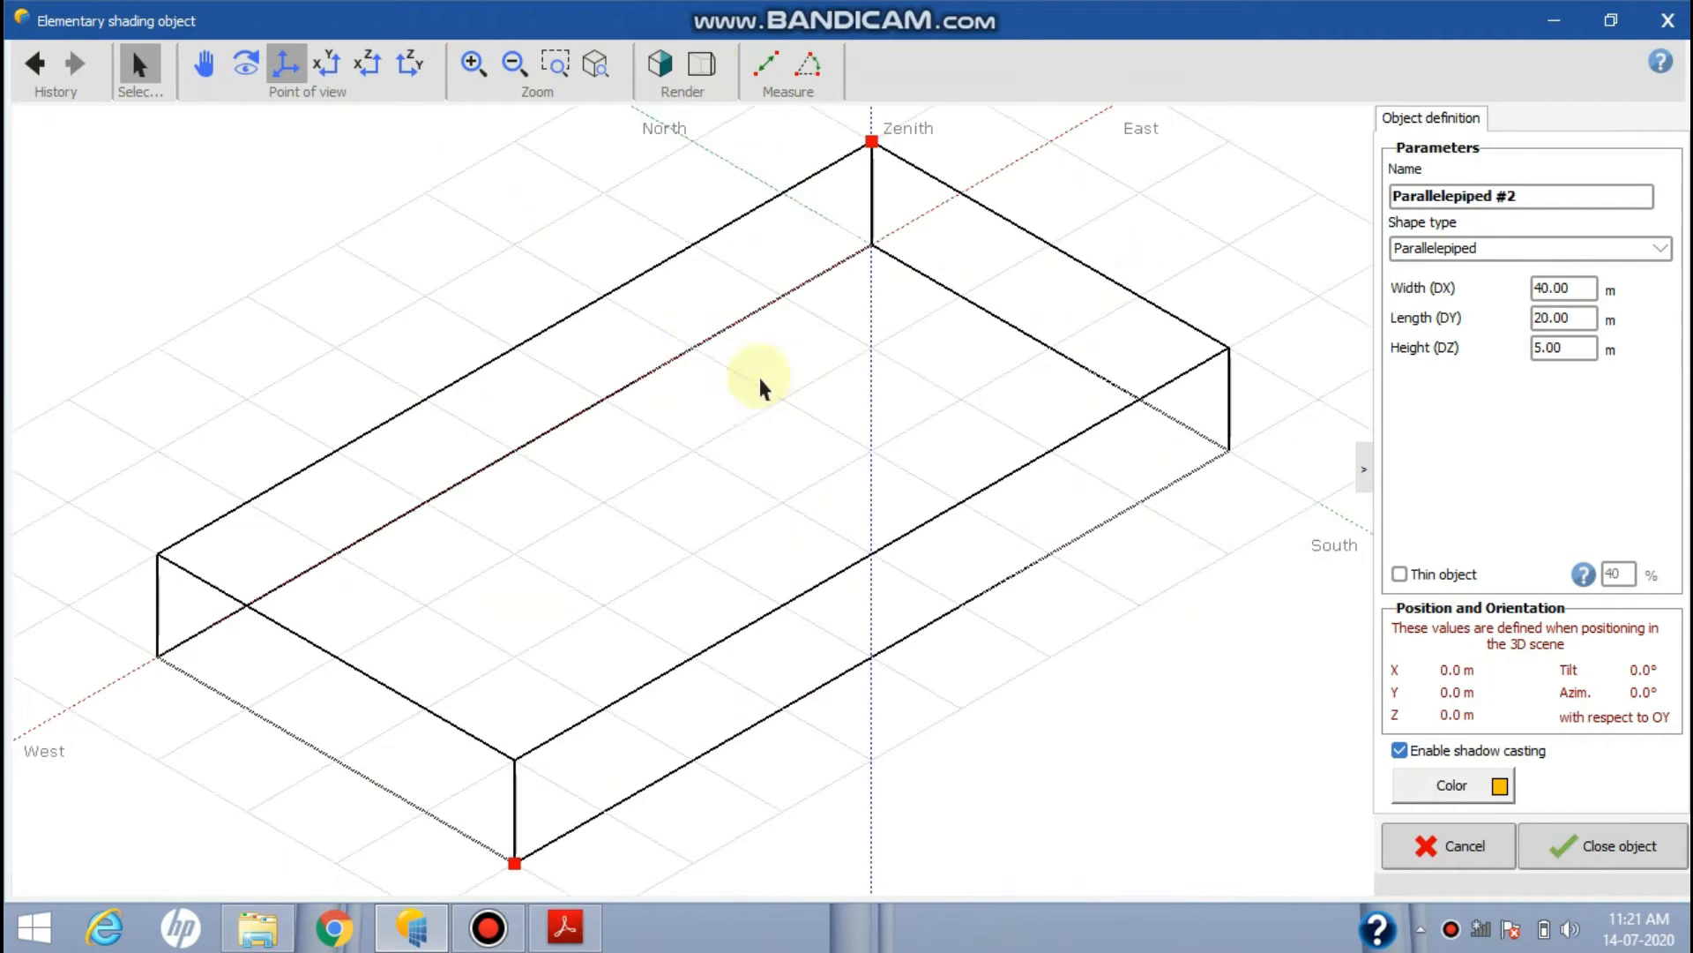
pyautogui.click(659, 64)
pyautogui.click(591, 77)
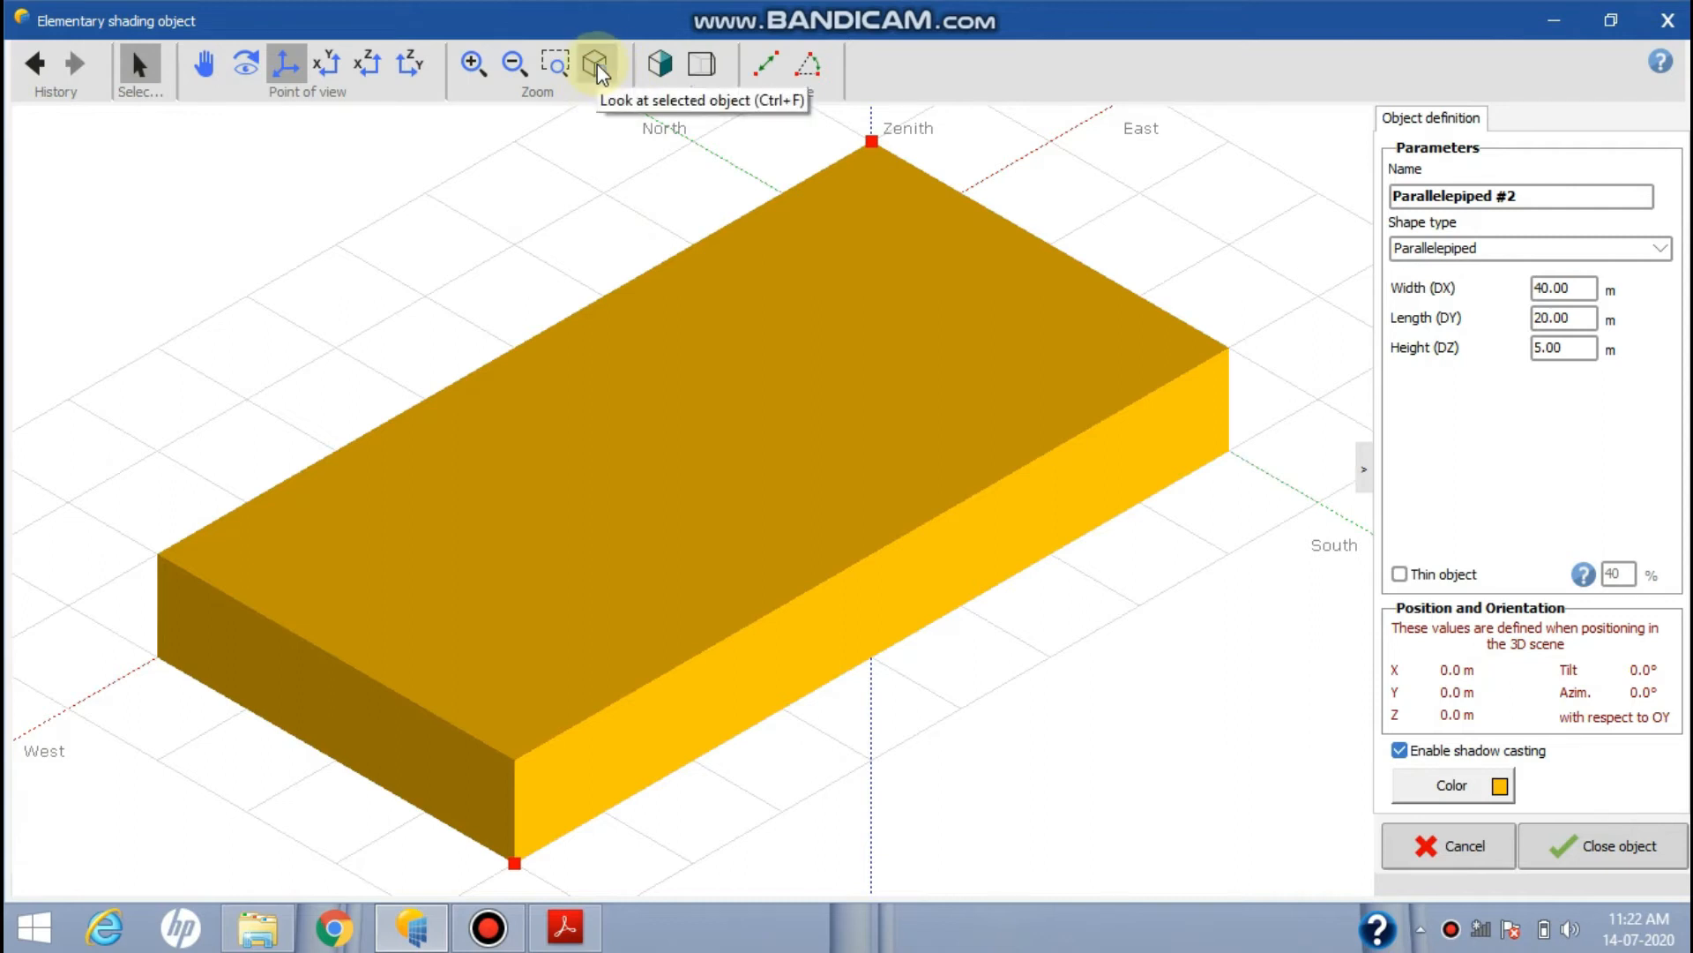
pyautogui.click(123, 513)
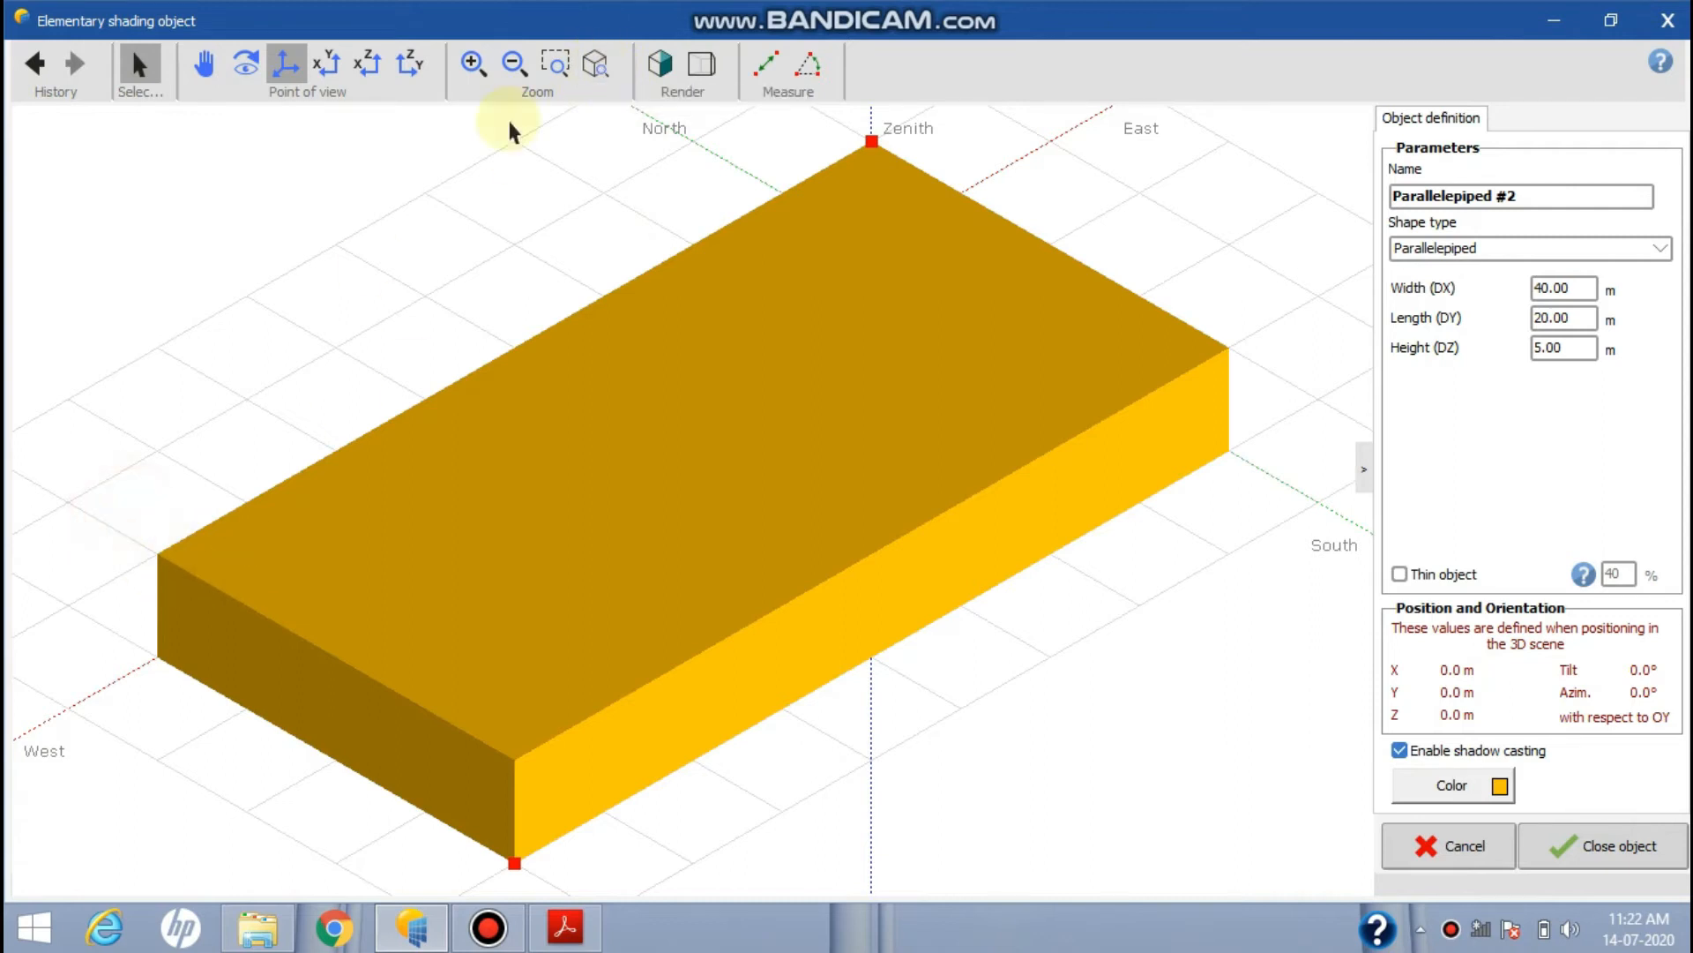
pyautogui.click(607, 63)
pyautogui.click(128, 504)
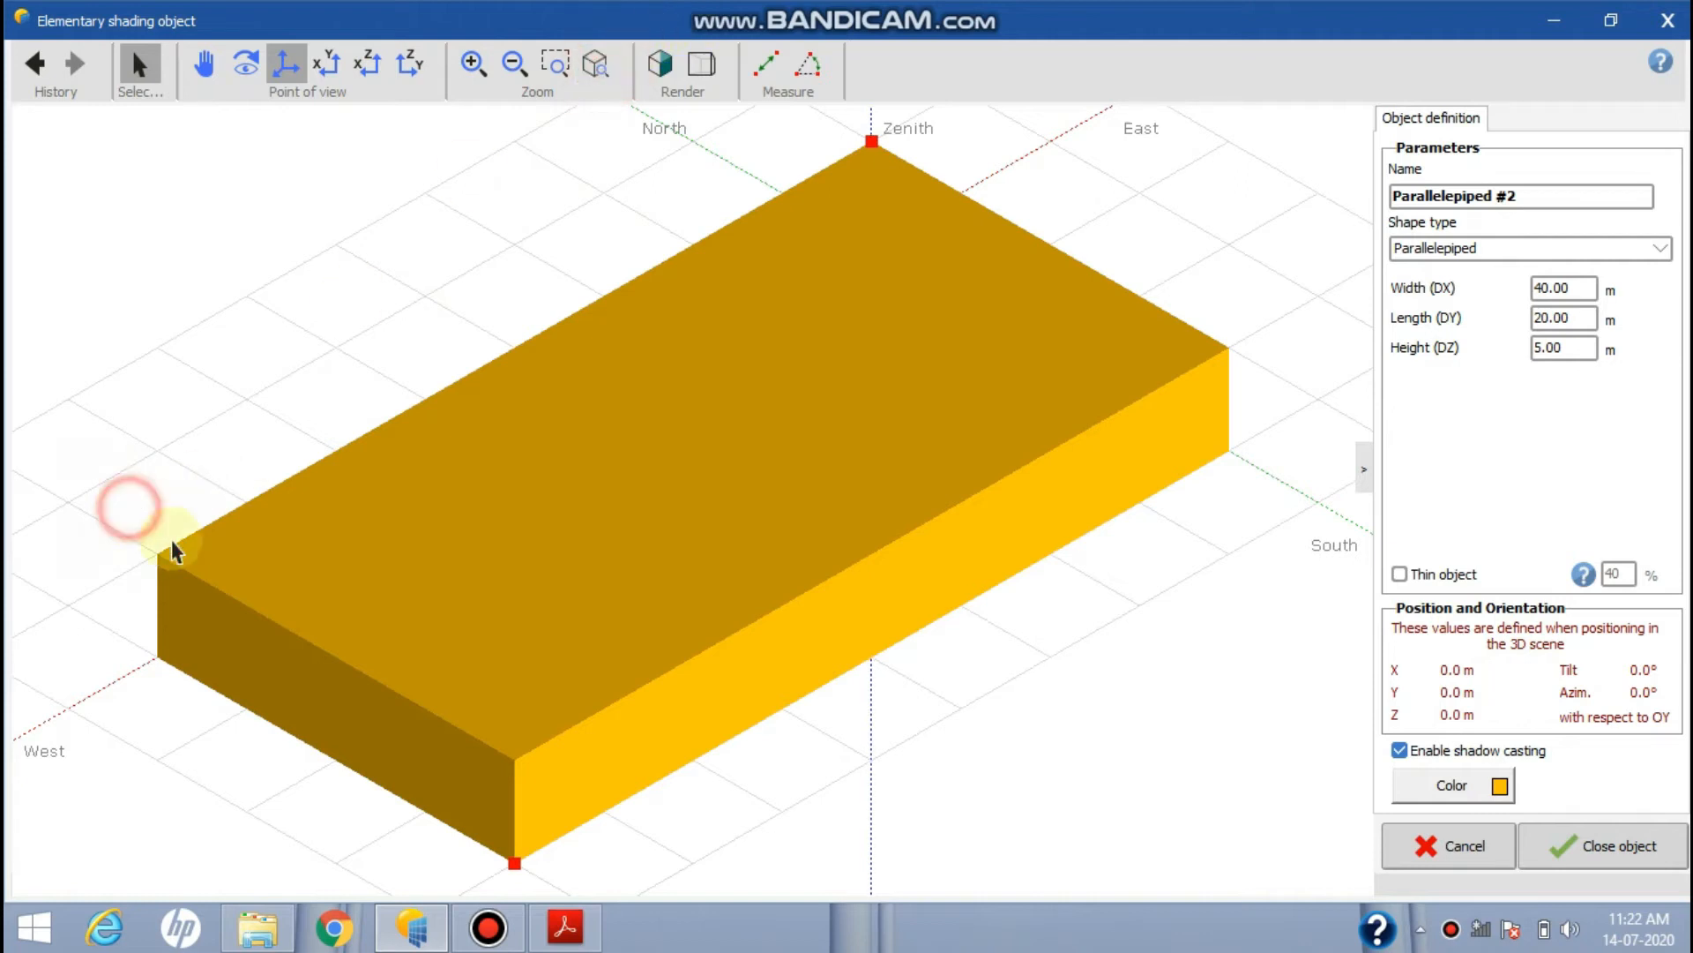
pyautogui.click(714, 76)
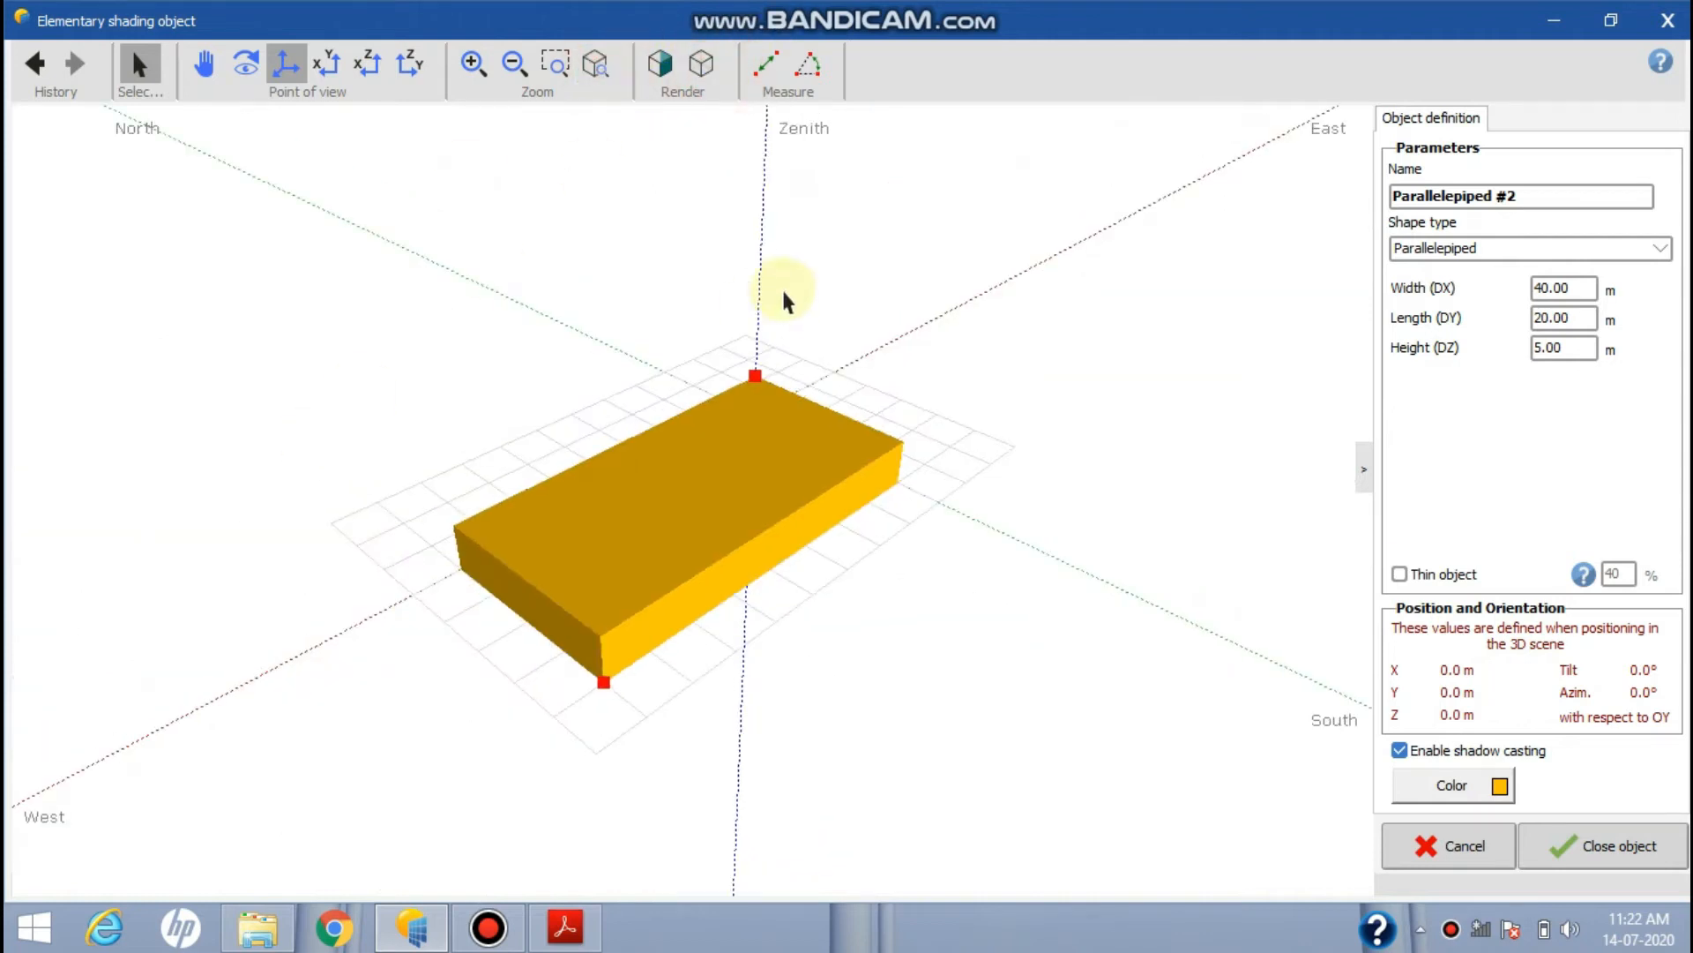
pyautogui.click(696, 73)
pyautogui.click(657, 67)
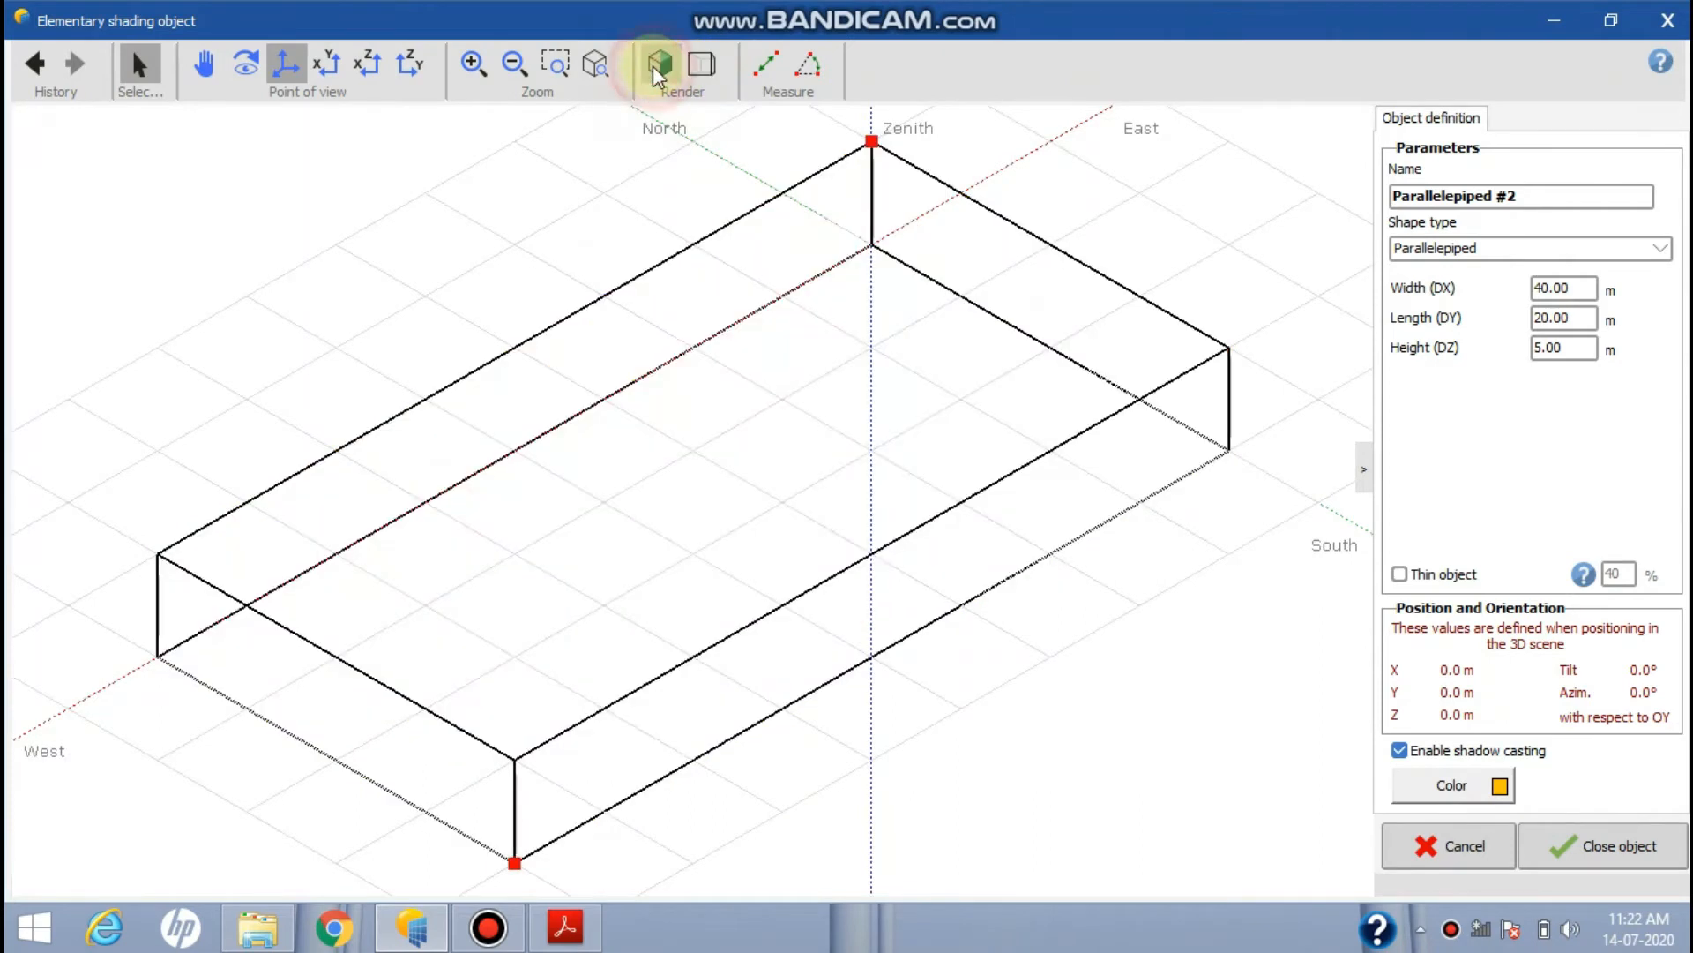
pyautogui.click(594, 55)
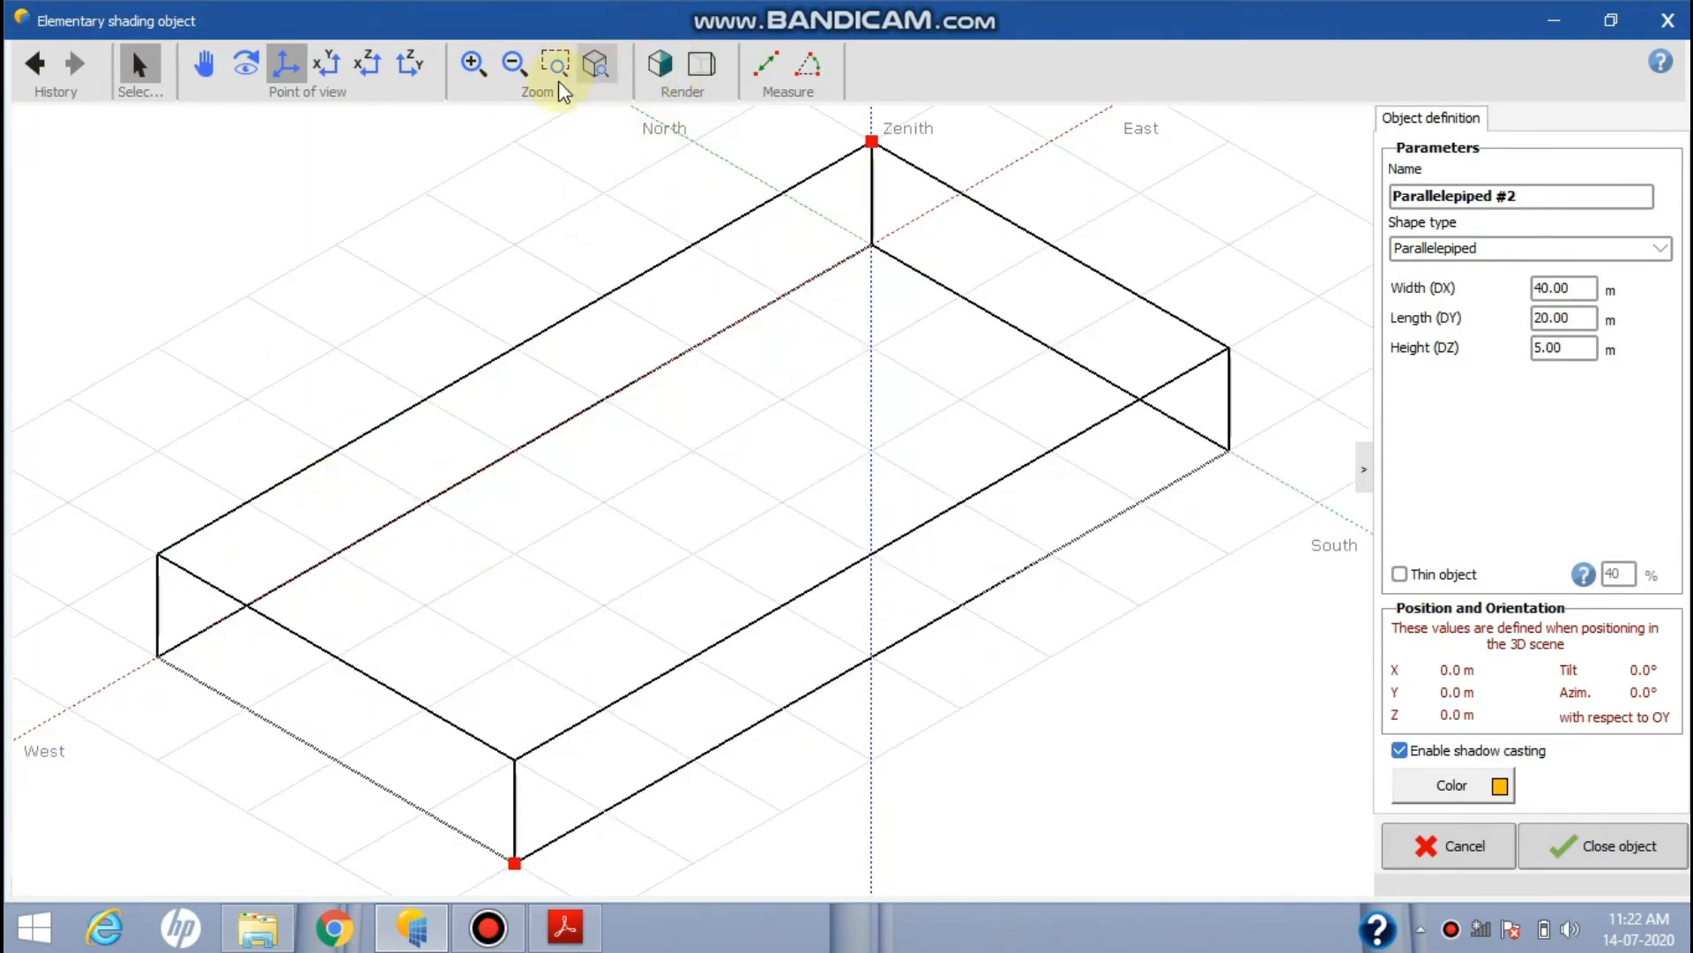
# Inspect the parallelepiped's western upper corner up close with a zoom window
pyautogui.click(556, 78)
pyautogui.moveTo(136, 517); pyautogui.dragTo(302, 607)
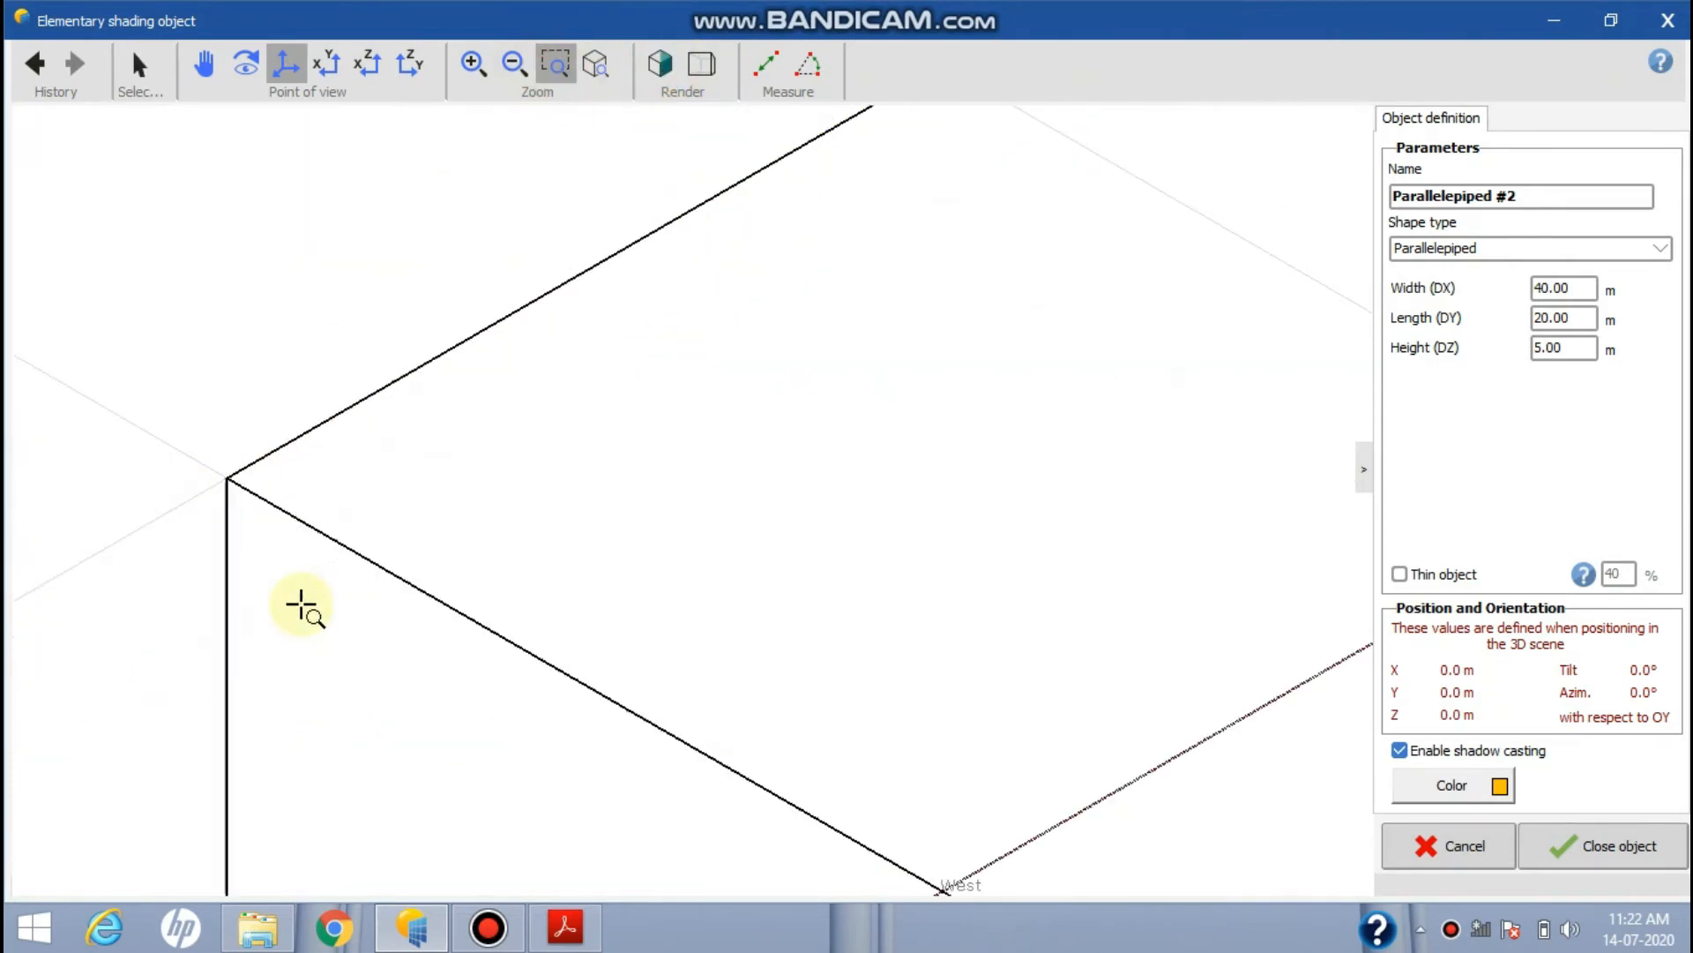
pyautogui.moveTo(151, 446); pyautogui.dragTo(321, 499)
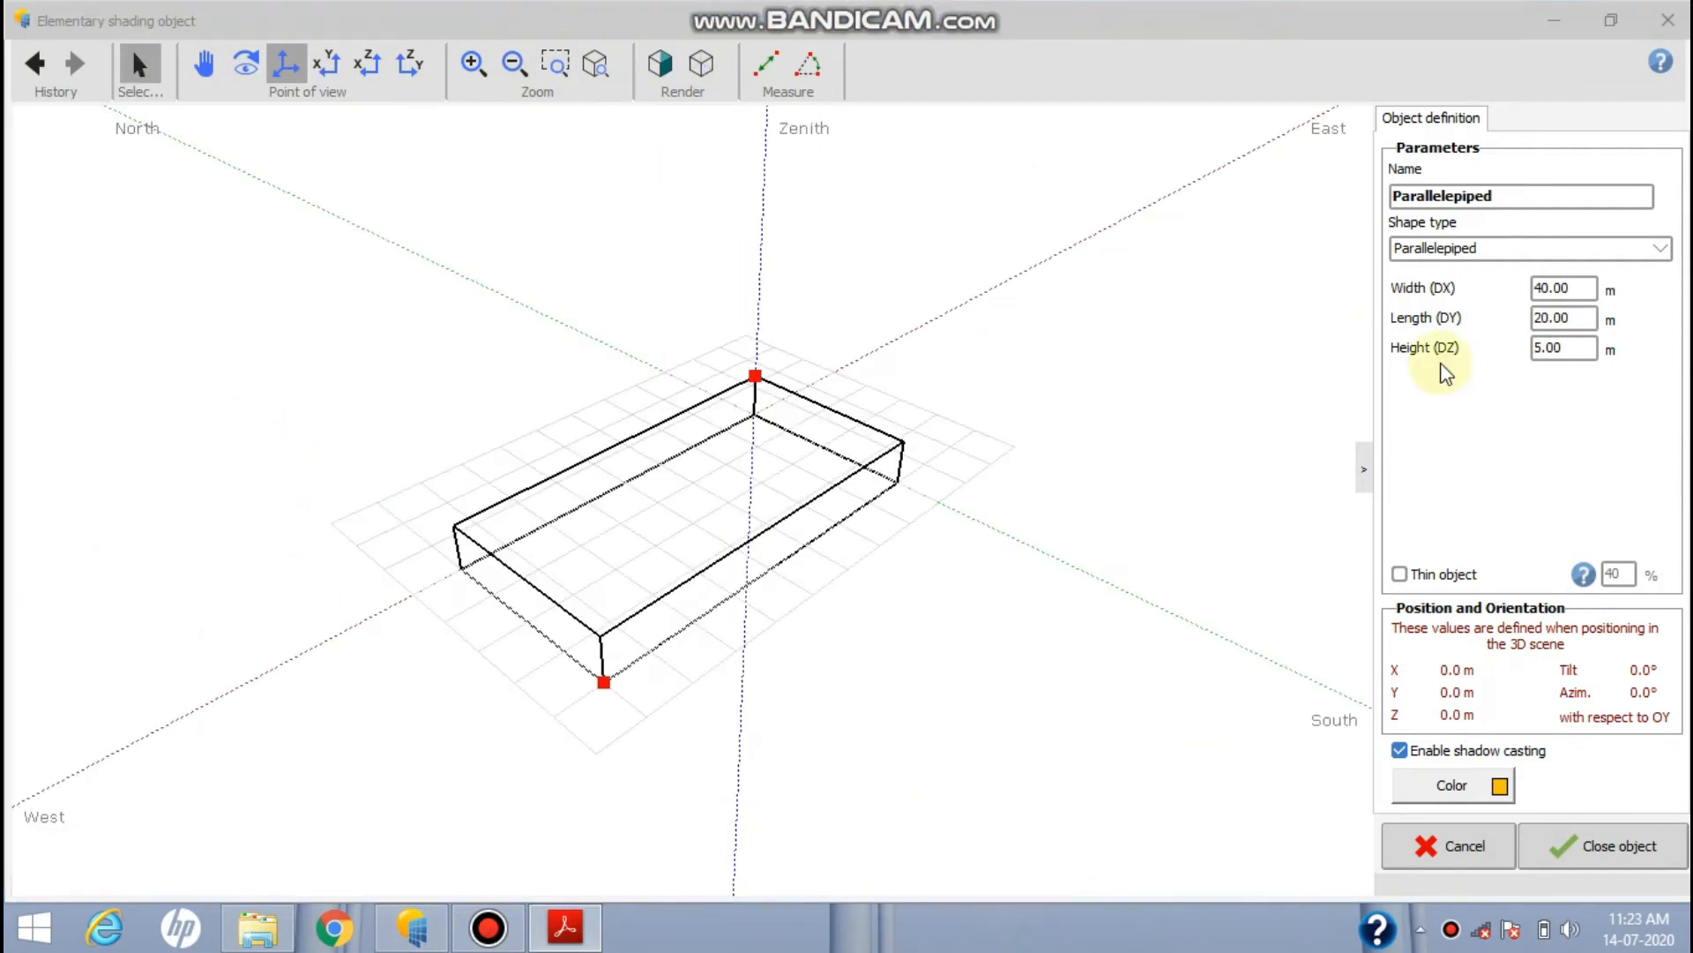
# Check the colour choices for the parallelepiped, and accept its definition to place it in the shading scene
pyautogui.click(1532, 286)
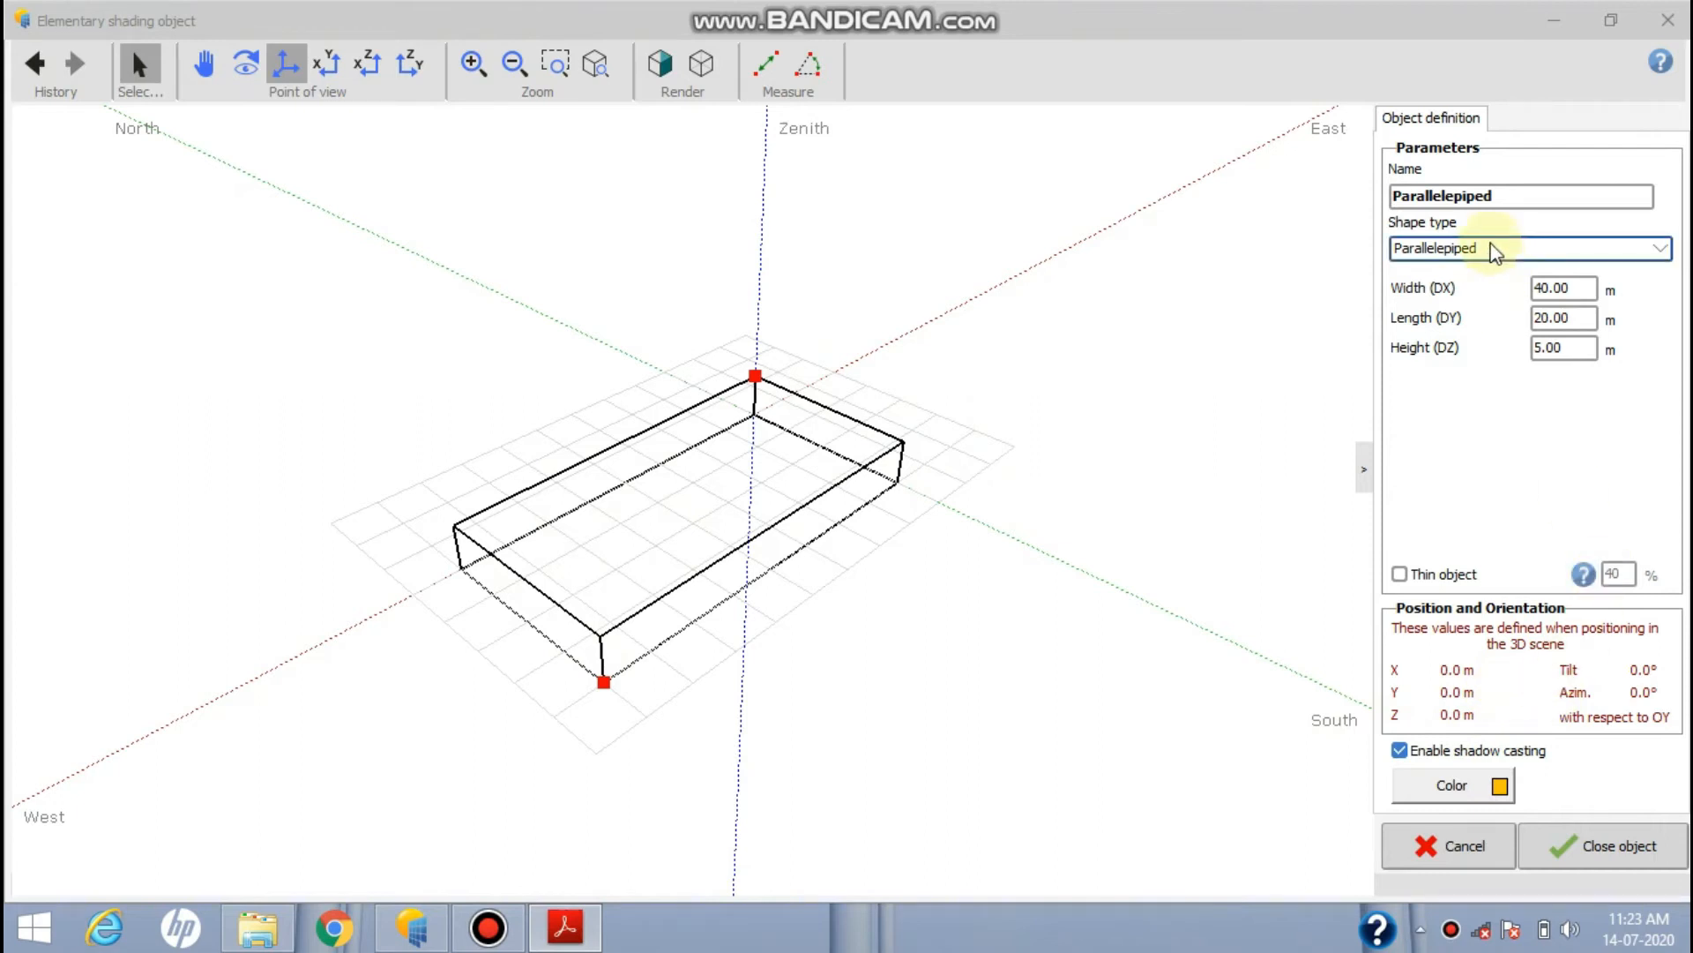
pyautogui.click(1479, 794)
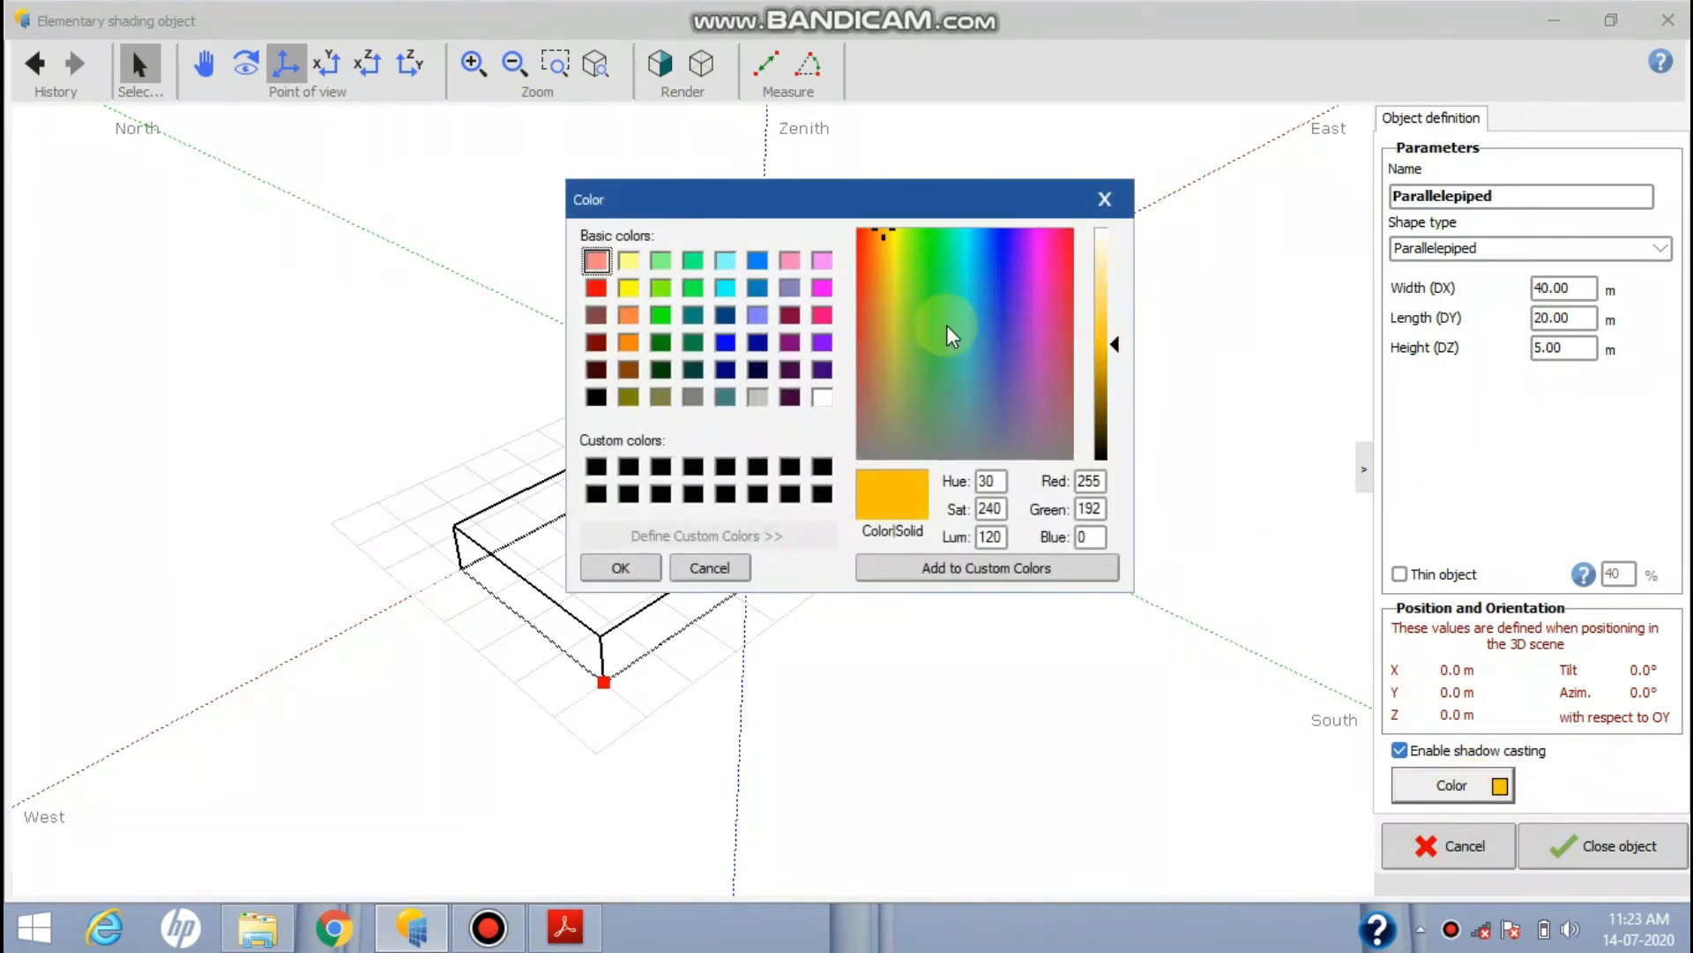
pyautogui.click(1104, 195)
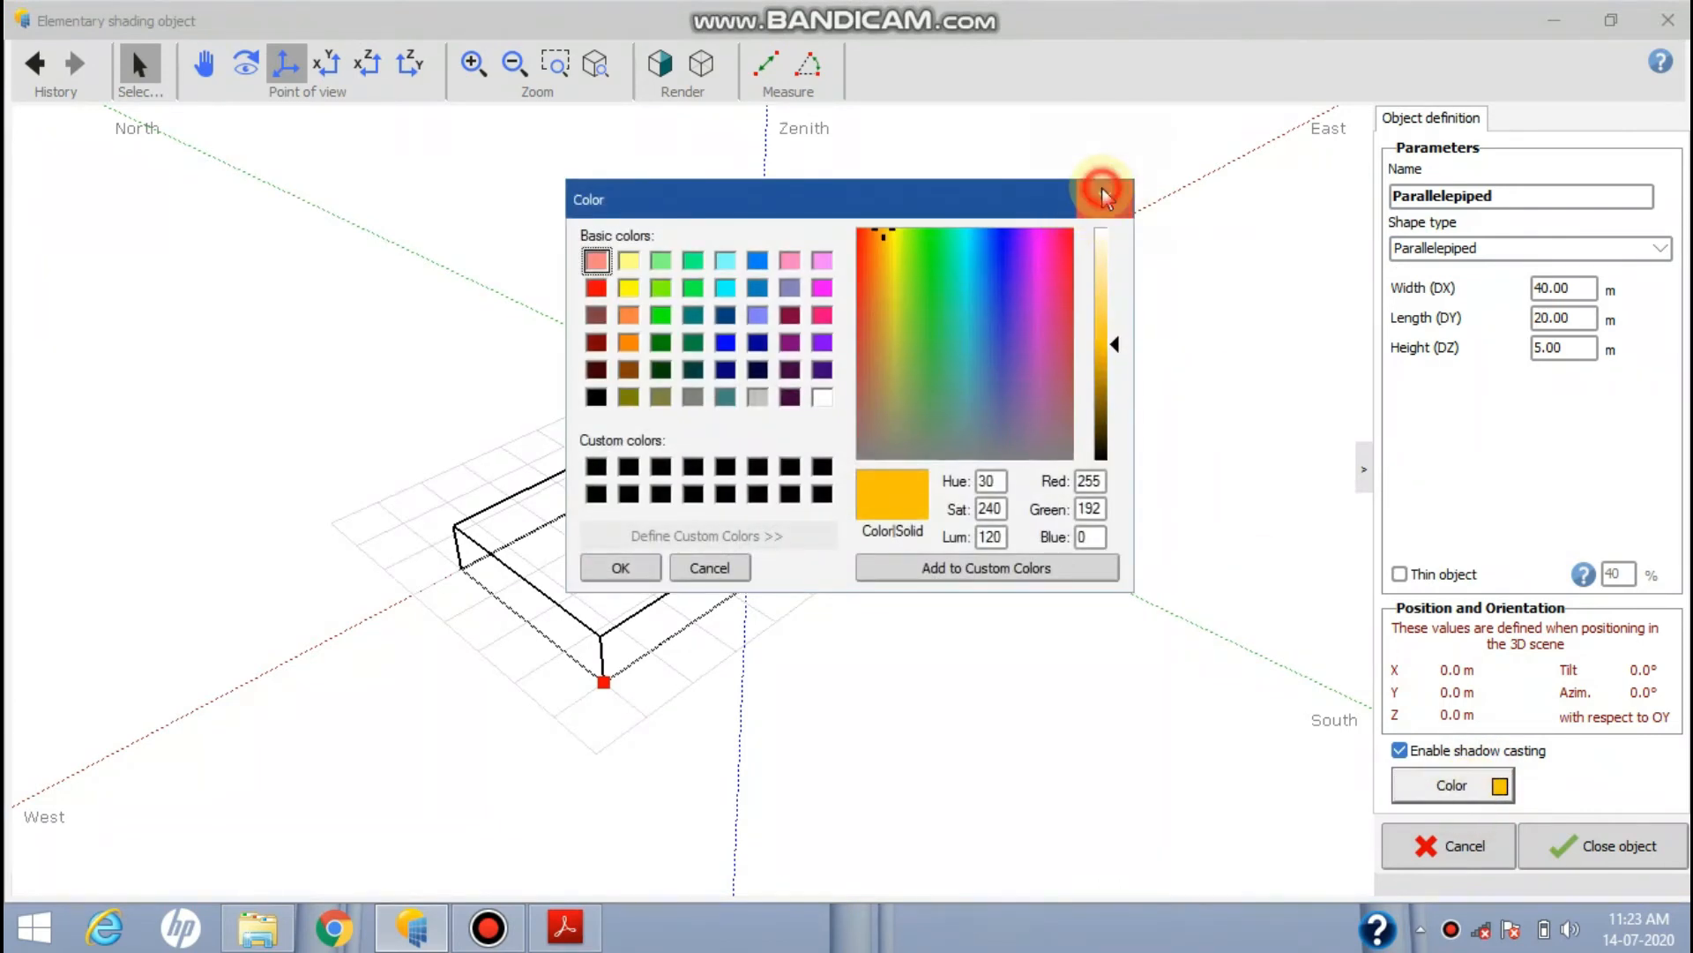
pyautogui.click(668, 64)
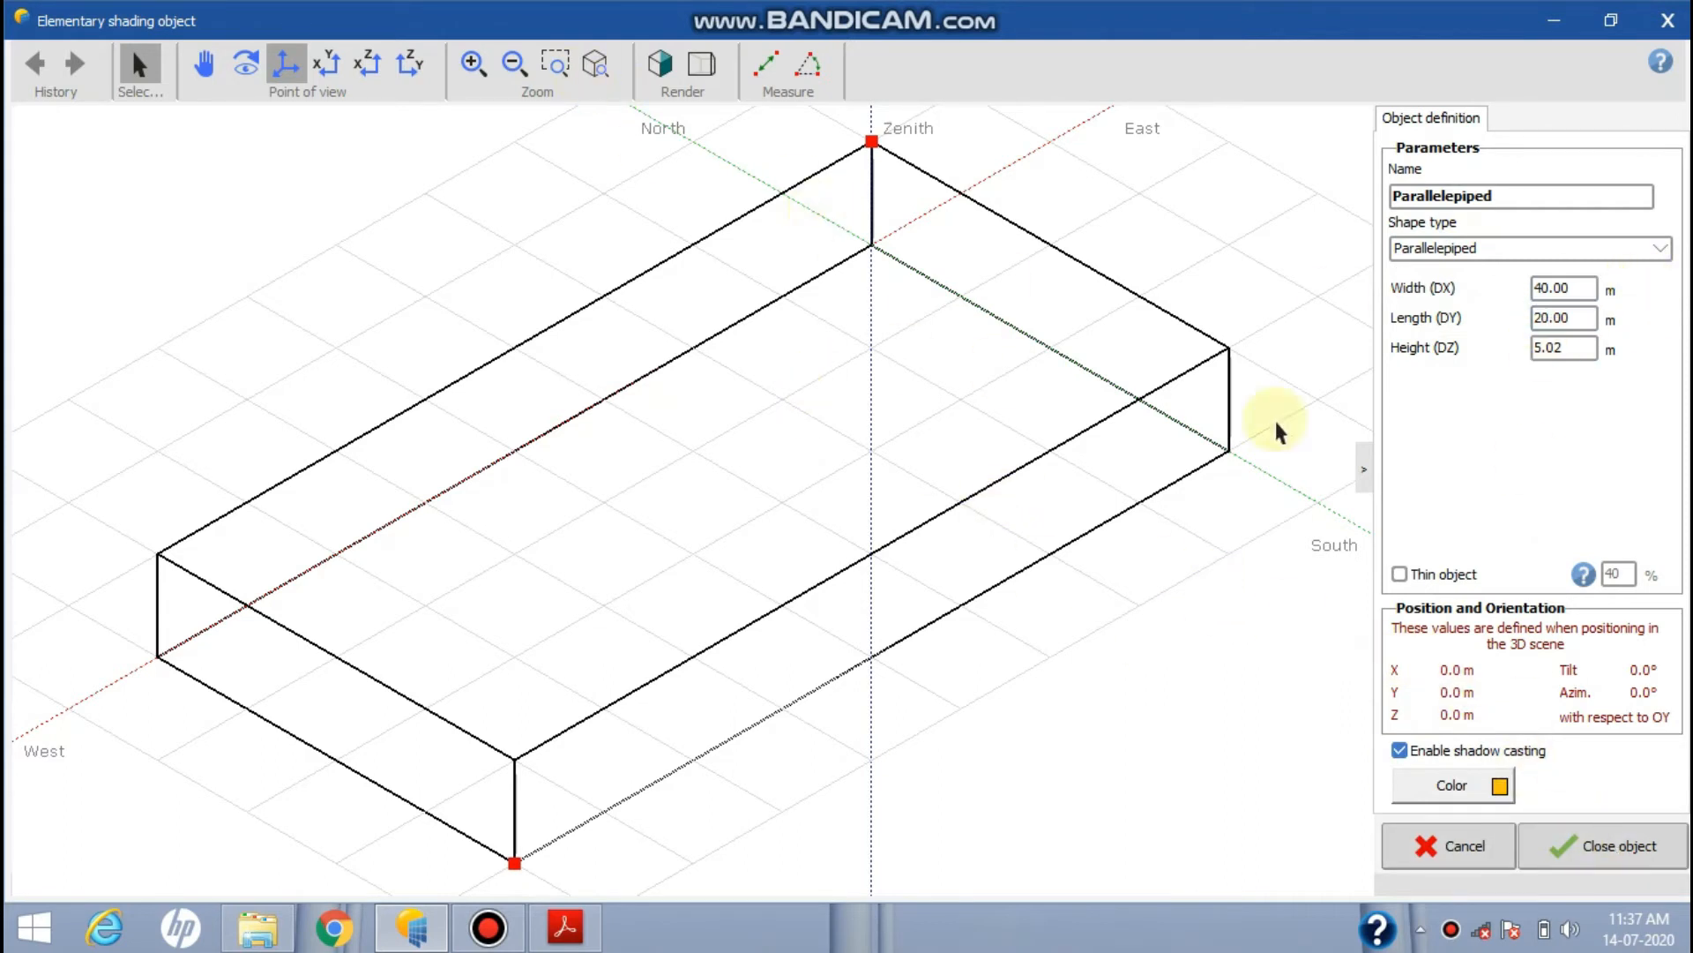
pyautogui.click(1599, 845)
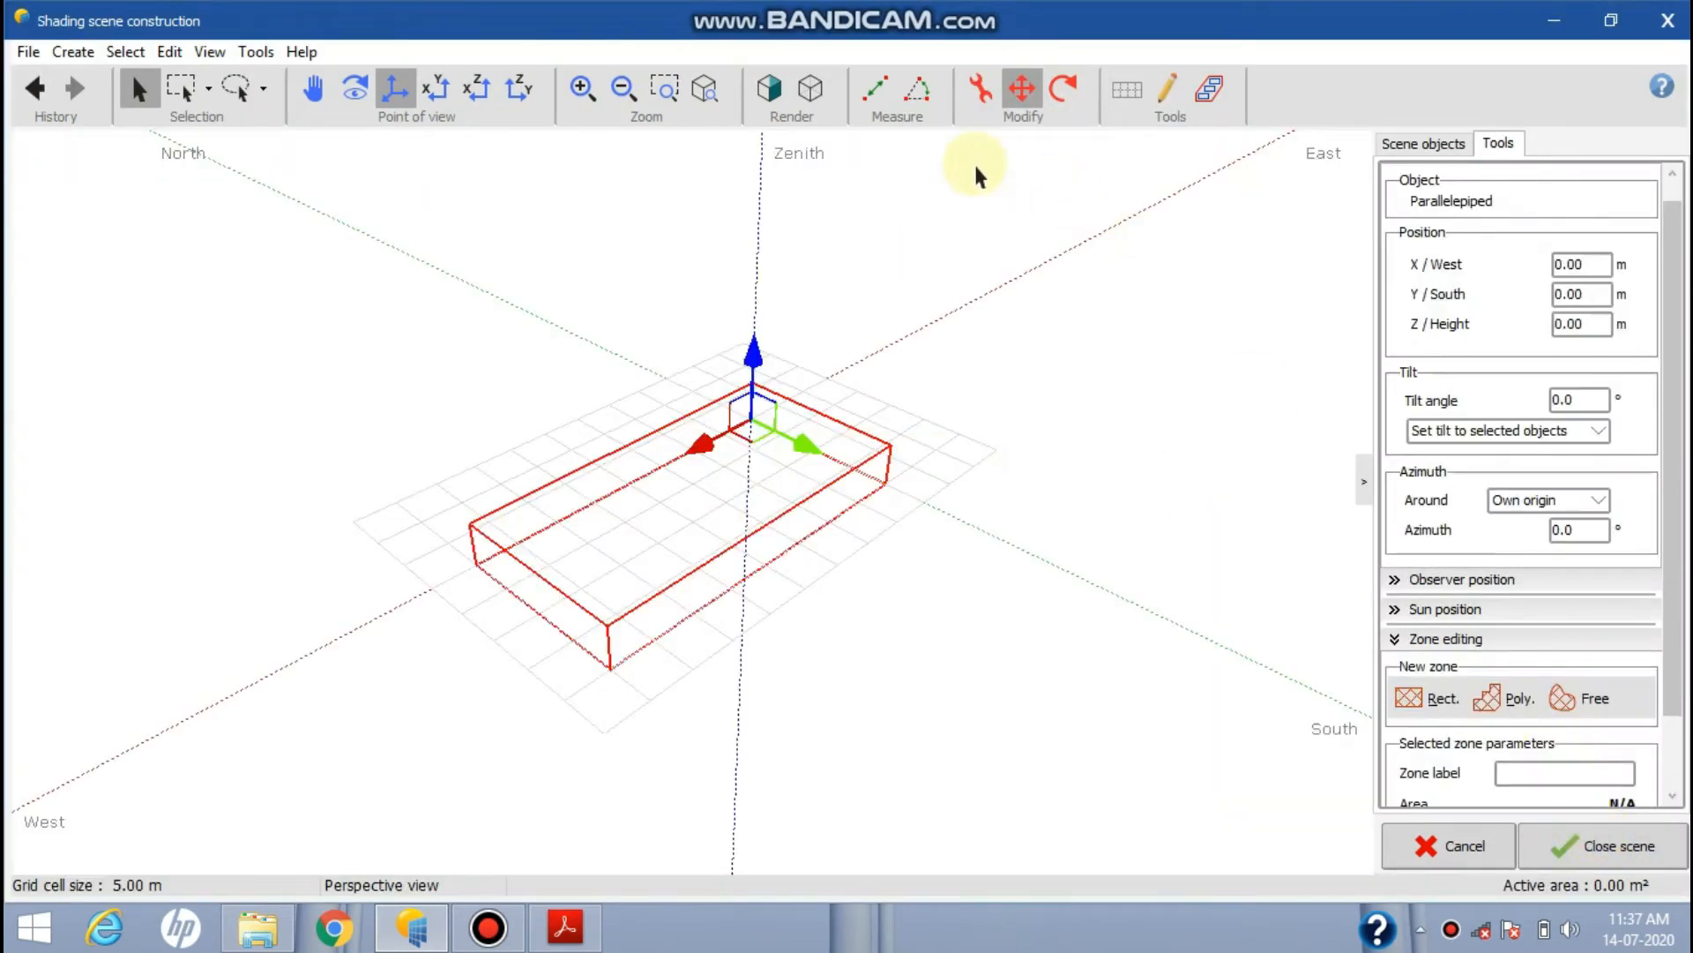
# Try shifting the parallelepiped freehand along its axes to about X 0.01 m, Y -0.09 m and Z 0.16 m
pyautogui.click(1021, 104)
pyautogui.moveTo(754, 351)
pyautogui.mouseDown()
pyautogui.moveTo(754, 266)
pyautogui.moveTo(754, 355)
pyautogui.mouseUp()
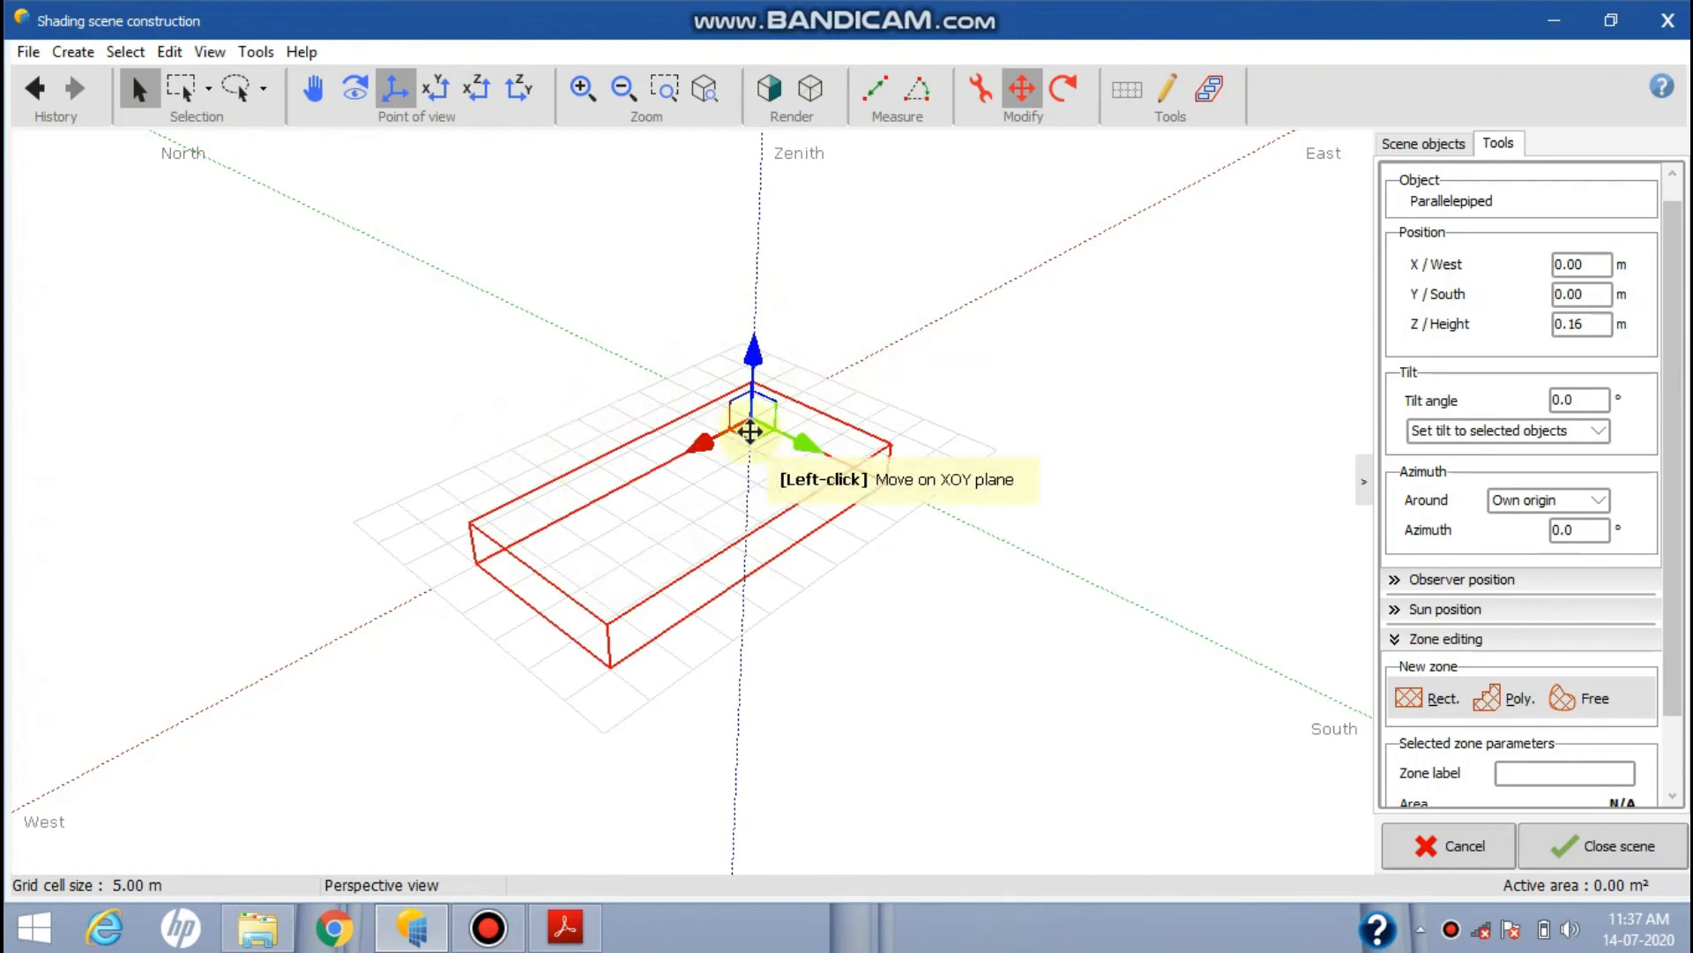
pyautogui.moveTo(802, 442); pyautogui.dragTo(704, 456)
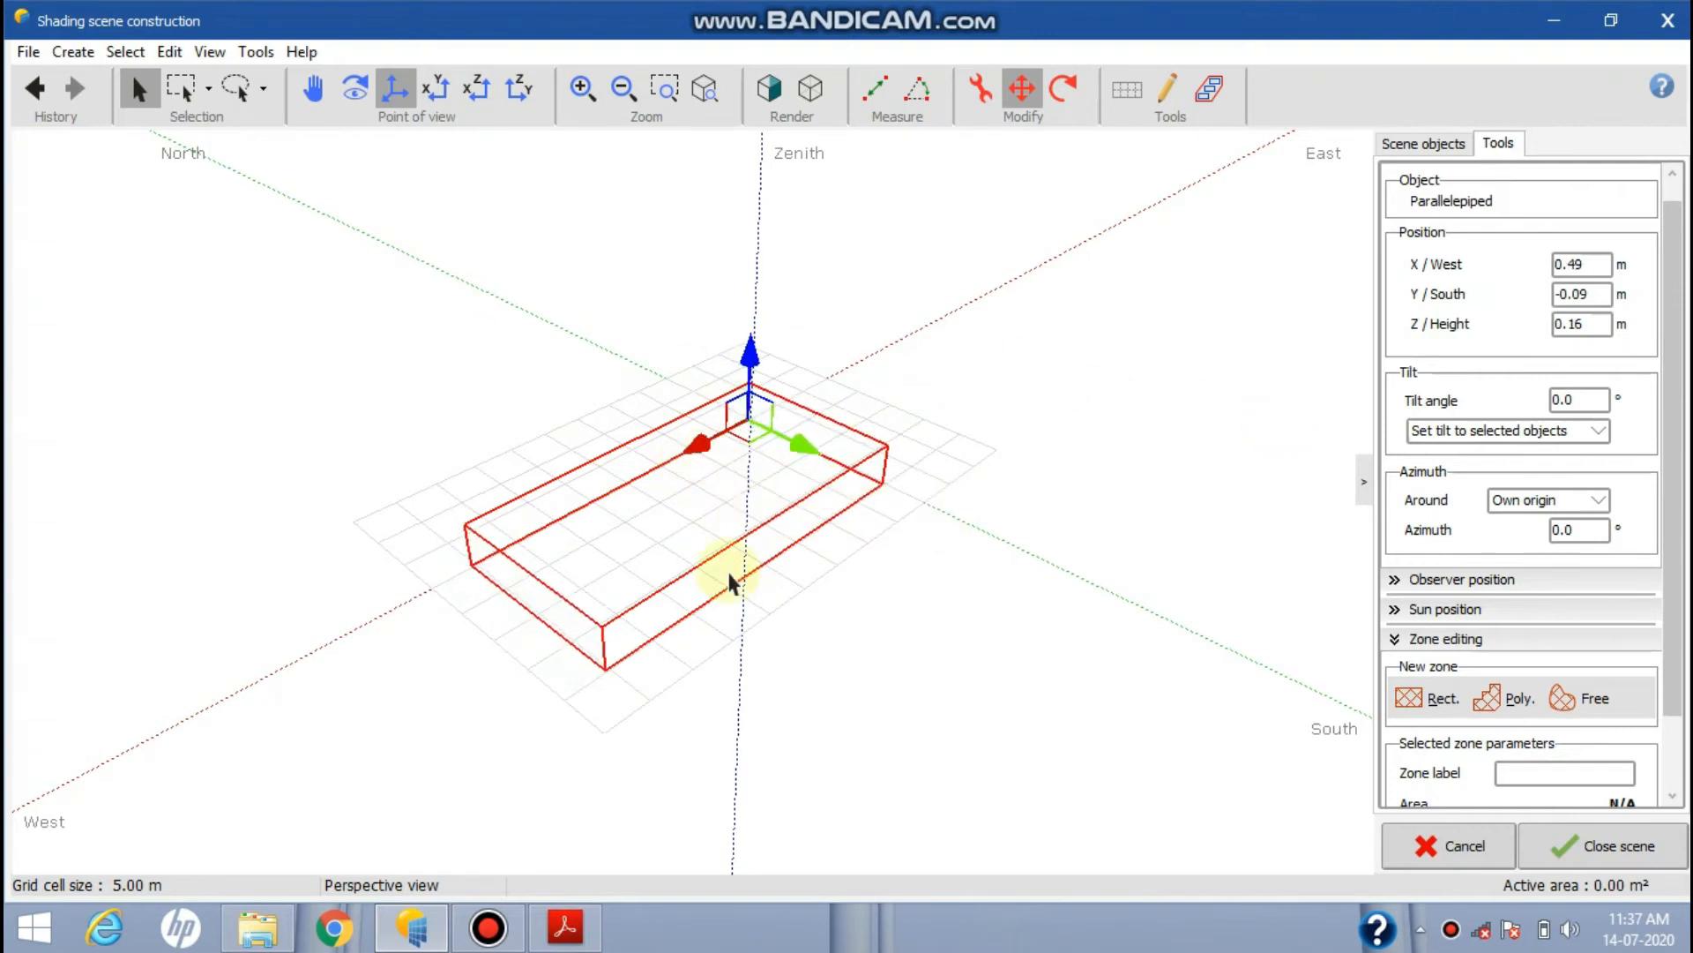
pyautogui.moveTo(697, 438); pyautogui.dragTo(701, 436)
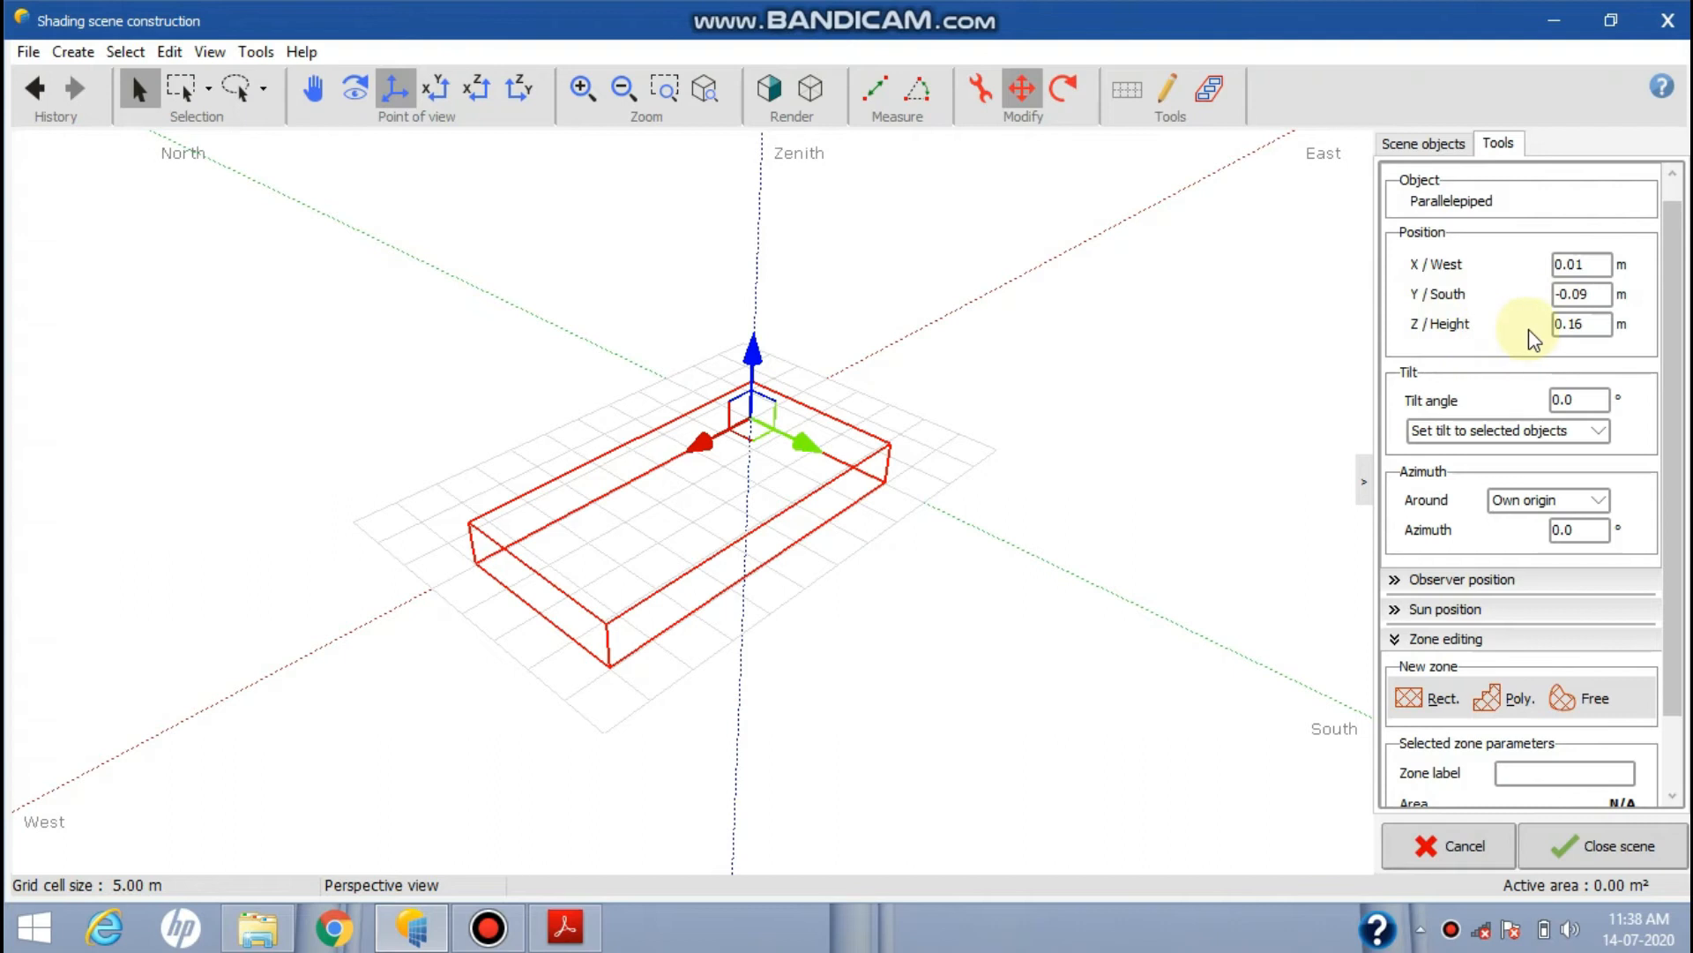
# Set the parallelepiped's X, Y and Z position to 0 m and view the scene from the side
pyautogui.moveTo(1601, 325); pyautogui.dragTo(1447, 348)
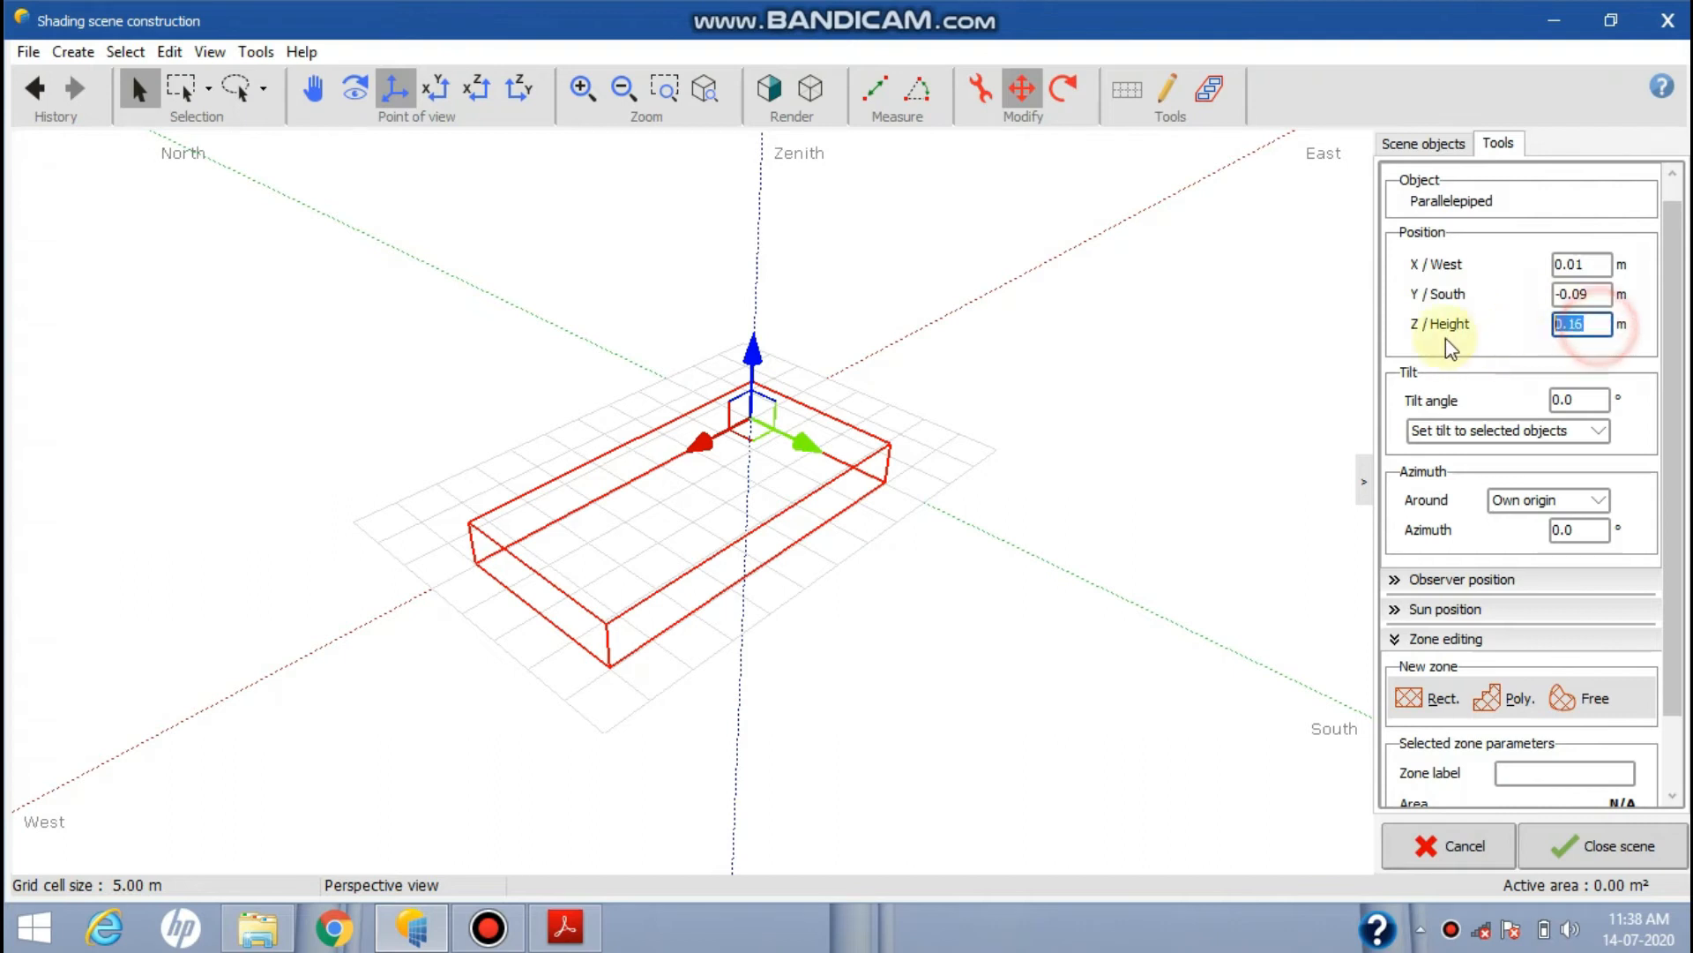
pyautogui.click(1150, 415)
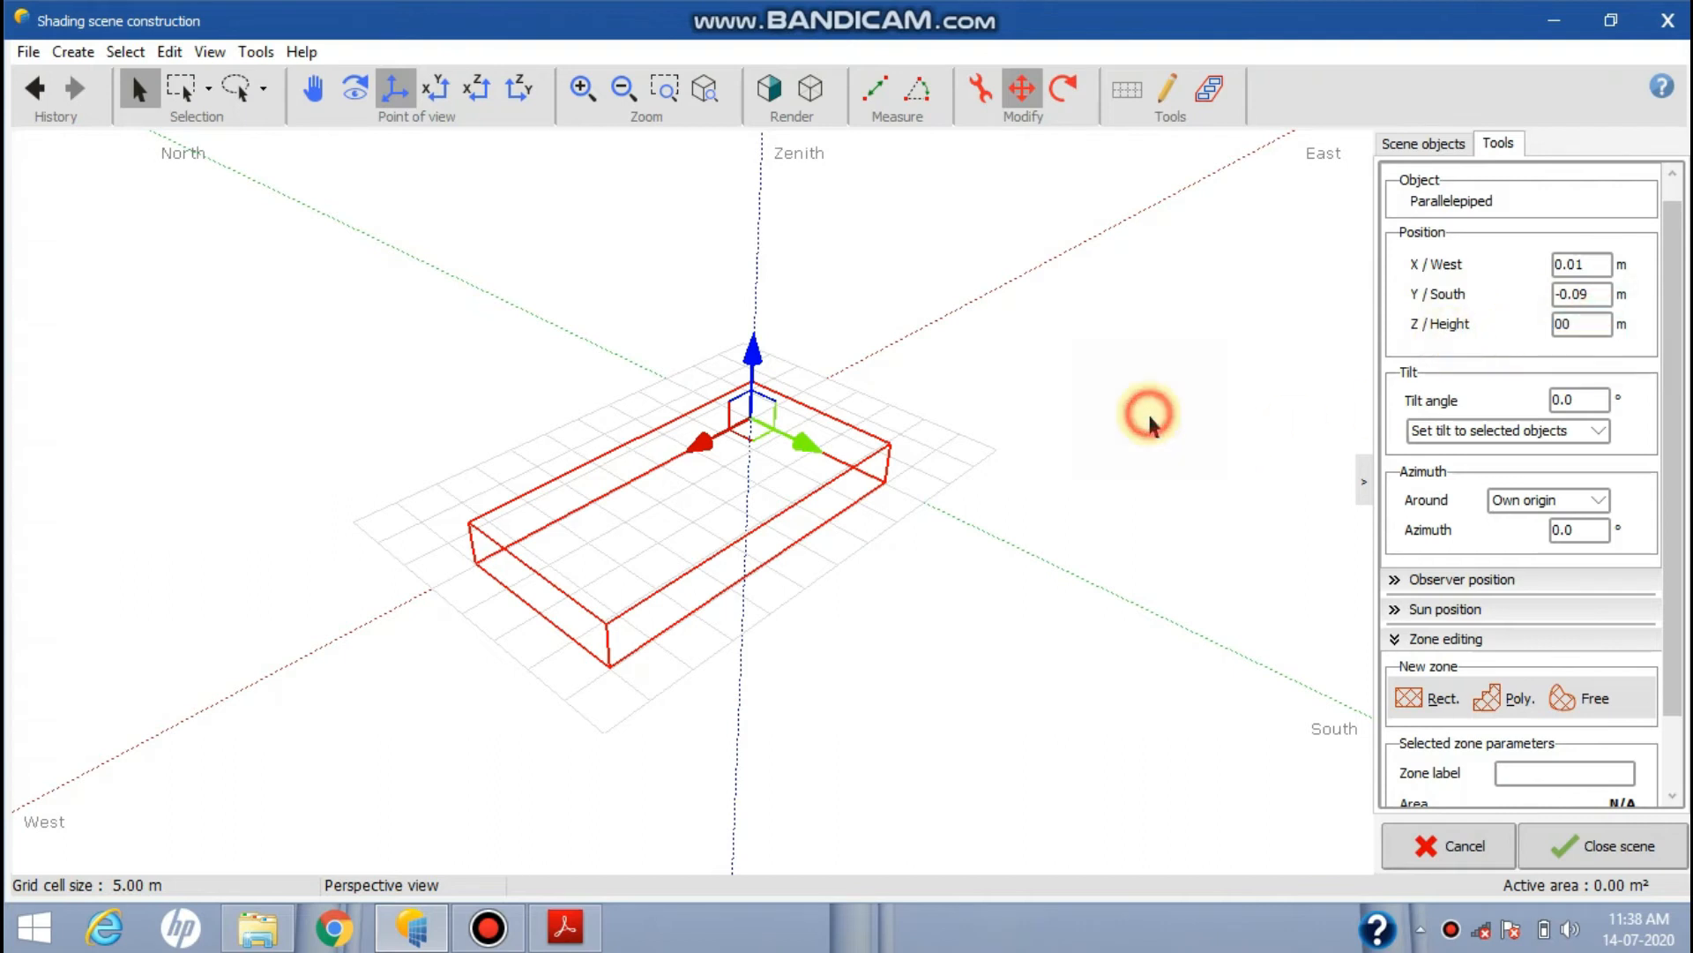
pyautogui.click(847, 430)
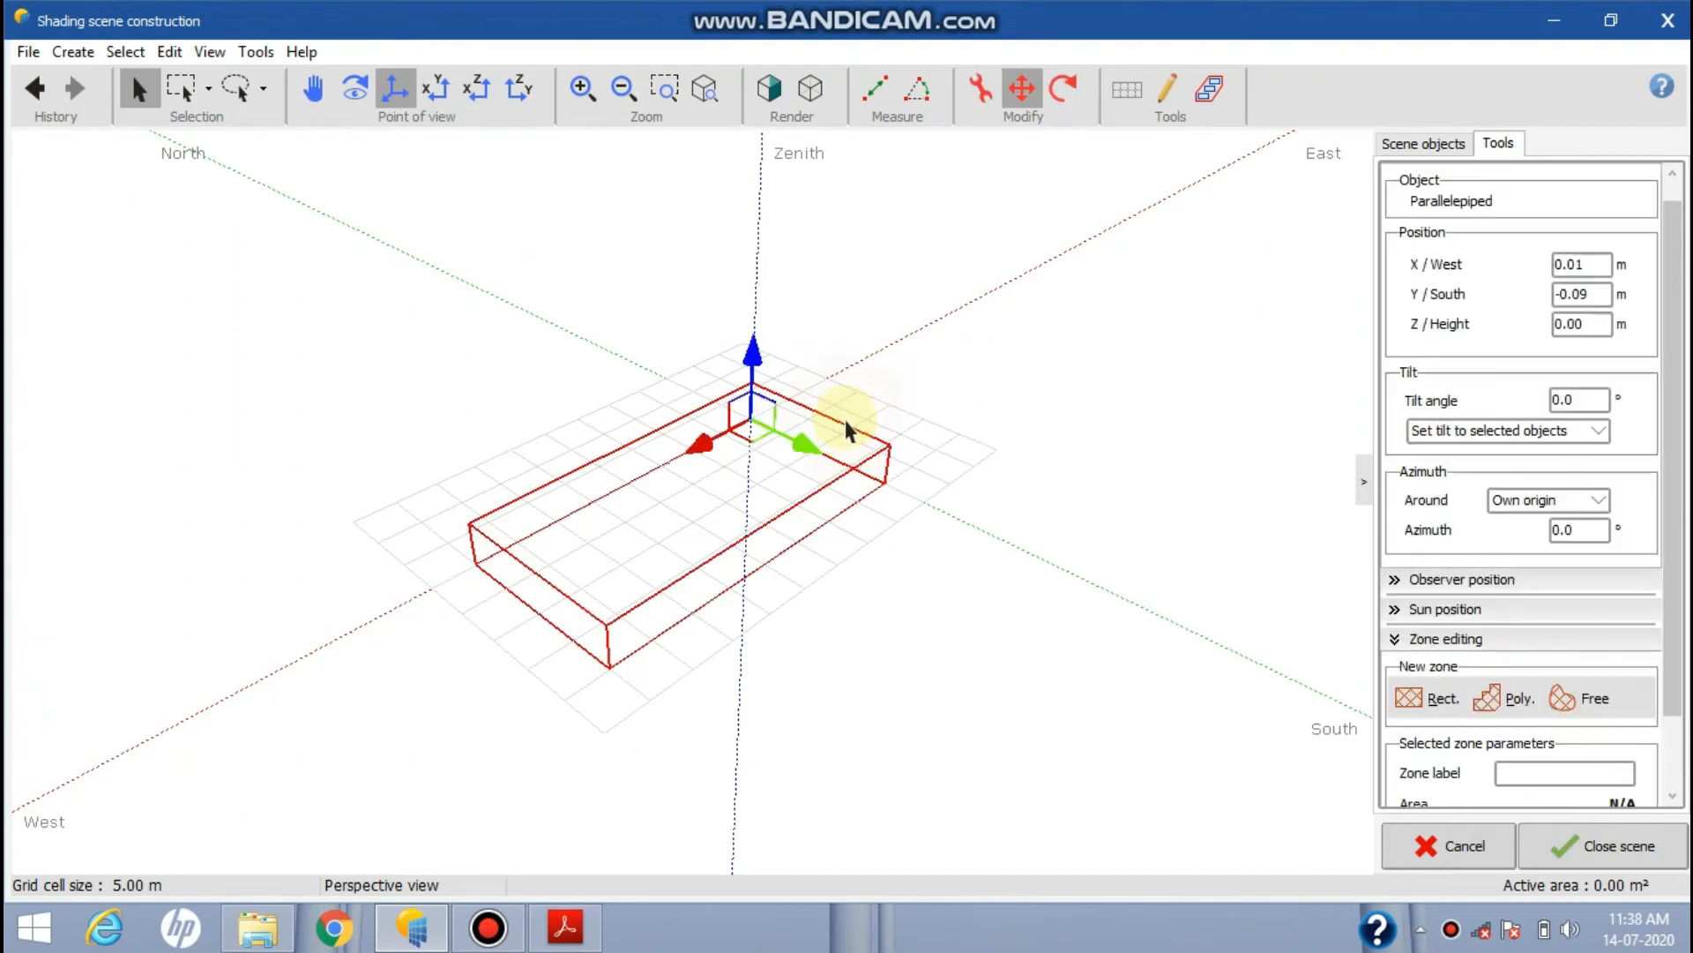
pyautogui.moveTo(1592, 295); pyautogui.dragTo(1433, 310)
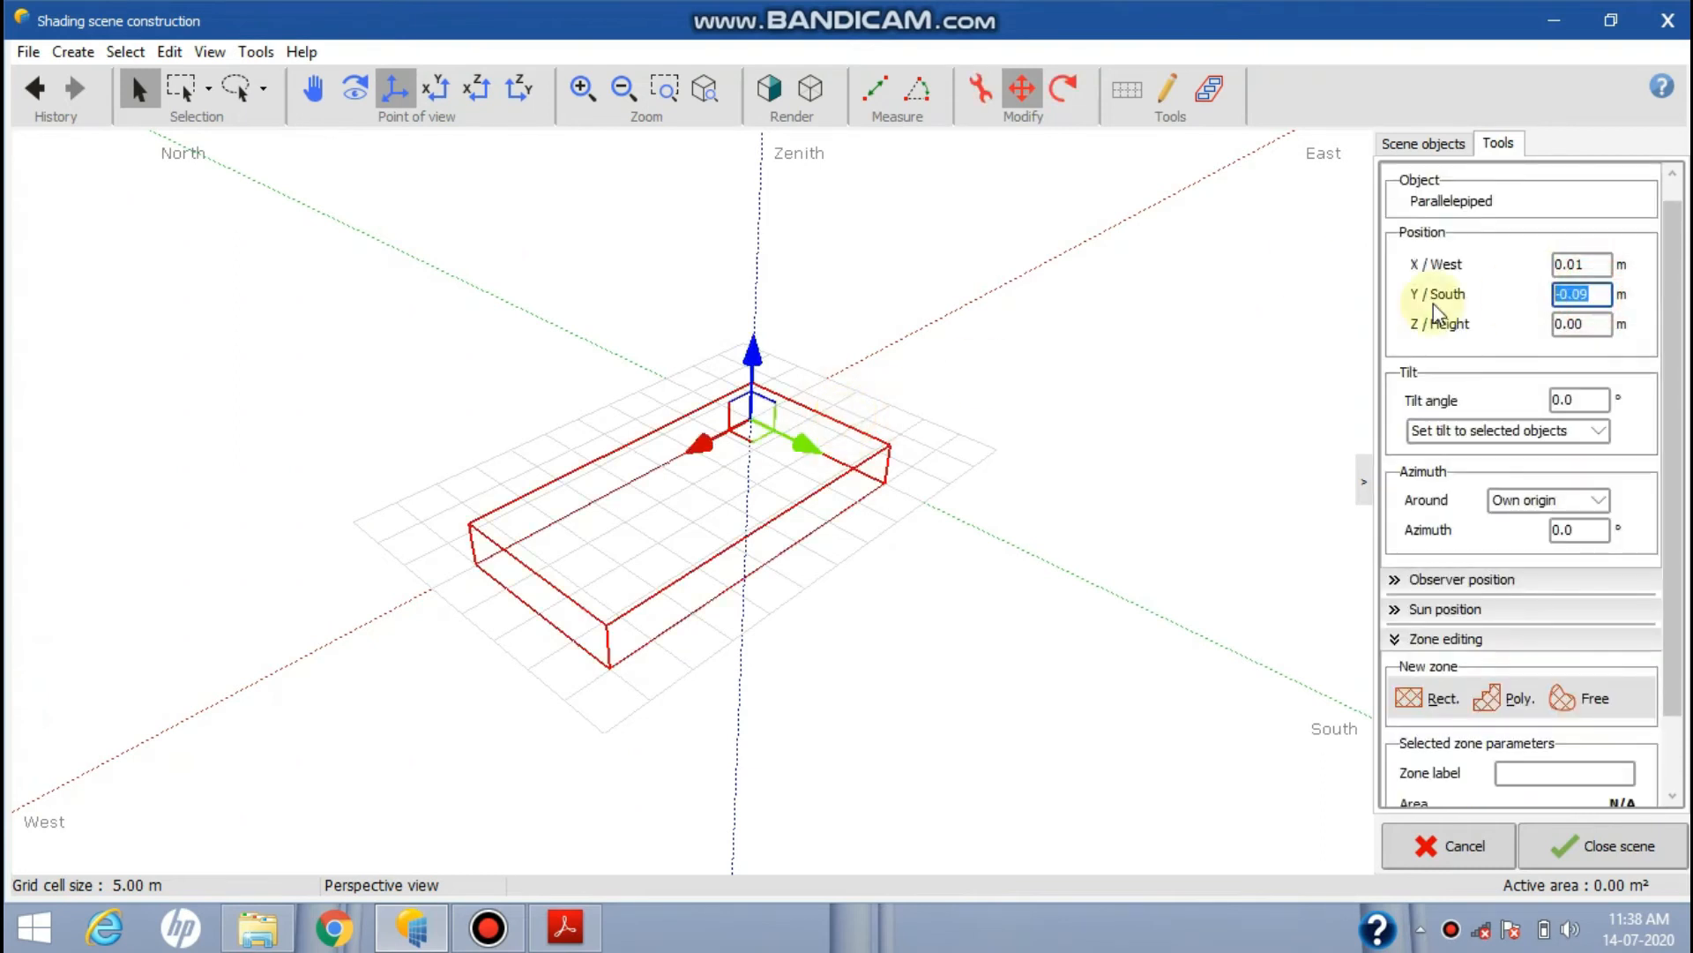
pyautogui.write('0')
pyautogui.moveTo(1588, 264); pyautogui.dragTo(1528, 277)
pyautogui.write('0')
pyautogui.click(1157, 359)
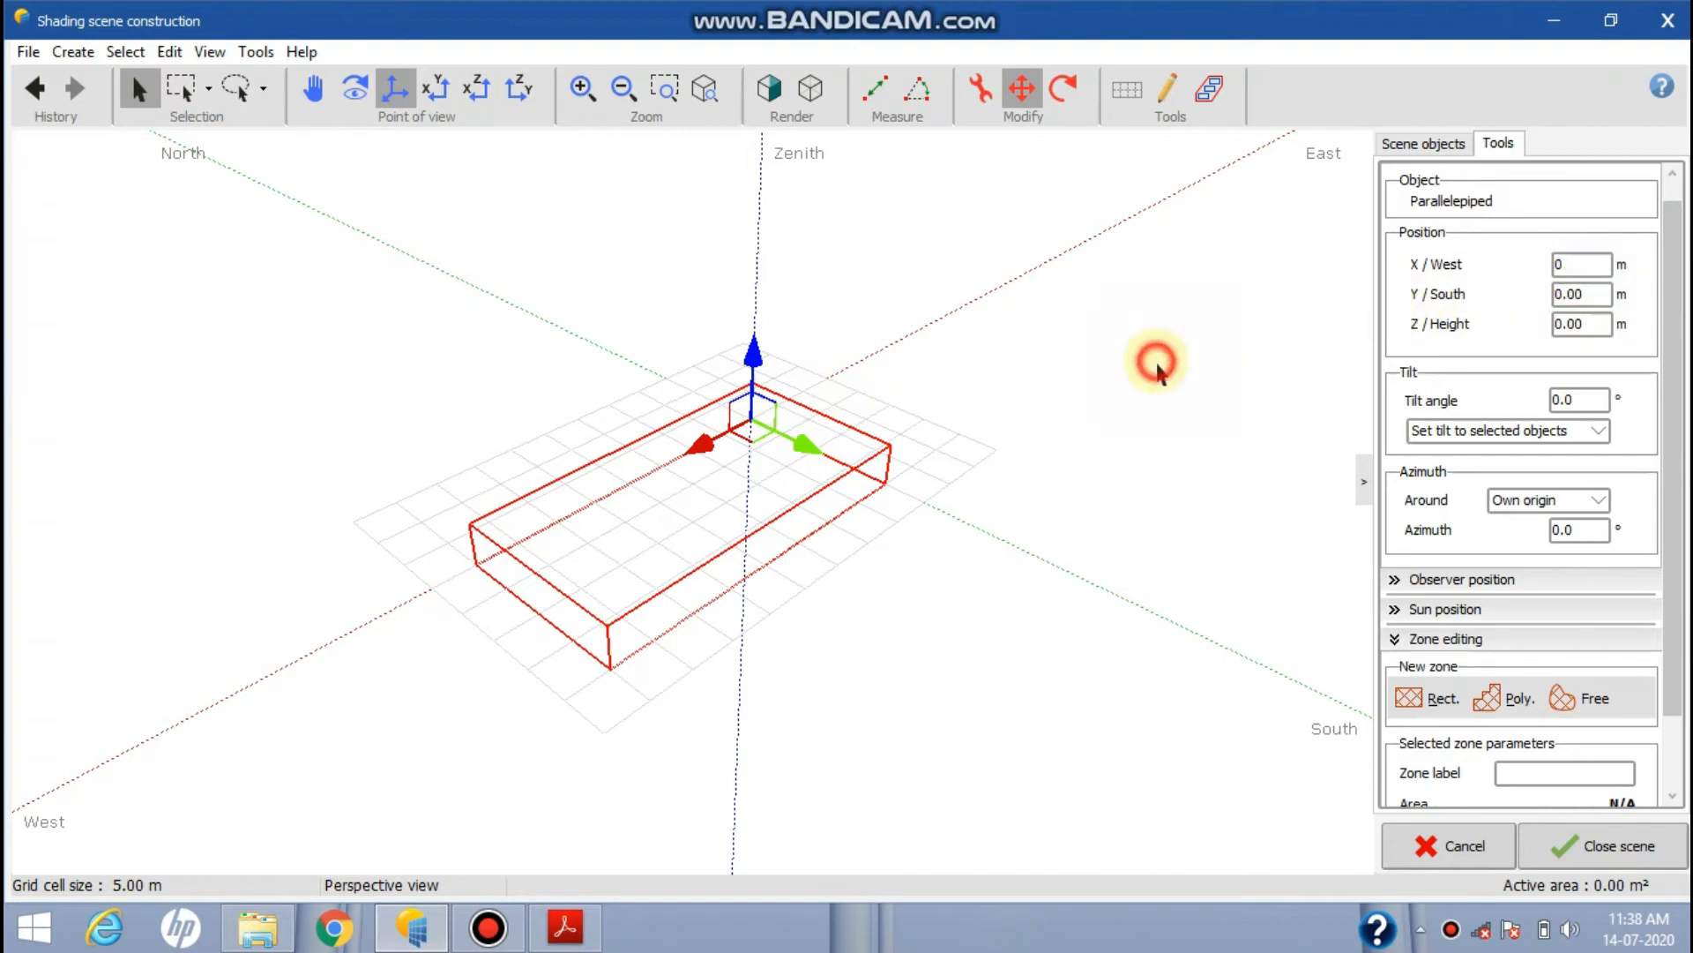
pyautogui.click(515, 92)
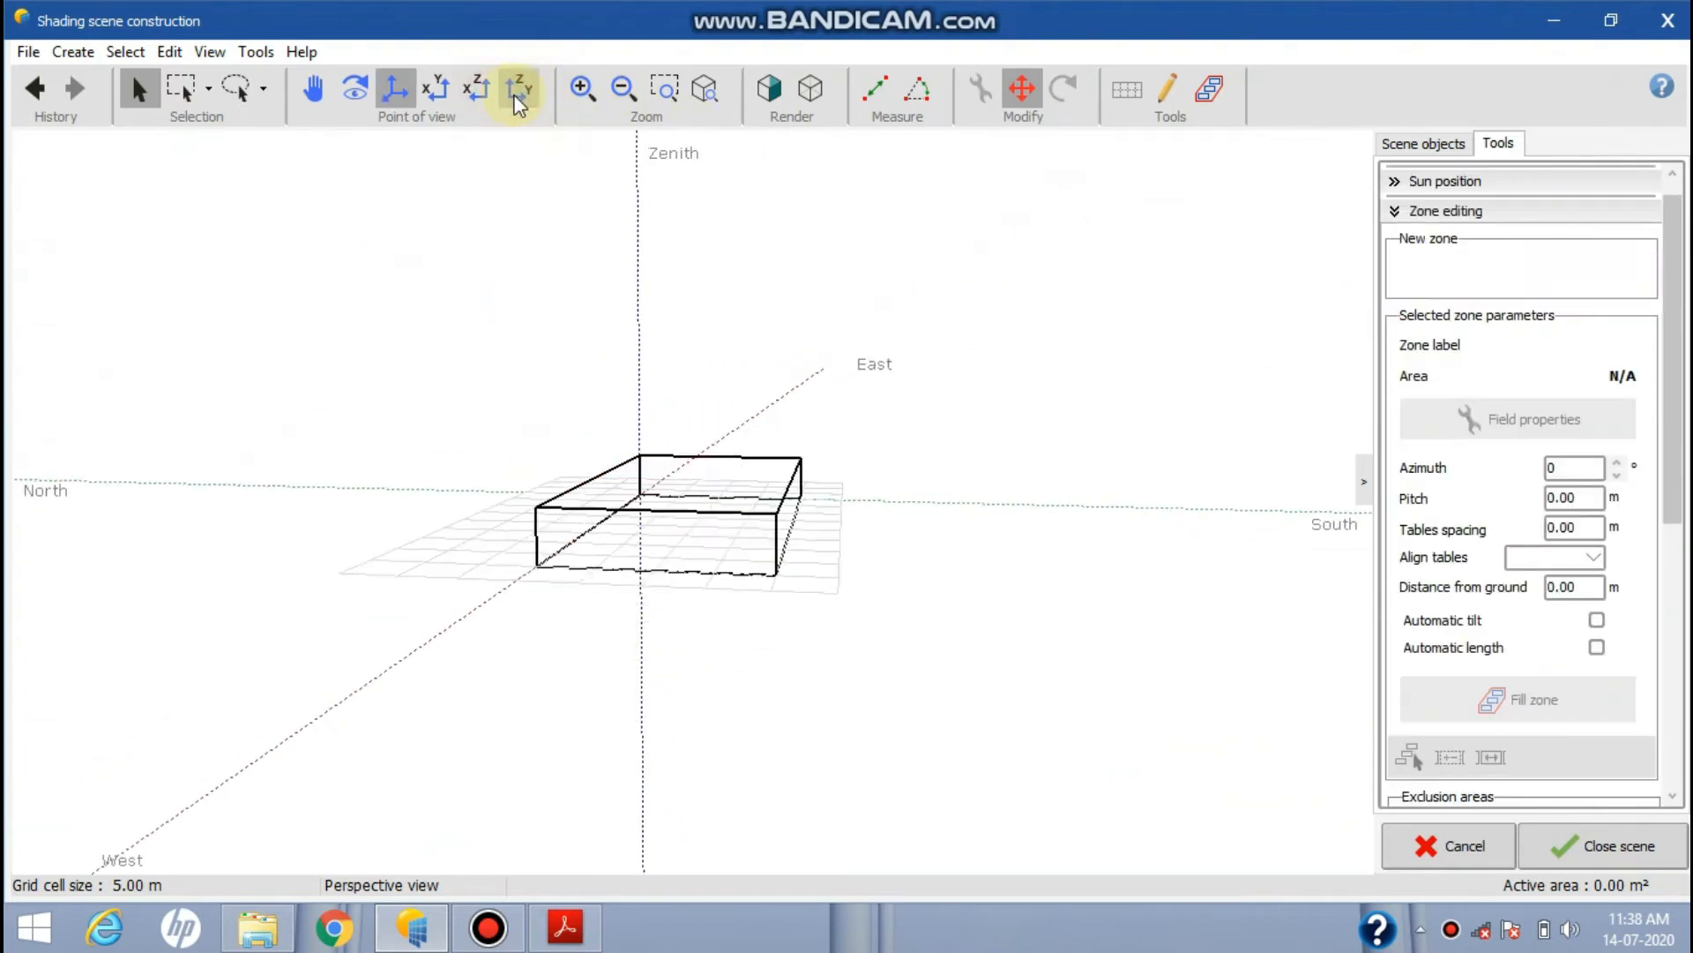
# Set the zone azimuth to 10°
pyautogui.click(473, 91)
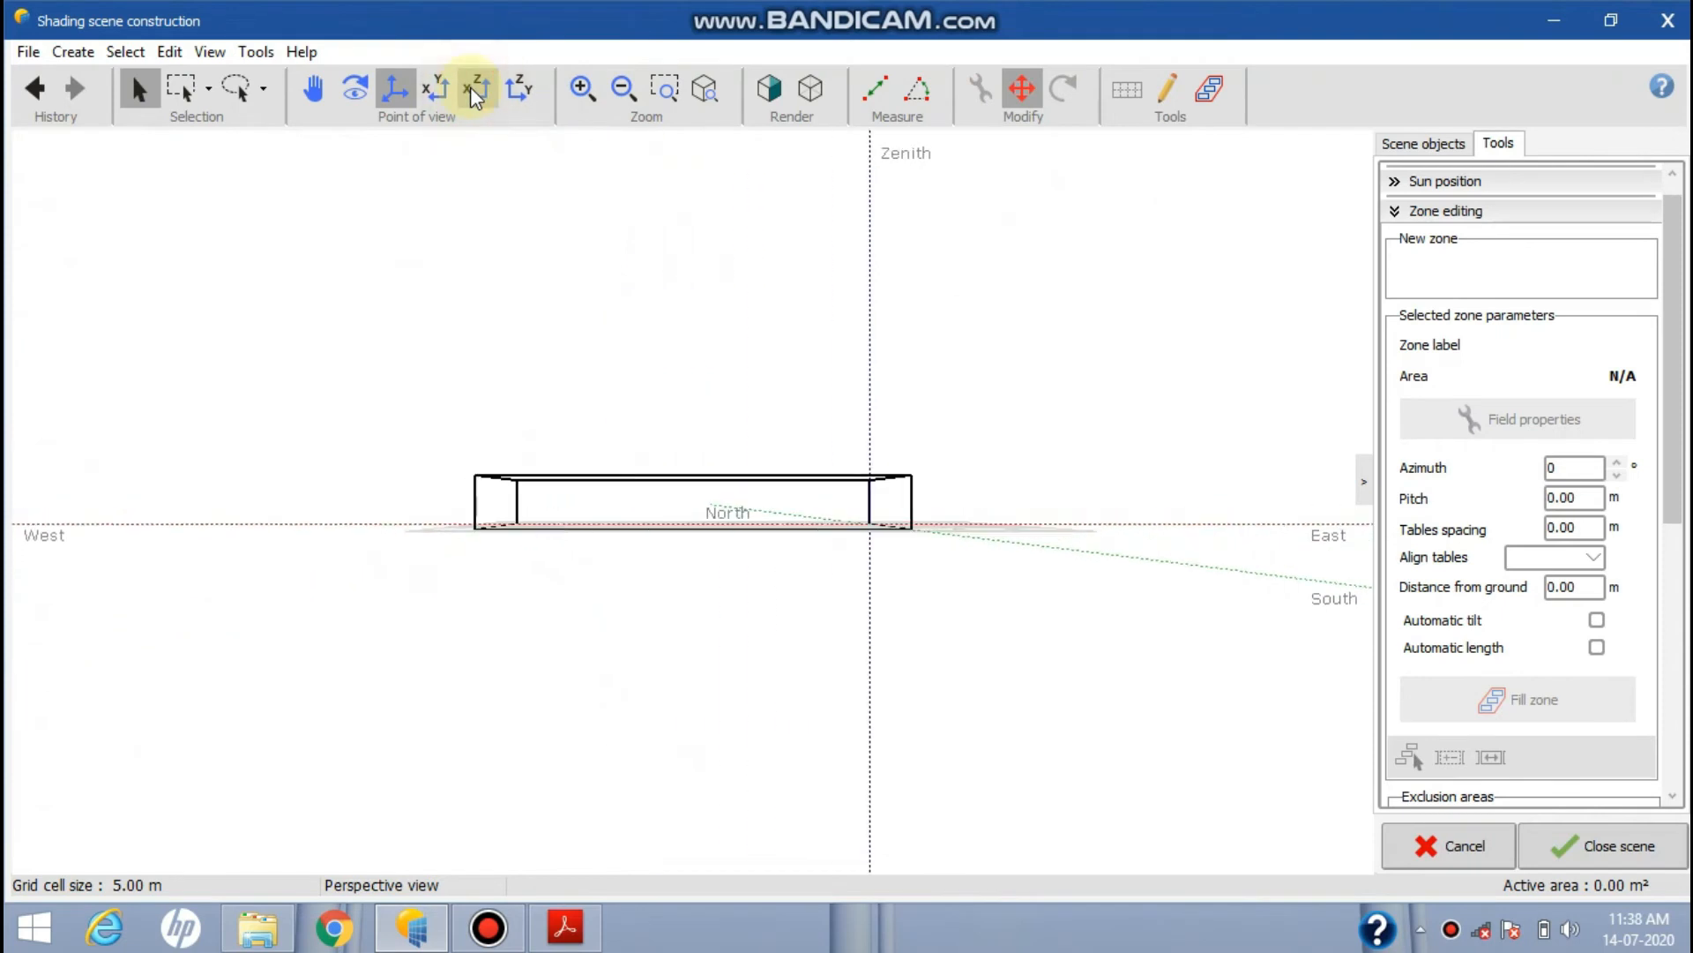
pyautogui.click(438, 92)
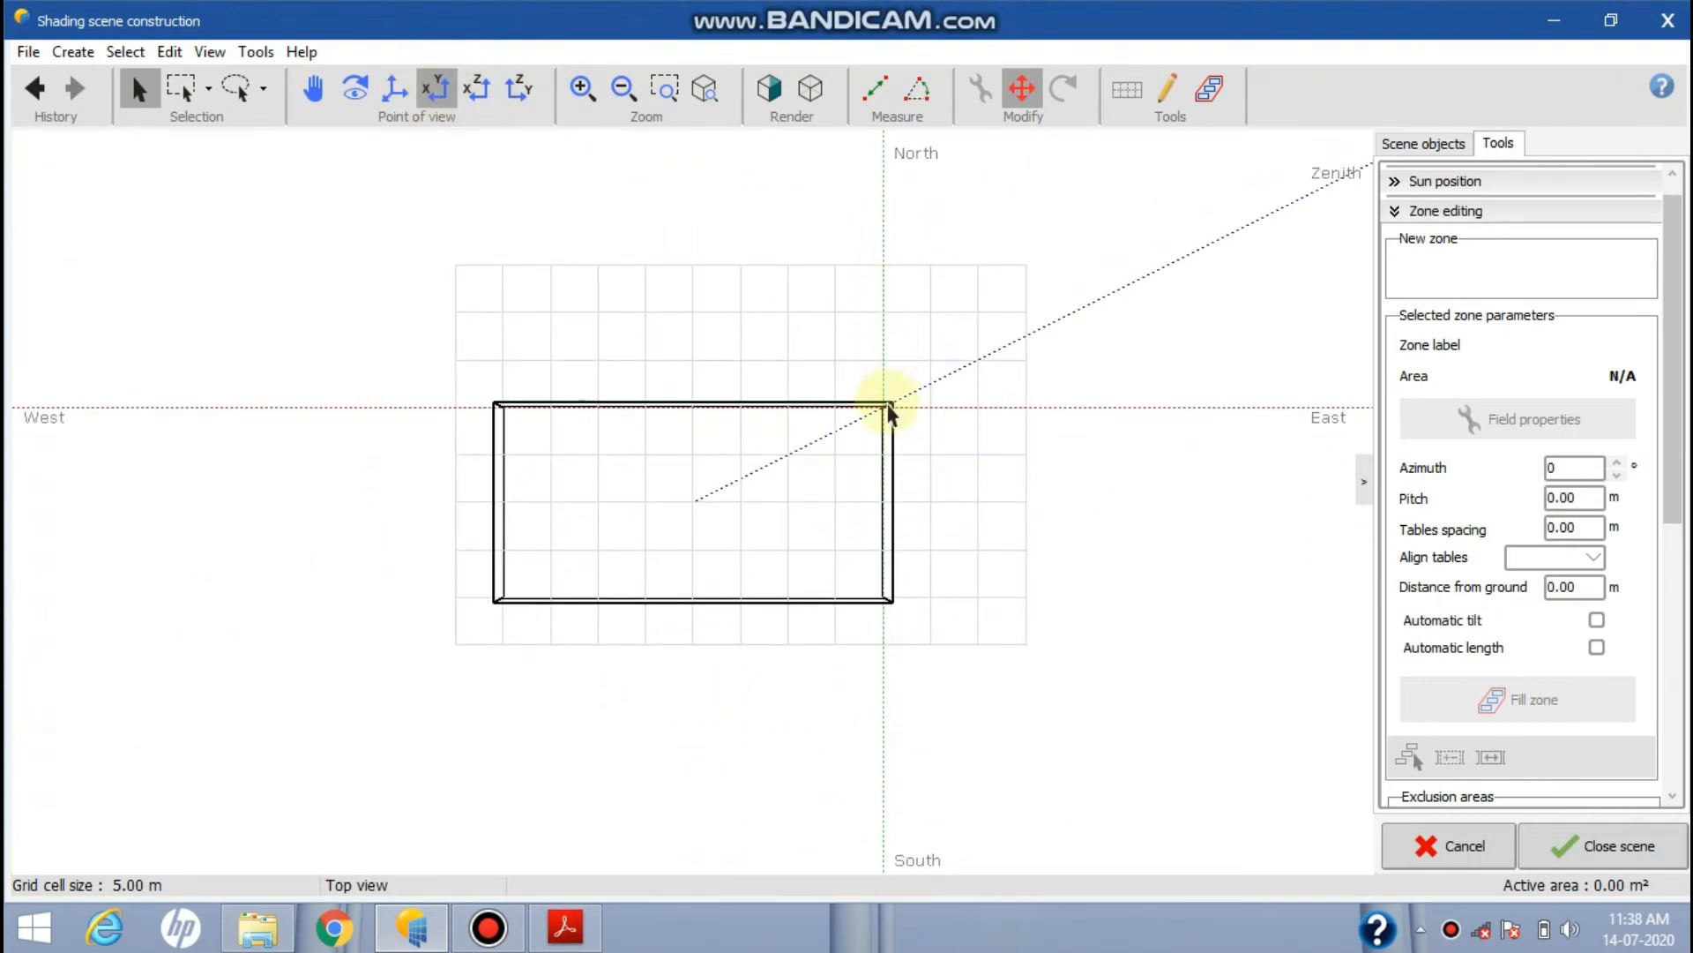
pyautogui.click(395, 91)
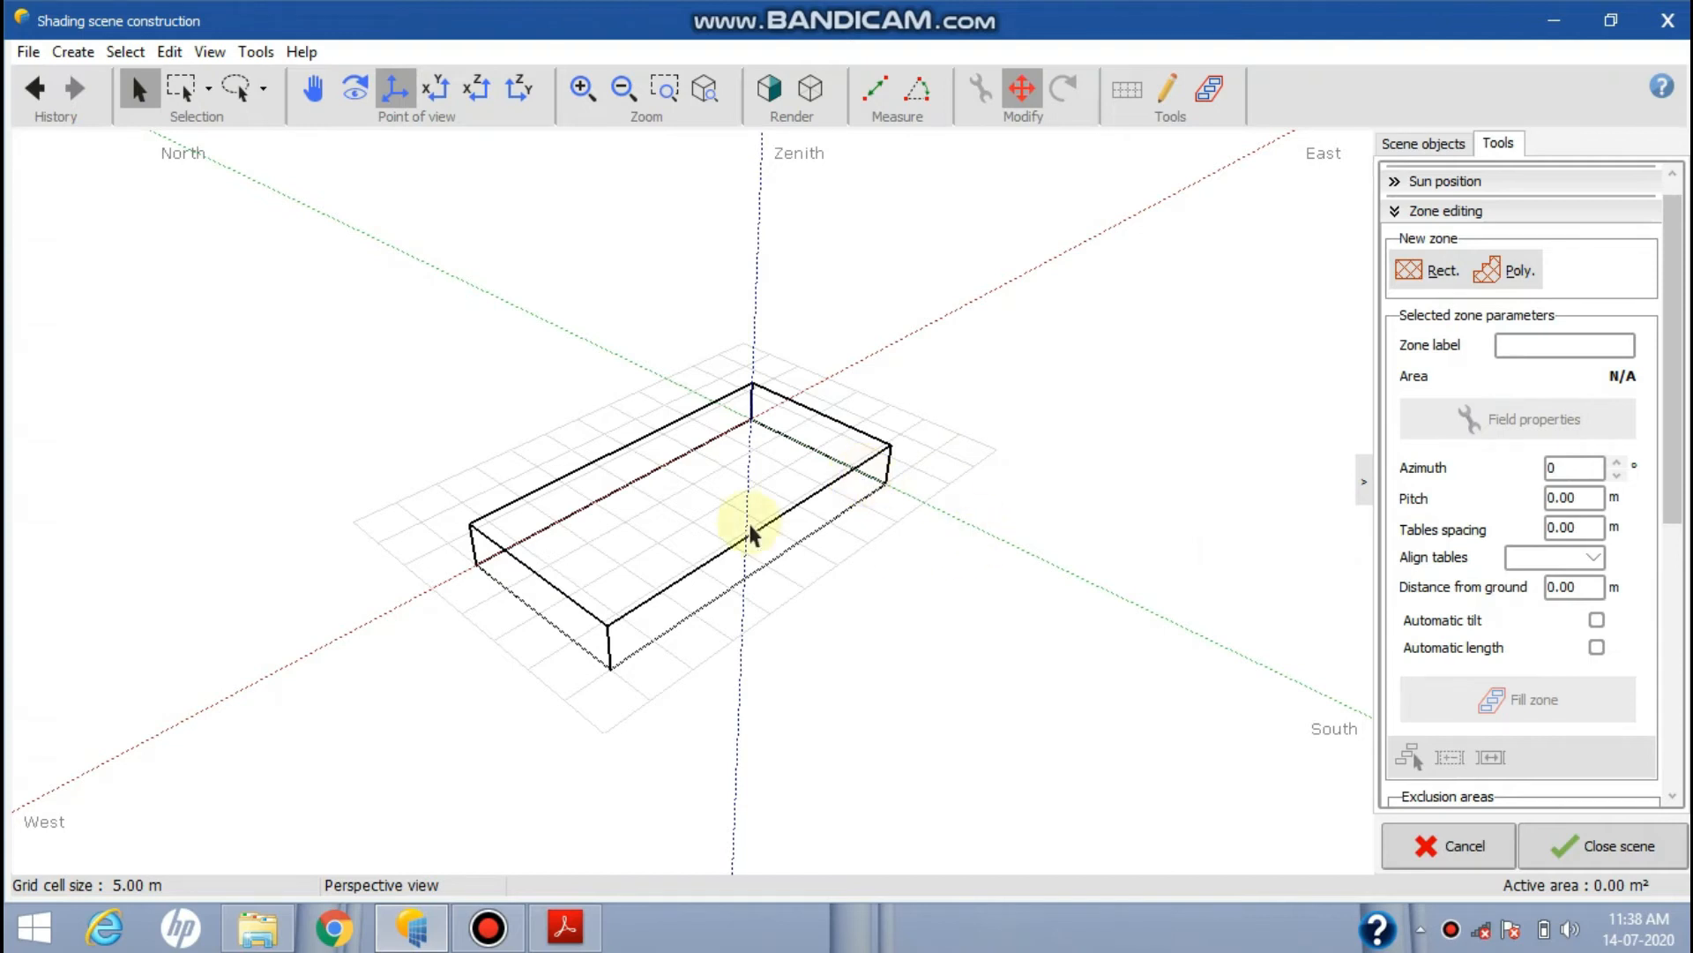
pyautogui.doubleClick(1566, 467)
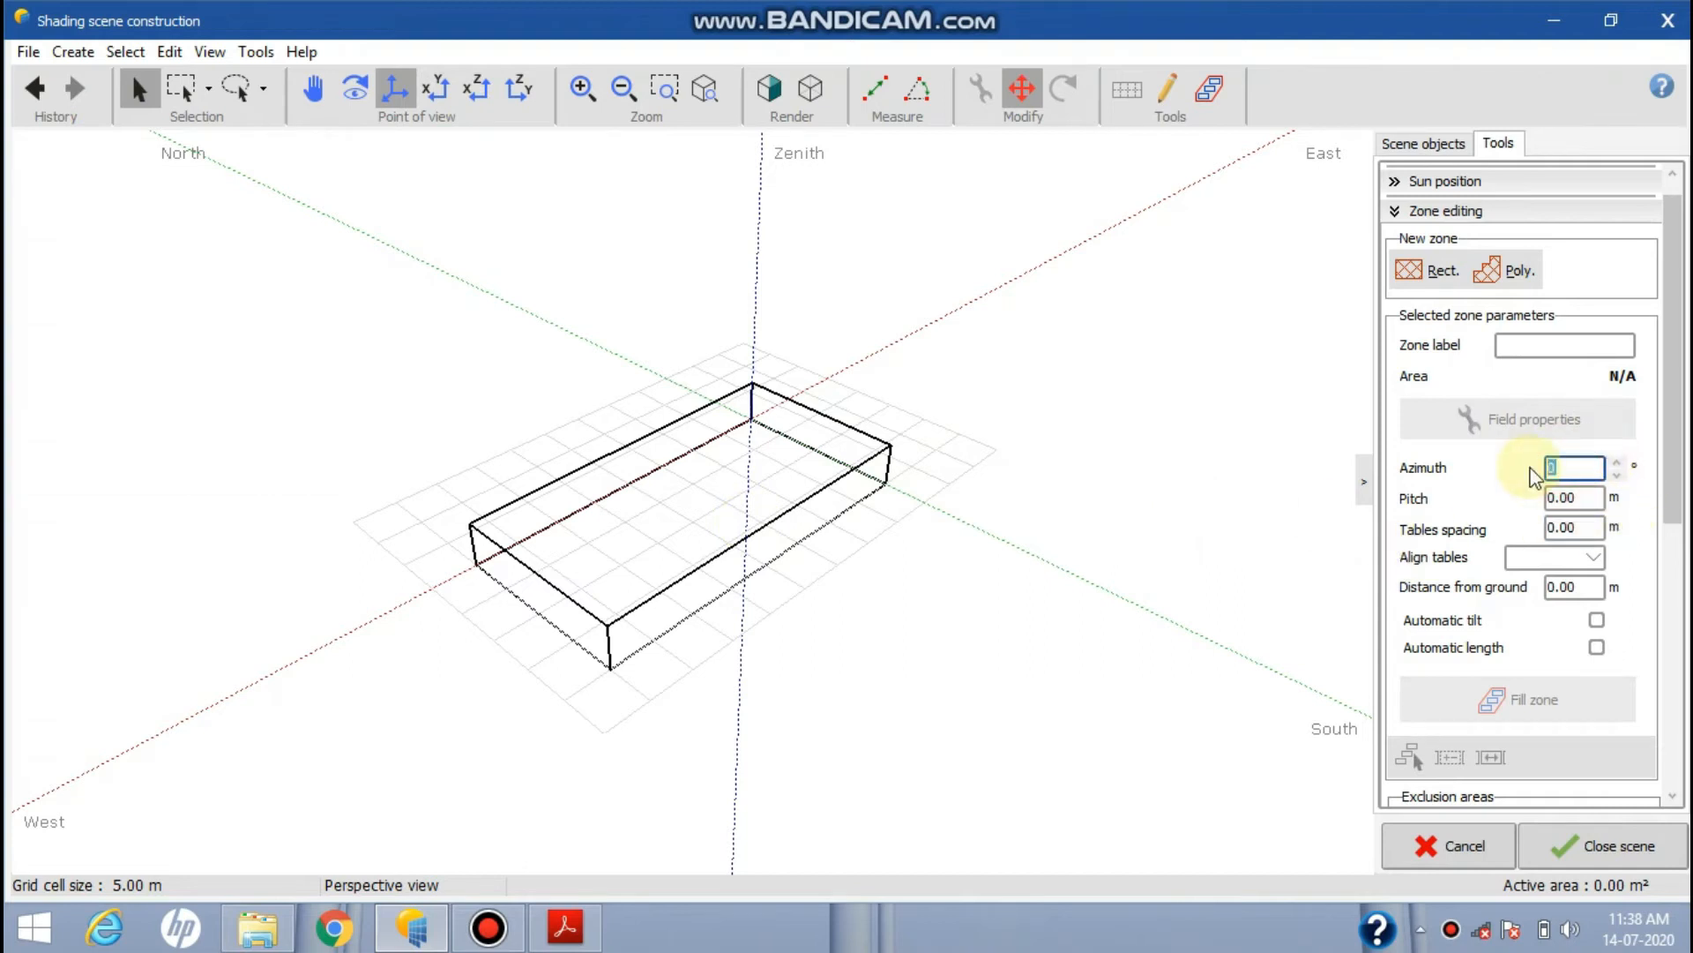
# Set the parallelepiped's tilt angle to 12°
pyautogui.click(869, 443)
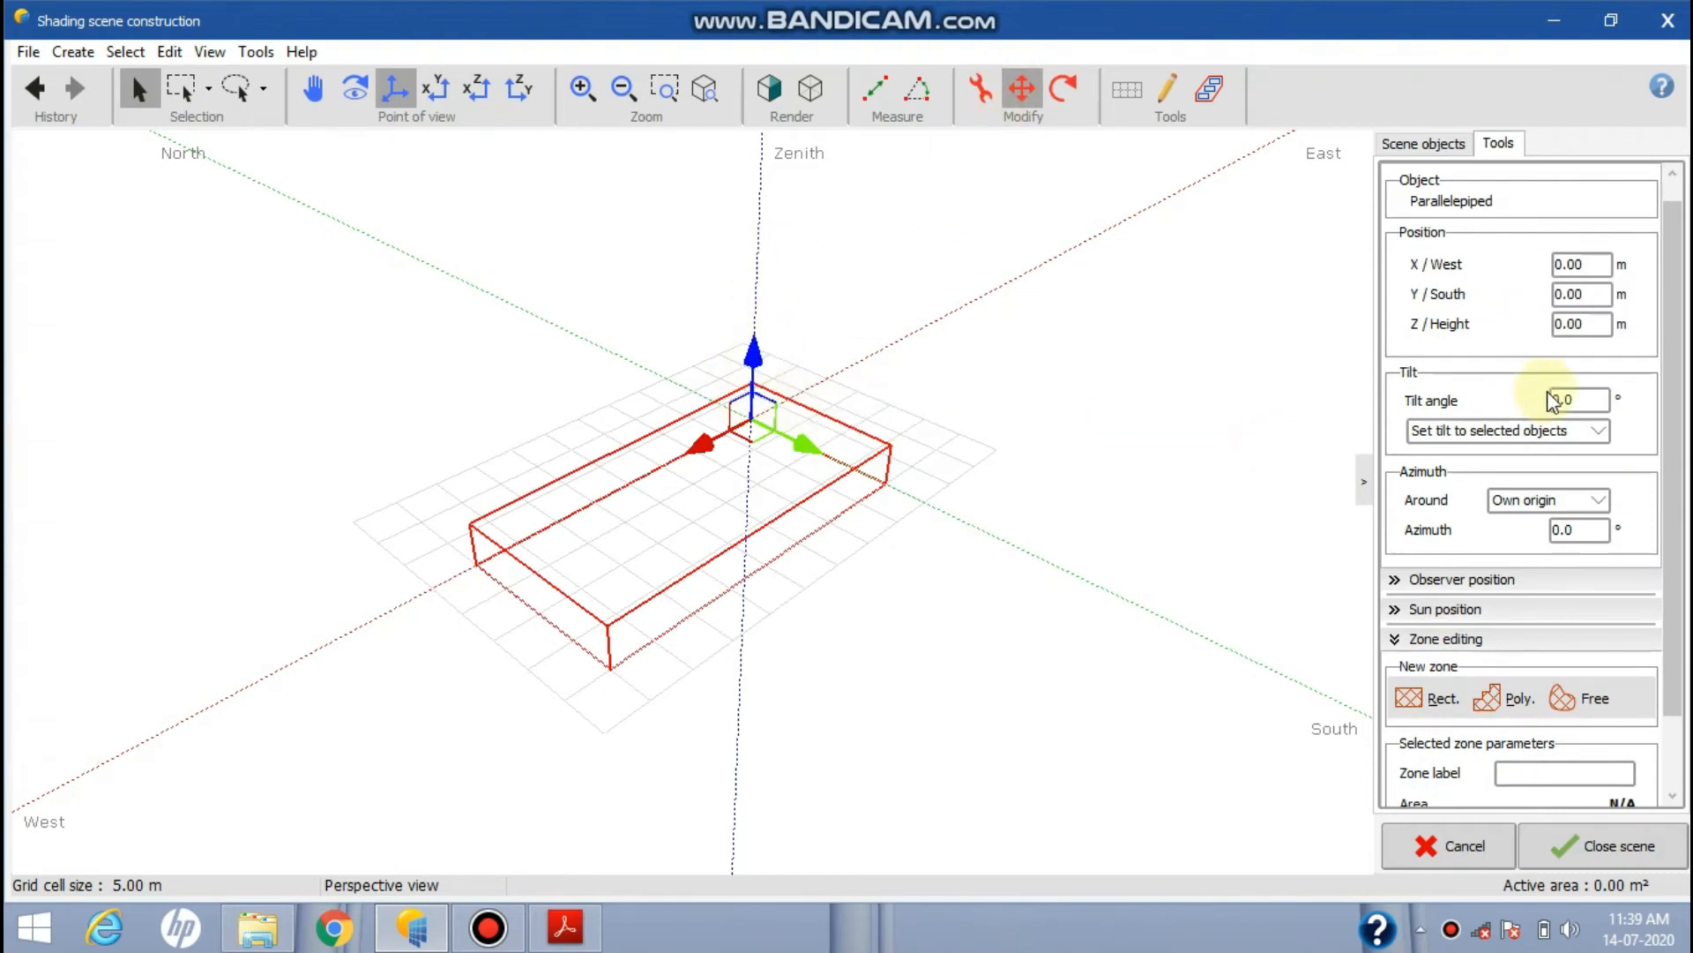
pyautogui.moveTo(1576, 403); pyautogui.dragTo(1504, 414)
pyautogui.write('12')
pyautogui.click(1062, 637)
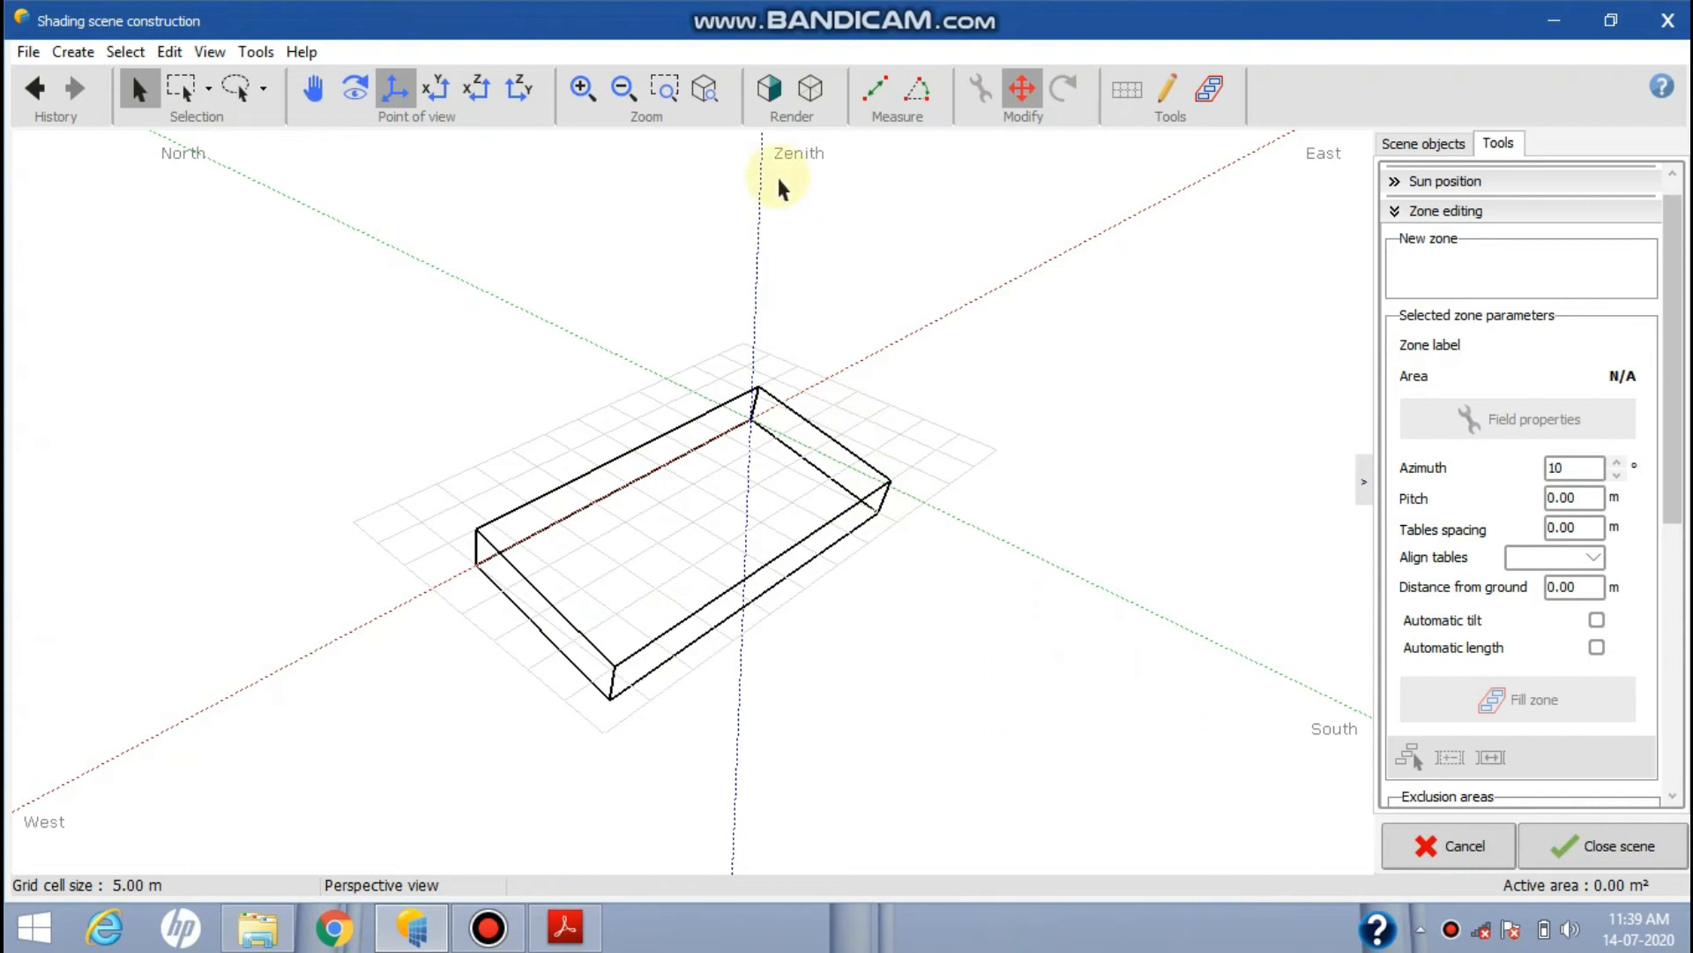
# Examine the tilted parallelepiped in shaded rendering from the side, front, top and perspective views
pyautogui.click(768, 86)
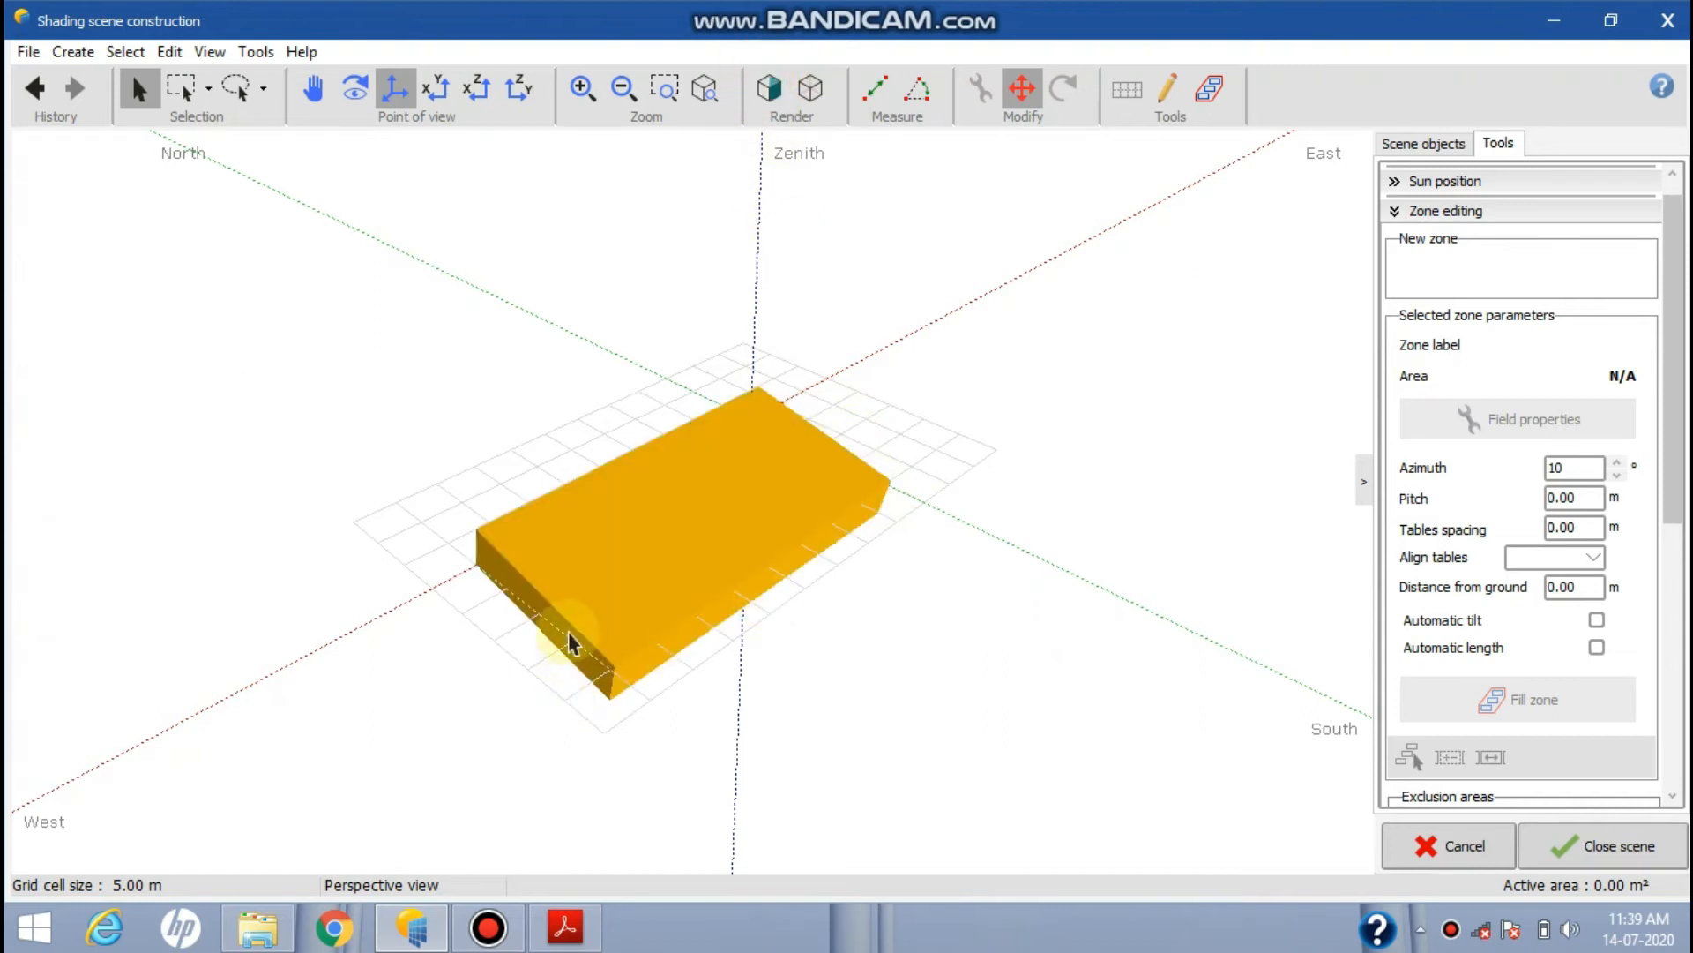
pyautogui.click(518, 91)
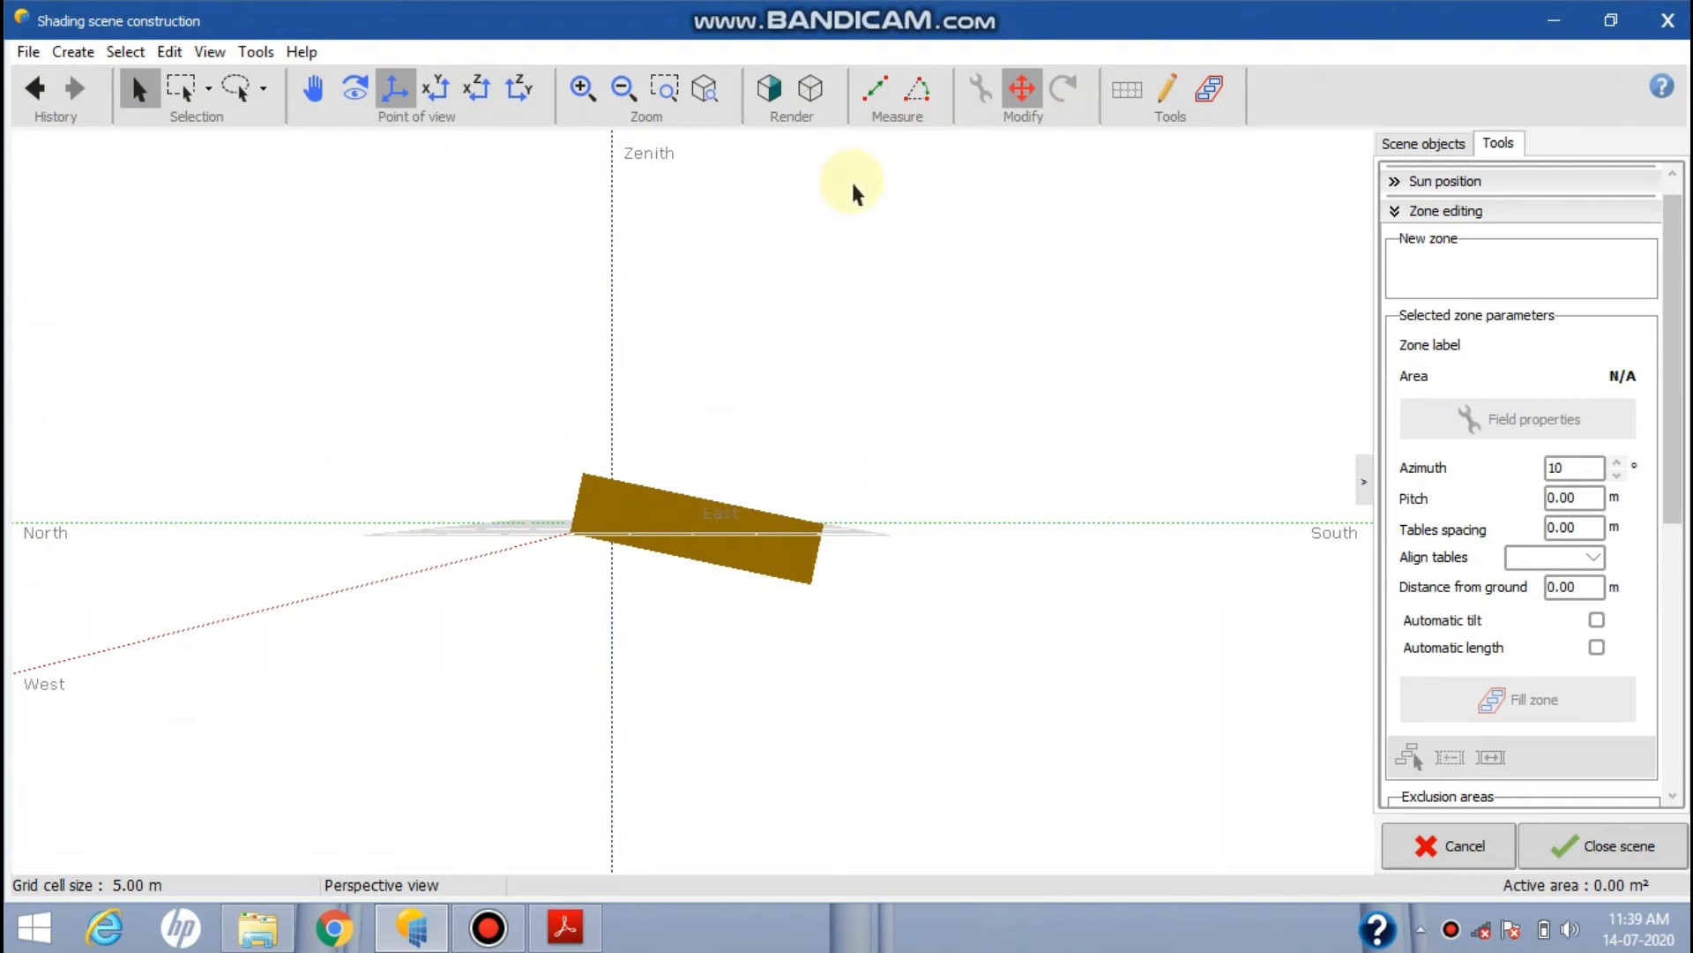
pyautogui.click(477, 104)
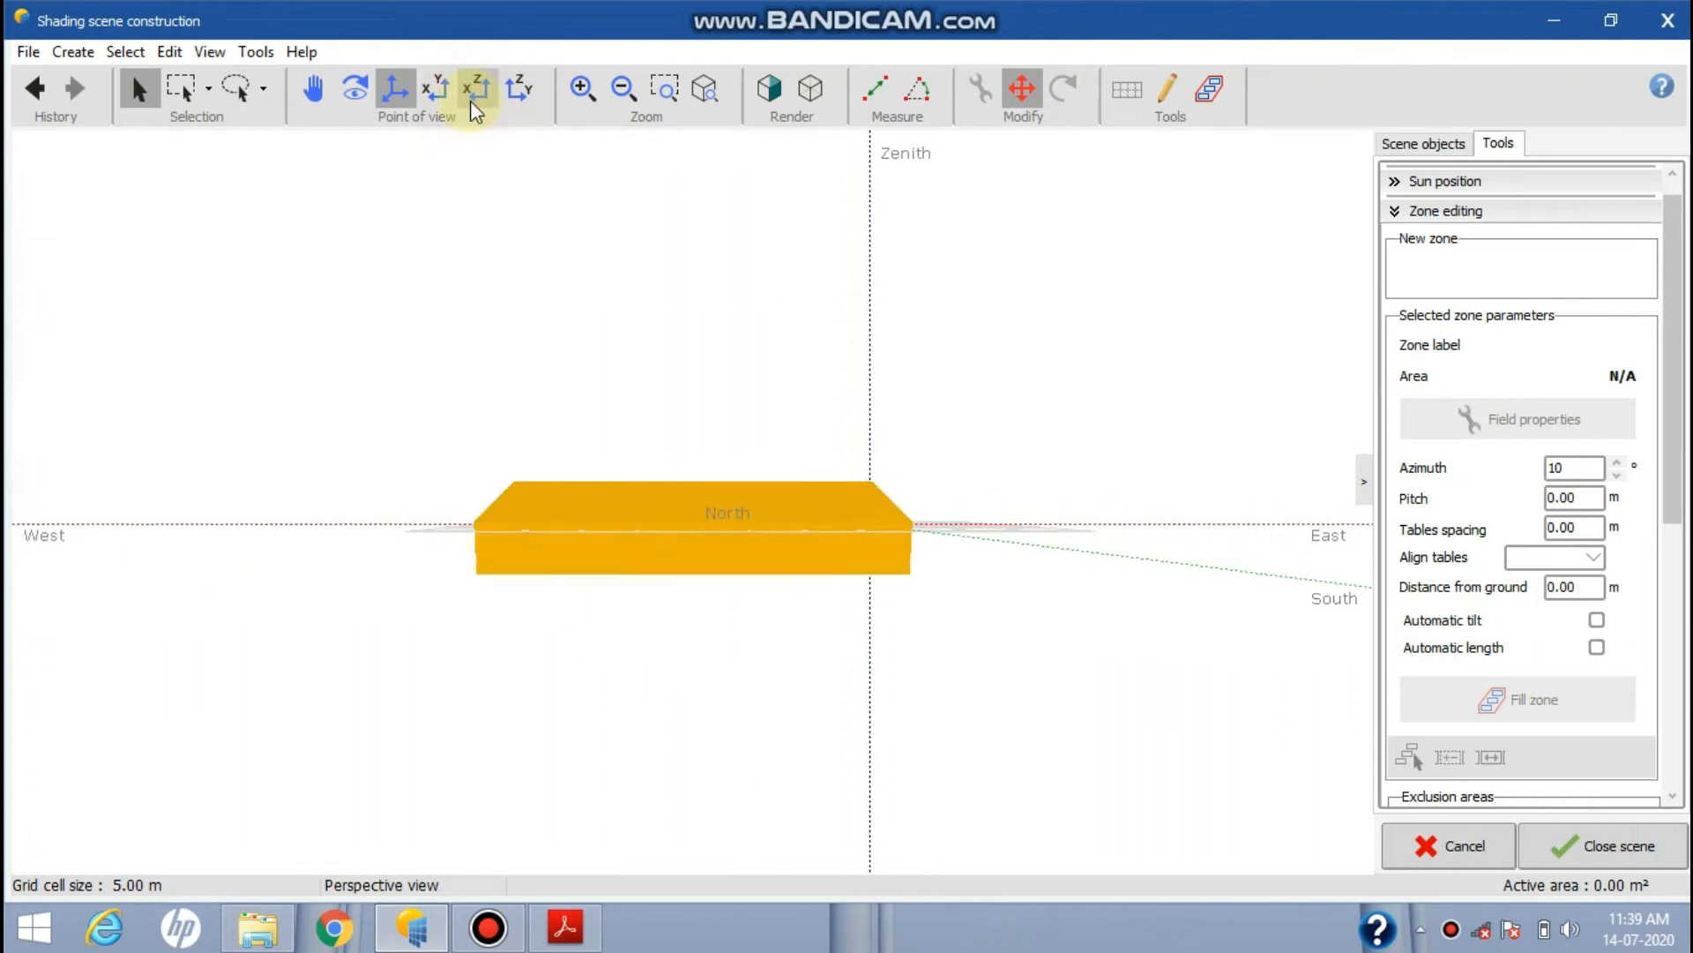
pyautogui.click(437, 92)
pyautogui.click(394, 90)
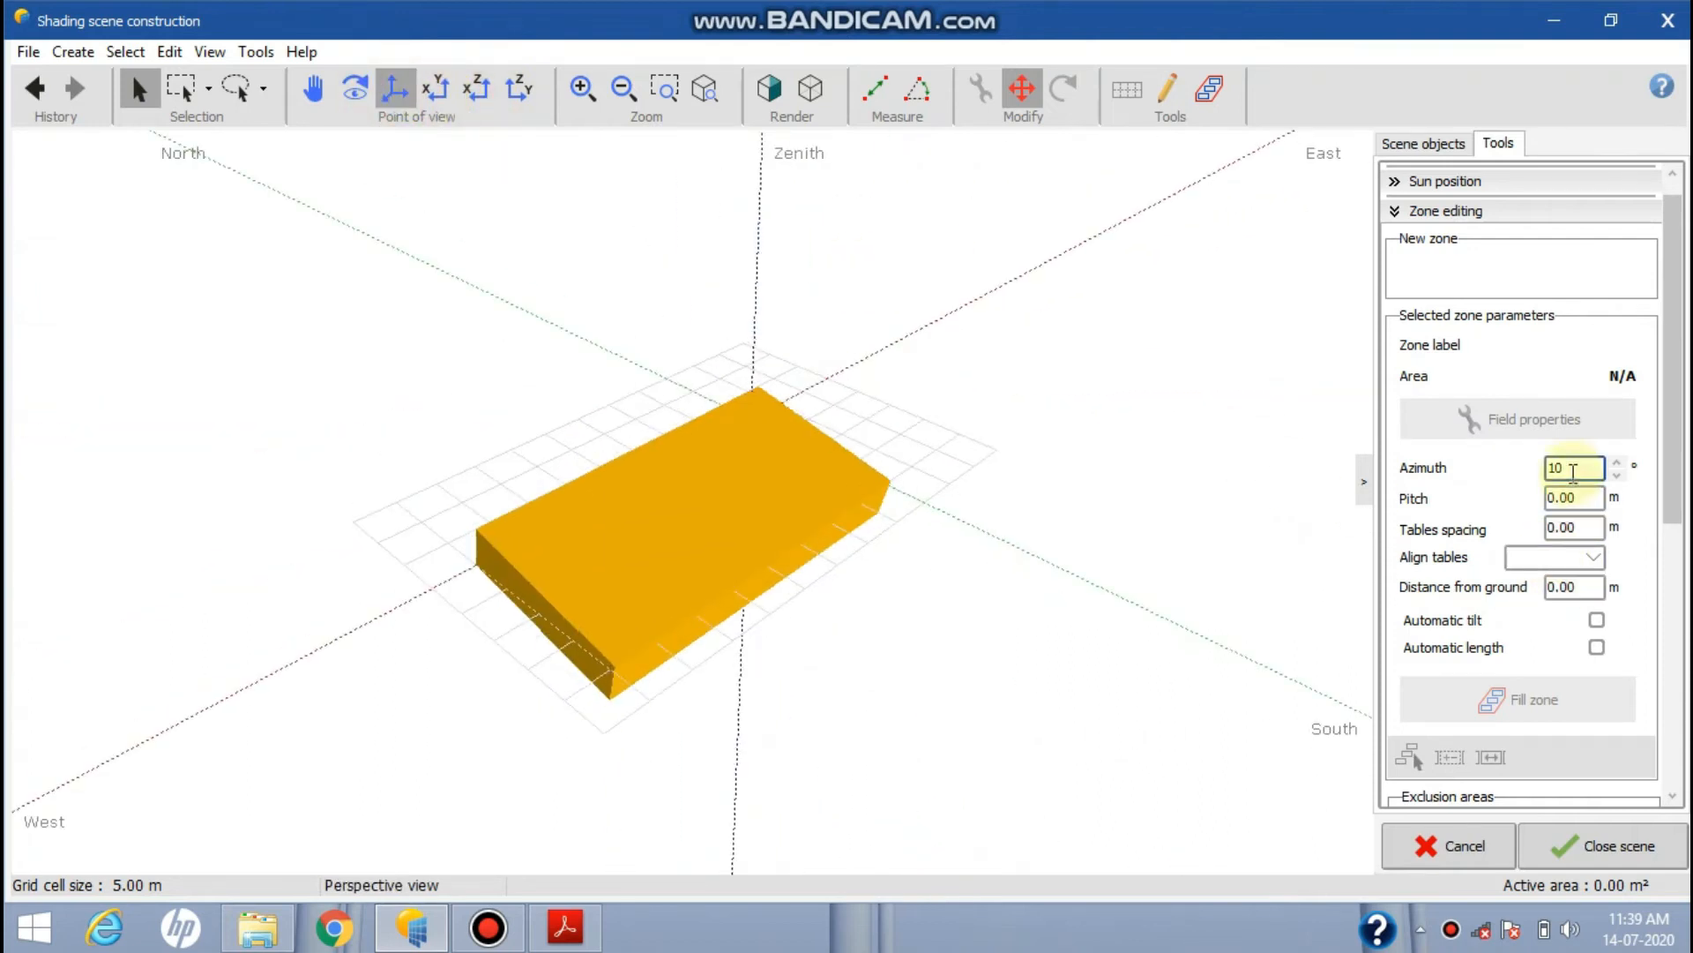
# Set the parallelepiped's azimuth to 5° around its own origin and inspect the shaded result from the side and above
pyautogui.moveTo(1582, 528); pyautogui.dragTo(1511, 533)
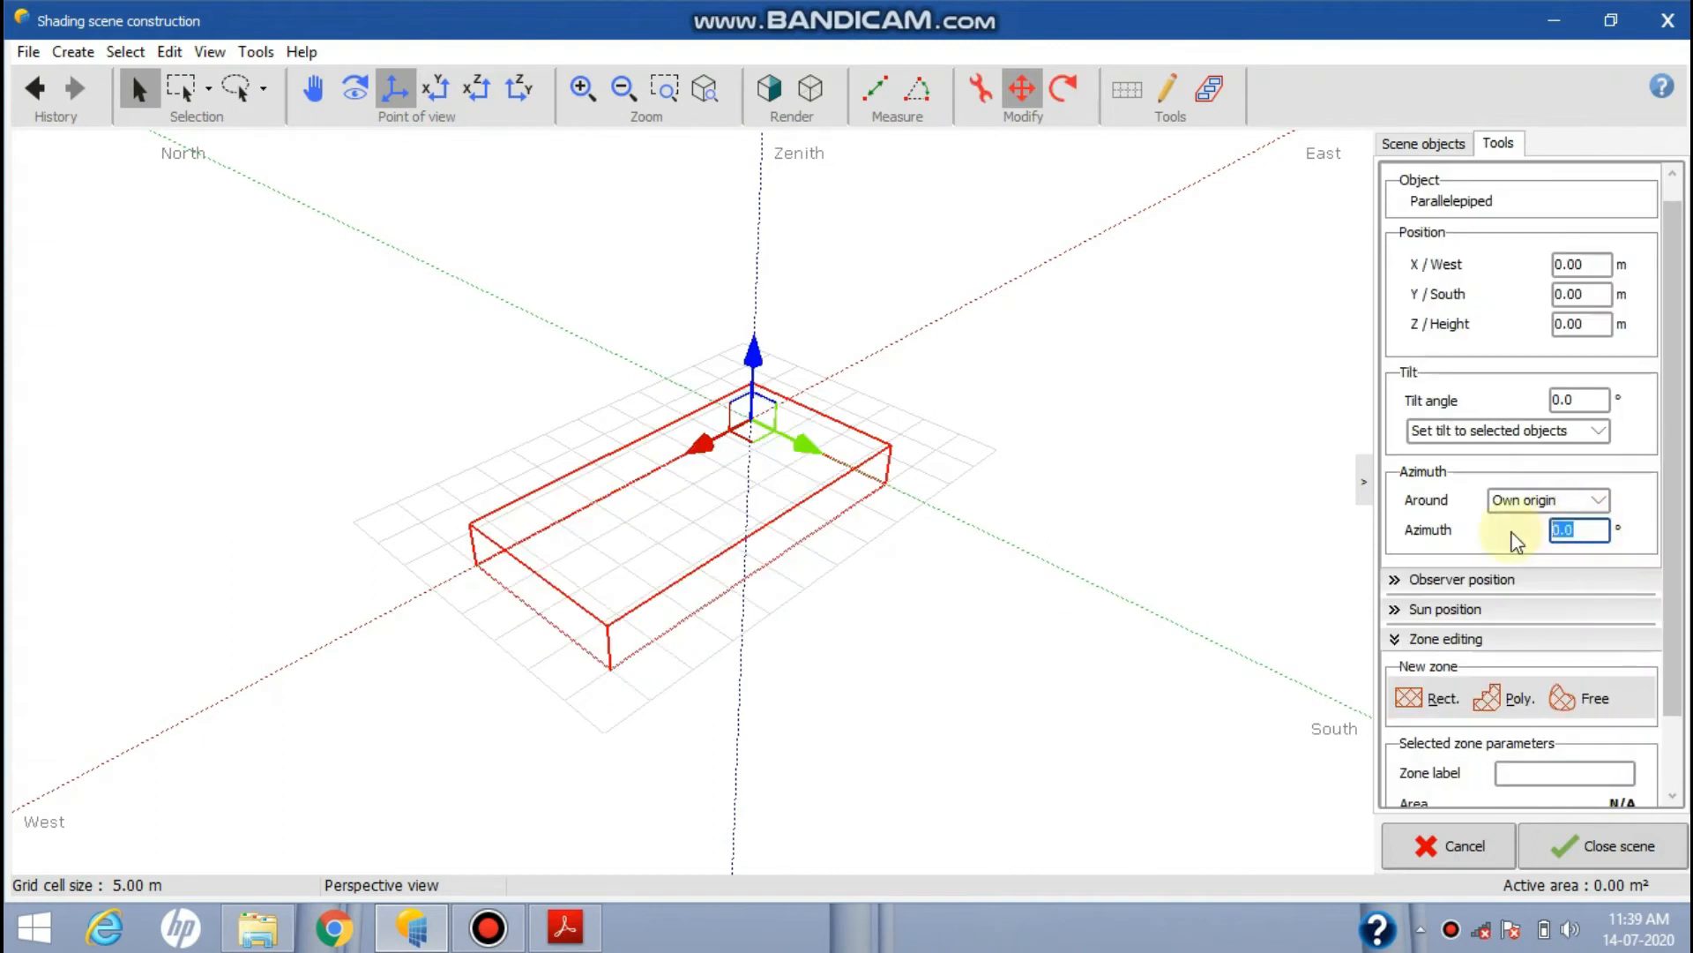
pyautogui.write('5')
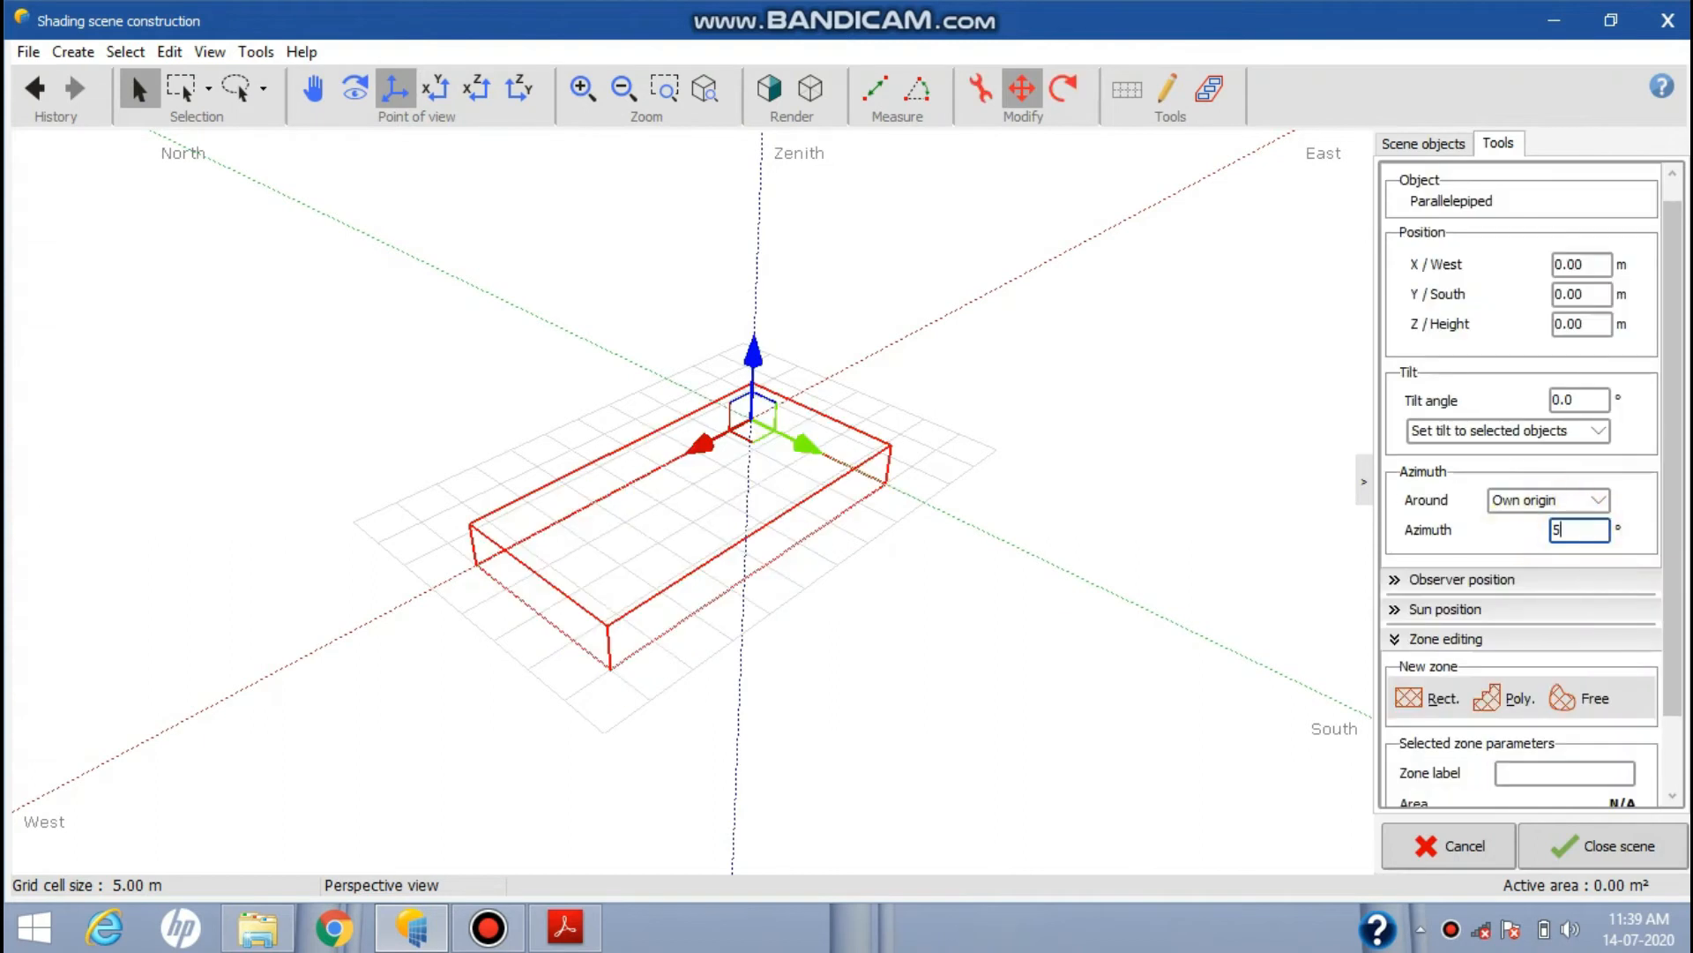
pyautogui.click(1051, 673)
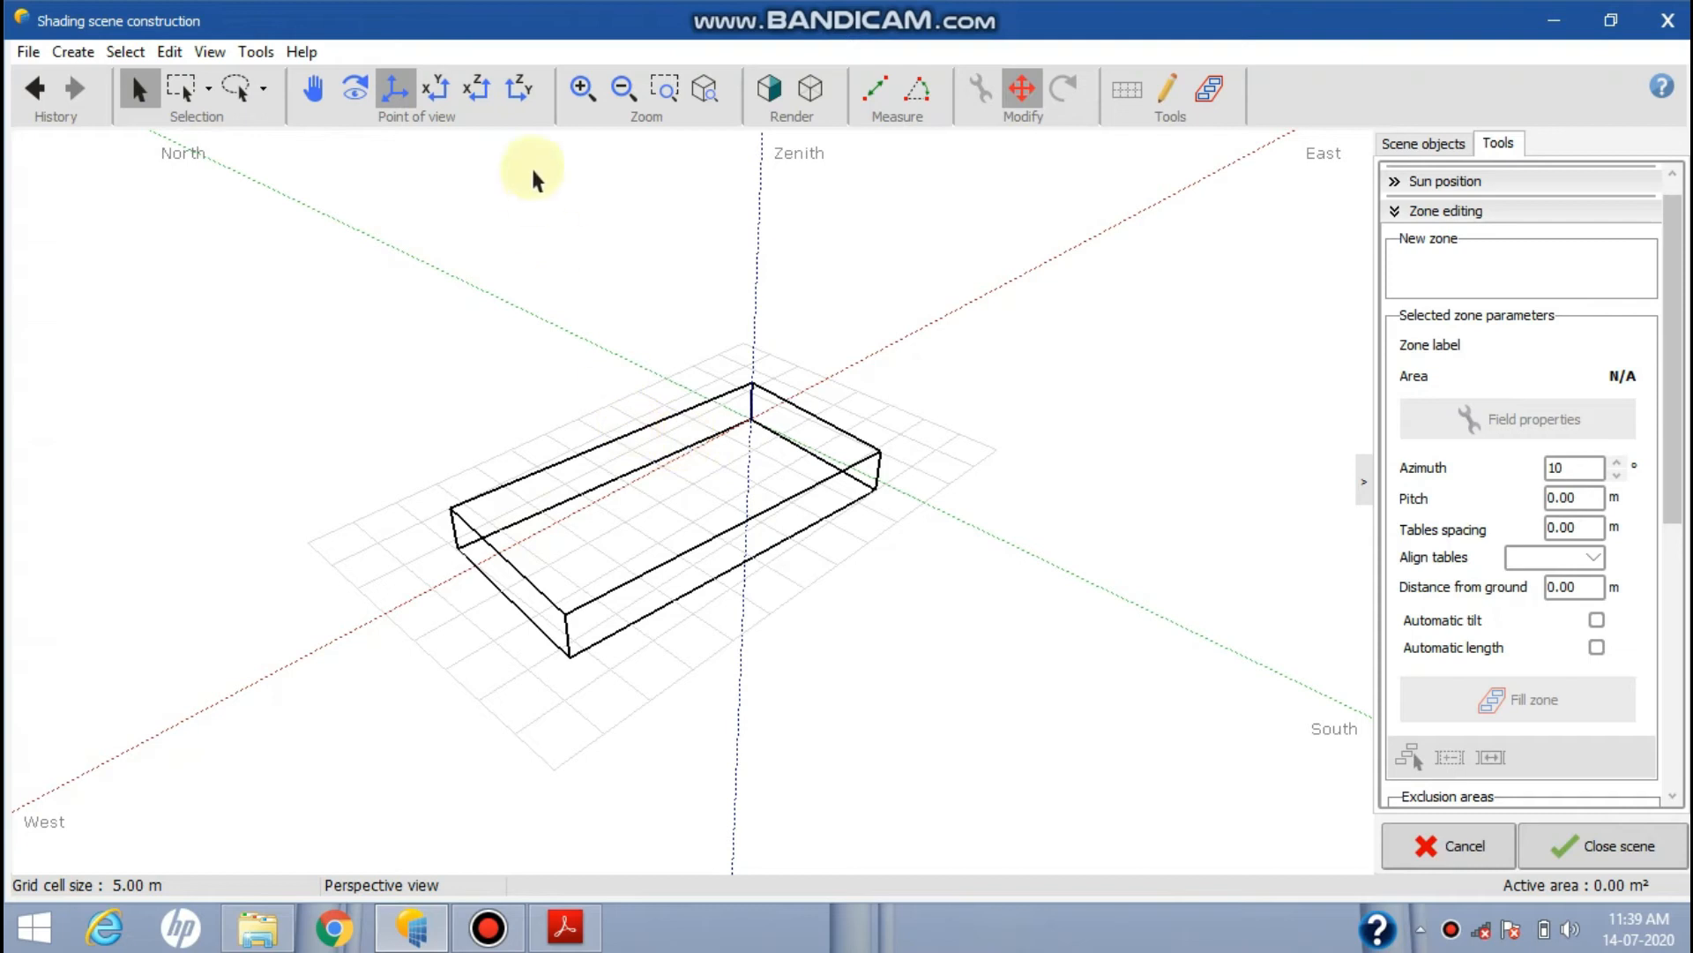
pyautogui.click(769, 94)
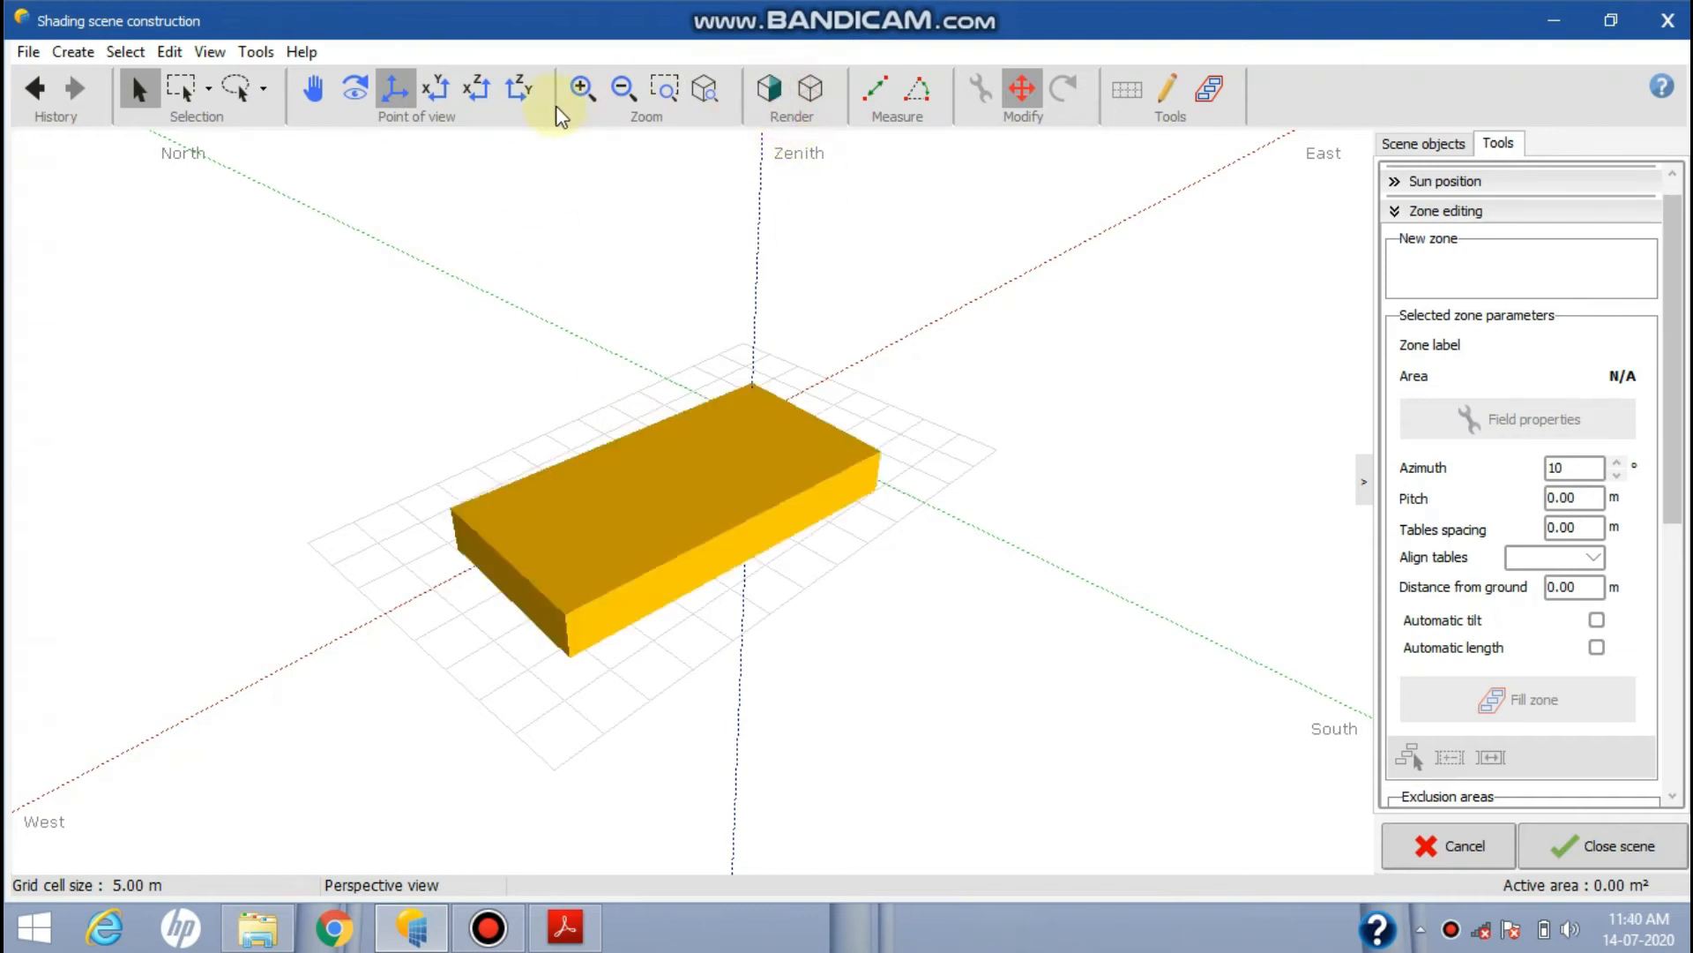
pyautogui.click(529, 103)
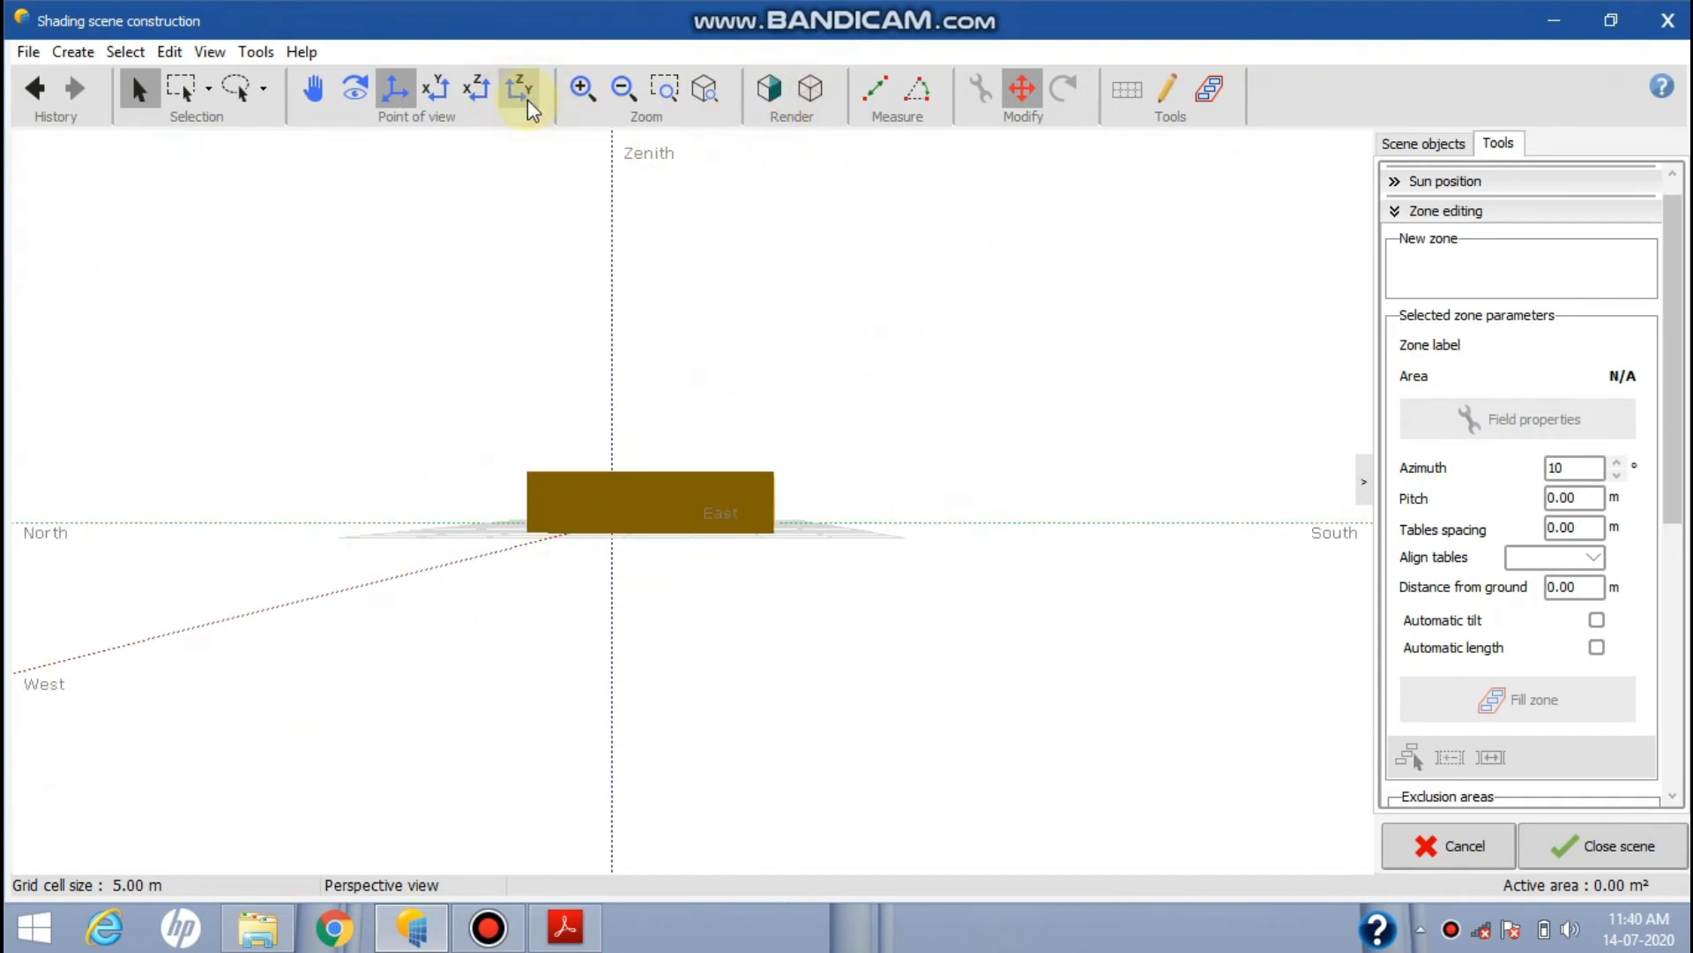
pyautogui.click(436, 89)
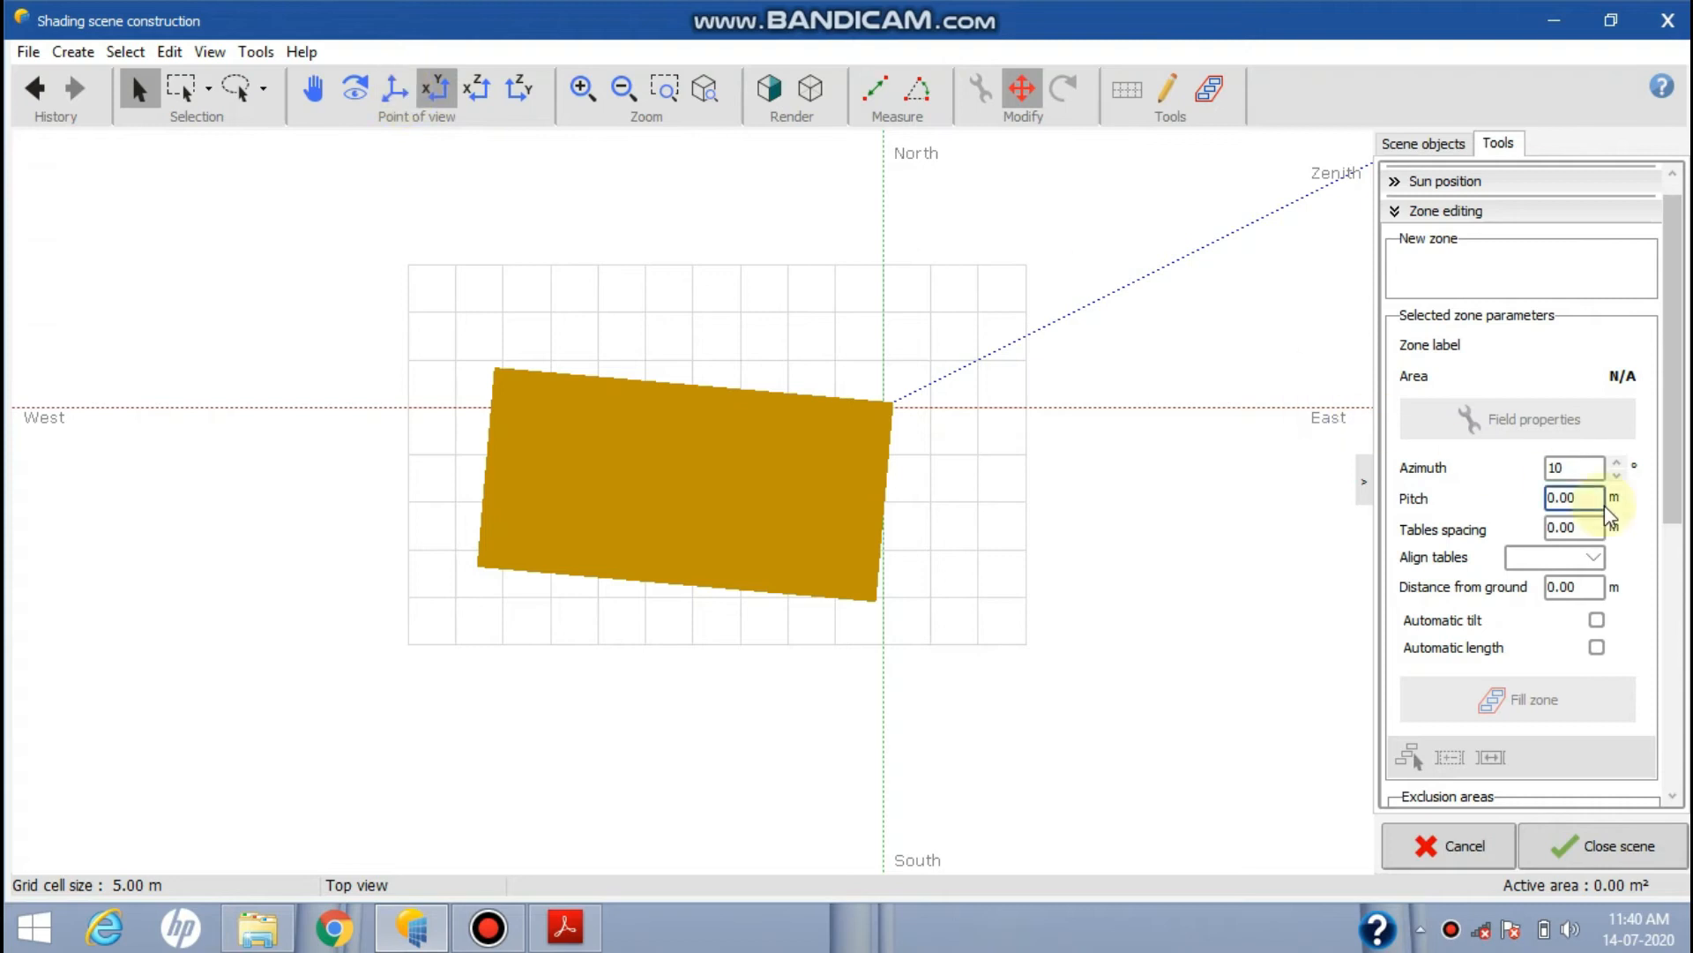
# Set the parallelepiped's azimuth to -5°
pyautogui.click(879, 413)
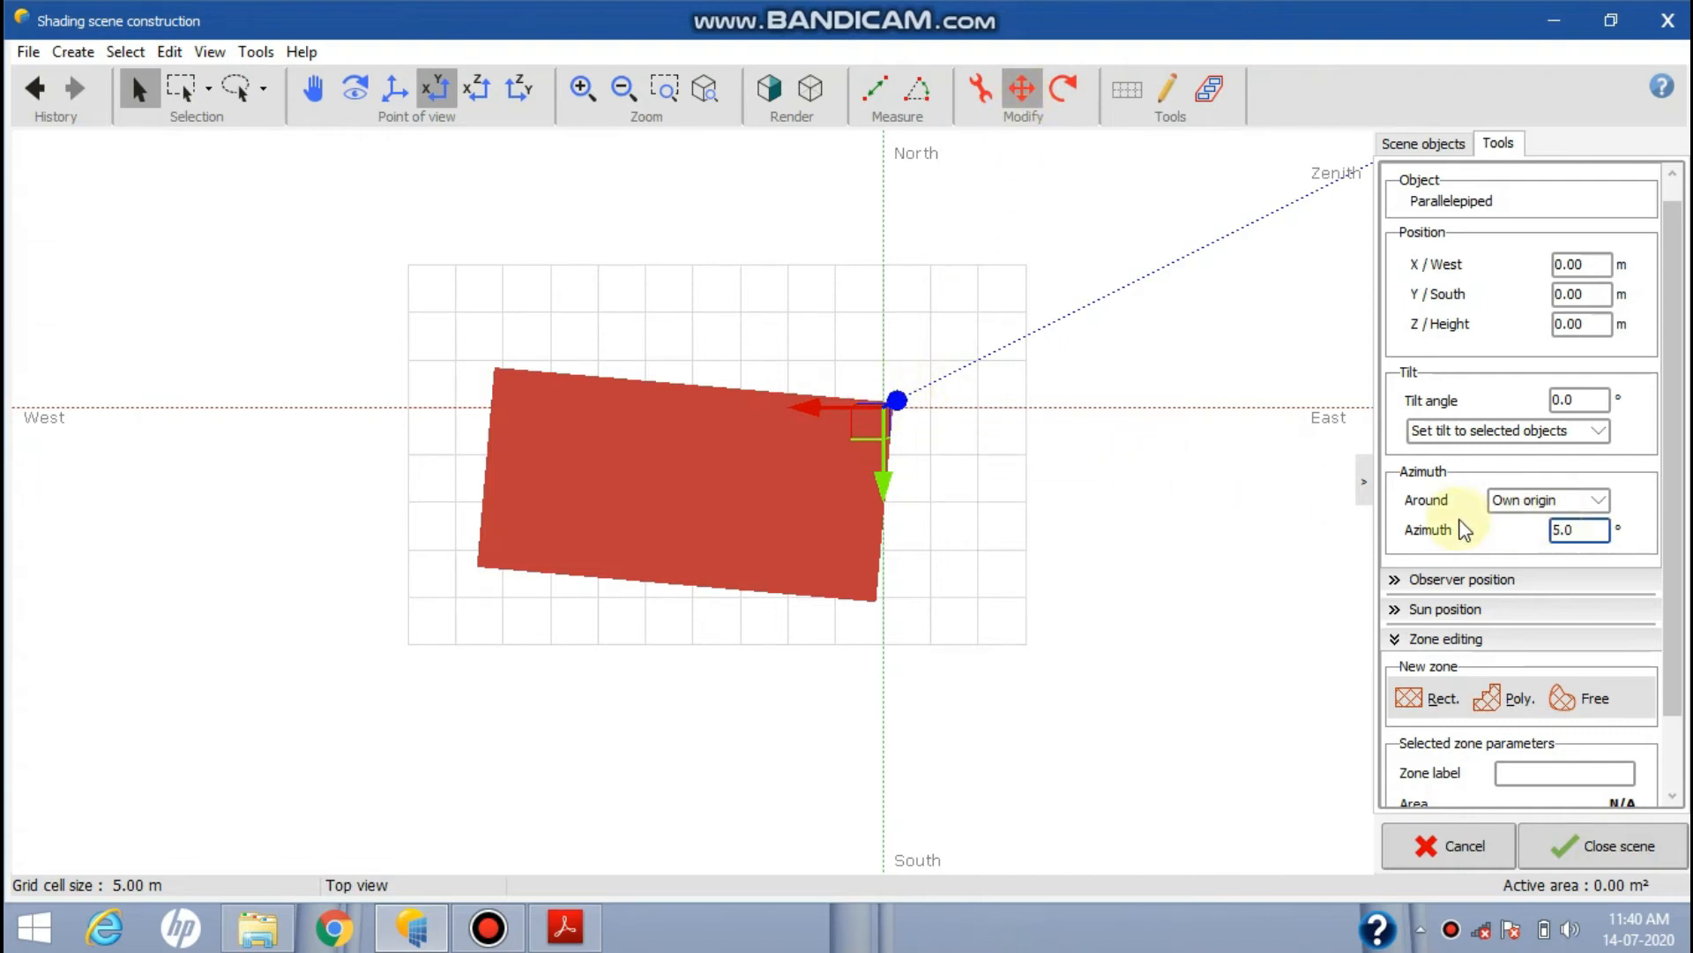
pyautogui.moveTo(1589, 531); pyautogui.dragTo(1448, 545)
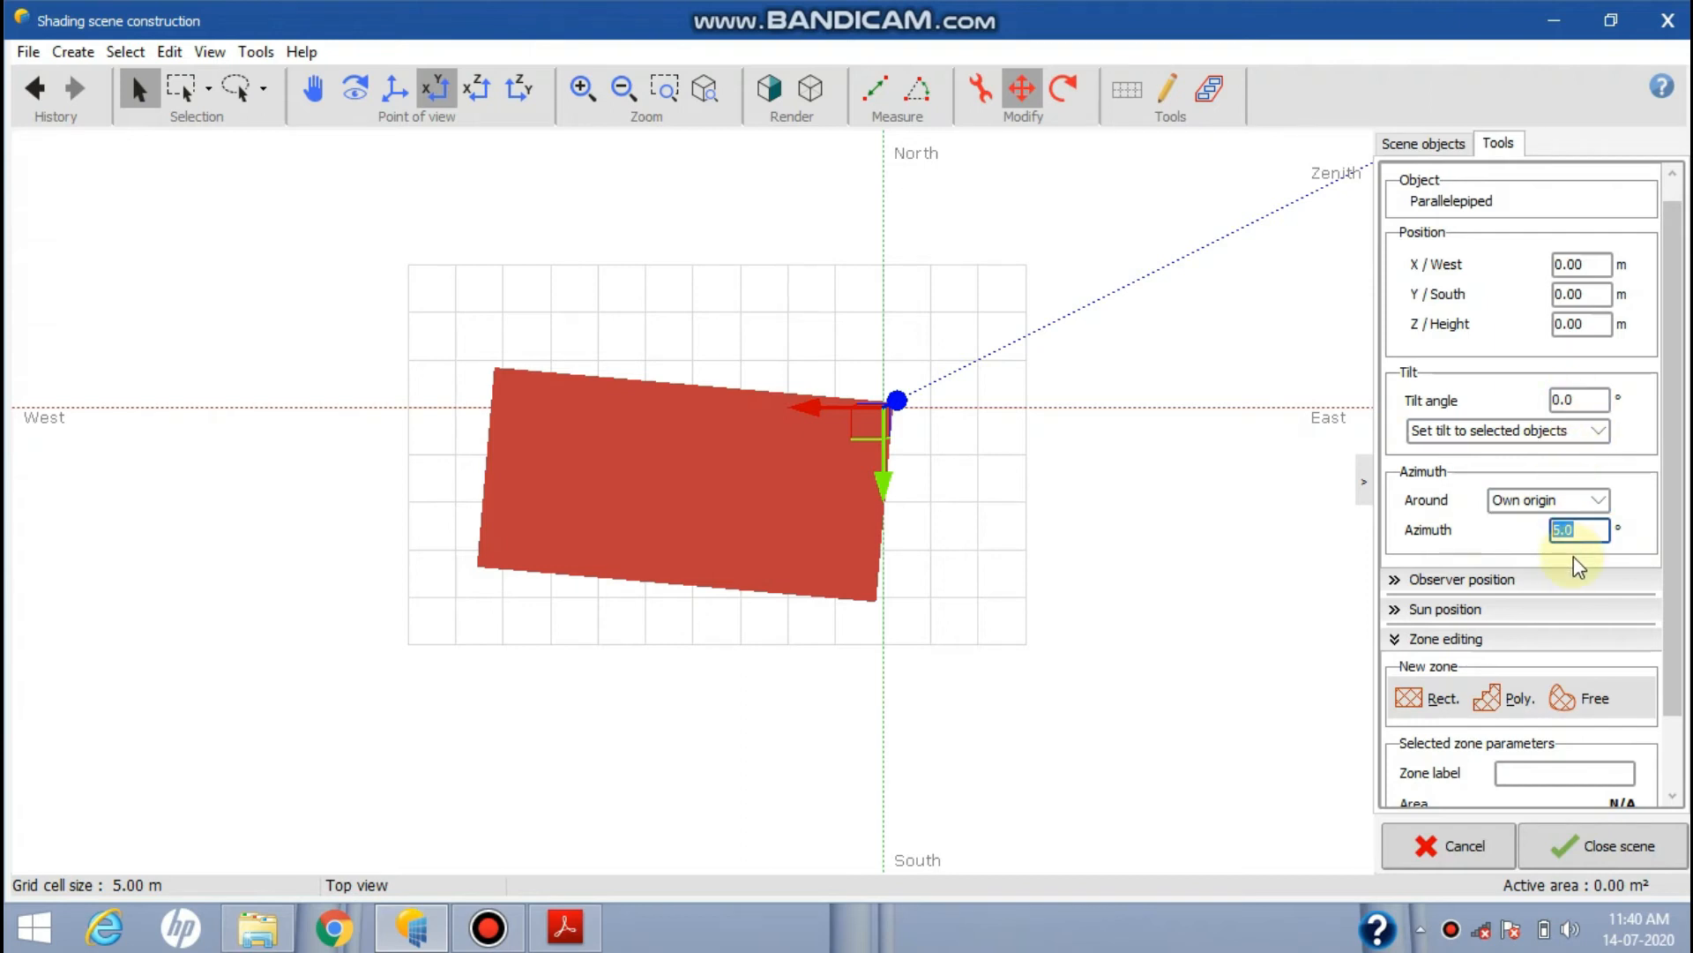
pyautogui.write('-5')
pyautogui.click(1161, 540)
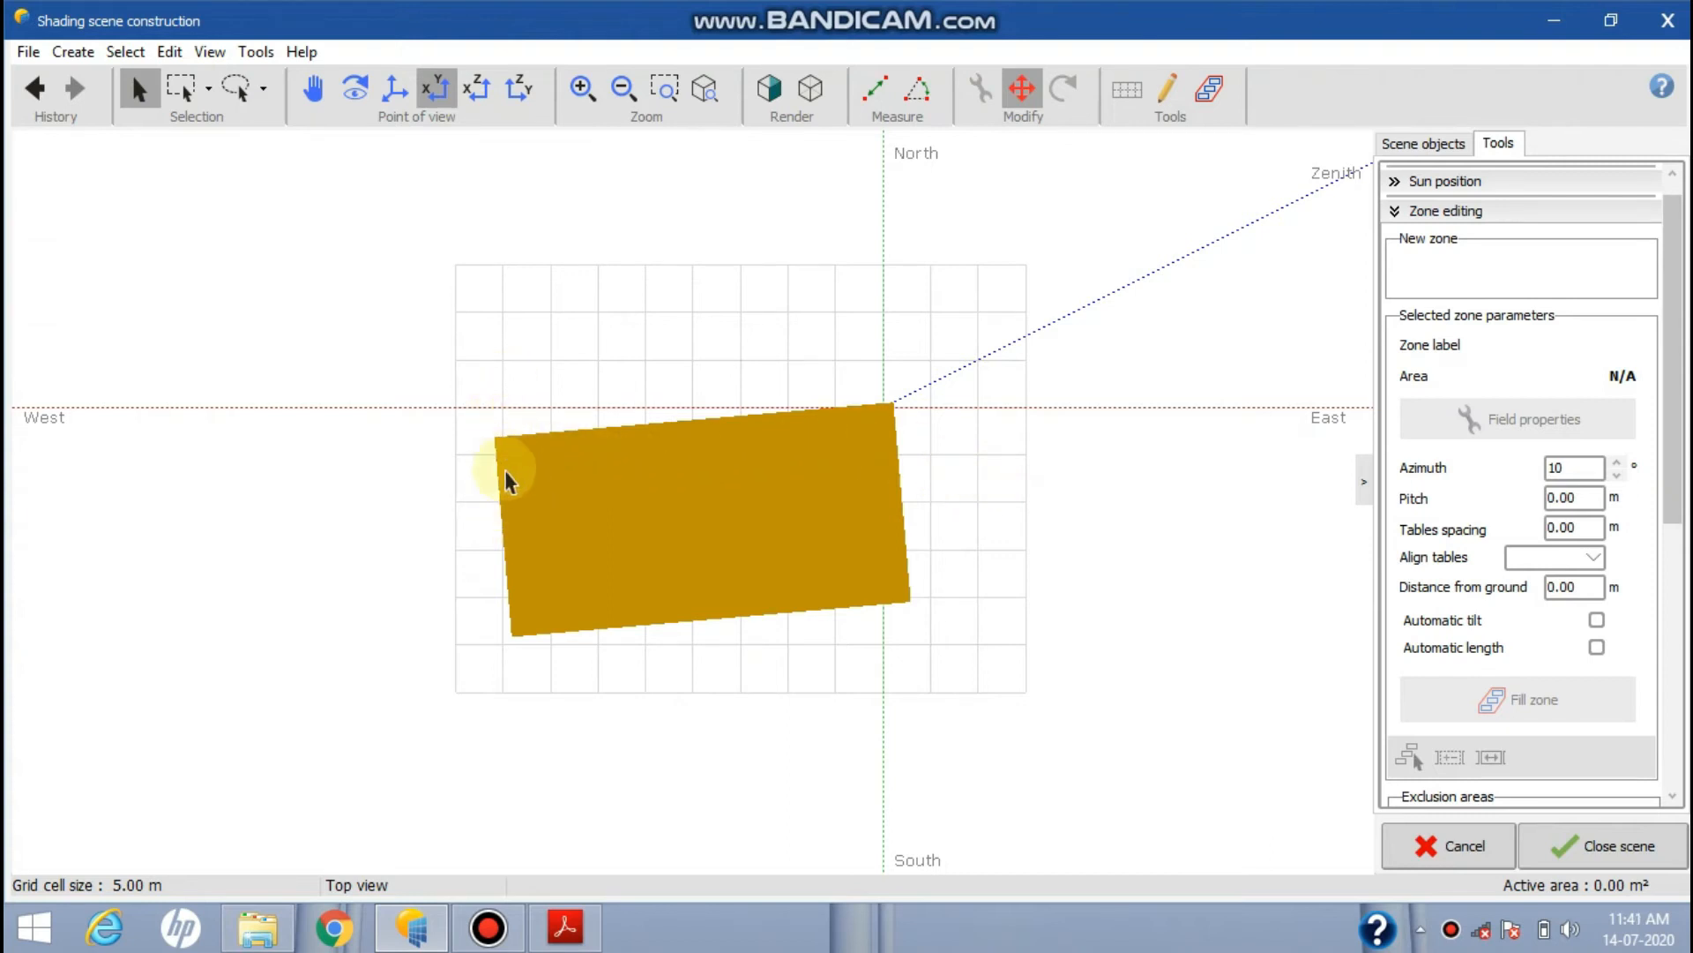
# Reset the parallelepiped's azimuth to 0°
pyautogui.click(892, 412)
pyautogui.click(1577, 529)
pyautogui.moveTo(1577, 529); pyautogui.dragTo(1496, 529)
pyautogui.write('00')
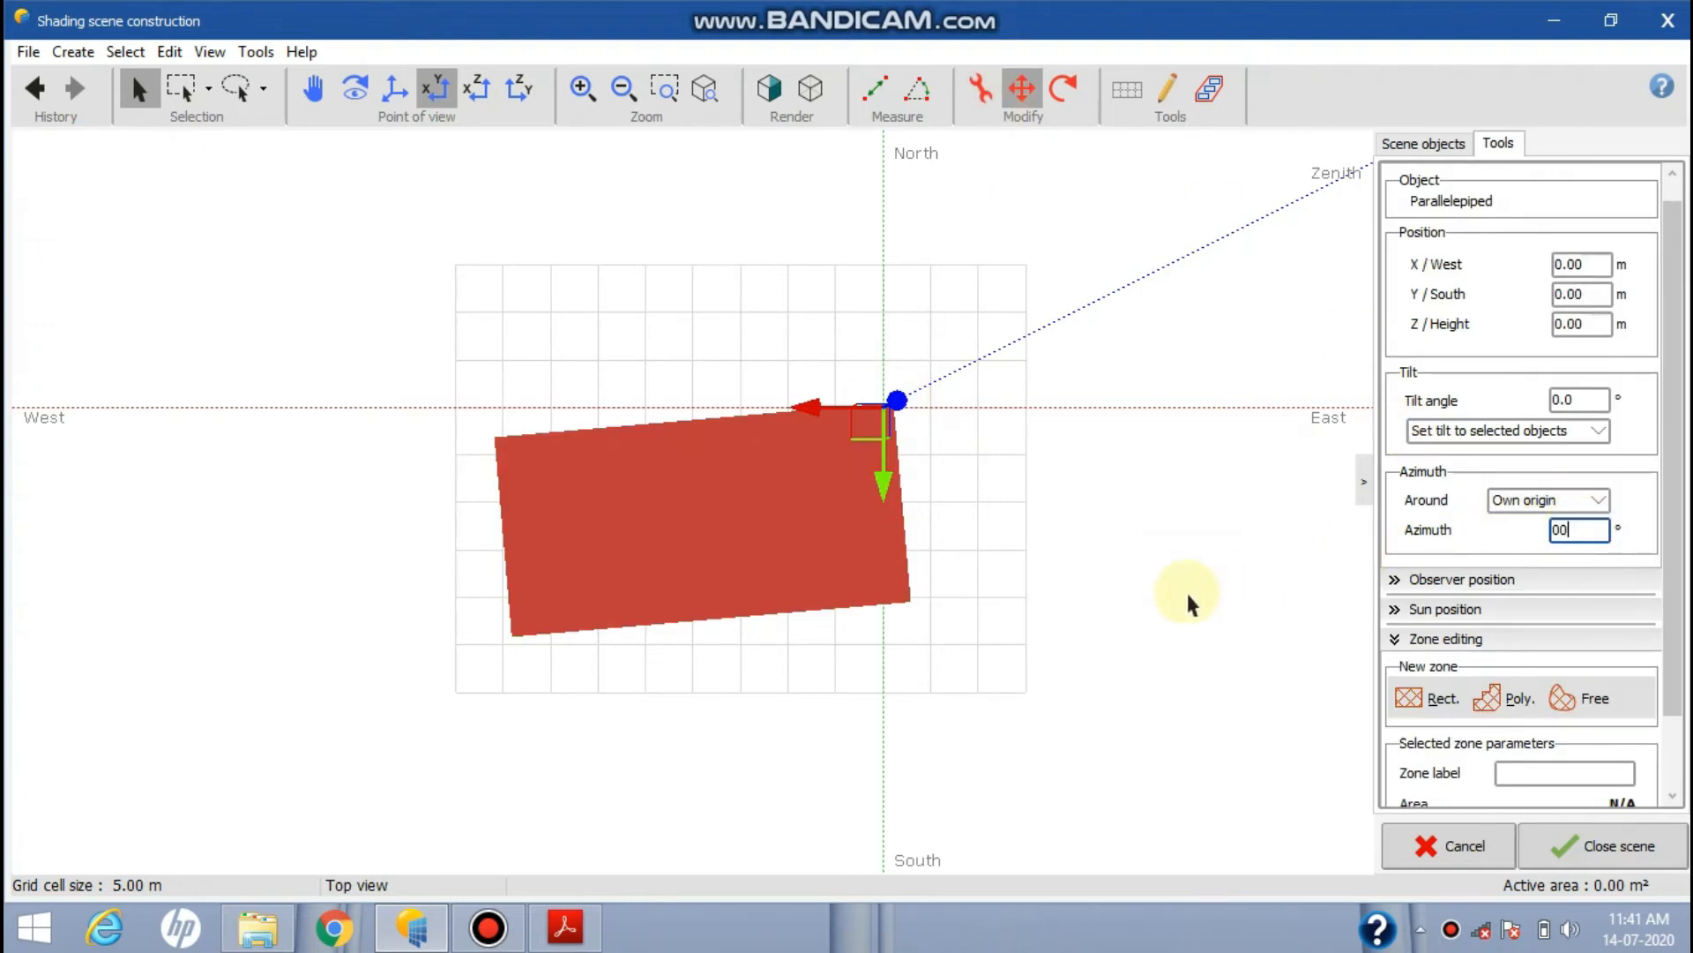
pyautogui.click(1178, 588)
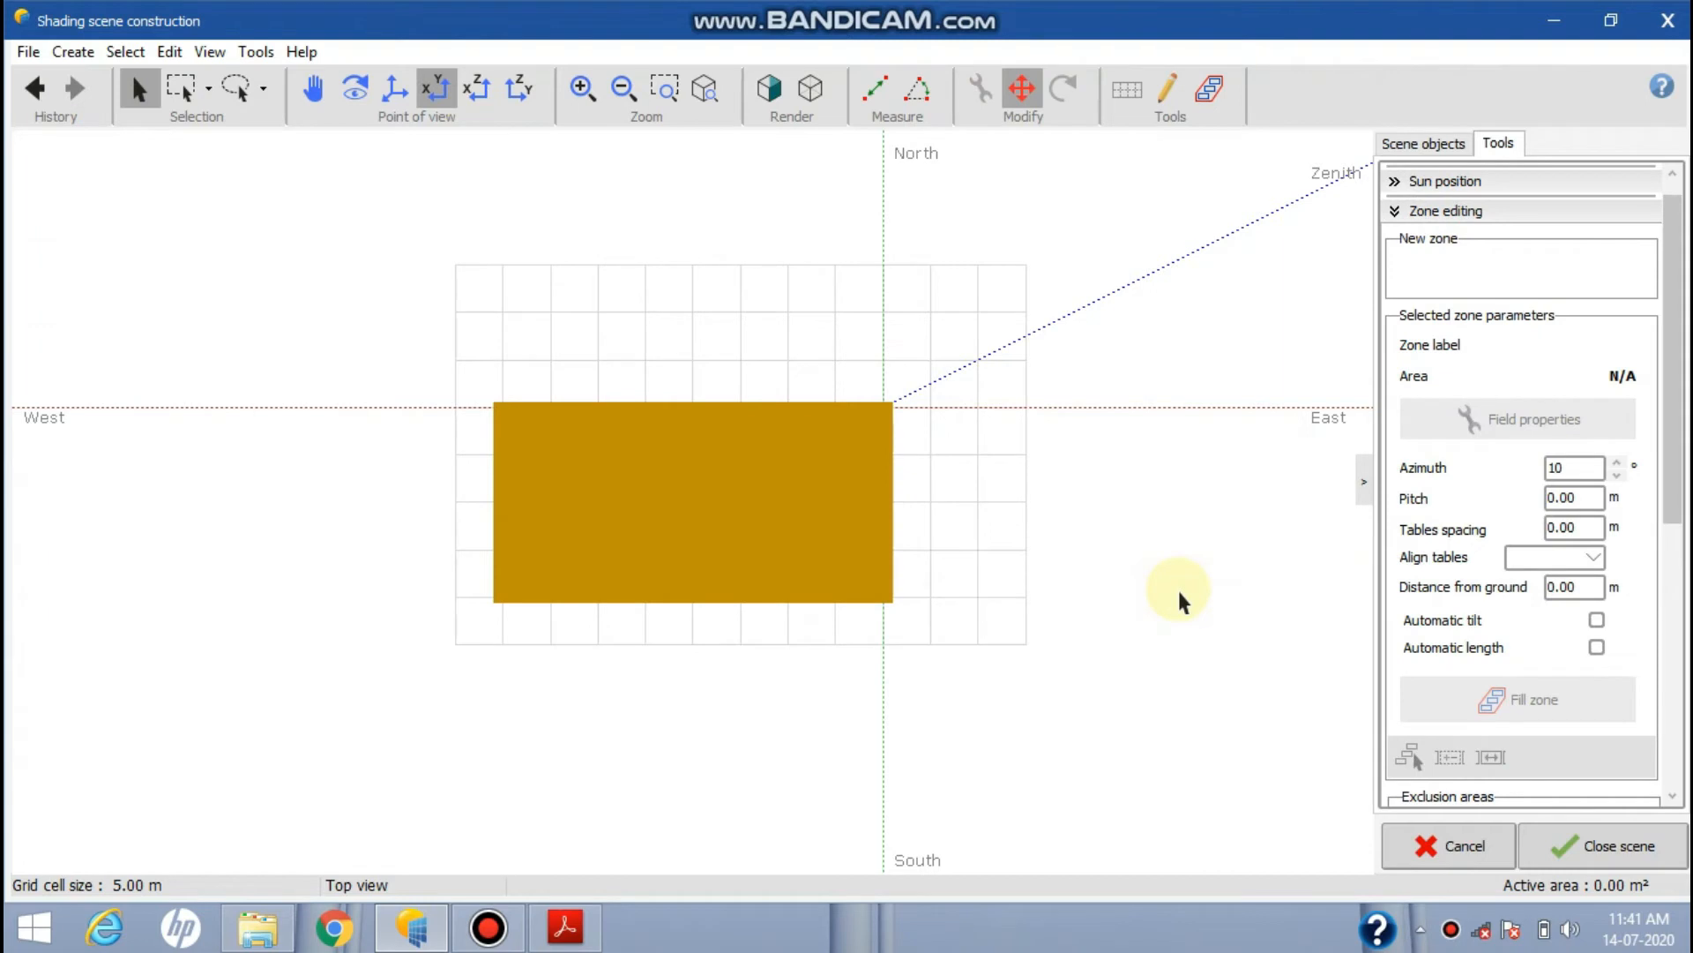
# In wireframe top view, draw a rectangular zone of about 821 m² over the parallelepiped, from its northwest corner to its southeast corner
pyautogui.click(769, 88)
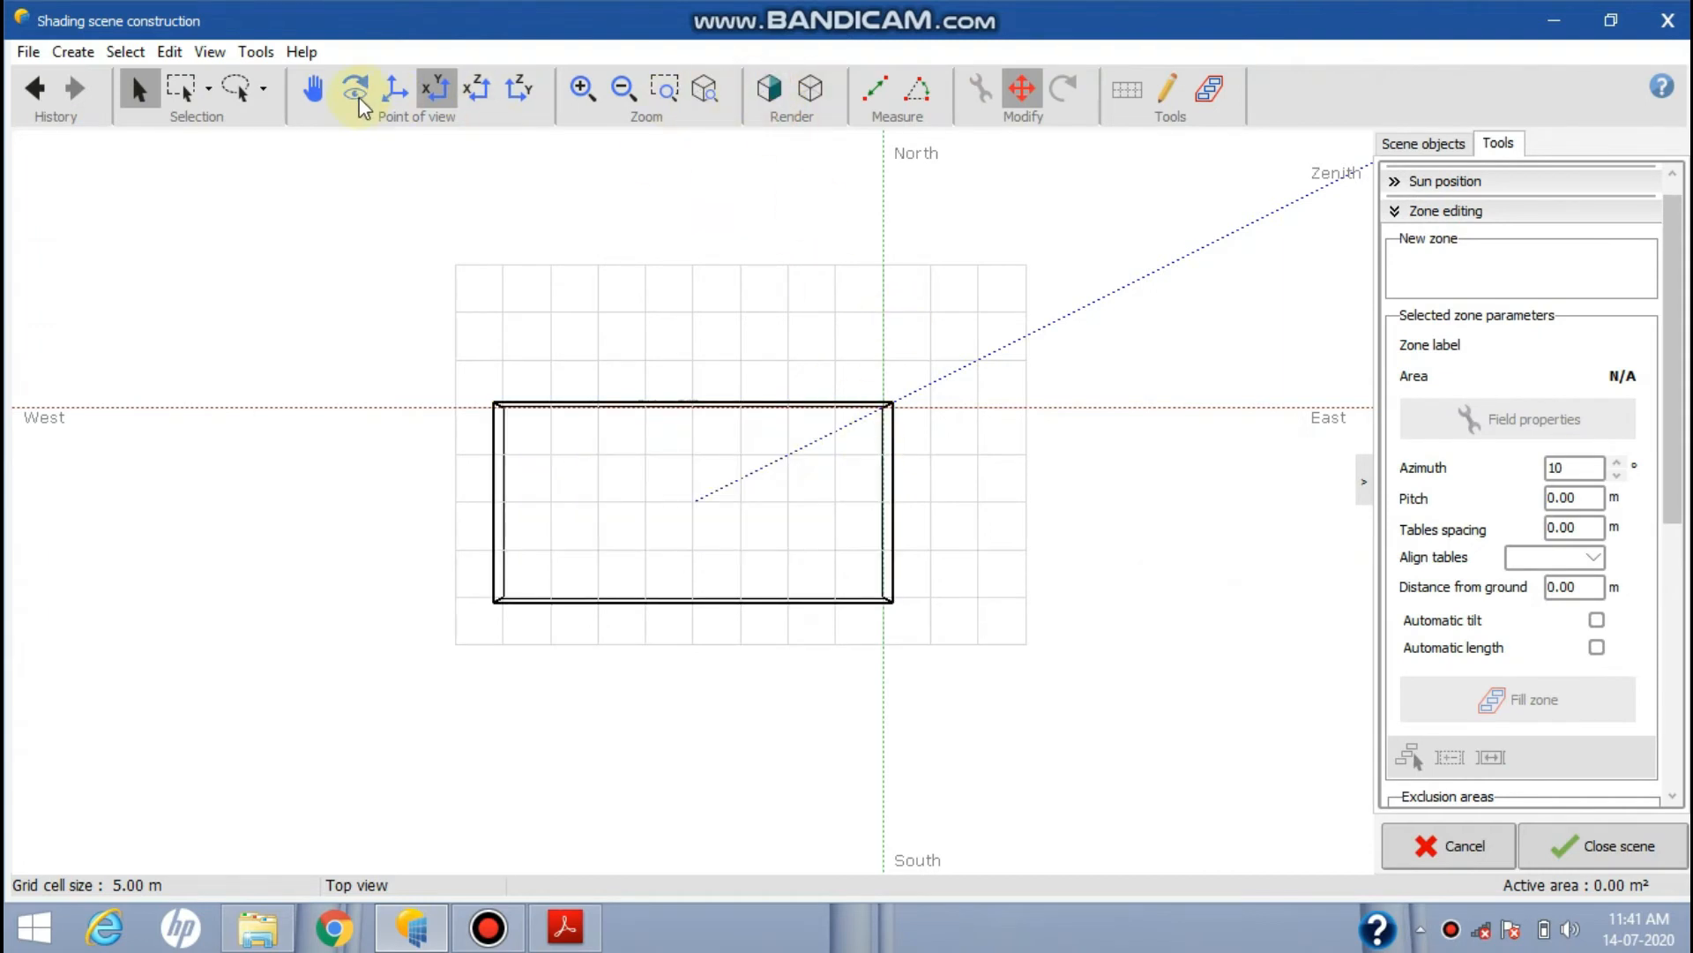
pyautogui.click(394, 99)
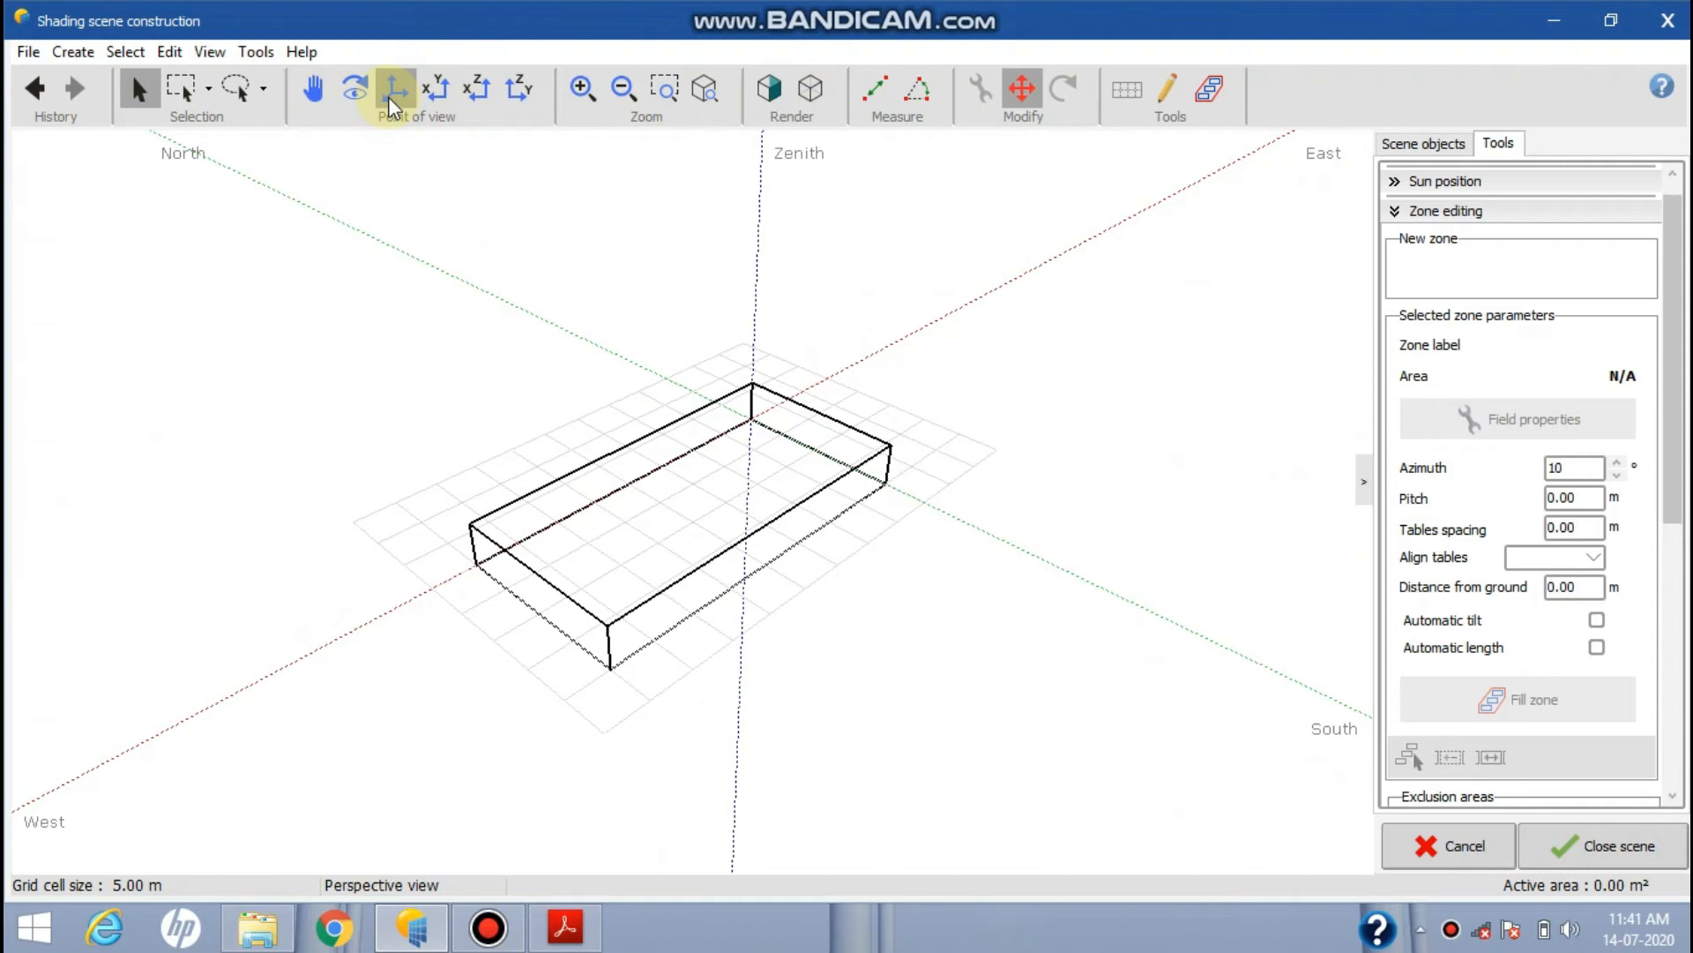
pyautogui.click(438, 89)
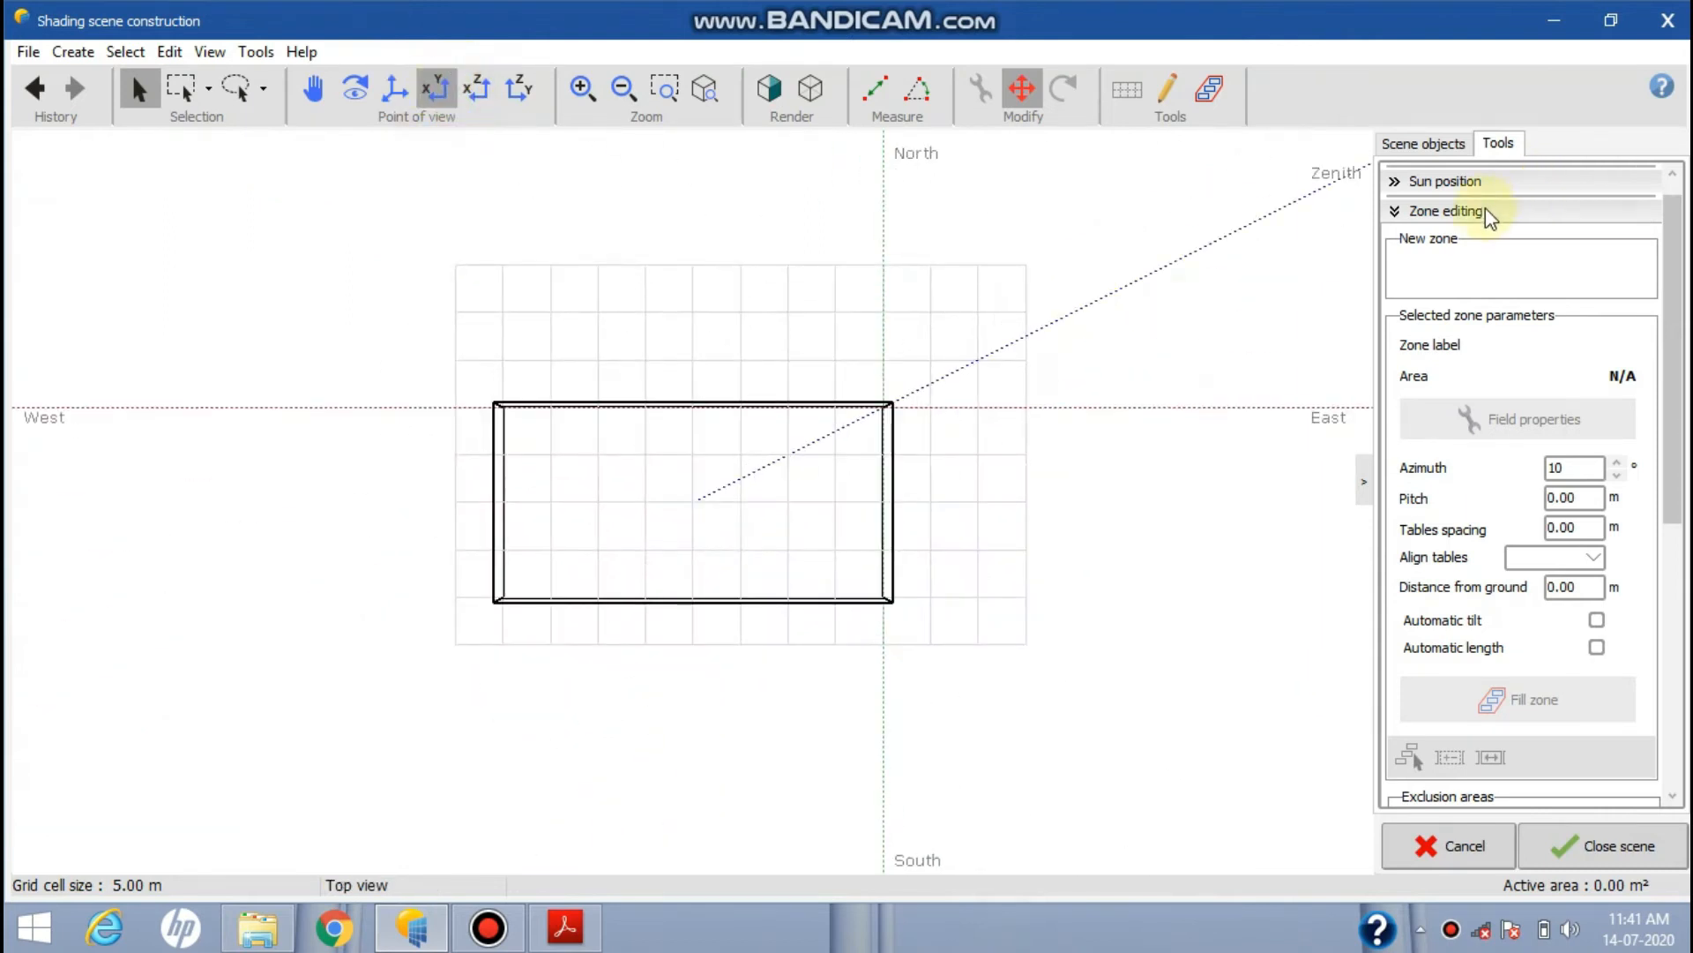
pyautogui.click(1446, 211)
pyautogui.click(1483, 233)
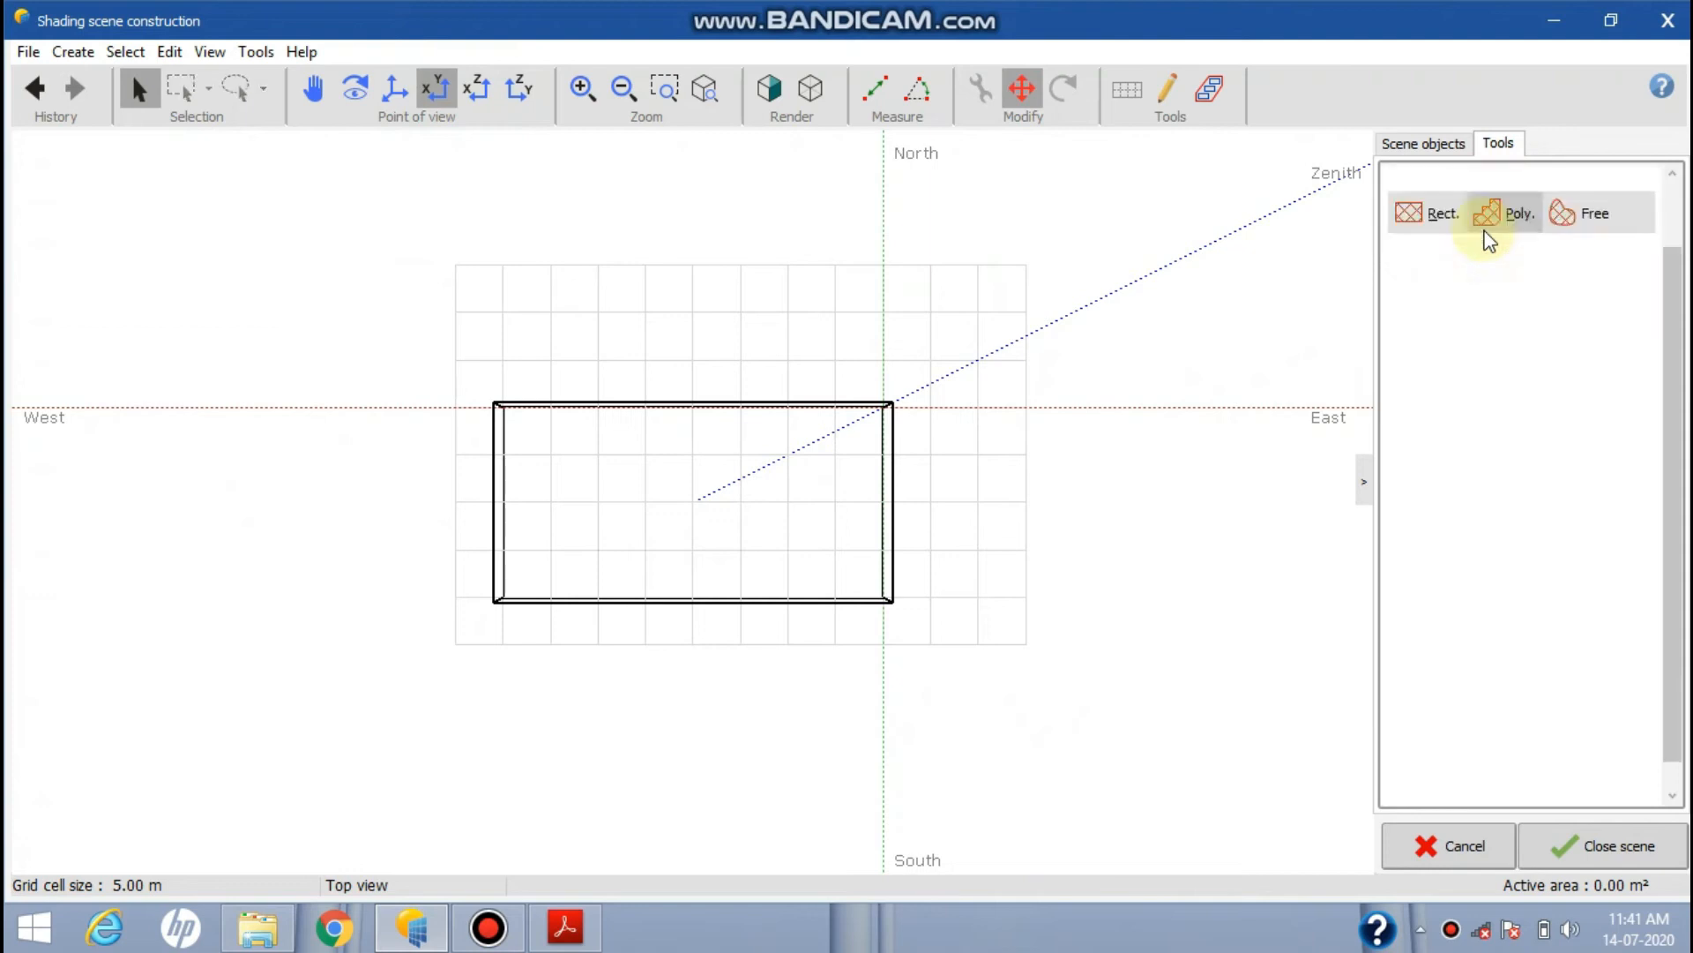
pyautogui.moveTo(1663, 321); pyautogui.dragTo(1664, 242)
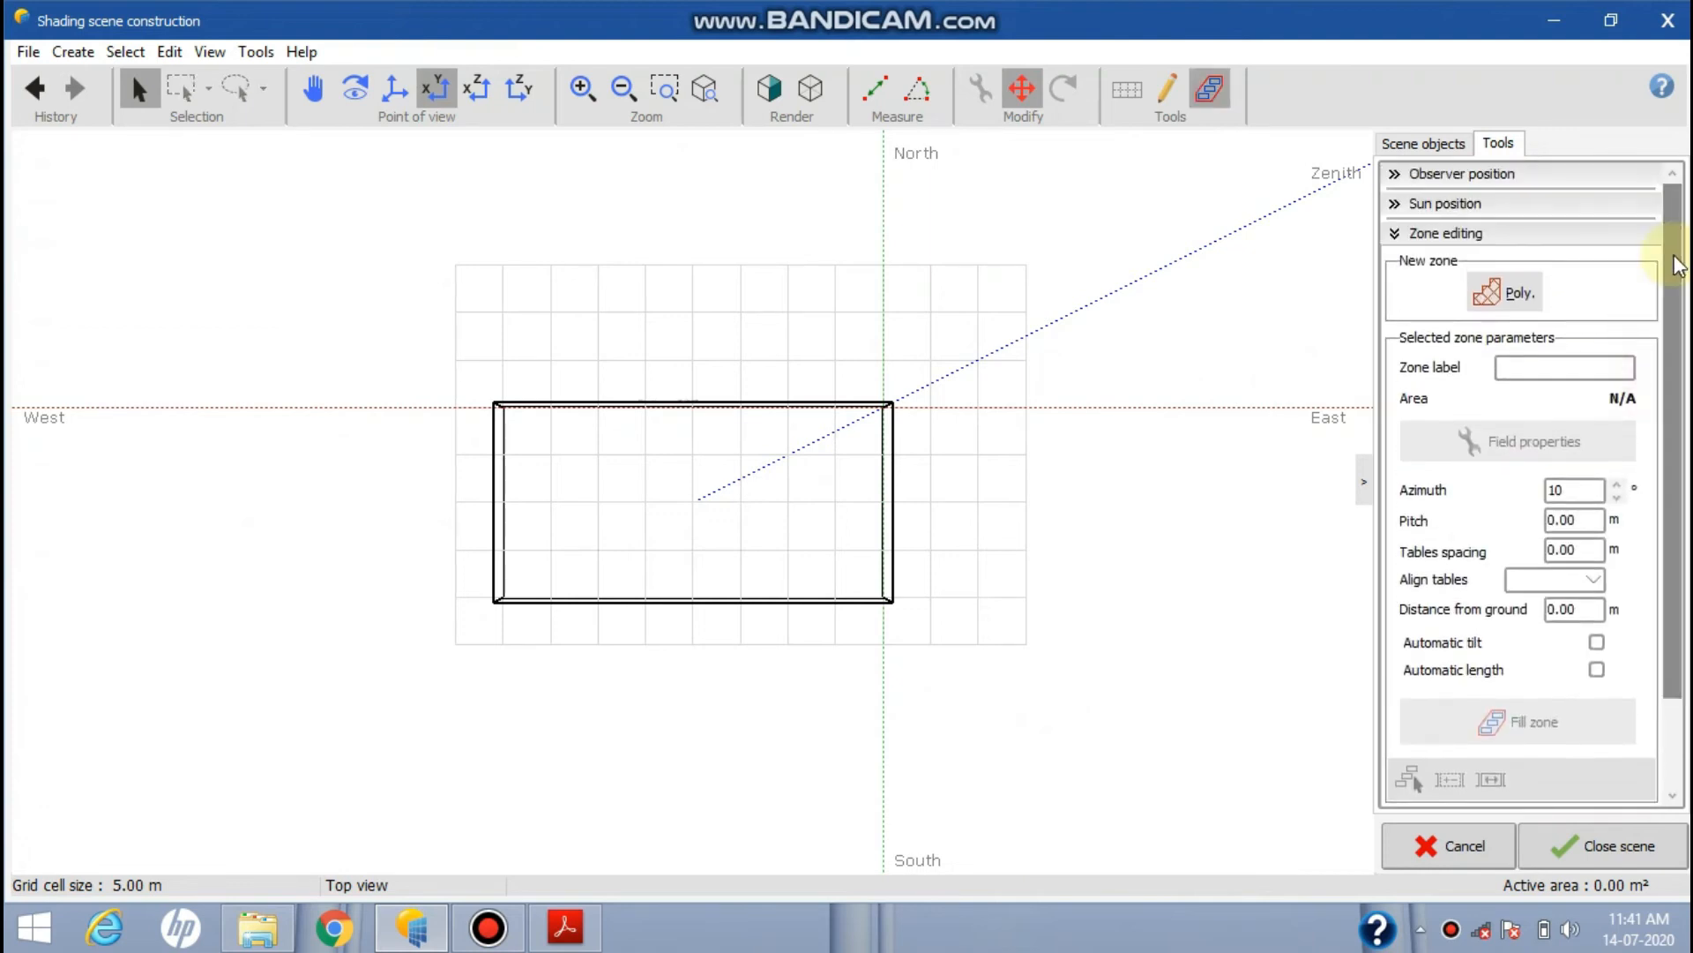
pyautogui.click(1443, 297)
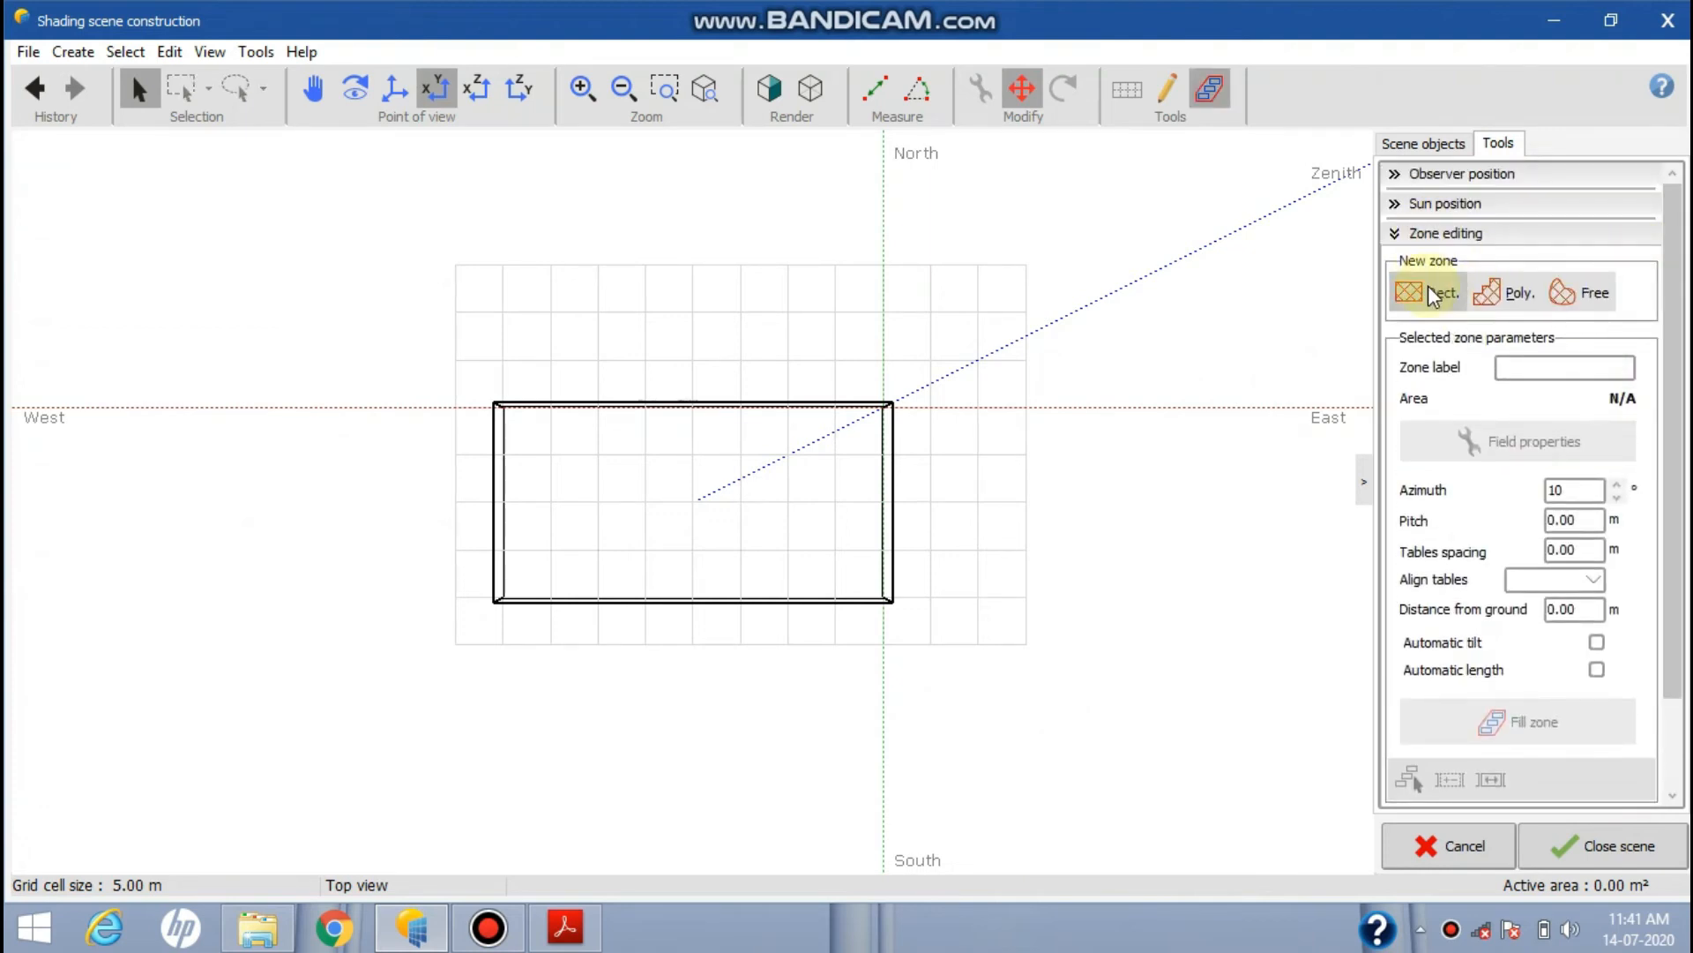
pyautogui.click(1431, 295)
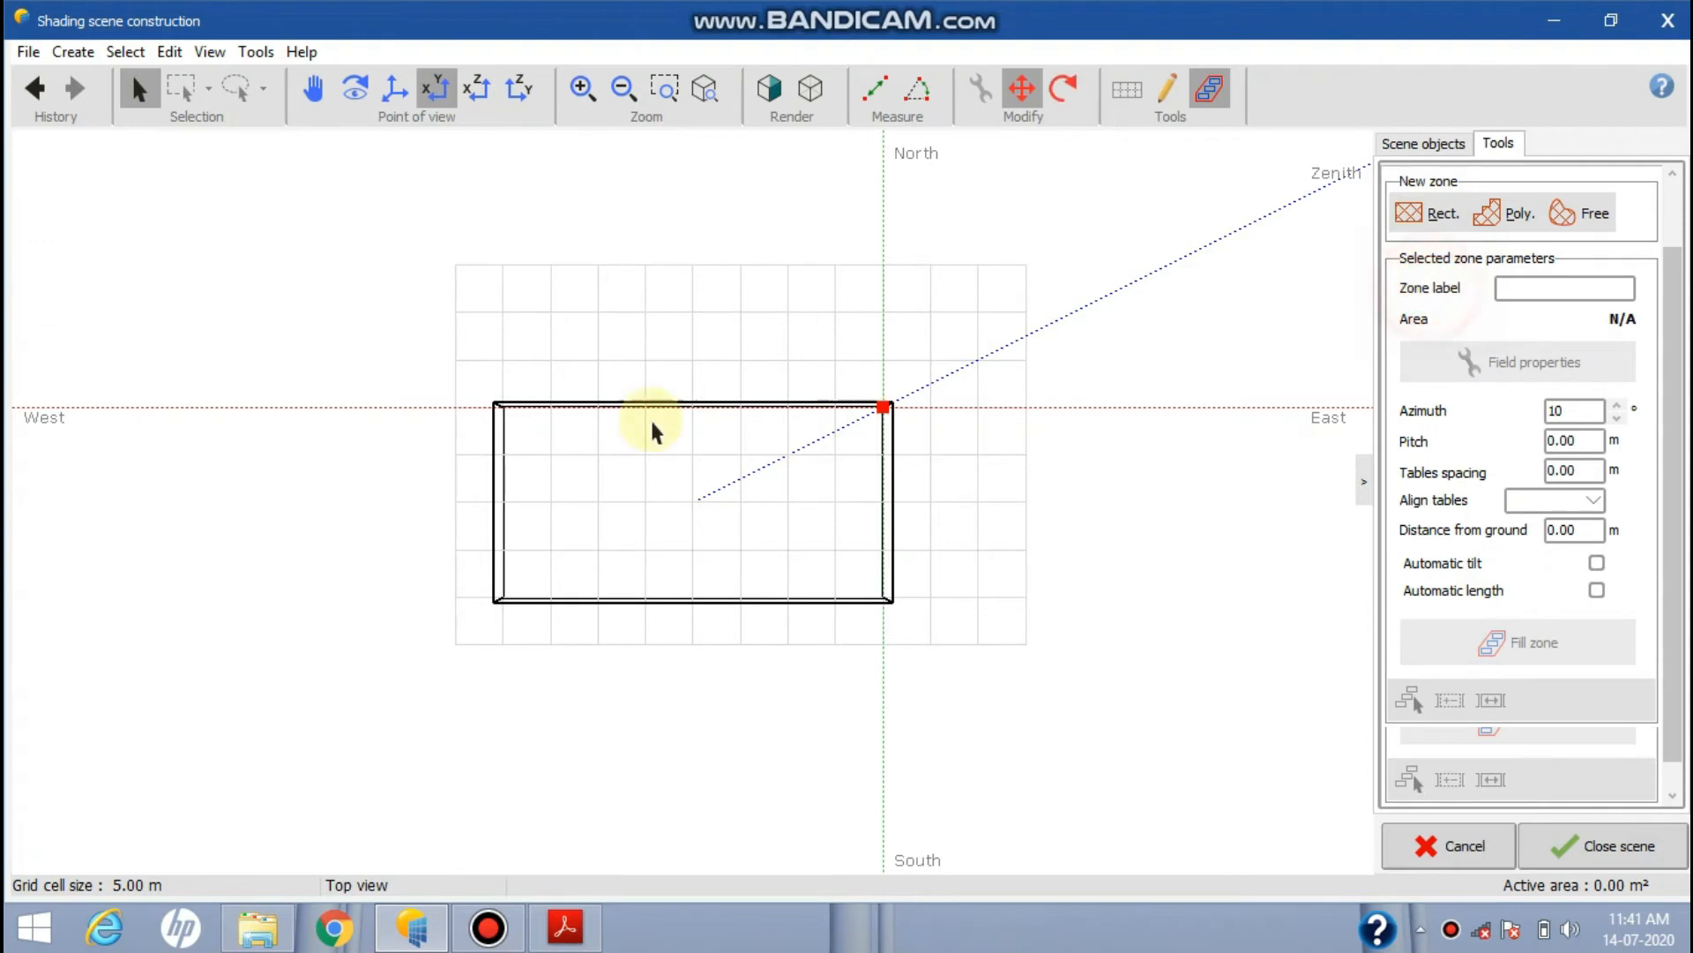
pyautogui.click(496, 407)
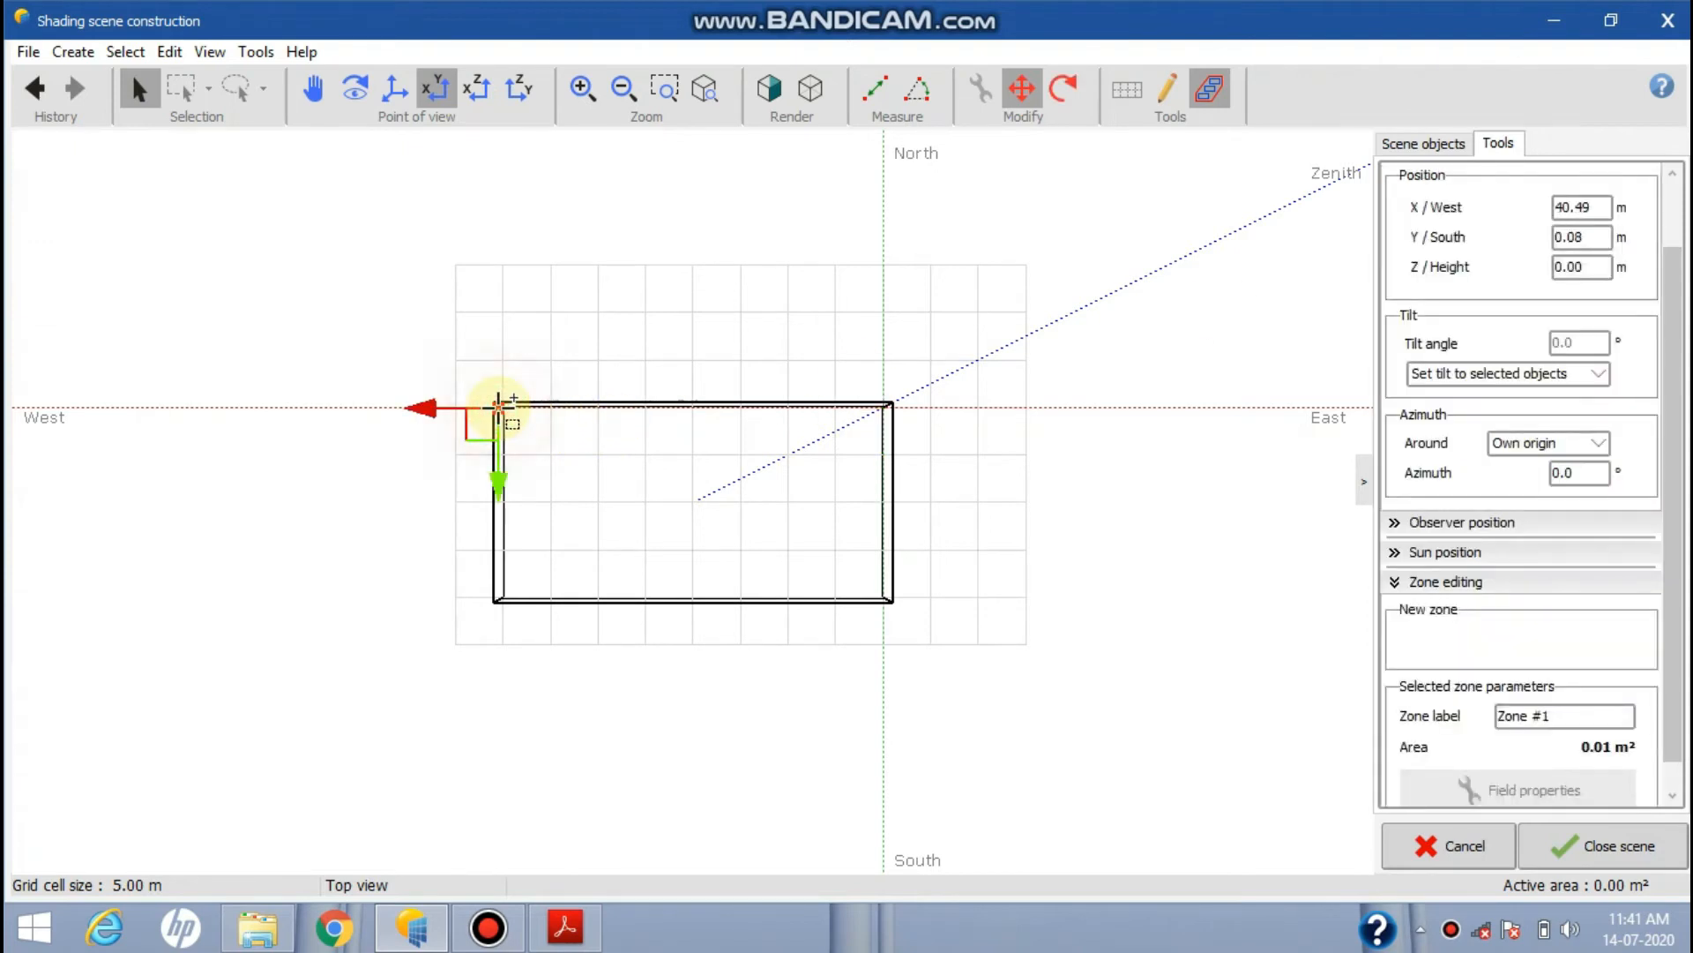
pyautogui.click(887, 599)
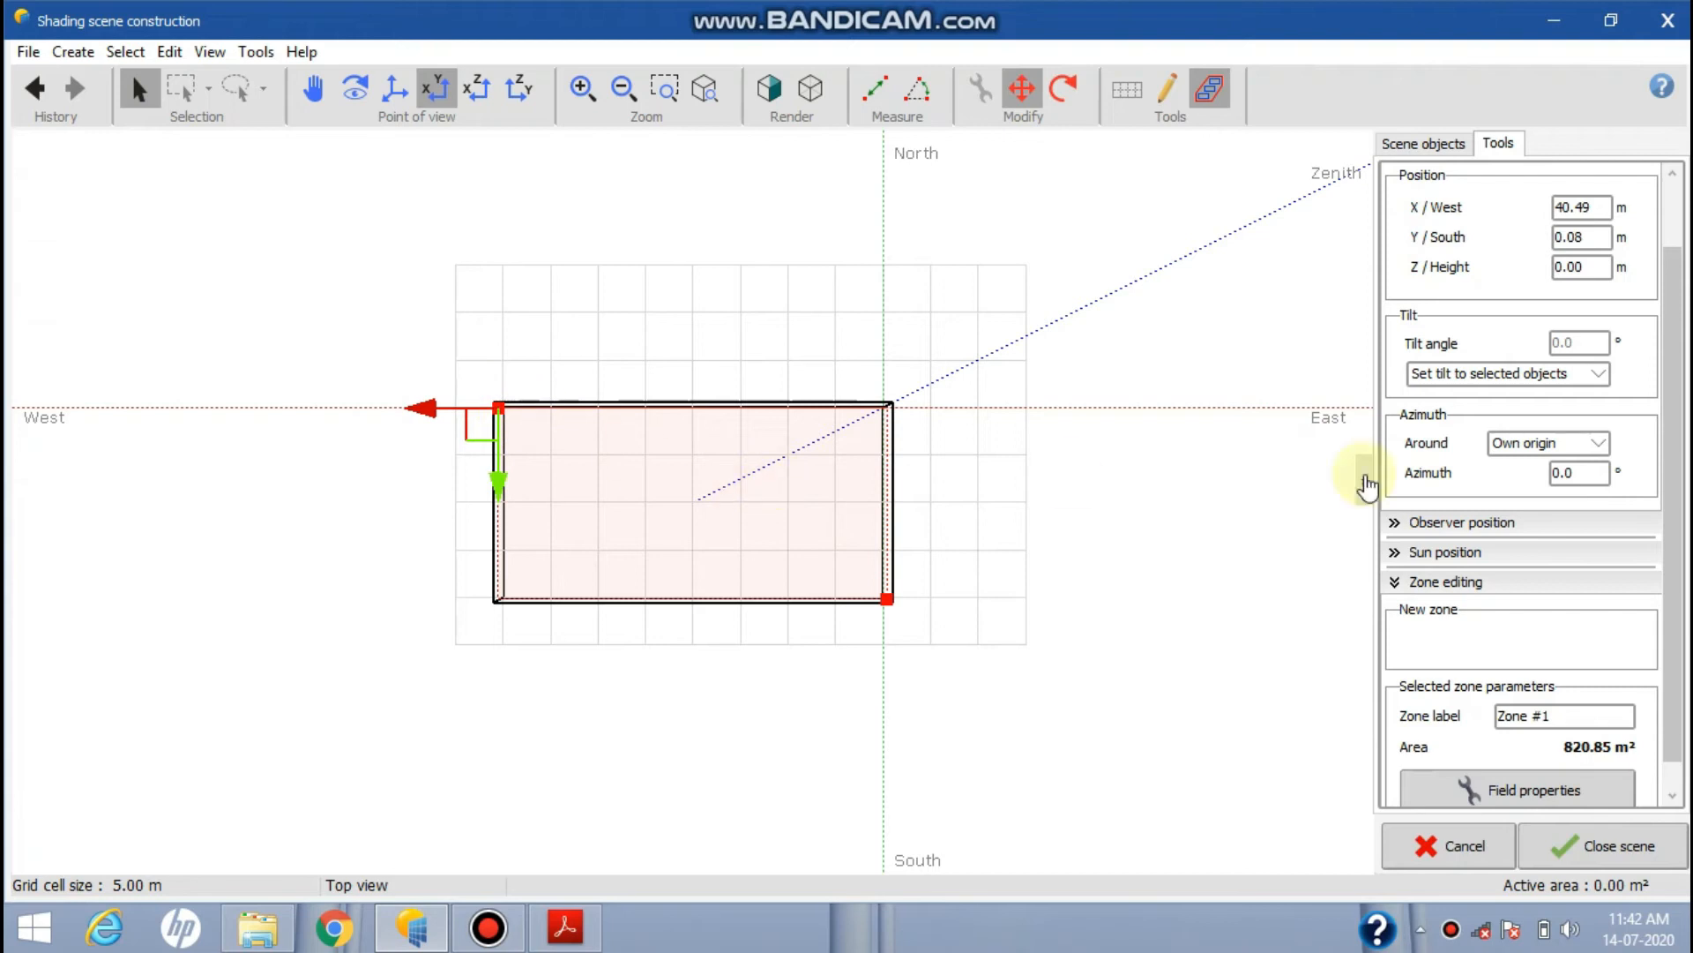
# Open the zone's field properties and set the sample table's sensitive area length to 1.00 m
pyautogui.moveTo(1674, 444); pyautogui.dragTo(1669, 540)
pyautogui.click(1519, 606)
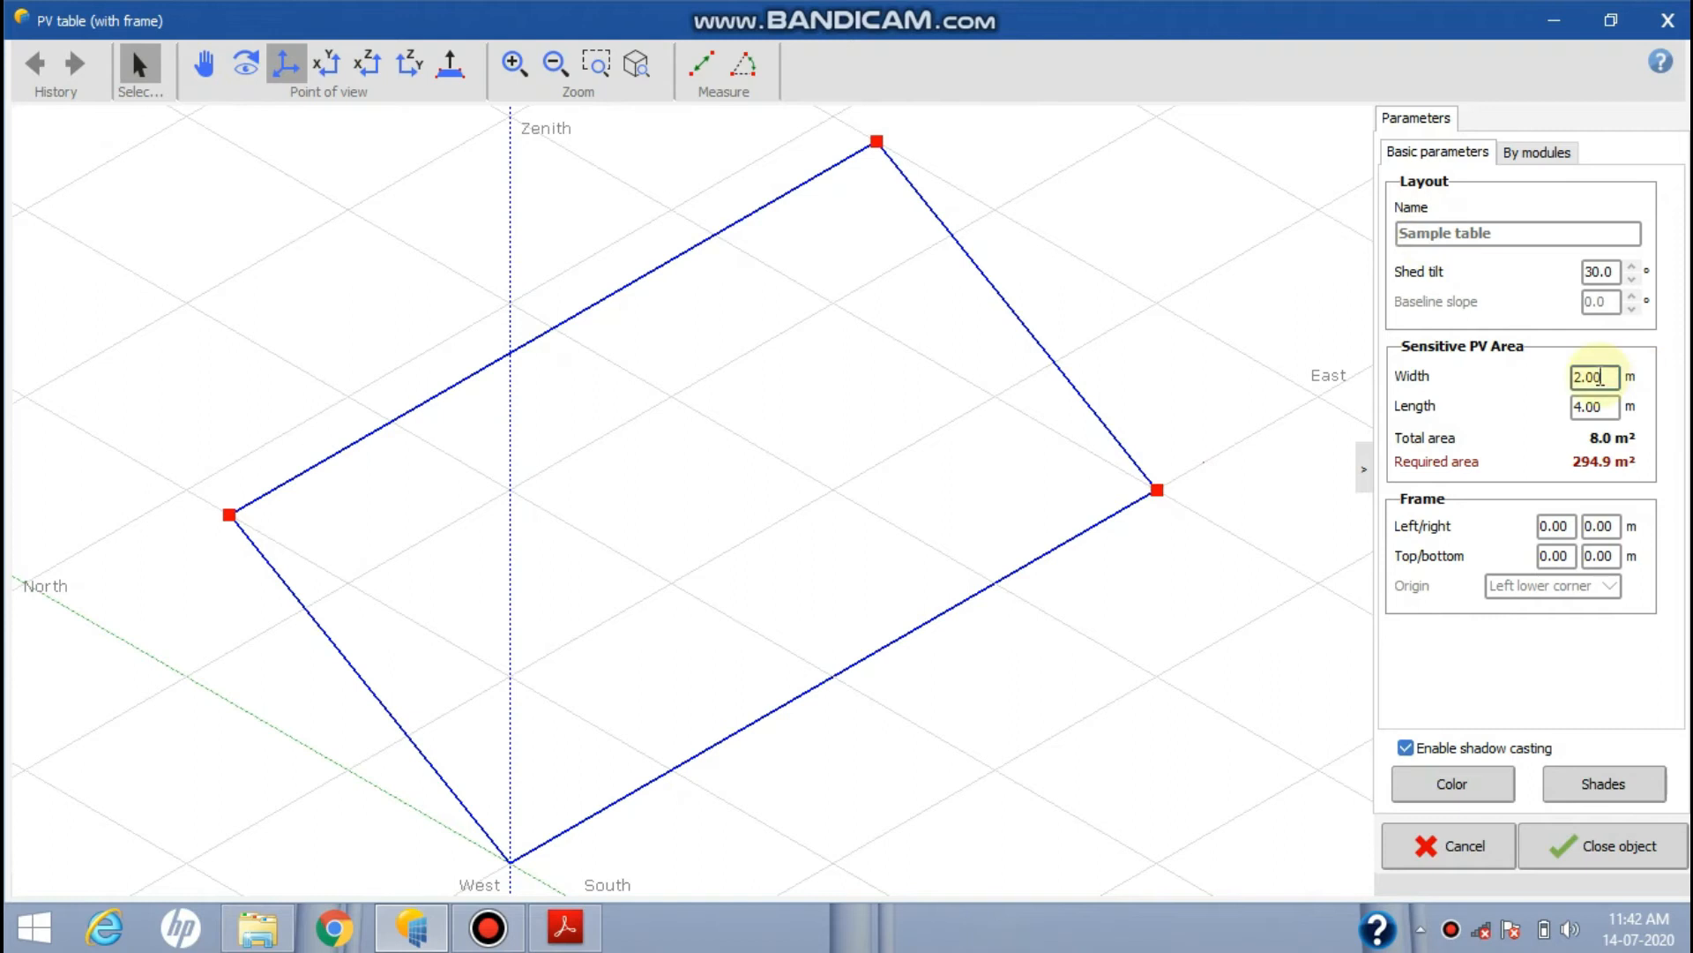
pyautogui.moveTo(1616, 408); pyautogui.dragTo(1477, 416)
pyautogui.write('1')
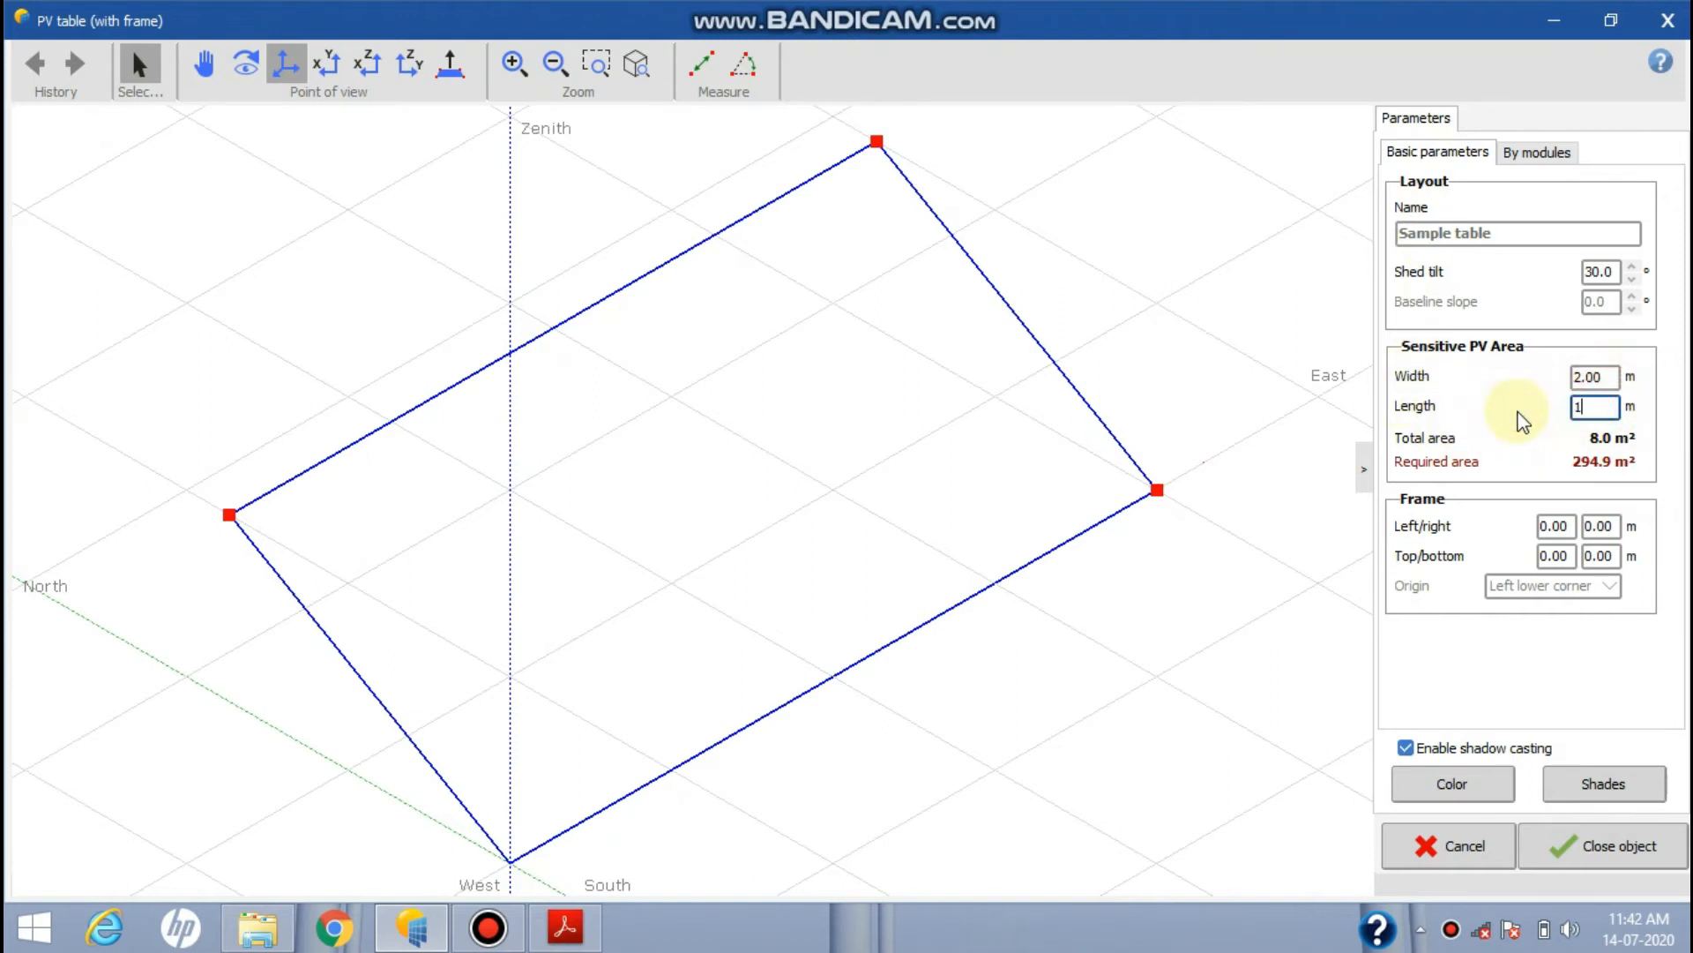
pyautogui.press('Return')
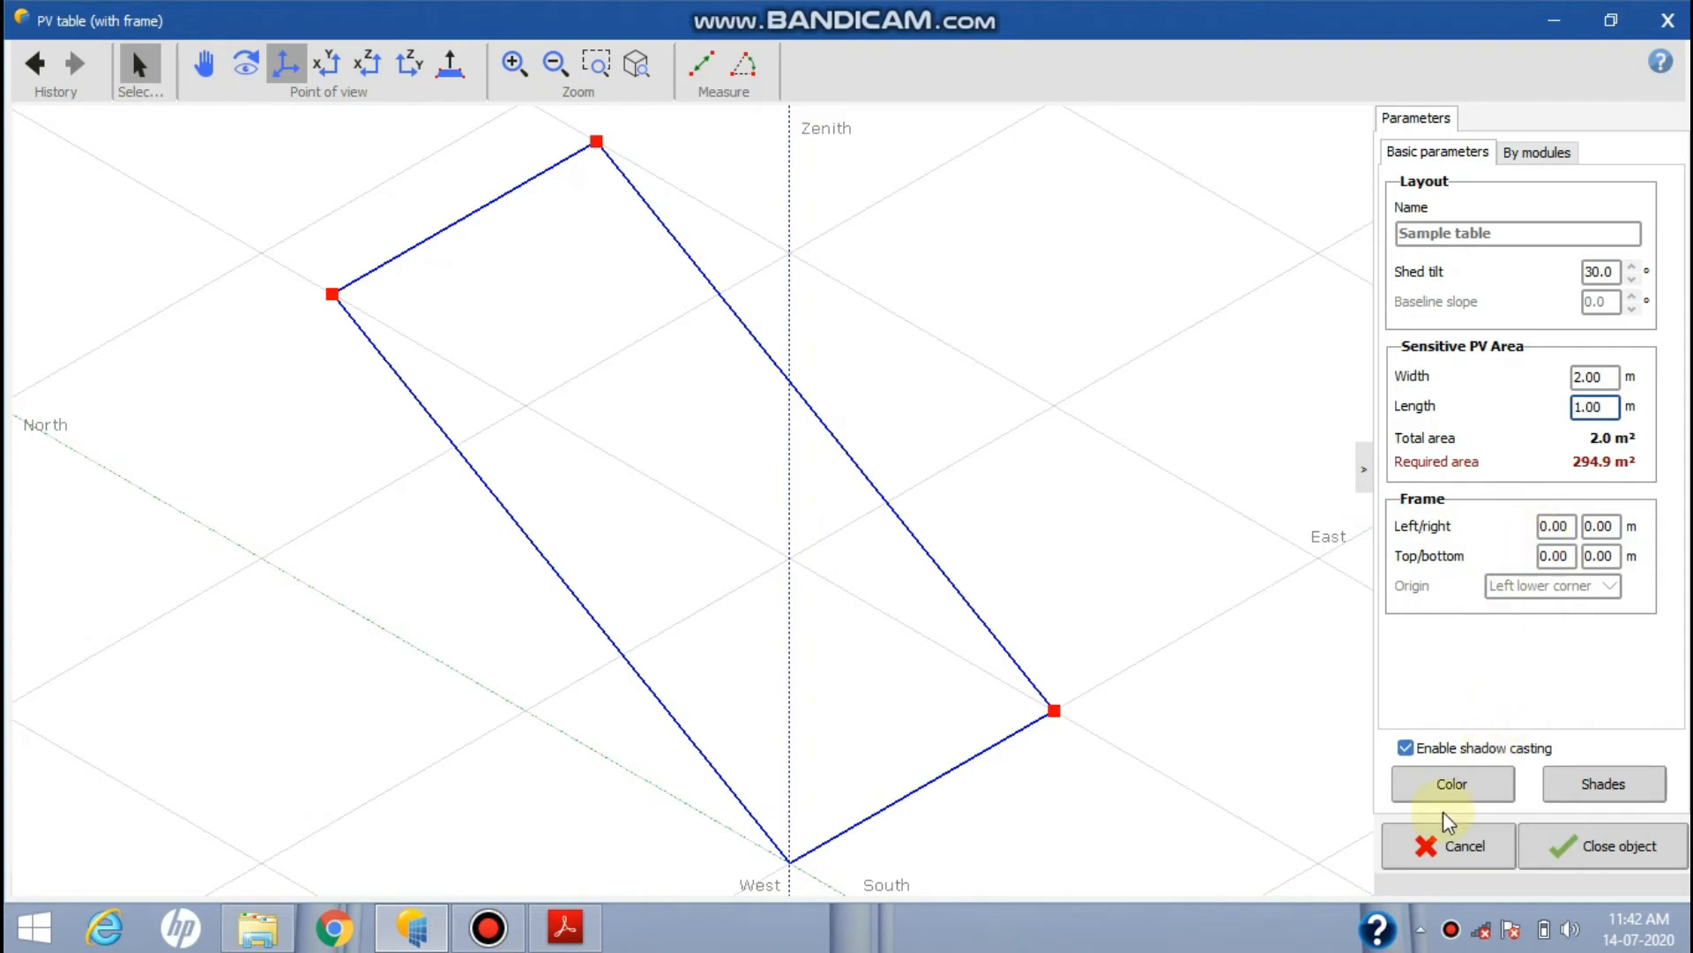
# Set the sample table's module orientation to Portrait in the by-modules layout
pyautogui.click(1533, 159)
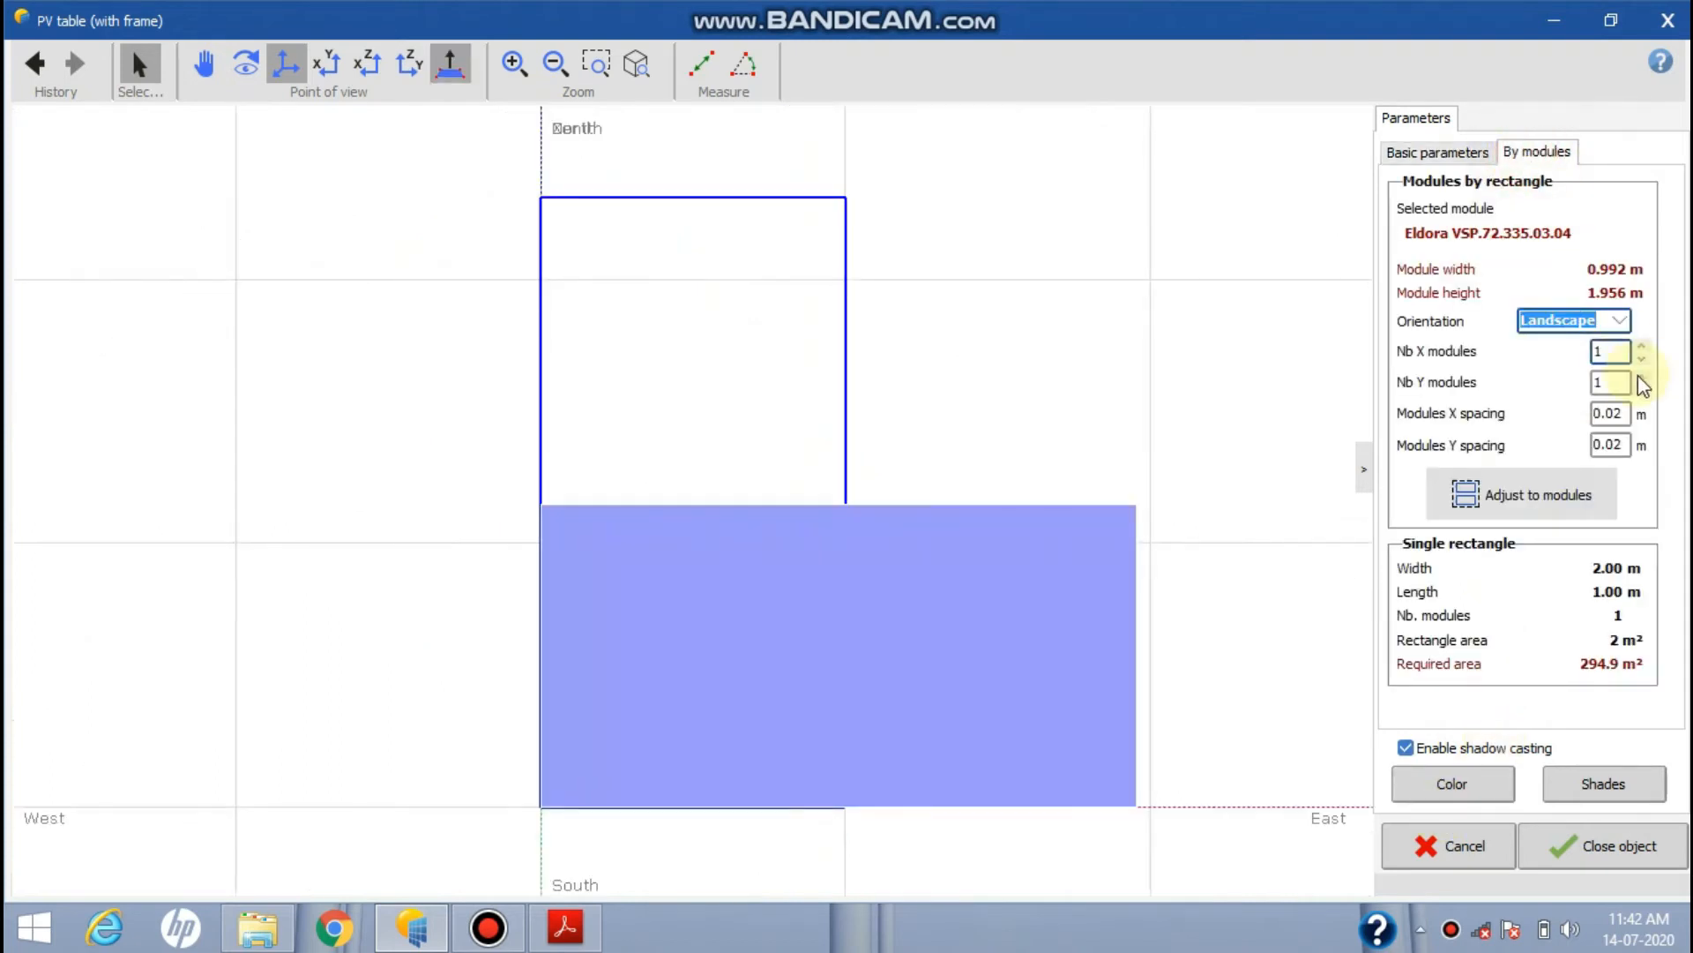
pyautogui.click(1610, 323)
pyautogui.click(1578, 360)
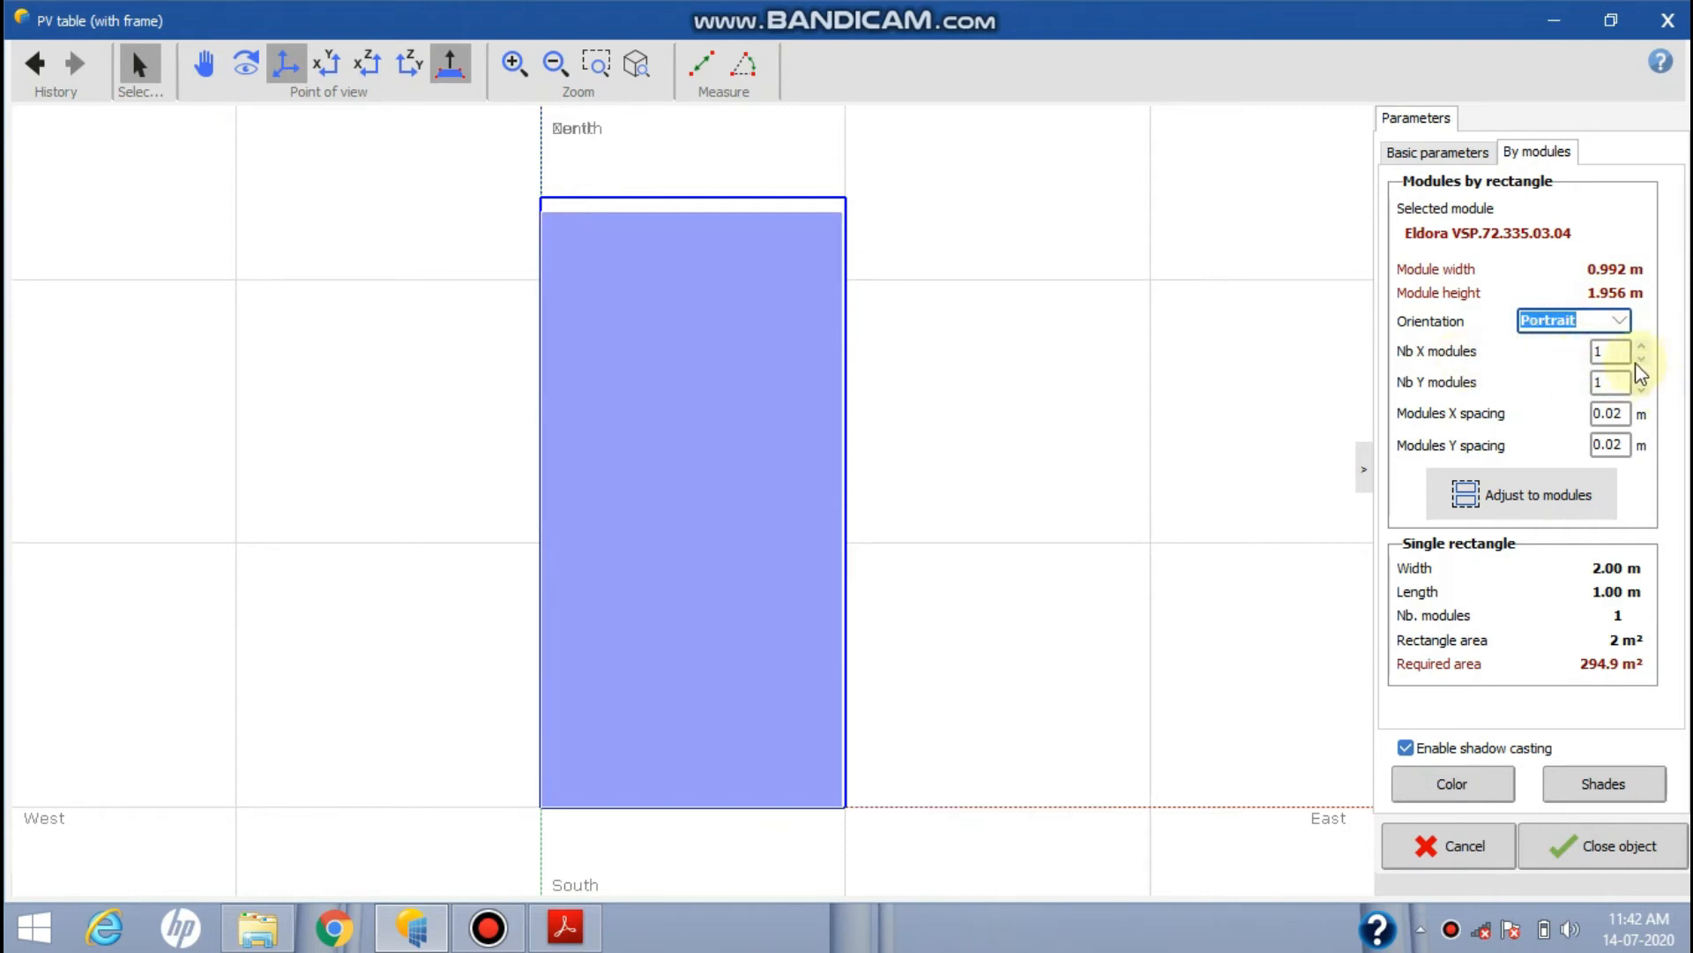
# Set the sample table to 3 modules in X and 1 in Y, and fit the table size to the modules
pyautogui.click(553, 63)
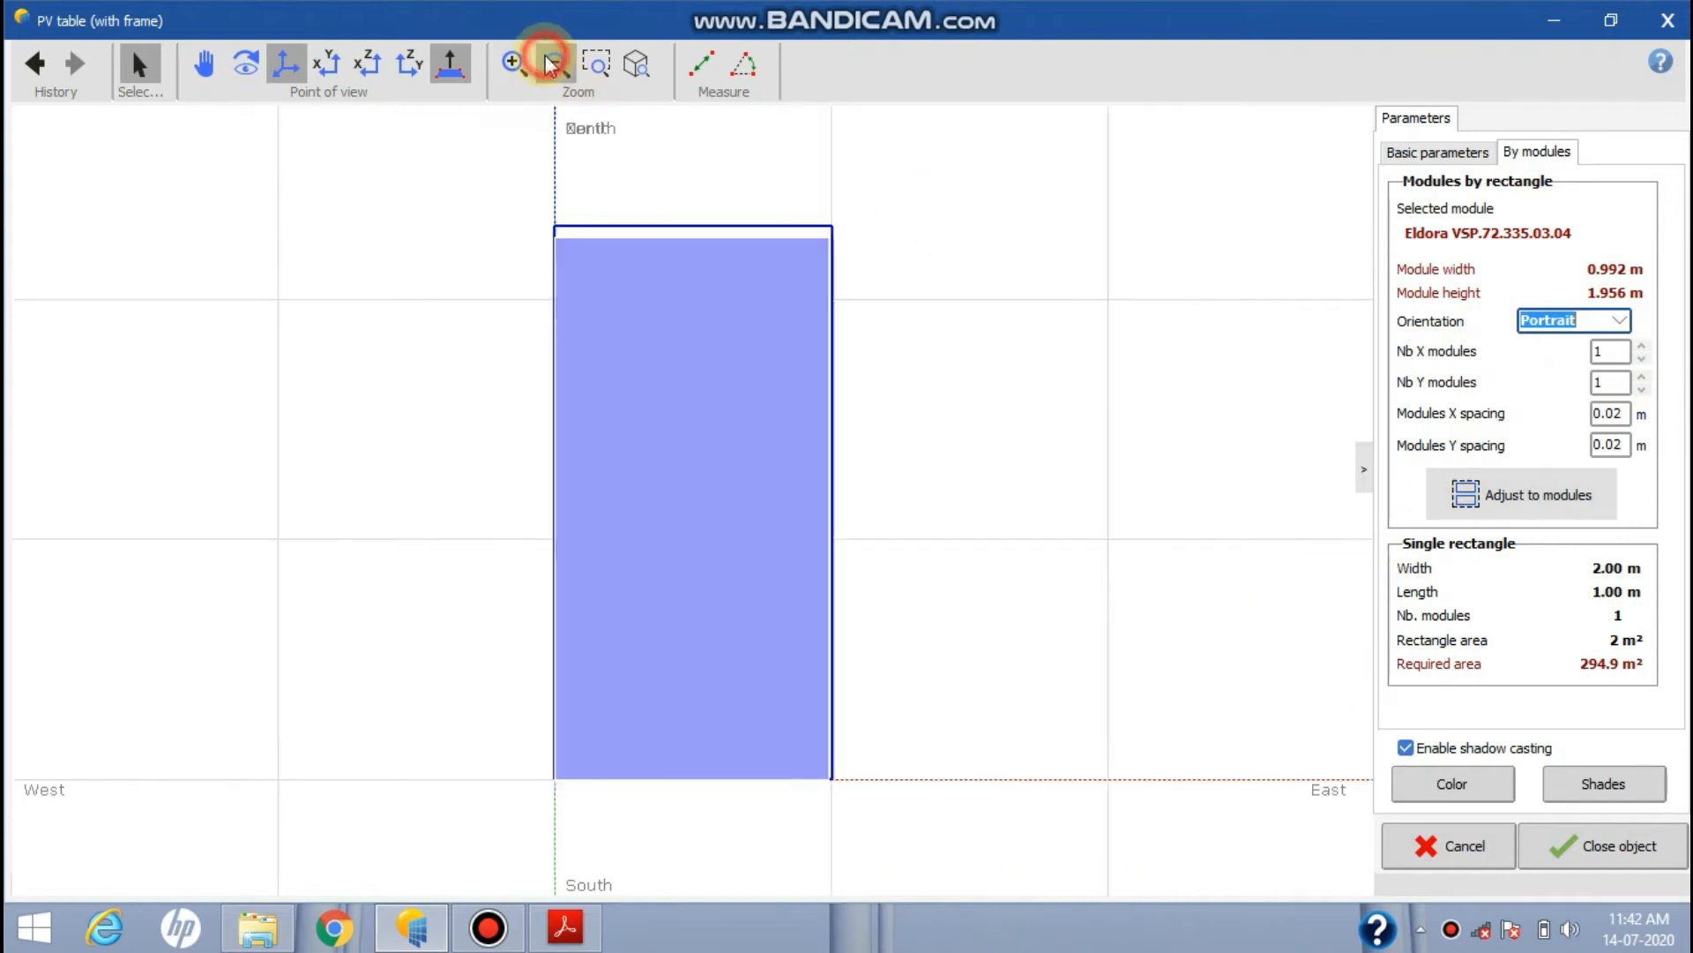
pyautogui.click(1642, 346)
pyautogui.click(1642, 345)
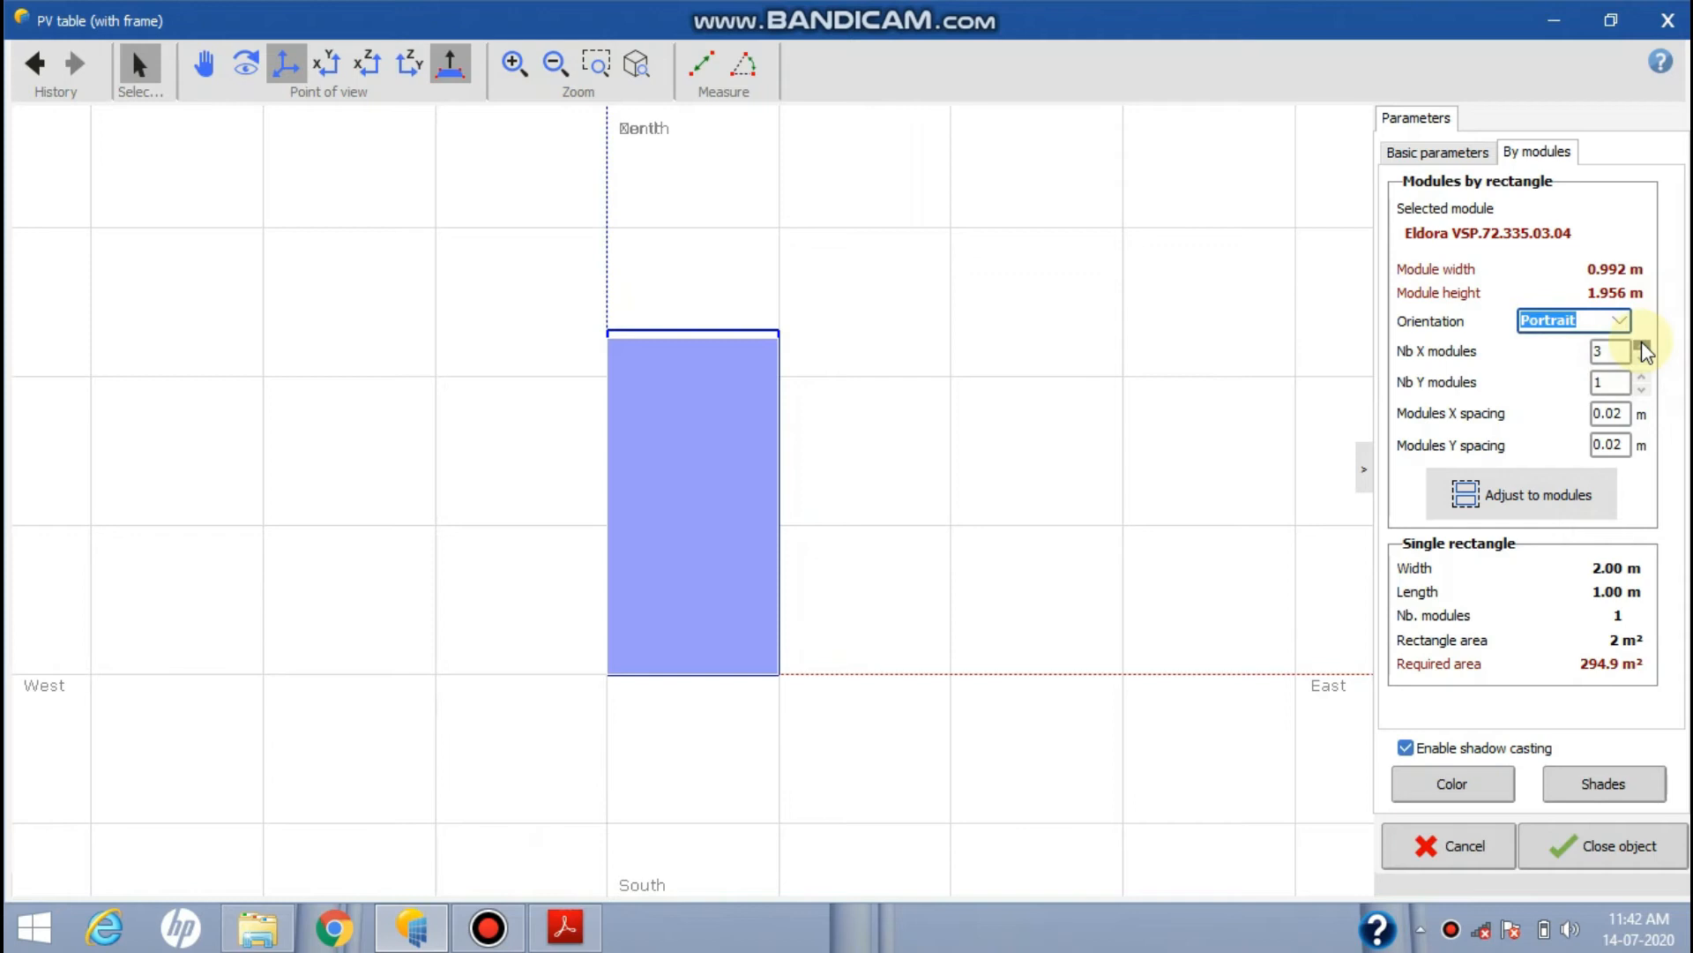
pyautogui.click(1642, 377)
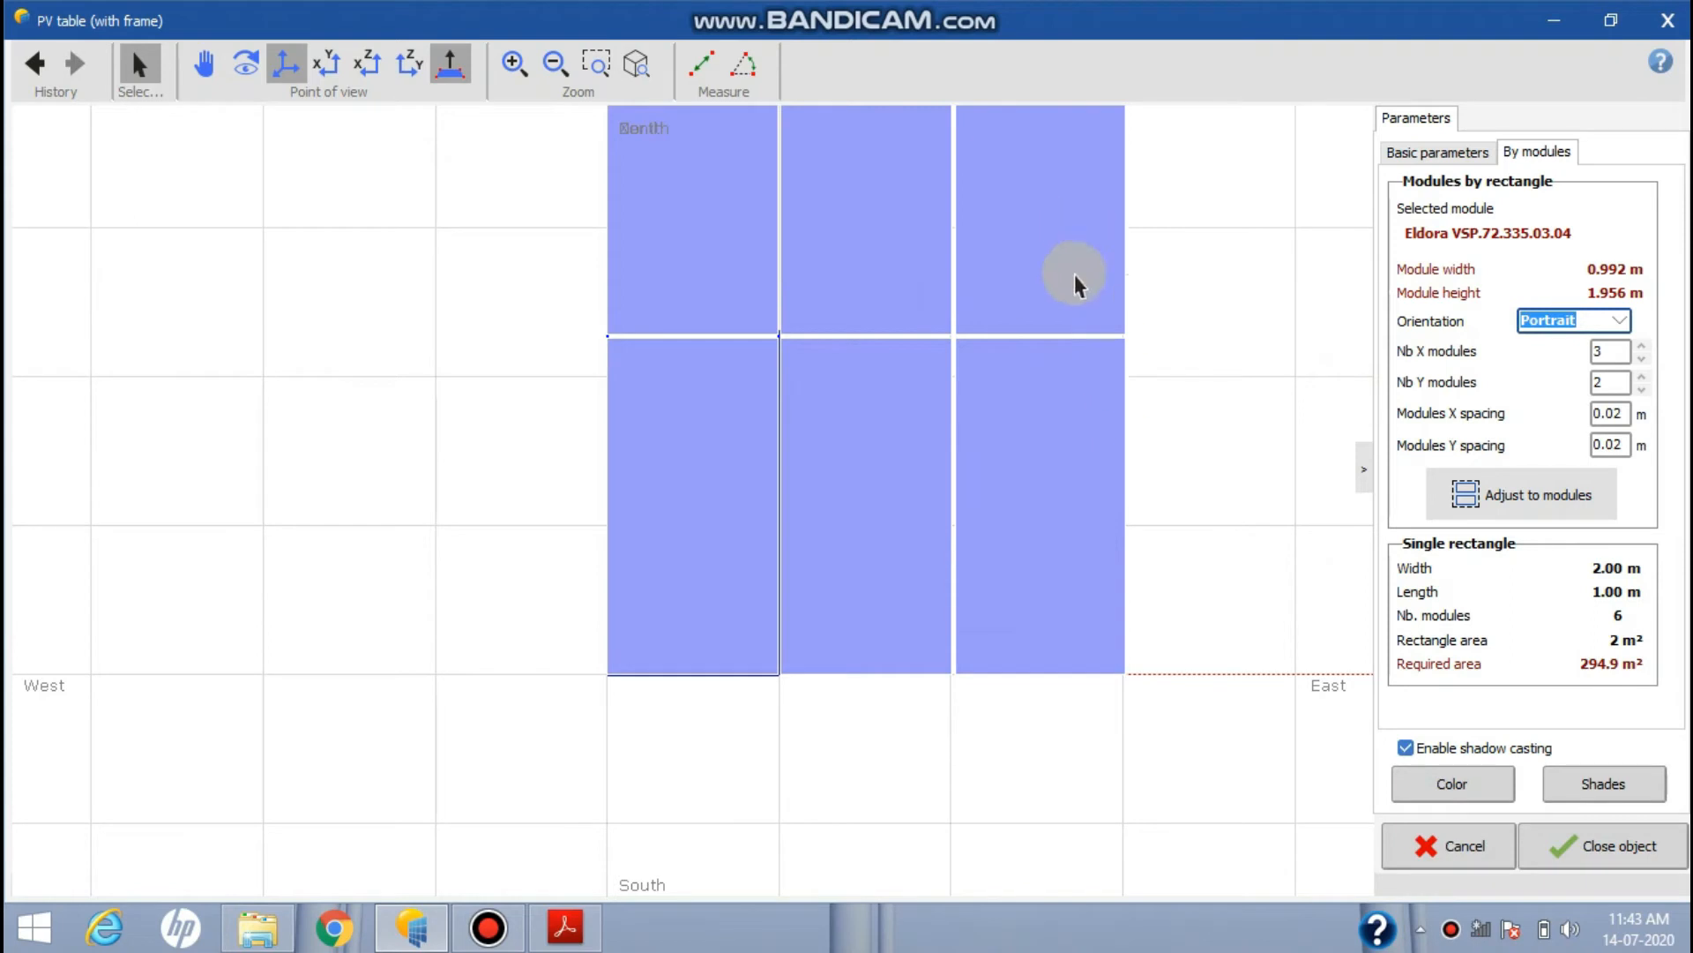
pyautogui.click(1642, 390)
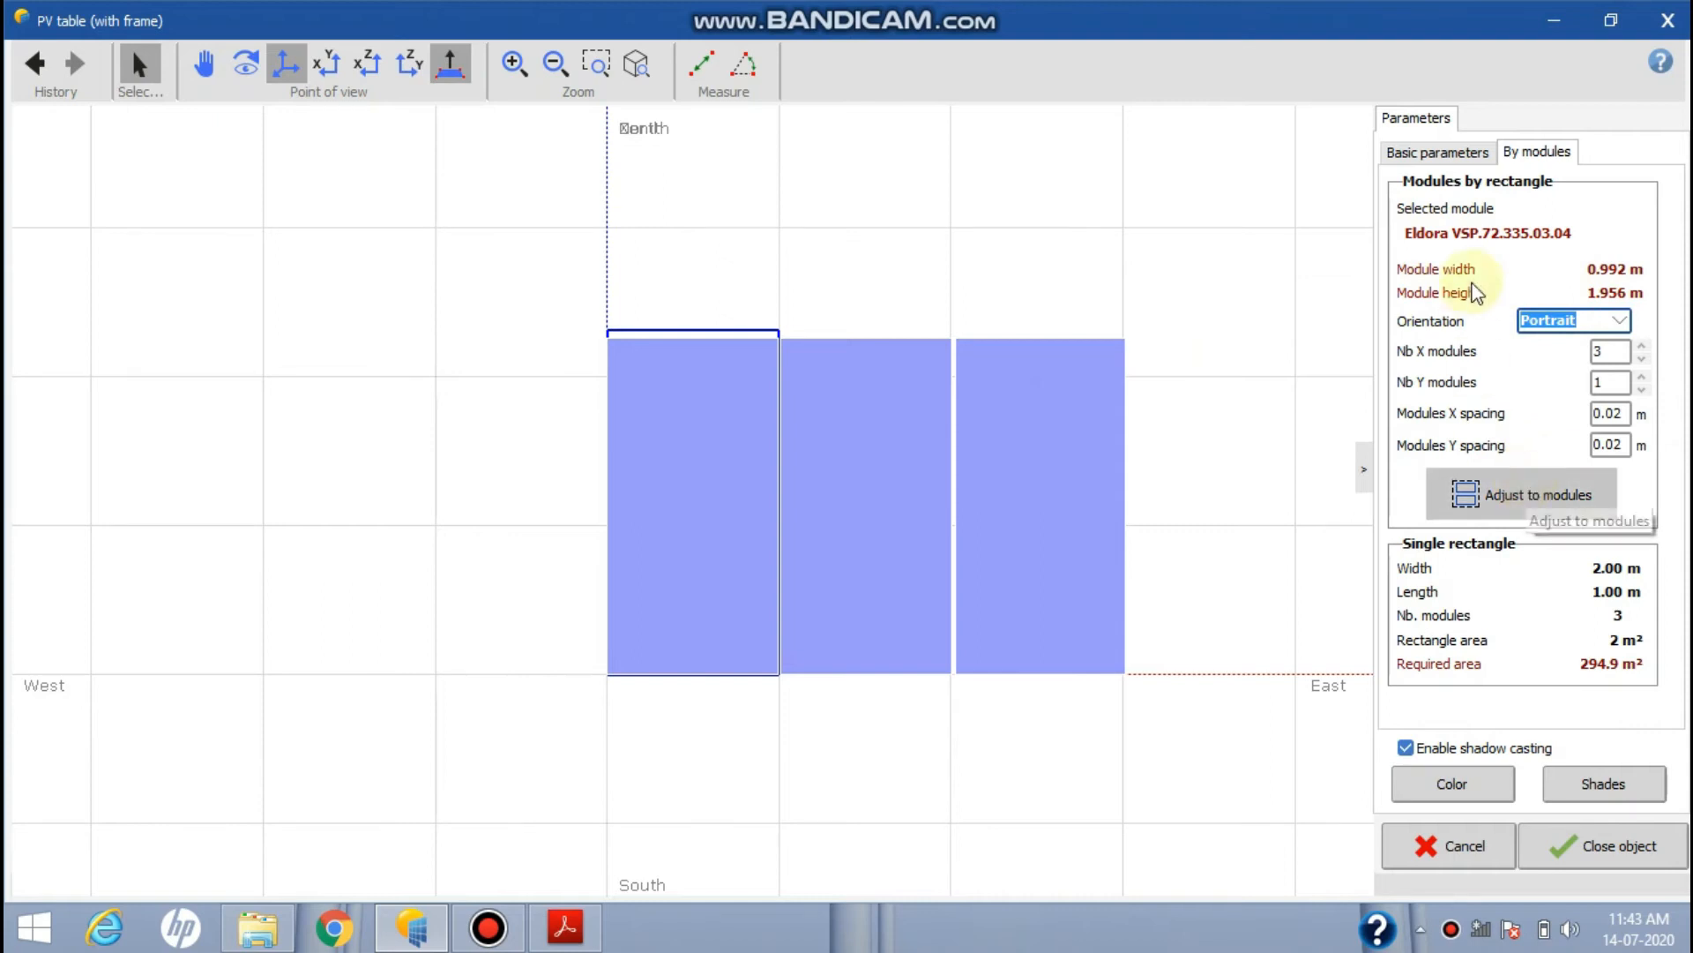
pyautogui.click(1482, 485)
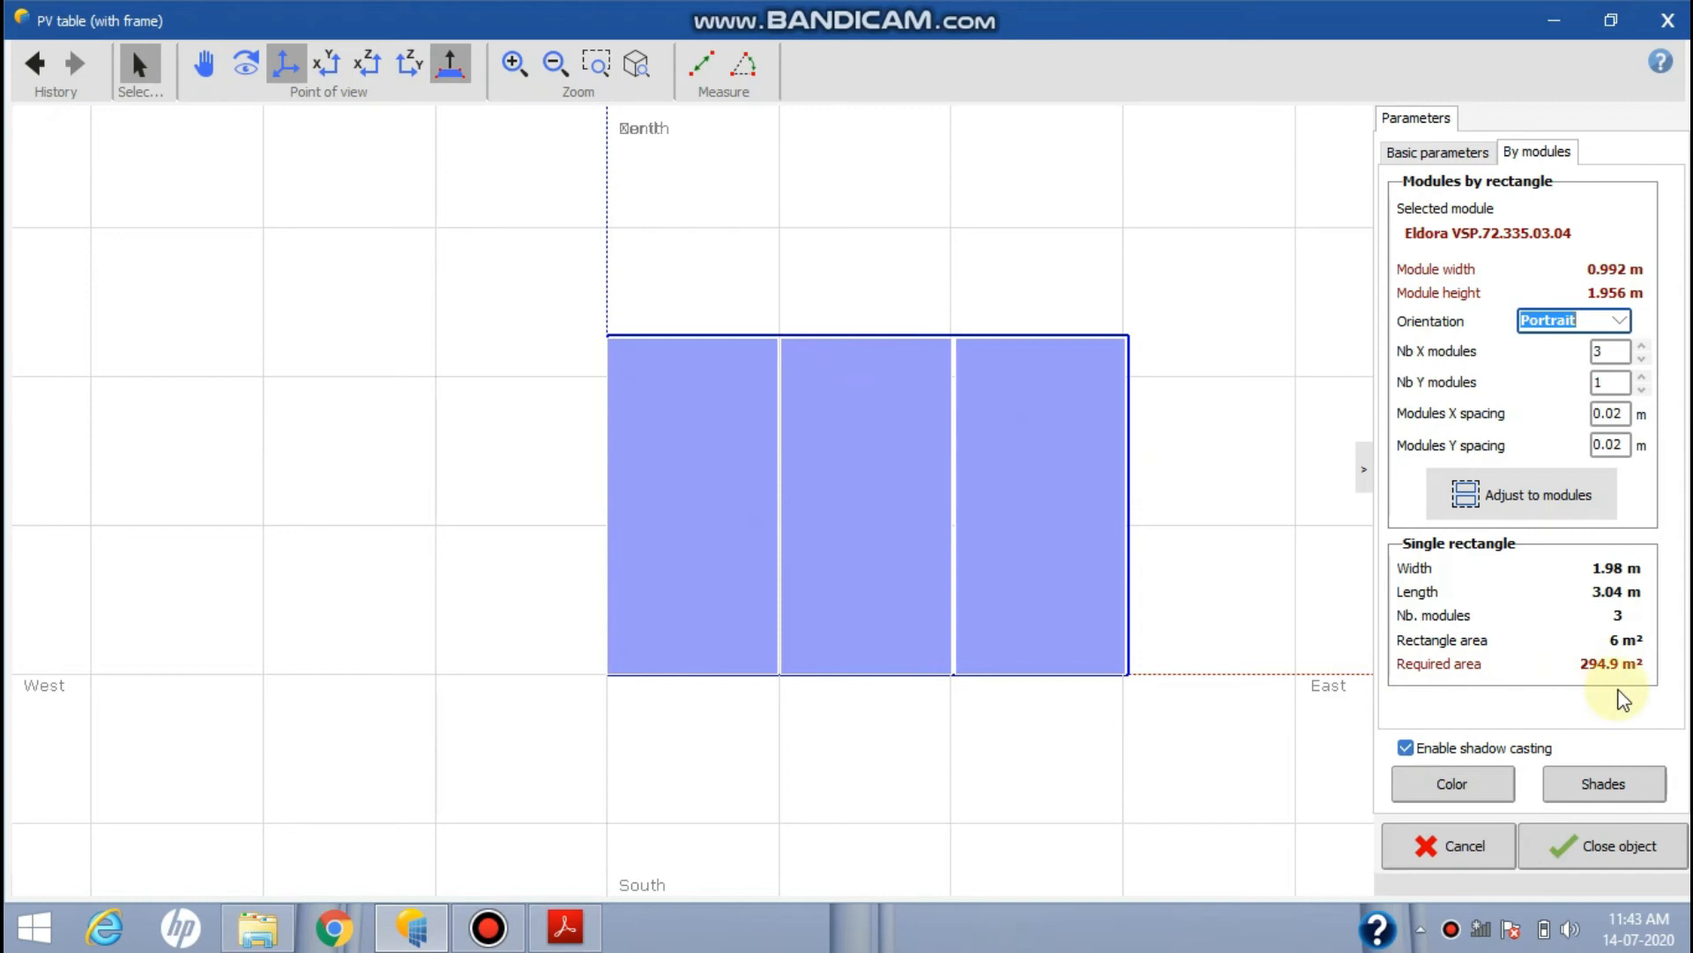
pyautogui.click(1481, 783)
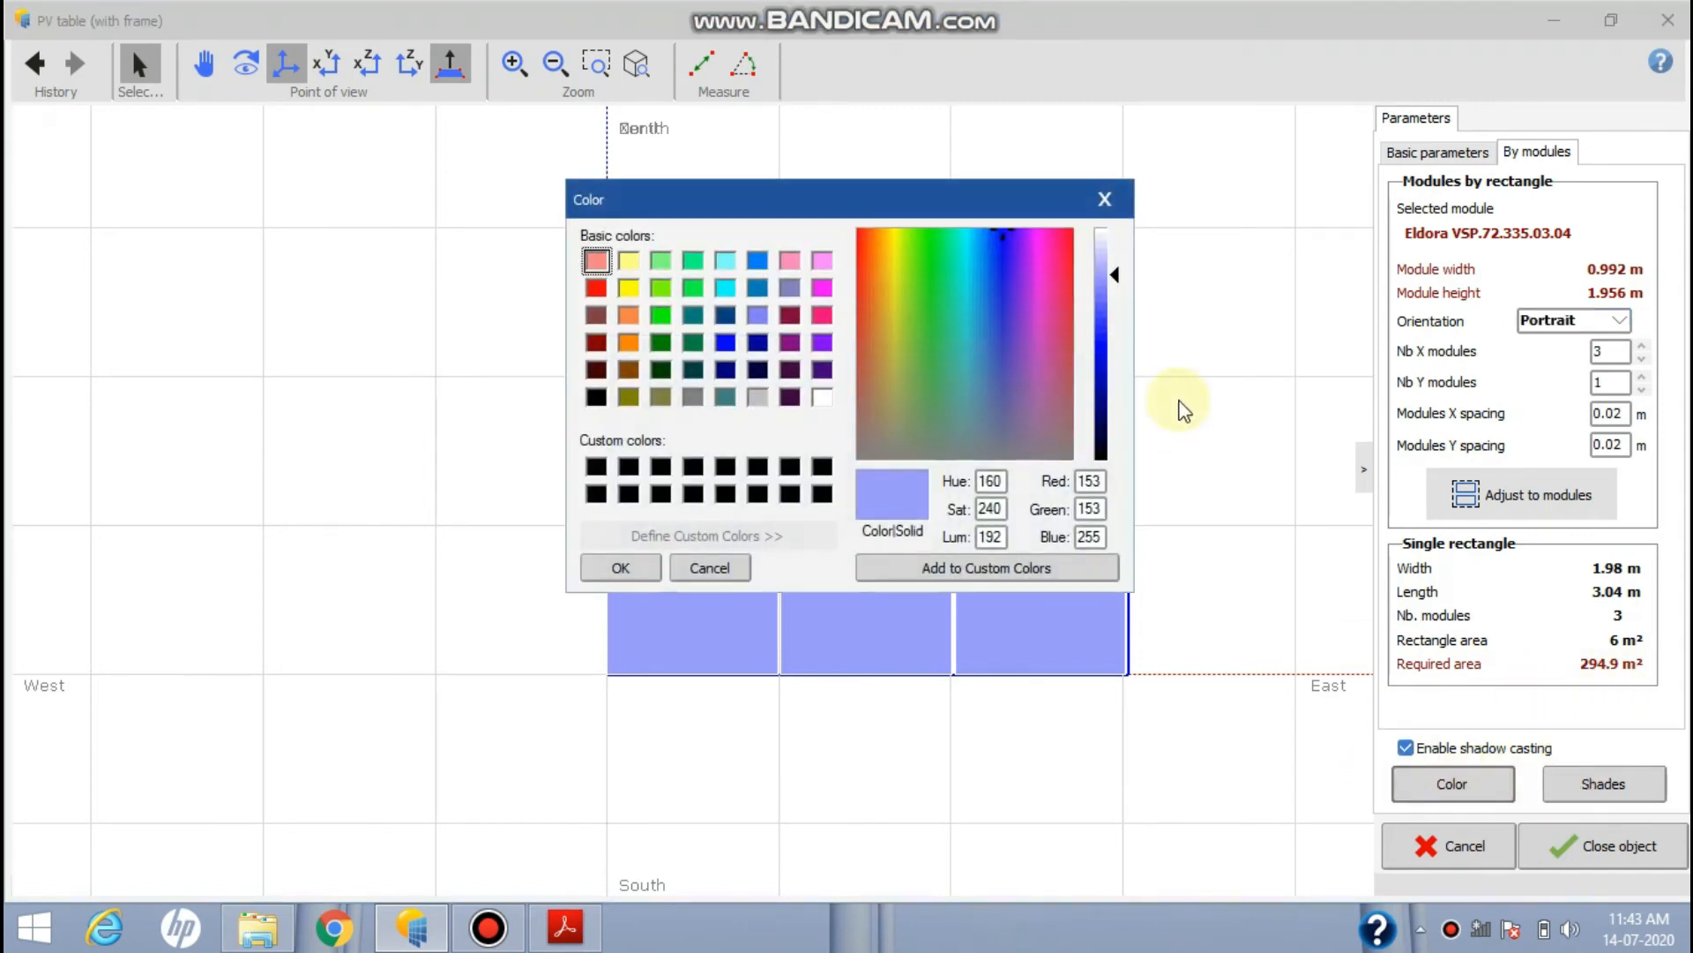
pyautogui.click(693, 287)
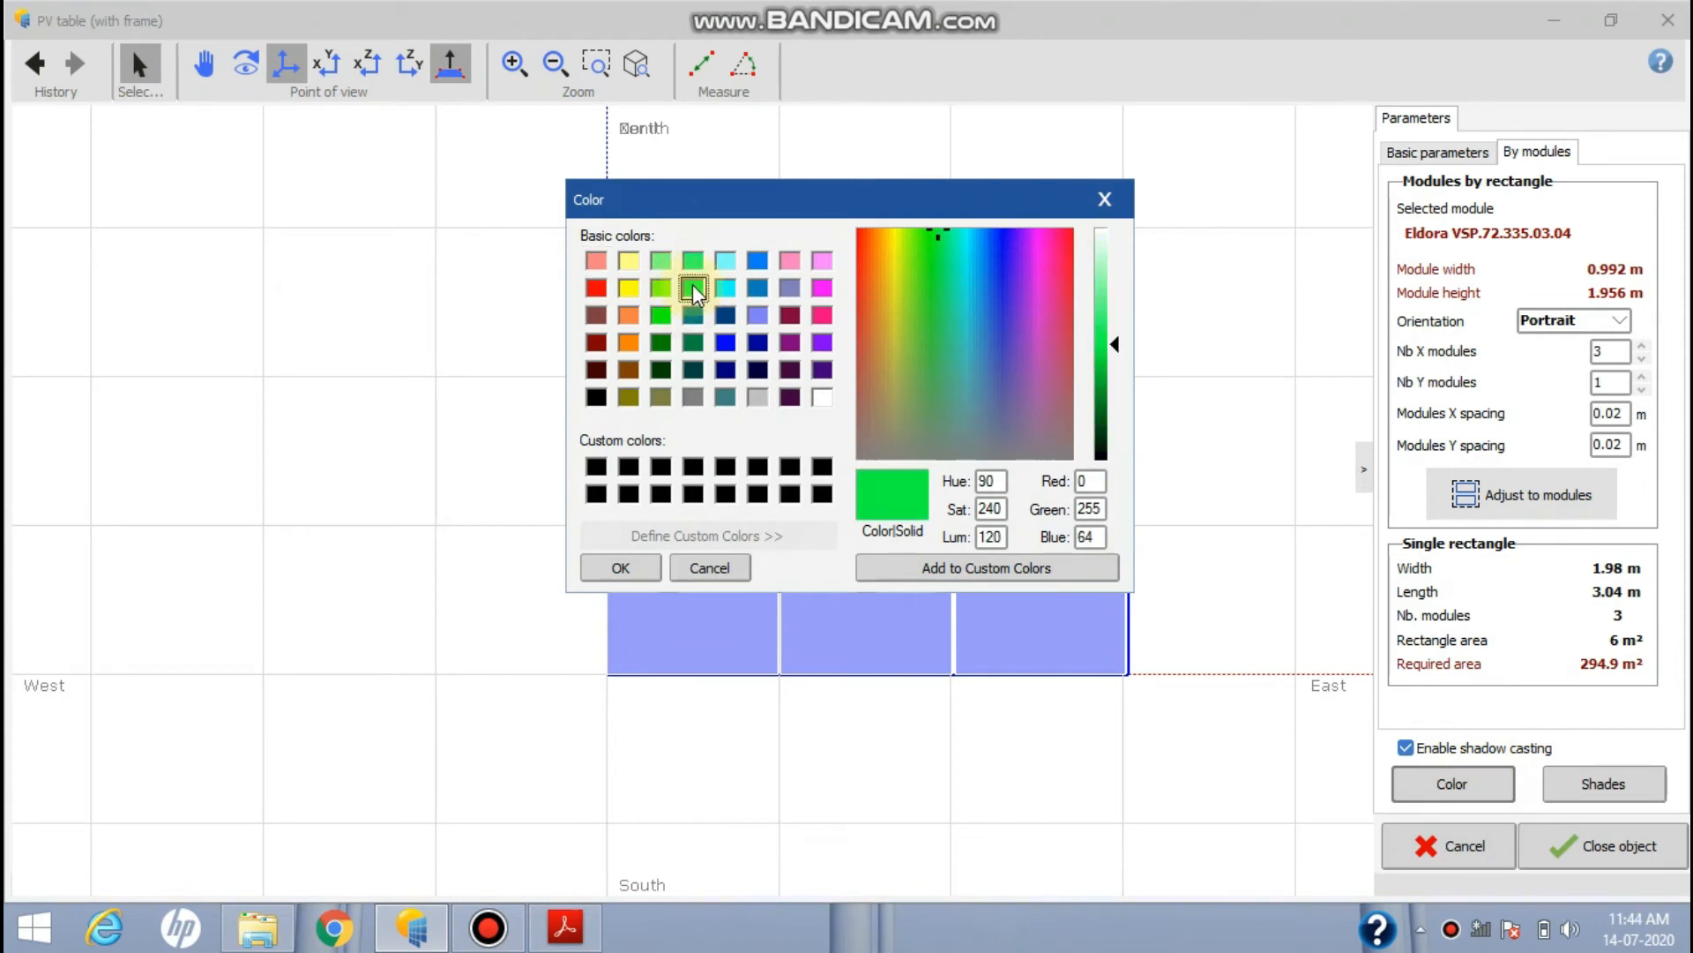
pyautogui.click(1105, 200)
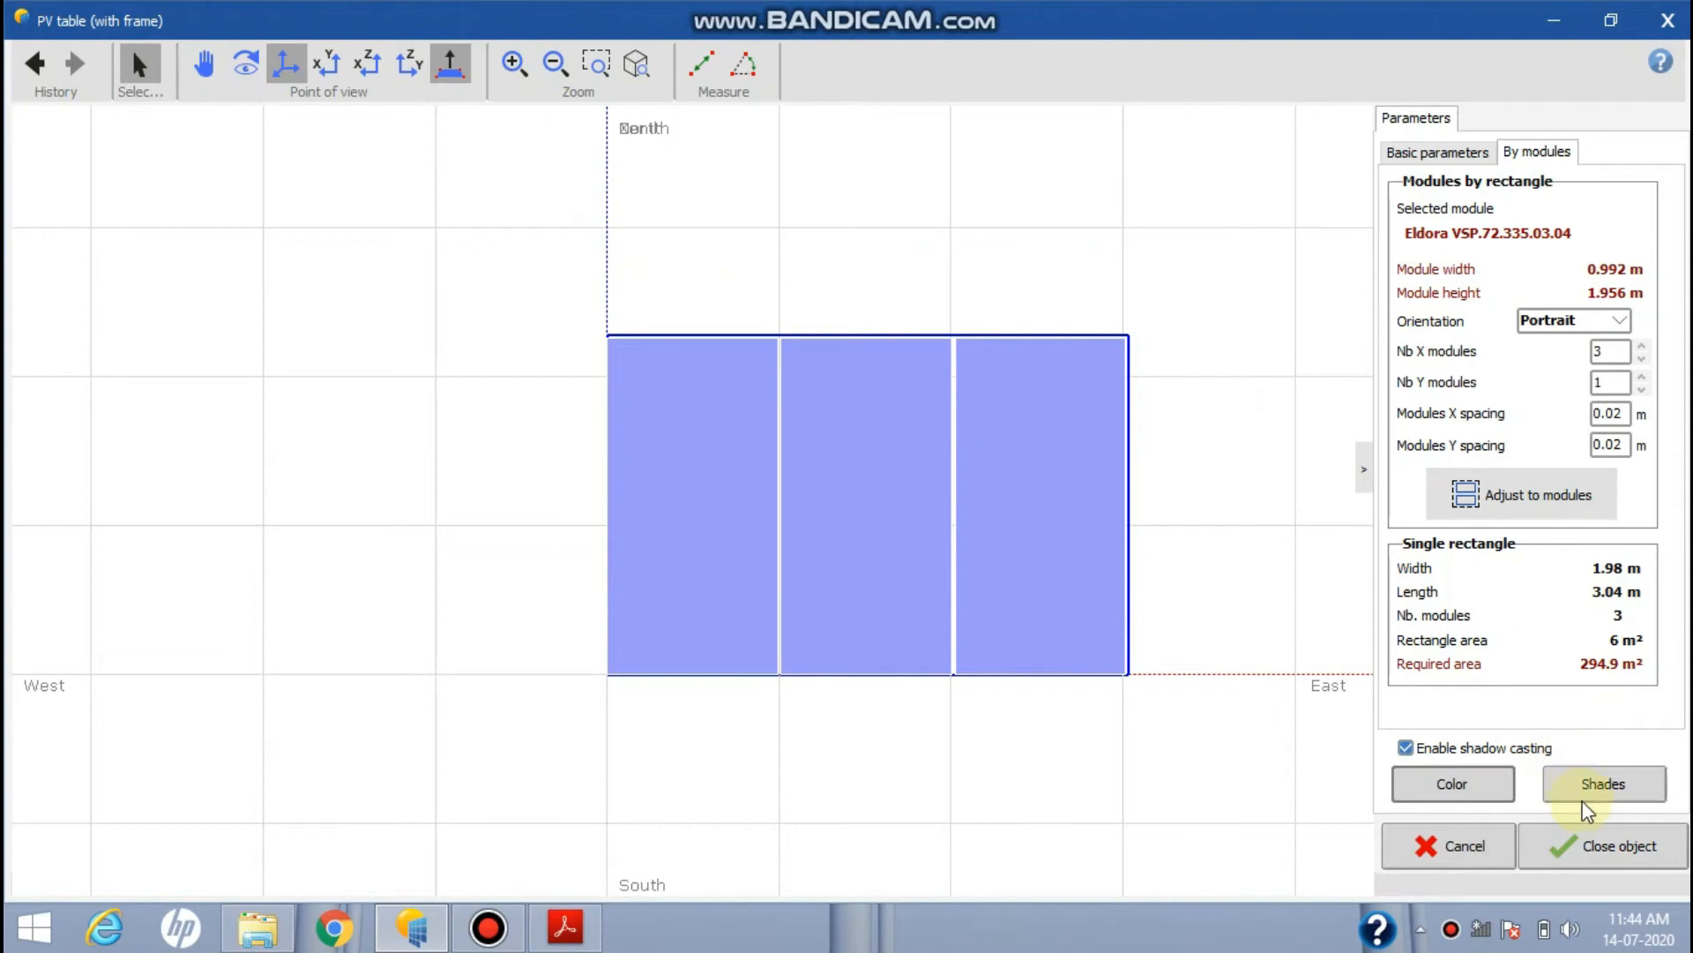
# Accept the sample table's properties and fill the rooftop zone with PV tables
pyautogui.click(1561, 843)
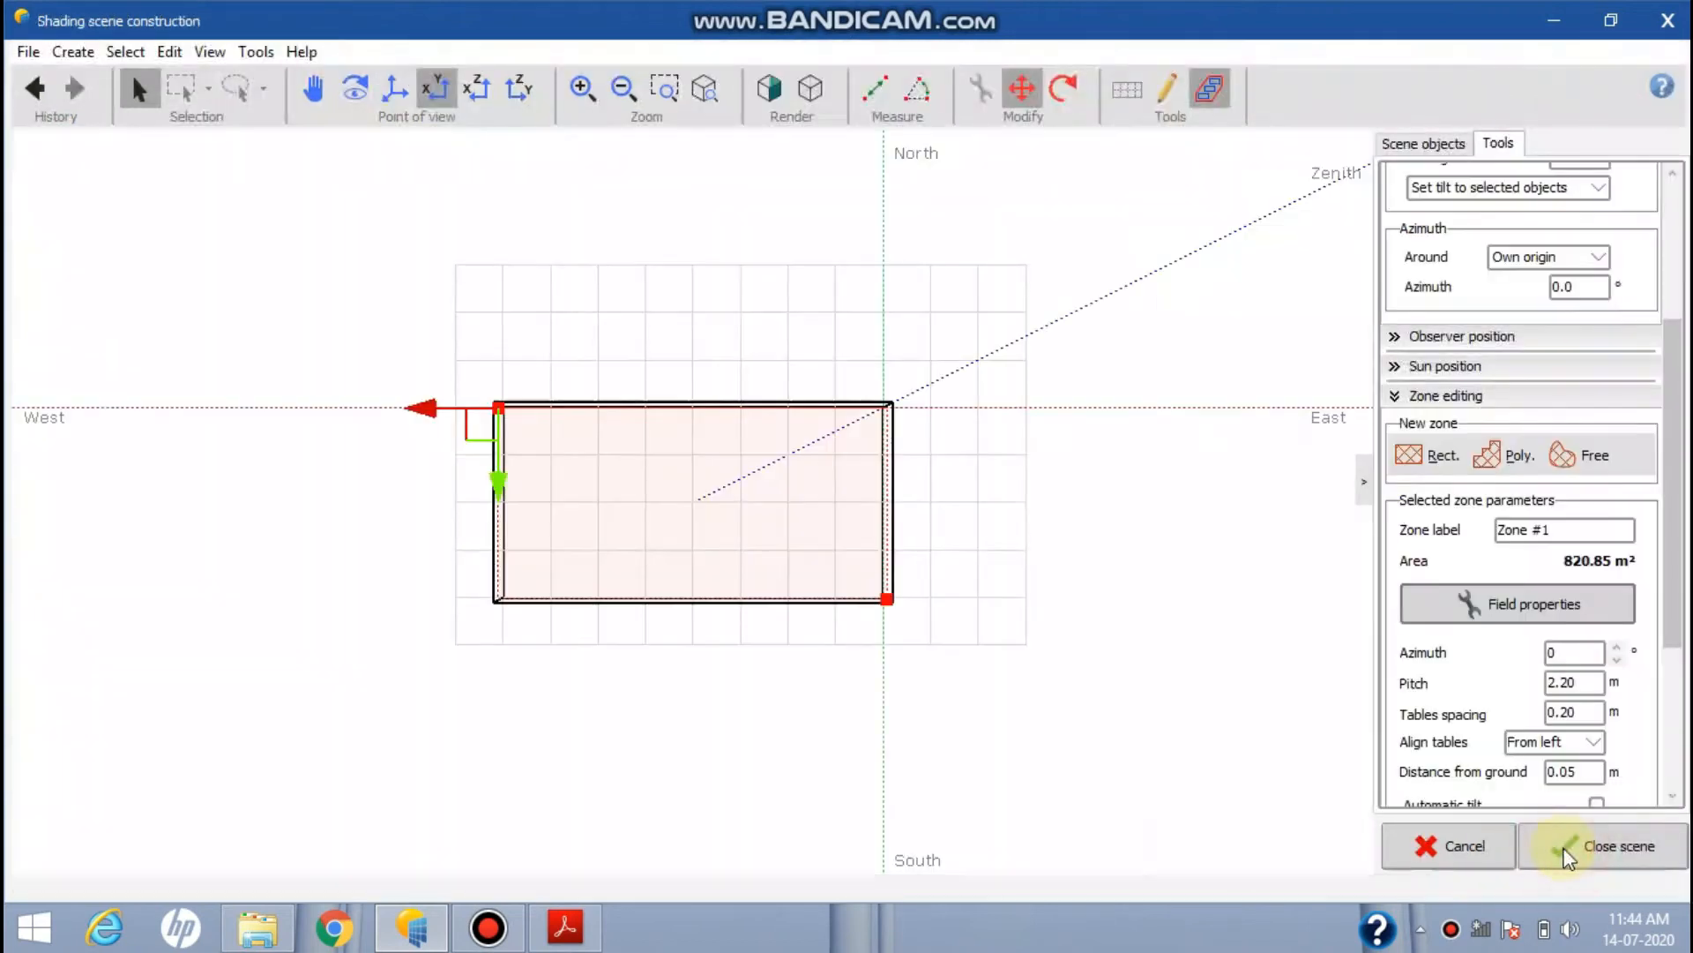
pyautogui.moveTo(1681, 441); pyautogui.dragTo(1683, 628)
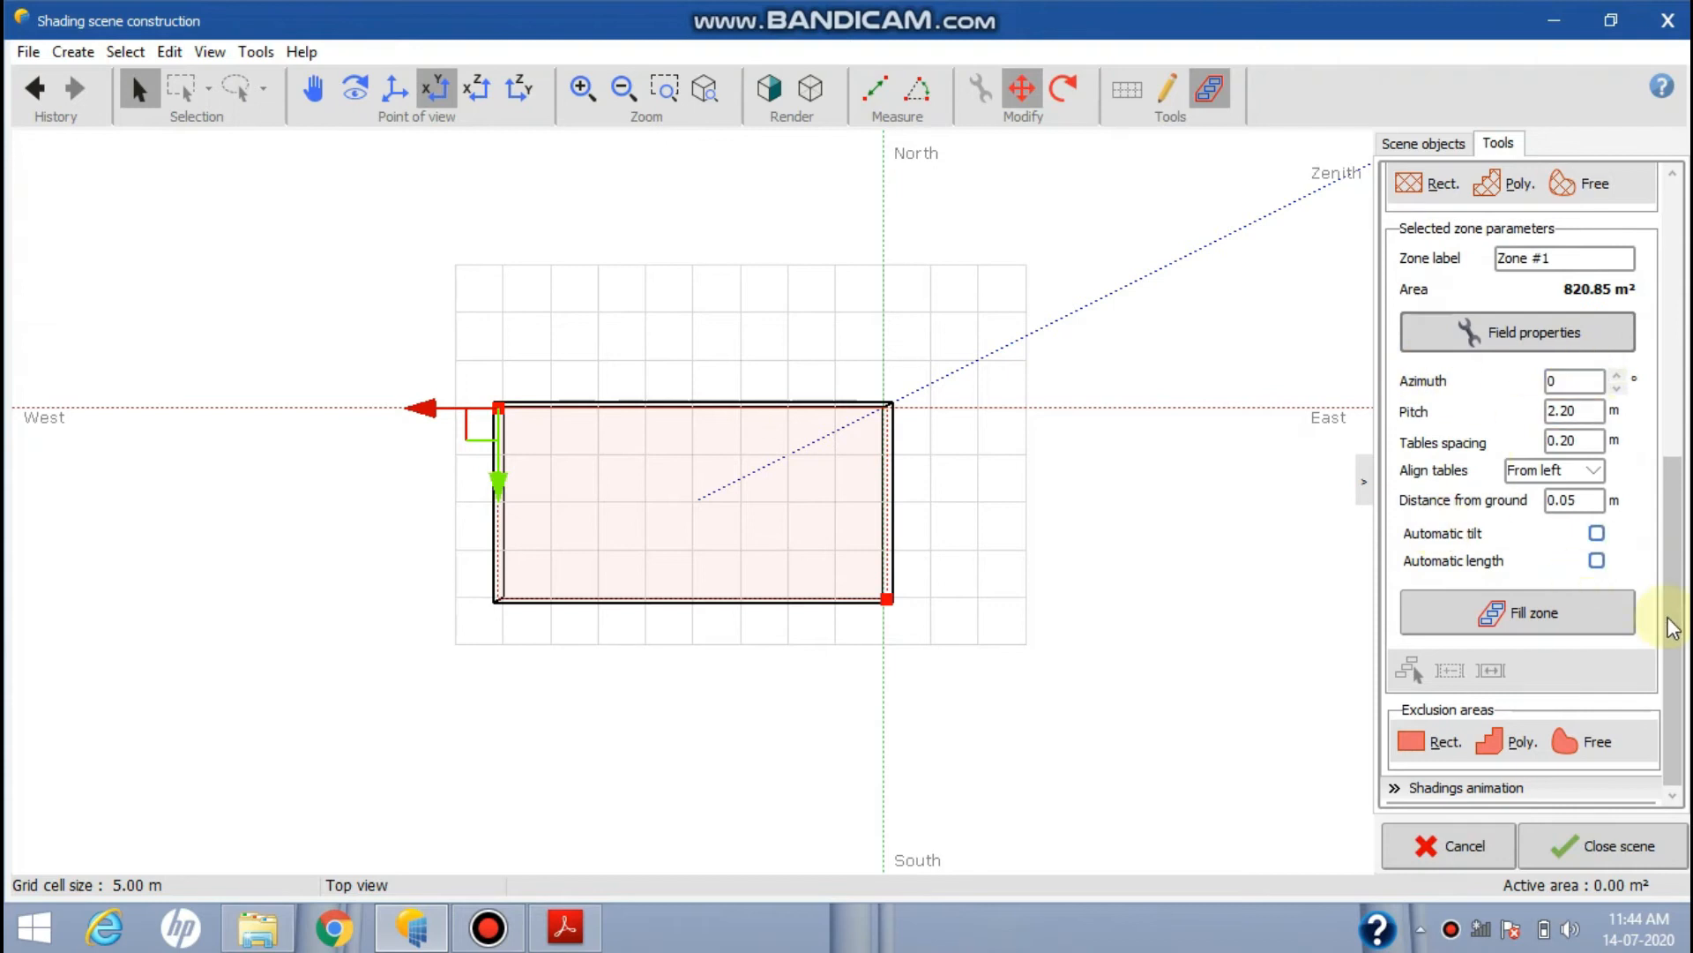
pyautogui.click(1527, 608)
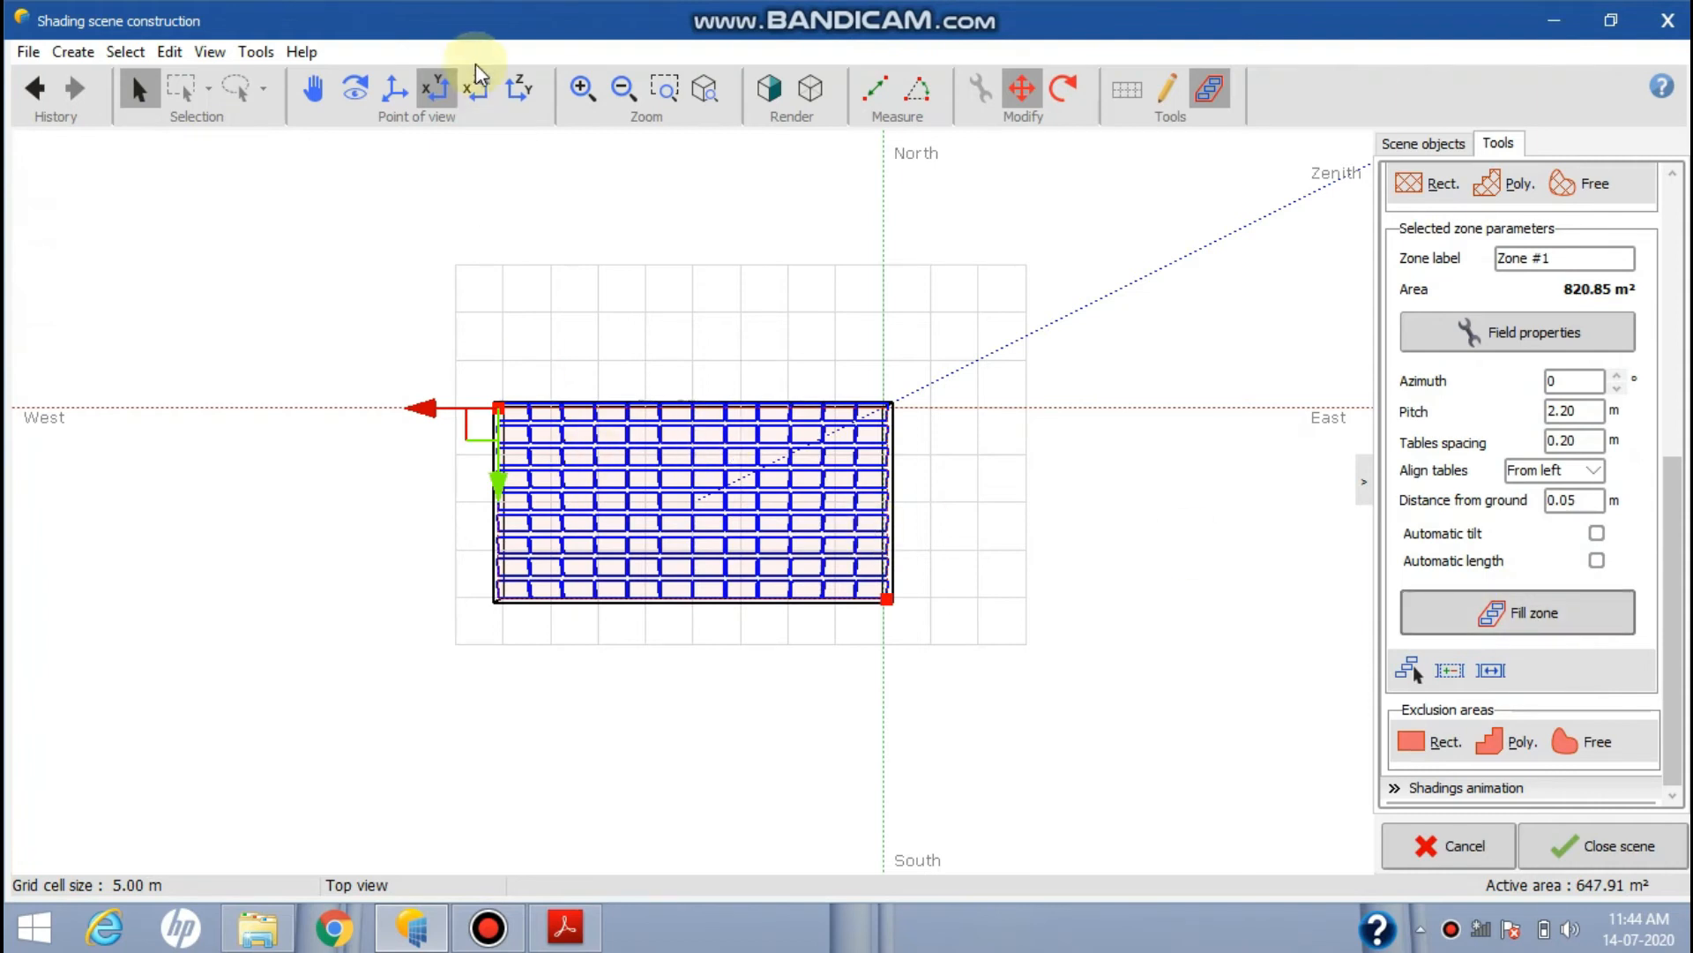
# Render the scene with solid surfaces and examine the tilted tables on the roof from the side at close range
pyautogui.click(477, 90)
pyautogui.click(523, 94)
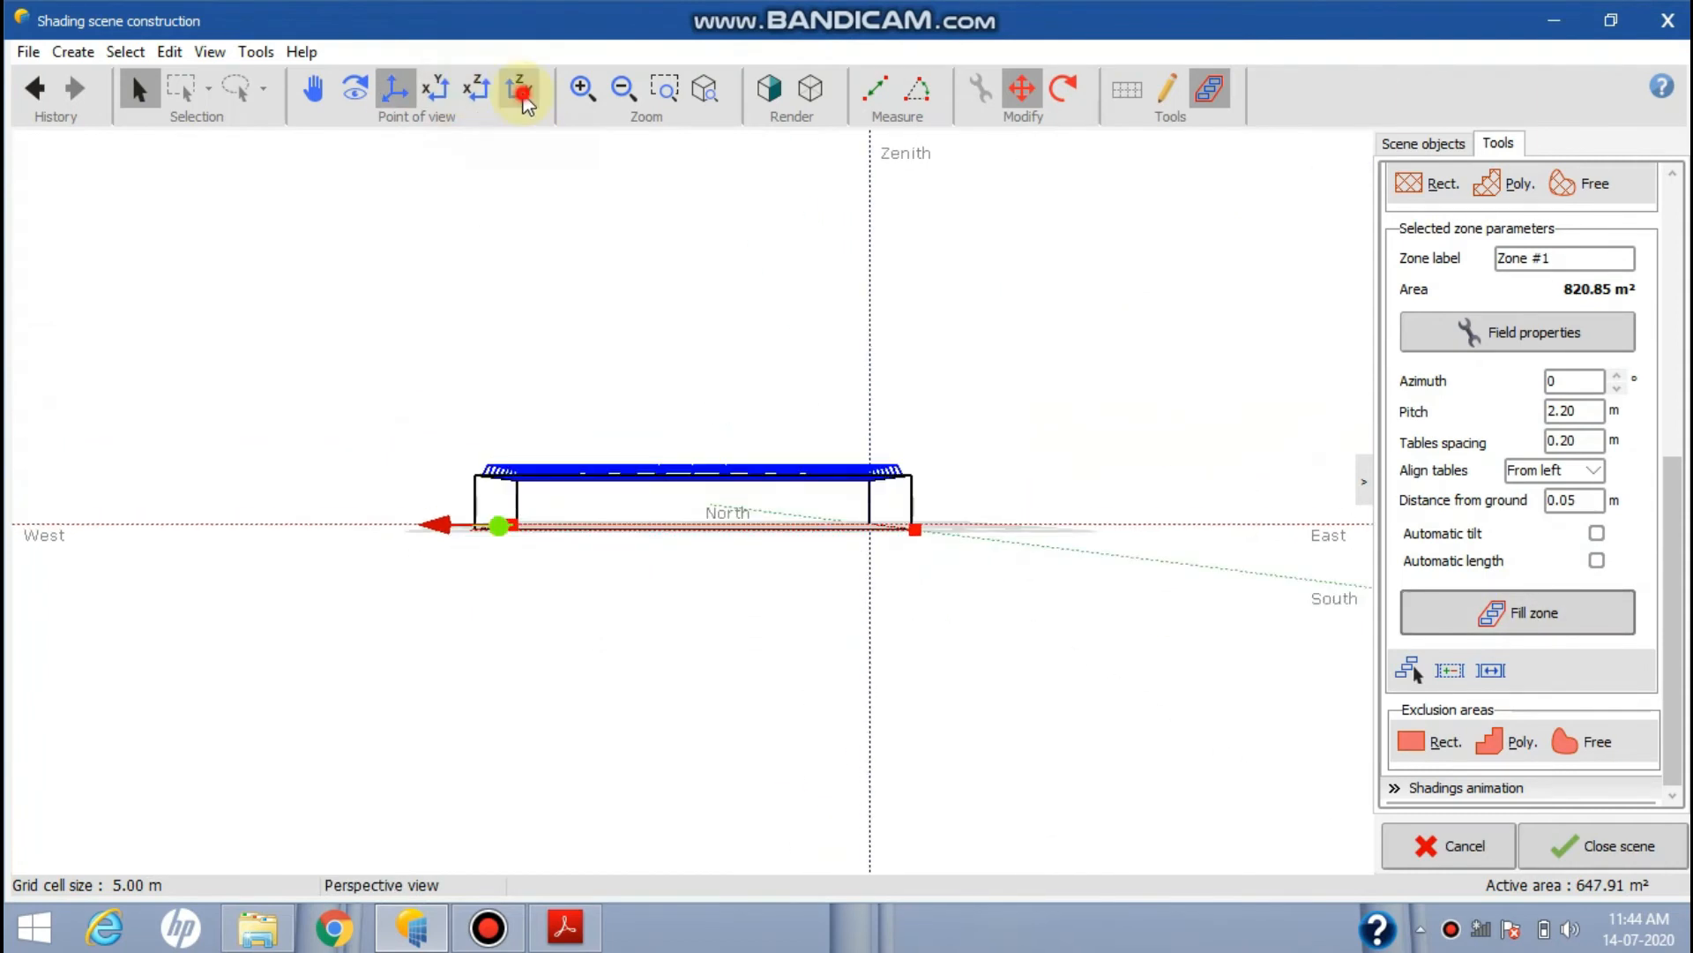
pyautogui.click(783, 95)
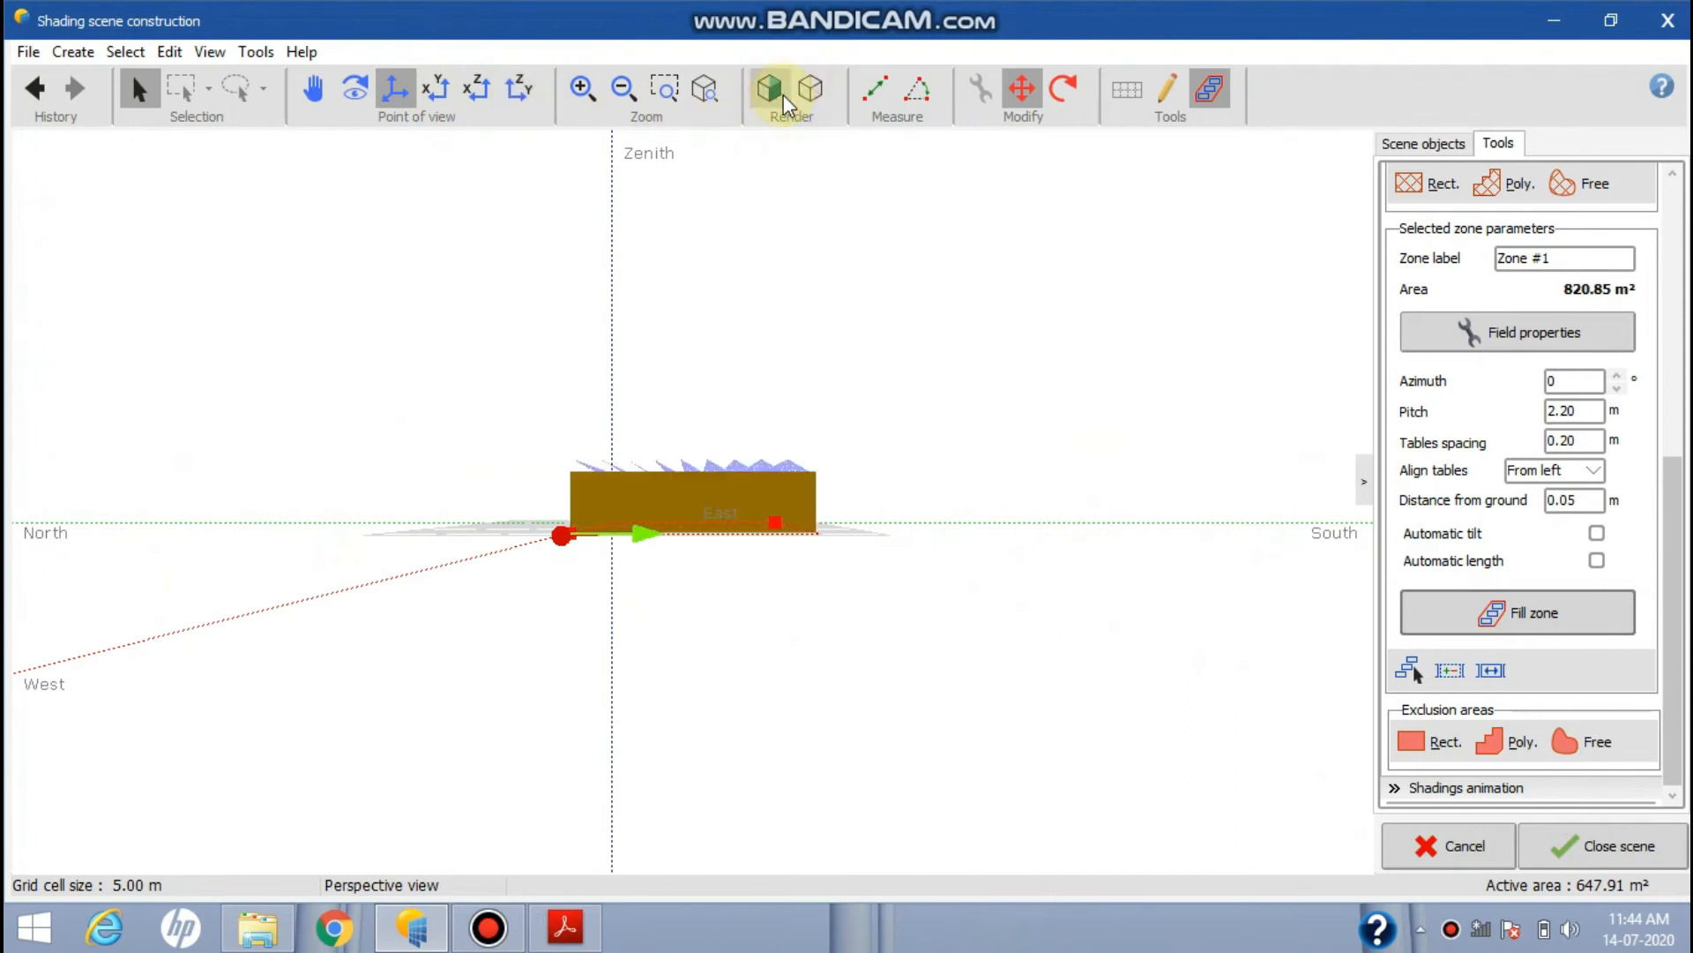
pyautogui.click(475, 99)
pyautogui.click(507, 104)
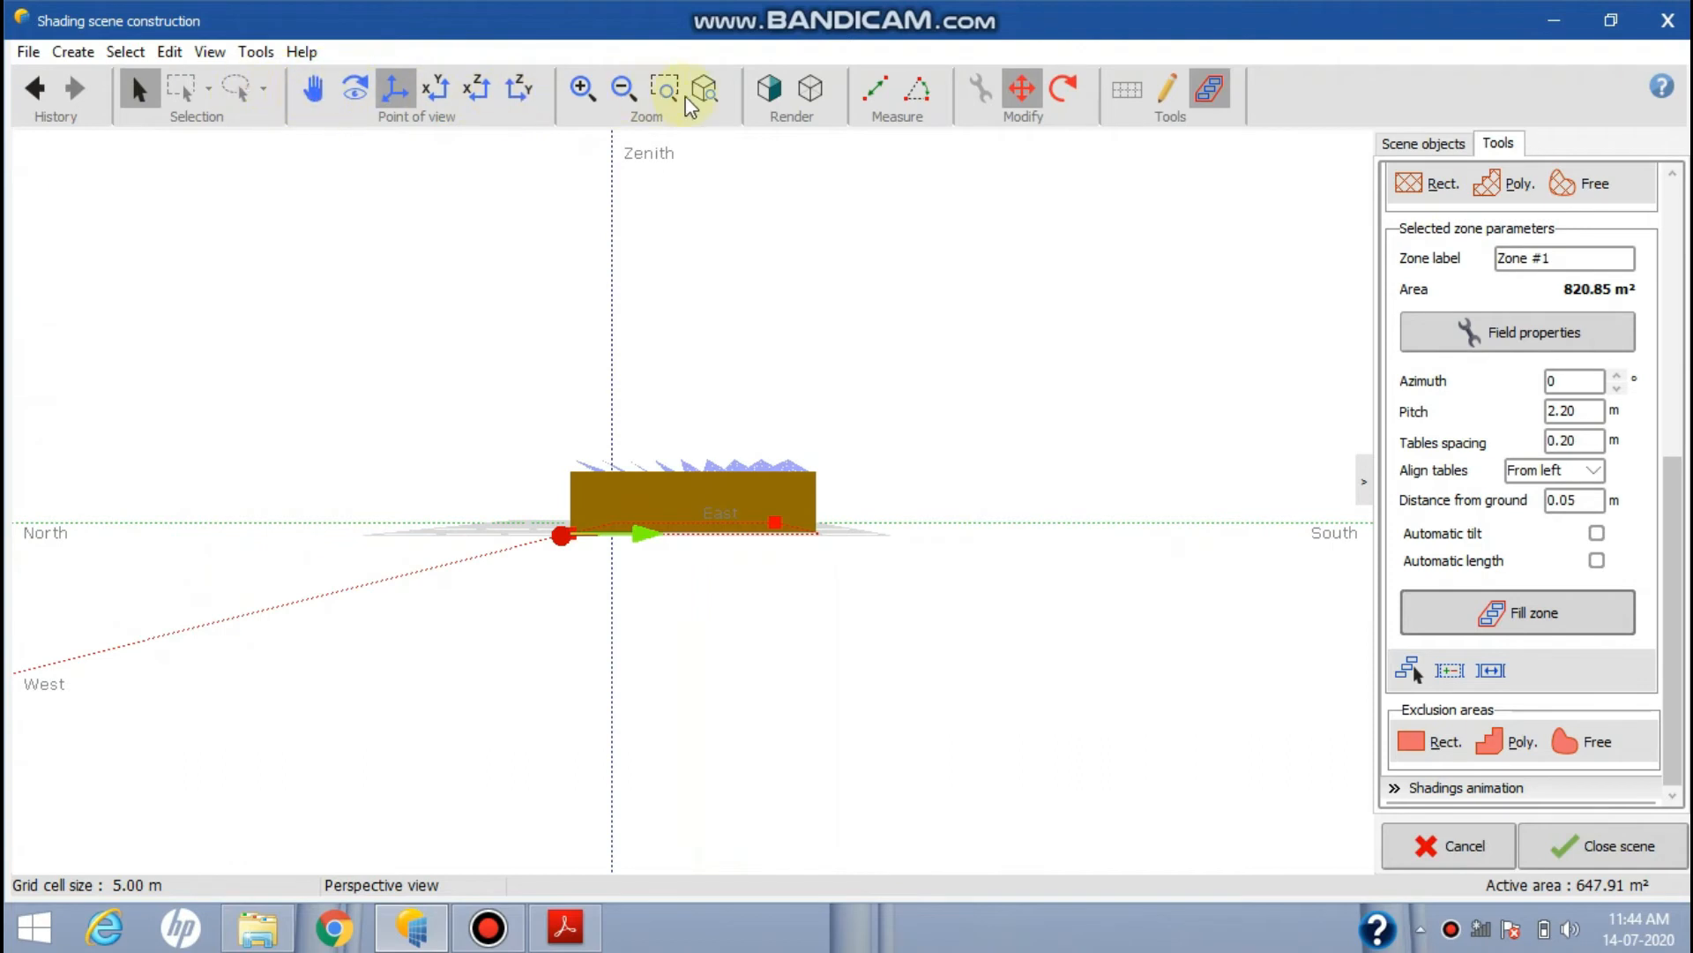
pyautogui.click(597, 88)
pyautogui.click(598, 93)
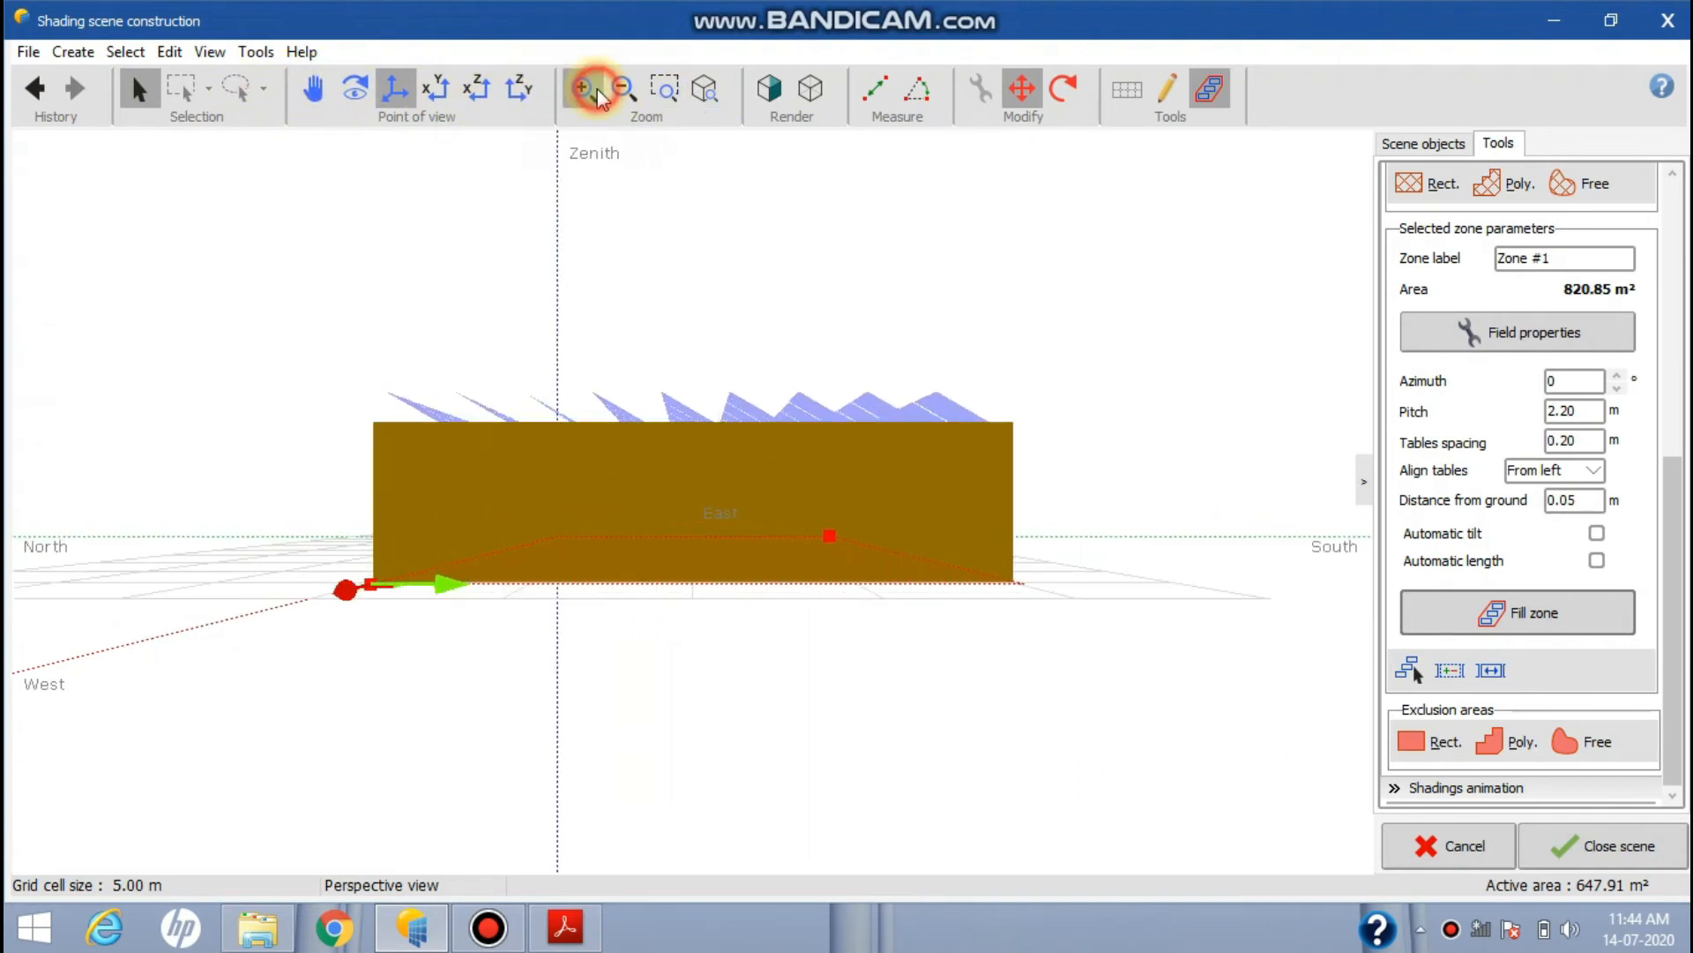
# Examine the table rows on the roof in perspective from the south, the corners and the west
pyautogui.click(353, 86)
pyautogui.moveTo(552, 318); pyautogui.dragTo(680, 400)
pyautogui.moveTo(974, 416); pyautogui.dragTo(594, 424)
pyautogui.moveTo(1002, 408); pyautogui.dragTo(672, 518)
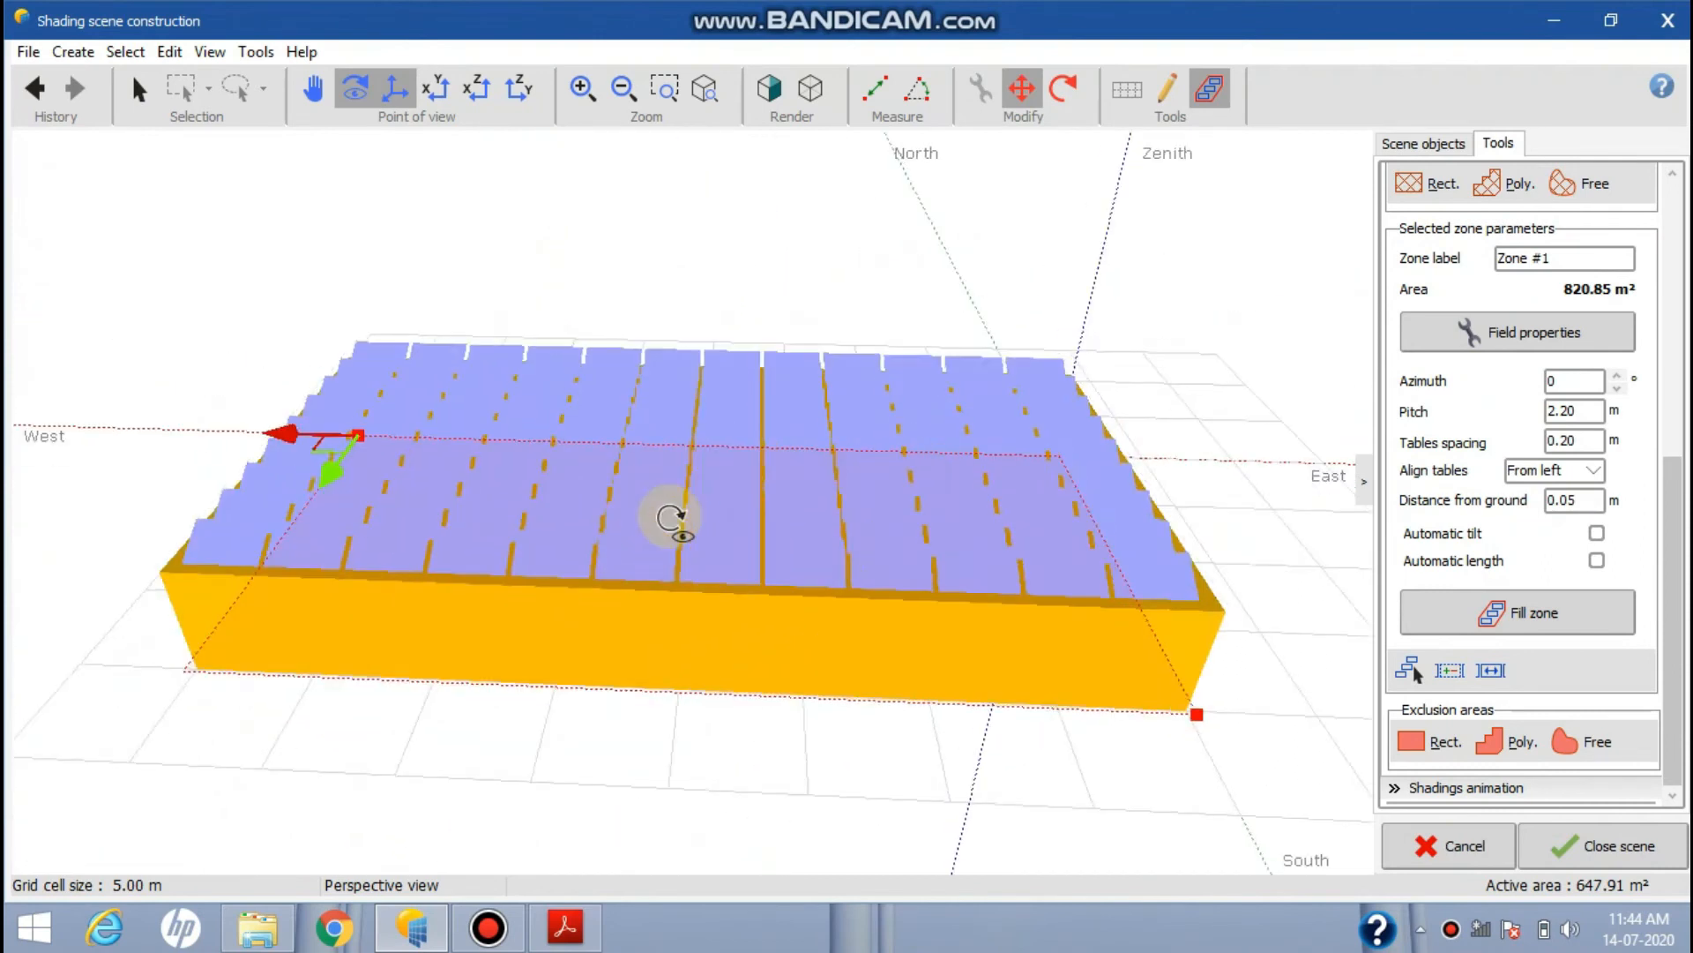
pyautogui.moveTo(1006, 495); pyautogui.dragTo(653, 423)
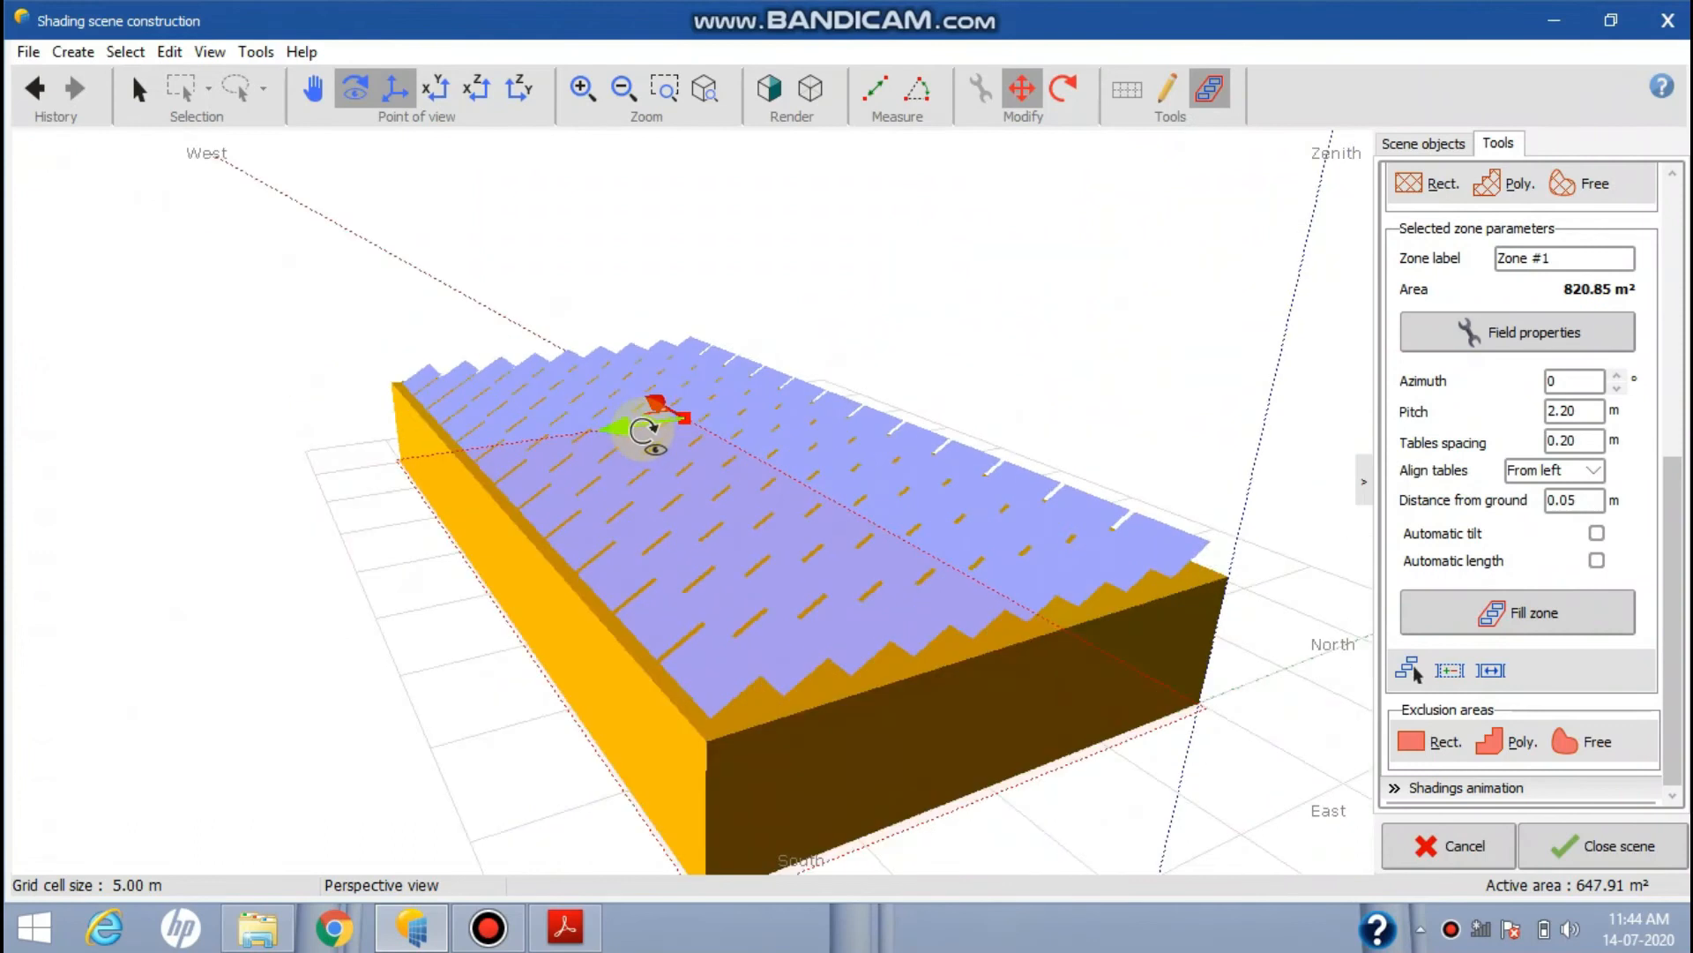
pyautogui.moveTo(926, 538); pyautogui.dragTo(918, 593)
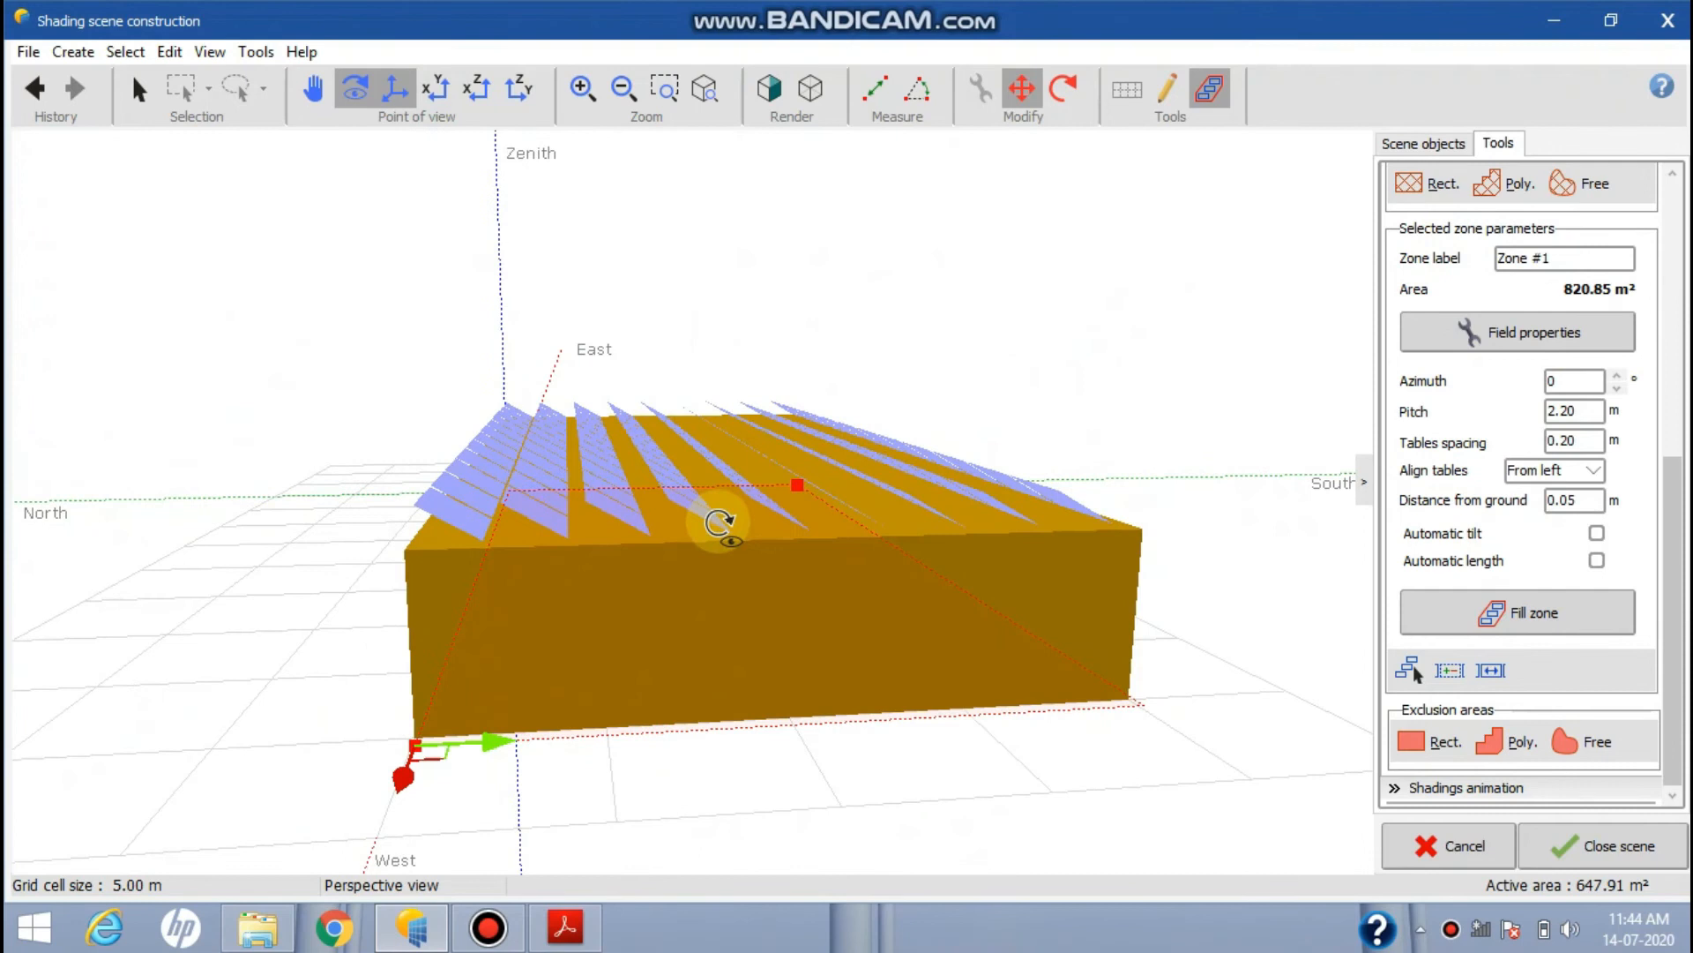
pyautogui.moveTo(786, 492); pyautogui.dragTo(419, 484)
pyautogui.moveTo(865, 518); pyautogui.dragTo(657, 632)
pyautogui.moveTo(994, 574); pyautogui.dragTo(1063, 545)
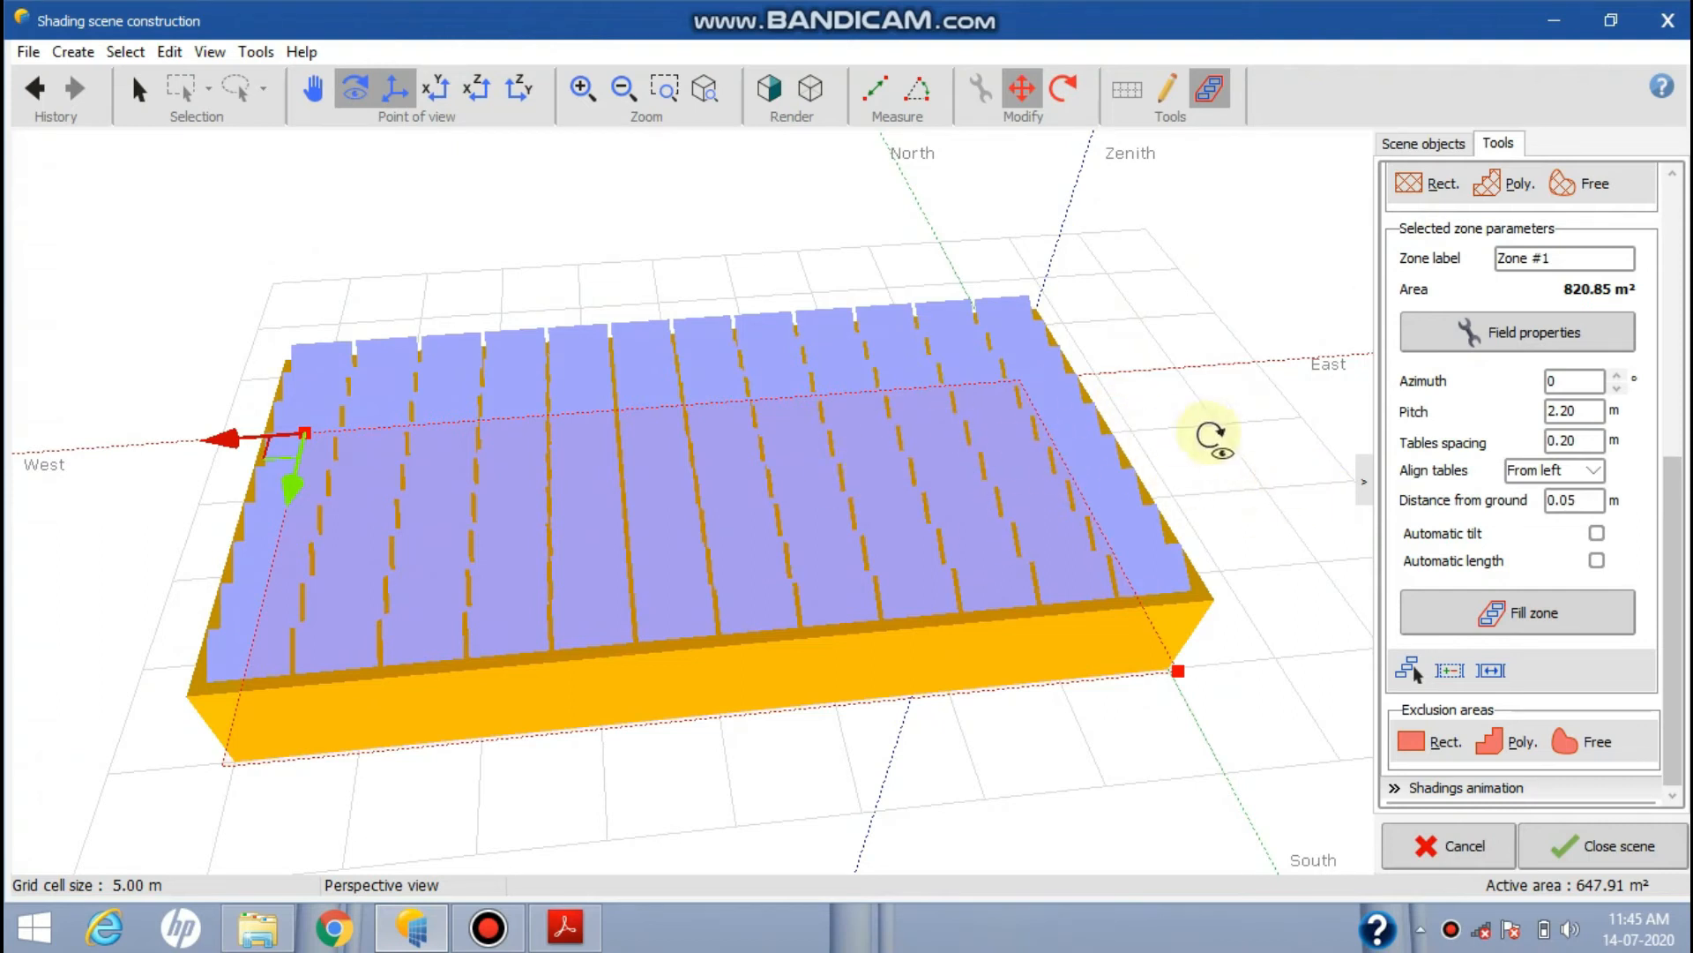
# Leave zone editing, run the shading animation for 21-12-2019 in 15-minute steps, and examine the loss curve and shadows
pyautogui.moveTo(1672, 535); pyautogui.dragTo(1686, 132)
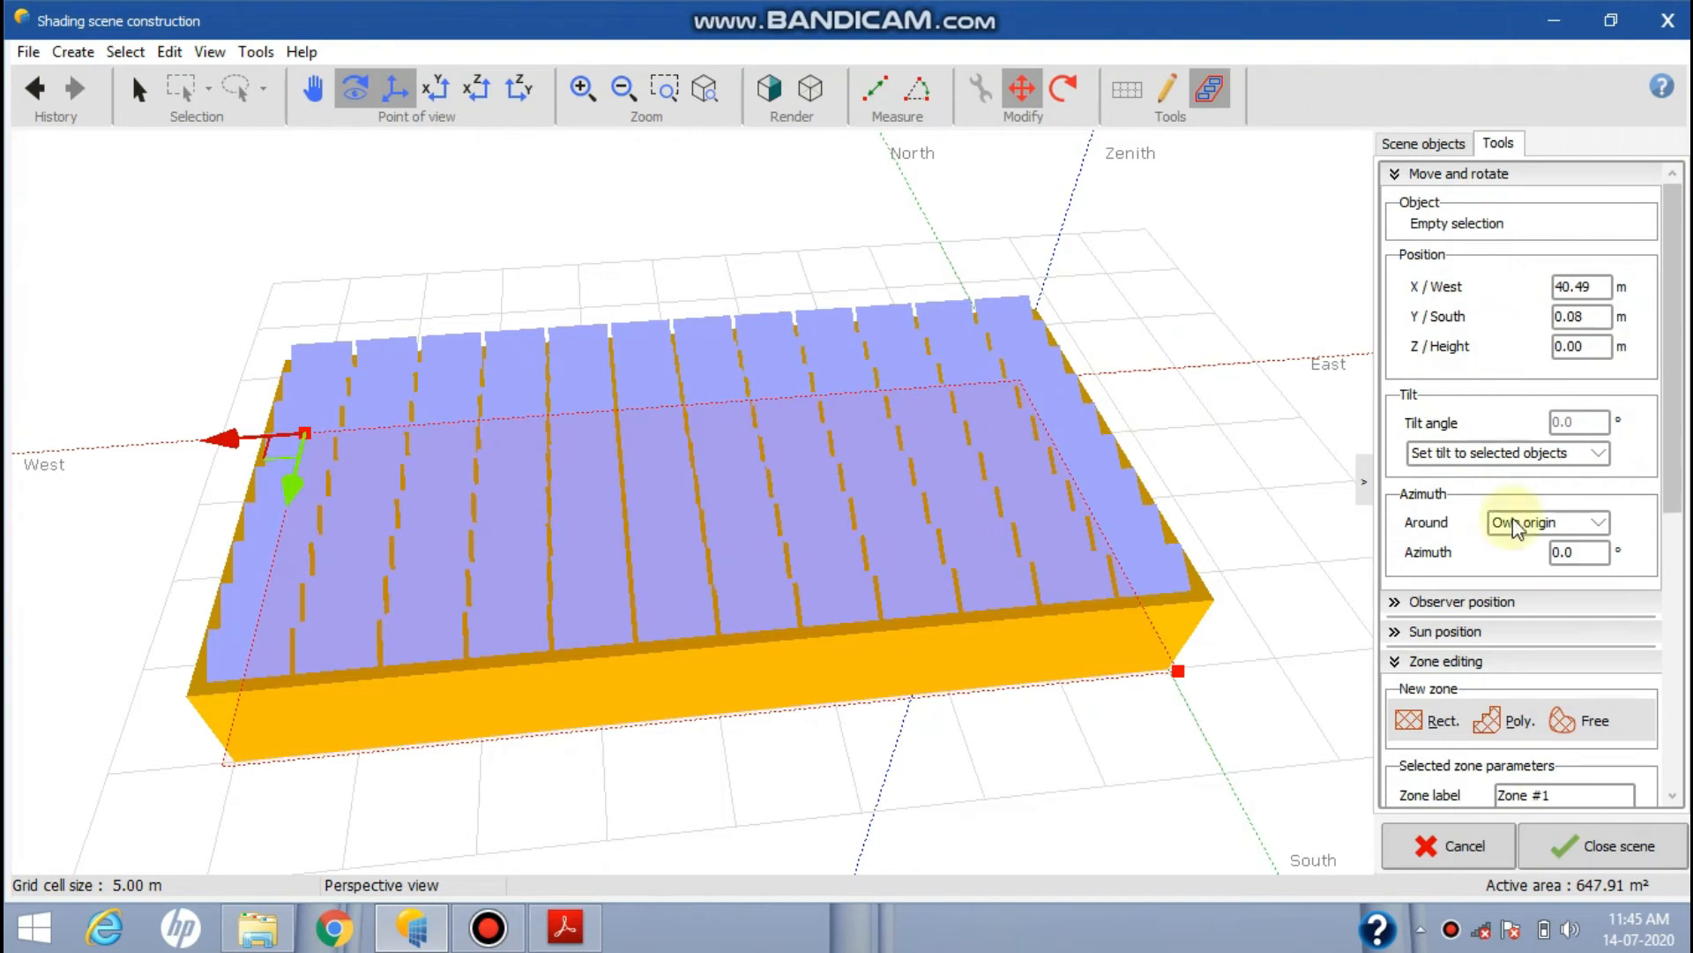
pyautogui.moveTo(1676, 485); pyautogui.dragTo(1675, 552)
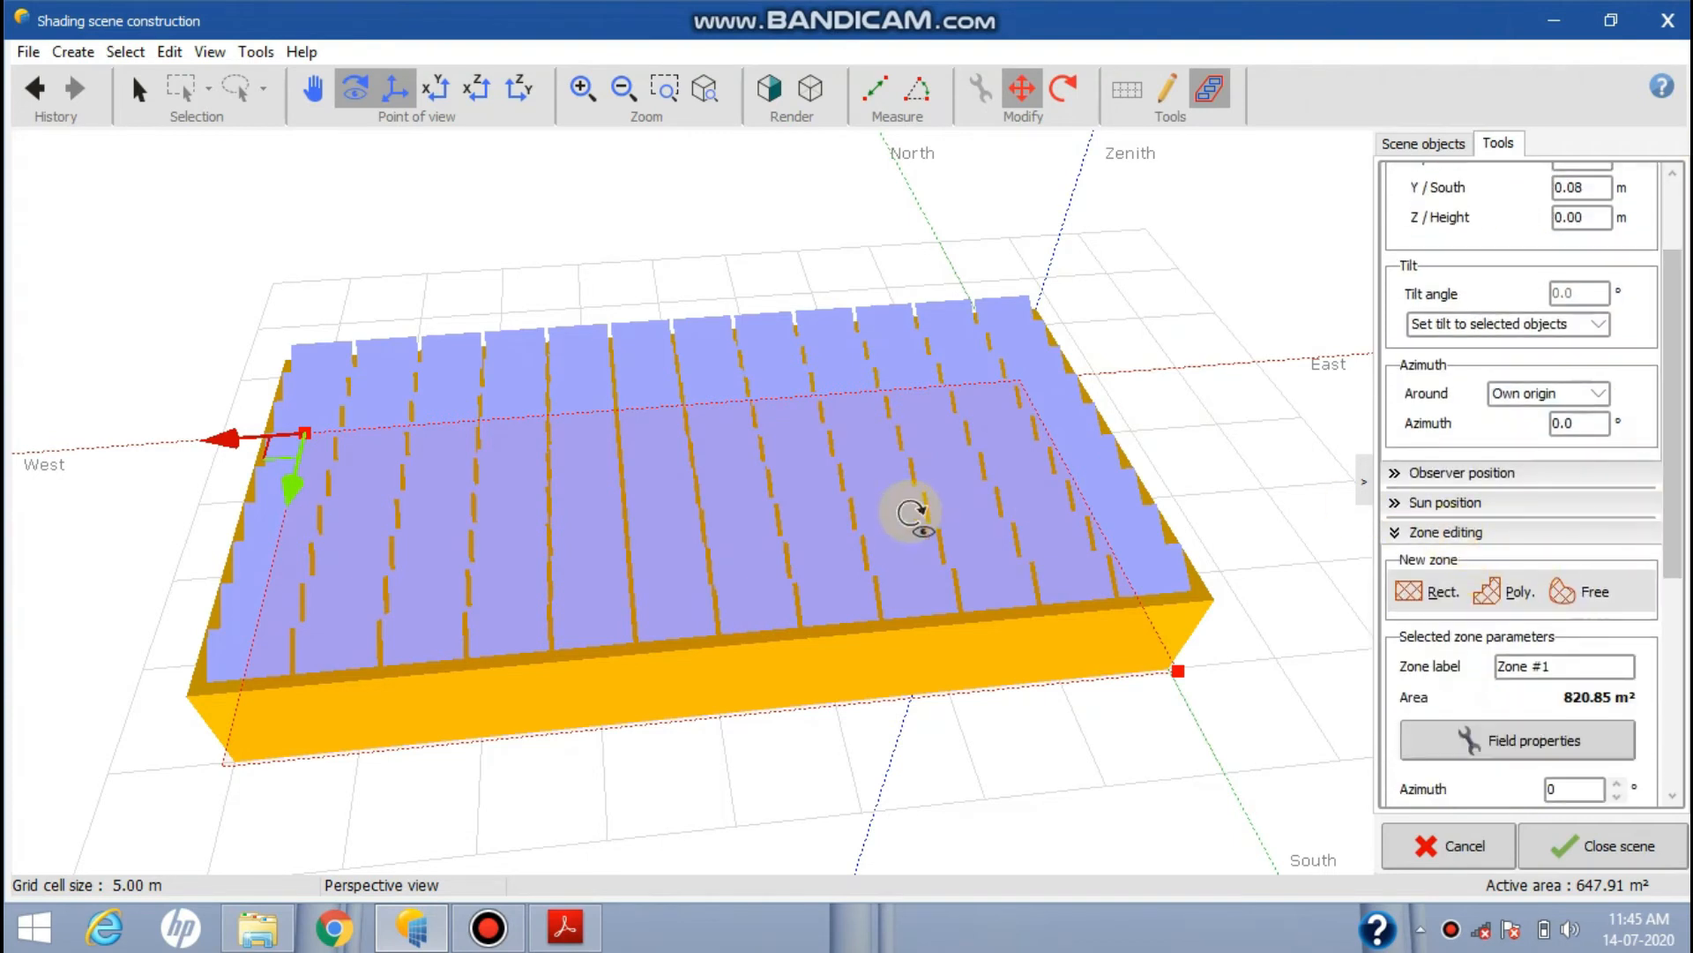
pyautogui.click(1447, 533)
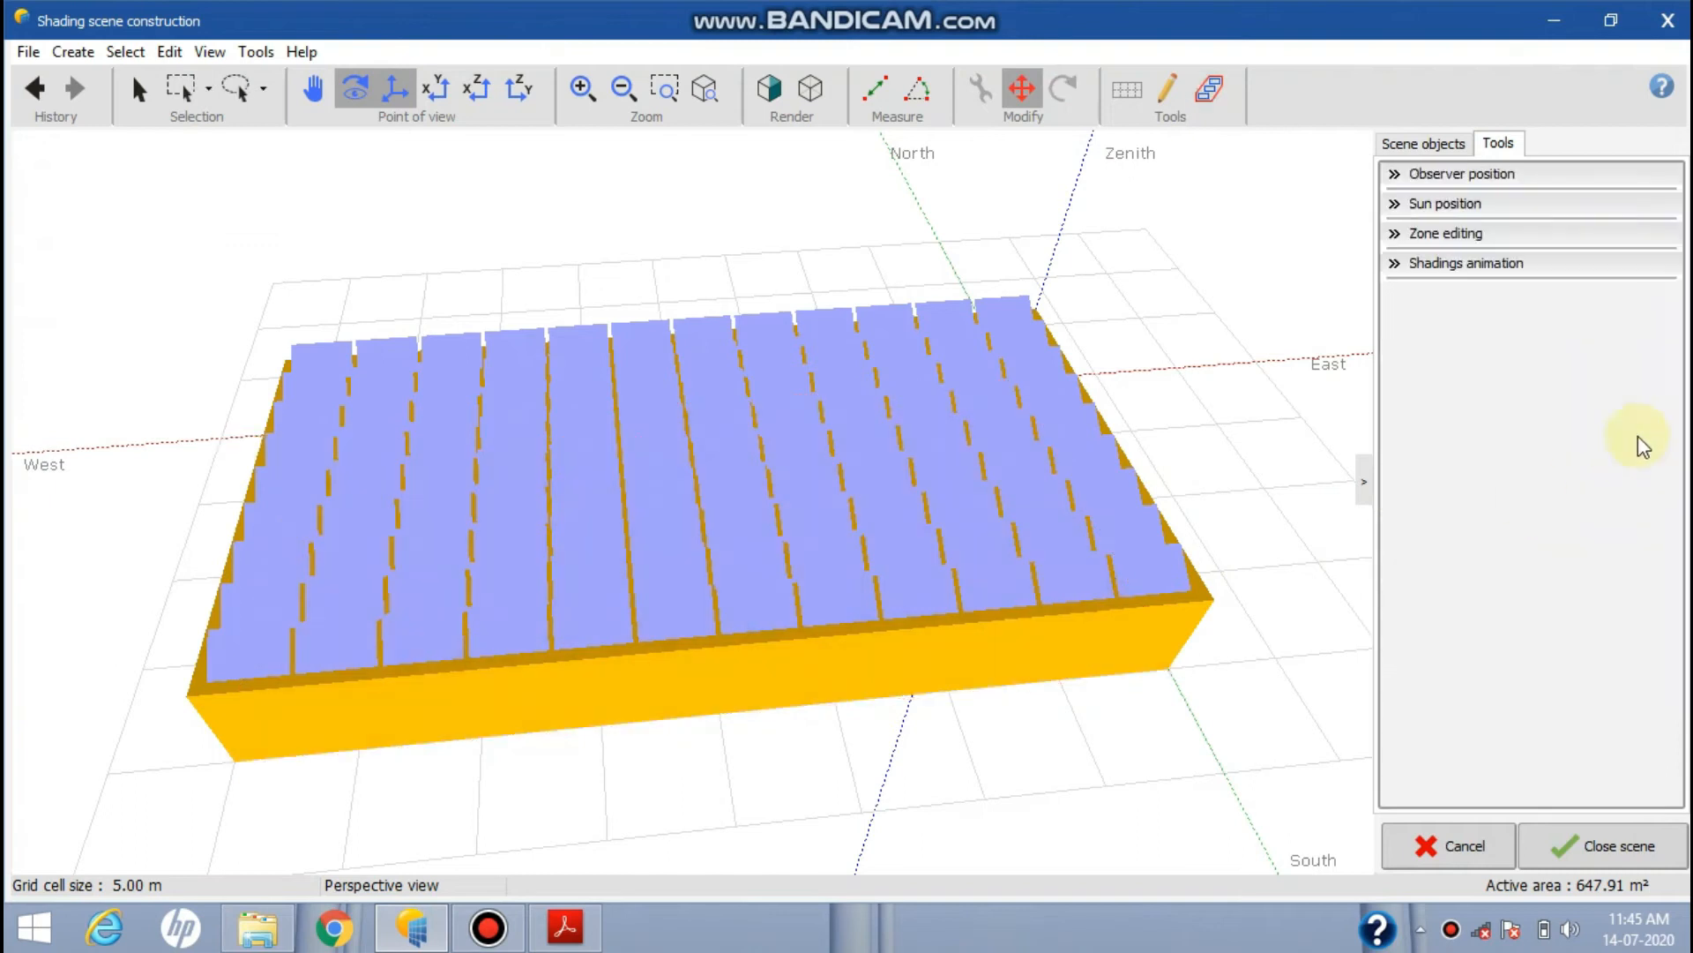
pyautogui.moveTo(813, 454); pyautogui.dragTo(891, 571)
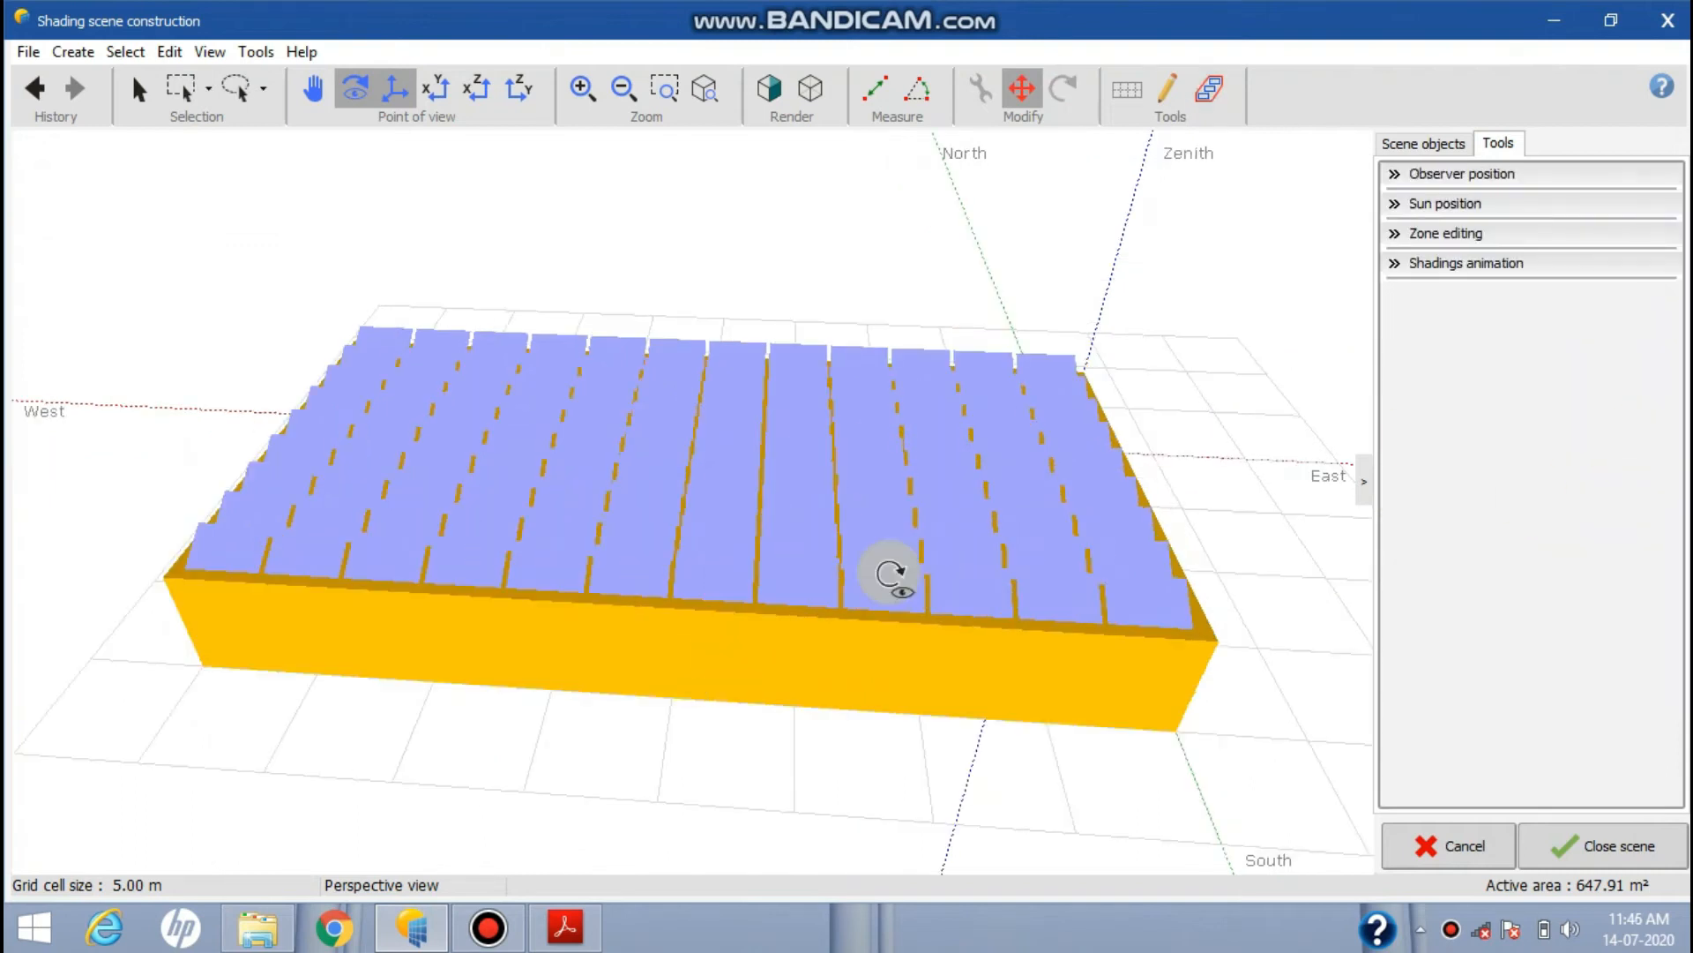
pyautogui.click(1458, 263)
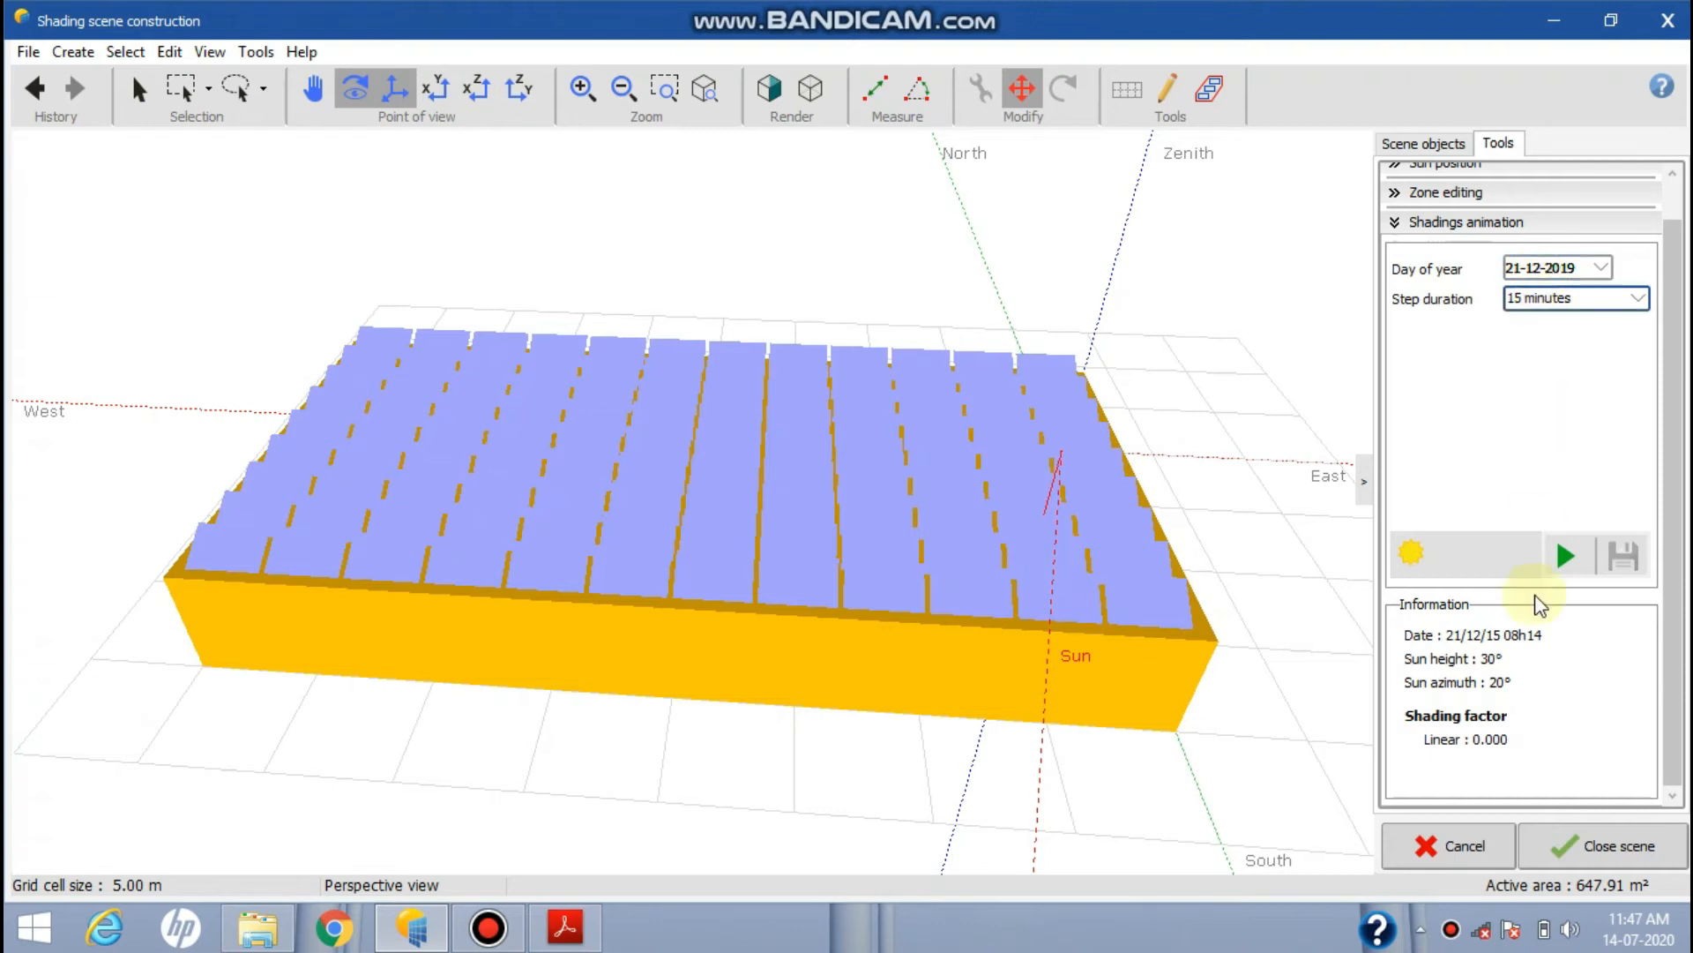
pyautogui.click(1561, 555)
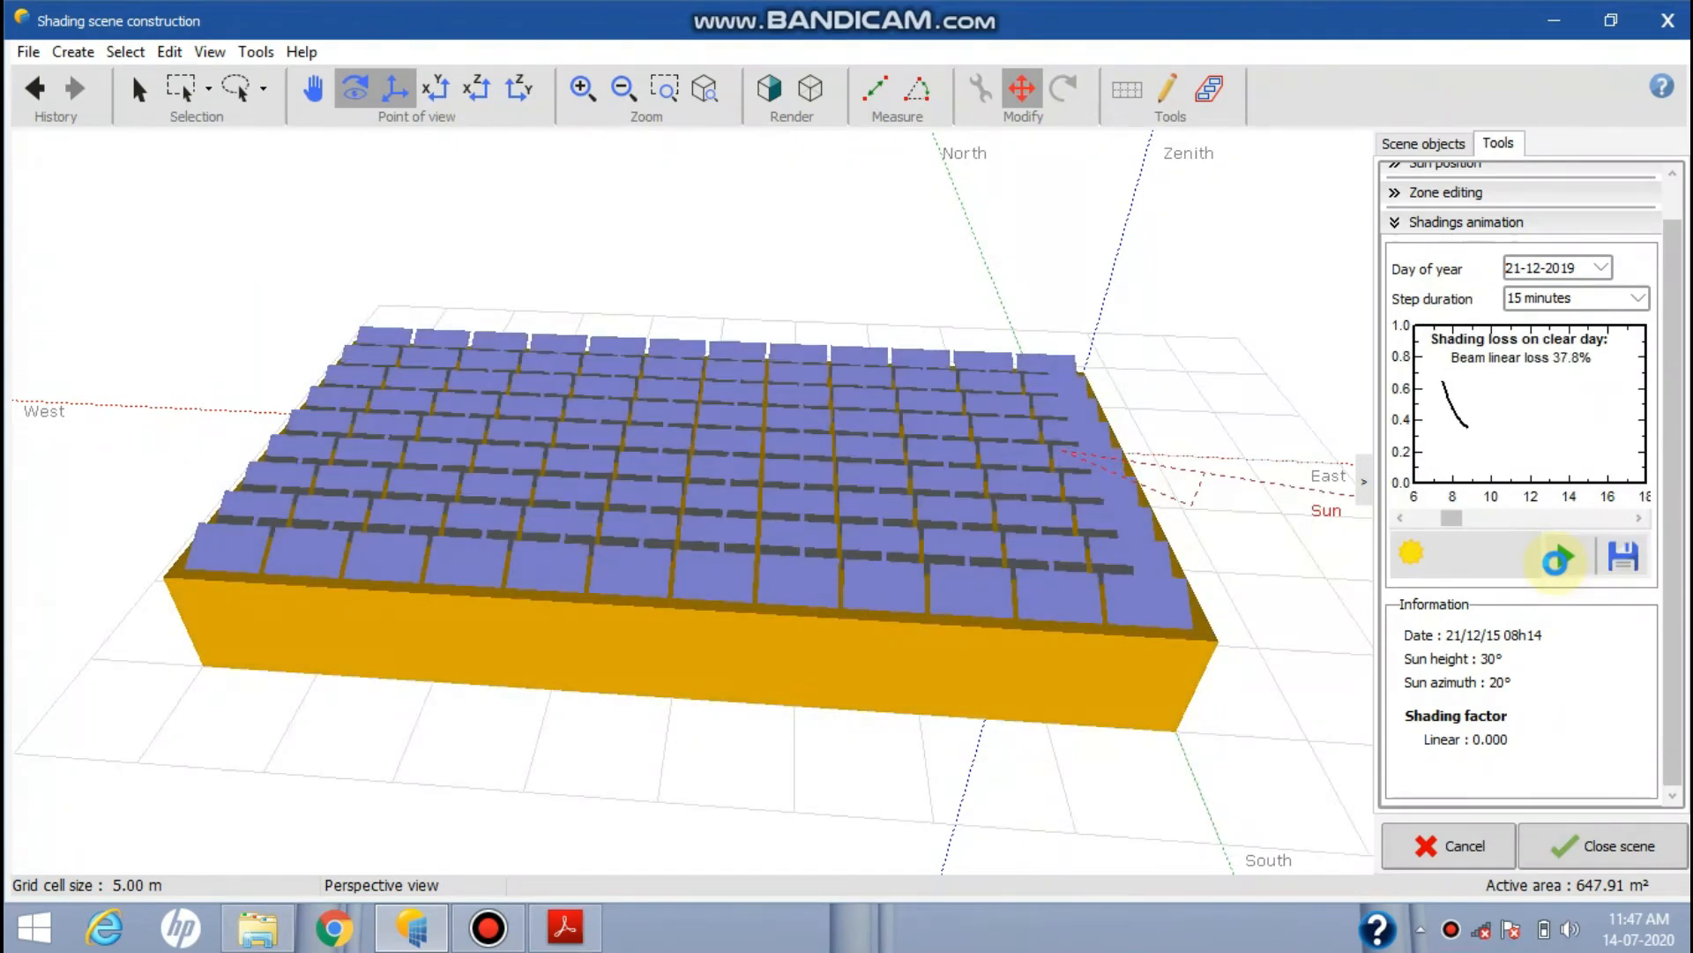
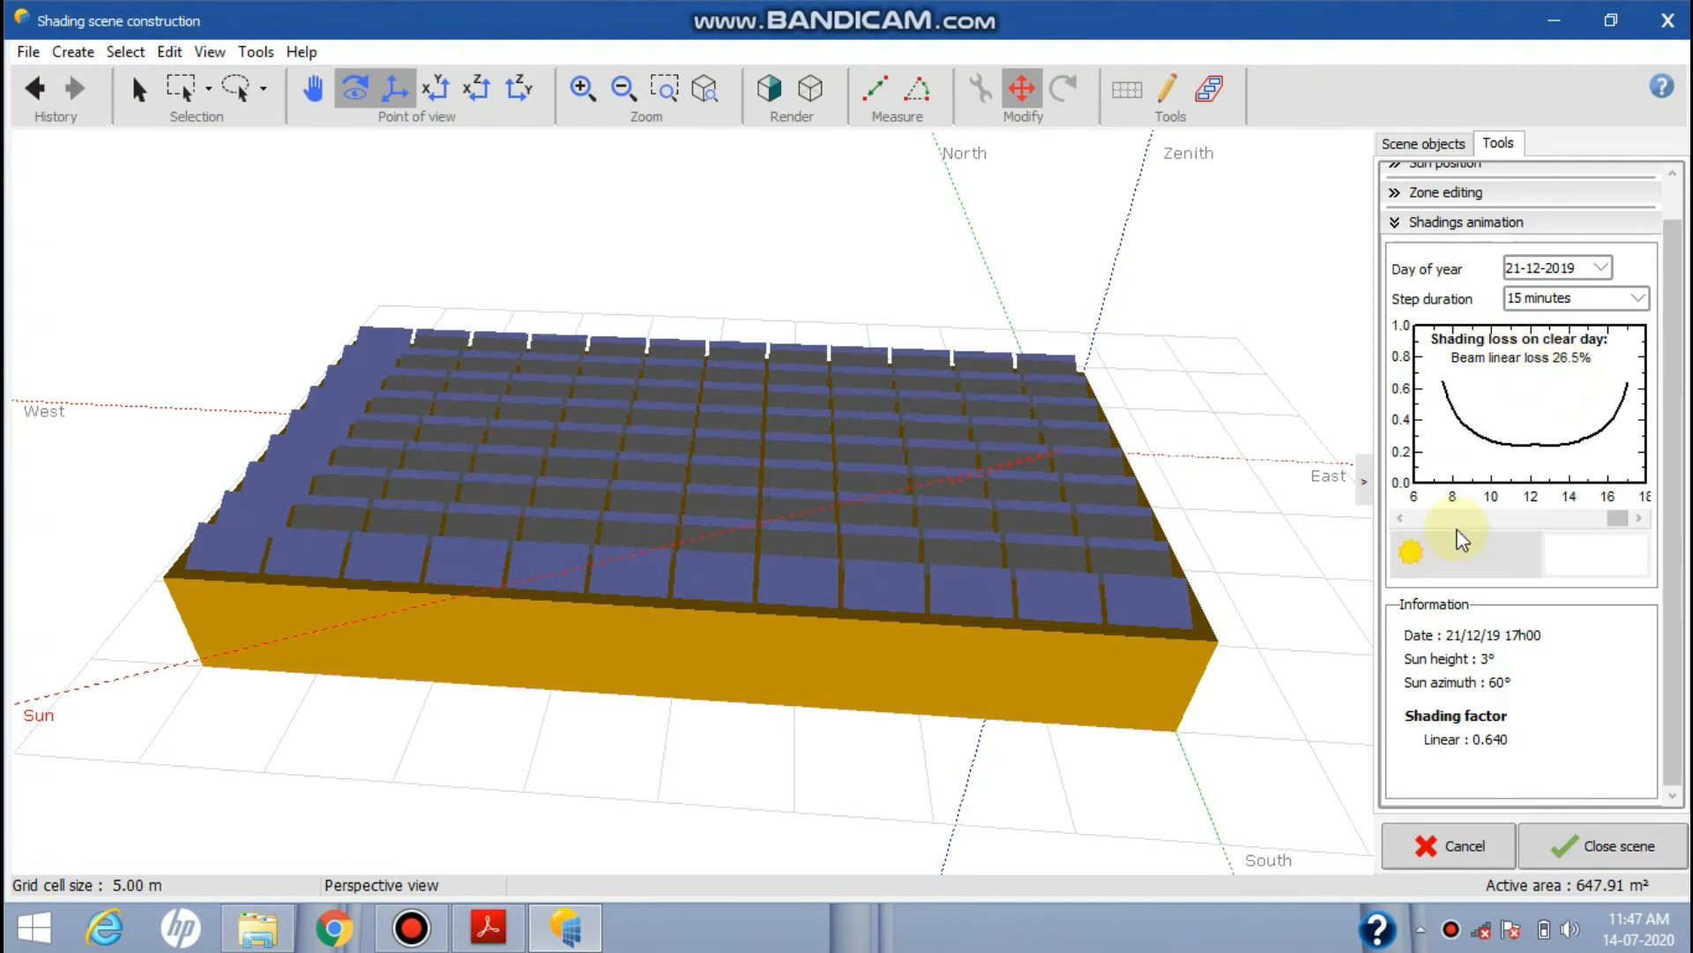
pyautogui.scroll(1, 1681, 459)
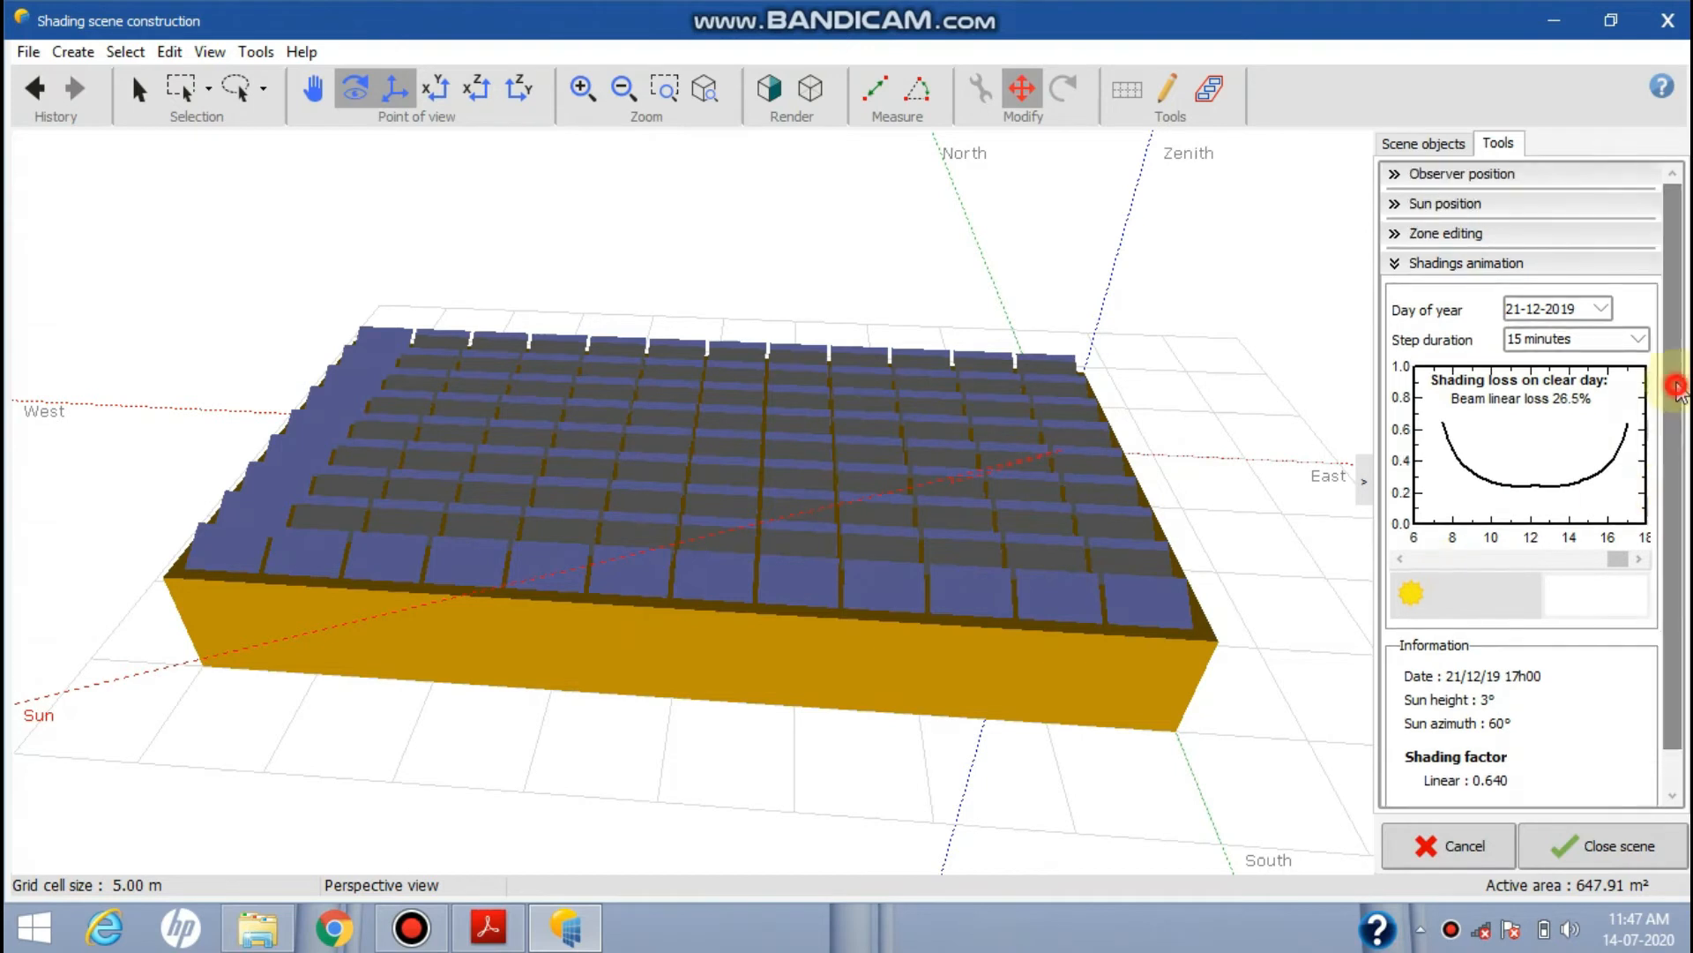
pyautogui.moveTo(1014, 466); pyautogui.dragTo(1025, 533)
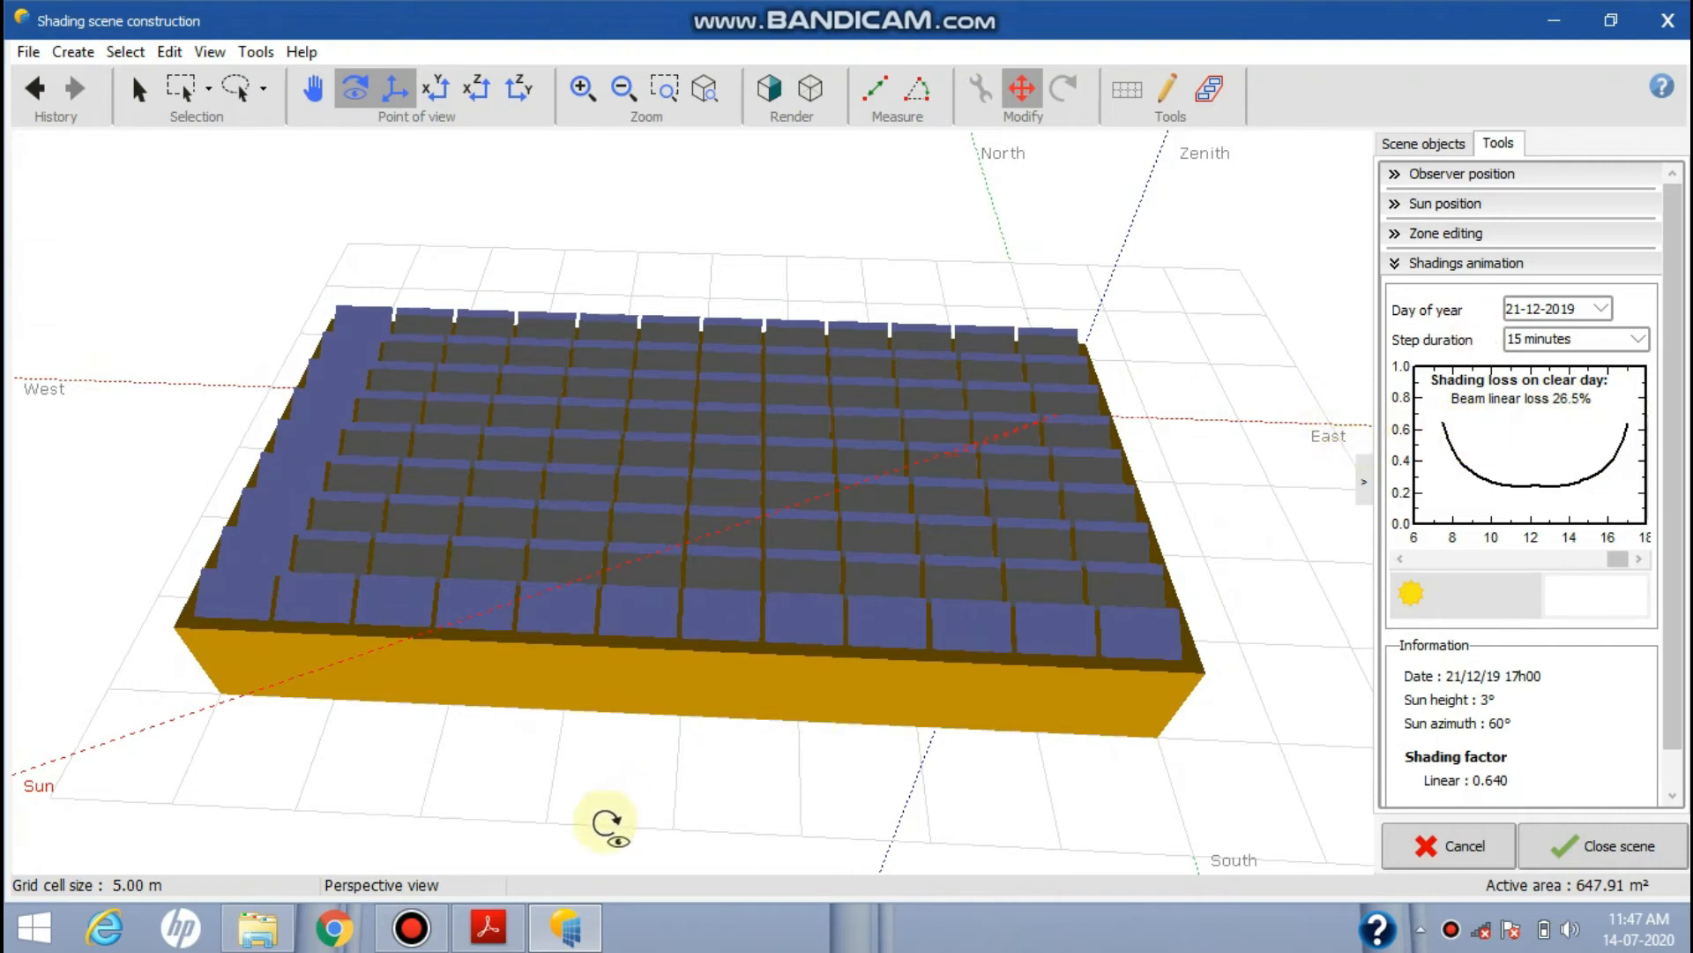
# Reopen zone editing and set the pitch between table rows of Zone #1 to 3.00 m
pyautogui.click(488, 927)
pyautogui.click(1468, 233)
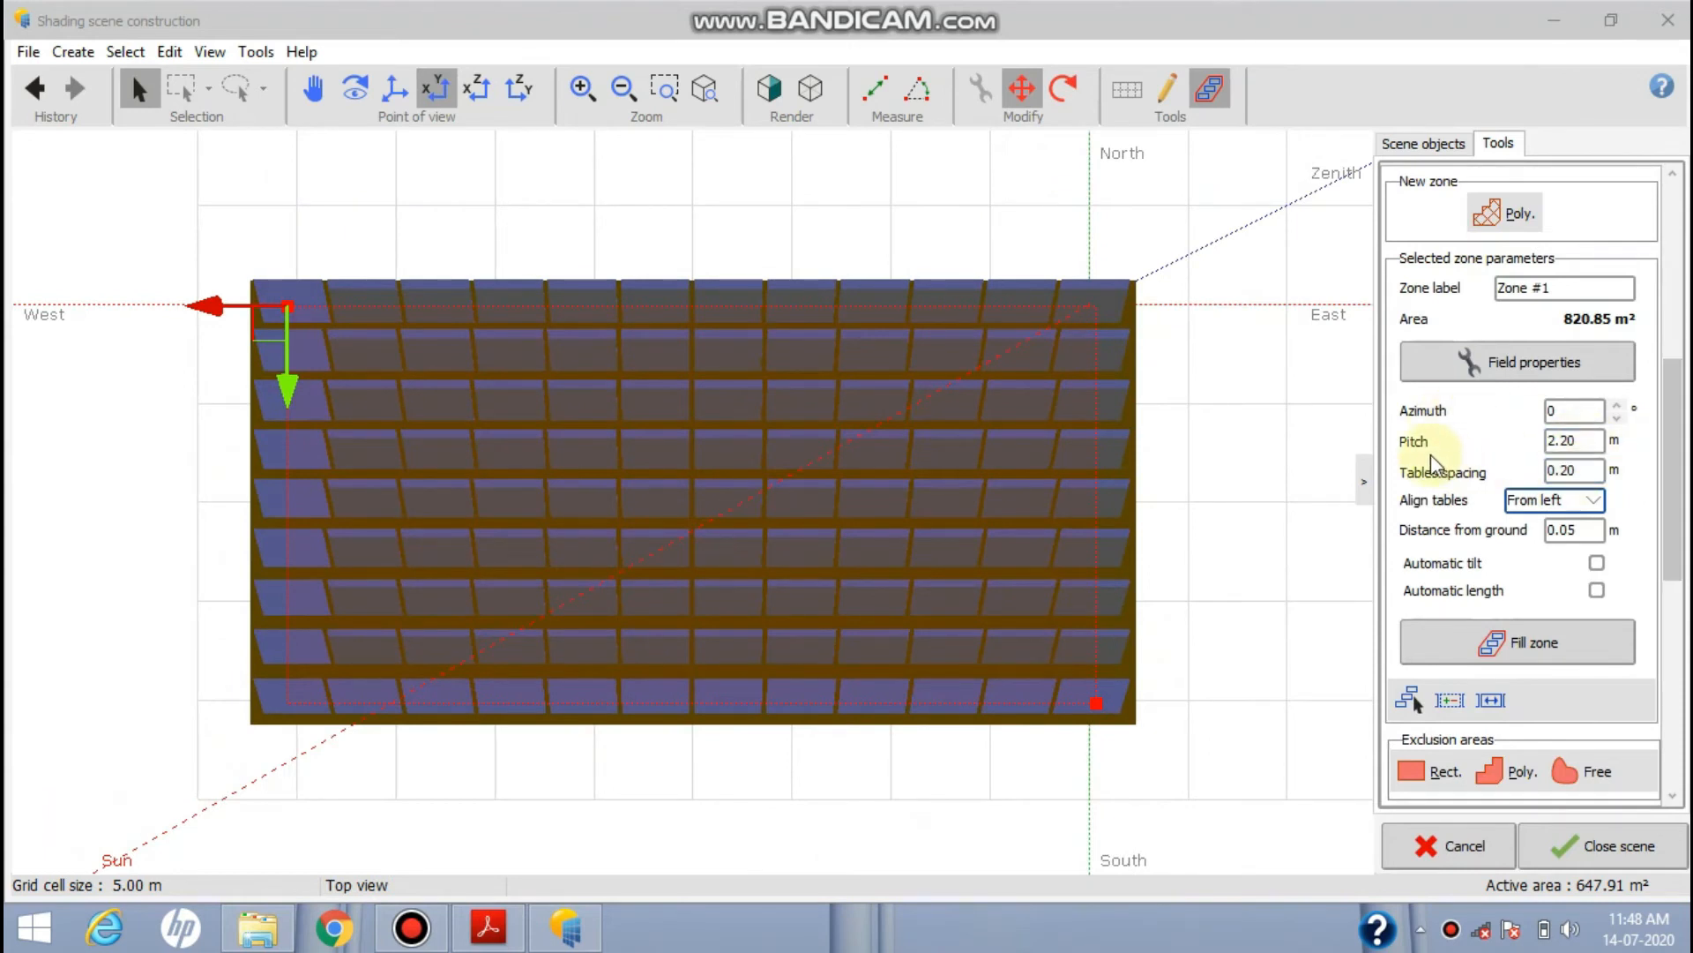
pyautogui.doubleClick(1574, 440)
pyautogui.write('3.00')
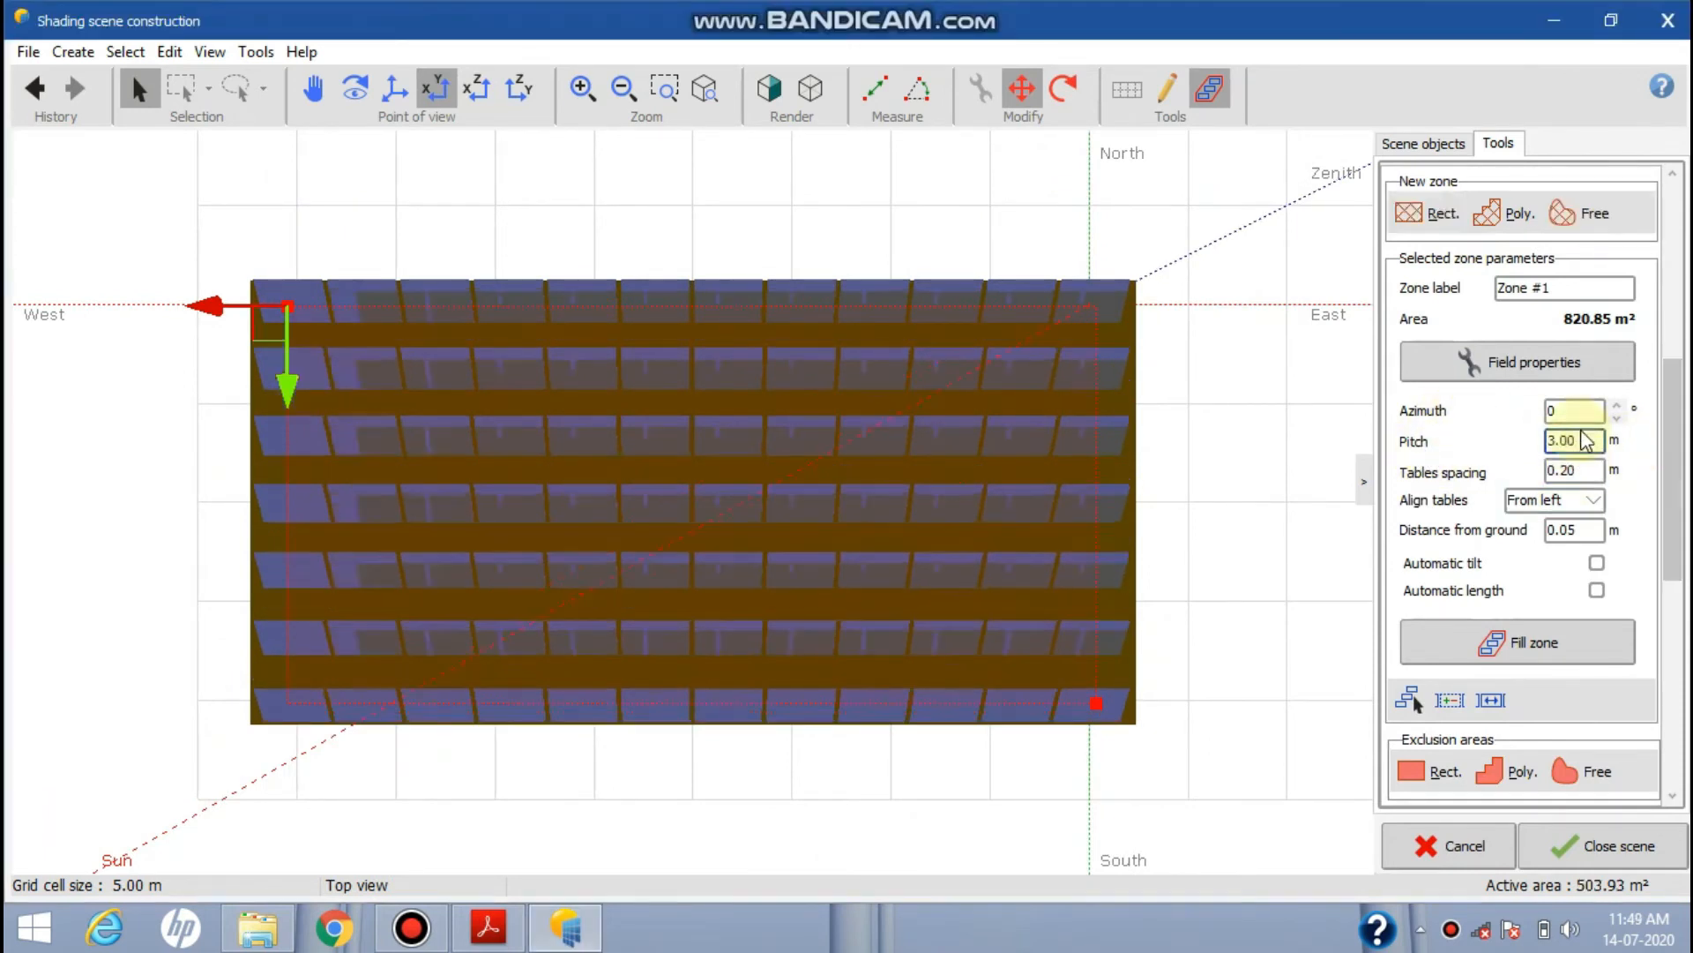
# Set the zone's pitch to 3.10 m and refill it with tables
pyautogui.doubleClick(1578, 439)
pyautogui.write('3')
pyautogui.click(1519, 644)
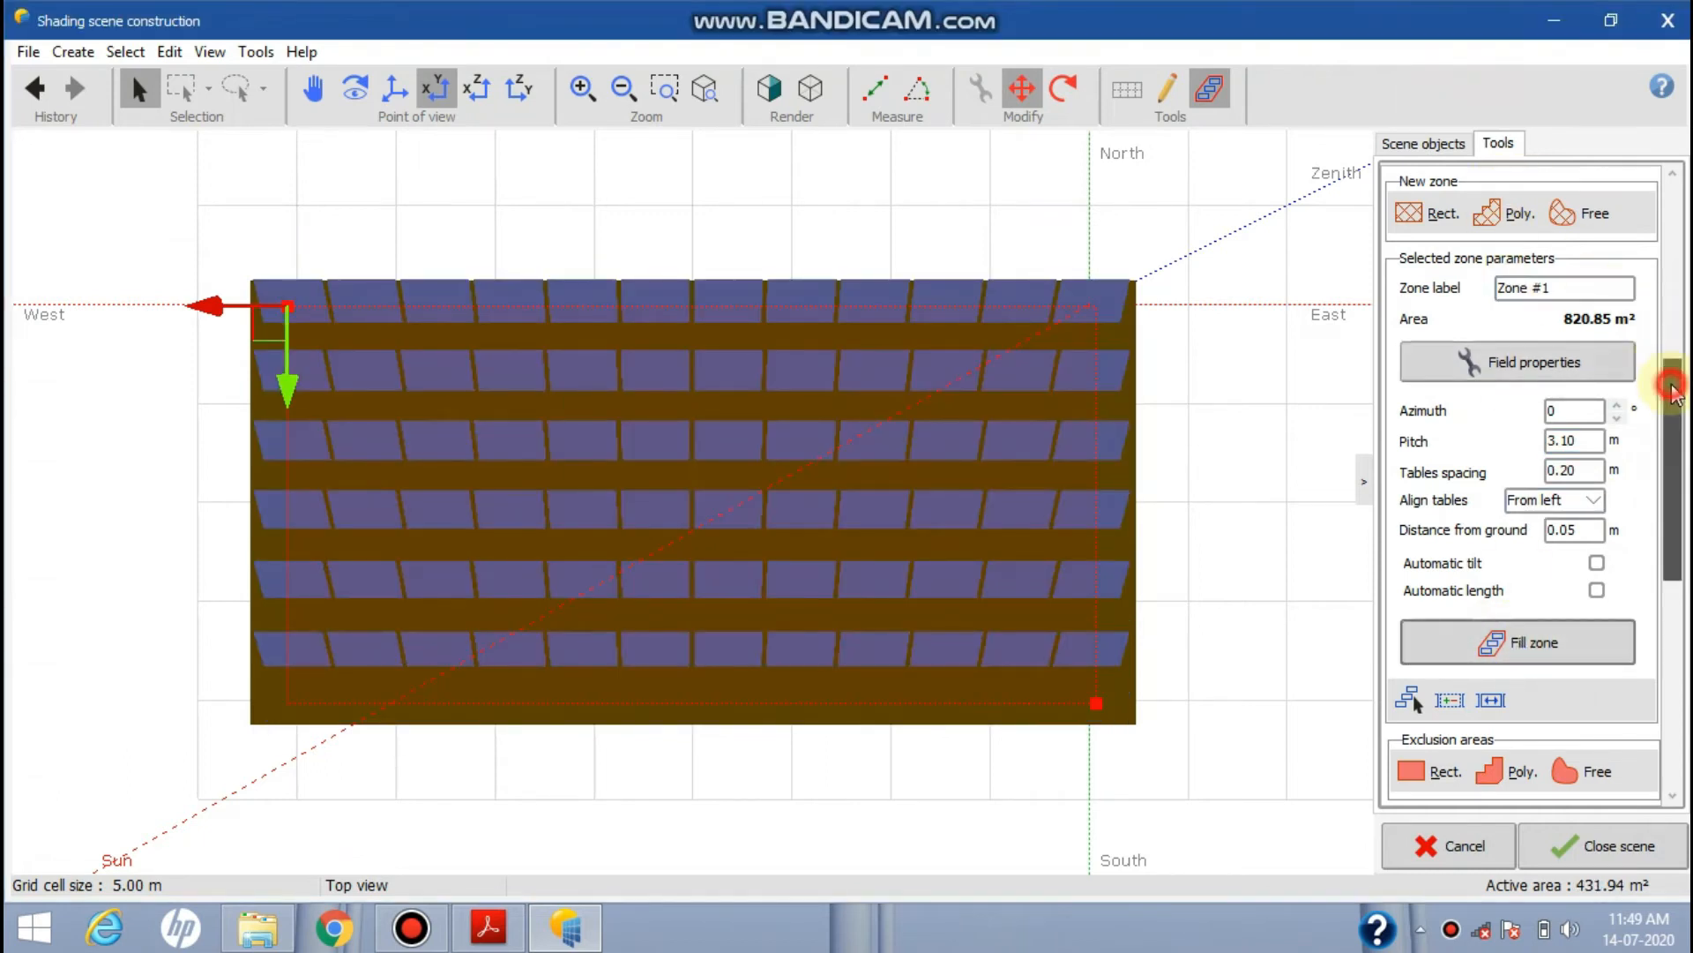
# Close zone editing and rerun the shading animation for 21-12-2019 to check the wider row spacing
pyautogui.moveTo(1672, 379); pyautogui.dragTo(1674, 319)
pyautogui.click(1473, 370)
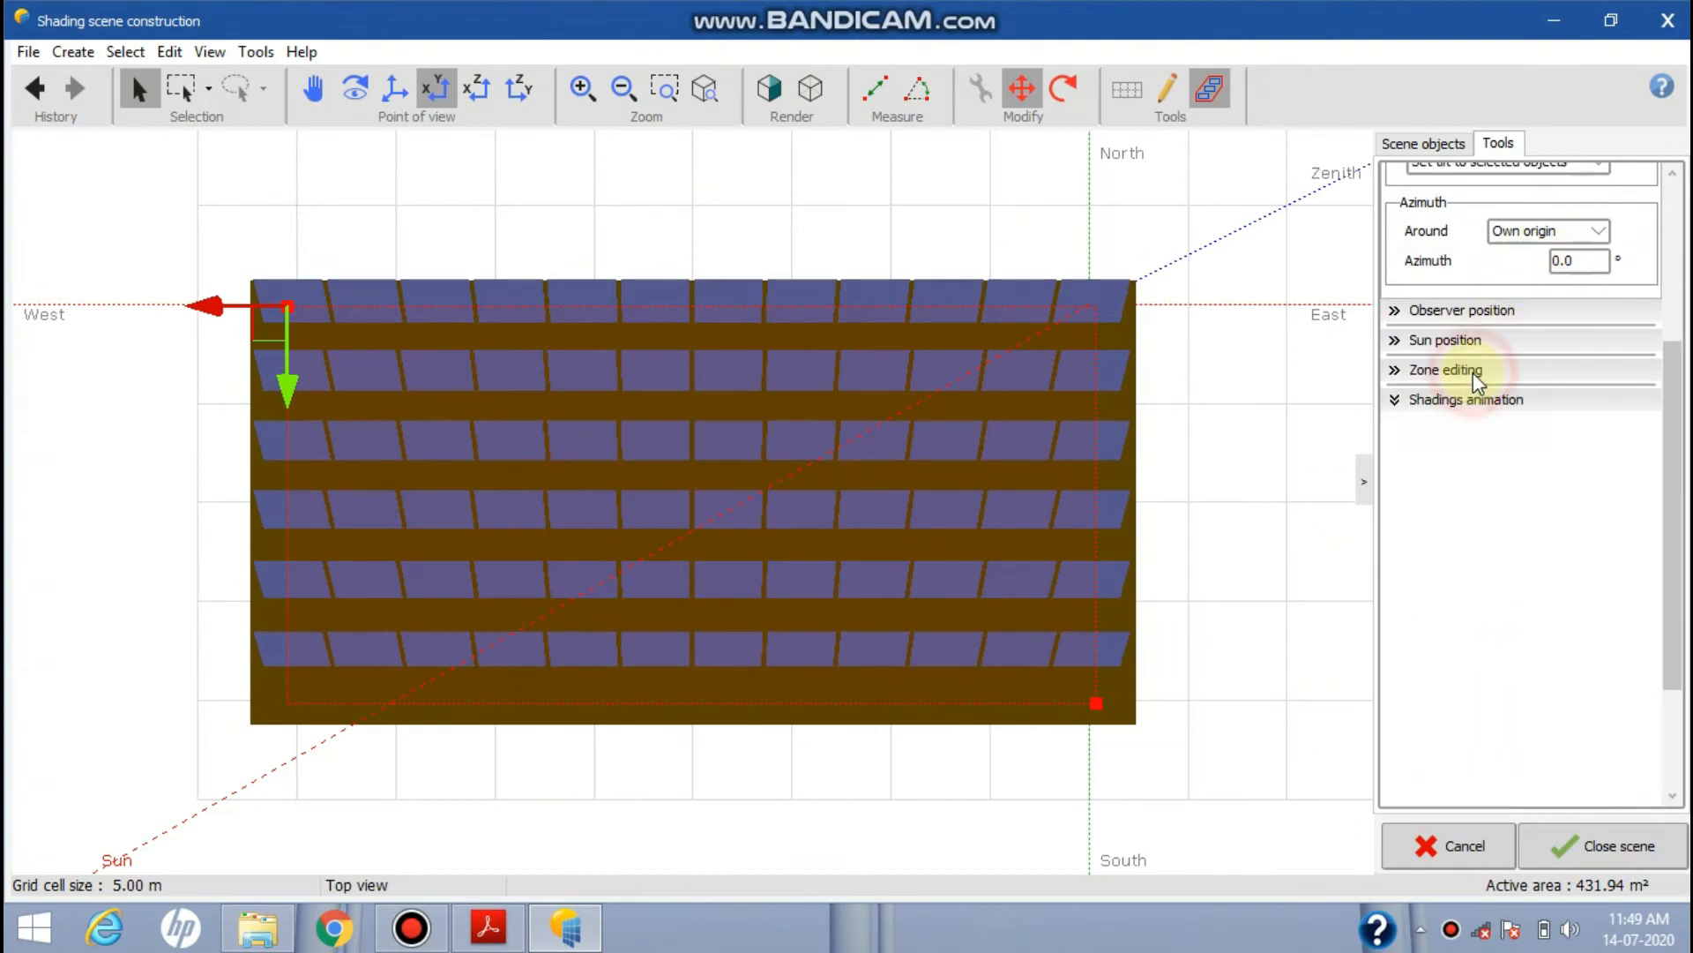
pyautogui.click(1478, 399)
pyautogui.click(1568, 309)
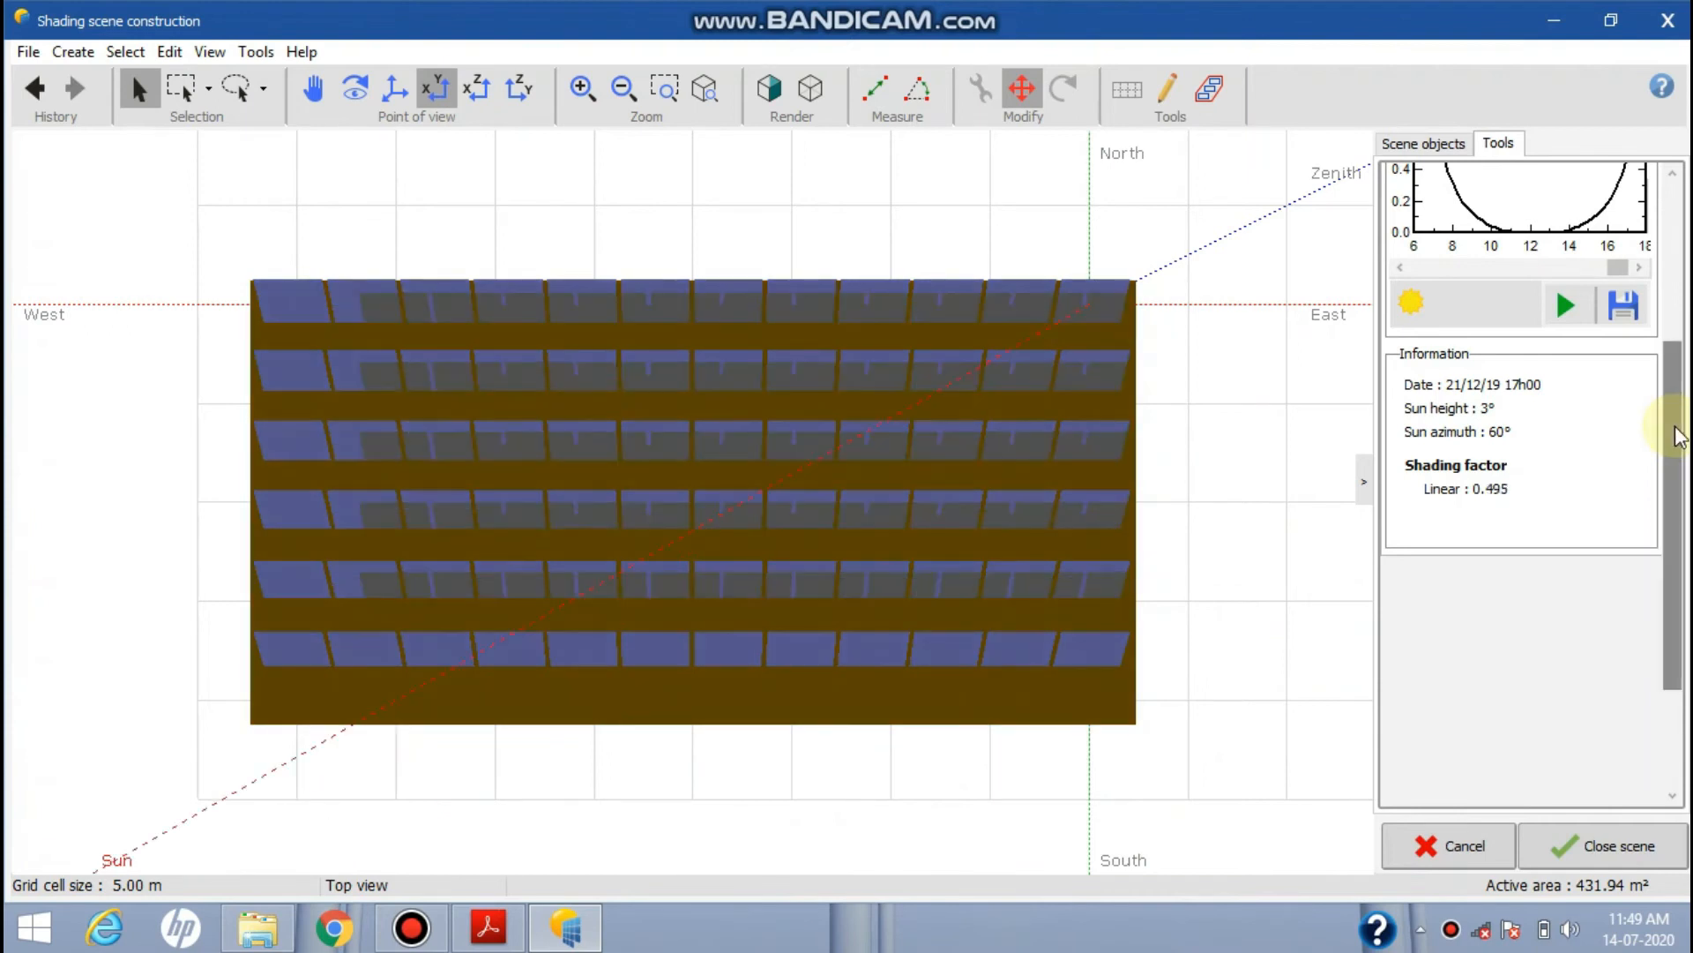
# Reopen zone editing, set the zone's pitch to 3.30 m and refill it with tables
pyautogui.scroll(5, 1676, 437)
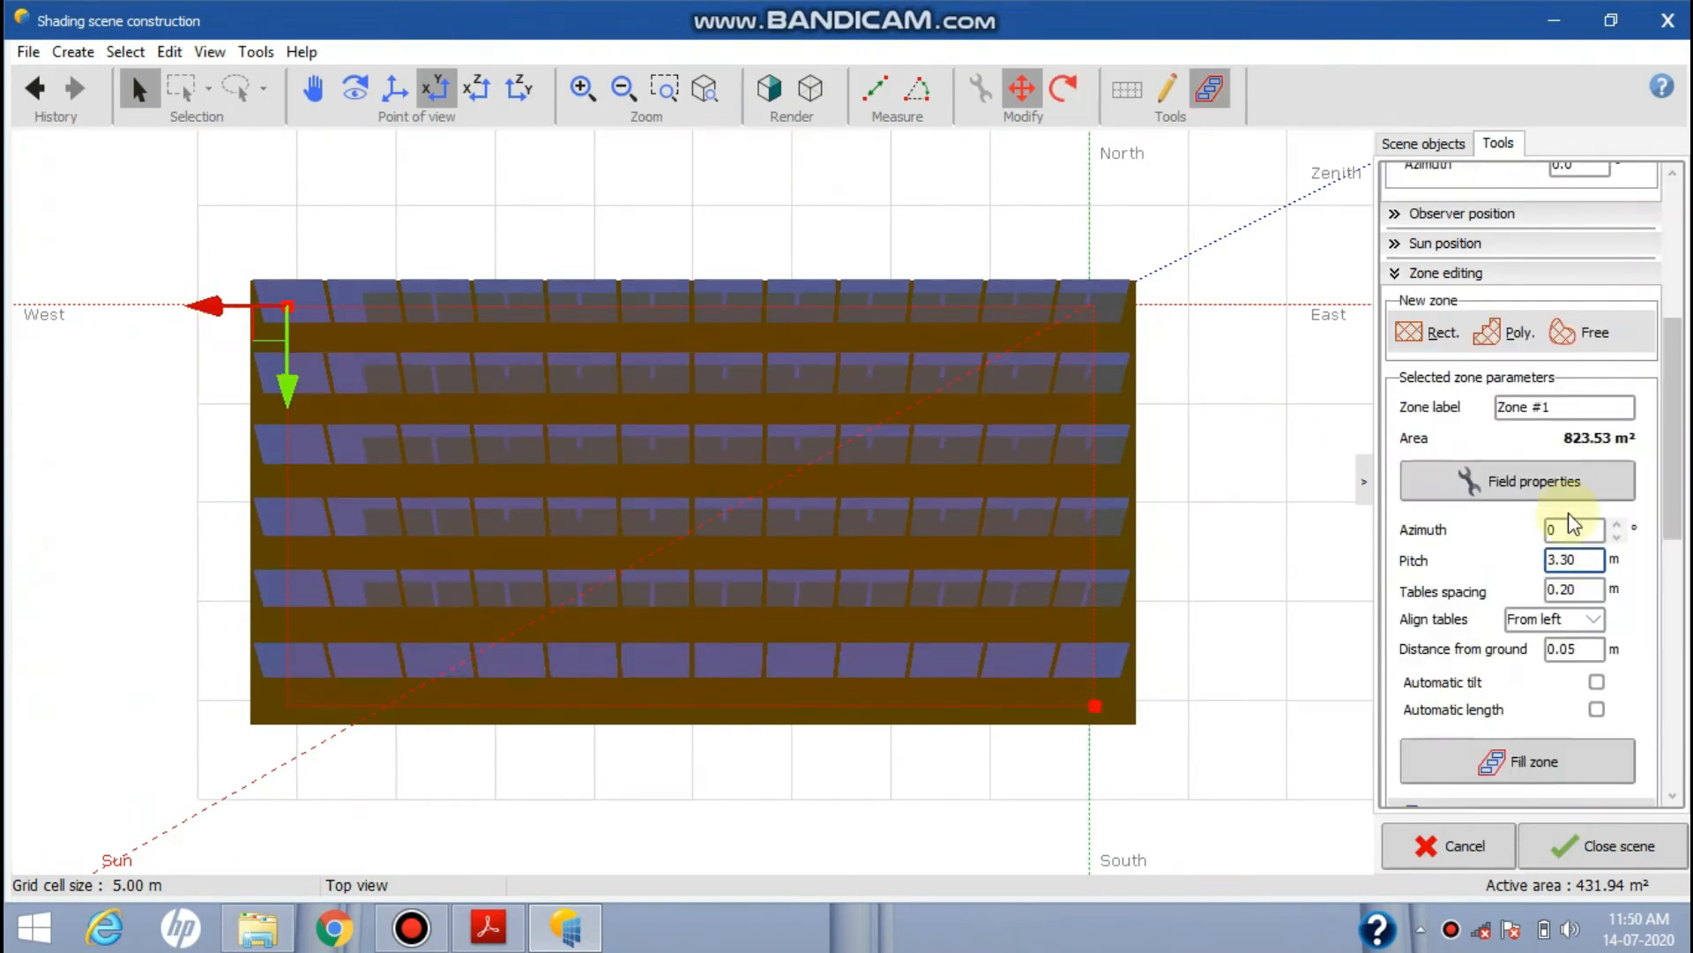
pyautogui.moveTo(1676, 489); pyautogui.dragTo(1675, 616)
pyautogui.click(1554, 452)
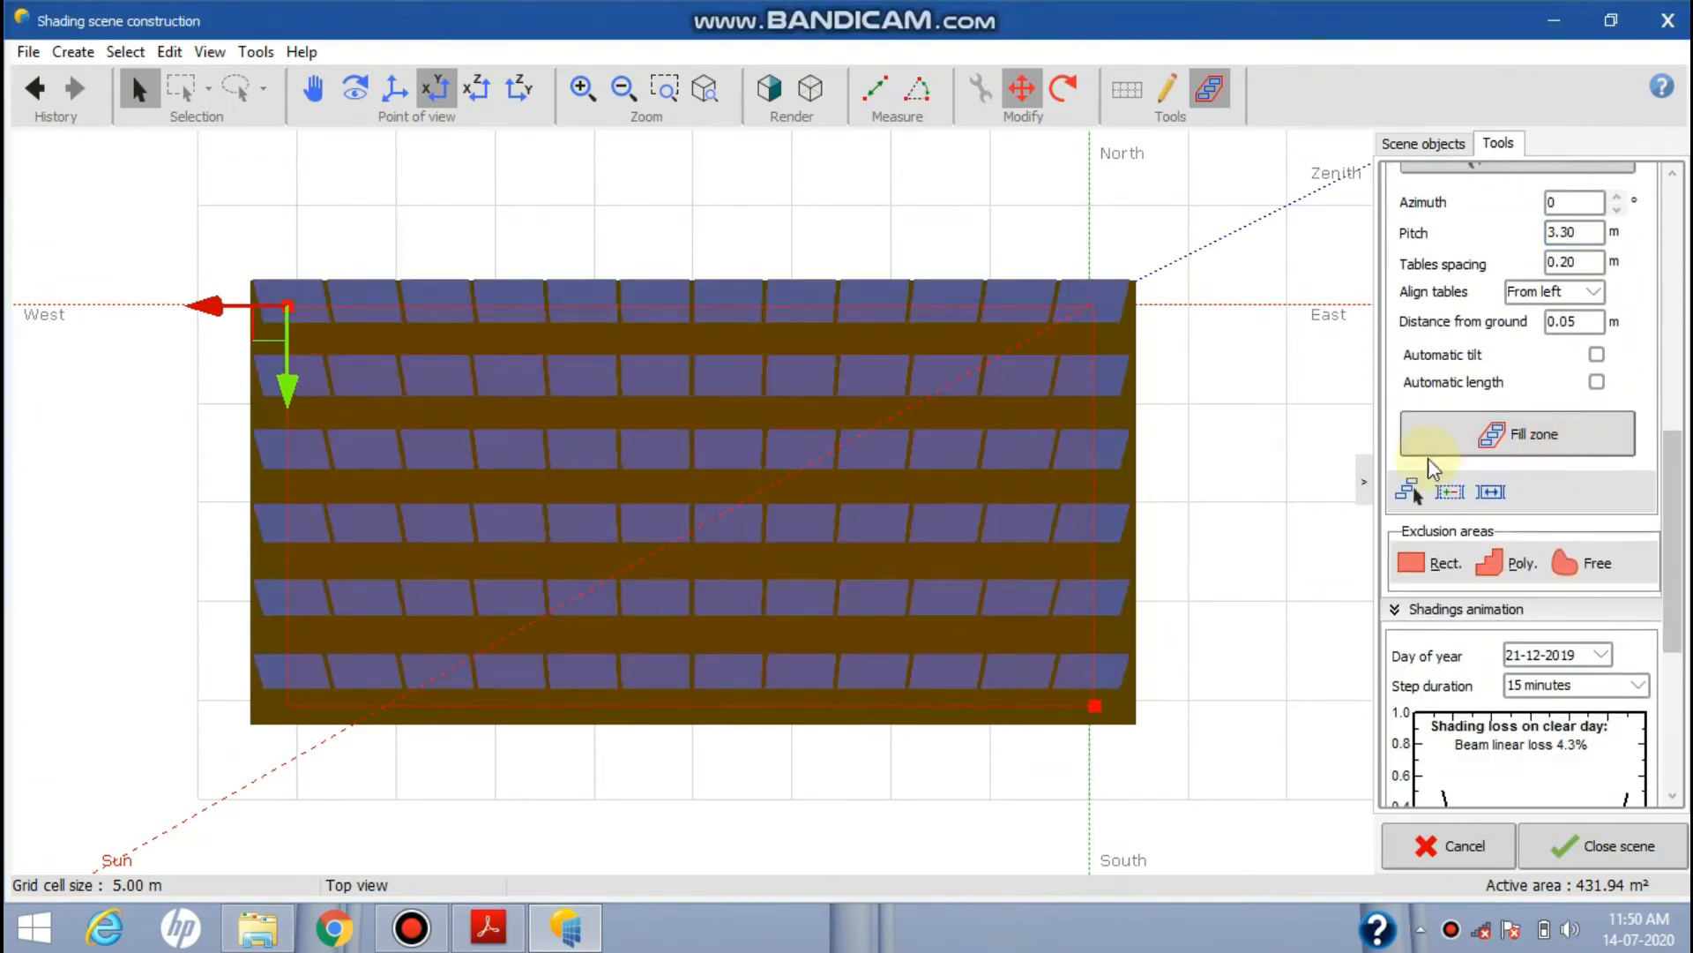
# Close zone editing and rerun the shading animation for 21-12-2019 with the 3.30 m row pitch
pyautogui.moveTo(1676, 521); pyautogui.dragTo(1674, 333)
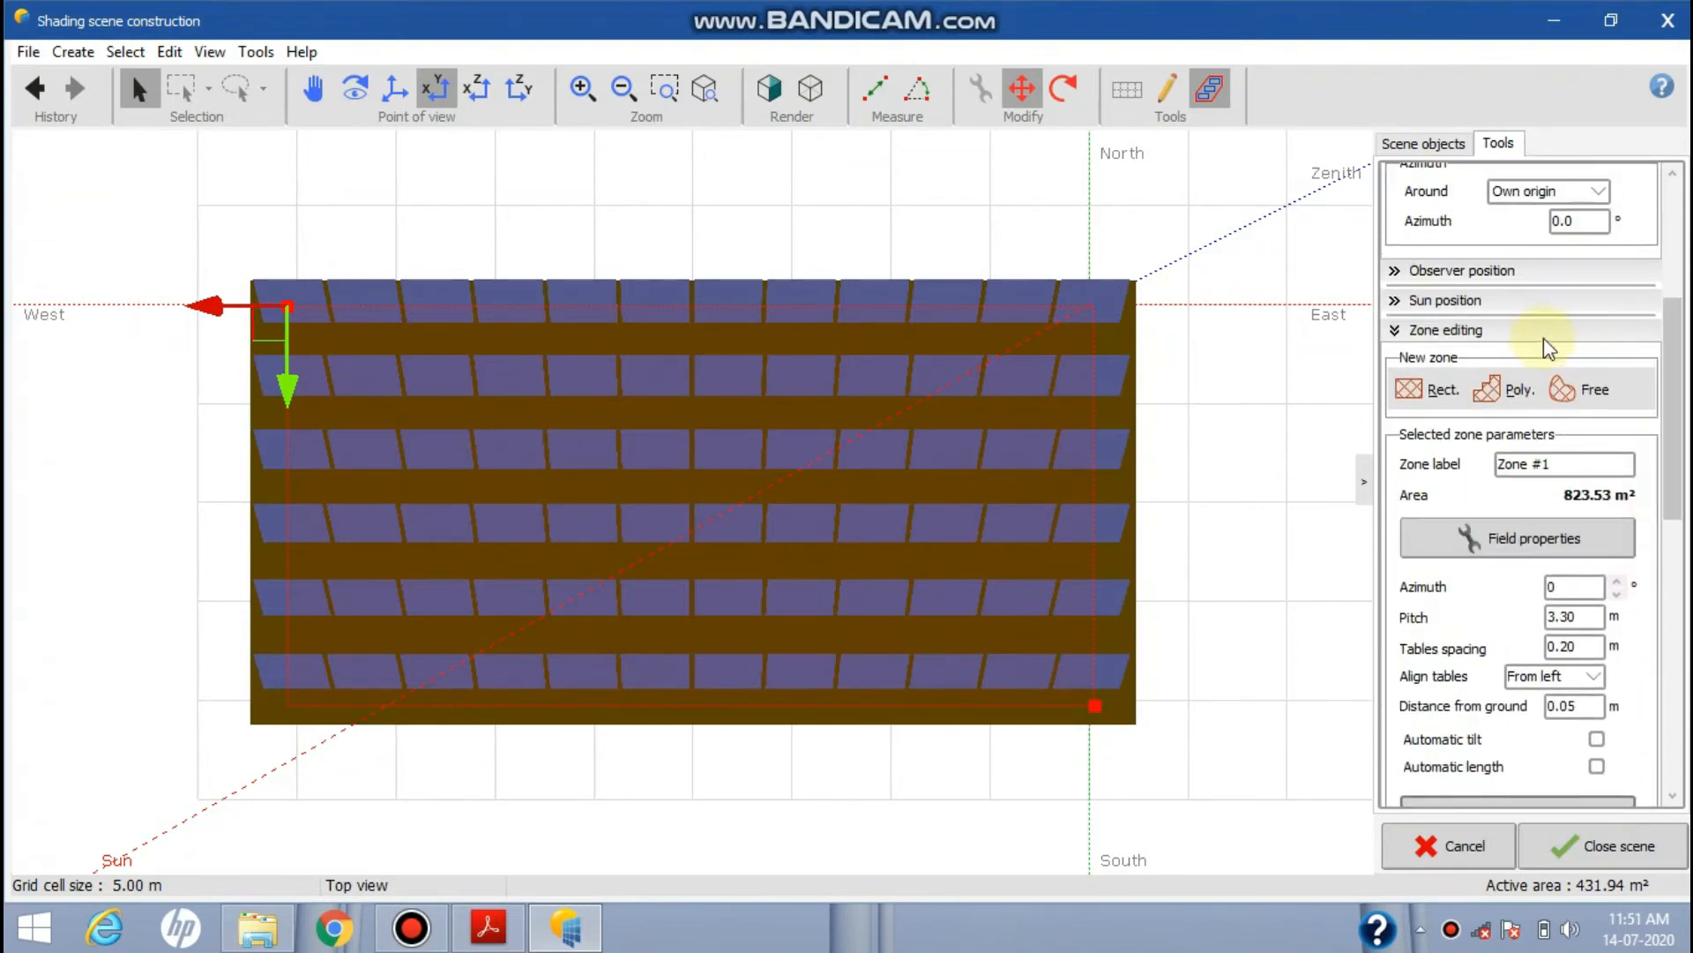
pyautogui.click(1544, 336)
pyautogui.moveTo(1678, 449); pyautogui.dragTo(1680, 374)
pyautogui.click(1563, 597)
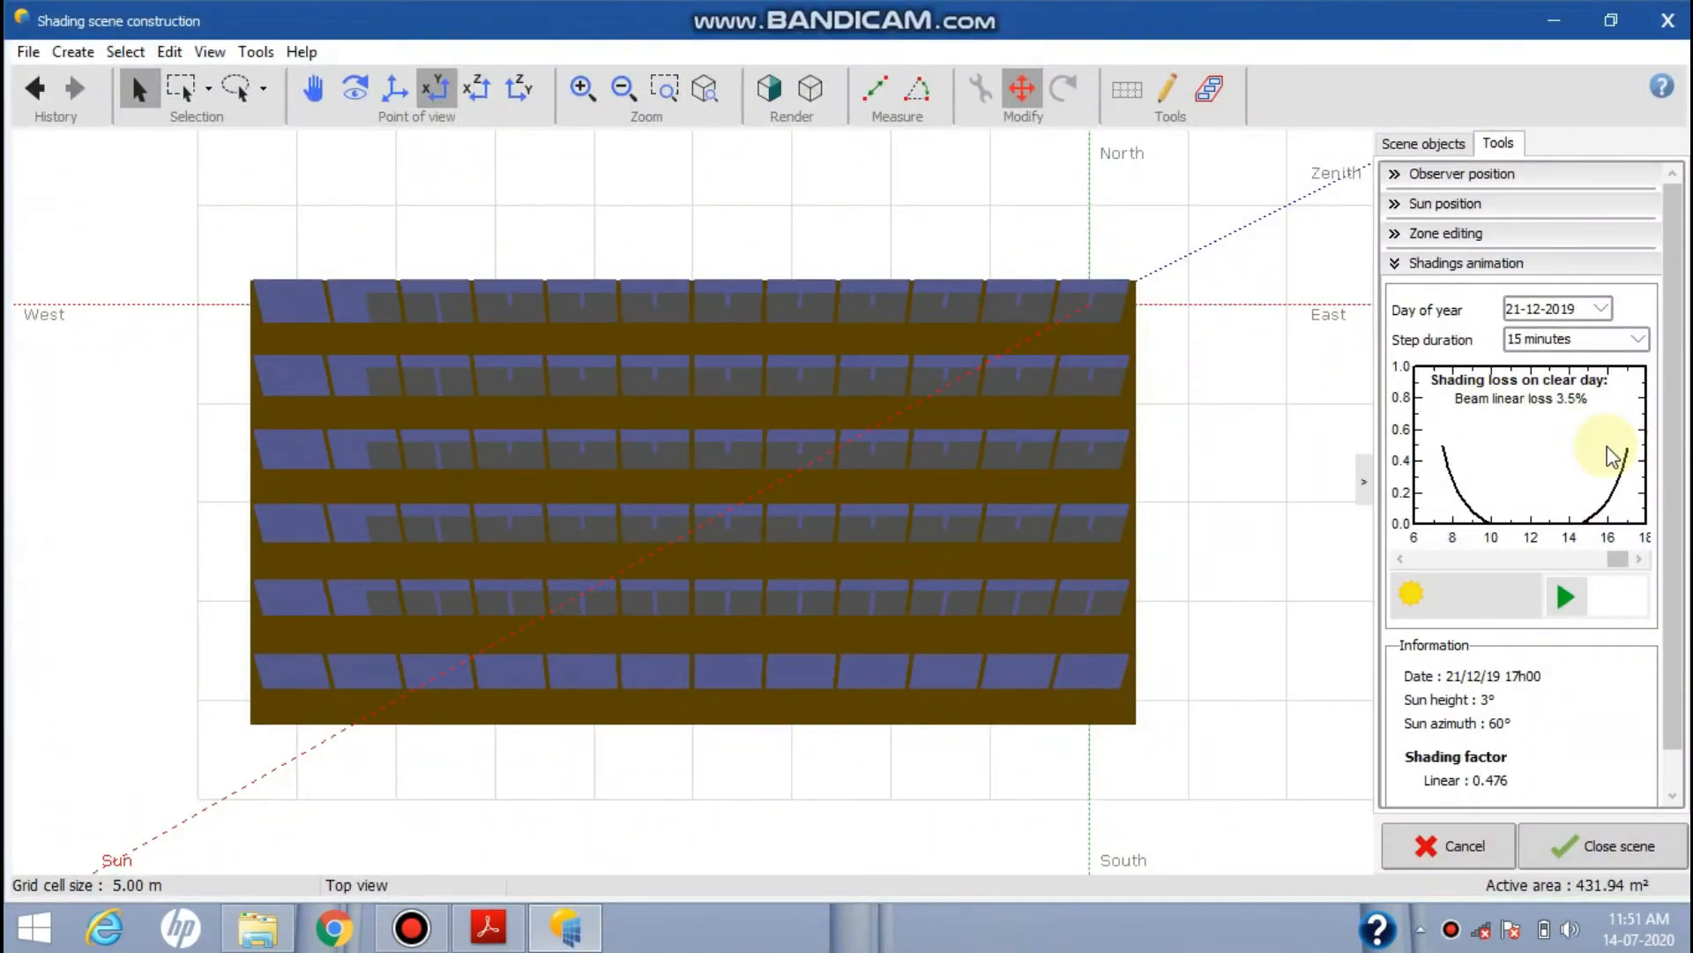
pyautogui.moveTo(1674, 472)
pyautogui.mouseDown()
pyautogui.moveTo(1673, 542)
pyautogui.moveTo(1671, 464)
pyautogui.mouseUp()
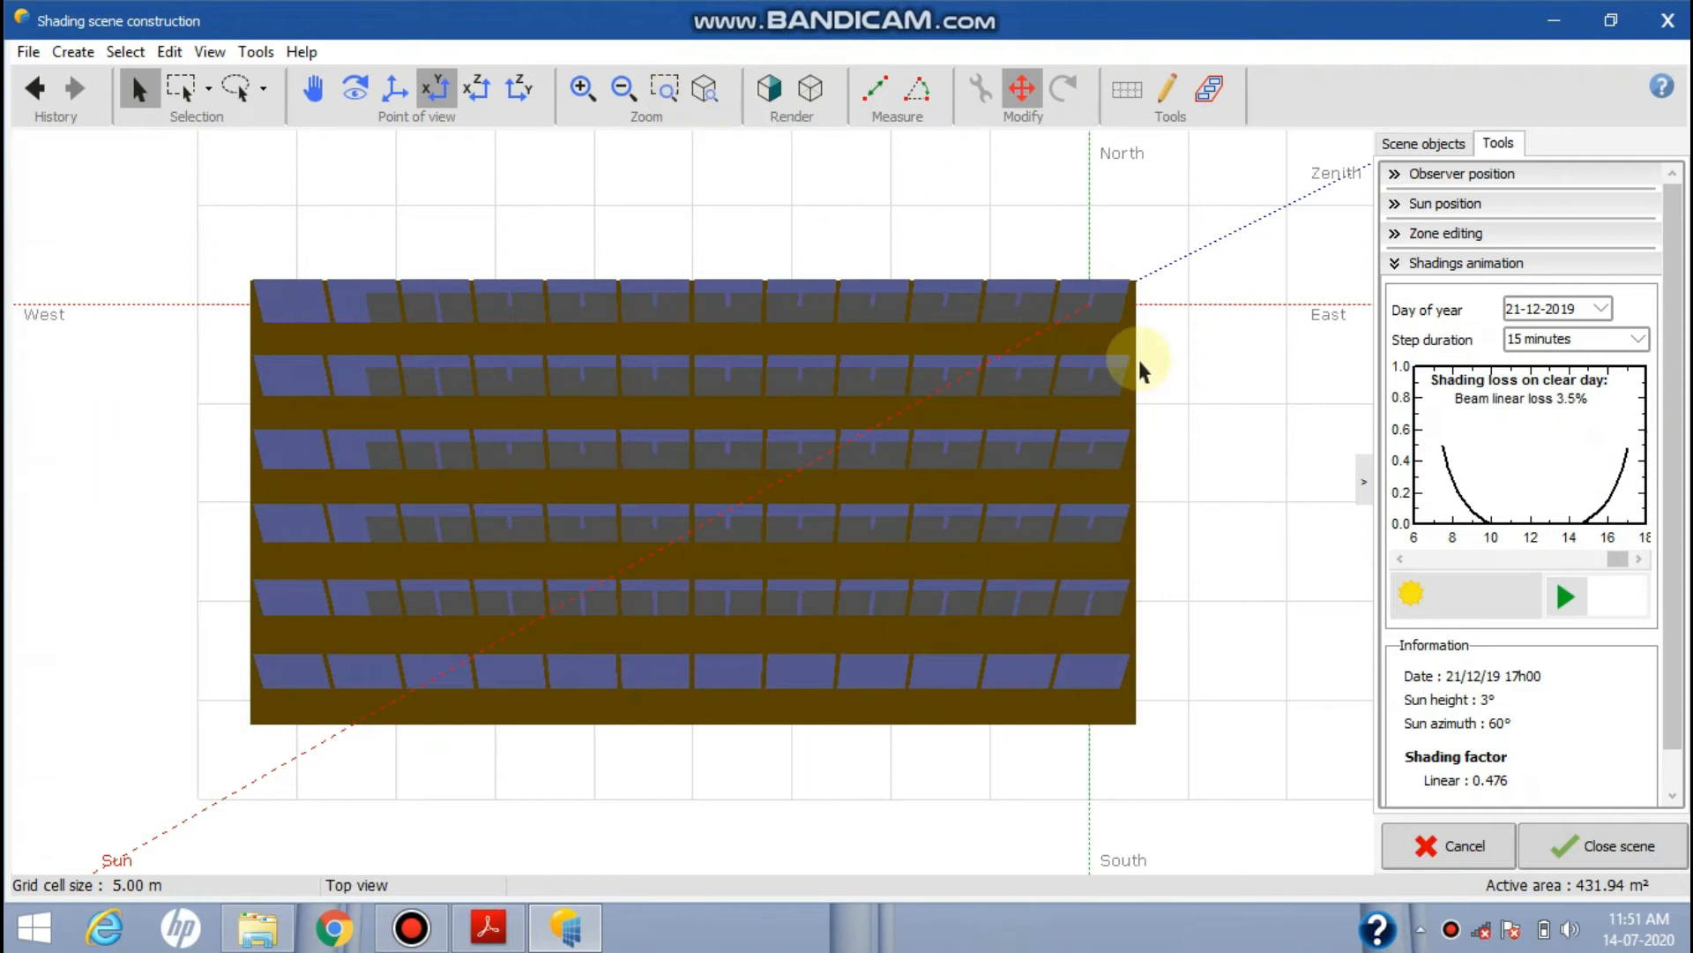
# Examine the tilted table rows on the roof from perspective and side angles and try measuring from the northern row's lower edge
pyautogui.click(393, 99)
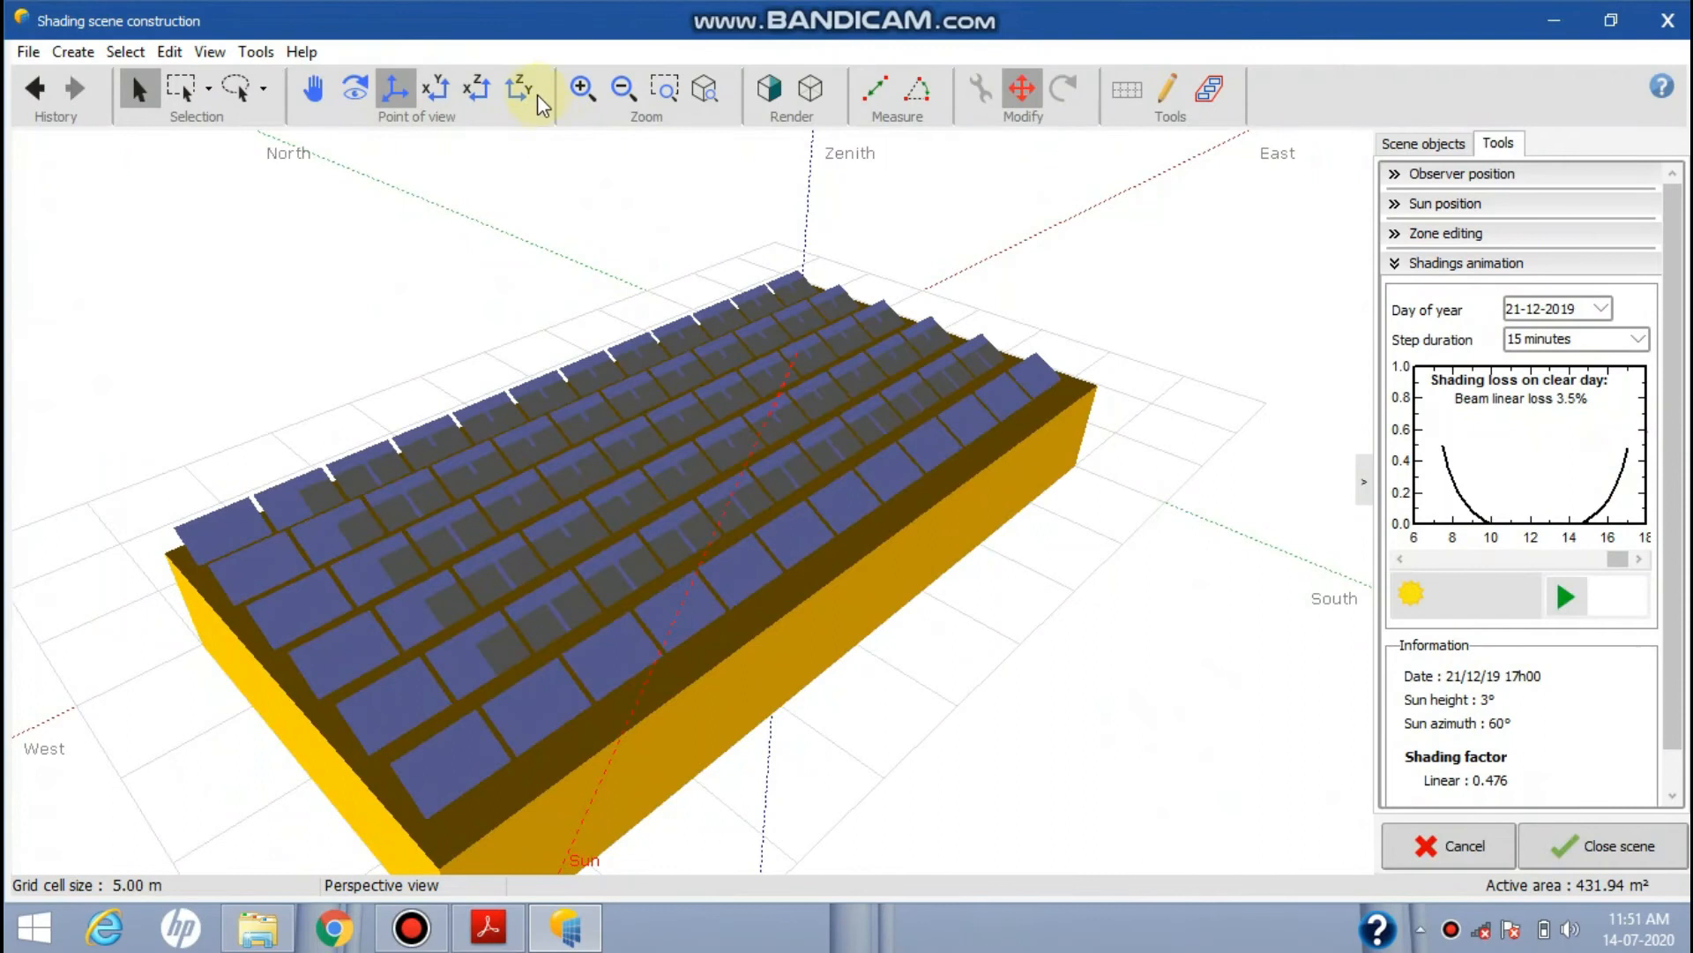
pyautogui.click(537, 92)
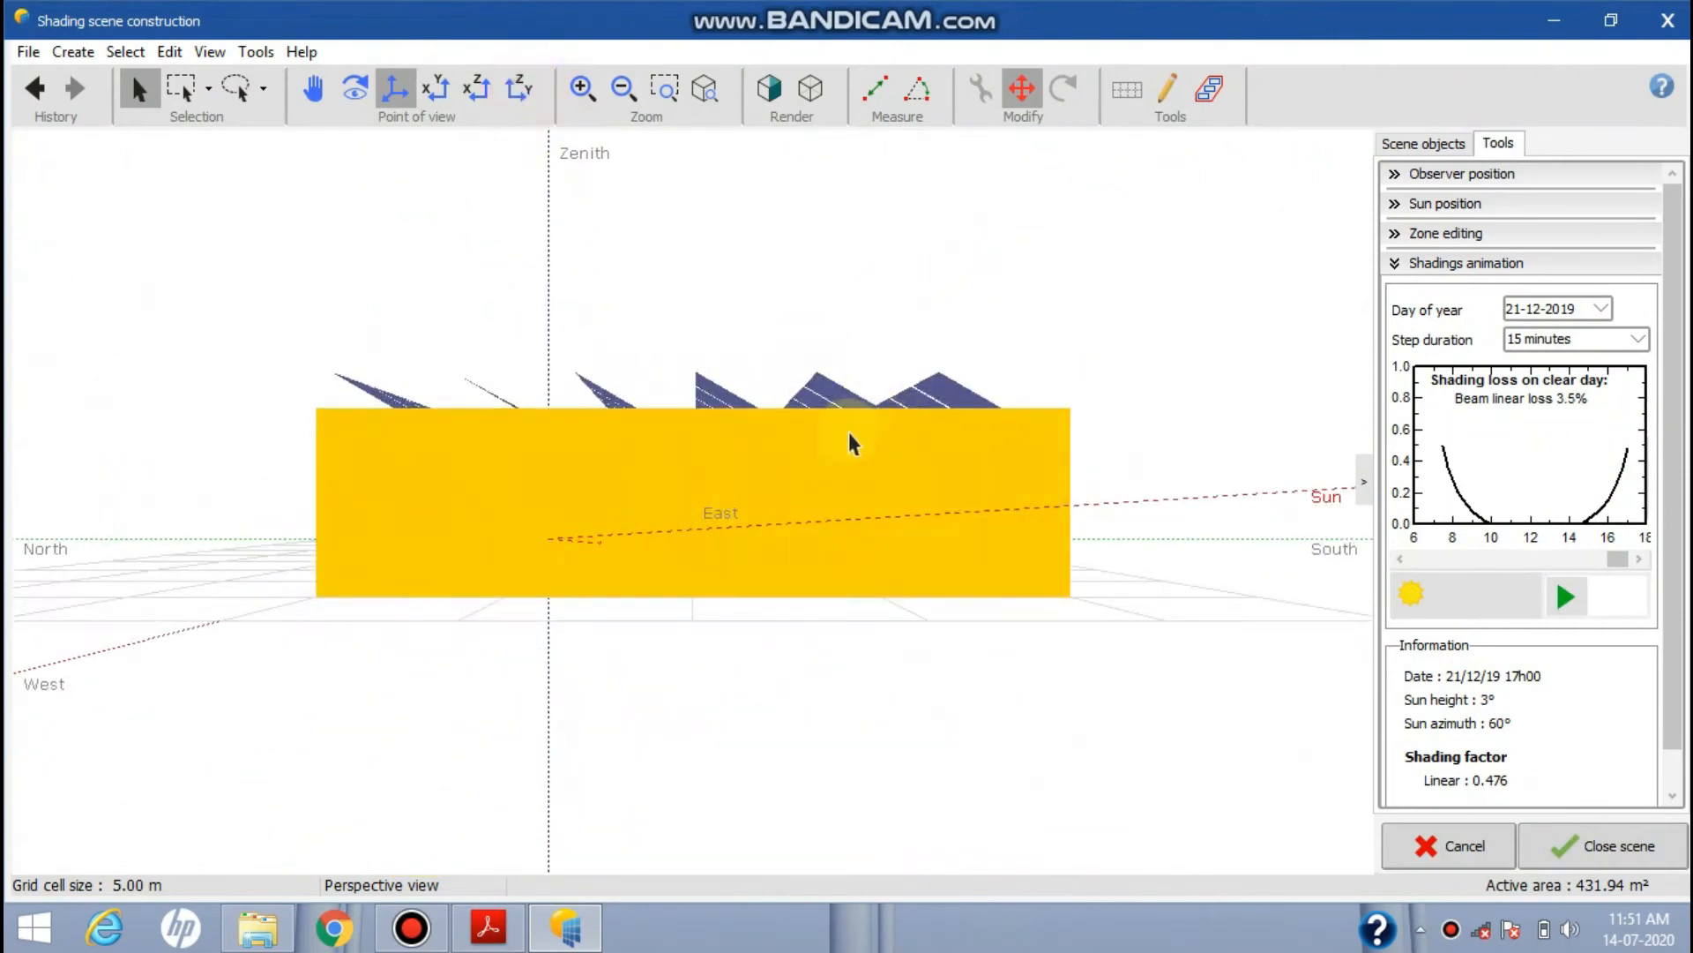
pyautogui.click(358, 88)
pyautogui.moveTo(617, 346); pyautogui.dragTo(677, 381)
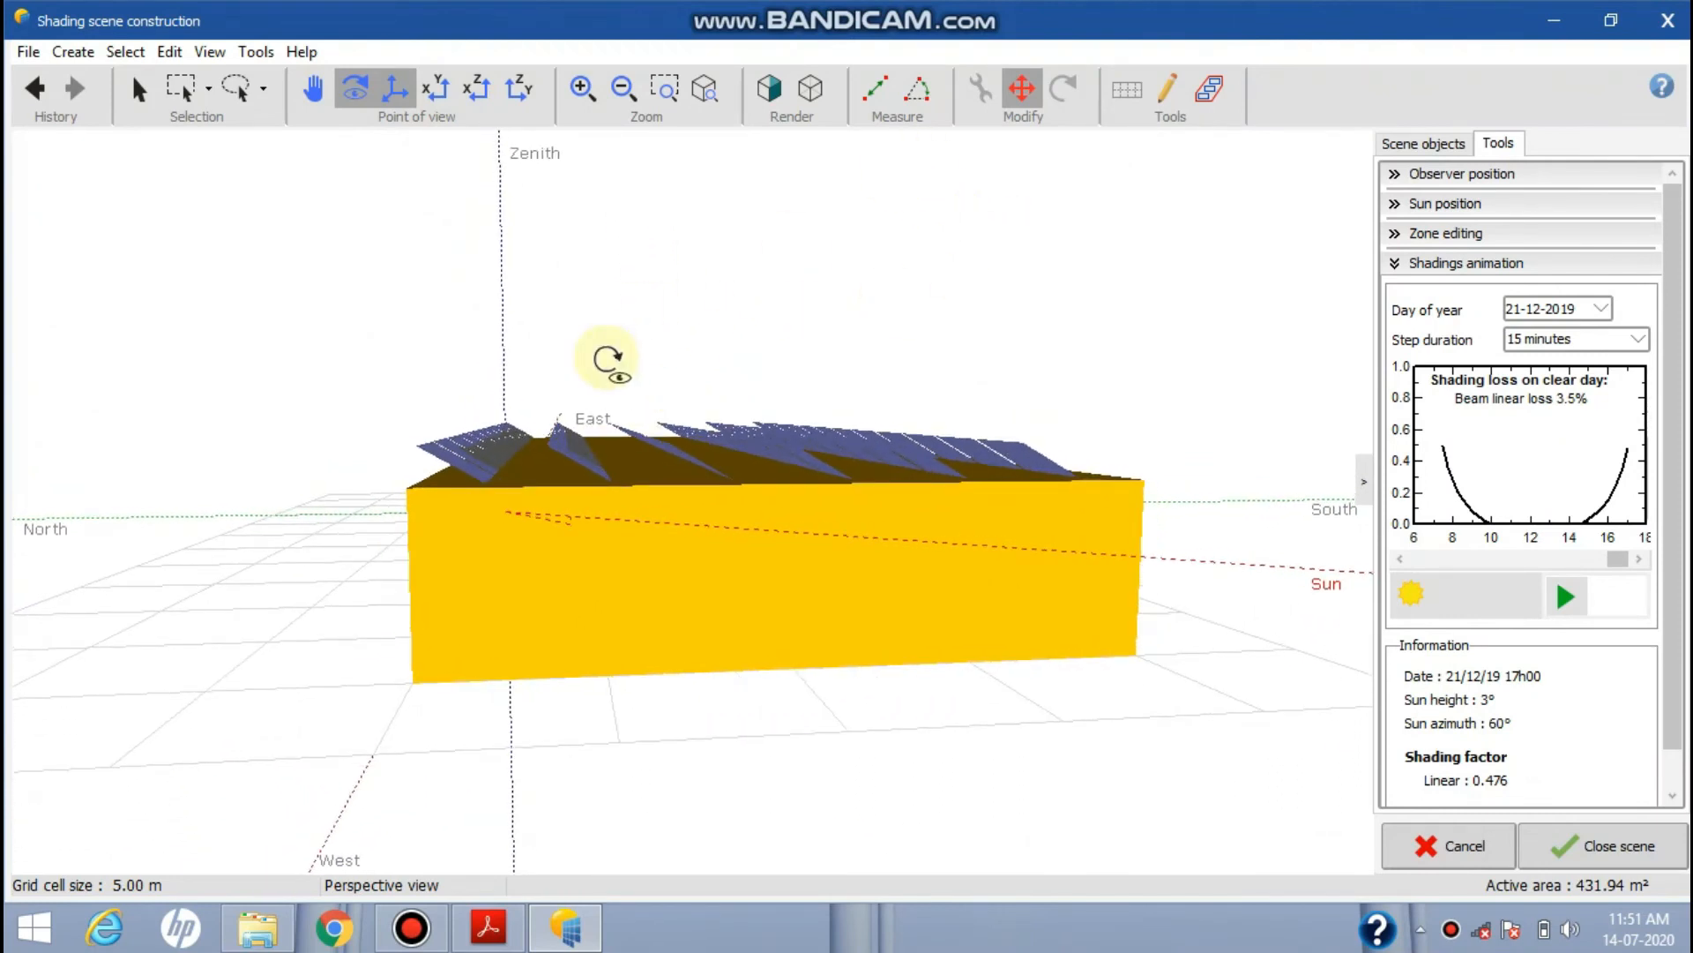
pyautogui.click(878, 88)
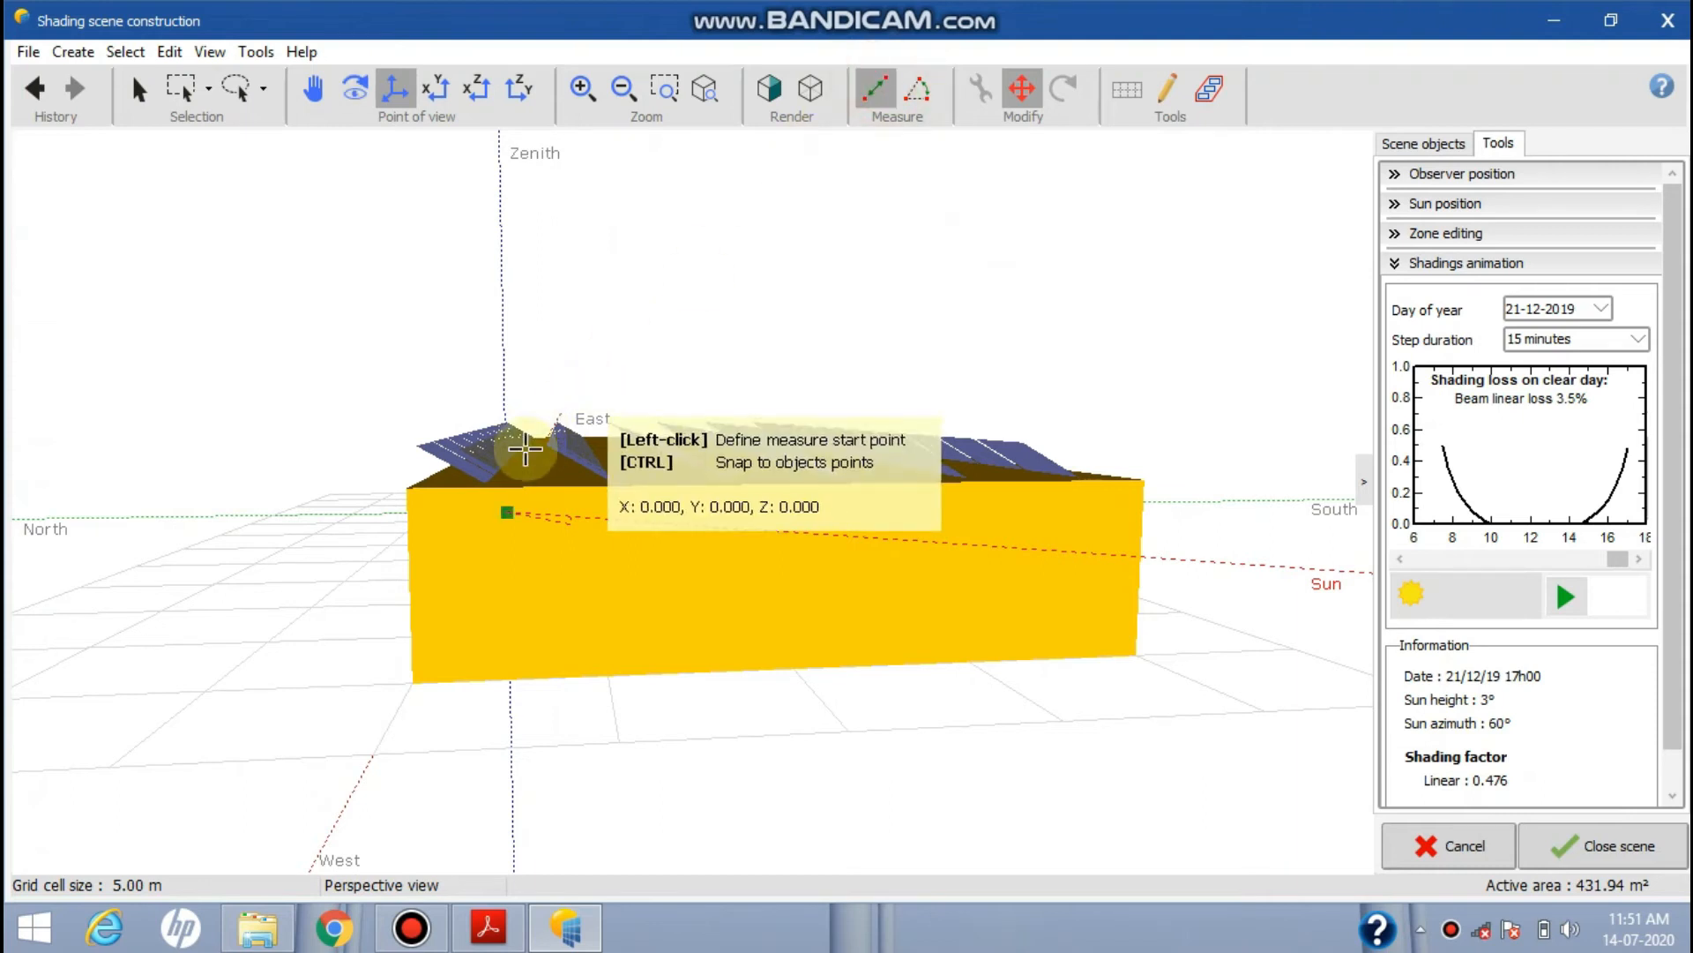
pyautogui.click(490, 480)
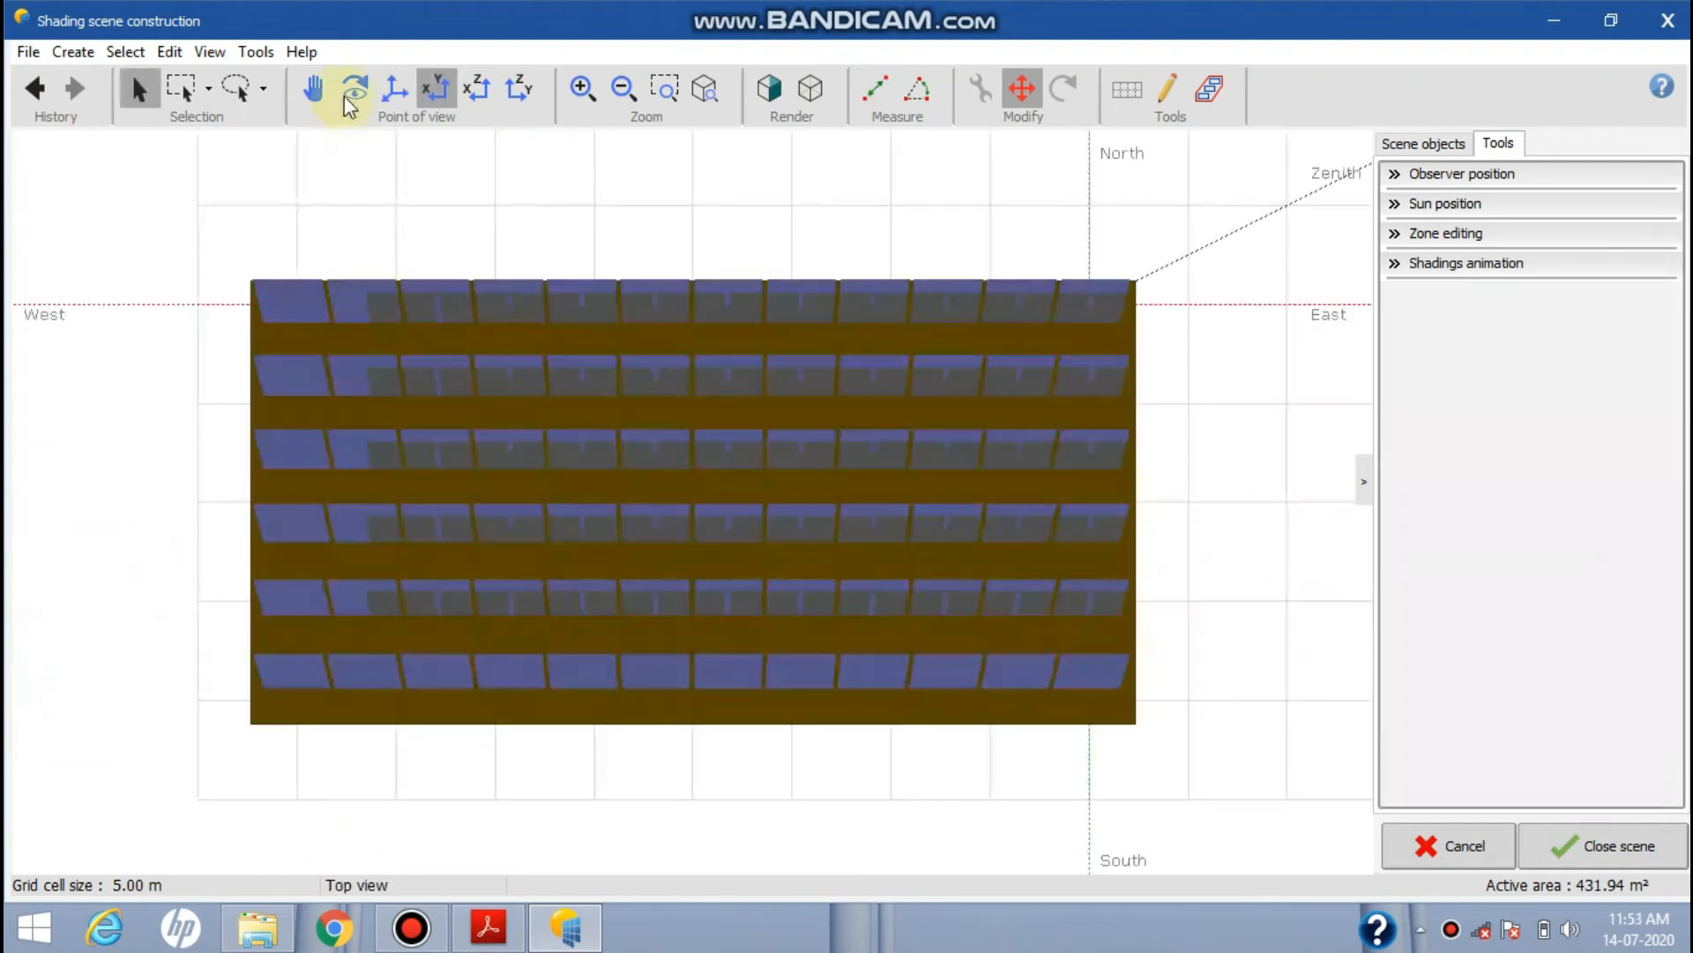
pyautogui.click(346, 92)
pyautogui.moveTo(348, 325); pyautogui.dragTo(816, 131)
pyautogui.moveTo(797, 465); pyautogui.dragTo(945, 150)
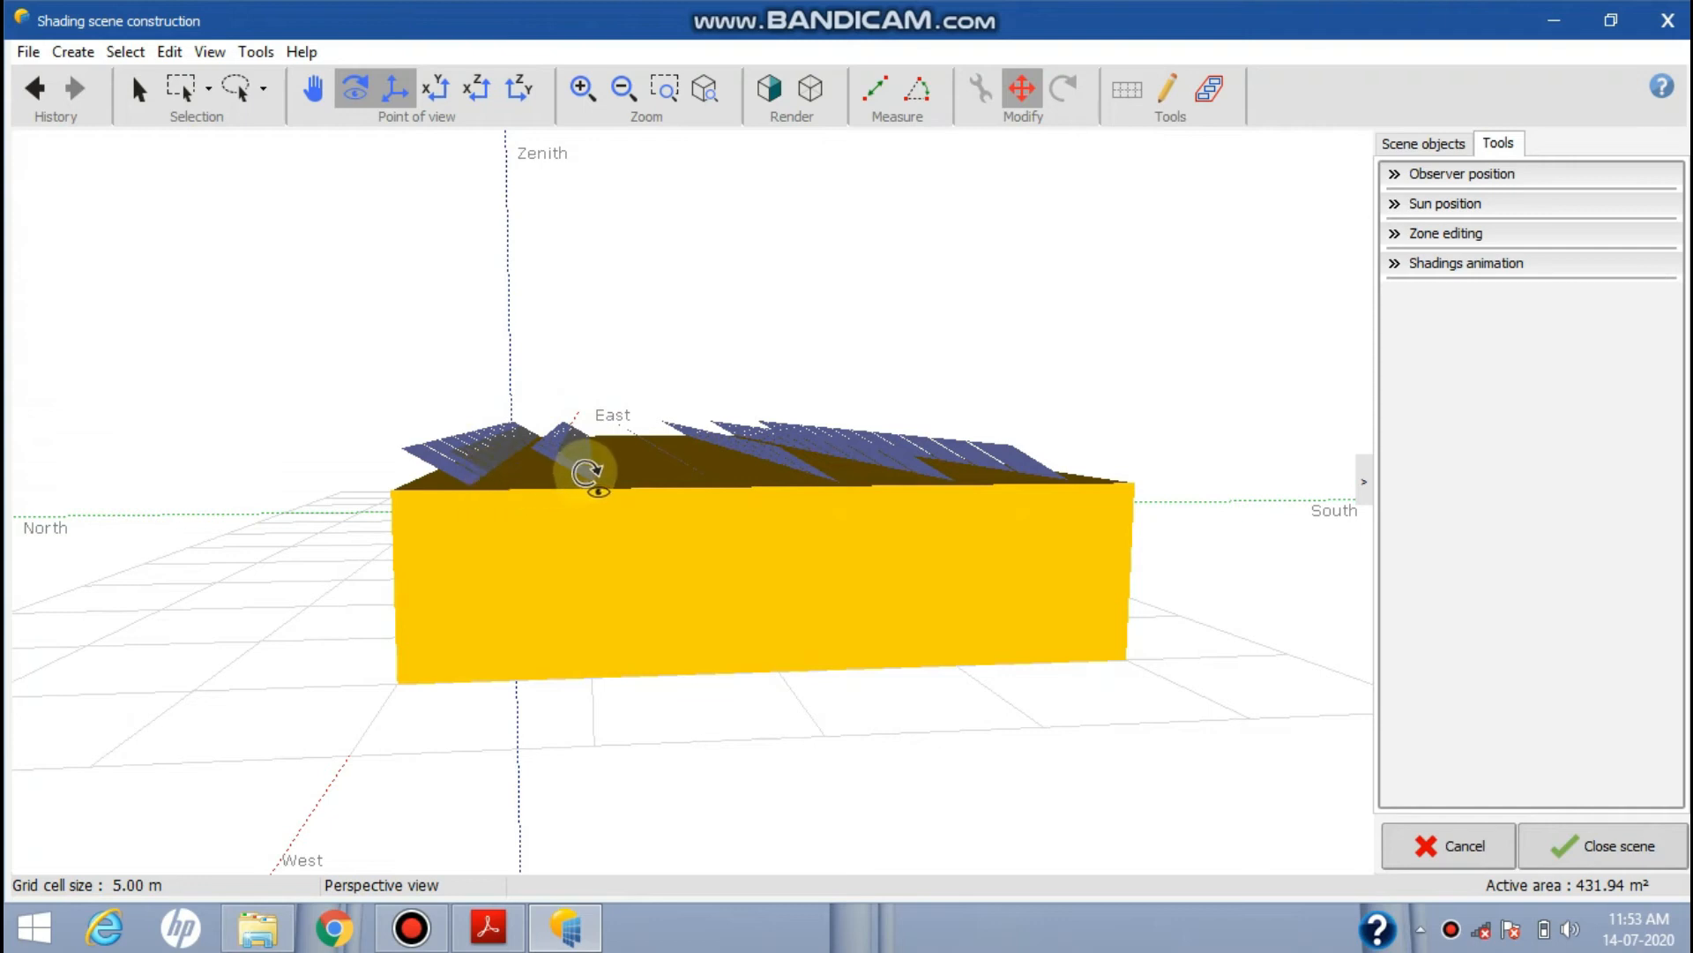
pyautogui.moveTo(594, 473); pyautogui.dragTo(685, 612)
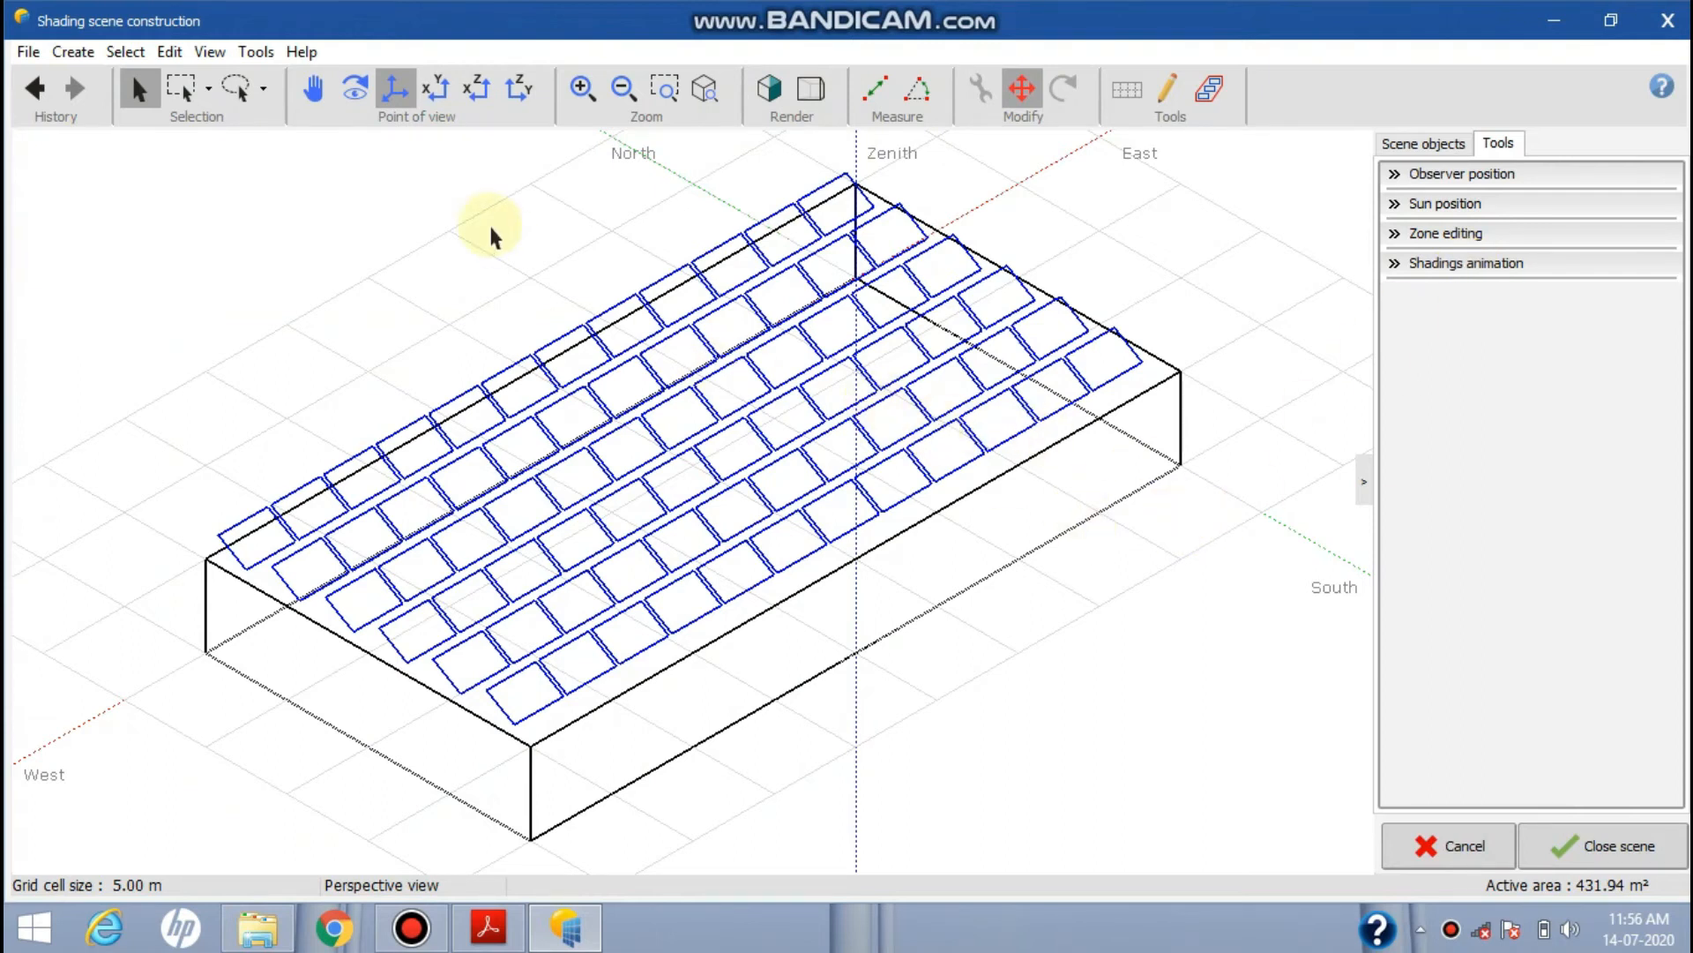
# Create an elementary shading object of shape type Tree with its default dimensions and add it to the scene
pyautogui.click(73, 51)
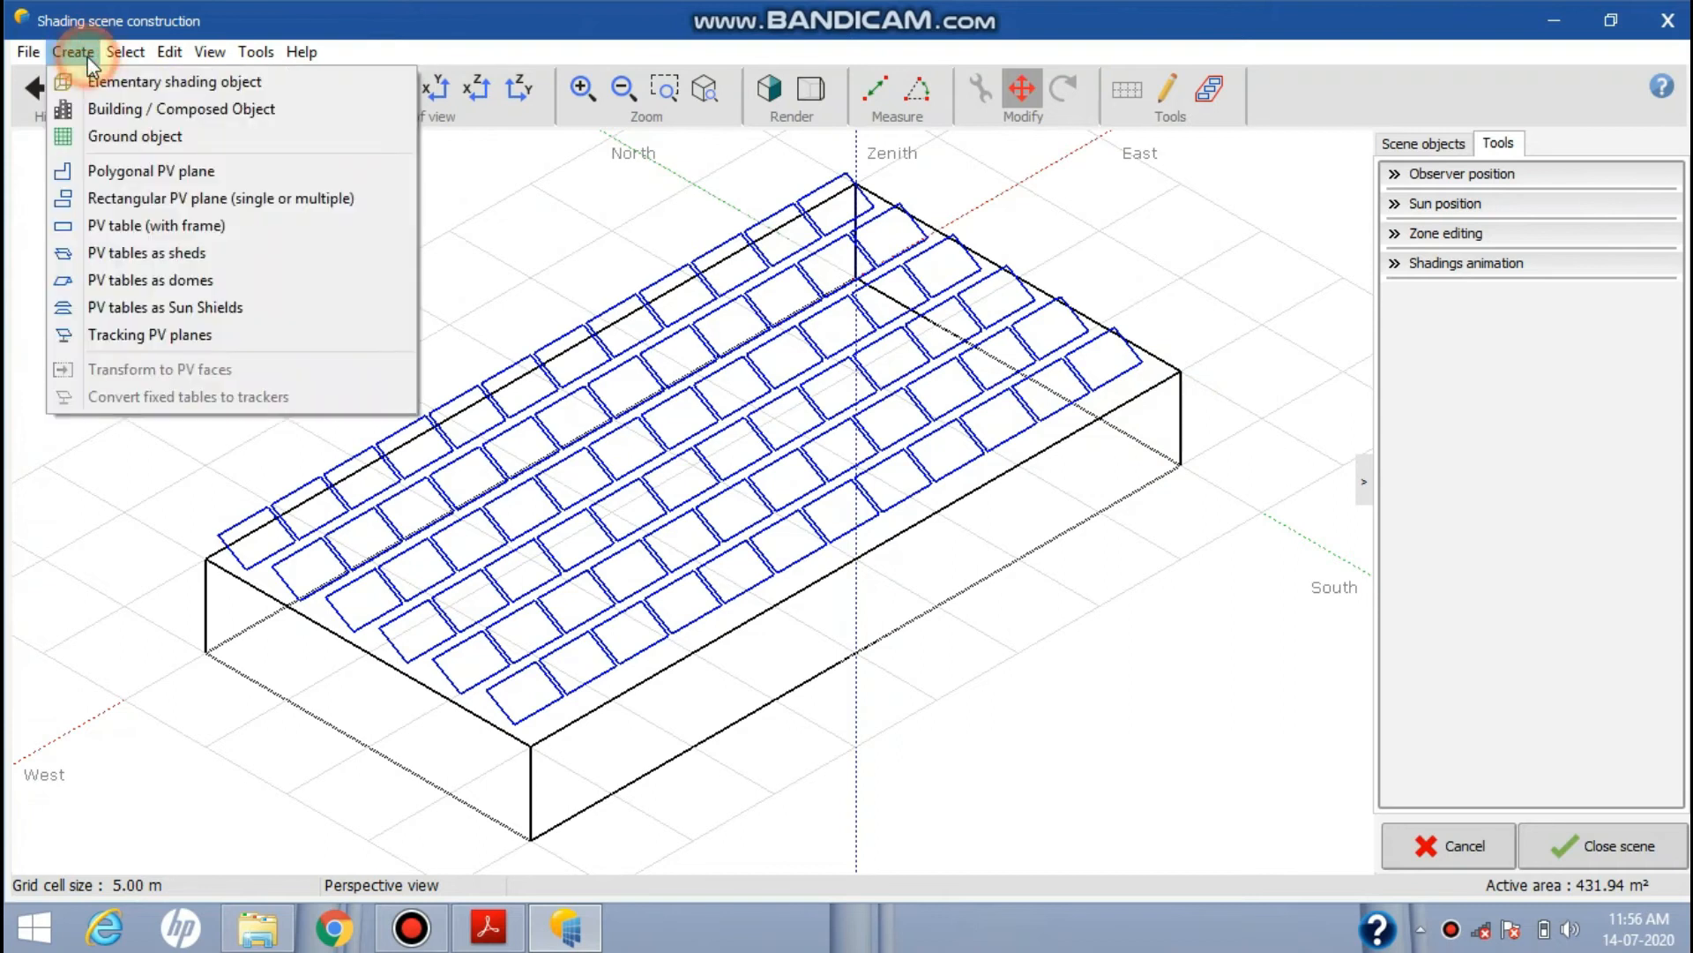
pyautogui.click(135, 84)
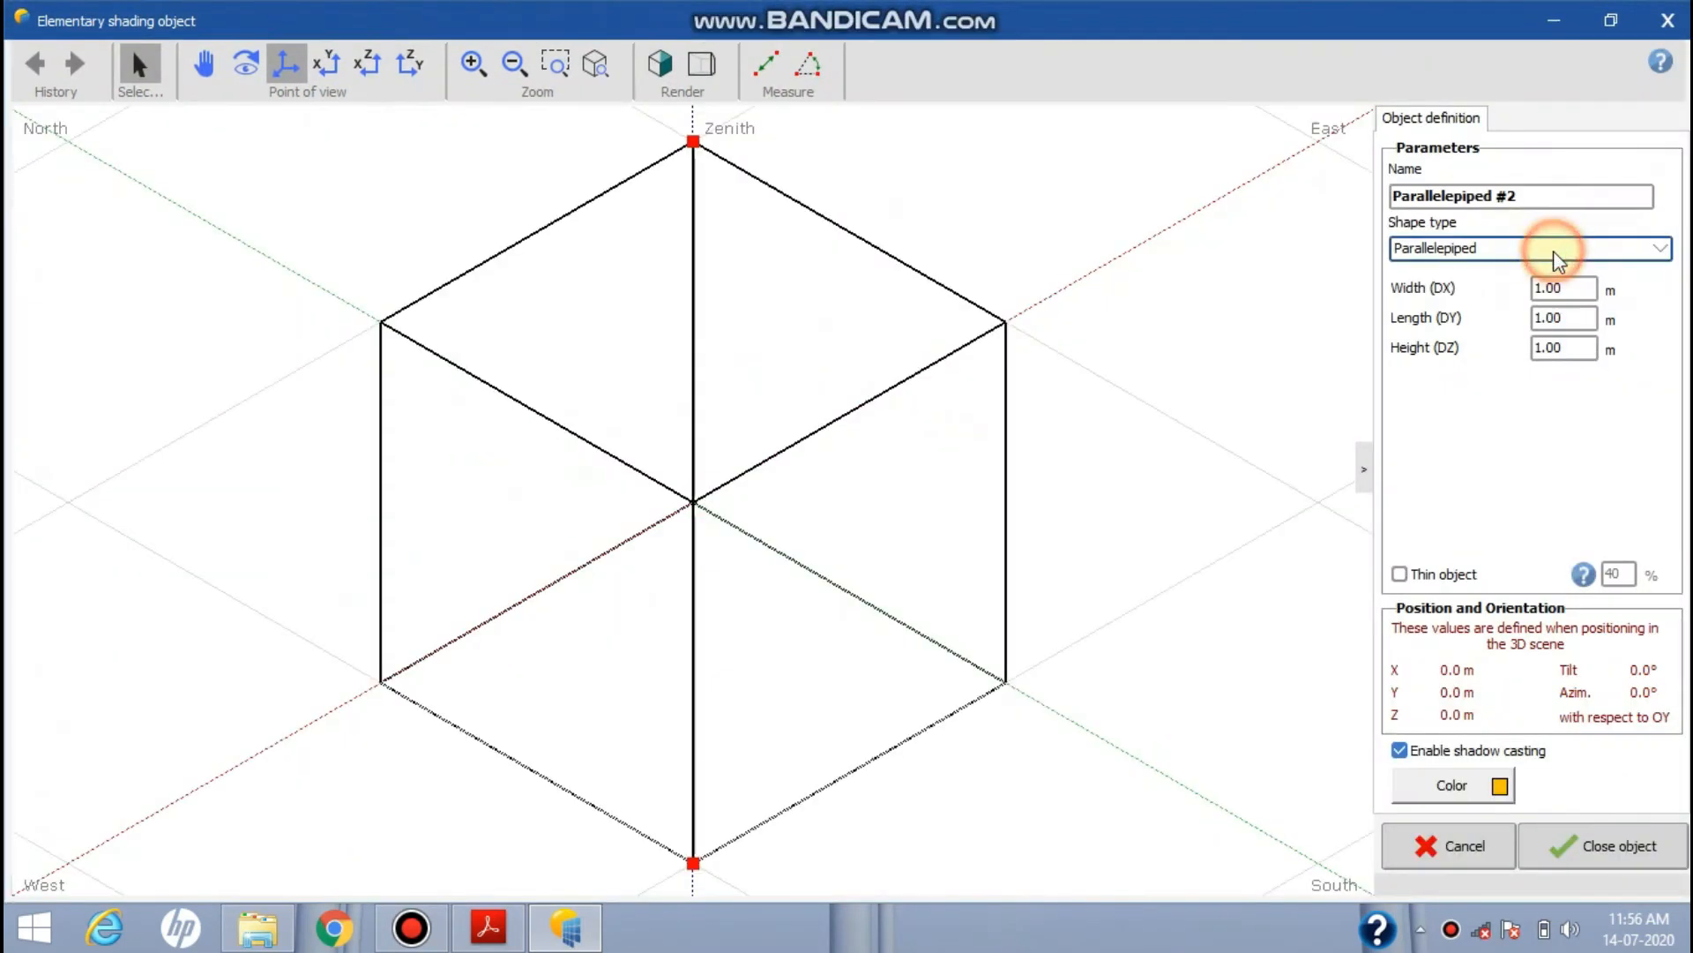
pyautogui.click(1556, 251)
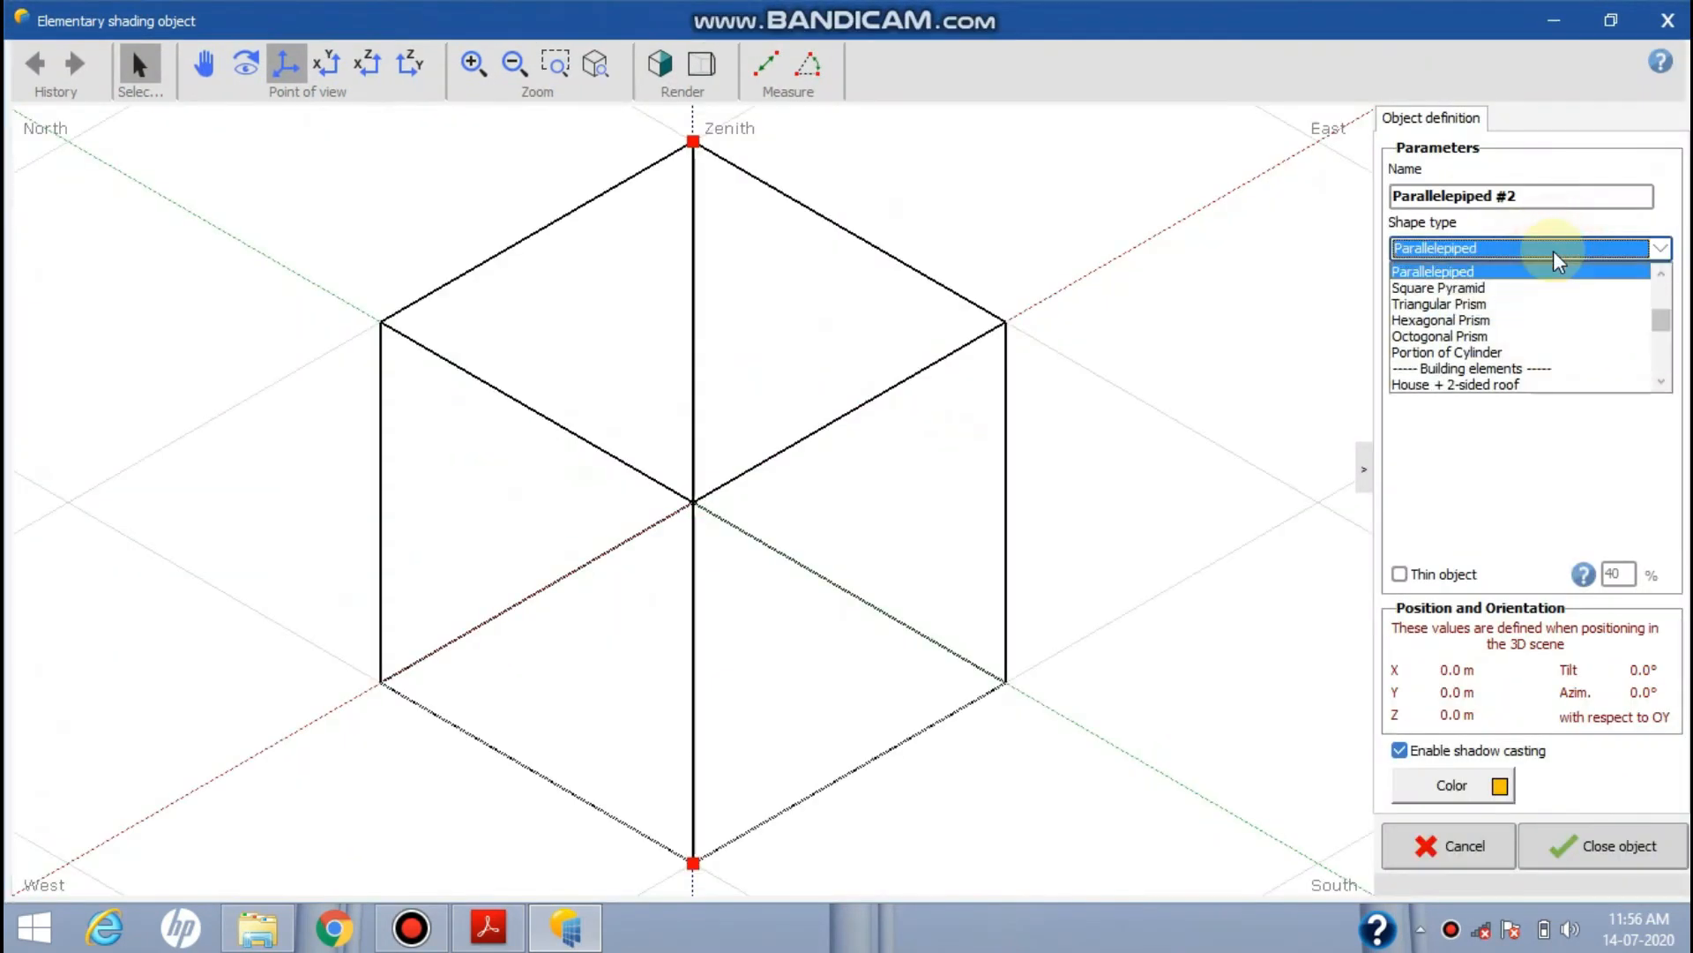
pyautogui.moveTo(1670, 330); pyautogui.dragTo(1664, 348)
pyautogui.click(1464, 381)
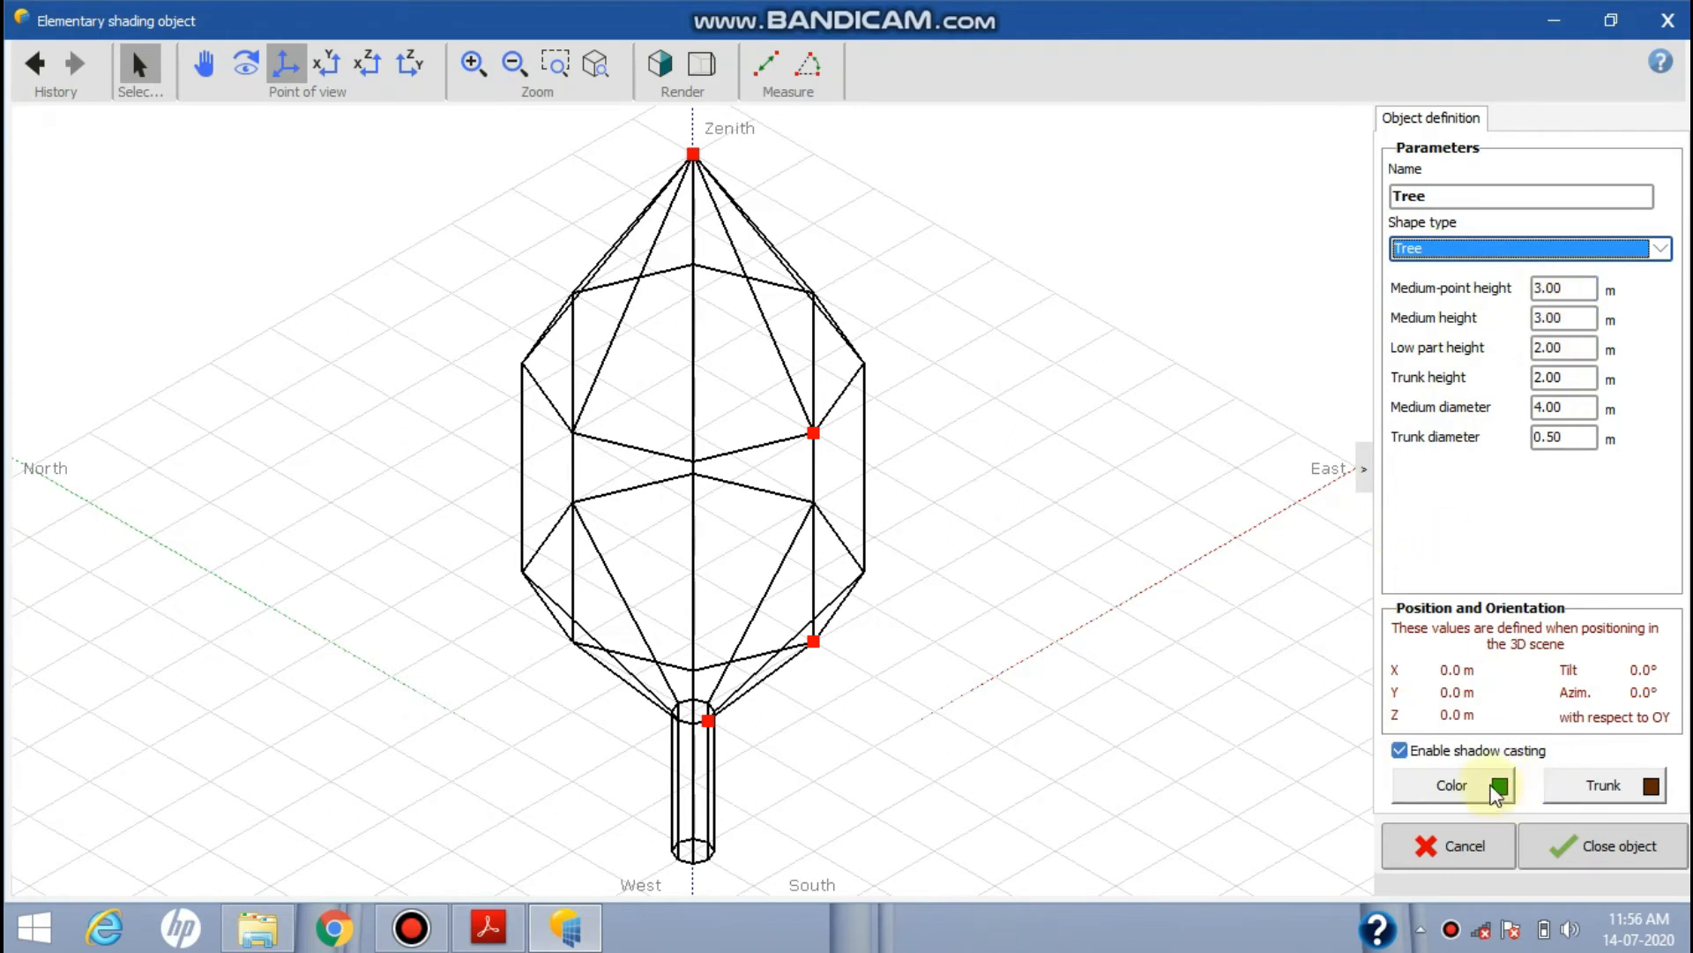
pyautogui.click(1577, 849)
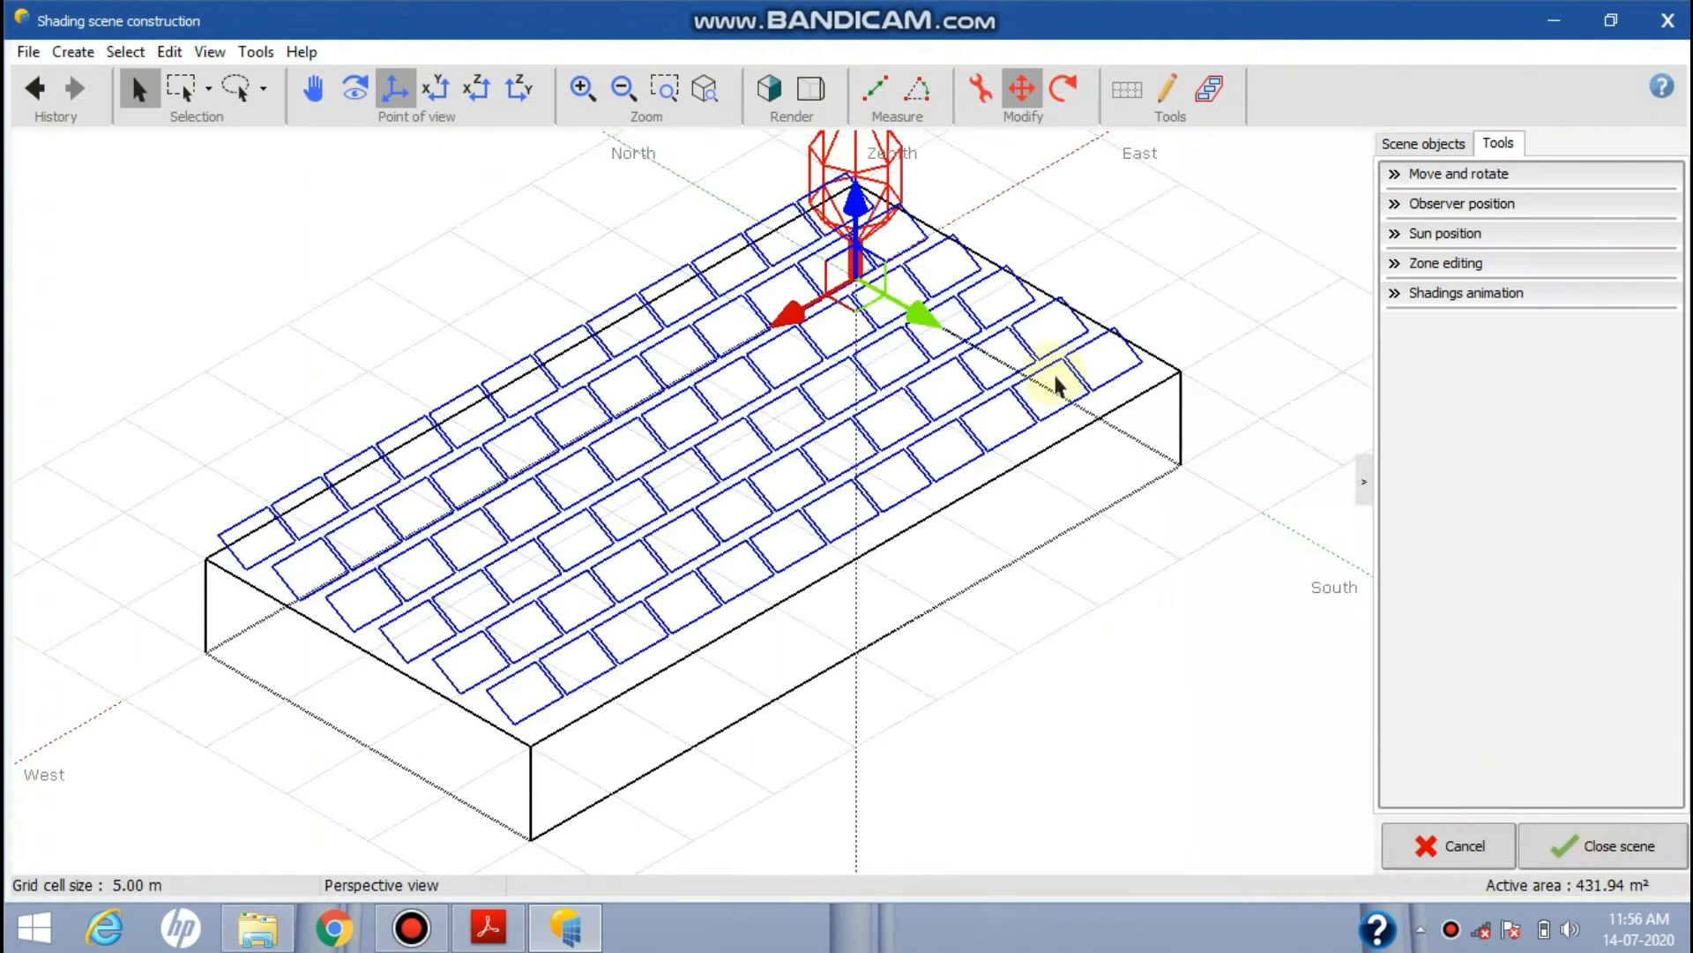
# Try to position the tree beside the building's southeast corner by moving it along the Z, Y and X axes in perspective
pyautogui.moveTo(873, 211); pyautogui.dragTo(931, 702)
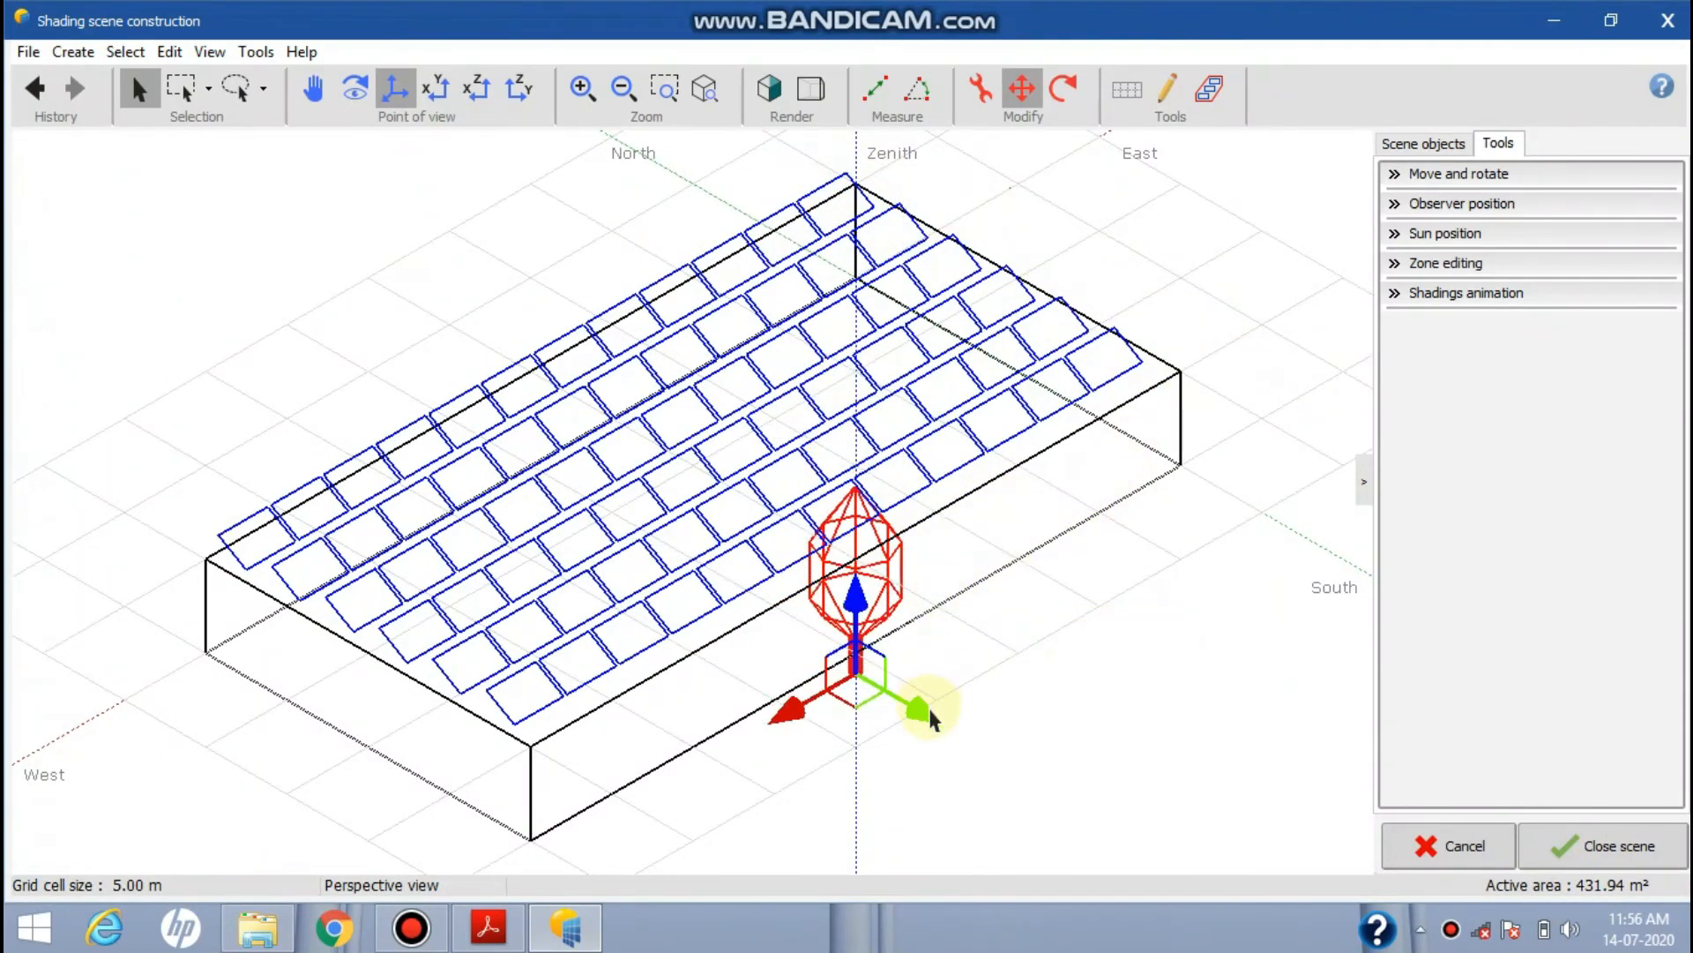
pyautogui.click(971, 722)
pyautogui.click(854, 653)
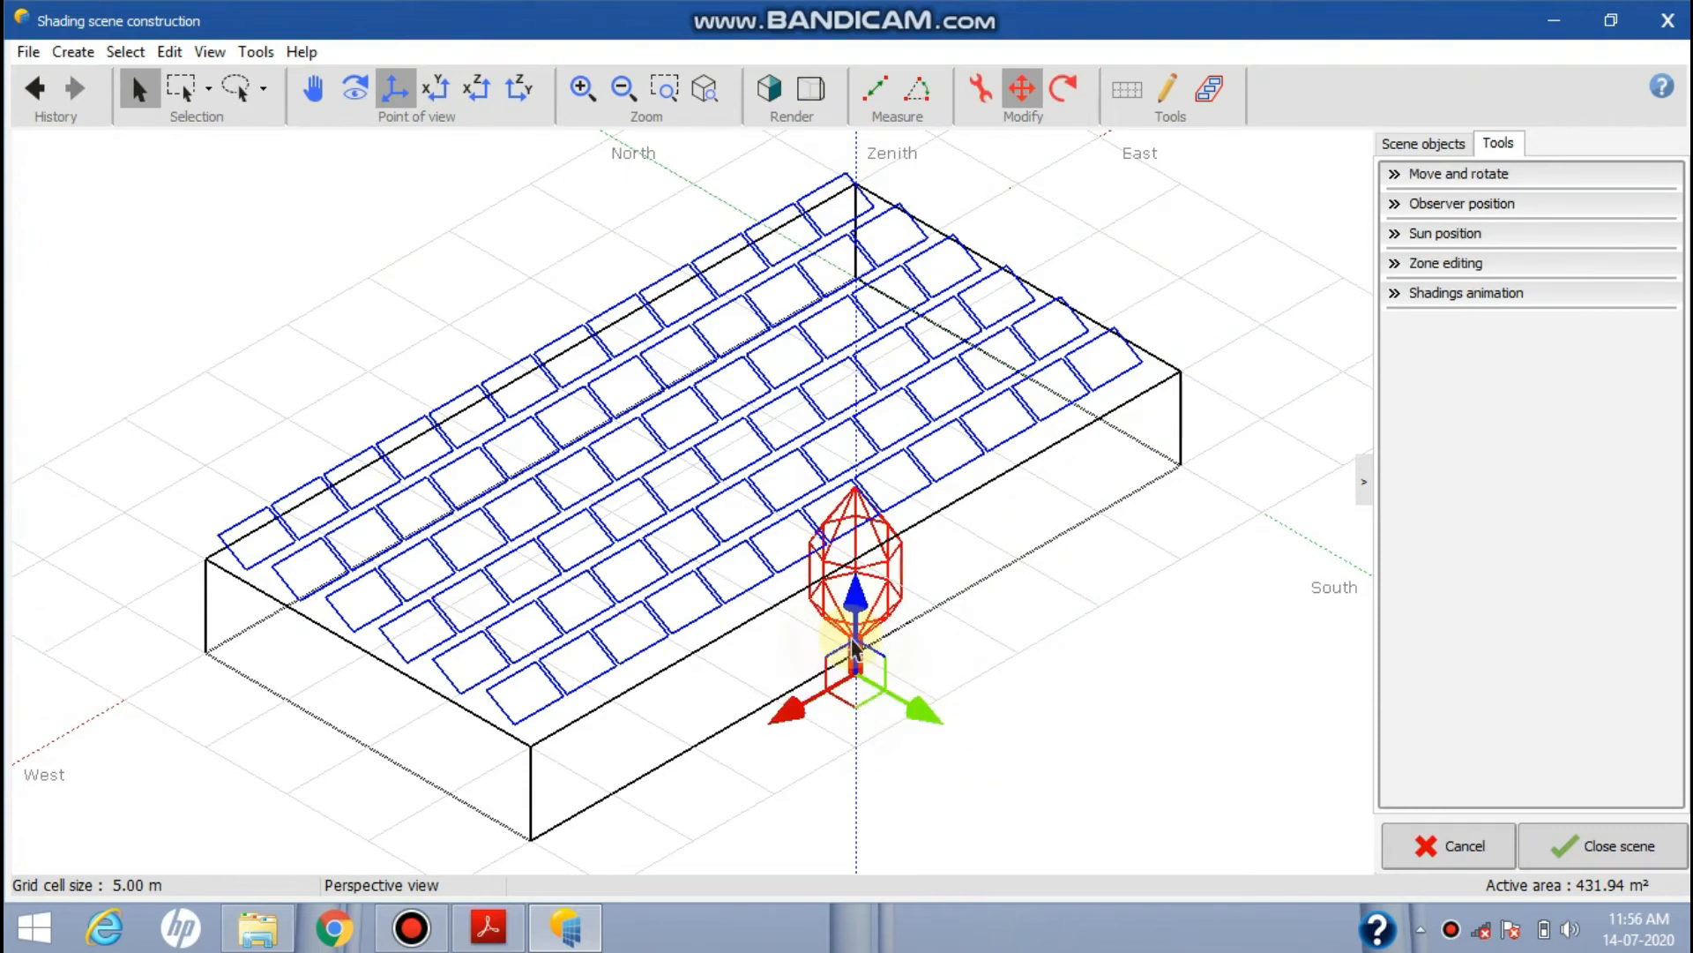
pyautogui.moveTo(926, 711); pyautogui.dragTo(1039, 760)
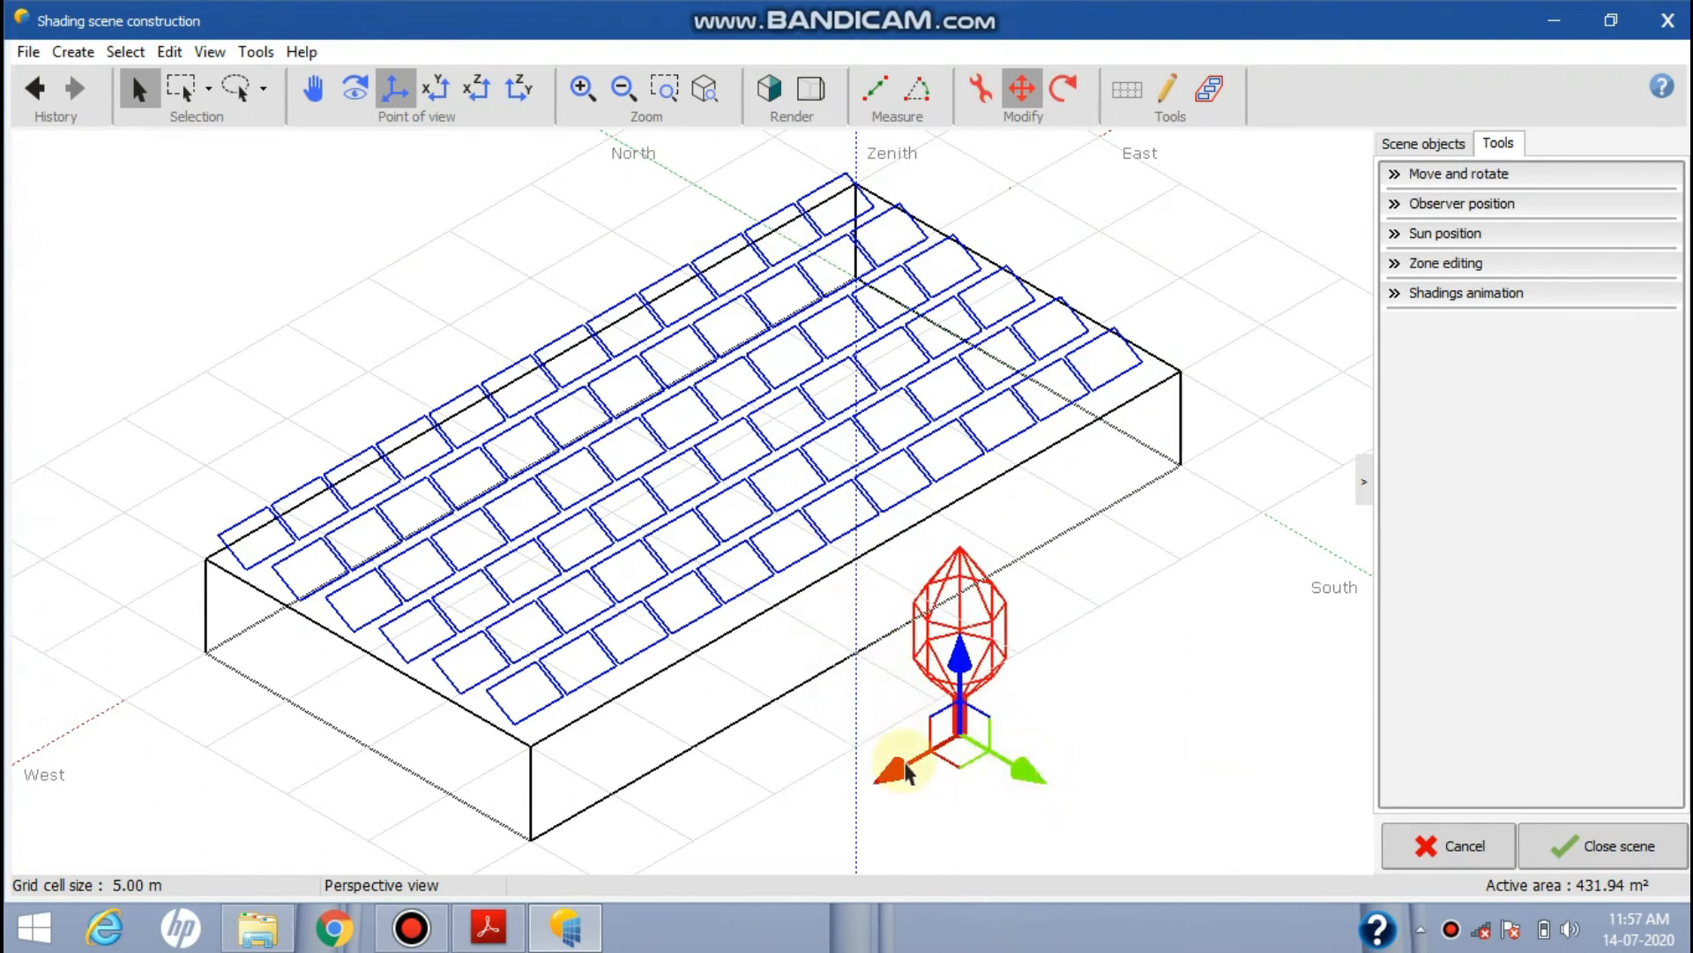
pyautogui.moveTo(893, 773); pyautogui.dragTo(1244, 500)
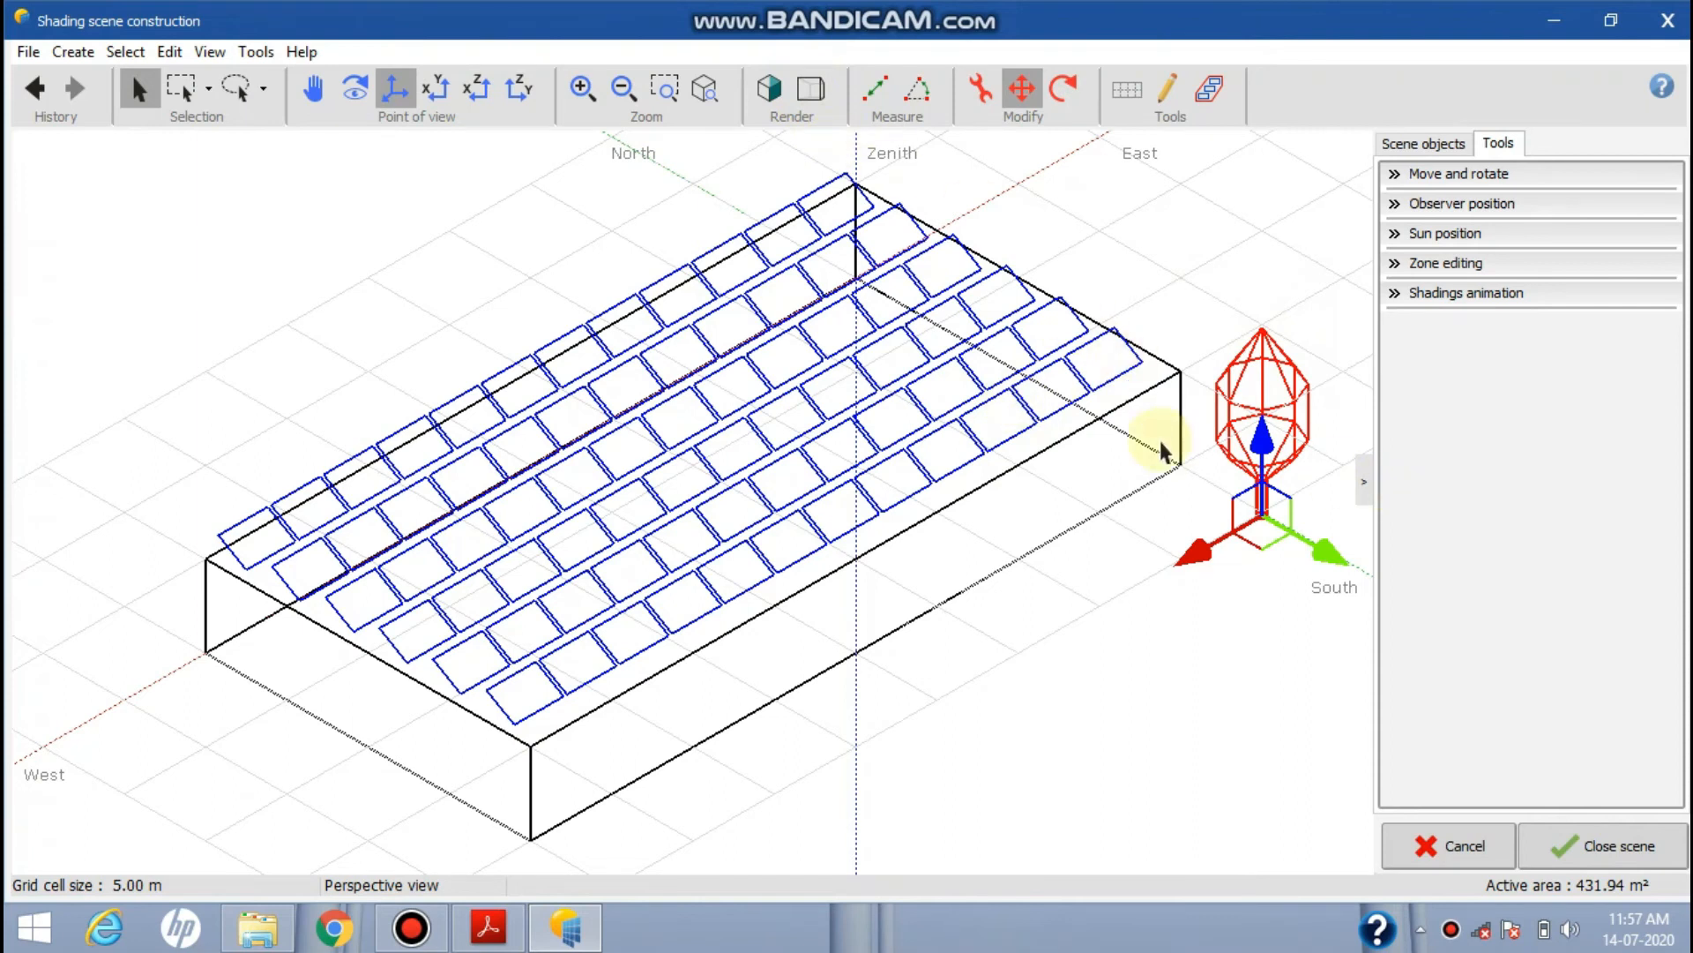
pyautogui.moveTo(1188, 551)
pyautogui.mouseDown()
pyautogui.moveTo(1214, 481)
pyautogui.moveTo(1166, 543)
pyautogui.mouseUp()
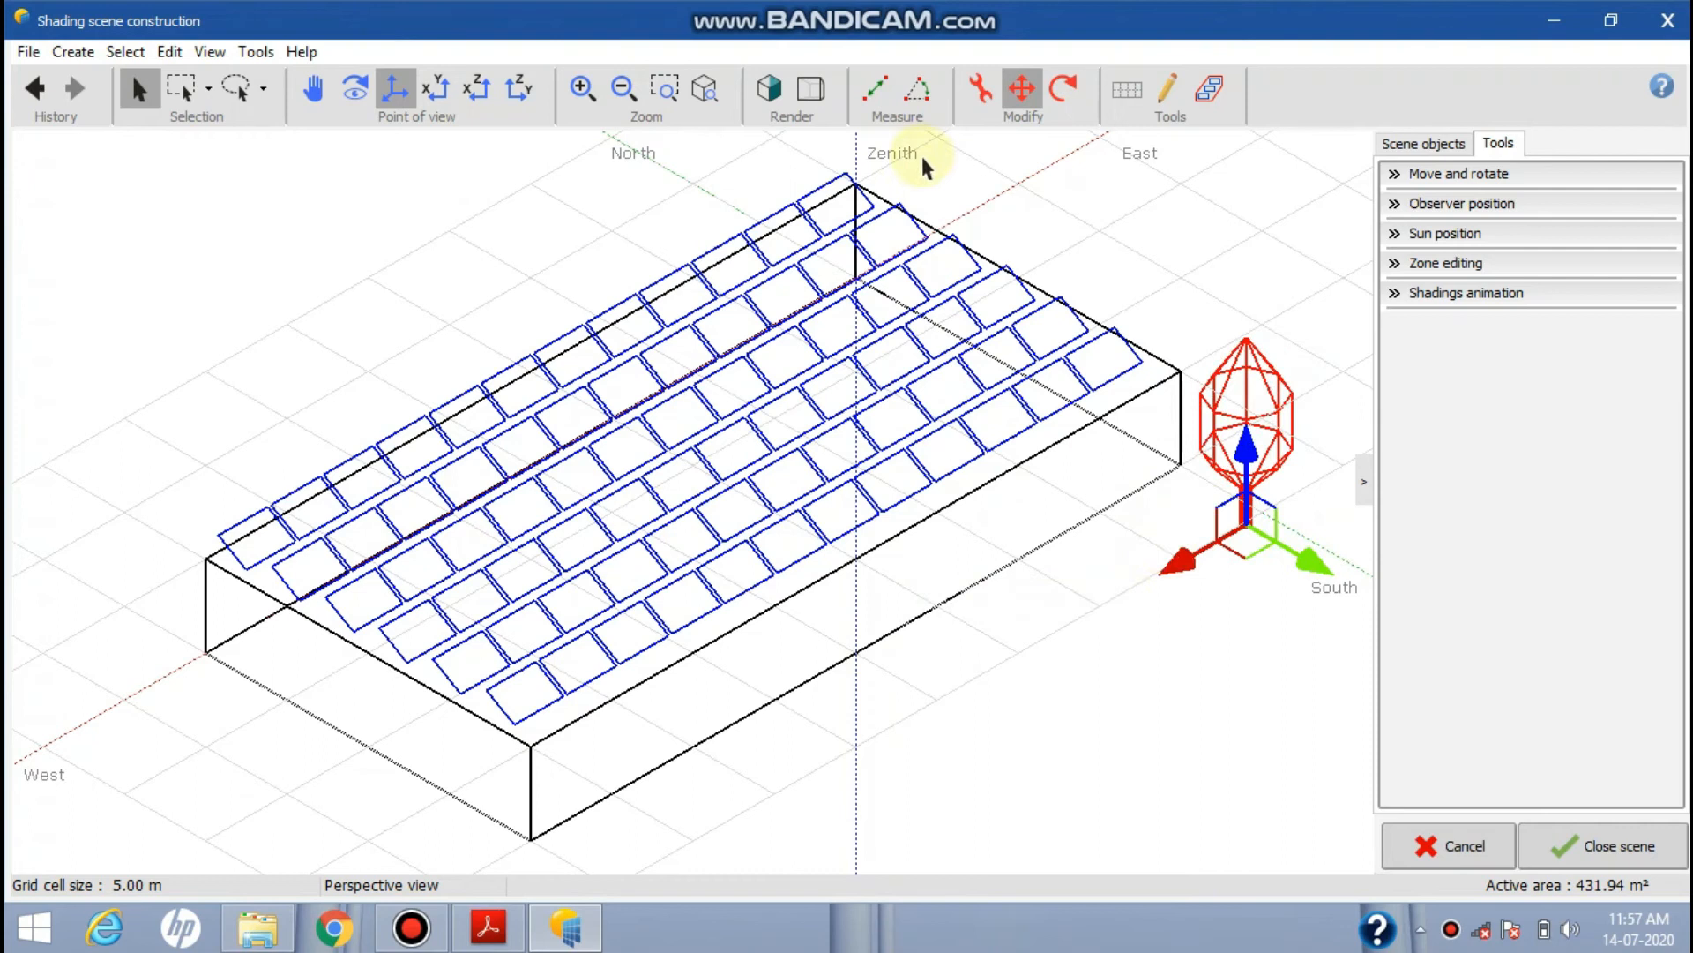
# Render the scene in solid colours and check the tree's height against the building in the left and front views
pyautogui.click(770, 91)
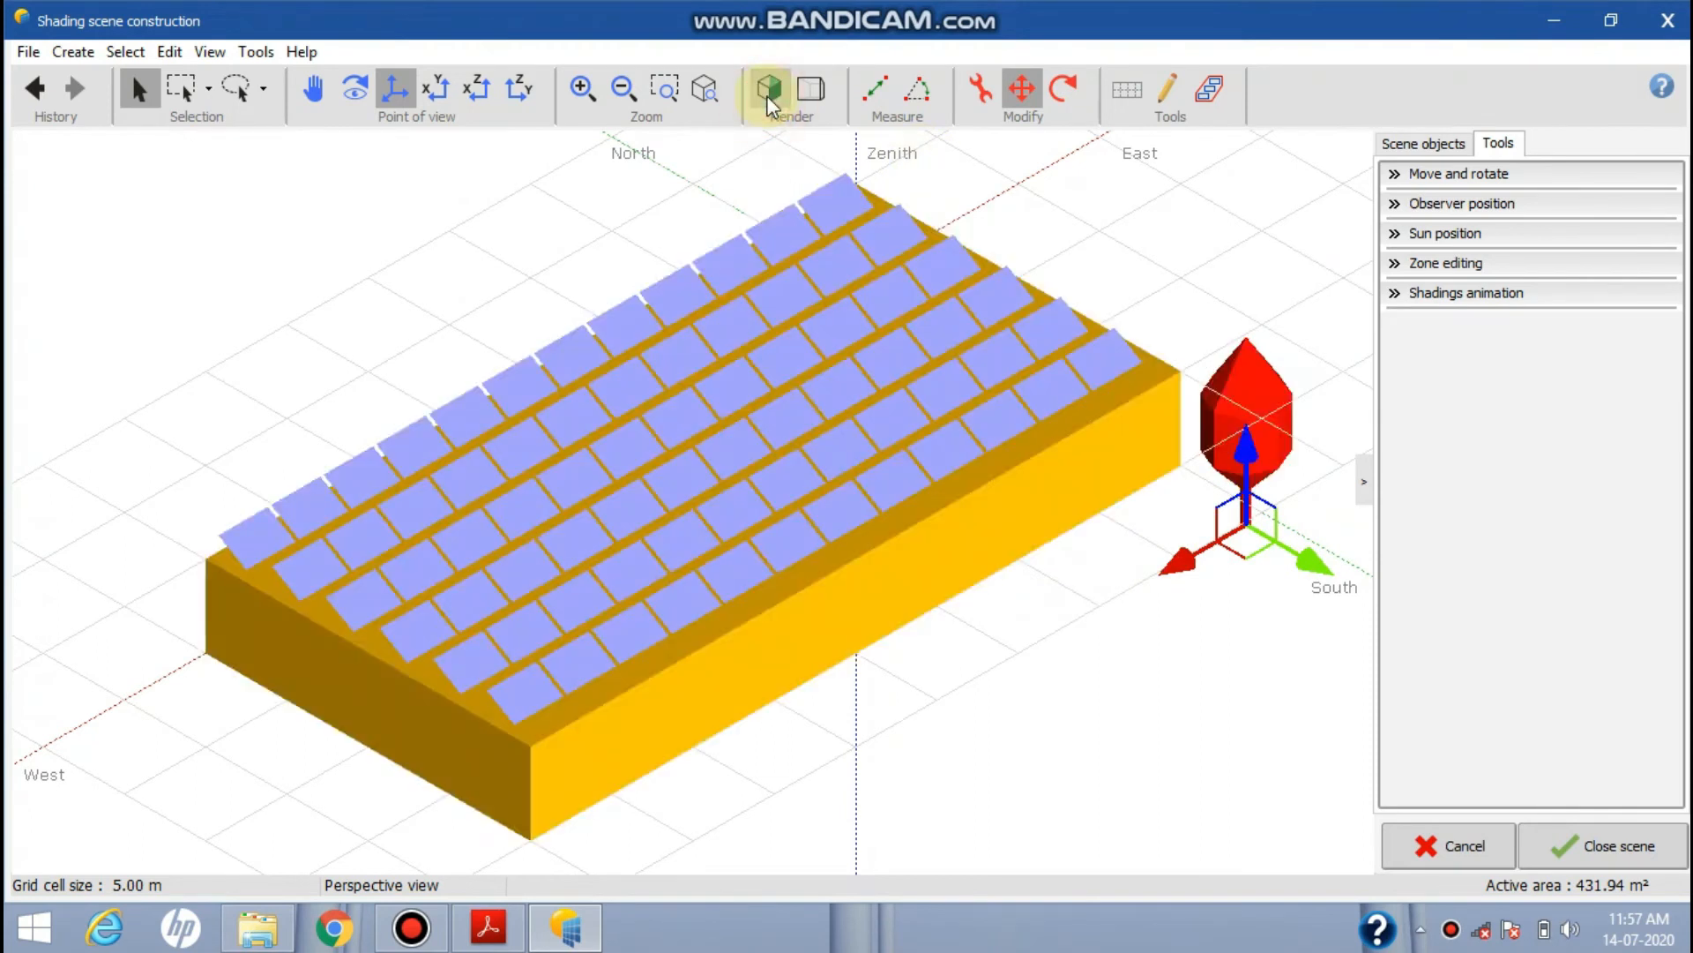
pyautogui.click(1294, 703)
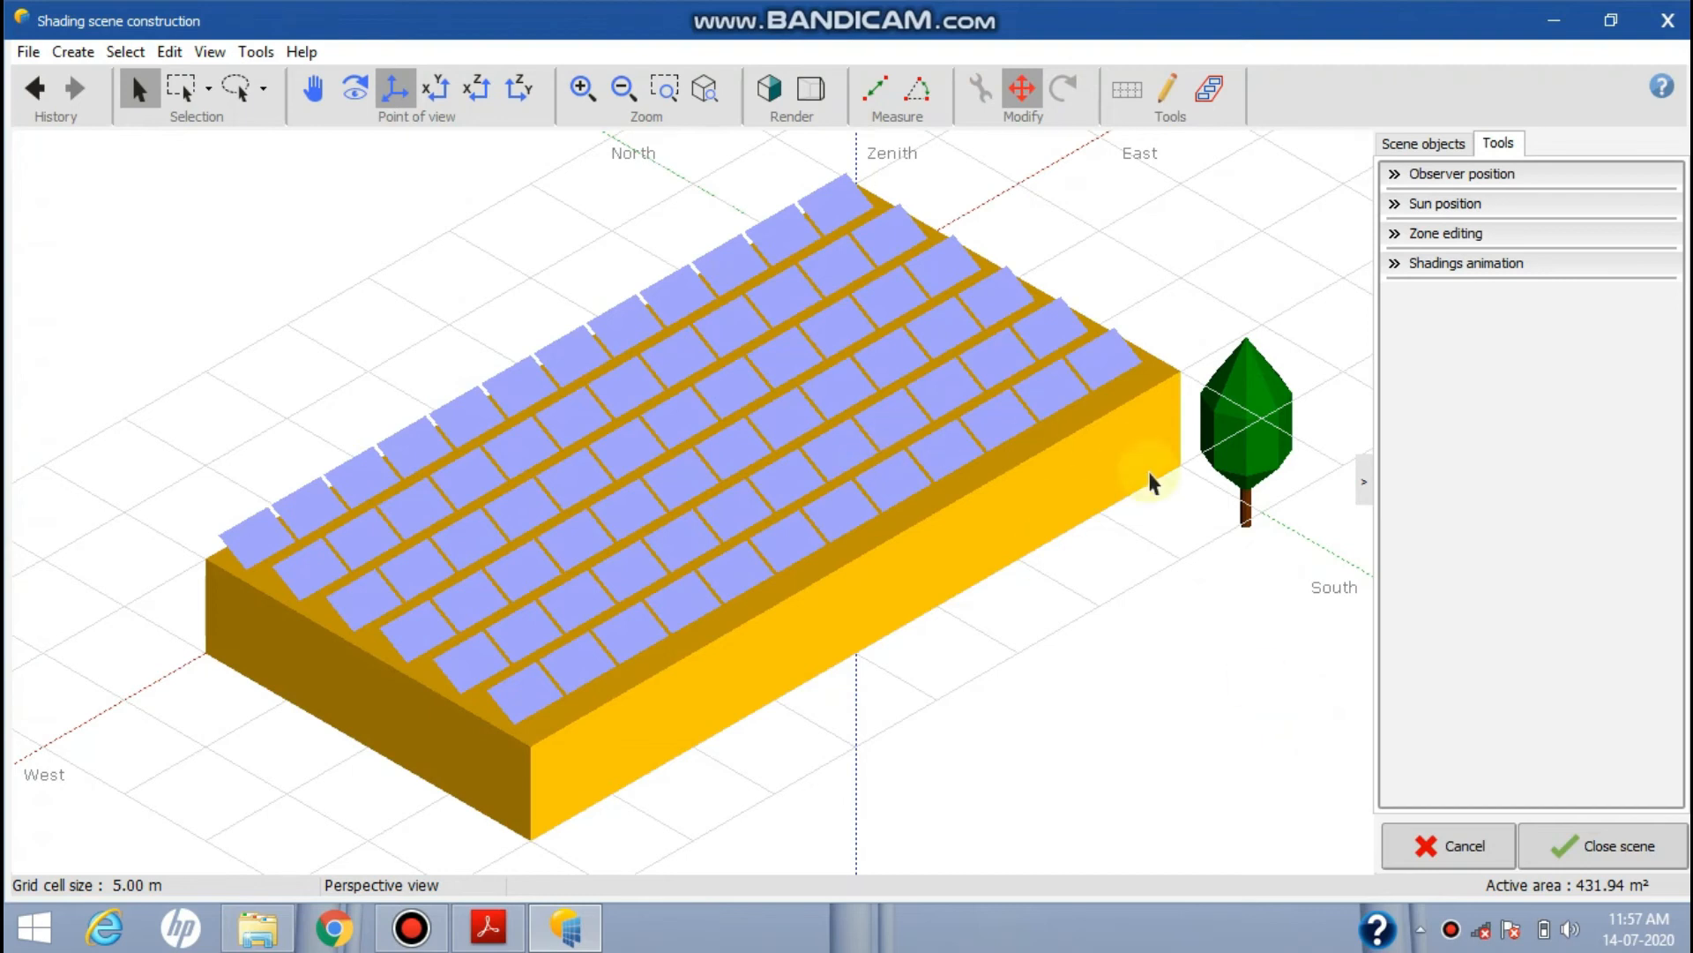
pyautogui.click(479, 99)
pyautogui.click(531, 95)
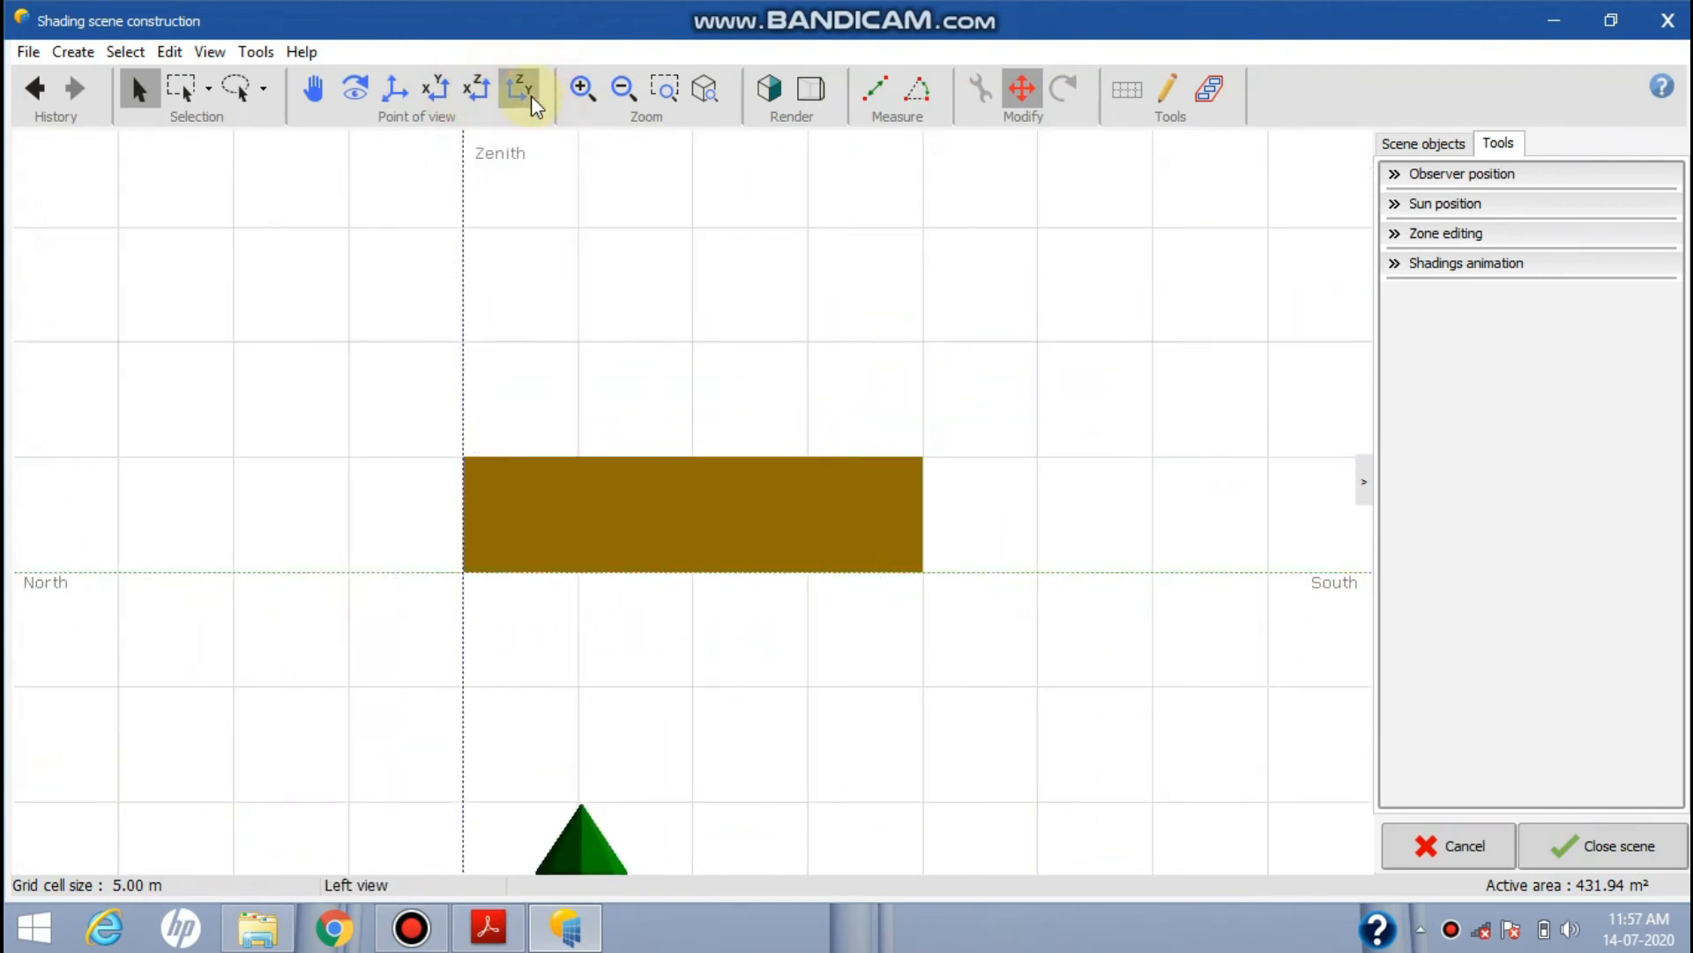
pyautogui.click(476, 89)
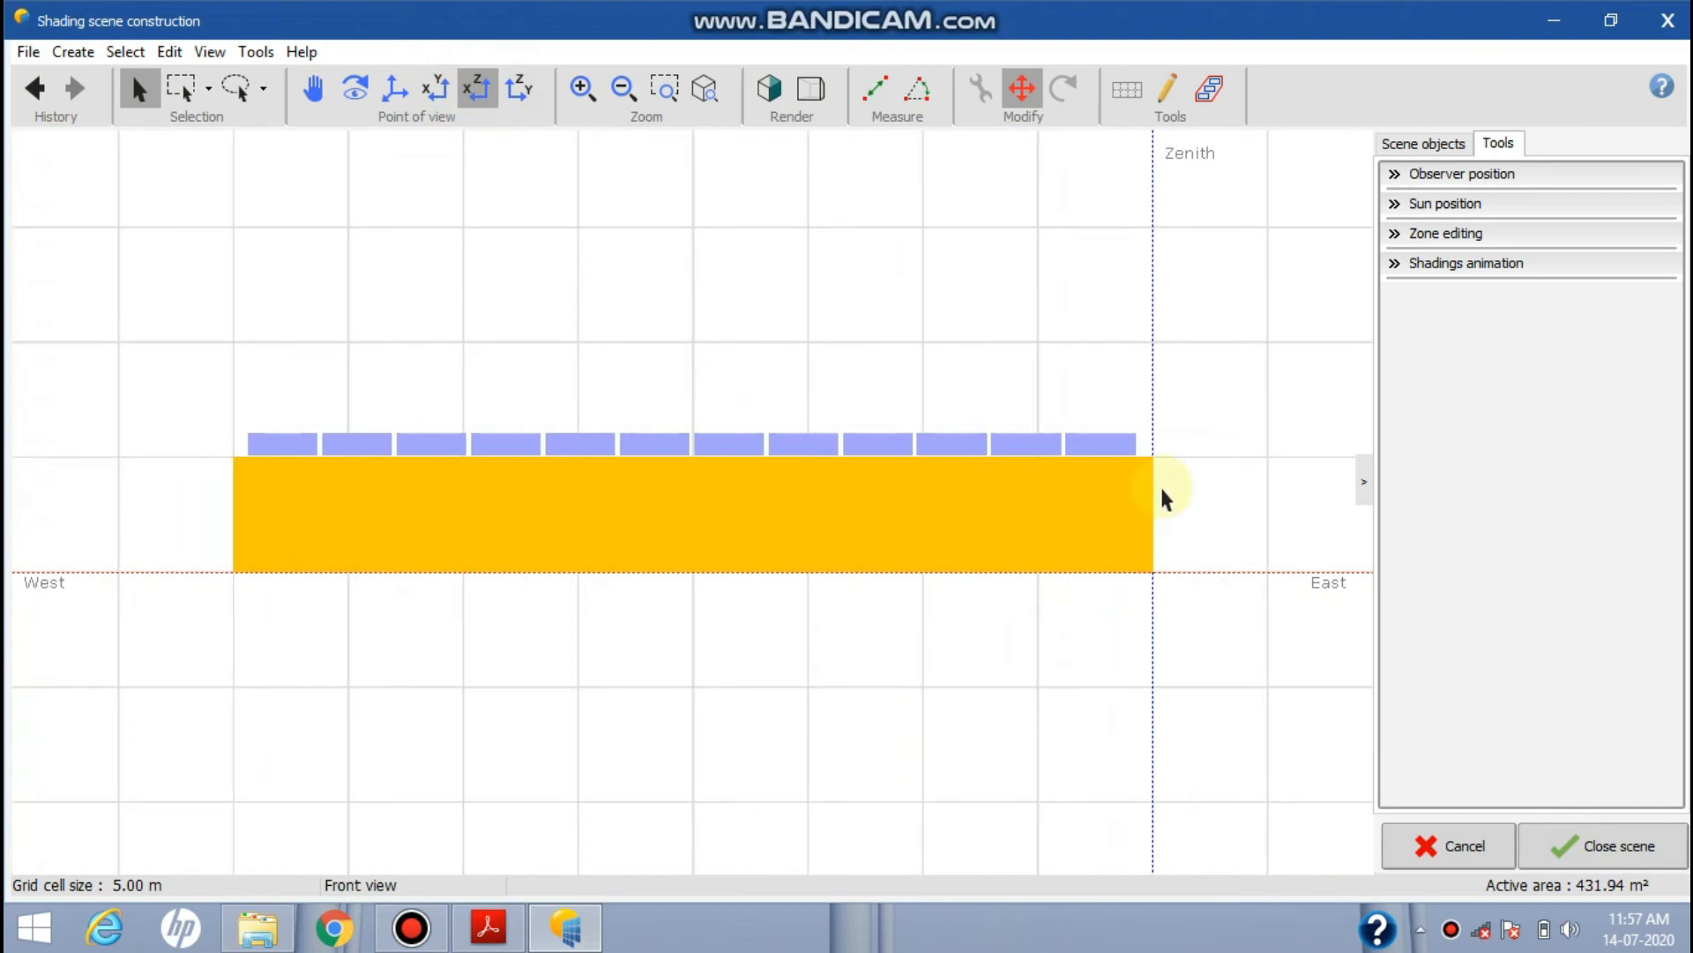
pyautogui.click(624, 88)
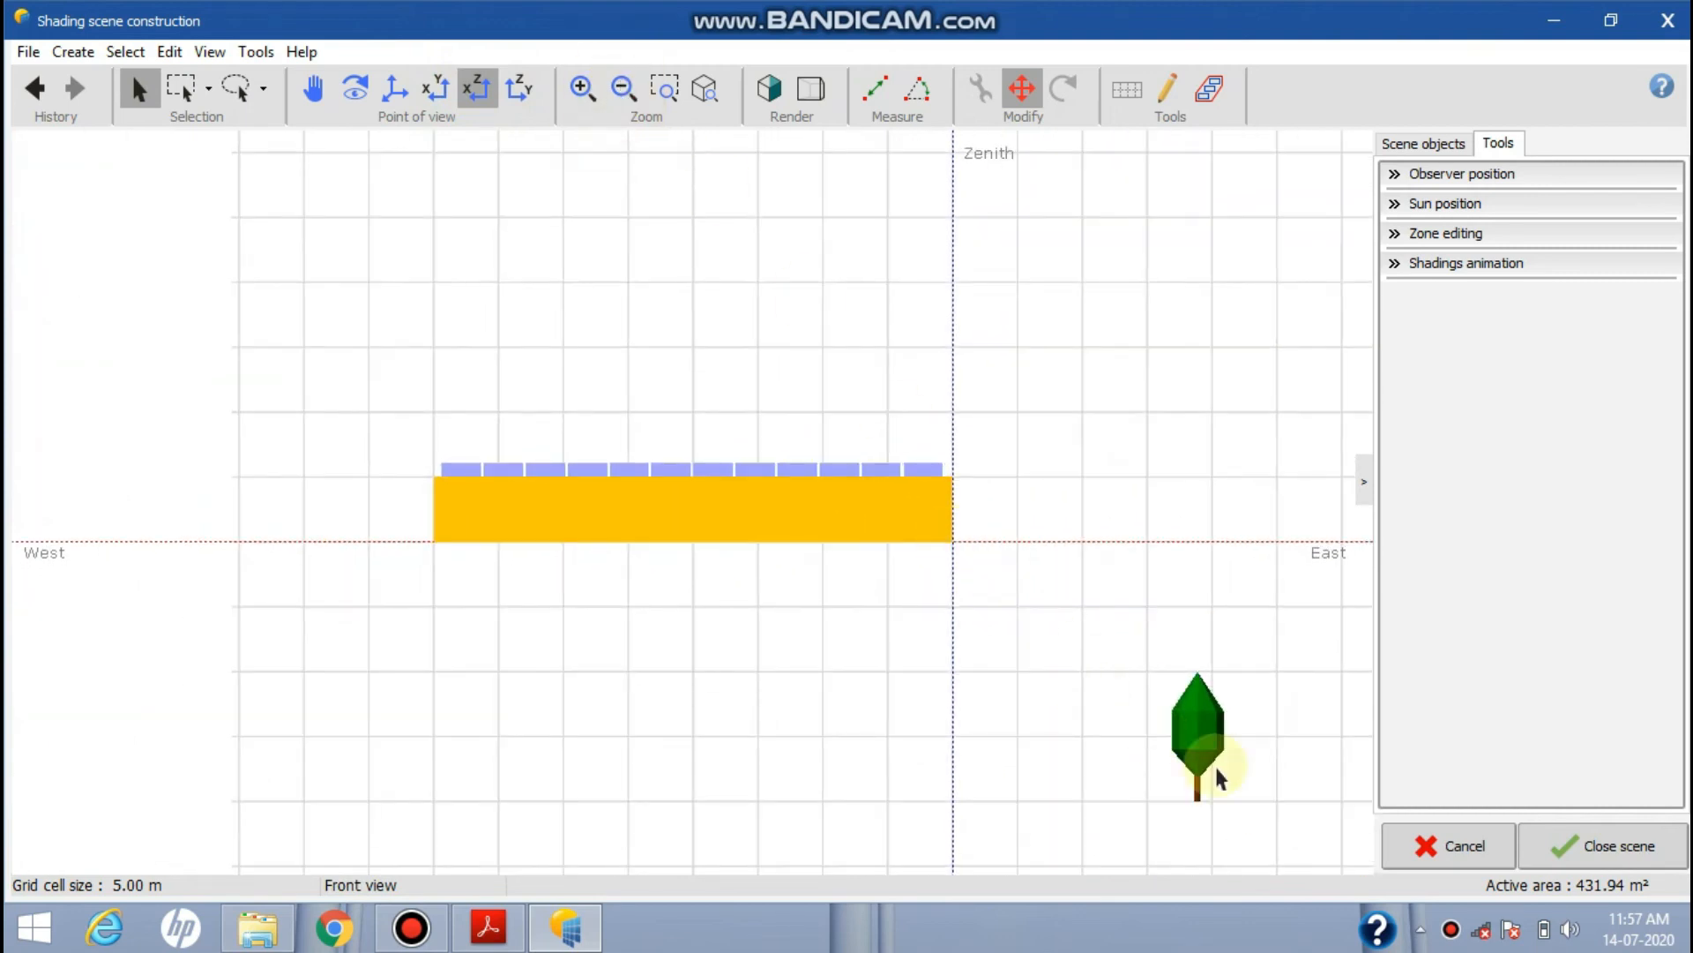
# Raise the tree about 20 m along the Z axis so its trunk stands at the building's ground level
pyautogui.click(1201, 736)
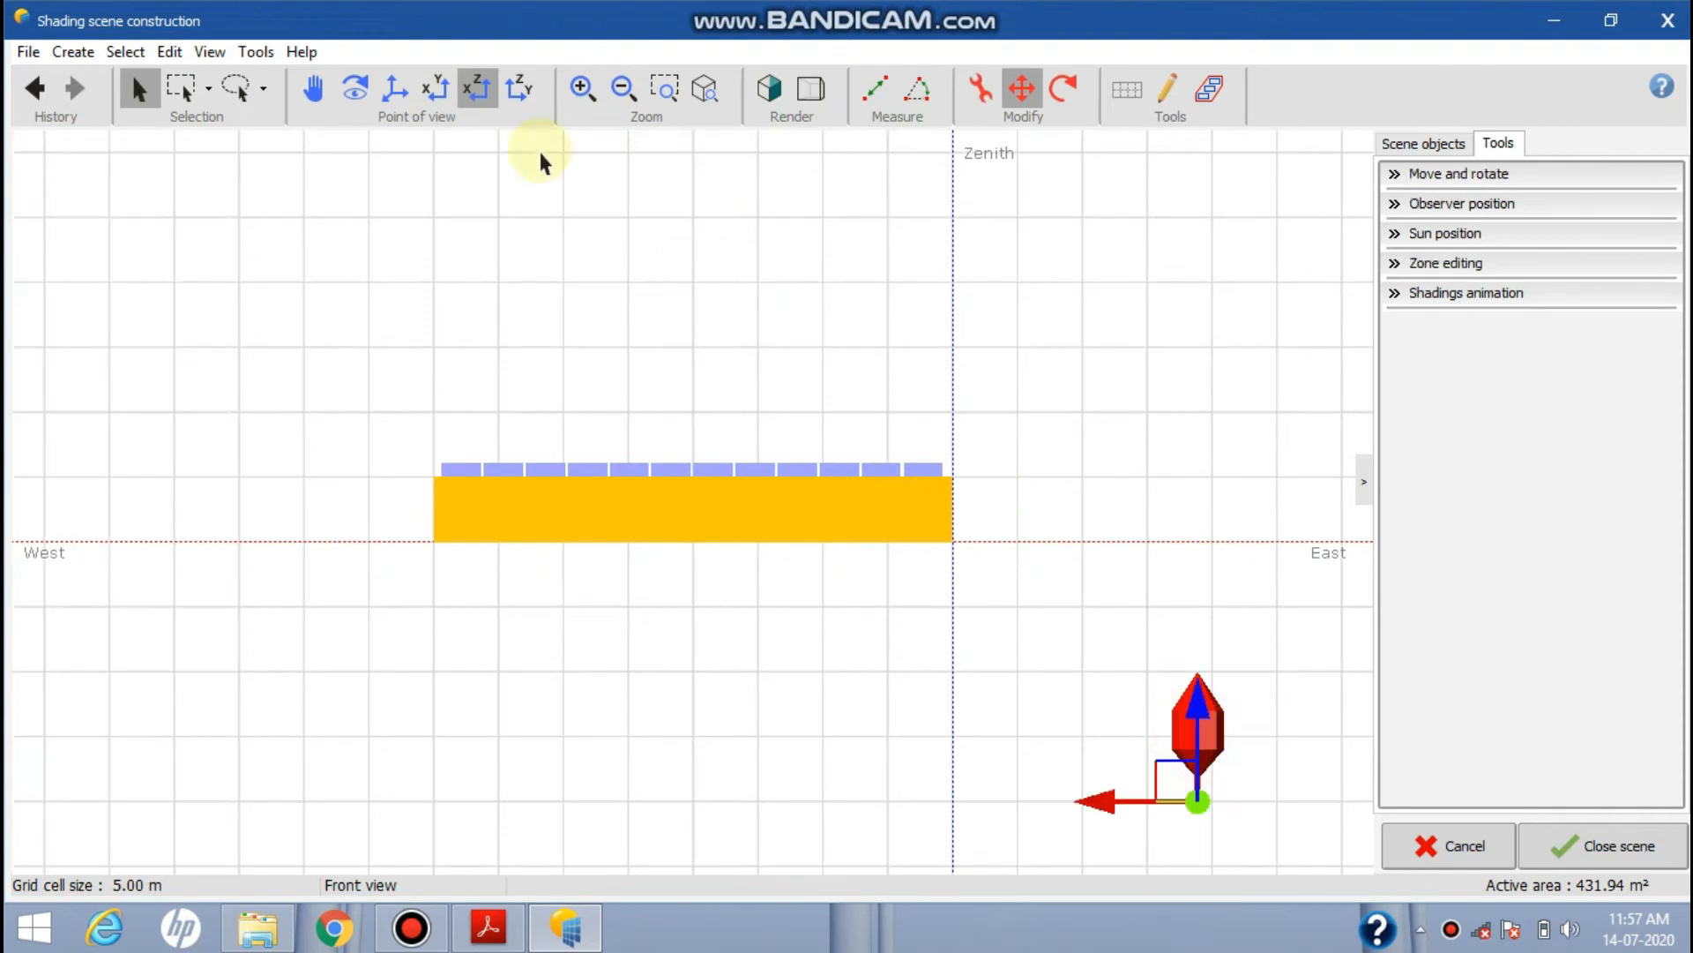
pyautogui.click(508, 95)
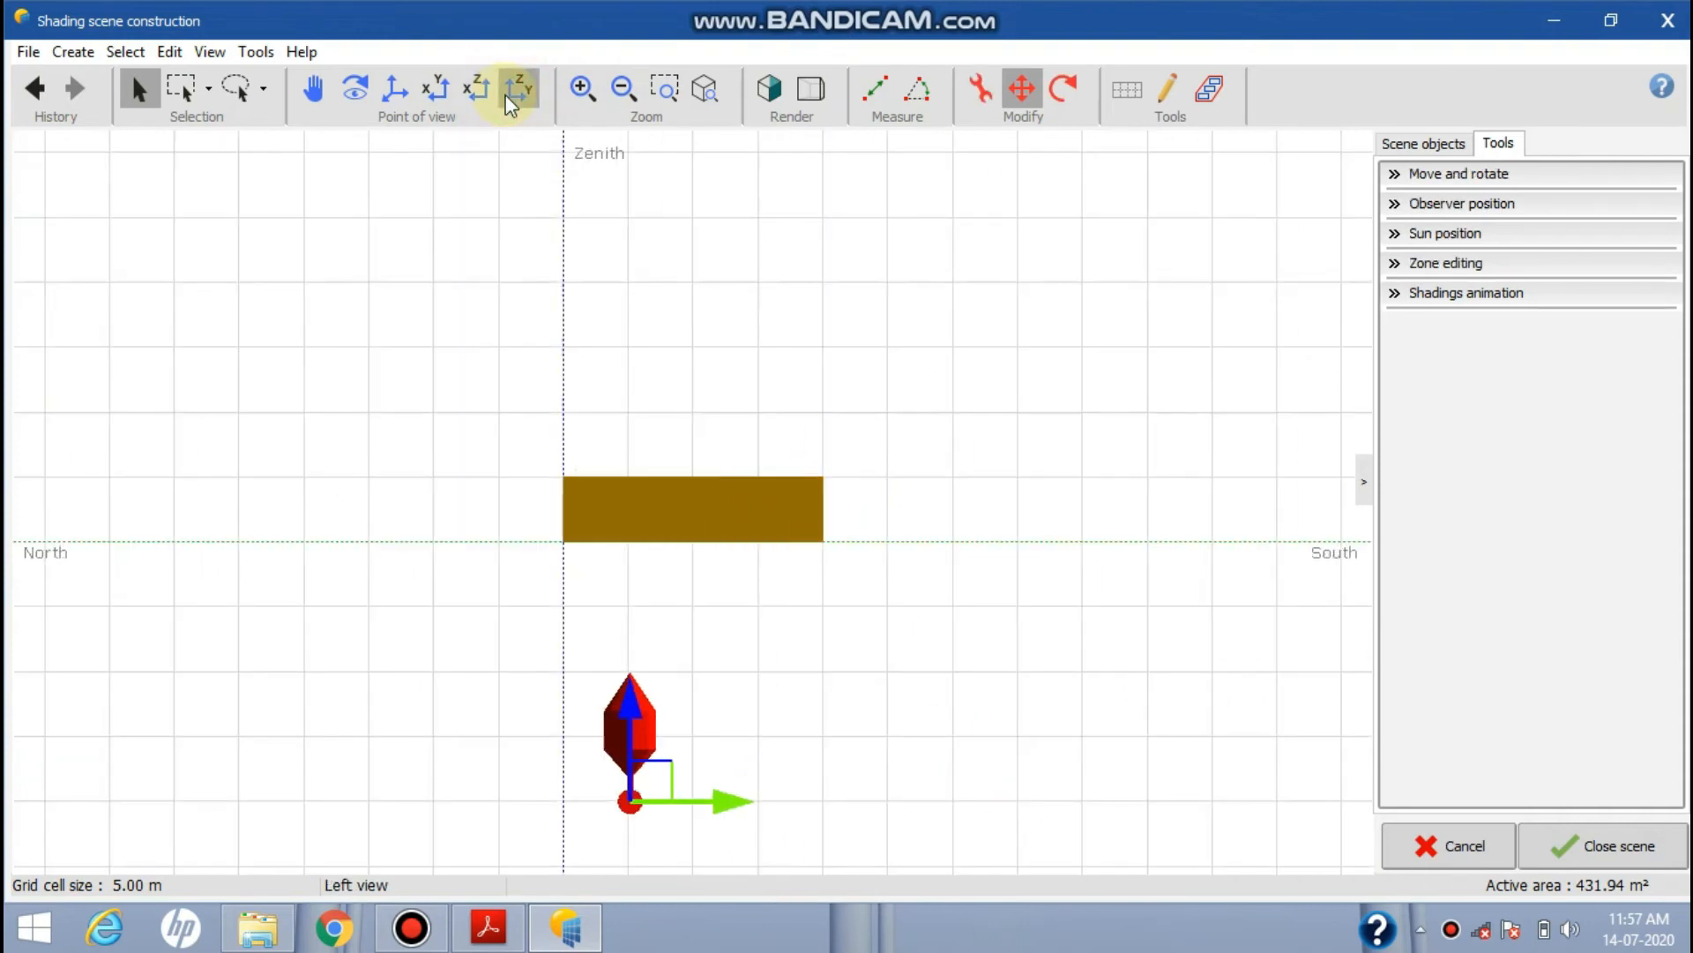
pyautogui.click(474, 89)
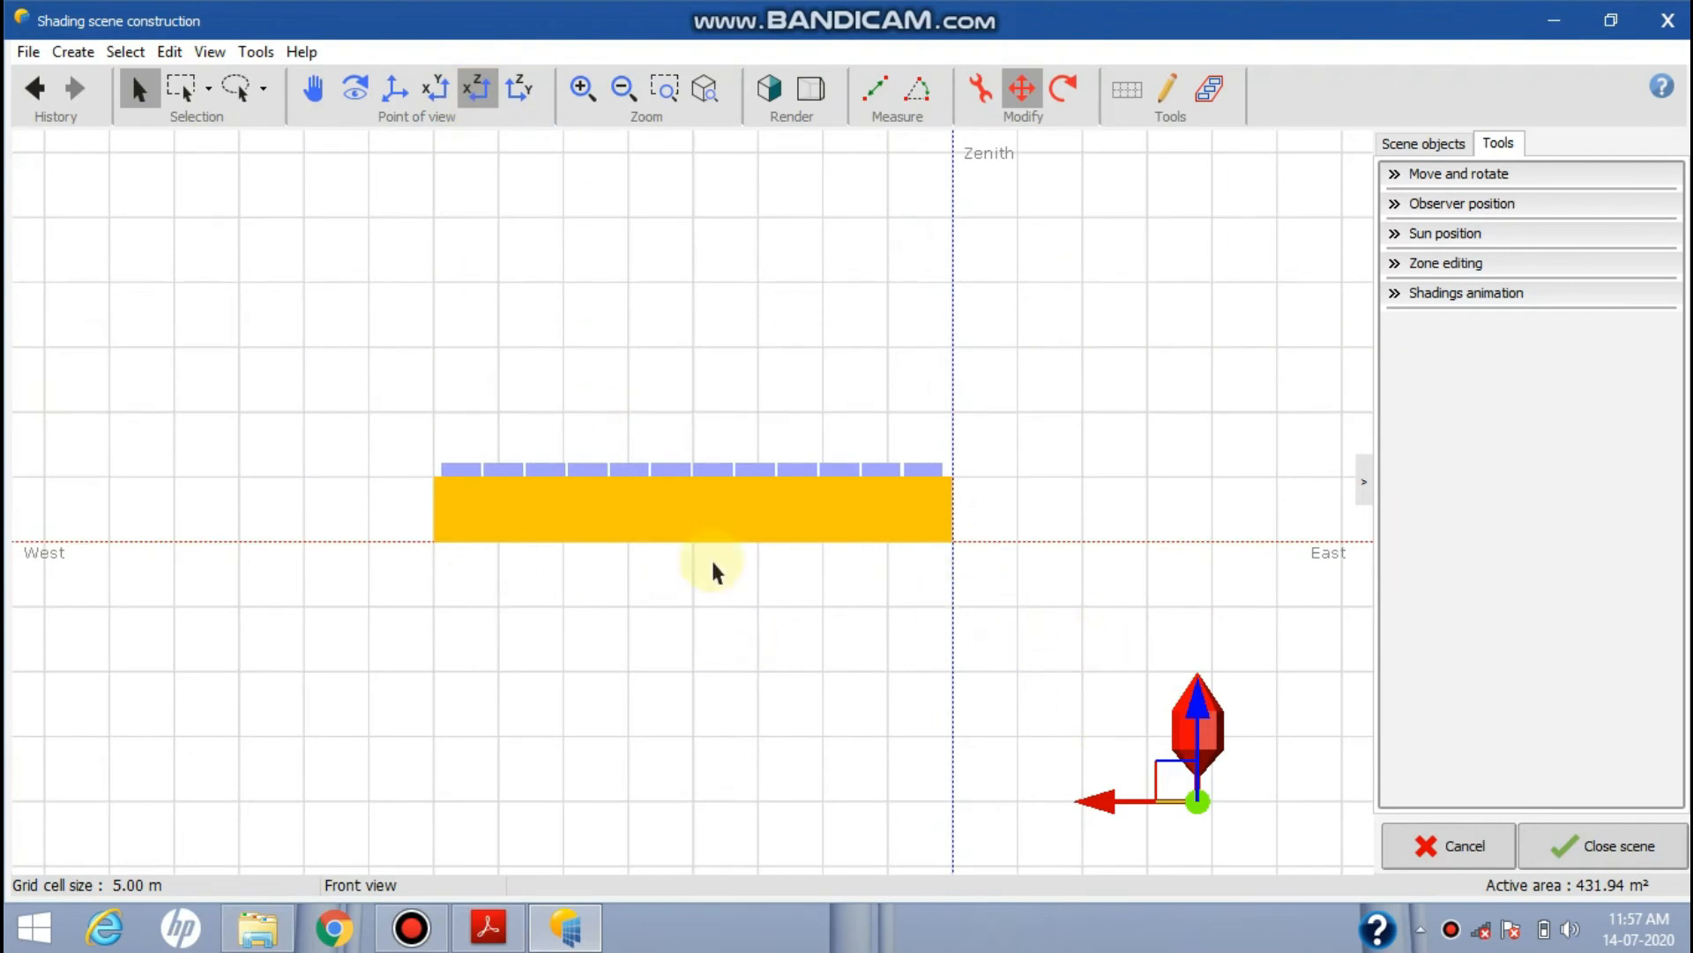
pyautogui.moveTo(1192, 732); pyautogui.dragTo(1144, 454)
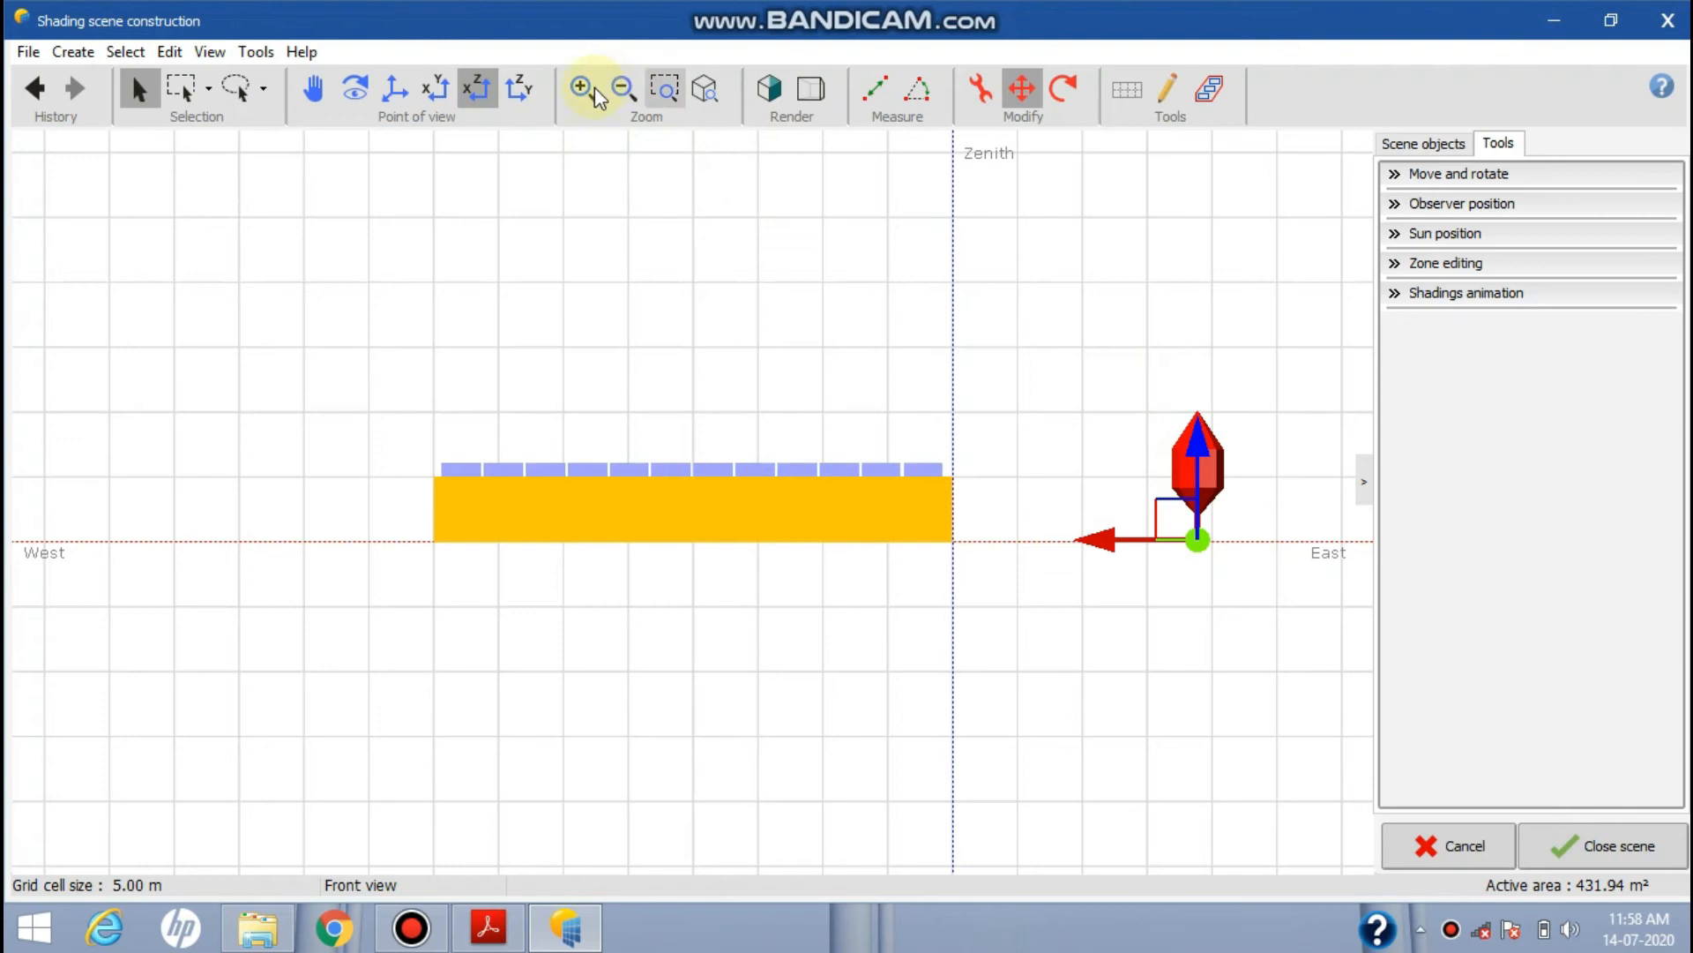
# Move the tree along Y and X to about 5 m south of the building's southeast corner and check its placement from two sides
pyautogui.click(518, 99)
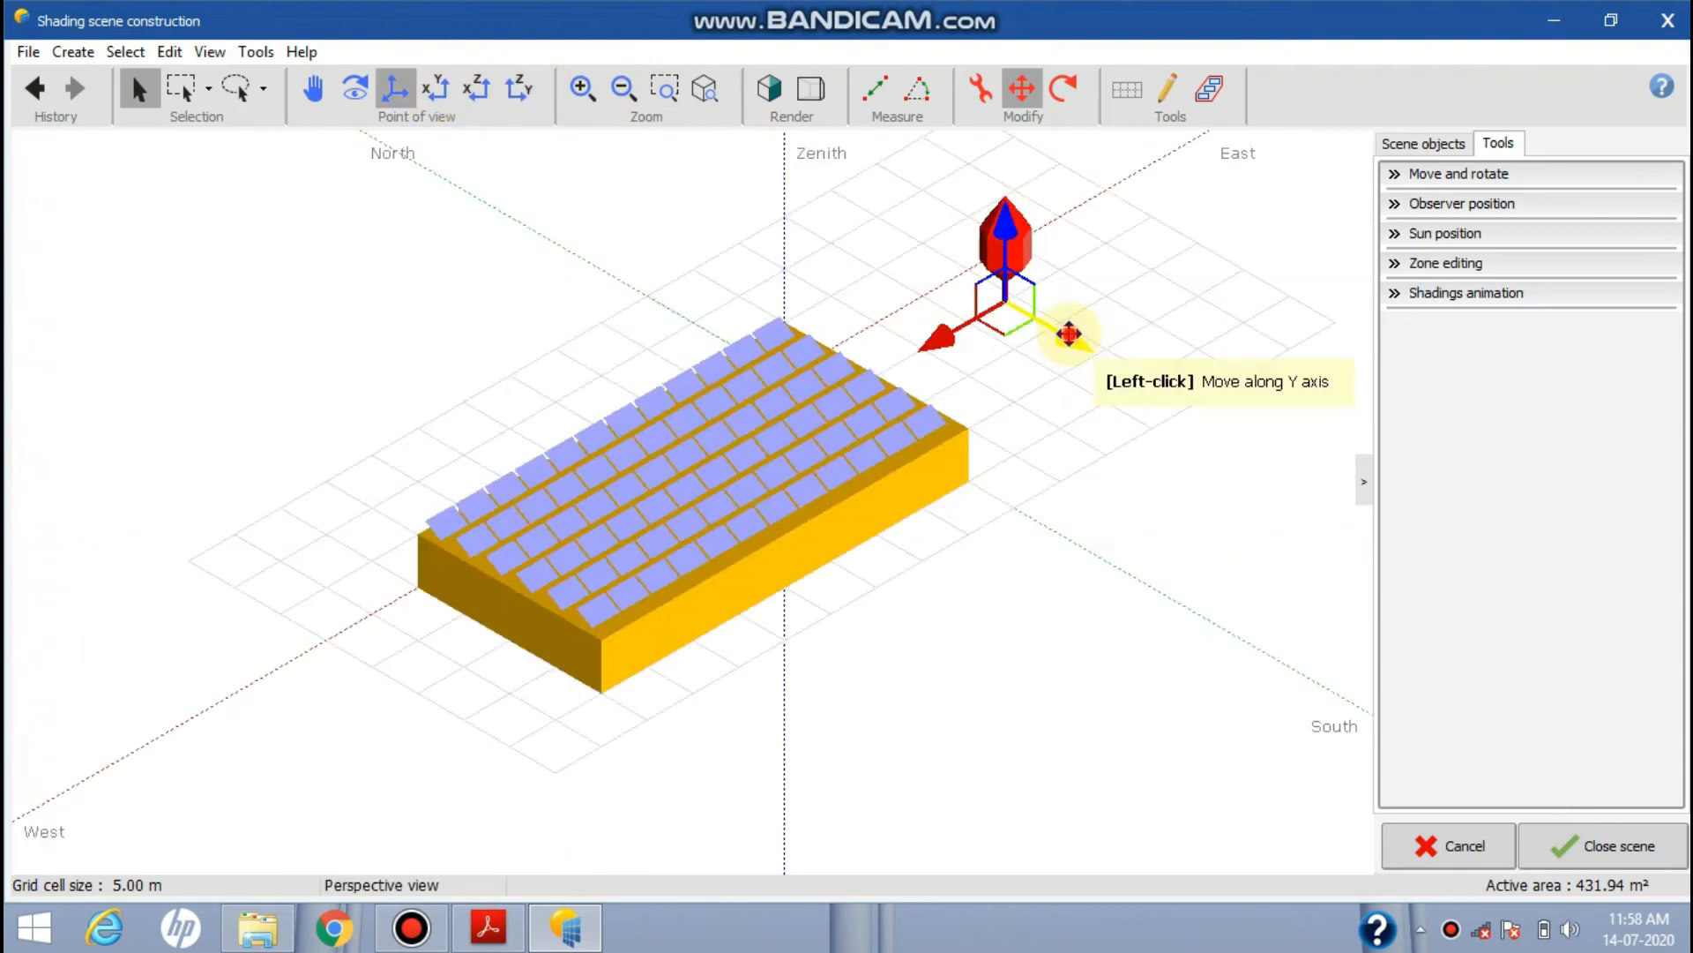
pyautogui.moveTo(1069, 333); pyautogui.dragTo(1243, 448)
pyautogui.moveTo(1116, 444); pyautogui.dragTo(956, 567)
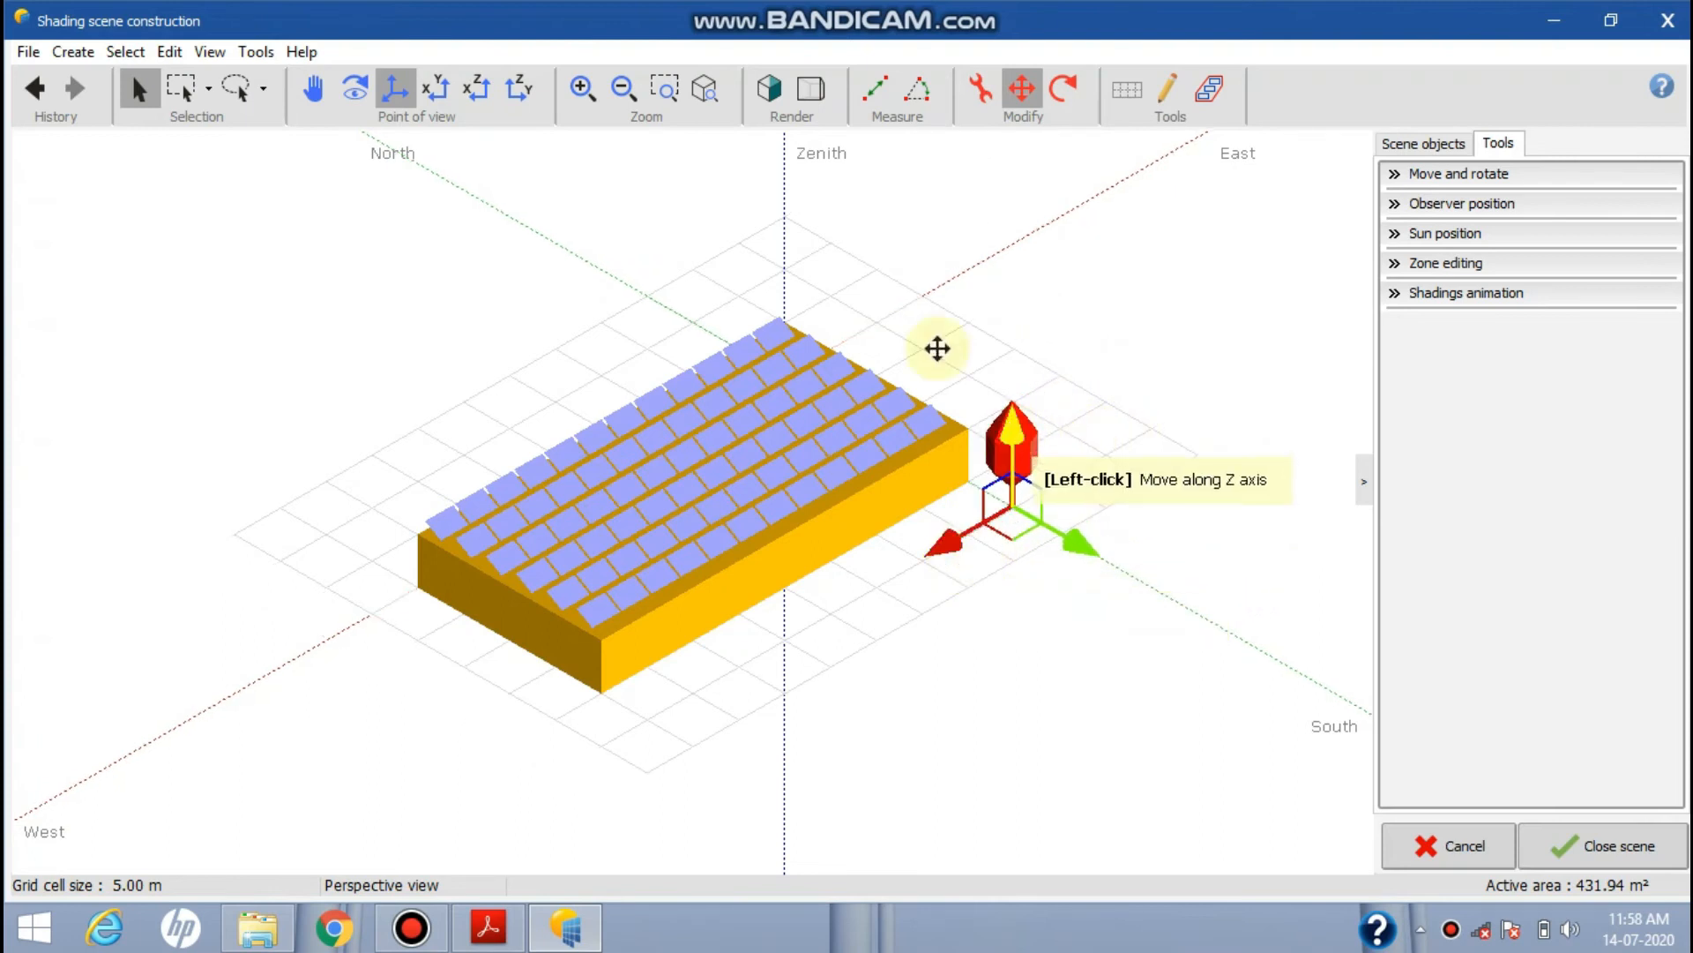
pyautogui.click(510, 94)
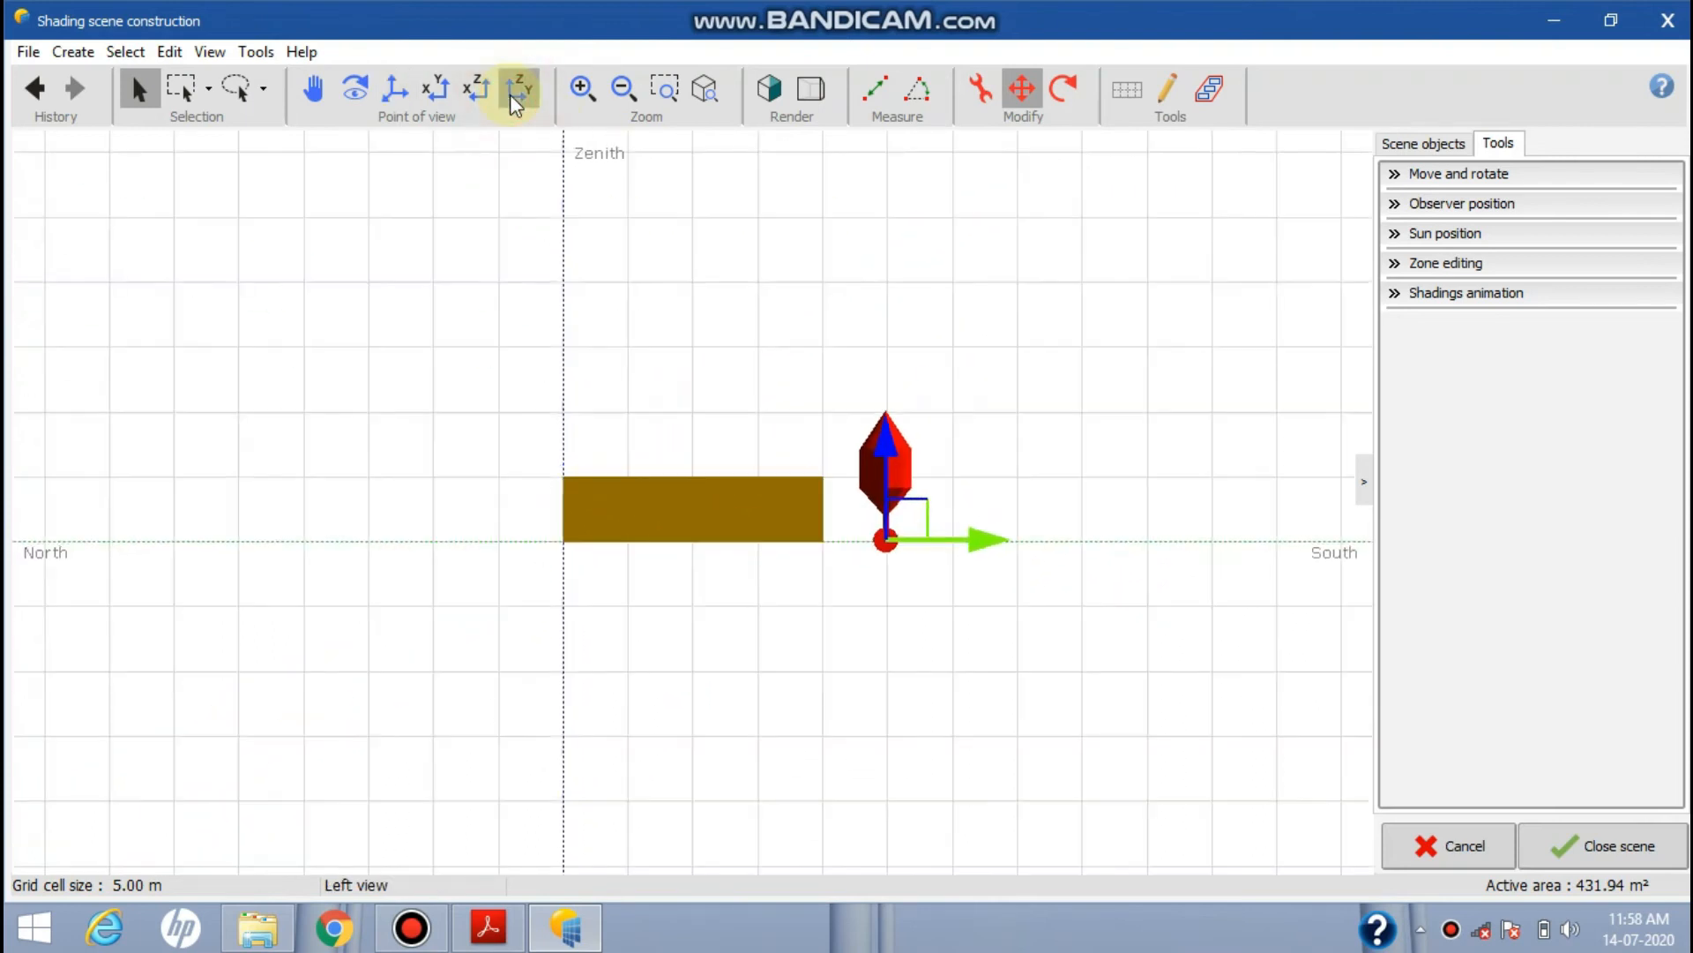
pyautogui.click(476, 95)
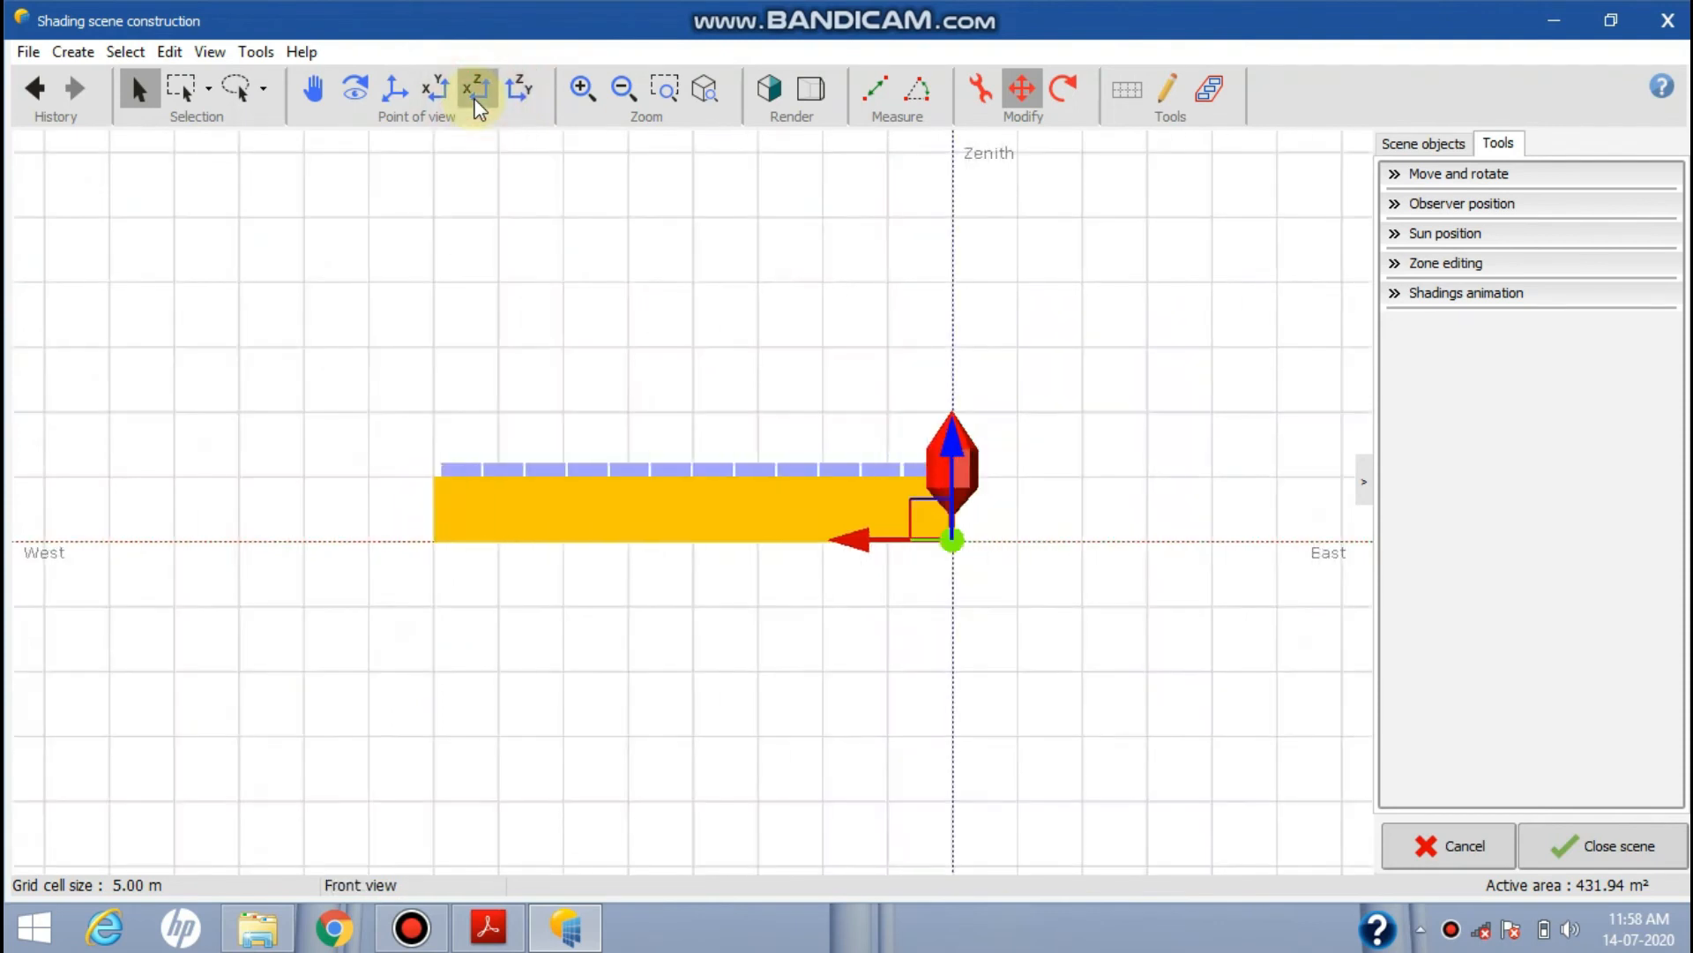
pyautogui.click(506, 97)
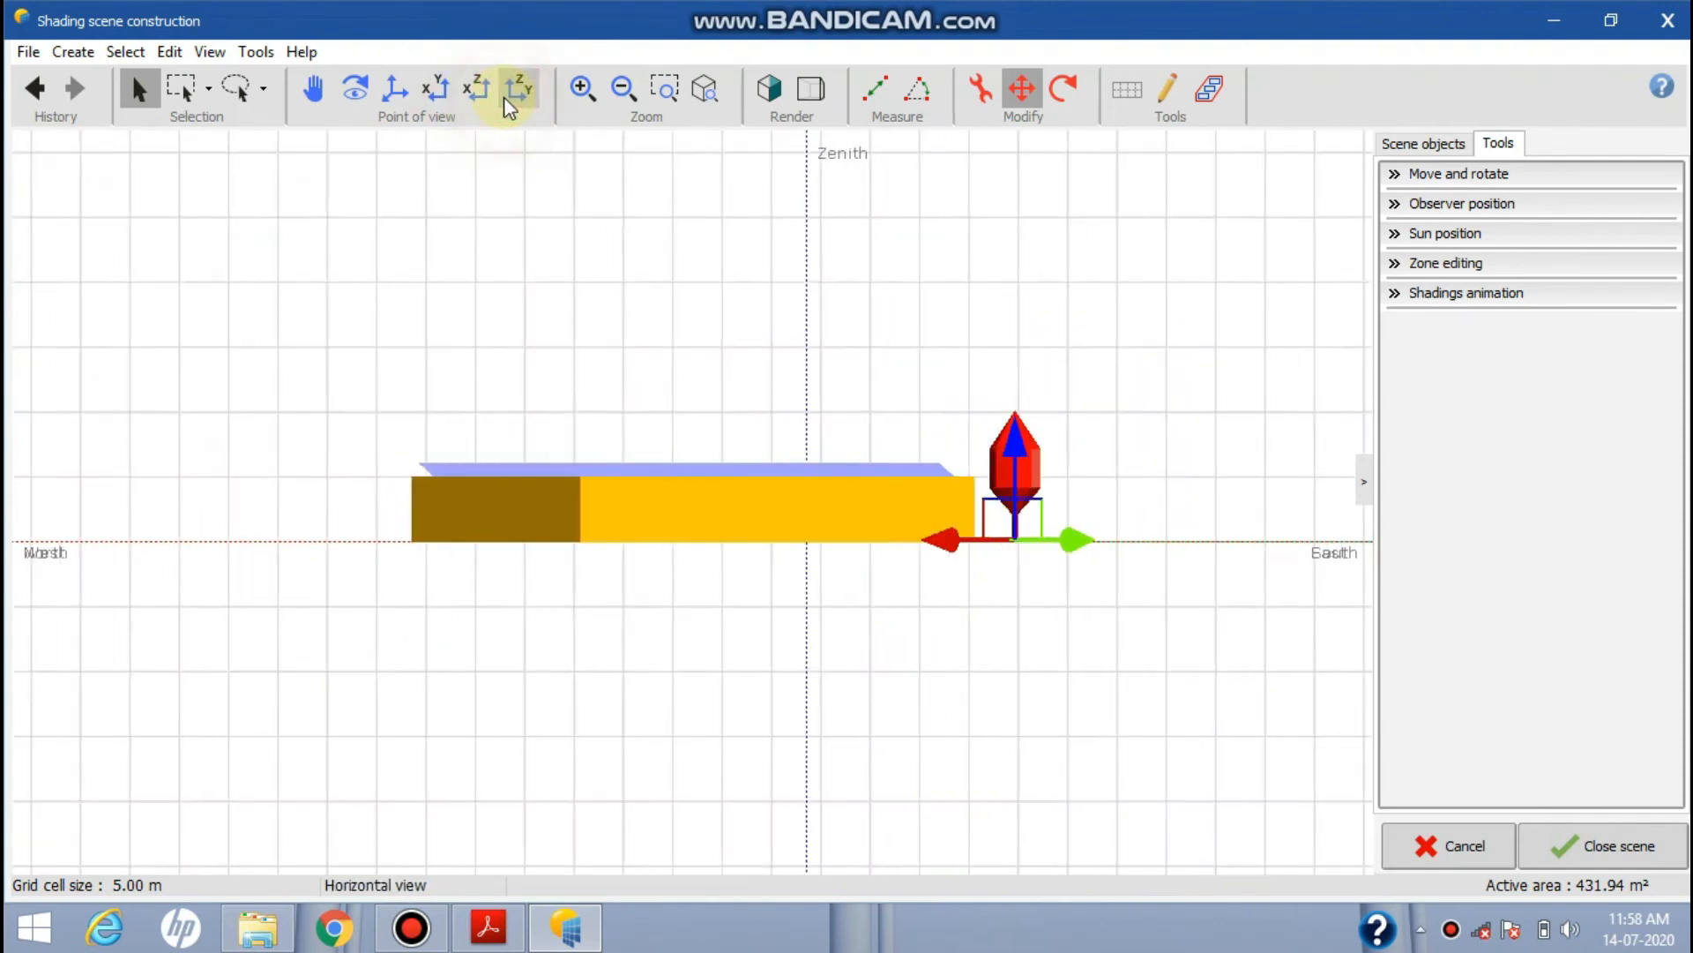
pyautogui.click(481, 95)
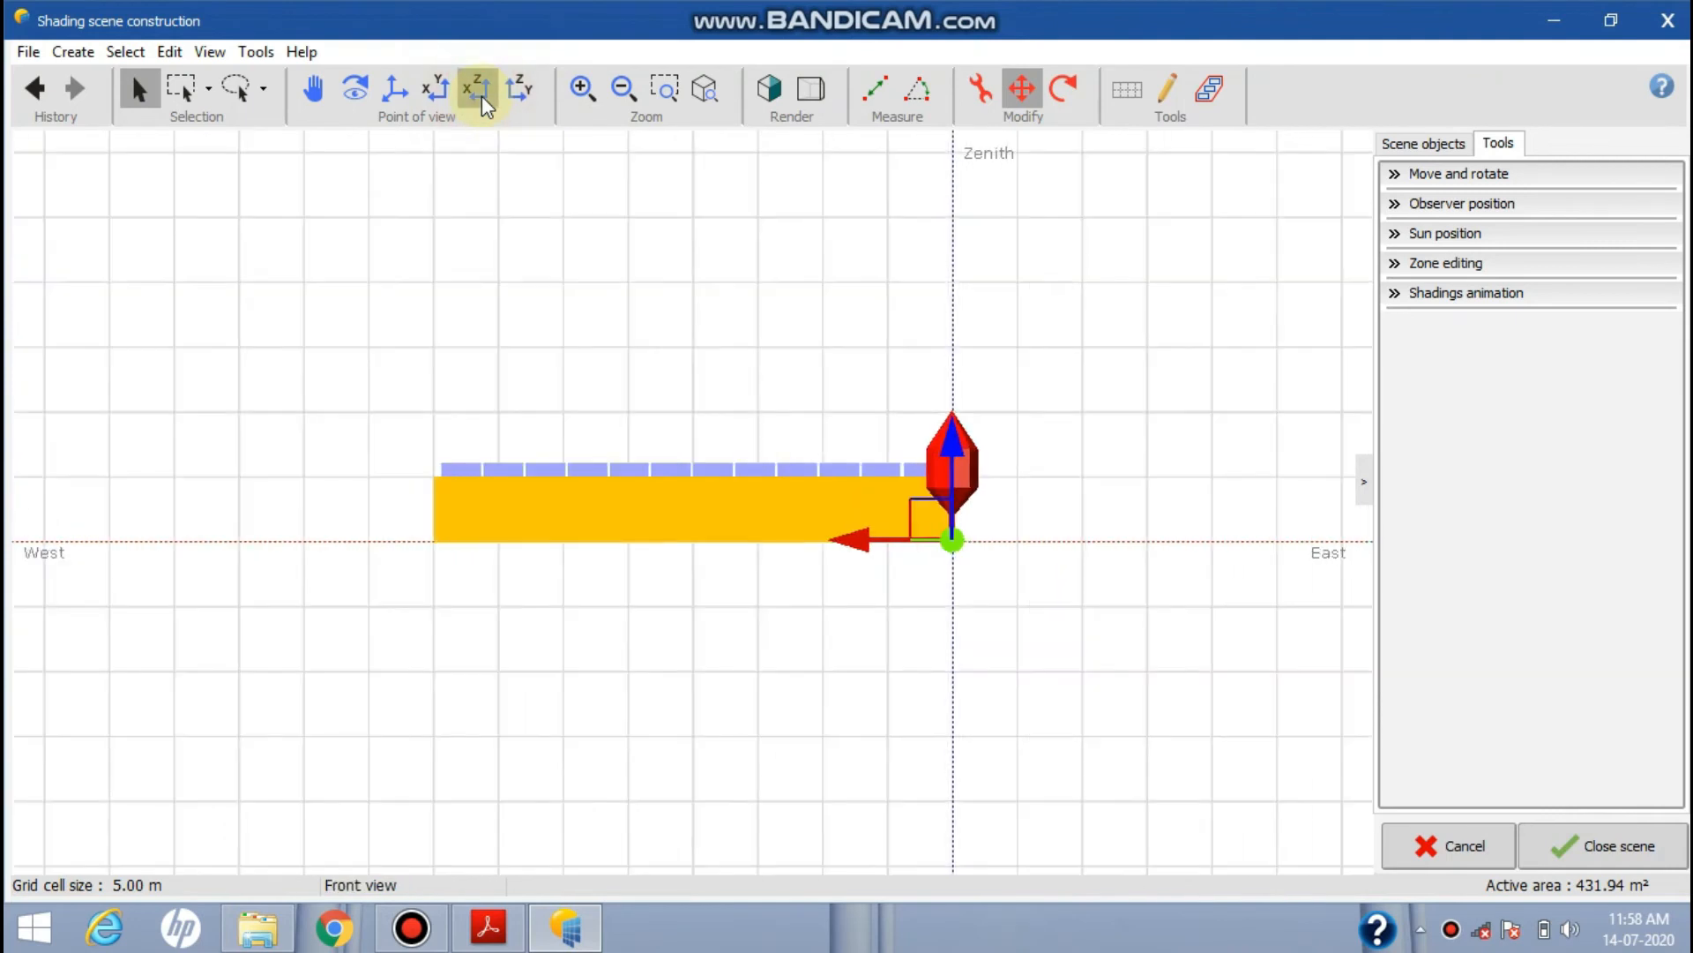
# Examine the tree's placement relative to the building in the top, front, left and perspective views and from a low southern angle
pyautogui.click(437, 95)
pyautogui.click(399, 99)
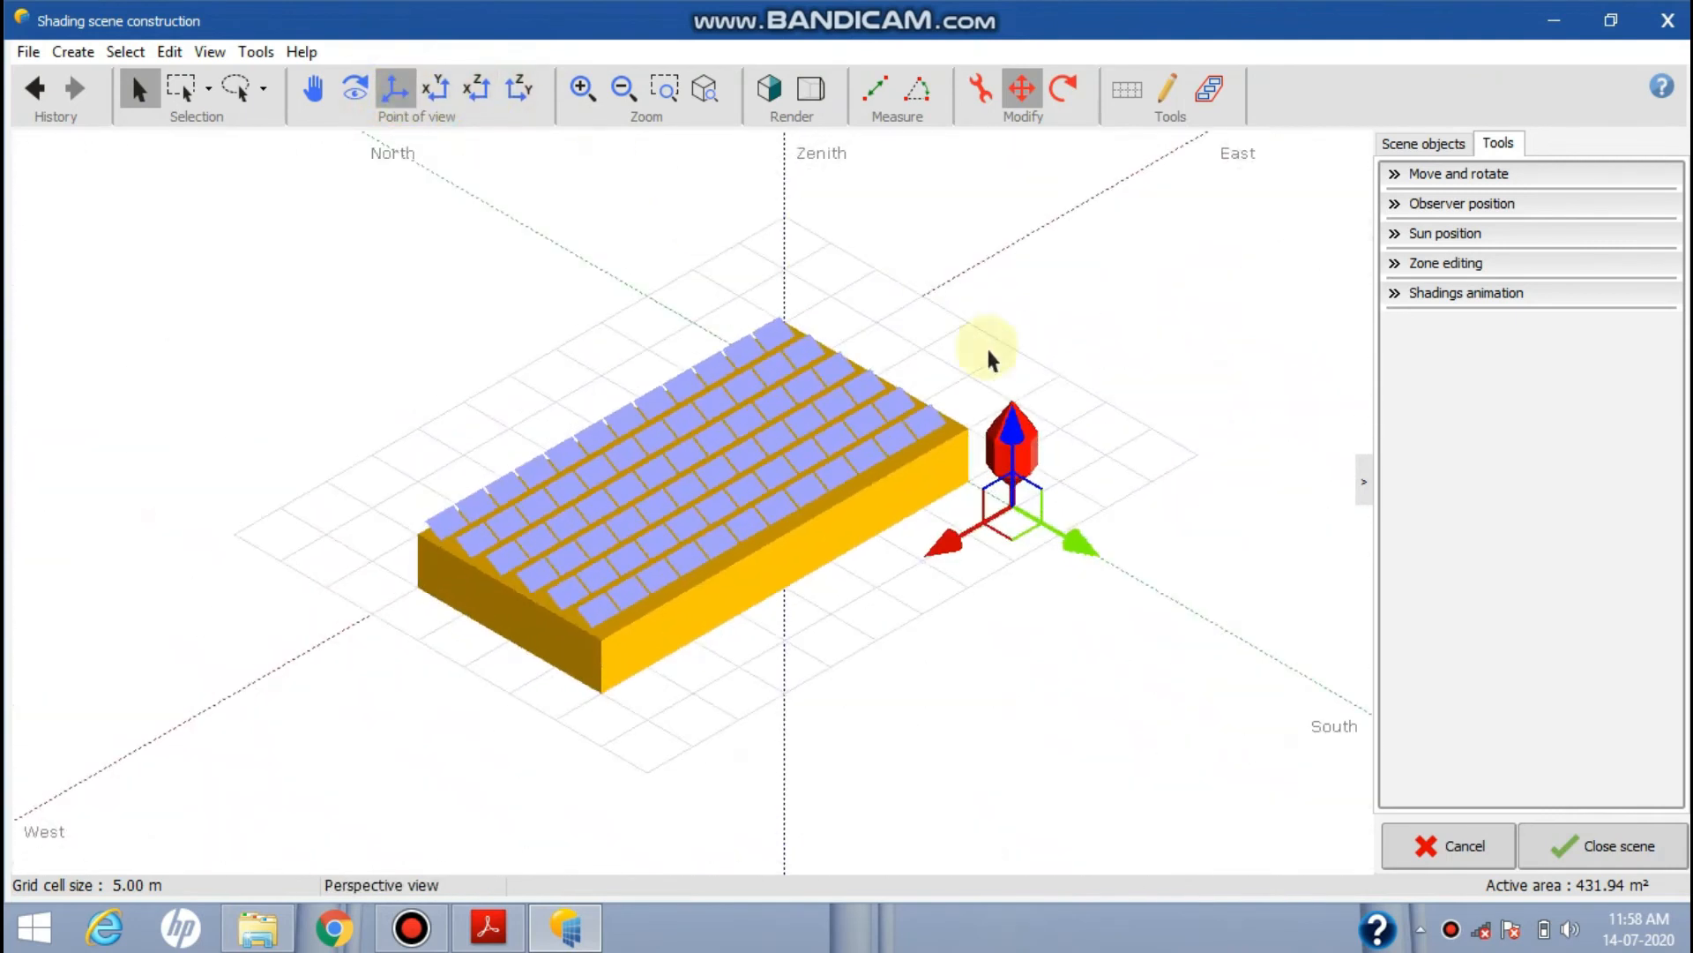
pyautogui.click(494, 98)
pyautogui.click(519, 106)
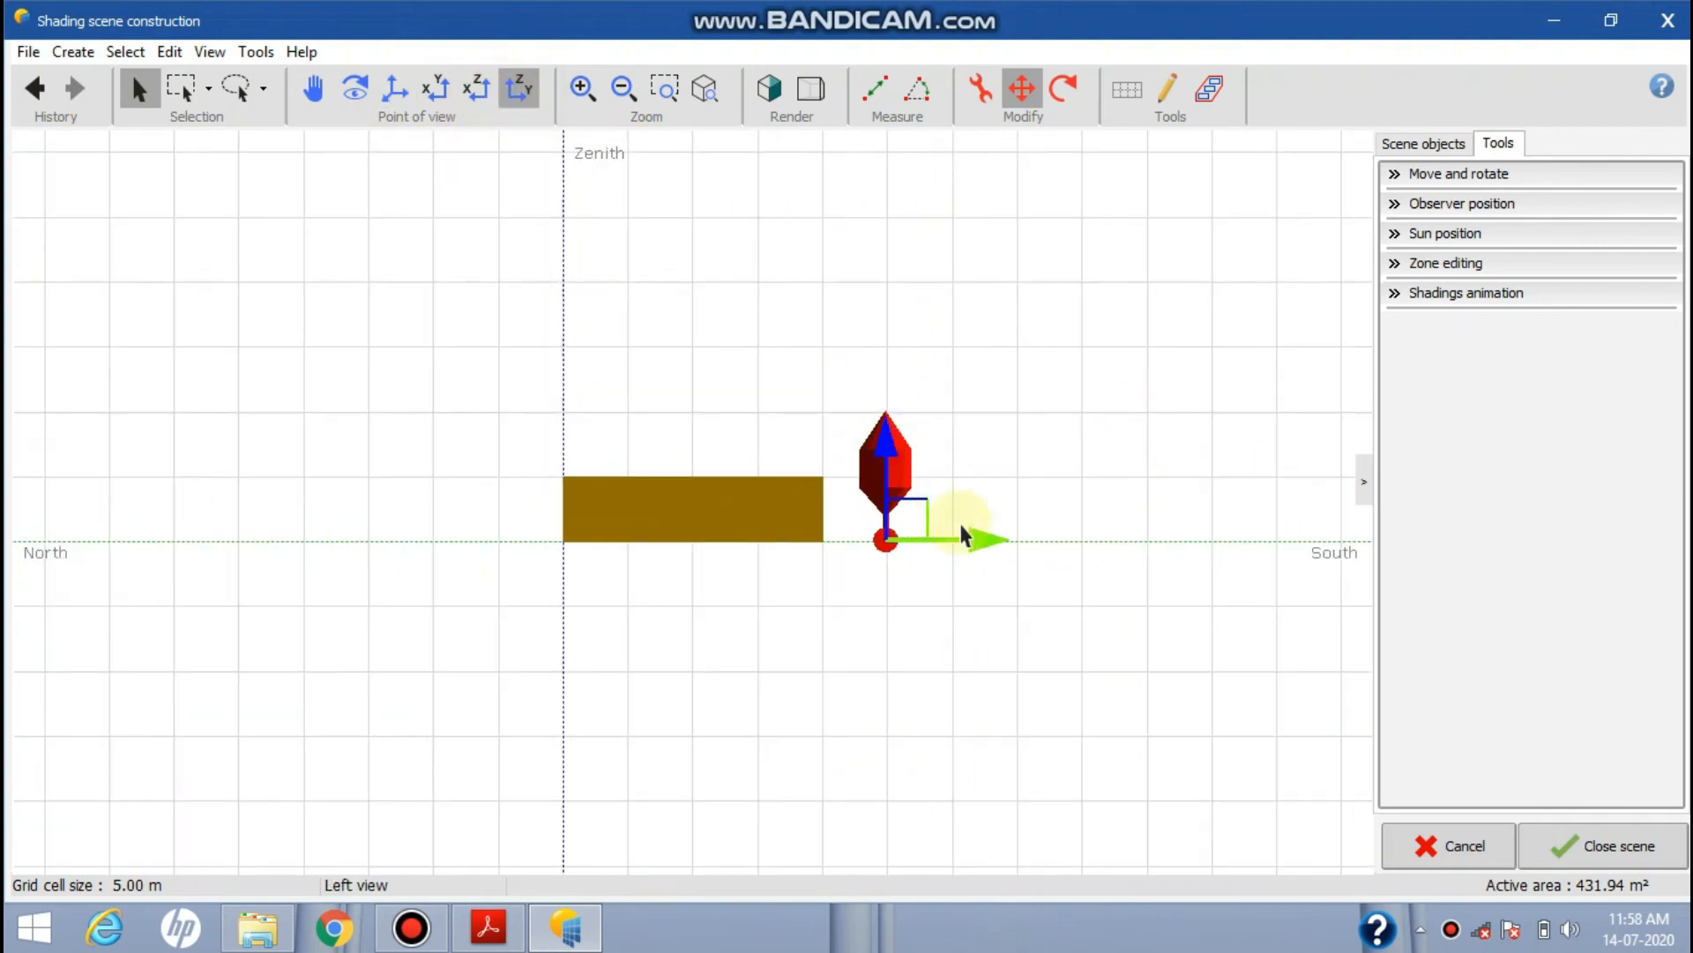
pyautogui.click(443, 95)
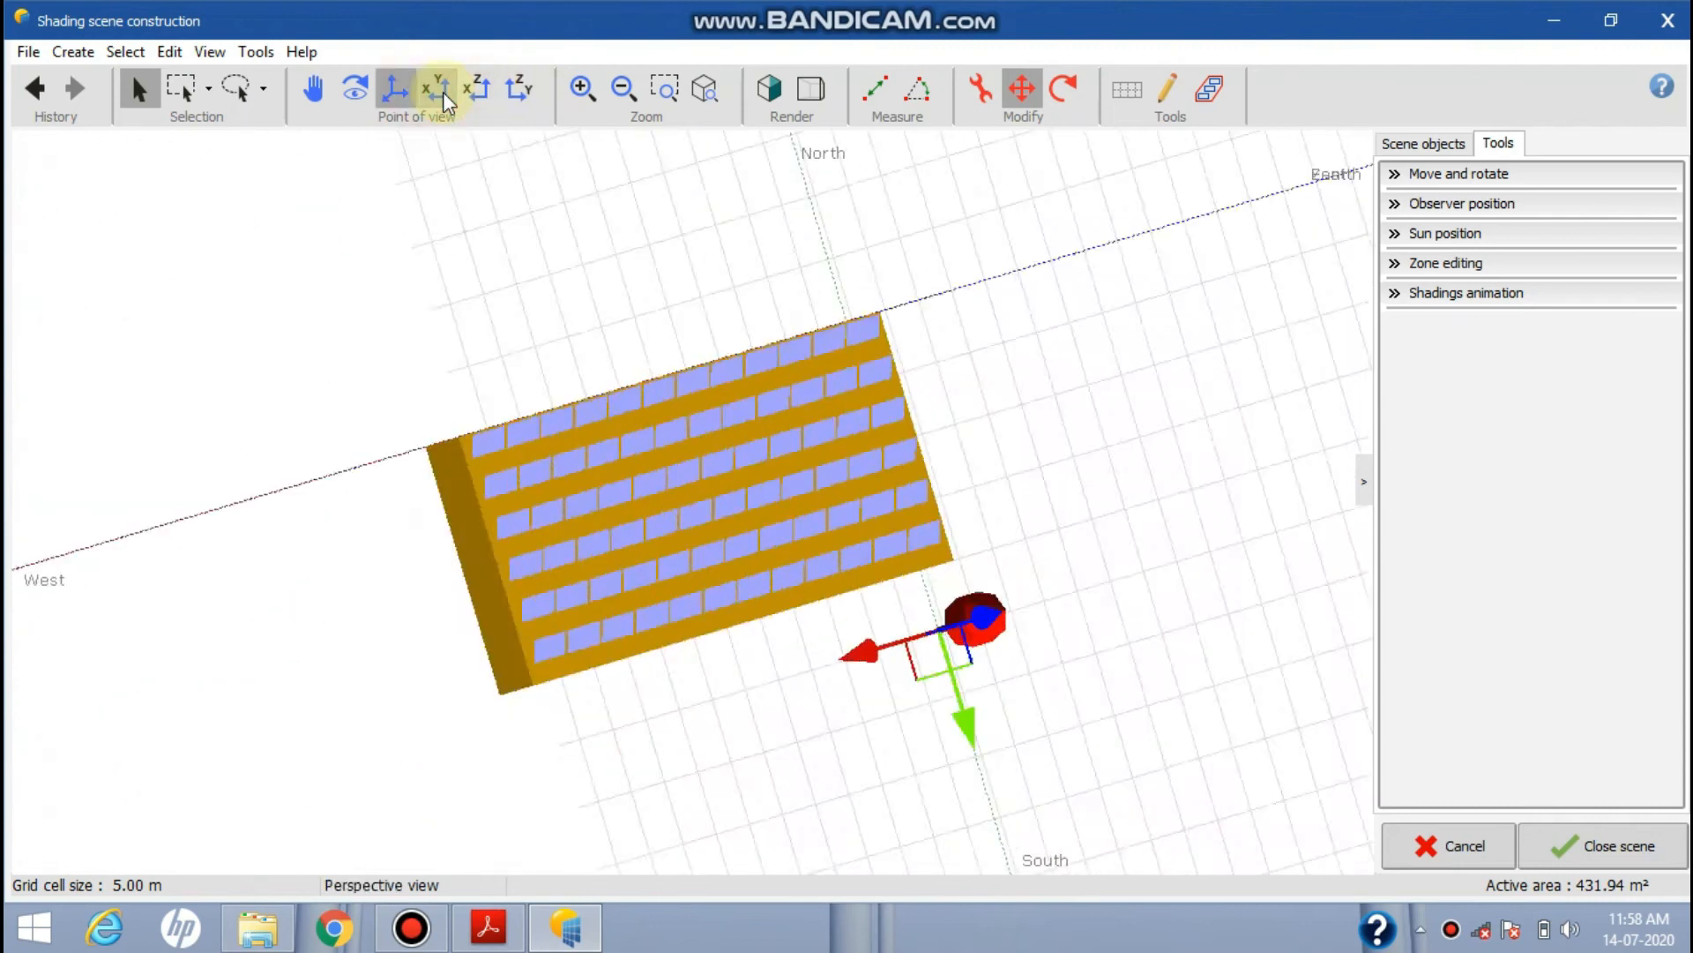
pyautogui.click(473, 95)
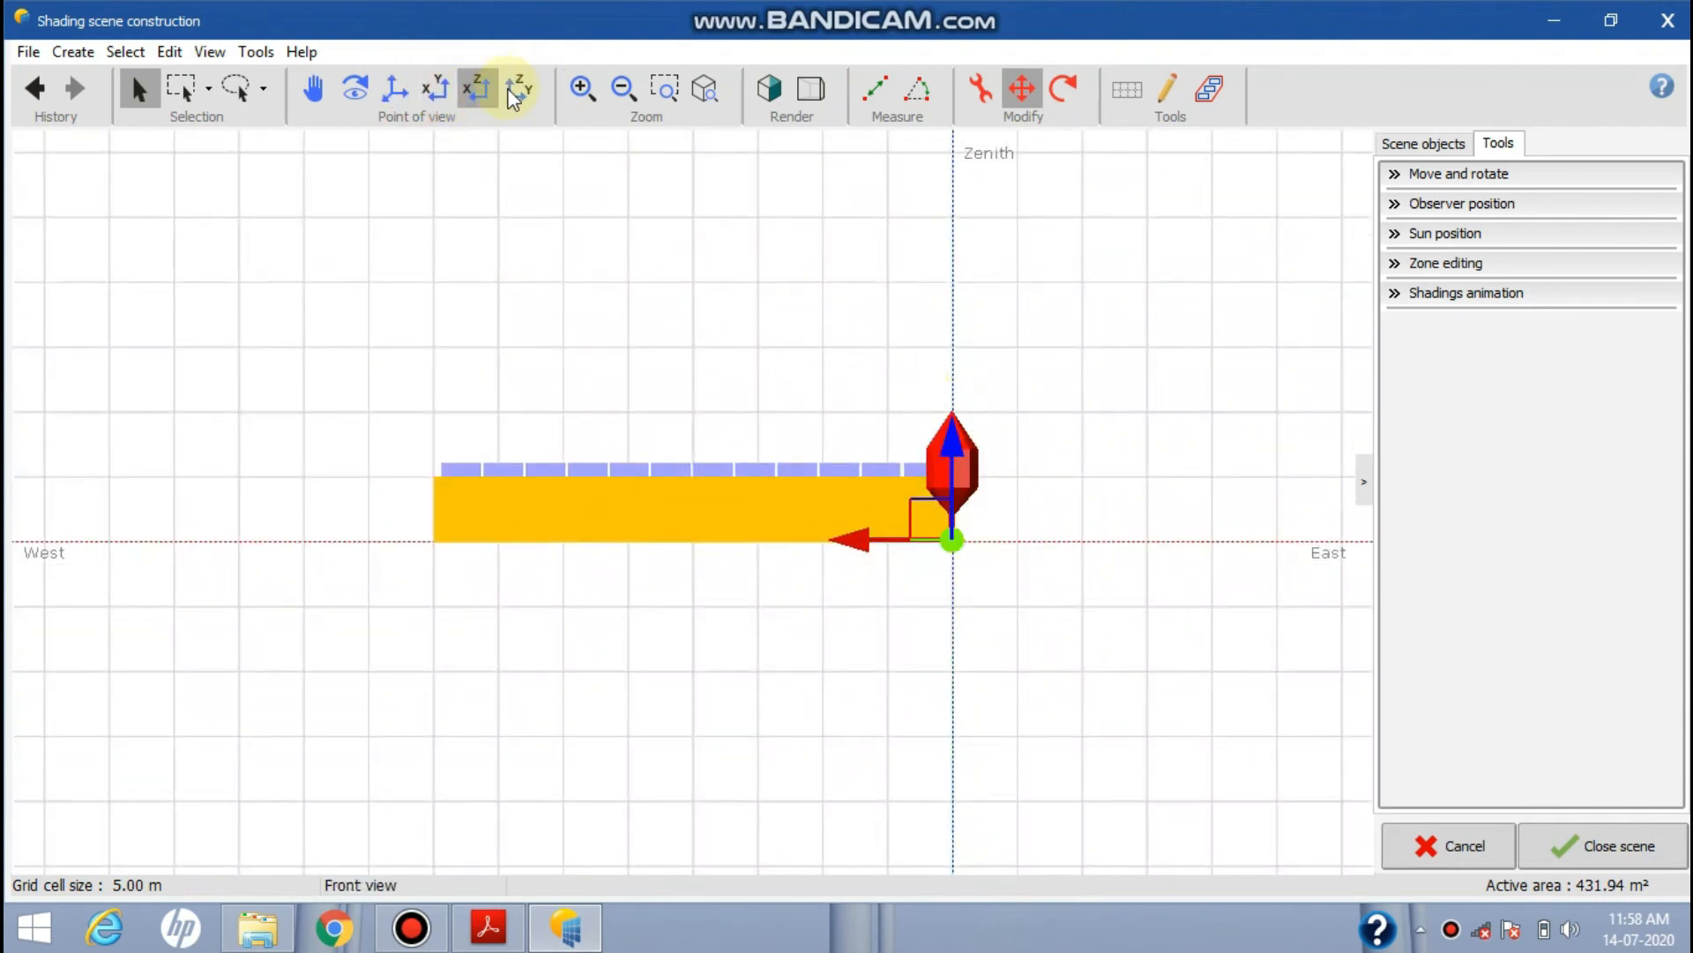
pyautogui.click(517, 89)
pyautogui.click(436, 95)
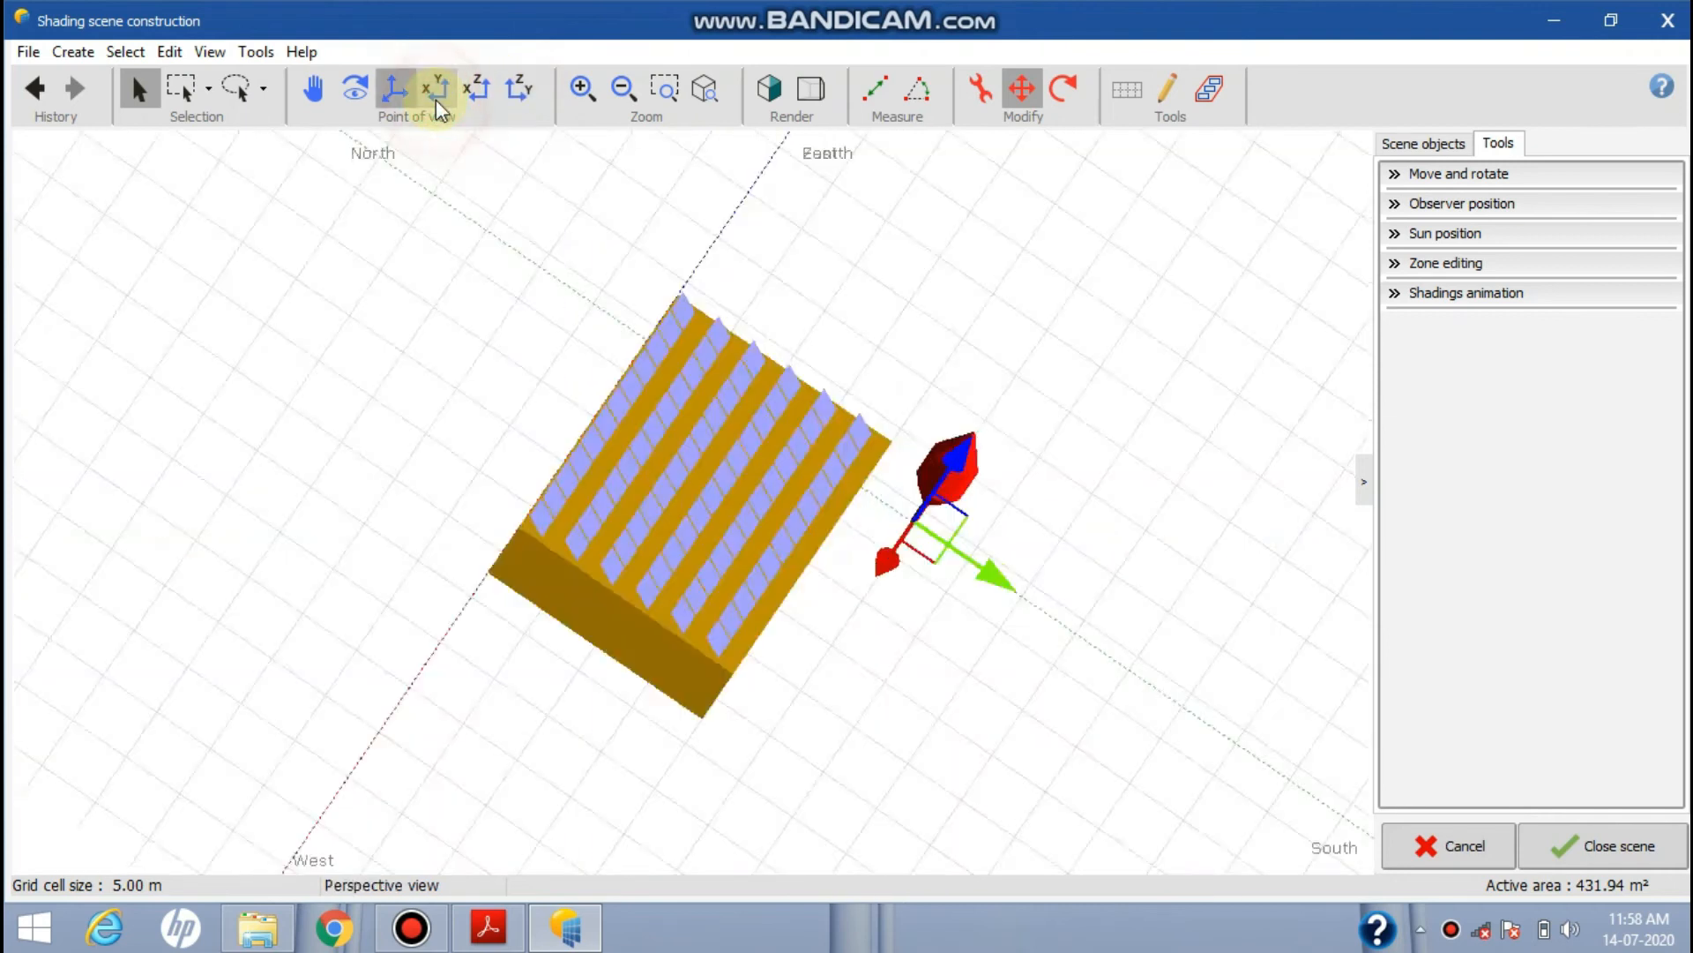
pyautogui.click(397, 96)
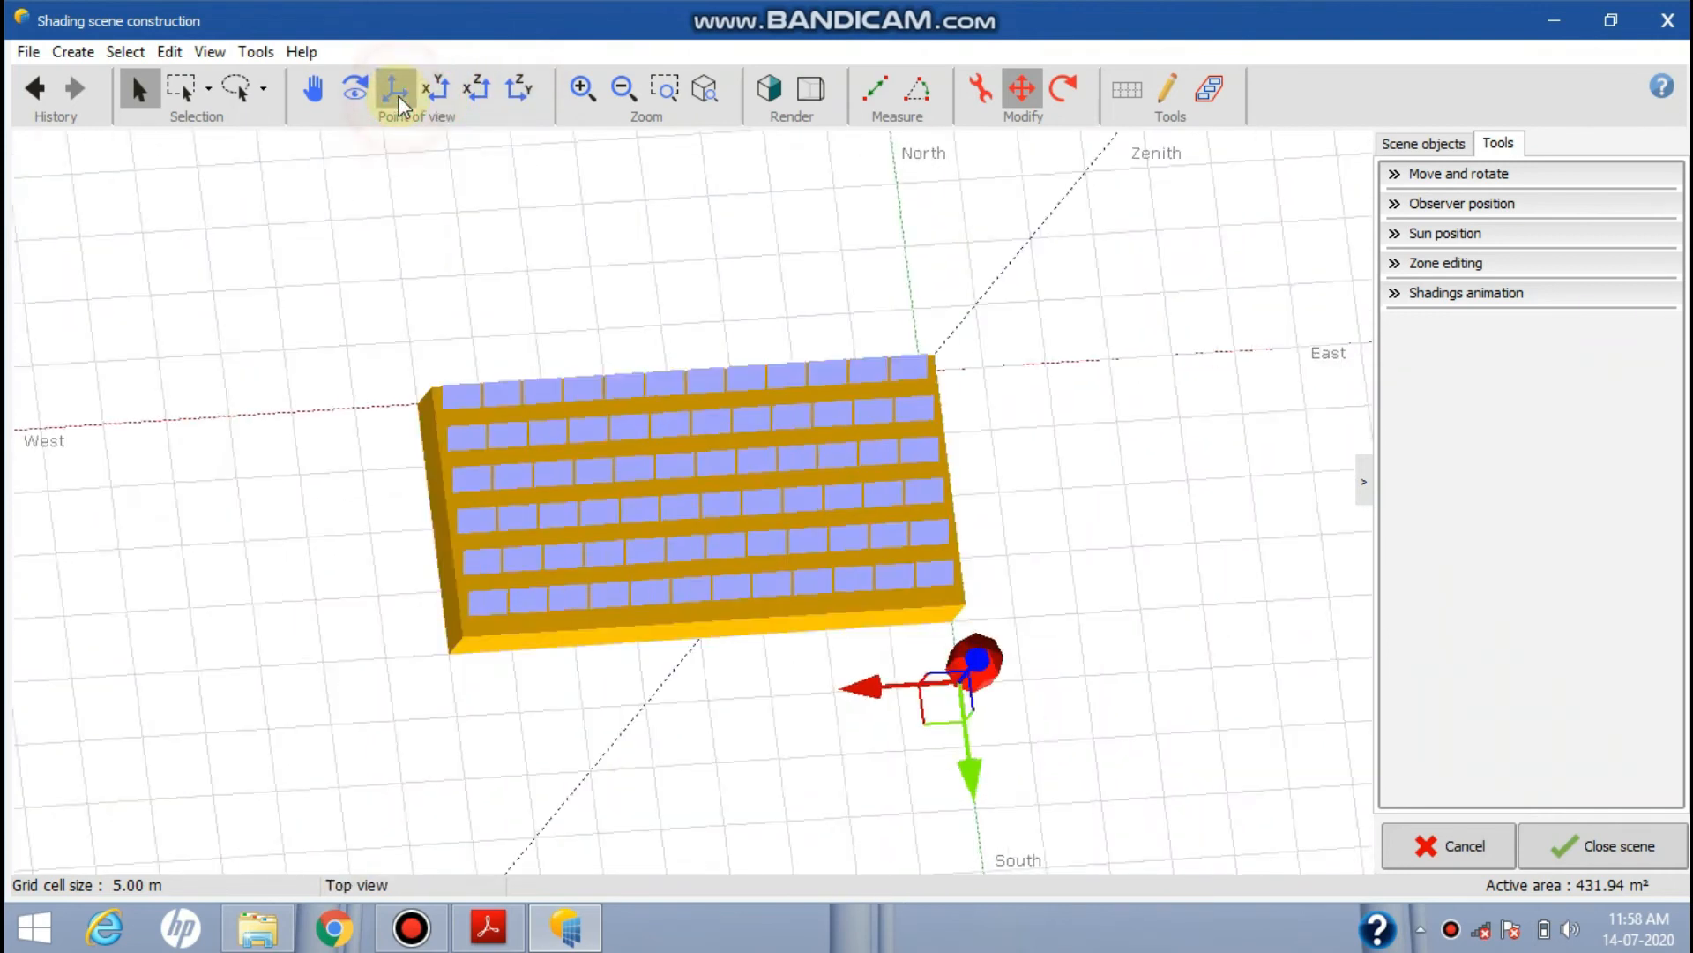
pyautogui.click(354, 95)
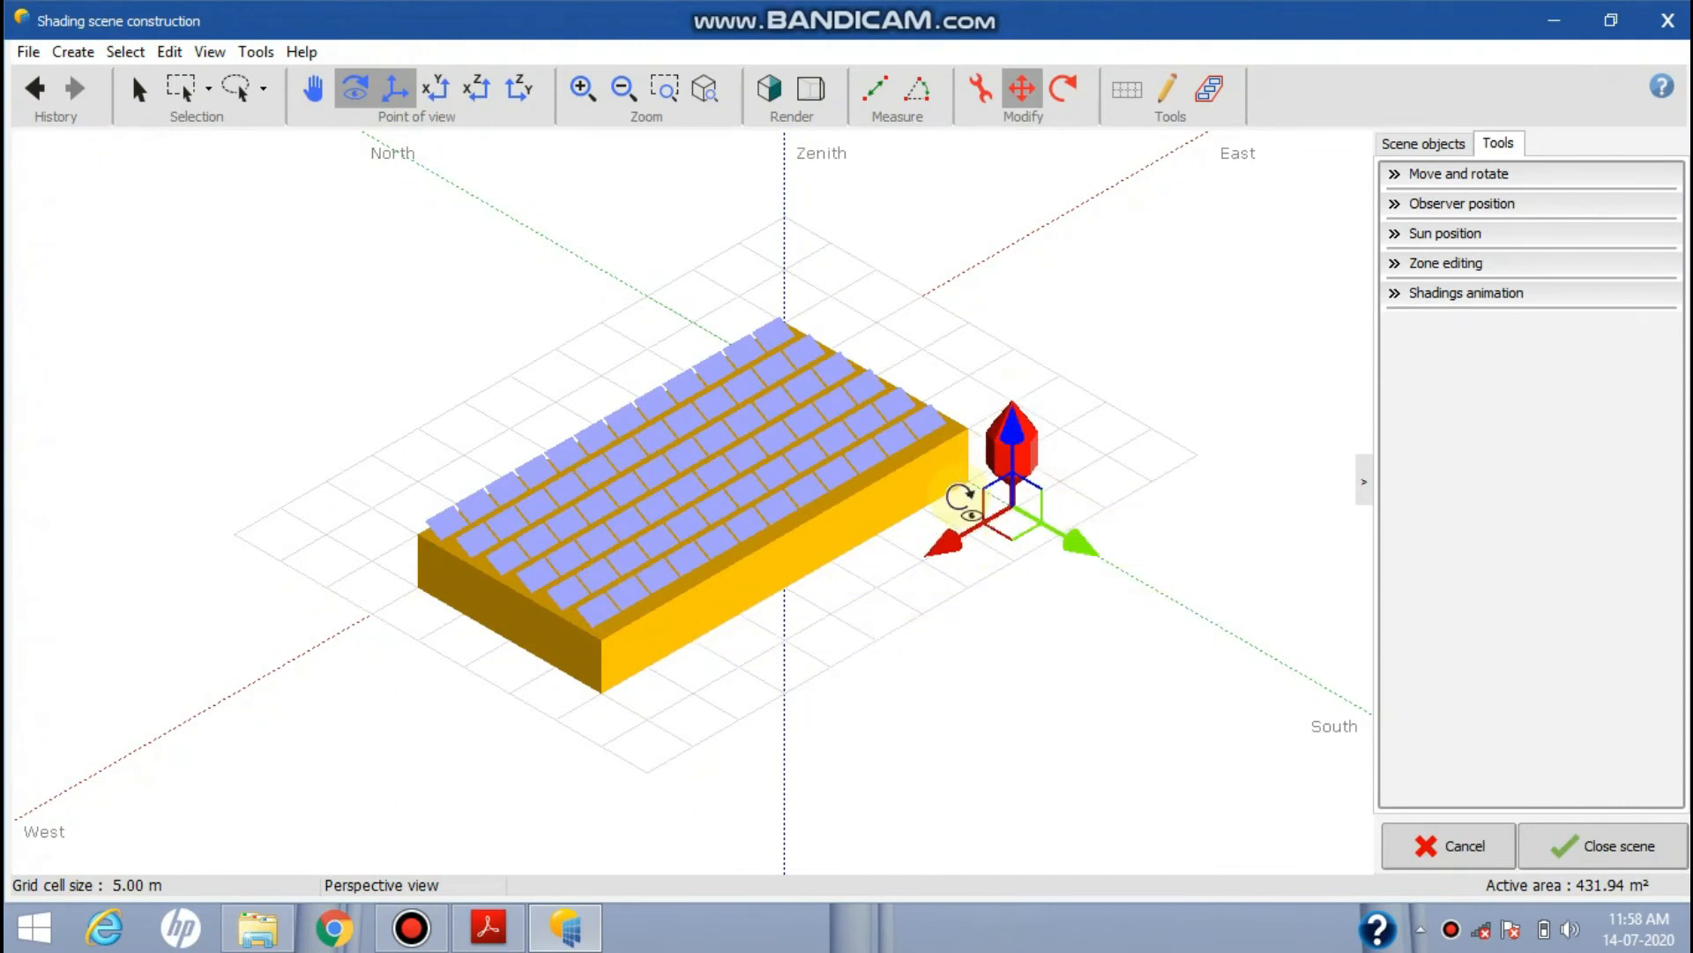
pyautogui.click(343, 100)
pyautogui.moveTo(911, 711); pyautogui.dragTo(616, 653)
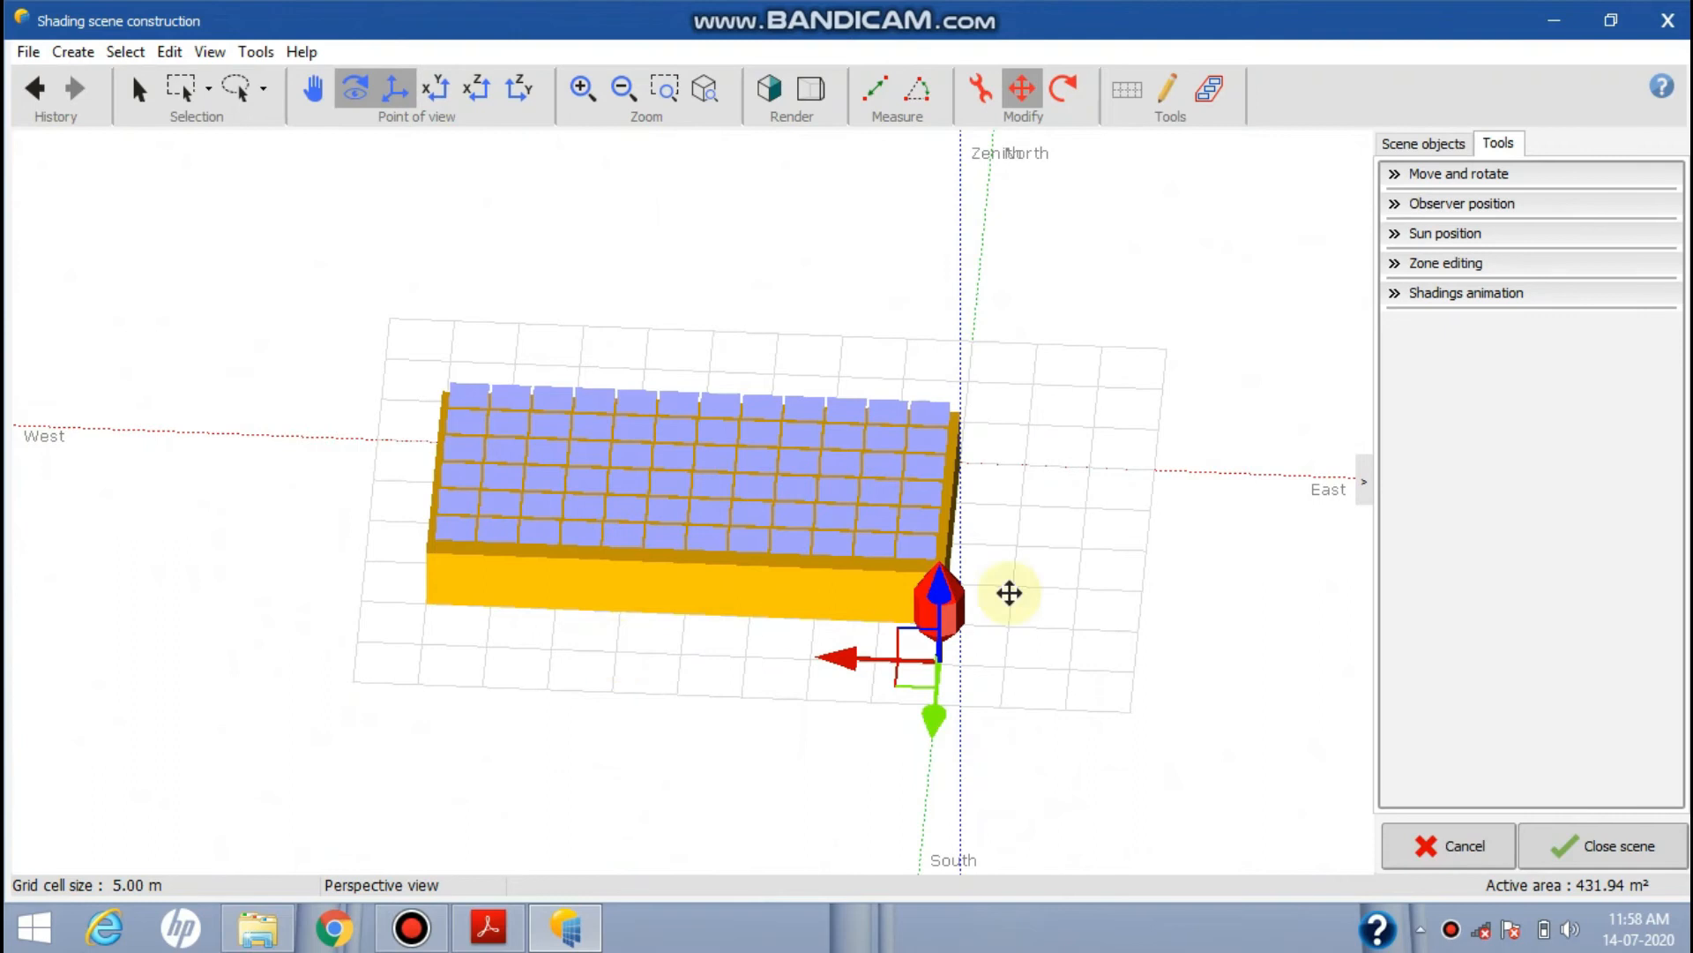
pyautogui.press('Escape')
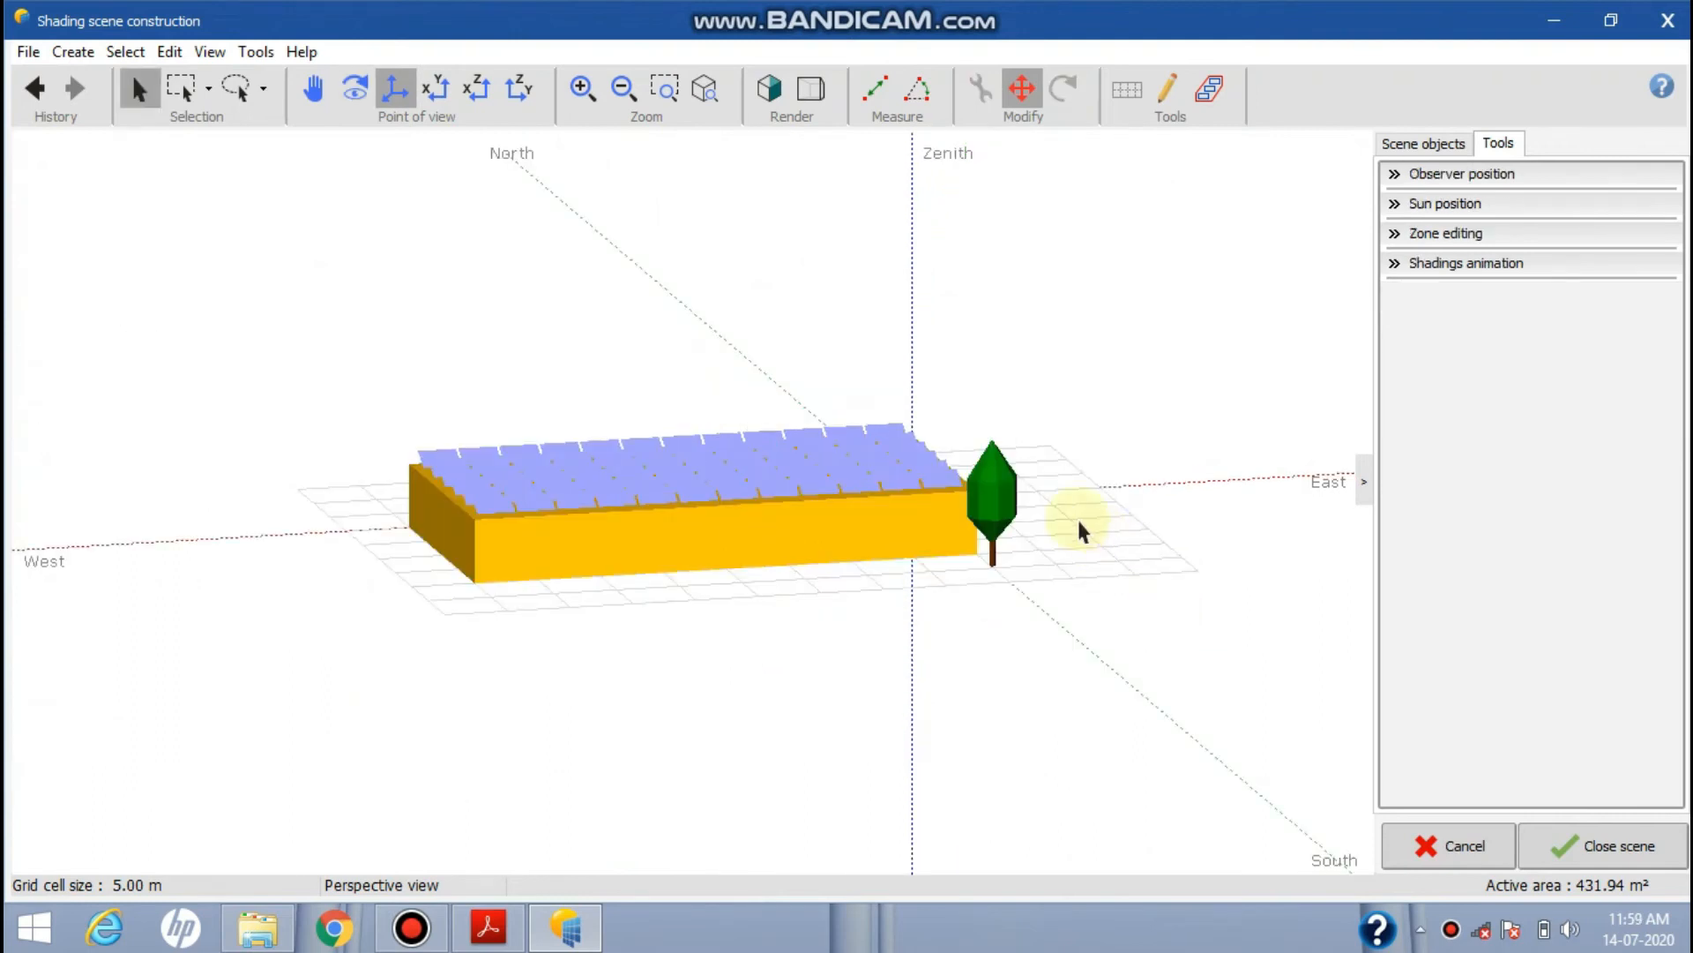
# Open the tree's shape definition for editing and keep Tree as its shape type
pyautogui.click(1003, 468)
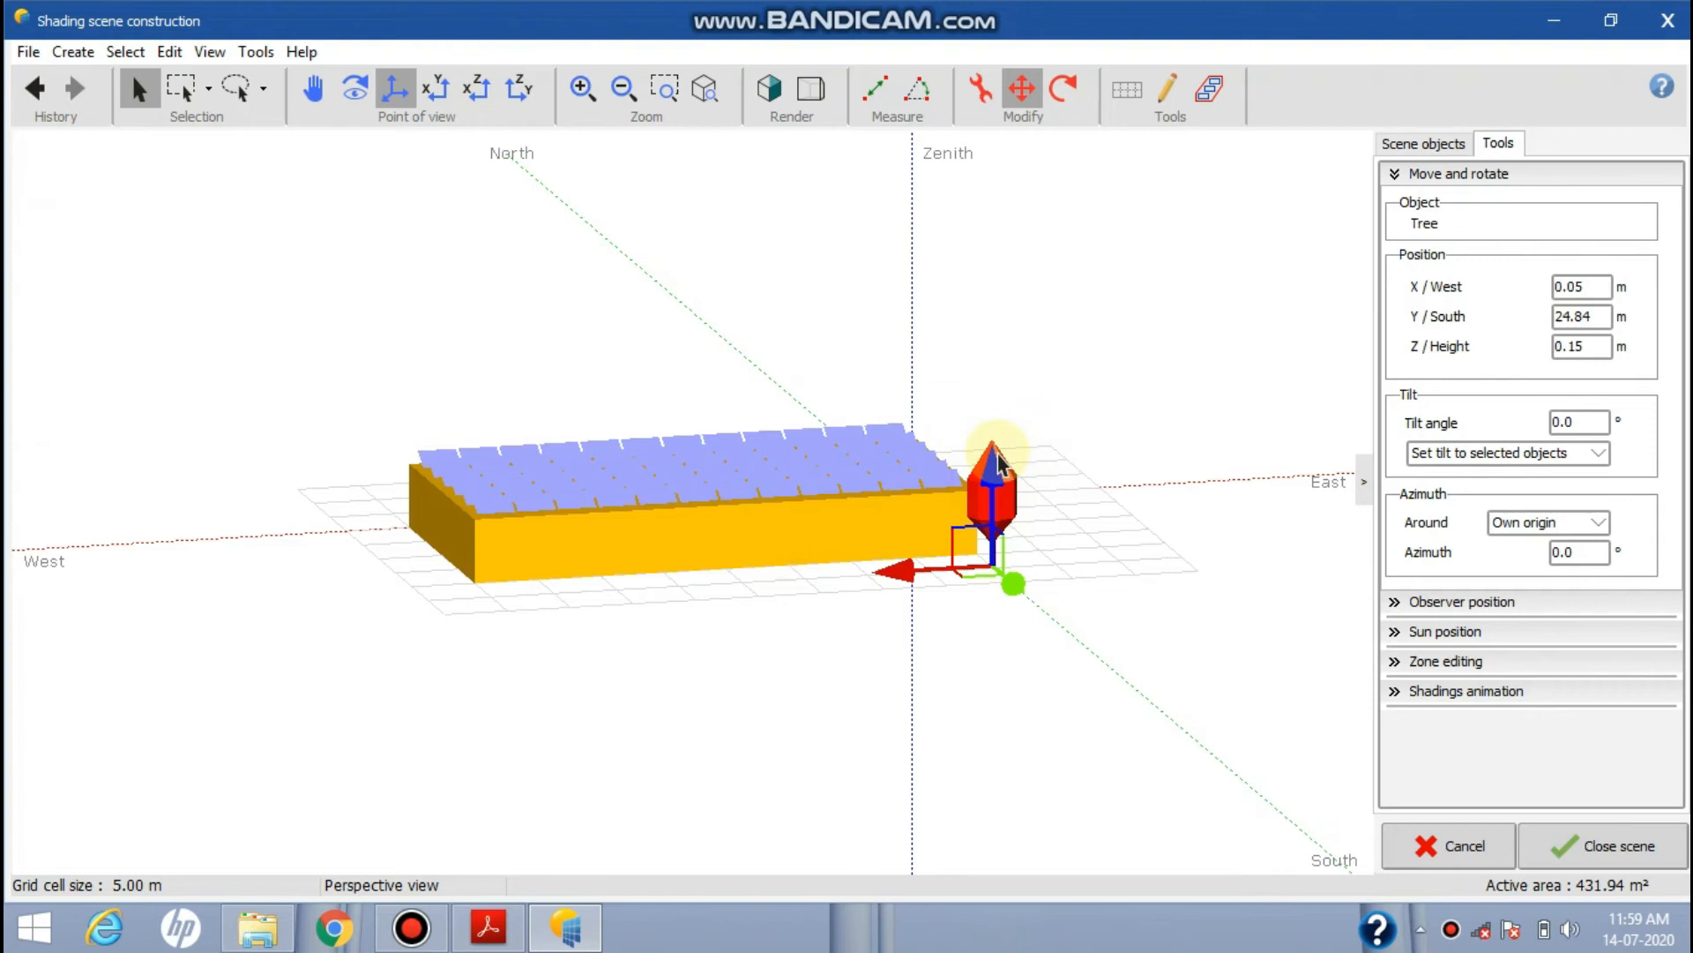
pyautogui.doubleClick(998, 457)
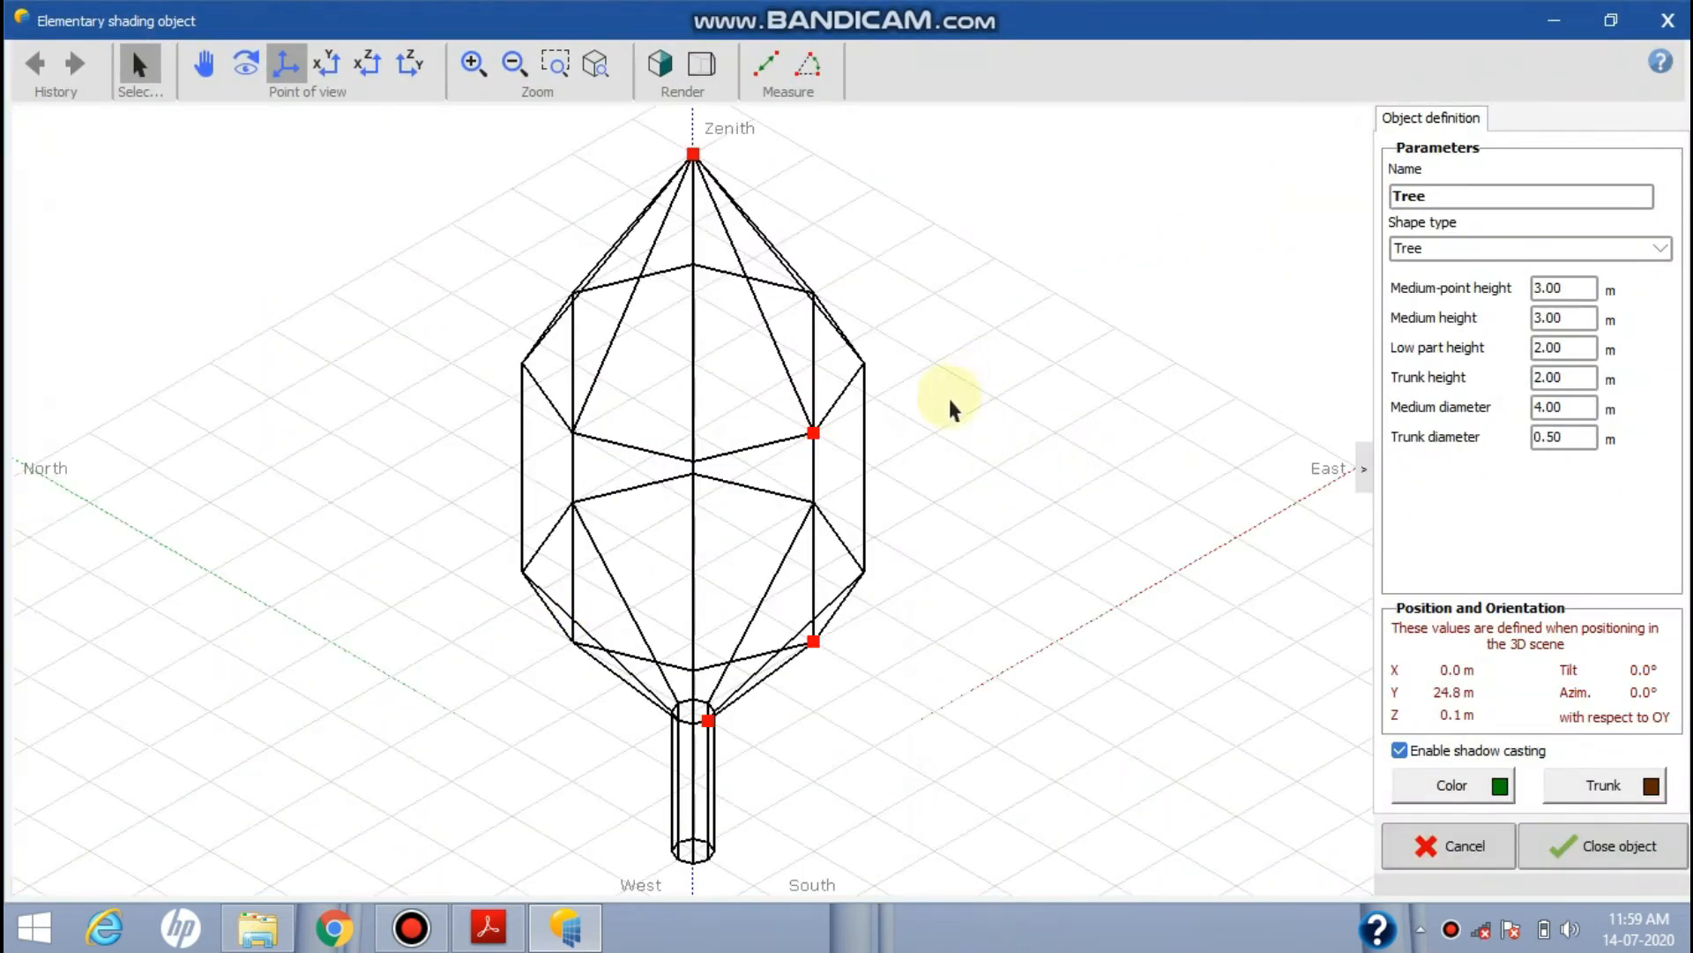
pyautogui.click(1561, 249)
pyautogui.click(1565, 251)
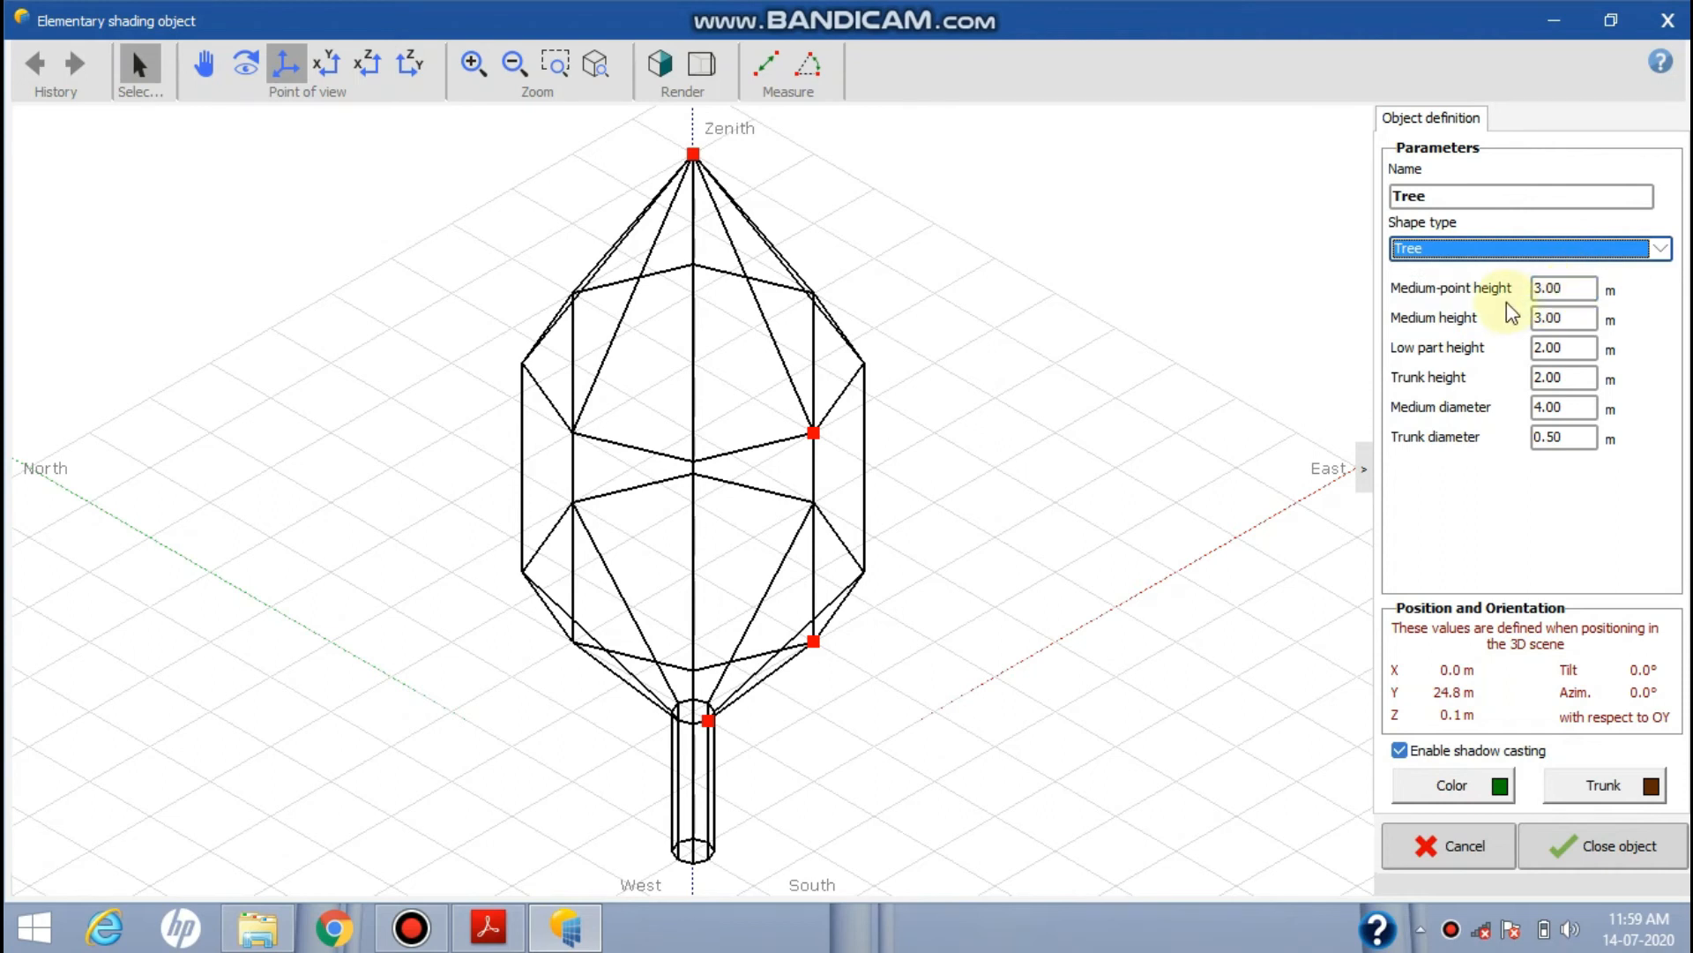
# Try a medium-point height of 4 m for the tree, and restore it to 3 m
pyautogui.doubleClick(1545, 288)
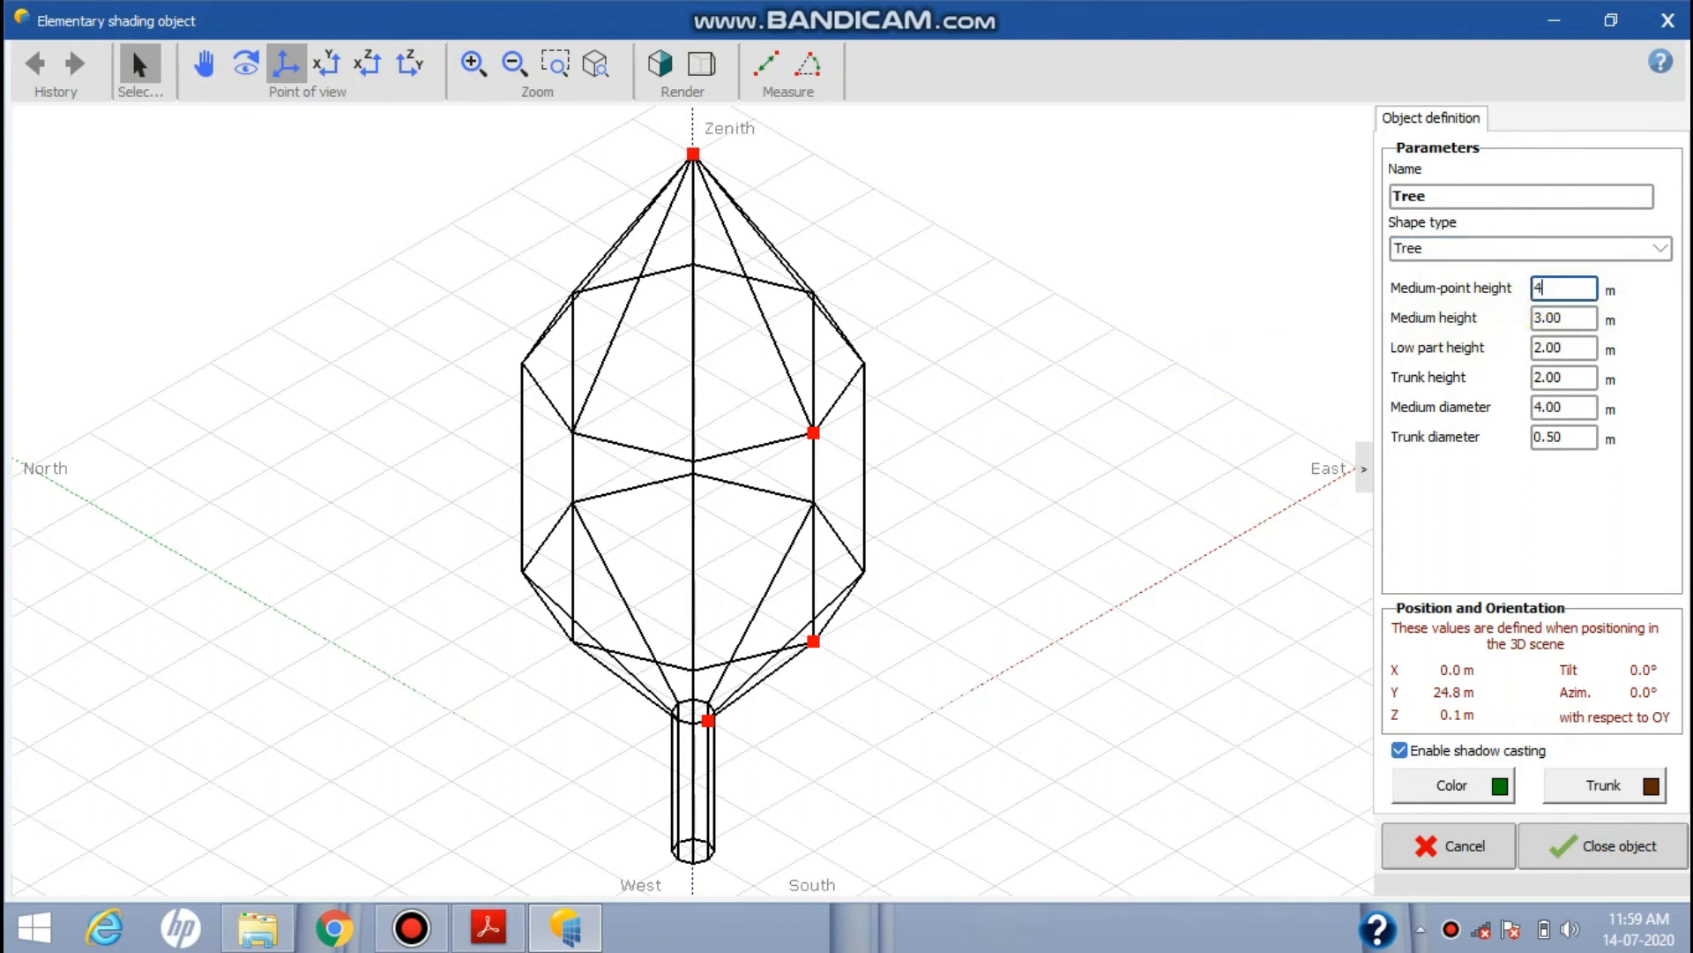
pyautogui.write('4')
pyautogui.press('Return')
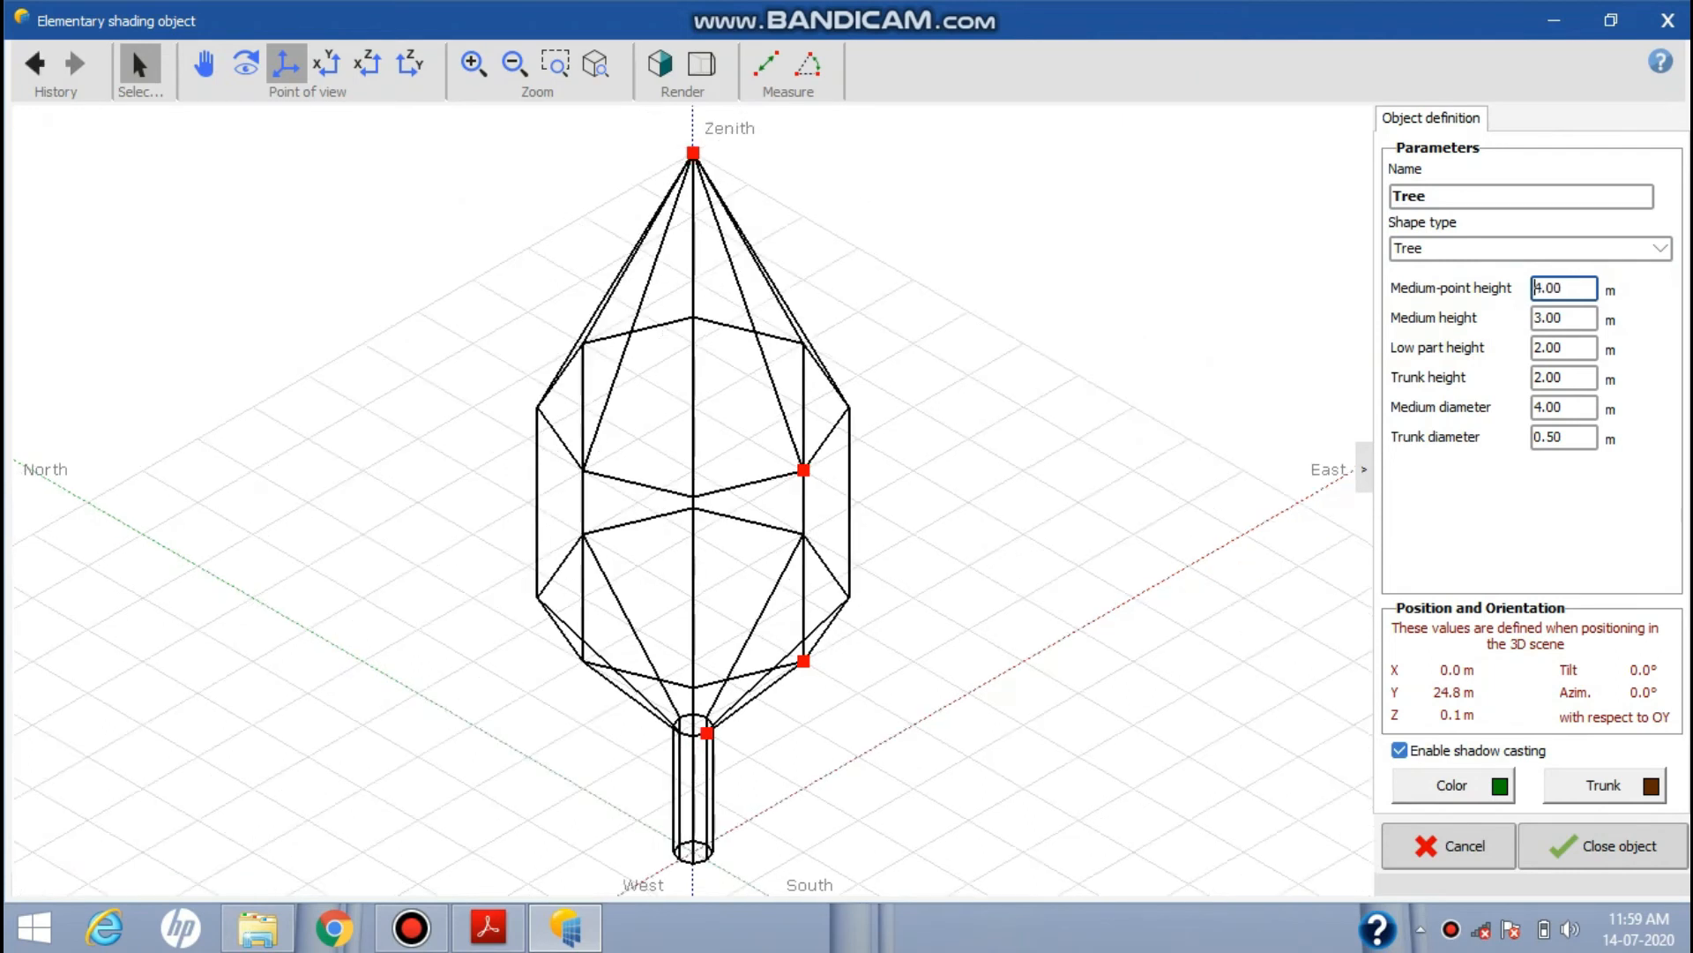
pyautogui.click(1582, 291)
pyautogui.moveTo(1581, 291); pyautogui.dragTo(1468, 301)
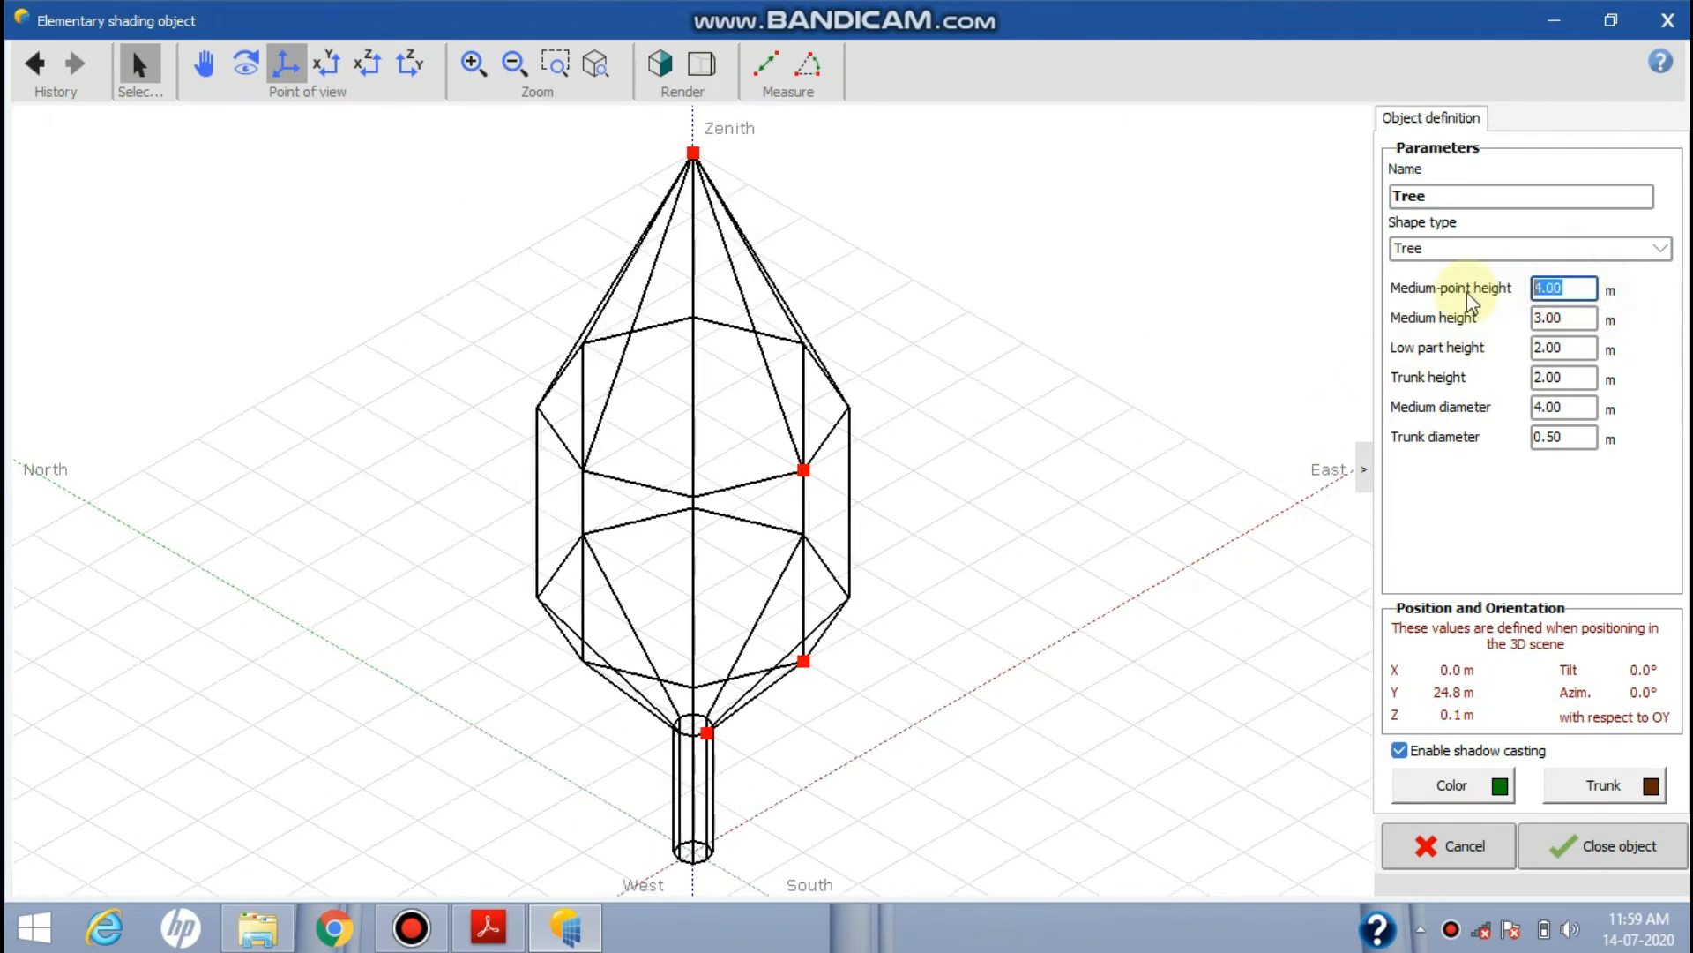
pyautogui.press('Return')
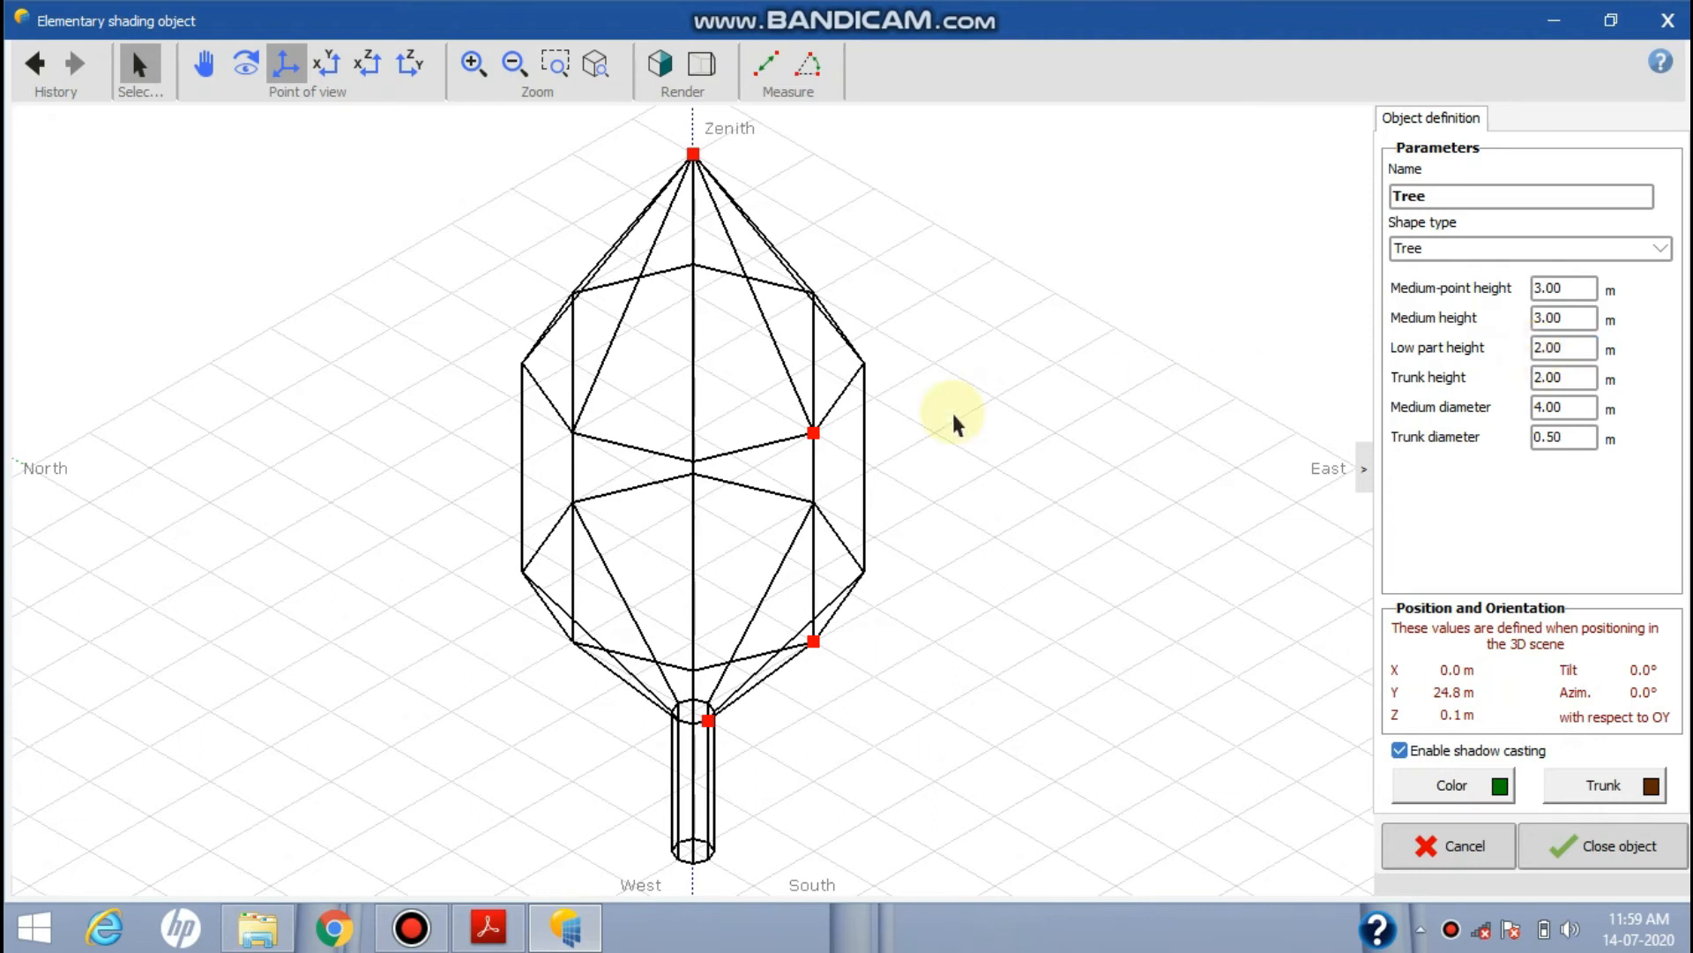
# Widen the tree's crown to about 7 m, apply the new shape and check it against the building from above, front and left
pyautogui.moveTo(813, 433); pyautogui.dragTo(814, 430)
pyautogui.moveTo(860, 429); pyautogui.dragTo(908, 485)
pyautogui.click(1594, 847)
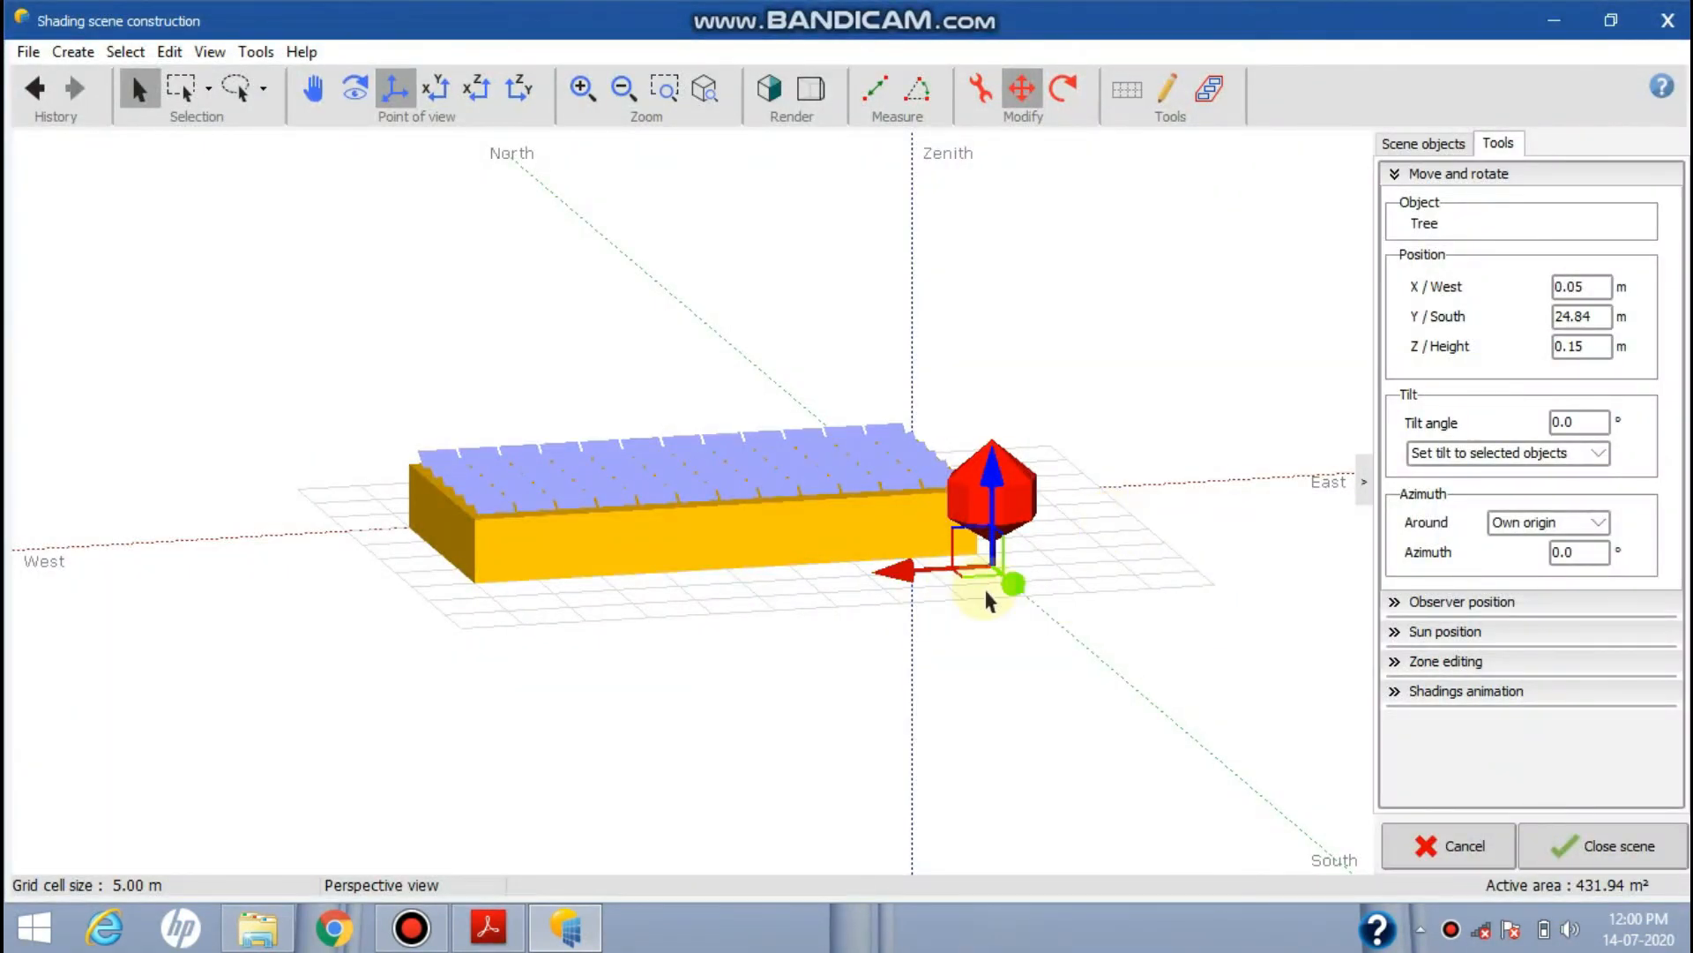
pyautogui.click(1161, 409)
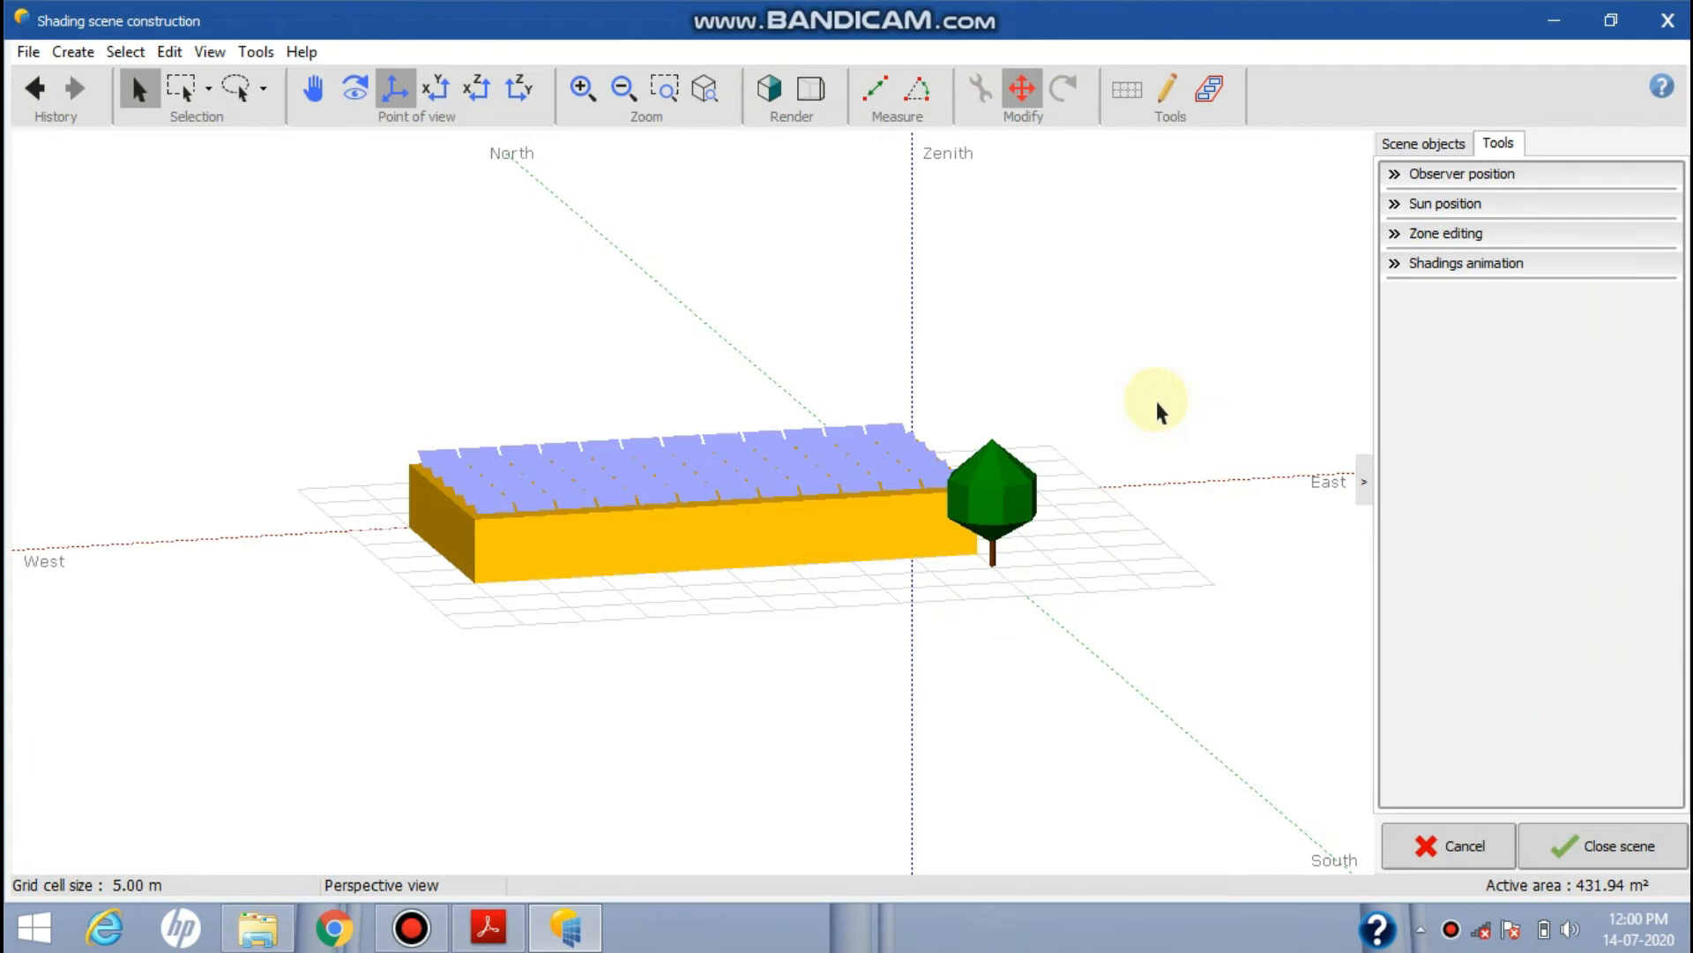
pyautogui.click(435, 90)
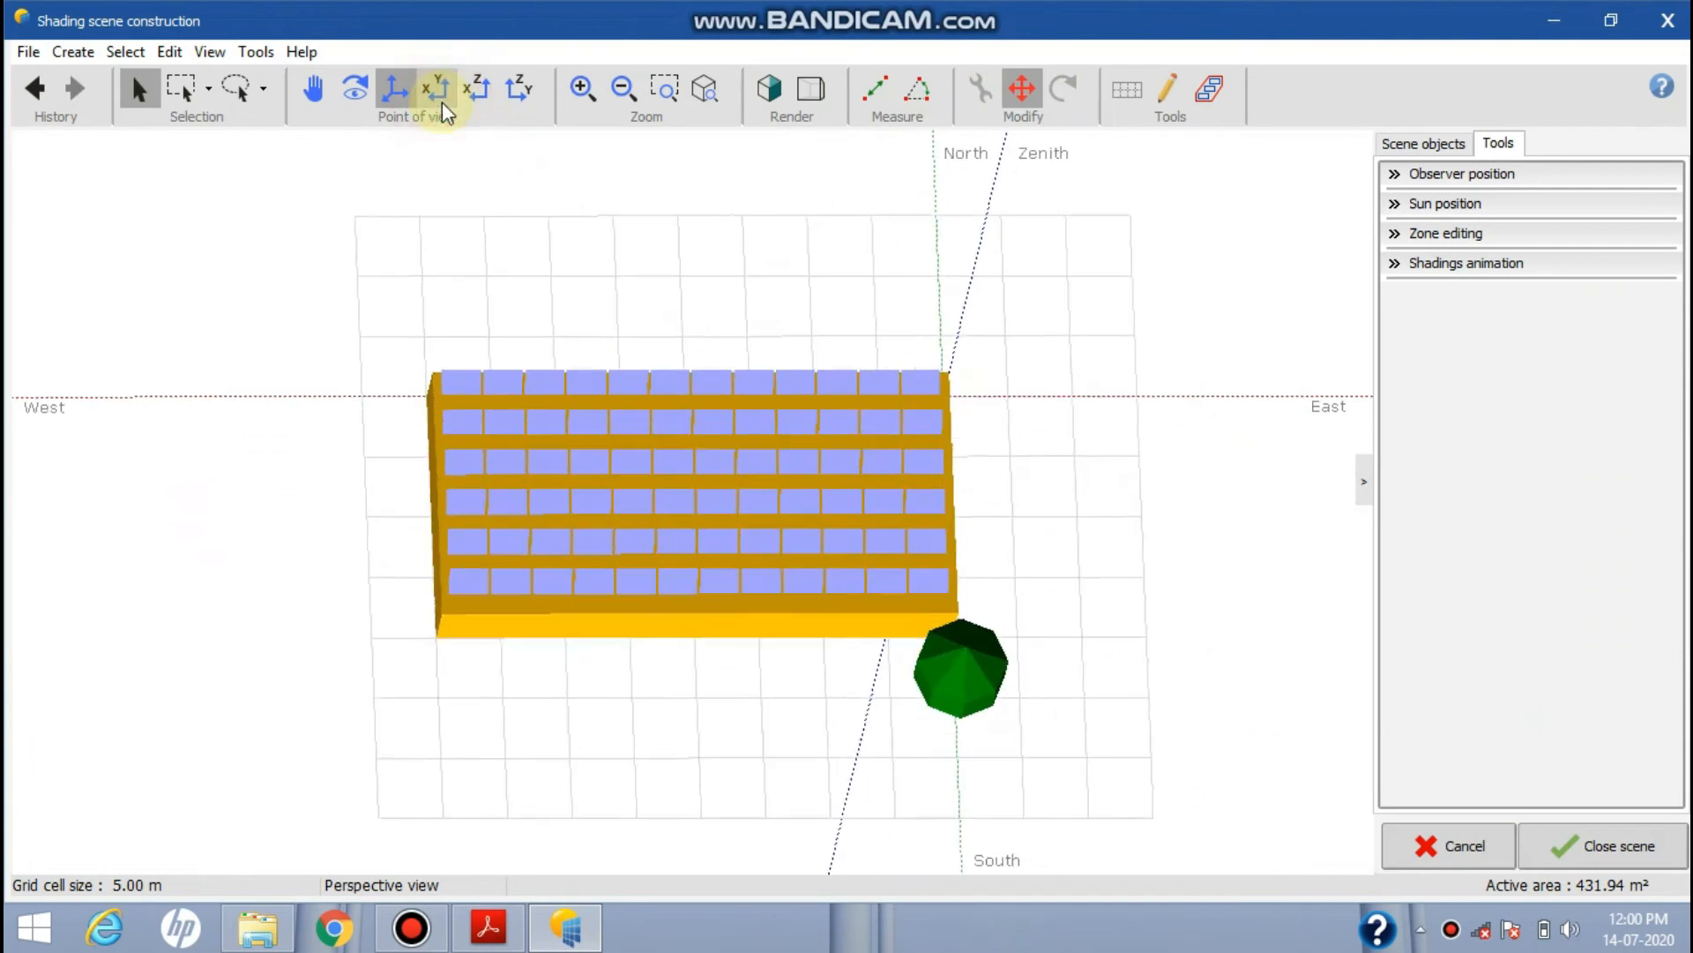
pyautogui.click(475, 105)
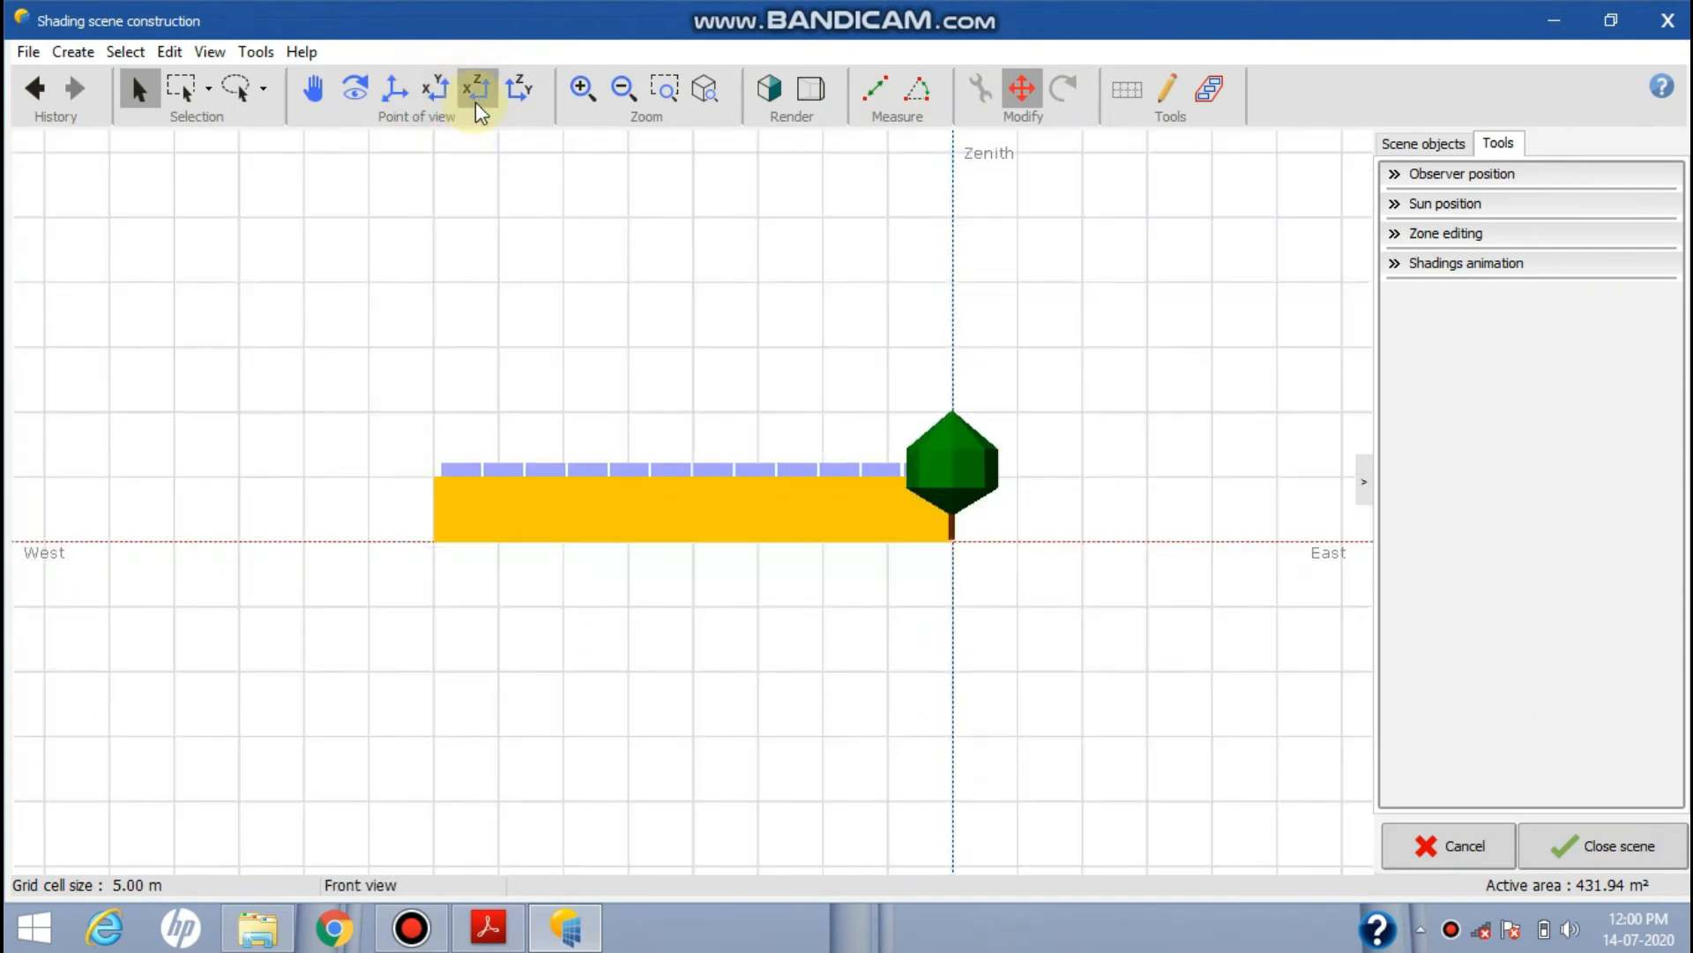
pyautogui.click(508, 106)
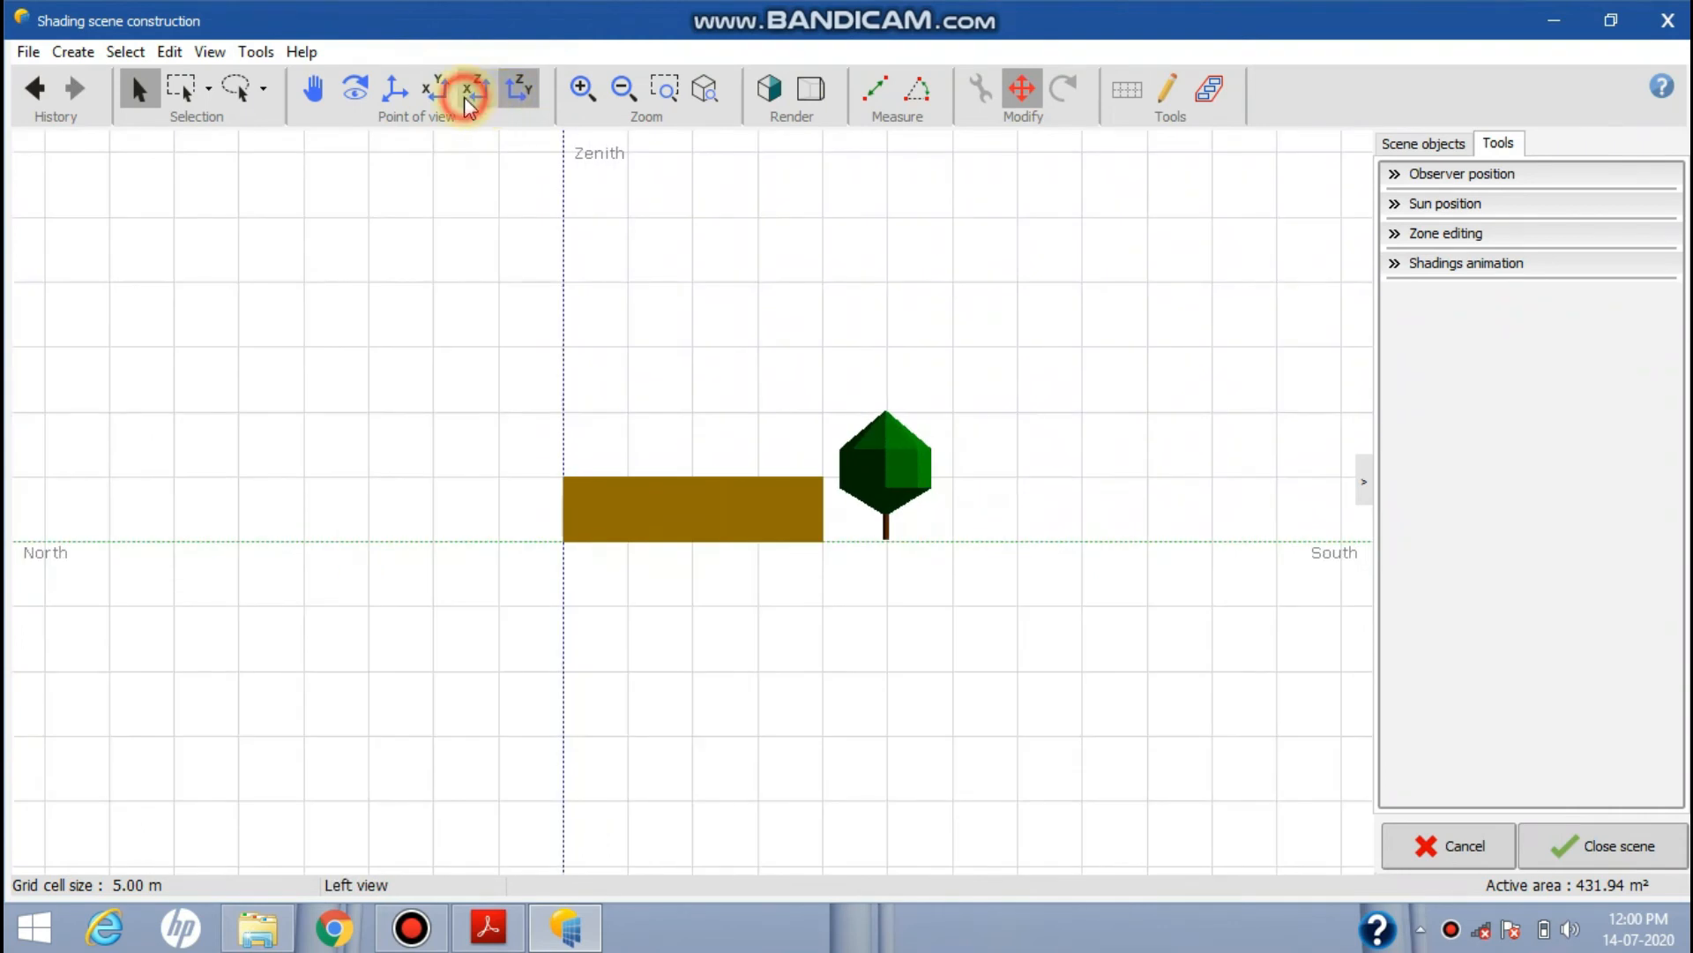
# Run the shadings animation for 21-12-2019 in 15-minute steps in the perspective view, and replay it
pyautogui.click(408, 104)
pyautogui.click(404, 97)
pyautogui.click(1476, 270)
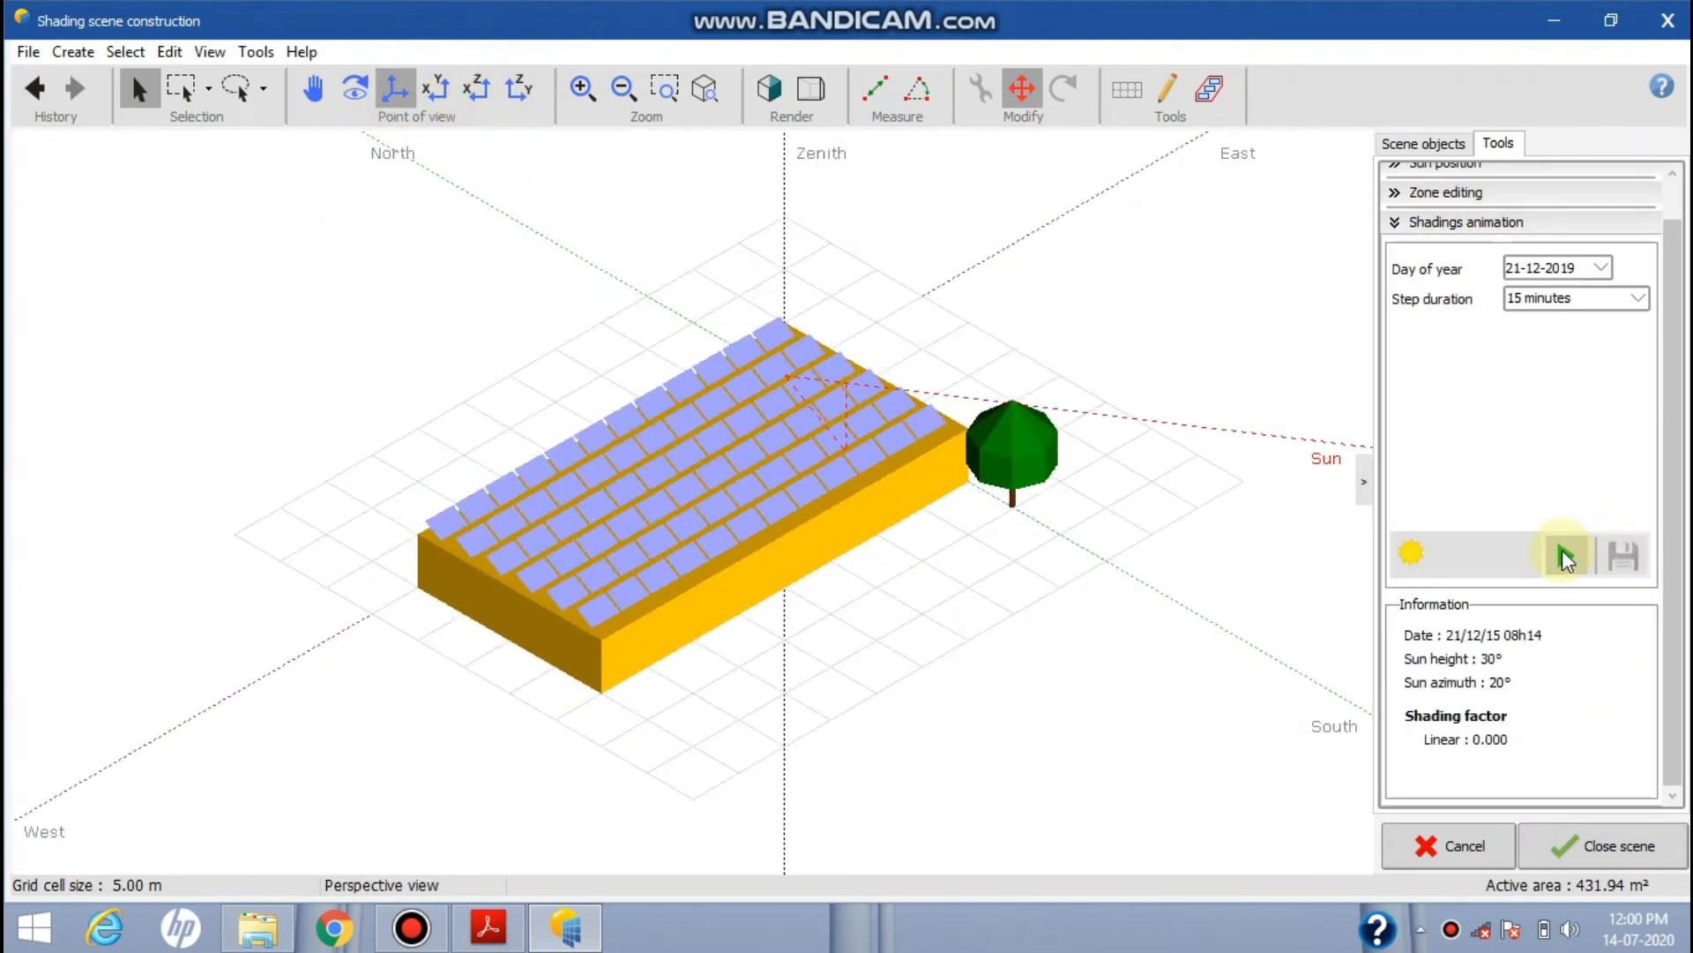
pyautogui.click(1561, 552)
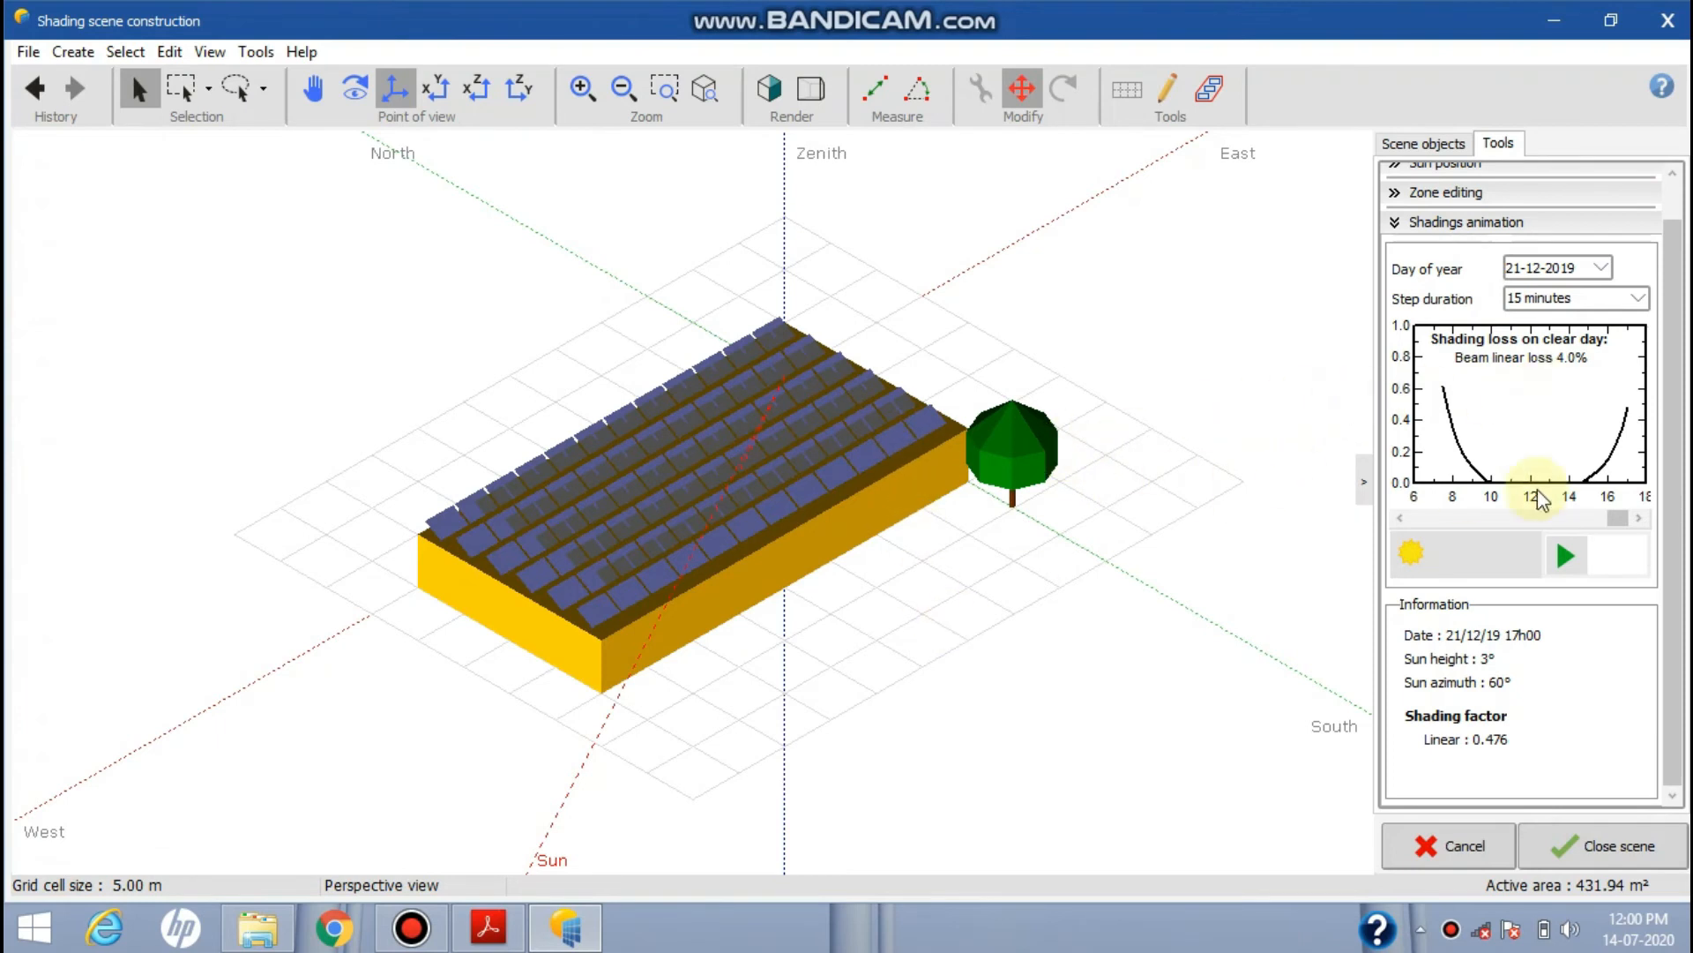
pyautogui.click(1563, 554)
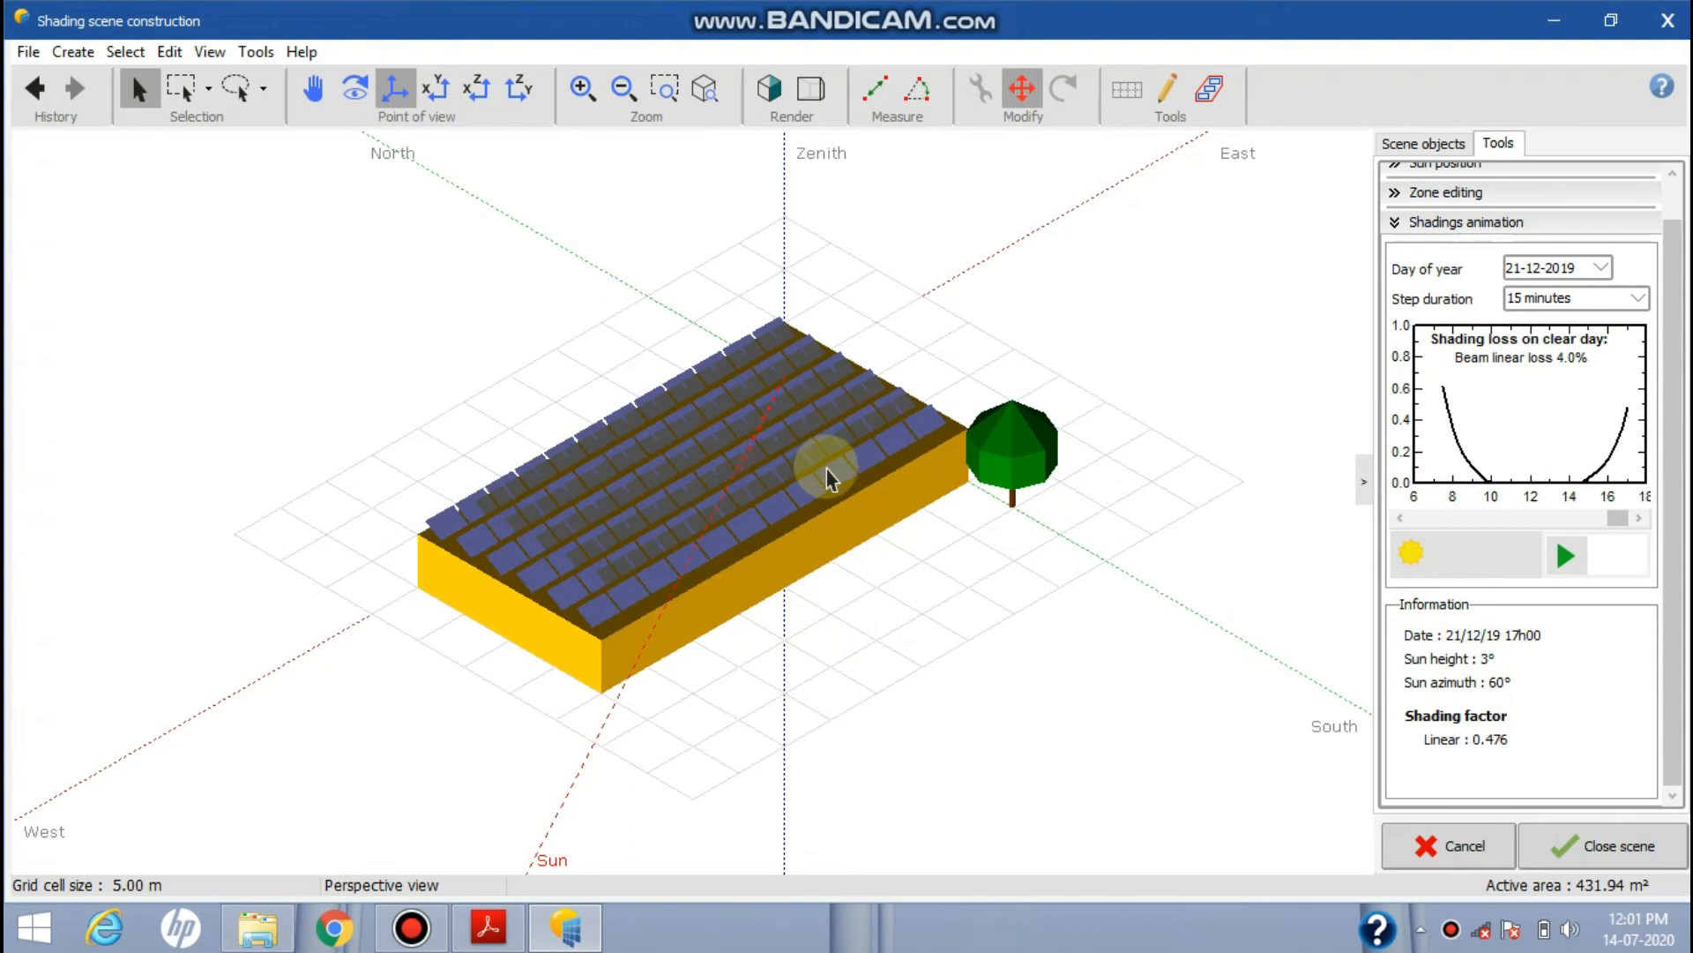
pyautogui.click(73, 51)
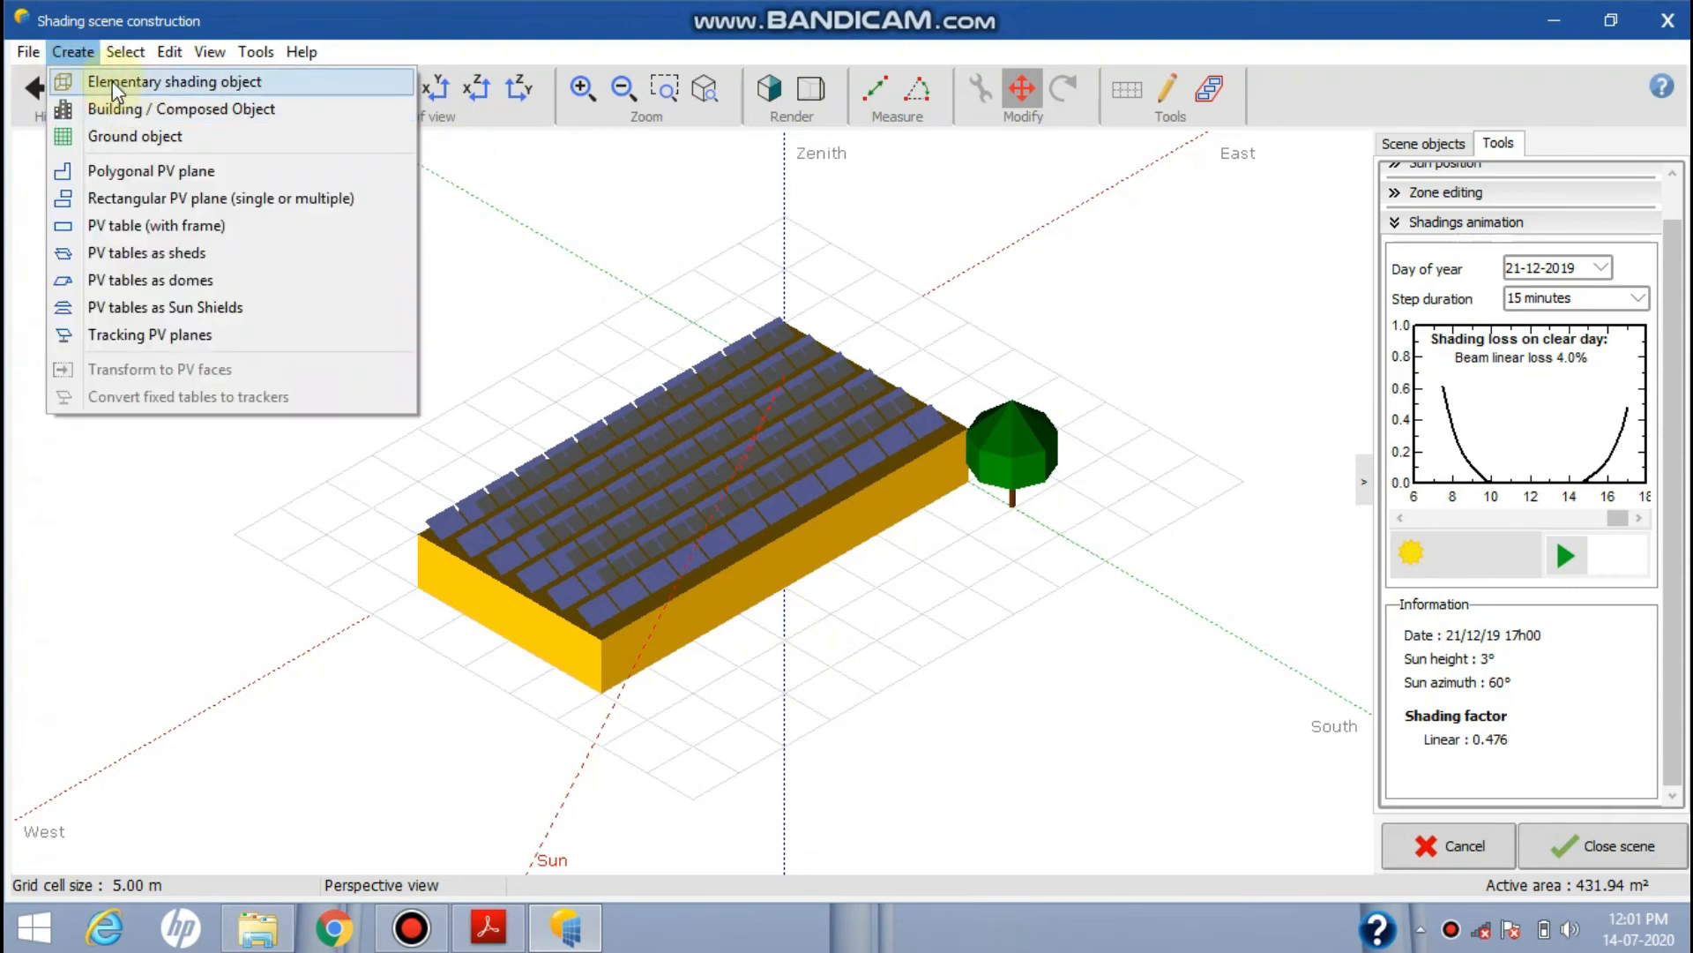
pyautogui.click(857, 281)
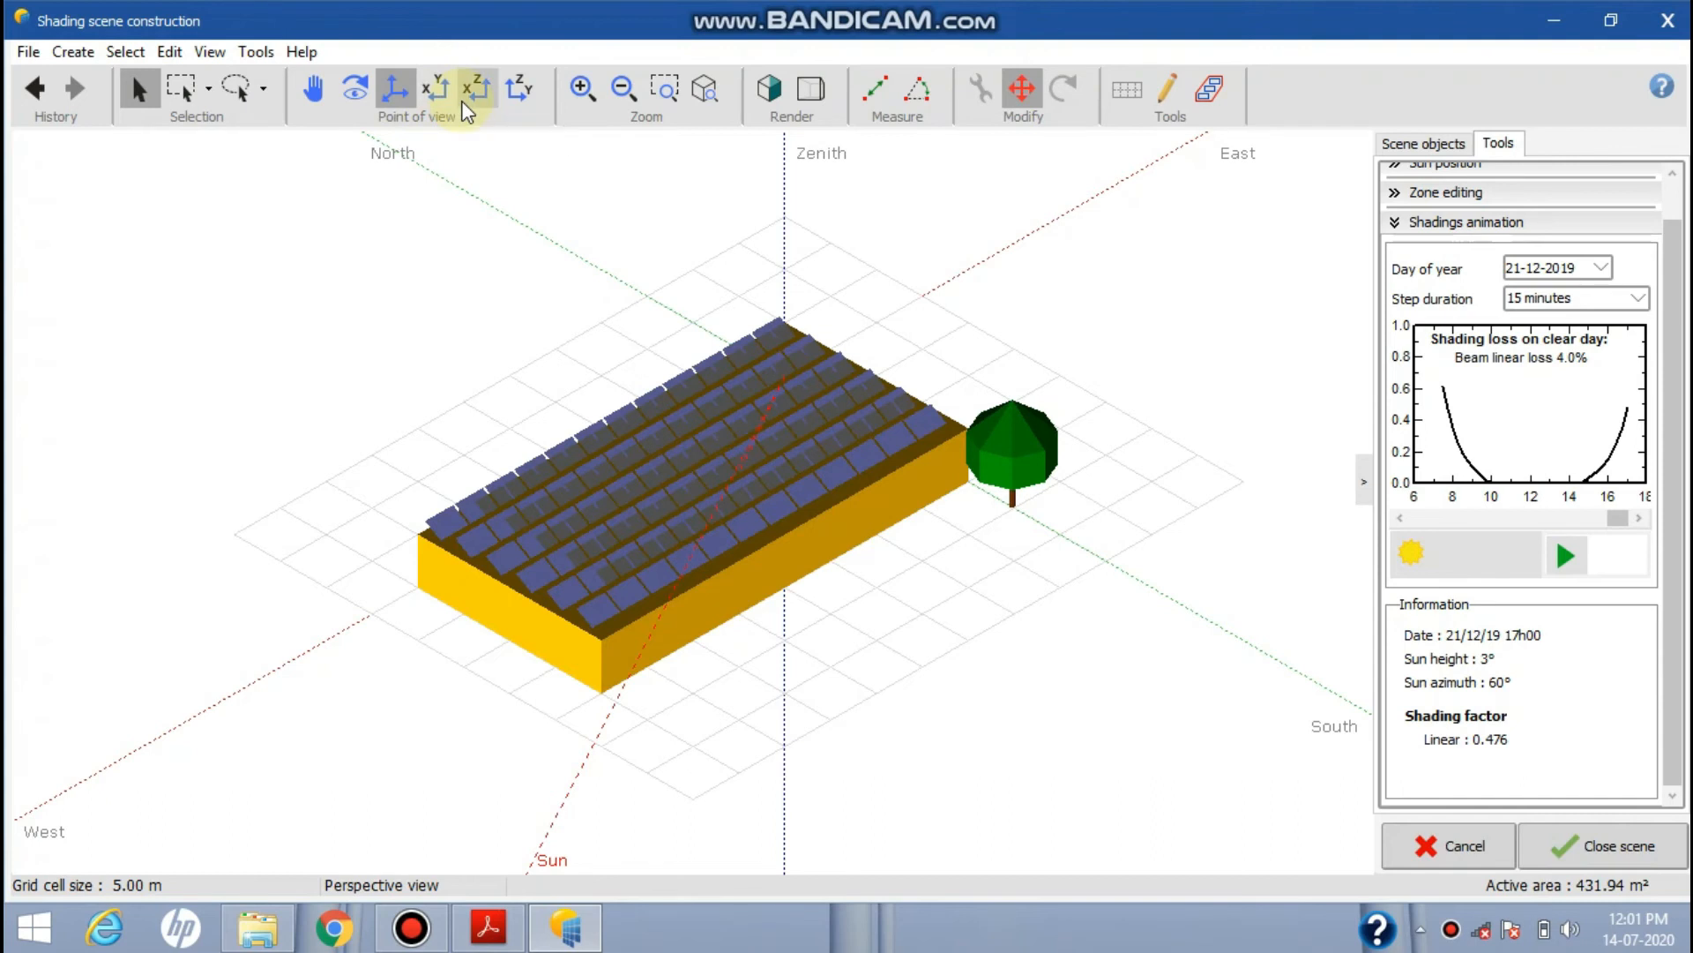
# Partition the PV tables into module strings, 3 in width and 1 in height, applied to all PV tables in the scene
pyautogui.scroll(3, 1003, 332)
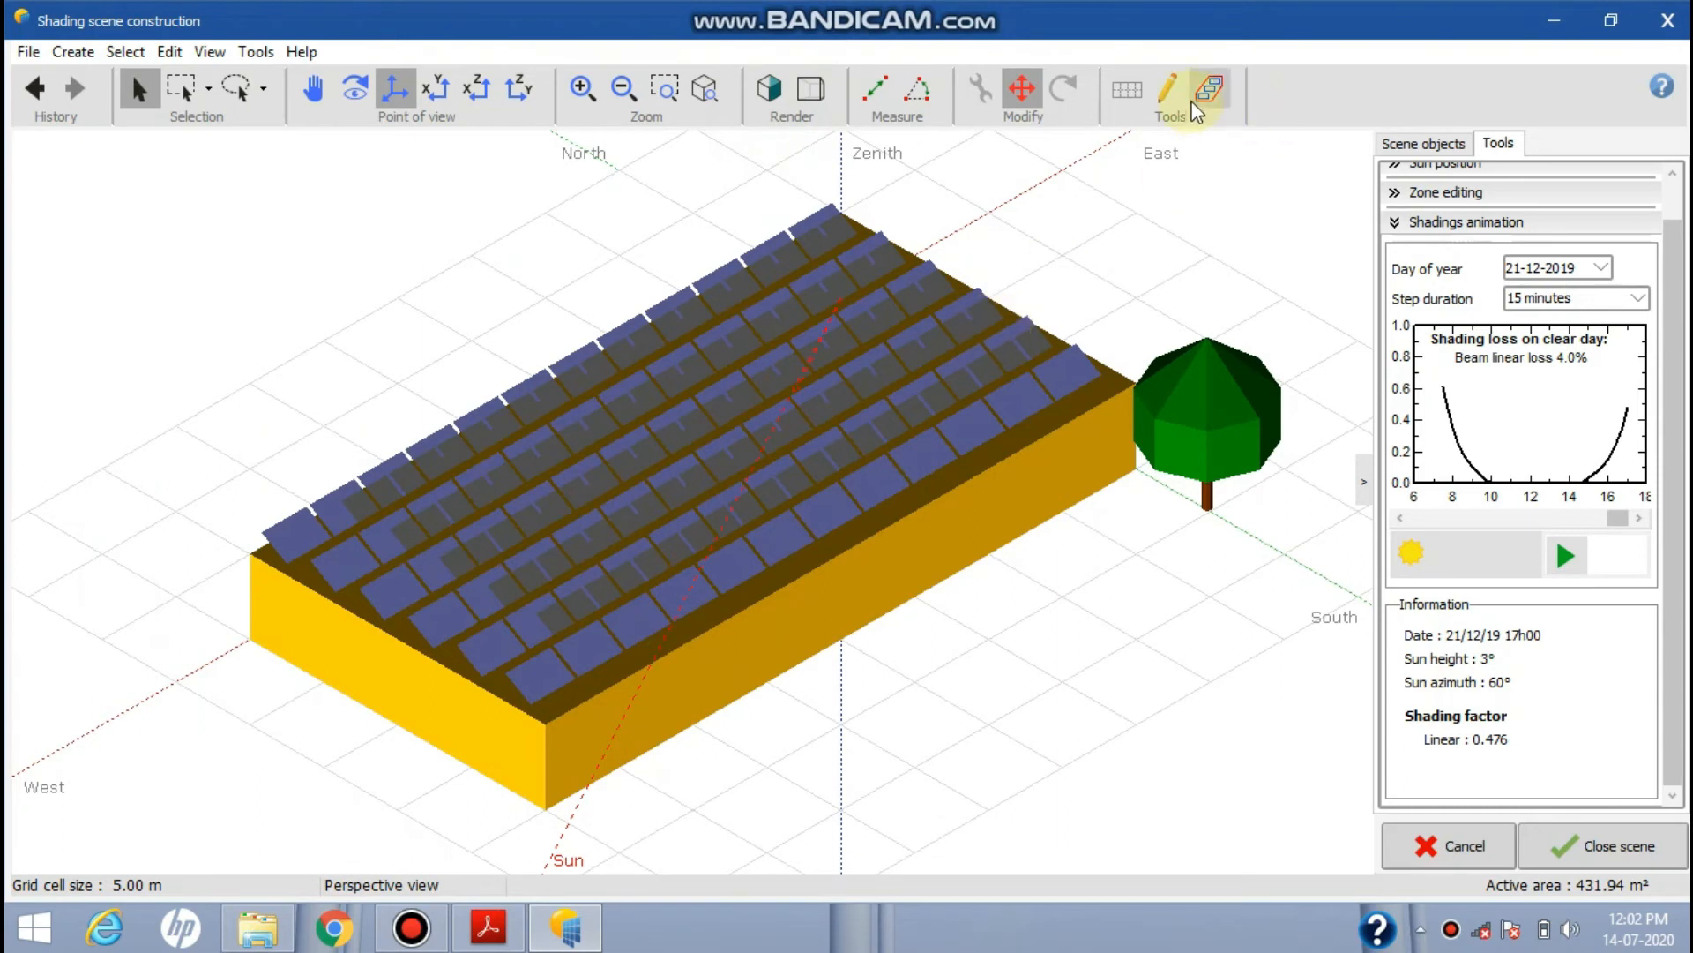
pyautogui.click(866, 256)
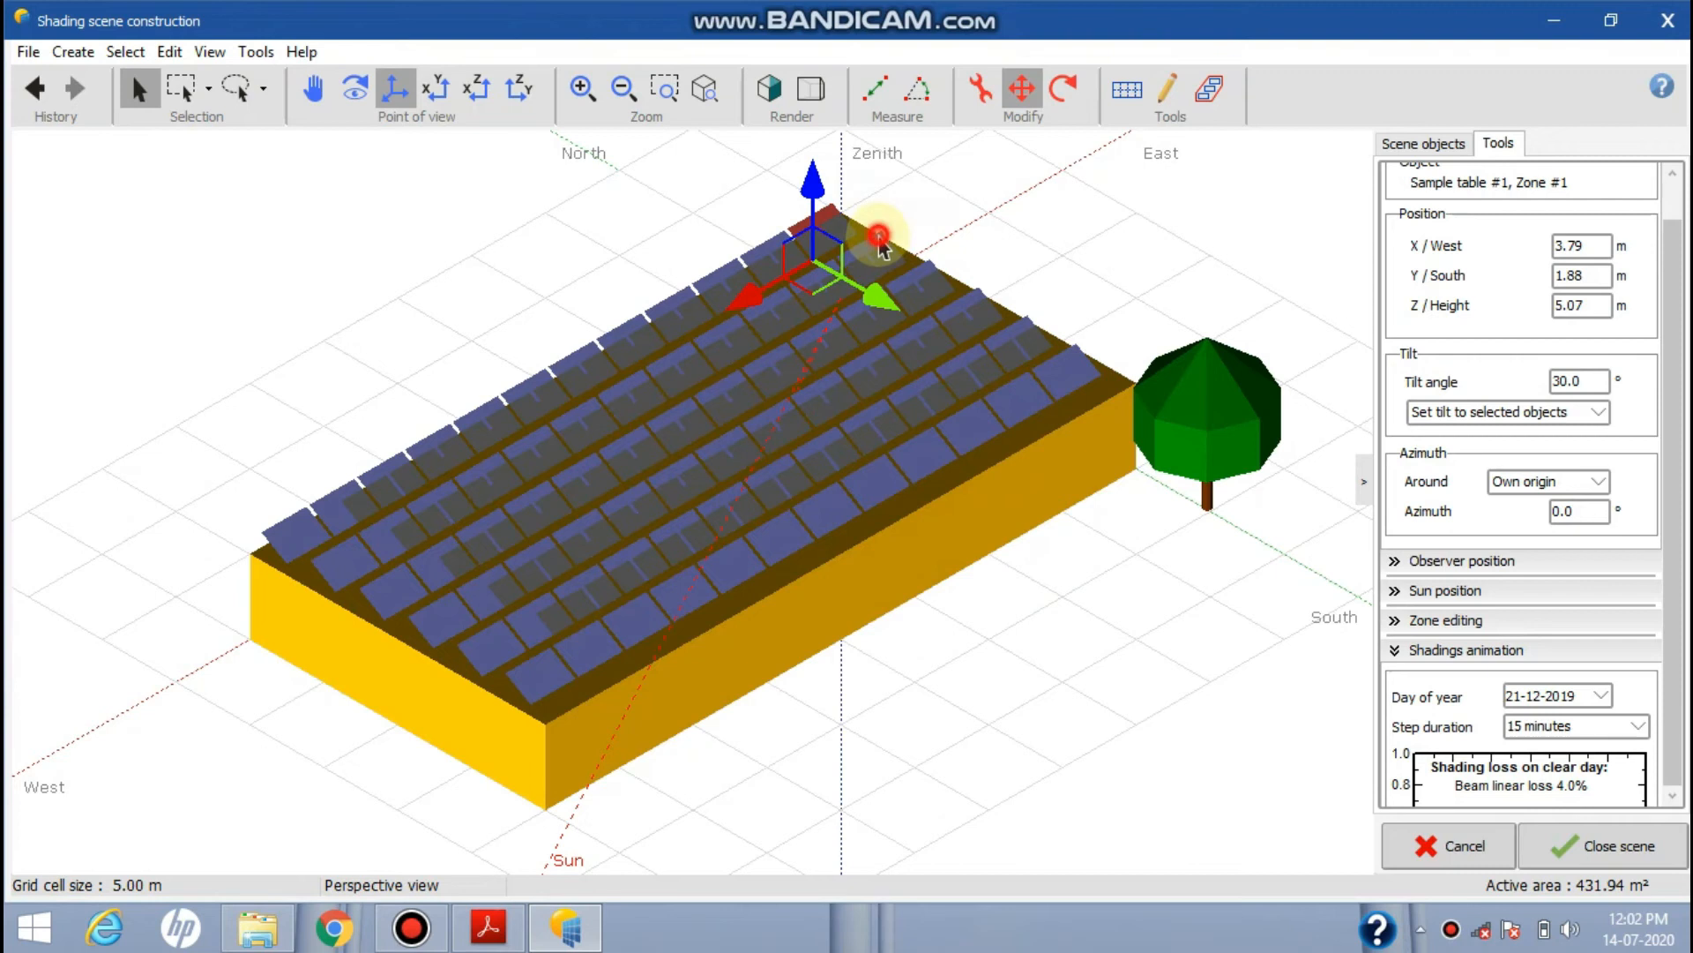
pyautogui.click(880, 240)
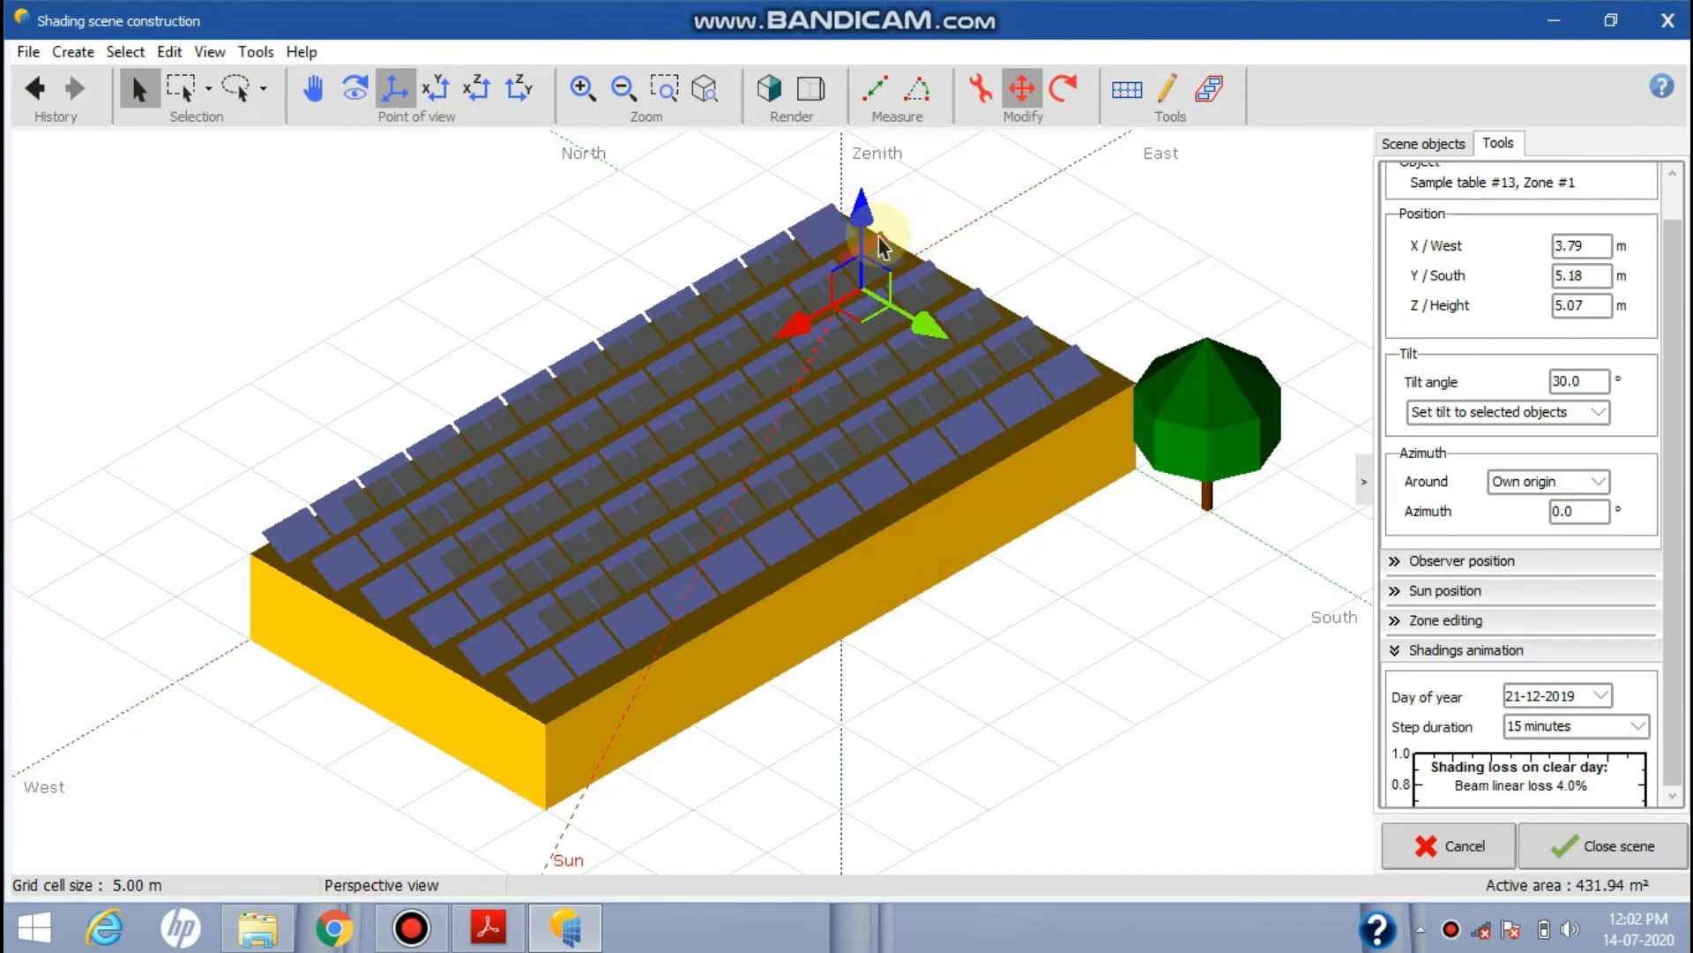
pyautogui.click(1136, 106)
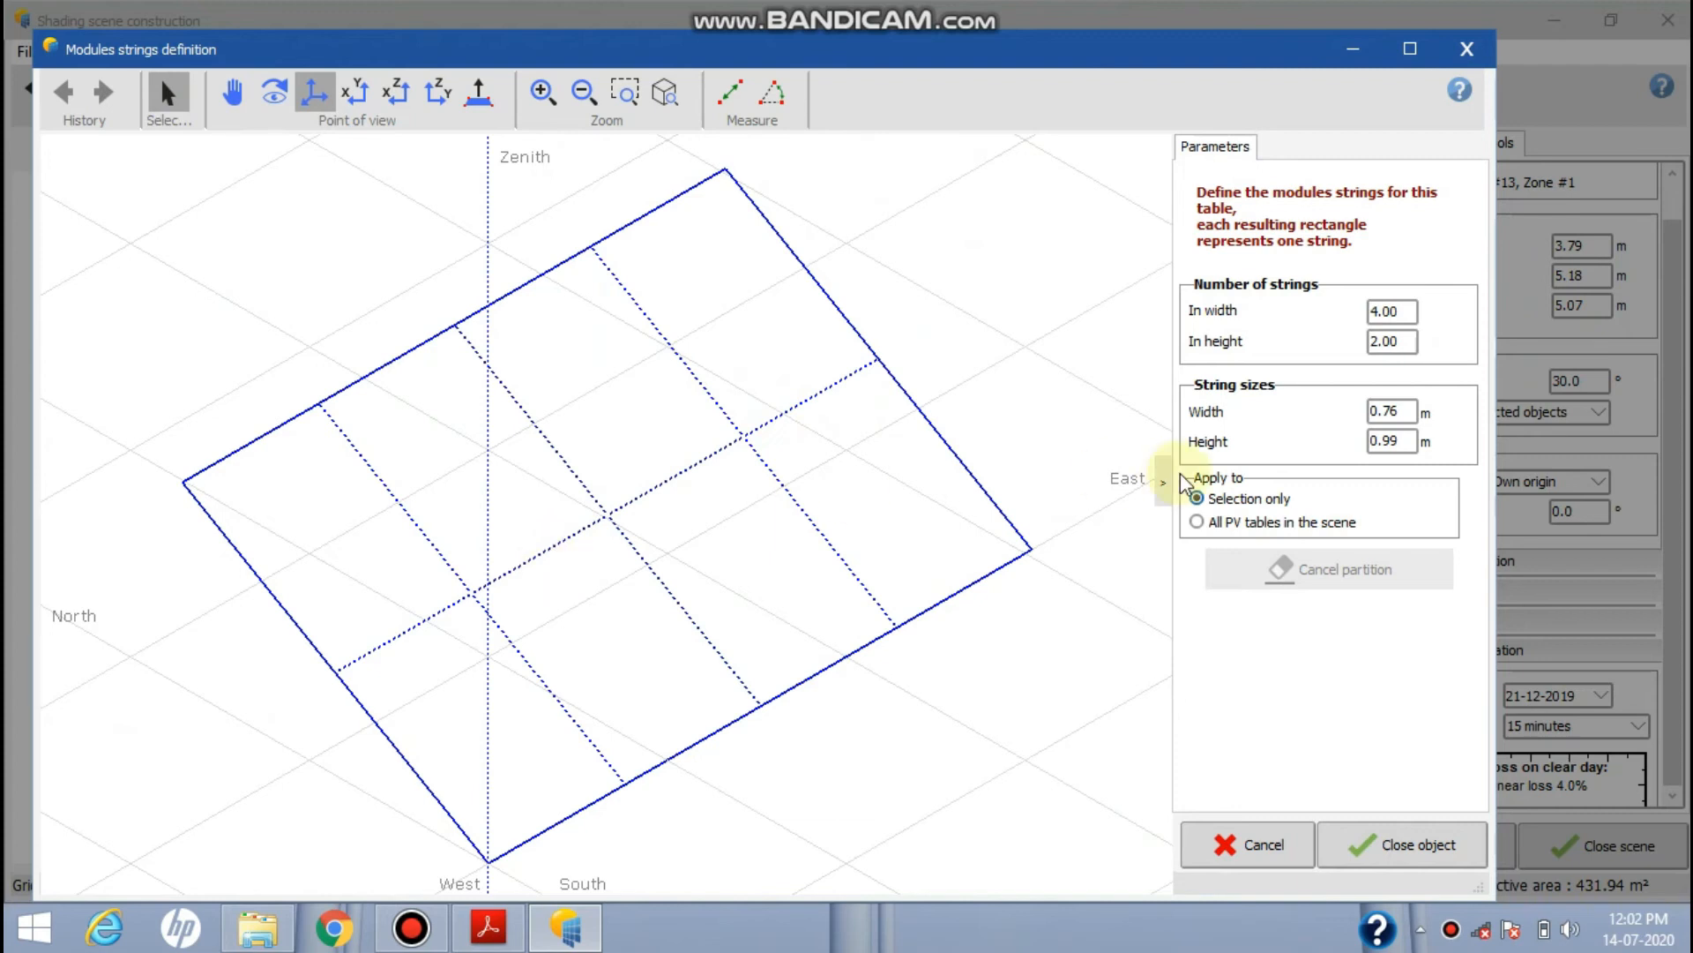
pyautogui.doubleClick(1411, 310)
pyautogui.write('3')
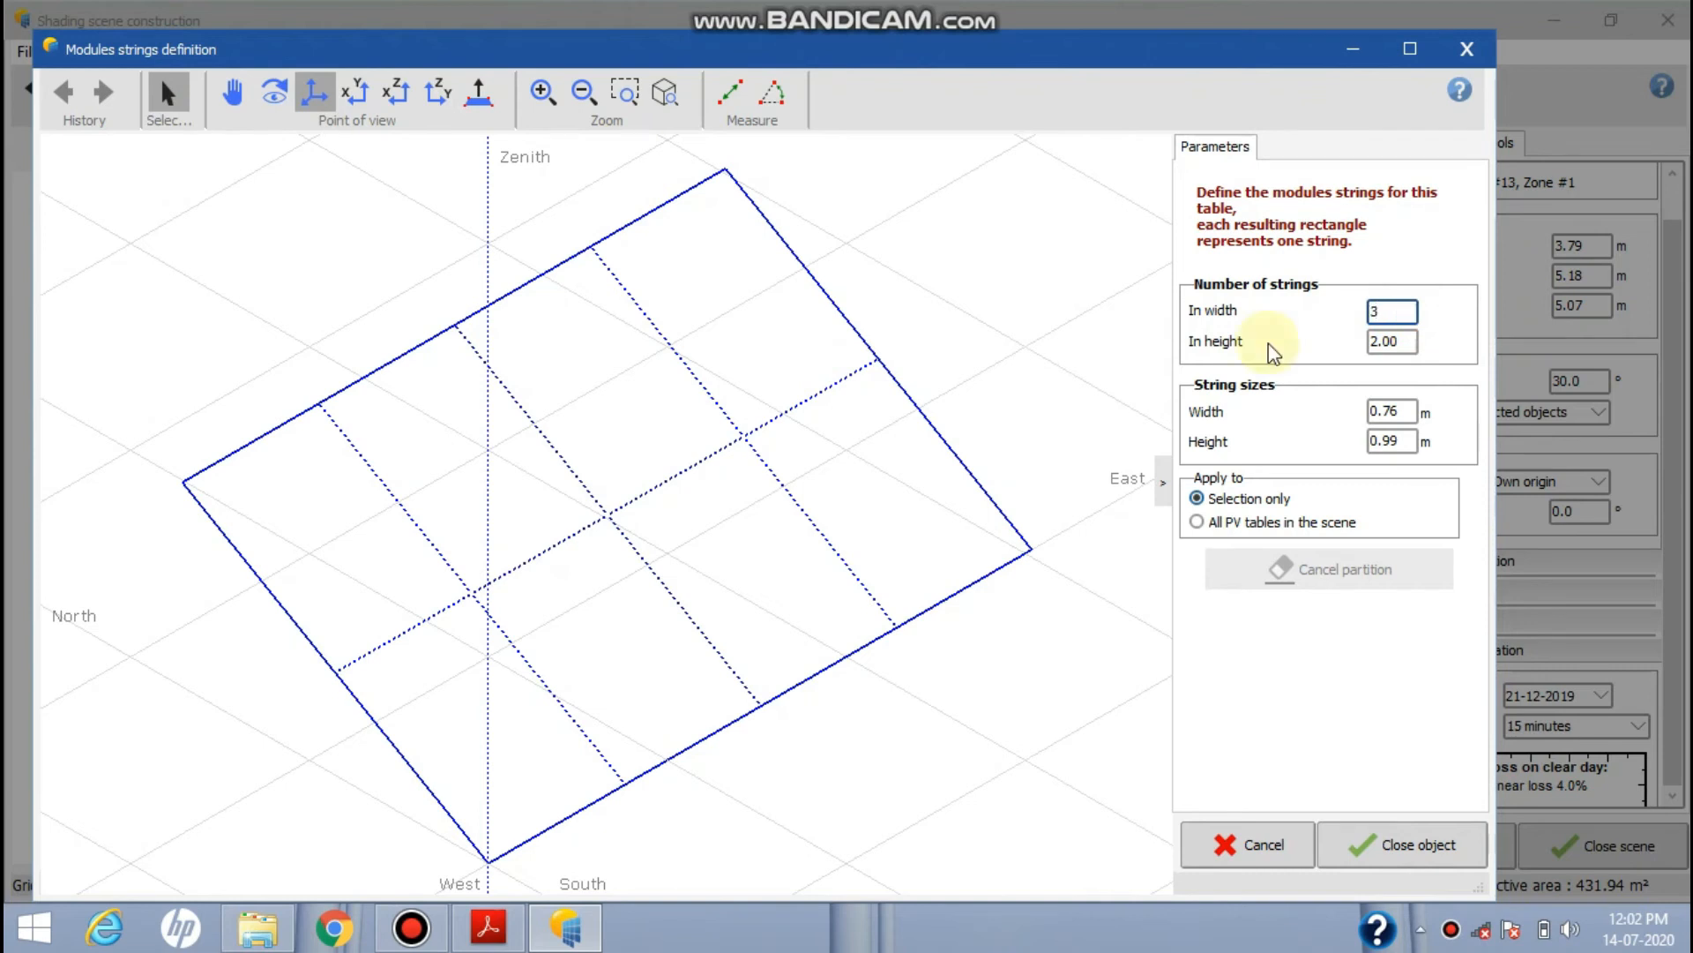
pyautogui.doubleClick(1398, 341)
pyautogui.write('1')
pyautogui.click(1014, 319)
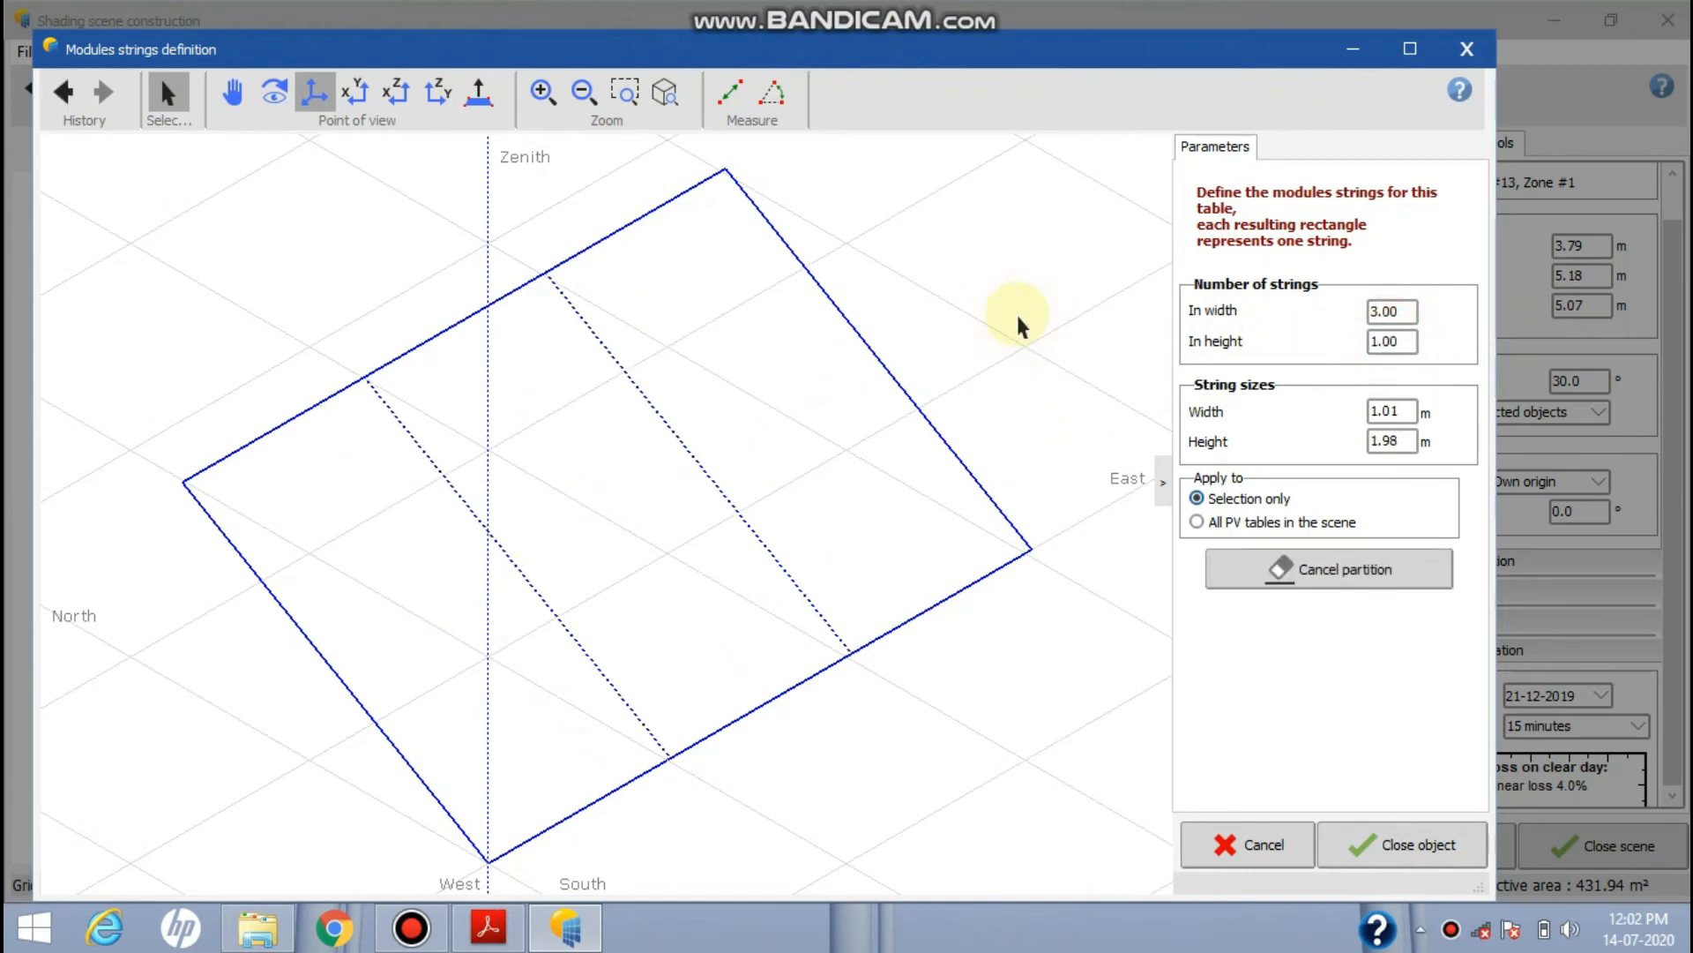
pyautogui.click(1221, 522)
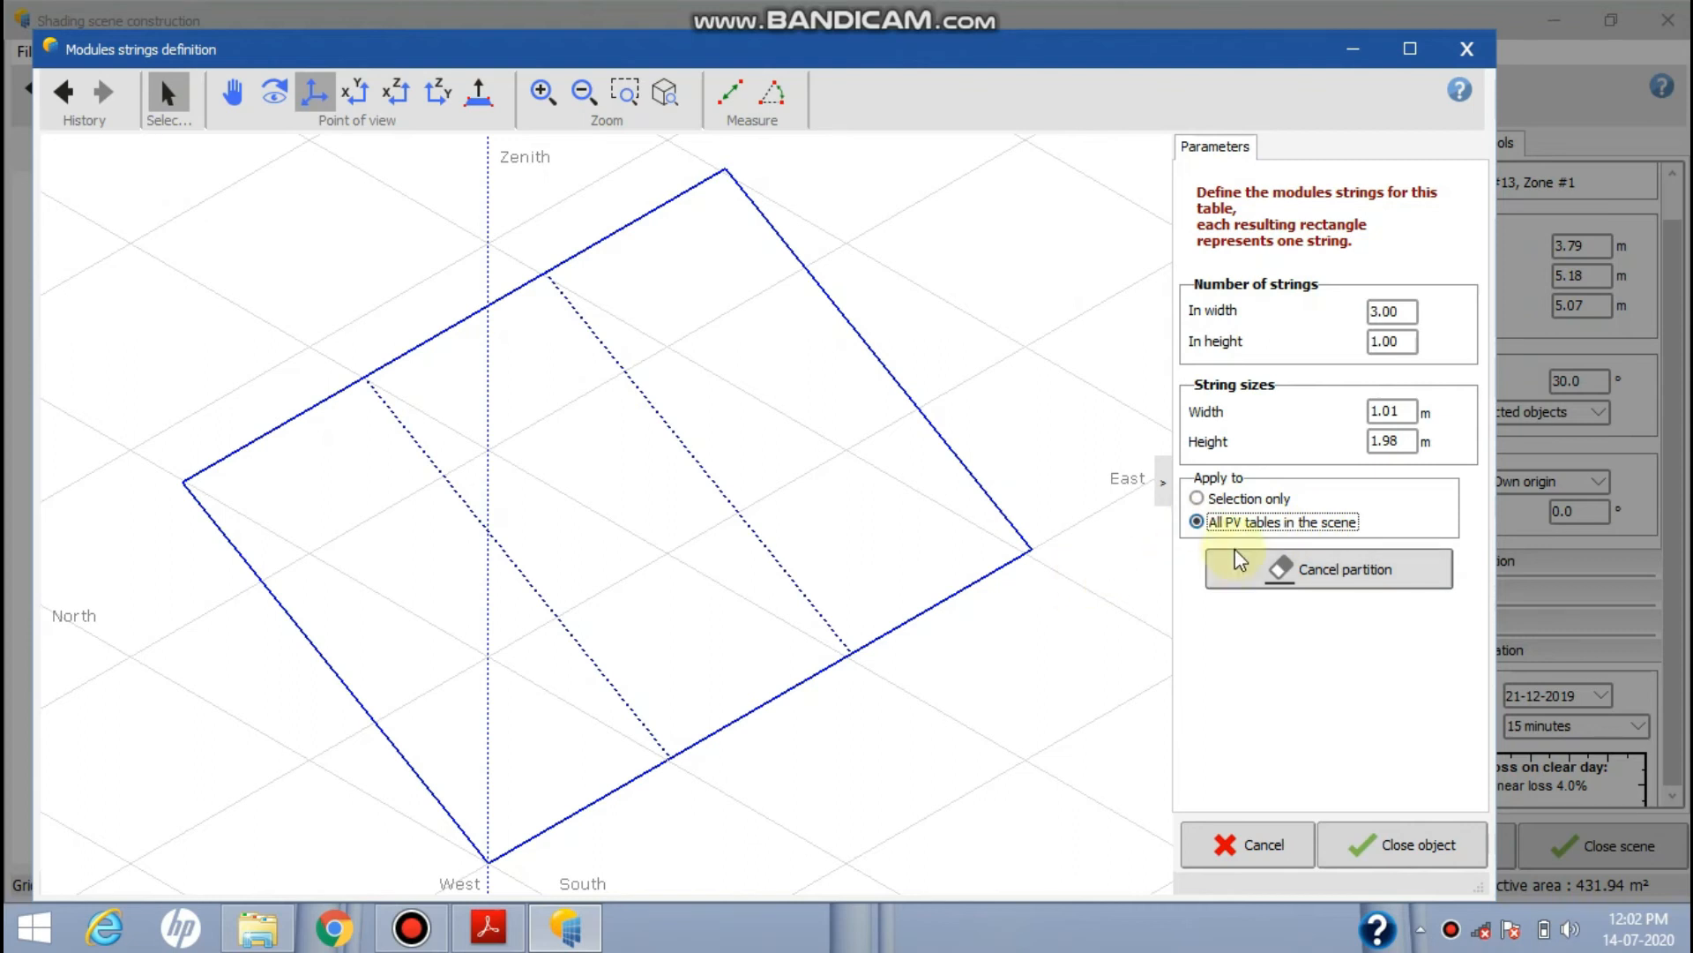
pyautogui.click(1406, 842)
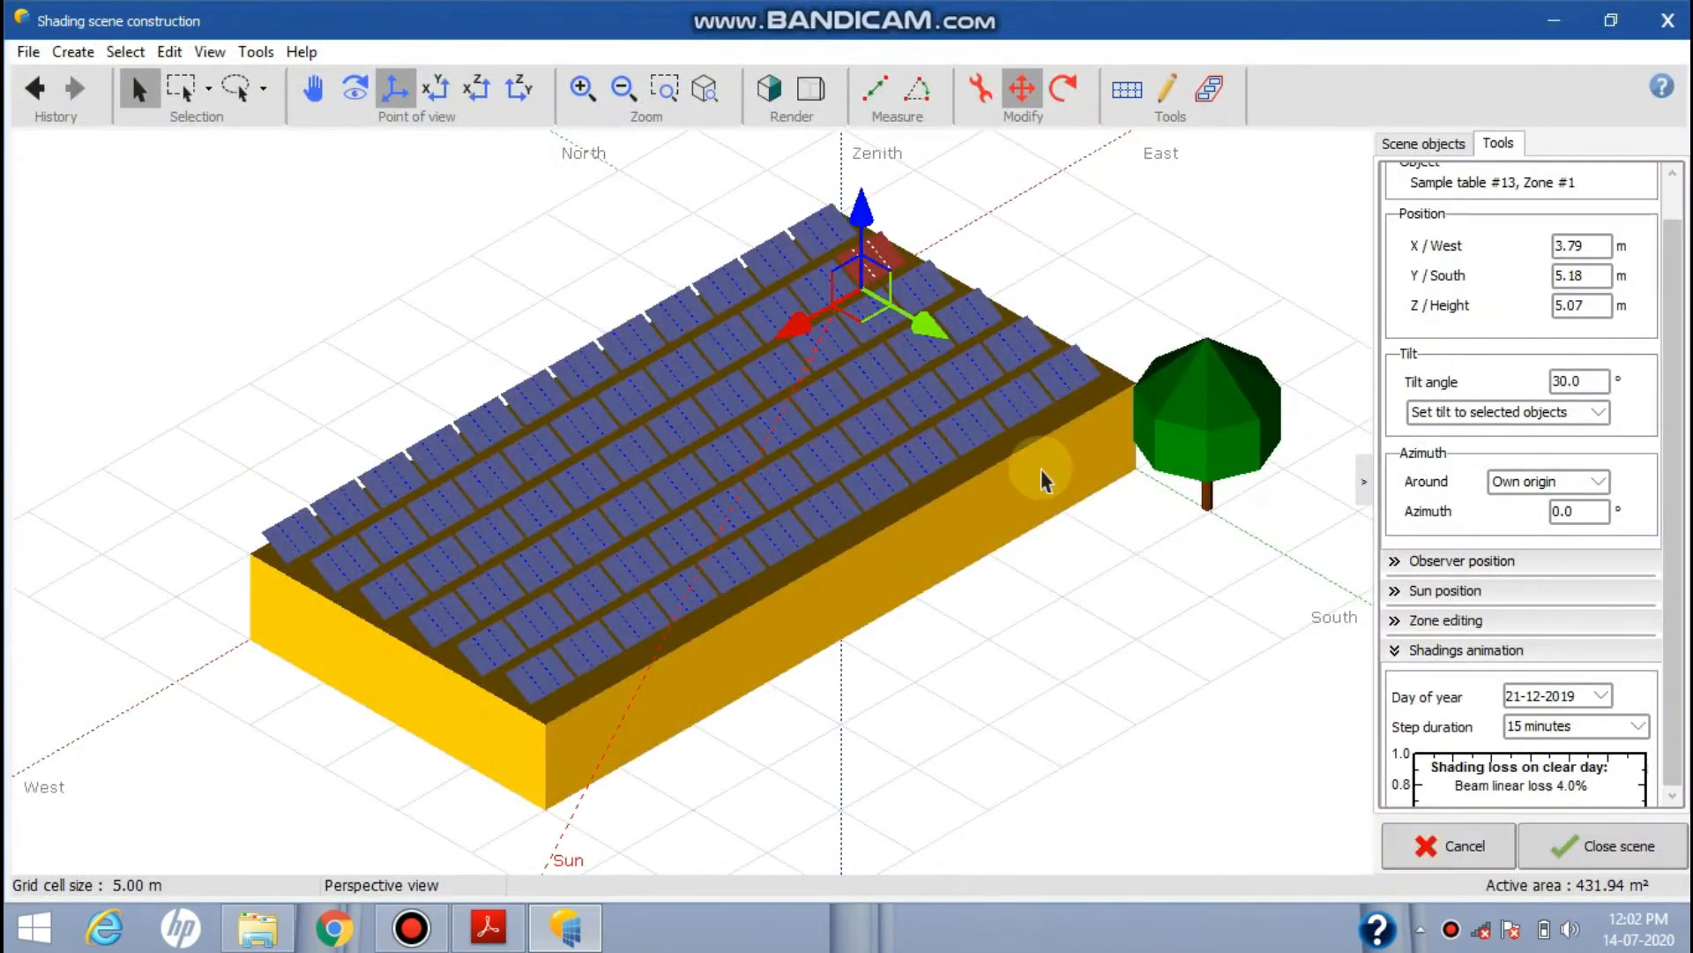
# Examine the string partition lines on the rooftop PV tables up close
pyautogui.click(582, 89)
pyautogui.click(582, 89)
pyautogui.click(582, 89)
pyautogui.click(582, 89)
pyautogui.click(582, 90)
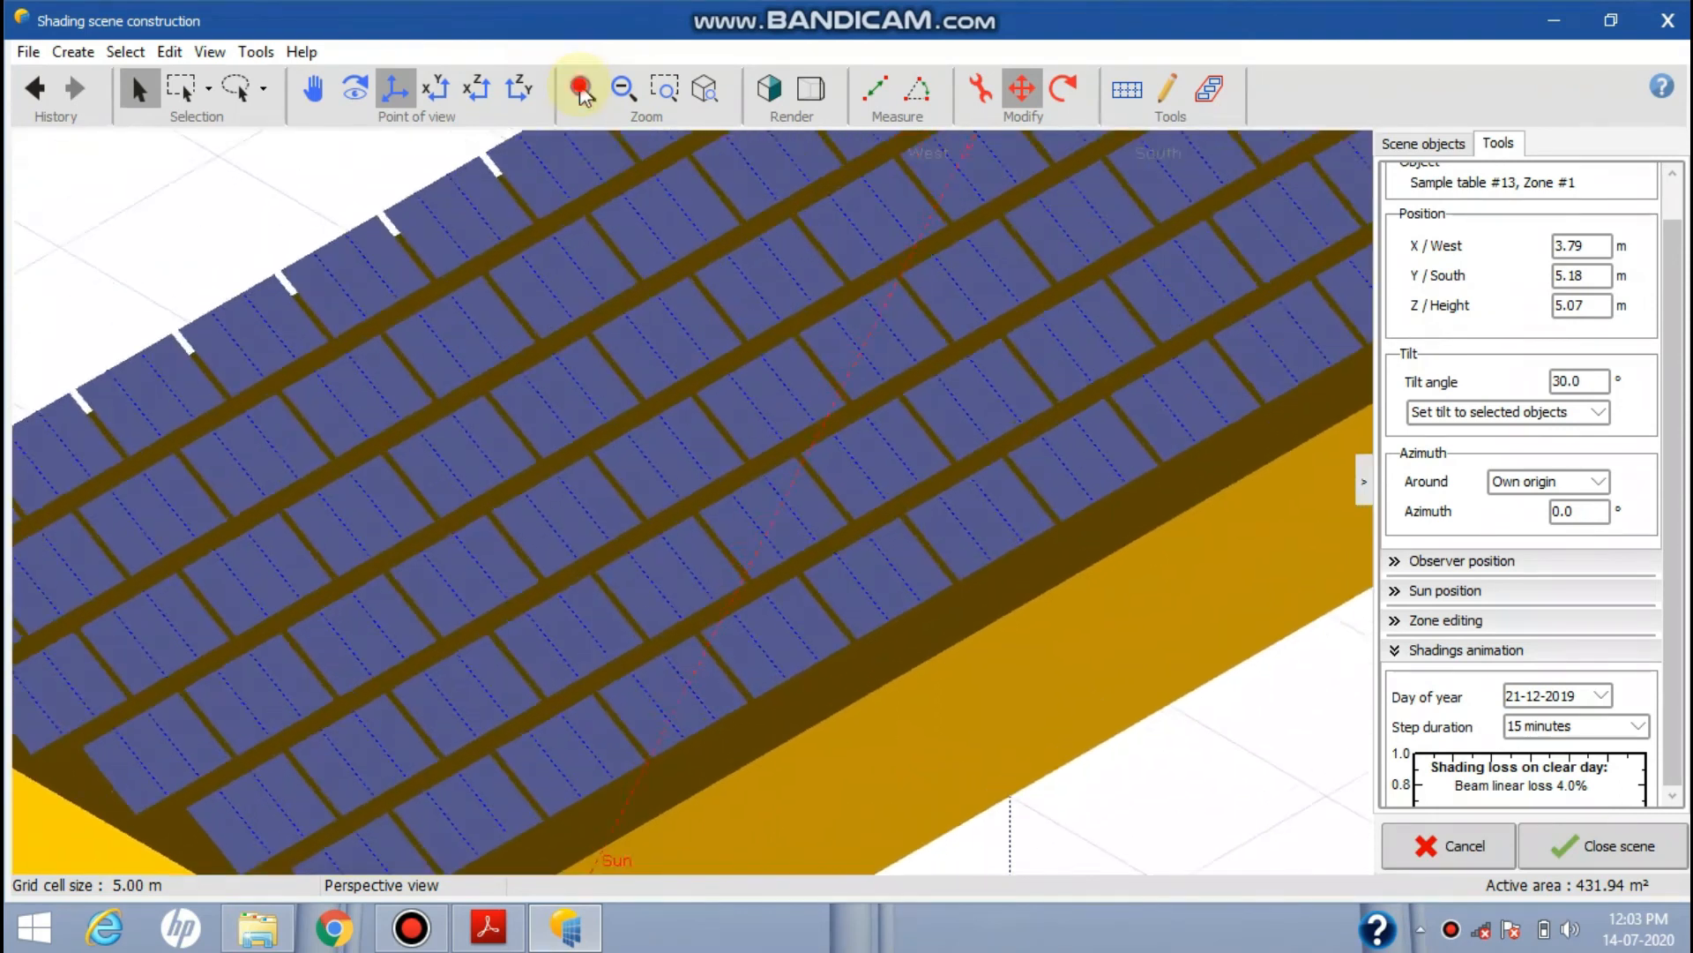
# Inspect the module string divisions on individual rooftop tables and close the 3D shading scene
pyautogui.click(582, 90)
pyautogui.click(582, 89)
pyautogui.click(582, 89)
pyautogui.click(582, 89)
pyautogui.click(582, 89)
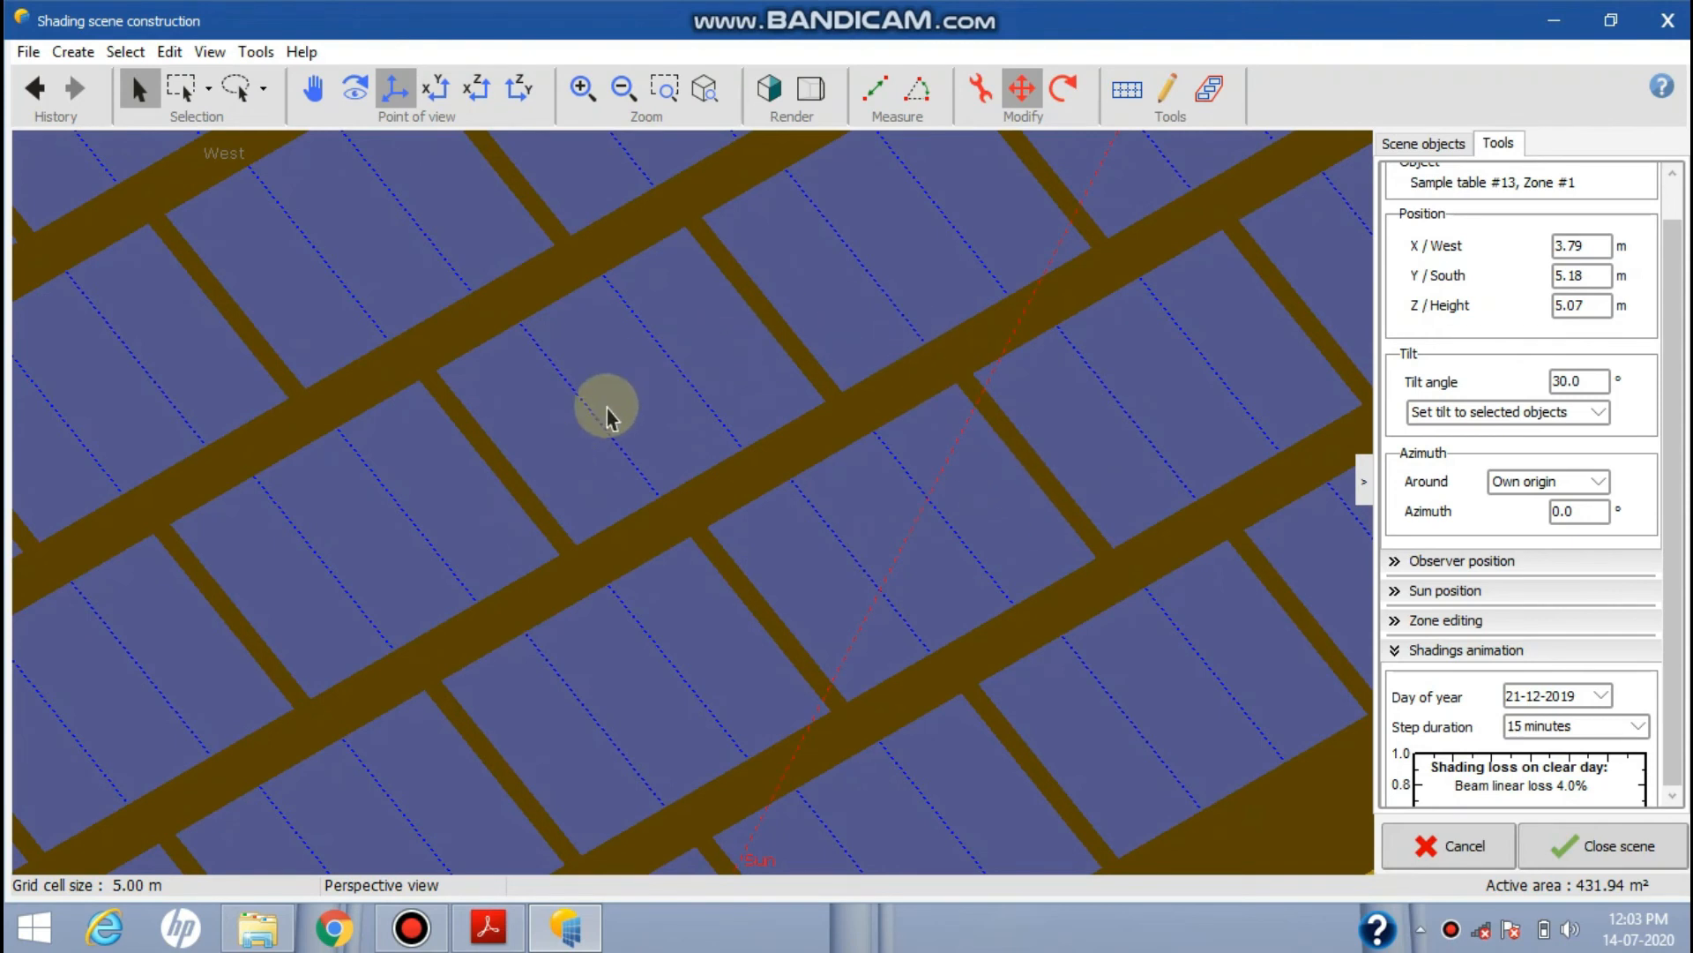
pyautogui.click(624, 90)
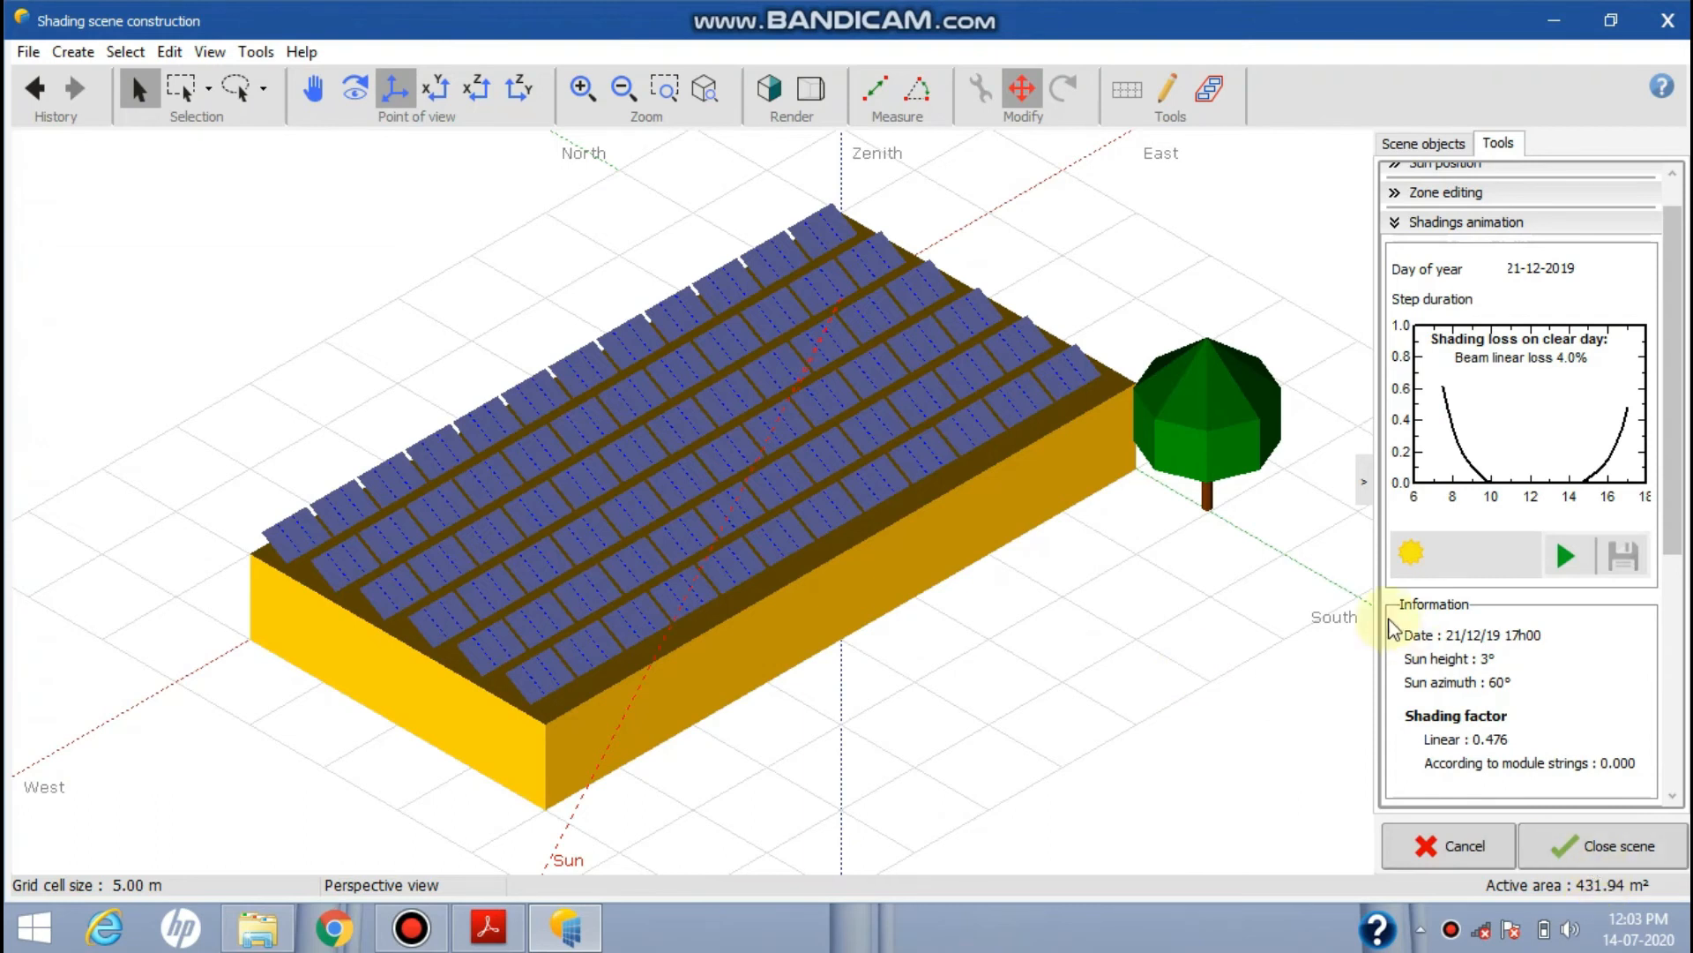
pyautogui.click(1603, 860)
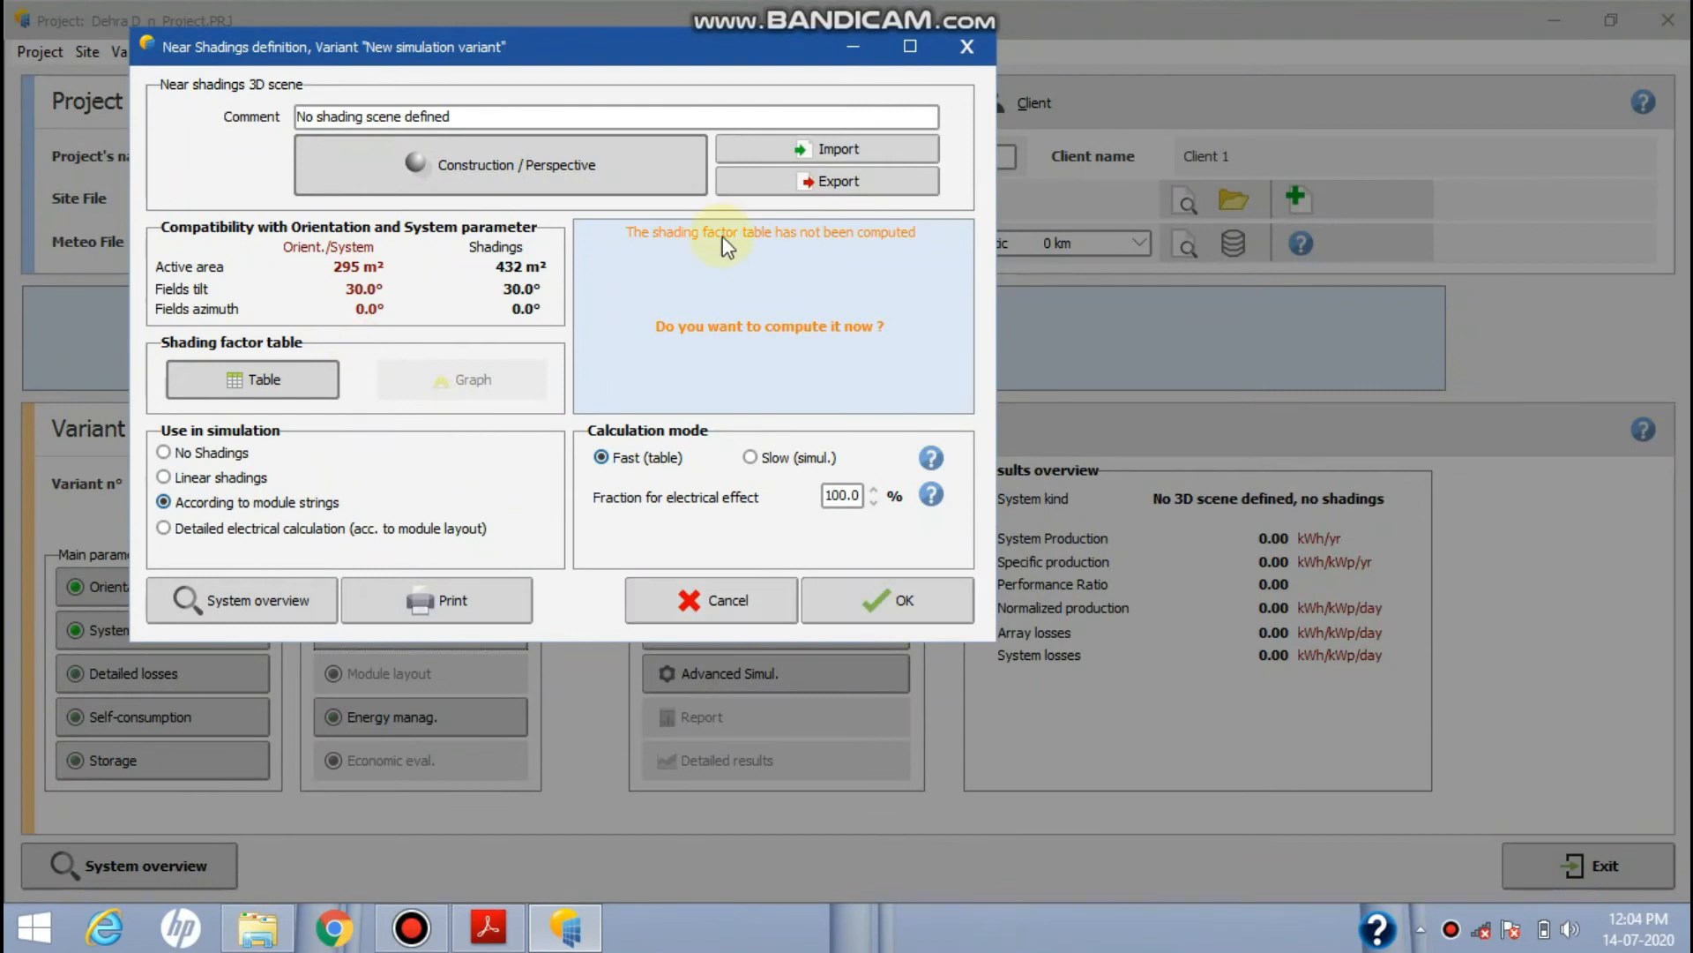
# Compute the shading factor table, close it and accept the near shadings definition
pyautogui.click(300, 381)
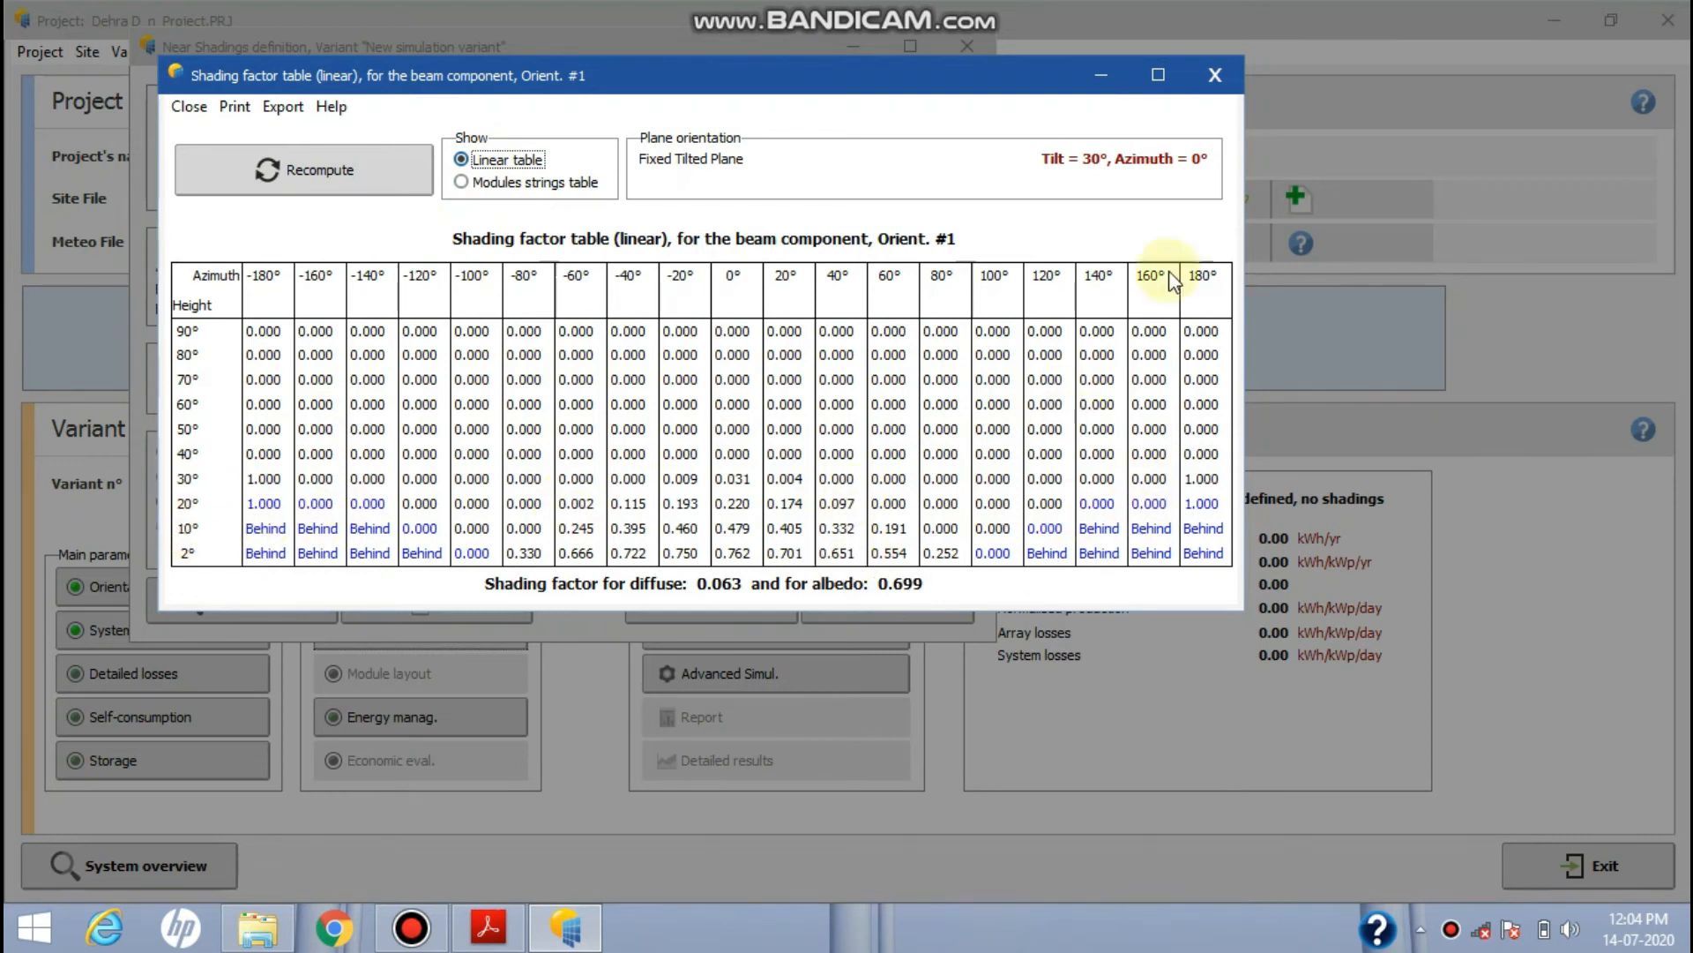
pyautogui.click(1217, 82)
pyautogui.click(852, 593)
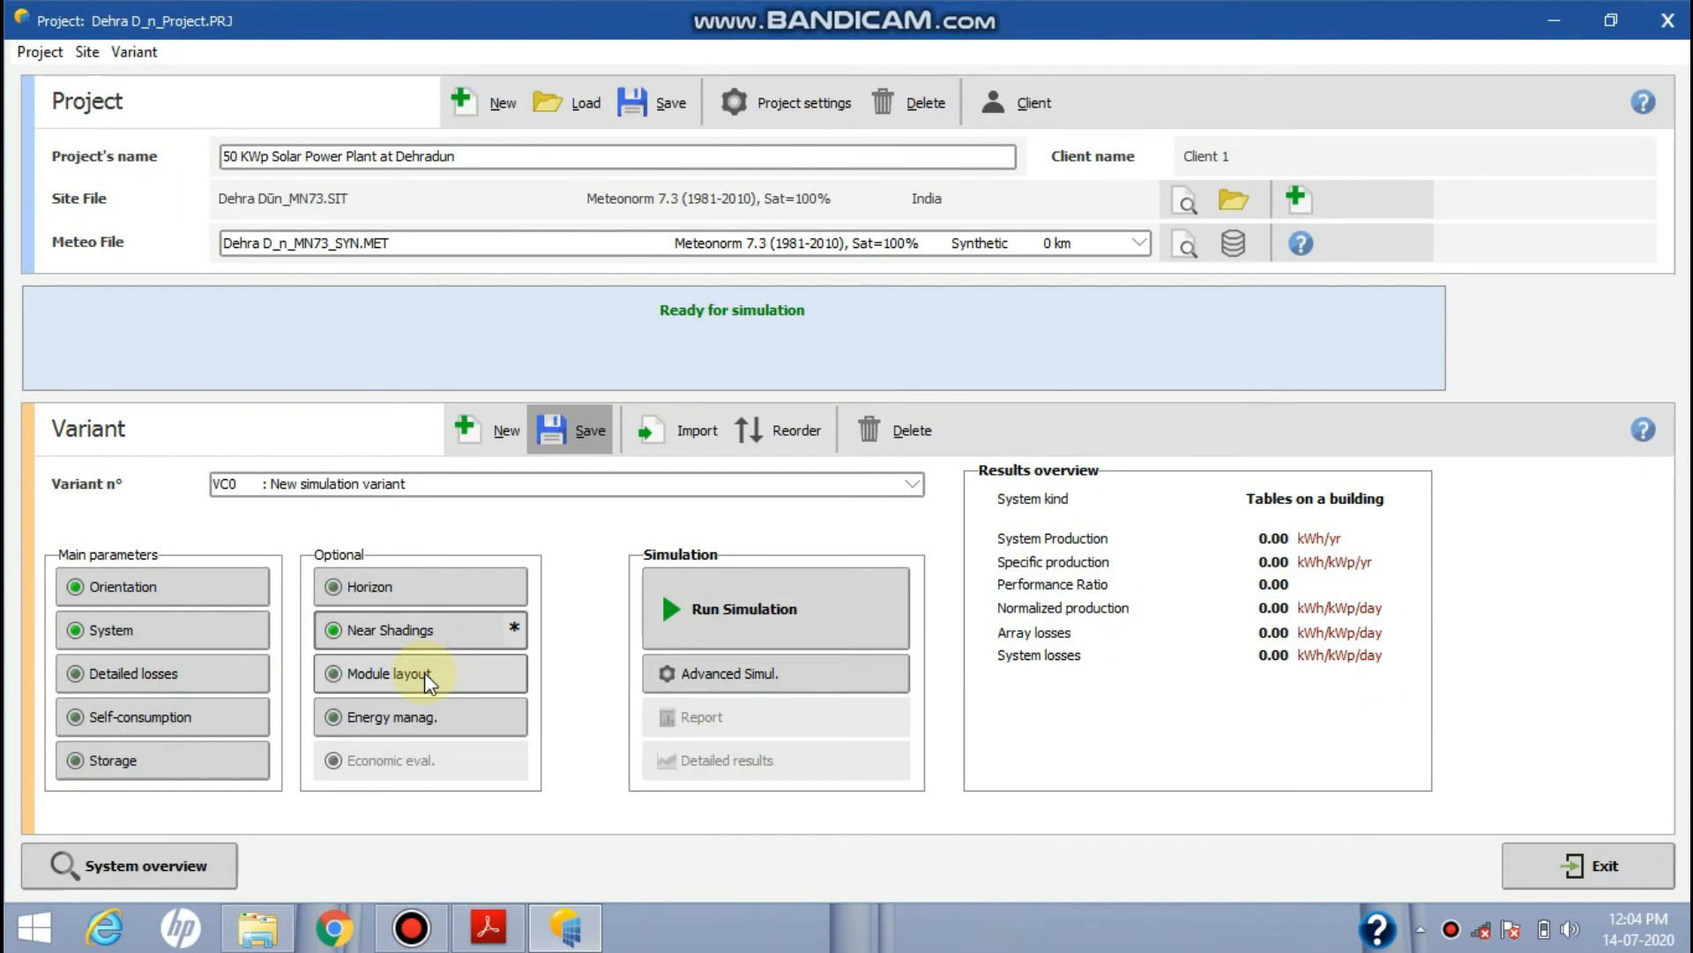
# Open the full-screen module layout and set modules on all tables, filling from the top
pyautogui.click(426, 672)
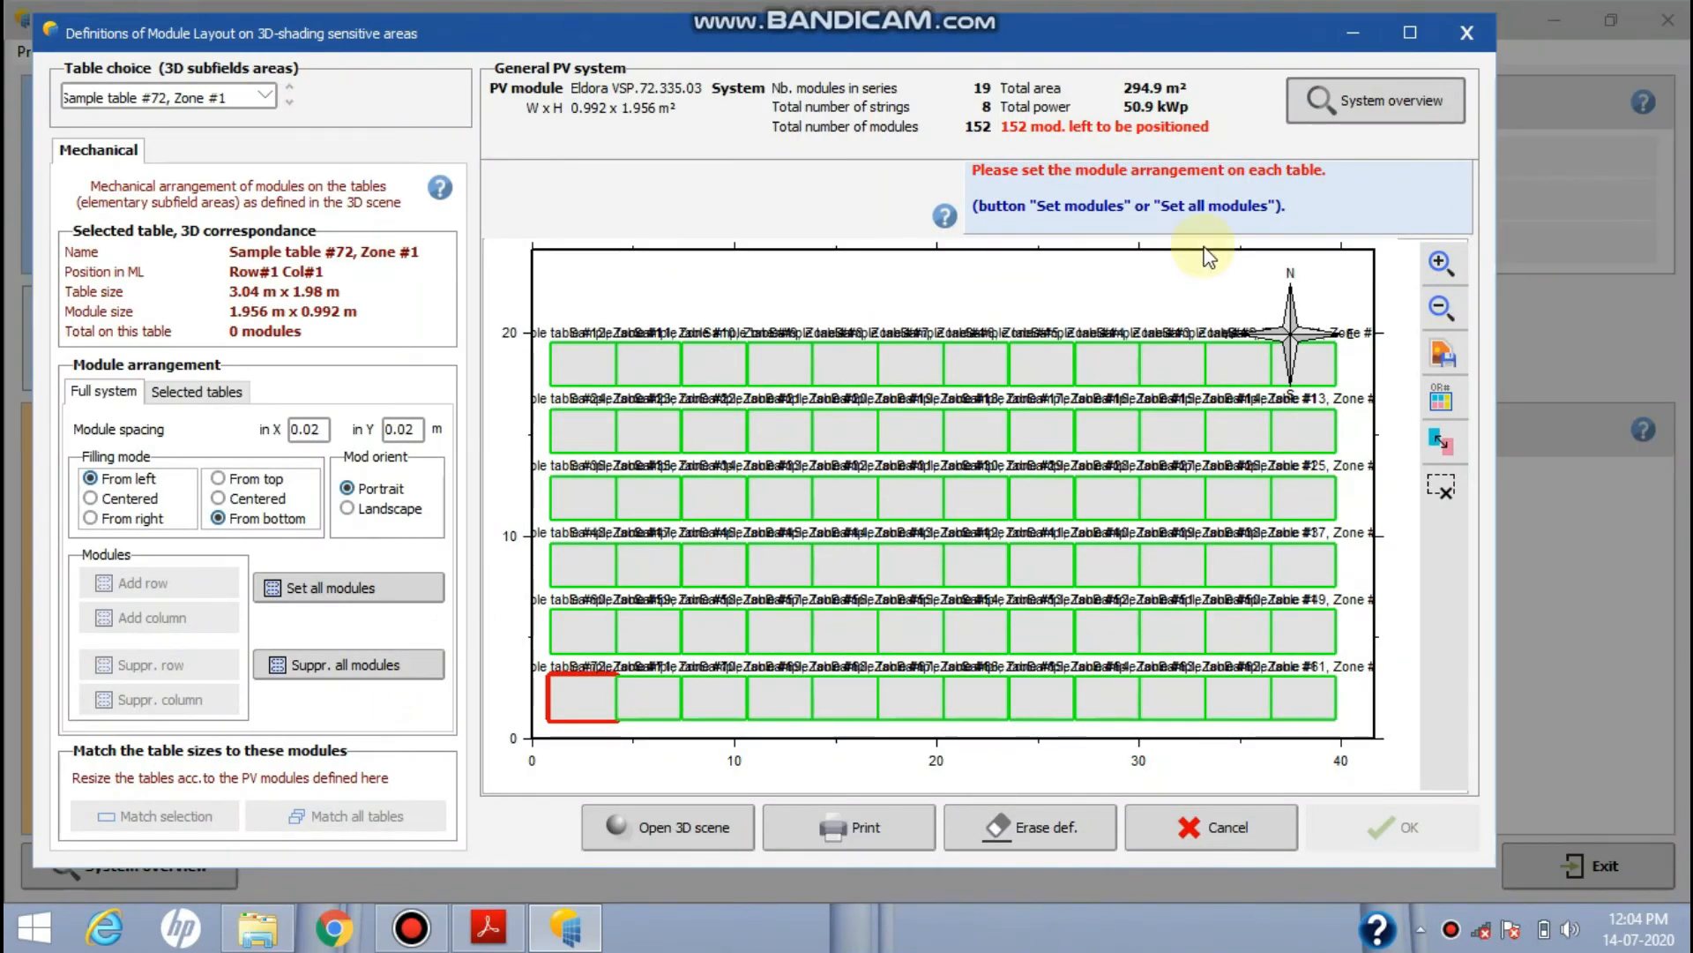
pyautogui.click(1404, 33)
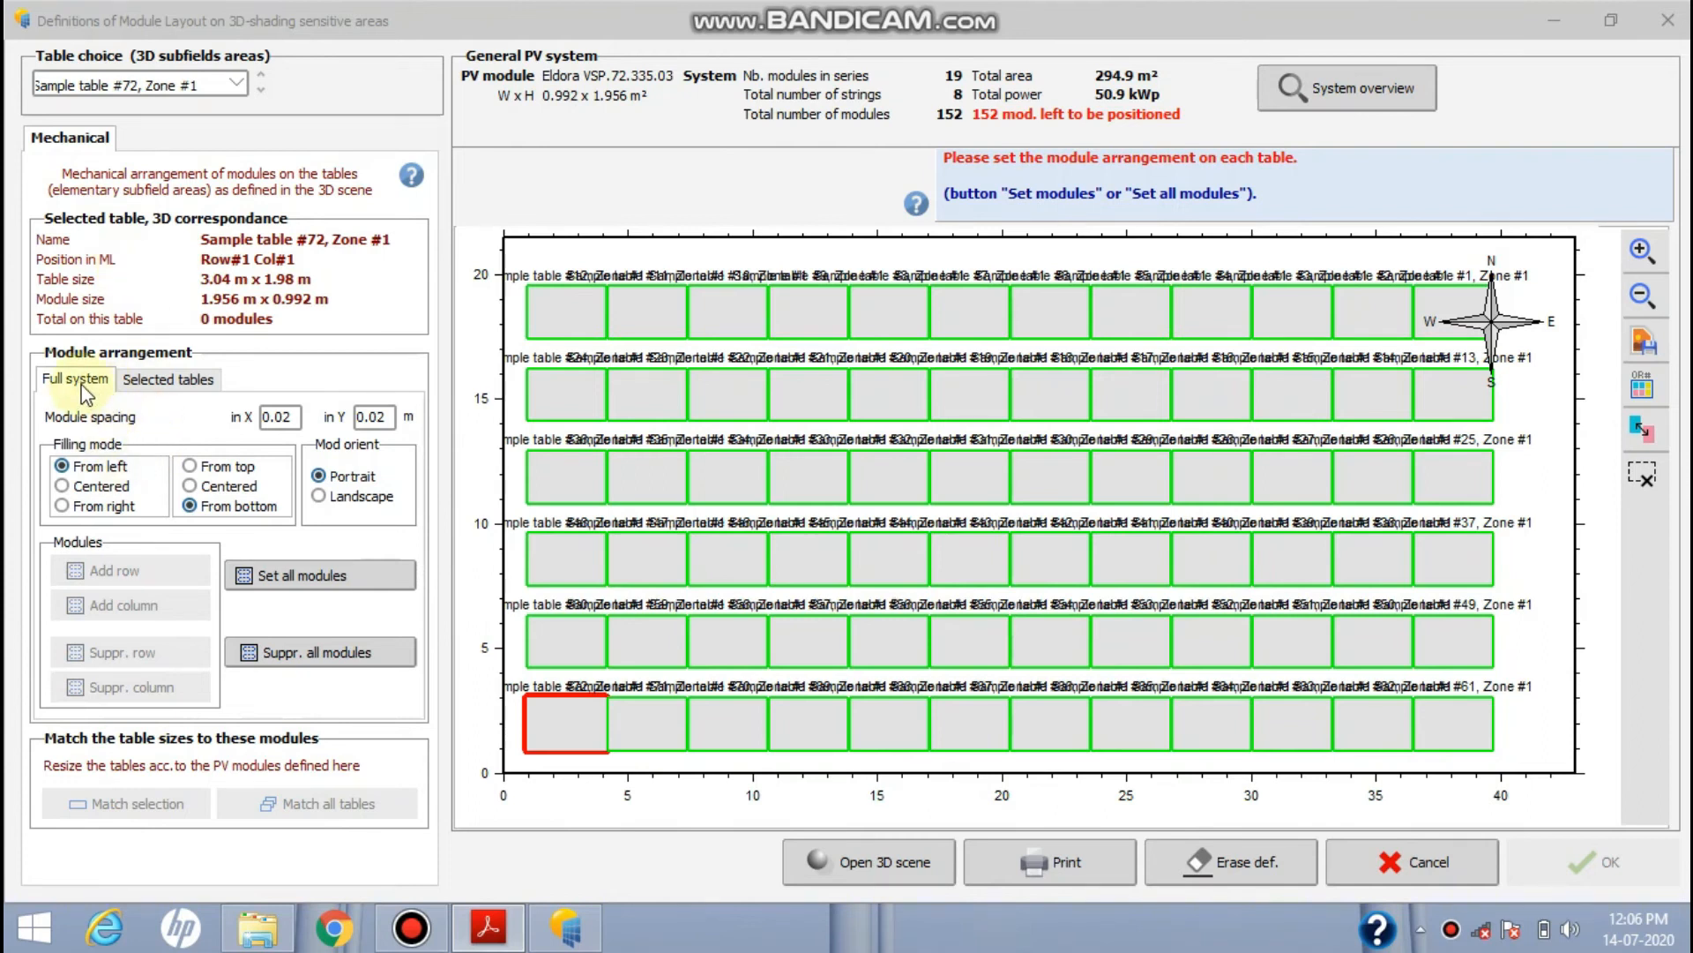
pyautogui.click(239, 472)
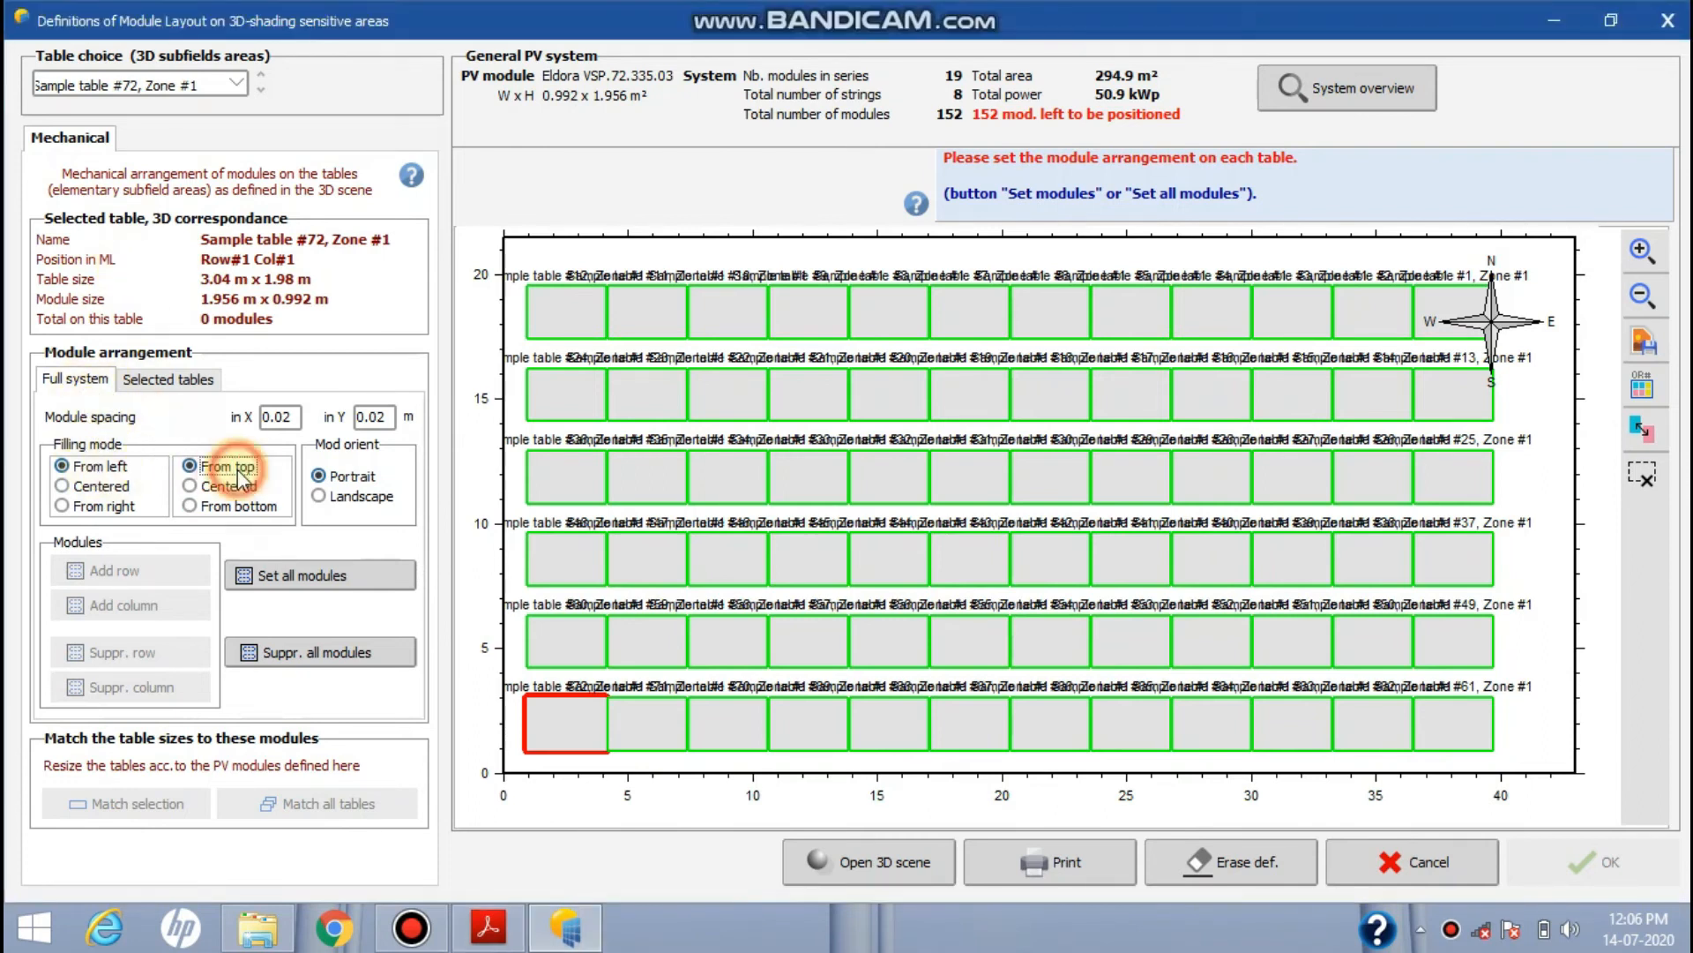
pyautogui.click(289, 575)
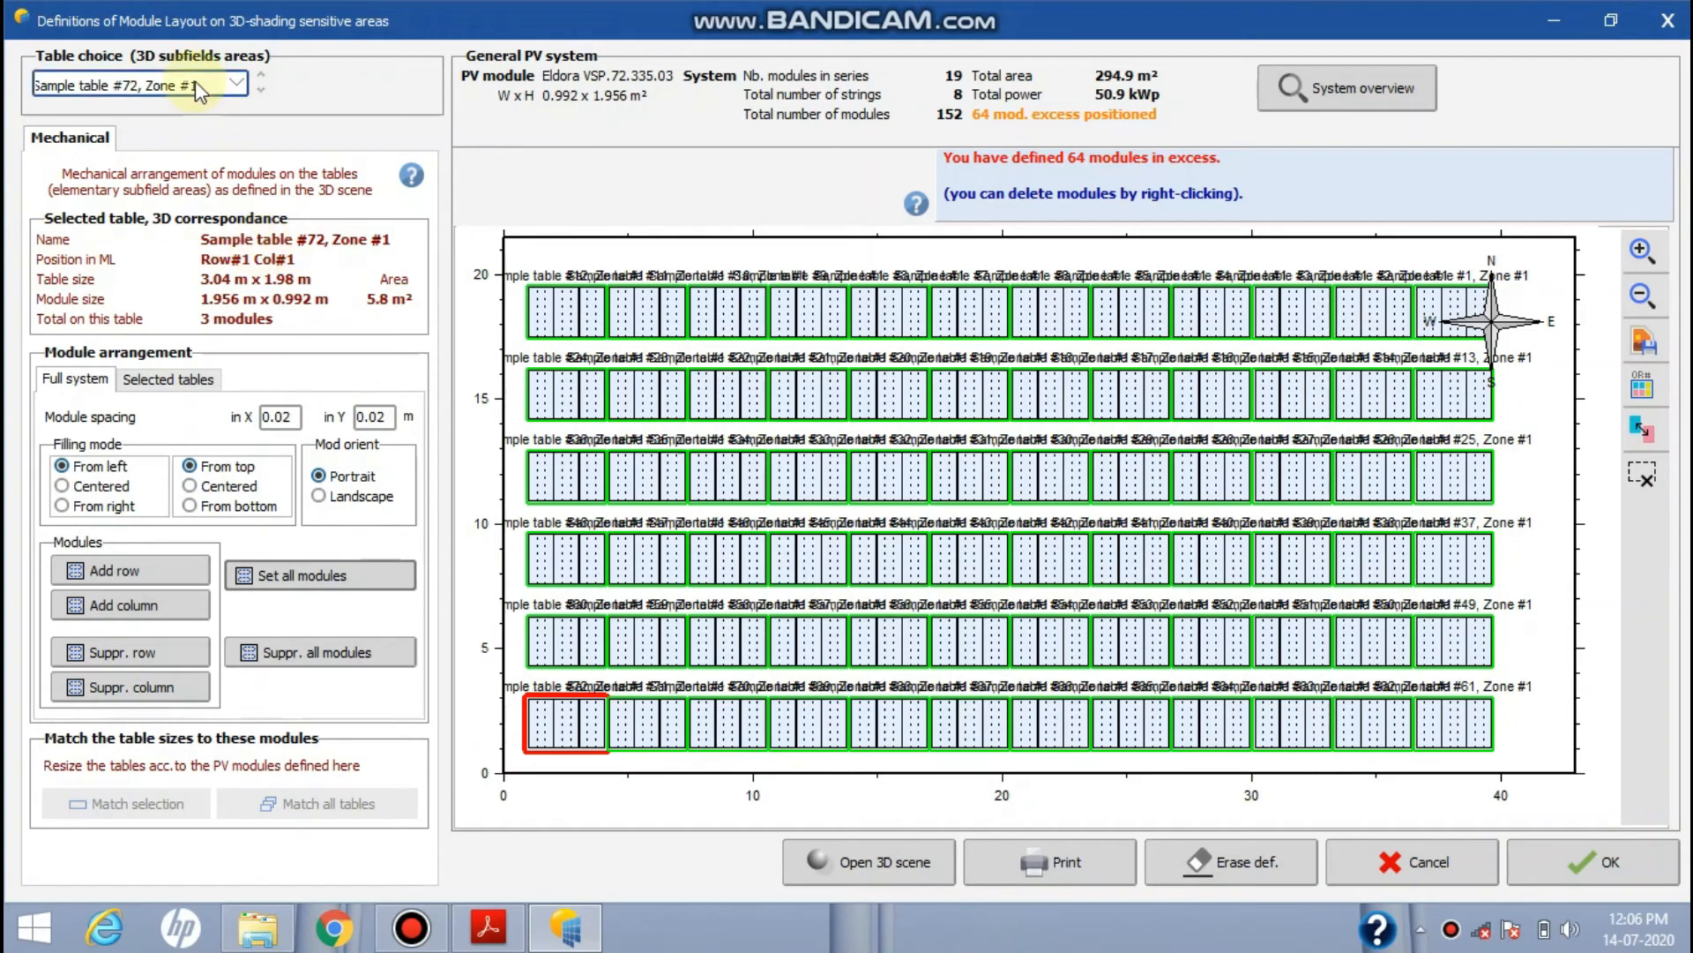
# Examine the list of subfield tables and the module arrangement on the tables, close up and in full
pyautogui.click(237, 88)
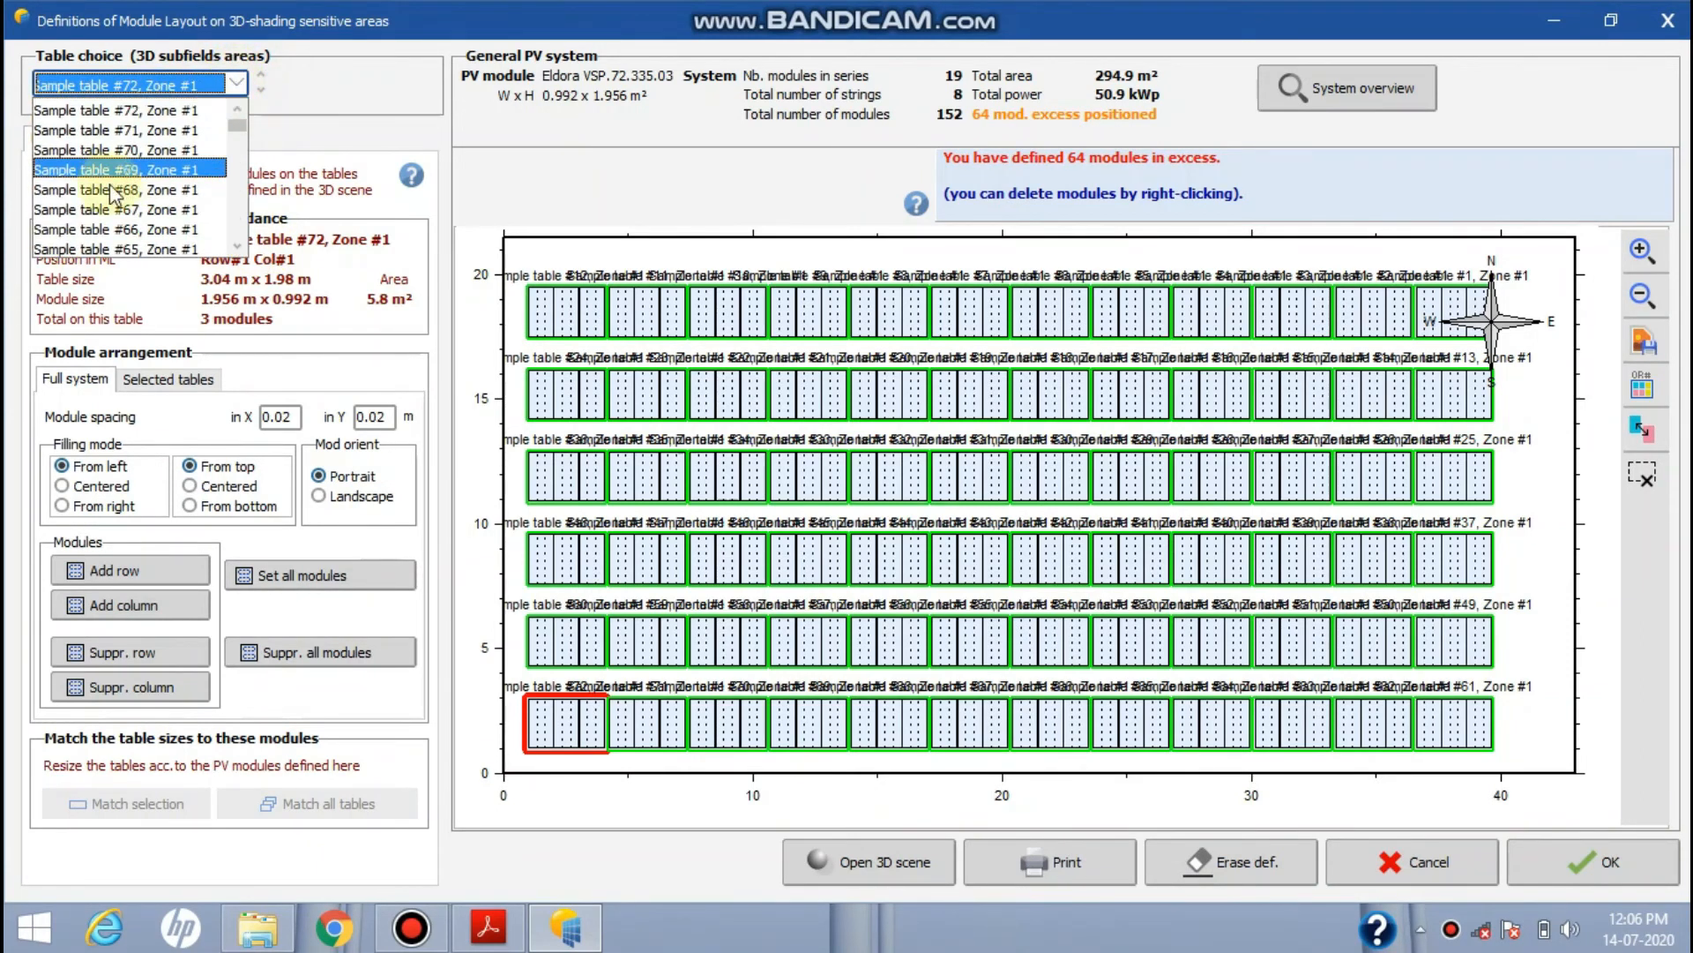
pyautogui.click(238, 88)
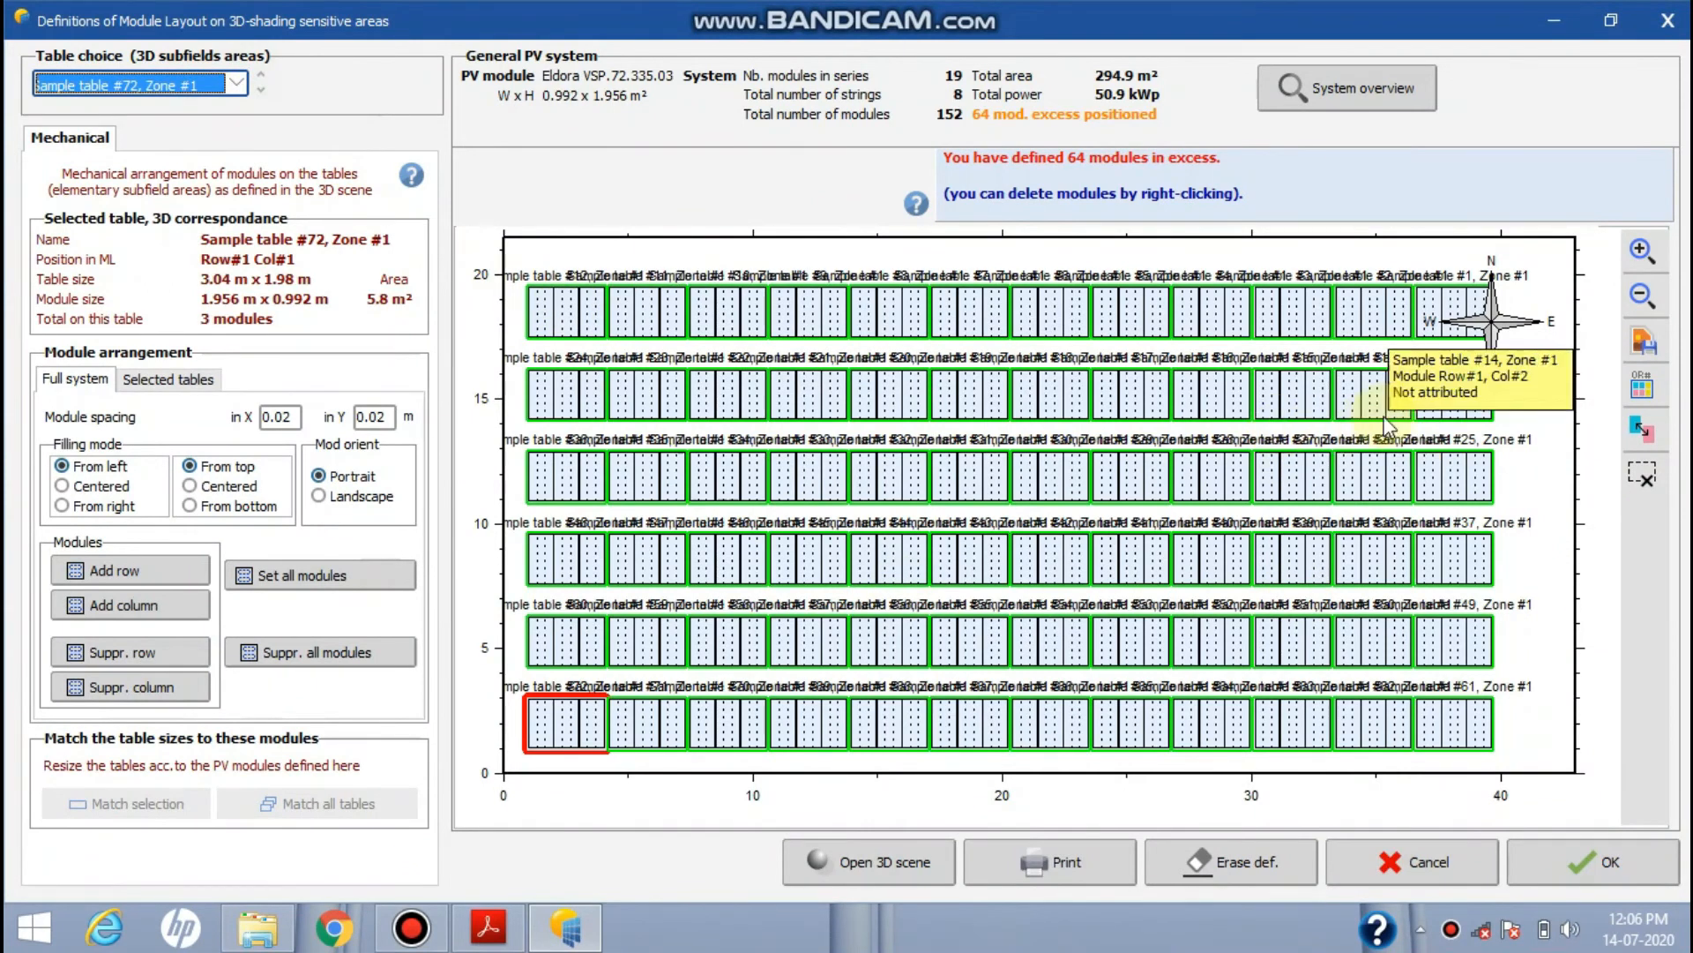
pyautogui.click(1645, 253)
pyautogui.click(1644, 253)
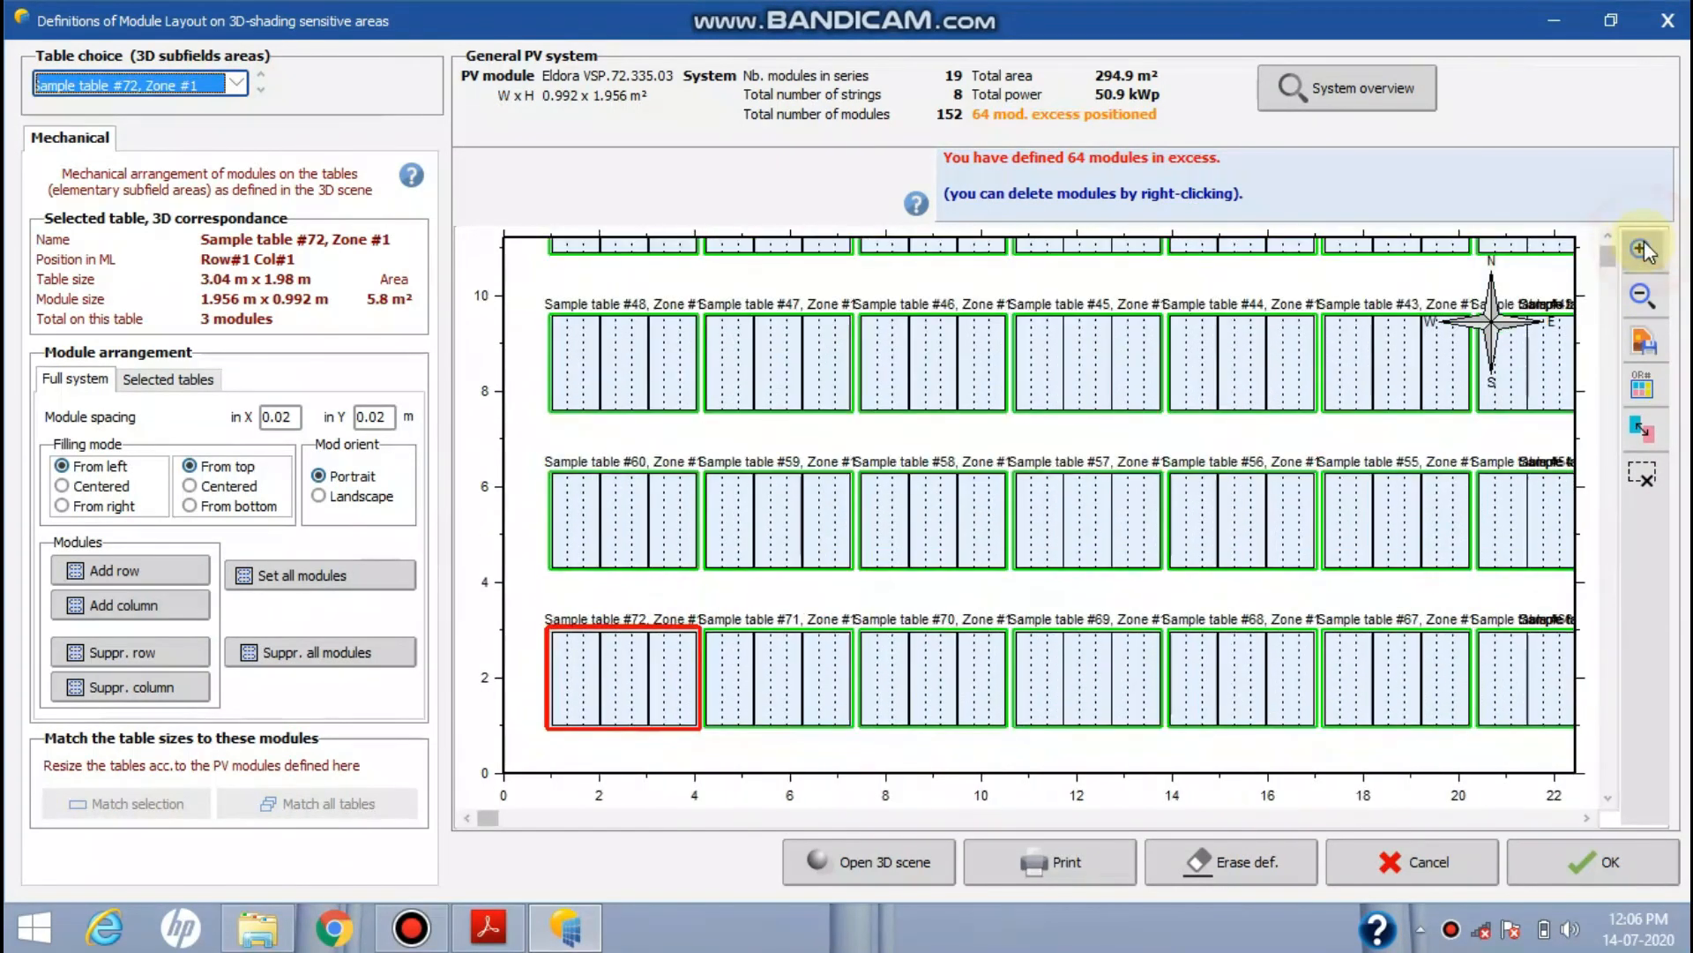
pyautogui.click(1645, 253)
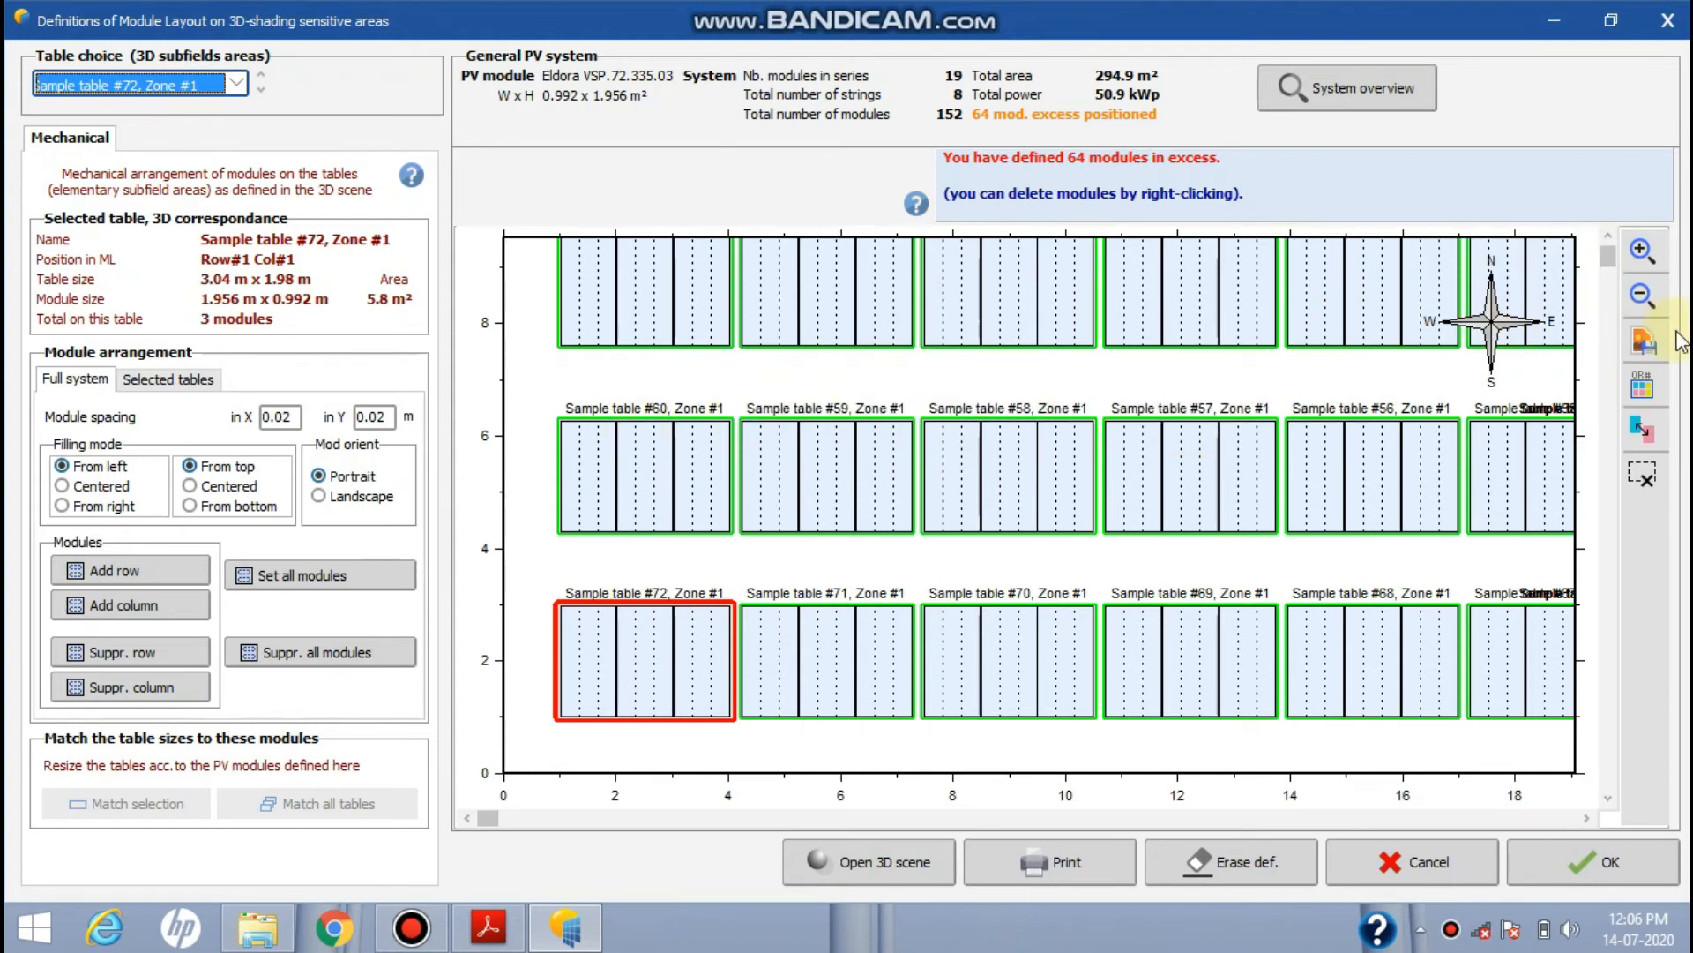
pyautogui.click(1644, 300)
pyautogui.click(1641, 296)
pyautogui.click(1642, 296)
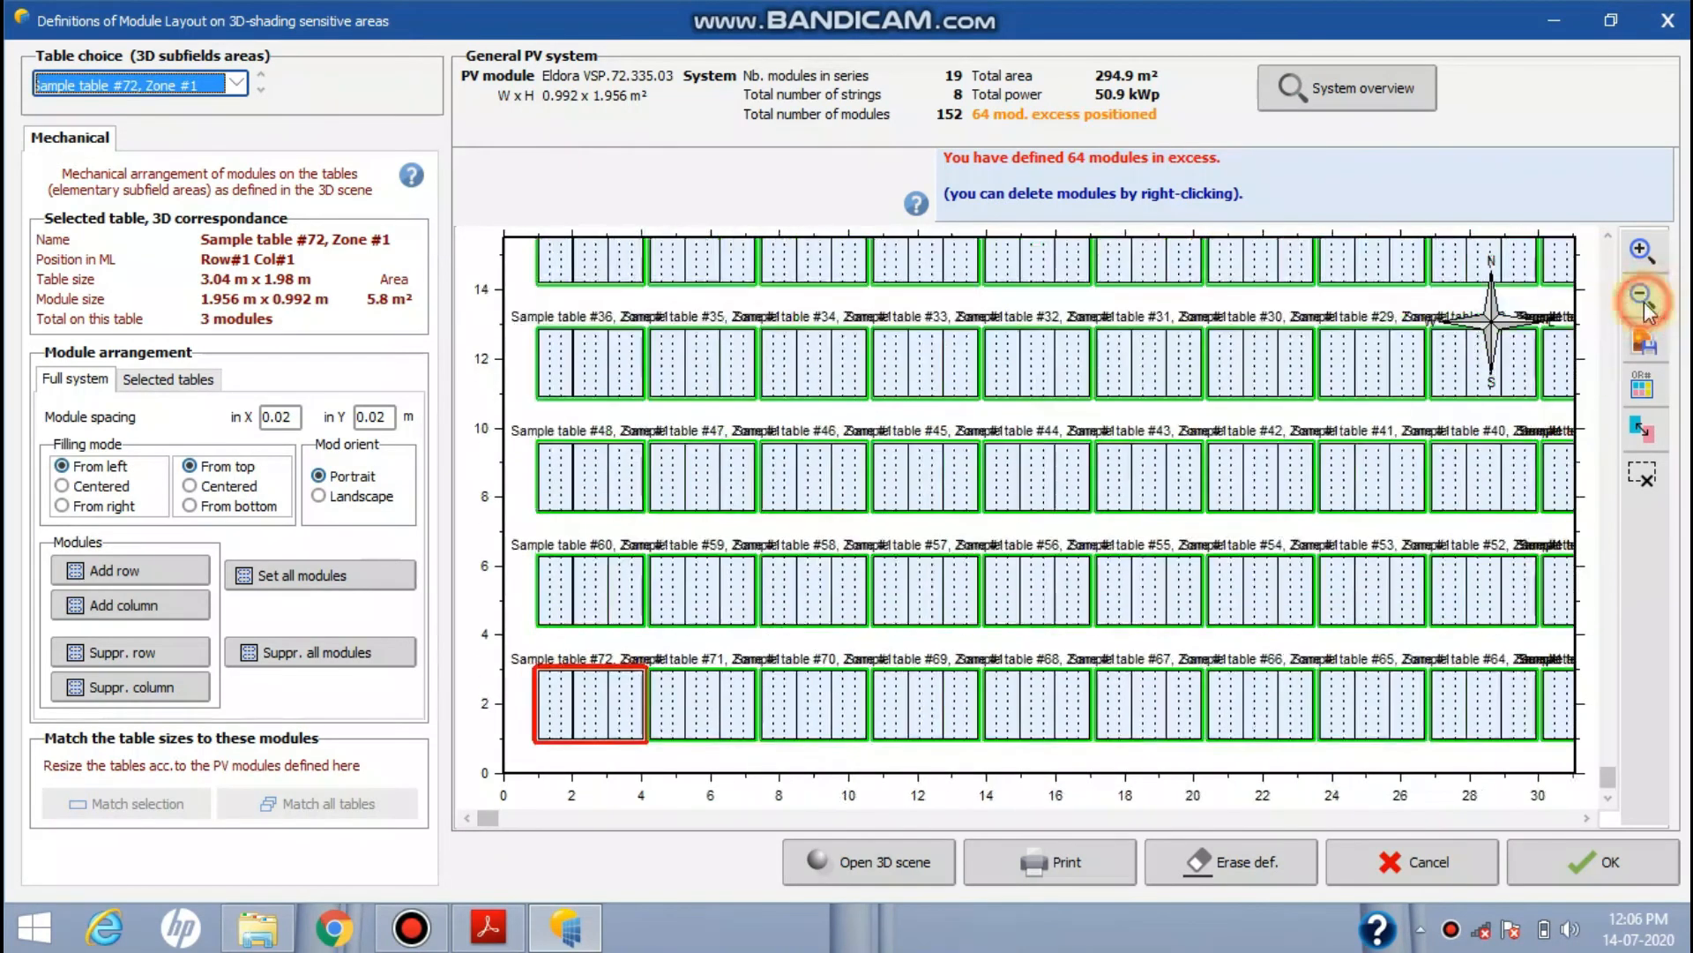
pyautogui.click(1642, 295)
pyautogui.click(238, 88)
pyautogui.click(239, 88)
pyautogui.click(1642, 296)
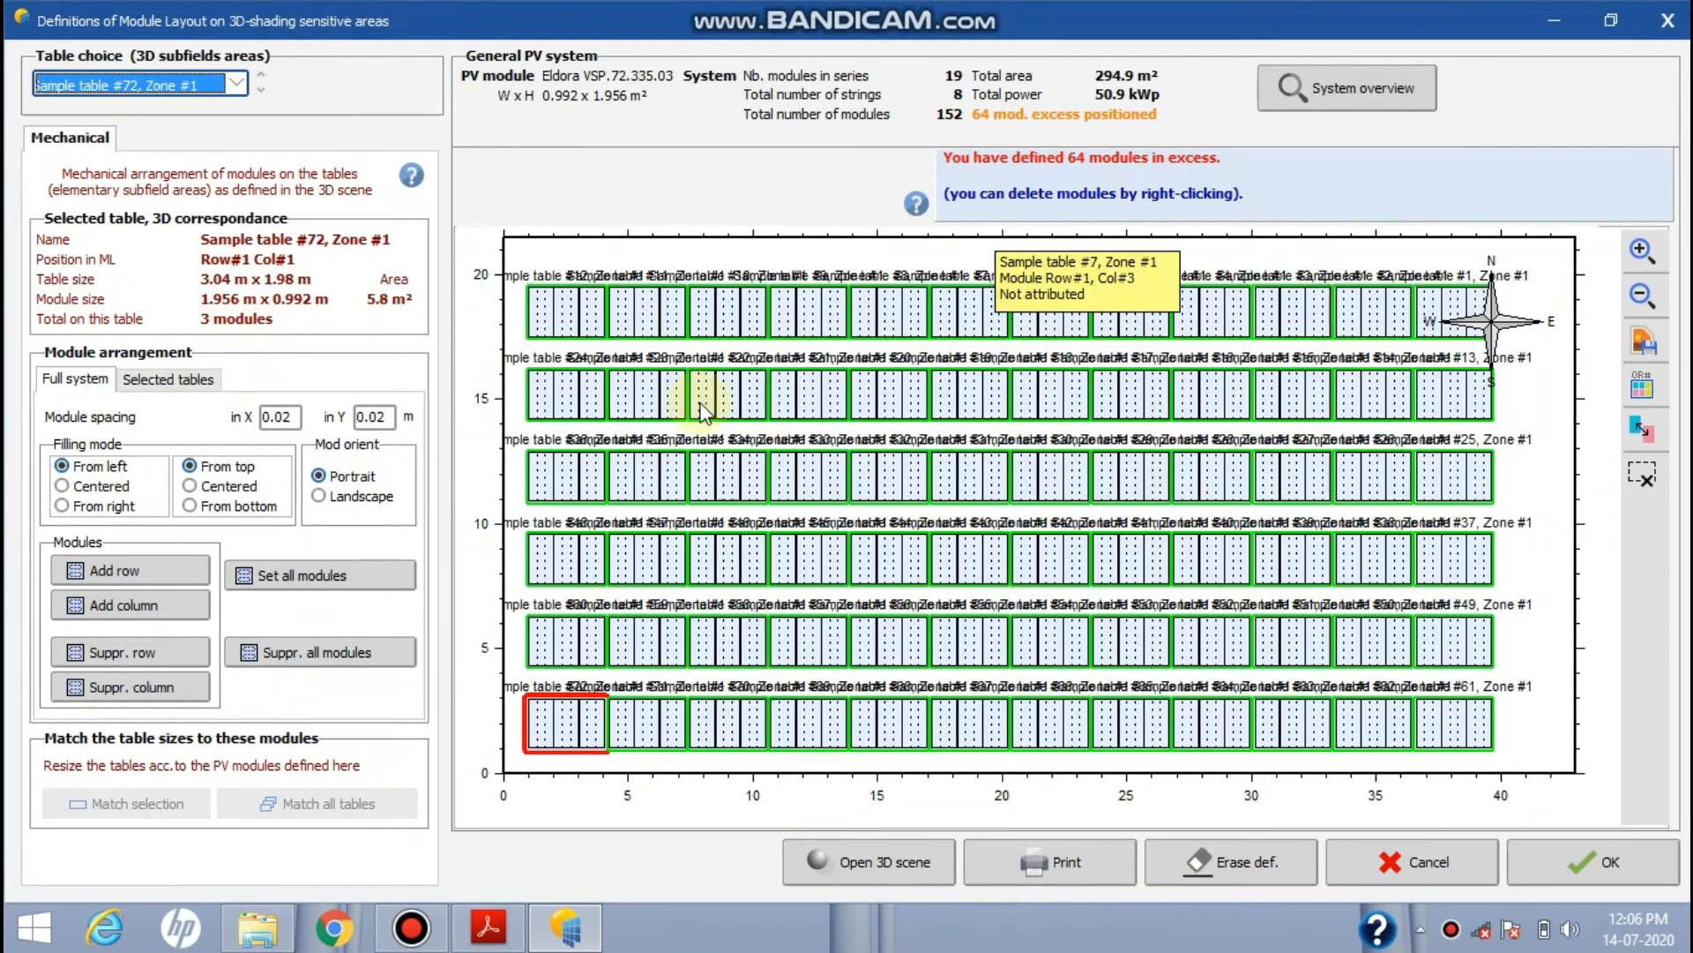
# Delete the modules of tables #12, #11 and #10 in the northernmost row to reduce the excess
pyautogui.click(169, 379)
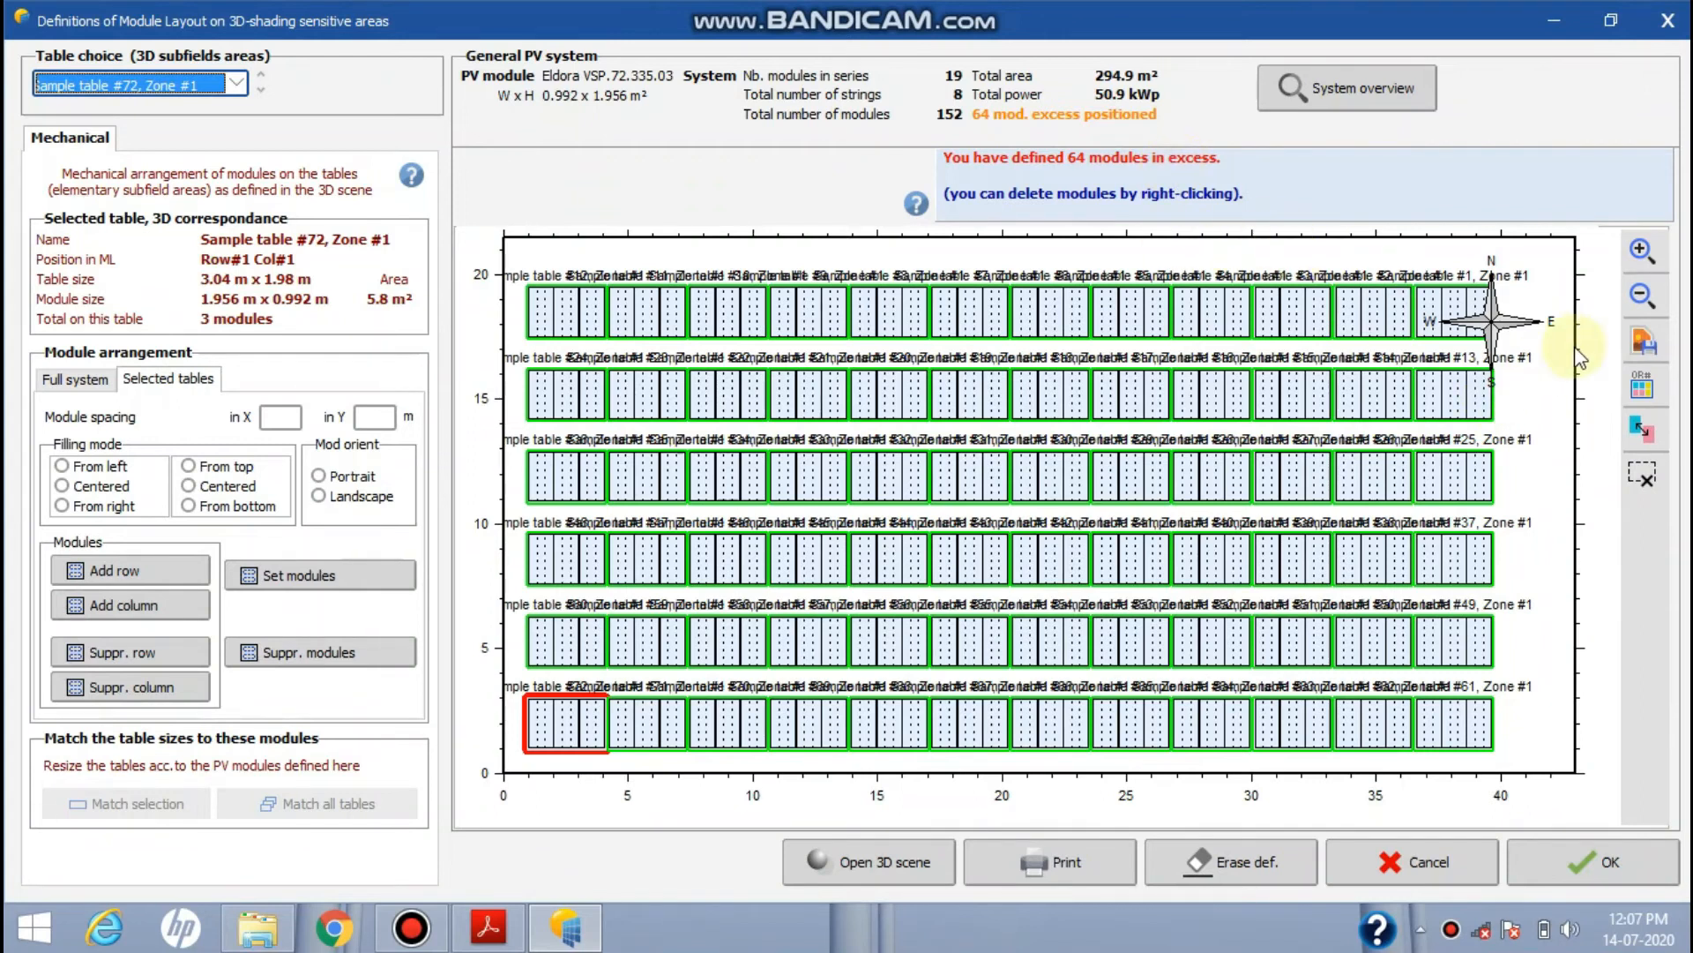
pyautogui.click(1644, 304)
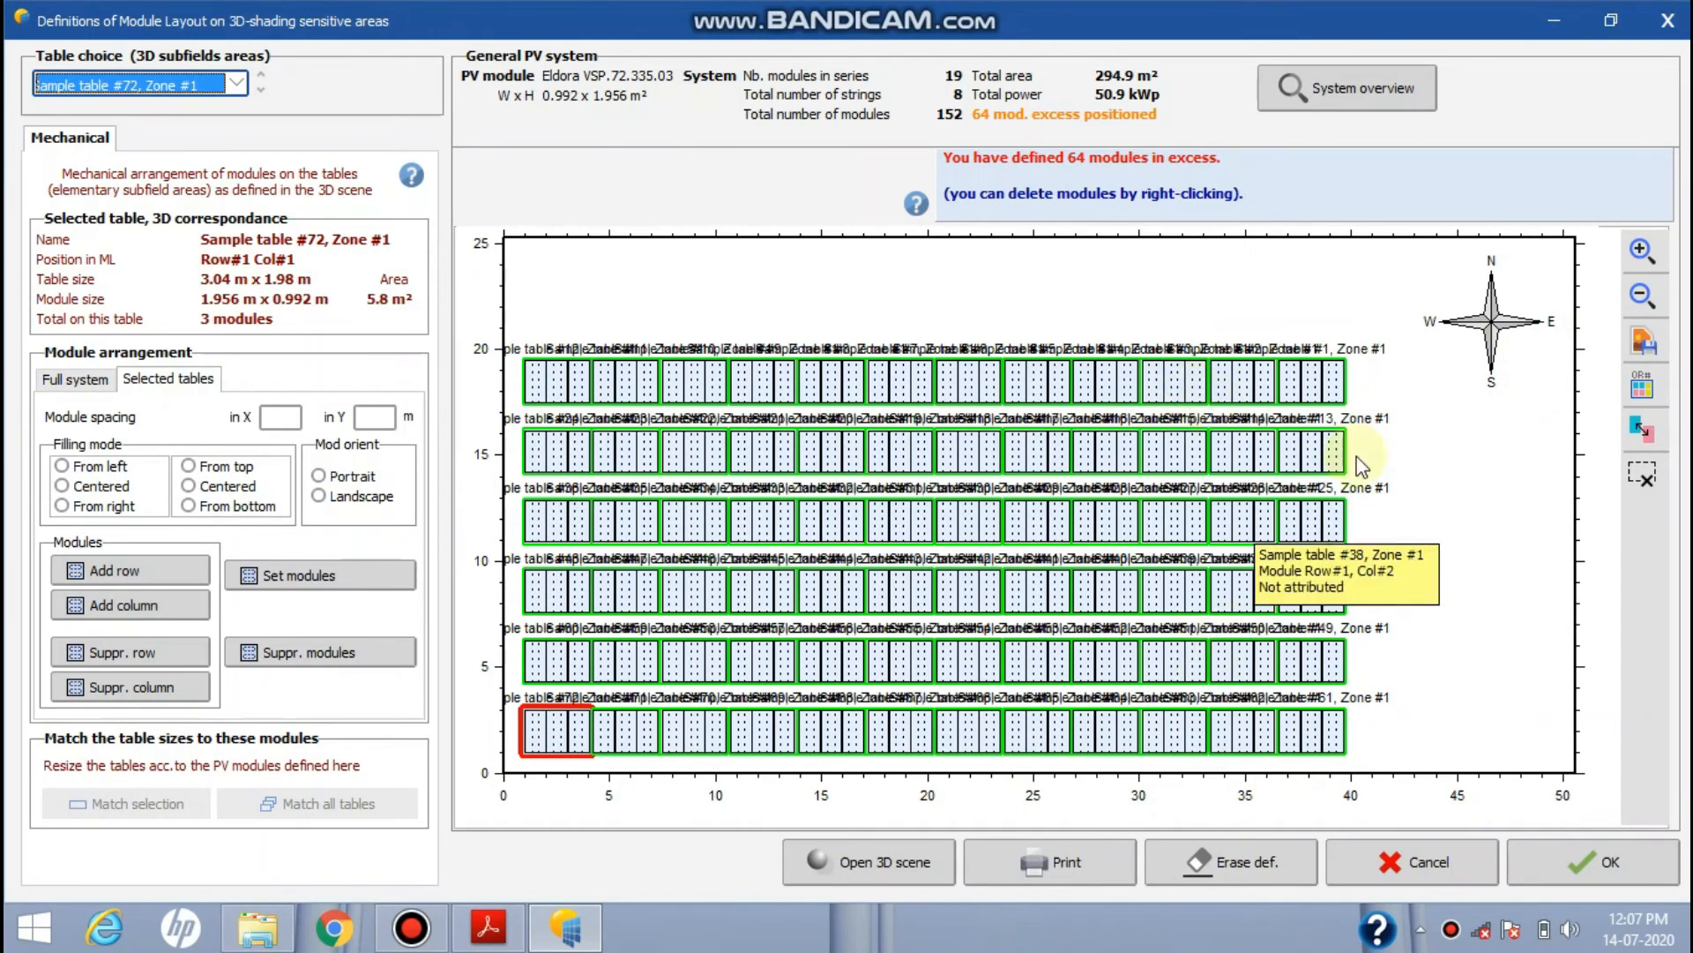
pyautogui.rightClick(546, 392)
pyautogui.rightClick(565, 386)
pyautogui.rightClick(584, 390)
pyautogui.rightClick(604, 388)
pyautogui.rightClick(626, 390)
pyautogui.rightClick(649, 390)
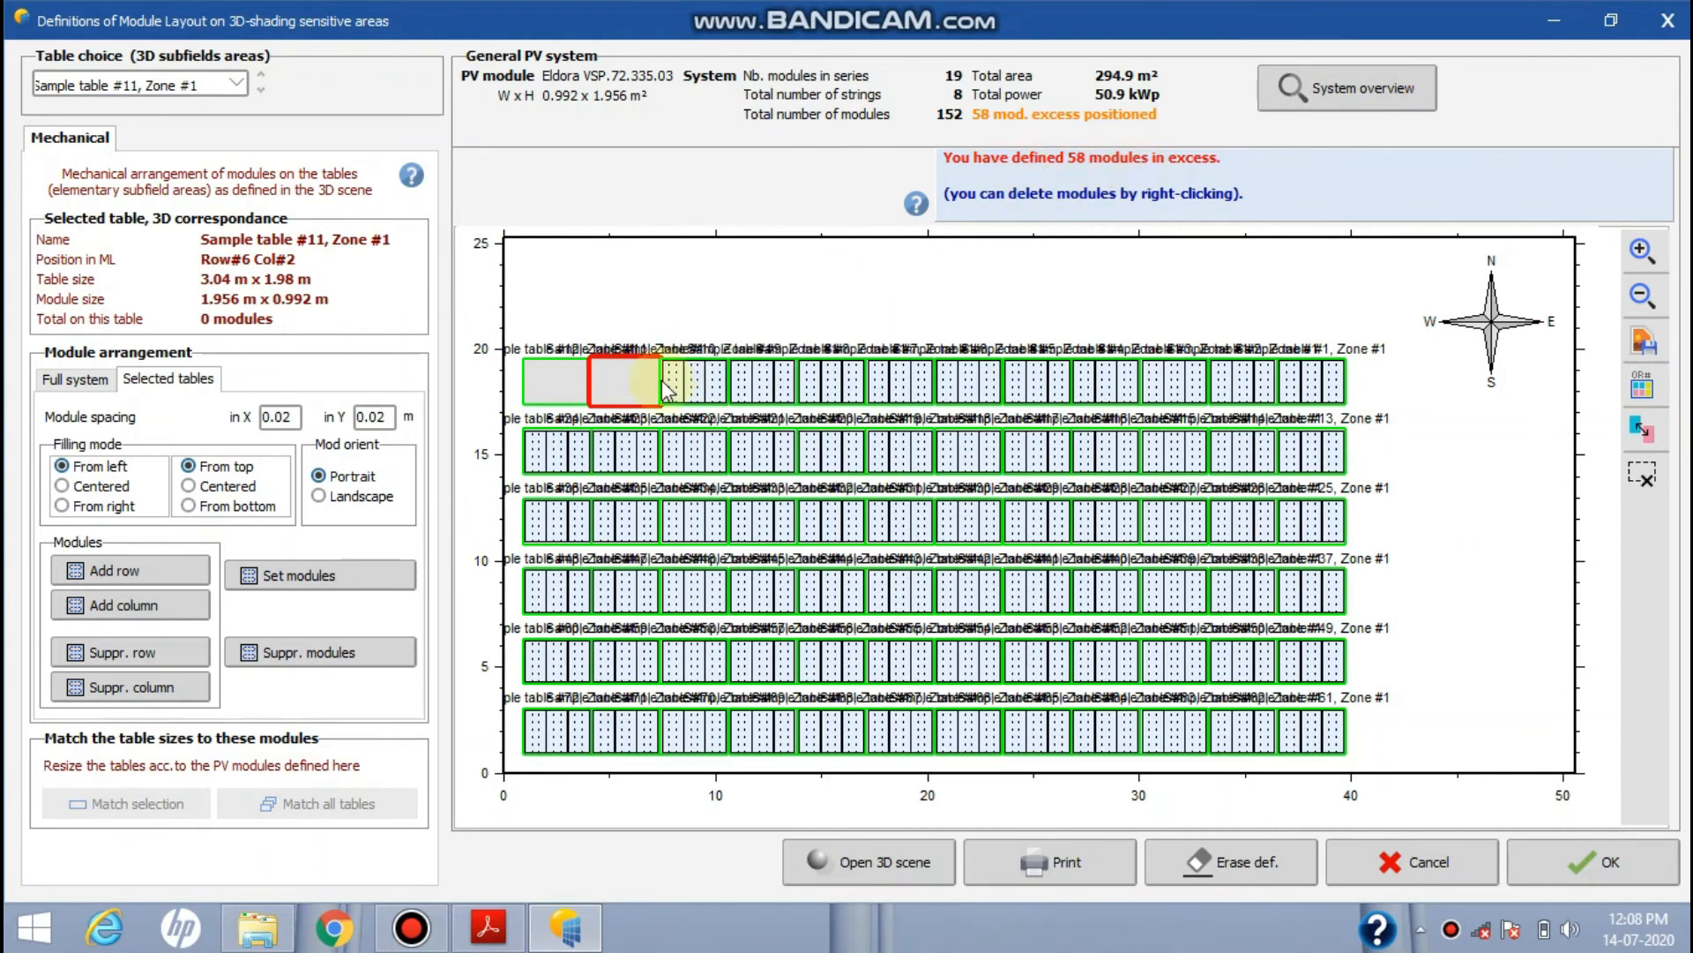
pyautogui.rightClick(692, 389)
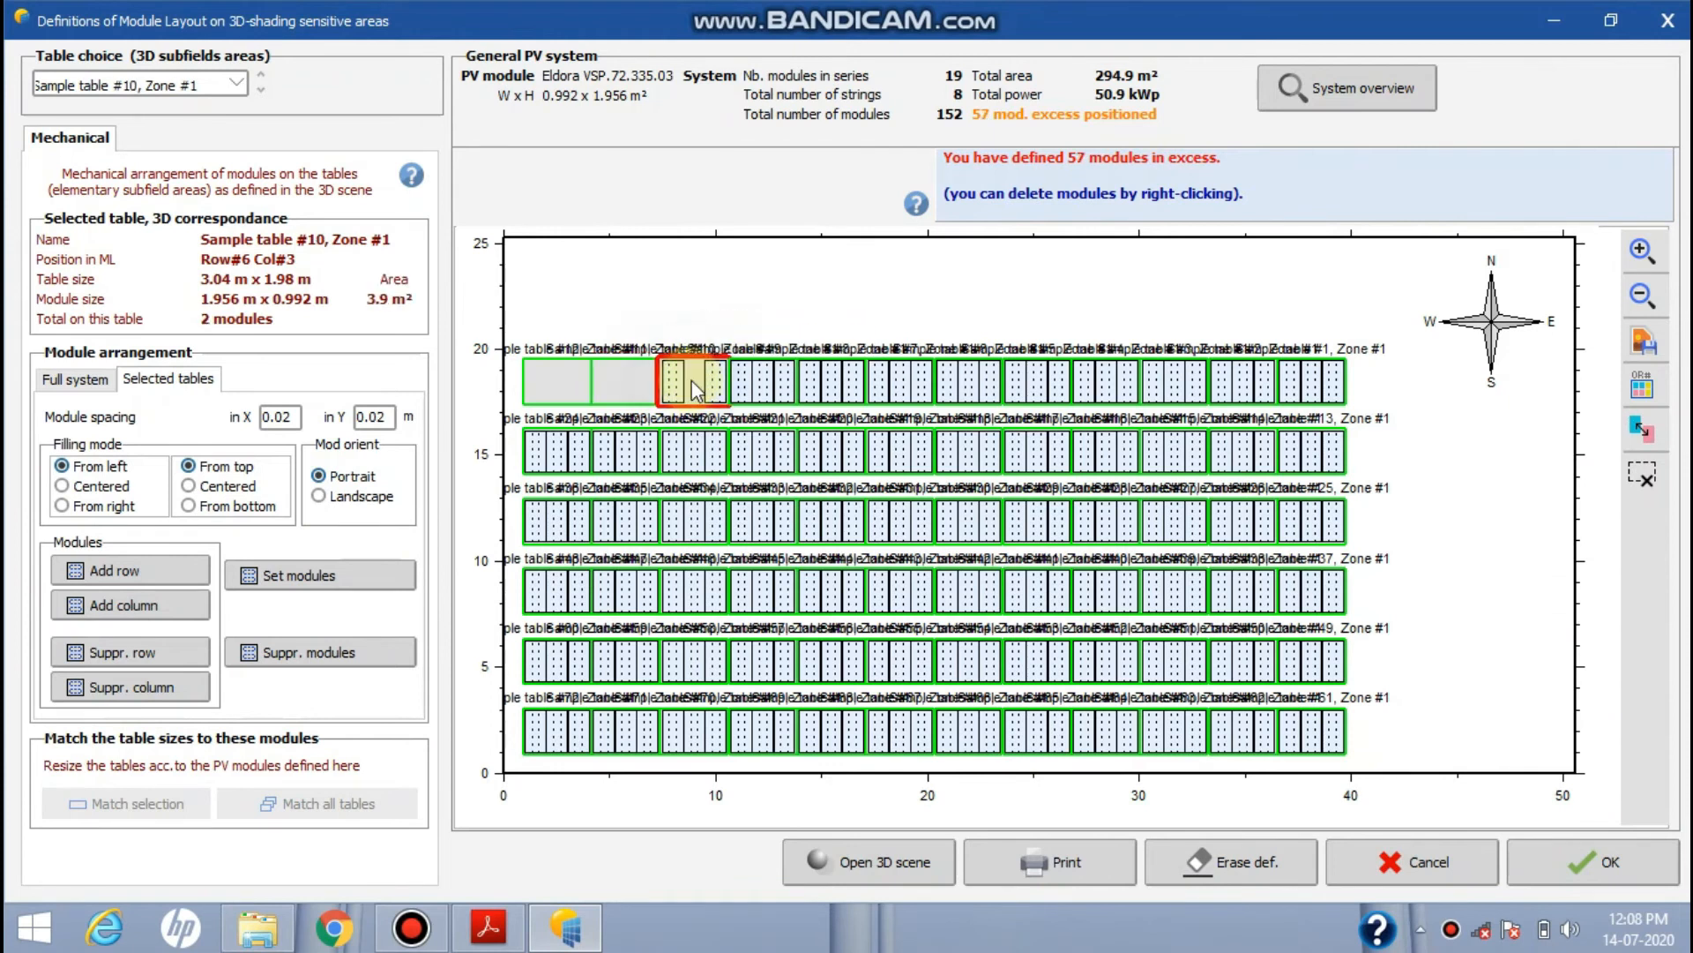
pyautogui.rightClick(680, 384)
pyautogui.rightClick(714, 386)
# Delete the northernmost row's remaining modules, all modules of tables #24 to #16, and the first module of table #15
pyautogui.rightClick(739, 386)
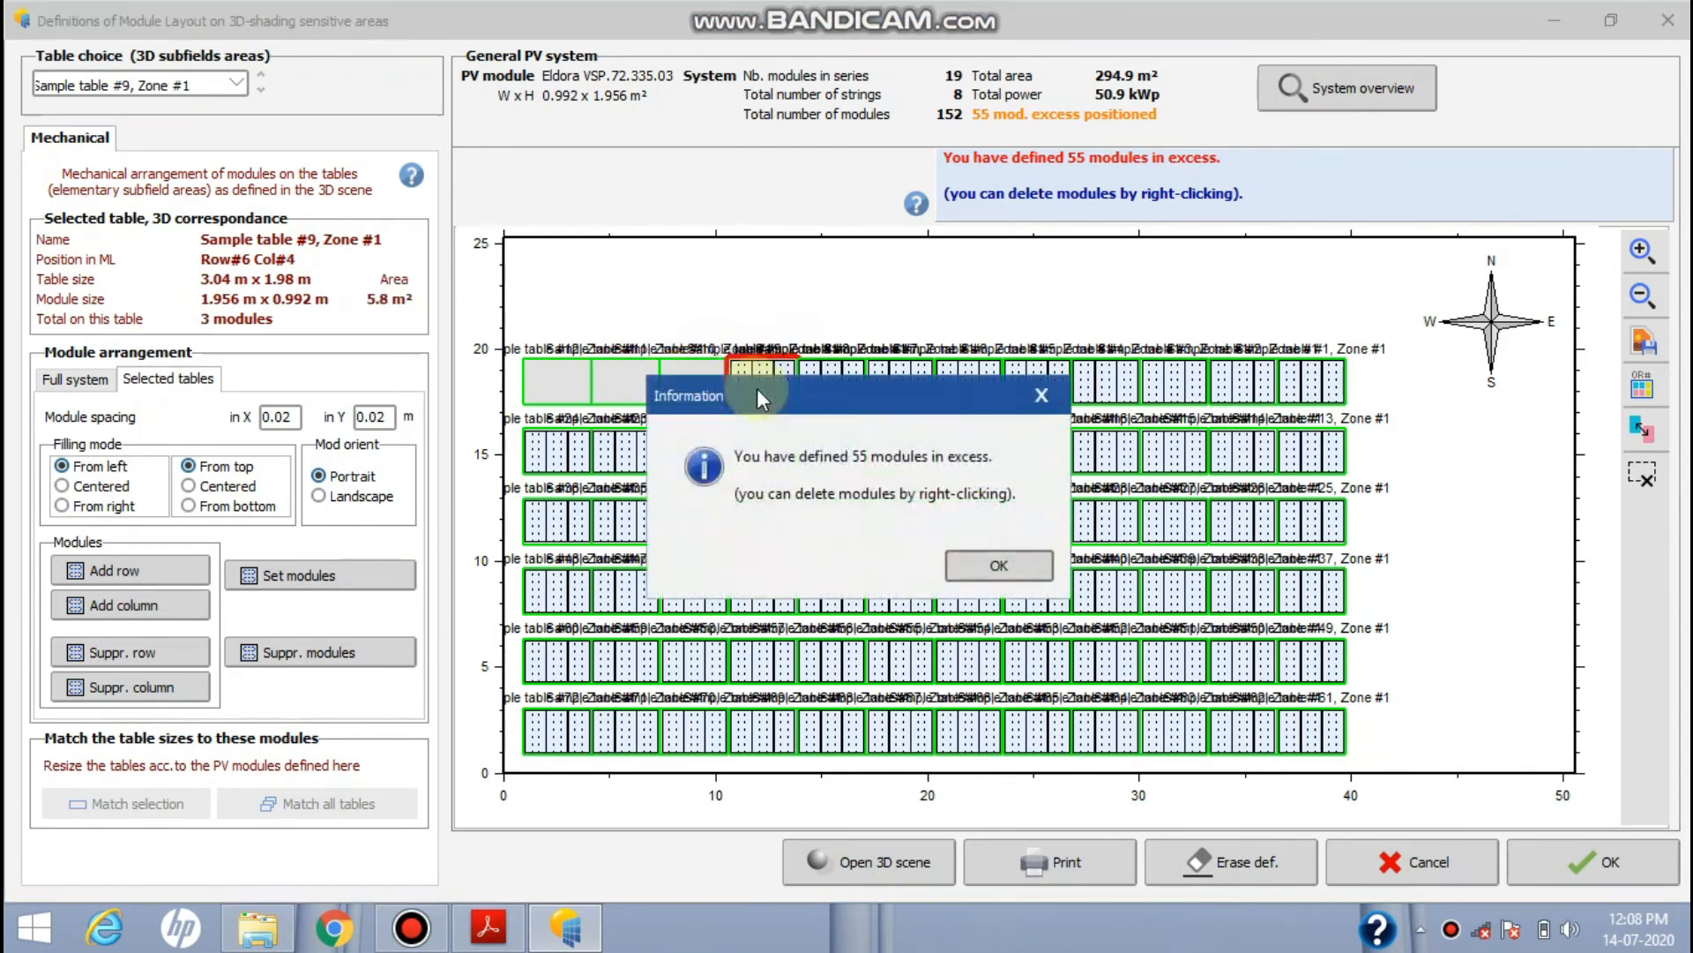
pyautogui.click(988, 565)
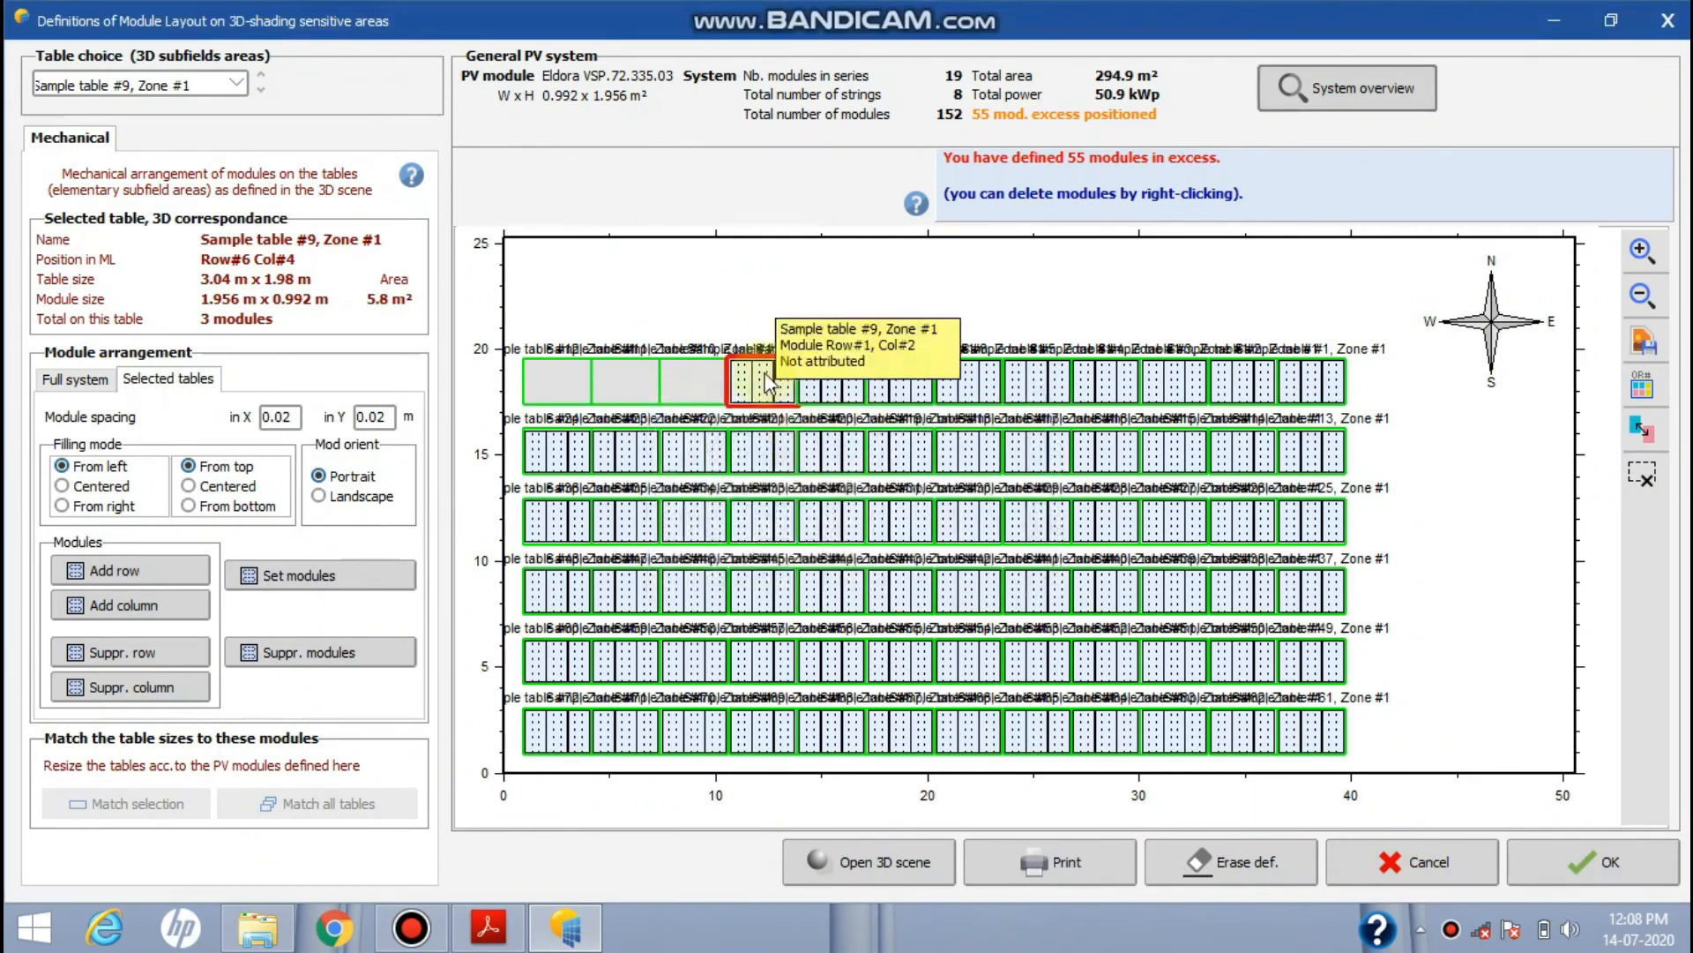
pyautogui.rightClick(741, 381)
pyautogui.rightClick(762, 381)
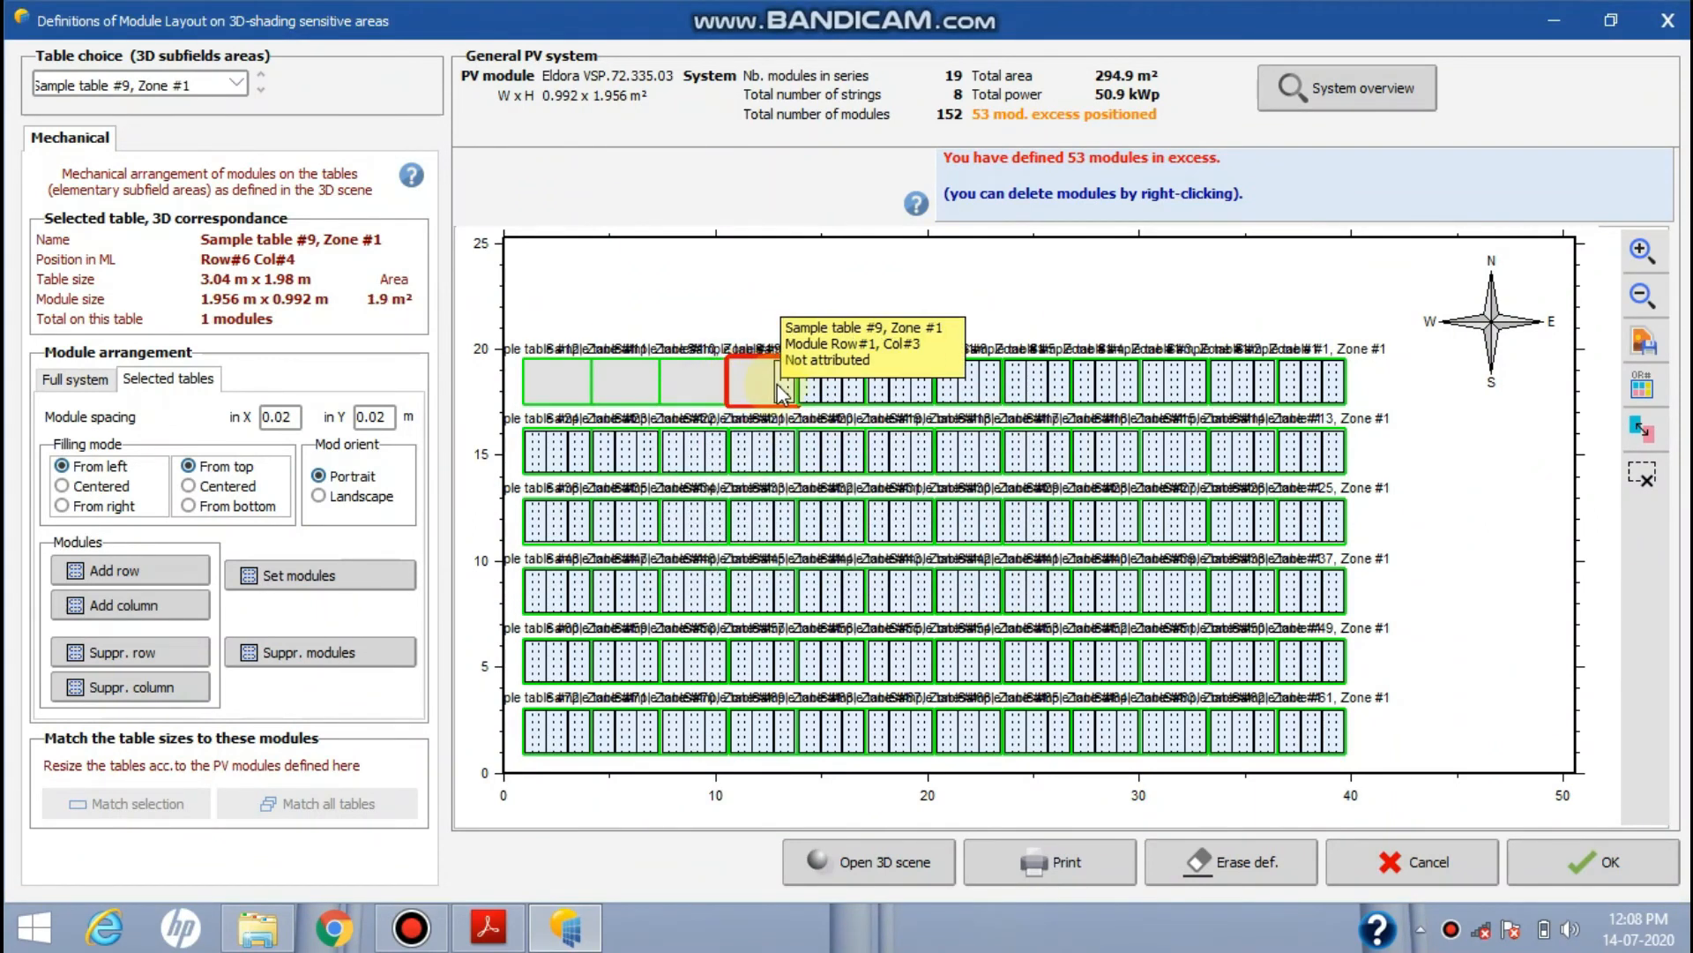
pyautogui.rightClick(782, 381)
pyautogui.rightClick(813, 390)
pyautogui.rightClick(834, 391)
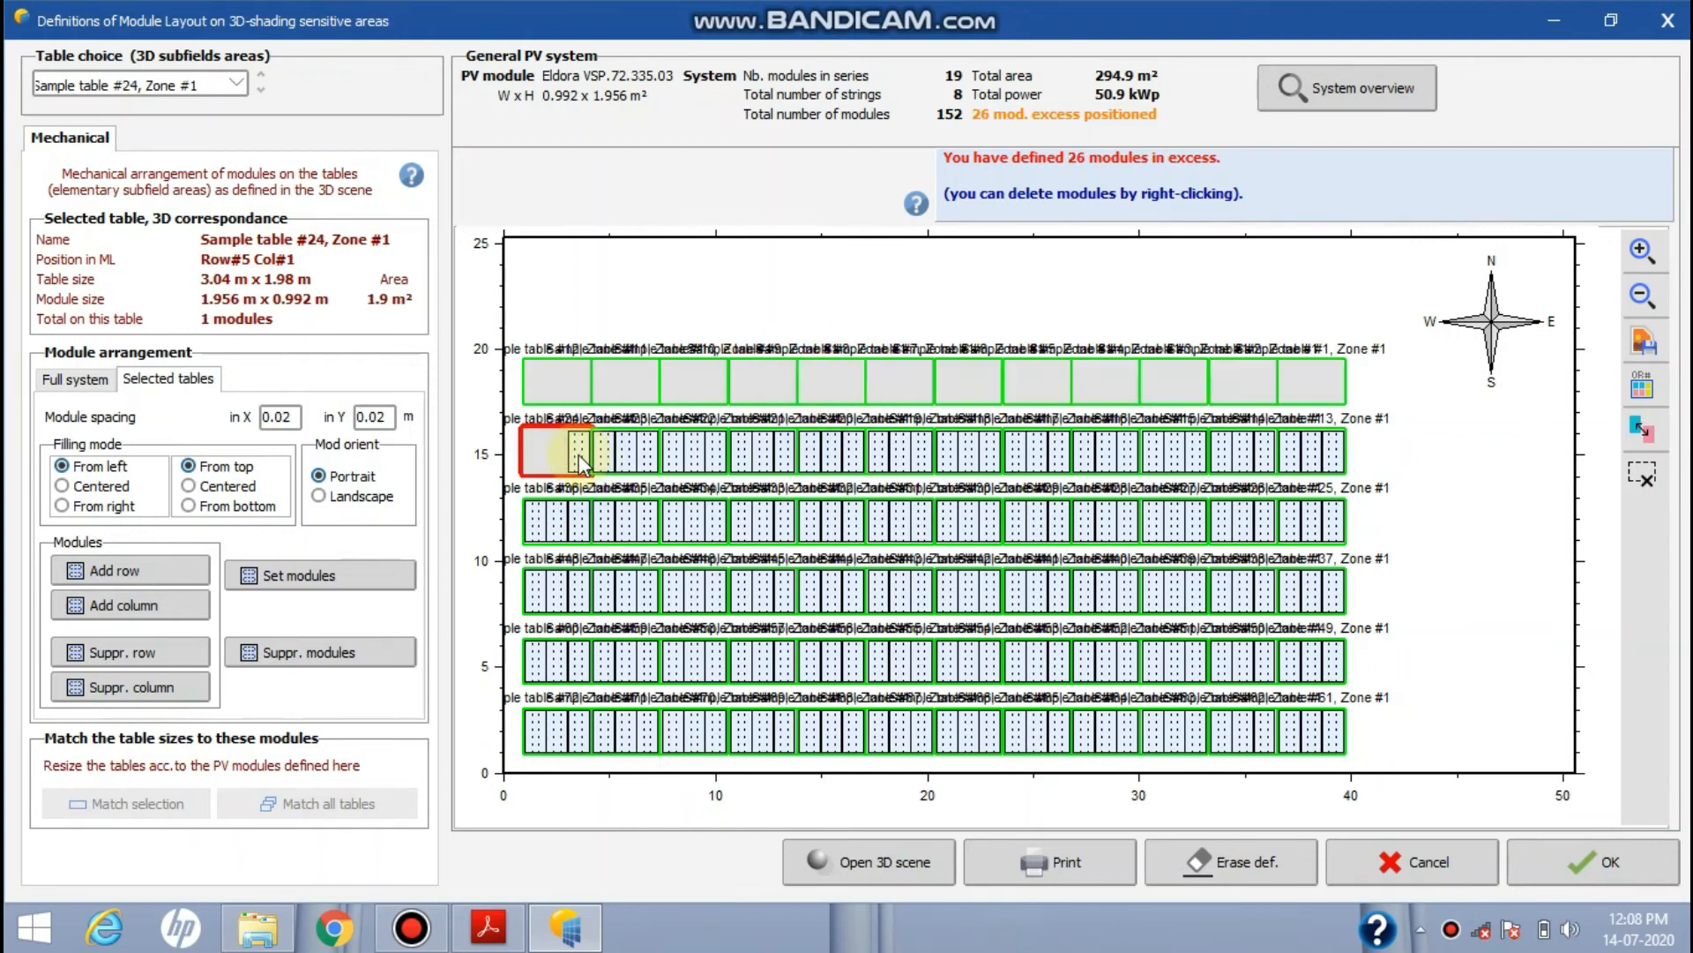
pyautogui.rightClick(581, 453)
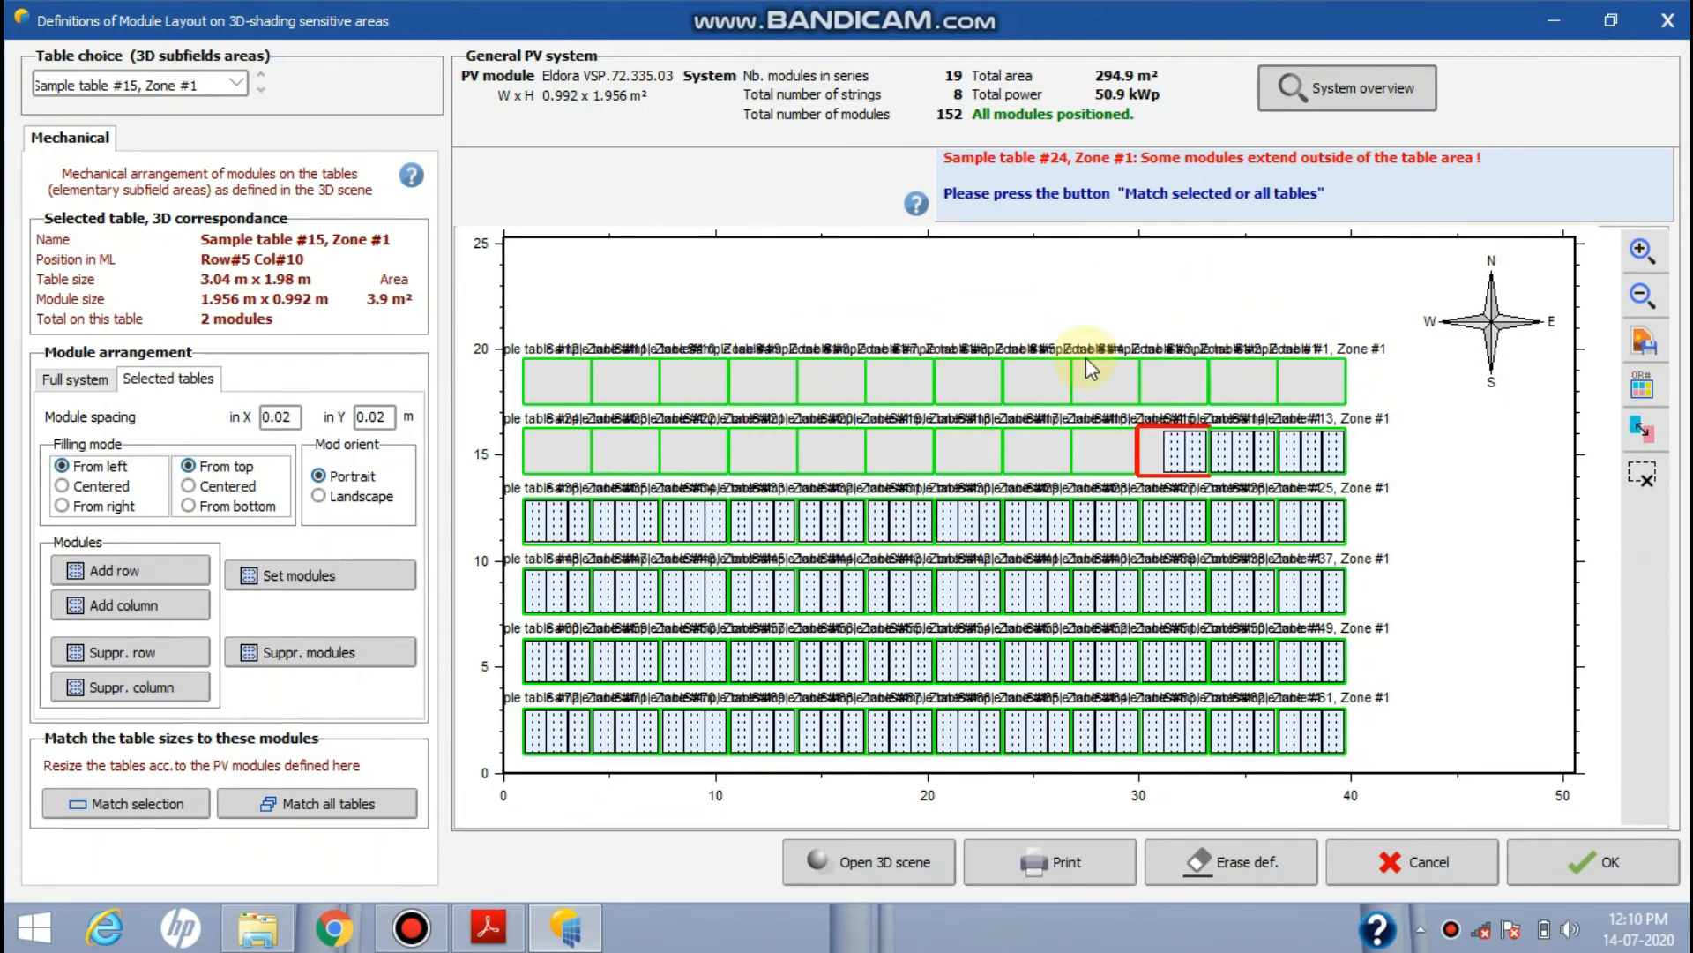
# Match the sizes of all tables to their modules and open the electrical string attribution
pyautogui.click(97, 803)
pyautogui.click(331, 805)
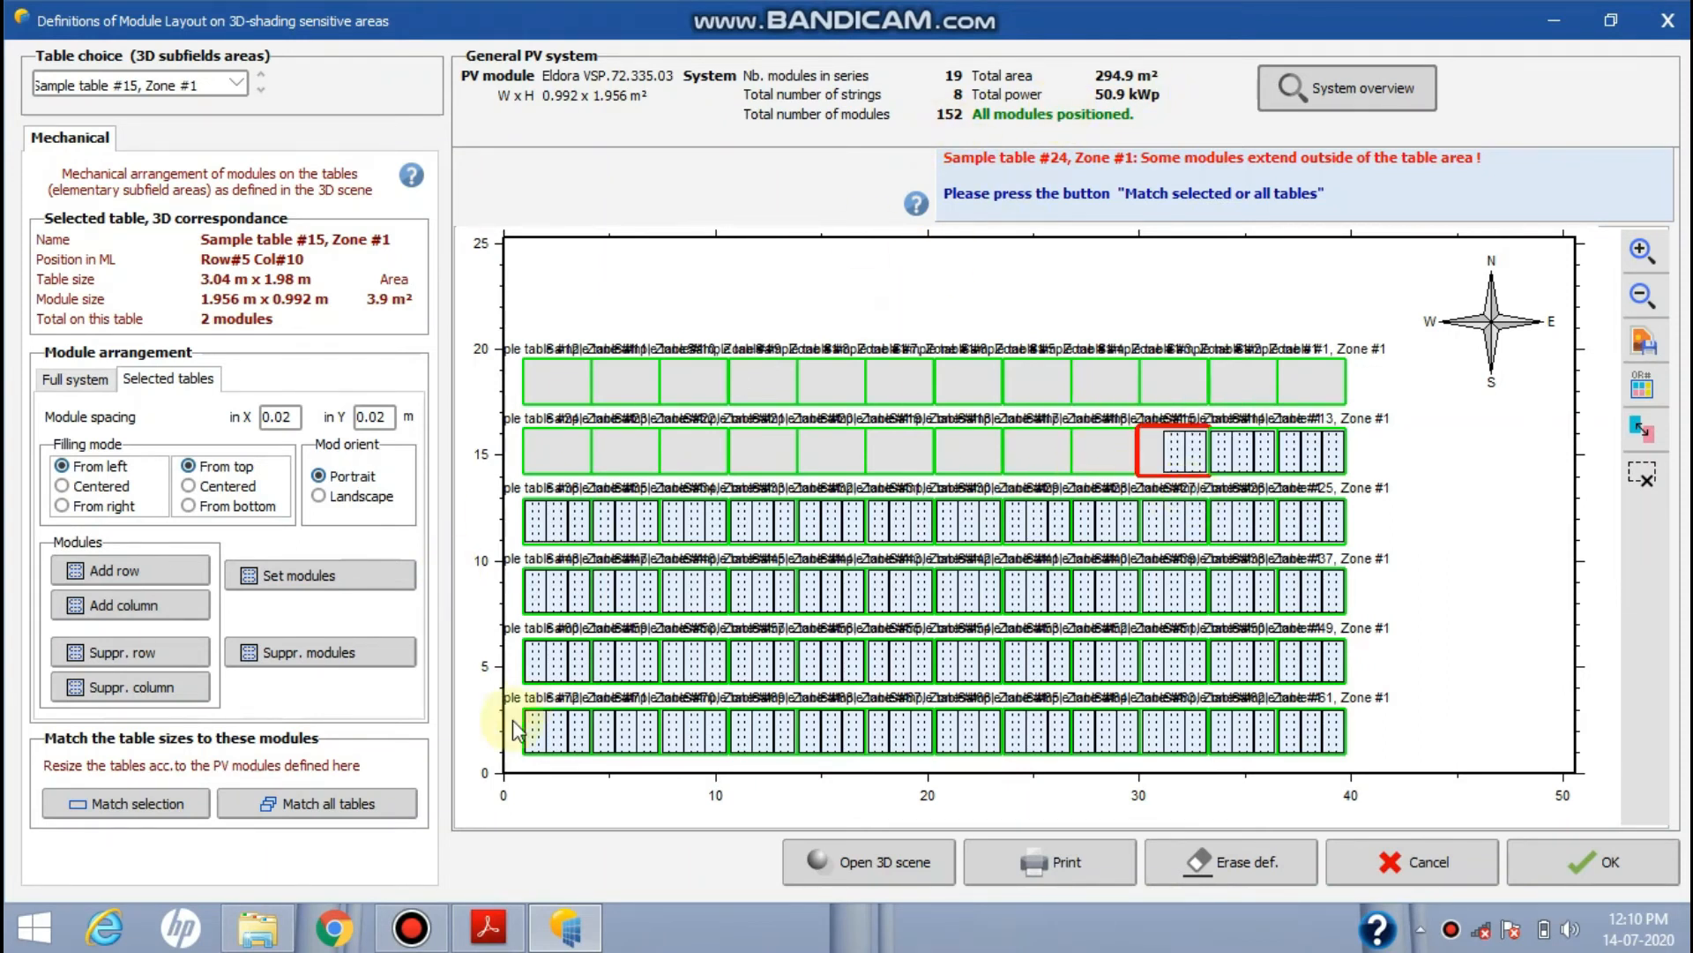
pyautogui.click(356, 807)
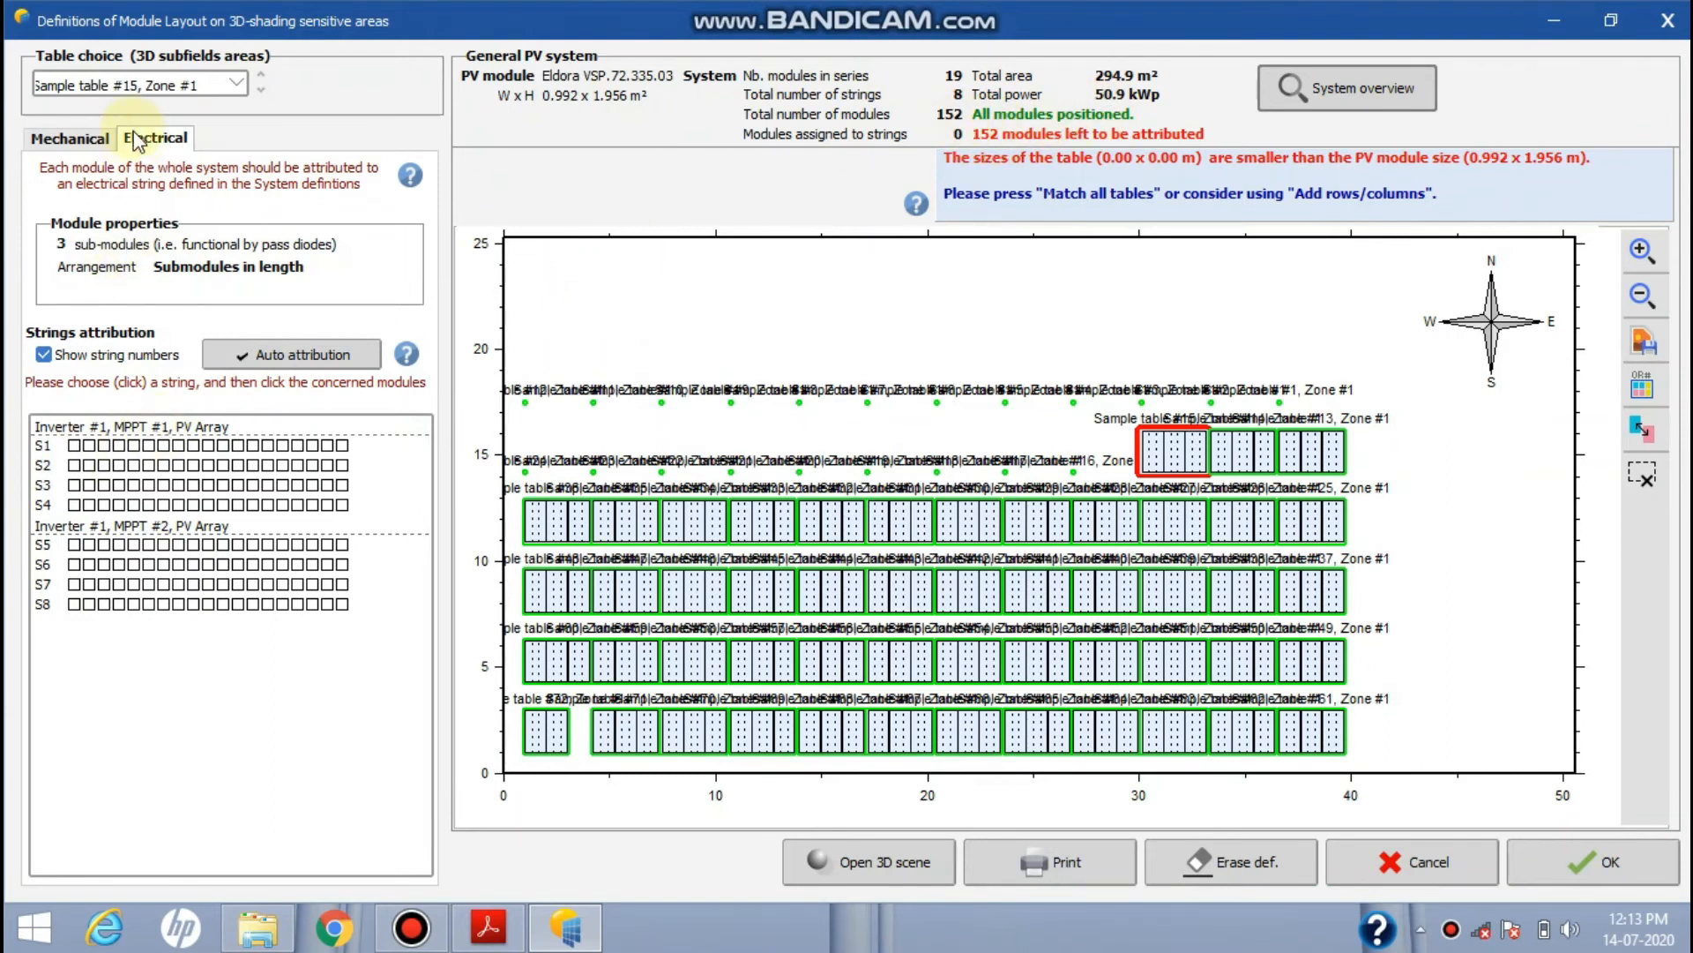
pyautogui.click(71, 139)
pyautogui.click(141, 139)
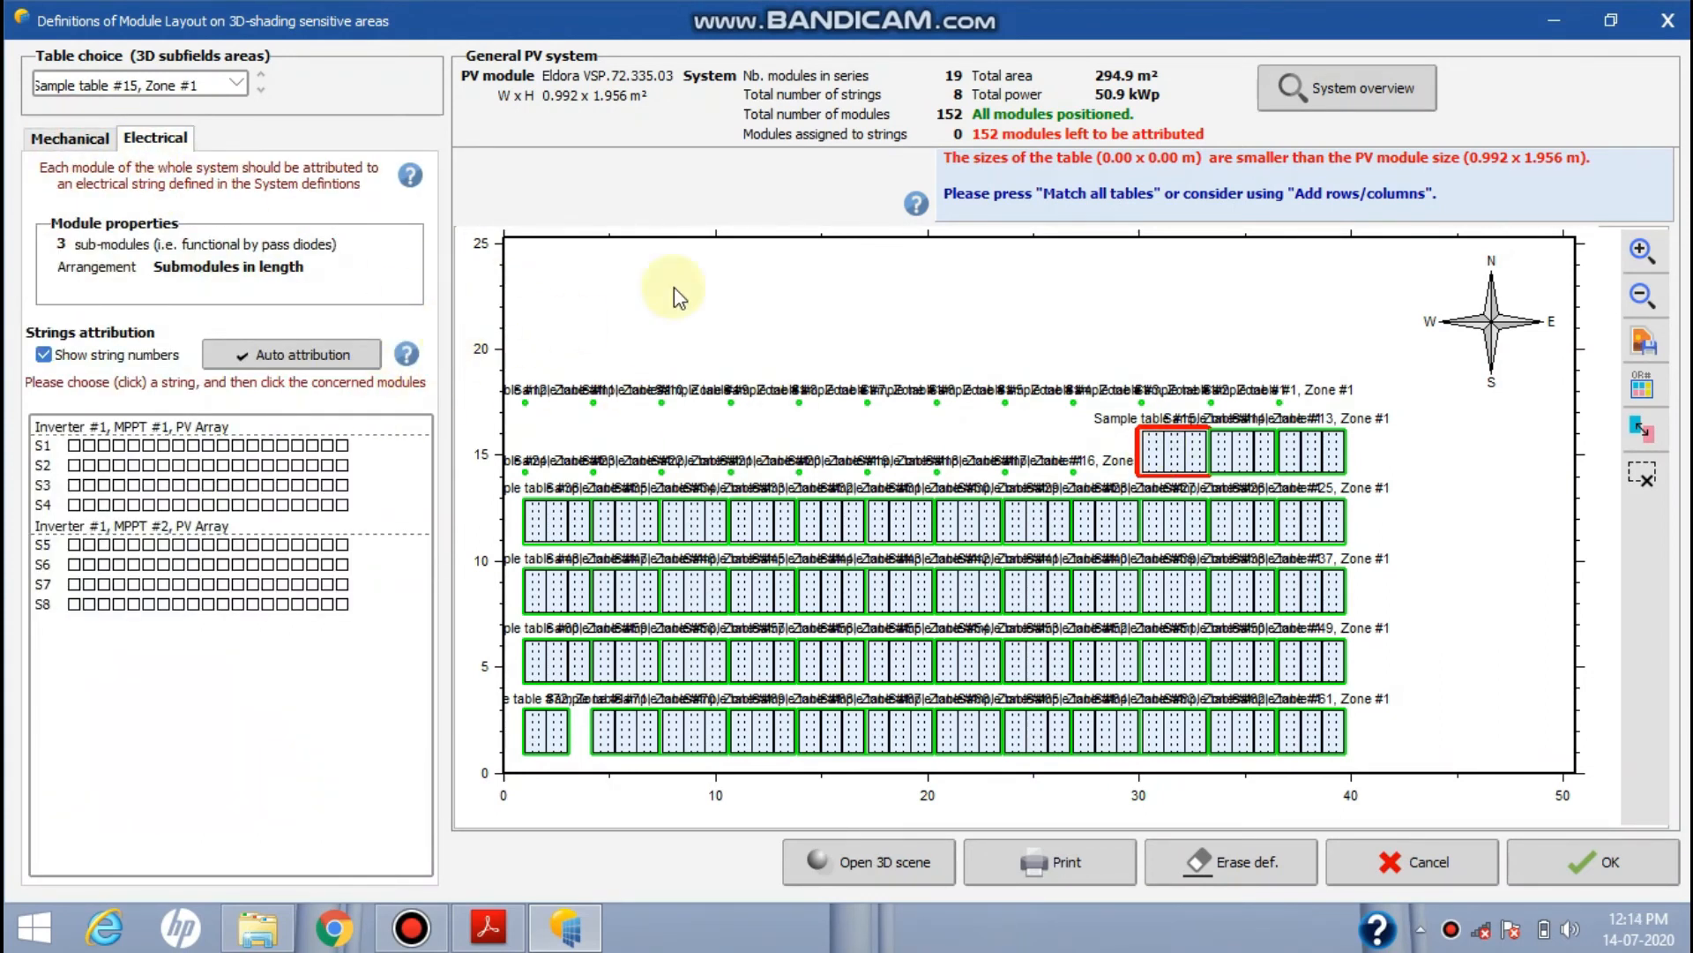
pyautogui.click(331, 364)
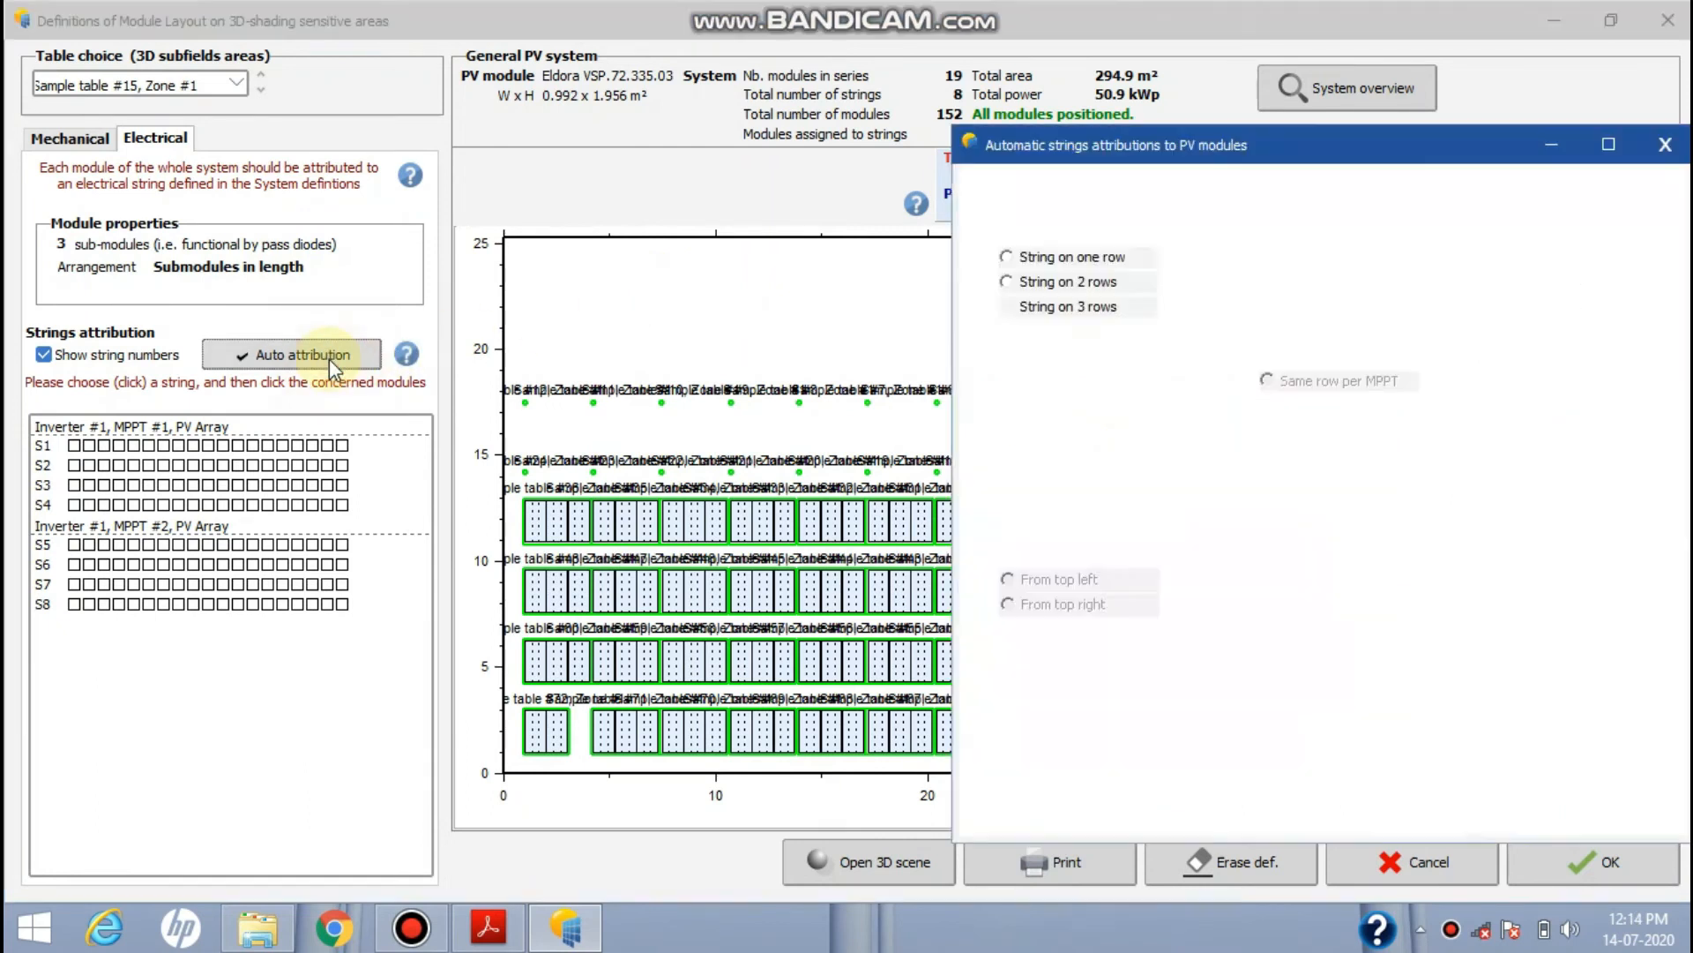
pyautogui.click(1029, 123)
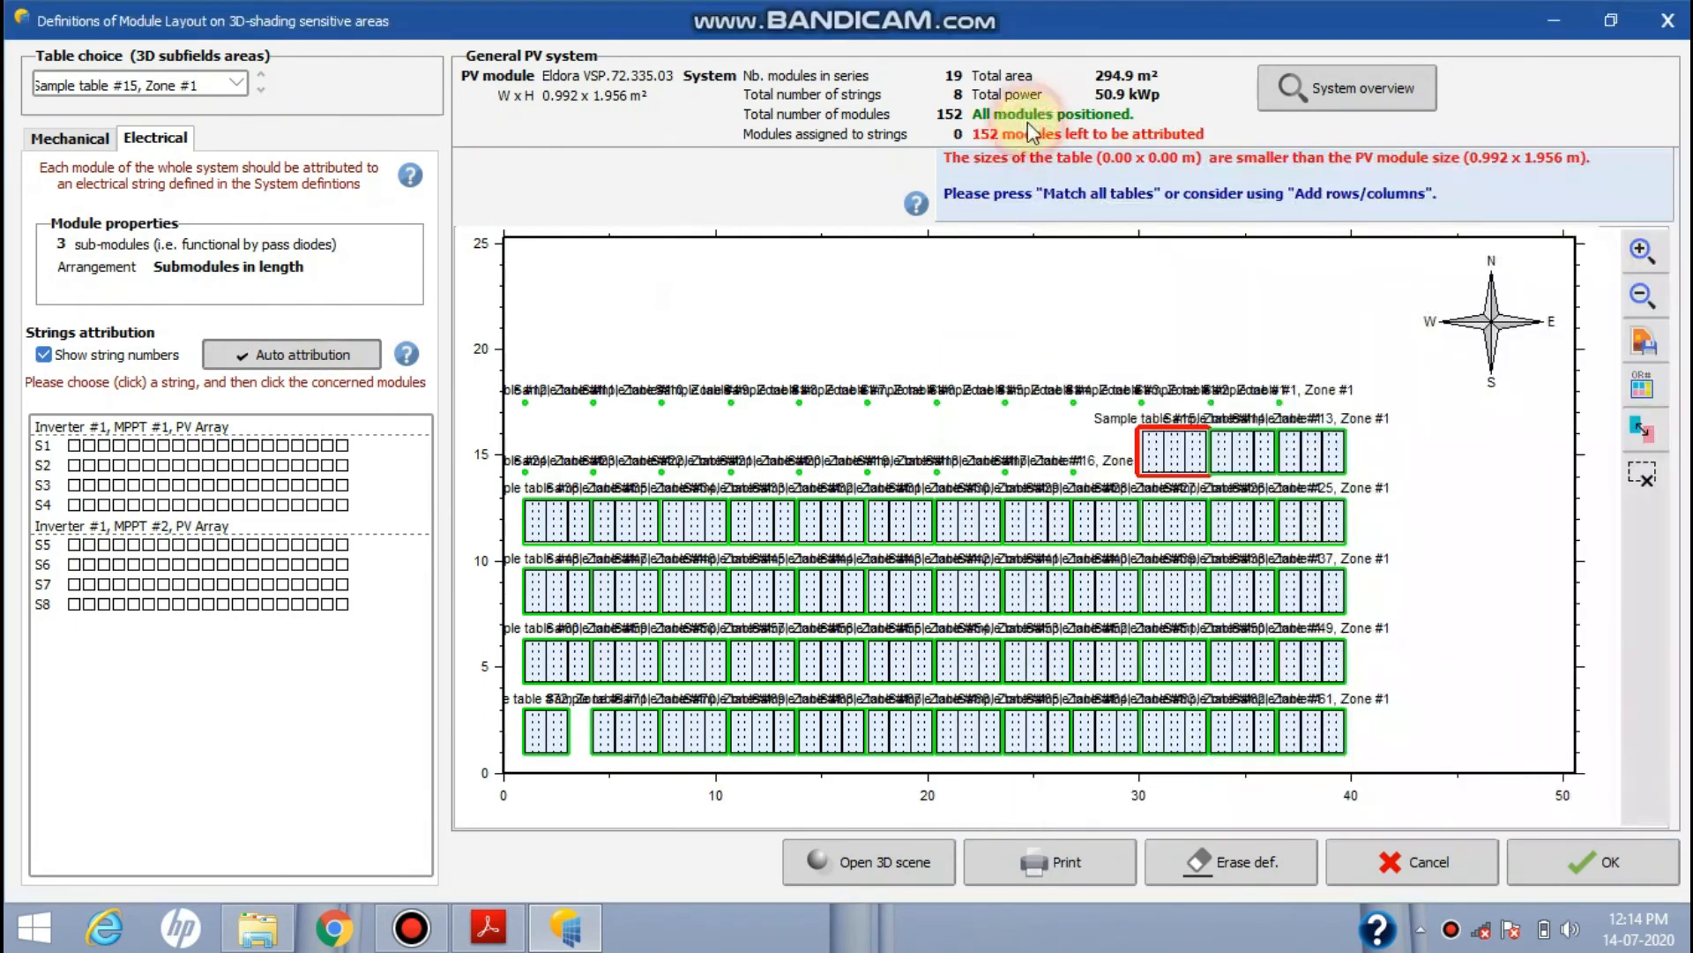
pyautogui.click(569, 936)
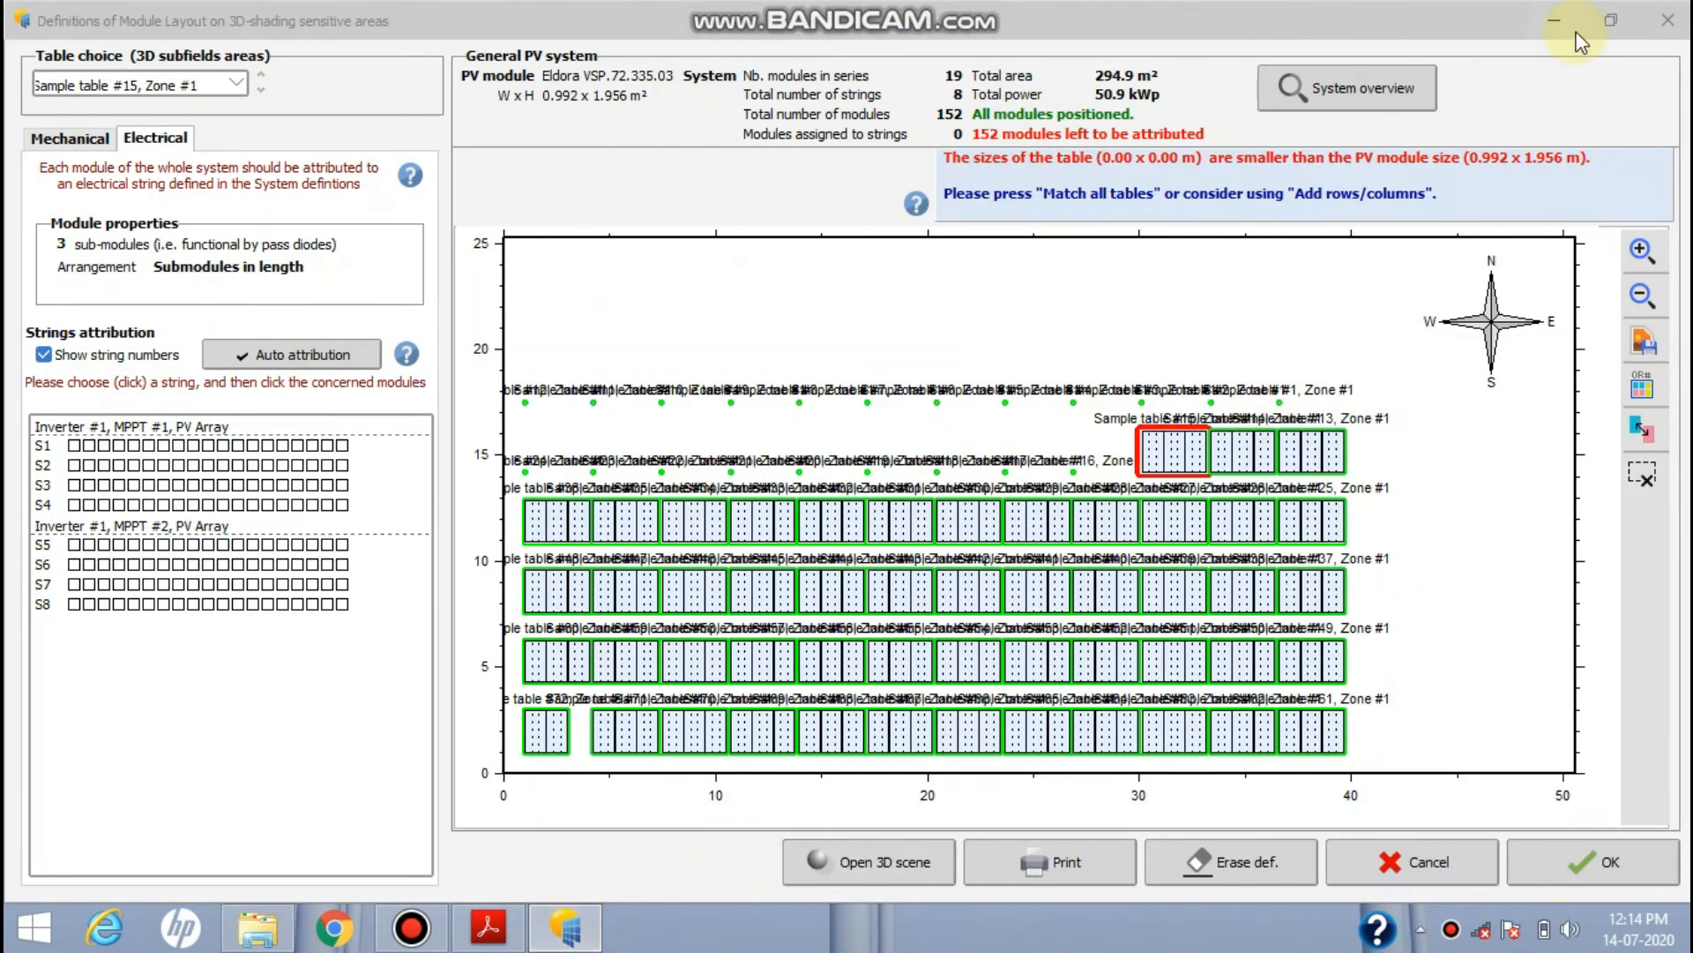
# Automatically distribute all modules to the strings, with strings on one row, one table each, filled vertically from bottom left
pyautogui.click(305, 357)
pyautogui.moveTo(1131, 143); pyautogui.dragTo(762, 79)
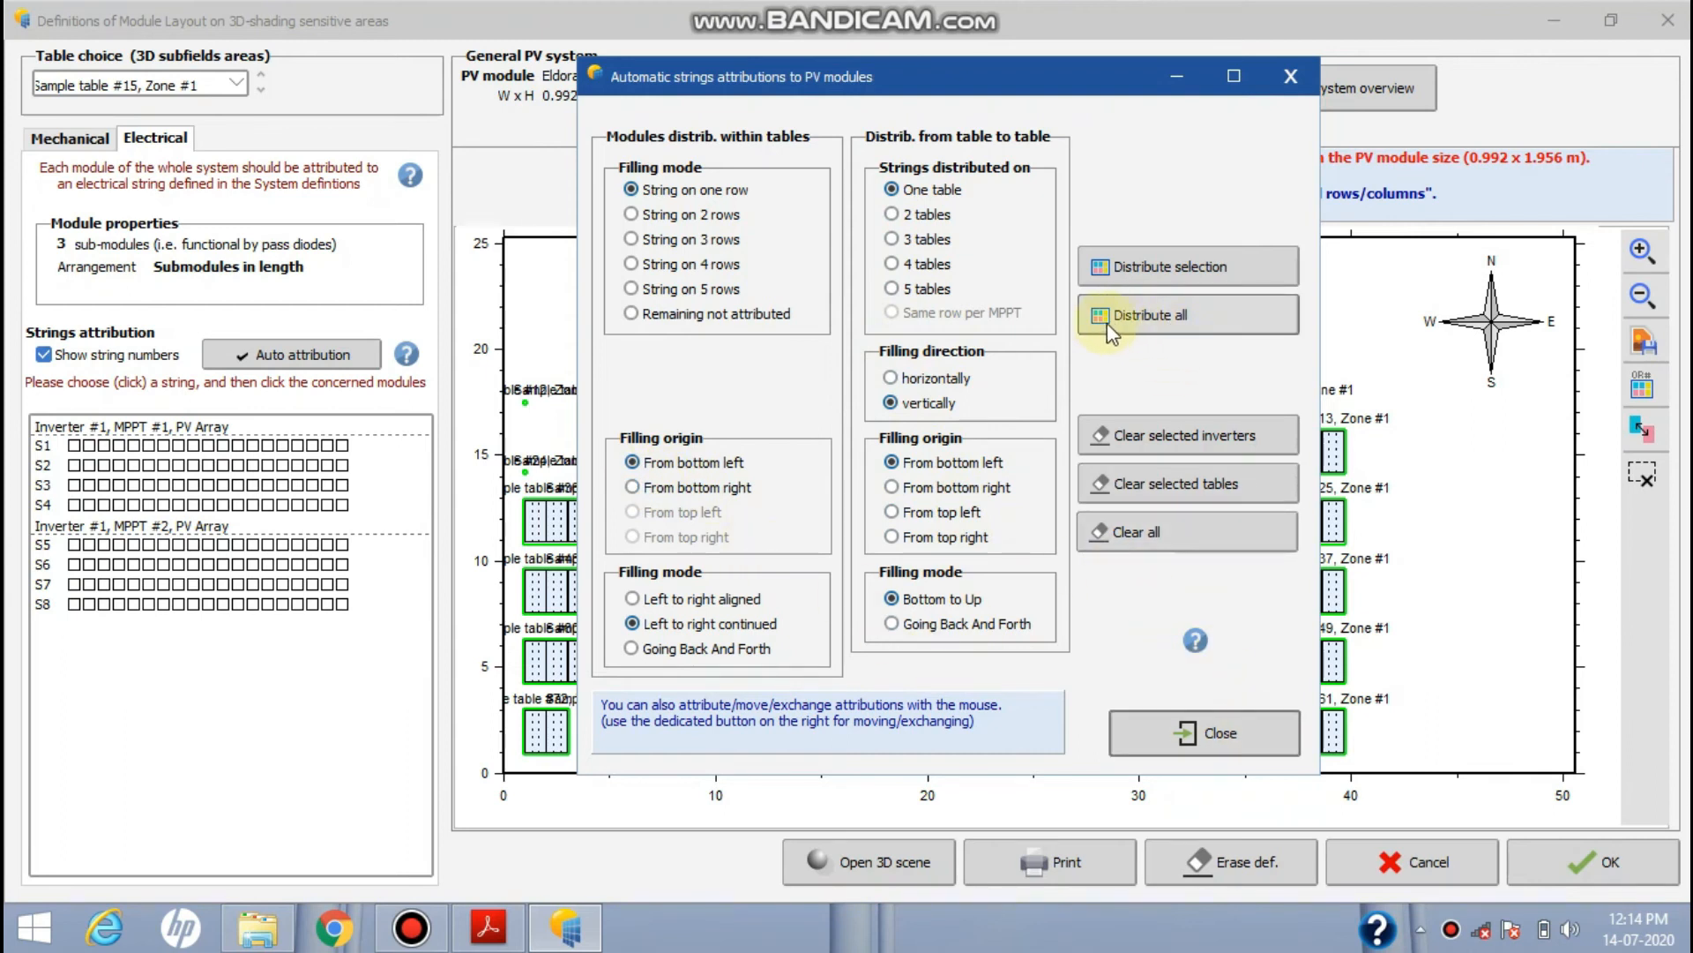
pyautogui.click(1150, 321)
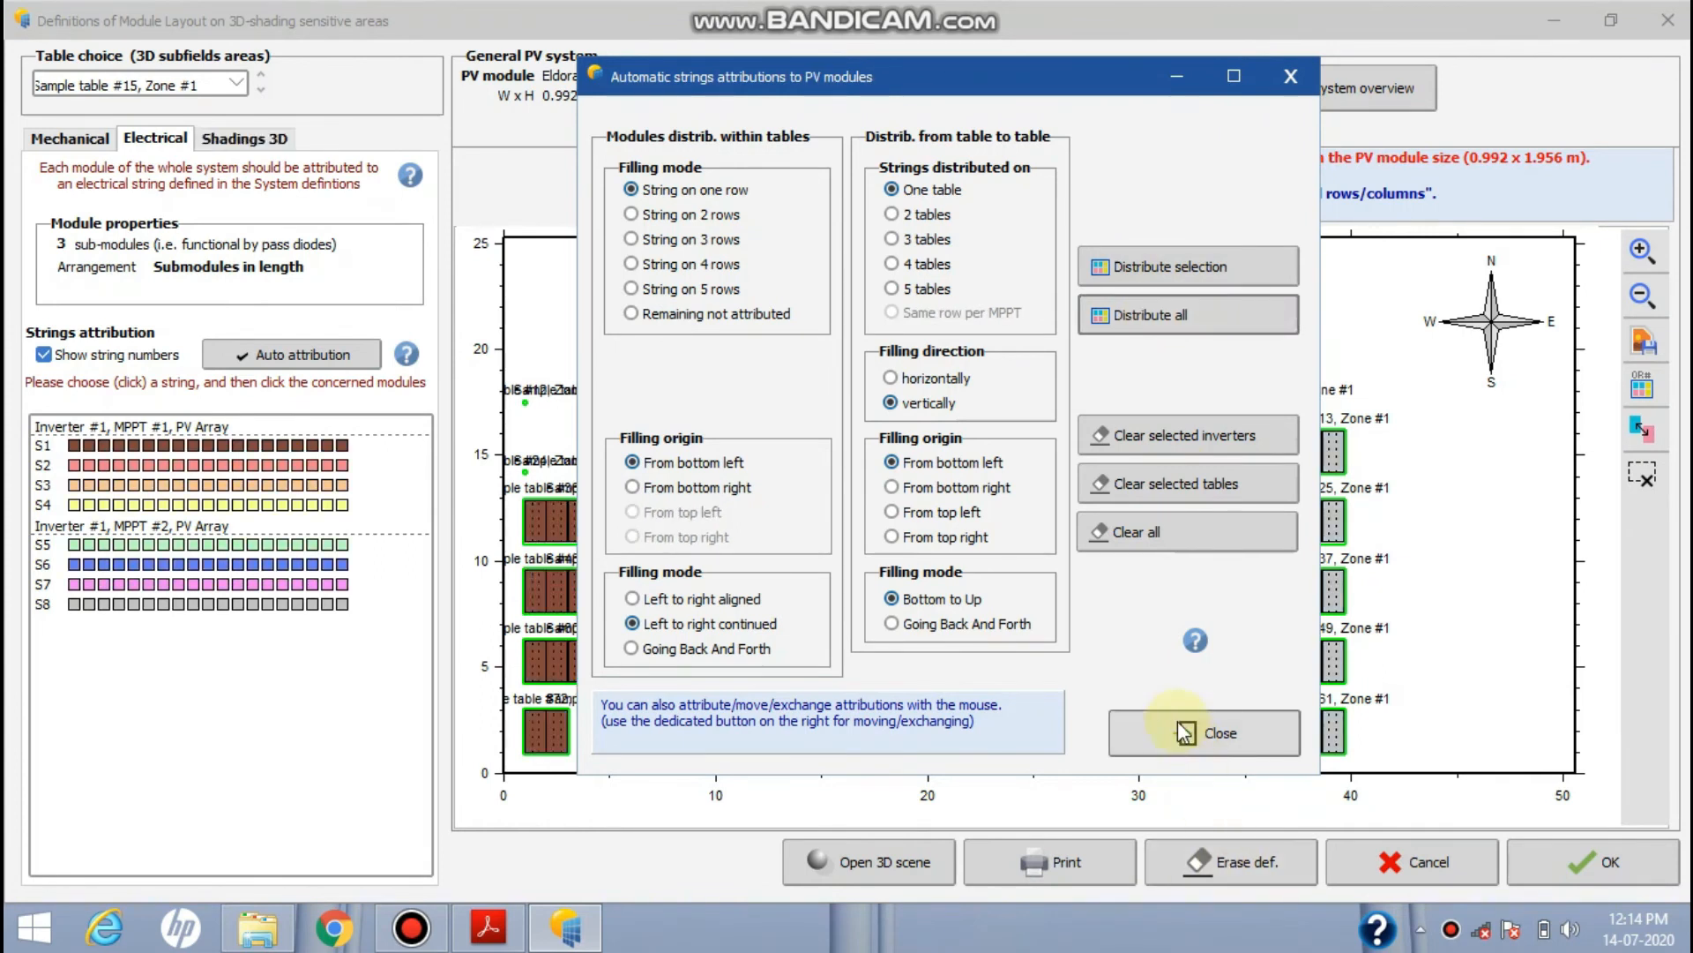
pyautogui.click(1184, 732)
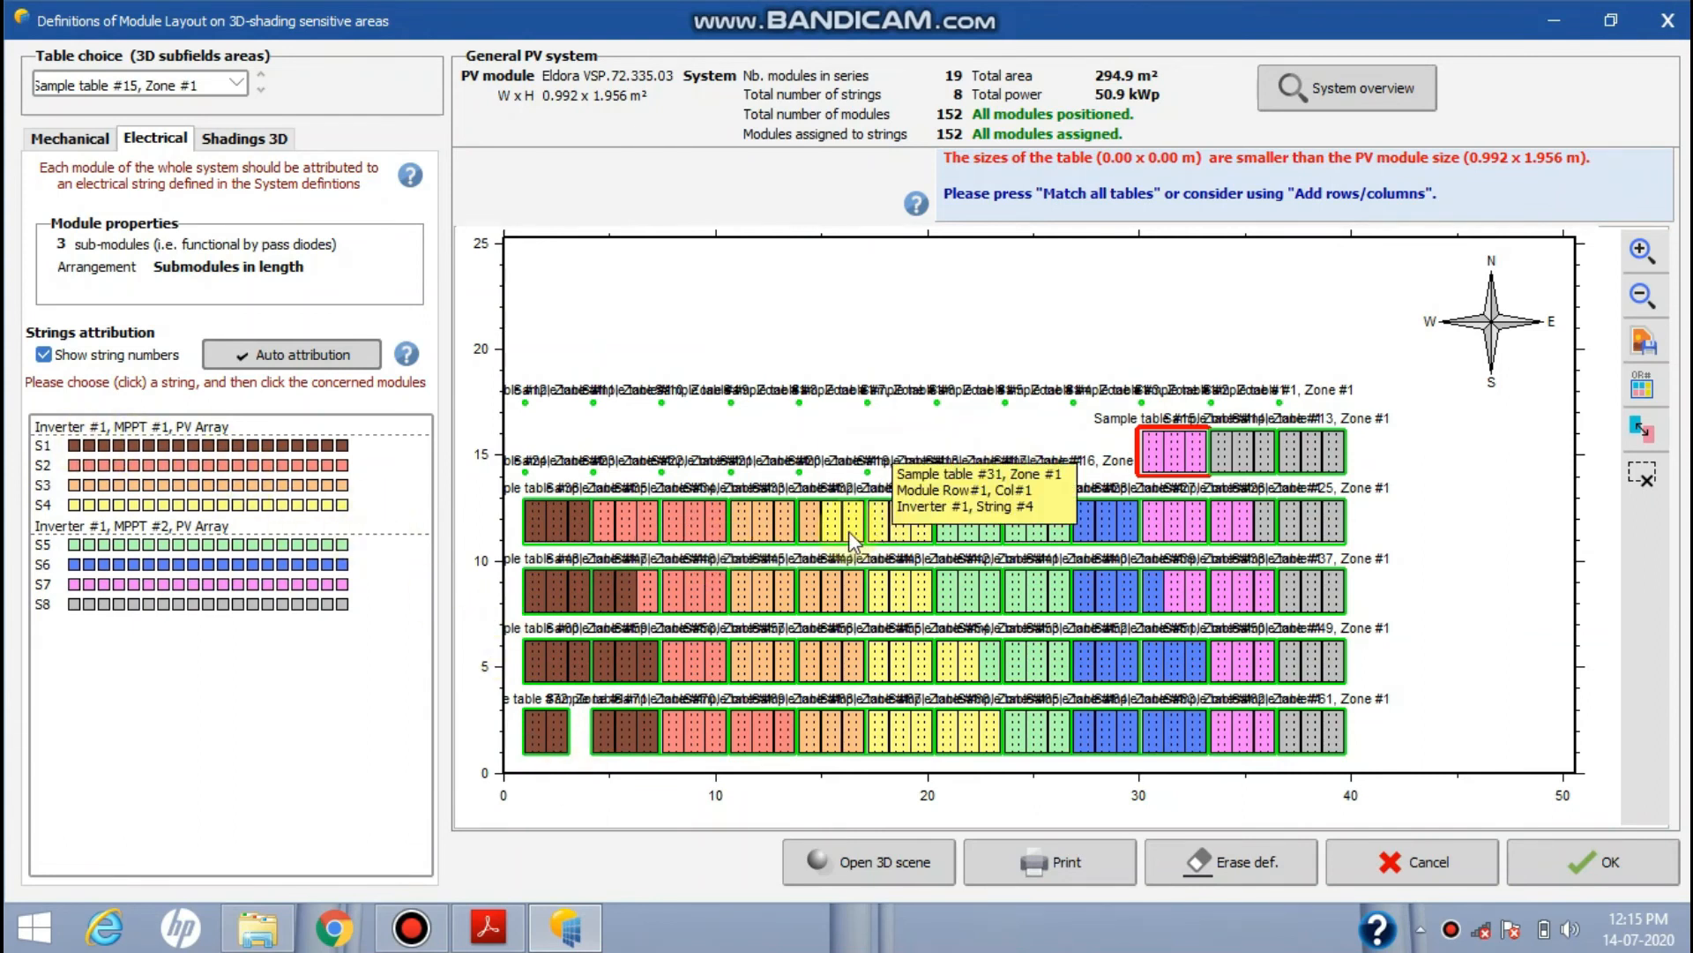
# Remove the string S1 attribution from its modules on the westernmost tables of the four southern rows
pyautogui.click(566, 539)
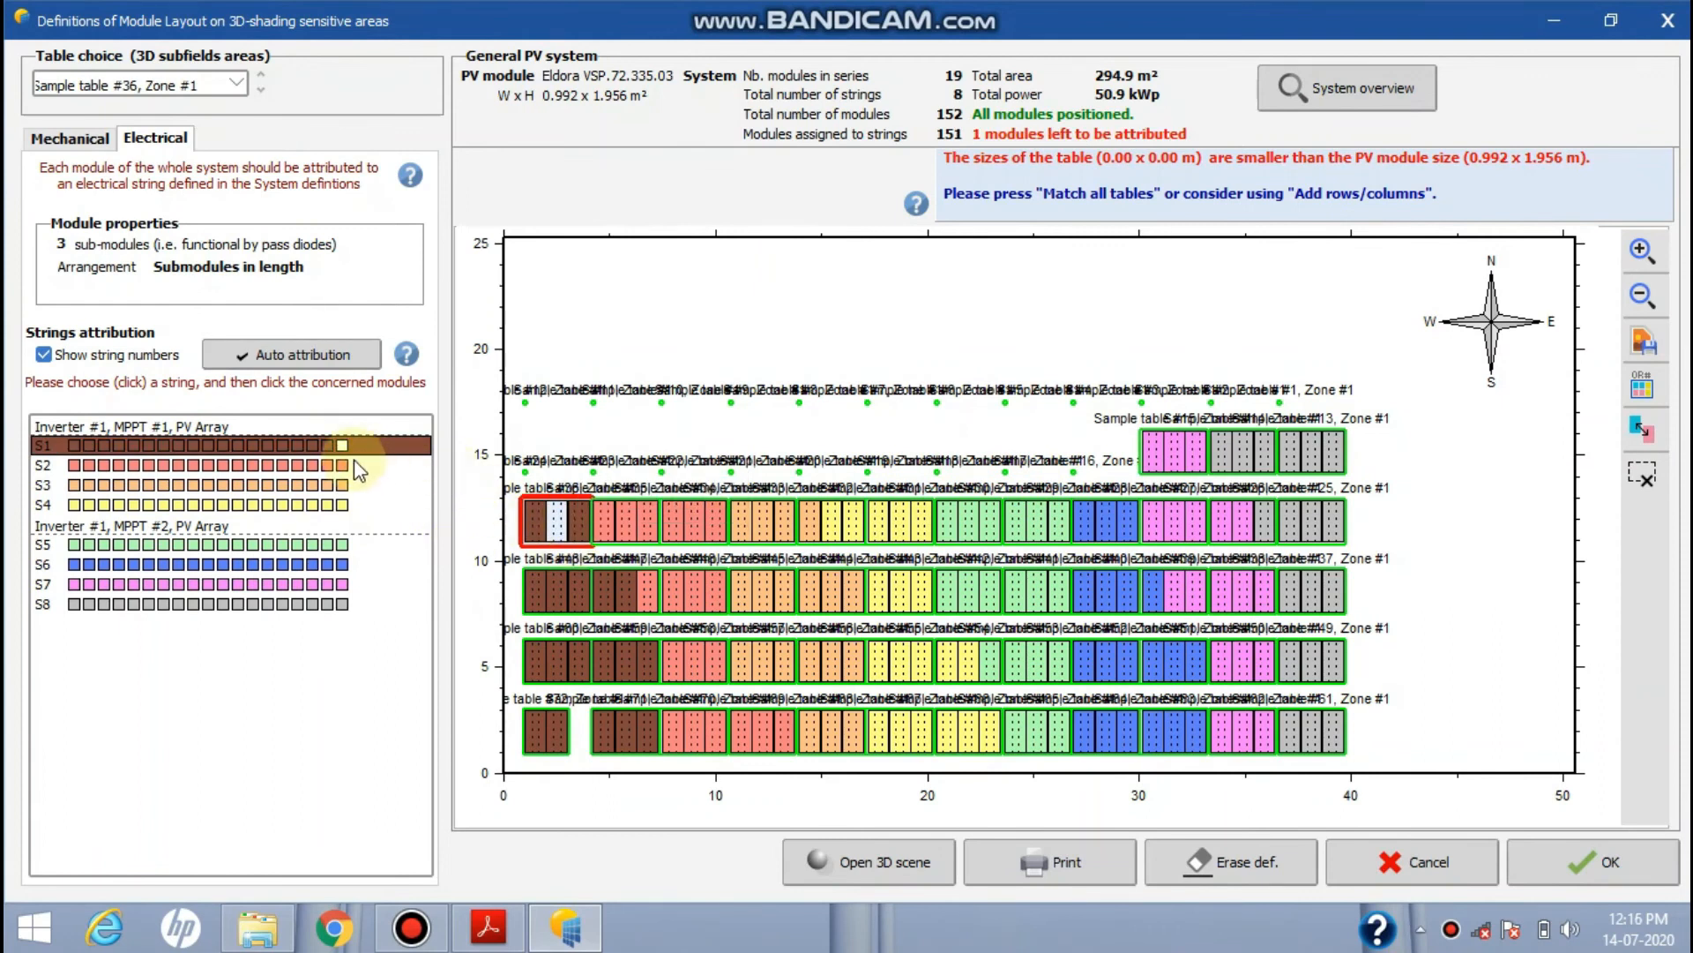
pyautogui.click(582, 527)
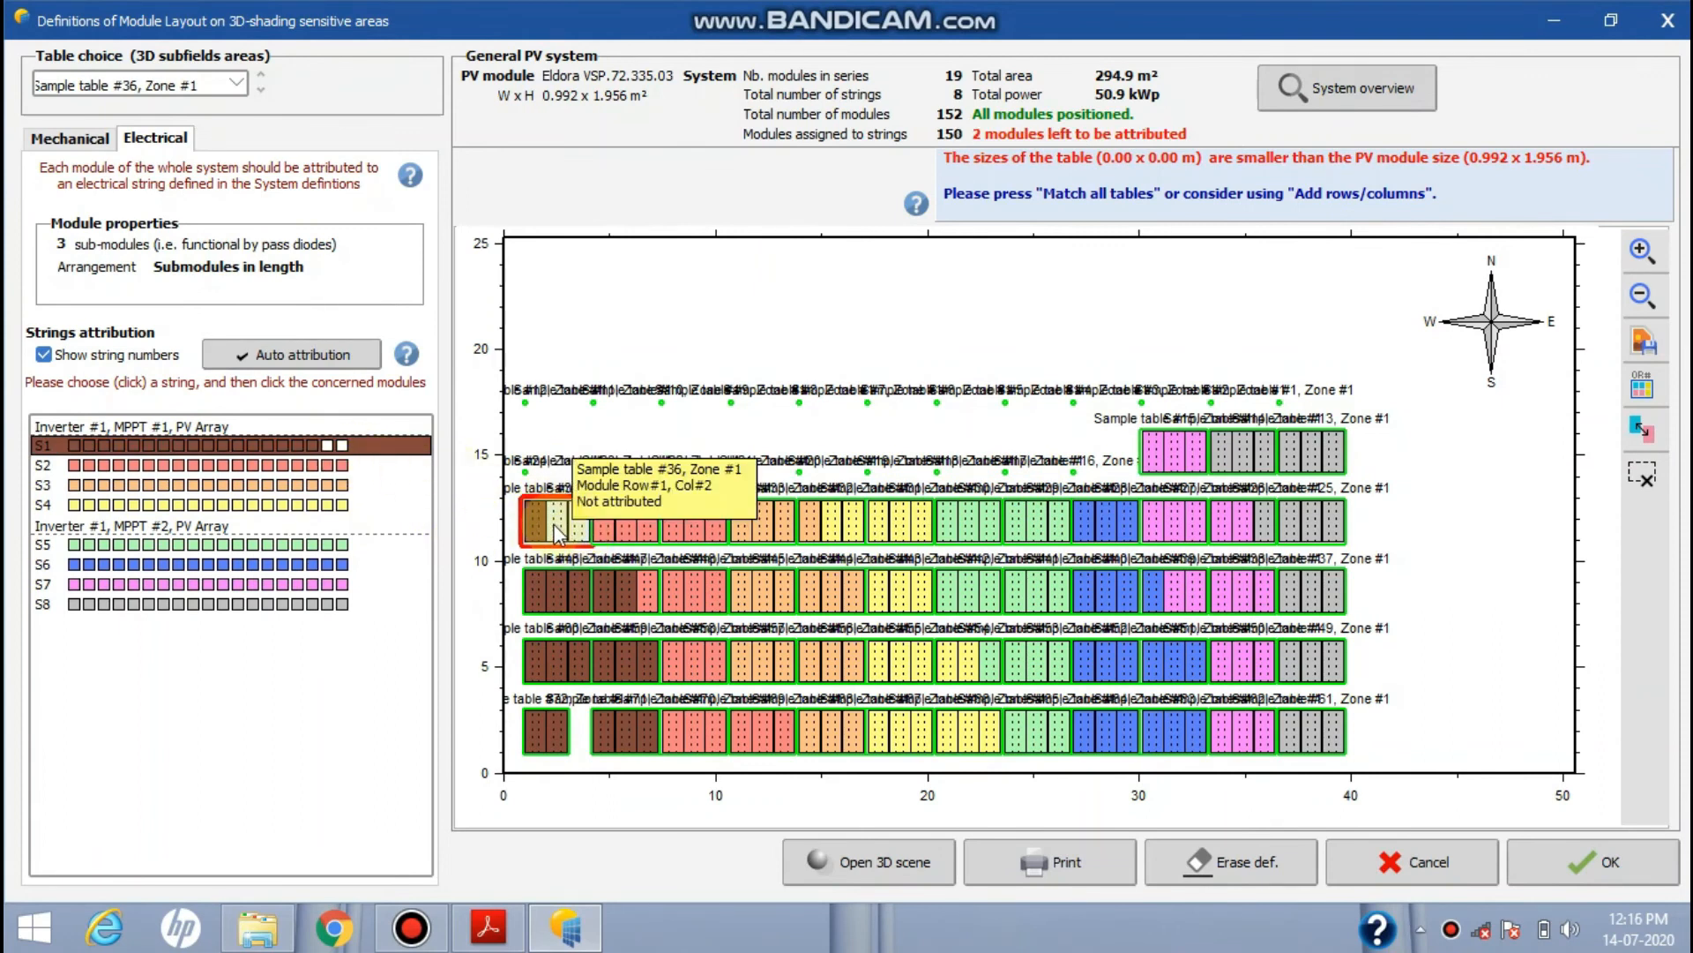
pyautogui.click(536, 529)
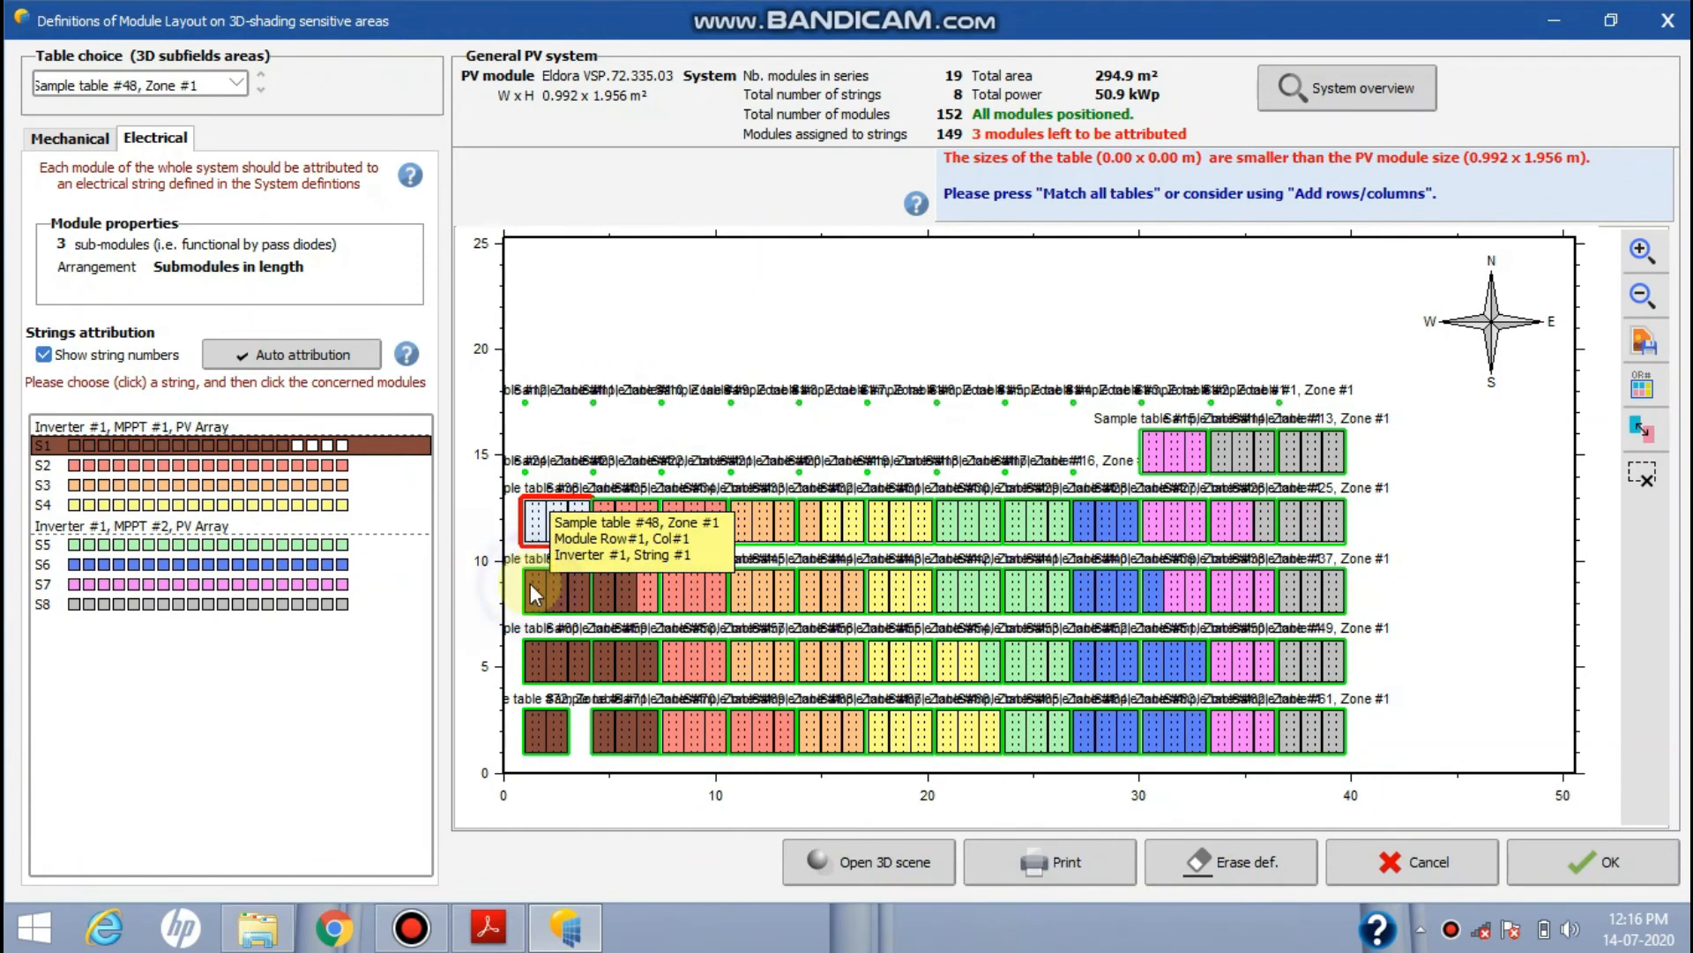
pyautogui.click(531, 584)
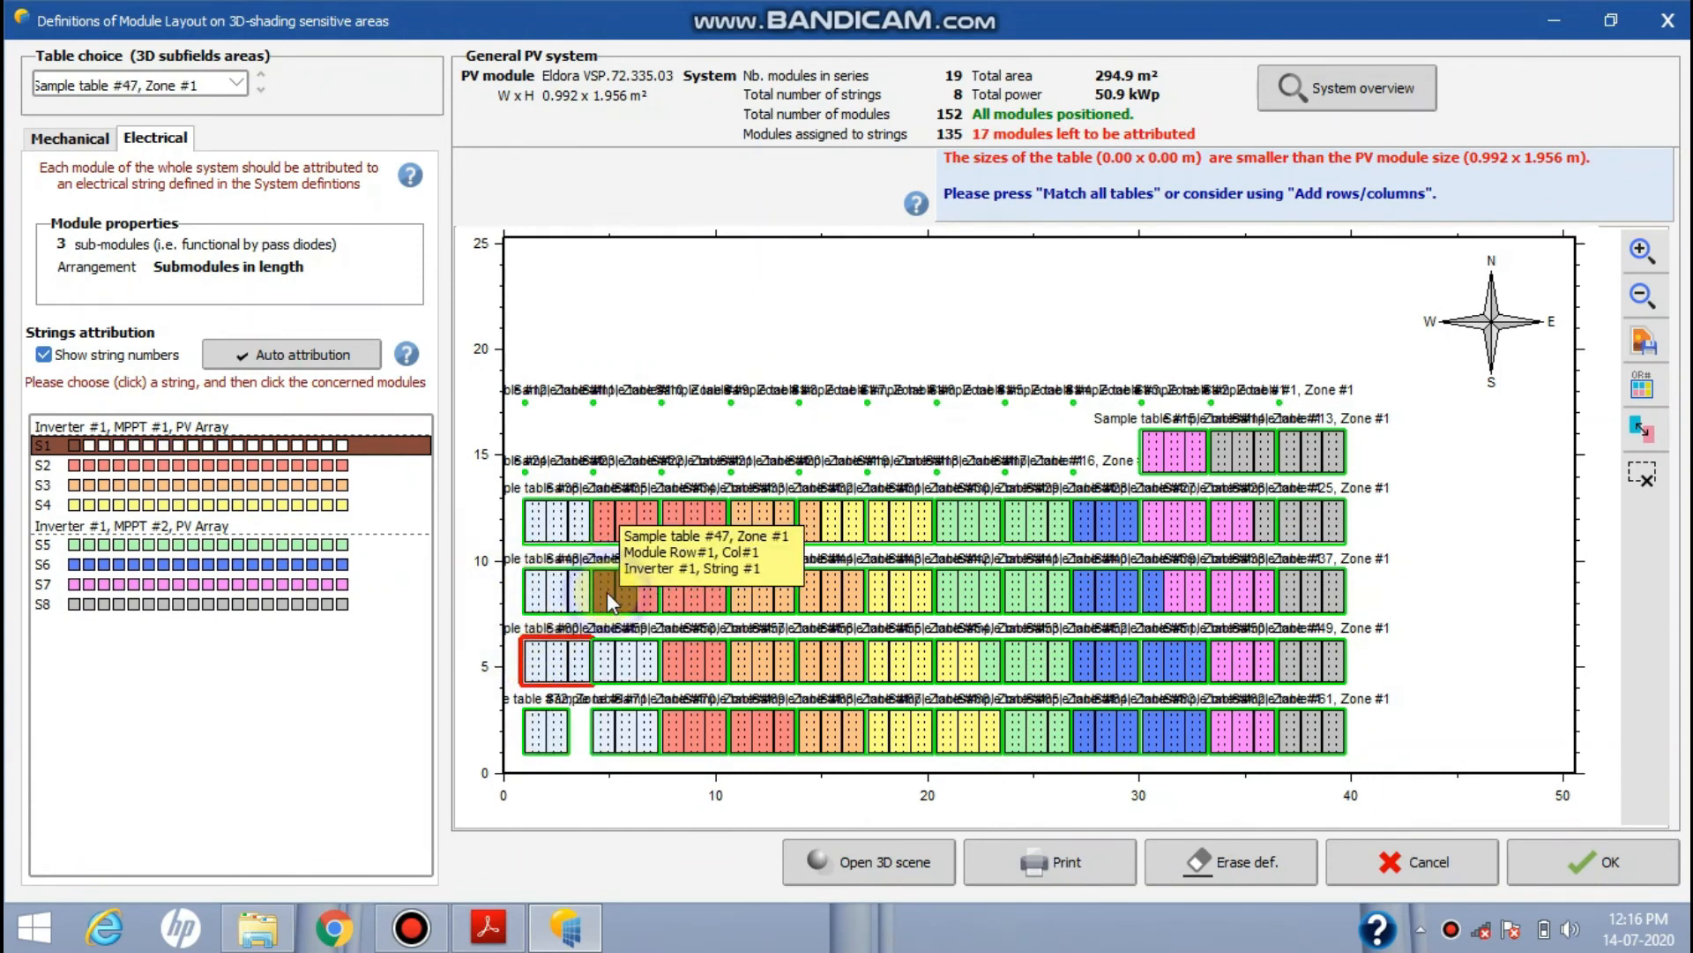
pyautogui.click(609, 602)
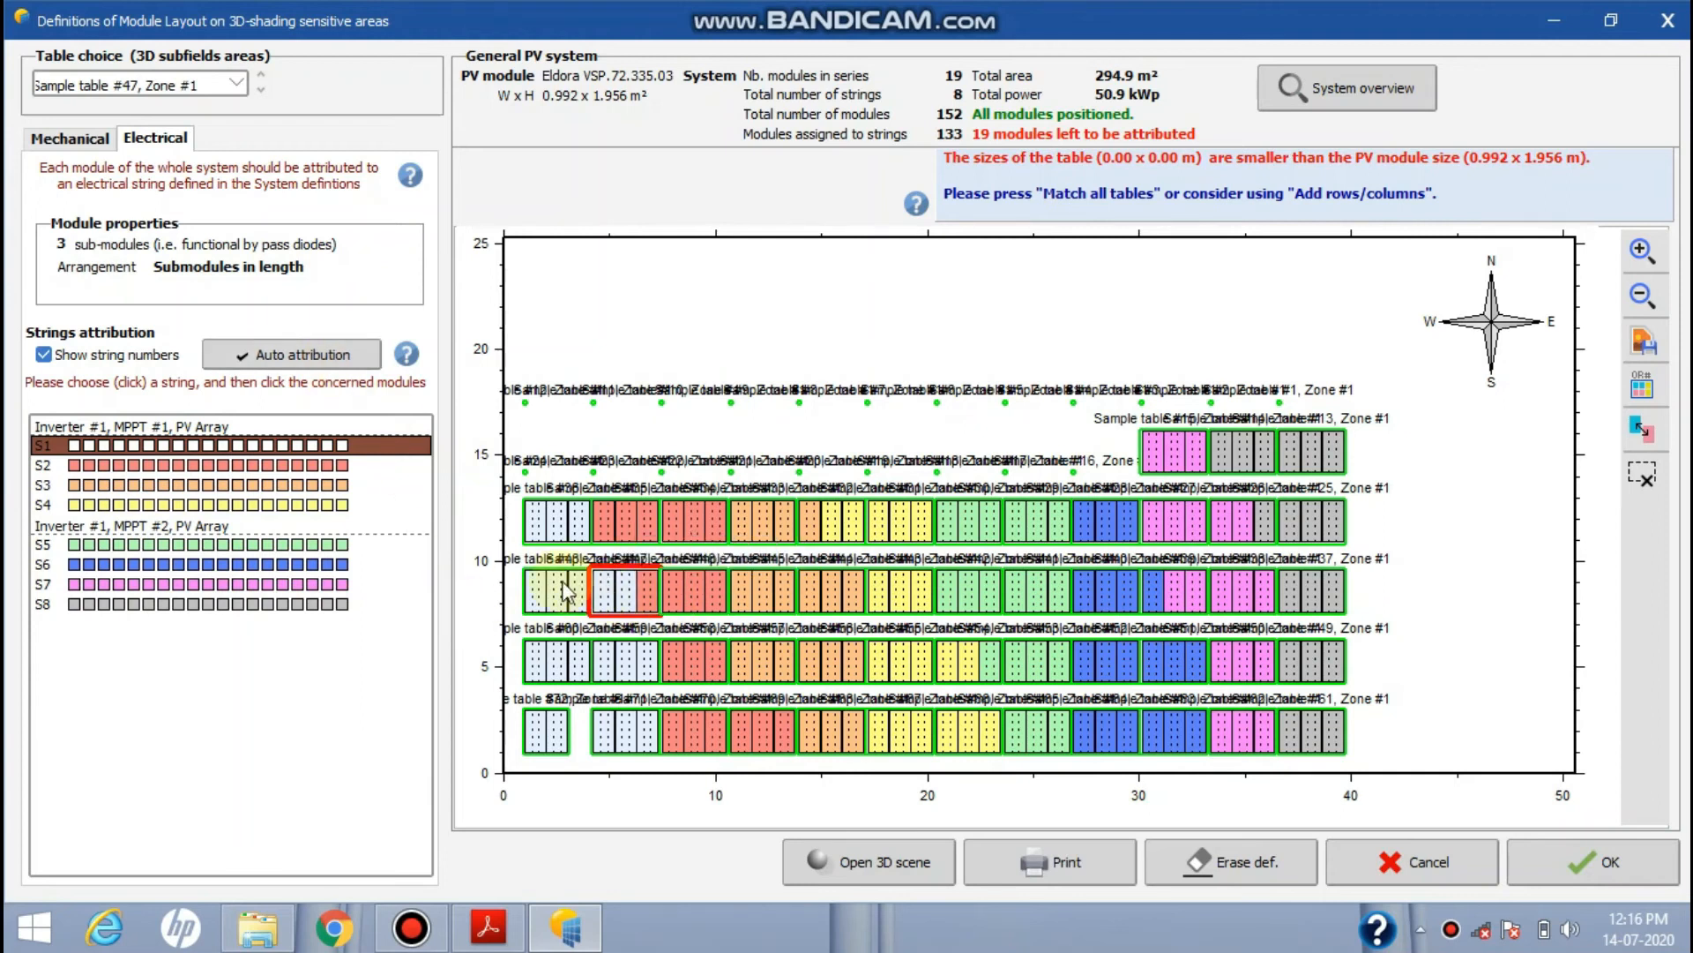
# Clear all string attributions of the PV modules
pyautogui.click(319, 356)
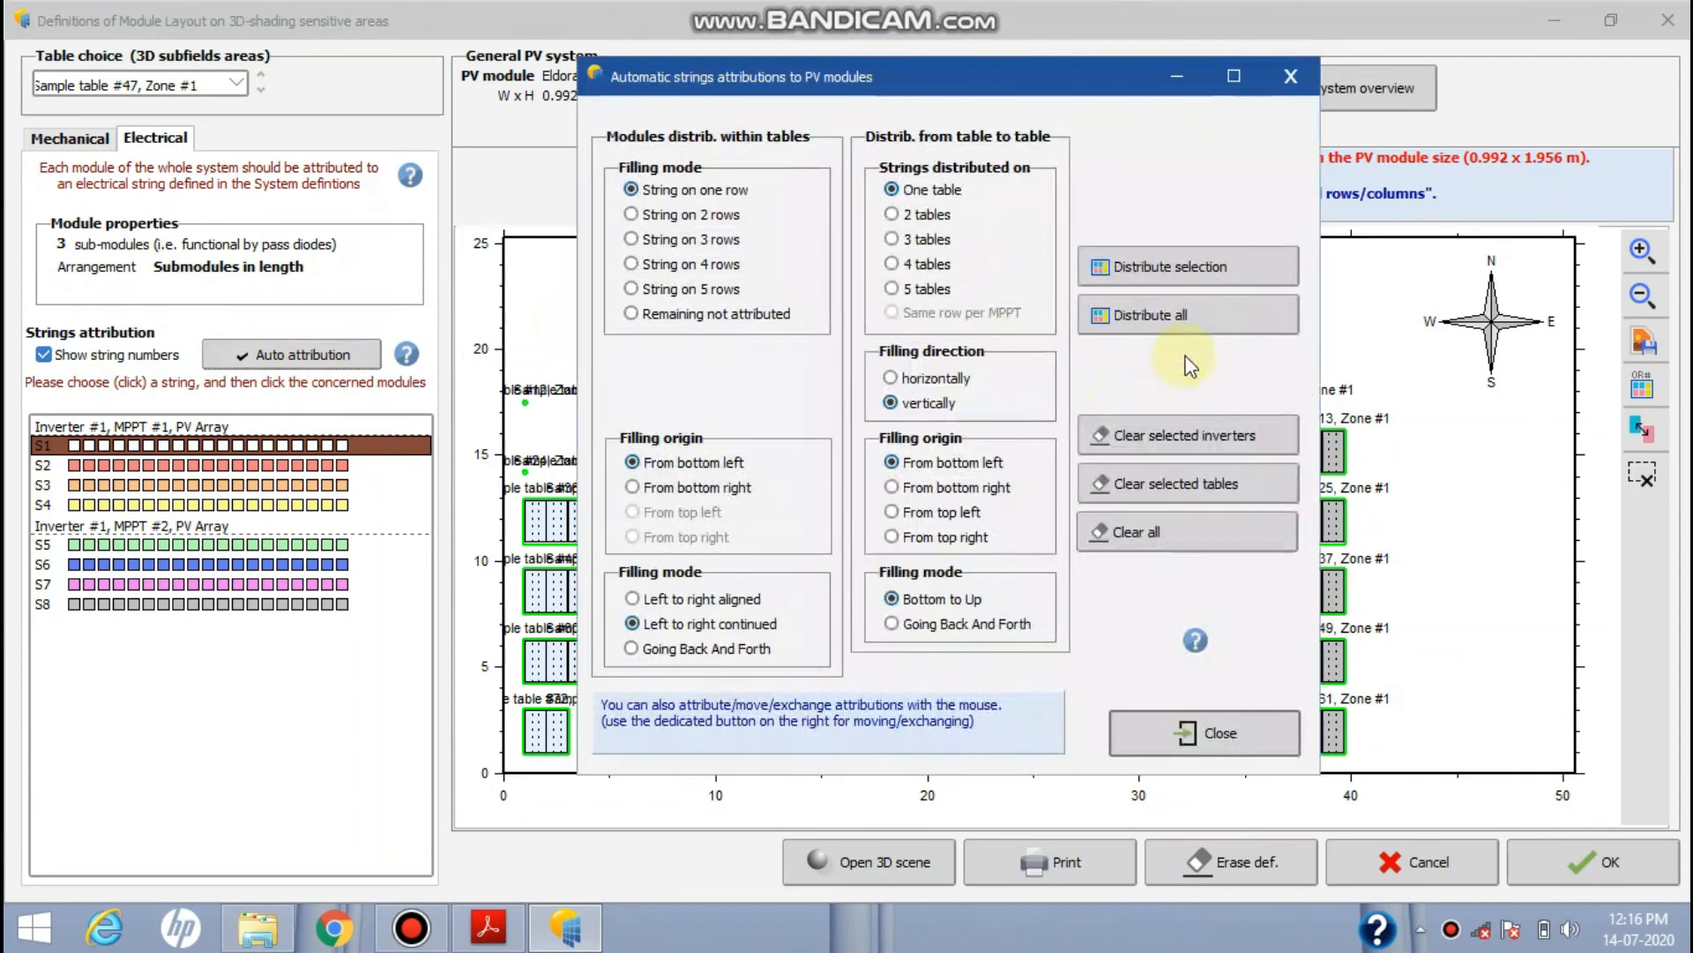
pyautogui.click(1187, 532)
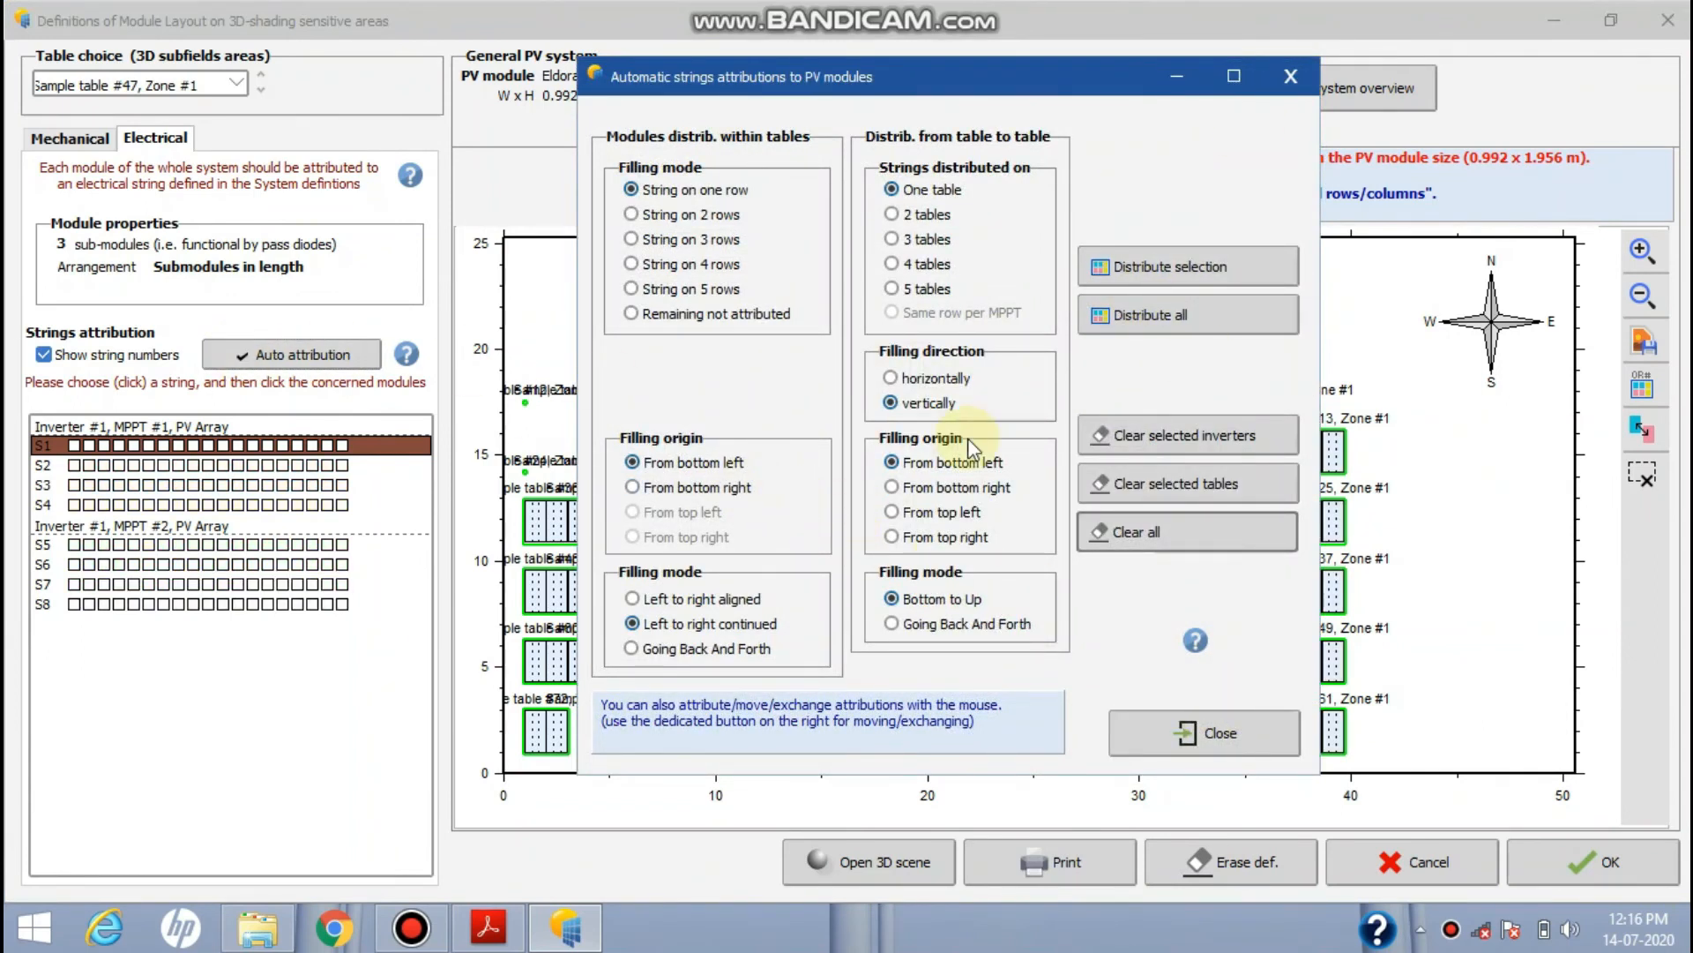
pyautogui.click(1217, 732)
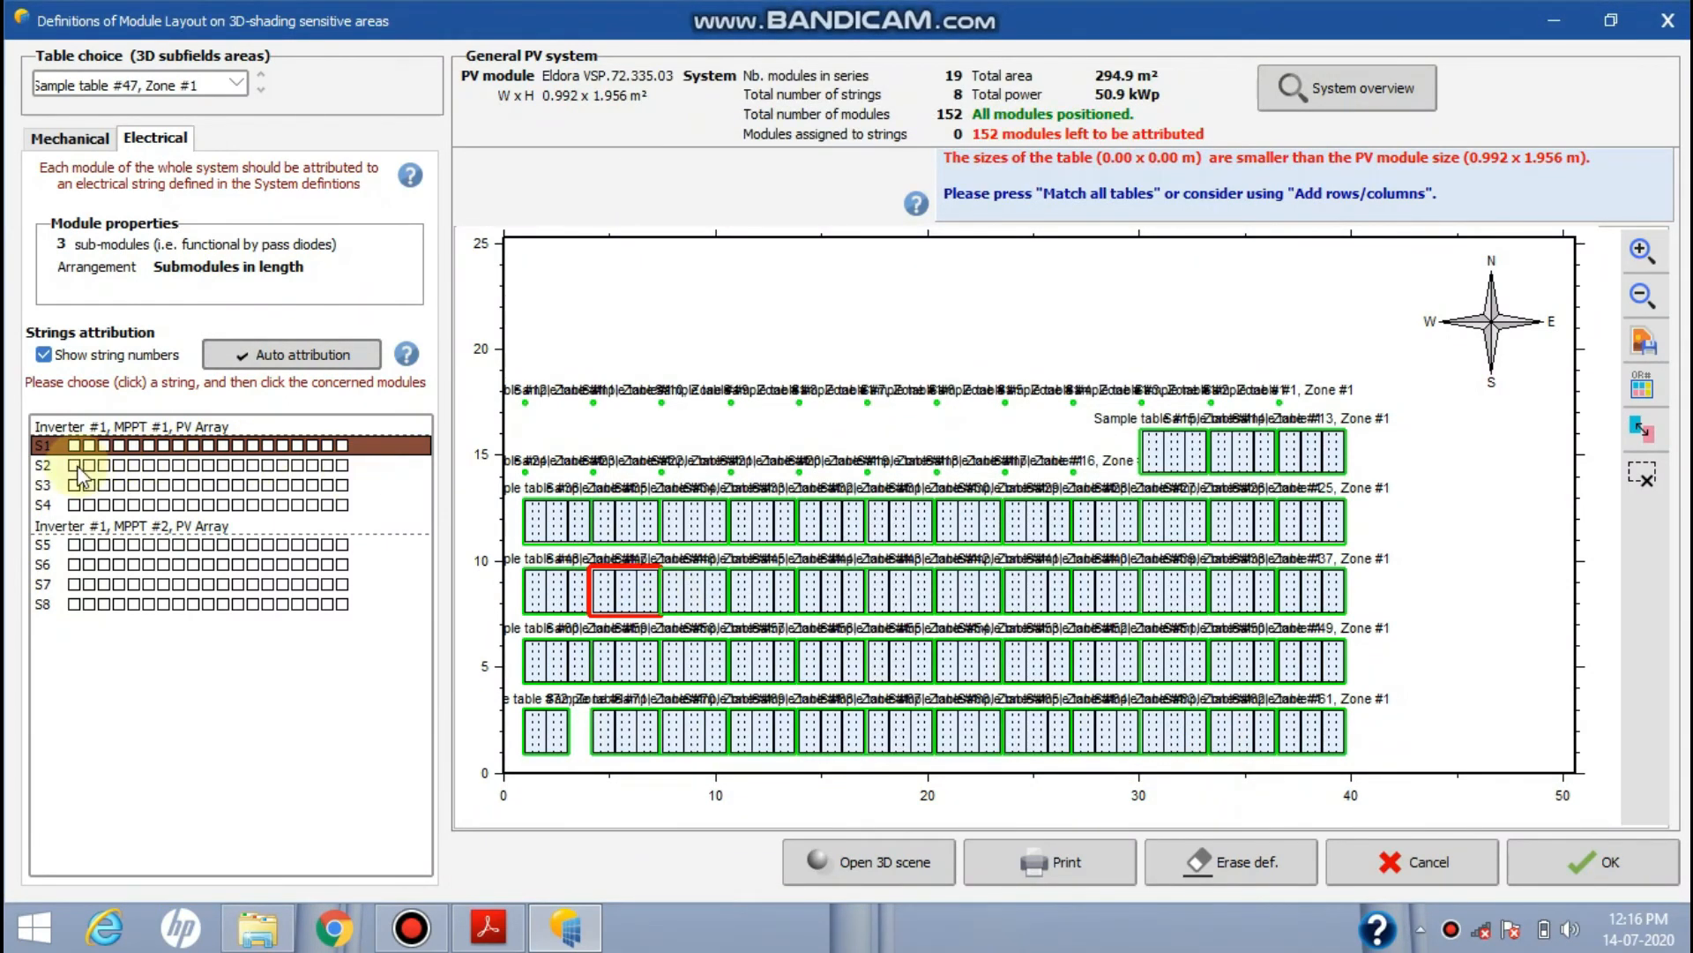
# Attribute 19 modules of the southernmost row to string S1, from table #72 eastward to the second module of table #66
pyautogui.click(126, 467)
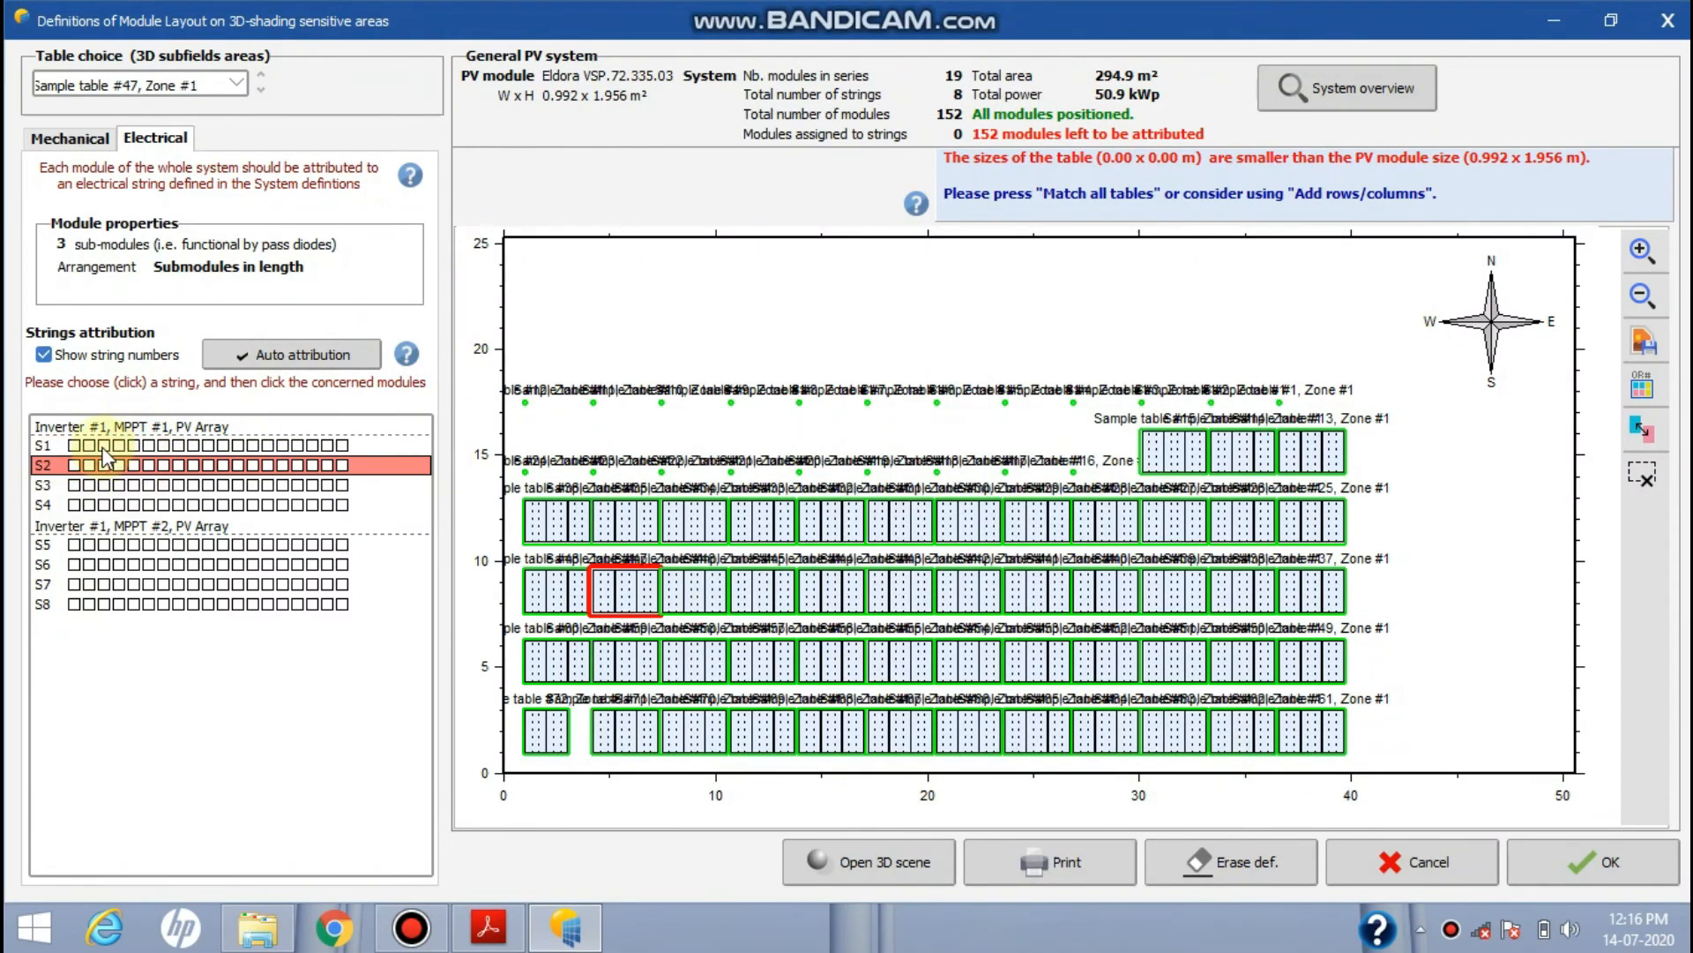
pyautogui.click(124, 486)
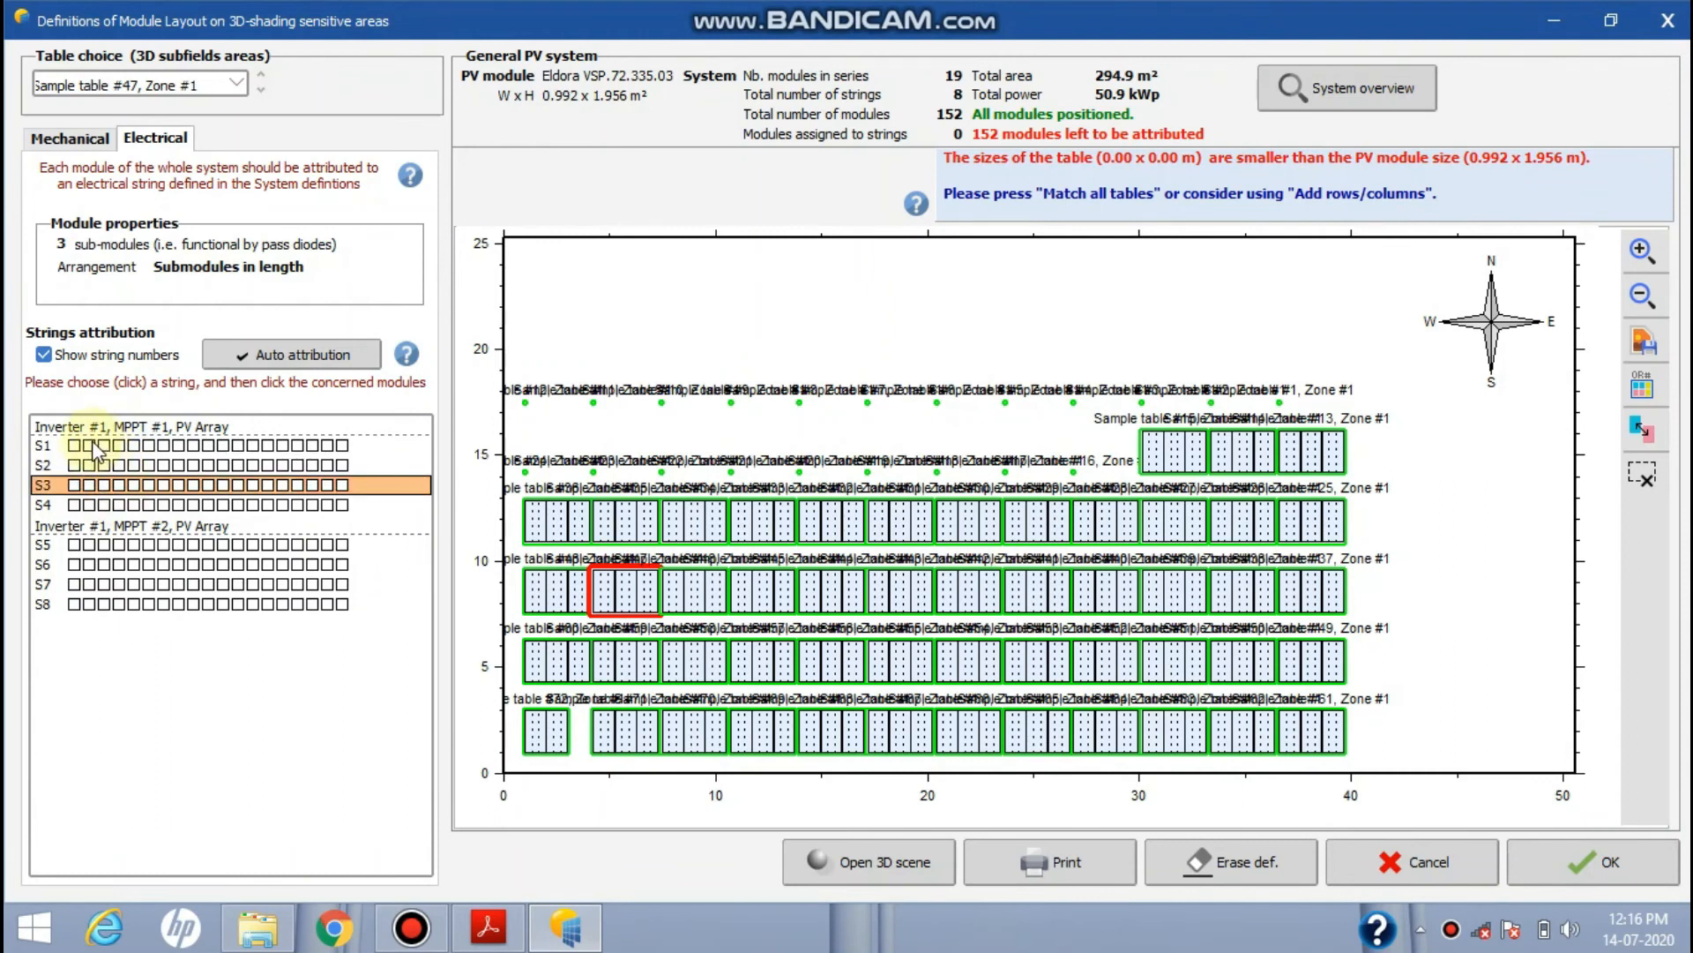
pyautogui.click(95, 448)
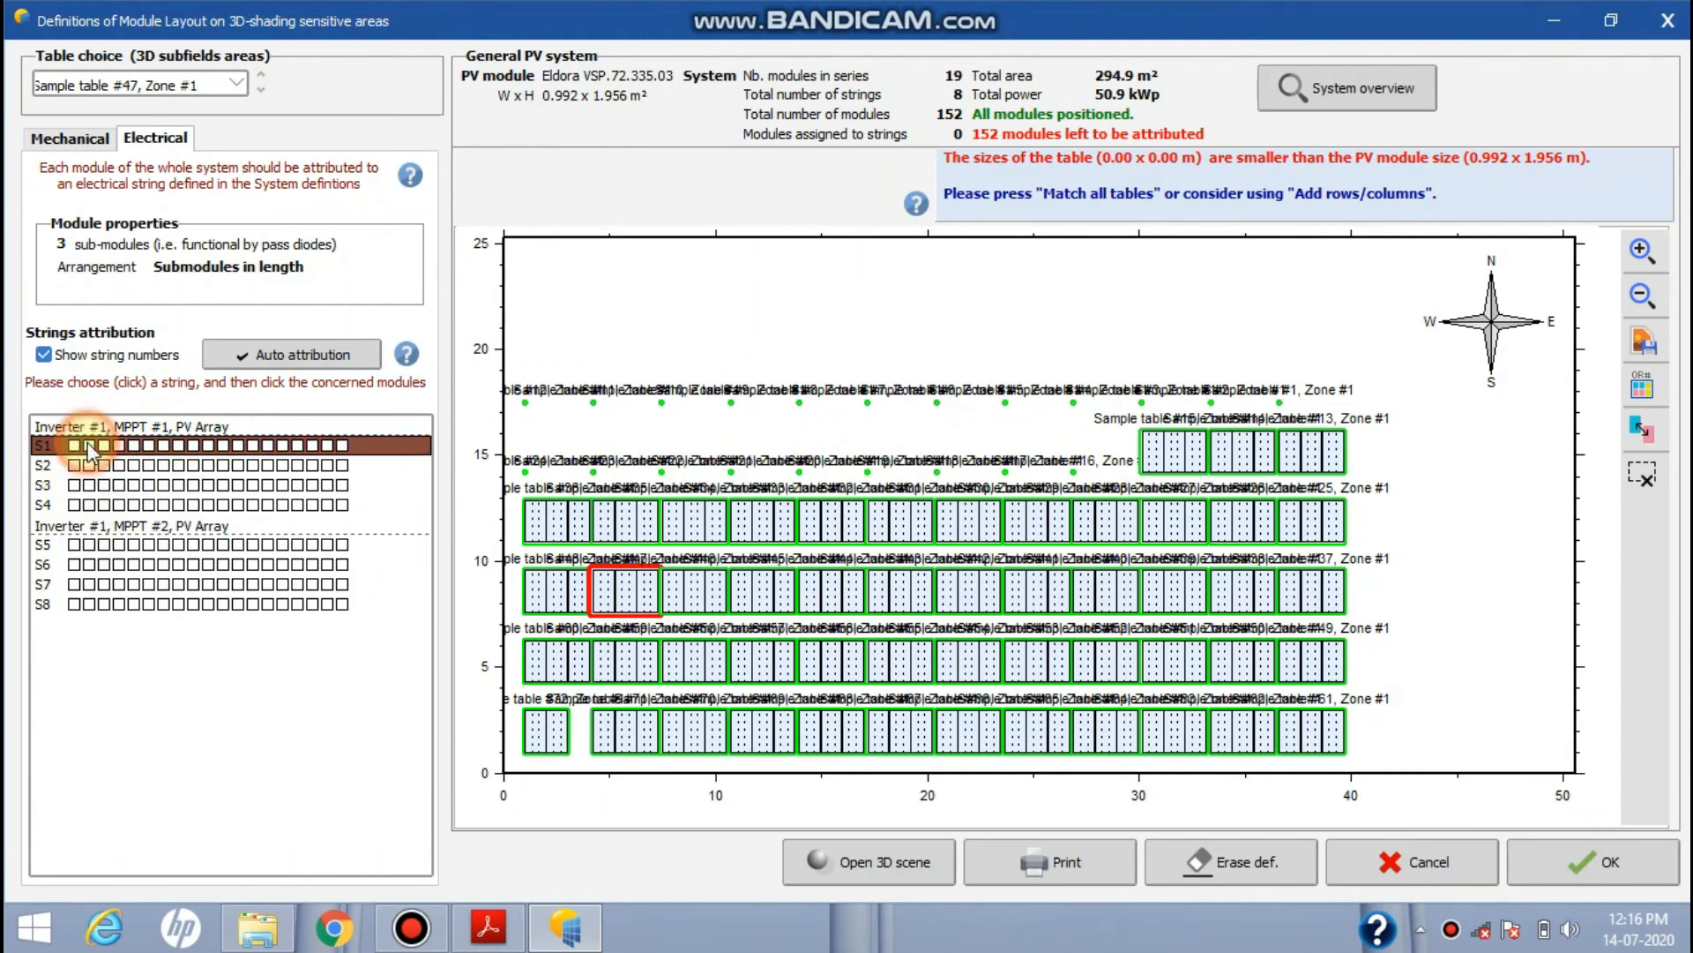
pyautogui.click(532, 729)
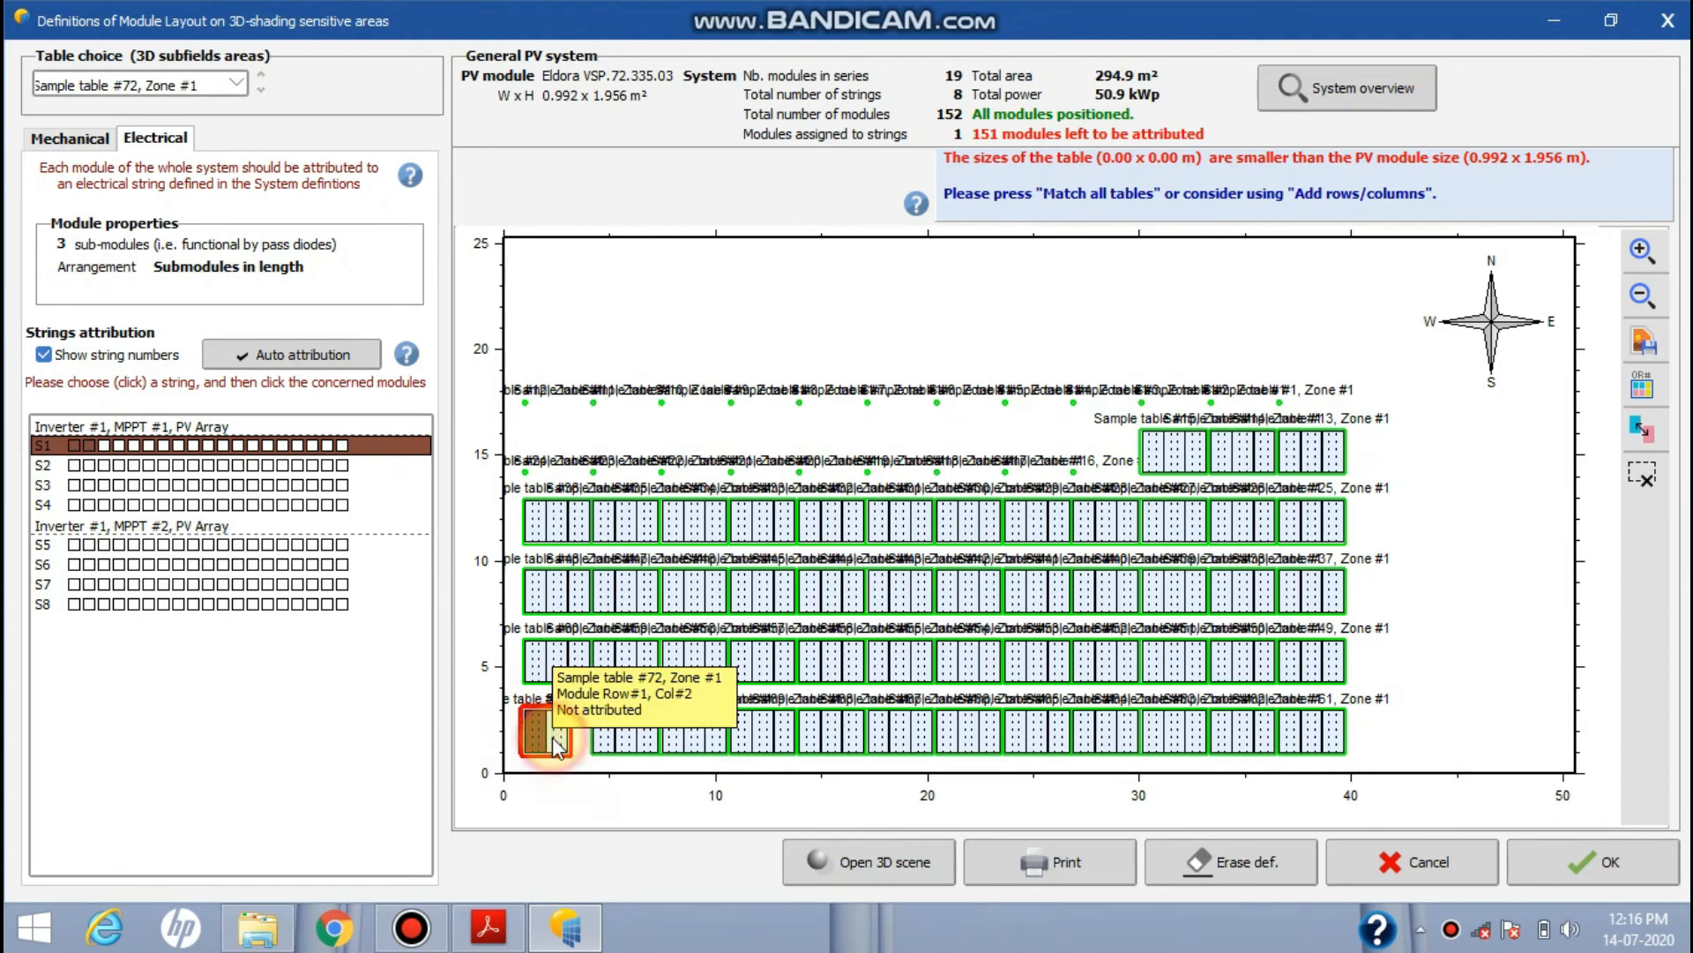
pyautogui.click(604, 740)
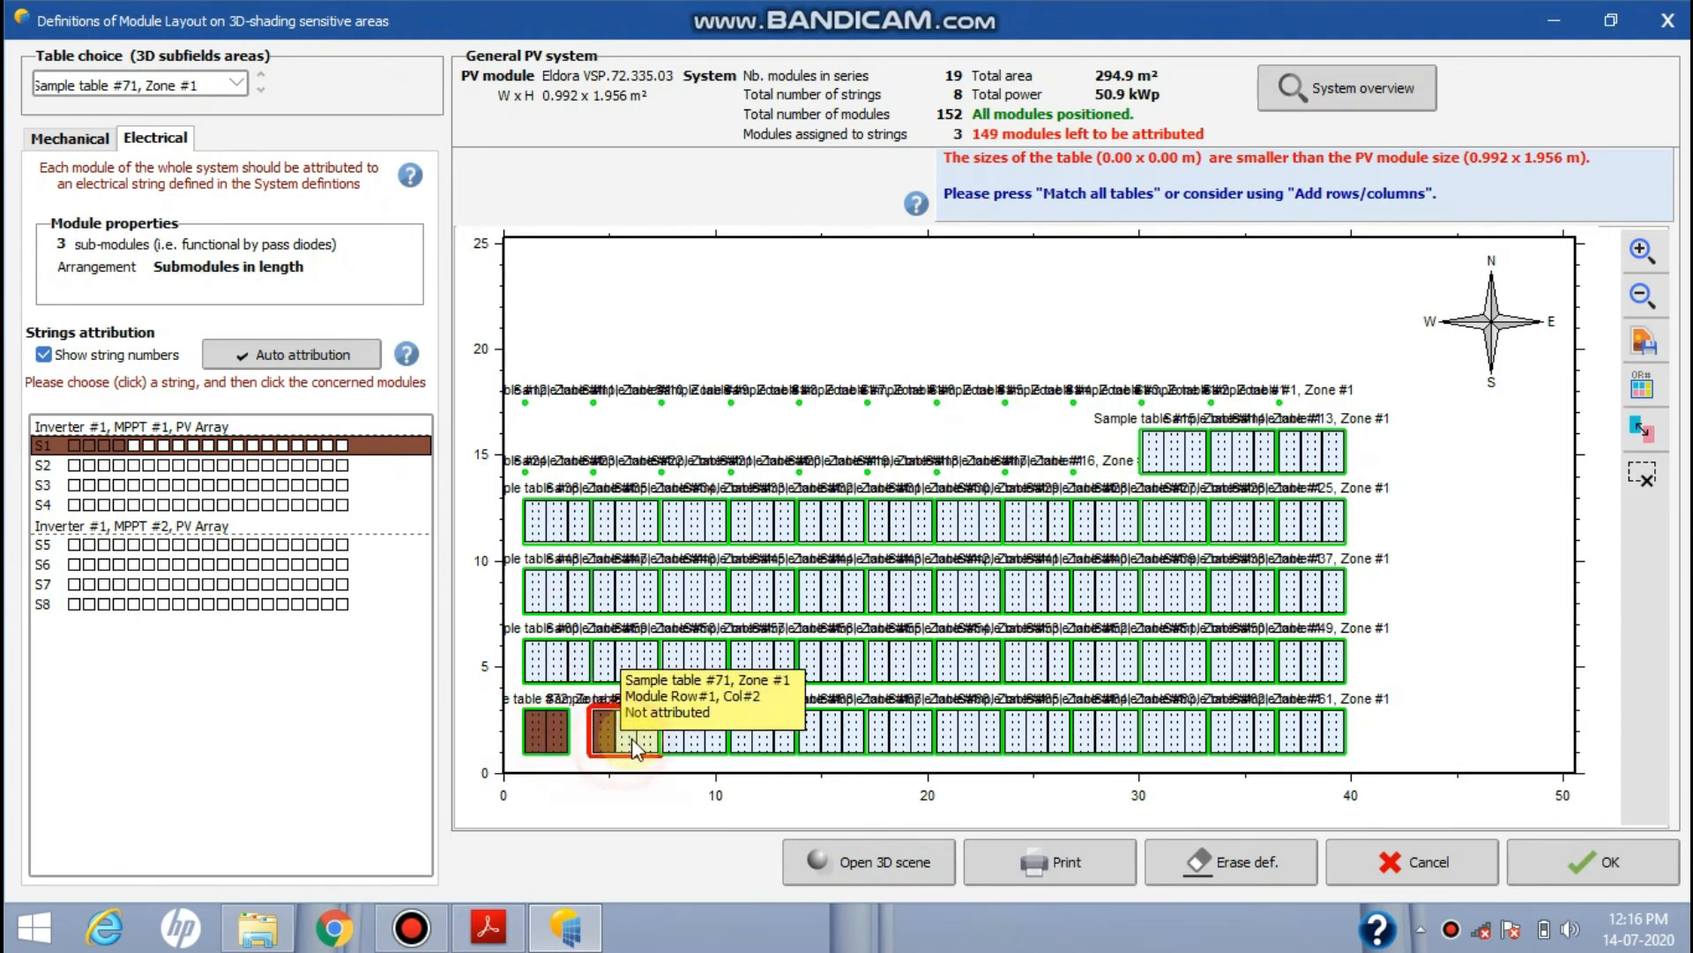
pyautogui.click(626, 740)
pyautogui.click(648, 743)
pyautogui.click(672, 741)
pyautogui.click(694, 741)
pyautogui.click(717, 741)
pyautogui.click(739, 740)
pyautogui.click(761, 745)
pyautogui.click(782, 745)
pyautogui.click(810, 745)
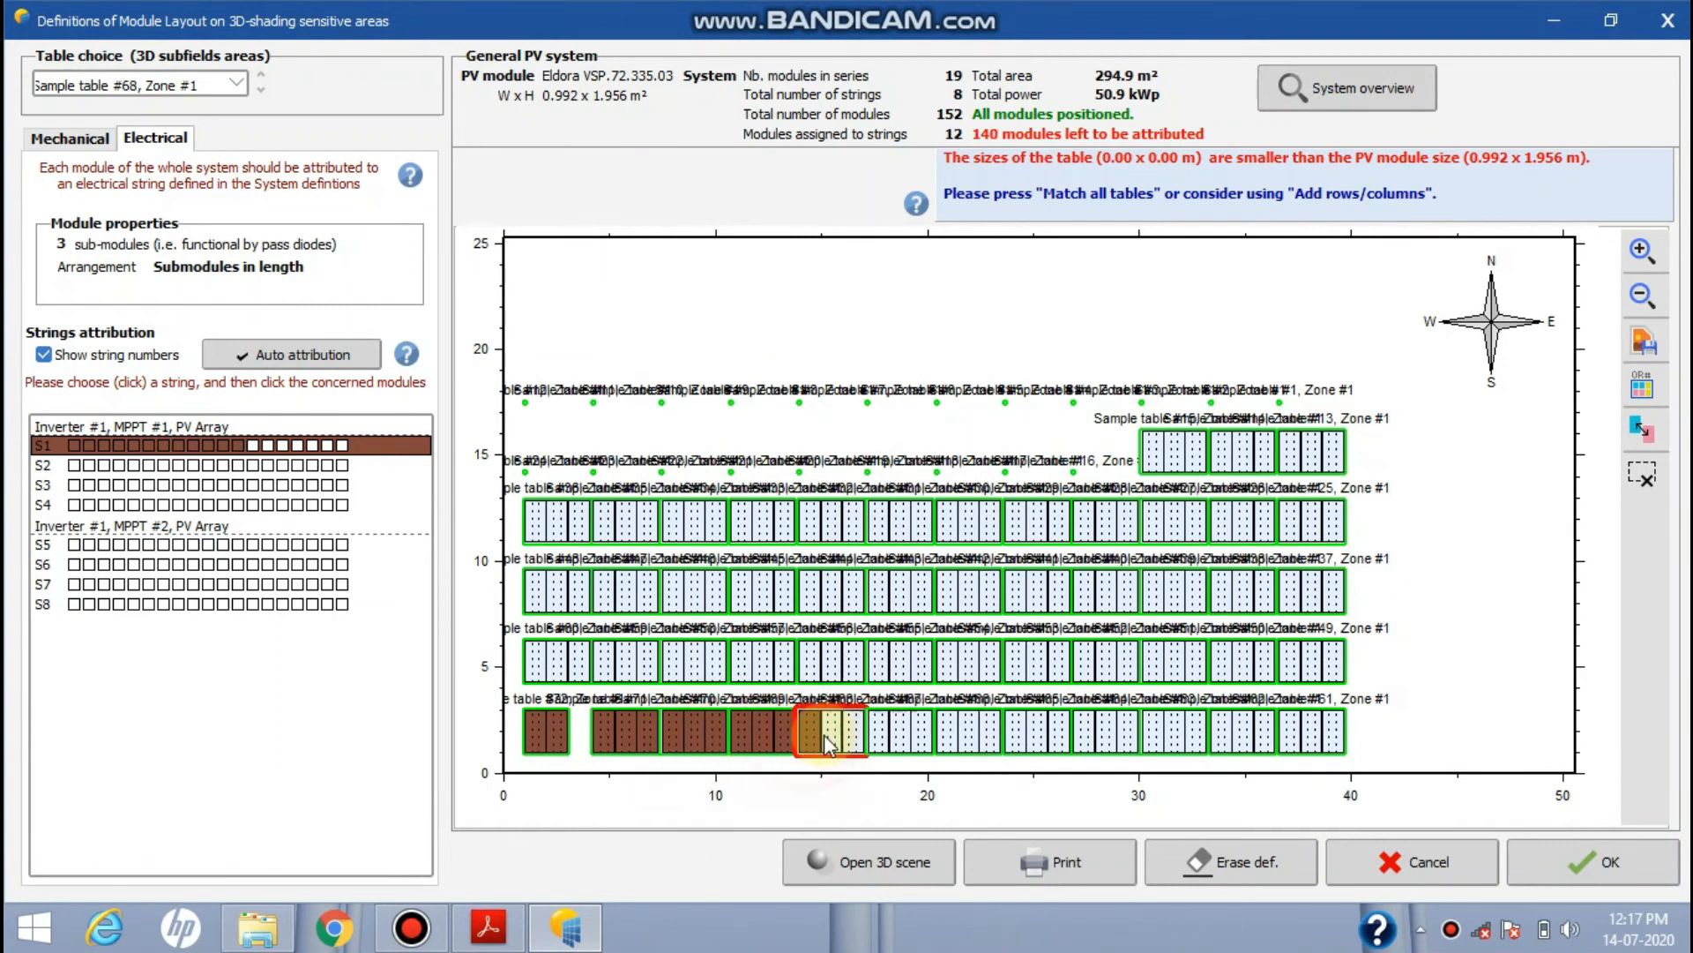
pyautogui.click(831, 745)
pyautogui.click(854, 746)
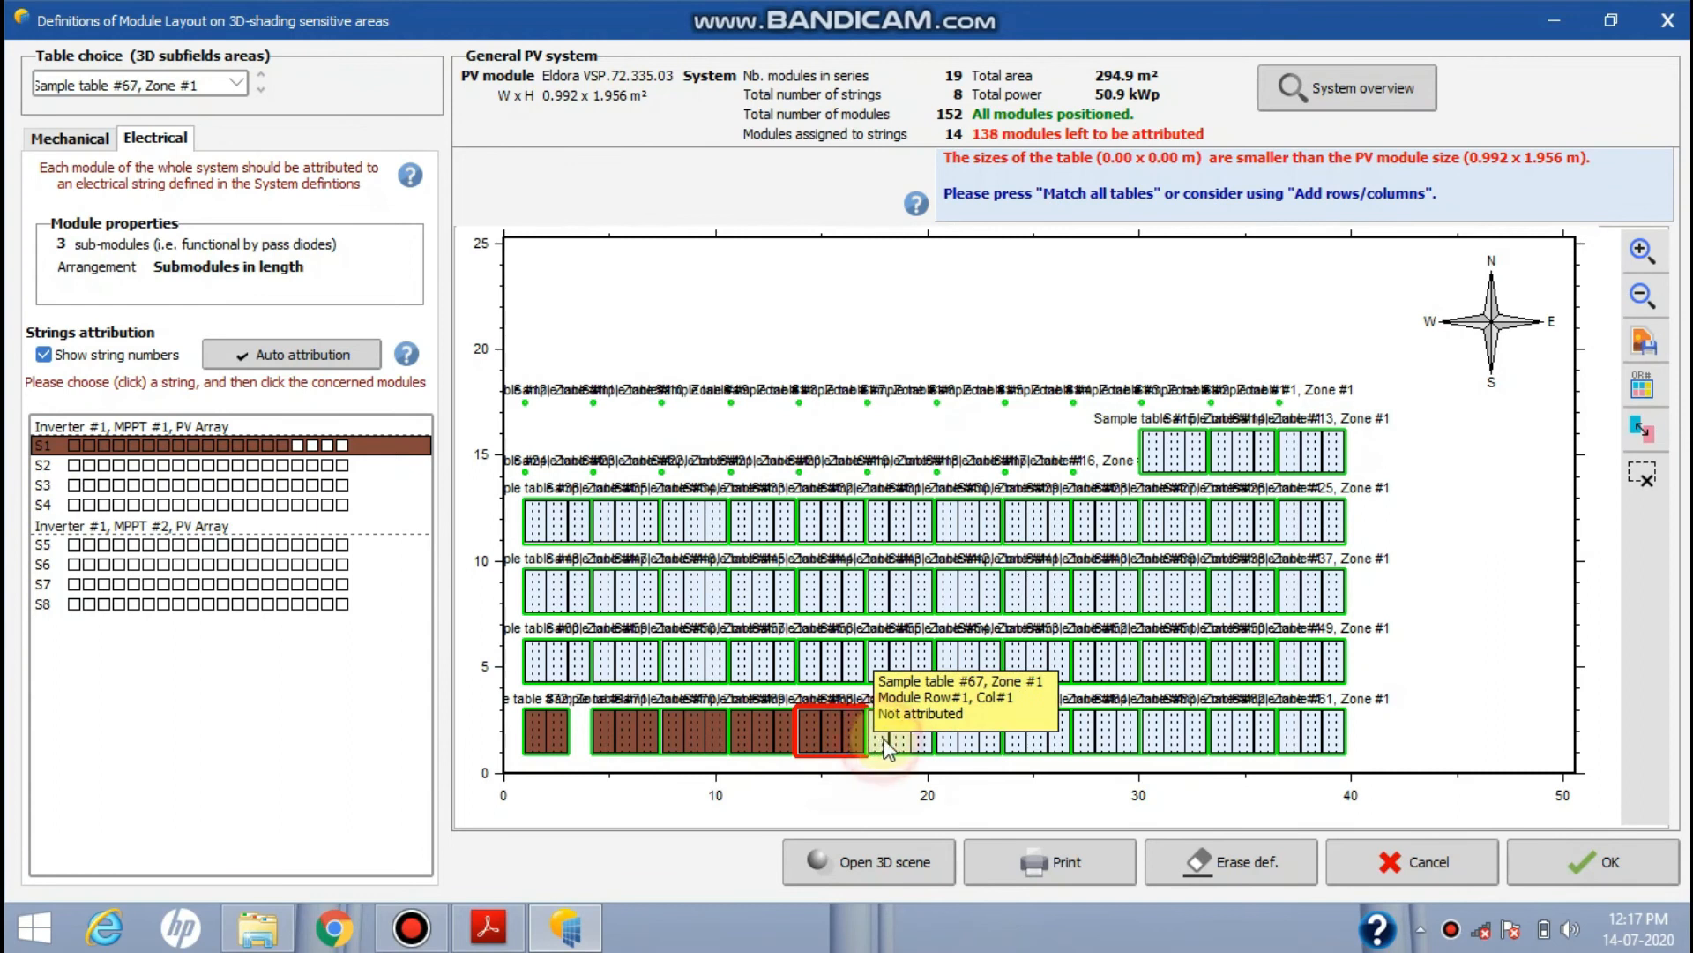
pyautogui.click(878, 745)
pyautogui.click(909, 745)
pyautogui.click(927, 745)
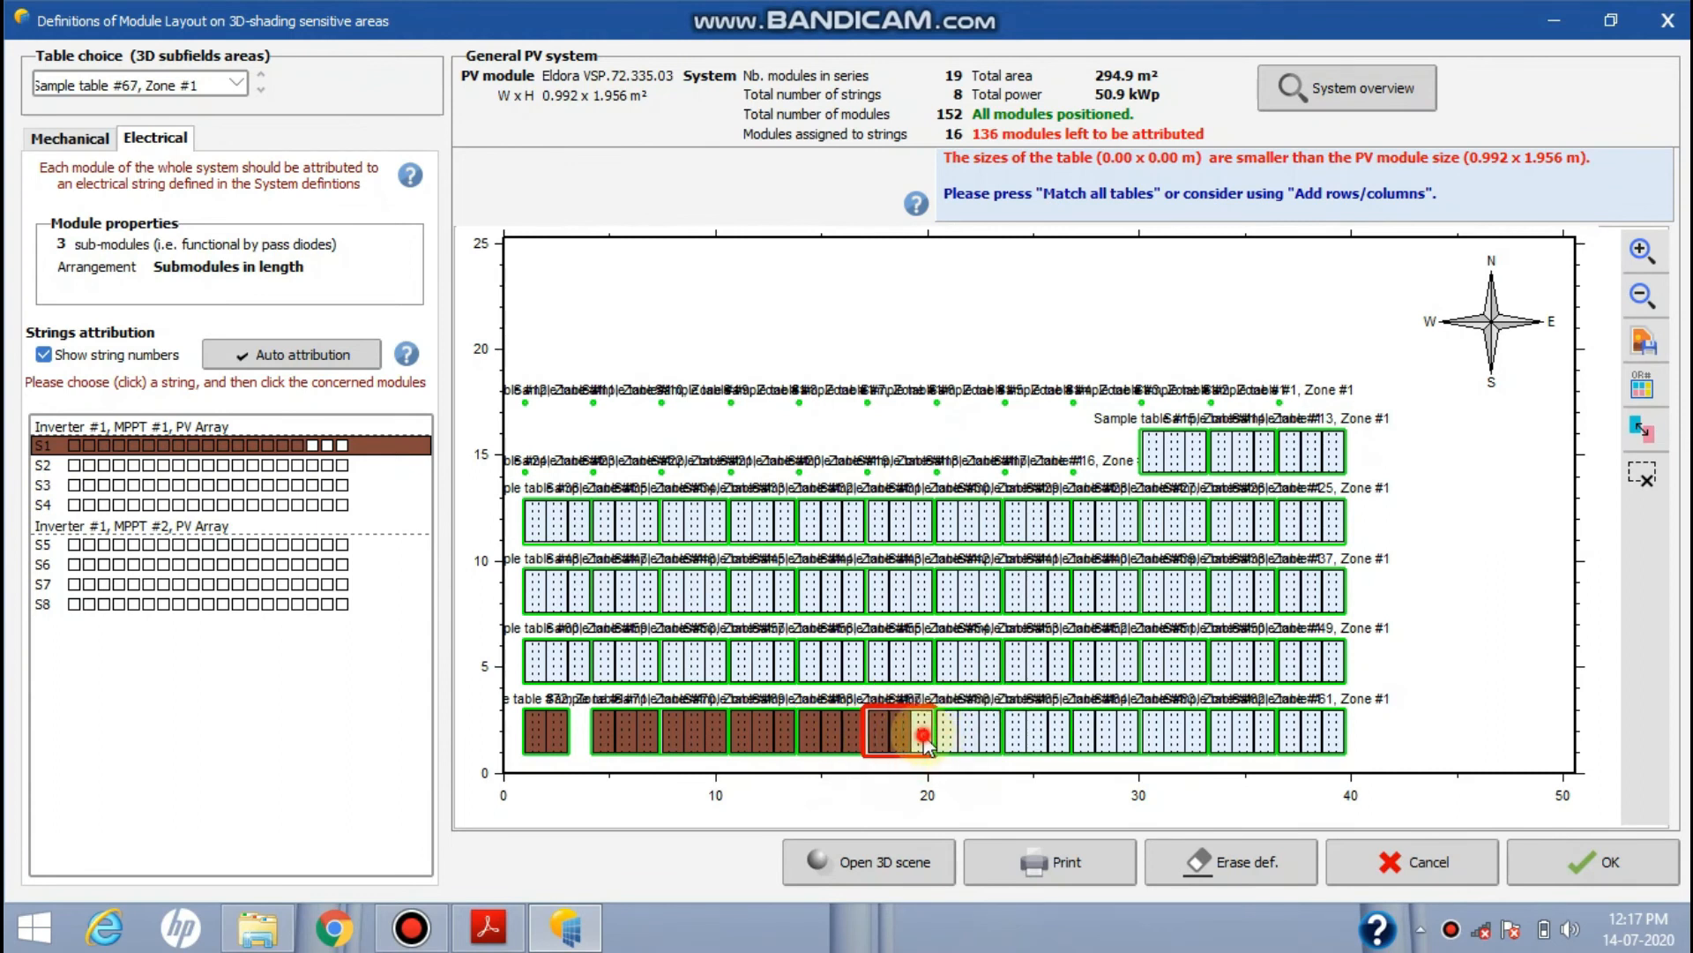
pyautogui.click(948, 746)
pyautogui.click(969, 745)
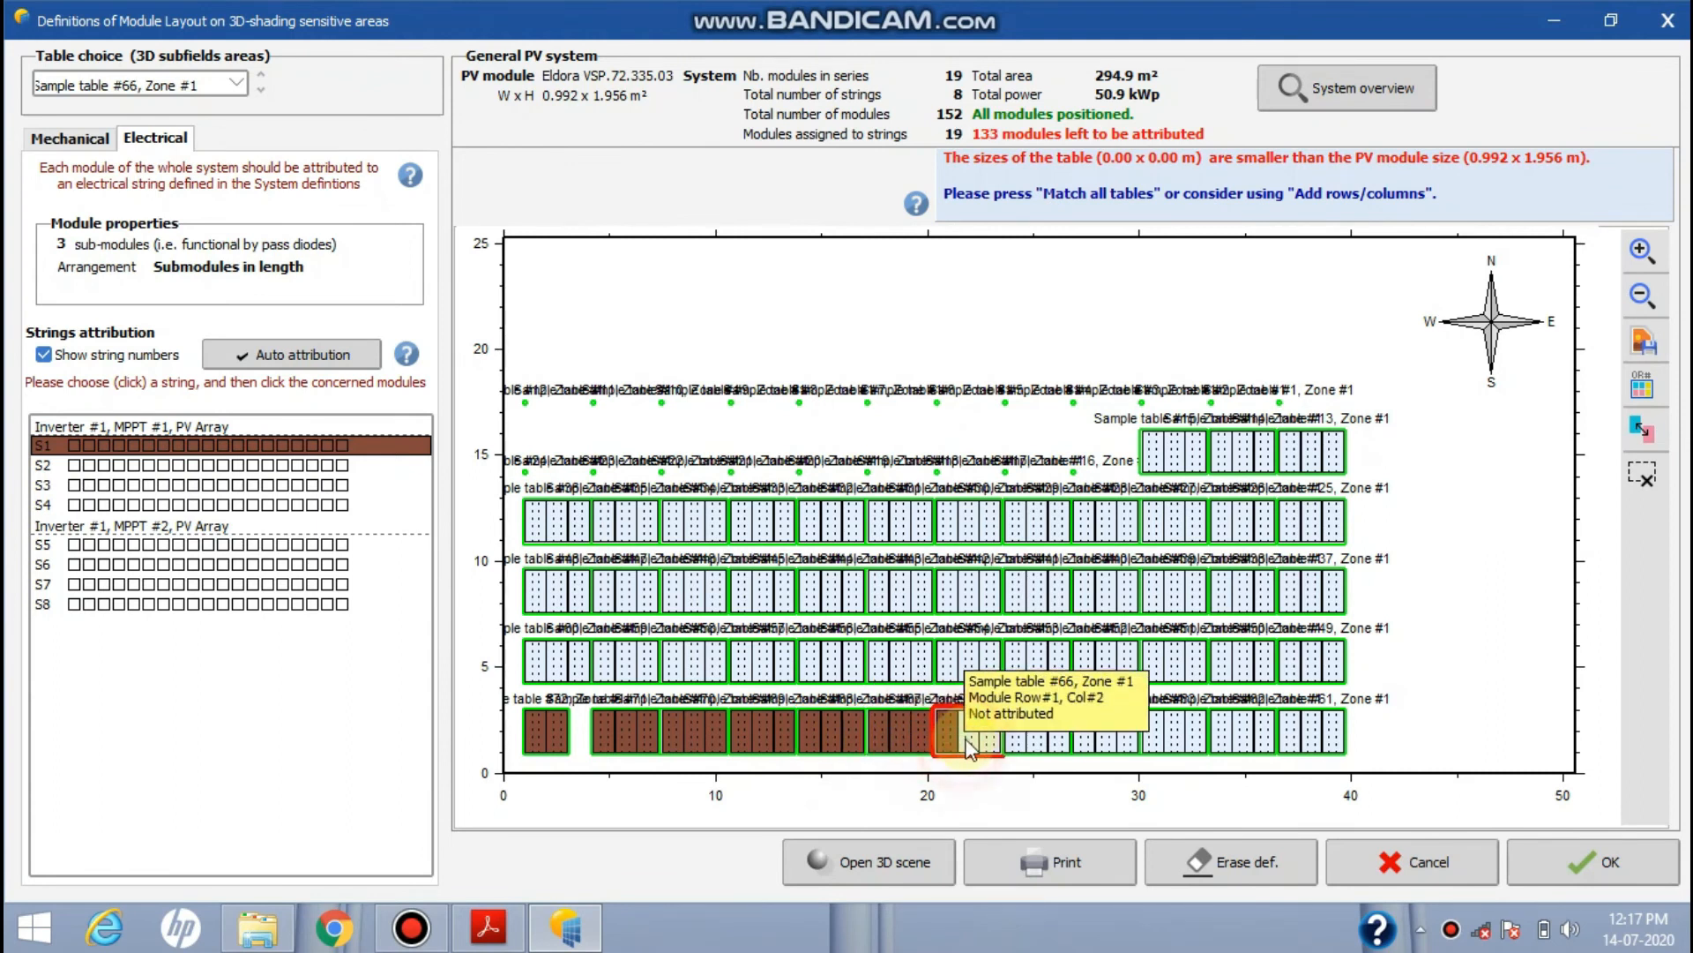
pyautogui.click(981, 743)
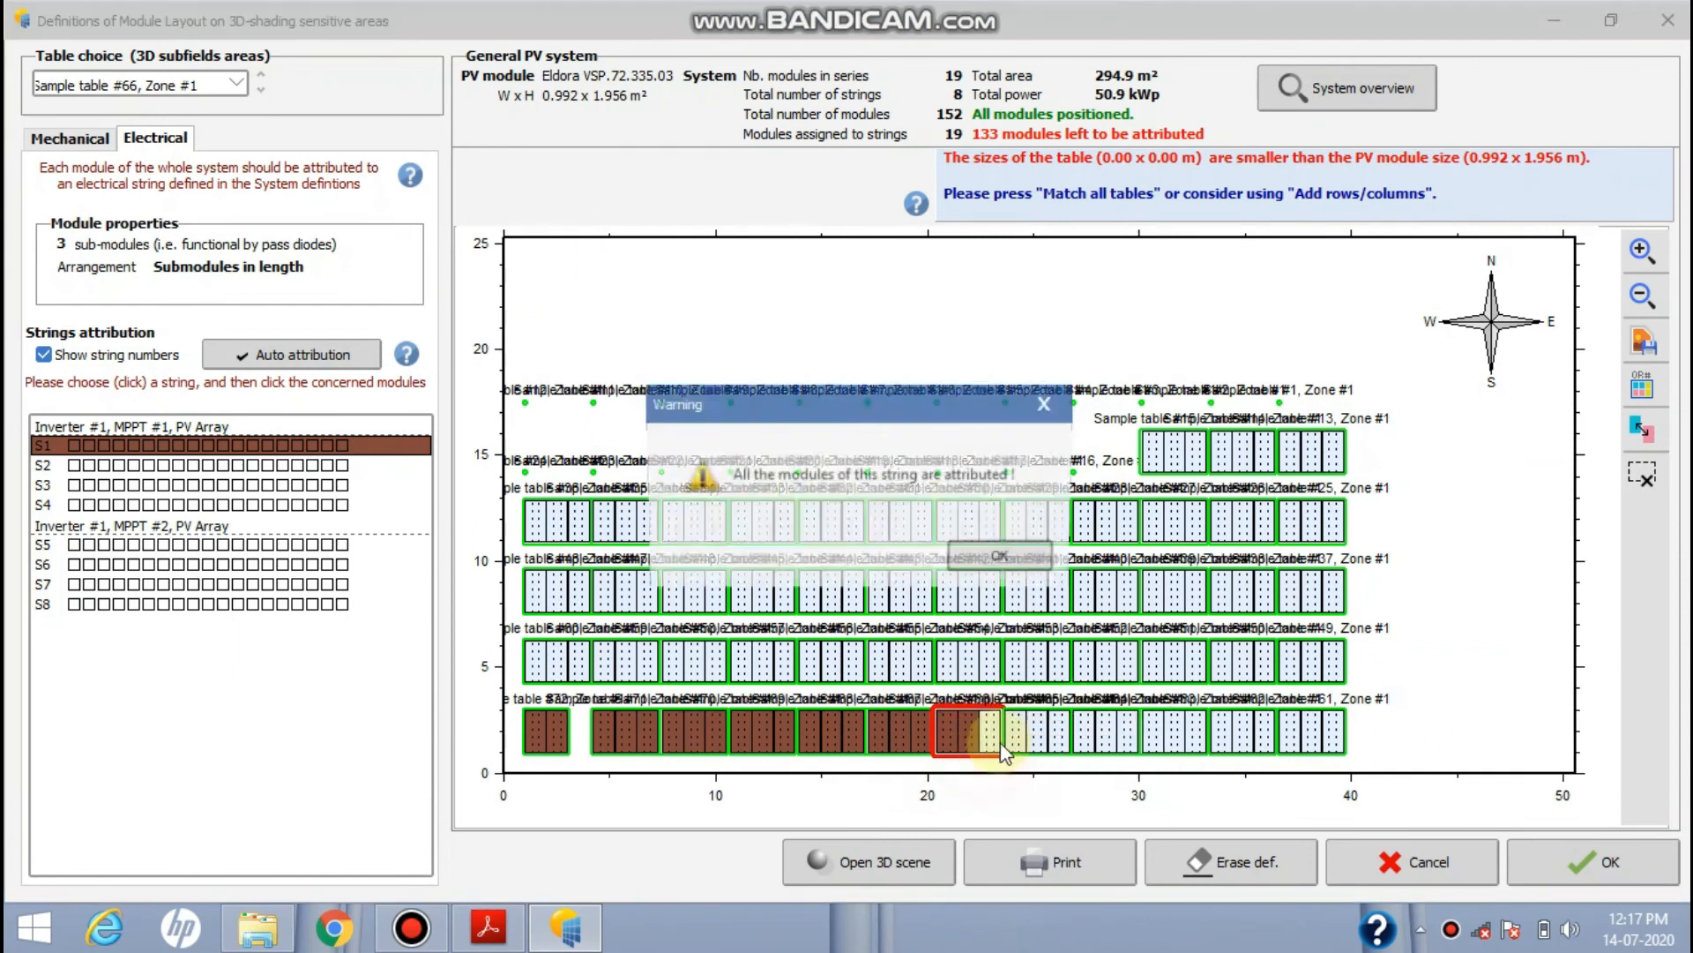
pyautogui.click(992, 560)
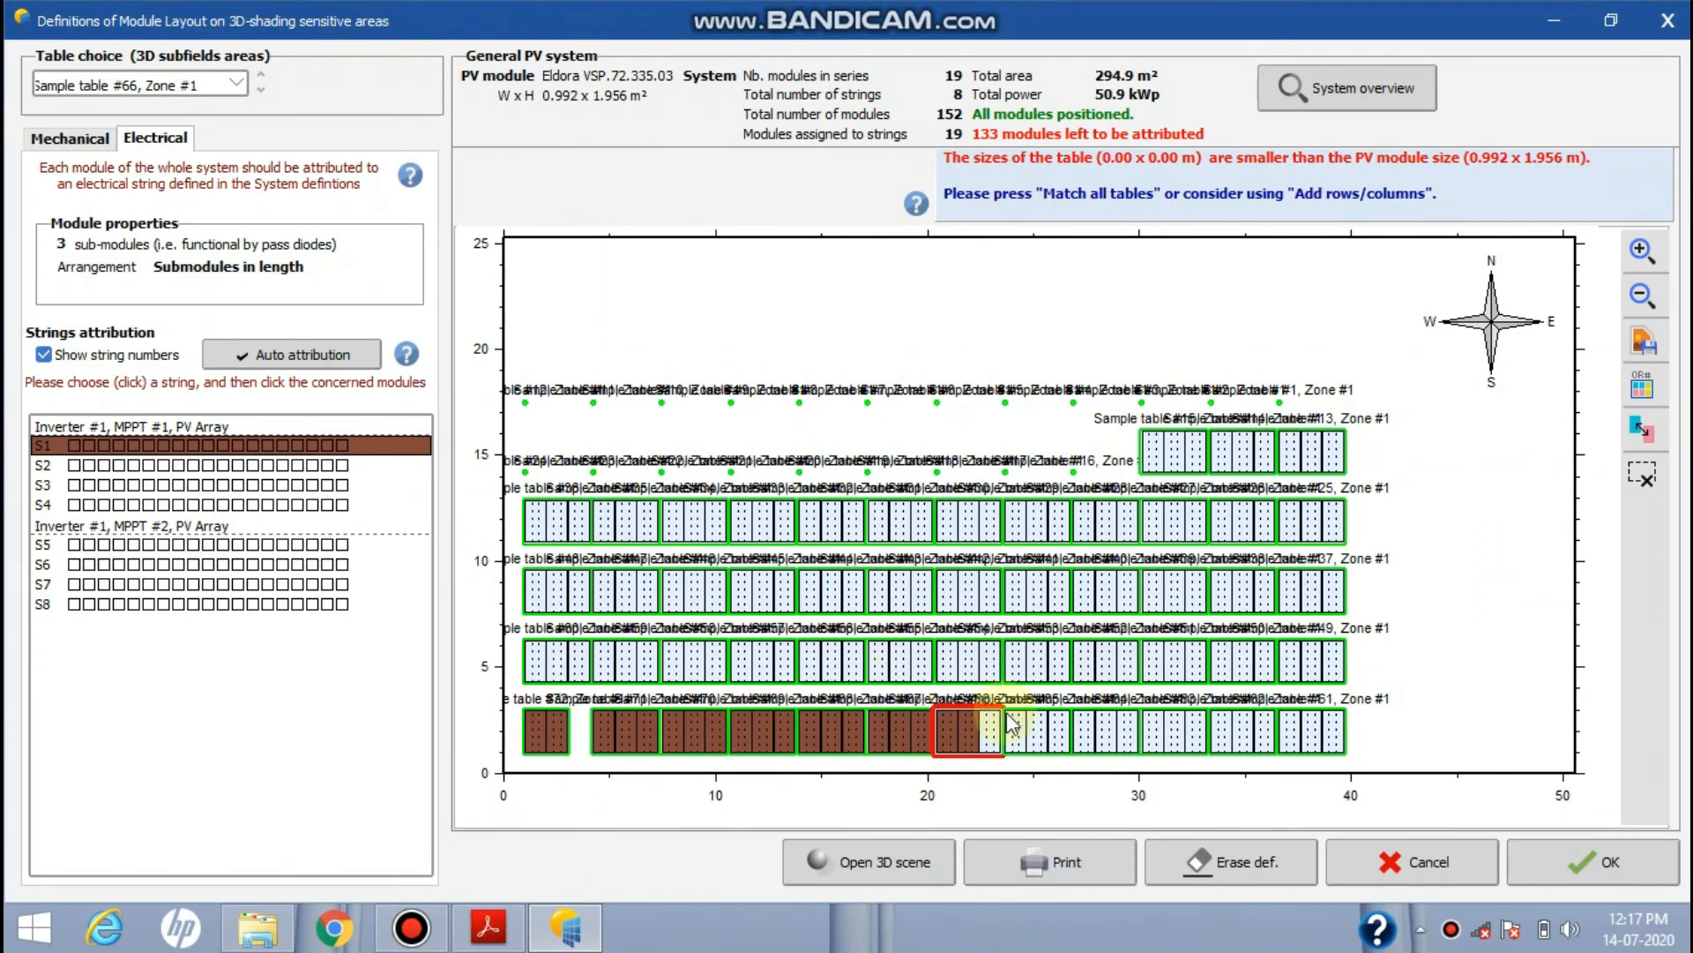
# Attribute table #66's last module and all modules of tables #65 and #64 to string S2, and table #48's first module to S3
pyautogui.click(326, 466)
pyautogui.click(990, 735)
pyautogui.click(1016, 737)
pyautogui.click(1035, 735)
pyautogui.click(1058, 738)
pyautogui.click(1084, 739)
pyautogui.click(1104, 740)
pyautogui.click(1126, 745)
pyautogui.click(309, 487)
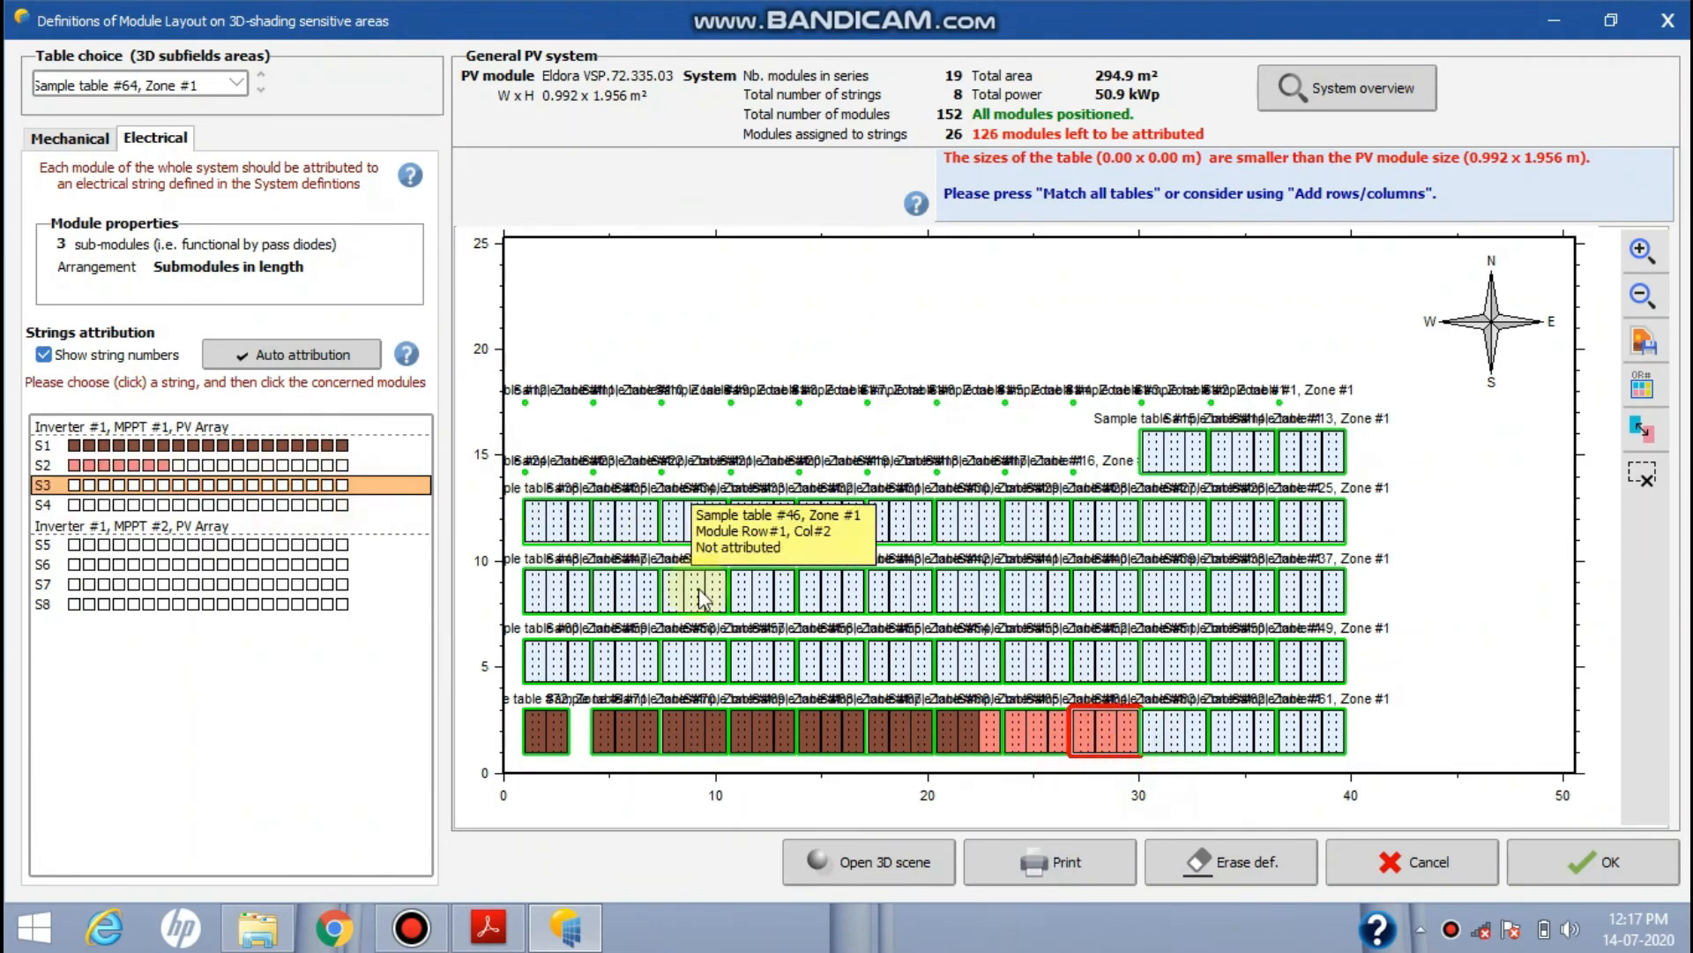
pyautogui.click(536, 593)
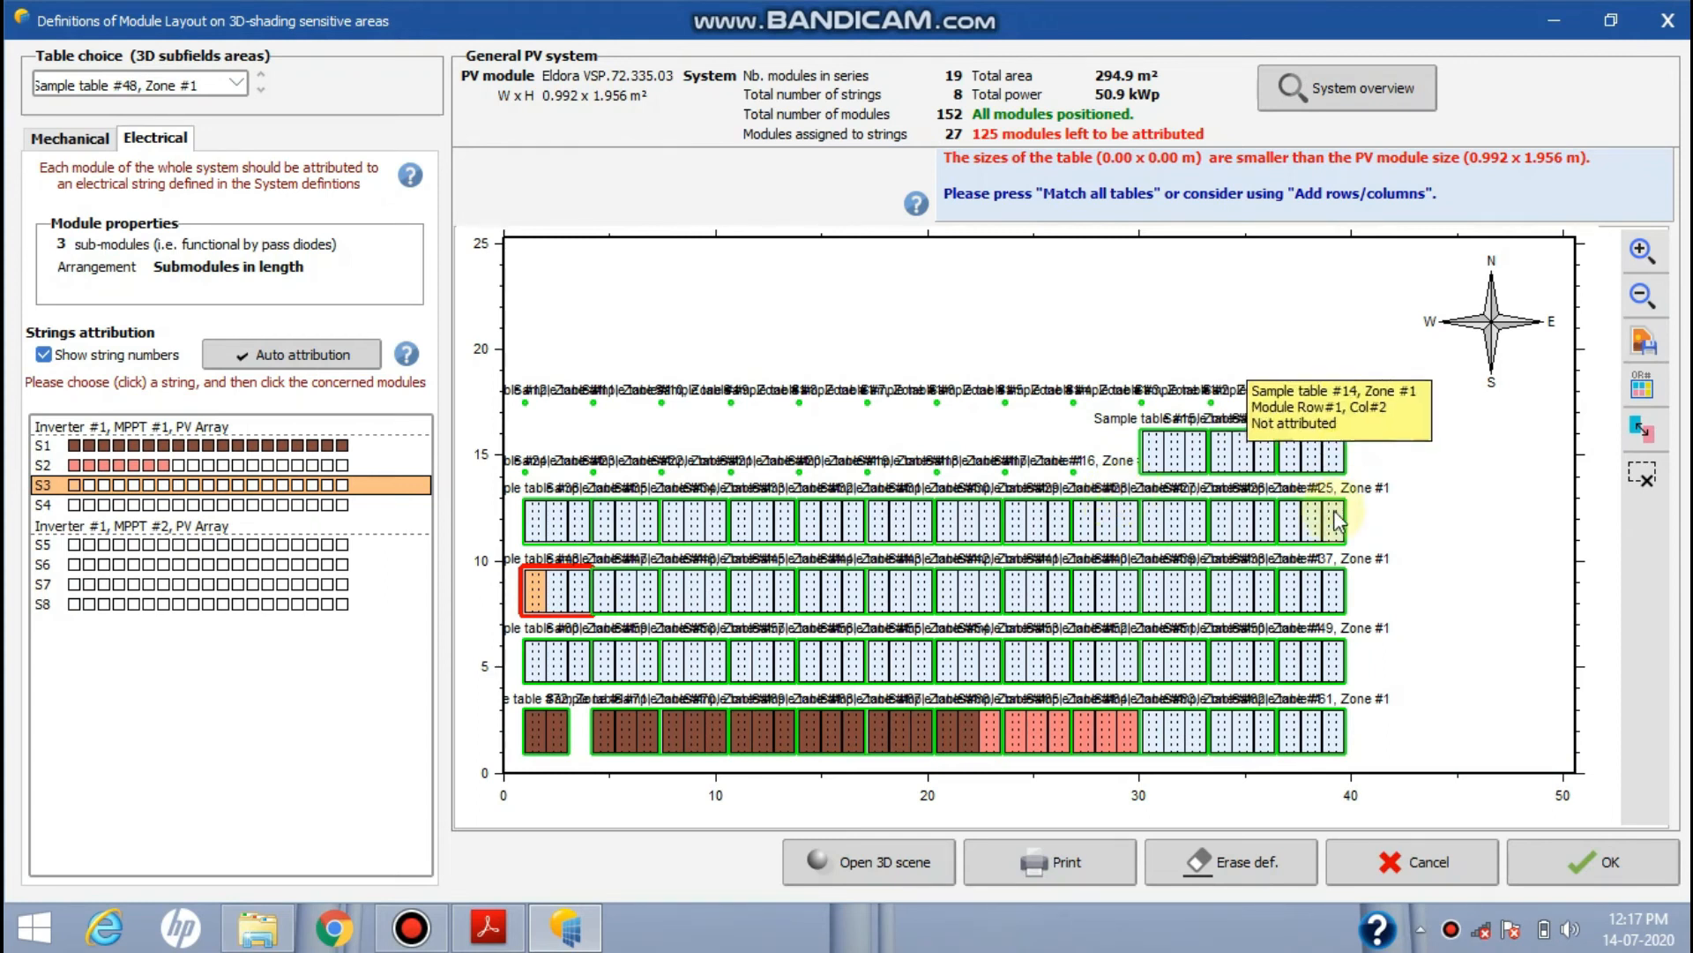
# Automatically distribute all remaining modules to the strings, with strings on one row and one table, filled vertically from bottom left
pyautogui.click(313, 363)
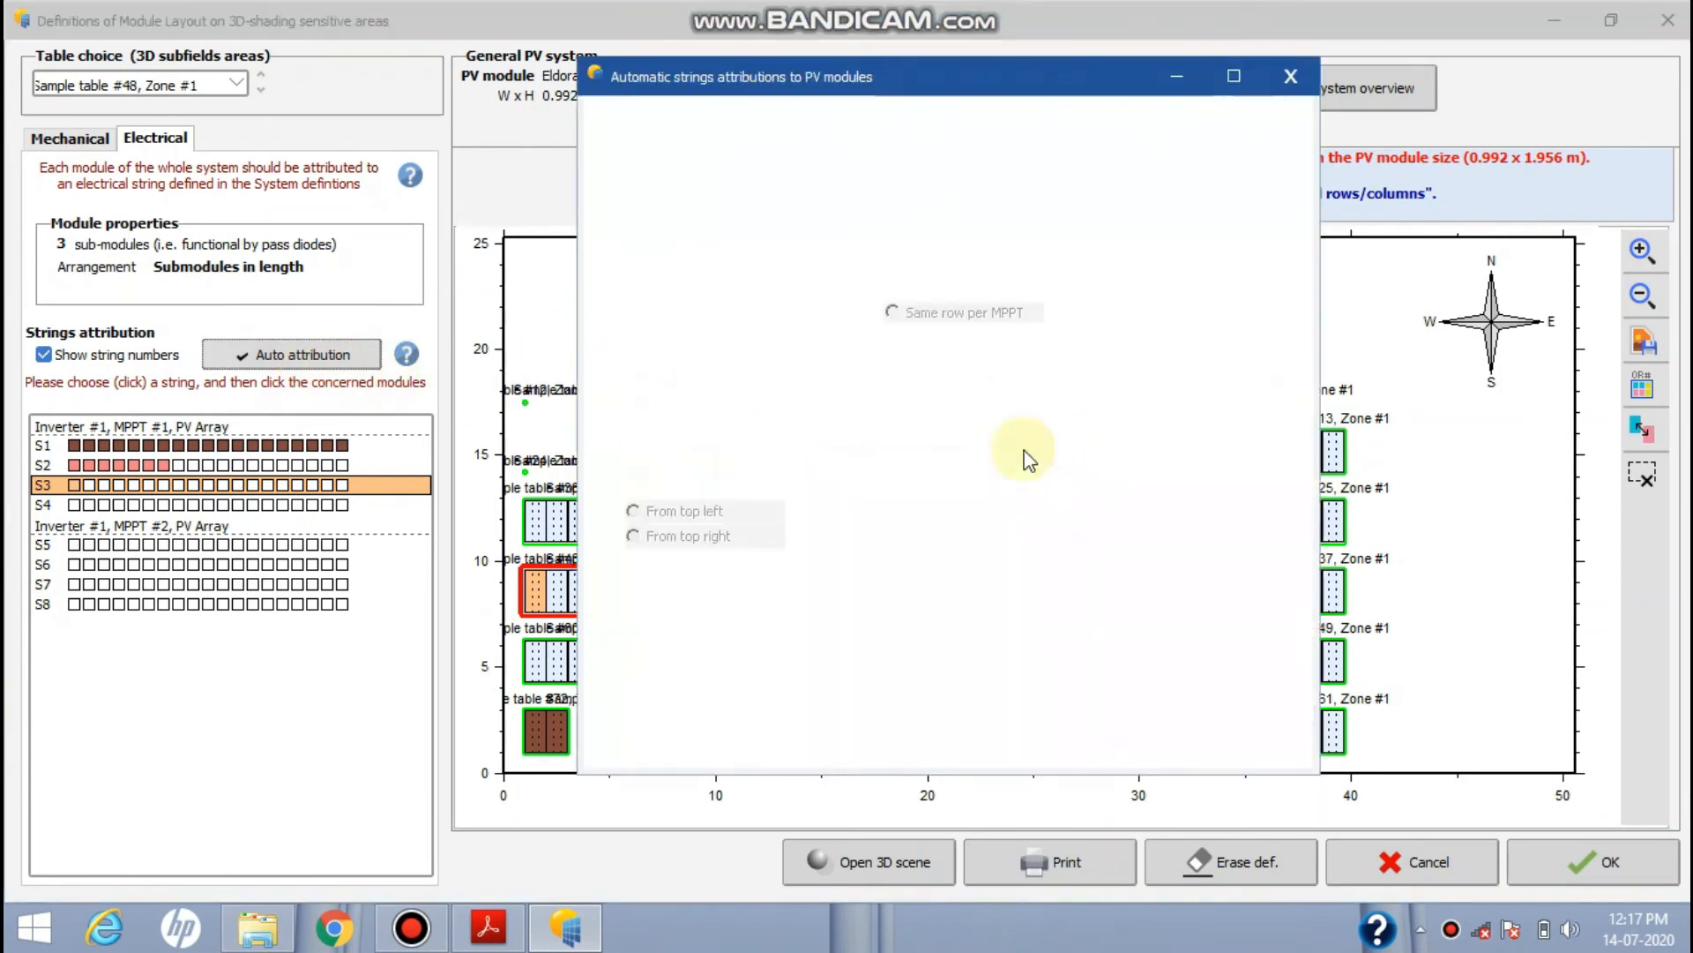
pyautogui.click(1187, 314)
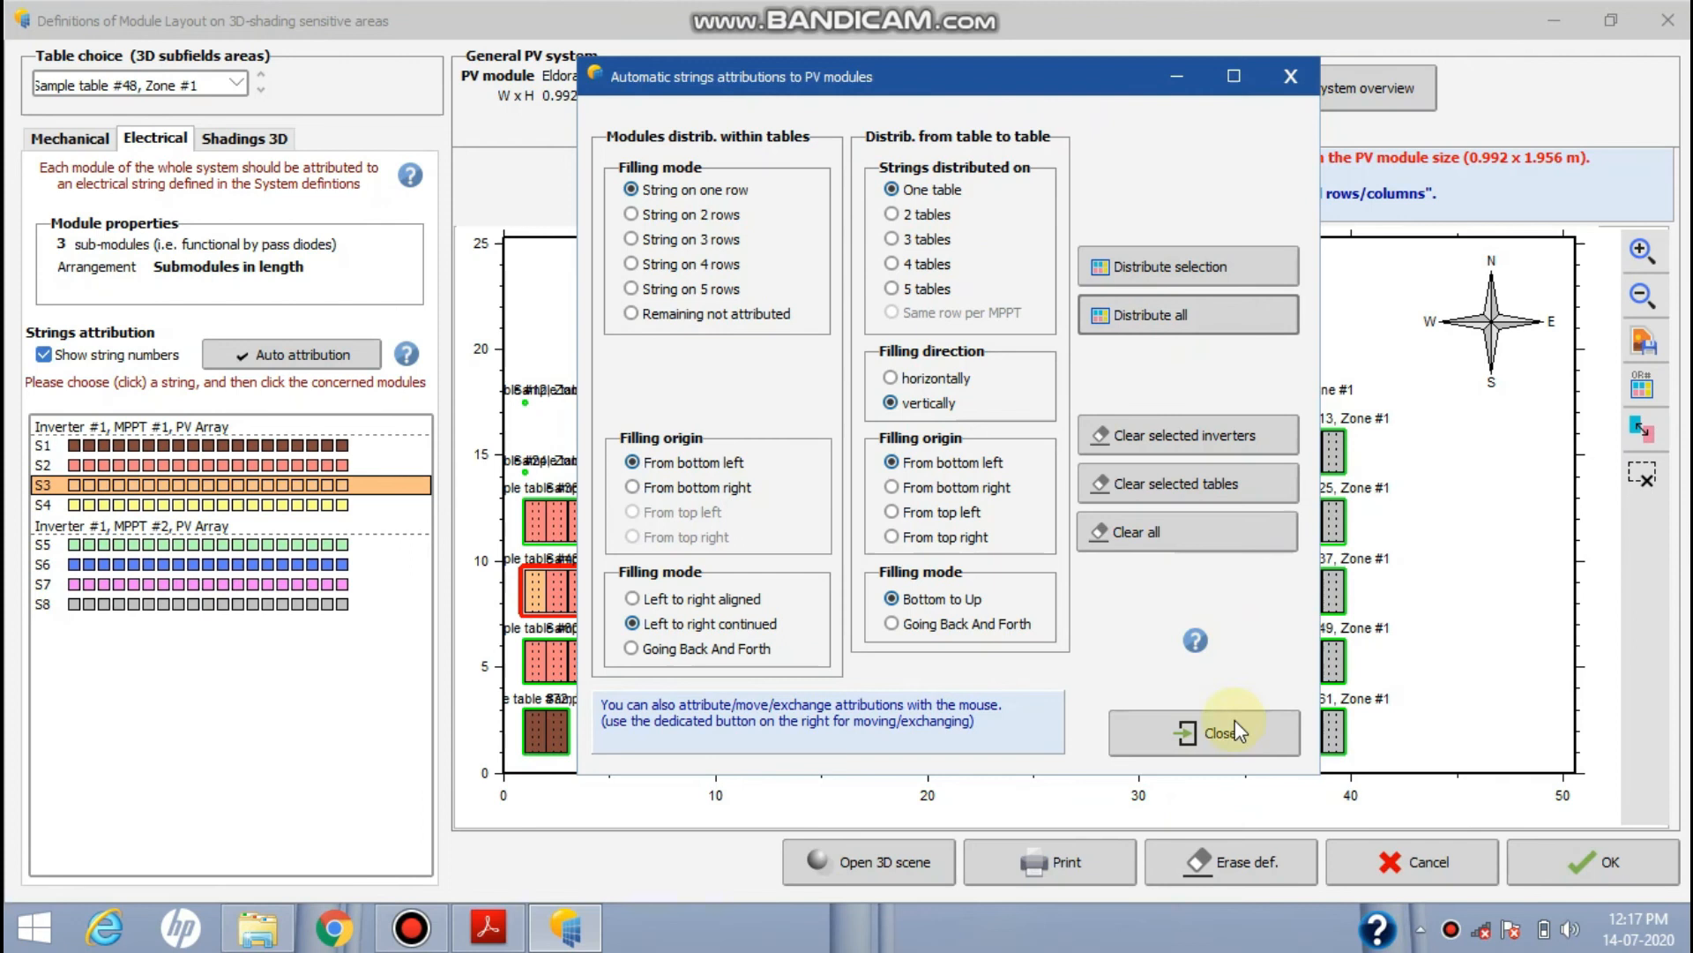
pyautogui.click(1175, 730)
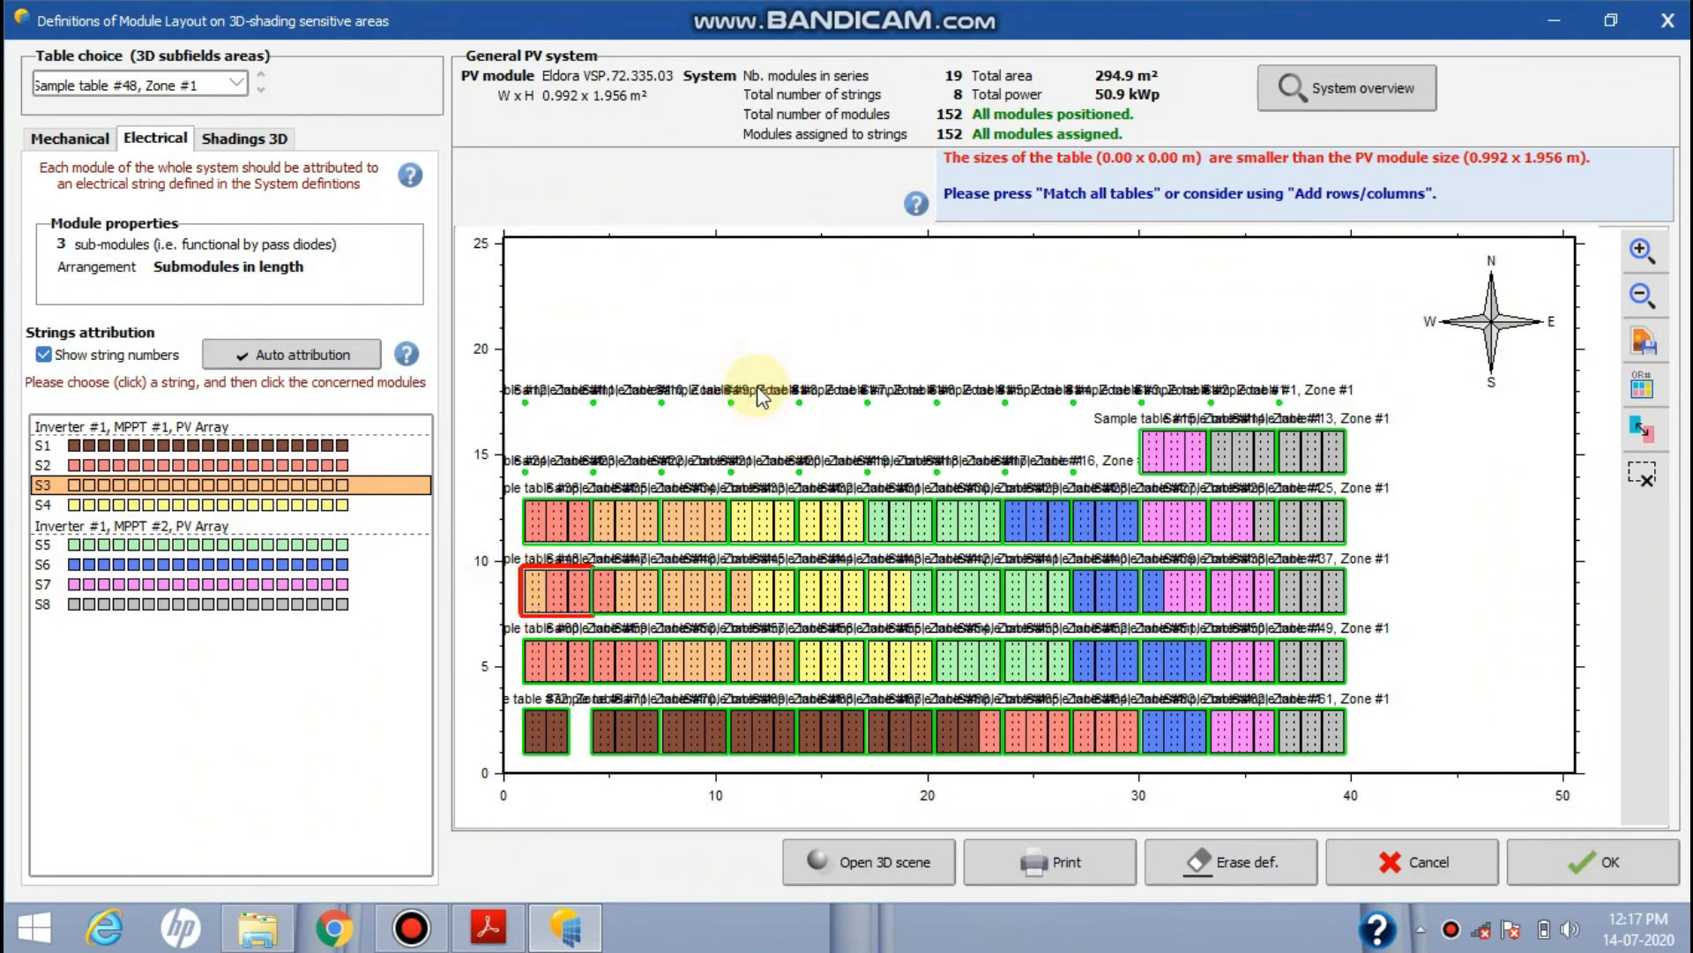
pyautogui.click(1424, 502)
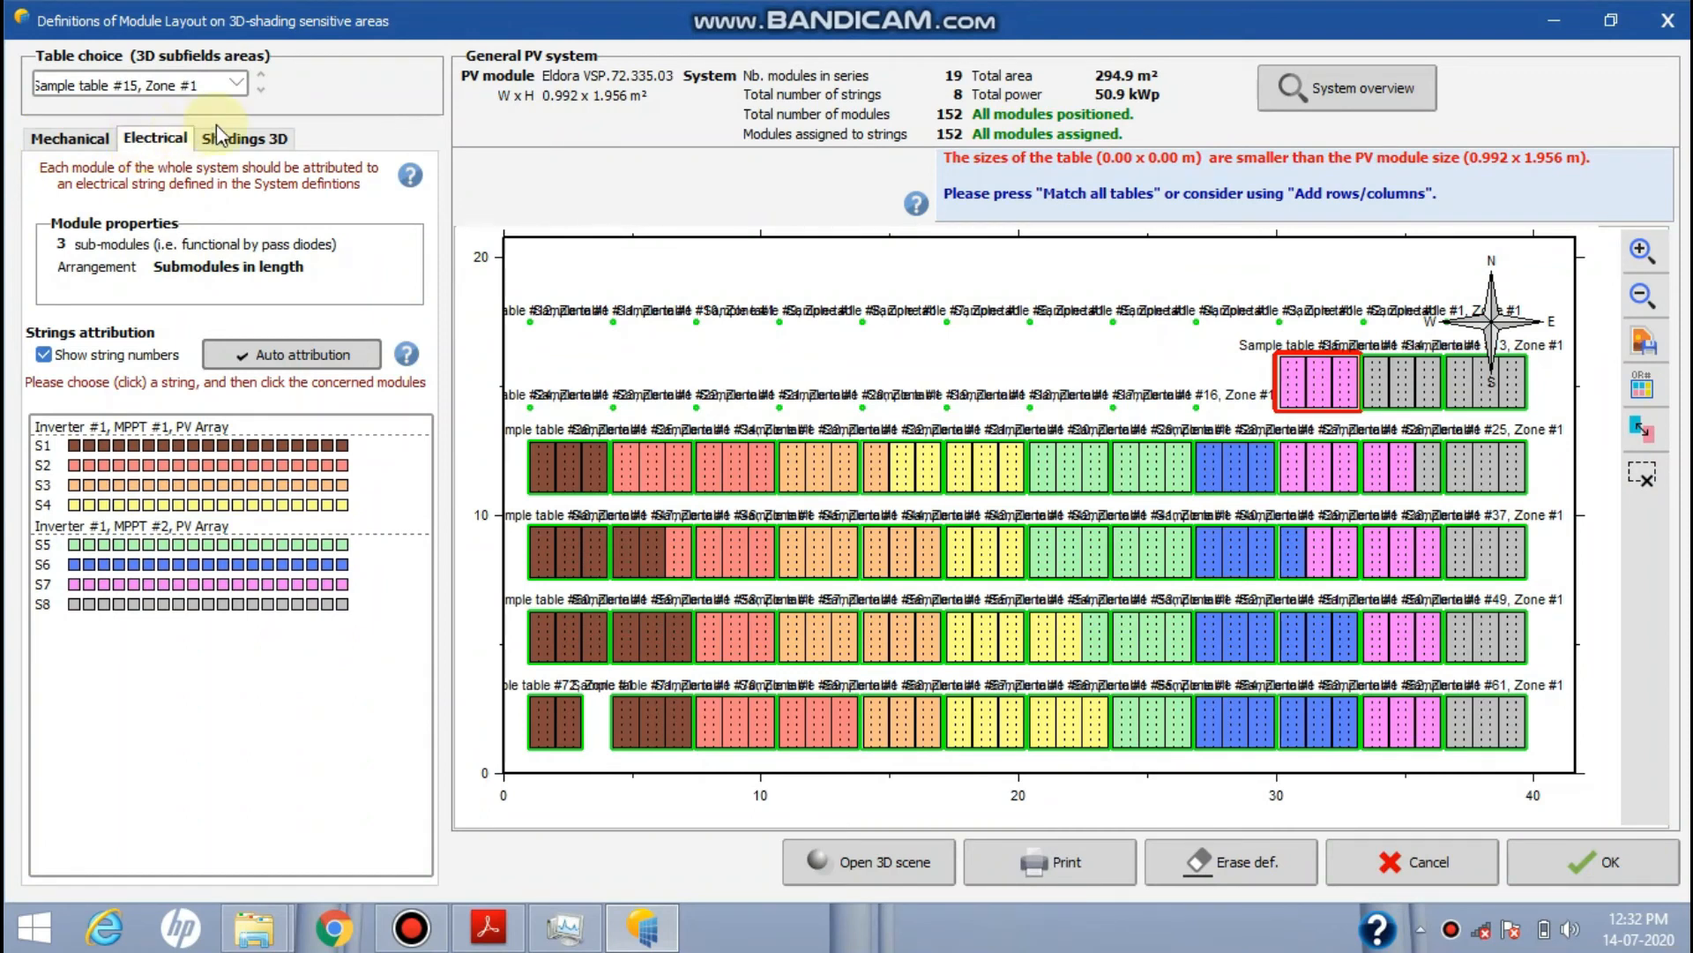
# Calculate the 3D shading animation for 21-12-2011 with inverter 1, MPPT no 1, strings #1 to 4
pyautogui.click(252, 141)
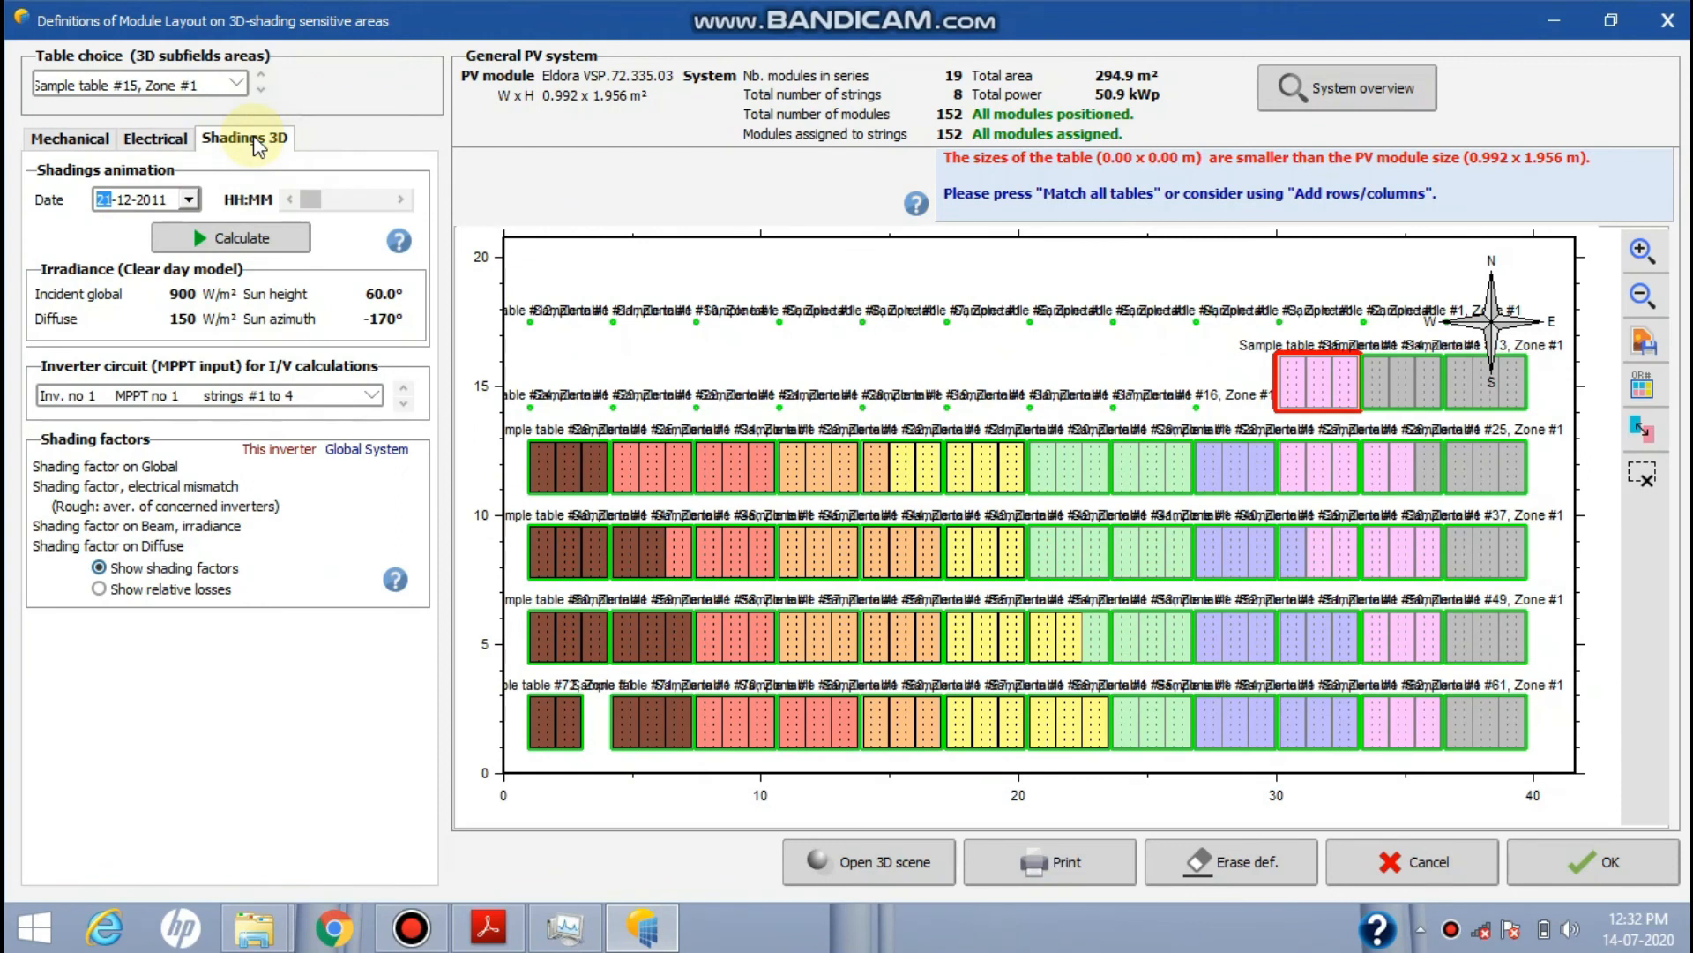
pyautogui.click(361, 237)
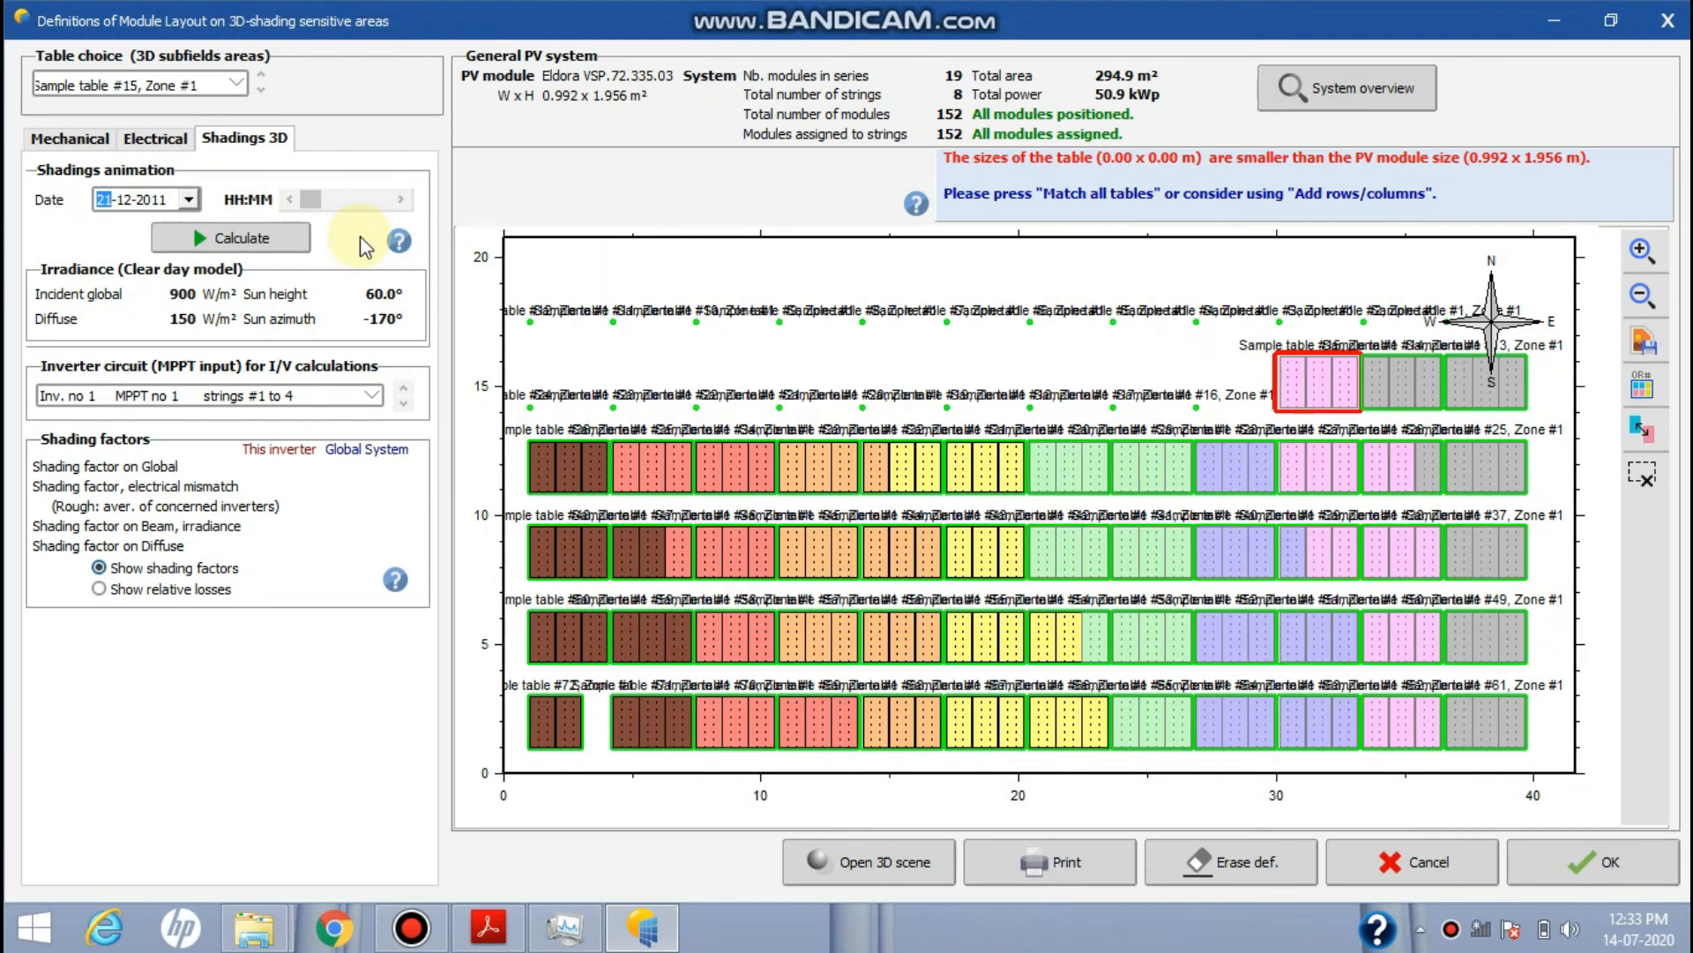
pyautogui.click(280, 239)
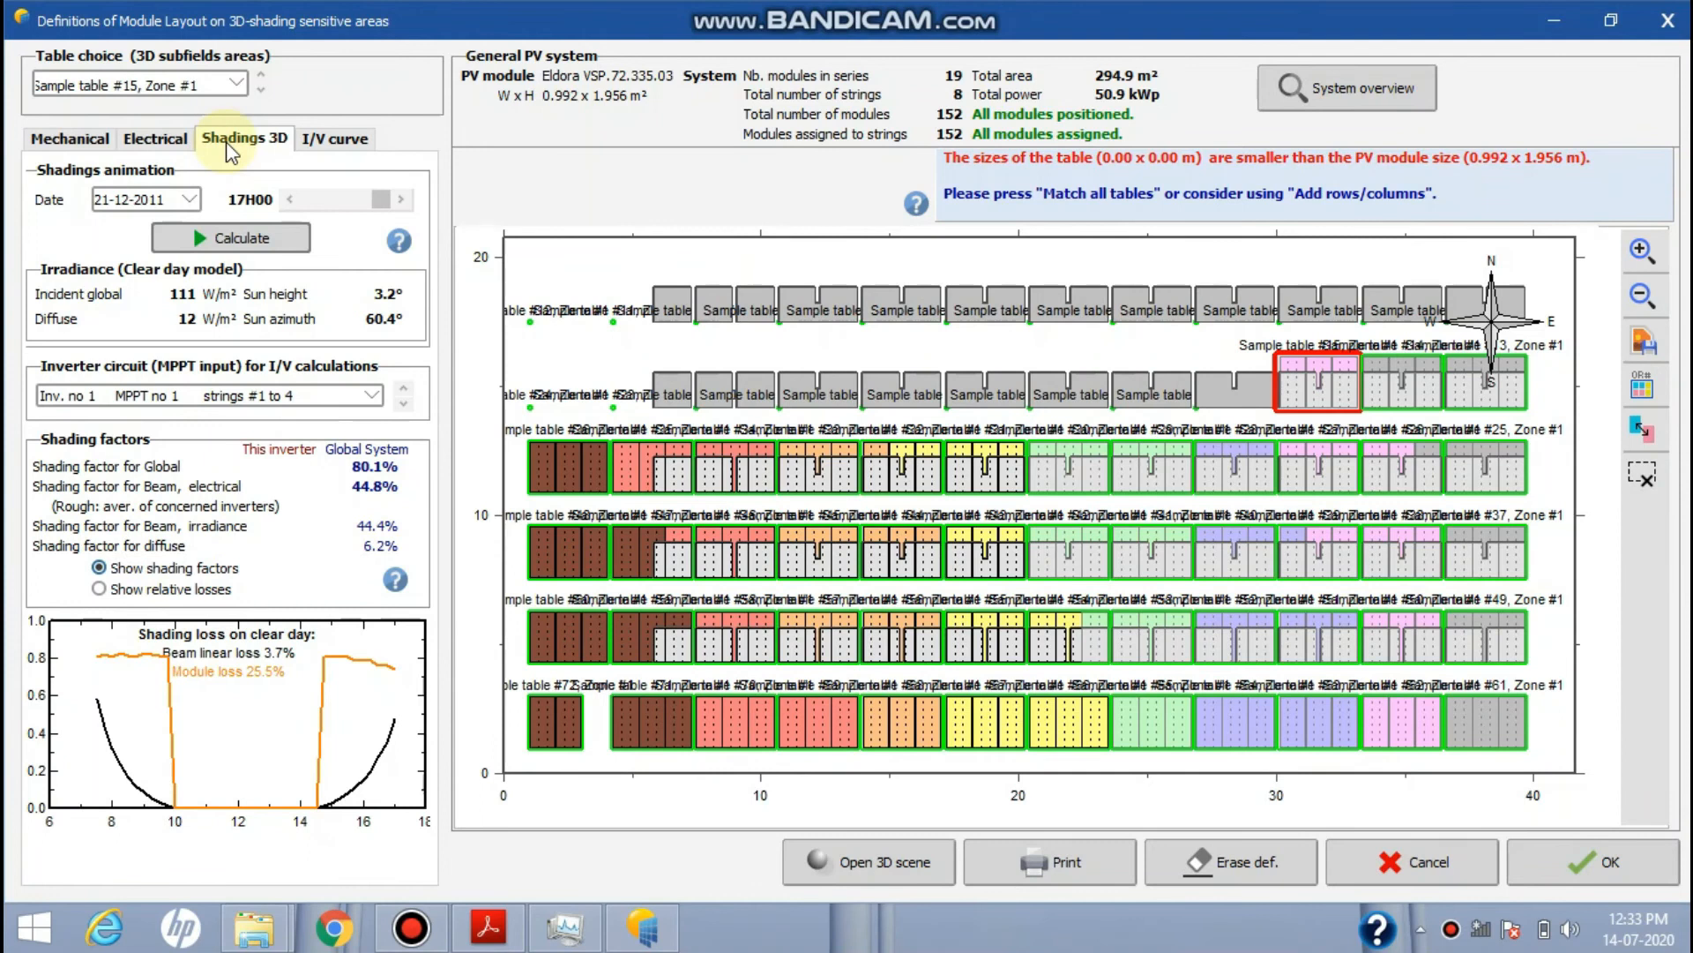
# Examine the I/V curves of inverter 1, including those for MPPT no 2 with strings #5 to 8
pyautogui.click(311, 141)
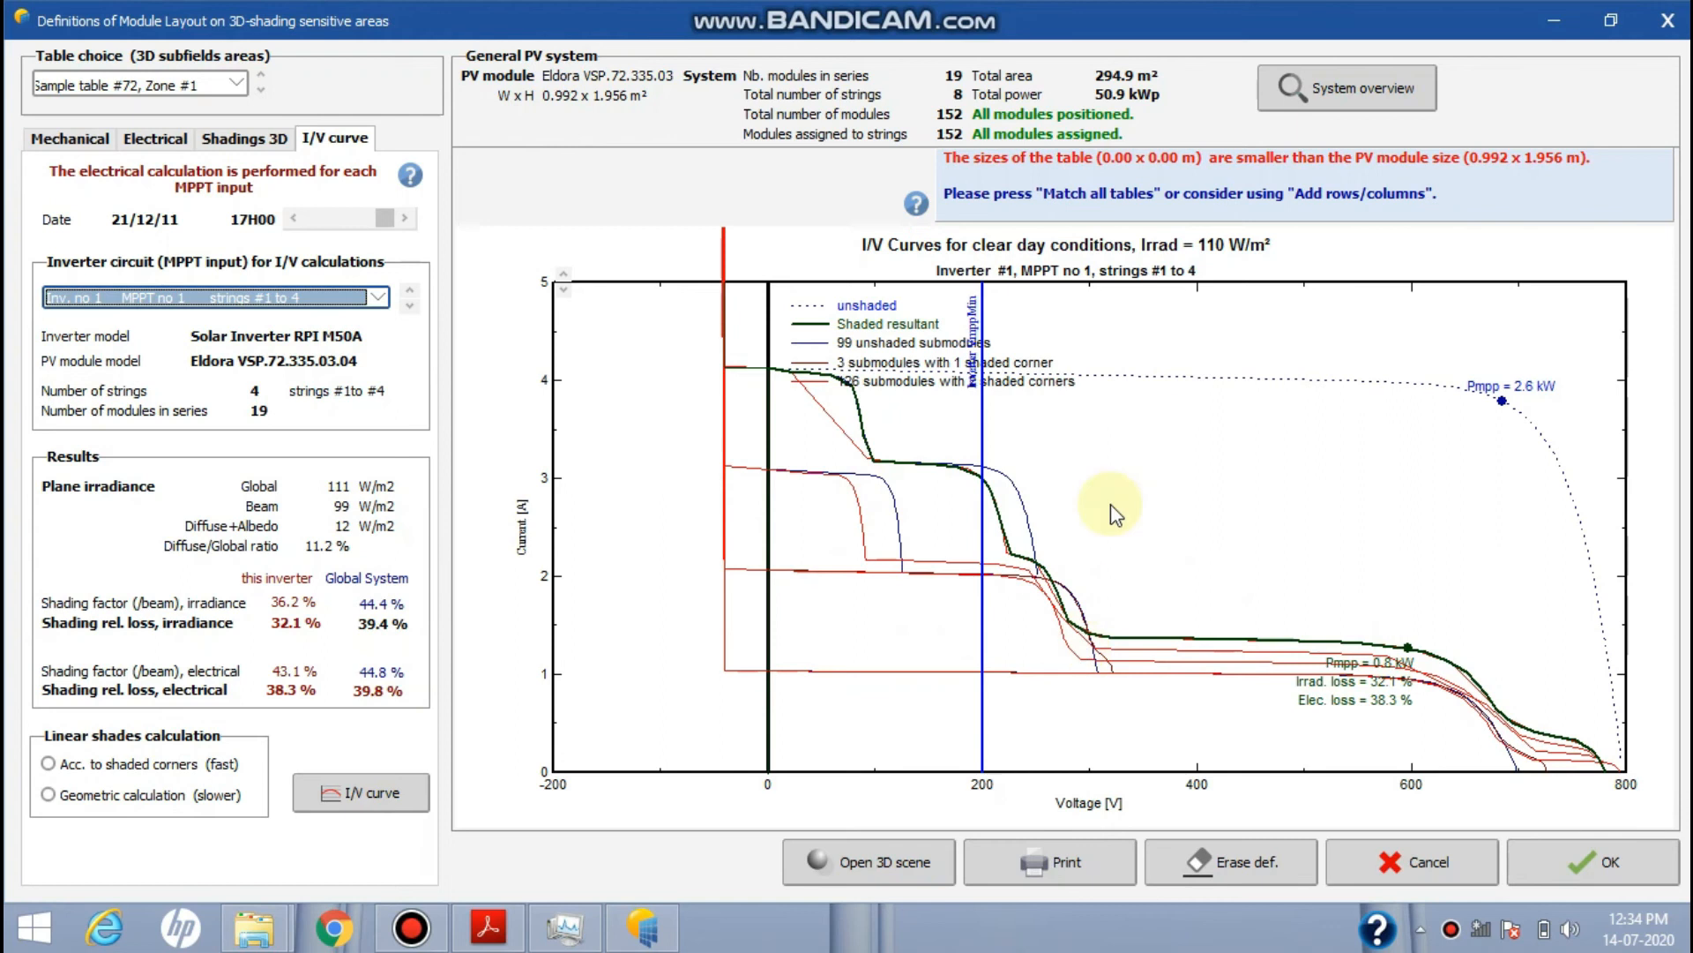
pyautogui.click(327, 299)
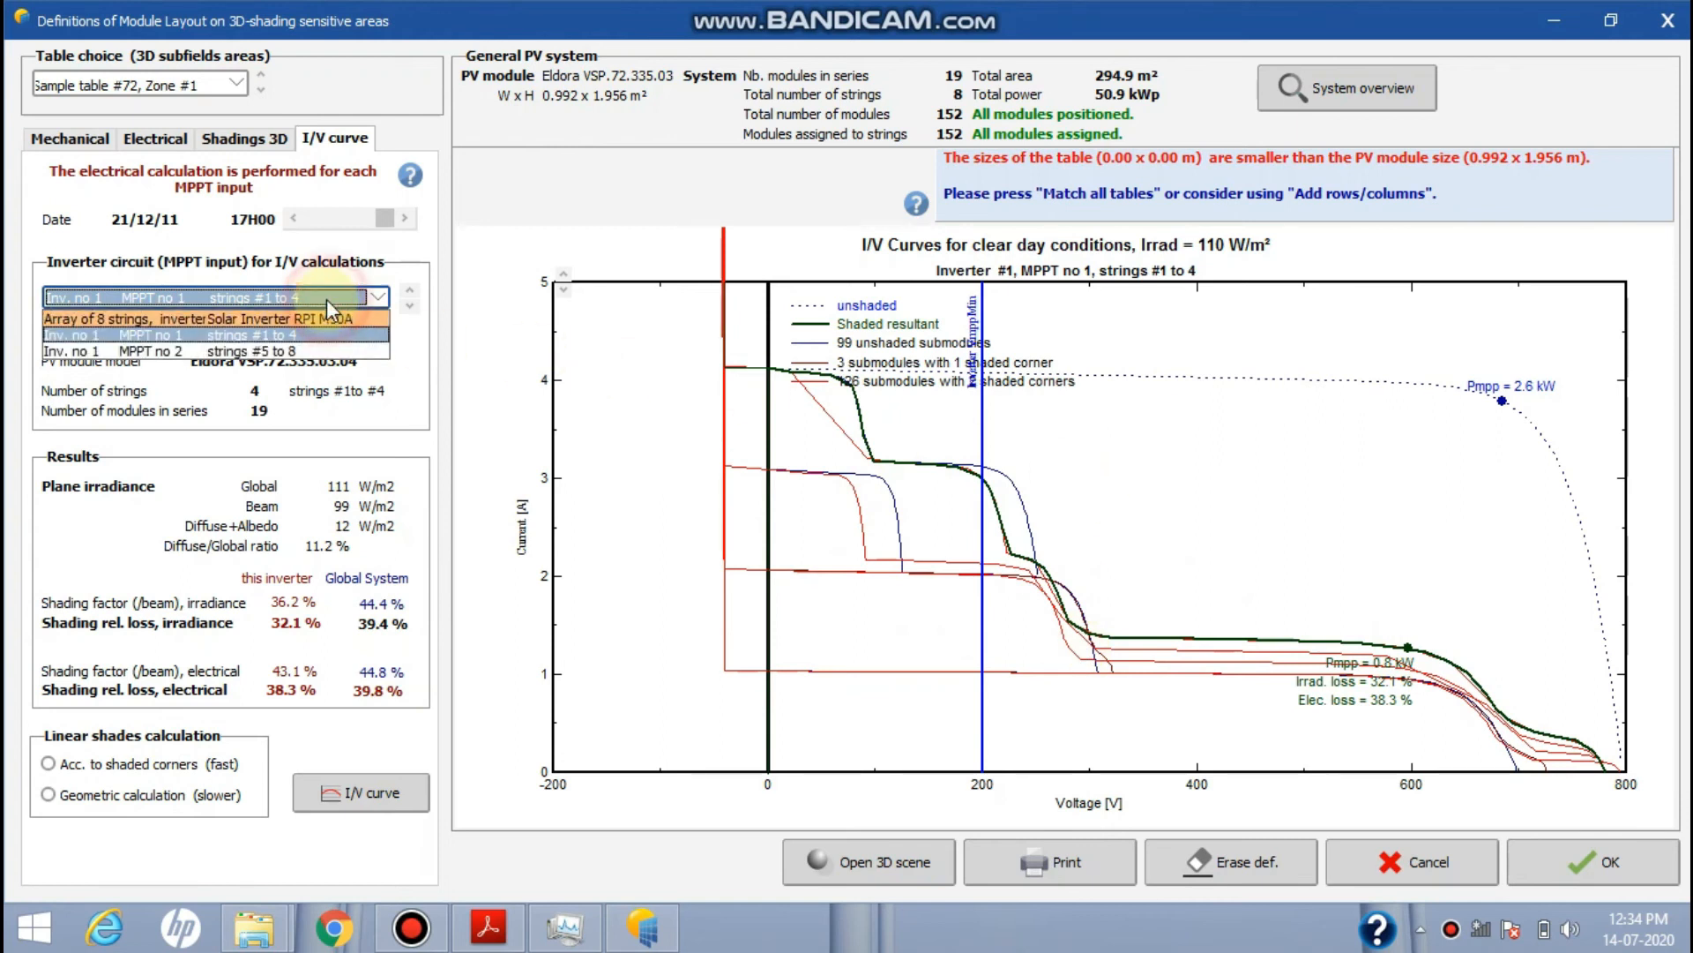
pyautogui.click(276, 352)
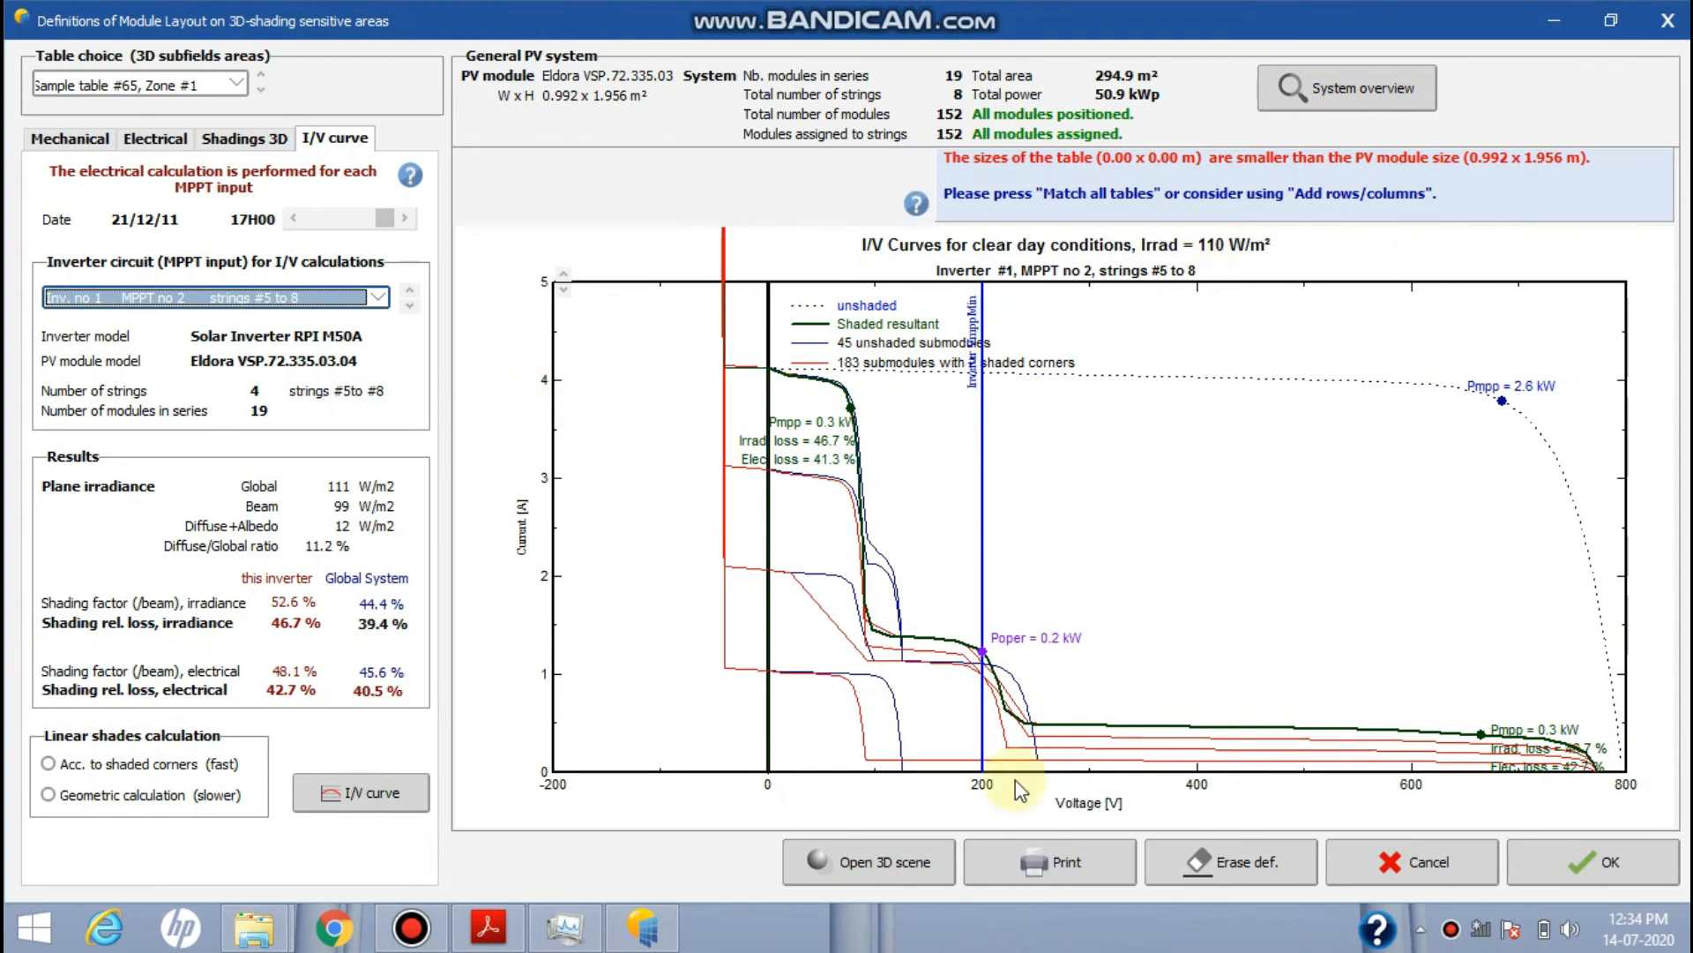
# Accept the module layout definition and run the simulation of the project variant
pyautogui.click(1579, 861)
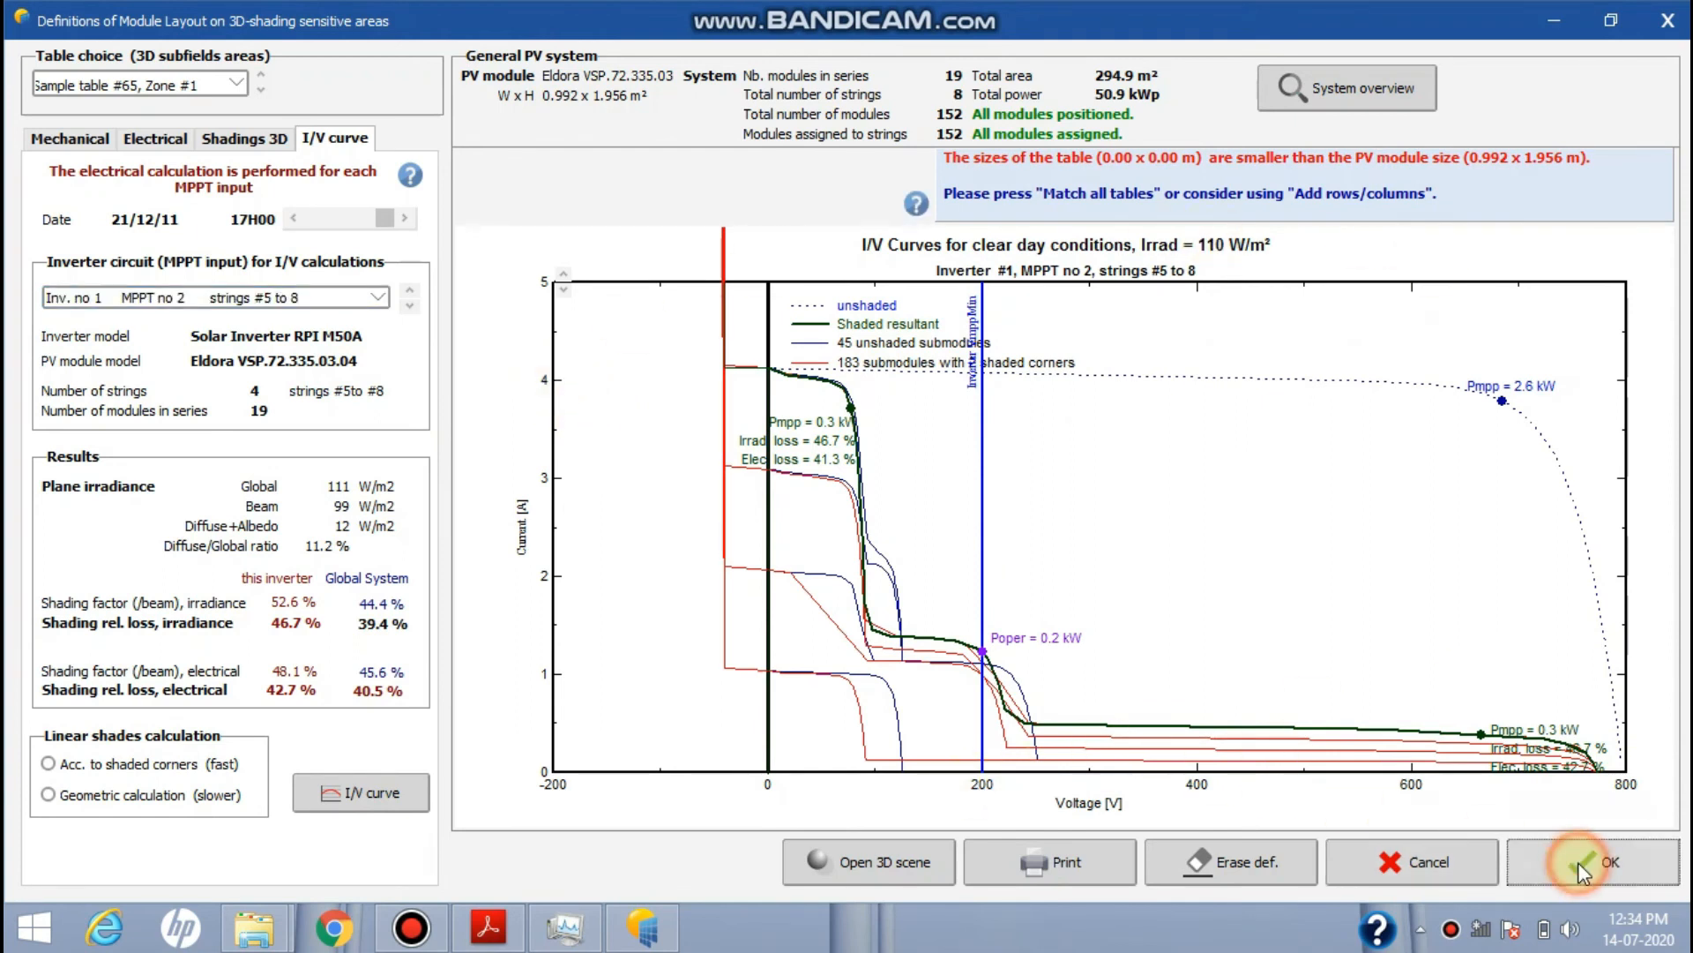
pyautogui.click(1087, 582)
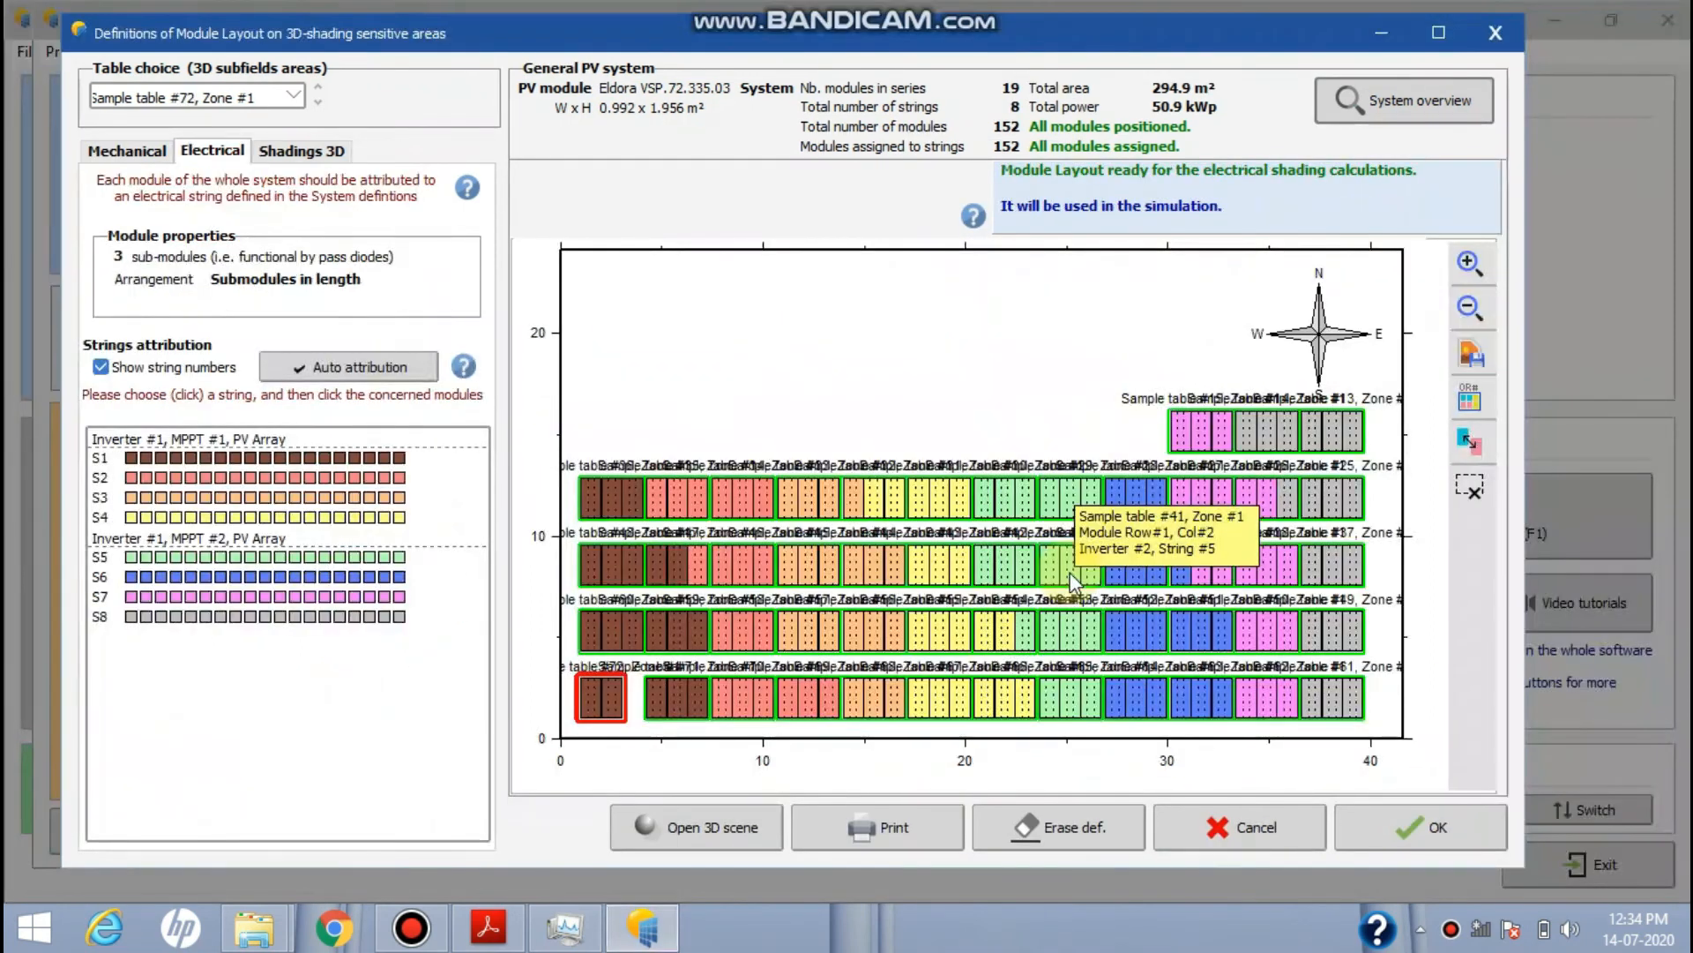
pyautogui.click(1376, 812)
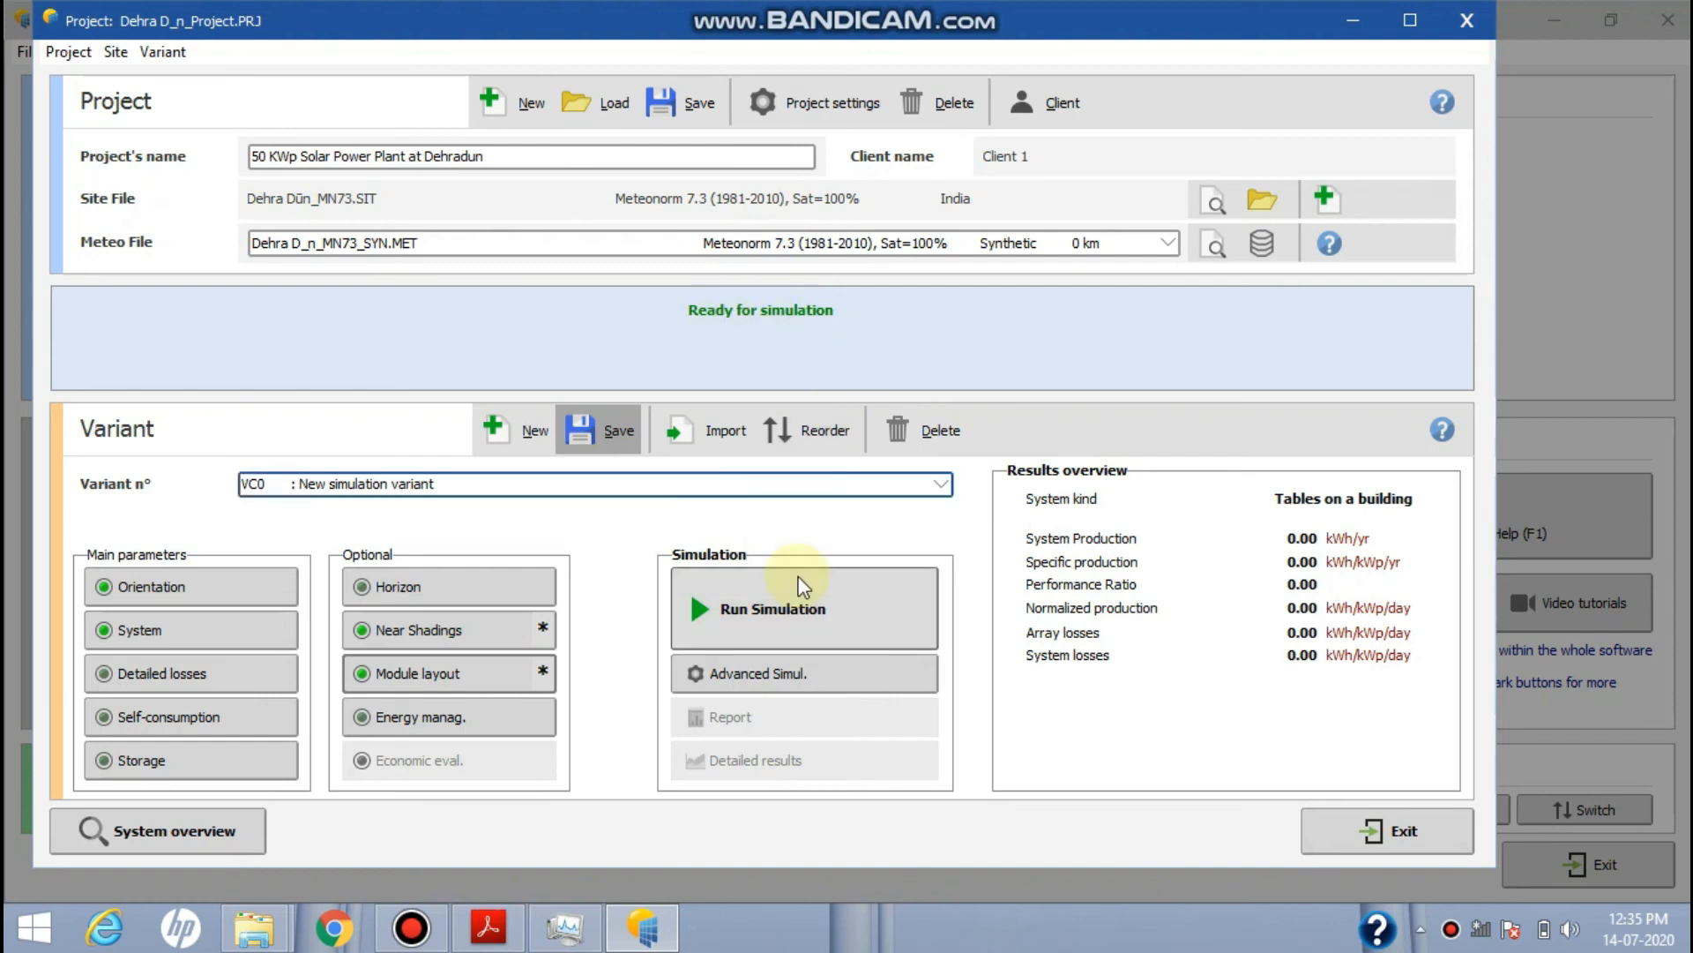
pyautogui.click(766, 607)
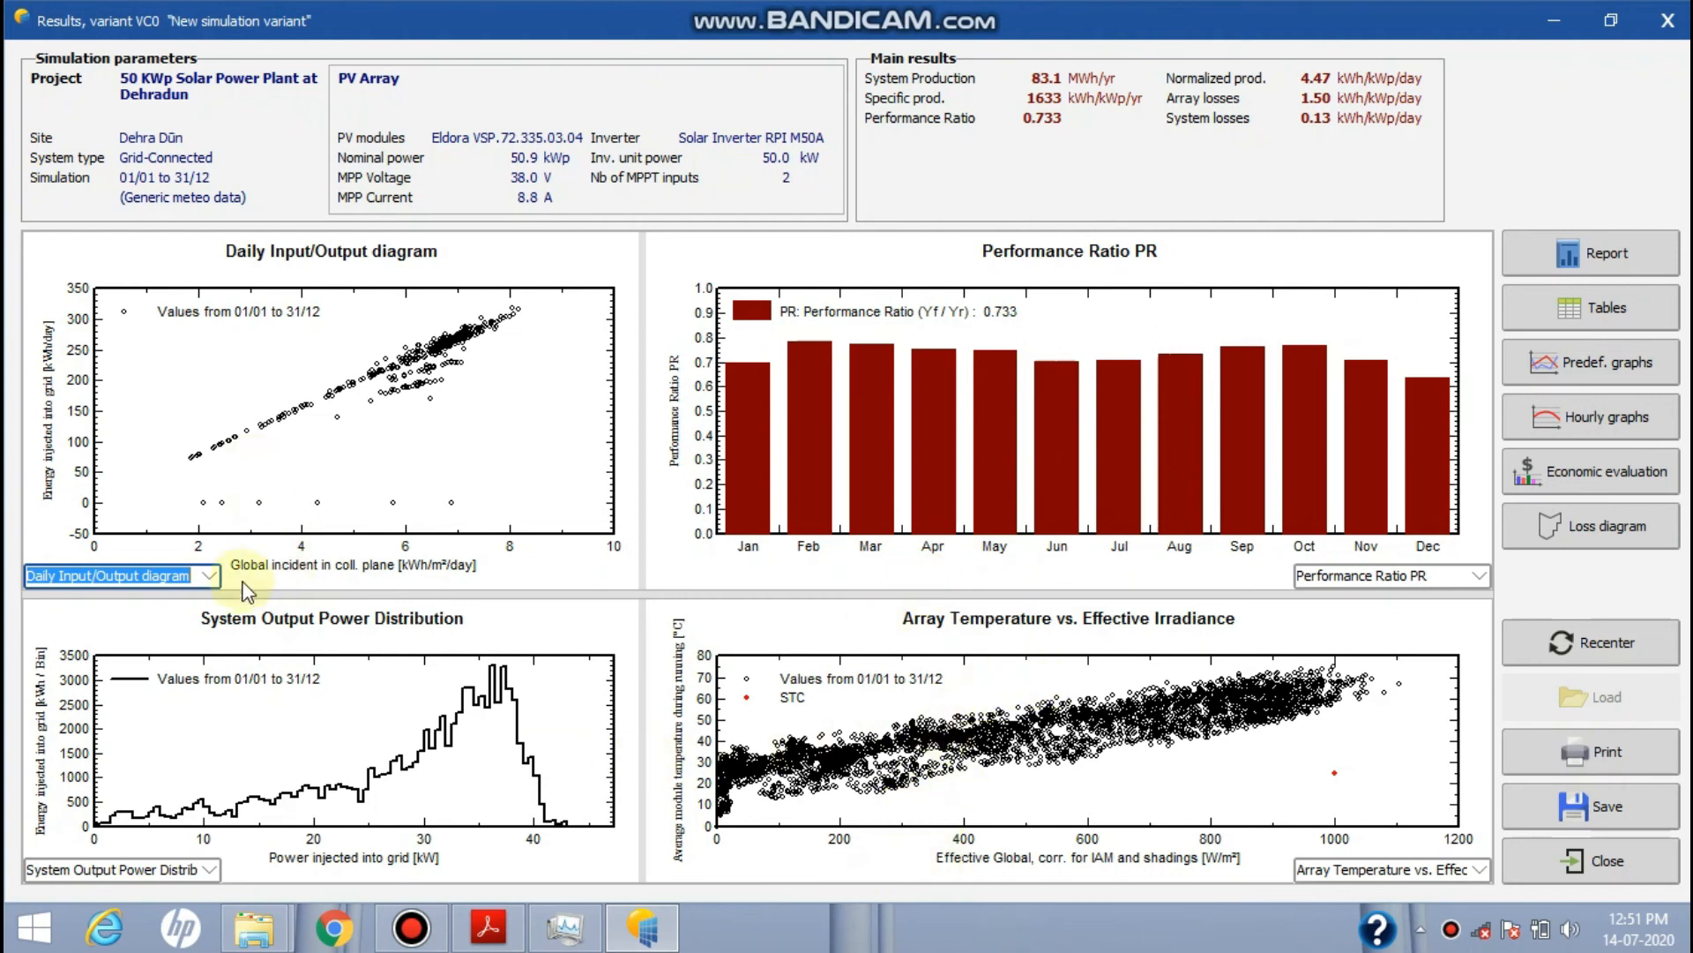
pyautogui.click(212, 575)
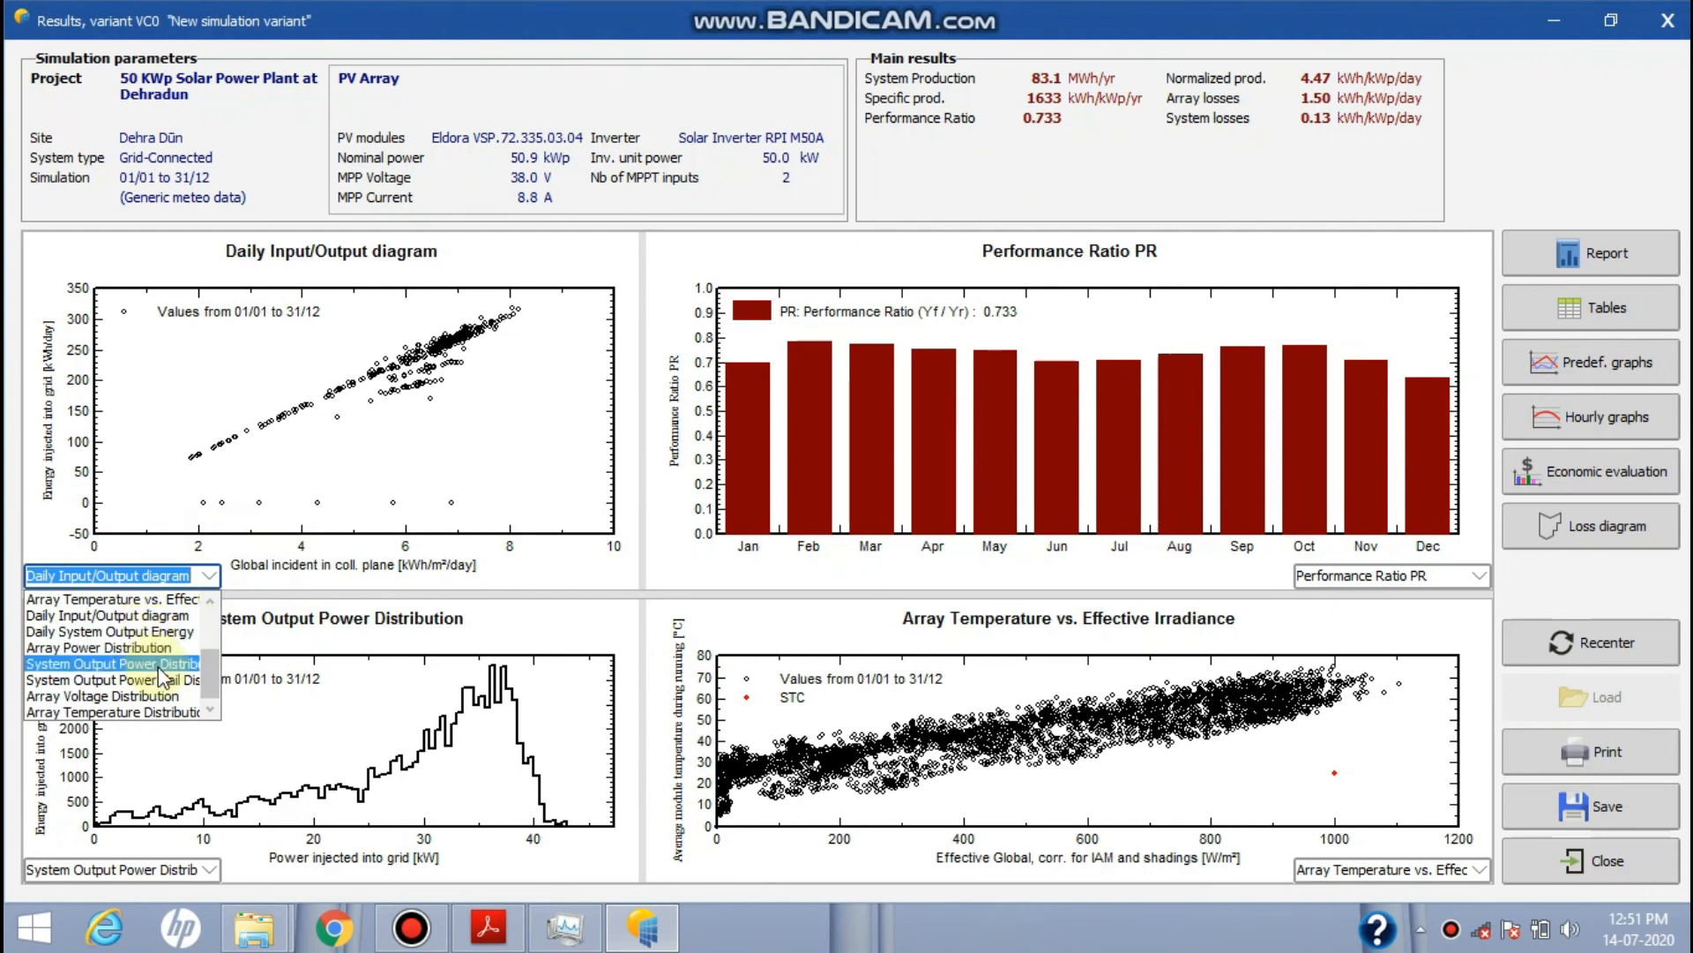
pyautogui.scroll(2, 209, 688)
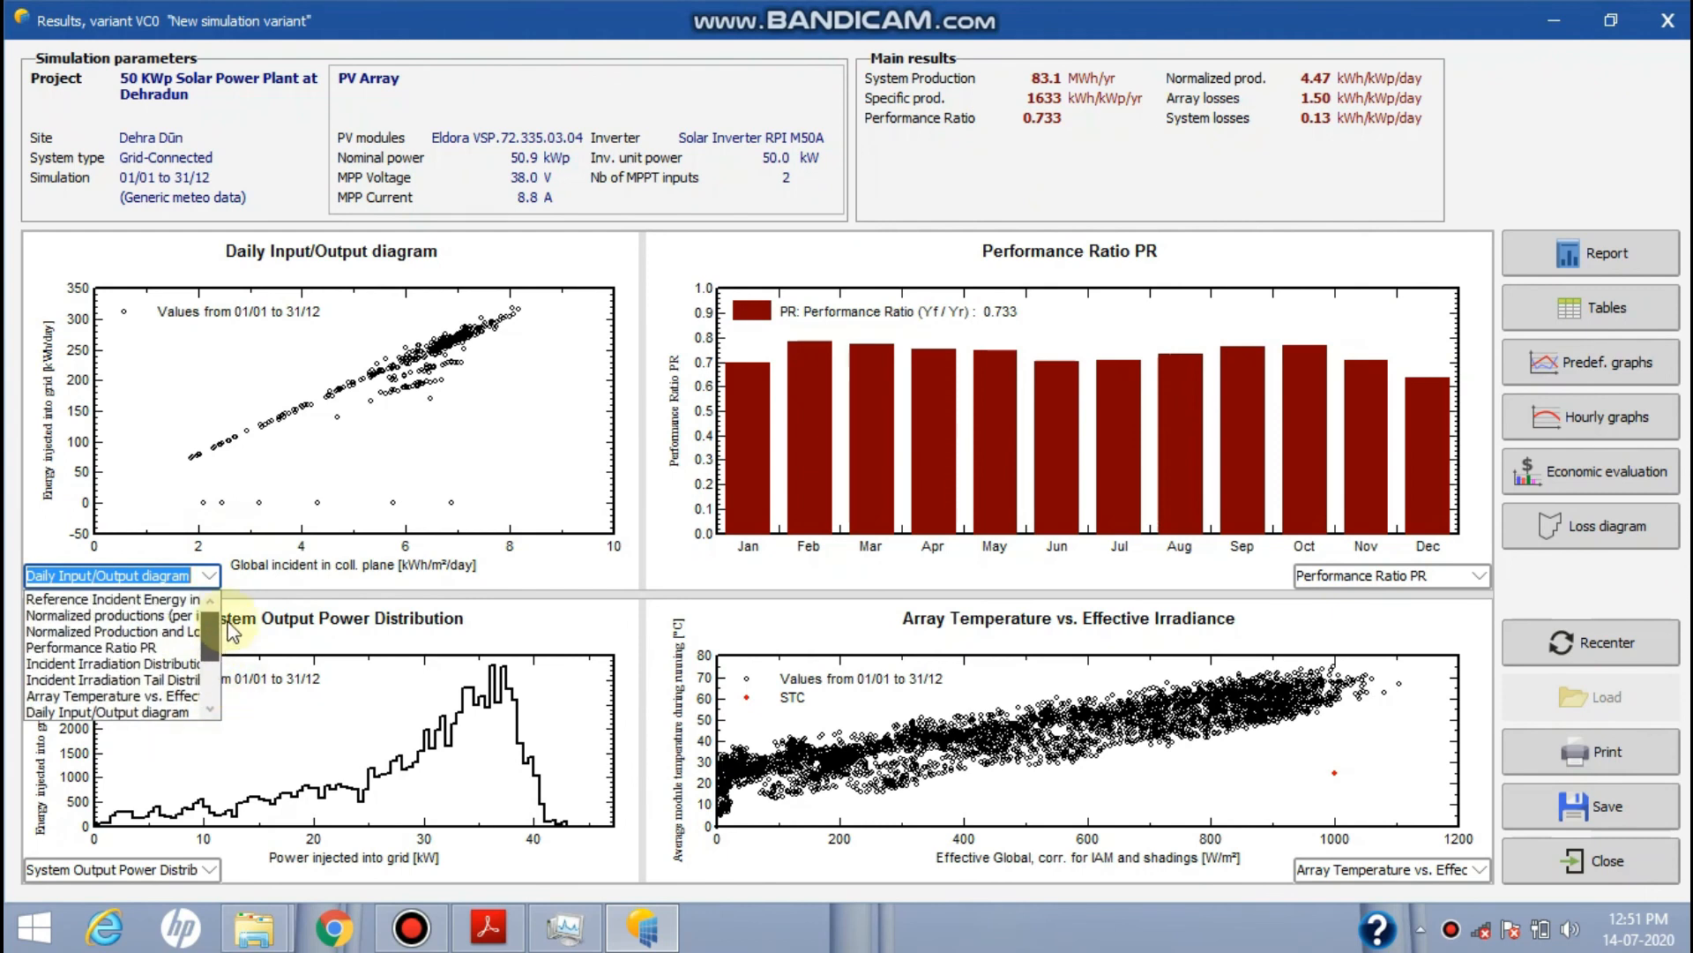
pyautogui.click(208, 576)
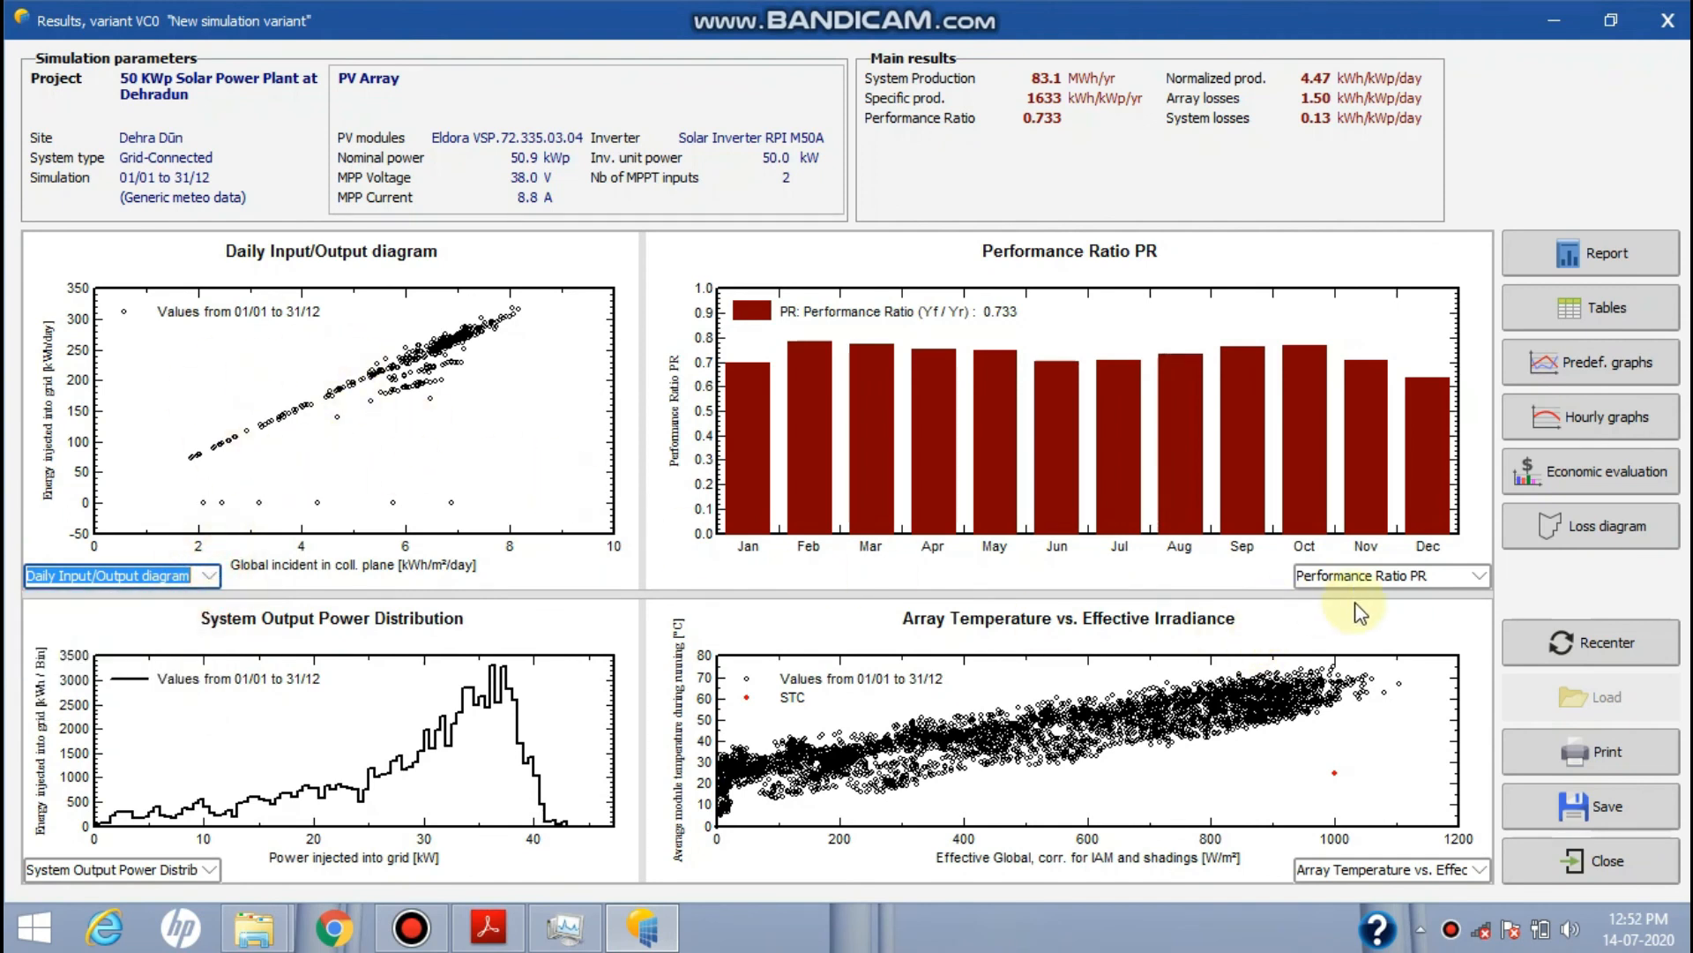
pyautogui.click(1479, 578)
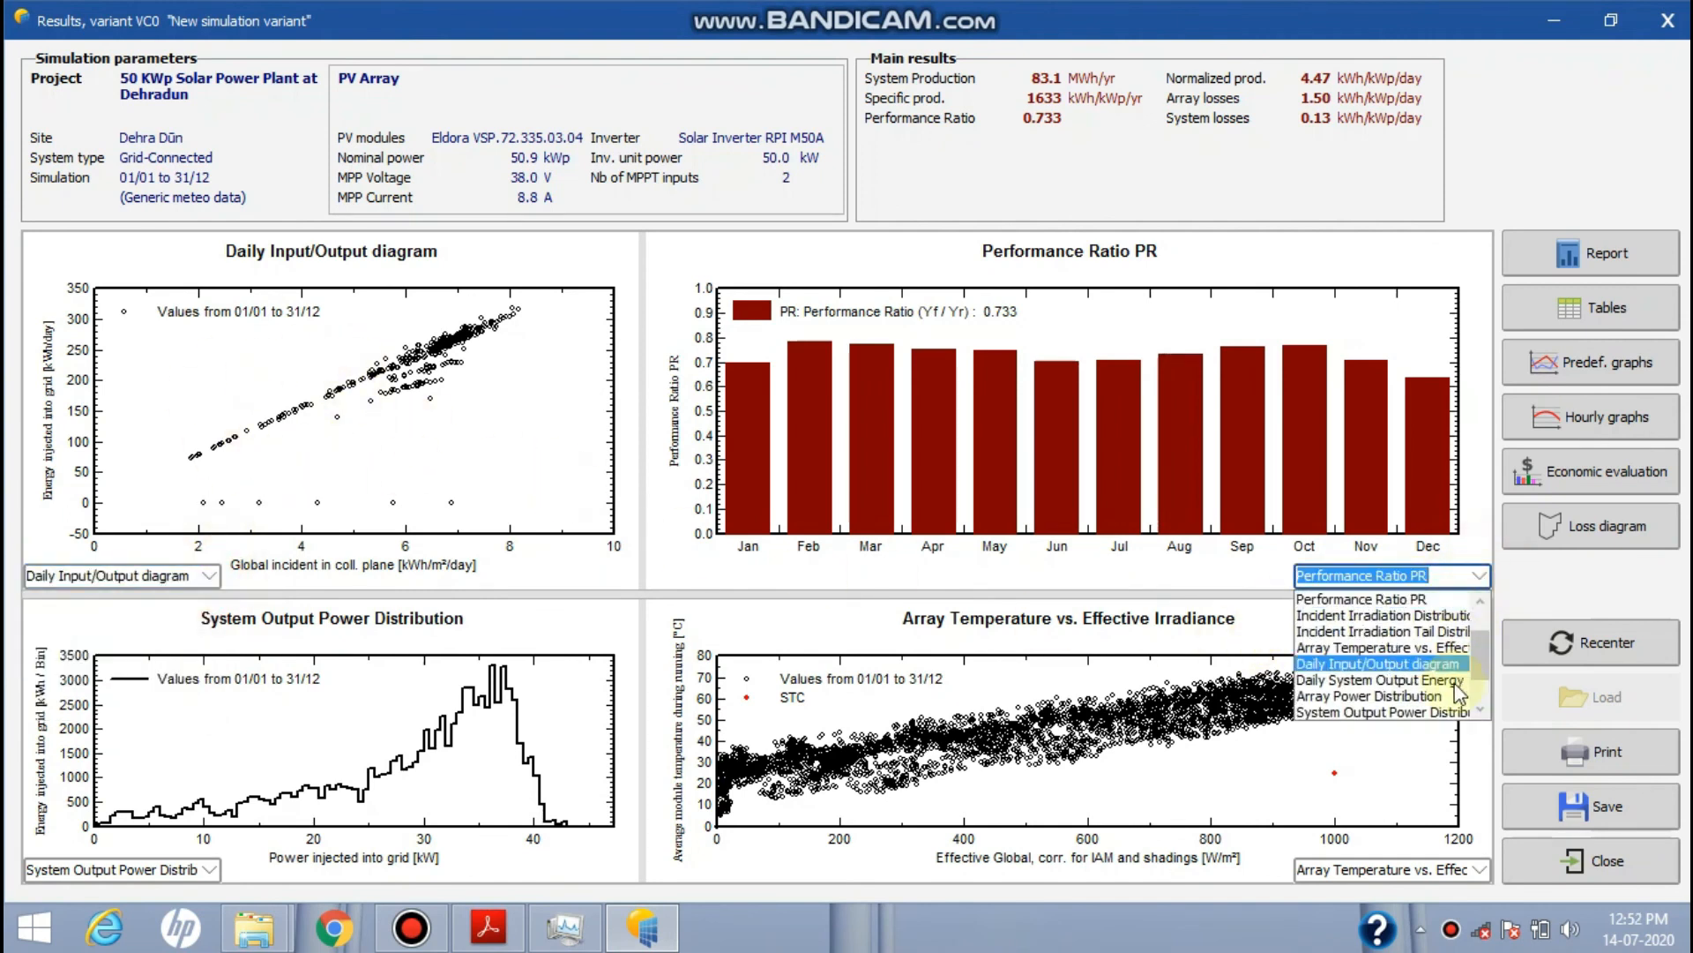
pyautogui.click(1481, 576)
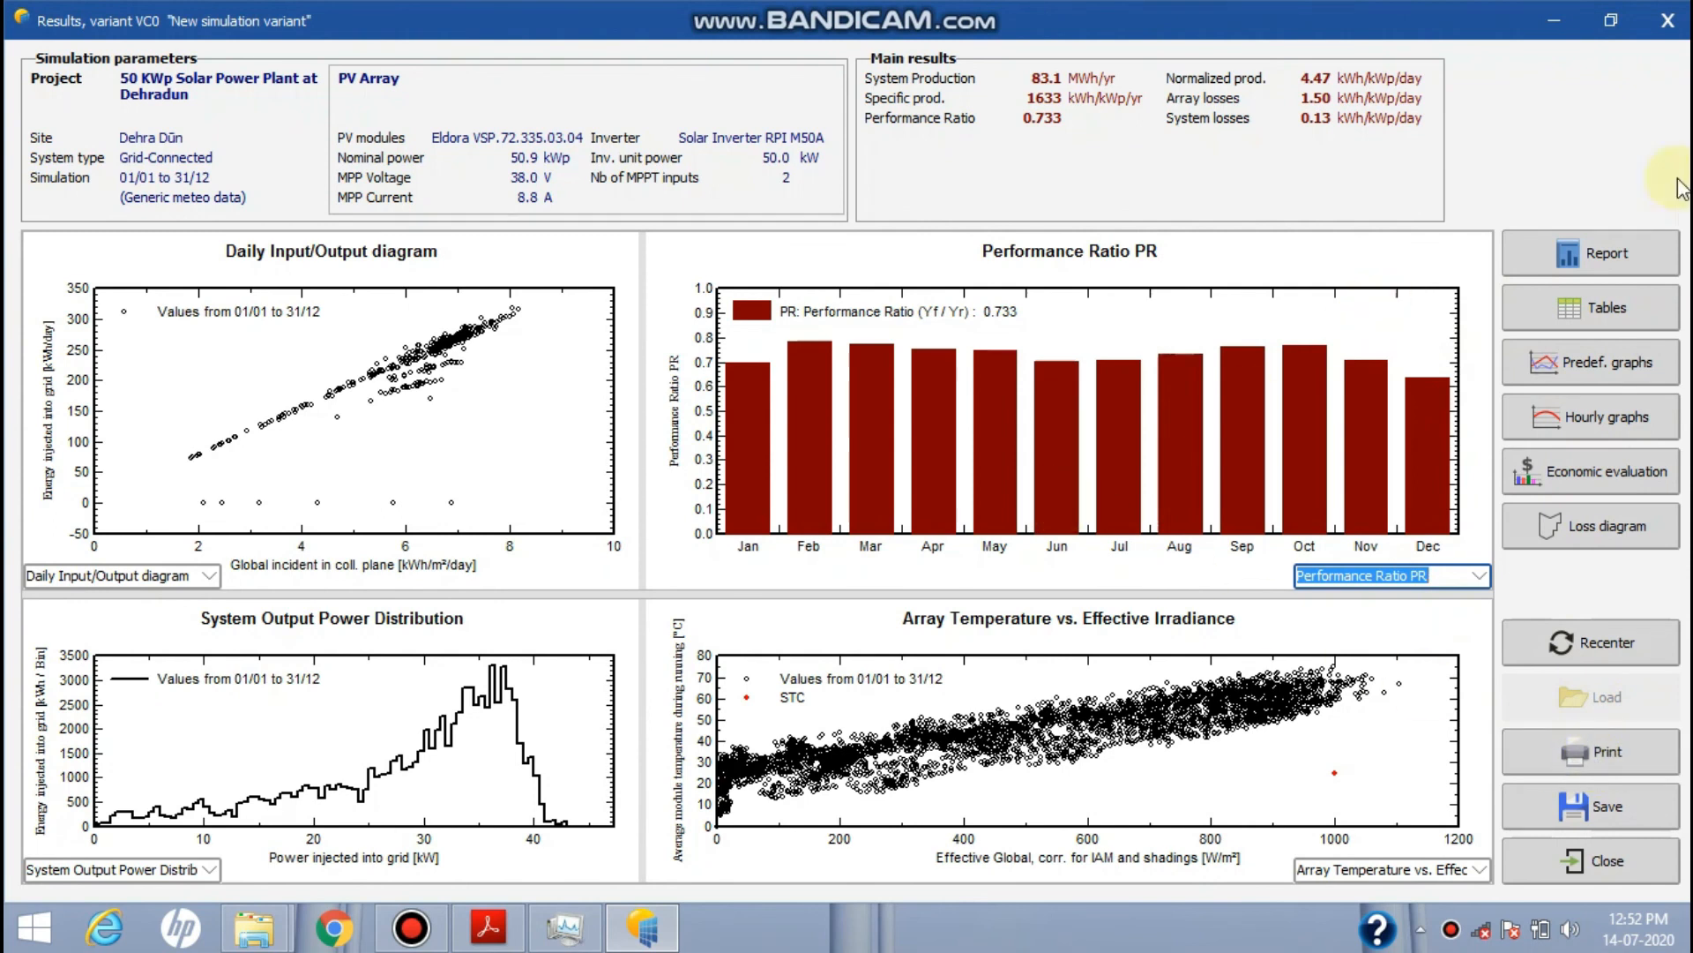
# Open the simulation report and examine the simulation parameters, PV array characteristics and array loss factors on page 1
pyautogui.click(1616, 255)
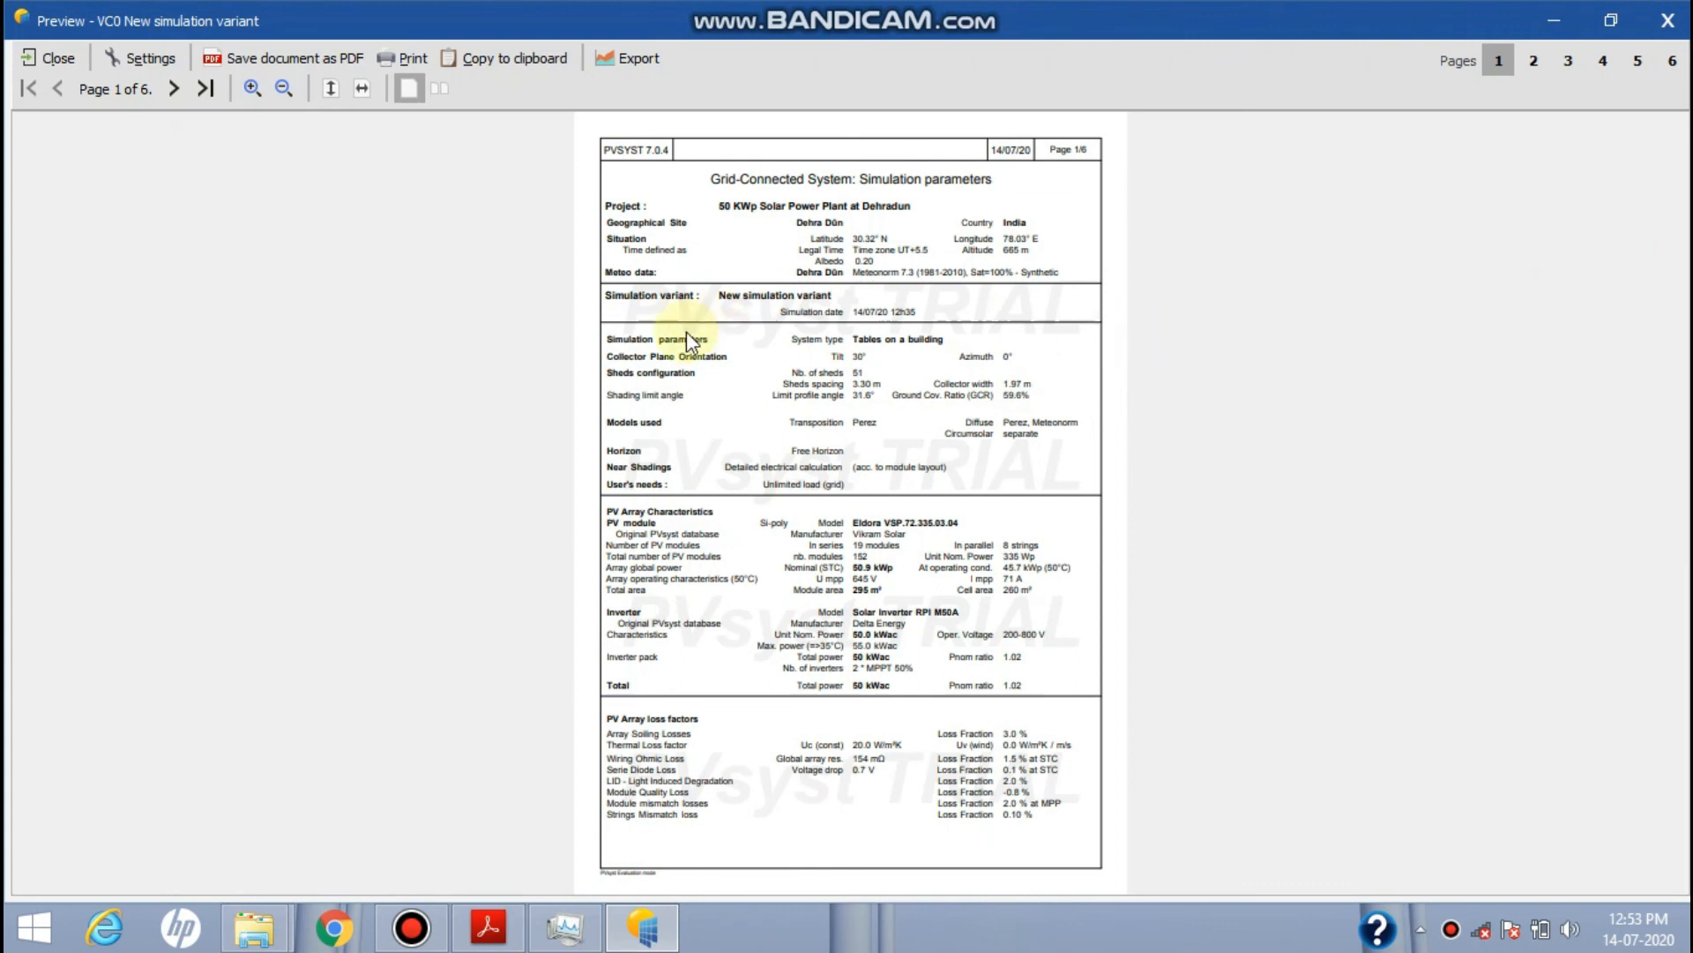
pyautogui.click(253, 88)
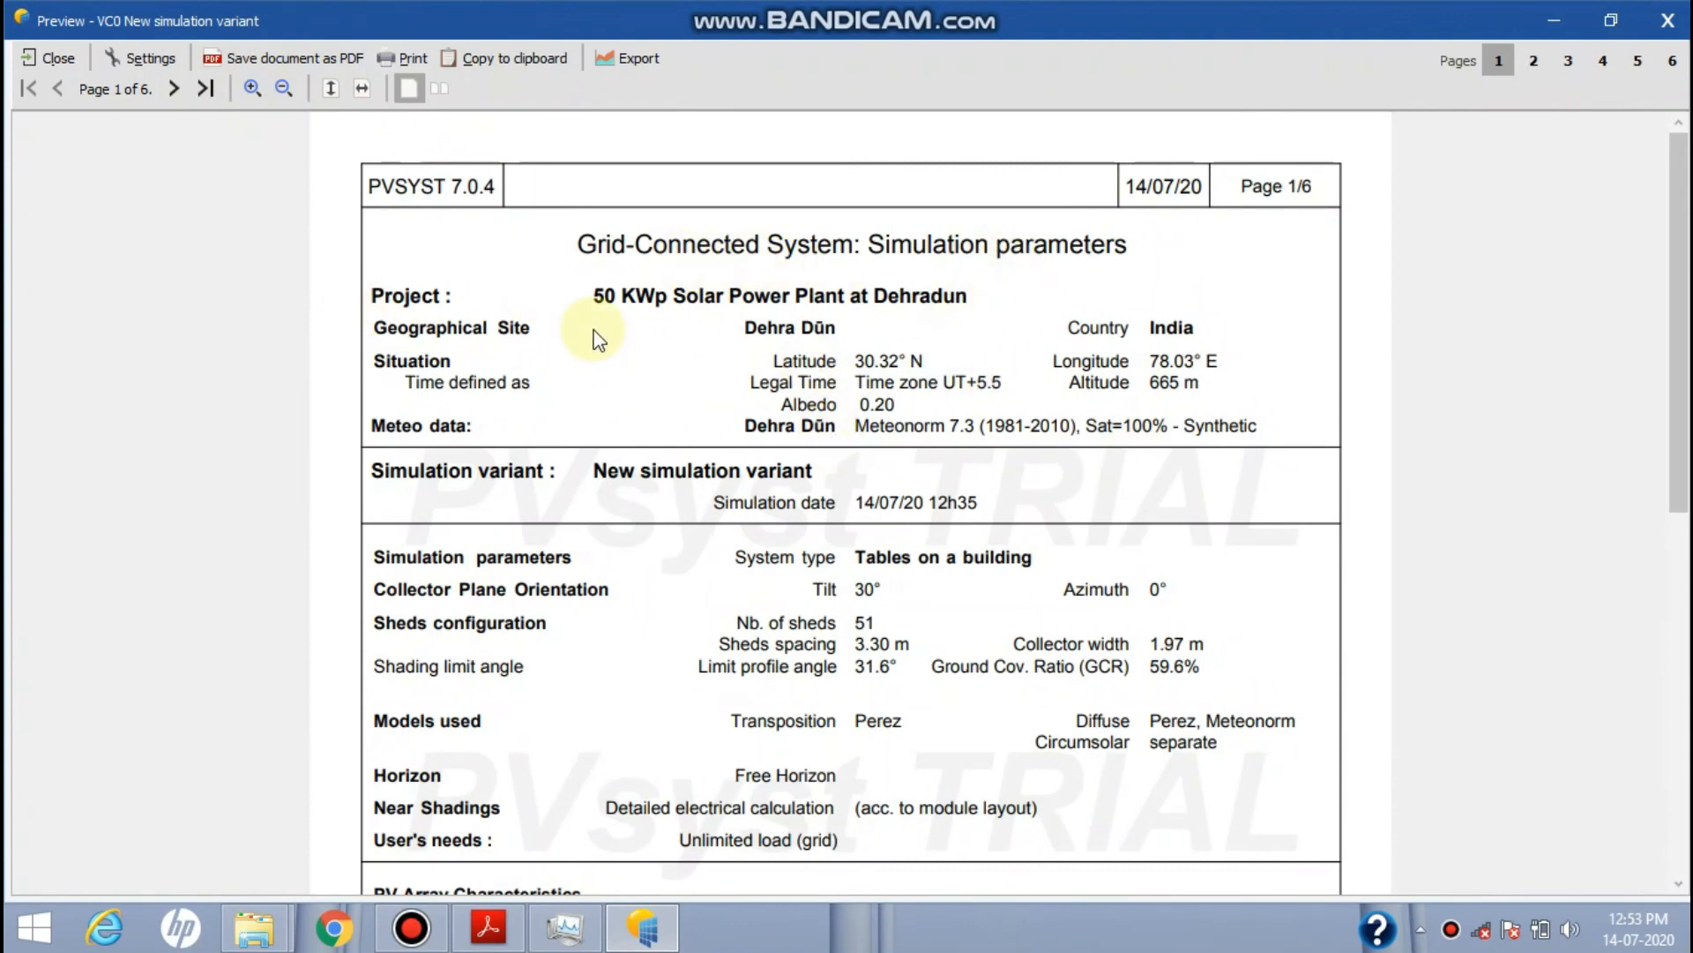
pyautogui.scroll(-3, 481, 288)
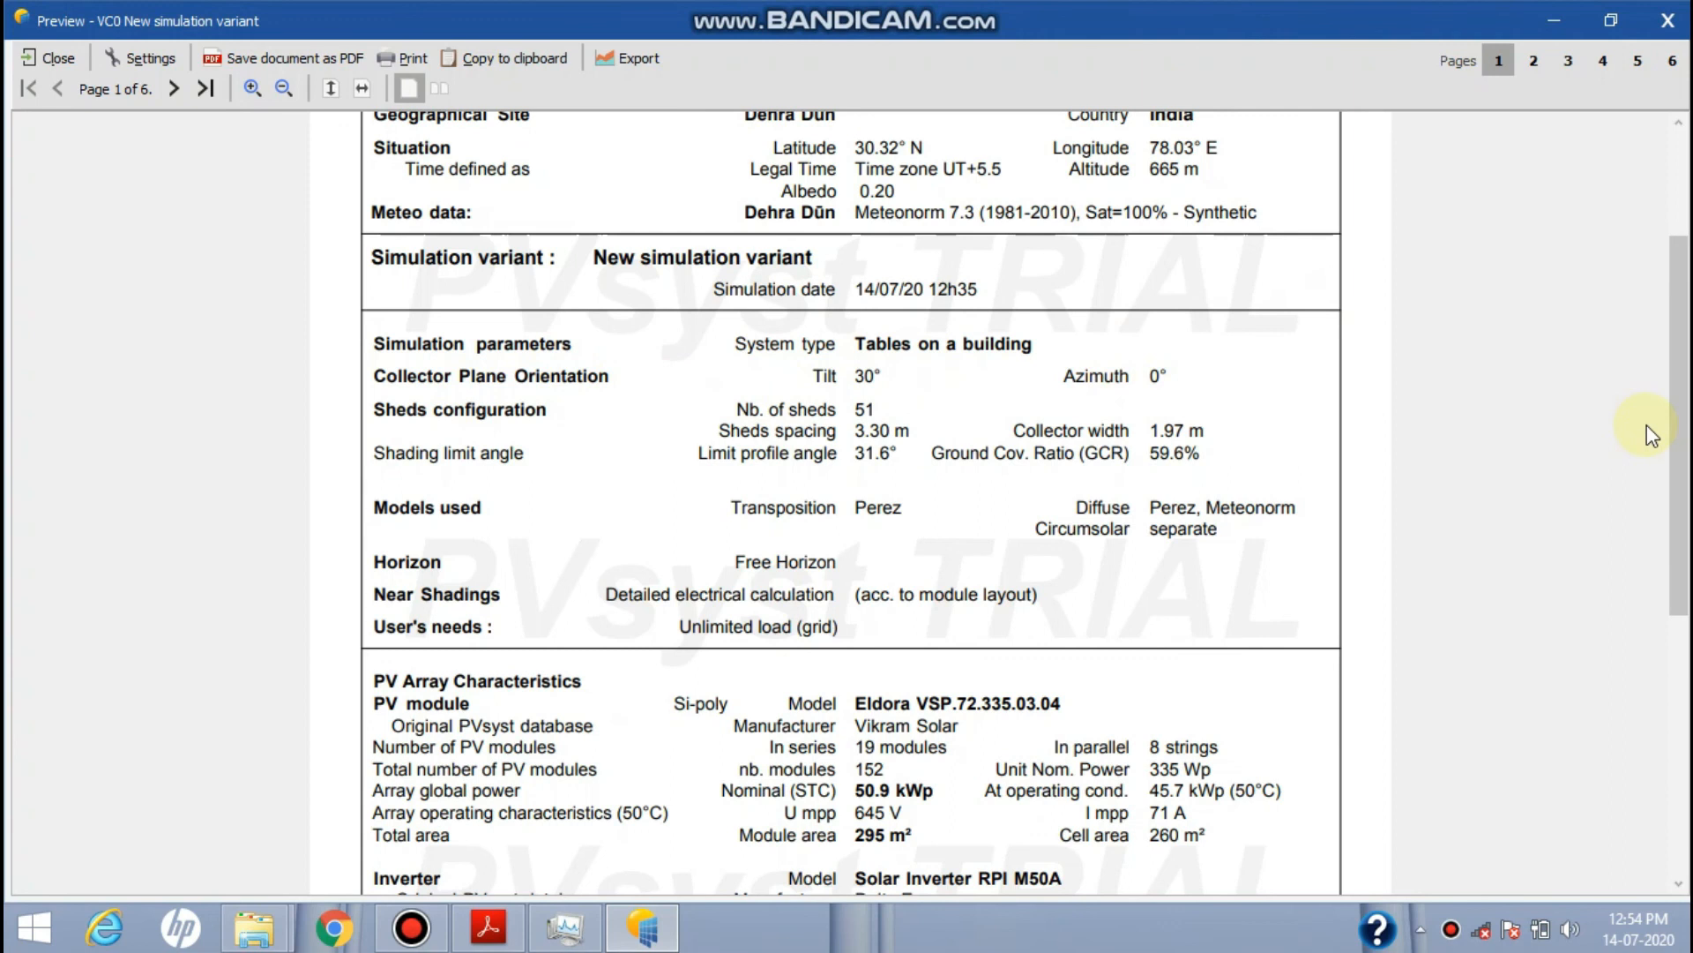
pyautogui.moveTo(1686, 416); pyautogui.dragTo(1662, 487)
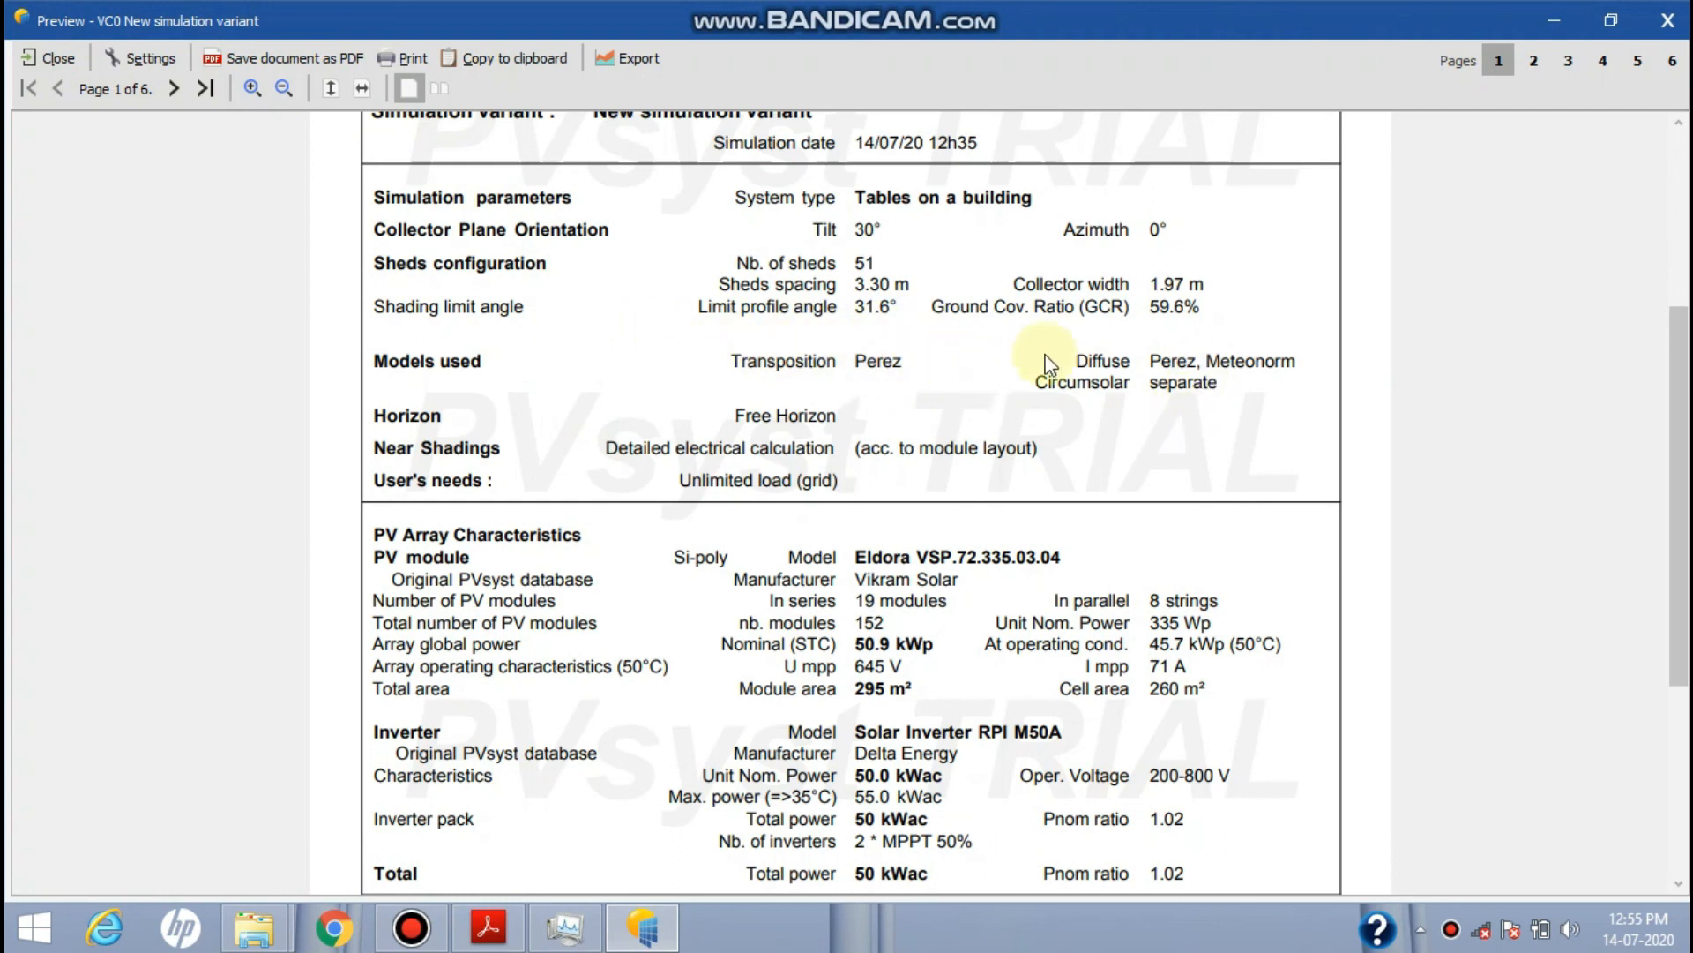
pyautogui.moveTo(1675, 418); pyautogui.dragTo(1675, 462)
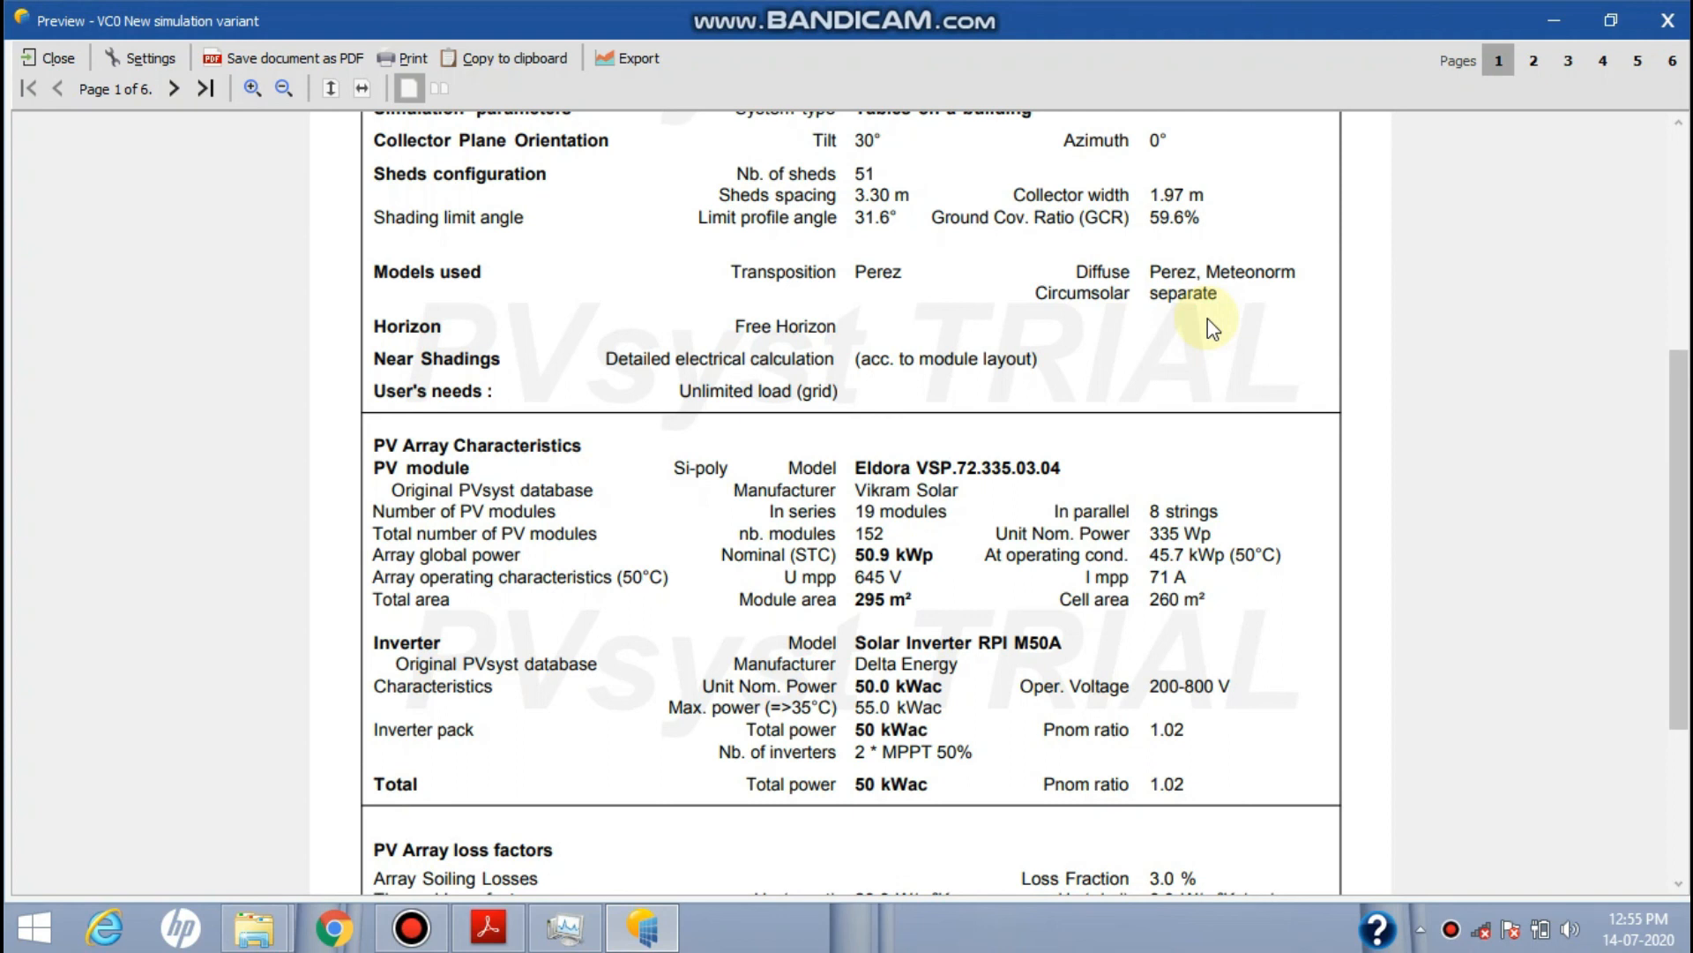
pyautogui.moveTo(1665, 514); pyautogui.dragTo(1672, 555)
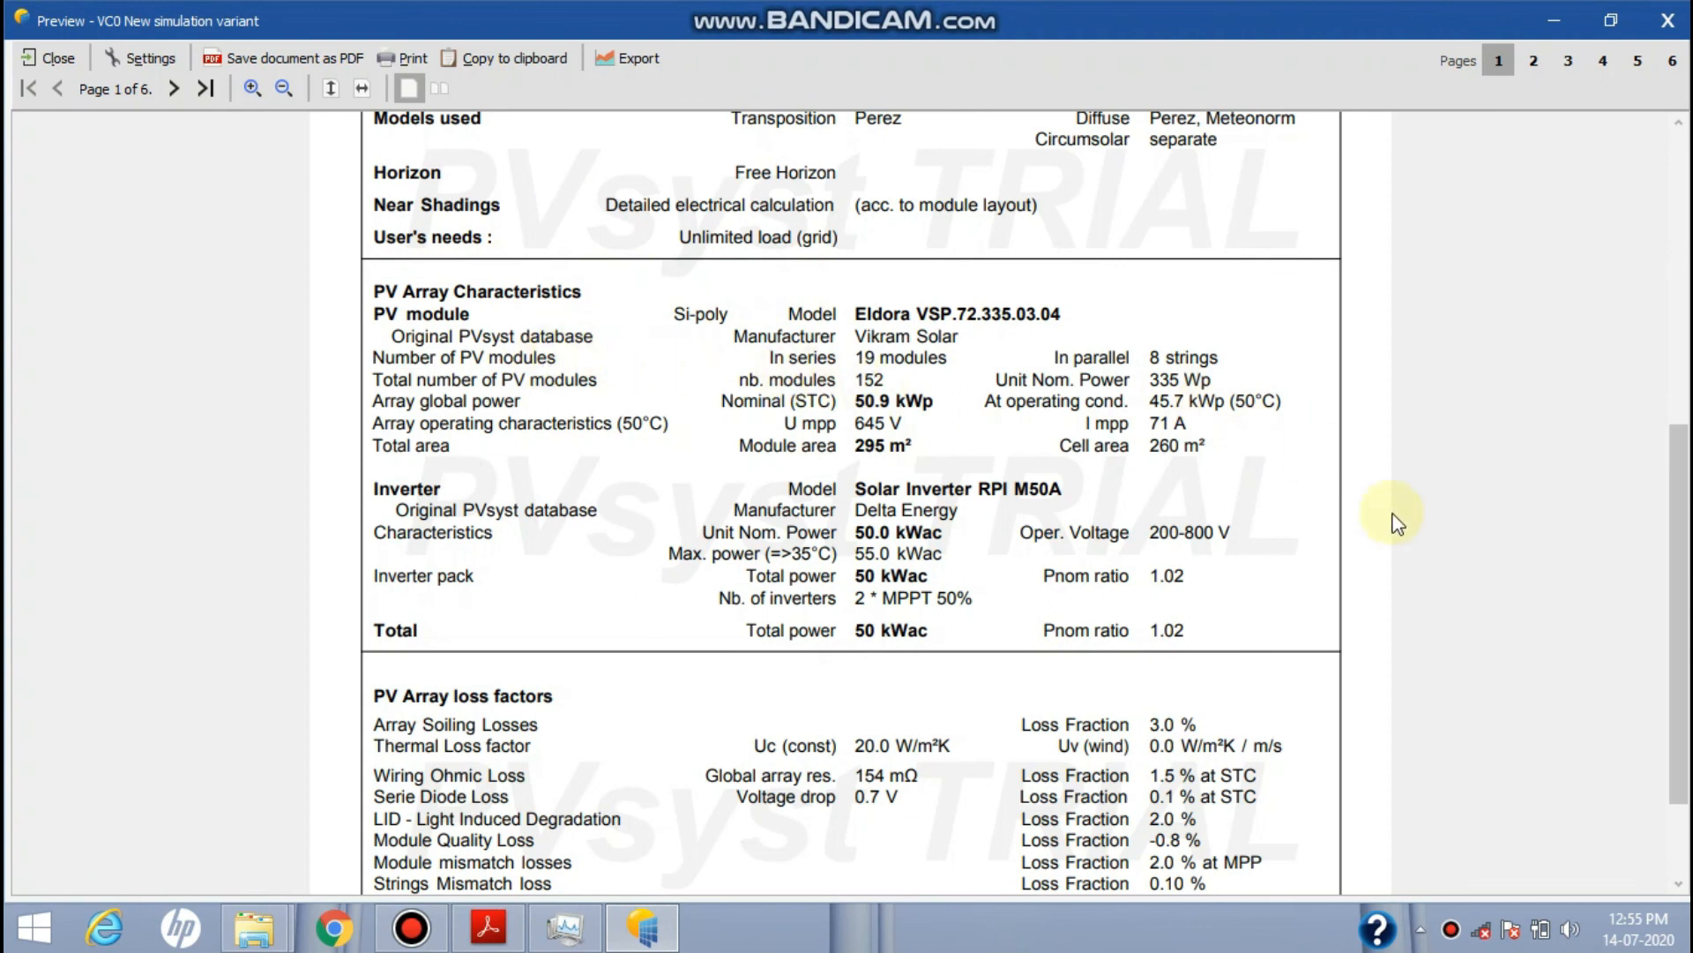
pyautogui.moveTo(1679, 606); pyautogui.dragTo(1676, 648)
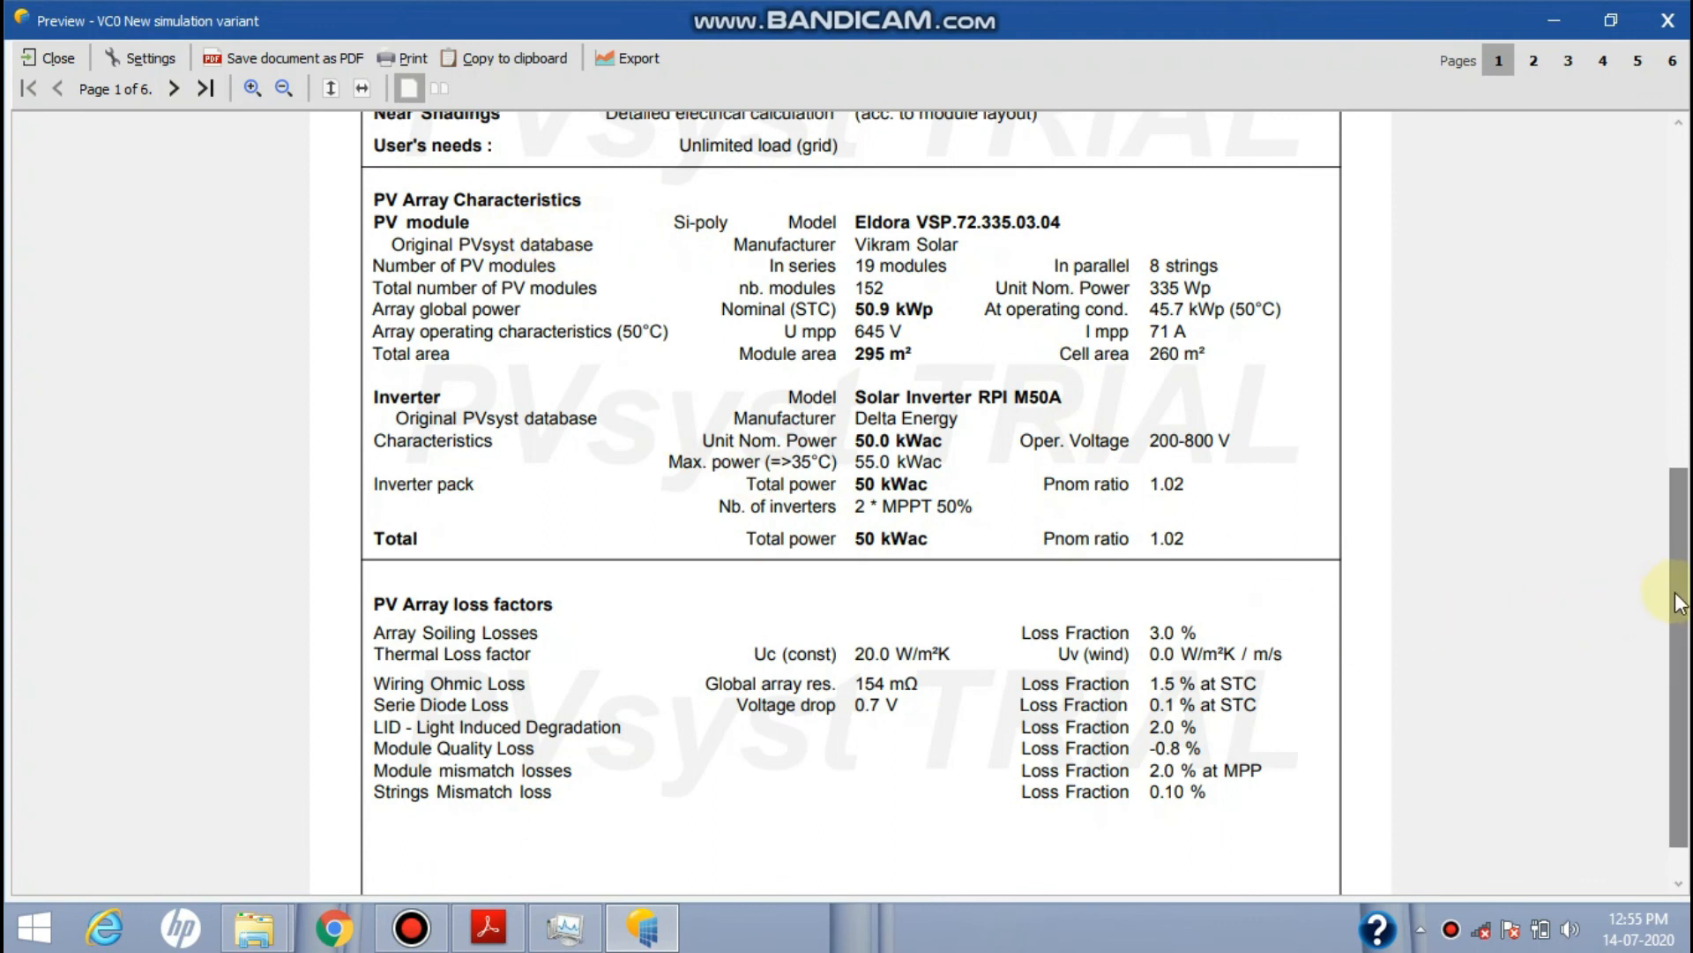
pyautogui.moveTo(1677, 598); pyautogui.dragTo(1676, 628)
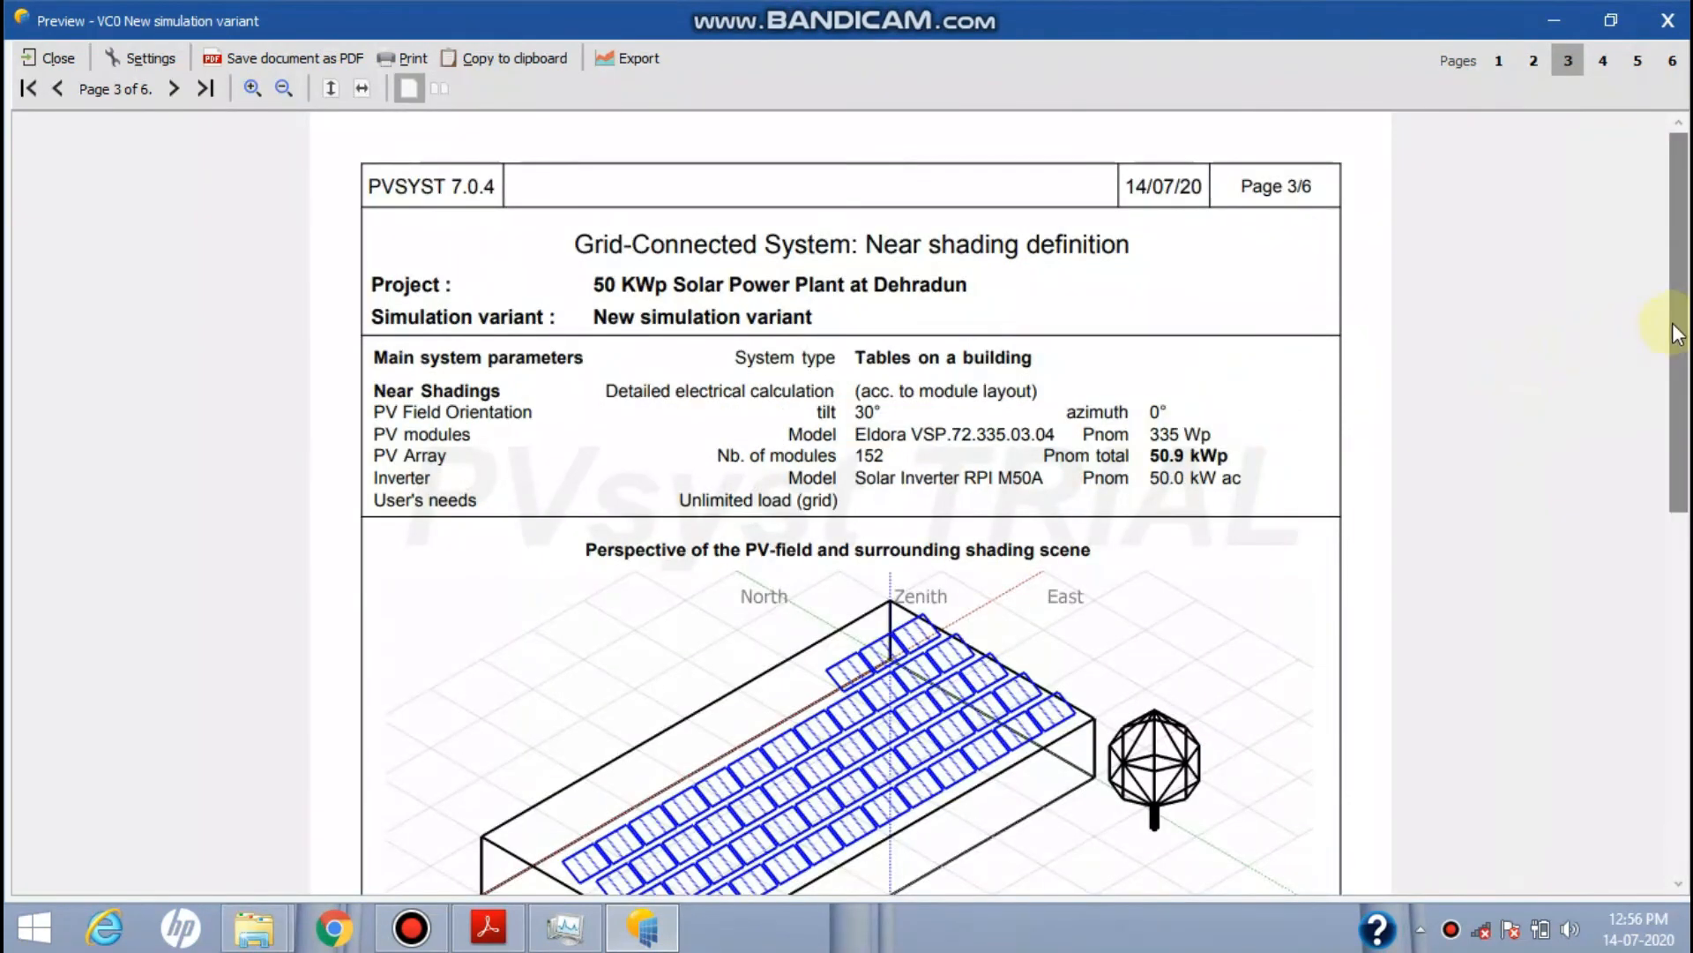
# Examine the shading scene perspective on report page 3 and enlarge the iso-shadings diagram to read its curves
pyautogui.moveTo(1674, 325); pyautogui.dragTo(1659, 461)
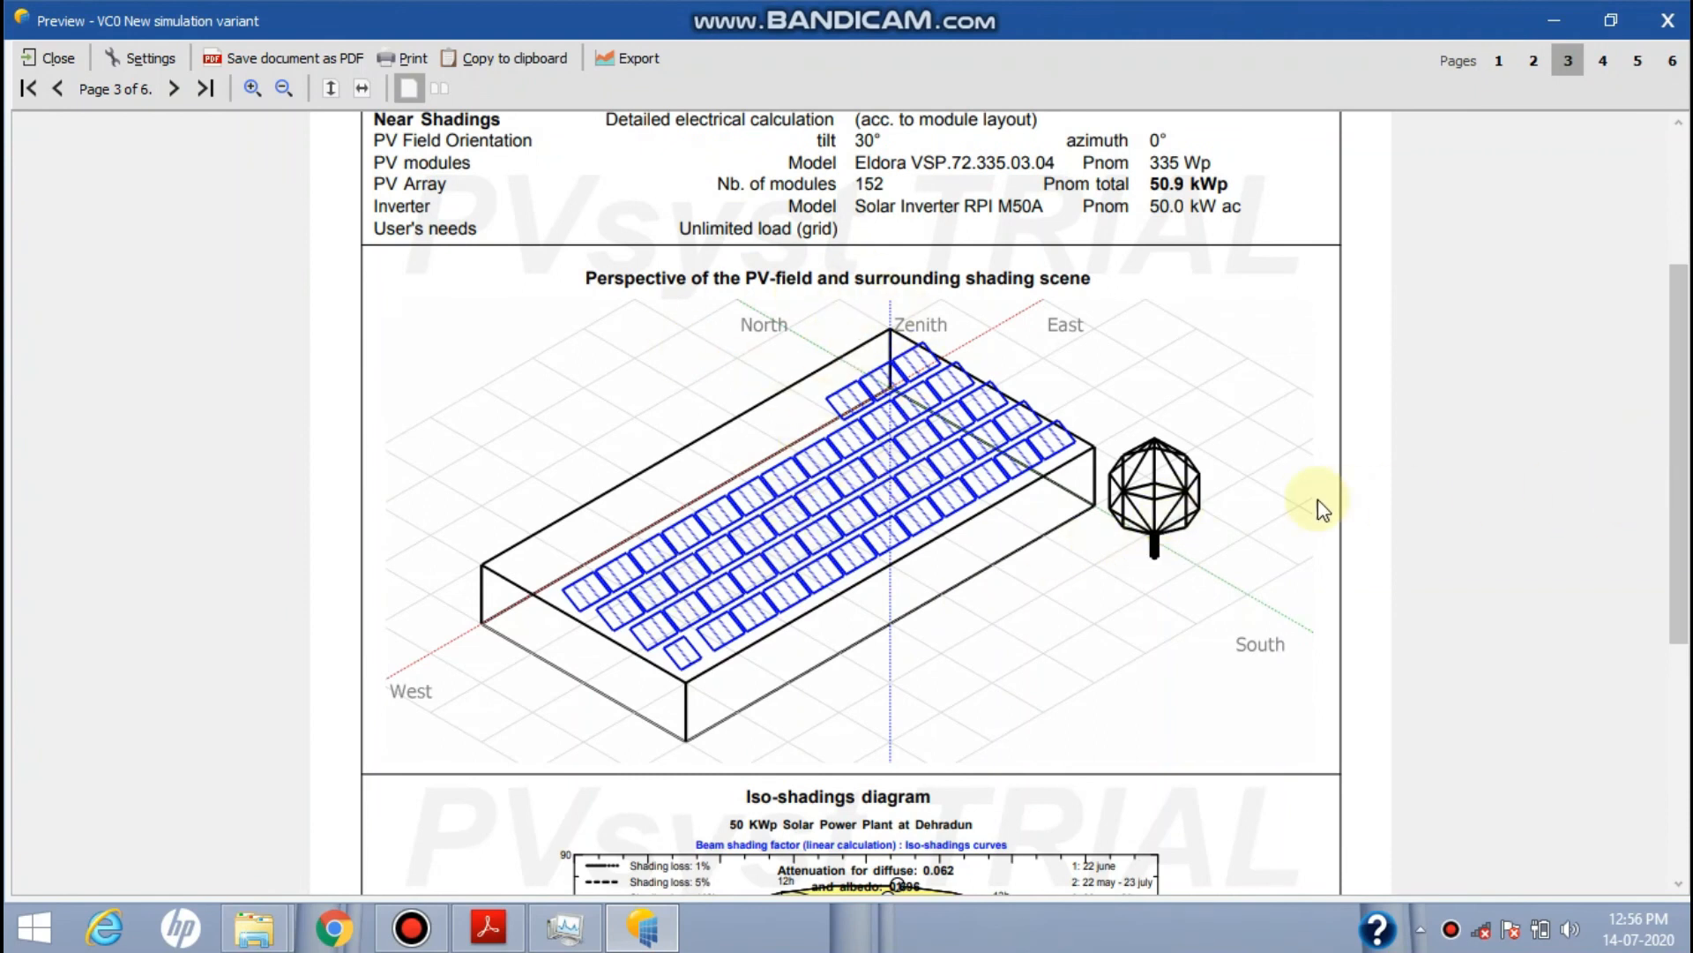
pyautogui.moveTo(1665, 490); pyautogui.dragTo(1686, 404)
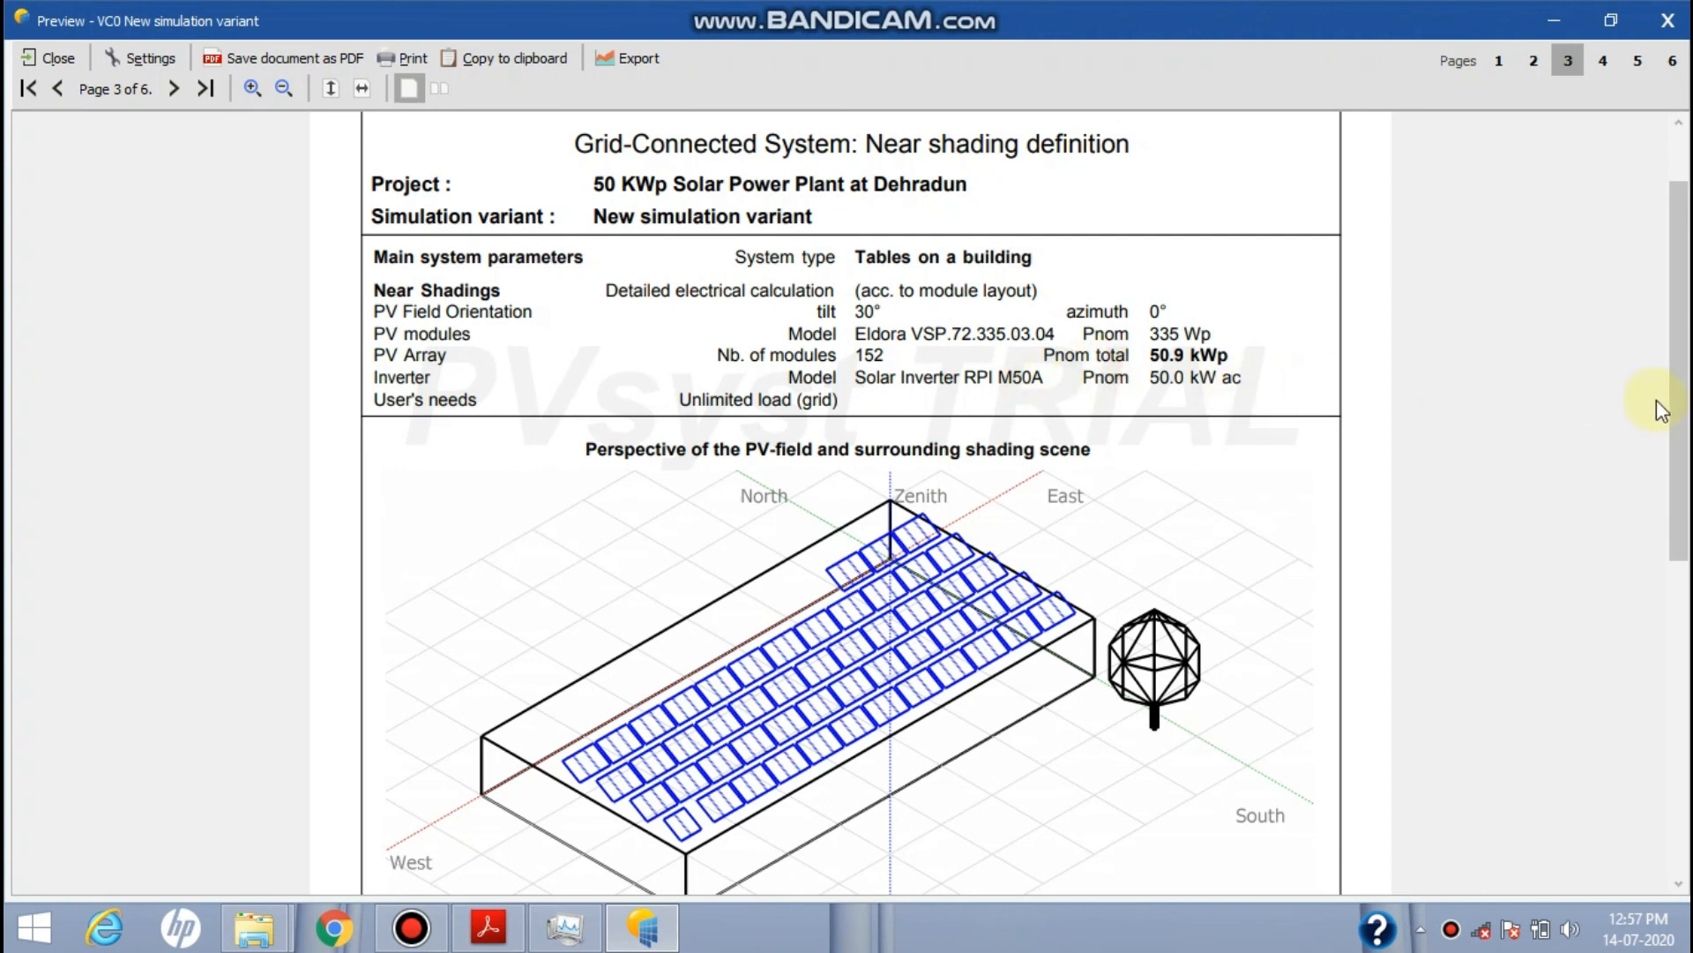
pyautogui.moveTo(1680, 423); pyautogui.dragTo(1658, 736)
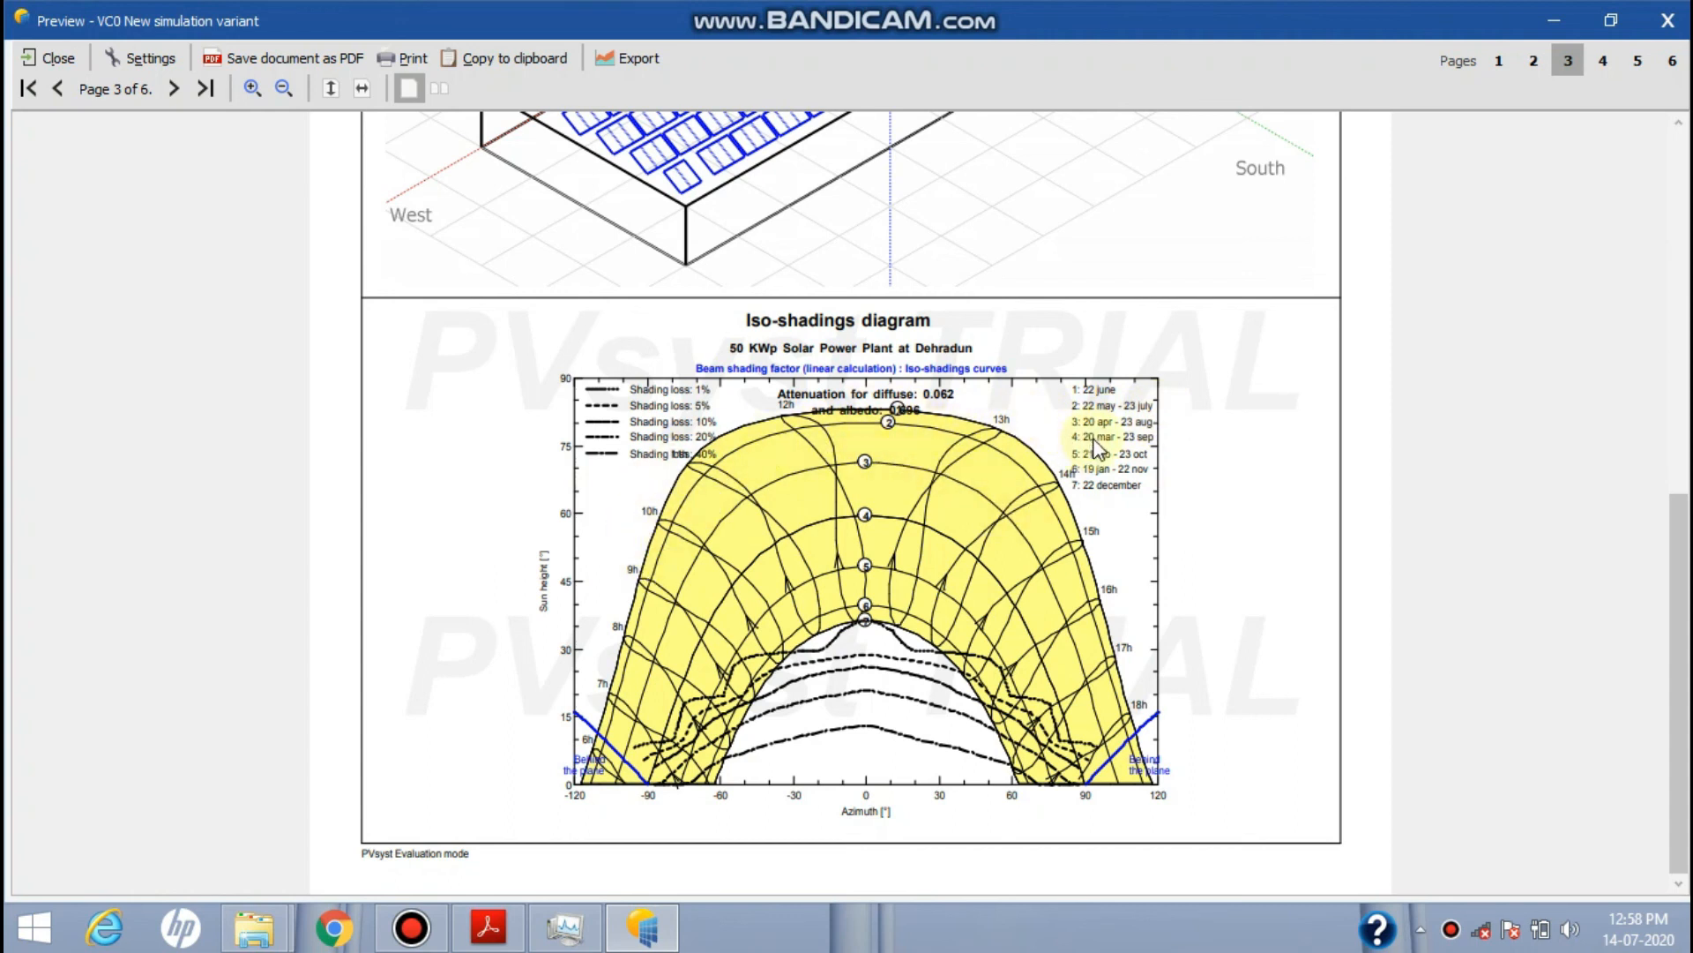
pyautogui.click(253, 88)
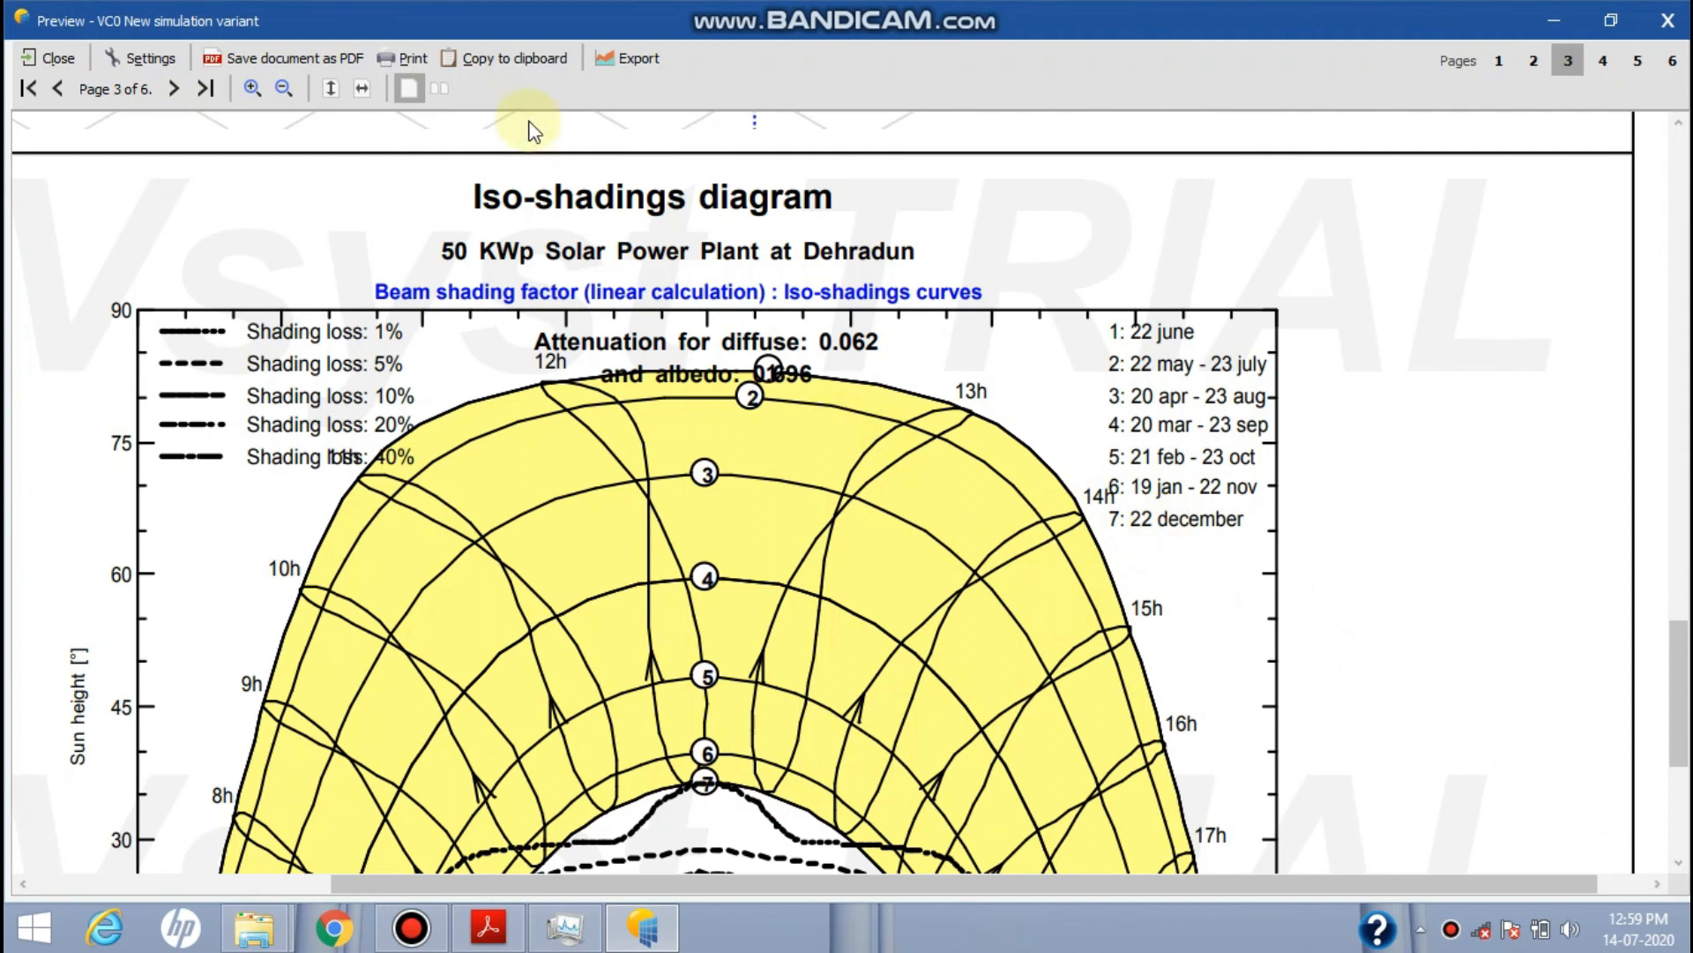
pyautogui.click(284, 89)
# Review the main results with the monthly balances table on report page 4 and the special graphs on page 5
pyautogui.click(1602, 60)
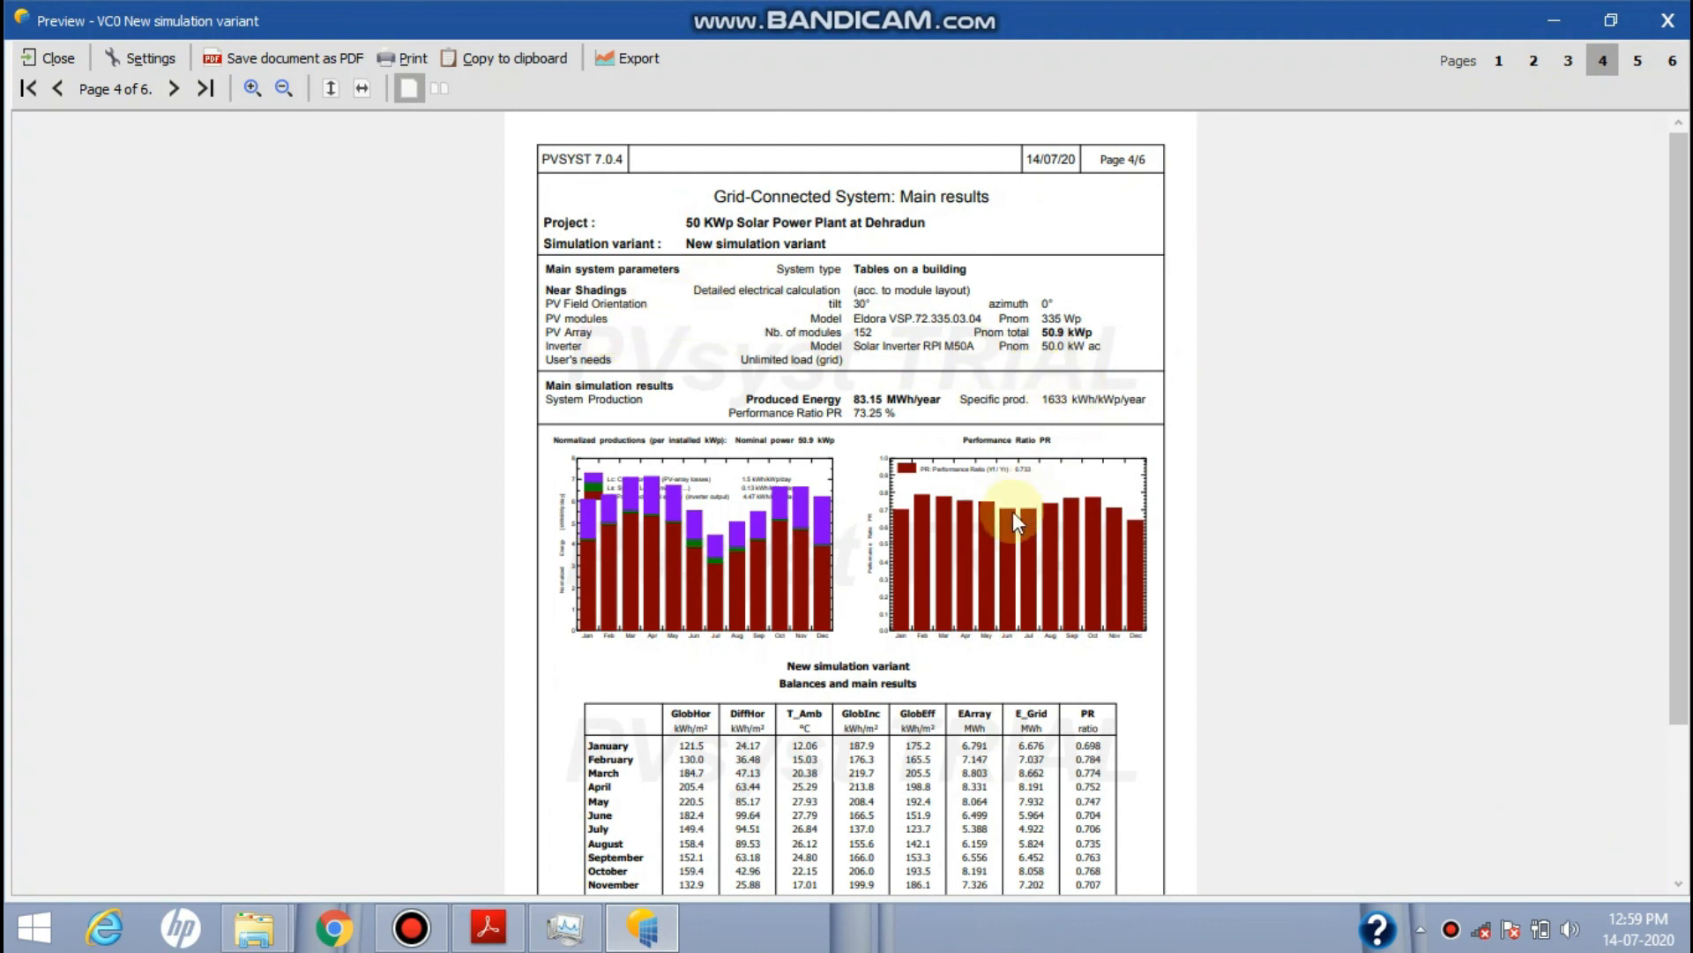
pyautogui.moveTo(1678, 441); pyautogui.dragTo(1678, 618)
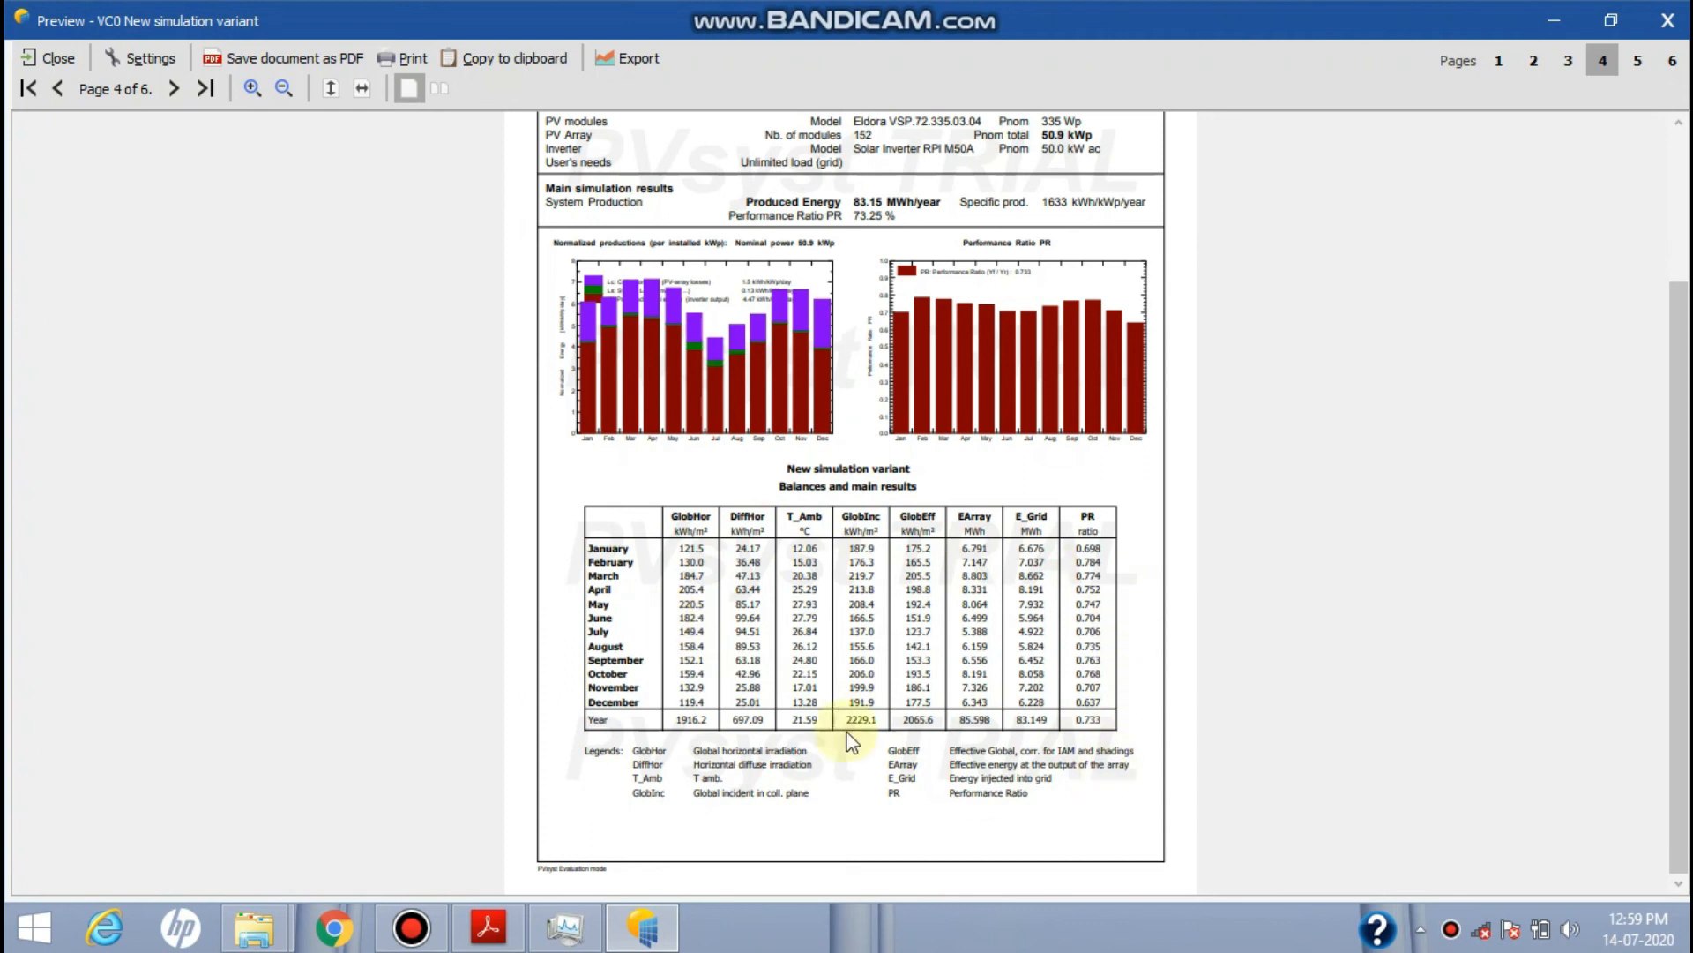
pyautogui.click(1634, 63)
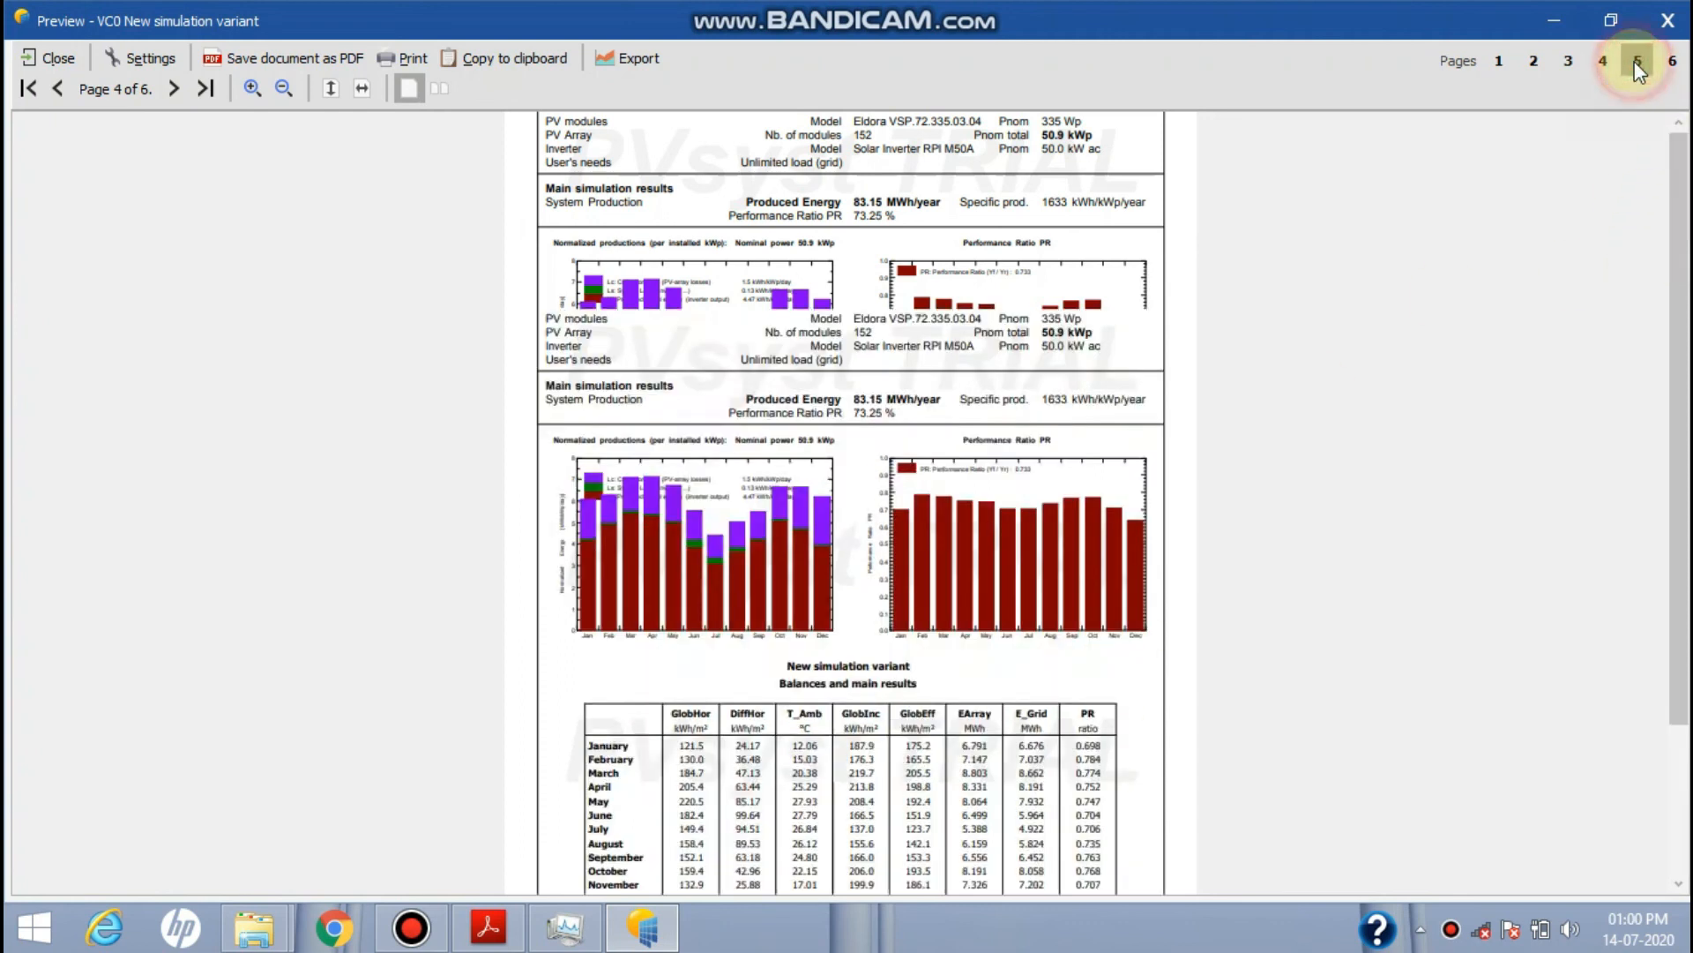
pyautogui.scroll(-3, 815, 542)
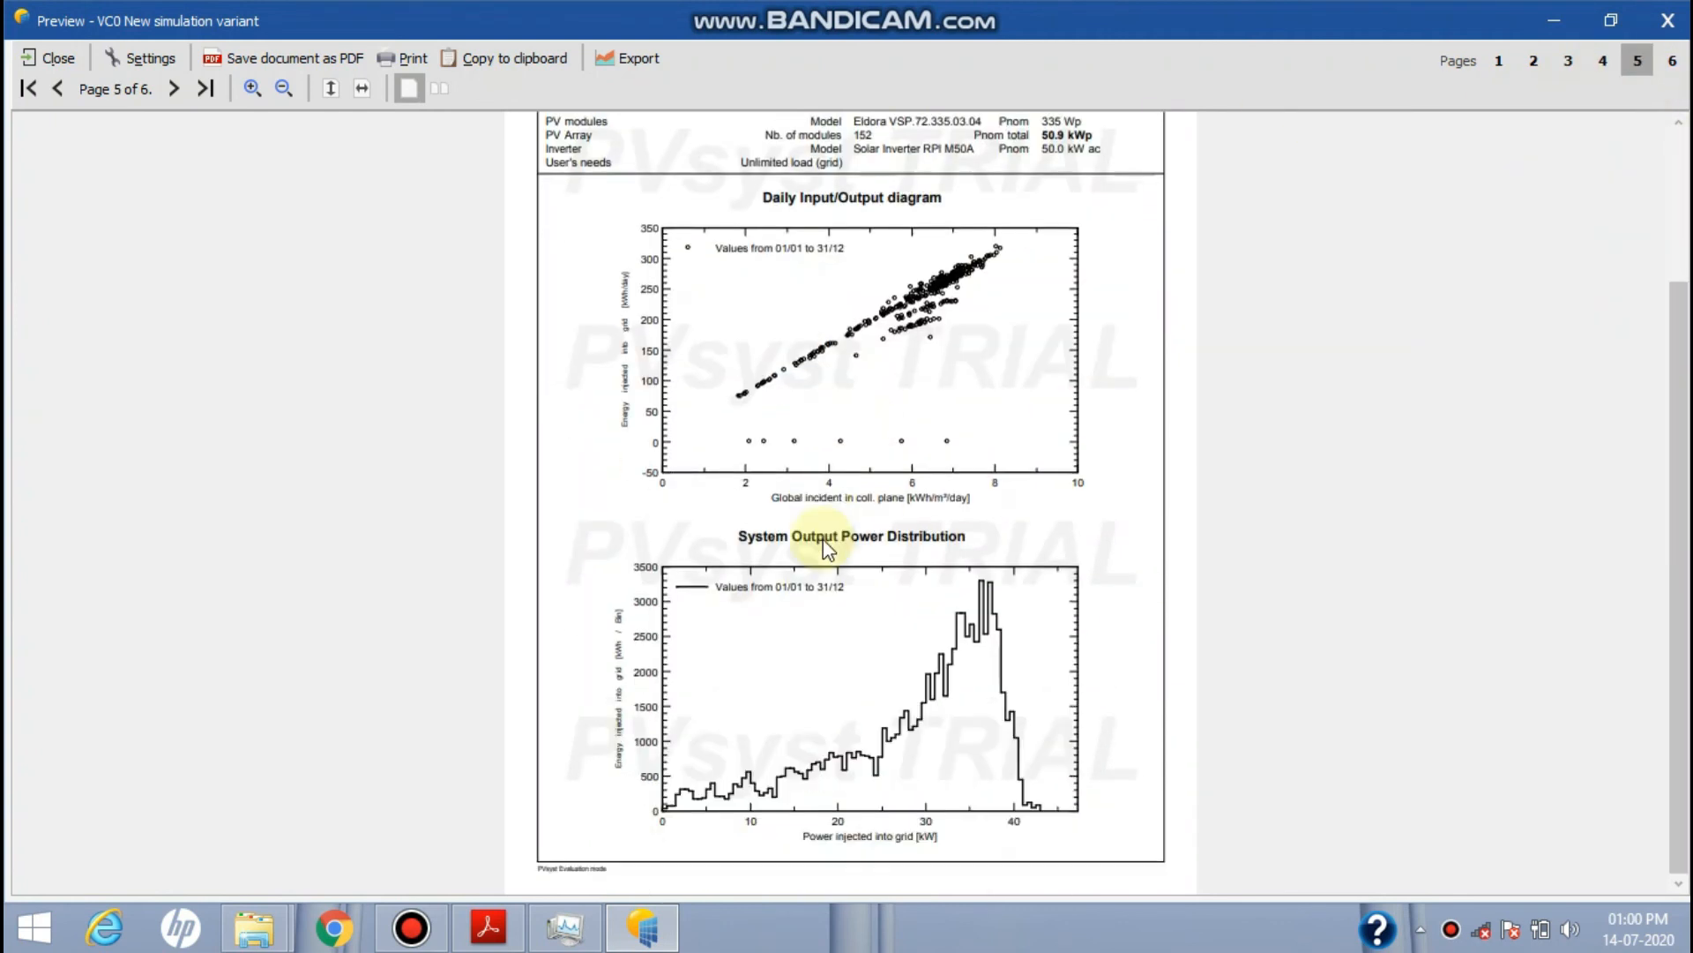
pyautogui.scroll(2, 830, 494)
pyautogui.scroll(1, 830, 485)
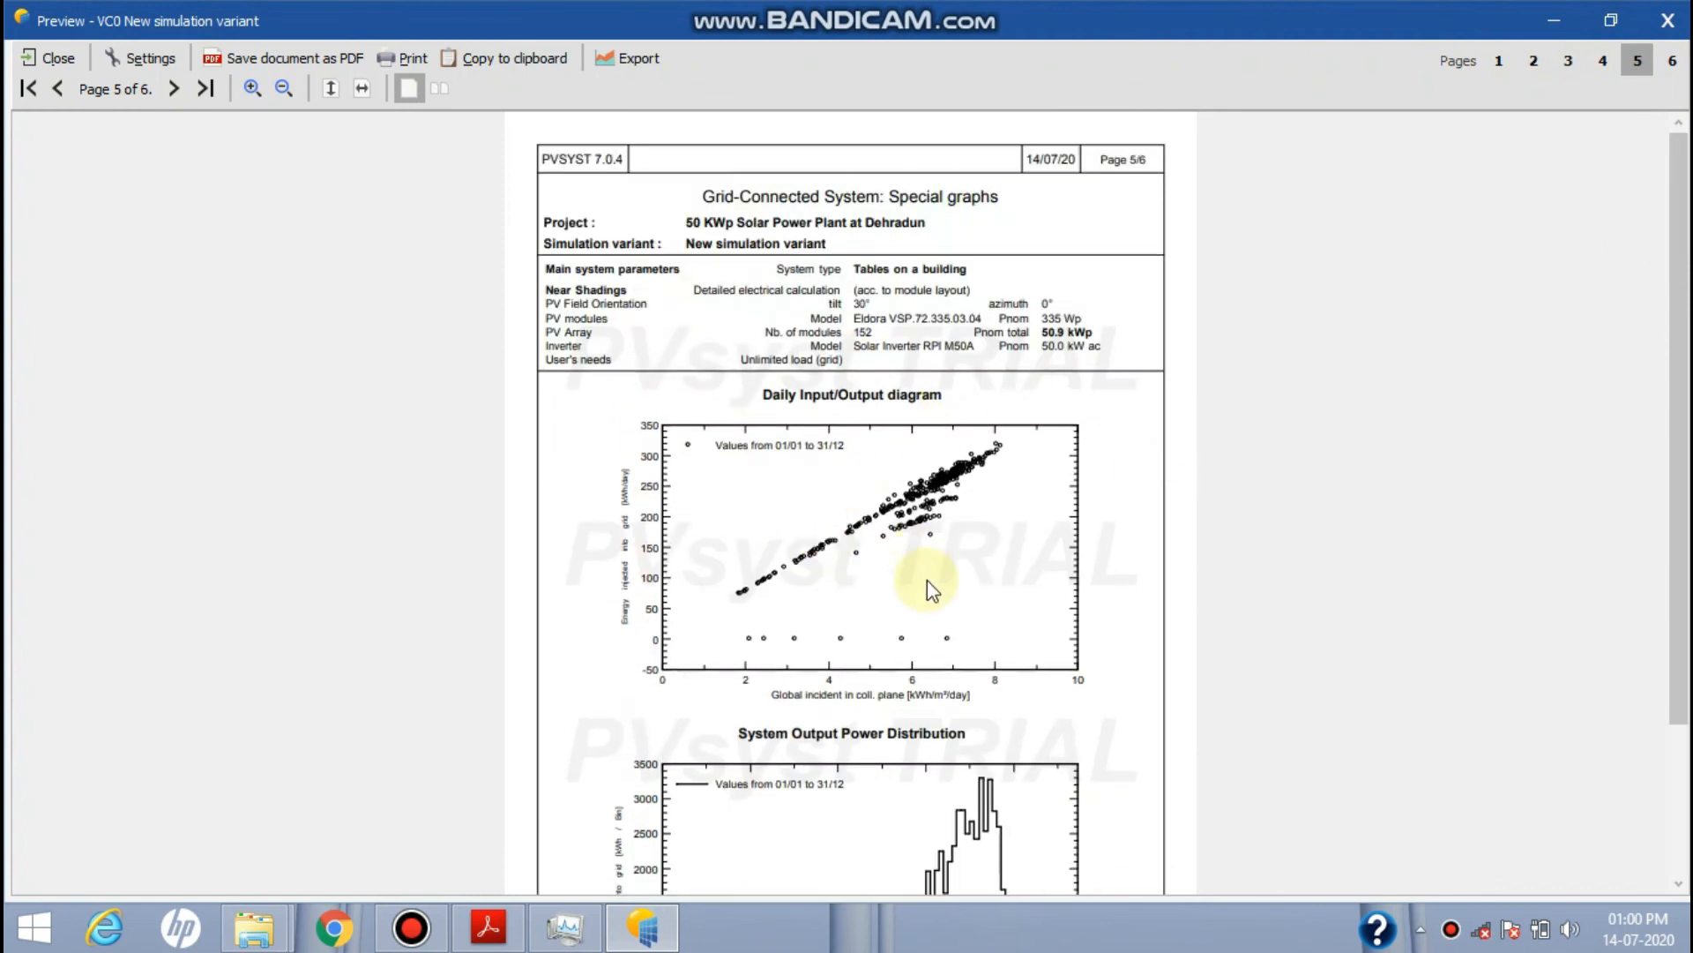
pyautogui.scroll(-3, 929, 581)
pyautogui.scroll(3, 929, 581)
pyautogui.scroll(-1, 928, 580)
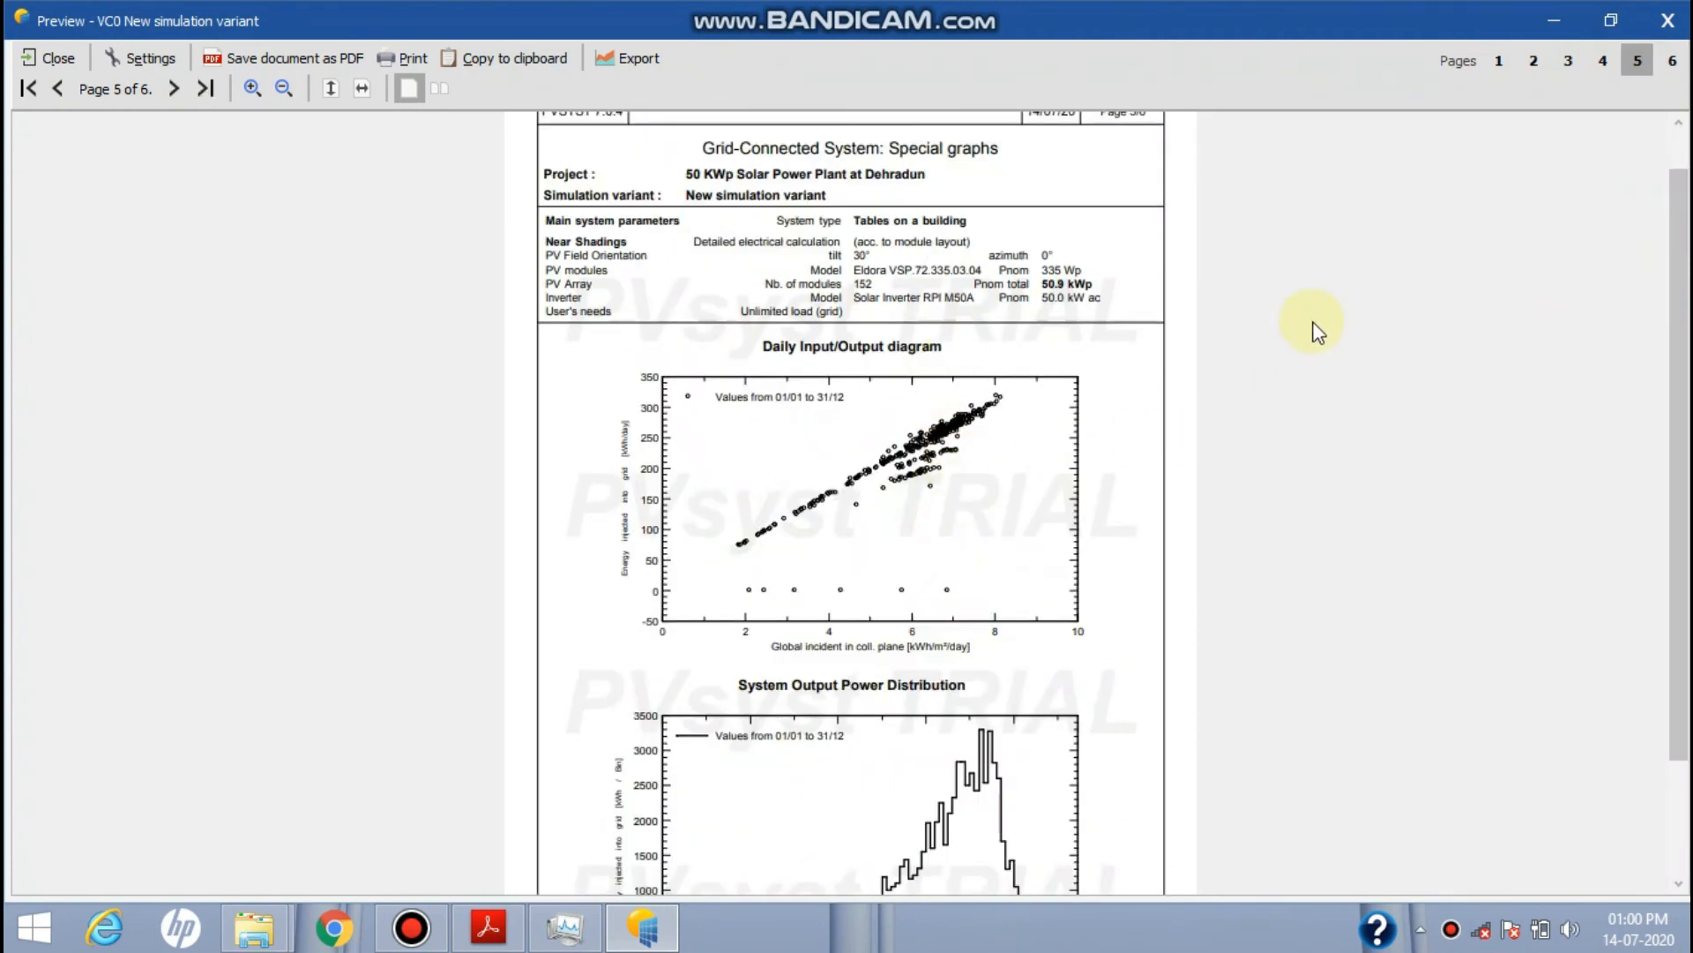
# Examine the whole-year loss diagram on report page 6 at an enlarged scale
pyautogui.scroll(-5, 1305, 357)
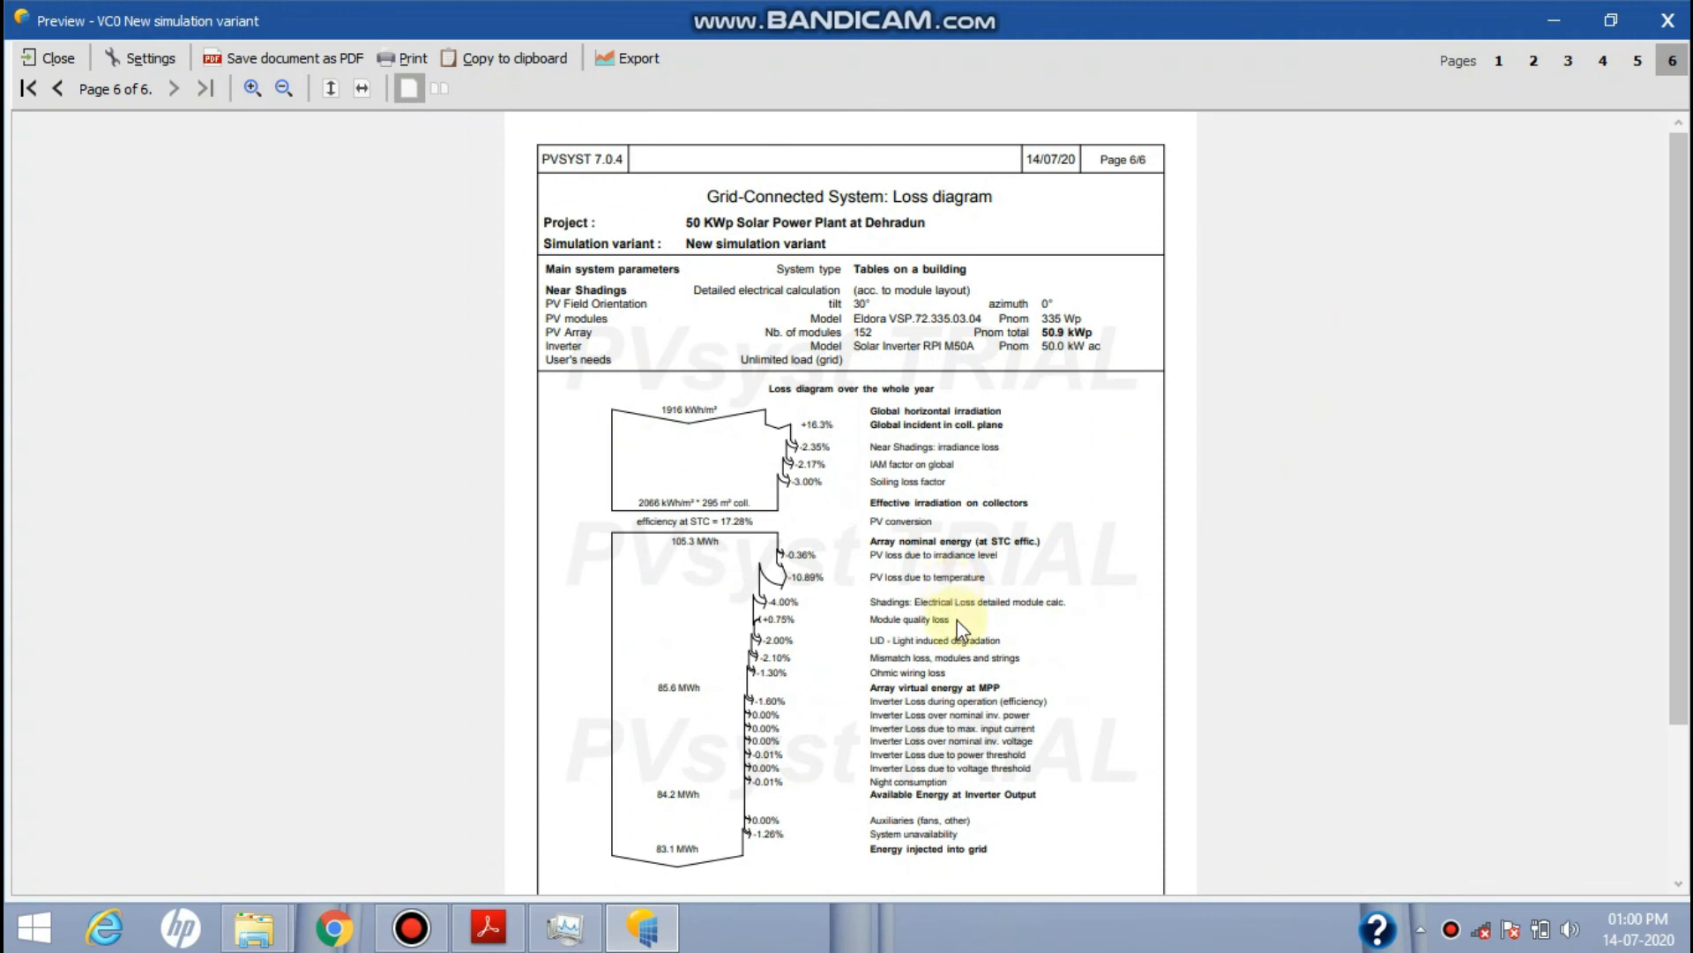
pyautogui.moveTo(1670, 432); pyautogui.dragTo(1656, 378)
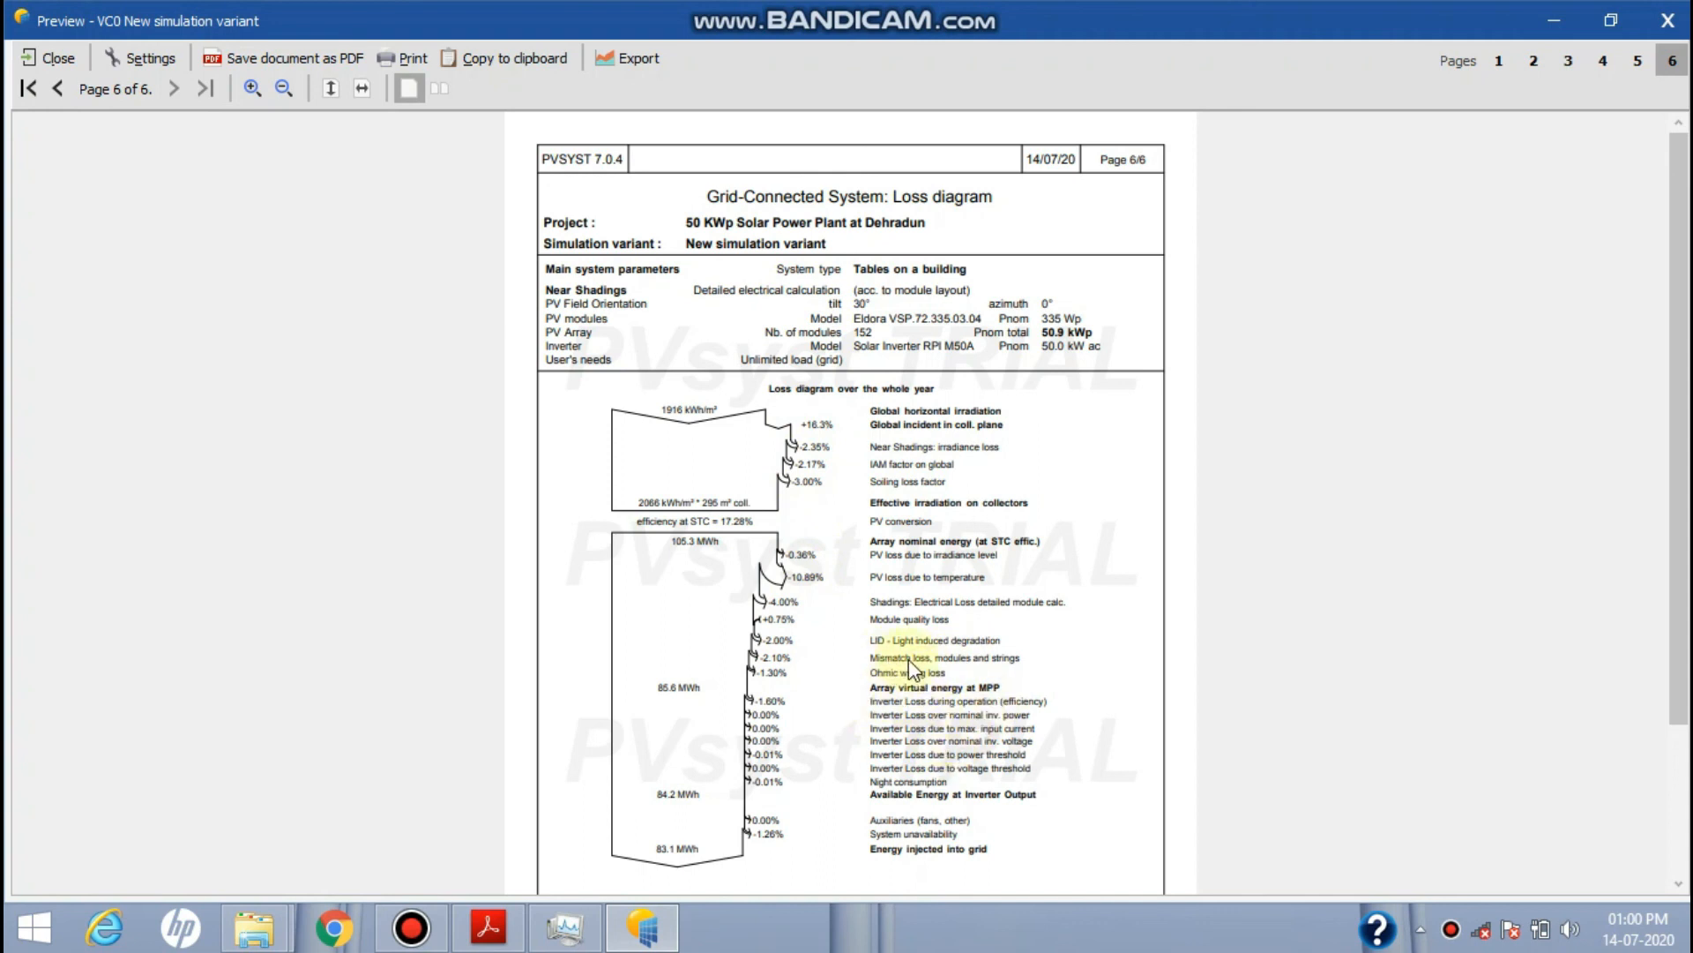
pyautogui.click(952, 659)
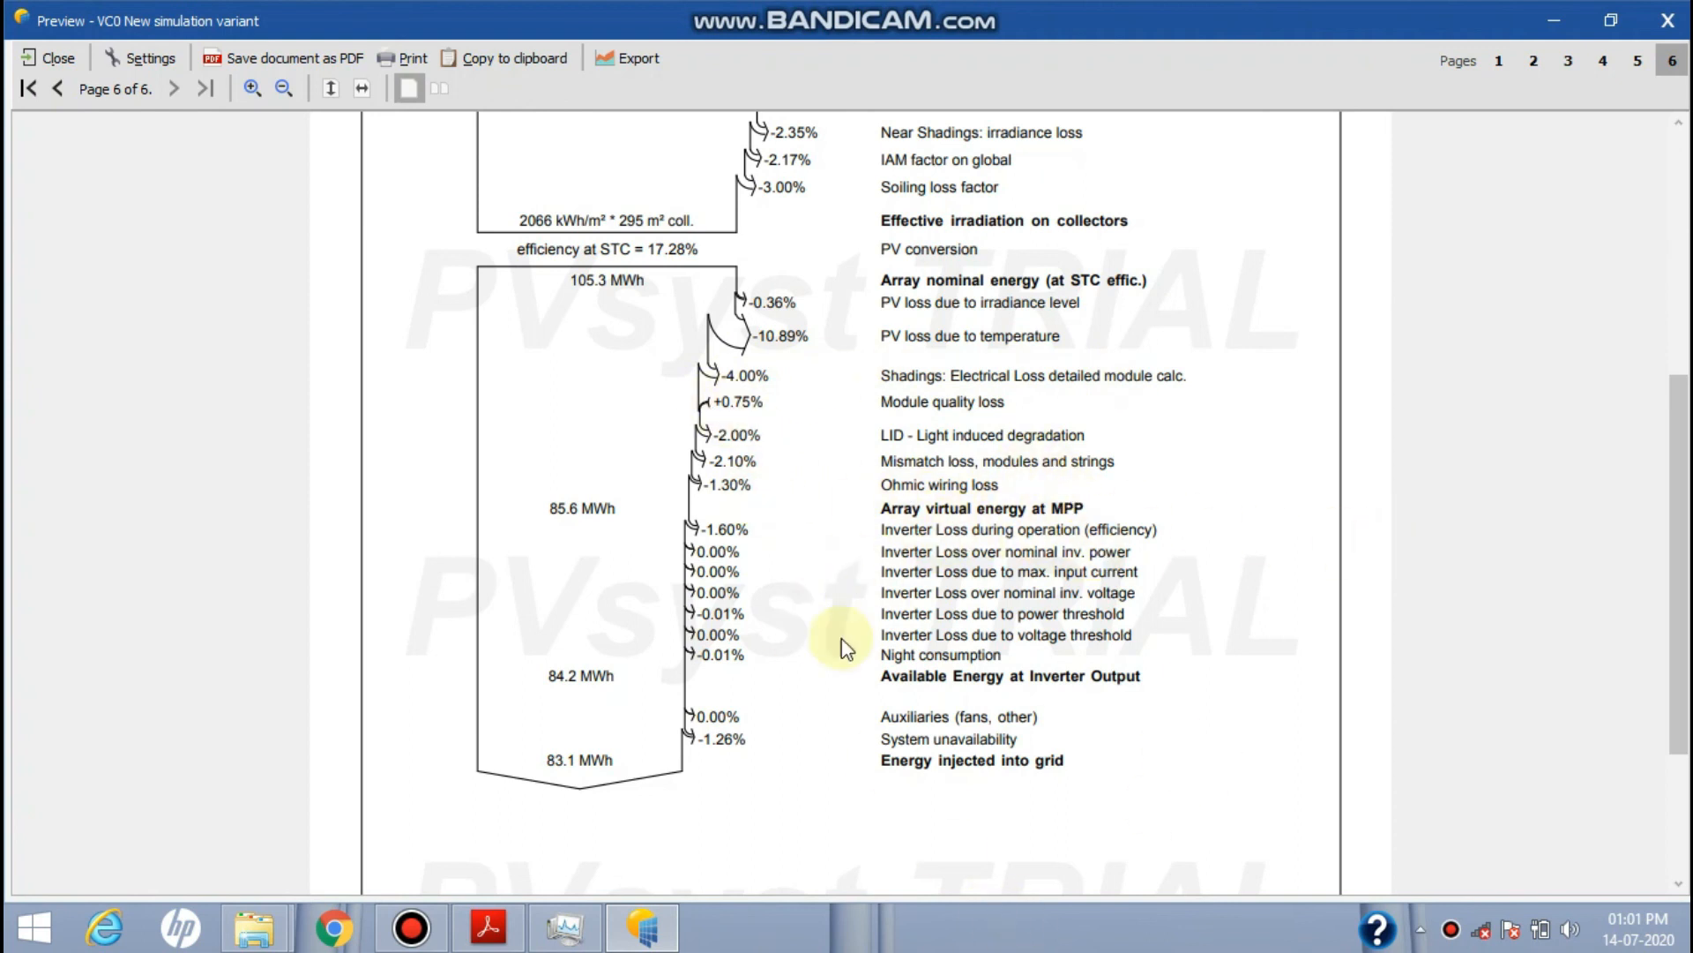
pyautogui.moveTo(1678, 680); pyautogui.dragTo(1689, 624)
pyautogui.scroll(3, 937, 309)
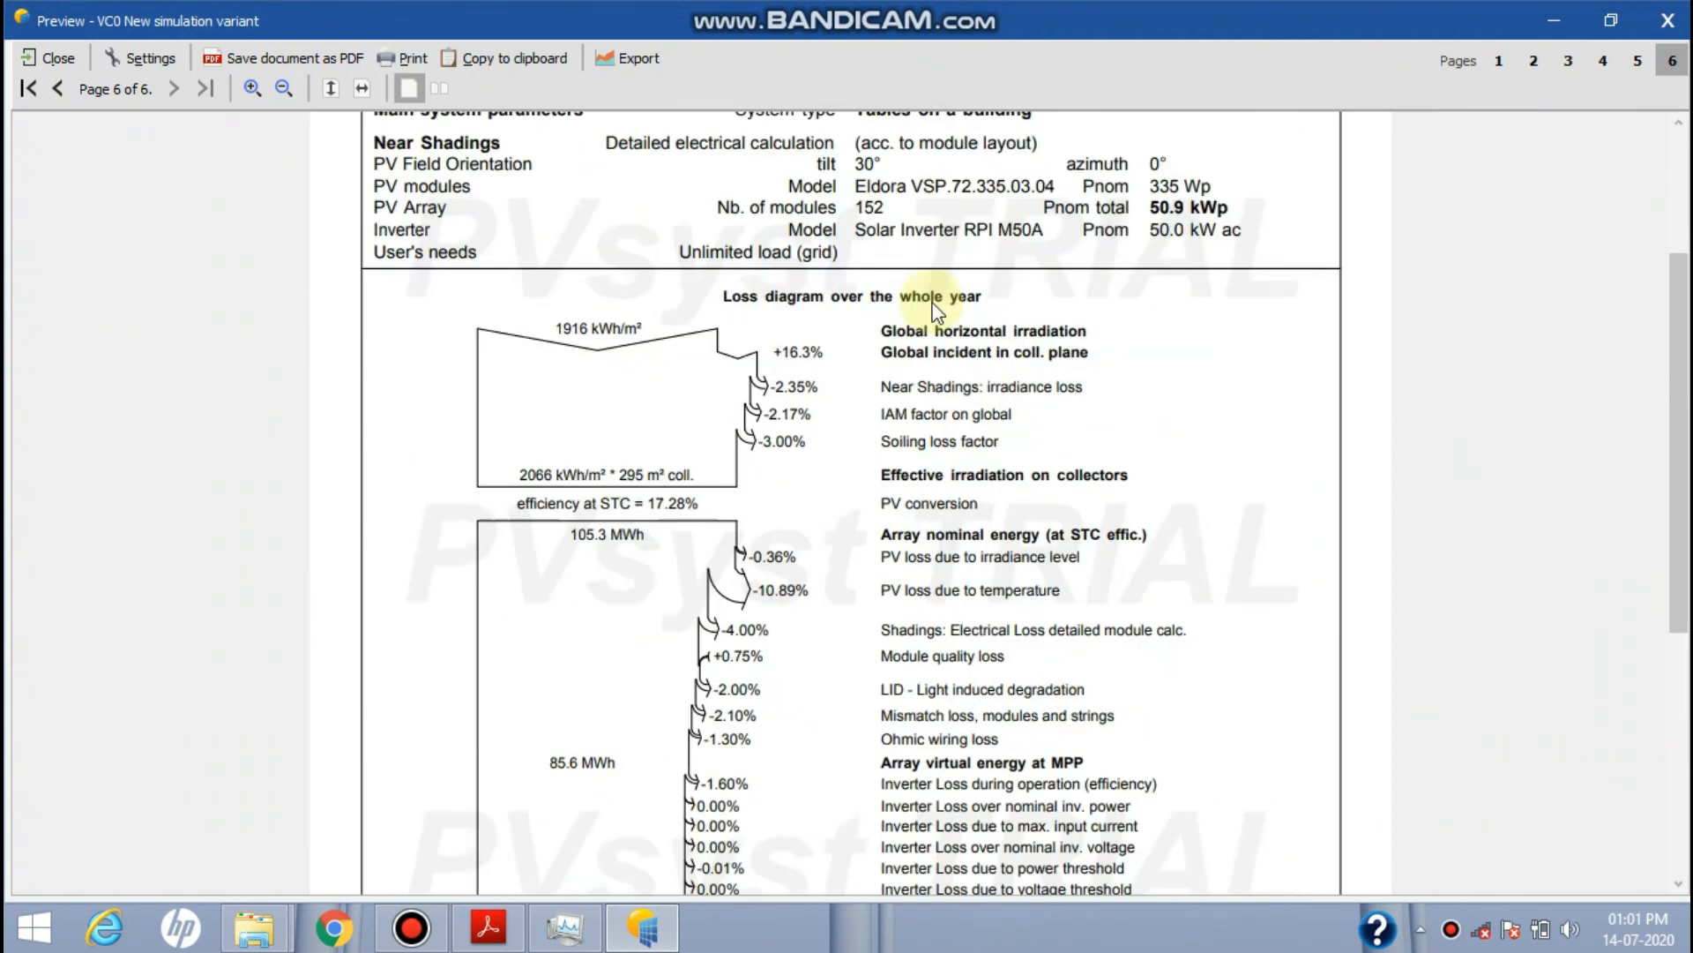